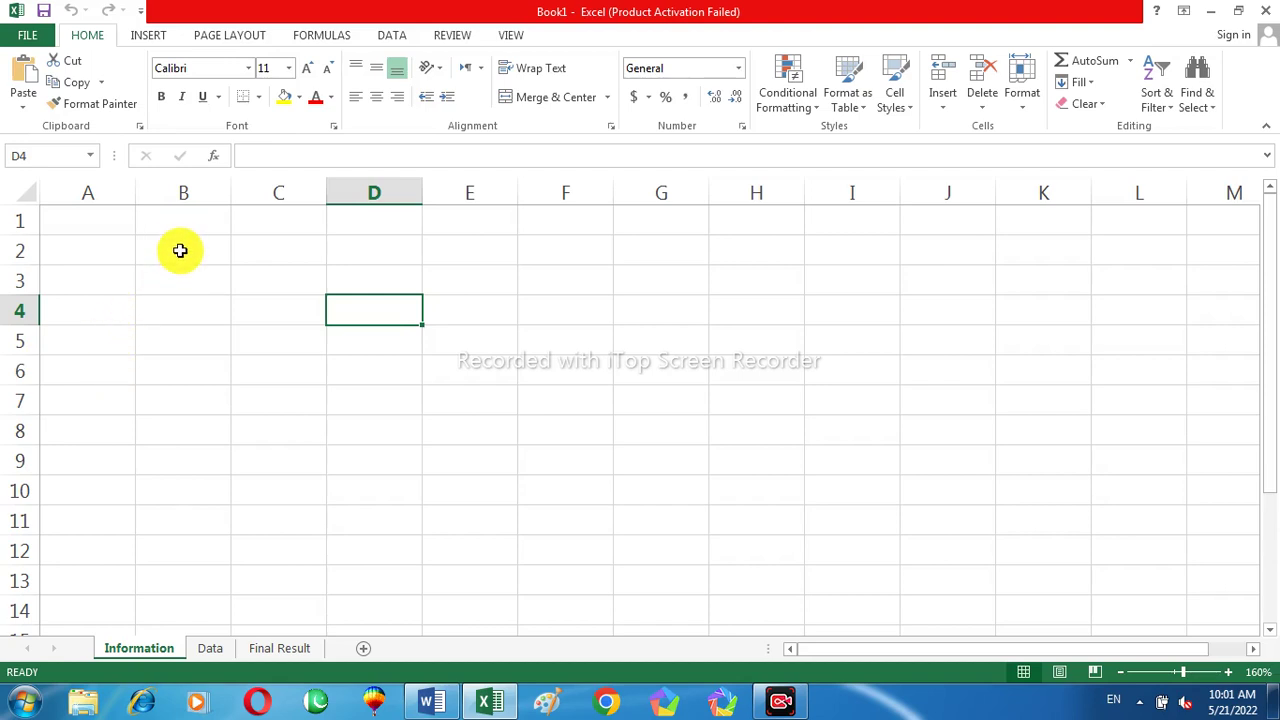
Step: Merge and centre B2:I2 and enter the title 'Students Data'
left_click_drag(180, 251, 848, 257)
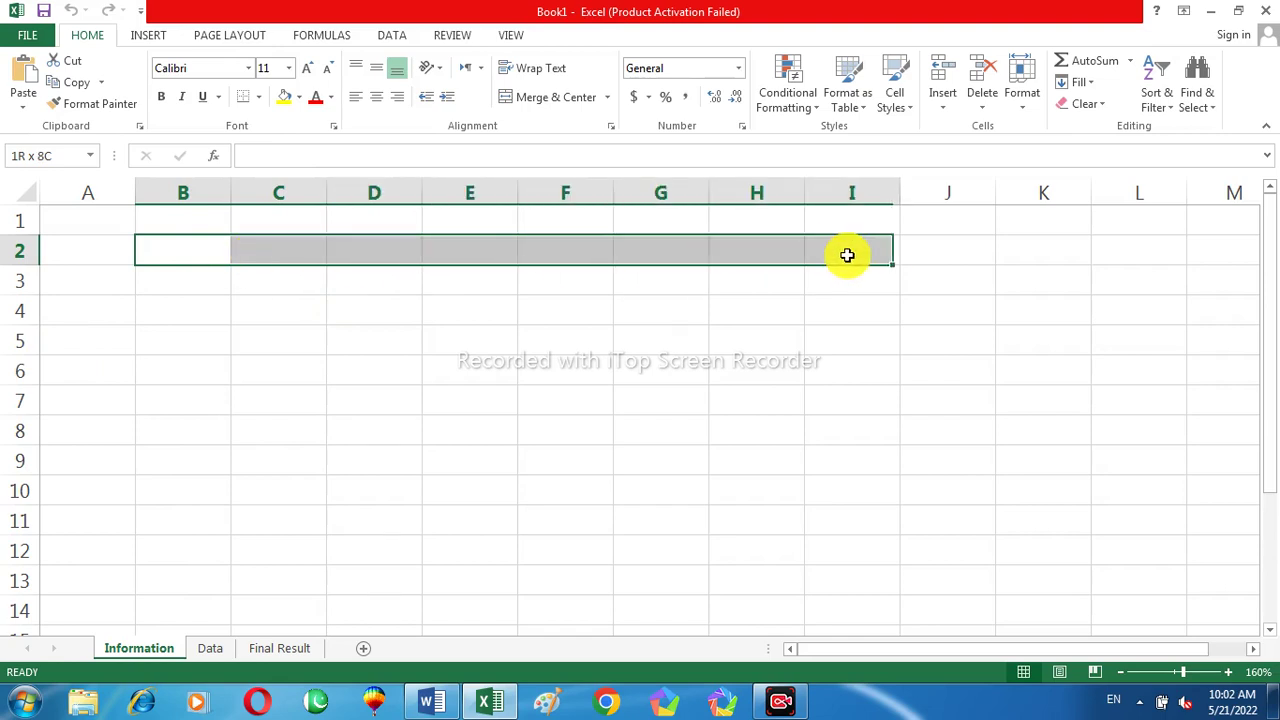
left_click(533, 98)
type("S")
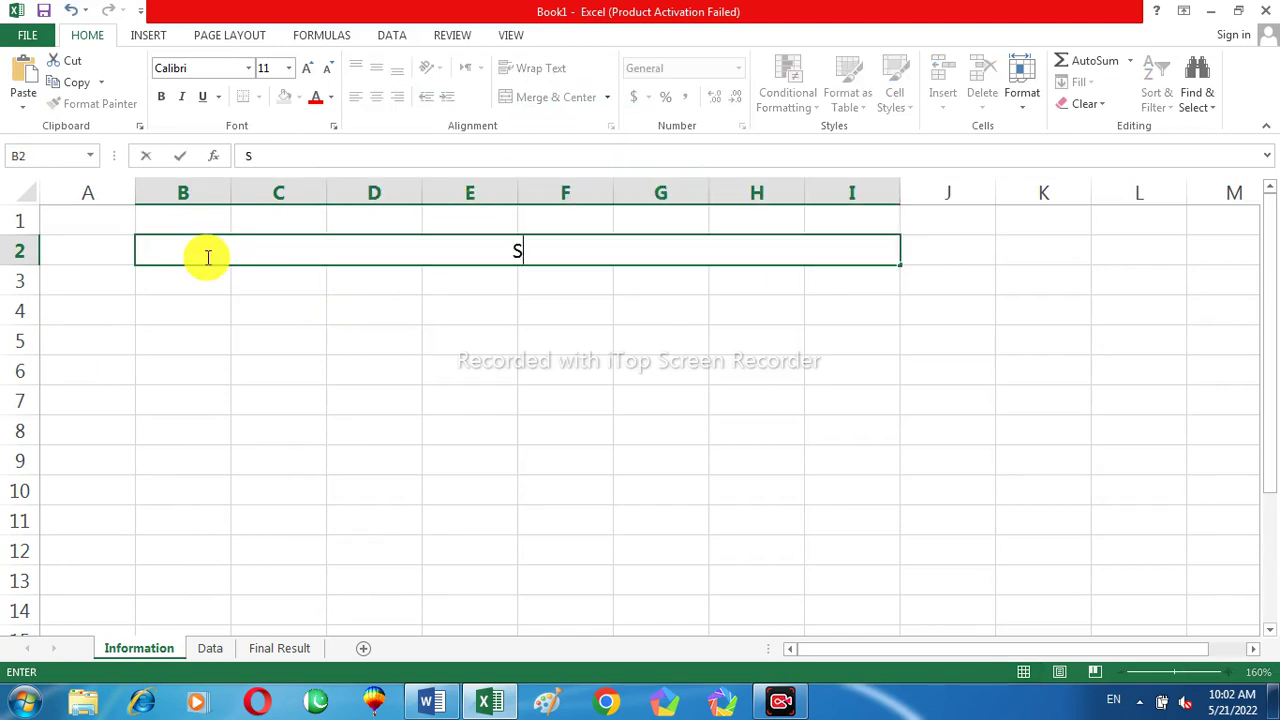
type("tudents ")
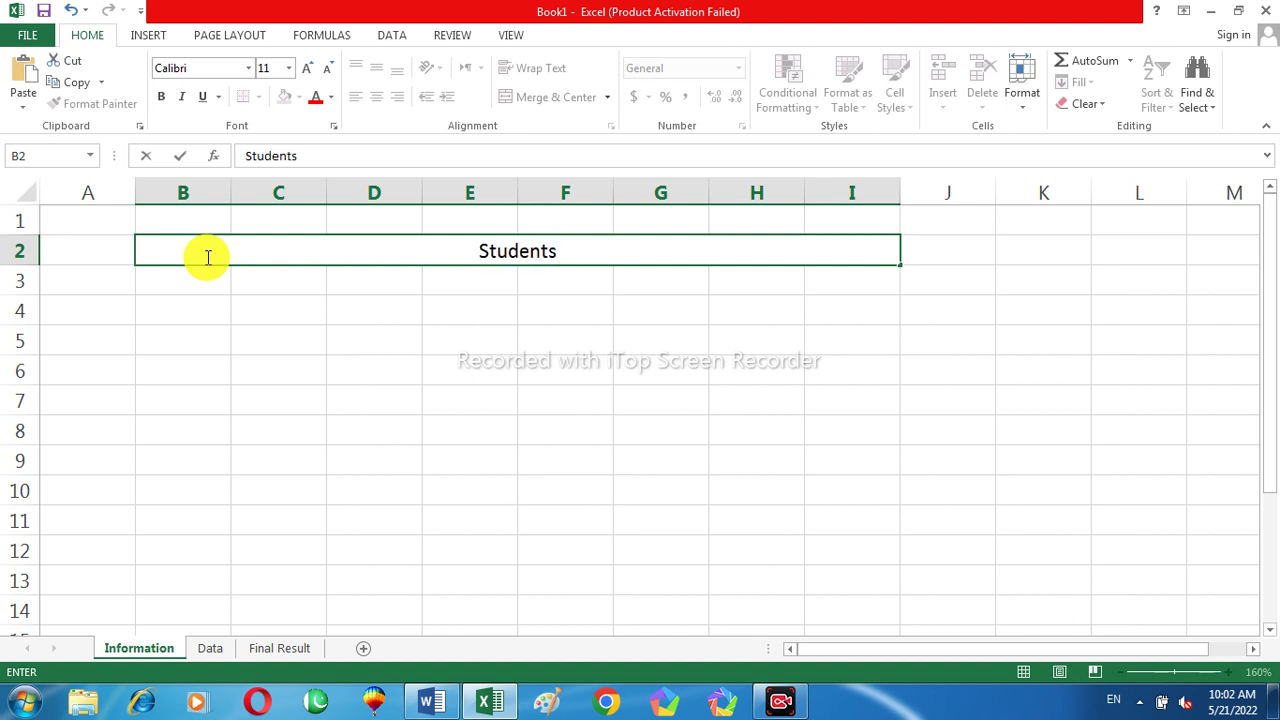
type("Data")
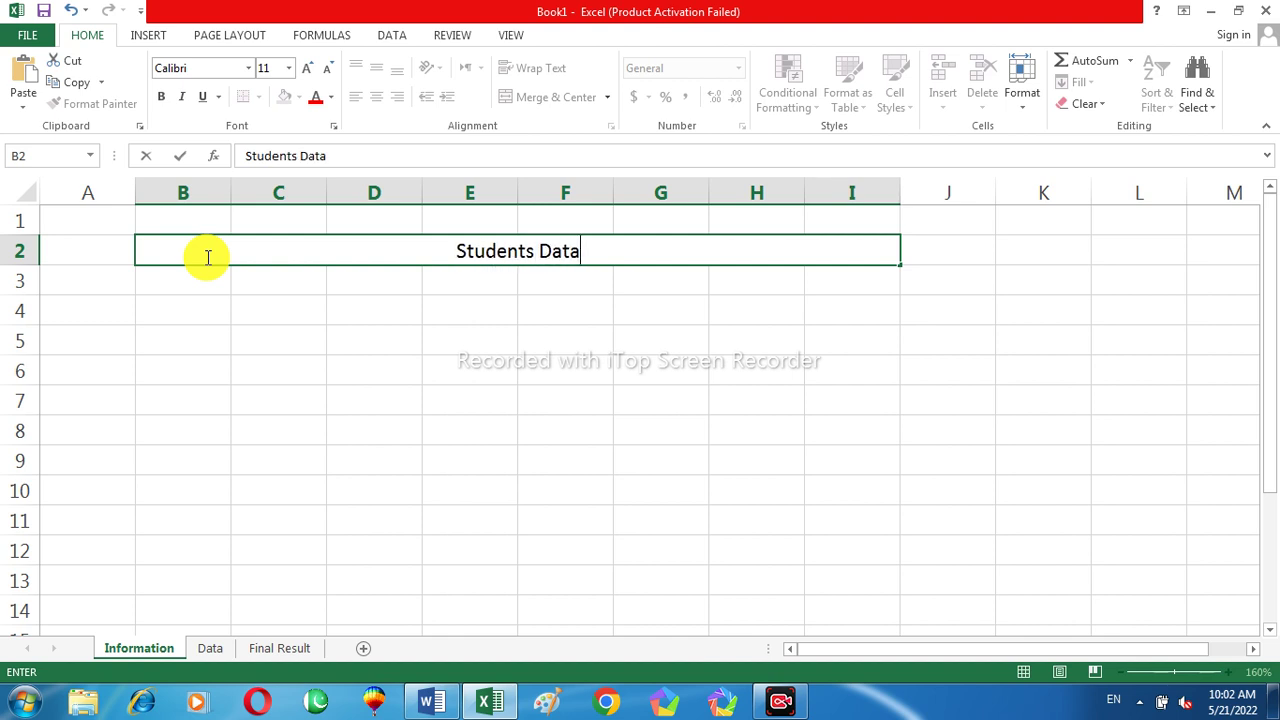
key("Tab")
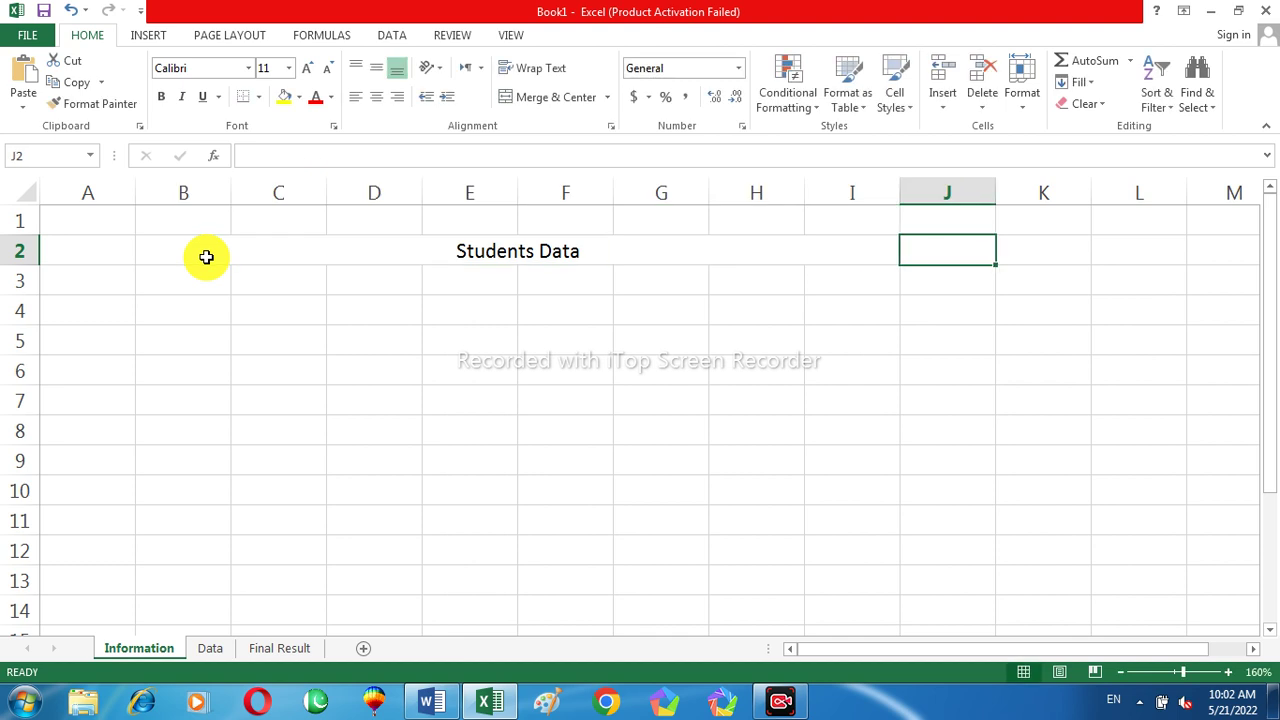
Step: Edit the B2 title to append 'Attendence', making it 'Students Data Attendence'
left_click(296, 260)
double_click(296, 260)
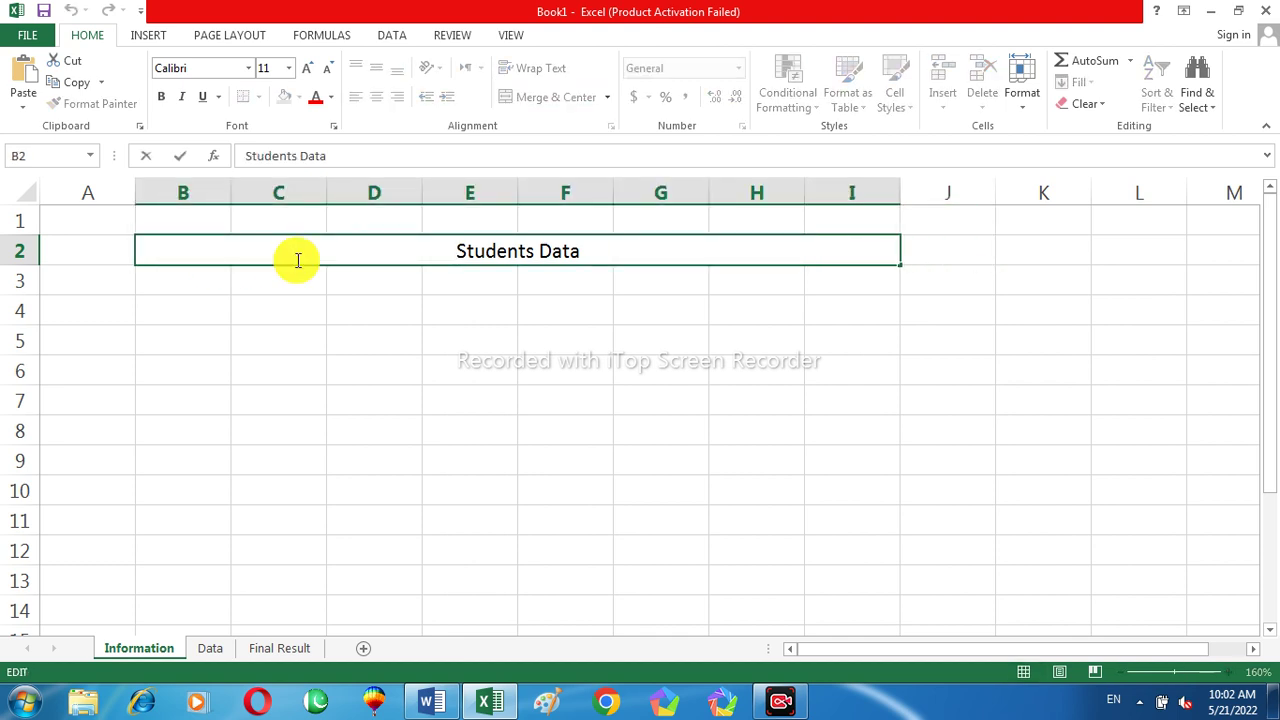
left_click(621, 251)
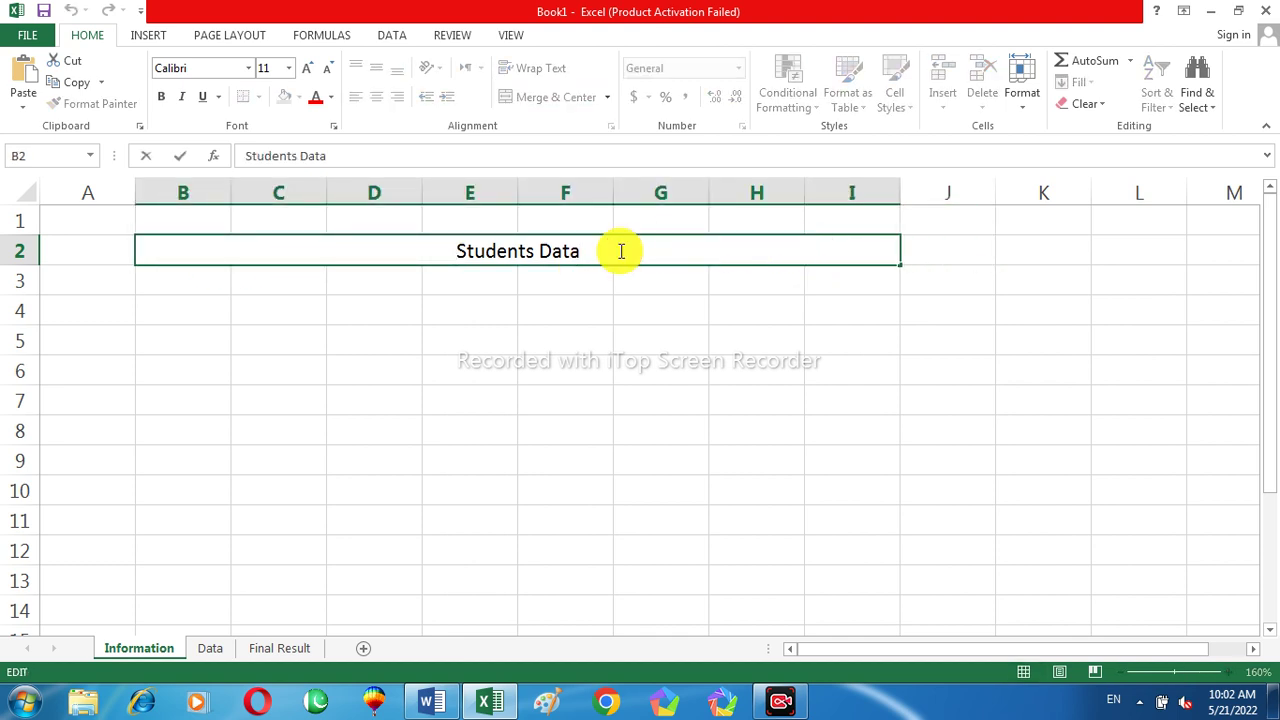
type("A")
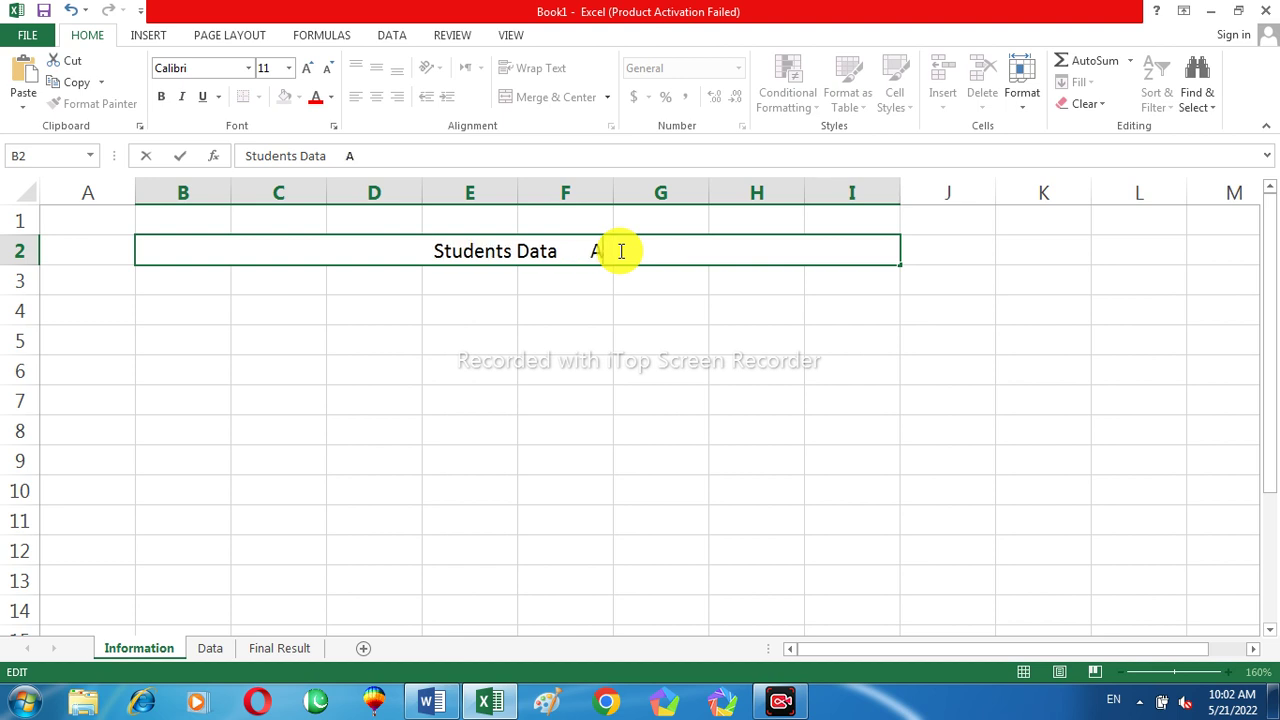
type("tte")
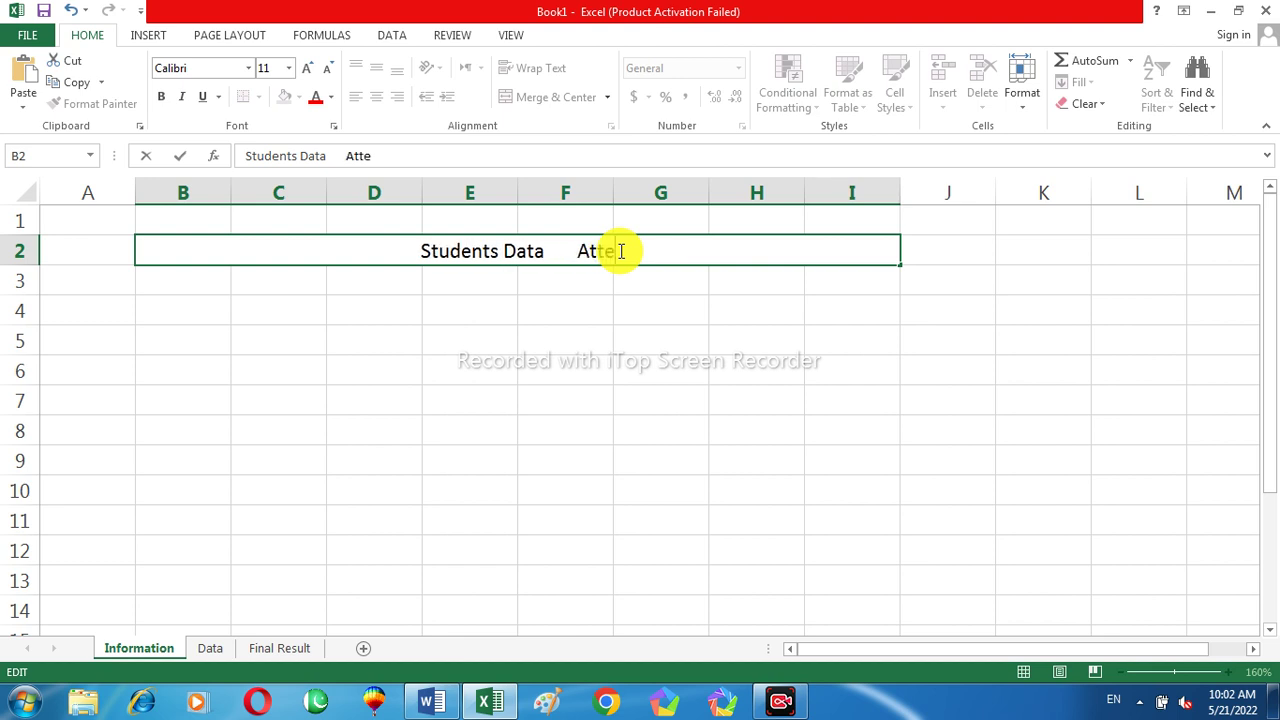
type("nden")
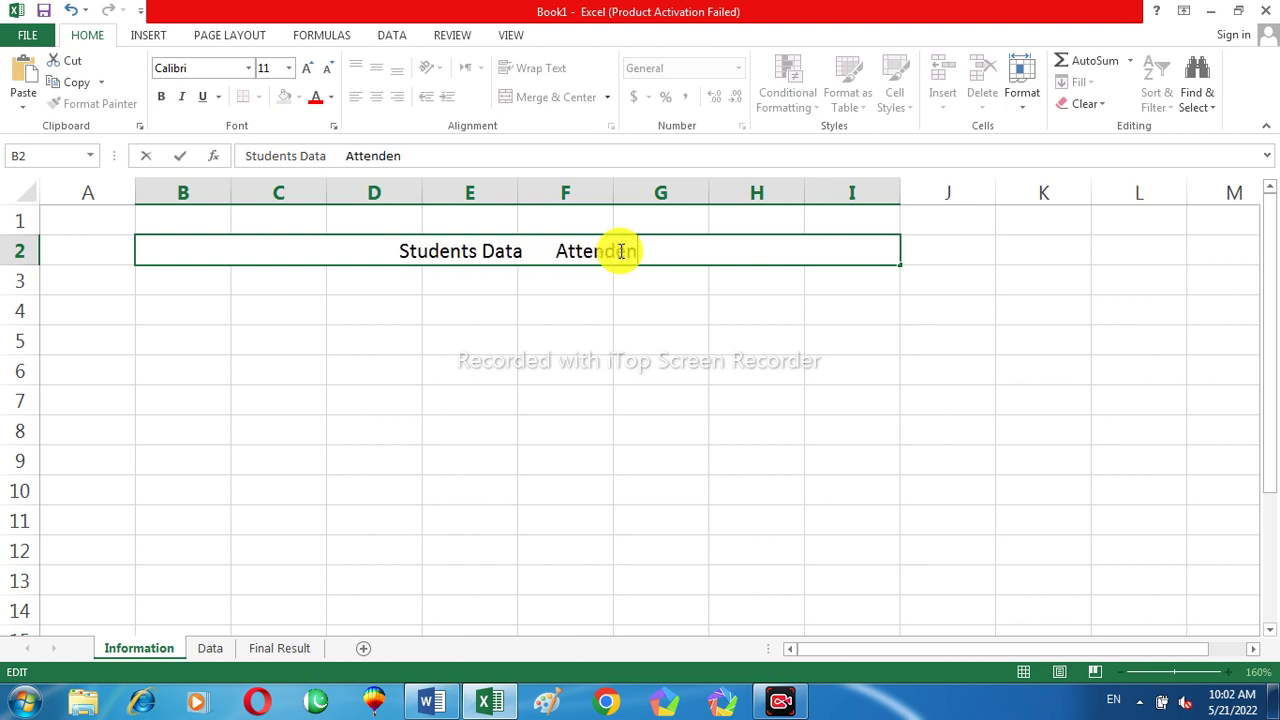
type("ce")
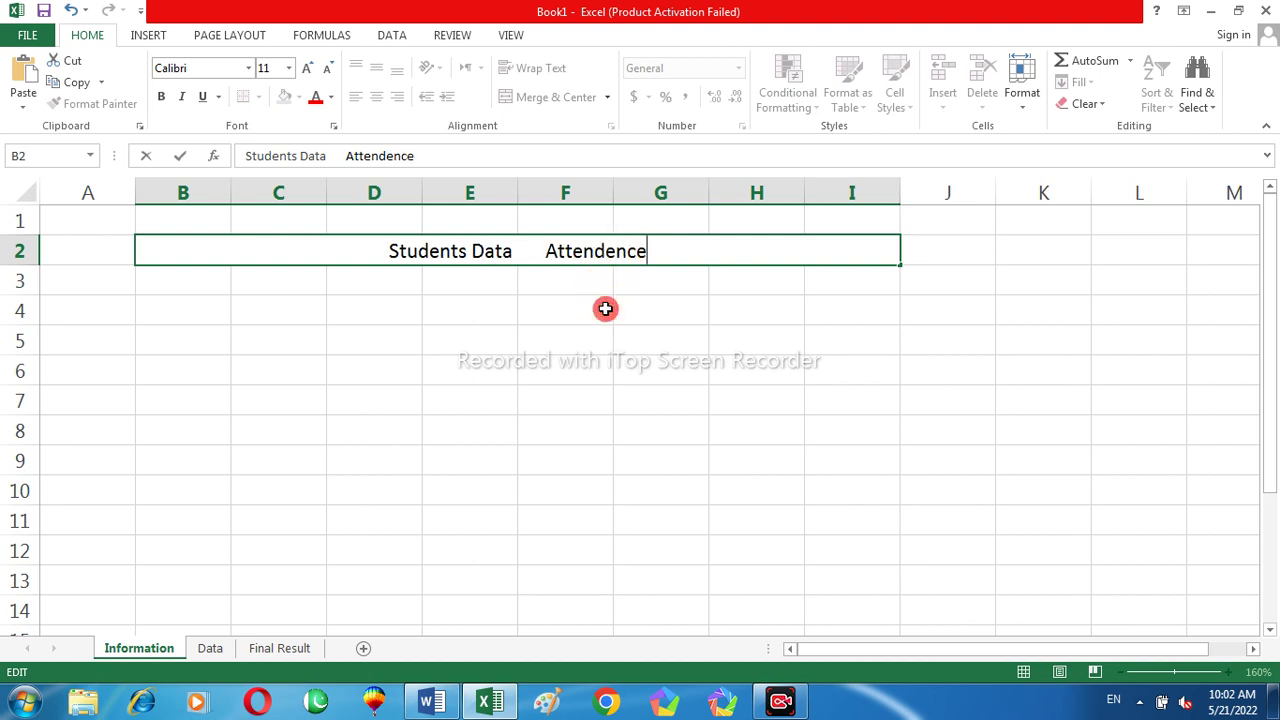
left_click(606, 309)
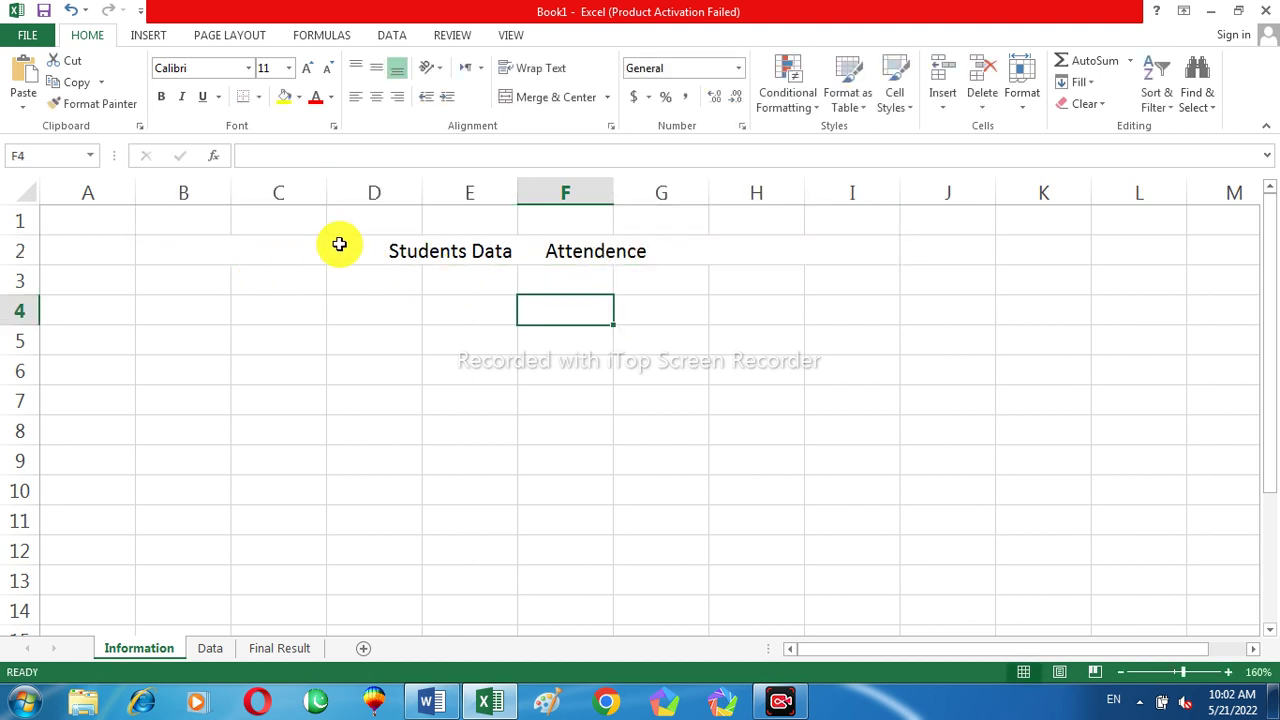
Step: Enter headings Sr#, Name, Total Days, Presents and Absents across A3:E3
left_click(89, 284)
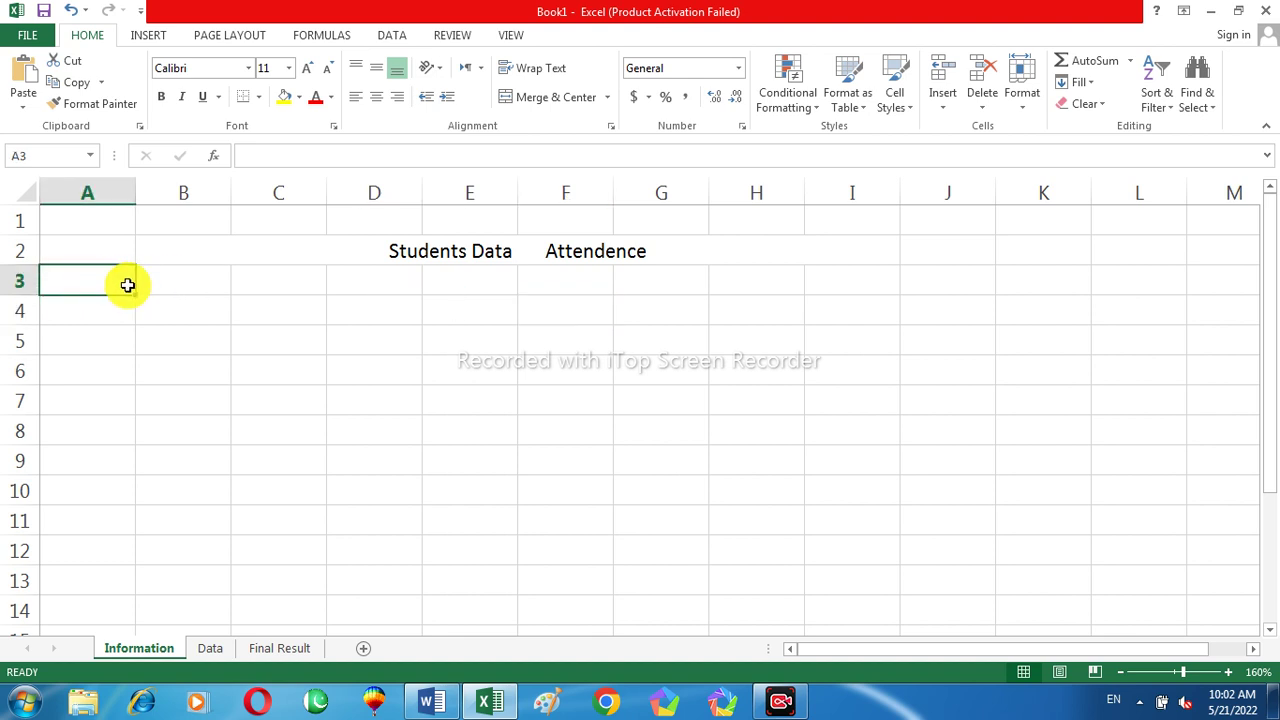
type("Sr#")
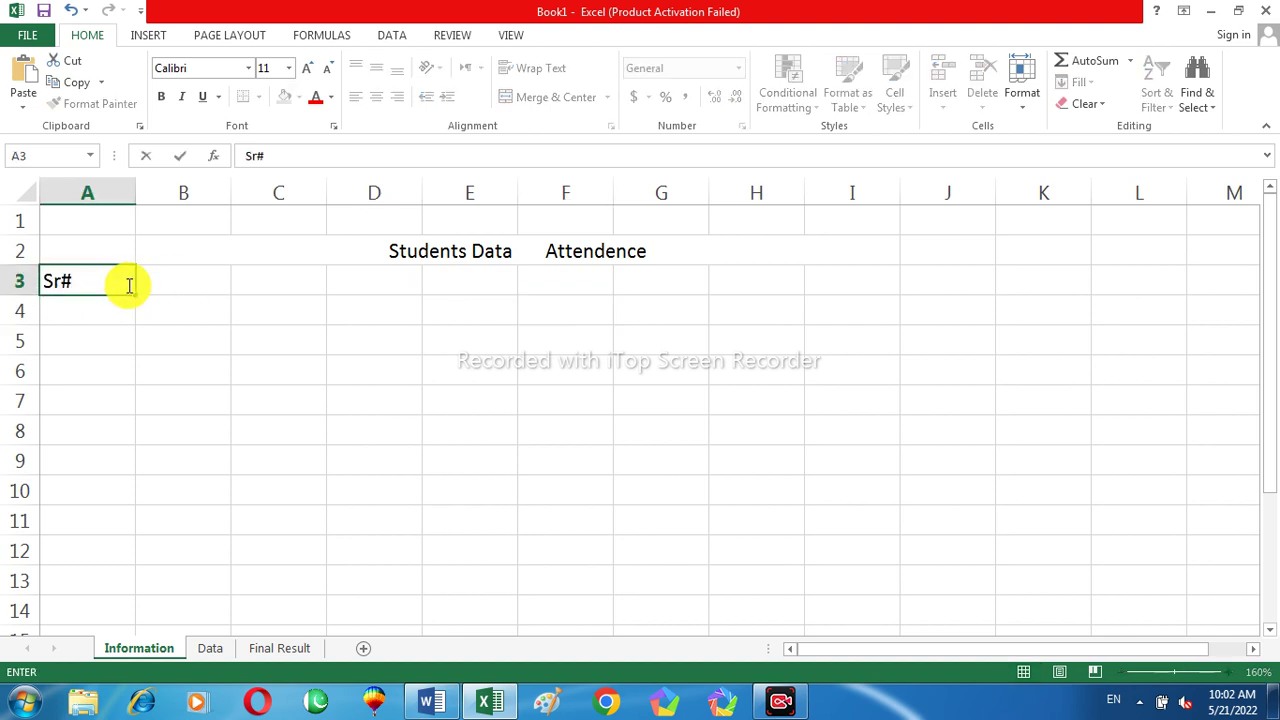
key("Tab")
type("Name")
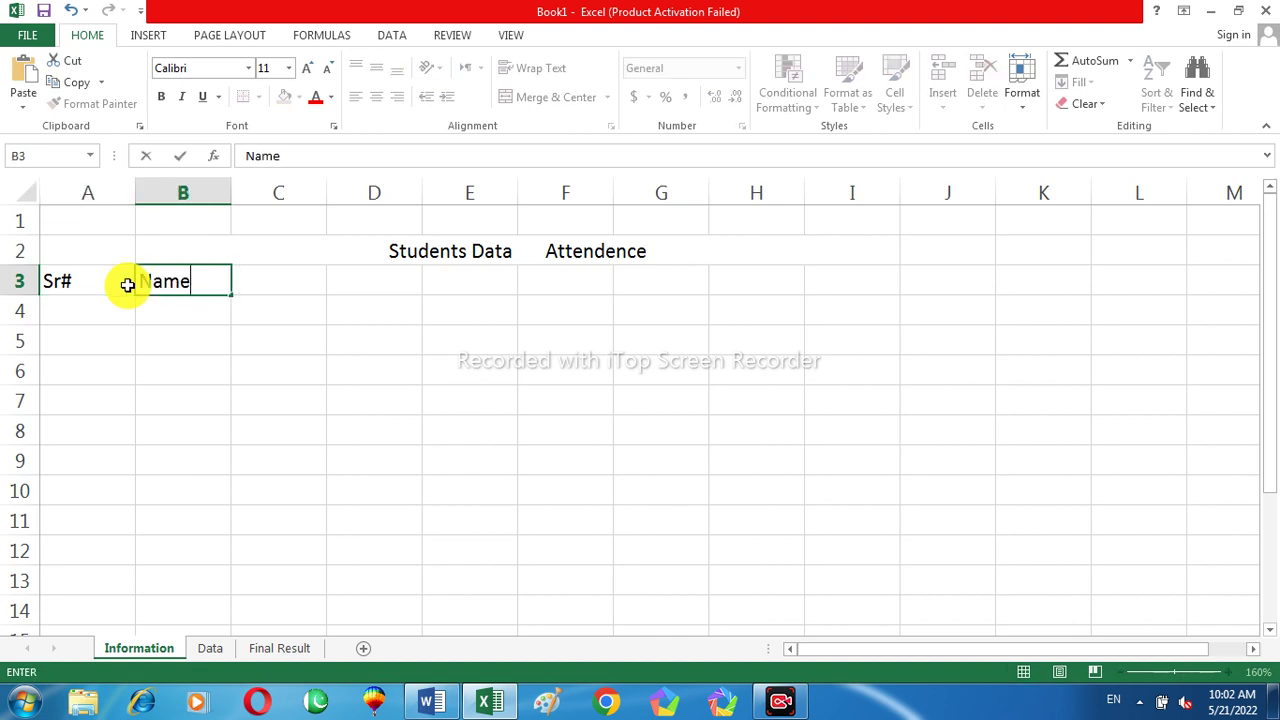
key("Tab")
type("Tot")
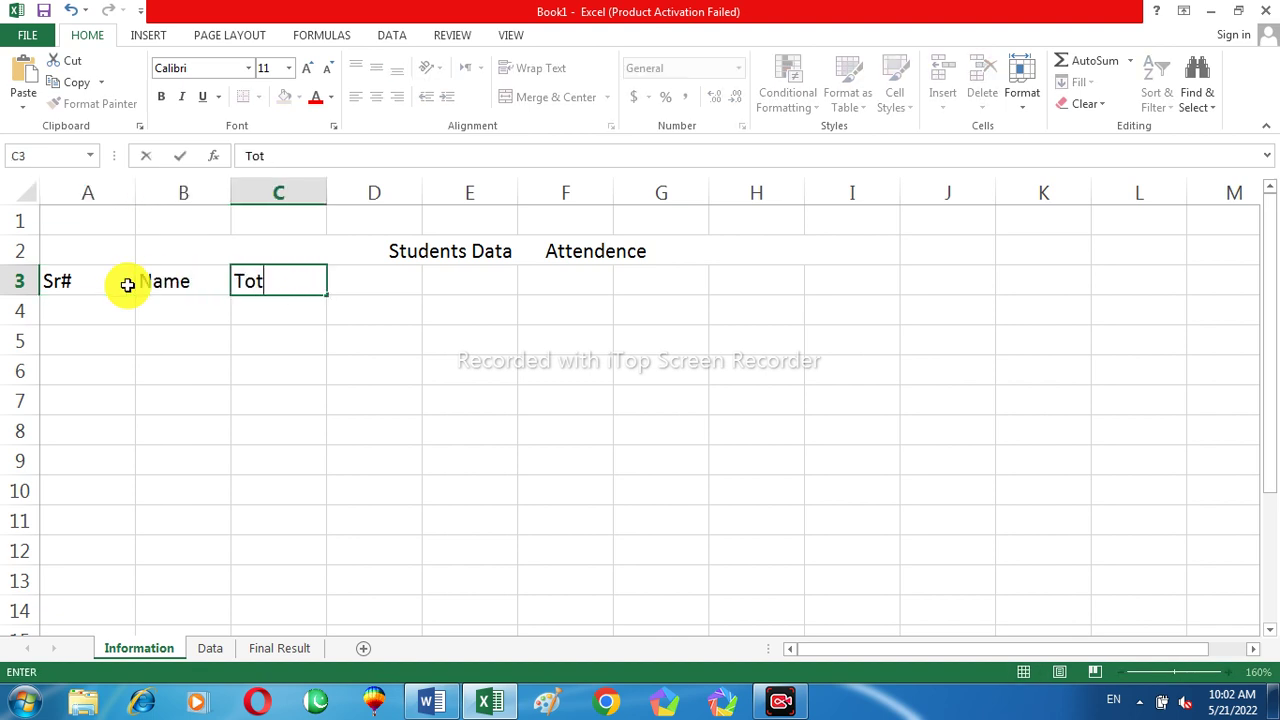
type("al Days")
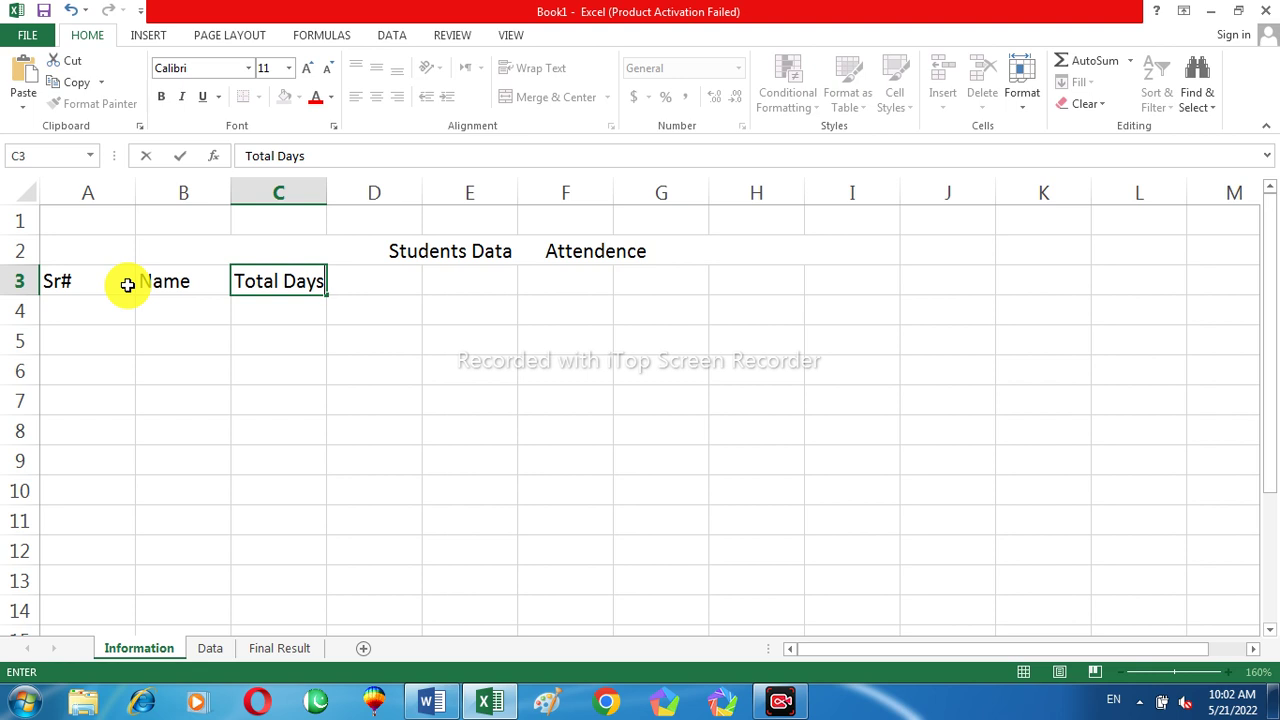
key("Tab")
type("Pr")
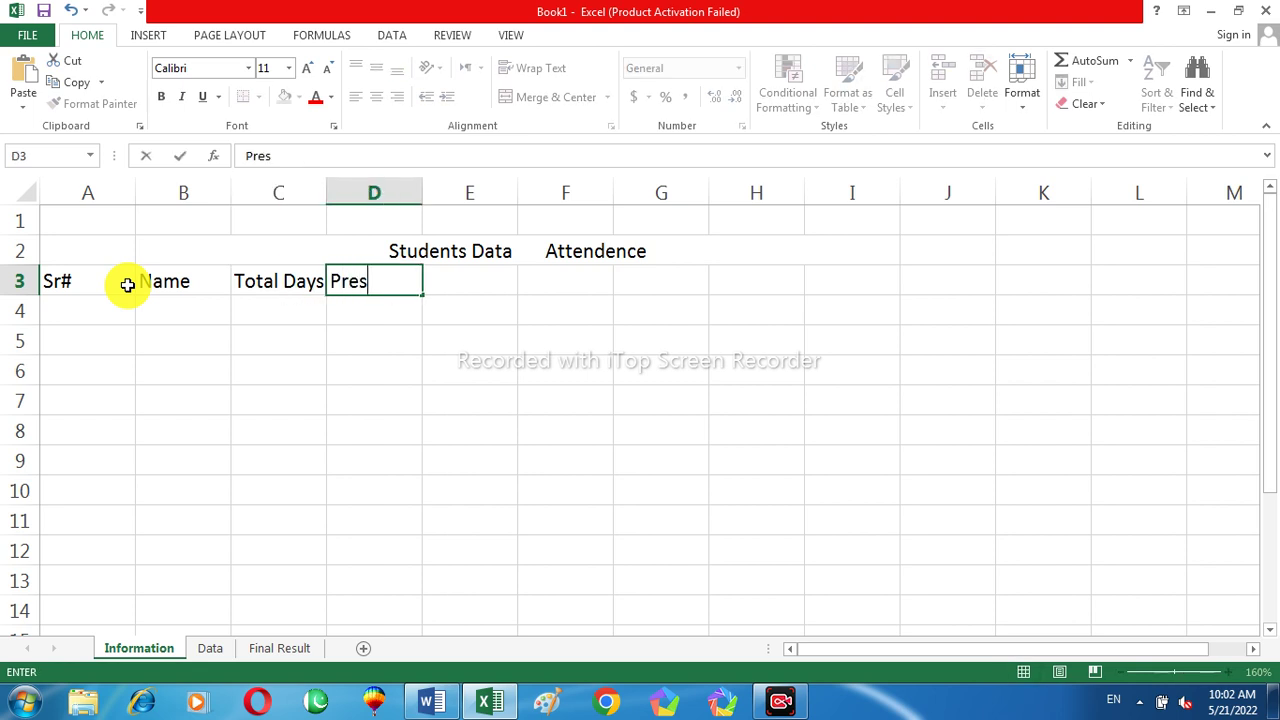
type("esents")
key("Tab")
type("Absen")
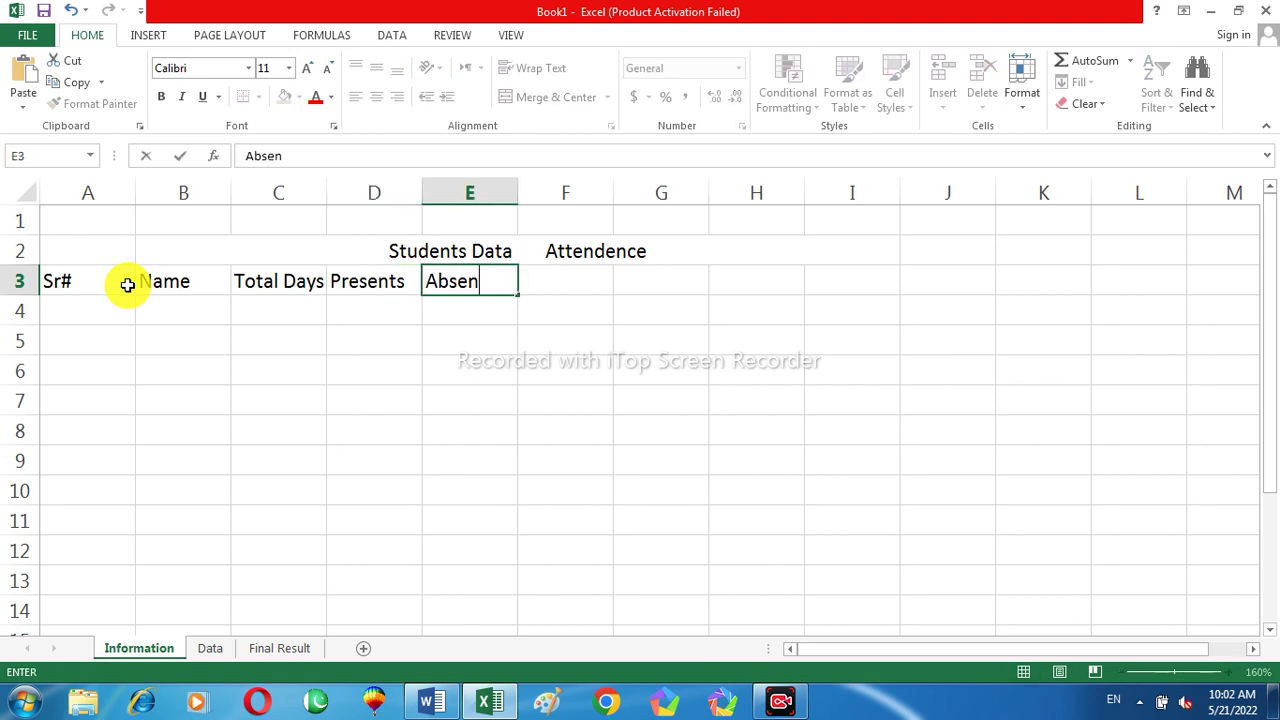
type("ts")
key("Tab")
key("Tab")
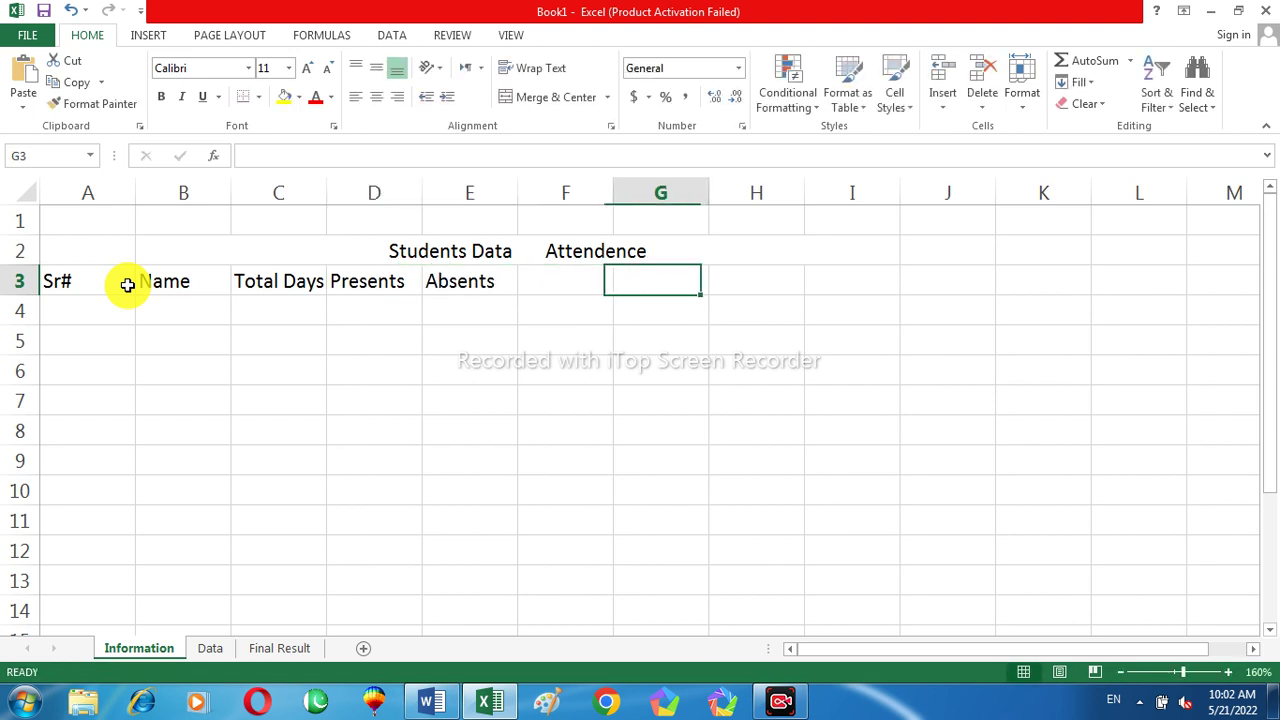
Step: Unmerge the B2:I2 title cell
left_click(293, 257)
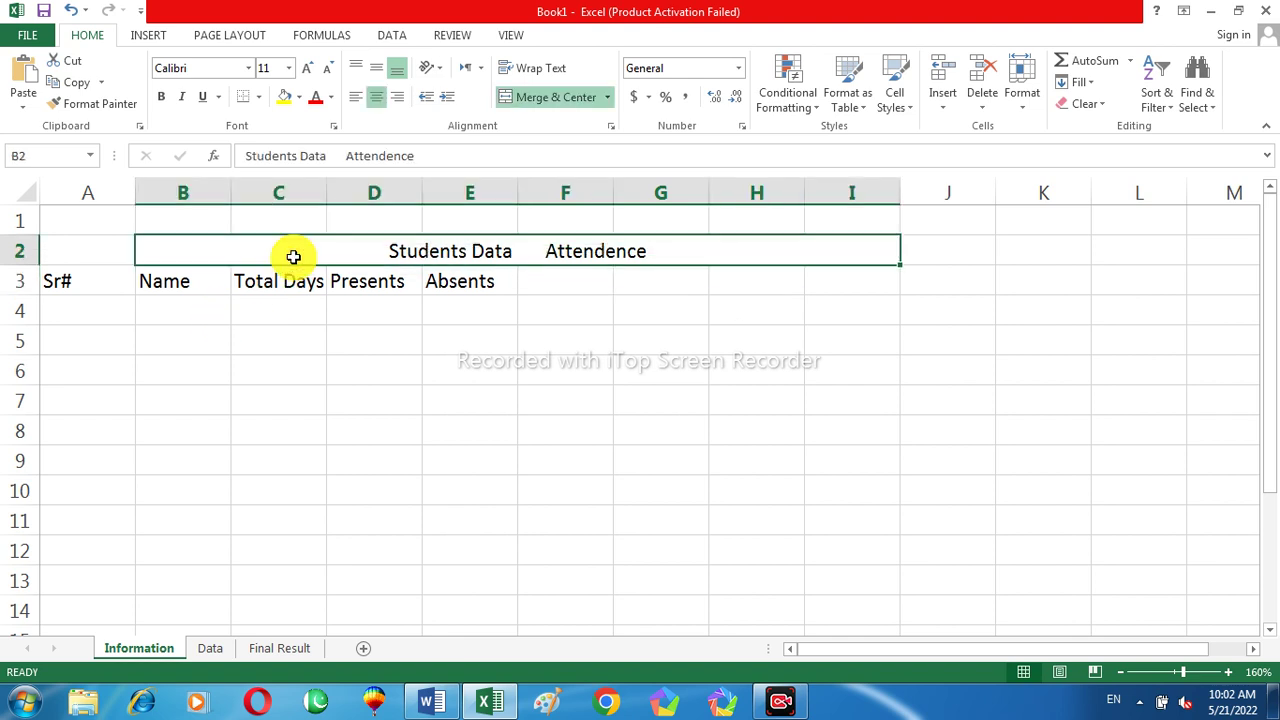
left_click(545, 97)
left_click(469, 312)
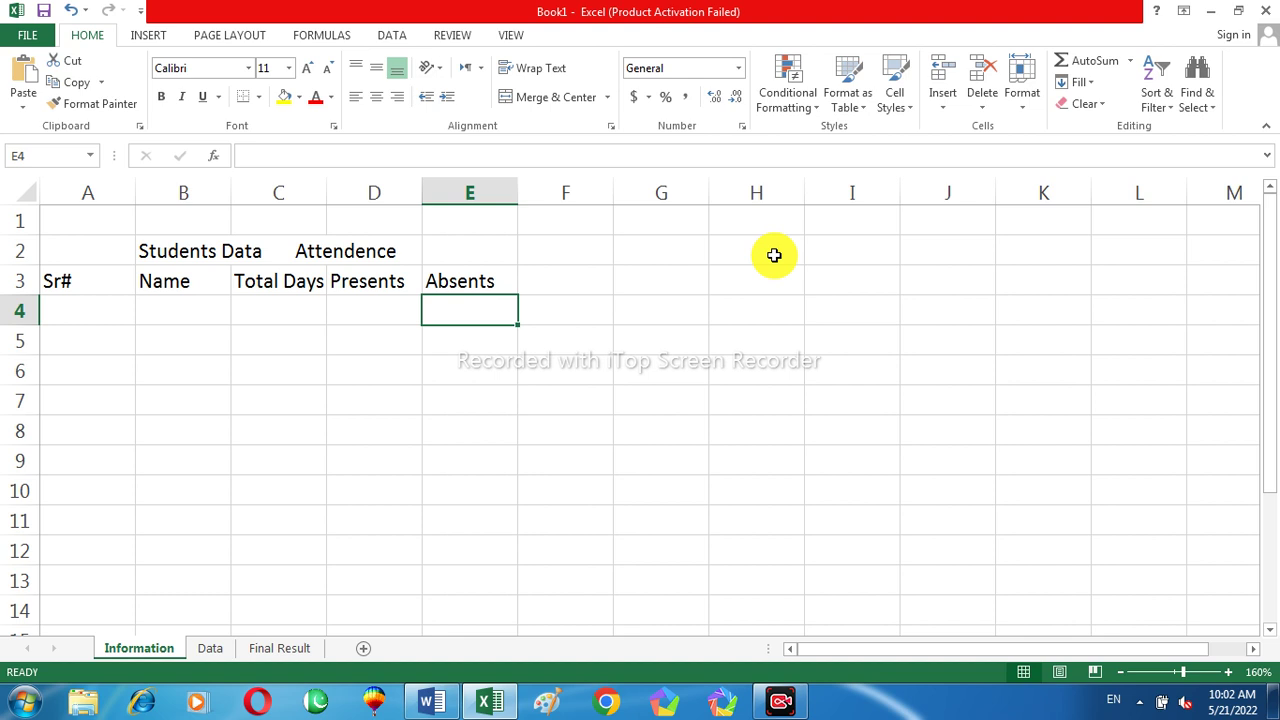
Step: Add the prompts 'Please Enter Session' in H3 and 'Please Enter Class' in H6
left_click(773, 255)
type("Pleas")
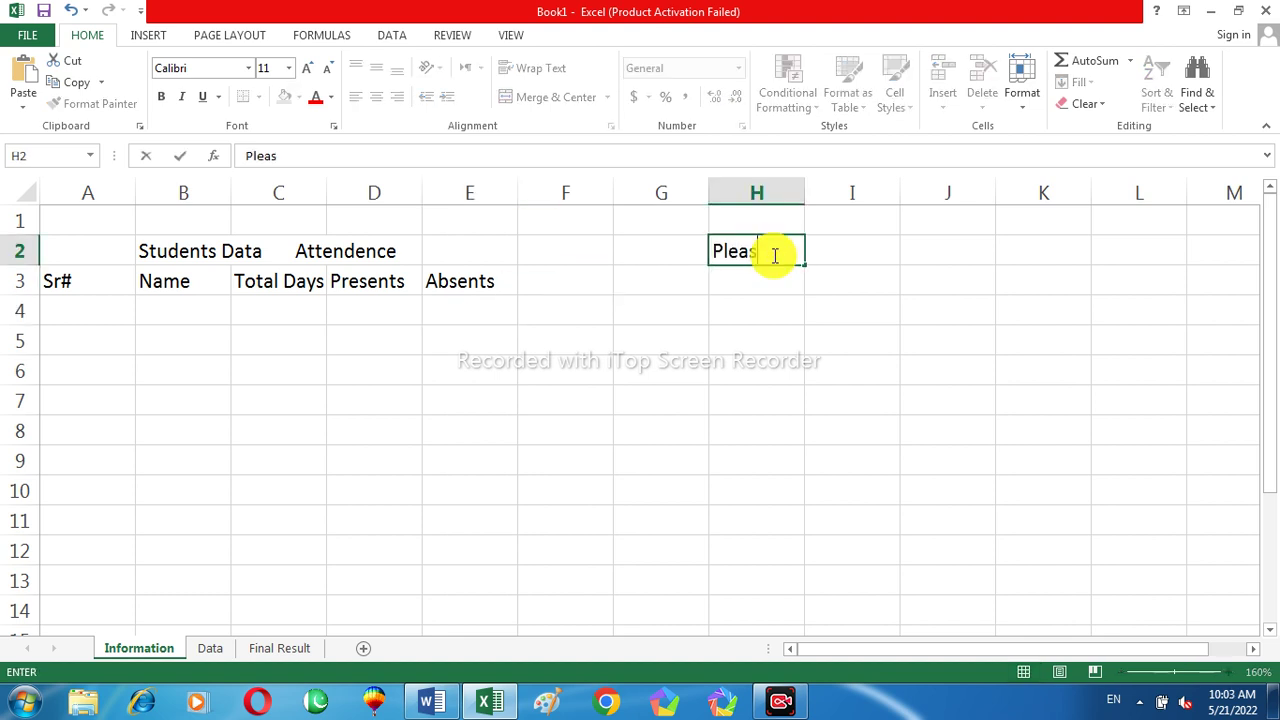
key("BackSpace")
key("BackSpace")
key("BackSpace")
key("BackSpace")
key("BackSpace")
key("Return")
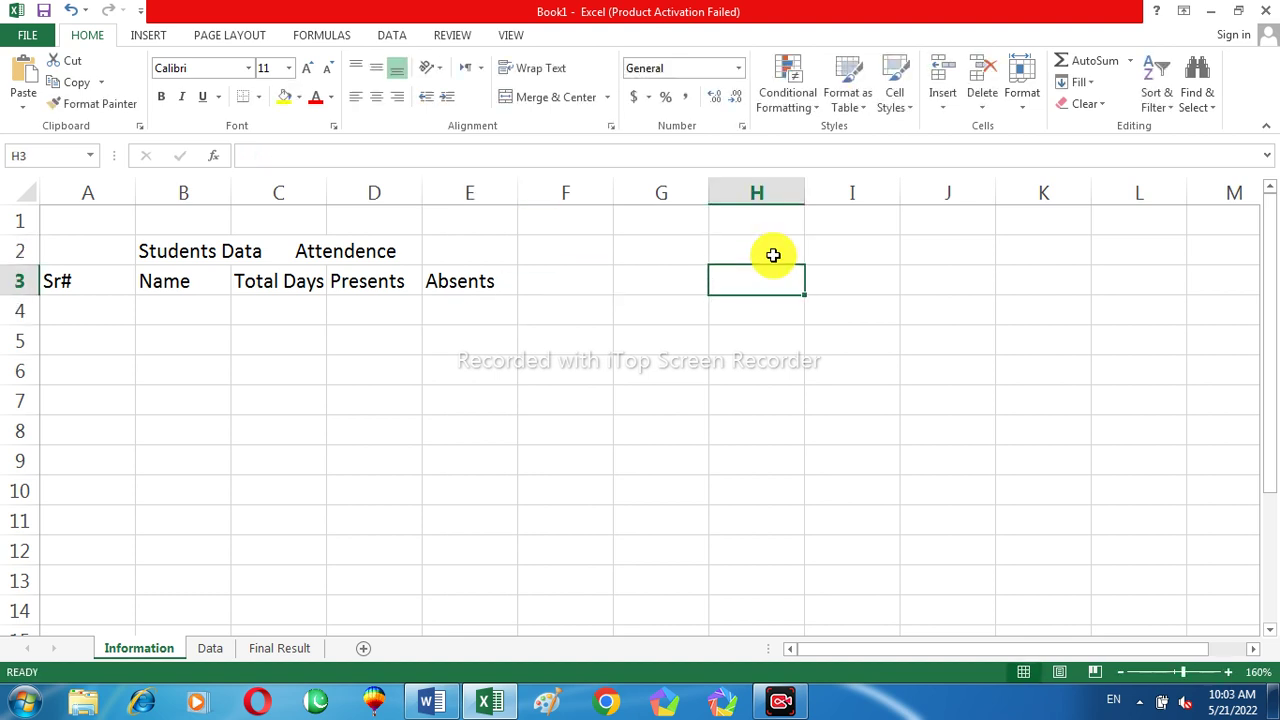
type("Plea")
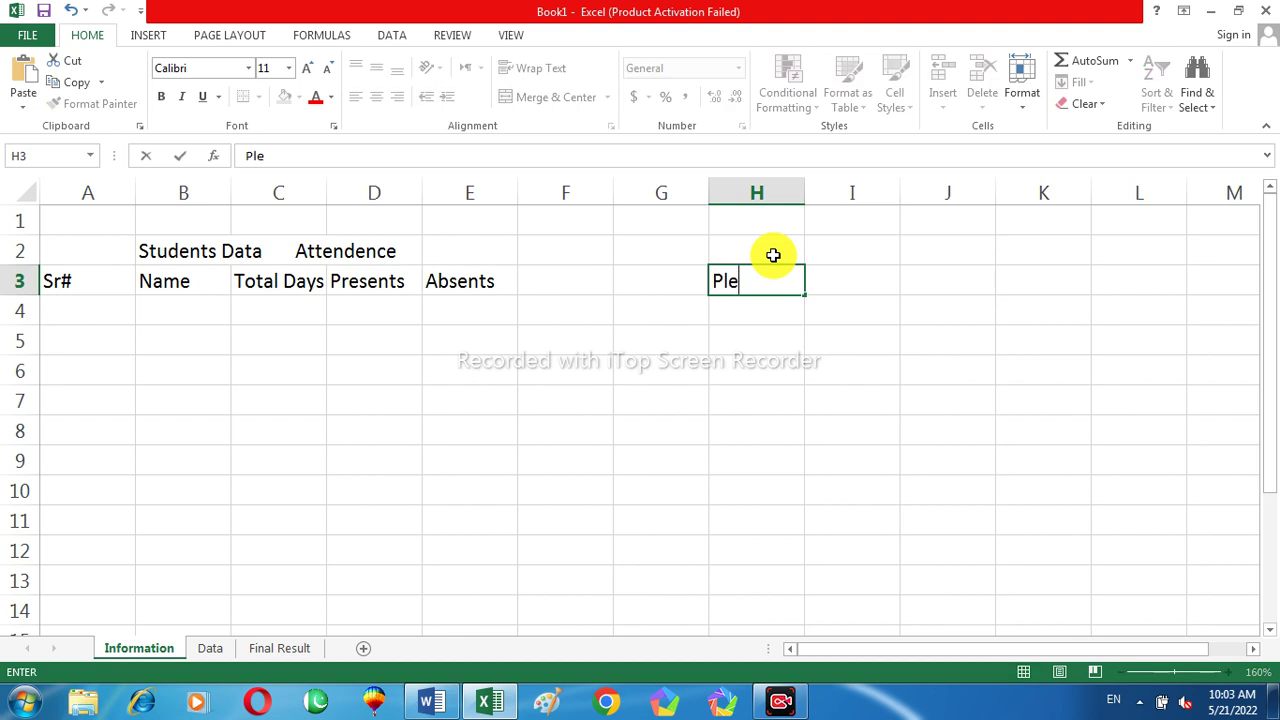
type("se En")
type("ter ")
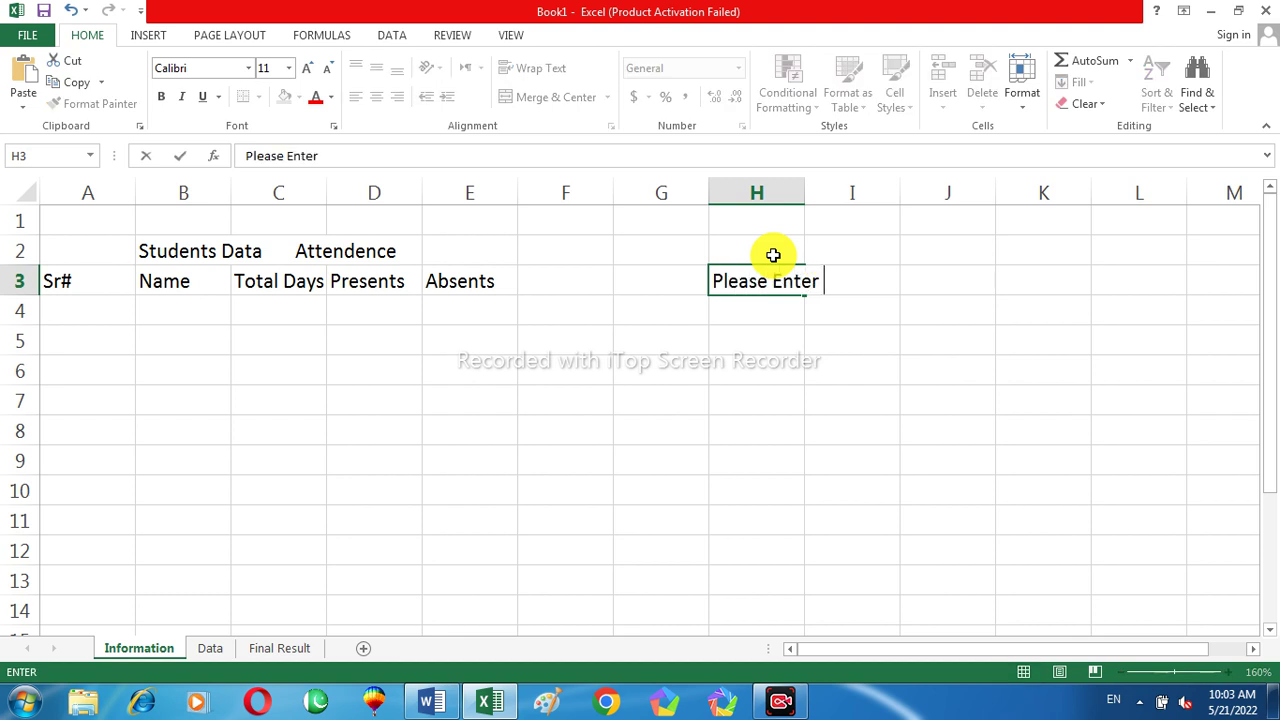
type("Session")
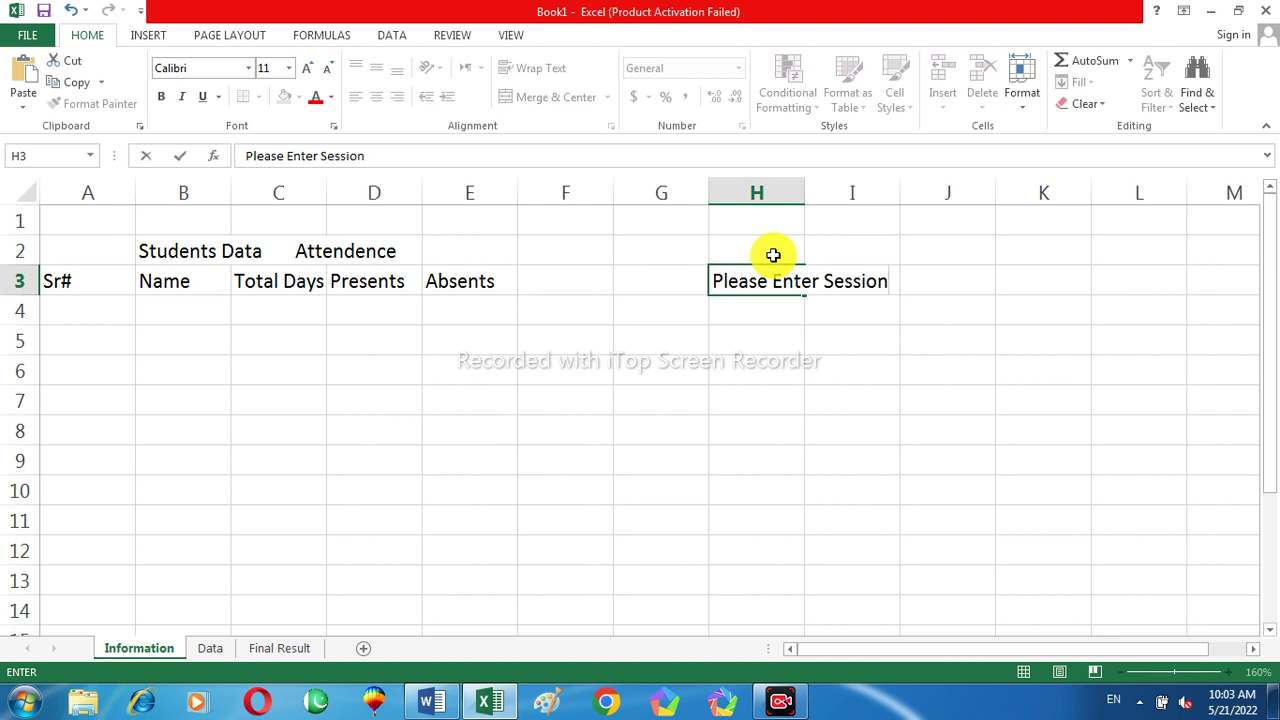
key("Return")
key("Return")
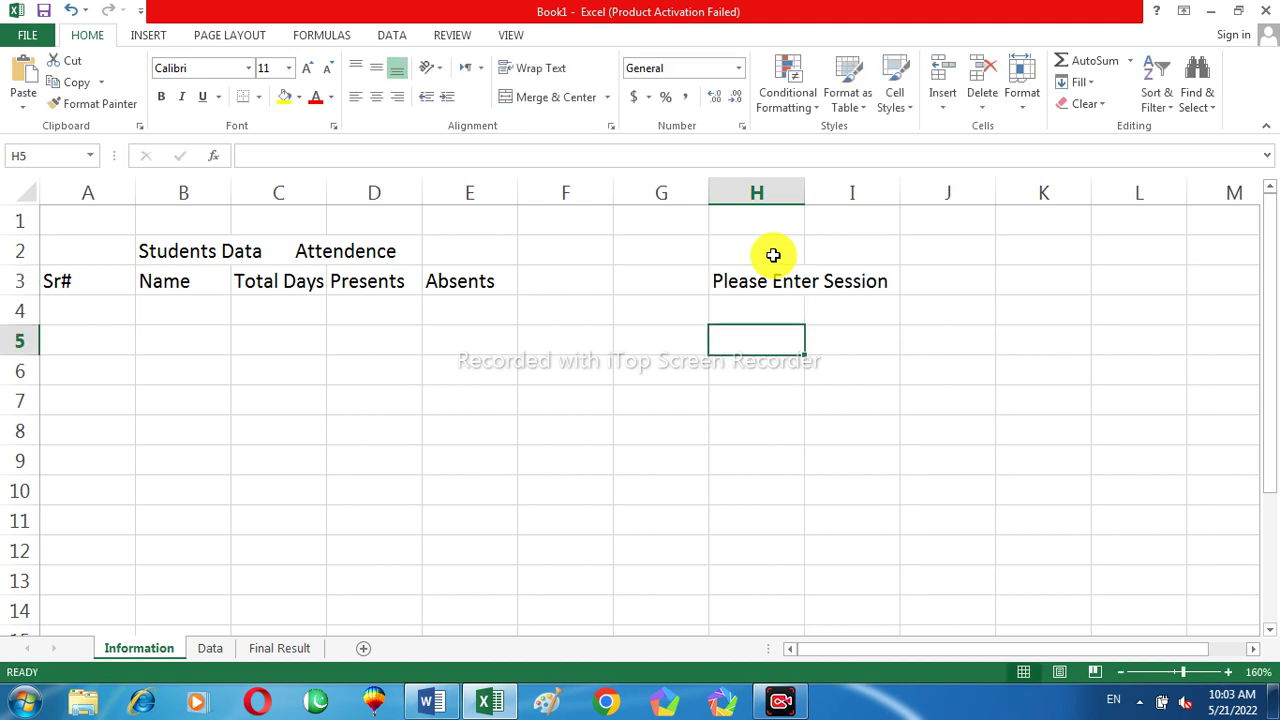
key("Return")
type("Plea")
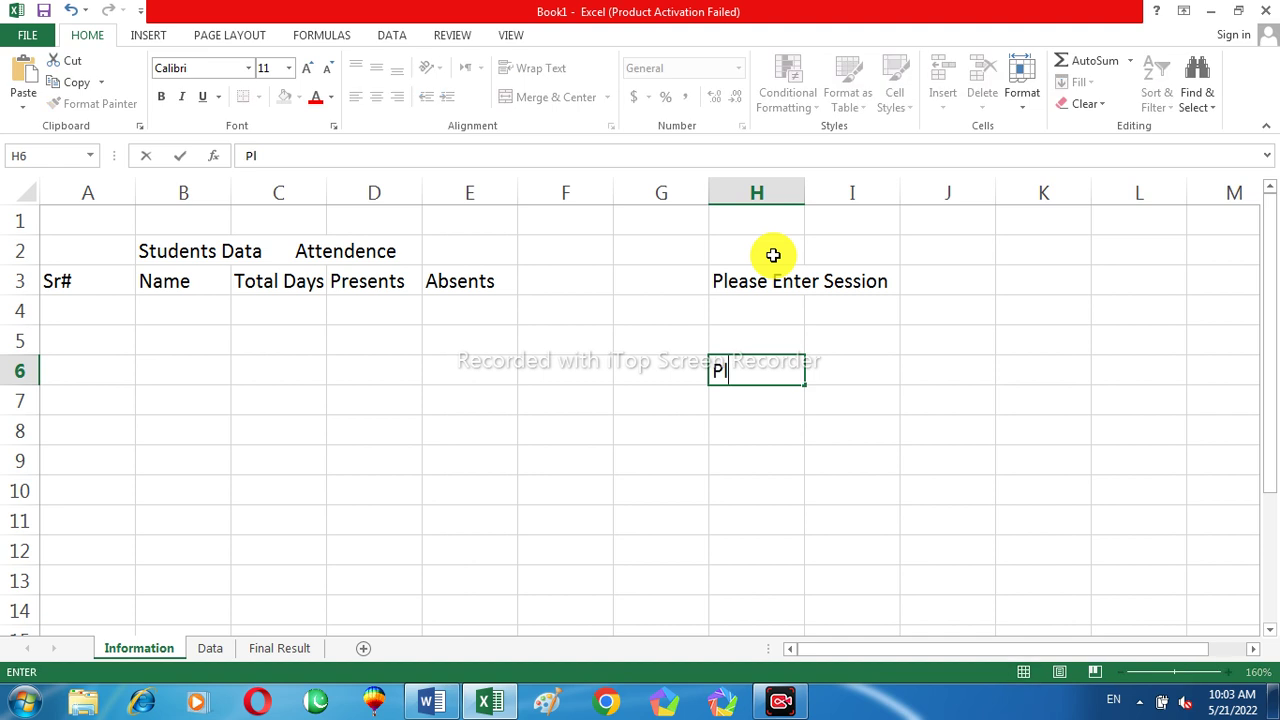
type("se Ent")
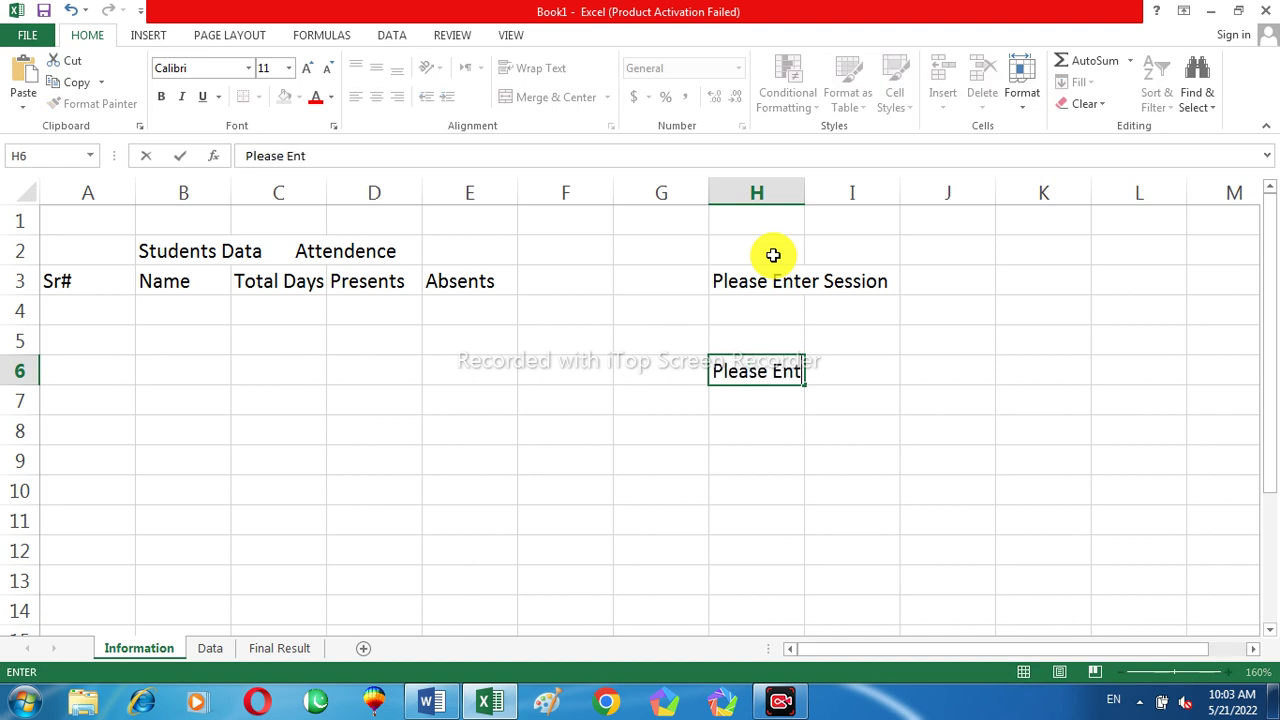
type("er Cla")
type("ss")
key("Return")
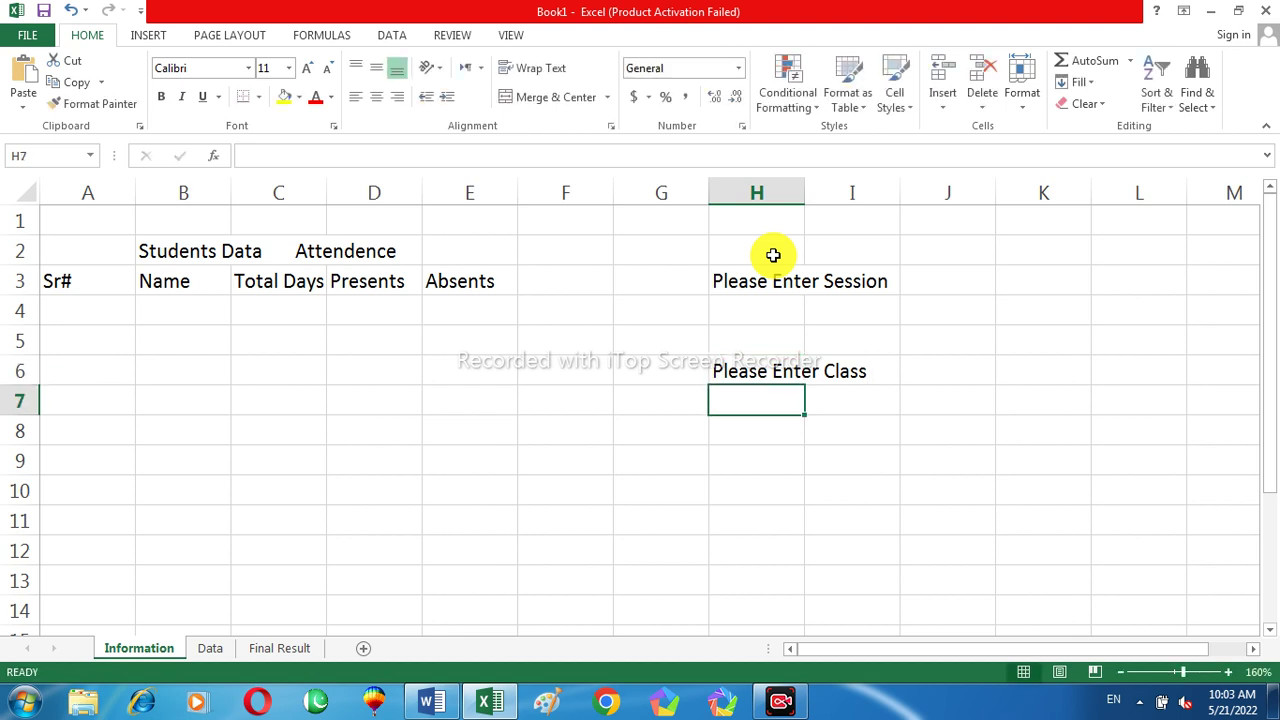
Step: Enter headings Total Marks, Enter Subject and Teachers Name in H9:J9
key("Return")
key("Return")
type("Total")
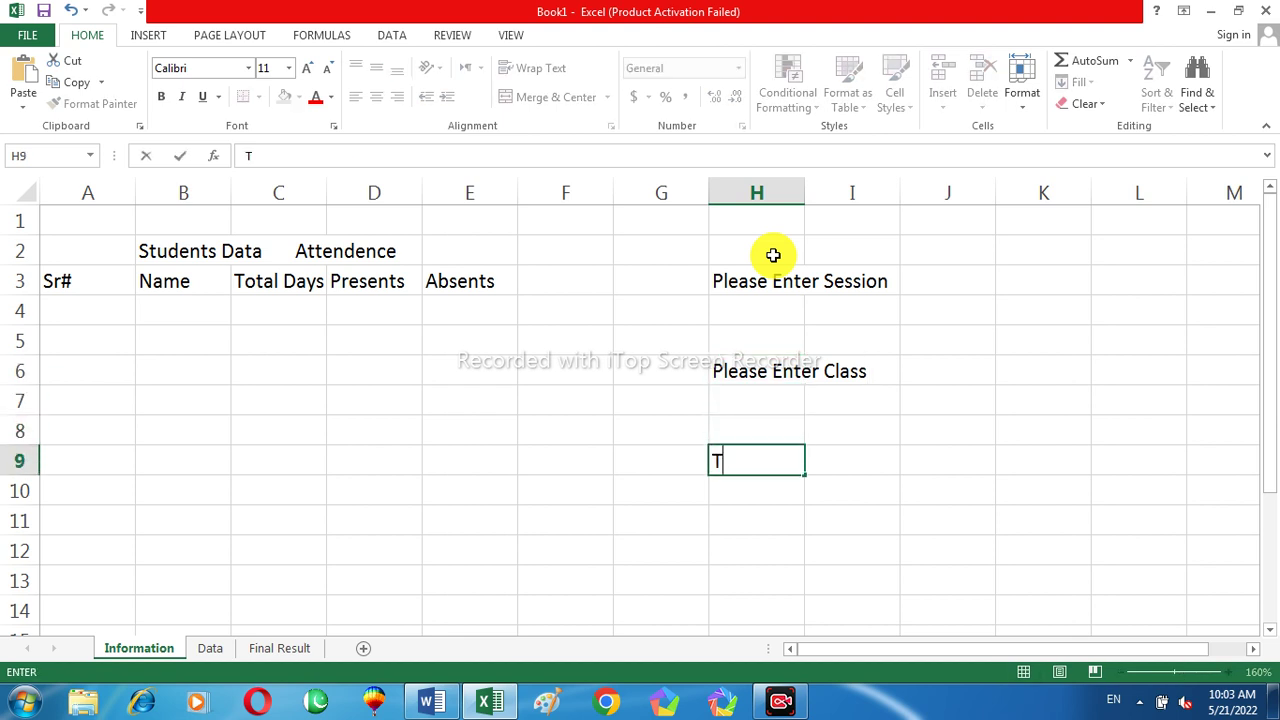
type(" Ma")
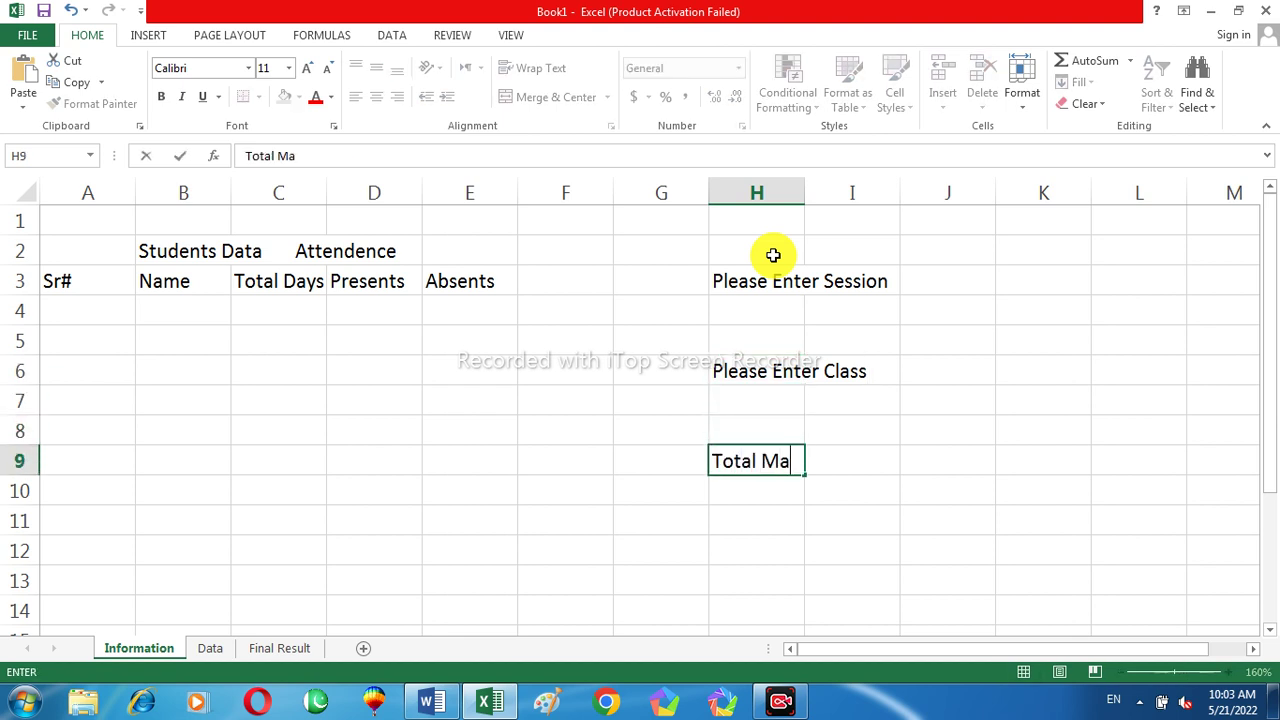
type("rks")
key("Tab")
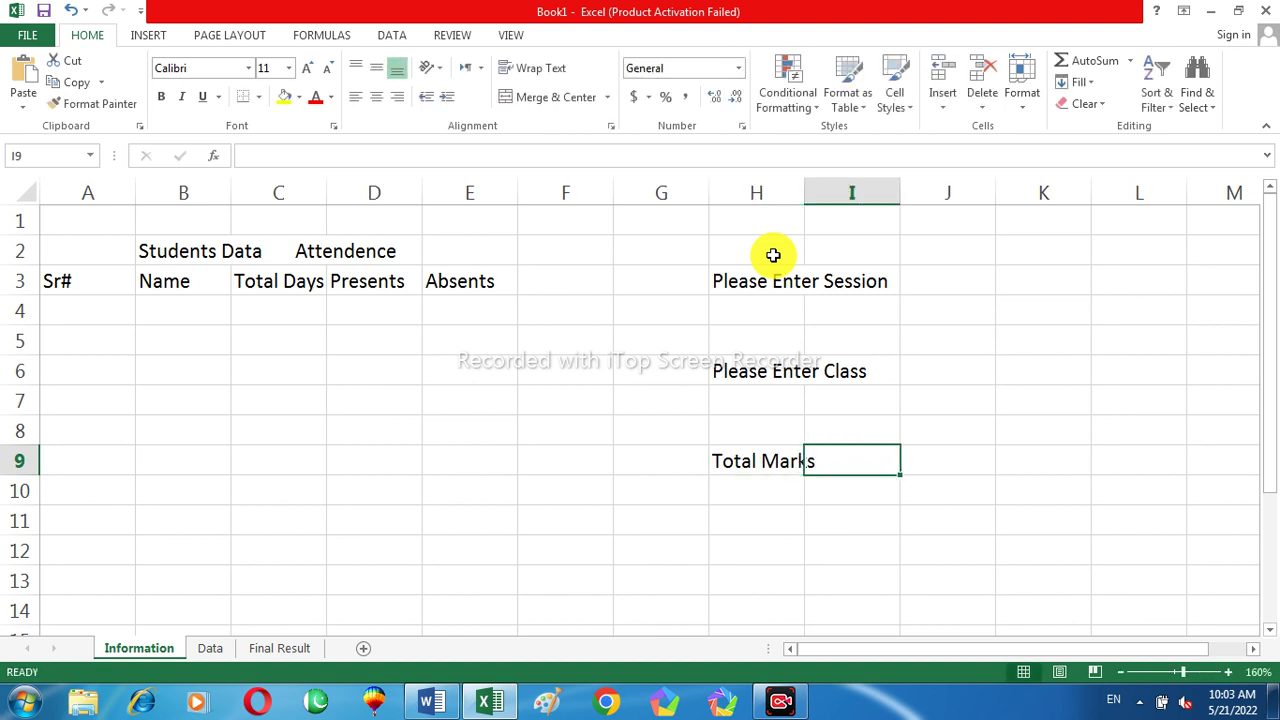
type("Enter ")
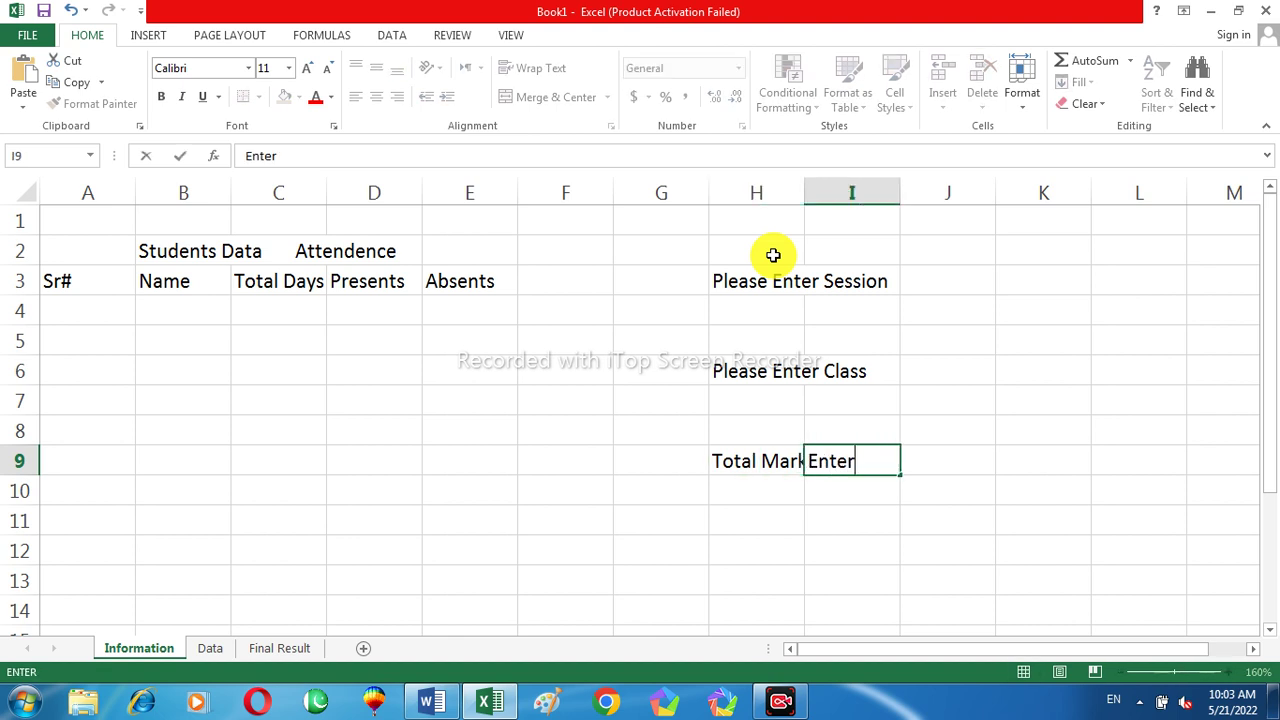
type("Subject")
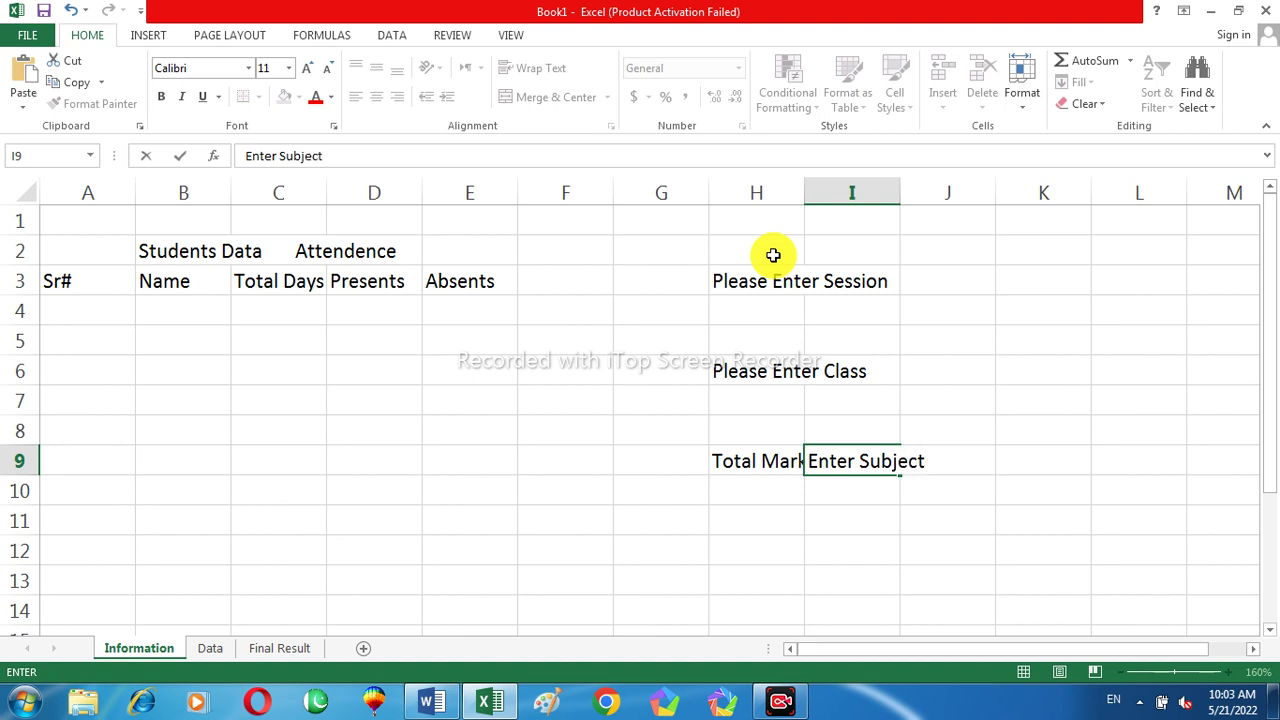
key("Tab")
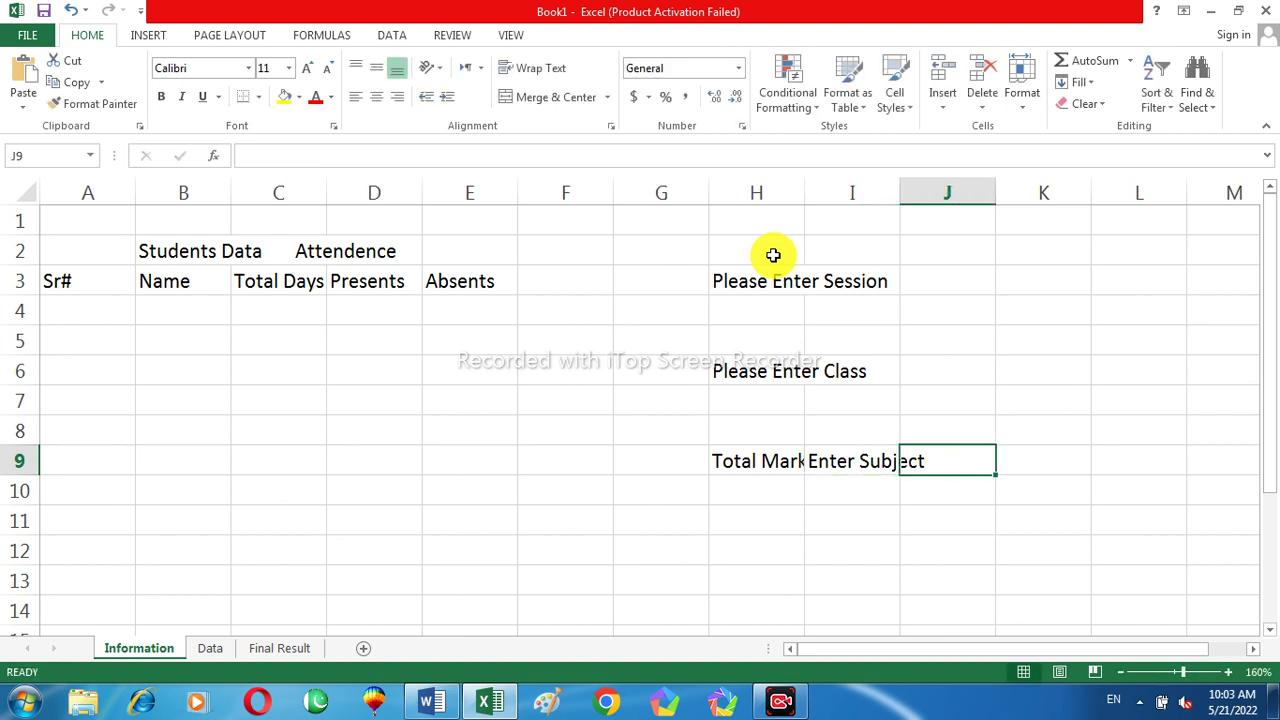
type("Teachers N")
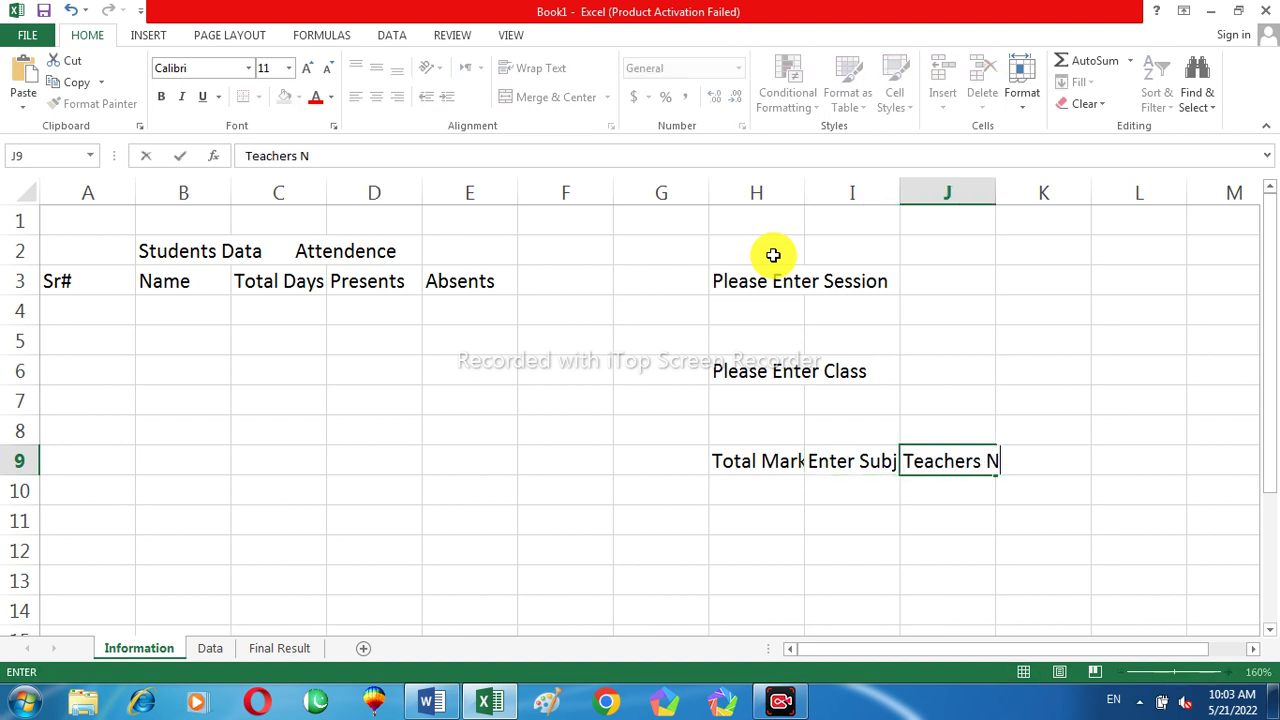
type("ame")
key("Return")
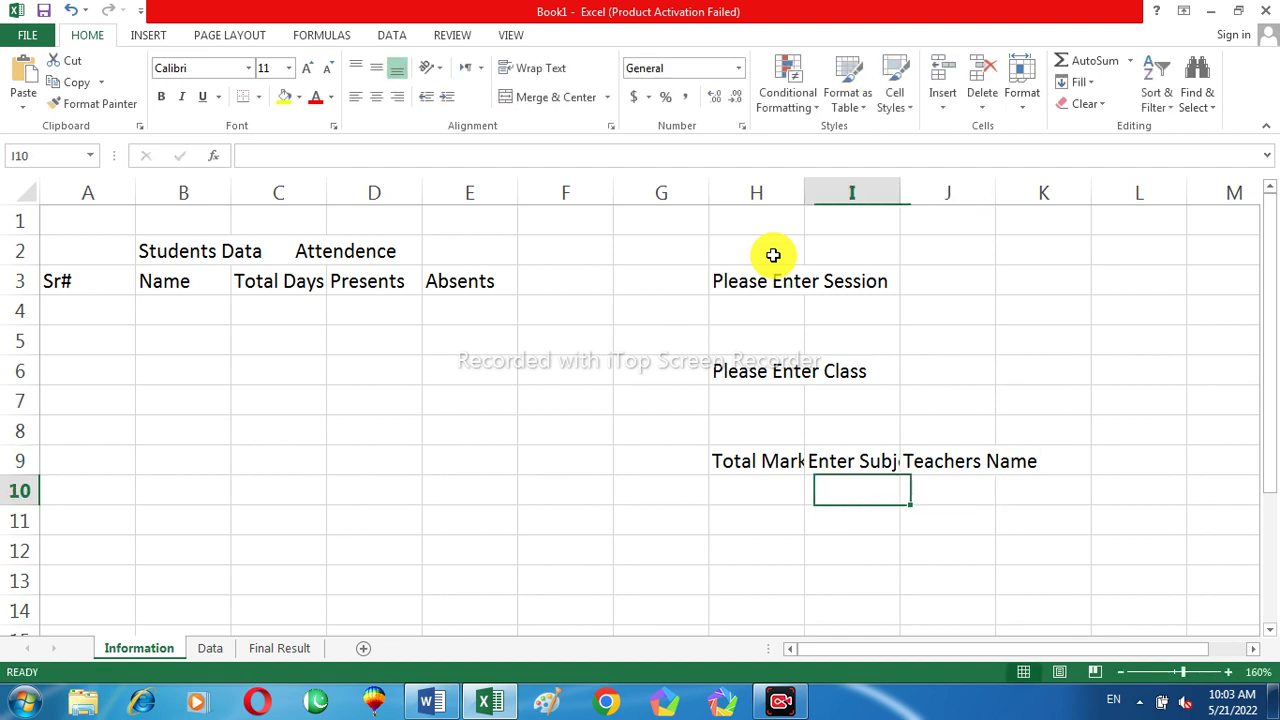
Step: Merge and centre H3:I3, H4:I4, H6:I6 and H7:I7 for the session and class prompts
left_click(747, 281)
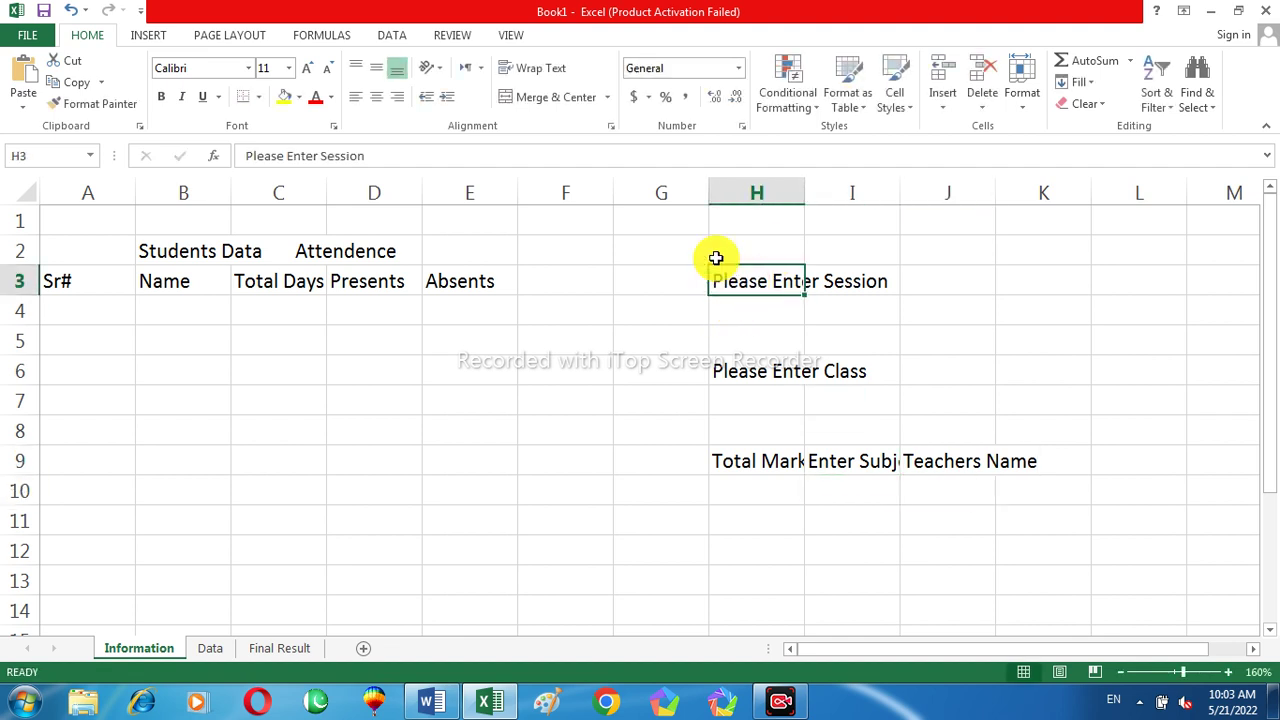
left_click_drag(791, 279, 858, 281)
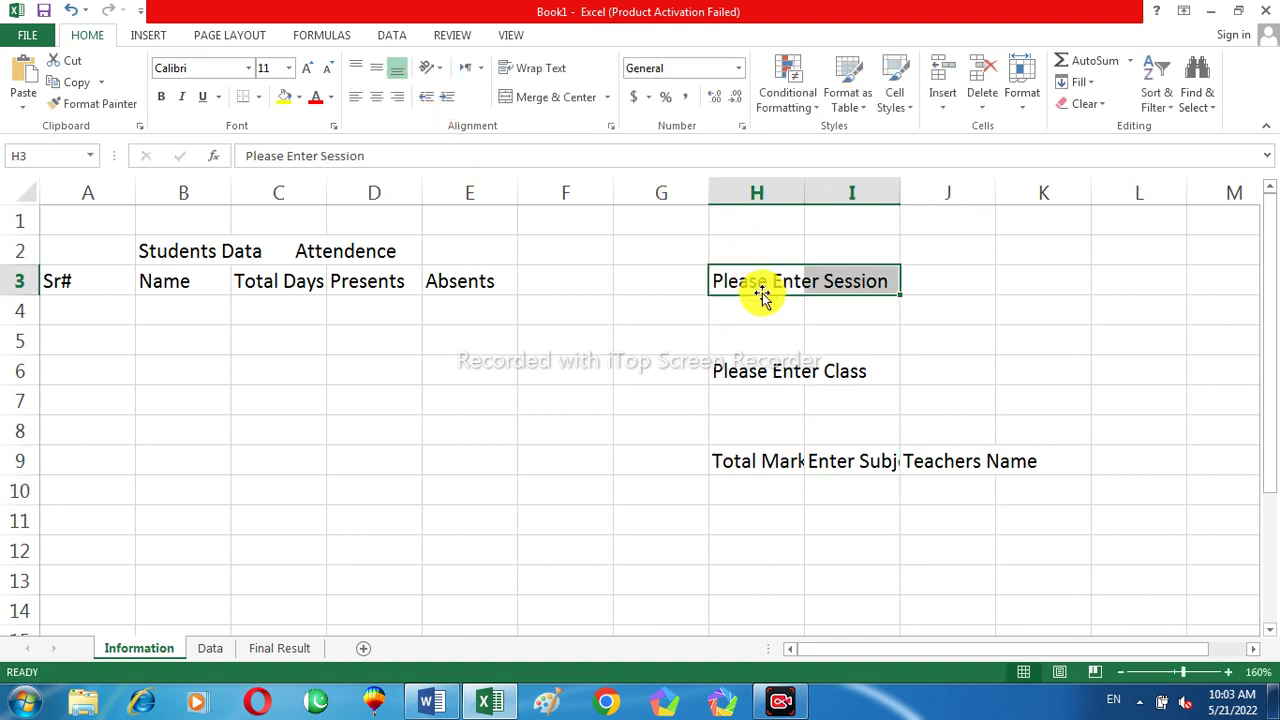
left_click(558, 100)
left_click_drag(750, 313, 850, 311)
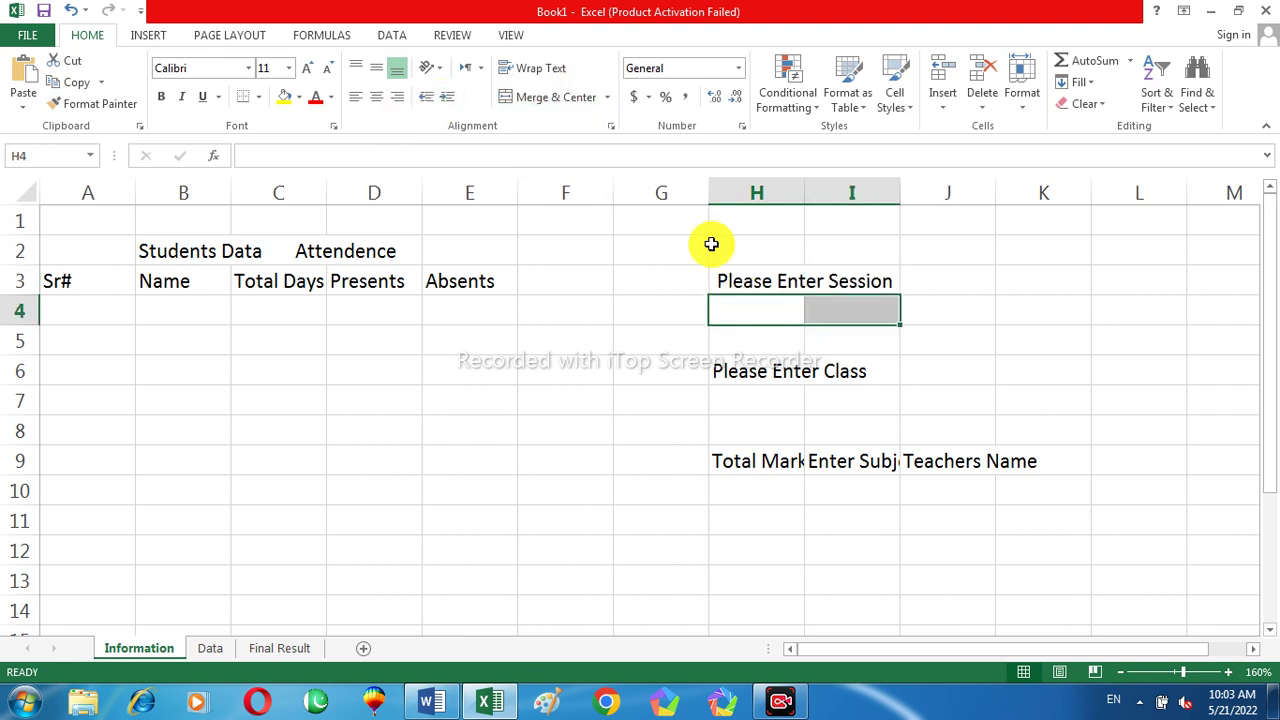
left_click(545, 98)
left_click_drag(768, 367, 834, 366)
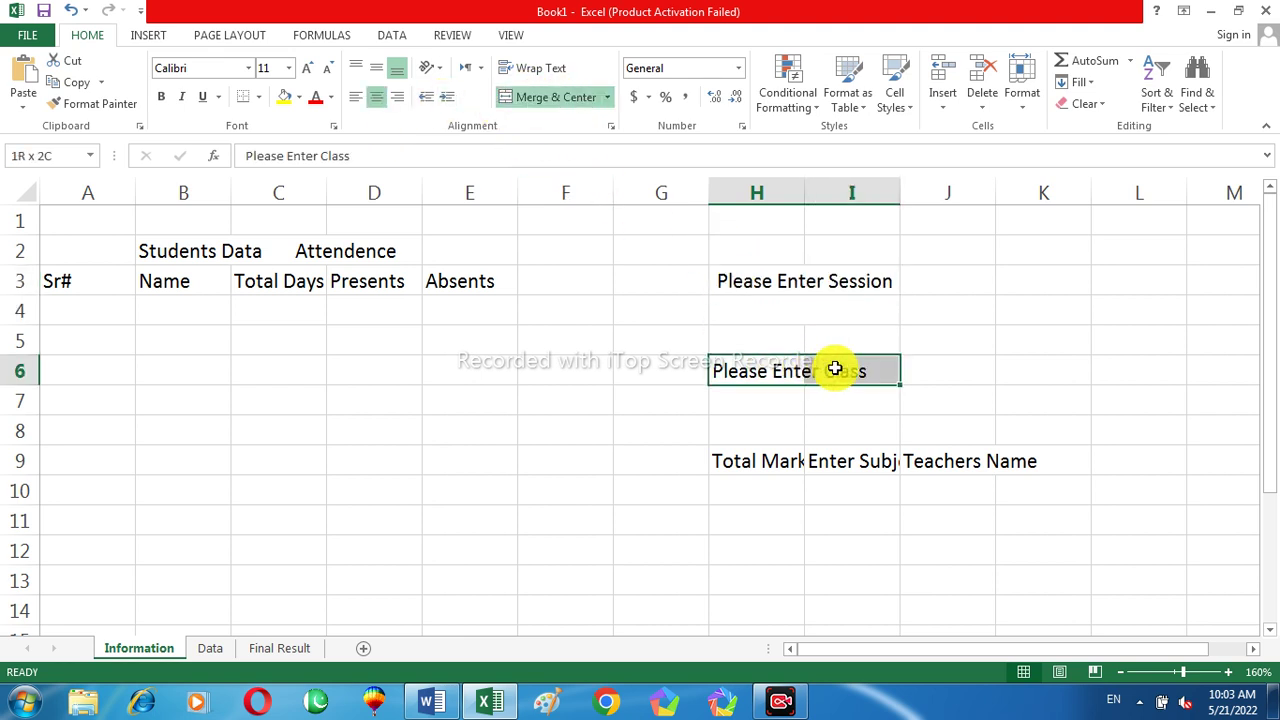
left_click(512, 96)
left_click_drag(736, 401, 828, 400)
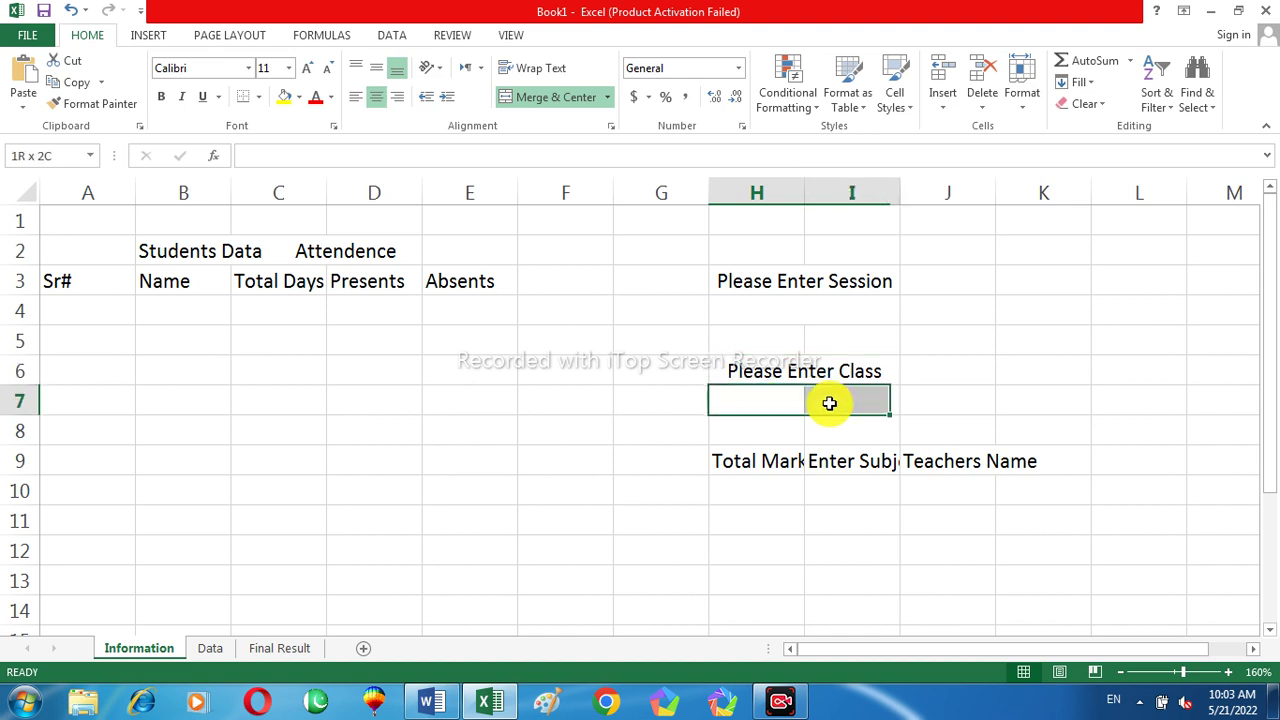
left_click(550, 99)
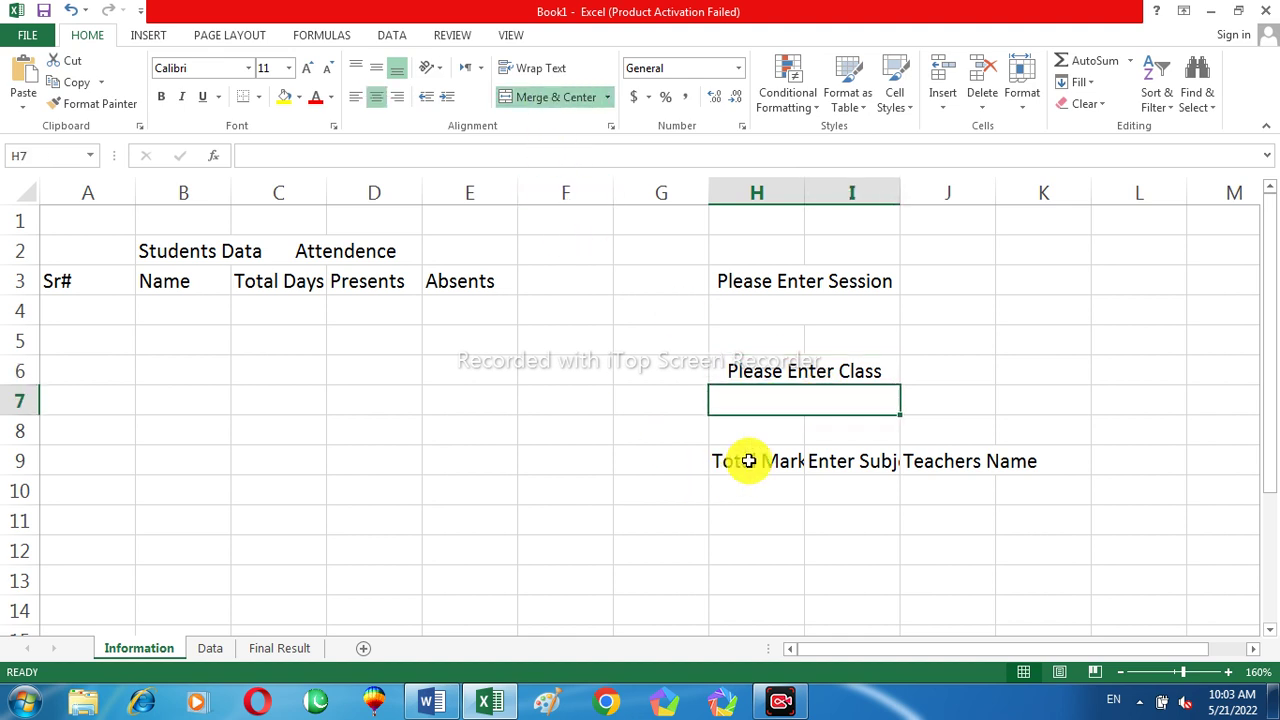
Step: Auto-fit every column width across the whole worksheet
left_click(30, 193)
double_click(423, 190)
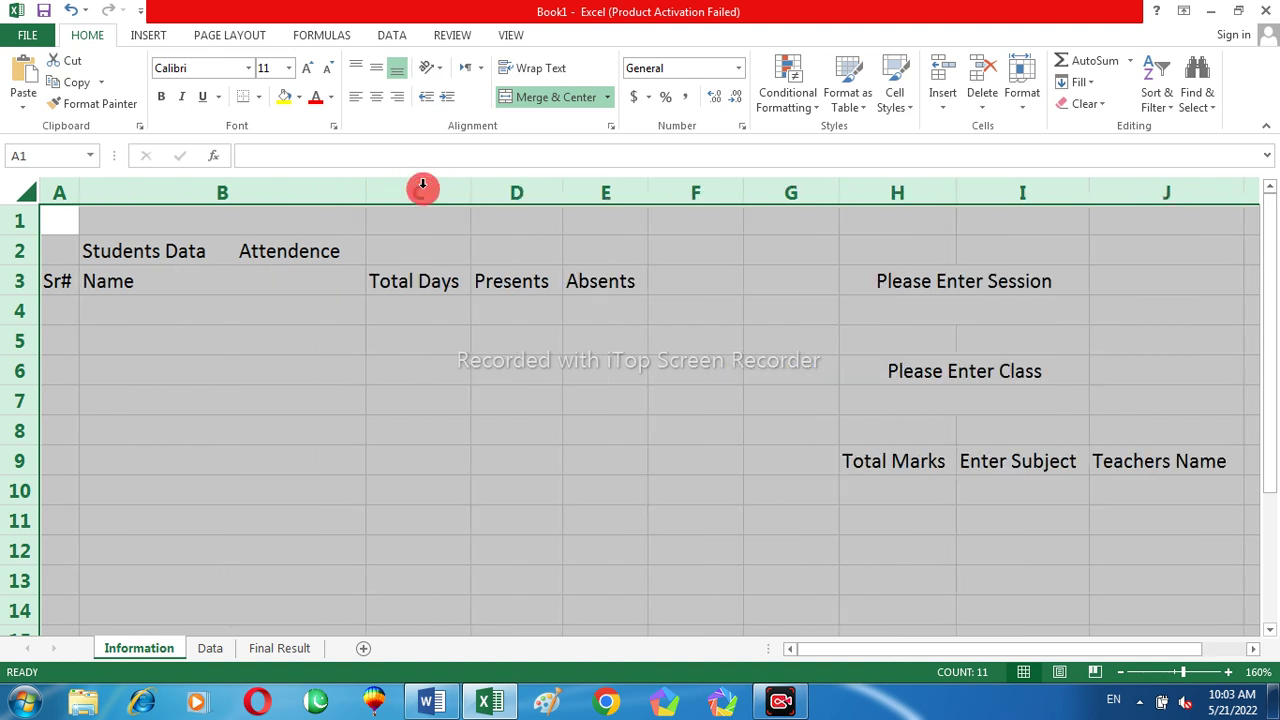
left_click(491, 403)
left_click(320, 251)
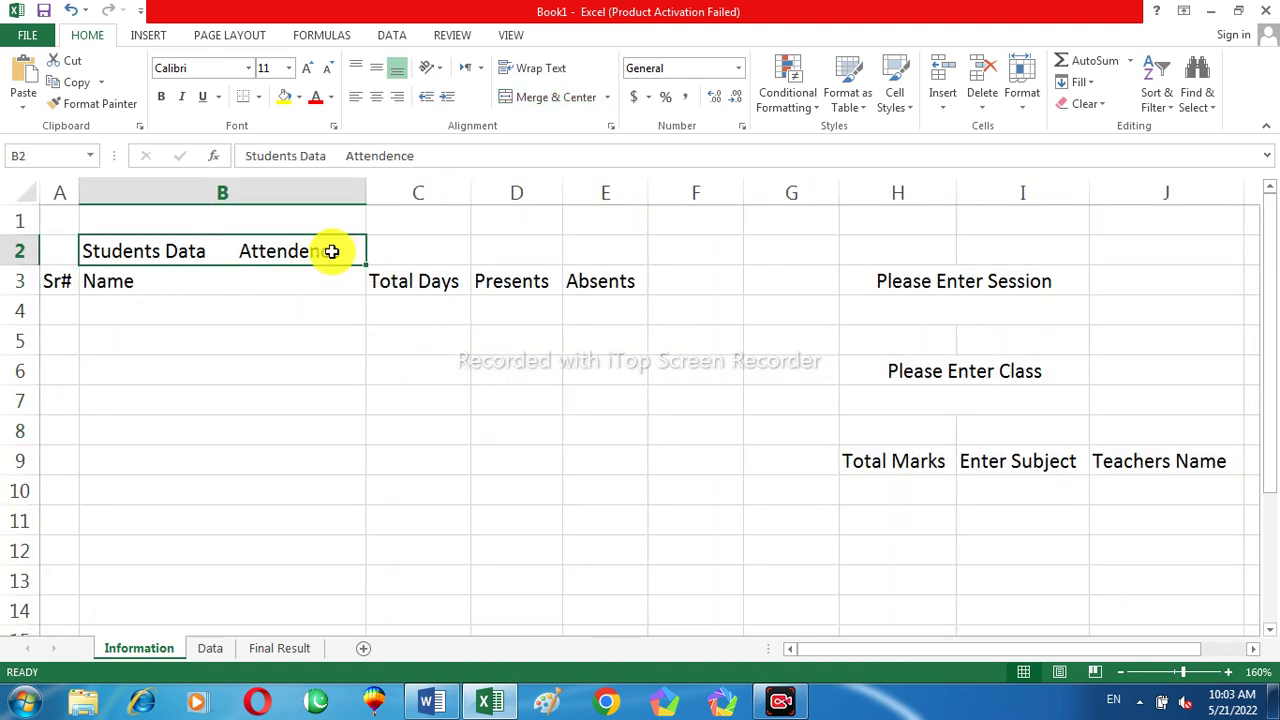
left_click(431, 157)
Step: Trim the B2 title back to 'Students Data'
key("BackSpace")
key("BackSpace")
key("BackSpace")
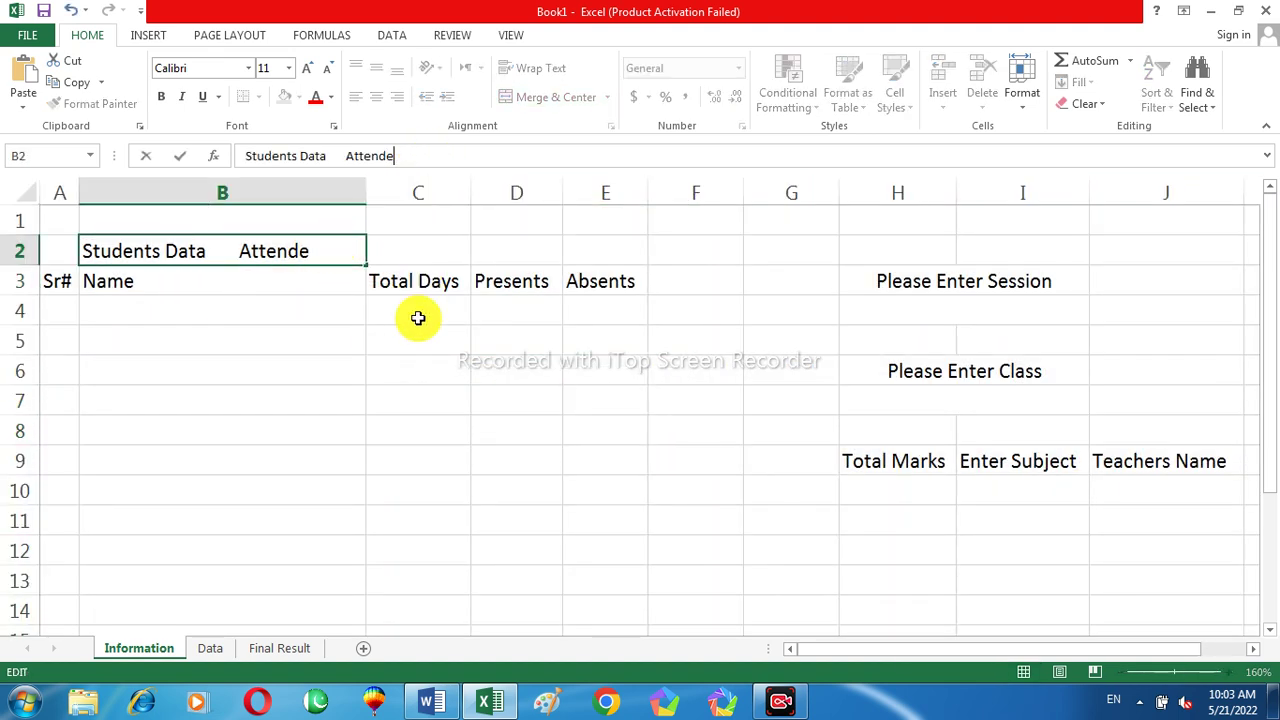
key("BackSpace")
key("BackSpace")
key("BackSpace")
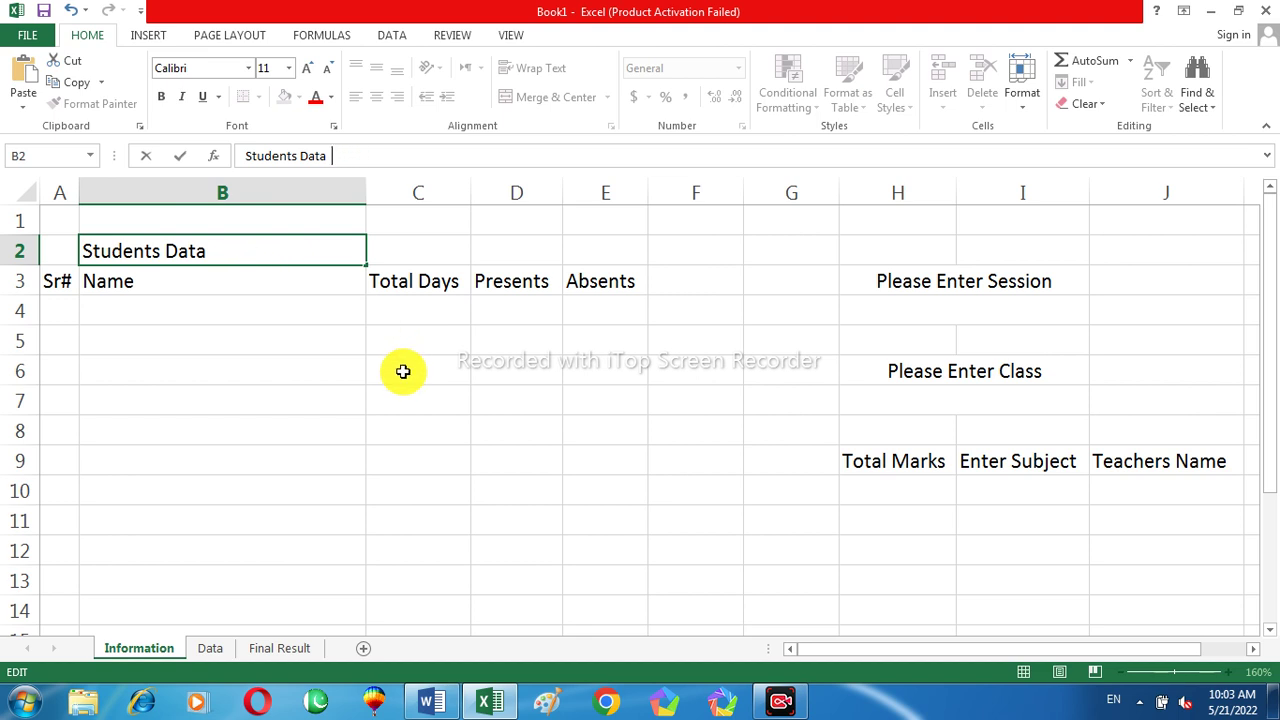
left_click(401, 387)
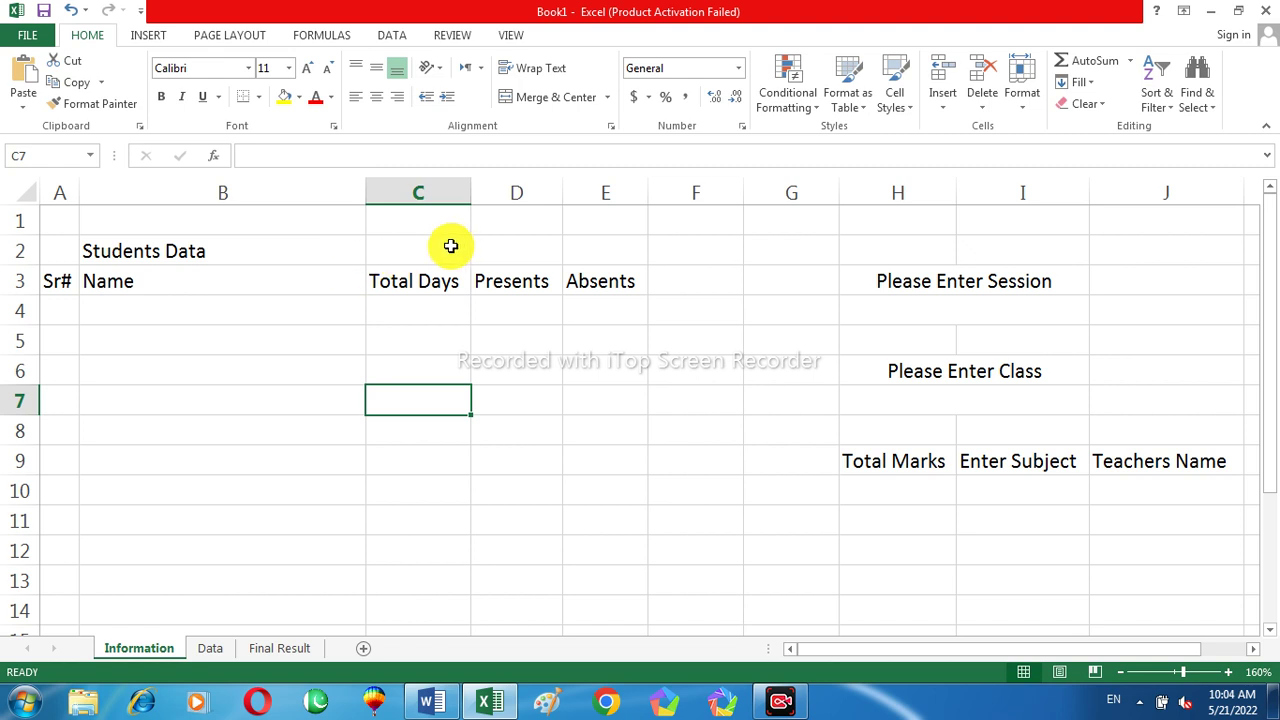
Step: Merge and centre C2:E2 and enter the heading 'Attendence'
left_click_drag(437, 249, 580, 249)
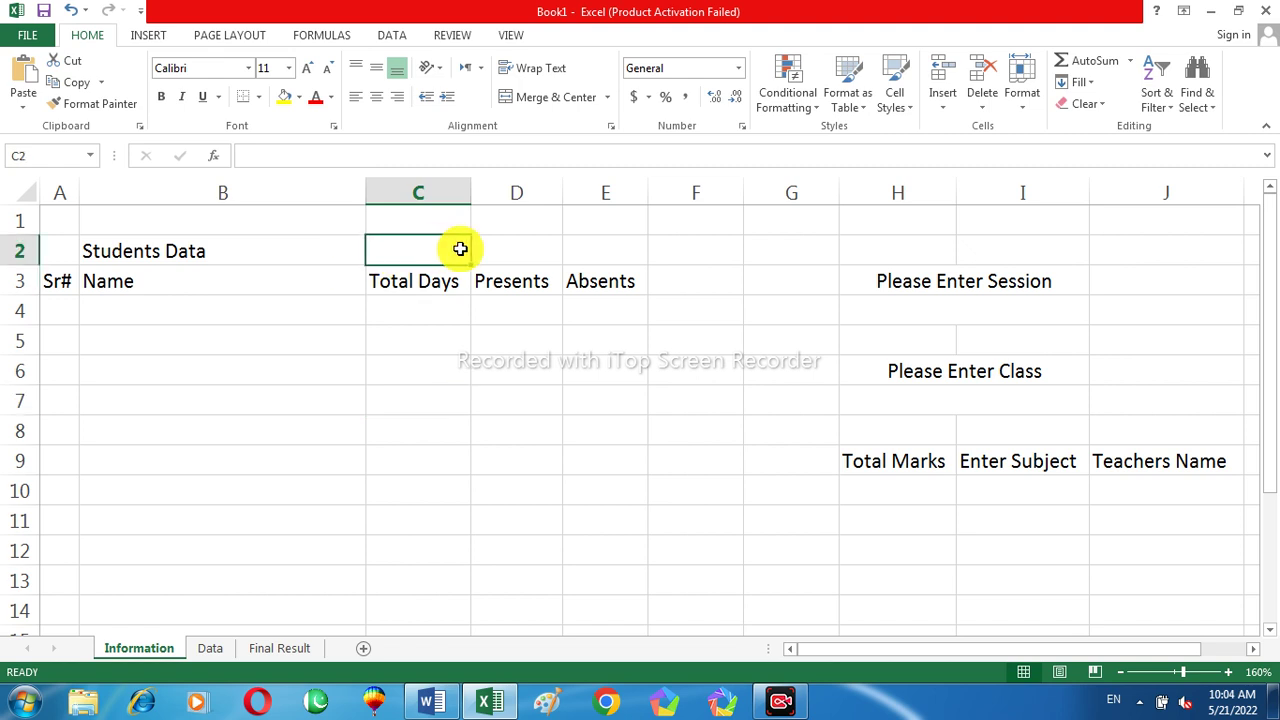
left_click(527, 97)
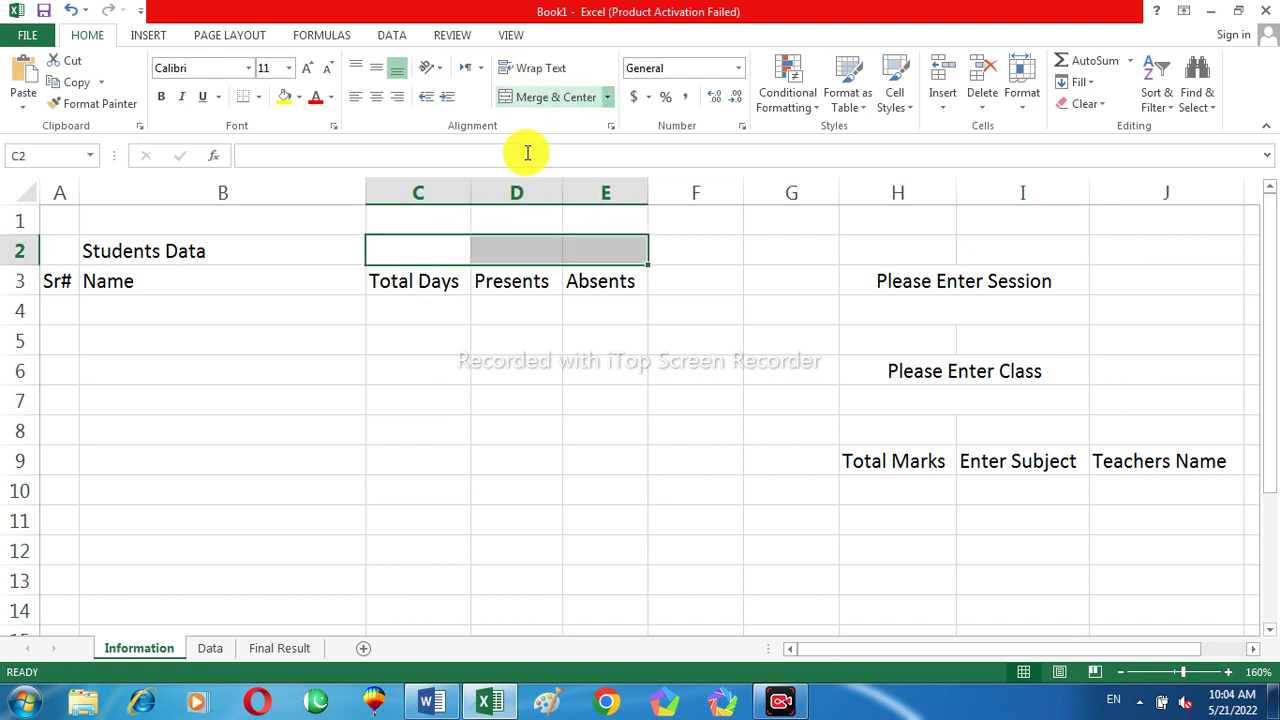
type("Att")
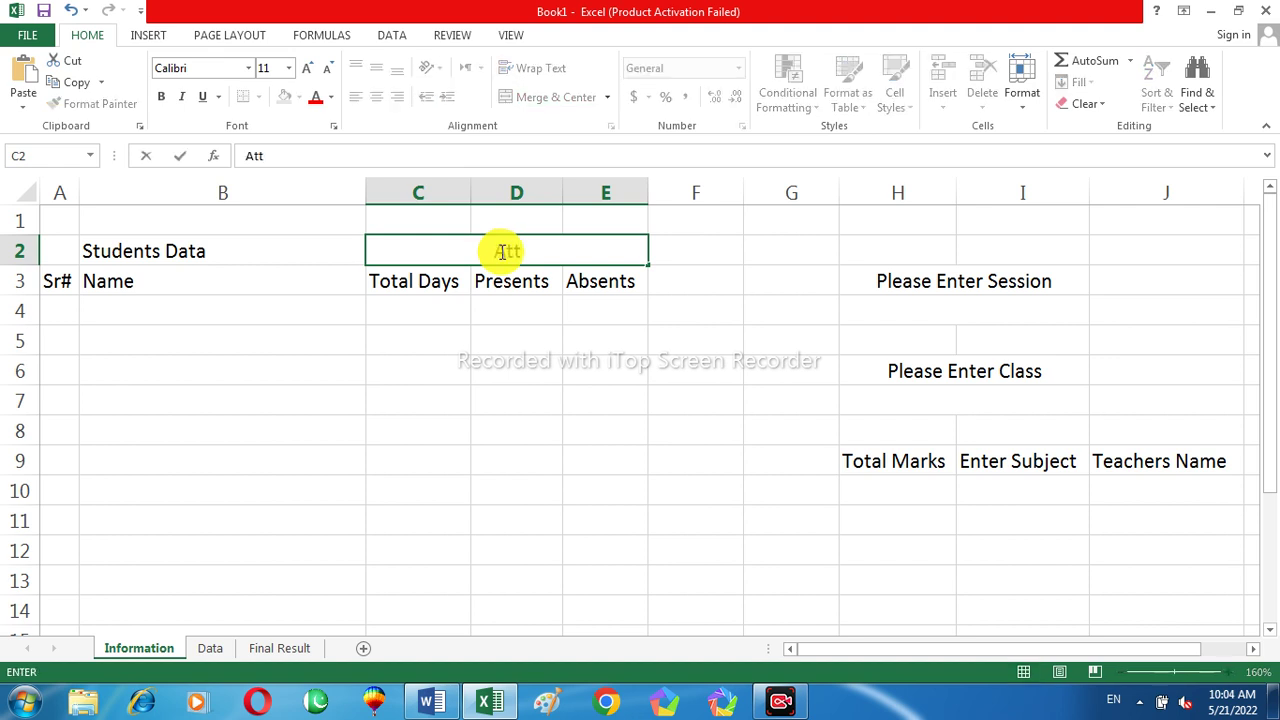
type("enden")
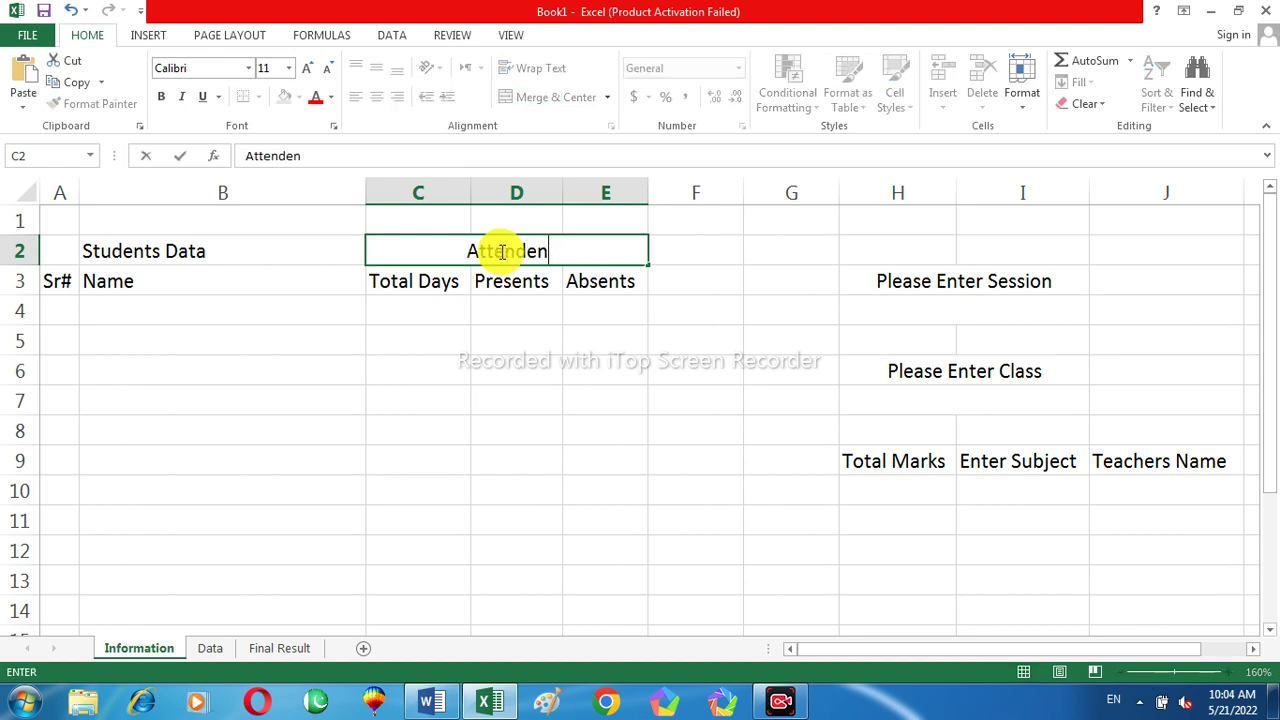
type("ce")
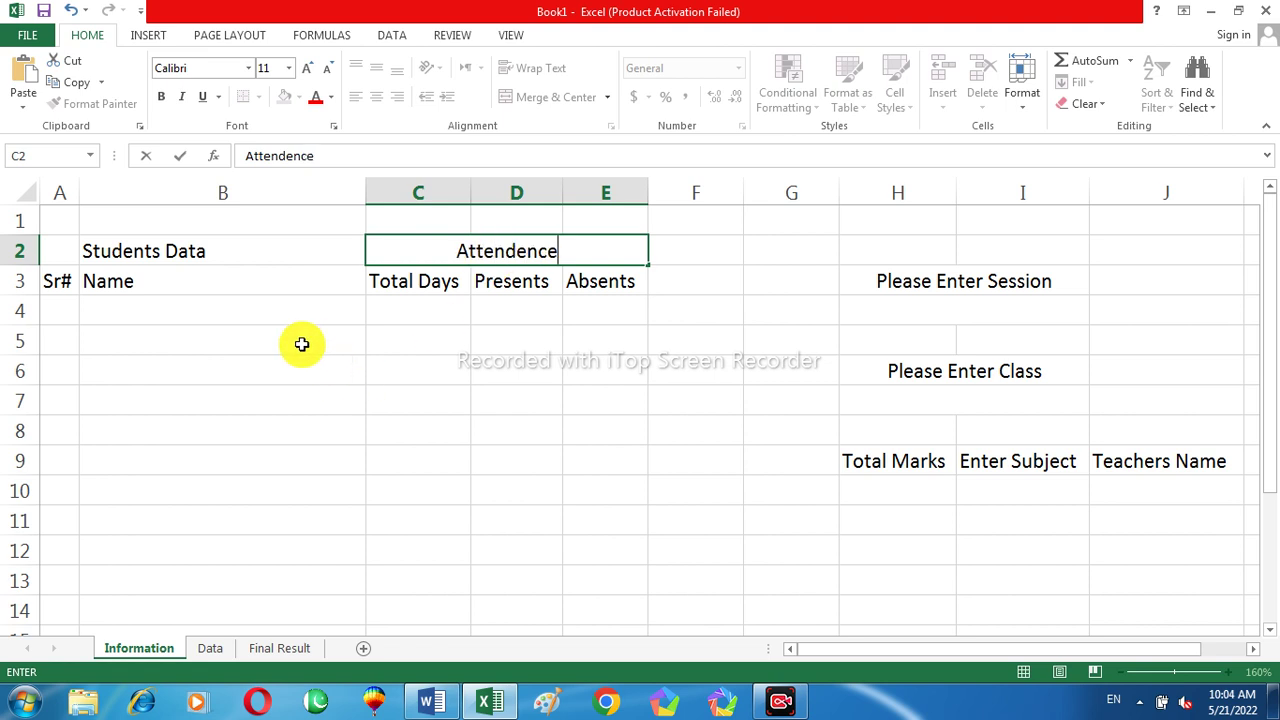
left_click(290, 347)
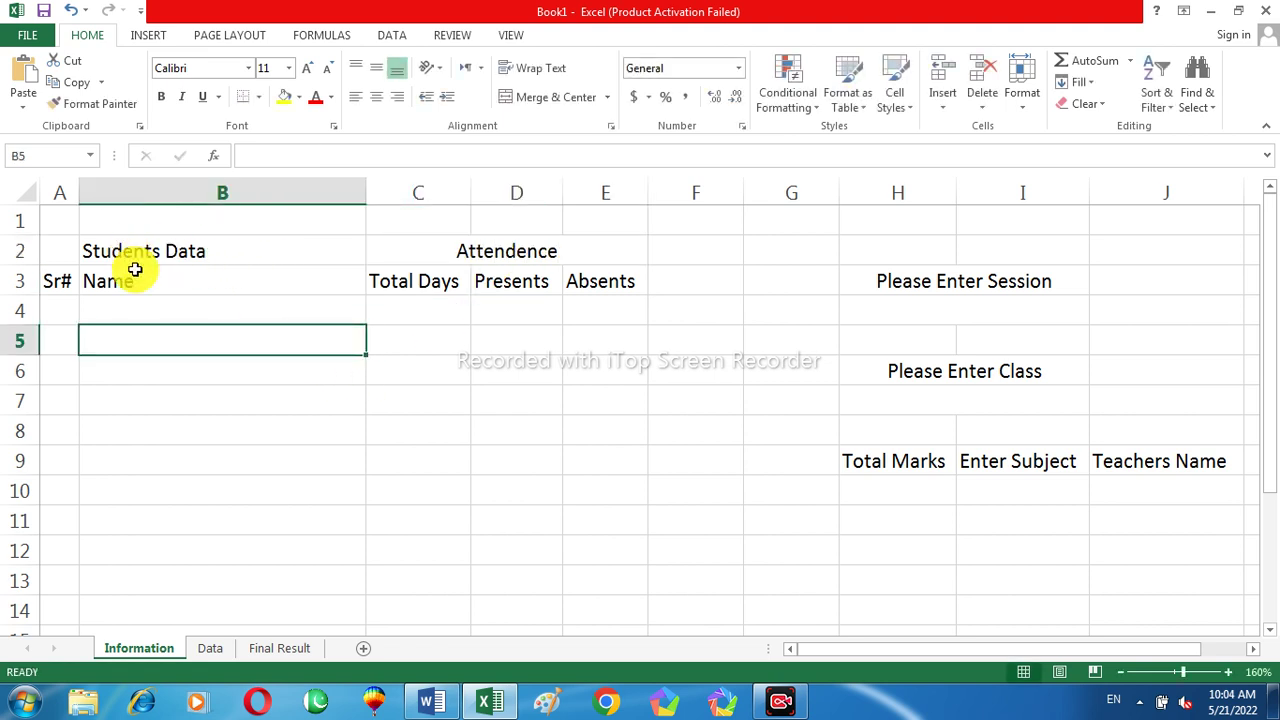
Step: Fill serial numbers 1 to 5 down A4:A8
left_click(63, 306)
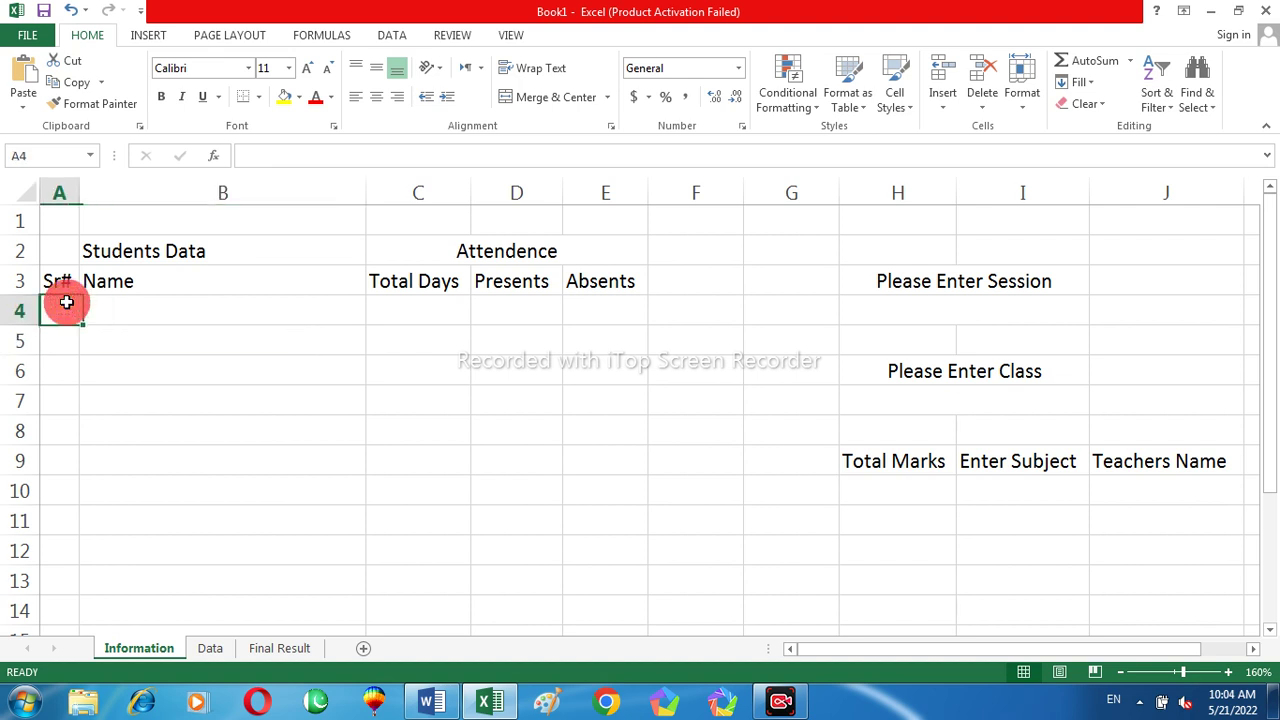
type("1")
key("Escape")
key("Down")
key("Down")
key("Down")
key("shift+Up")
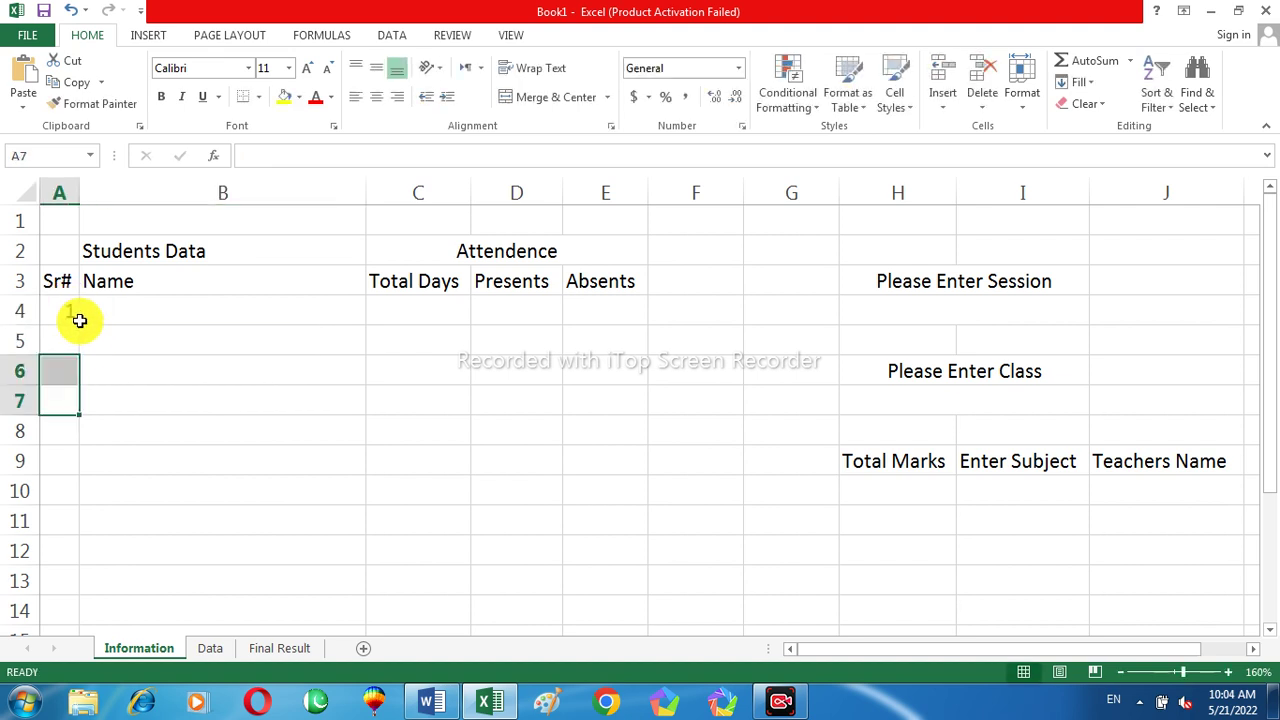
left_click(69, 313)
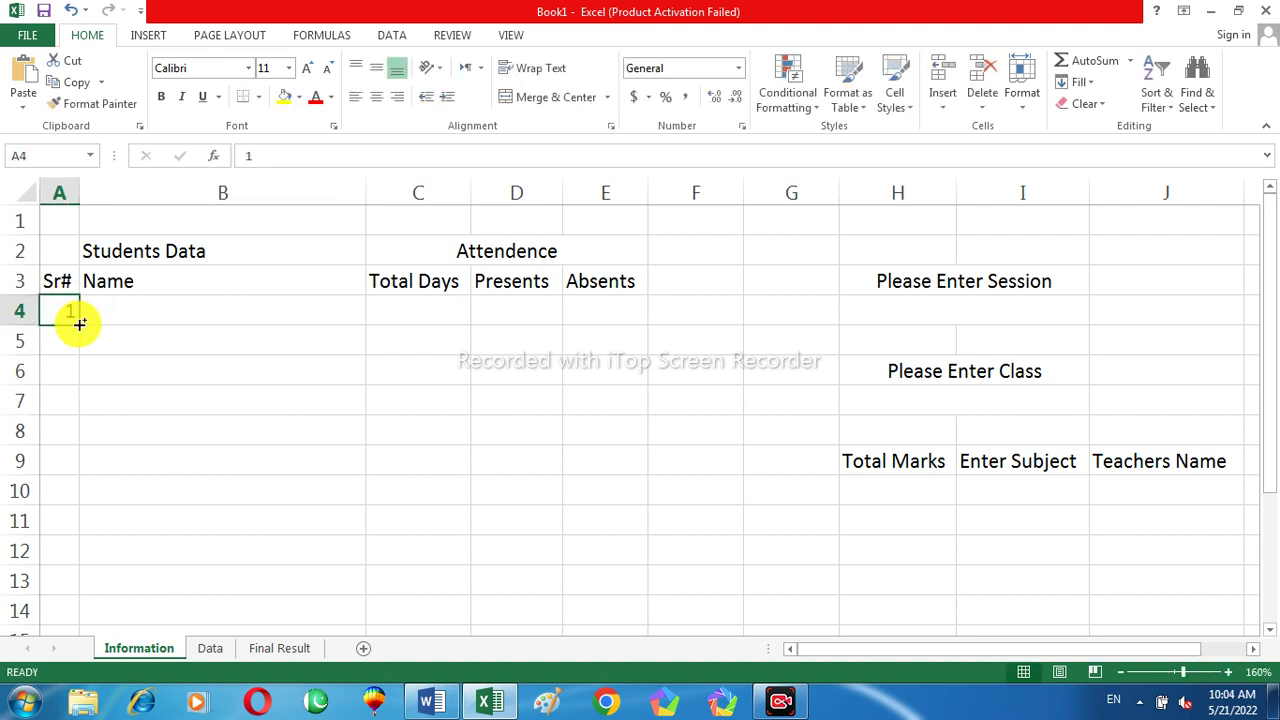
left_click_drag(80, 324, 75, 433)
Step: Enter five student names into B4:B8
left_click(134, 316)
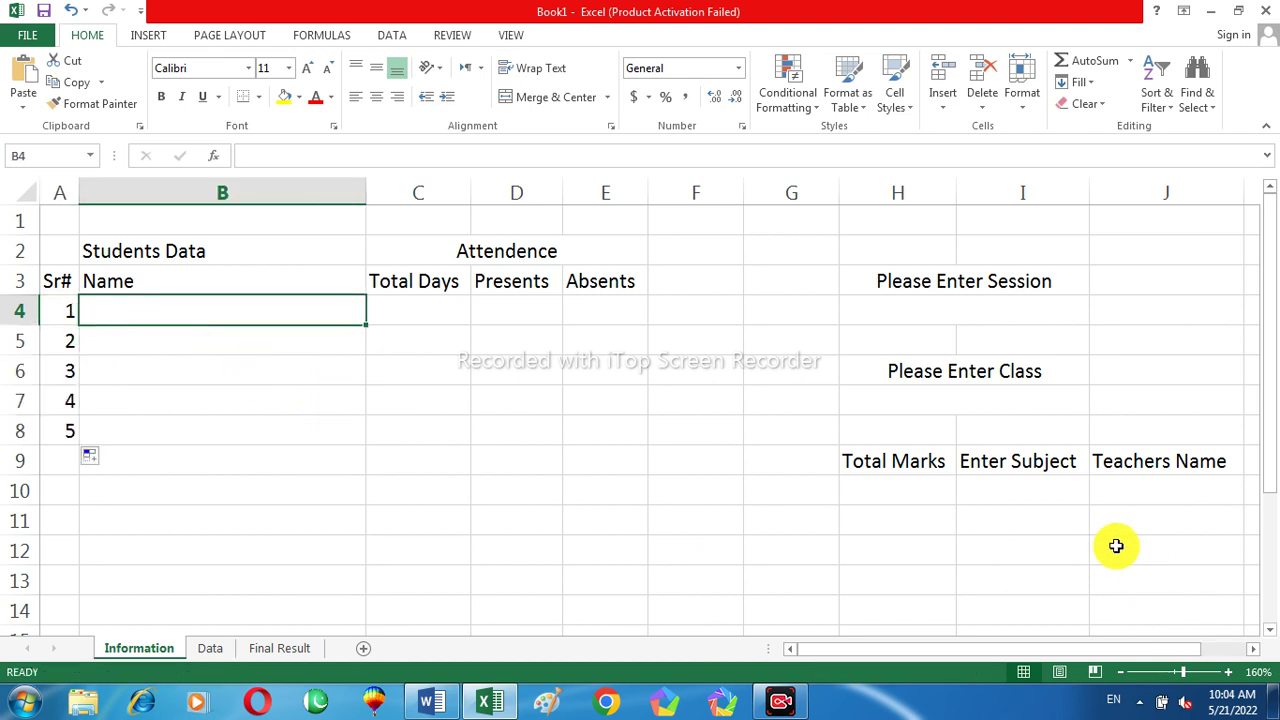
type("Ali")
key("Return")
type("Sa")
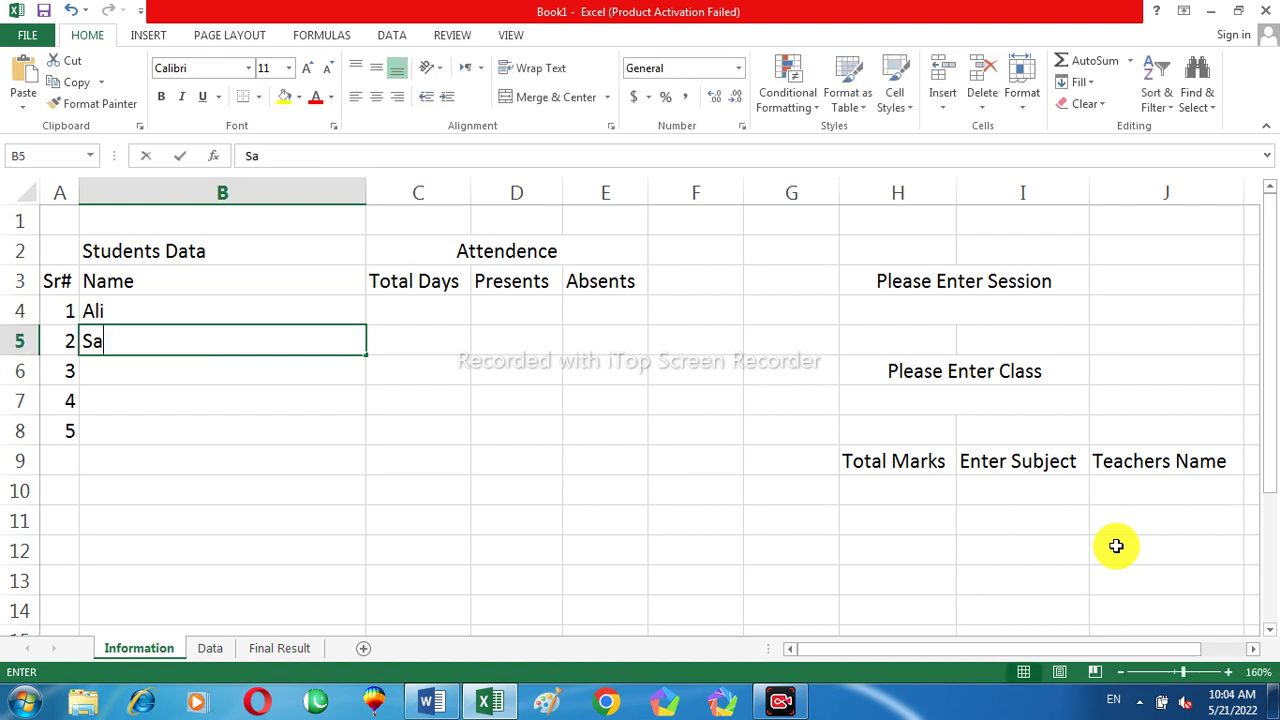
type("meer")
key("Return")
type("Hai")
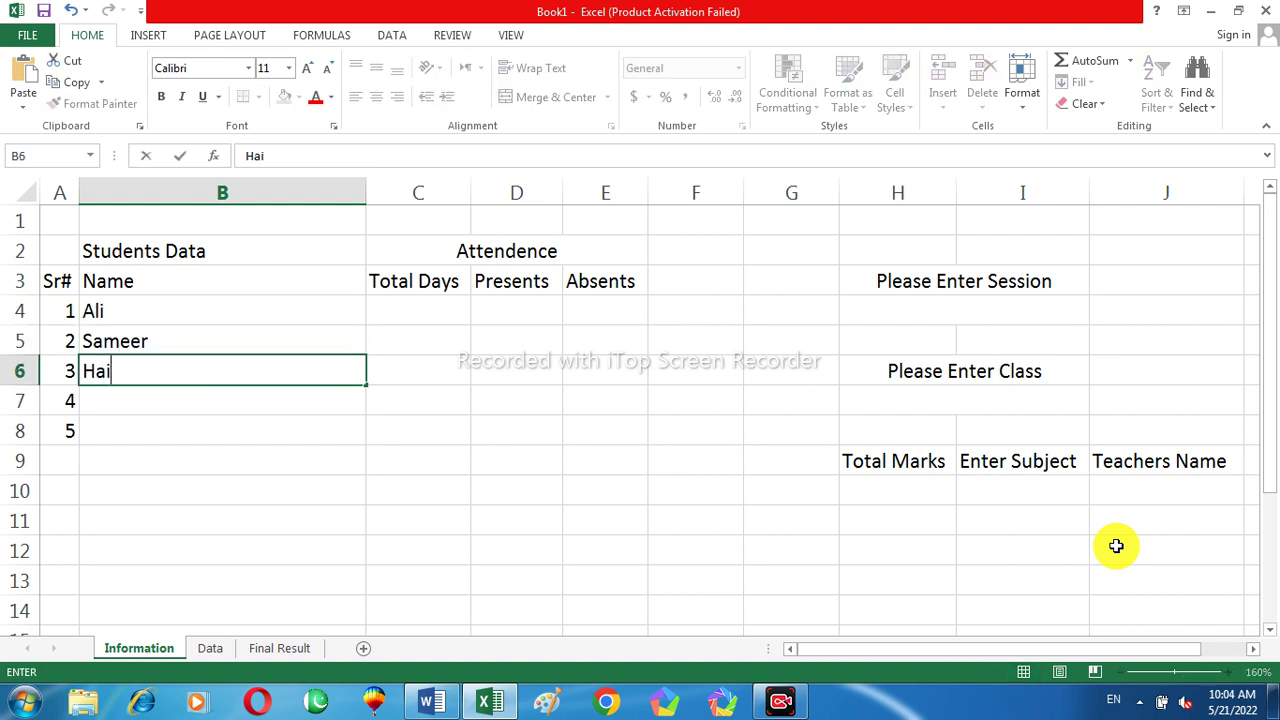
type("der")
key("Return")
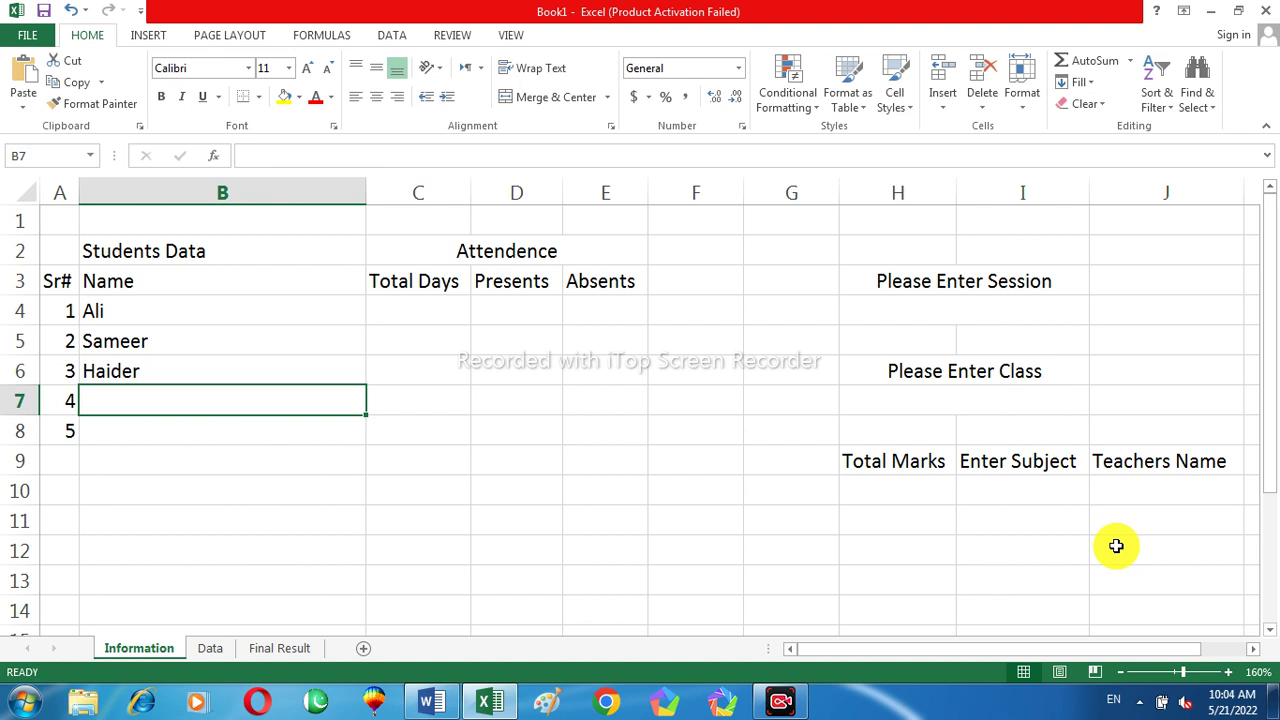
type("As")
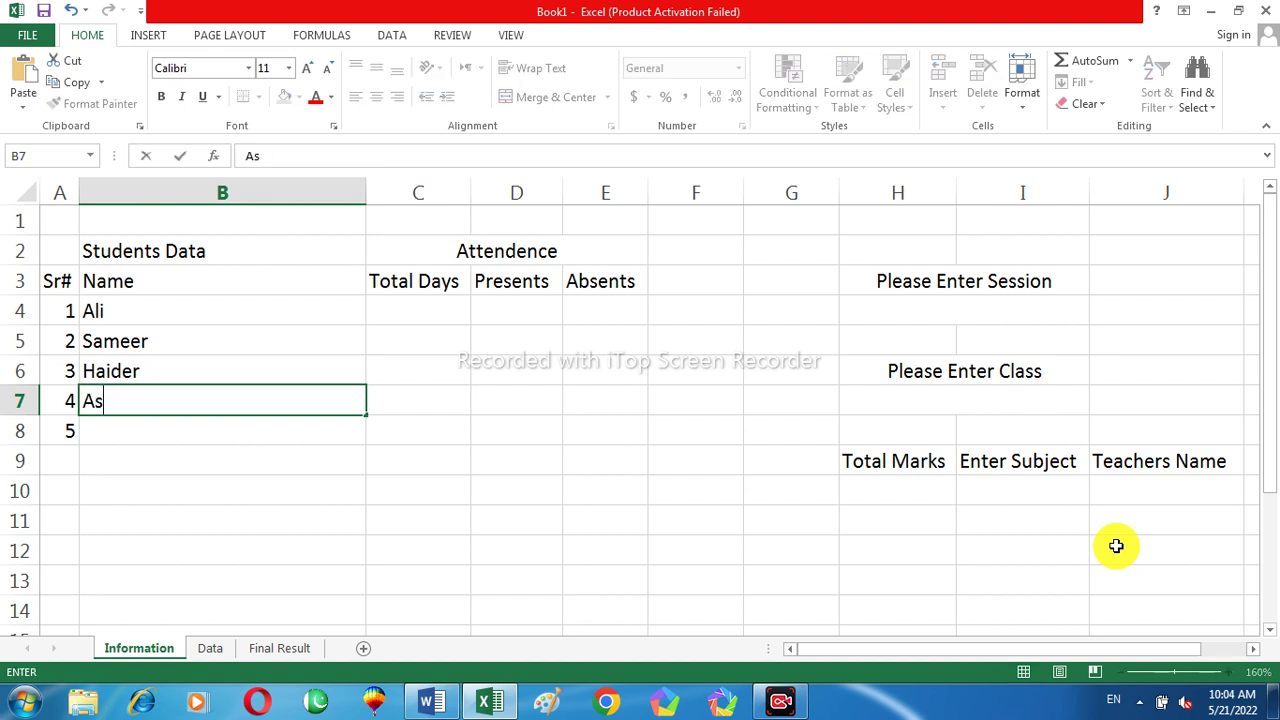
type("ad")
key("Return")
type("Ar")
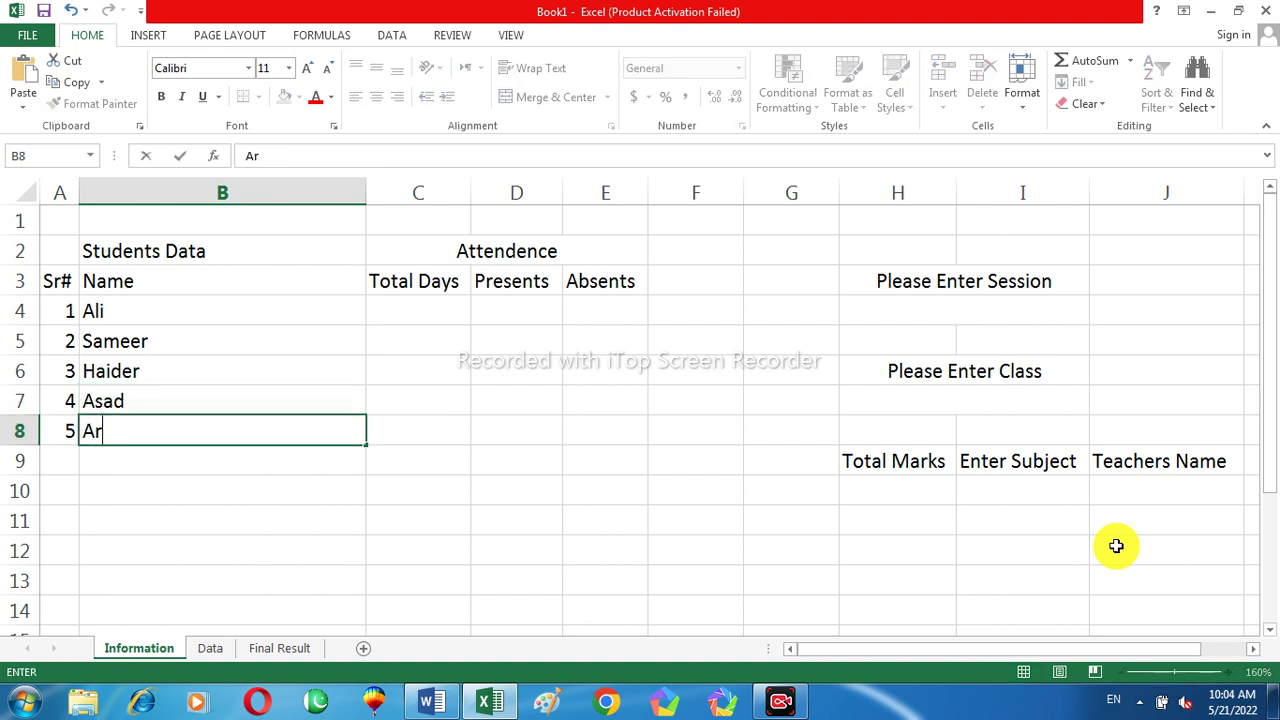
type("ska")
key("BackSpace")
key("BackSpace")
key("BackSpace")
type("la")
key("Tab")
key("Up")
key("Up")
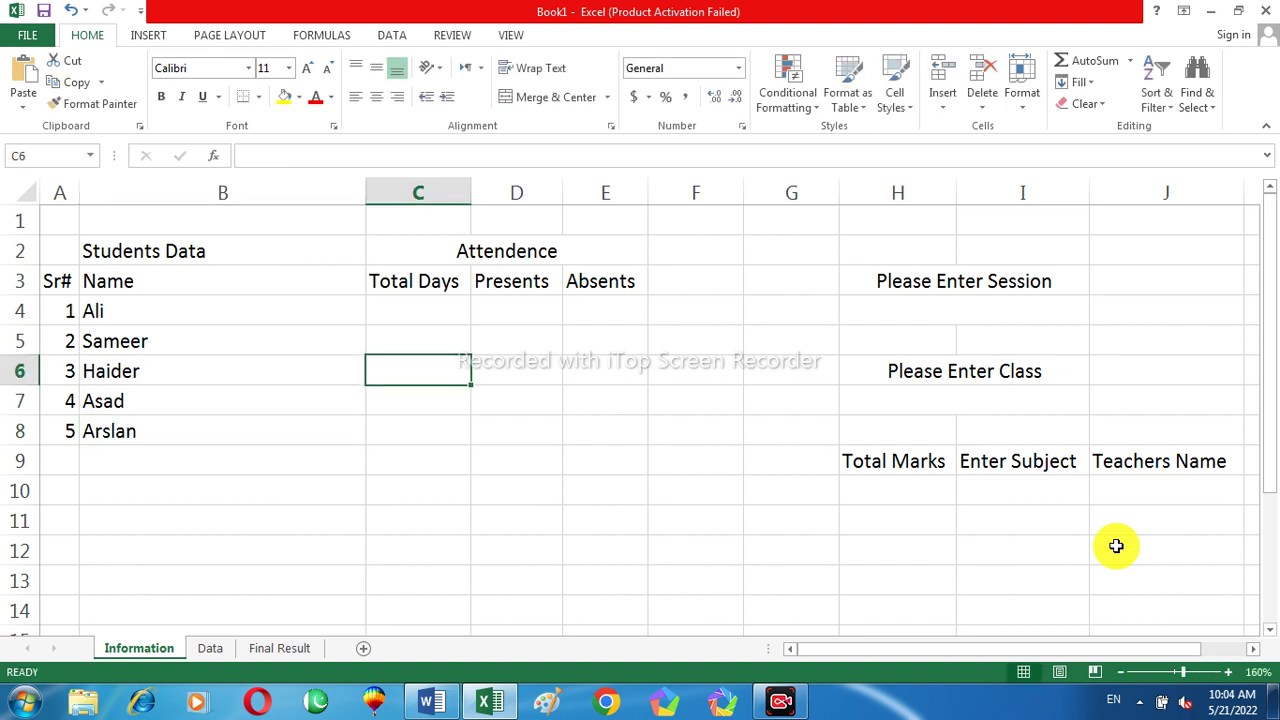
key("Up")
key("Up")
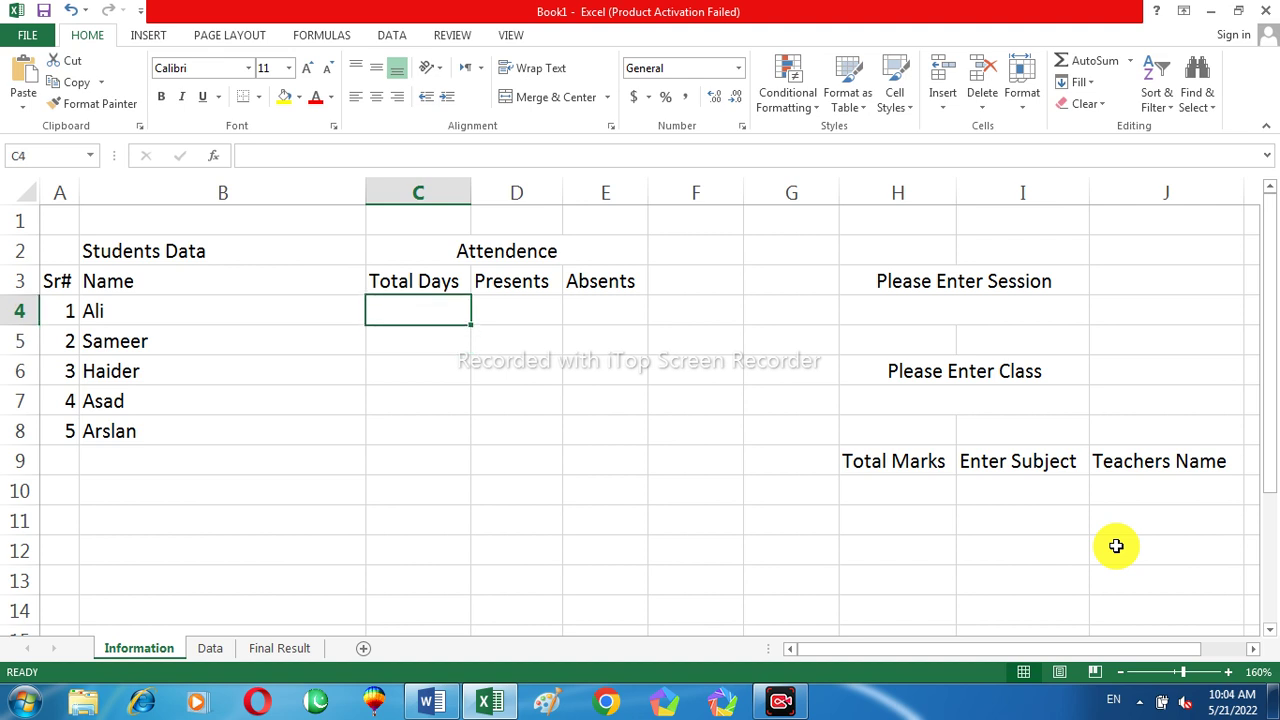
Step: Enter 50 total days for each student in C4:C8
type("50")
key("Return")
type("50")
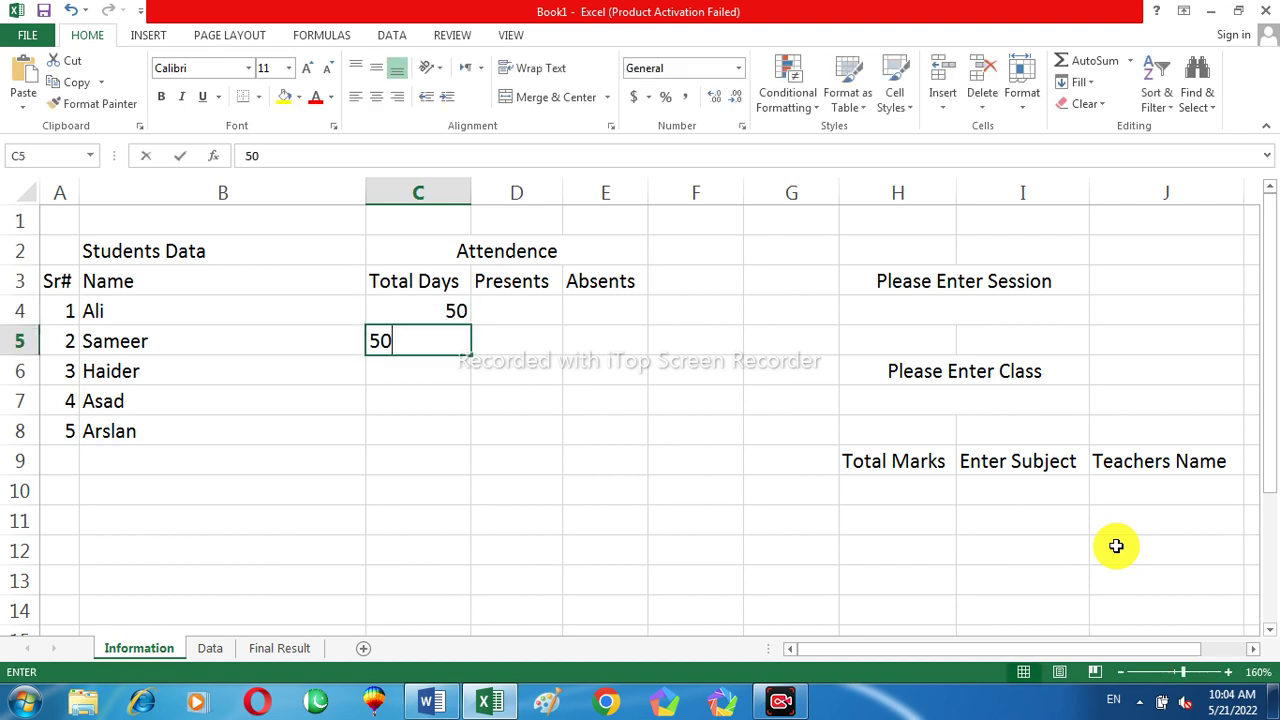
key("Return")
type("50")
key("Return")
type("50")
key("Return")
type("50")
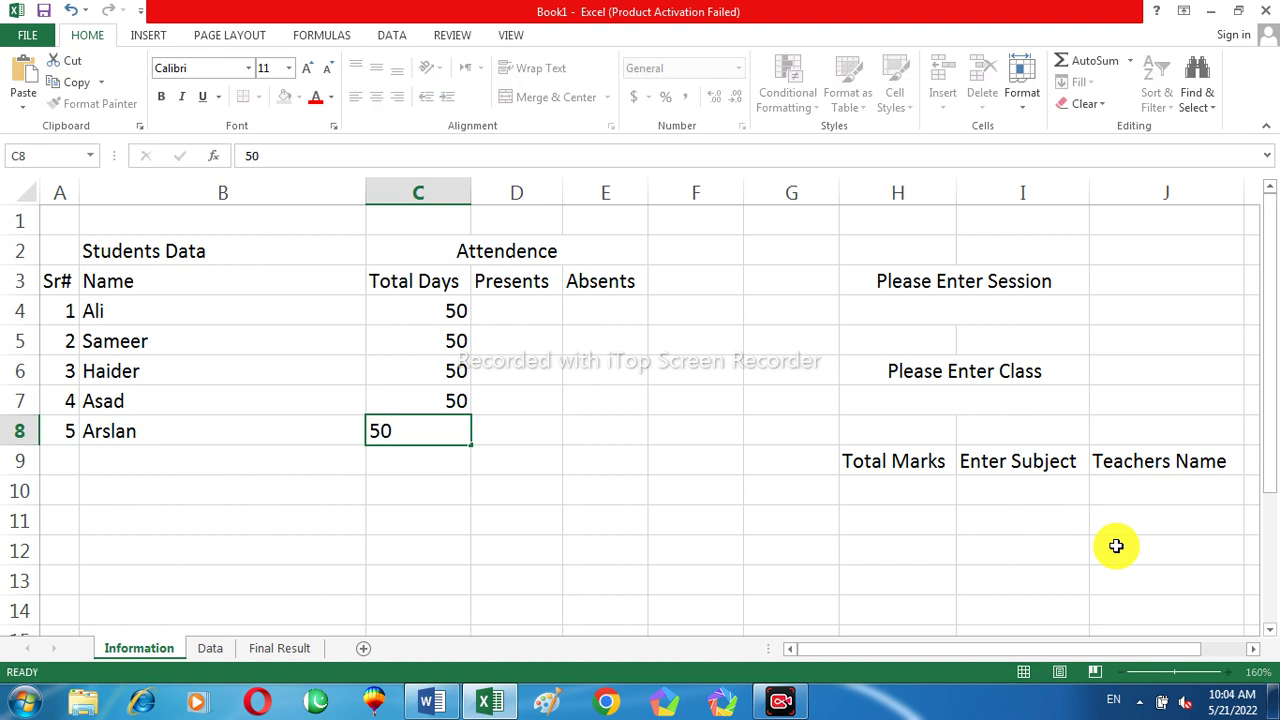
key("Tab")
key("Up")
key("Up")
key("Up")
key("Up")
key("Up")
key("Down")
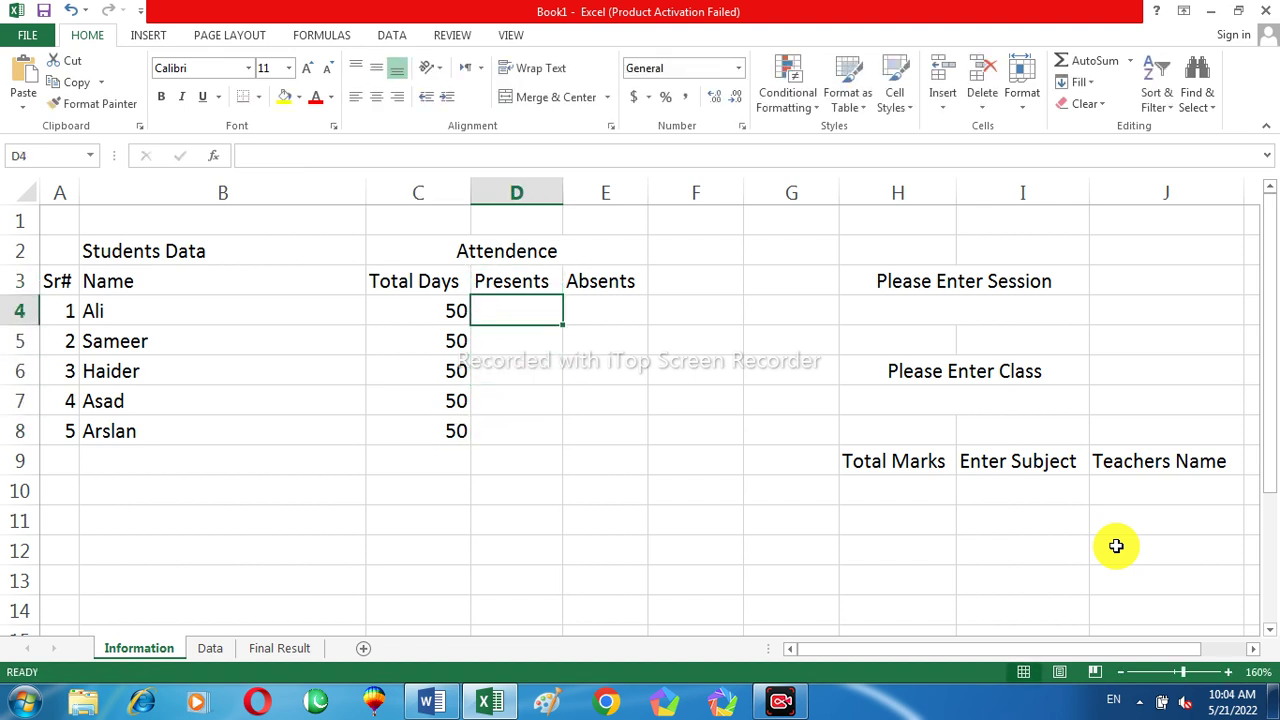
Step: Enter presents 40, 50, 30, 20 and 10 in D4:D8
type("40")
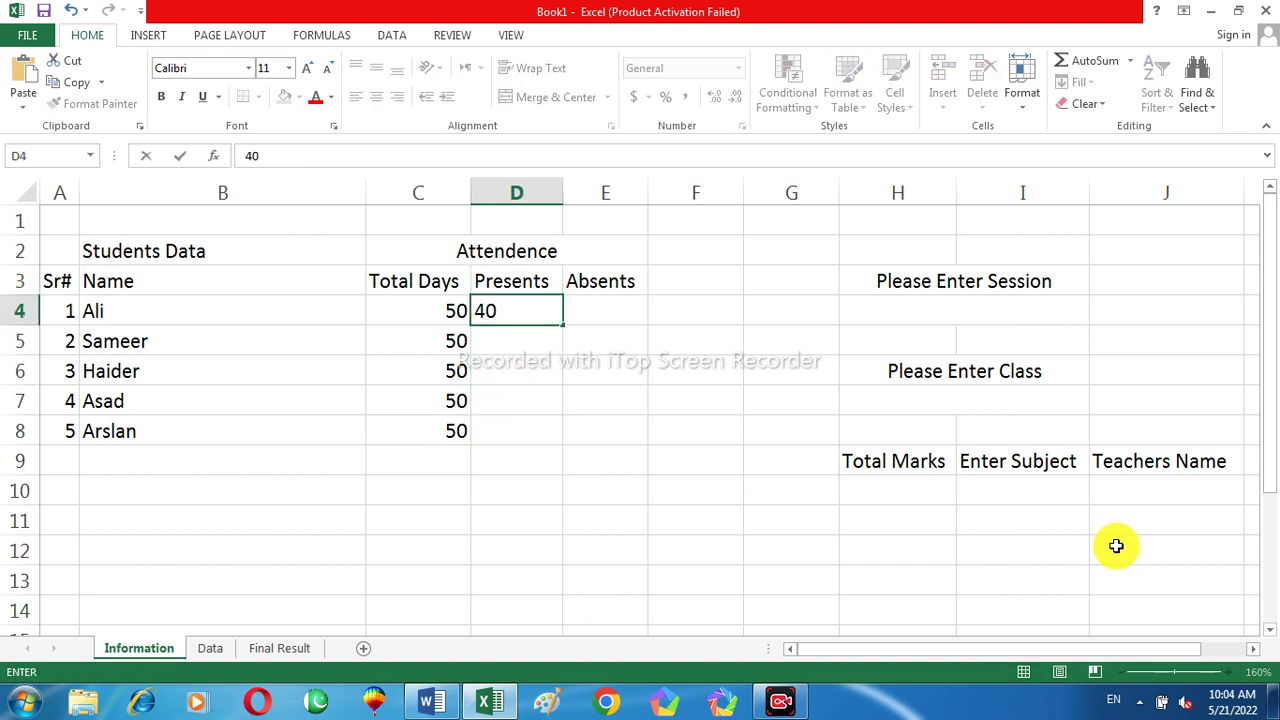
key("Return")
type("50")
key("Return")
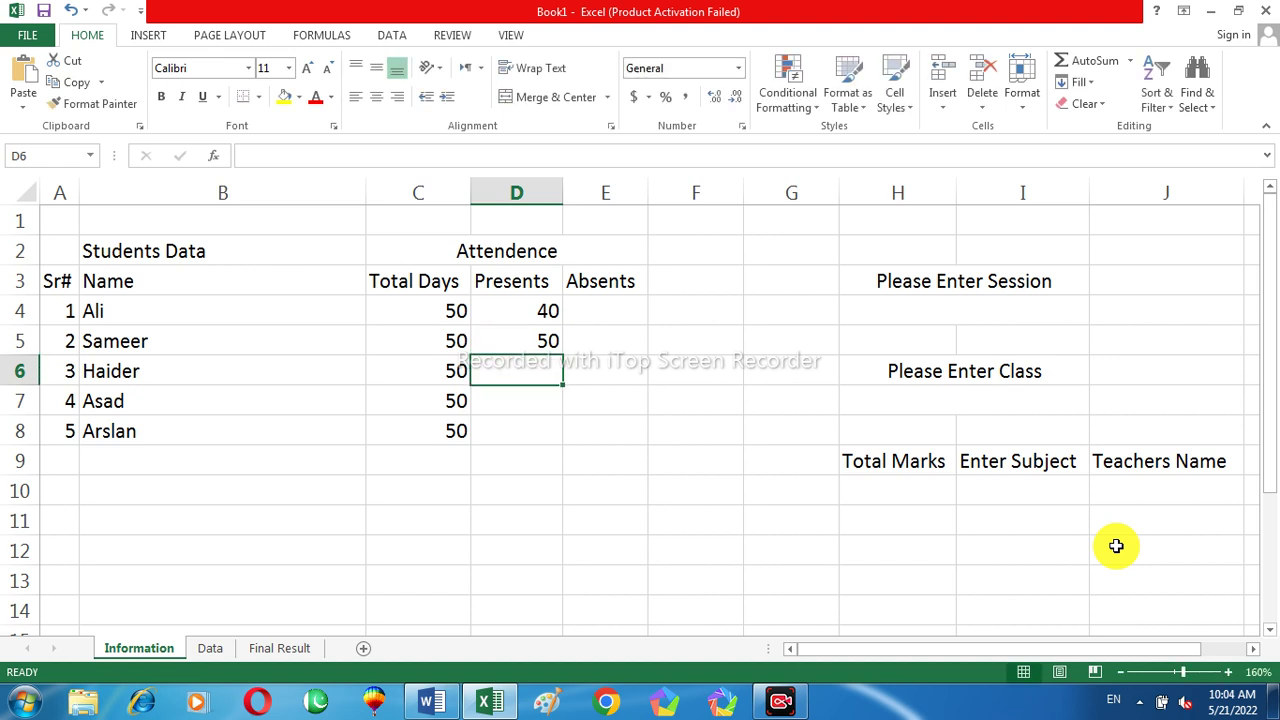
type("30")
key("Return")
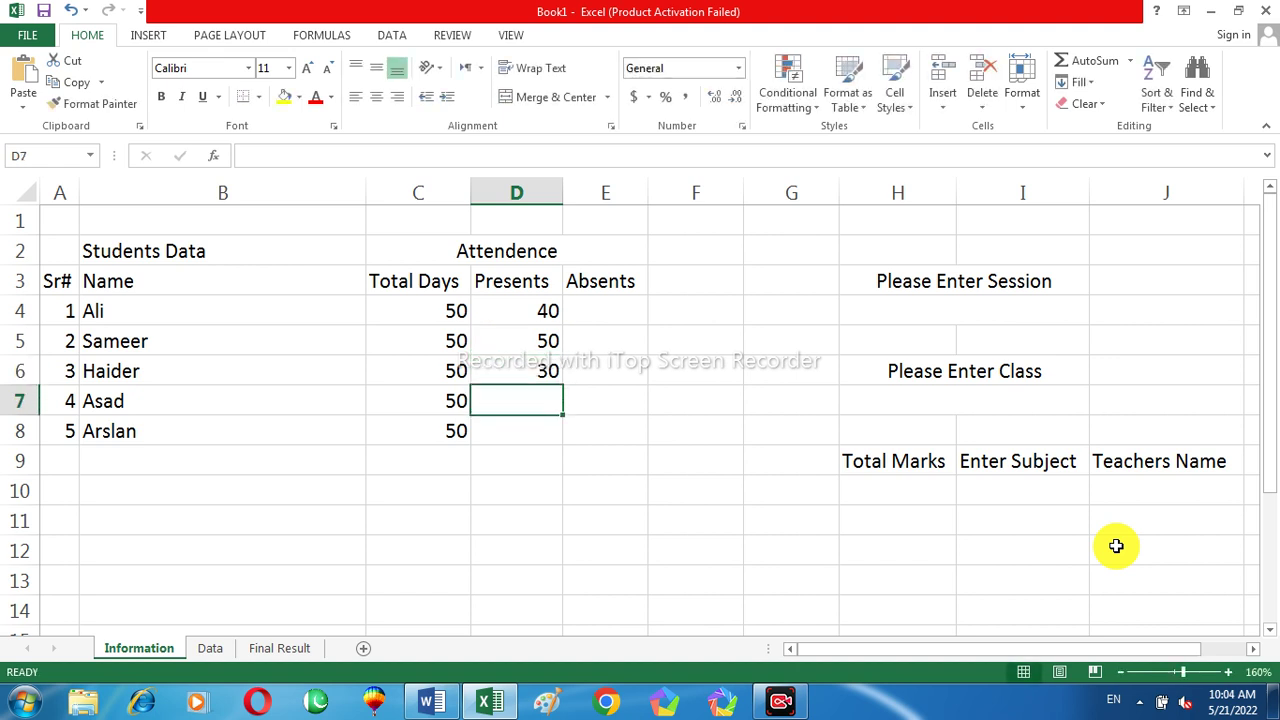
type("20")
key("Return")
type("10")
key("Tab")
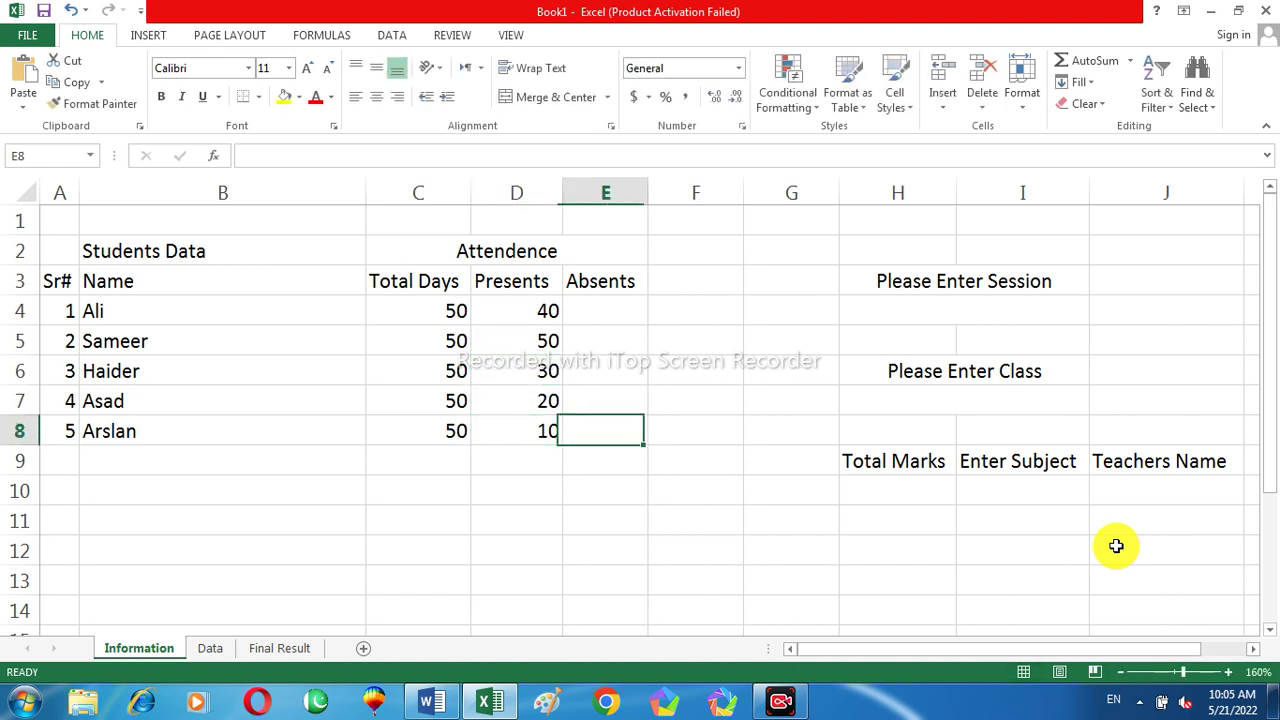
key("Up")
key("Up")
key("Up")
key("Up")
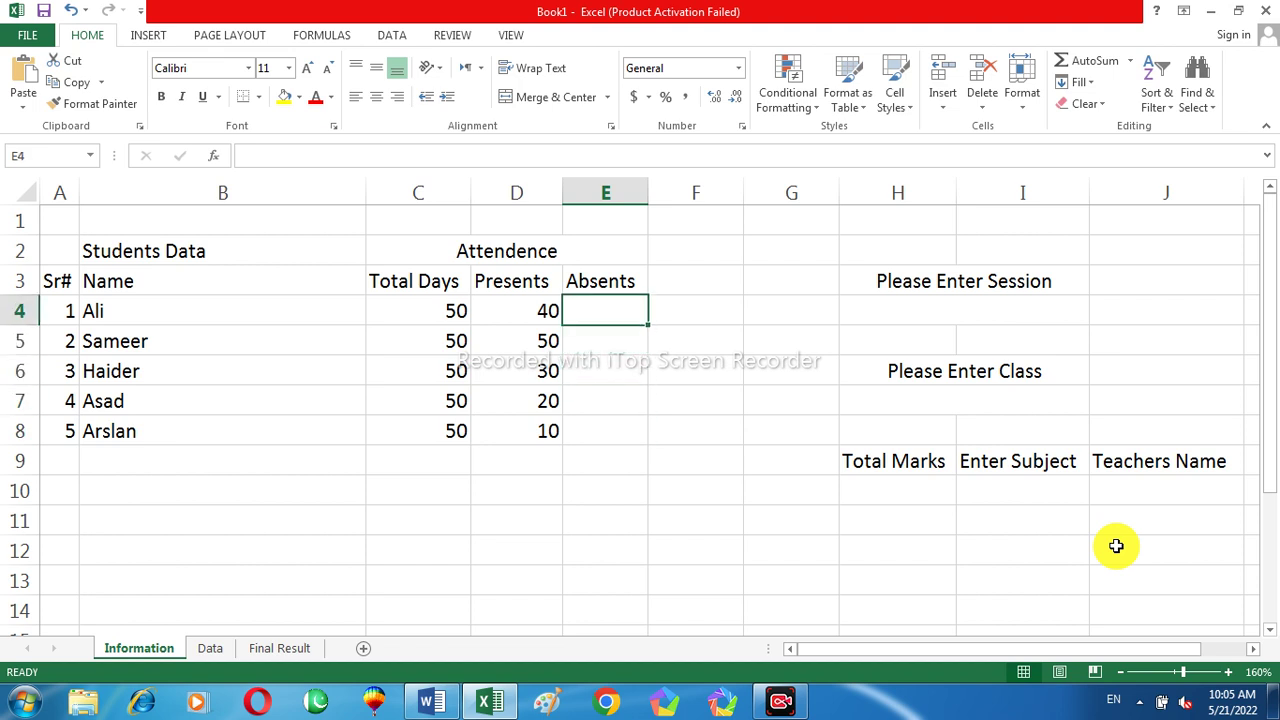
Step: Enter =C4-D4 in E4 and copy it down E5:E8, giving absents 10, 0, 20, 30, 40
type("=")
left_click(528, 315)
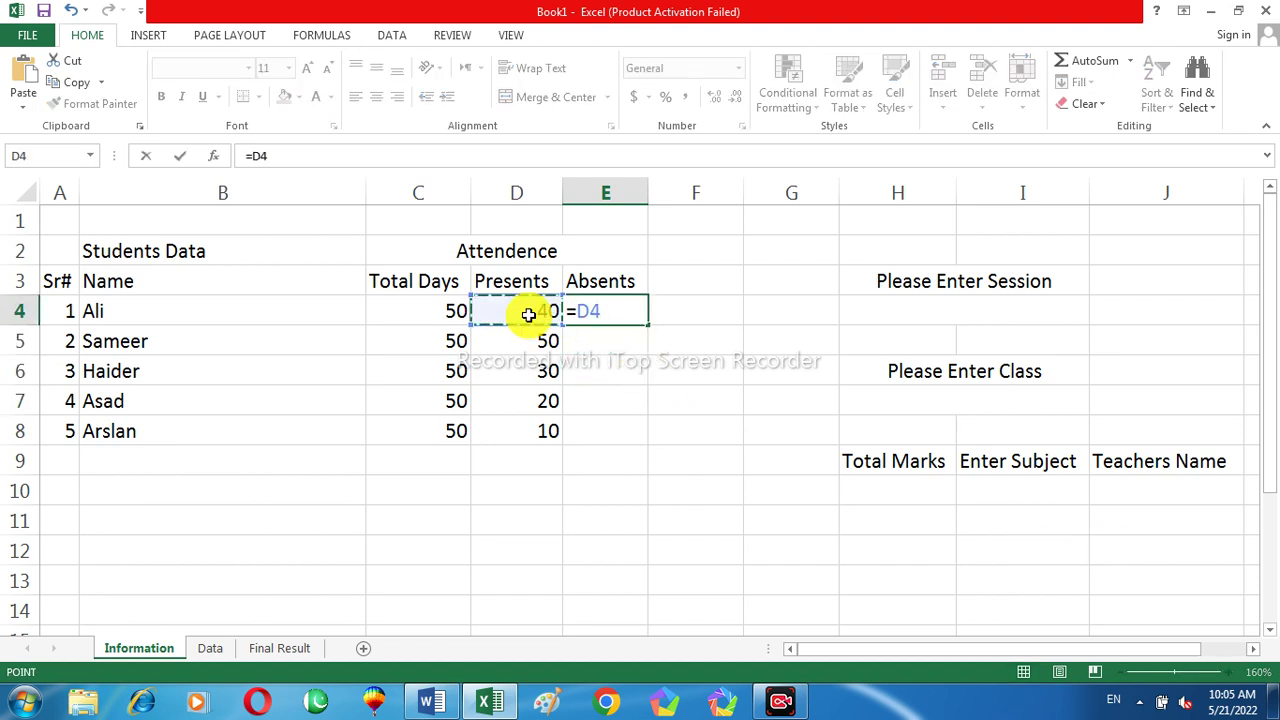
left_click(427, 311)
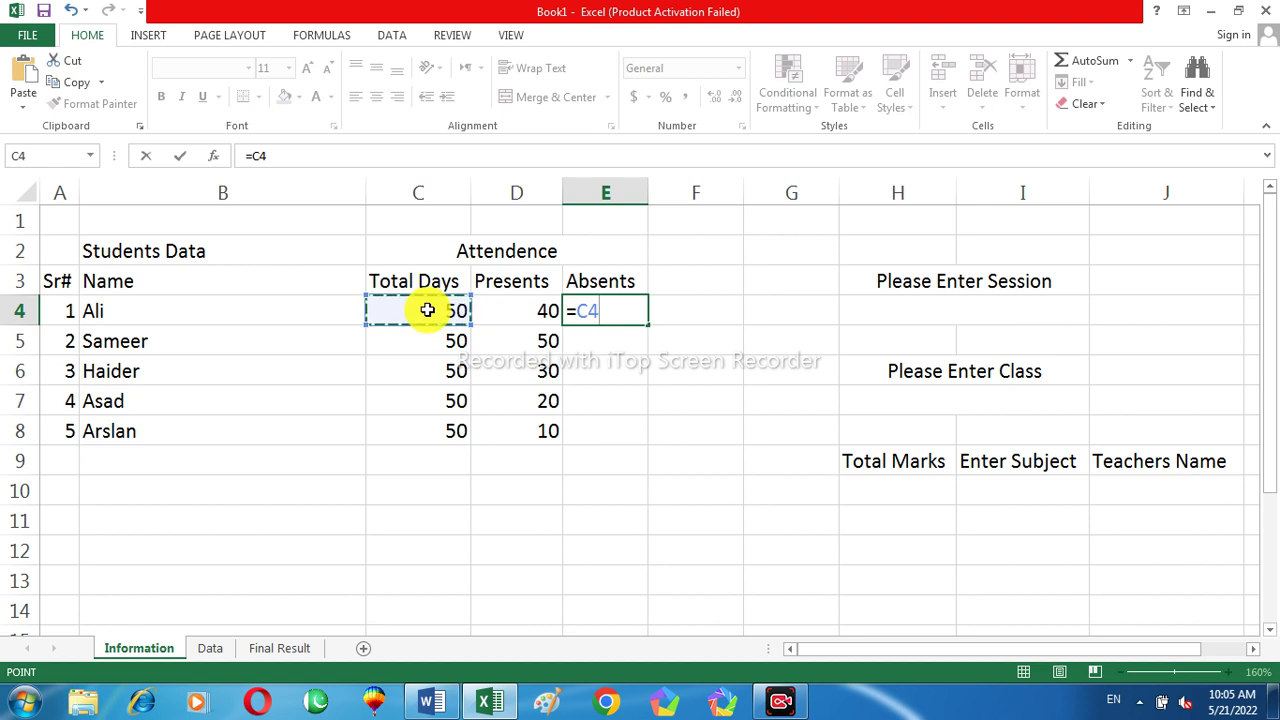
type("-")
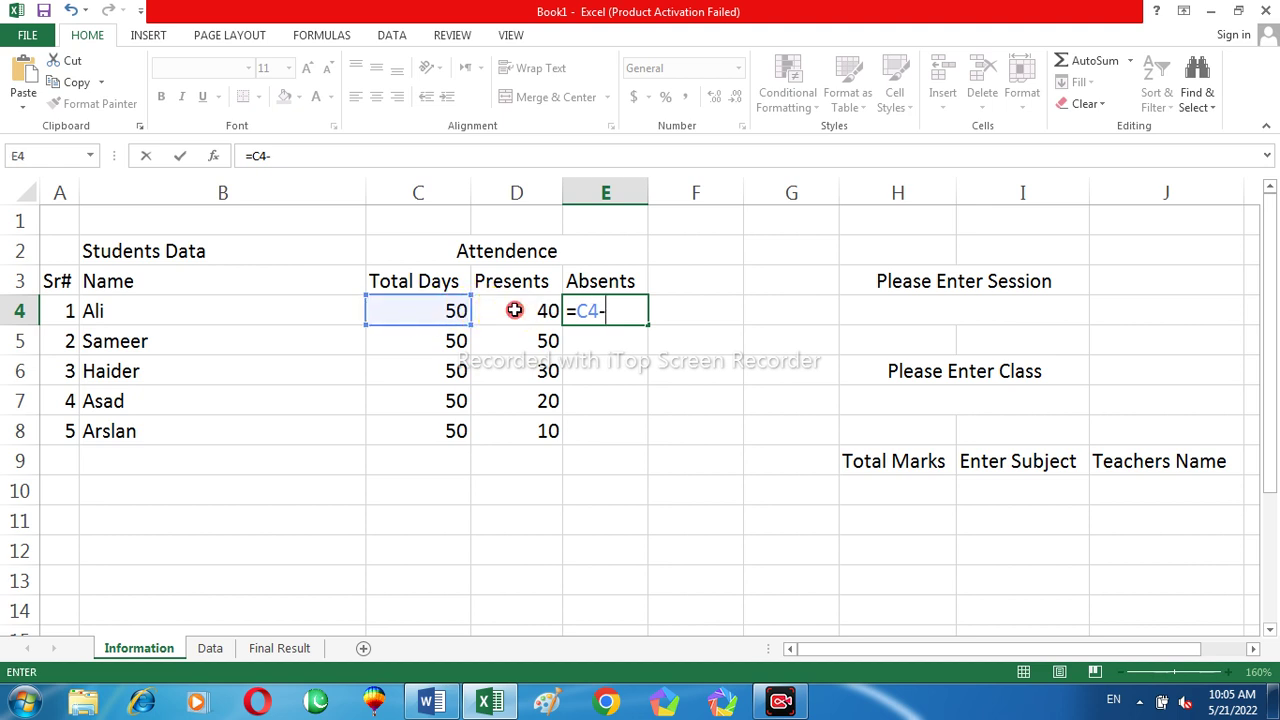
left_click(516, 310)
key("Return")
left_click(620, 311)
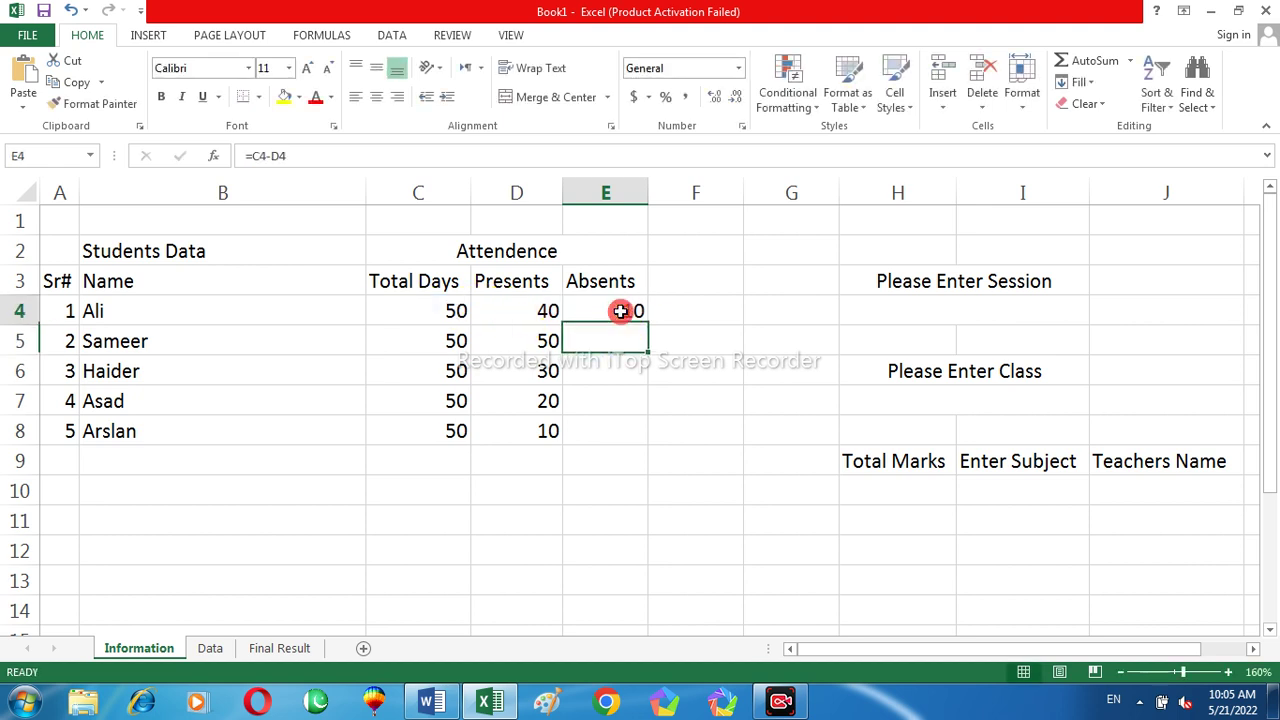
key("ctrl+c")
key("Down")
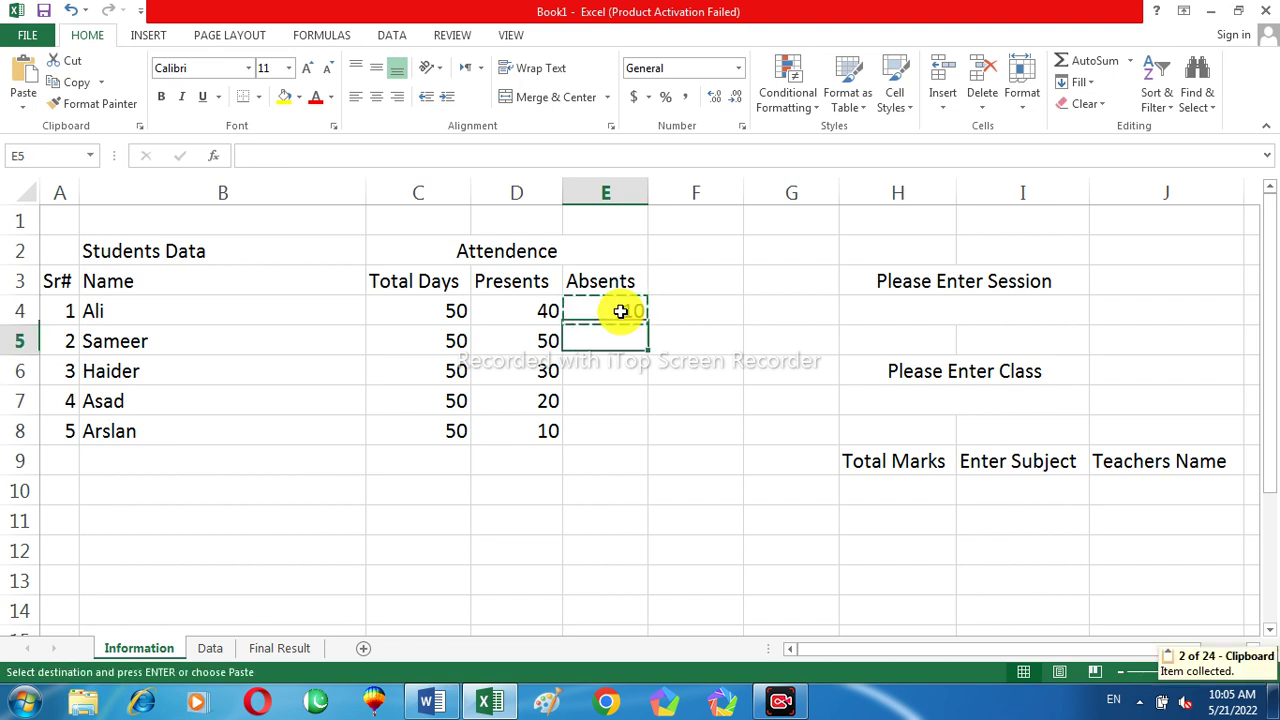
key("shift+Down")
key("shift+Down")
key("shift+Down")
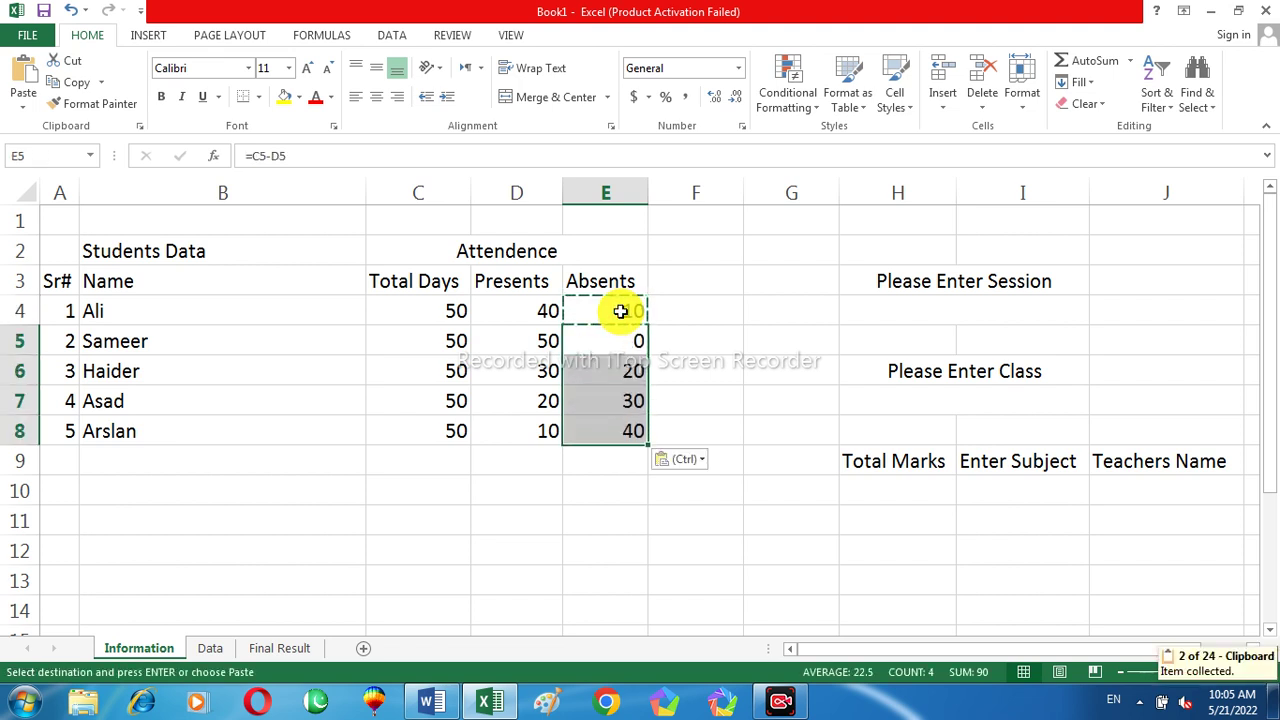
left_click(700, 310)
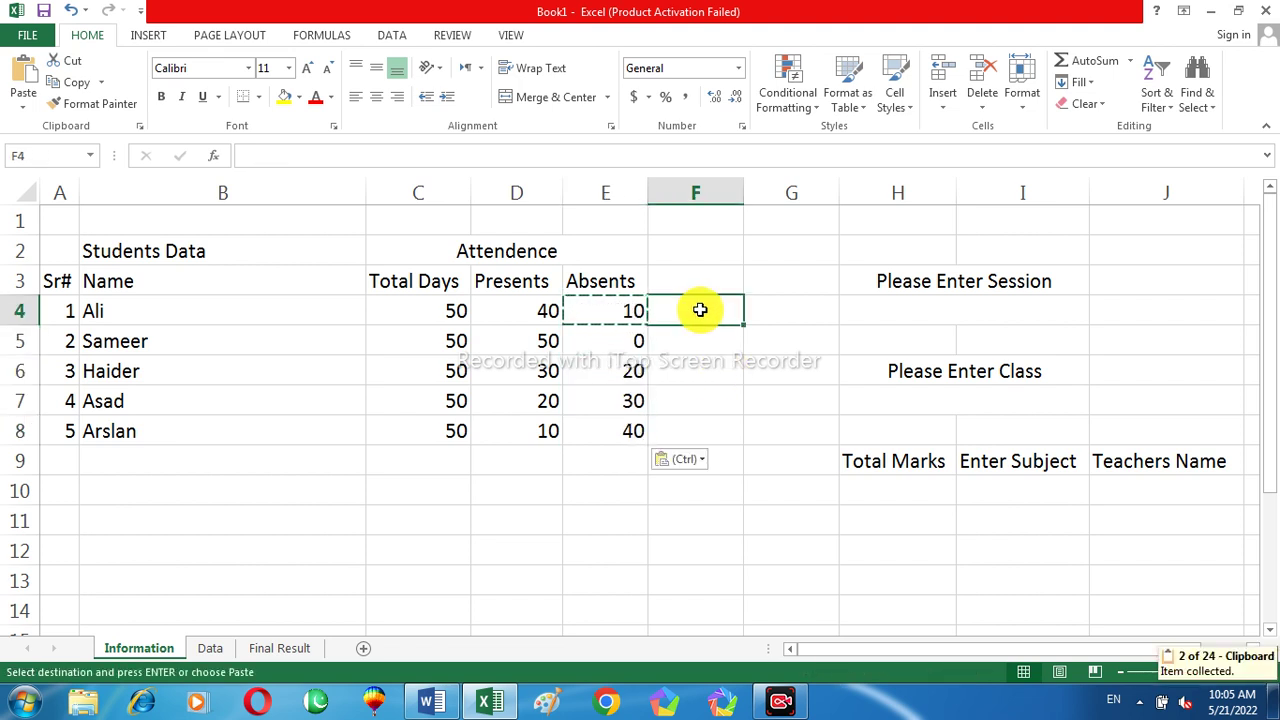
Step: Enter session '1st Assessment April, 2022' in H4 and class 'Nine' in H7
left_click(922, 310)
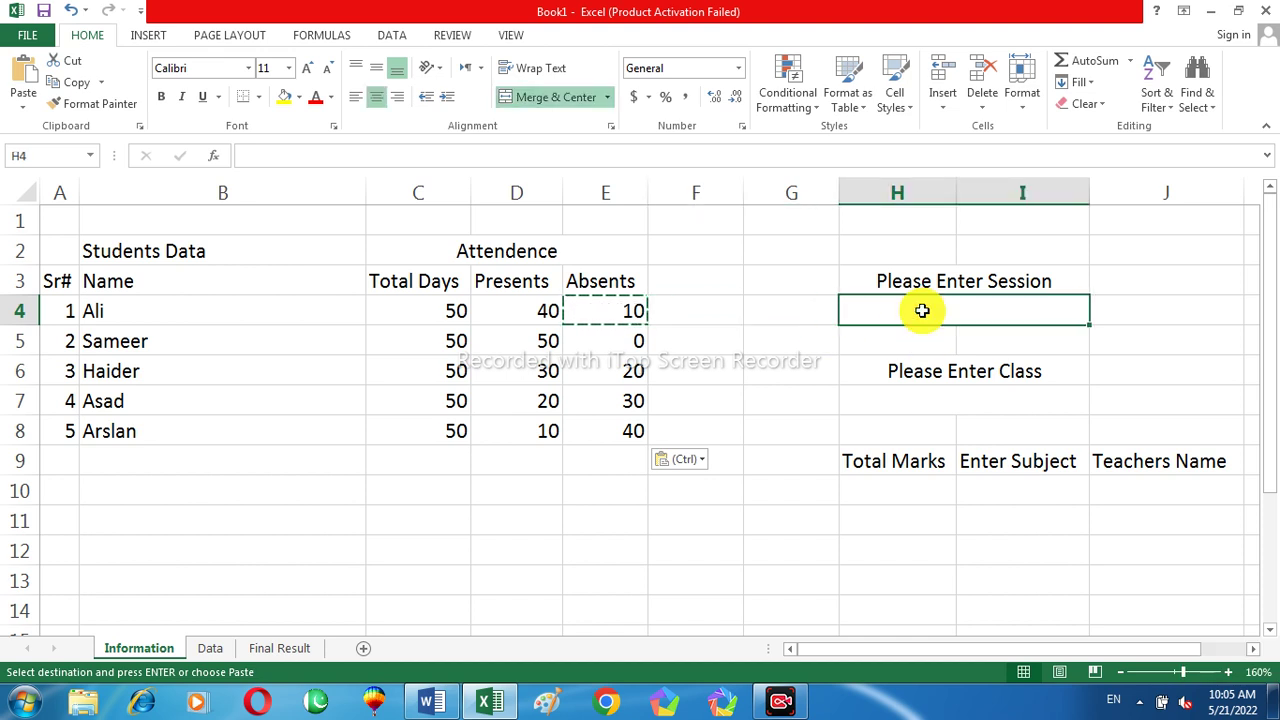
type("1st")
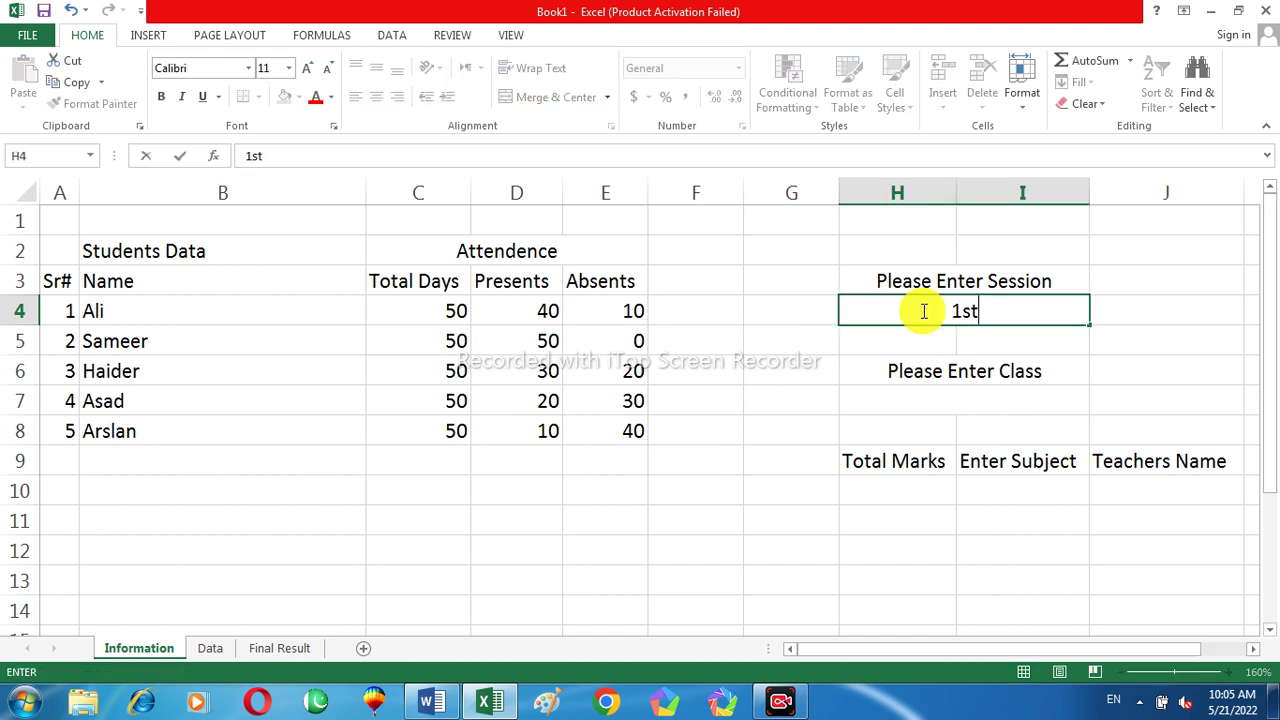
type(" Asses")
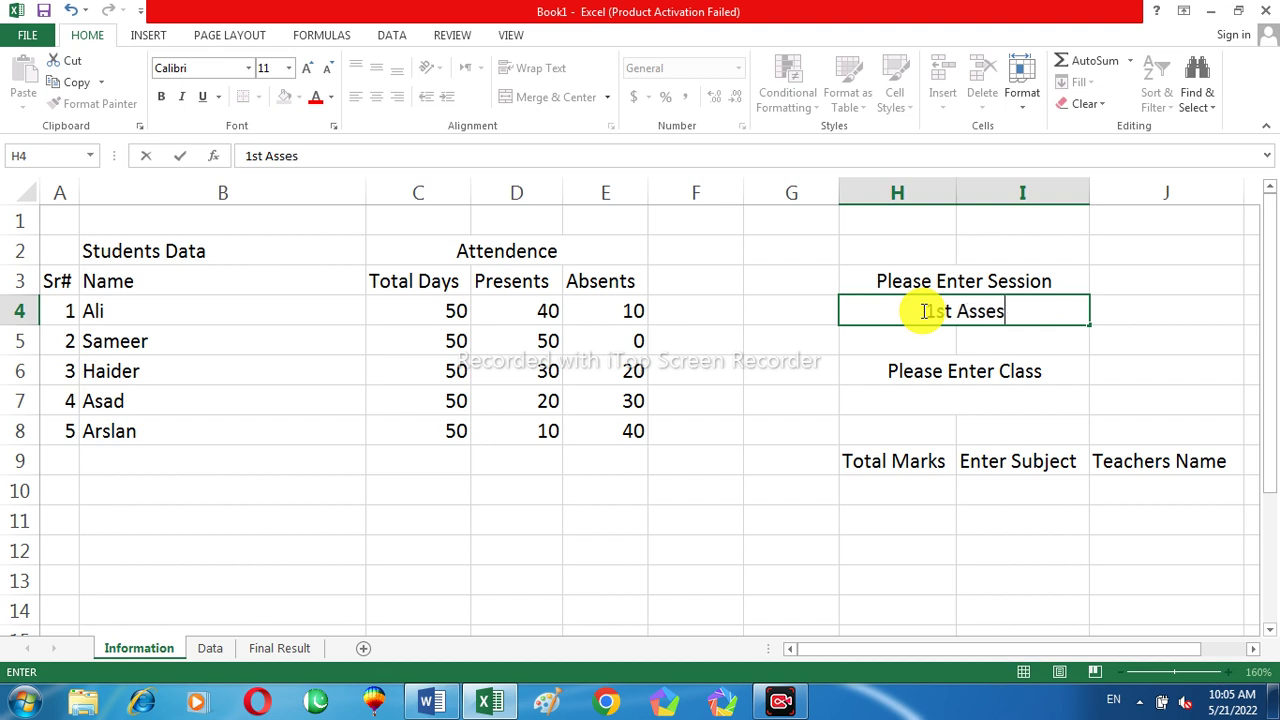
type("sment A")
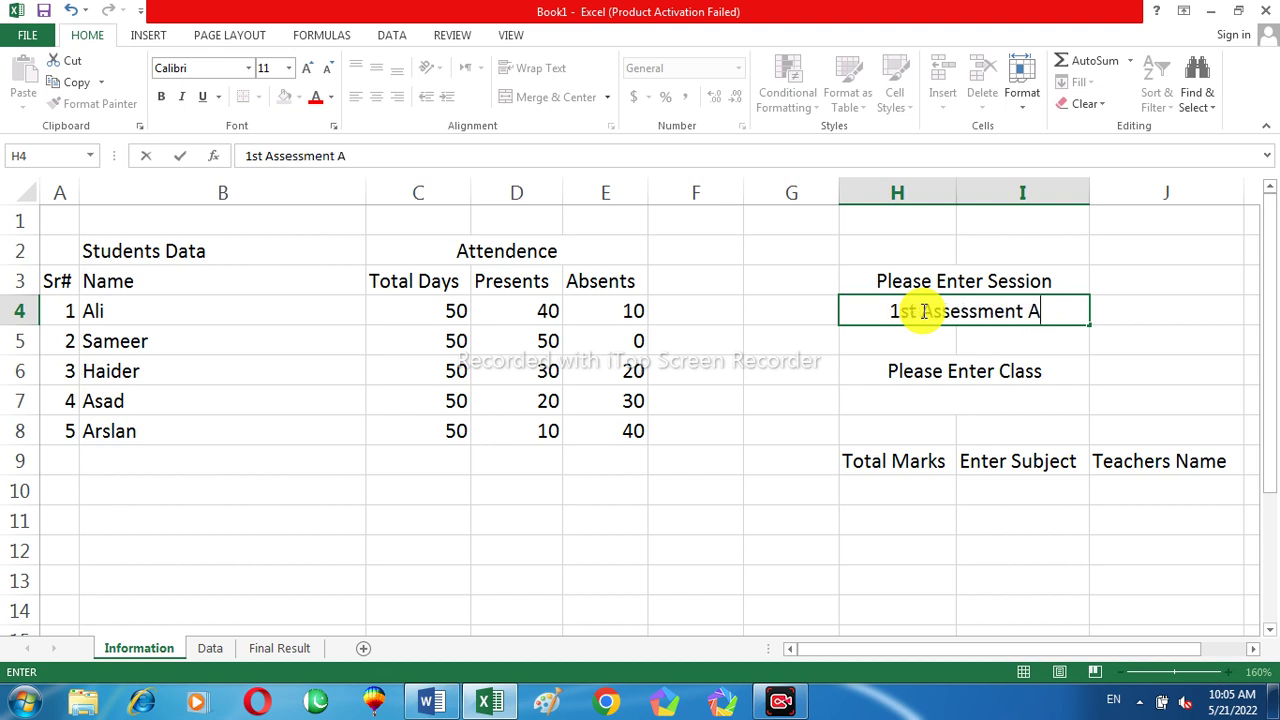
type("pril, 20")
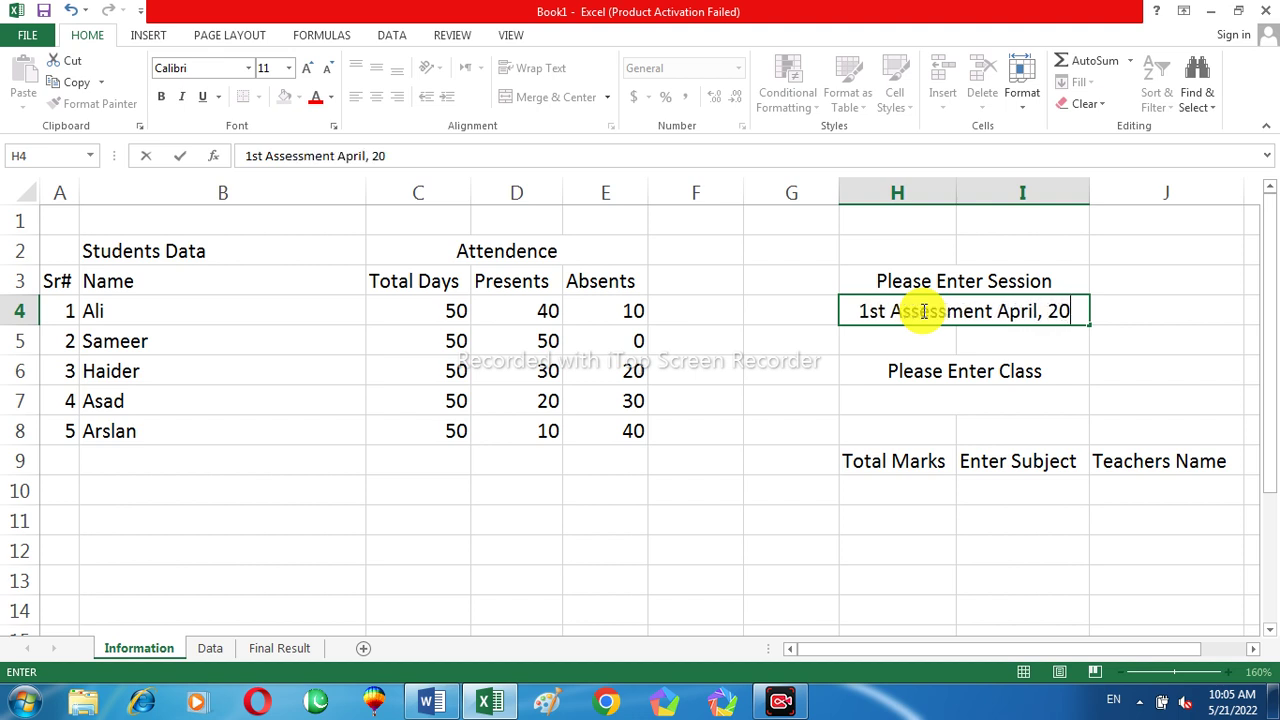
type("22")
left_click(880, 402)
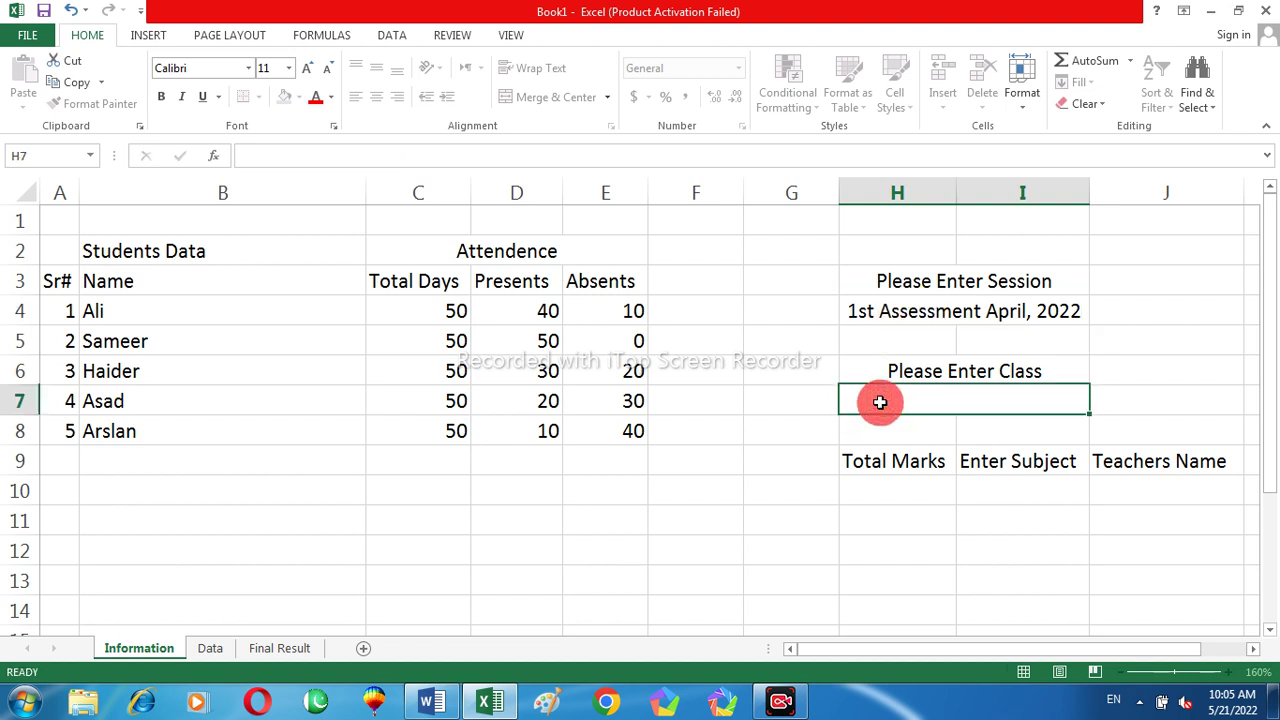
type("Ni")
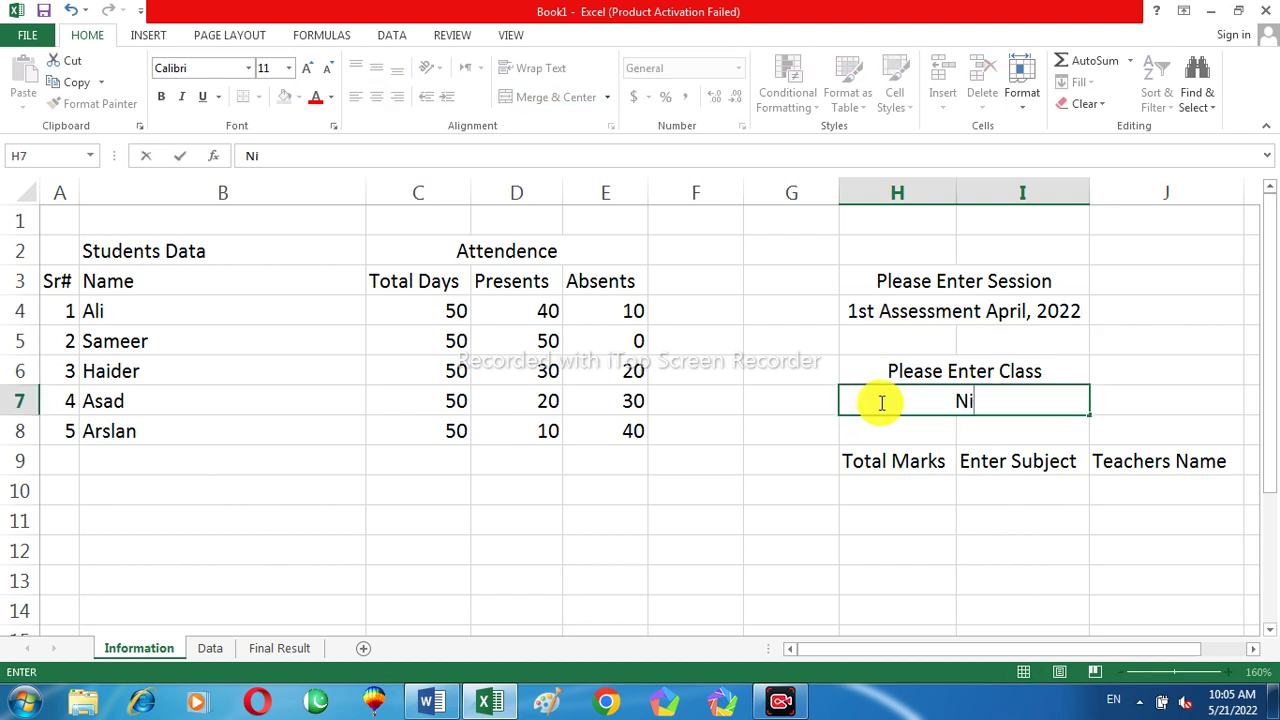
type("ne")
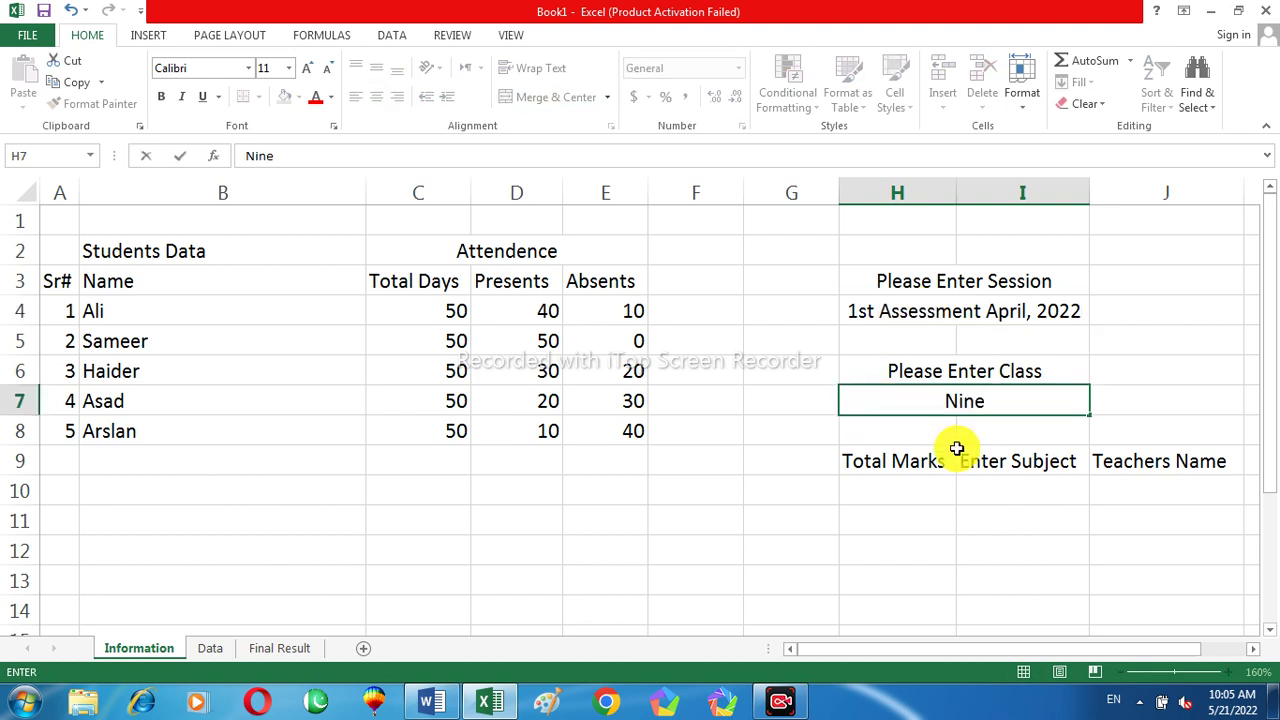
scroll(957, 448, "down", 1)
scroll(963, 466, "down", 1)
Step: Enter Math and English in I10 and I11, correcting the typos
left_click(1010, 309)
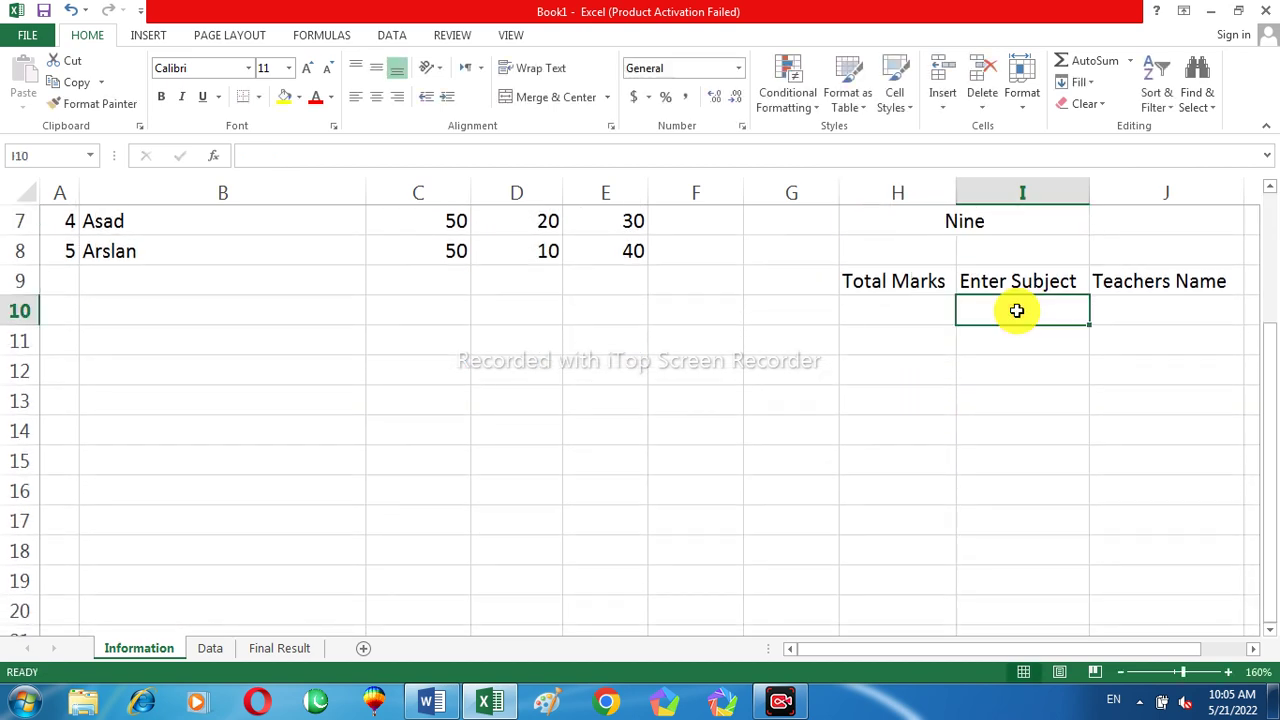
type("Math")
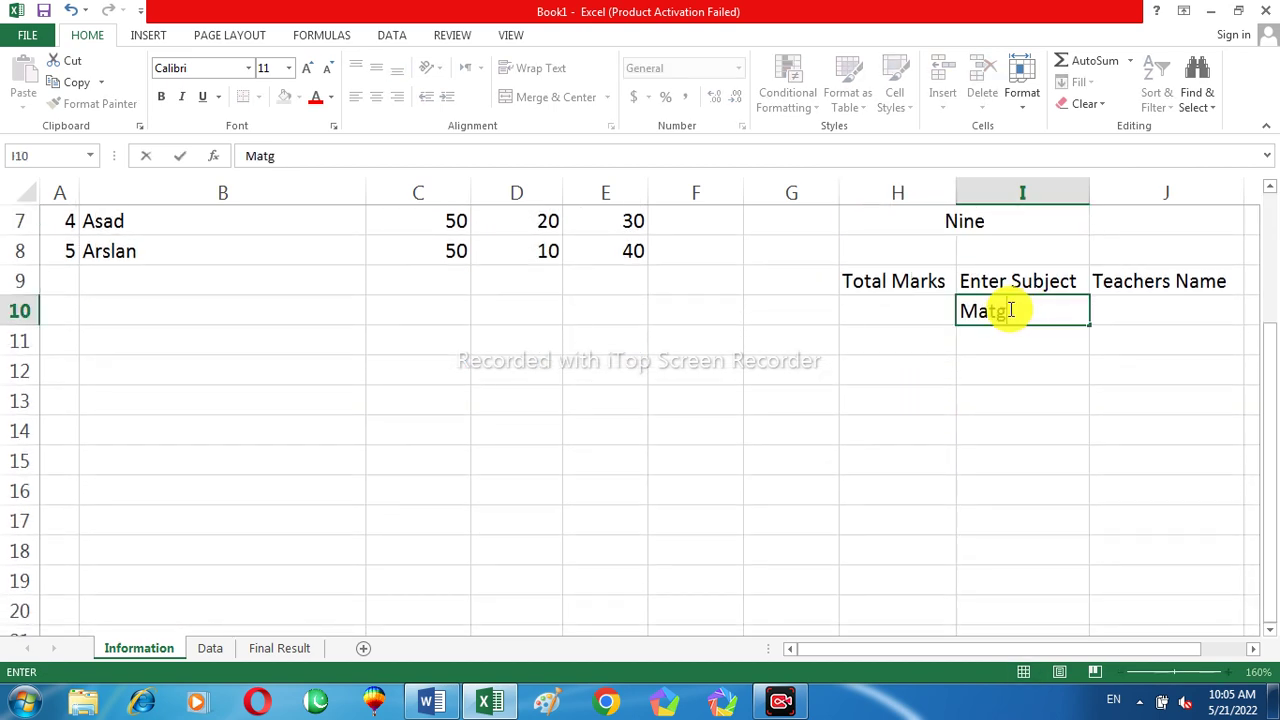
key("Return")
left_click(1010, 310)
type("M")
type("atg")
key("BackSpace")
type("h")
key("Return")
type("Englk")
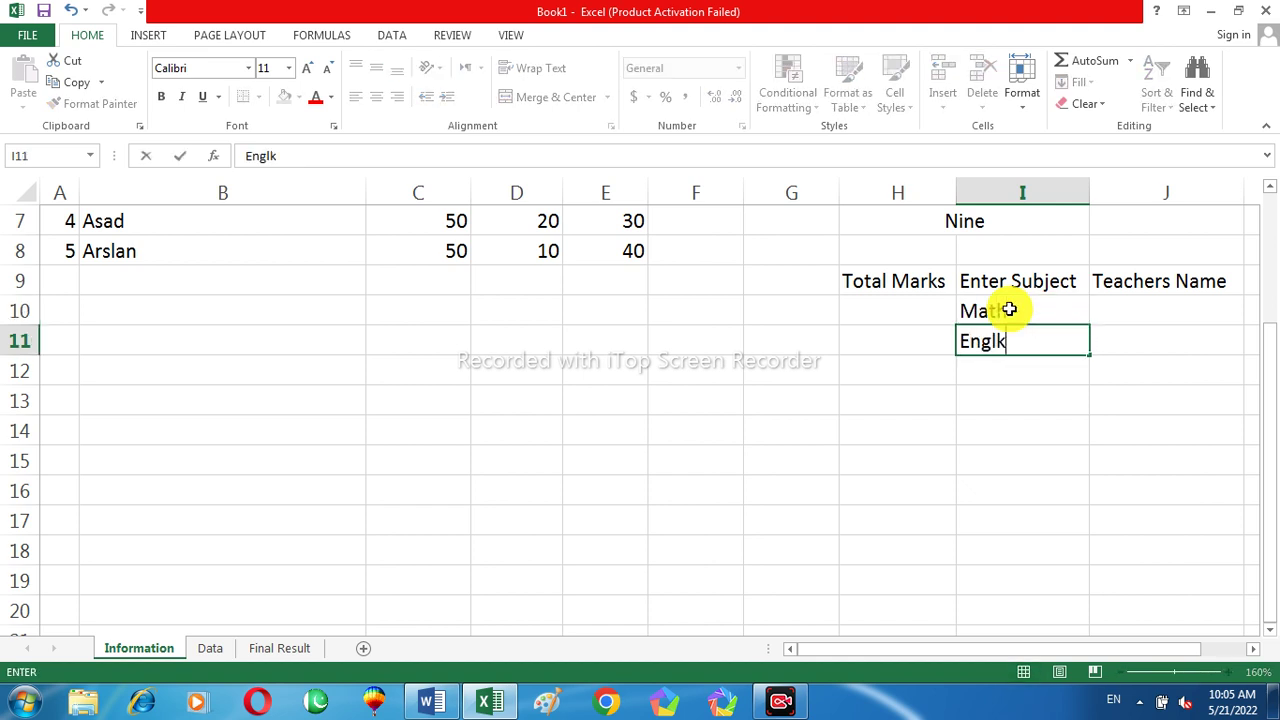
key("BackSpace")
type("sg")
key("BackSpace")
type("h")
key("Return")
Step: Add Urdu, Science, Islamiat, S. Studies, Computer, Nazra, Art and Lab down to I19
type("Urdu")
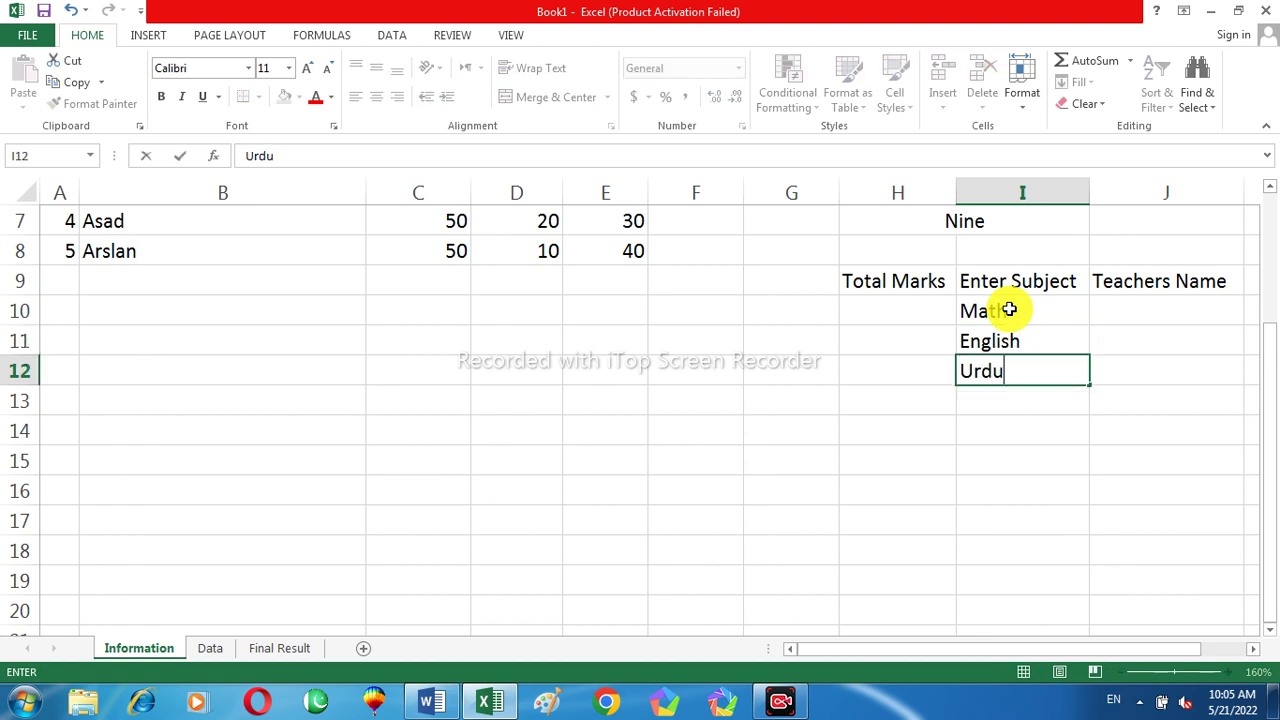
key("Return")
type("Sci")
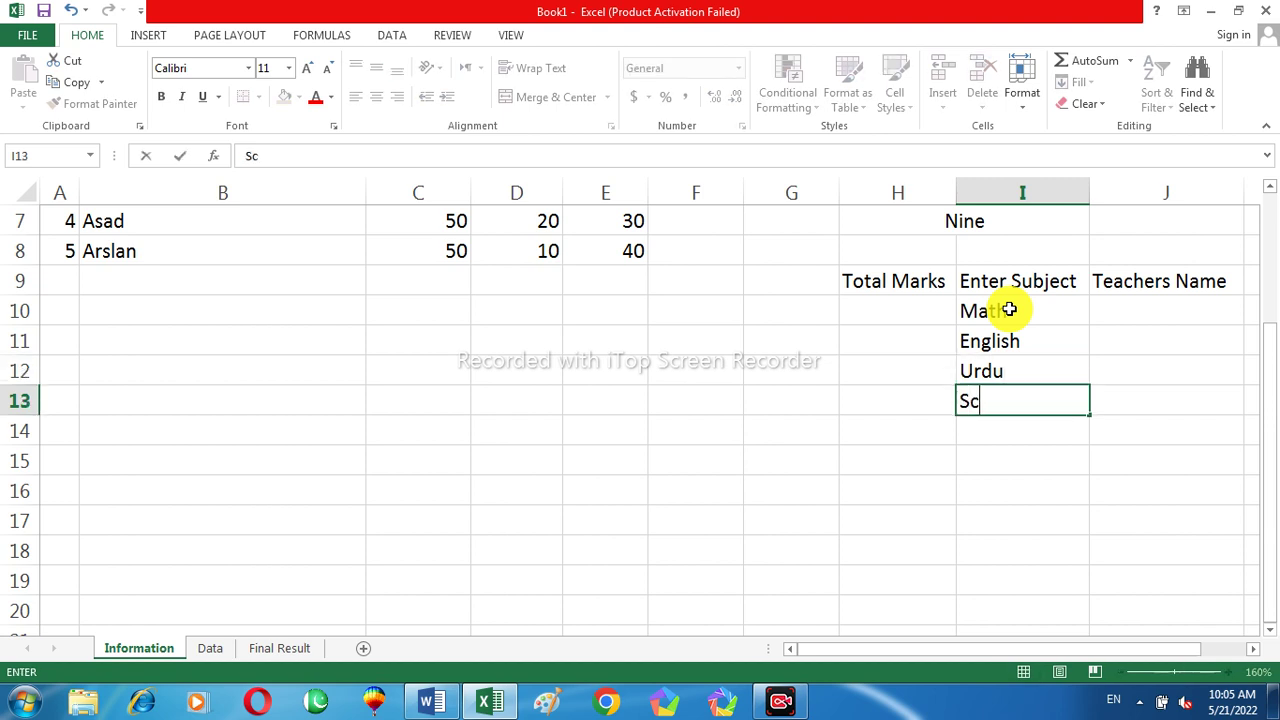
type("enc")
type("e")
key("Return")
type("Isl")
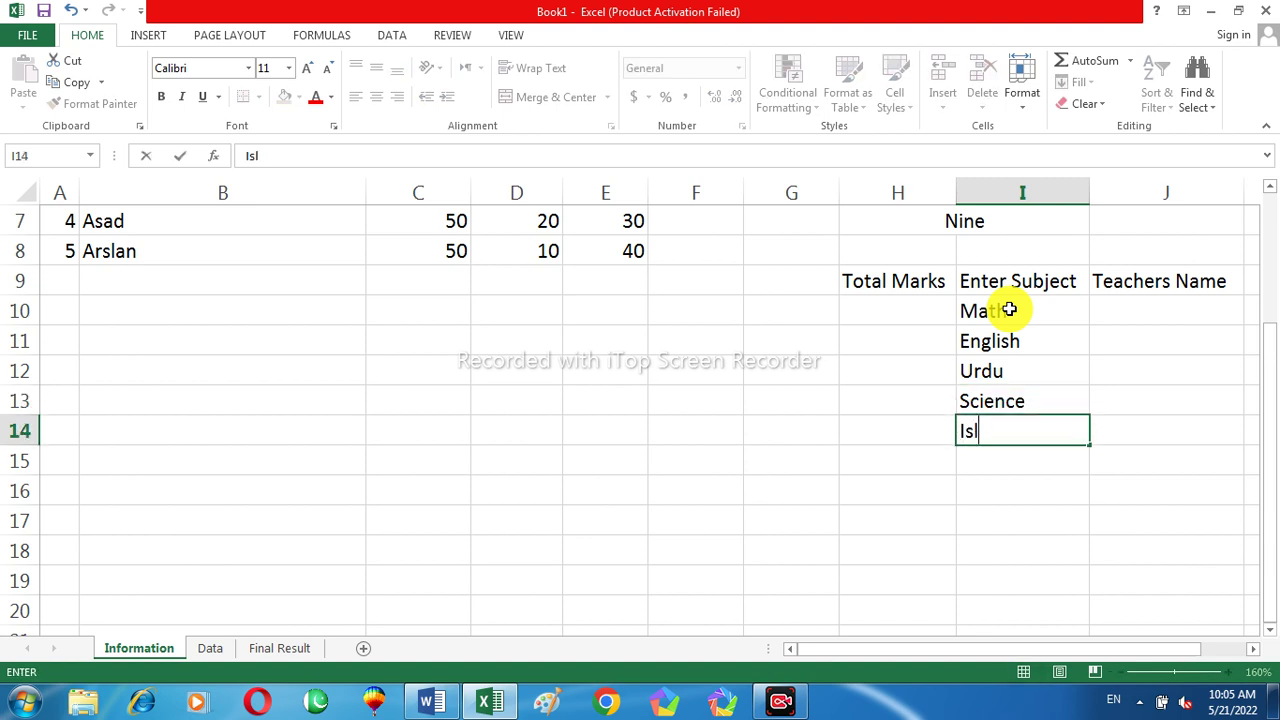
type("amiat")
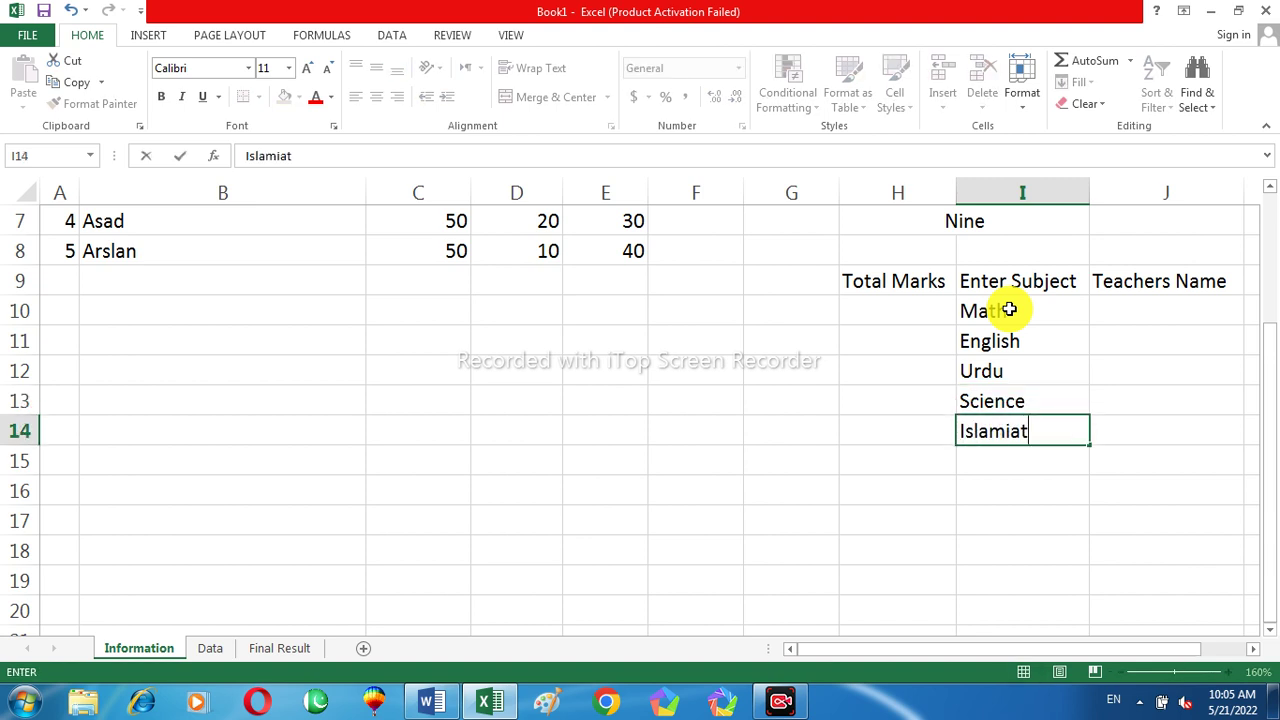
key("Return")
type("S. Stu")
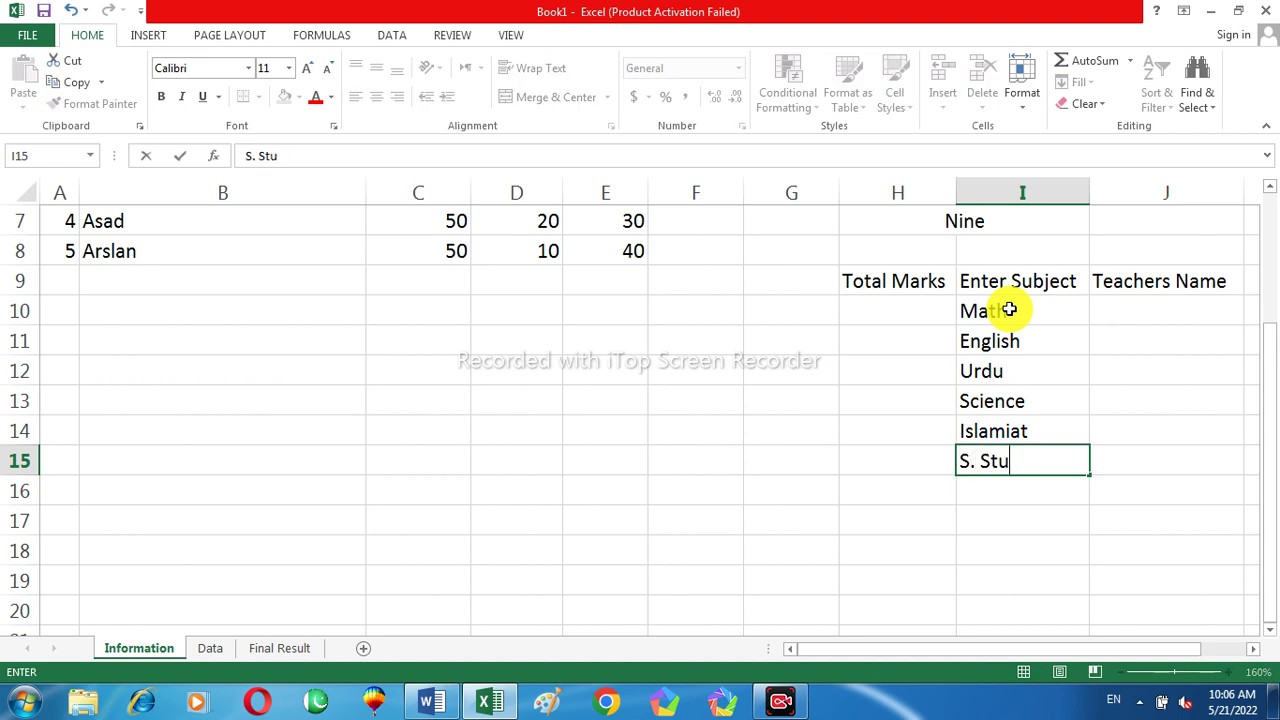
type("dies")
key("Return")
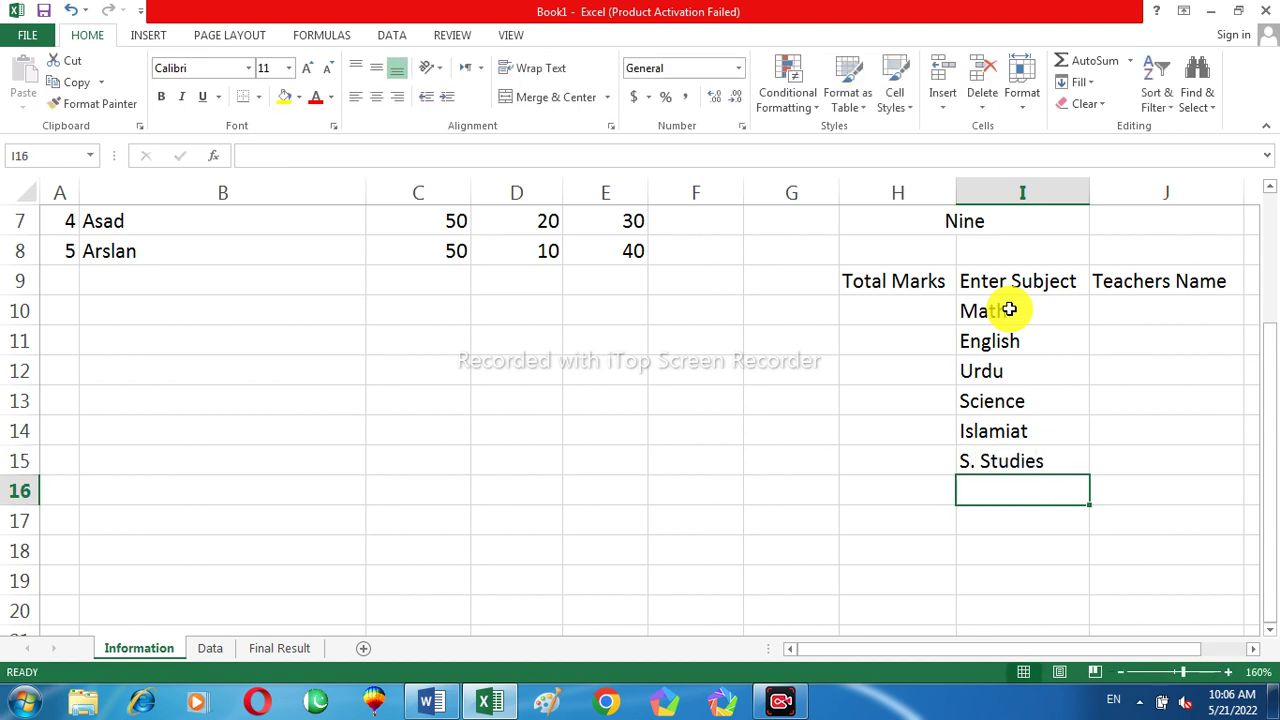
type("Computer")
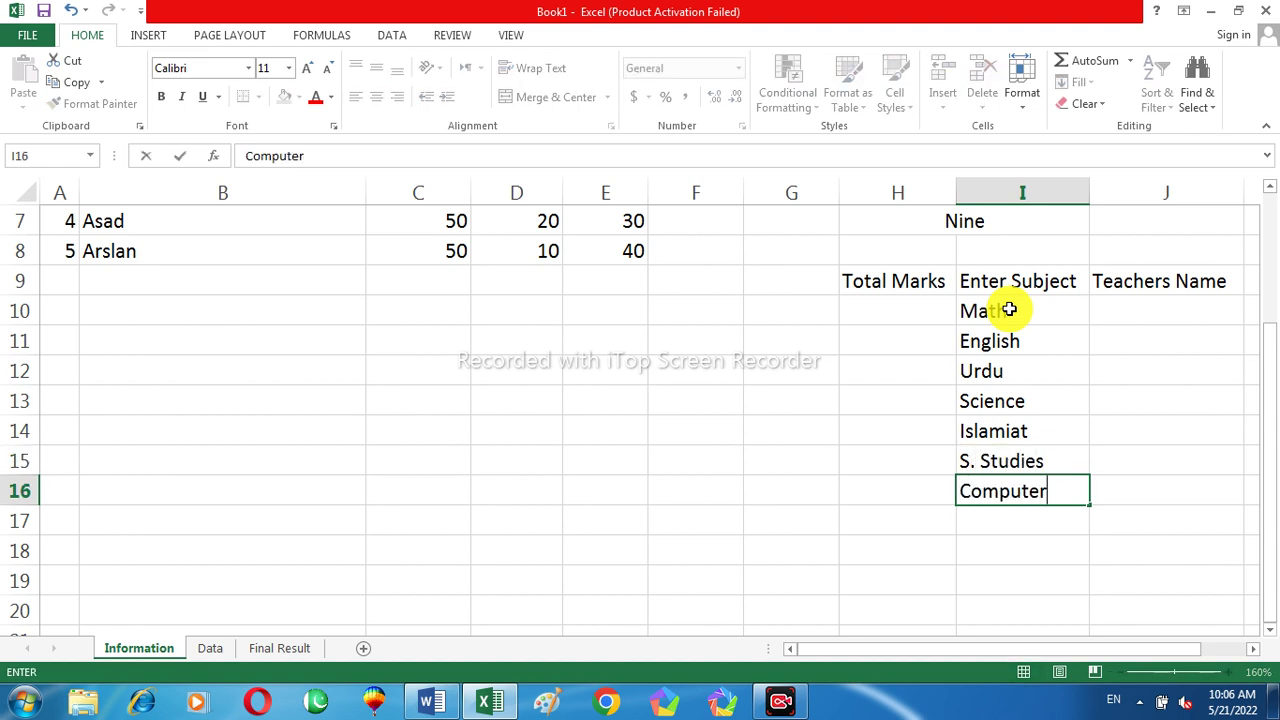
key("Return")
type("Nazra")
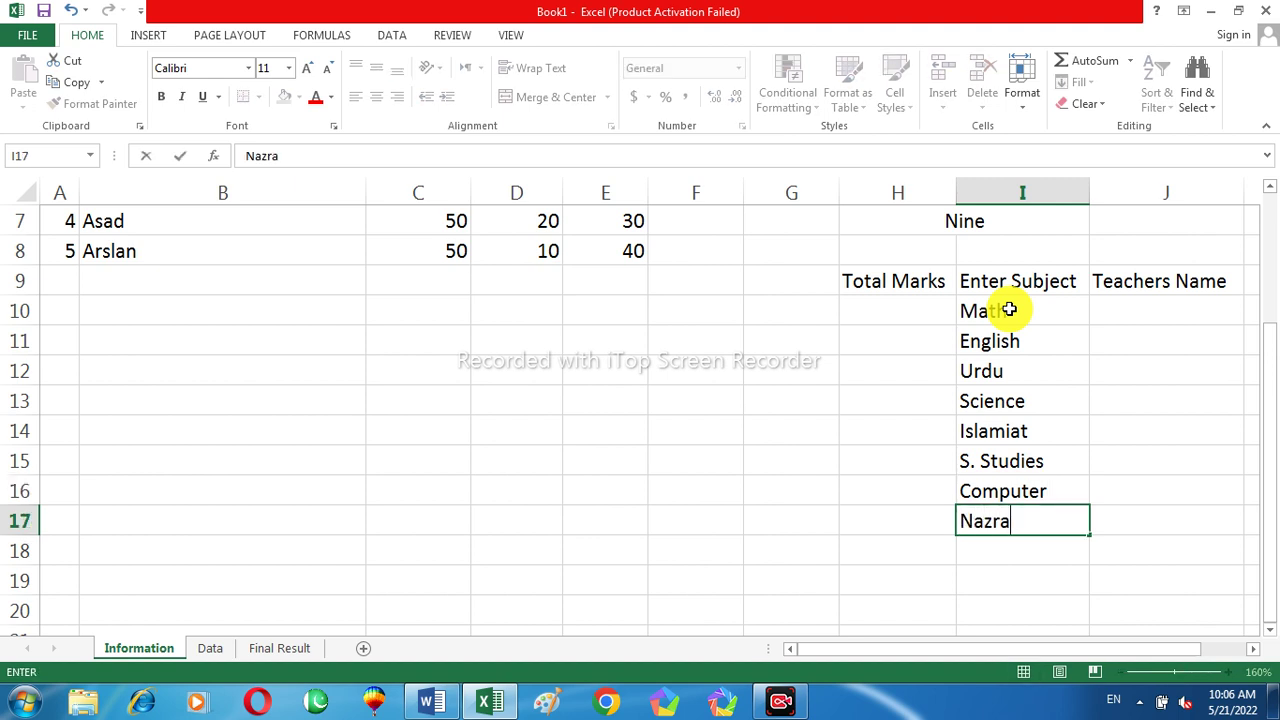
key("Return")
type("Art")
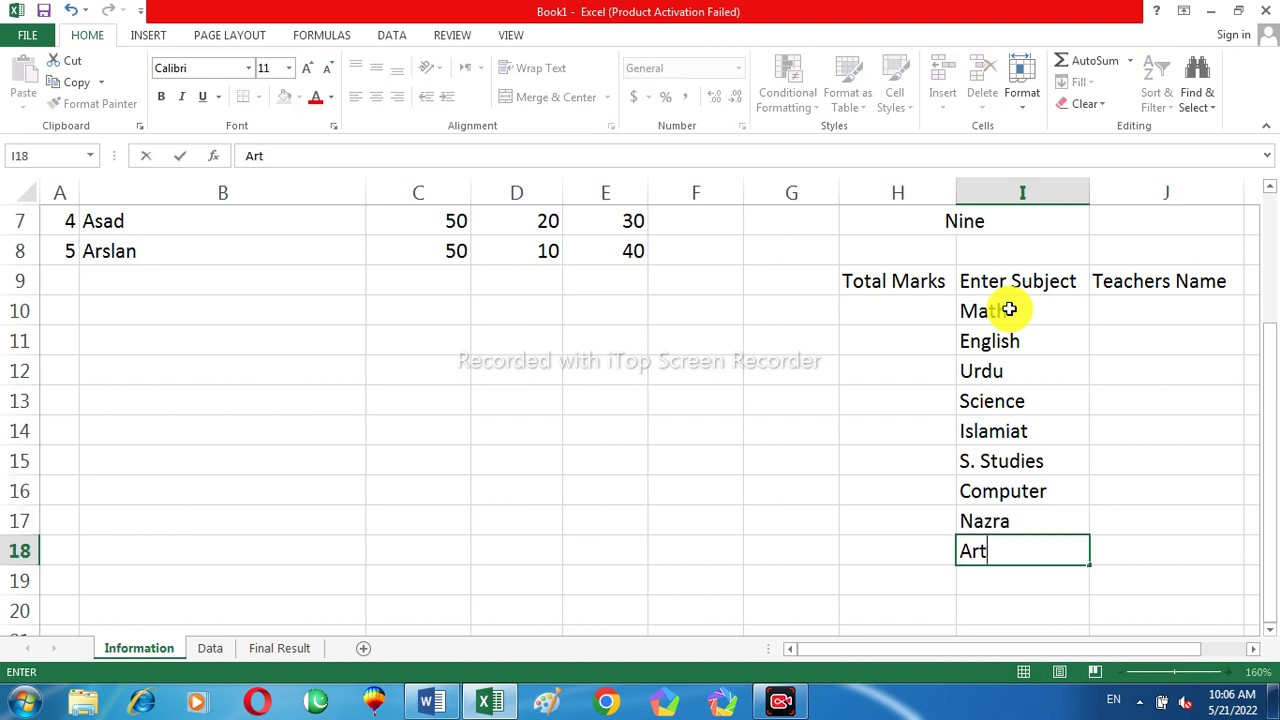
key("Return")
type("Lab")
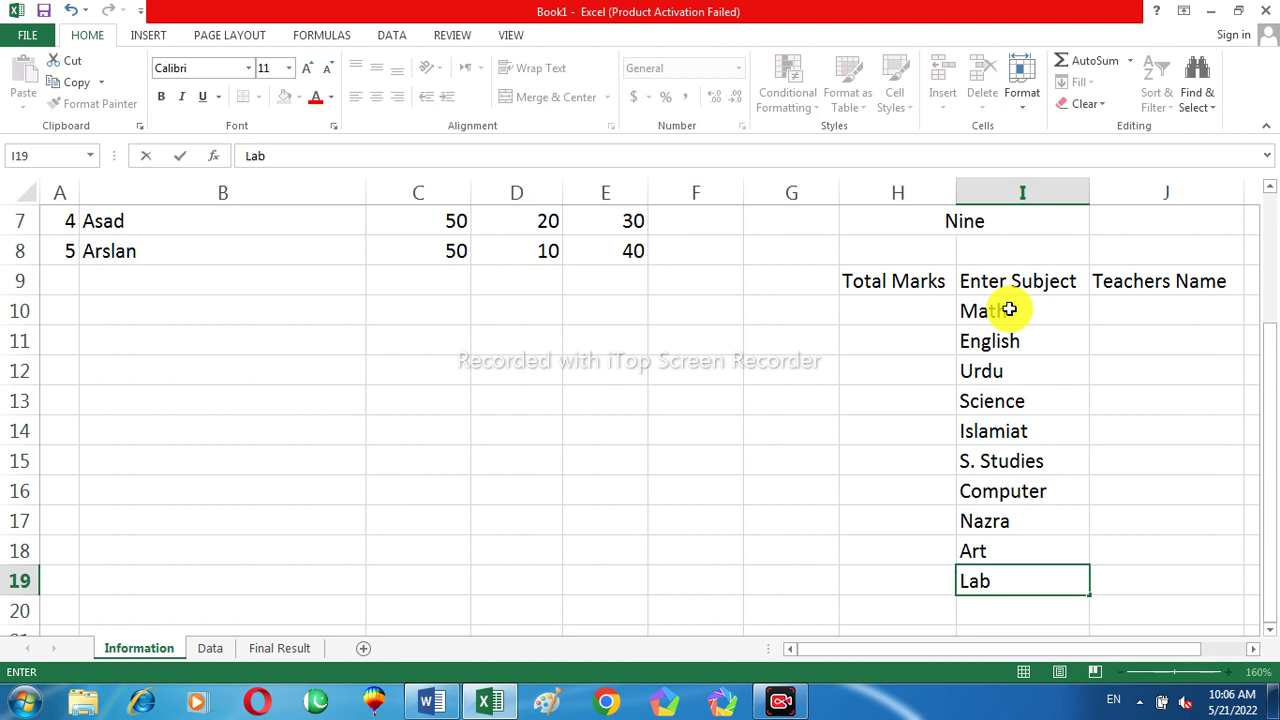
left_click(878, 466)
Step: Enter teacher names ABC, DEF, GHI, JKL, MNO, PQR and STU in J10:J16
left_click(1128, 311)
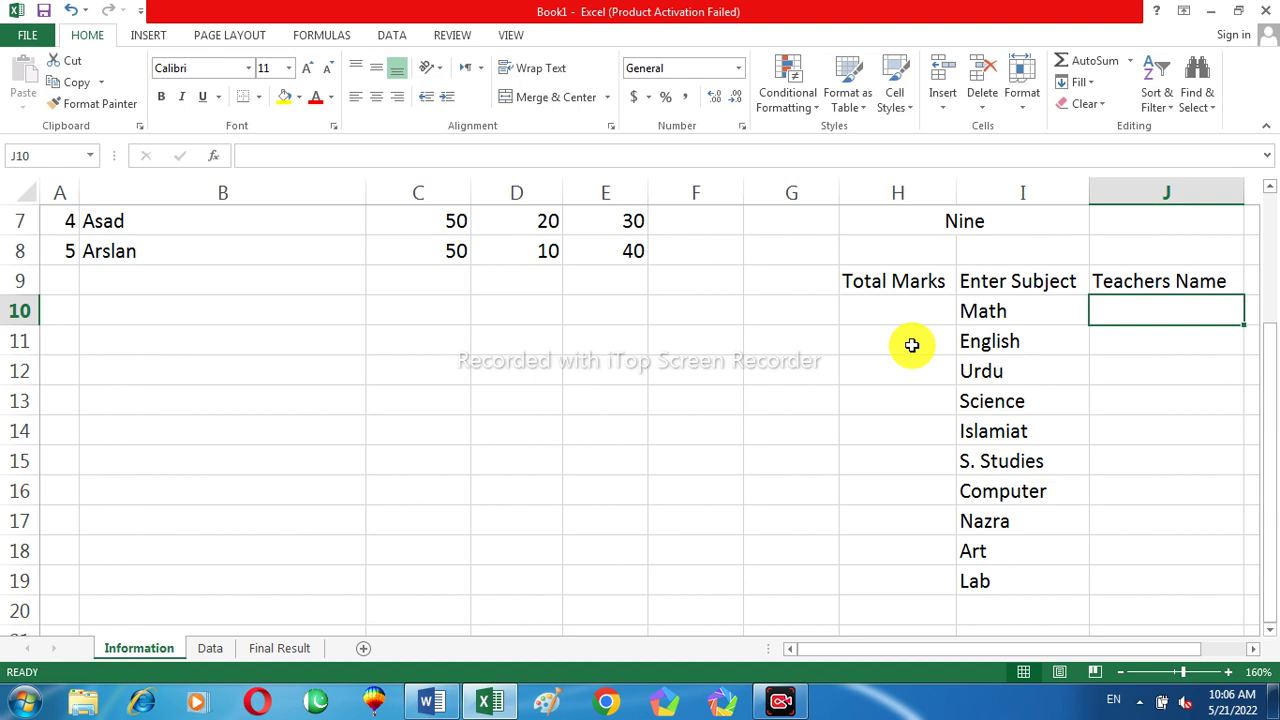
type("ABC")
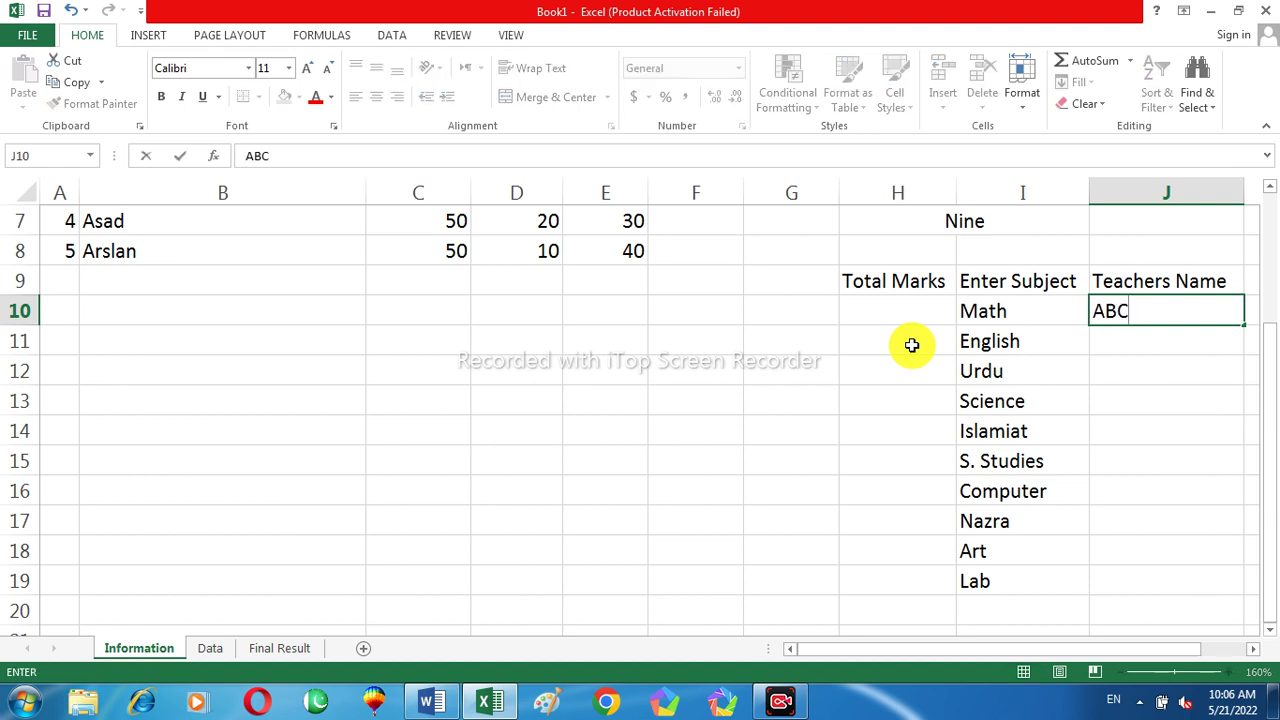
key("Return")
type("DEF")
key("Return")
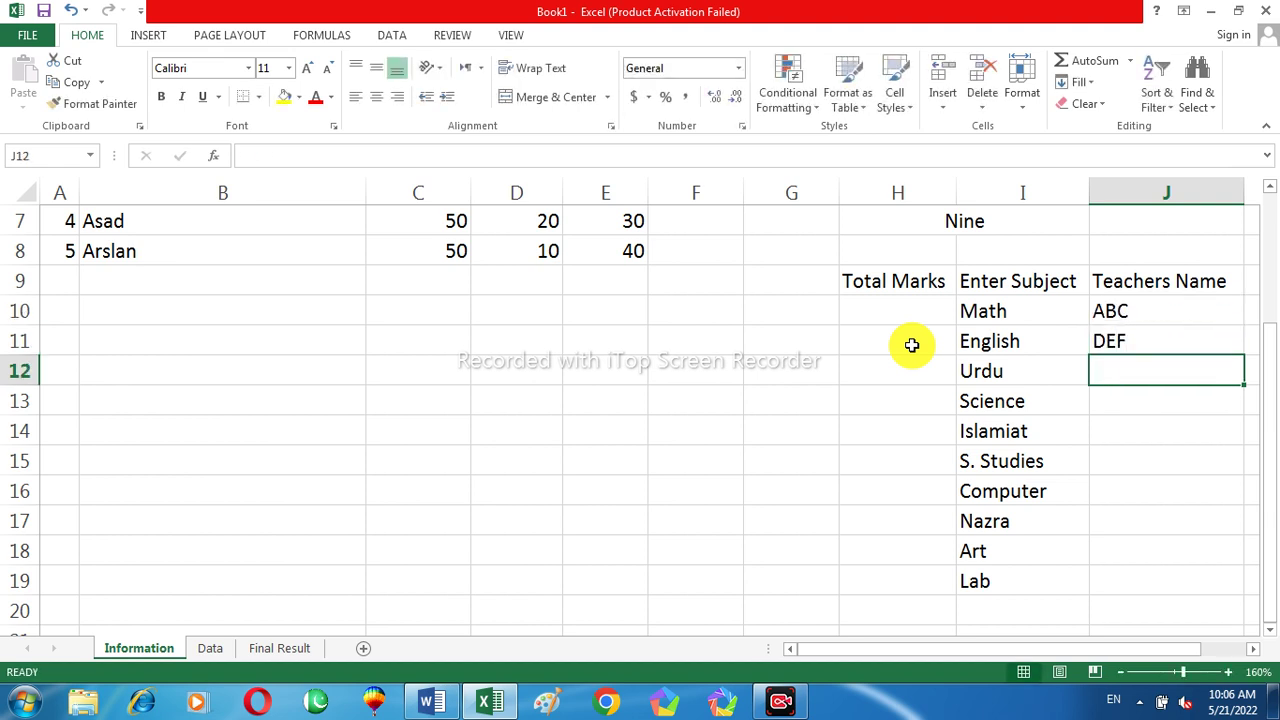
type("GHI")
key("Return")
type("JK")
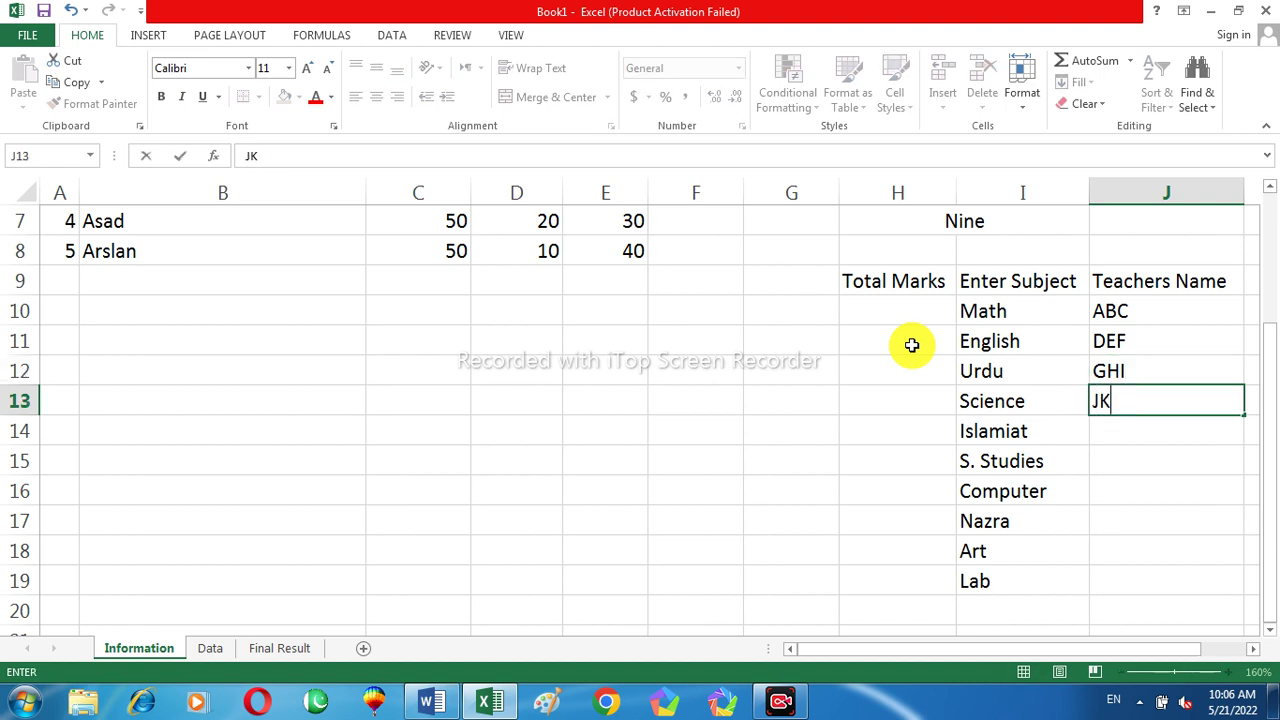
type("L")
key("Return")
type("MNO")
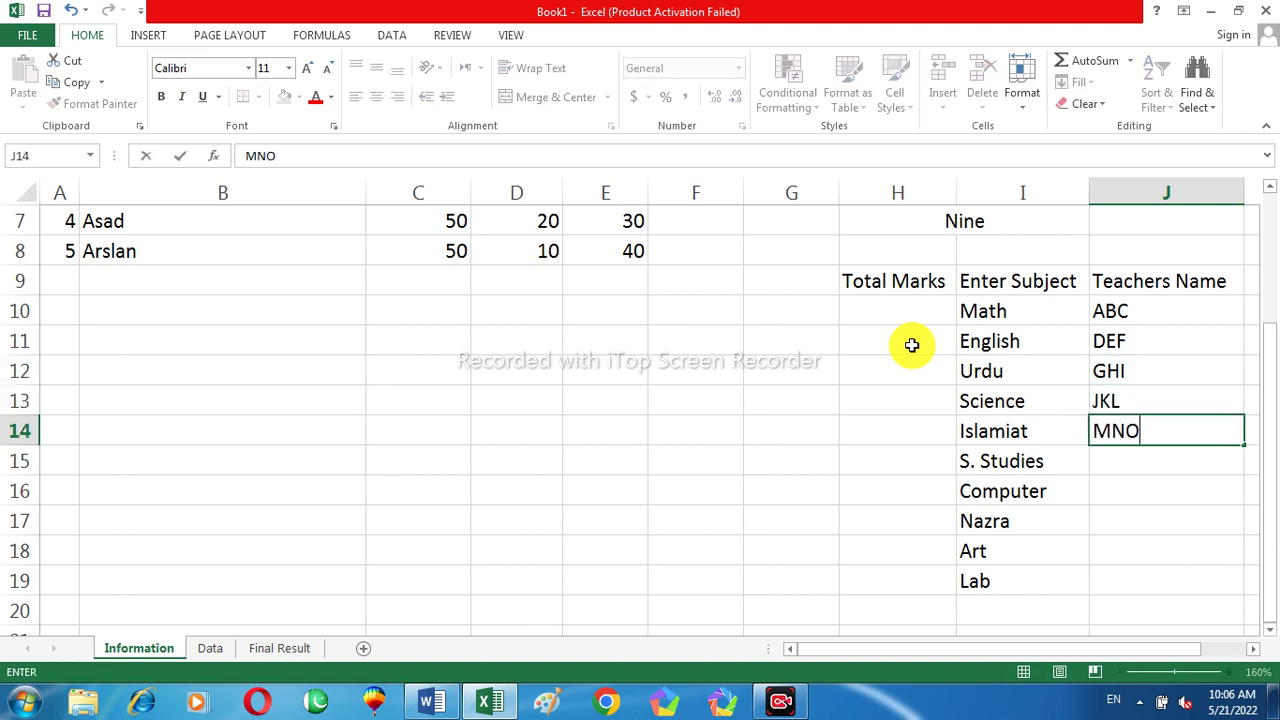
key("Return")
type("PQR")
key("Return")
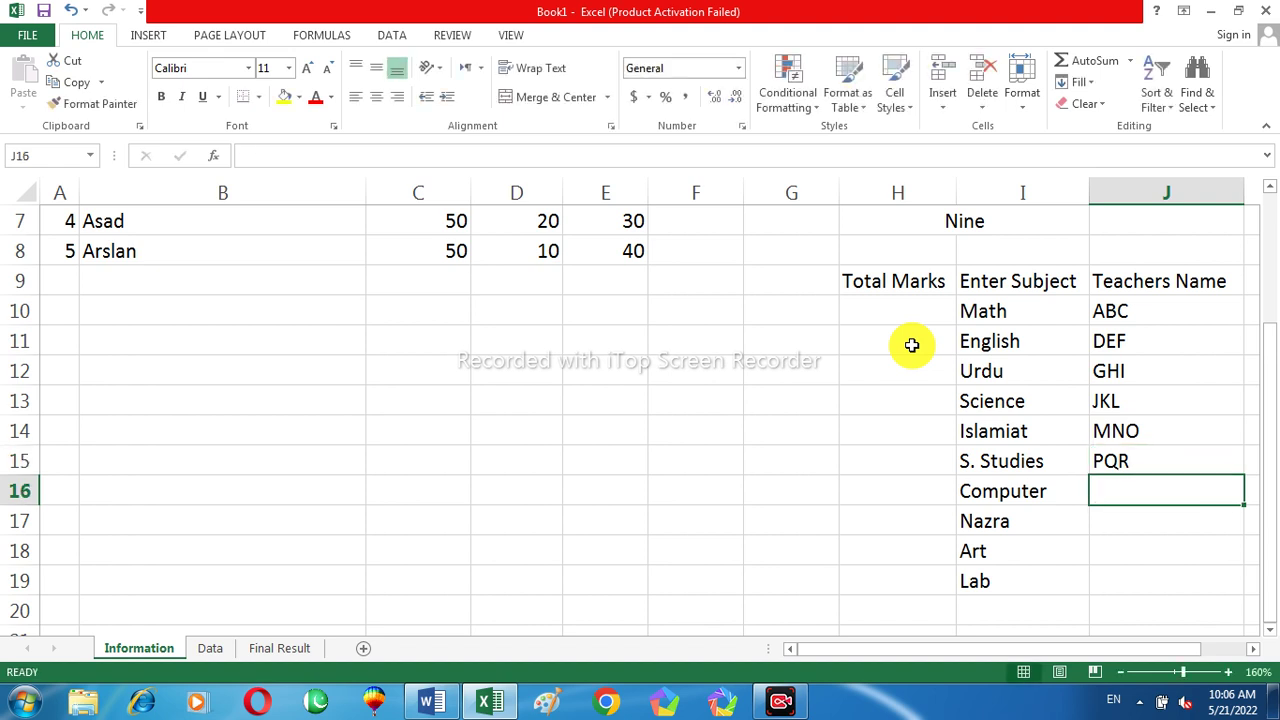
type("STU")
key("ctrl+Return")
Step: Add VWX, YZA and BCD for Nazra, Art and Lab, then move back toward the Math row
key("Return")
type("V")
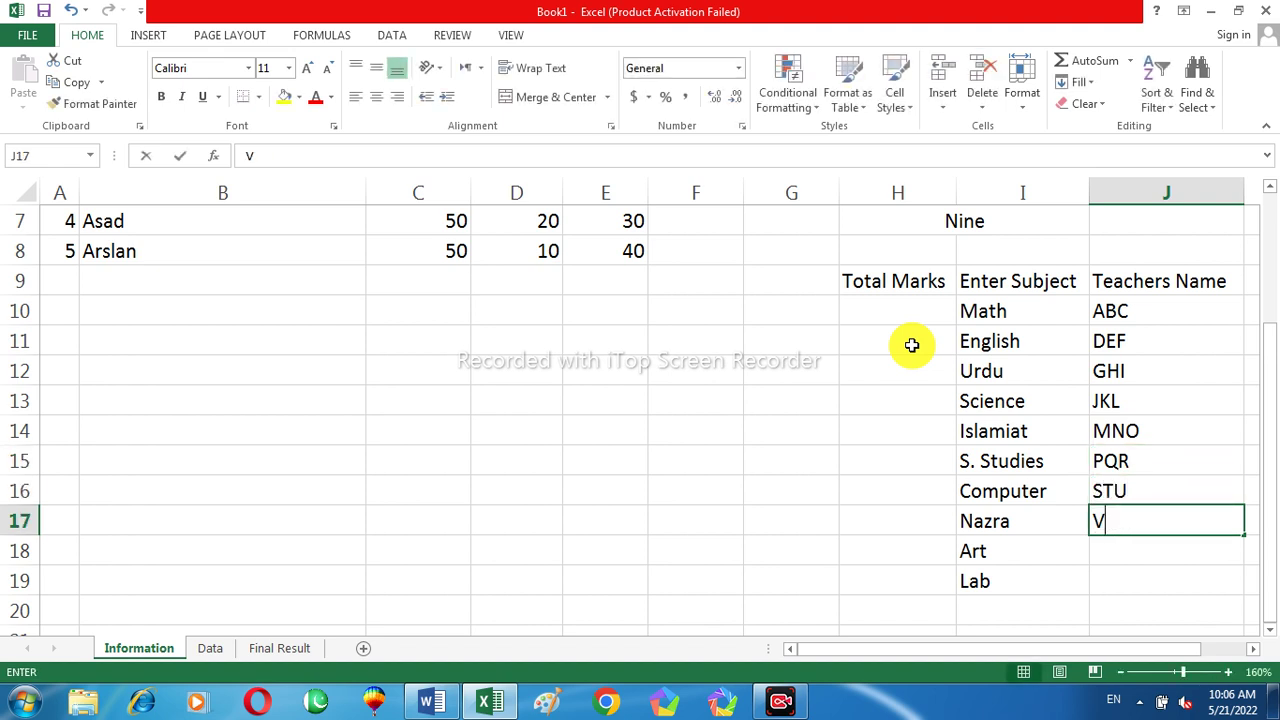
type("WX")
key("Return")
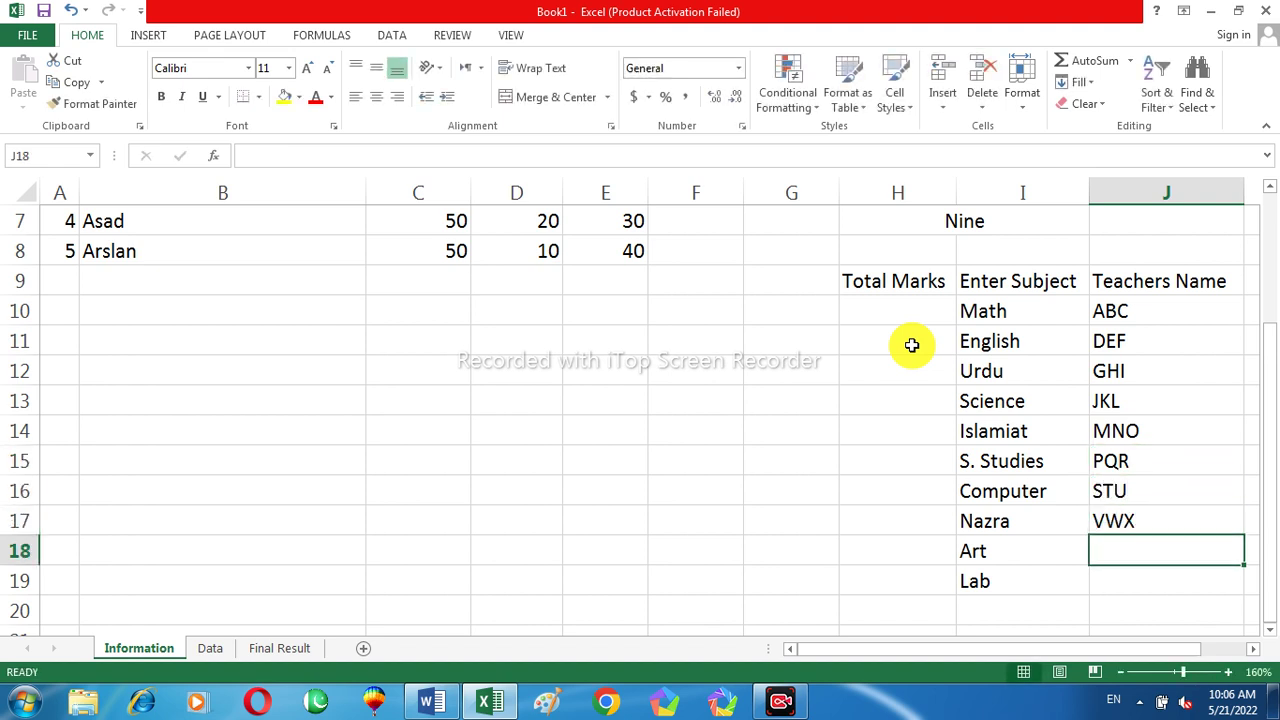
type("YZA")
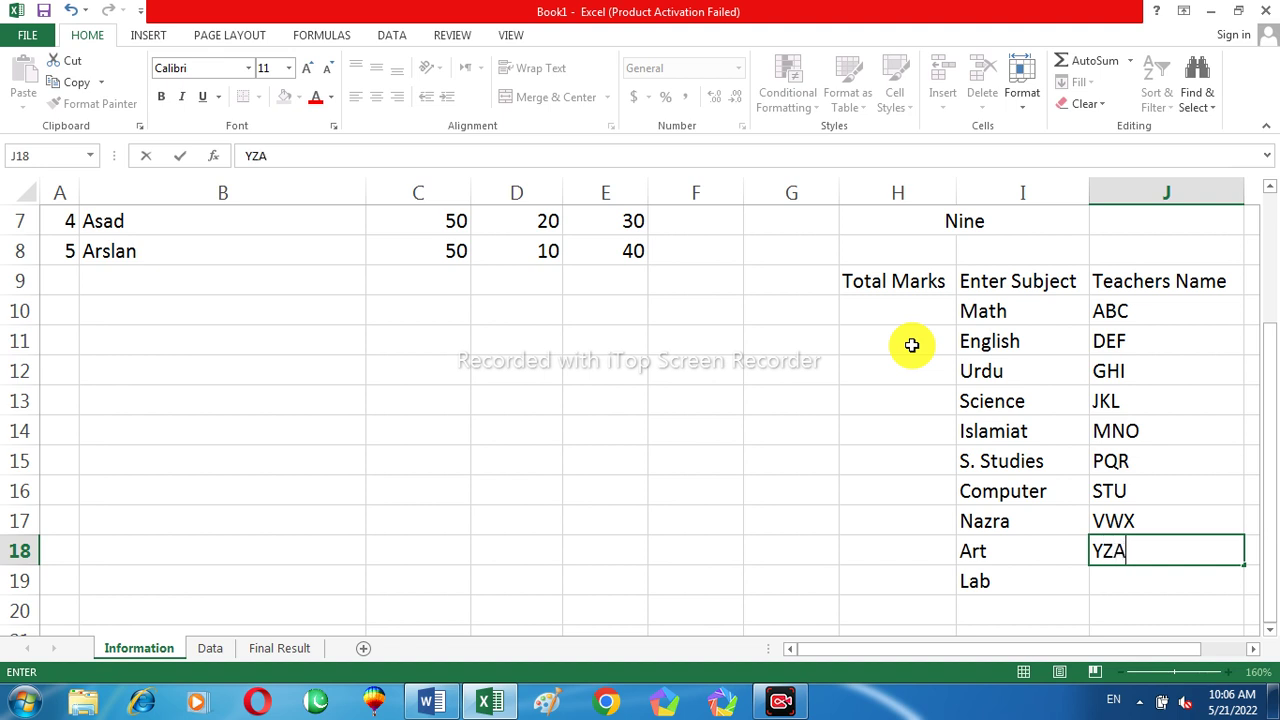
key("Return")
type("BC")
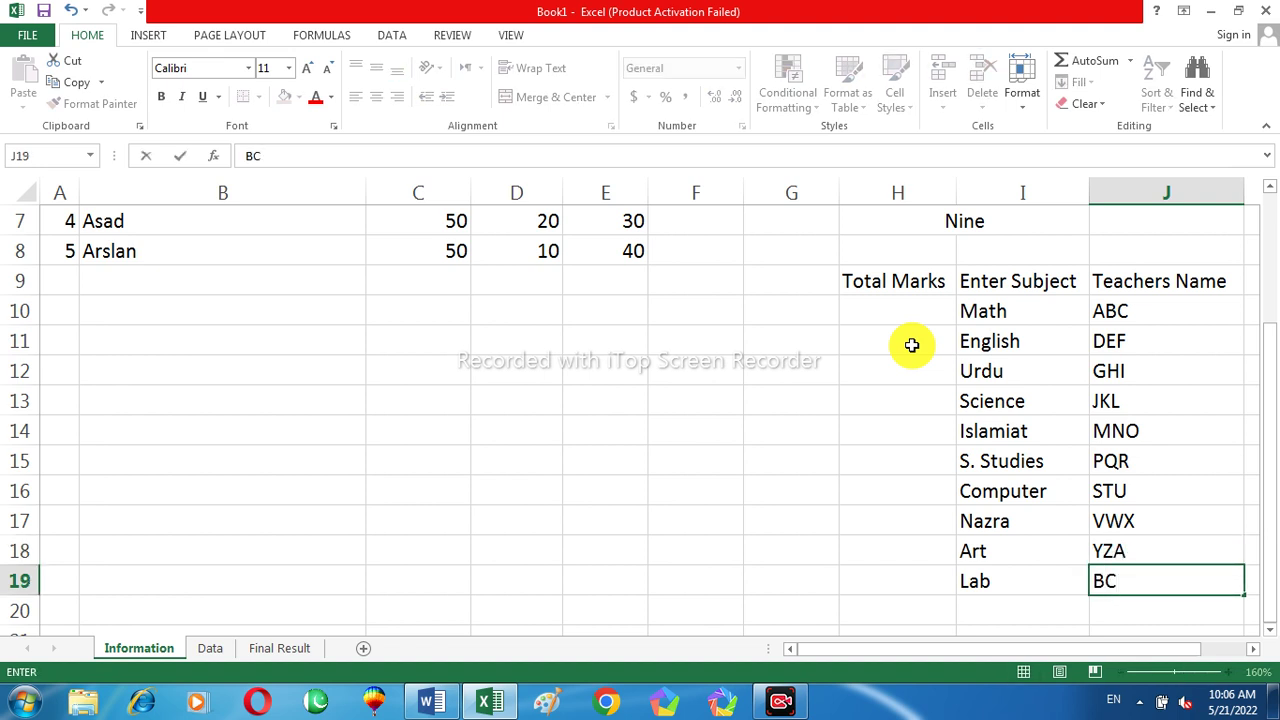
type("D")
key("Left")
key("Left")
key("Left")
key("Left")
key("Up")
key("Right")
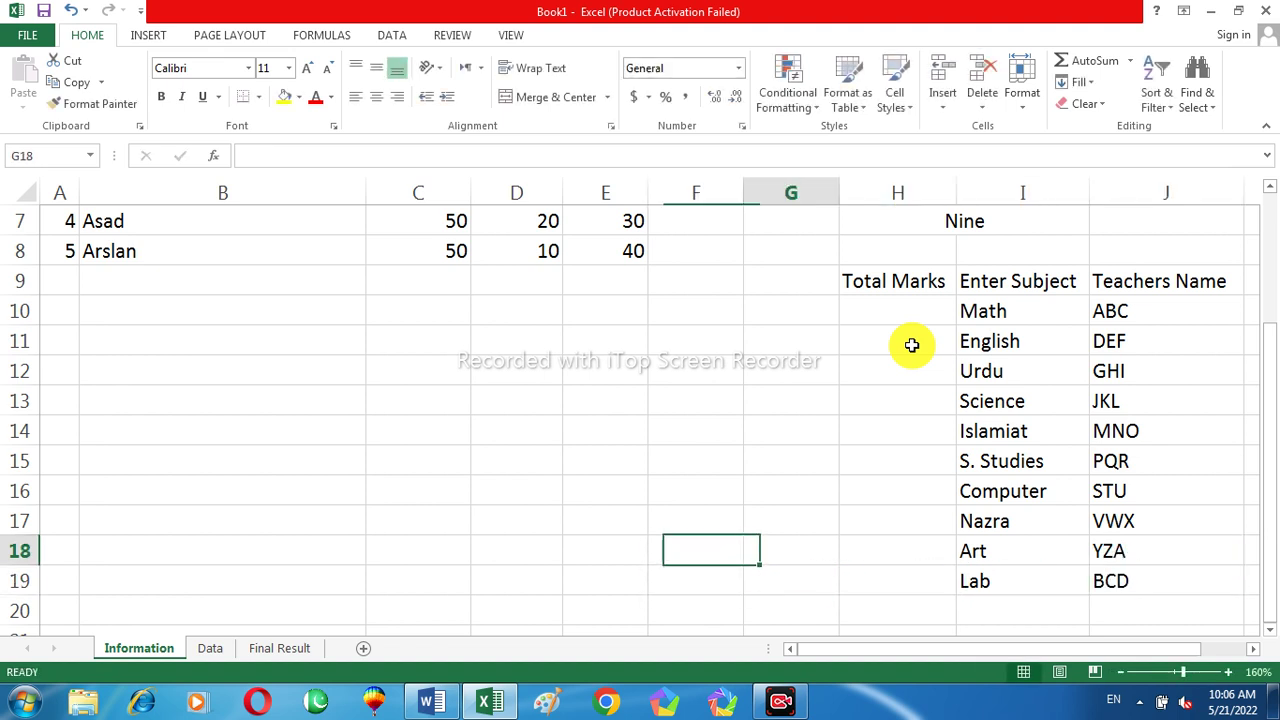
key("Right")
key("Right")
key("Up")
key("Up")
key("Up")
key("Up")
key("Up")
key("Up")
key("Up")
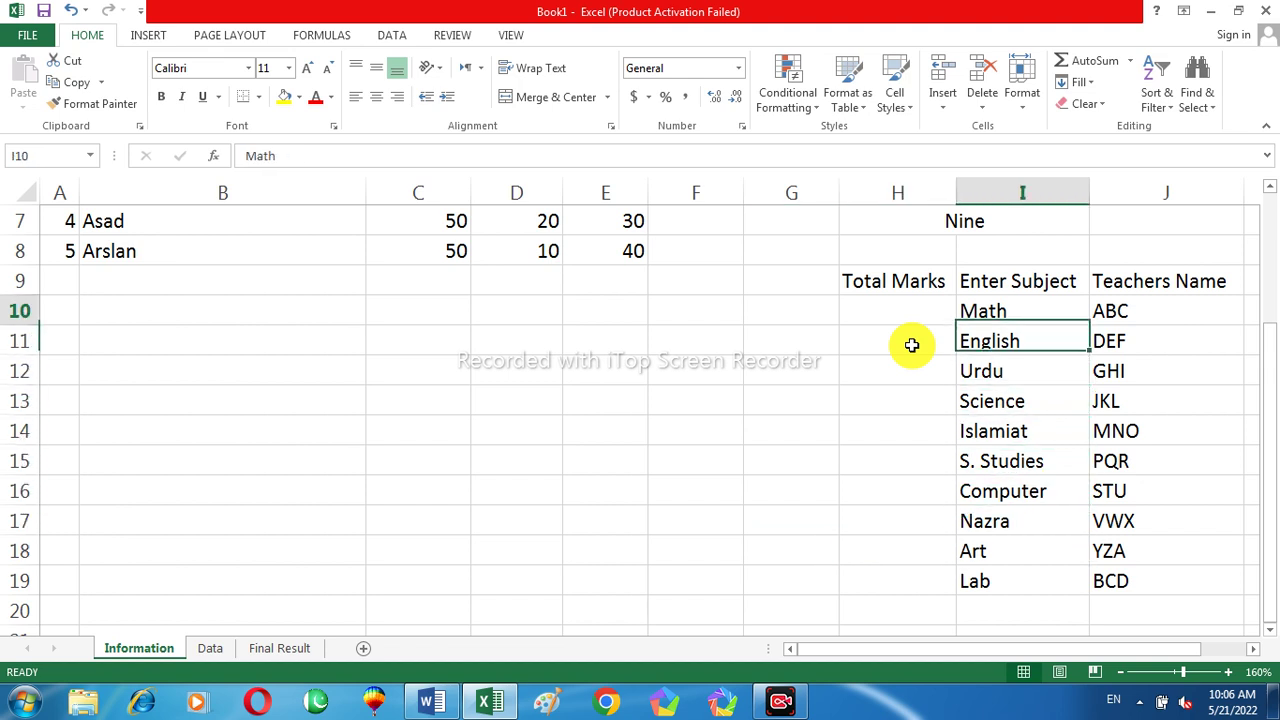
key("Up")
Step: Give Math through Computer 50 total marks each in H10:H16
key("Left")
type("5")
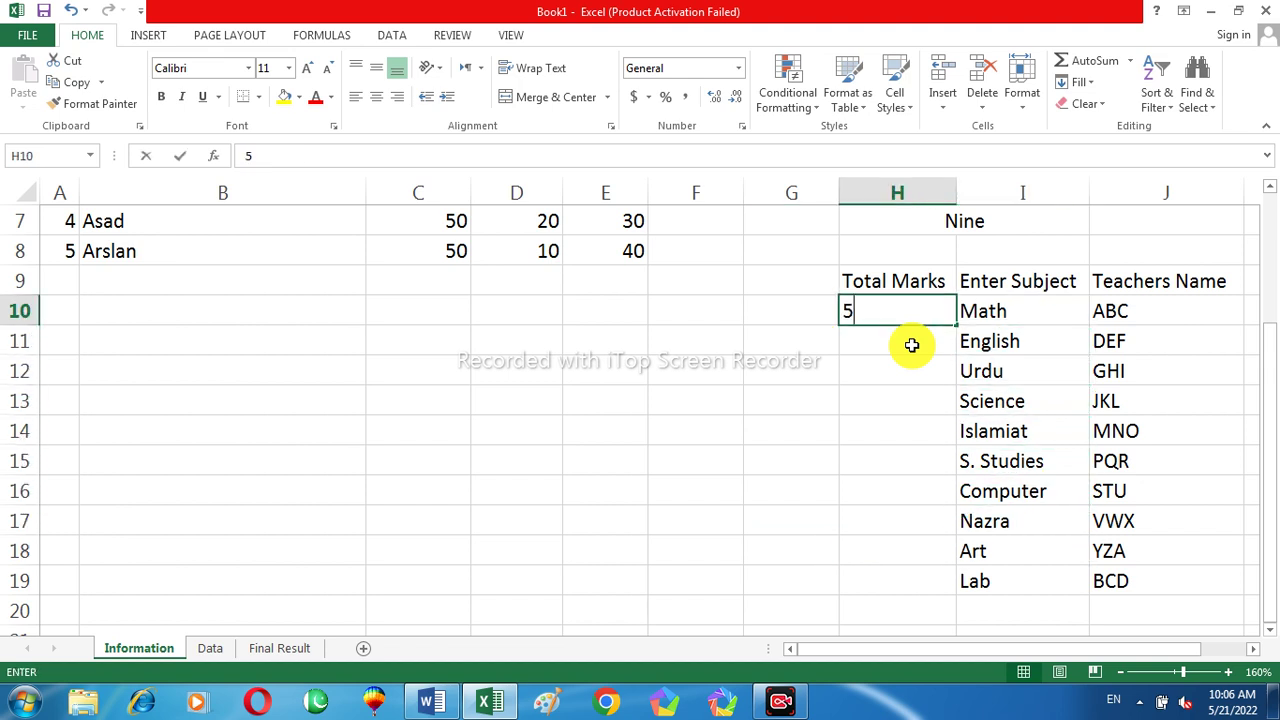
type("0")
key("Return")
type("50 5")
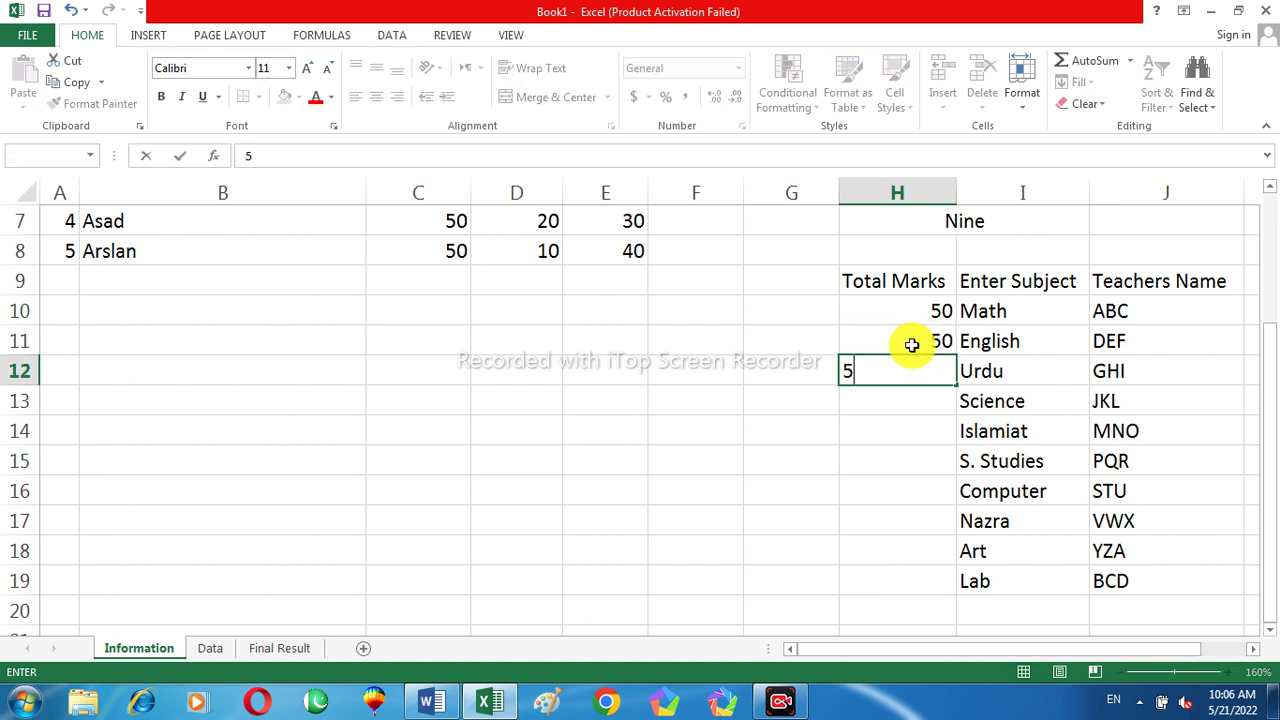
type("0 50 50 50")
key("Return")
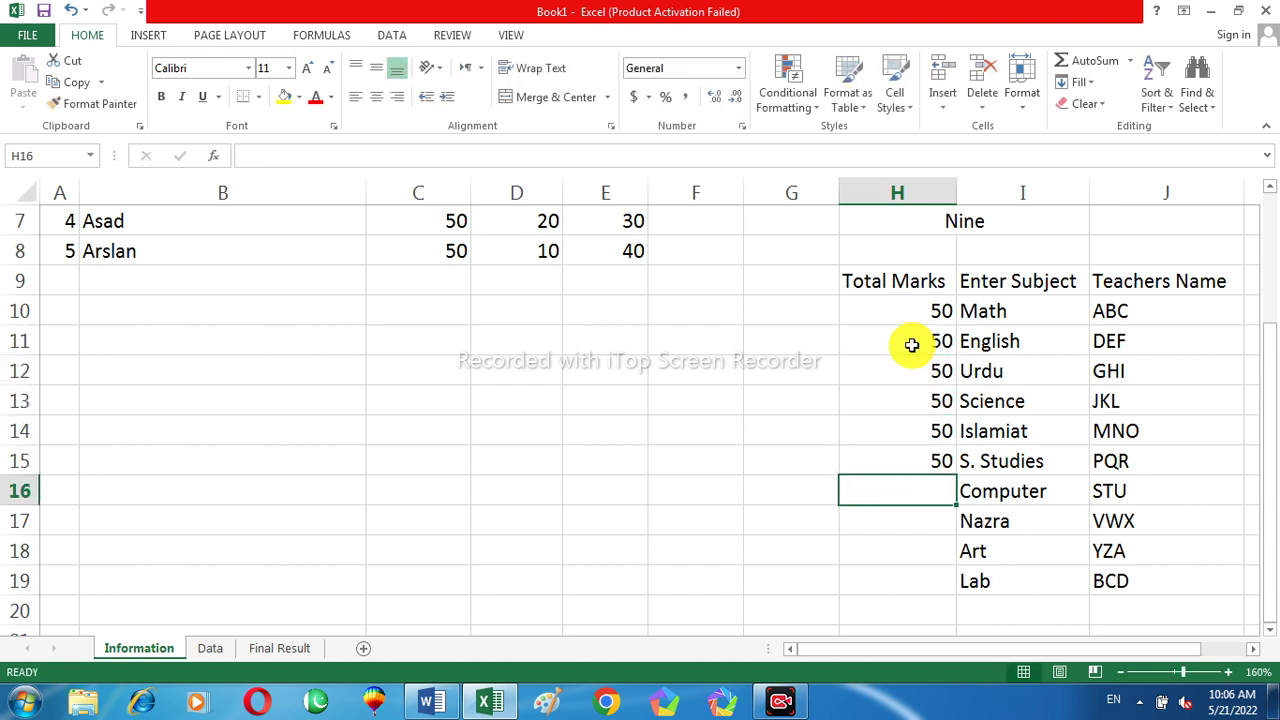
type("50")
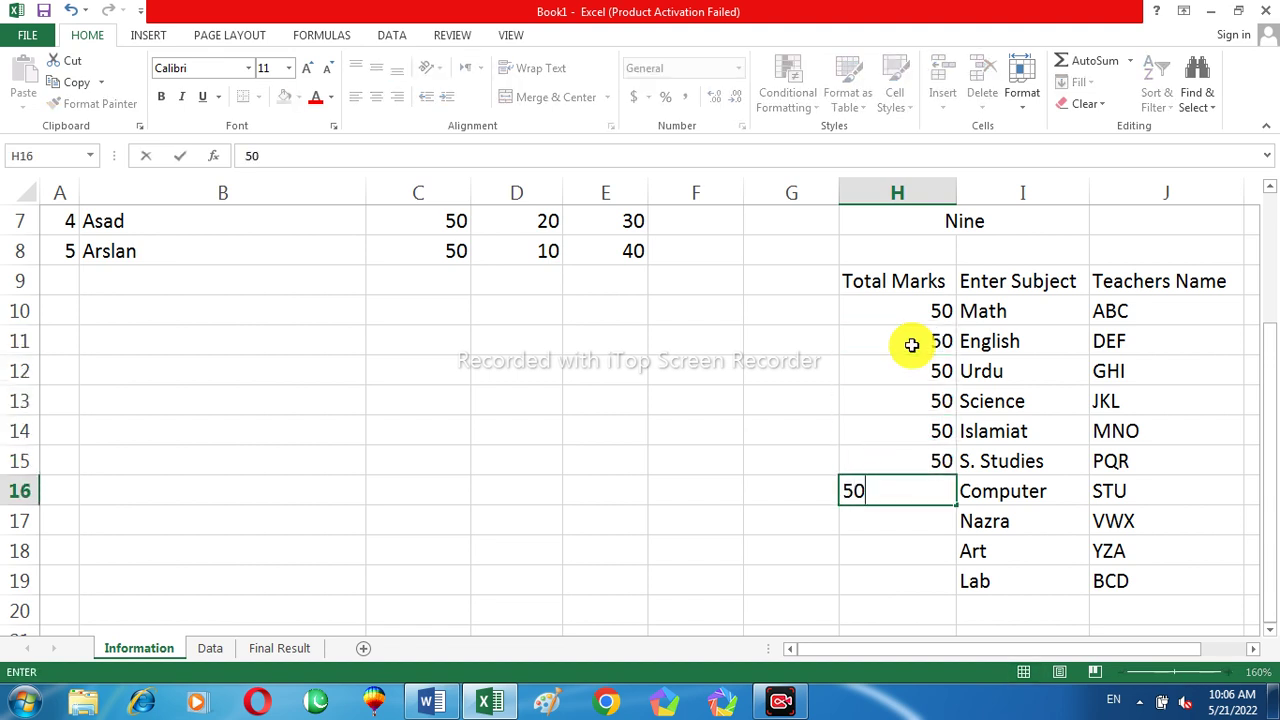
key("Return")
Step: Set 40 total marks for Nazra, Art and Lab in H17:H19
type("40")
key("Return")
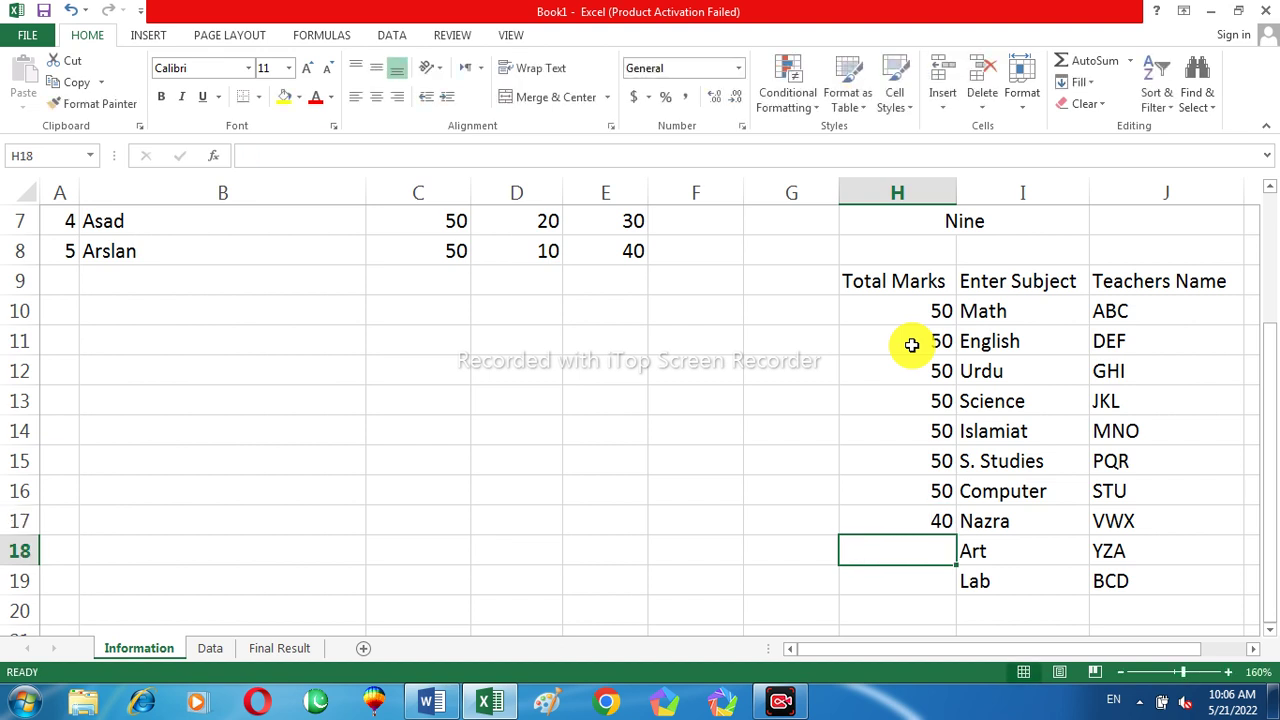
type("40")
key("Return")
type("40")
key("Up")
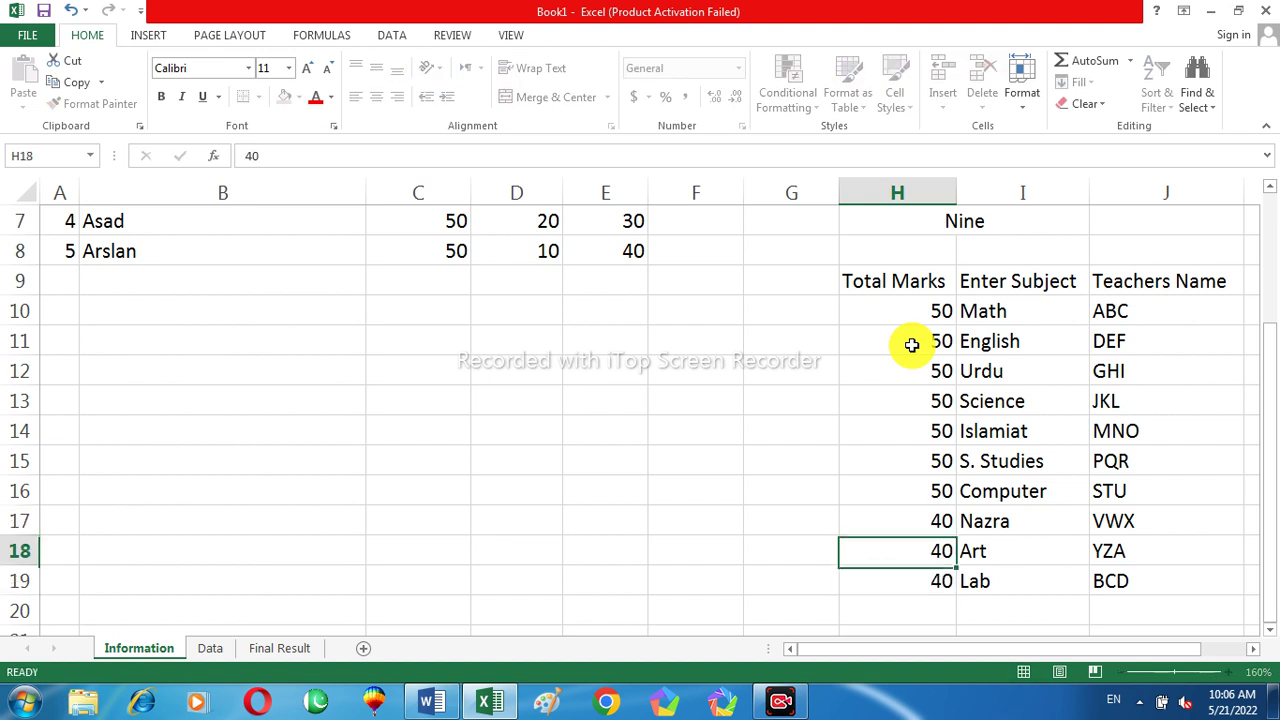
left_click(802, 314)
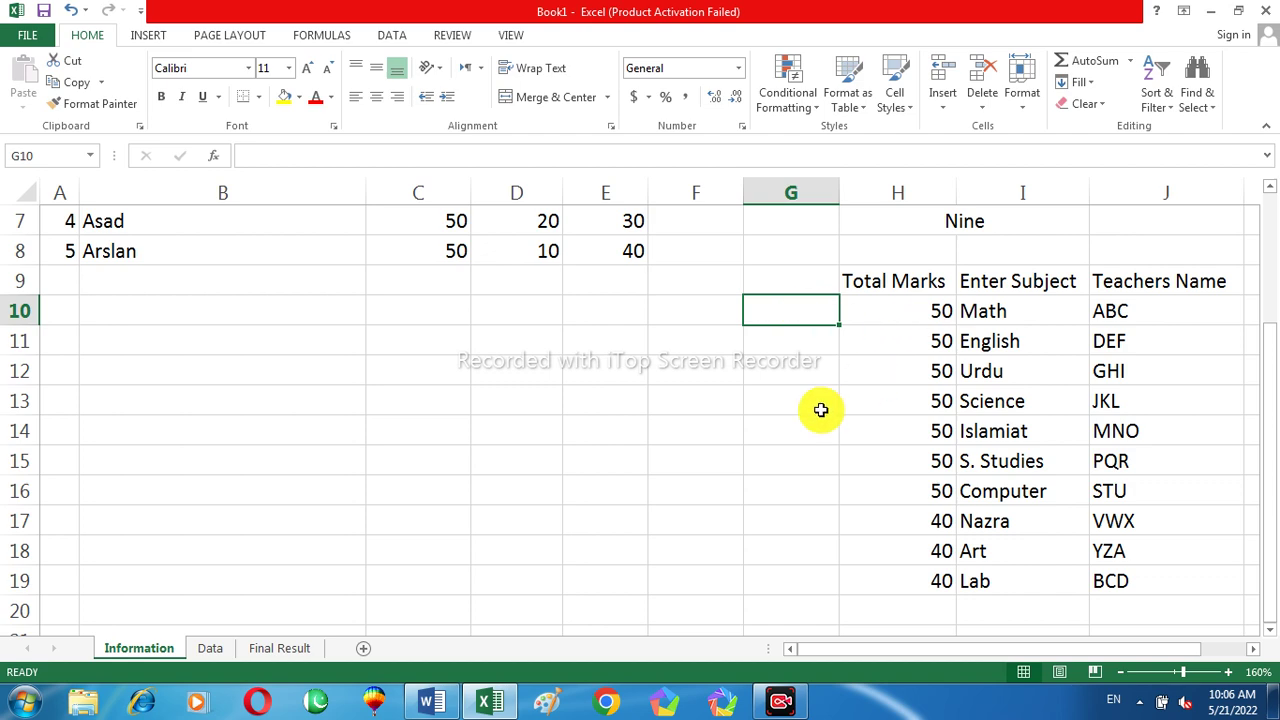
Step: Merge and centre B11:E11 and enter the note 'Information is Complete' there
scroll(818, 399, "up", 1)
scroll(818, 399, "up", 1)
scroll(818, 399, "down", 1)
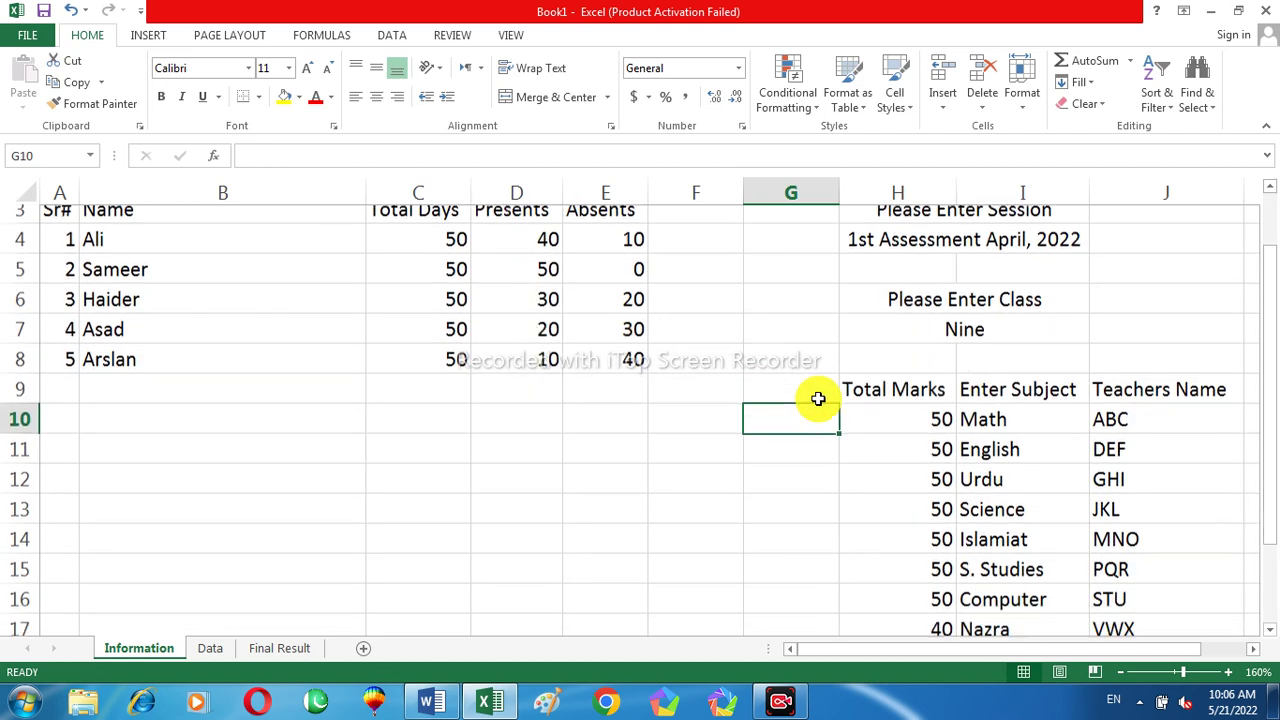
scroll(818, 399, "down", 1)
scroll(818, 399, "up", 2)
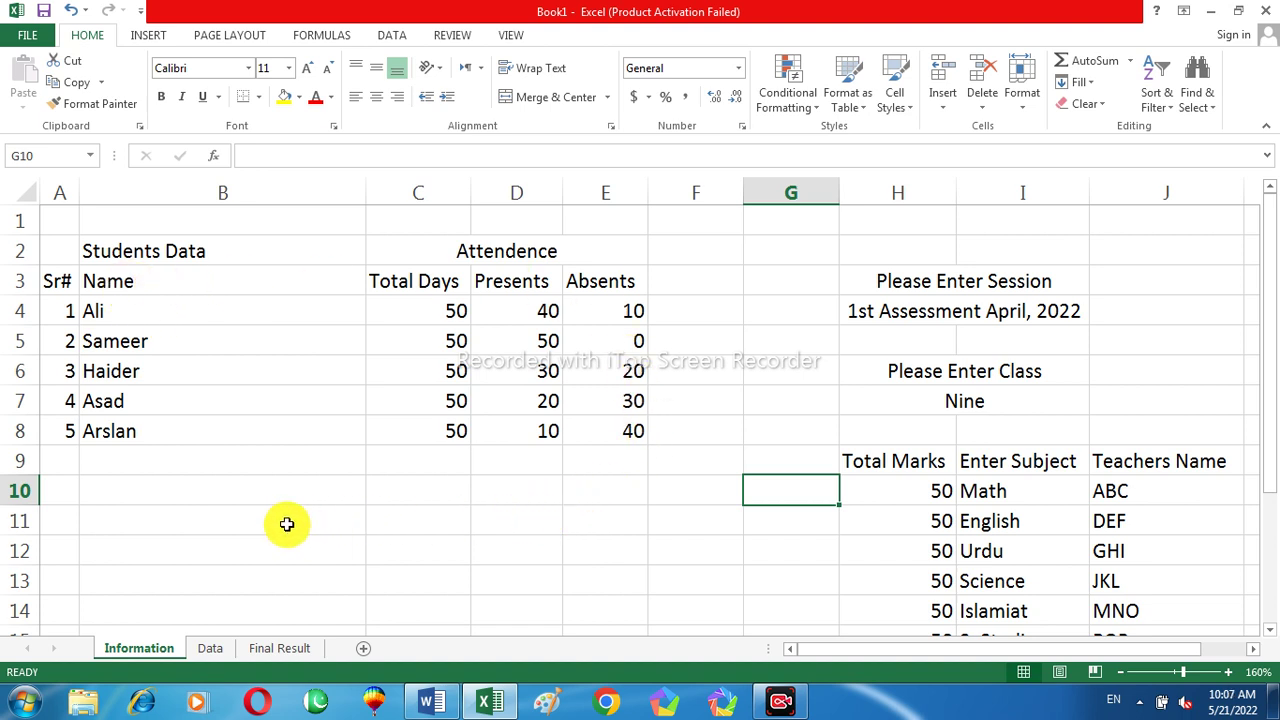
left_click_drag(258, 518, 576, 519)
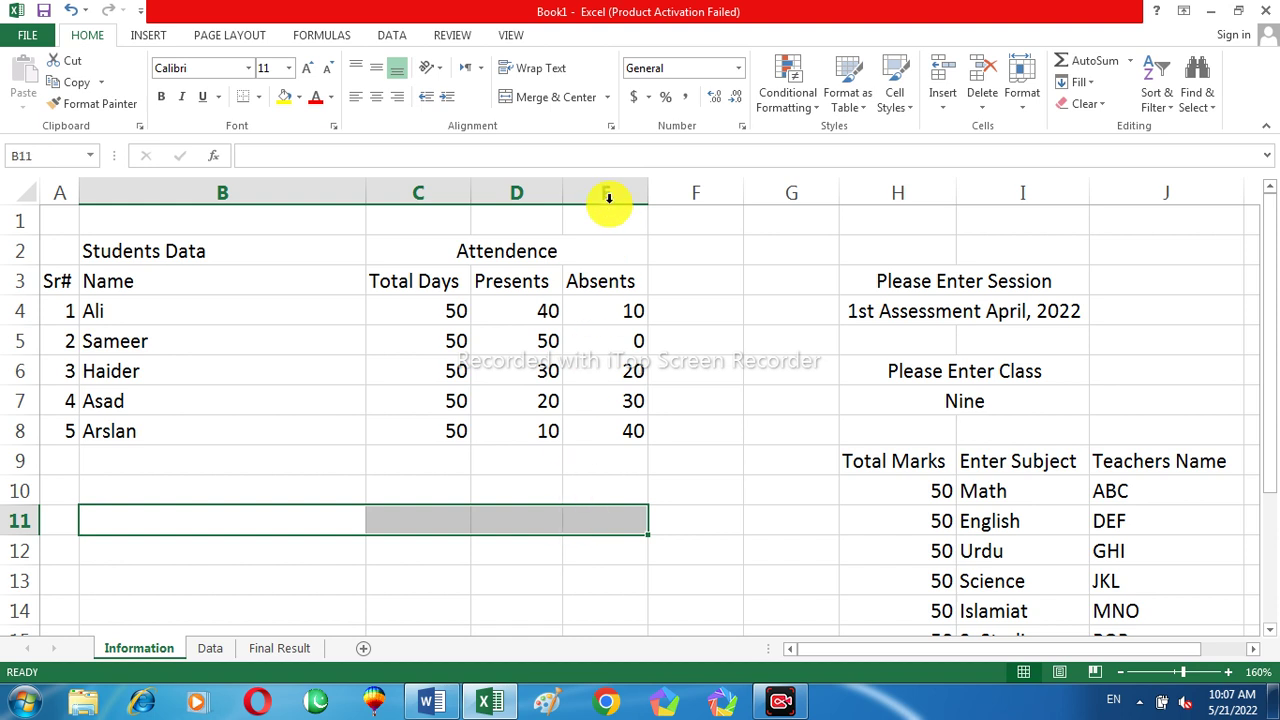
left_click(543, 97)
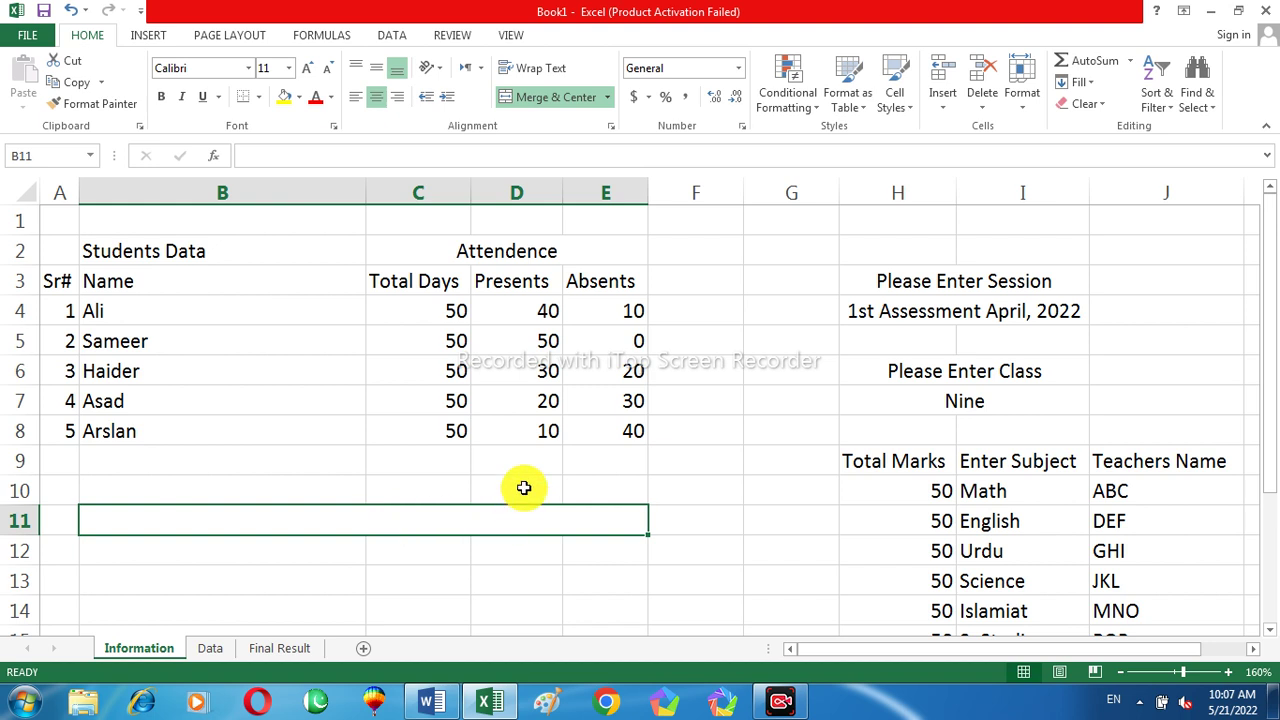
type("iNFORMATIO")
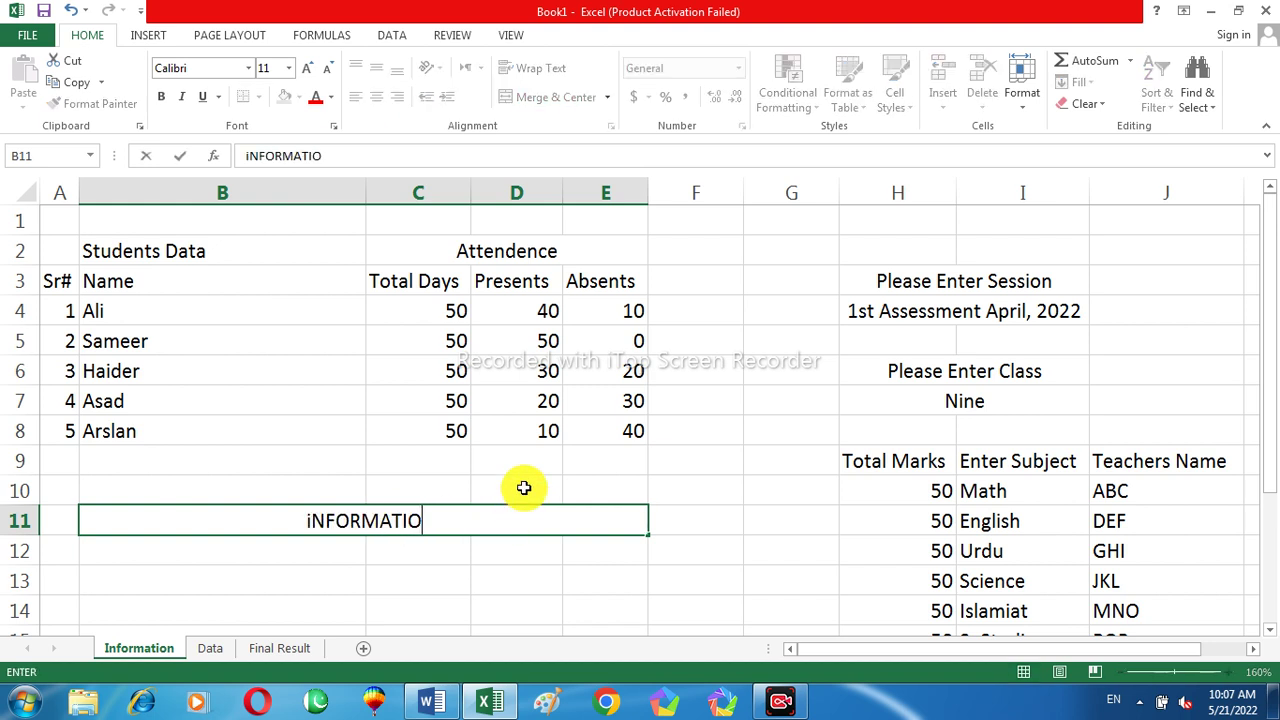
type("N ")
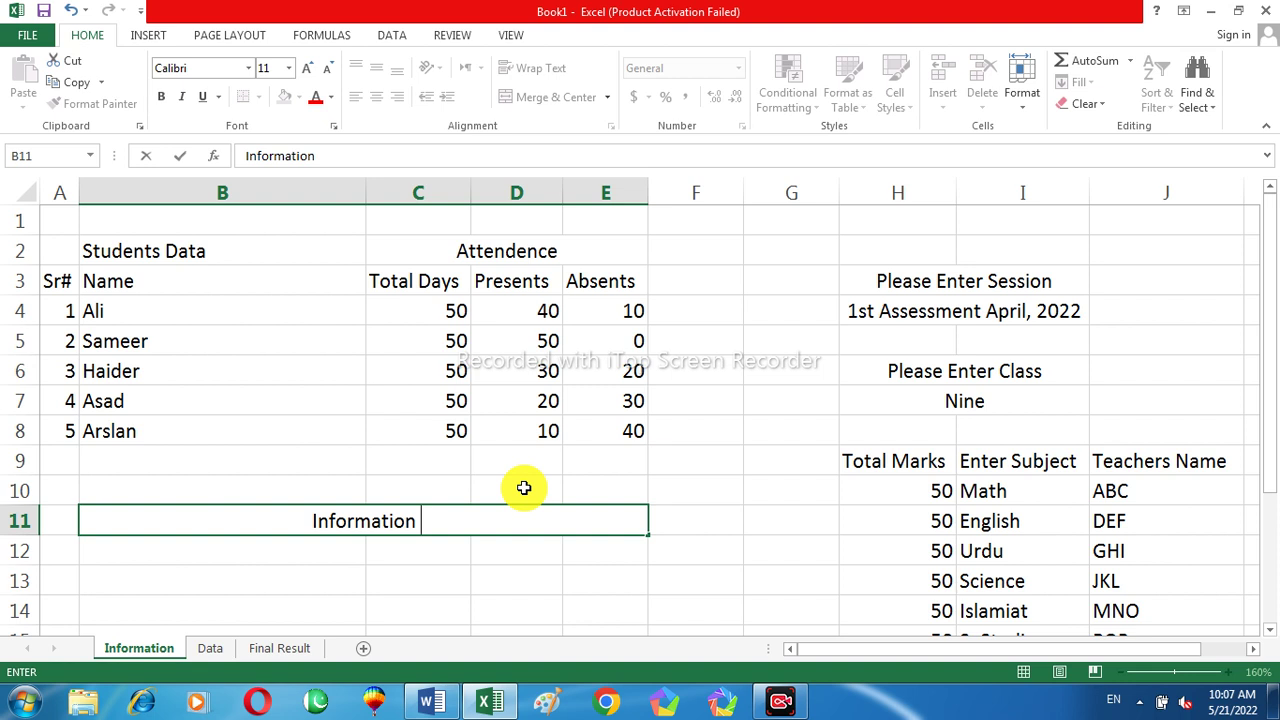
type("isCompl")
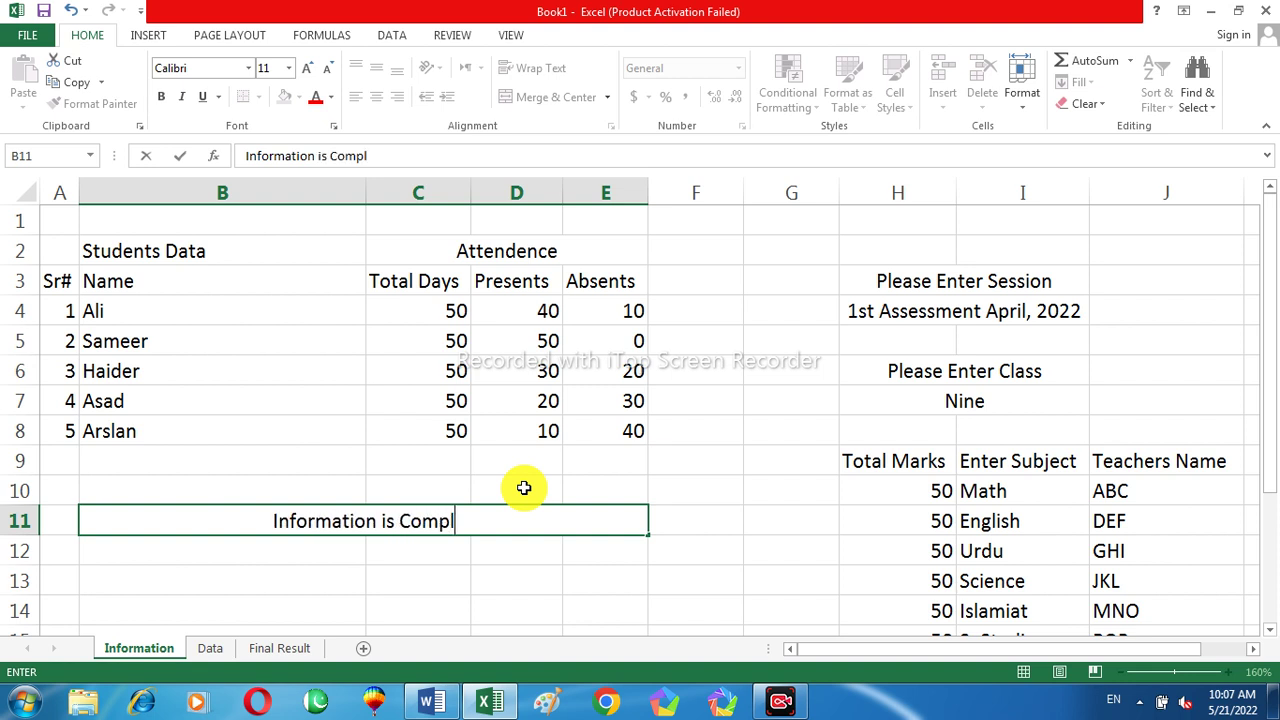
type("ete")
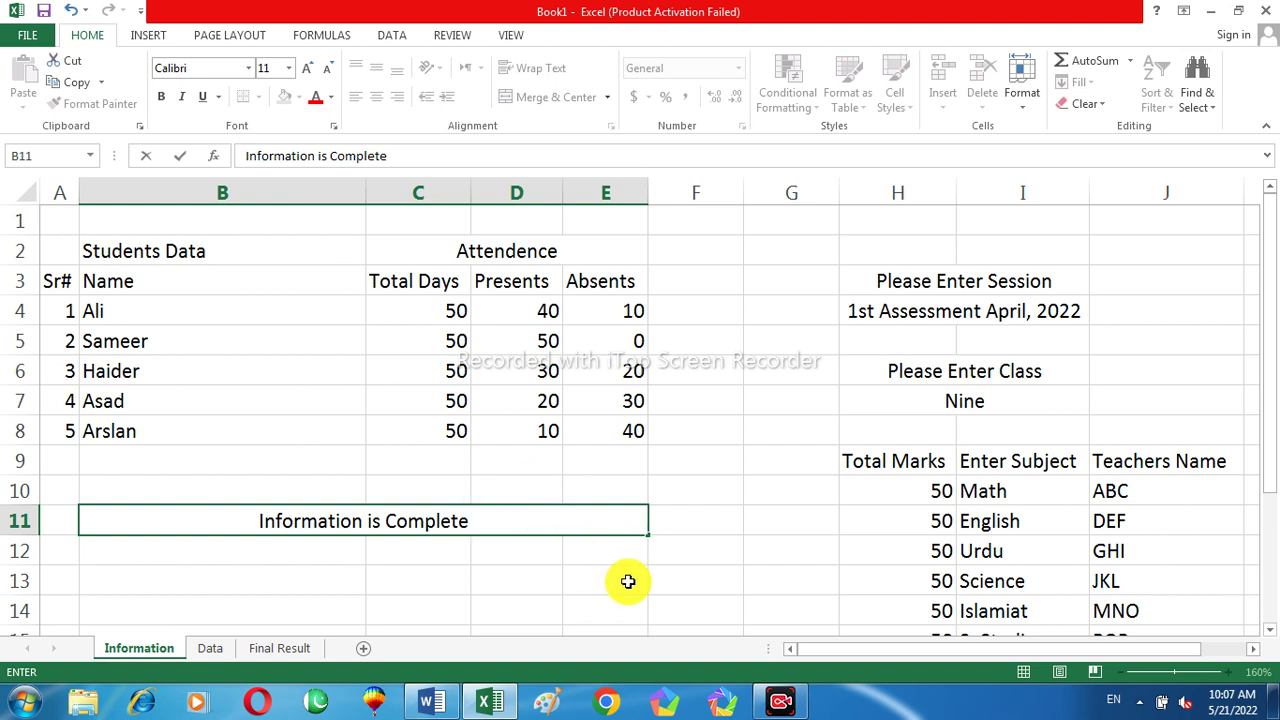
left_click(628, 581)
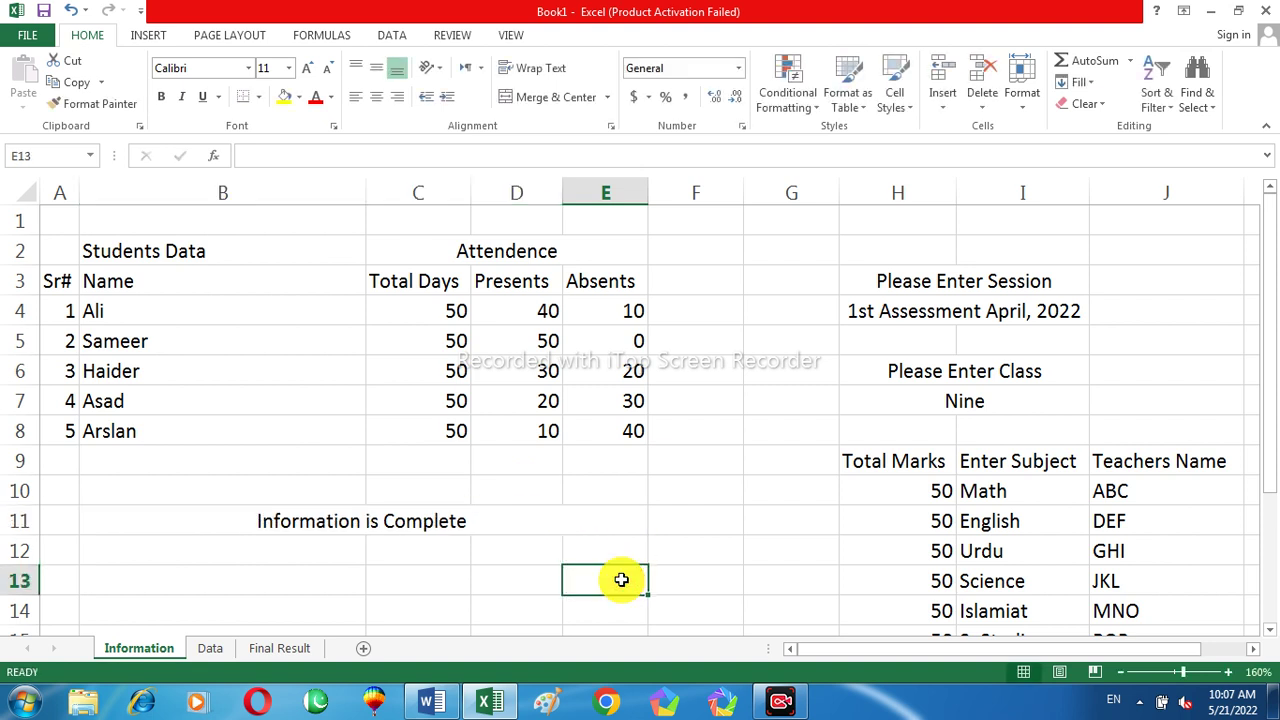
Step: Switch to the Data sheet and zoom in to 160%
left_click(213, 652)
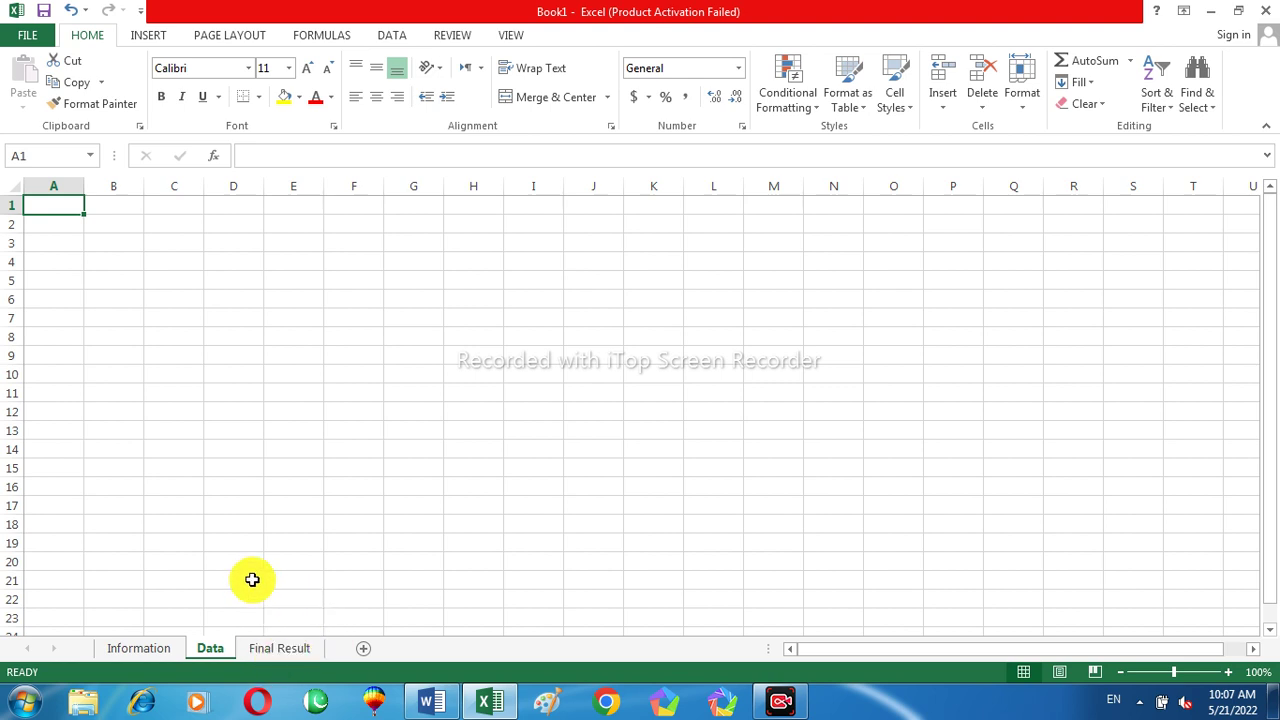
type("Sc")
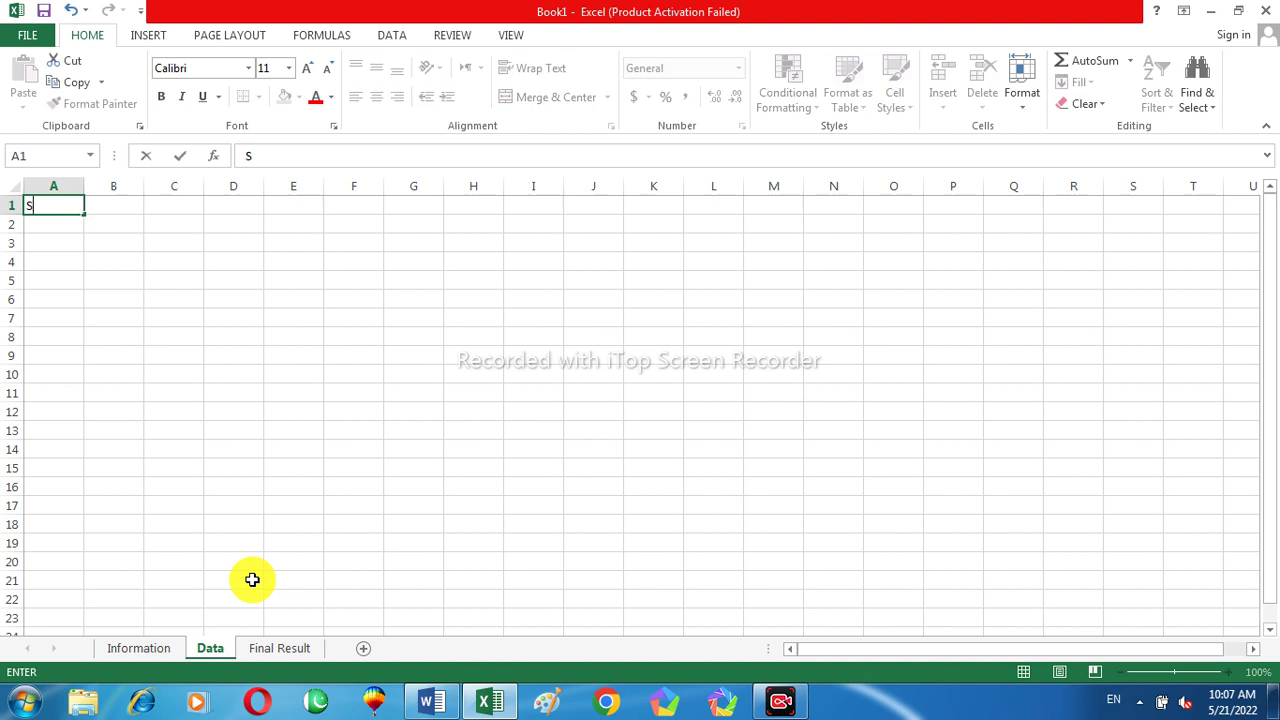
type("hoo")
key("BackSpace")
key("BackSpace")
key("BackSpace")
left_click(1234, 677)
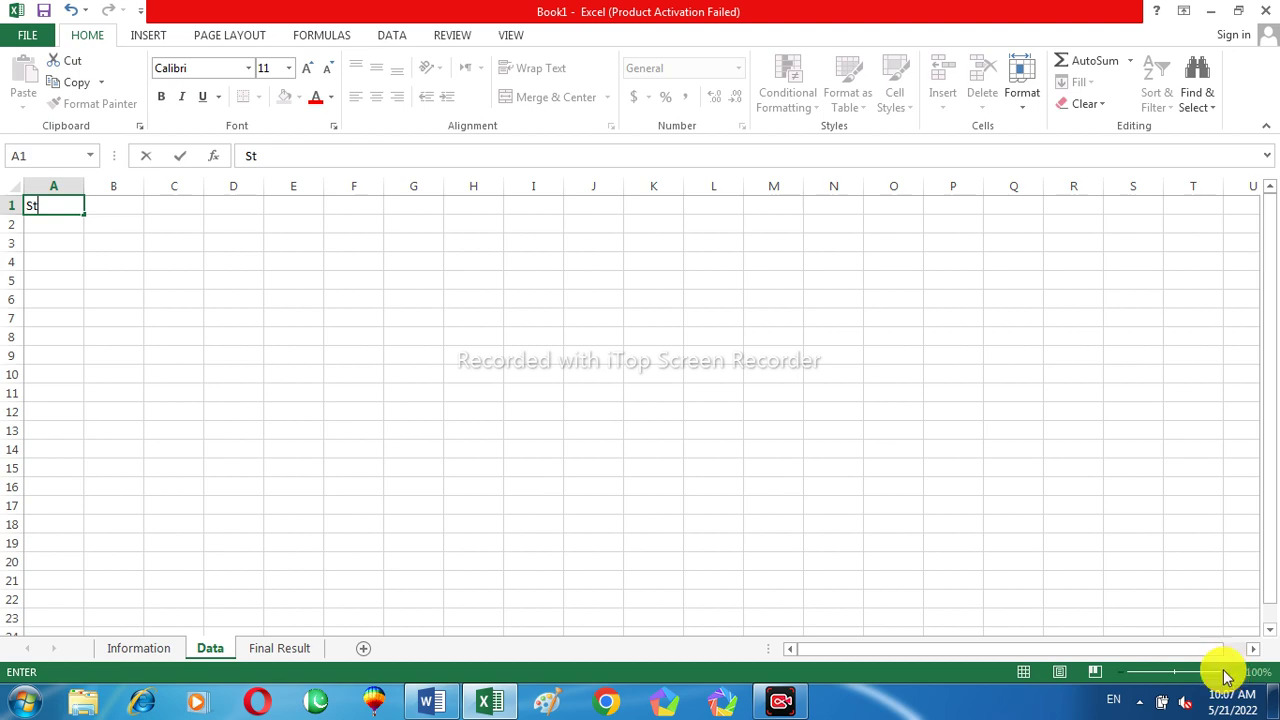
left_click(858, 508)
scroll(557, 407, "up", 4, "ctrl")
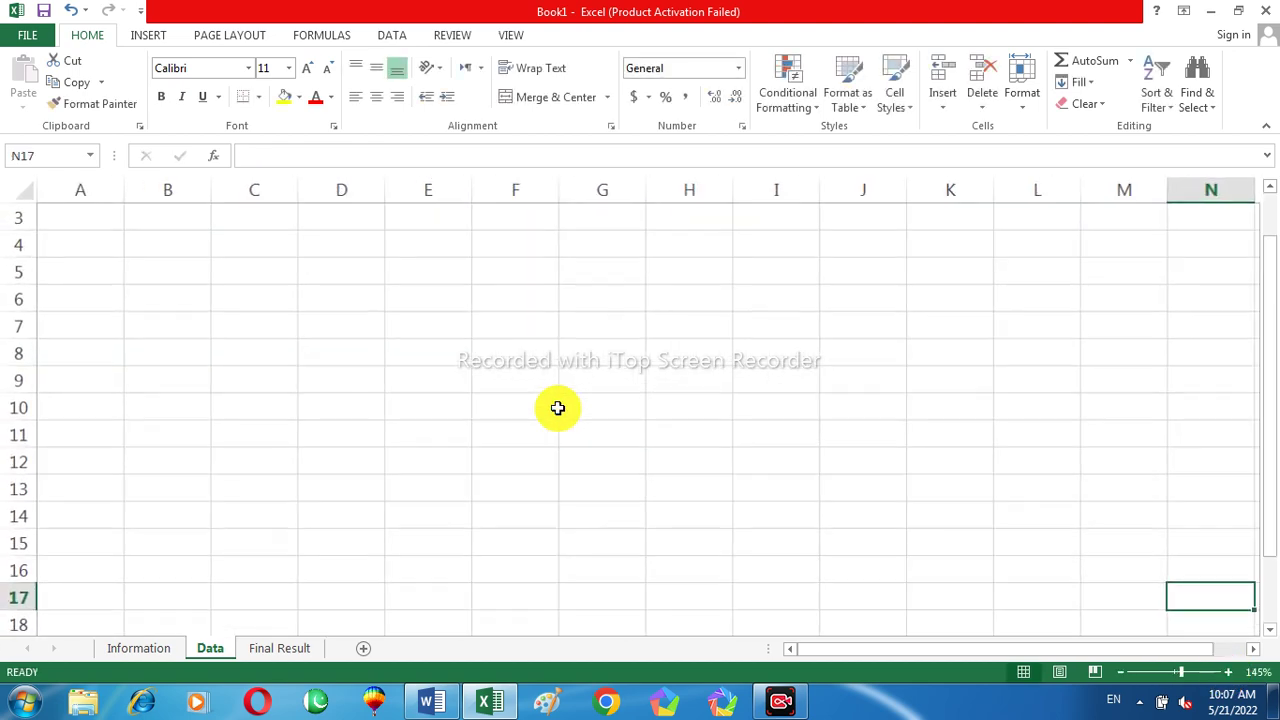
scroll(520, 384, "up", 1)
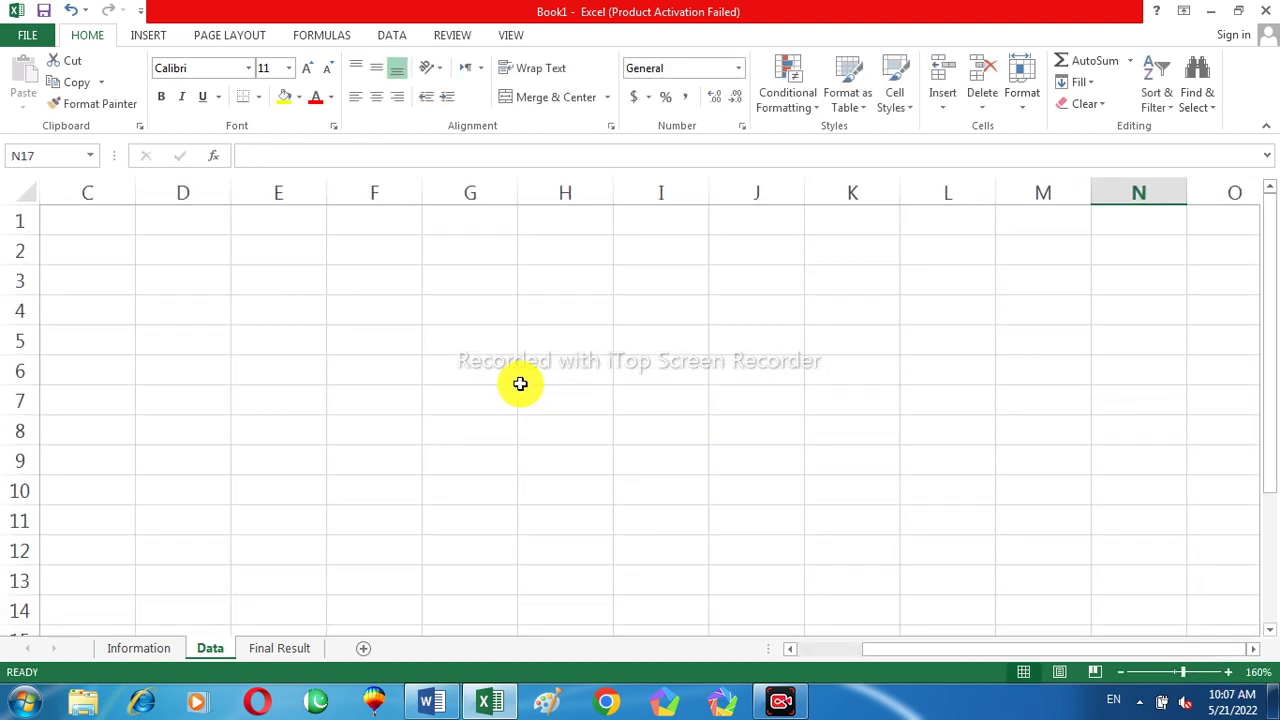
Step: Enter 'St. Mary's High School Sheikhupura' in cell C1
left_click(88, 222)
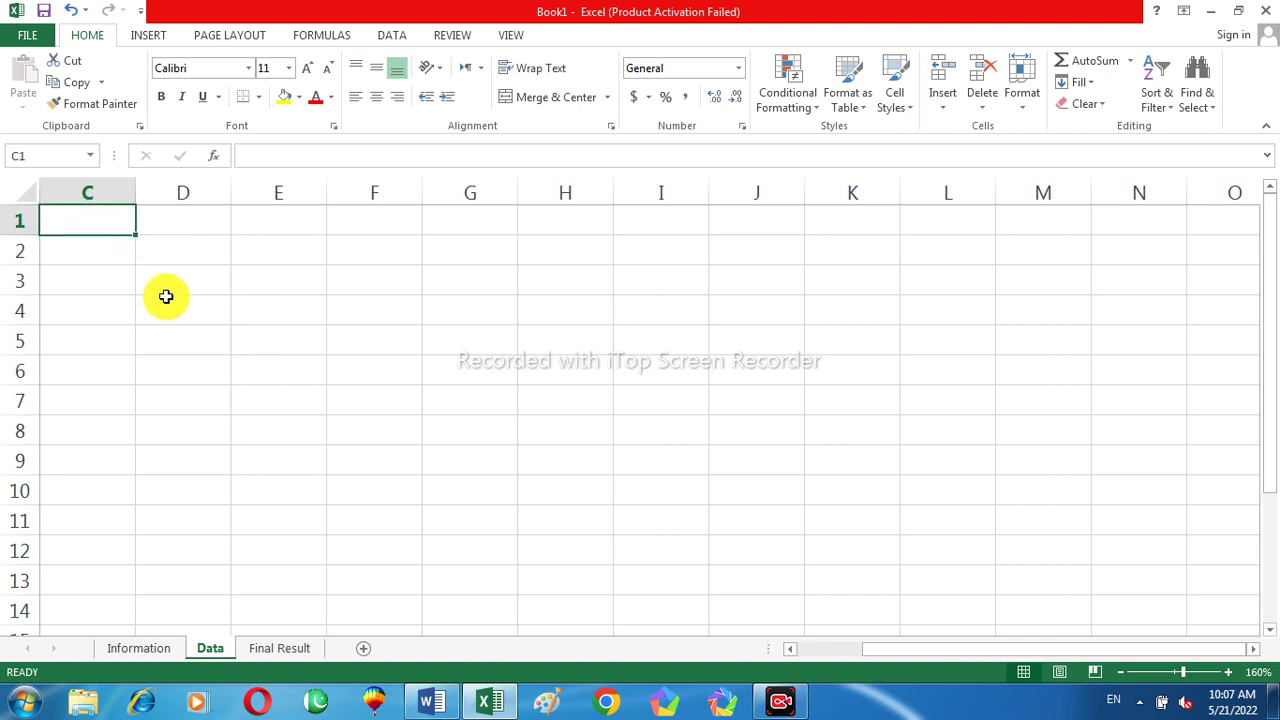
type("St. ")
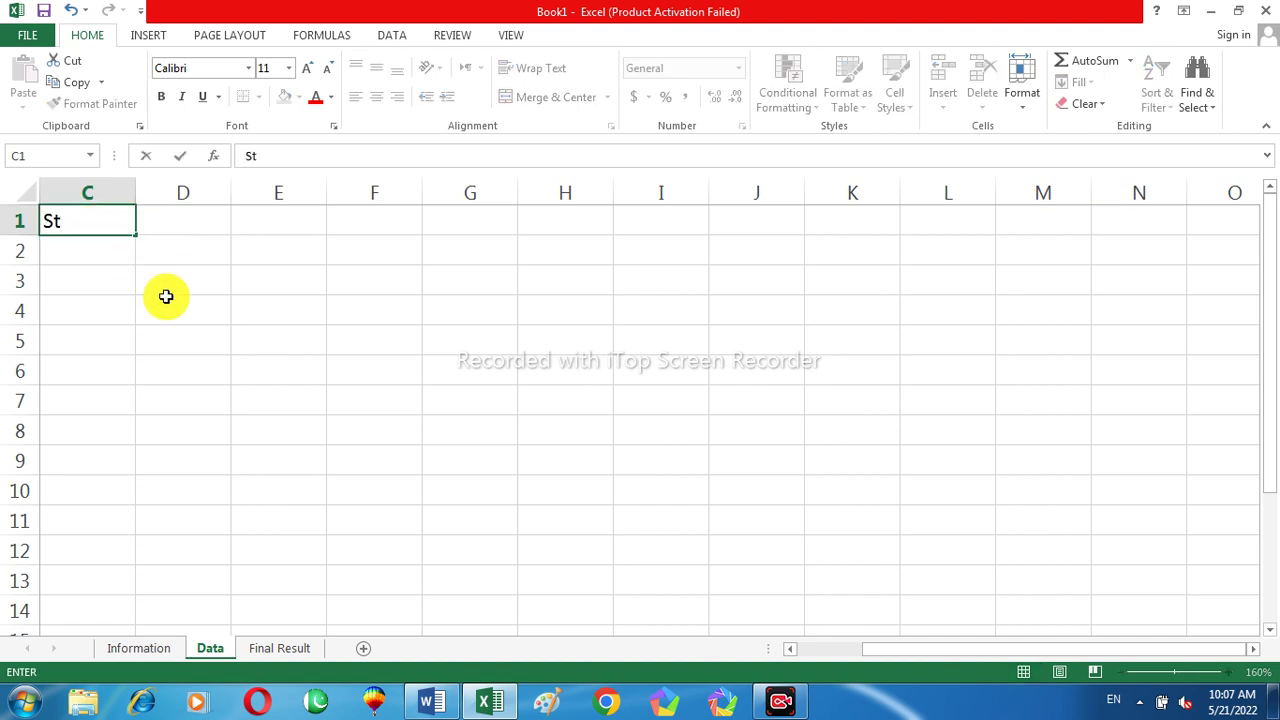
type("mary")
key("BackSpace")
key("BackSpace")
key("BackSpace")
key("BackSpace")
key("BackSpace")
key("BackSpace")
type("Ma")
type("ry")
type("'s High")
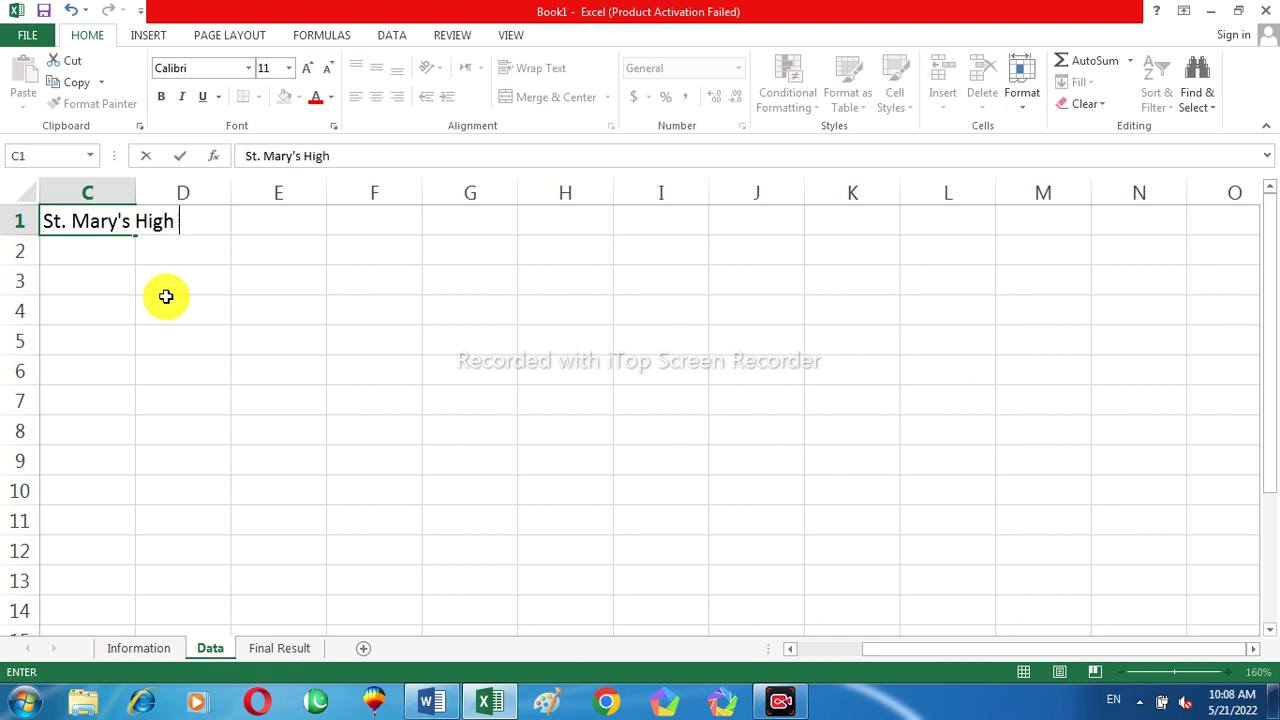
type(" School Sh")
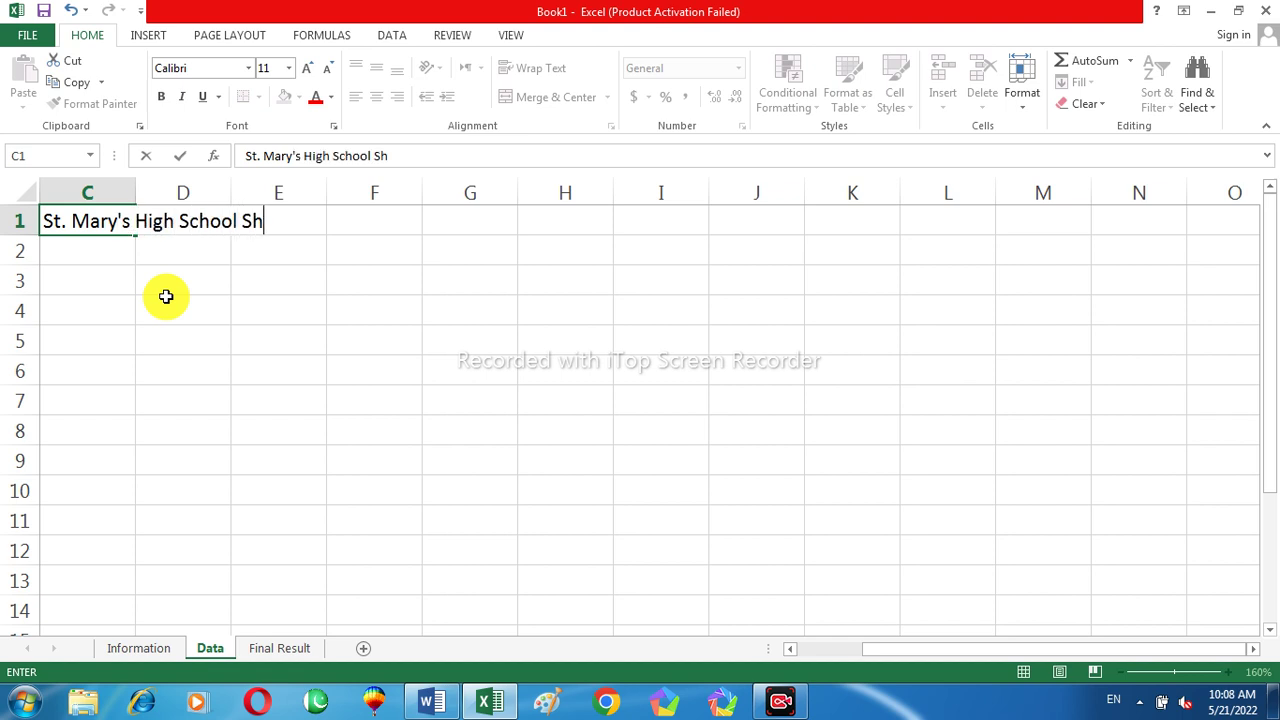
type("eikhupura")
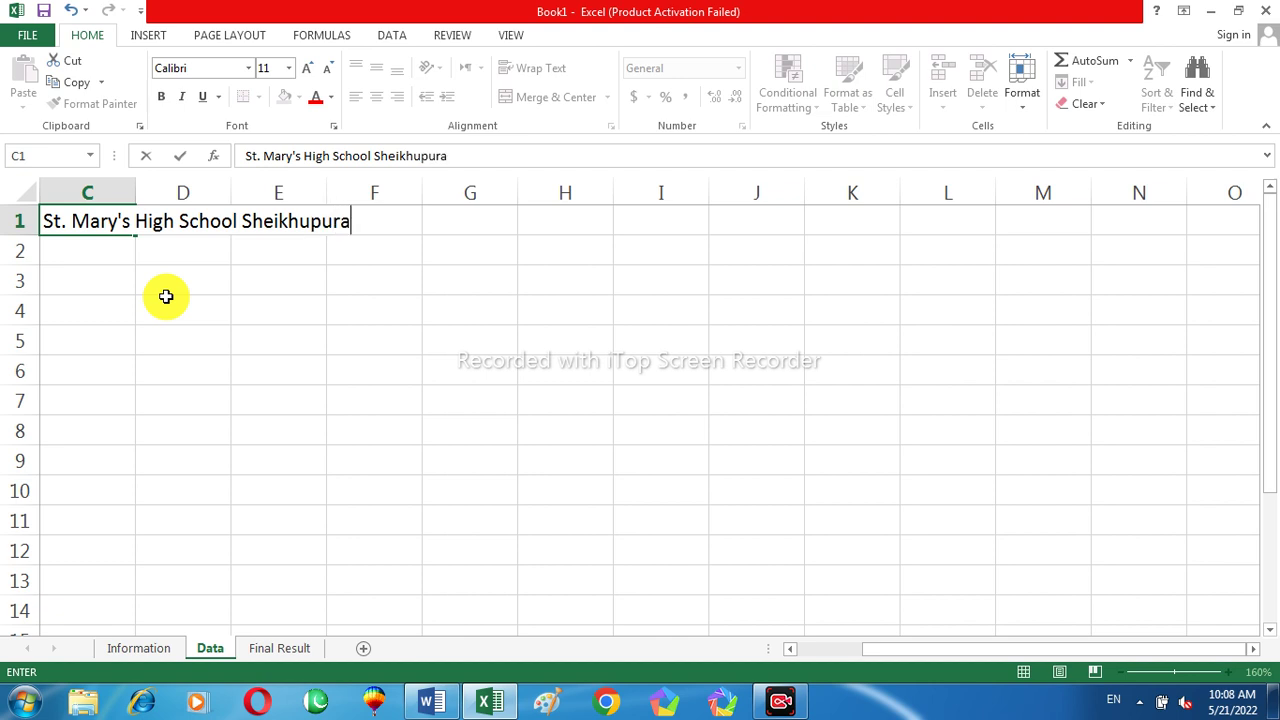
key("Return")
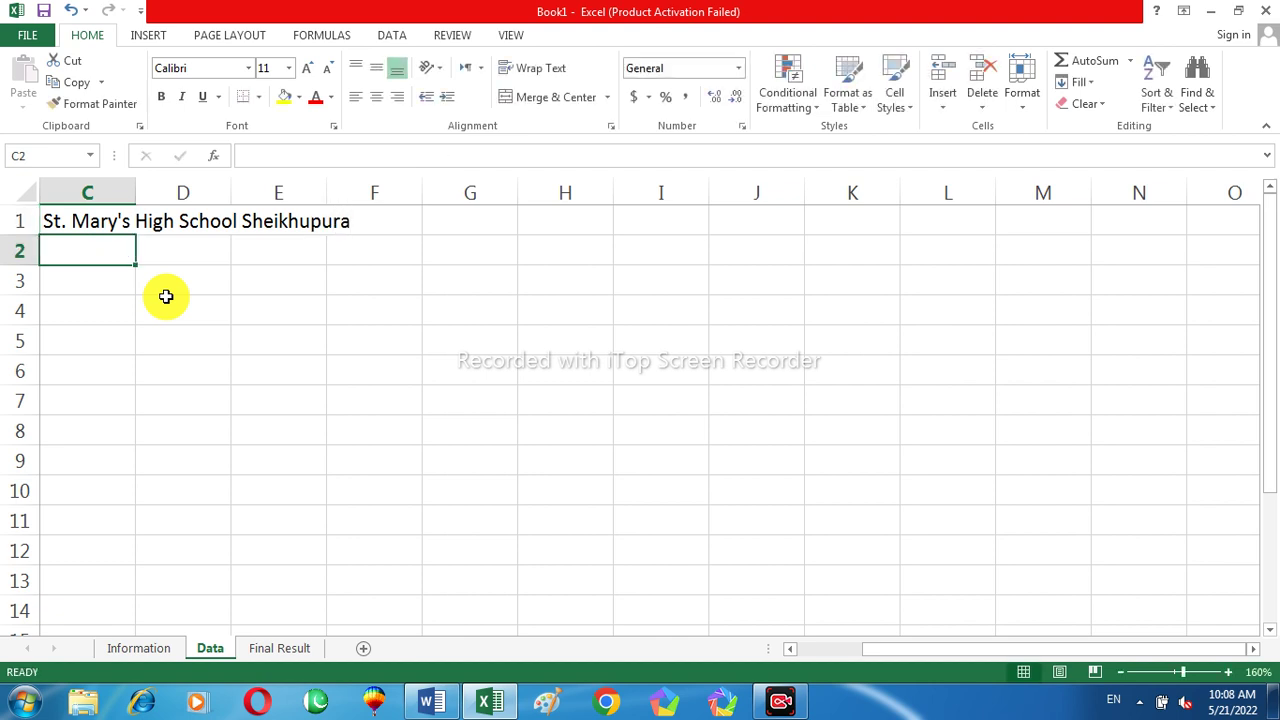
Step: Start a cross-sheet formula in C2, then cancel it, leaving C2 empty
key("Up")
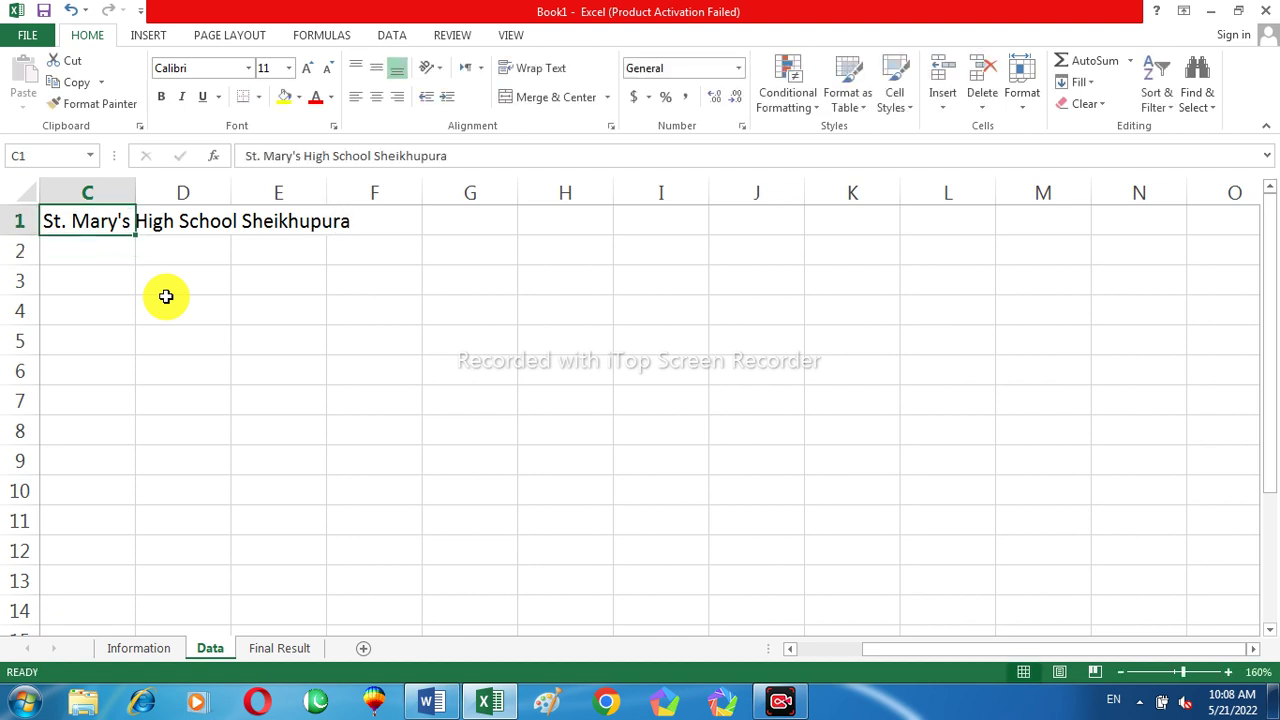
key("Down")
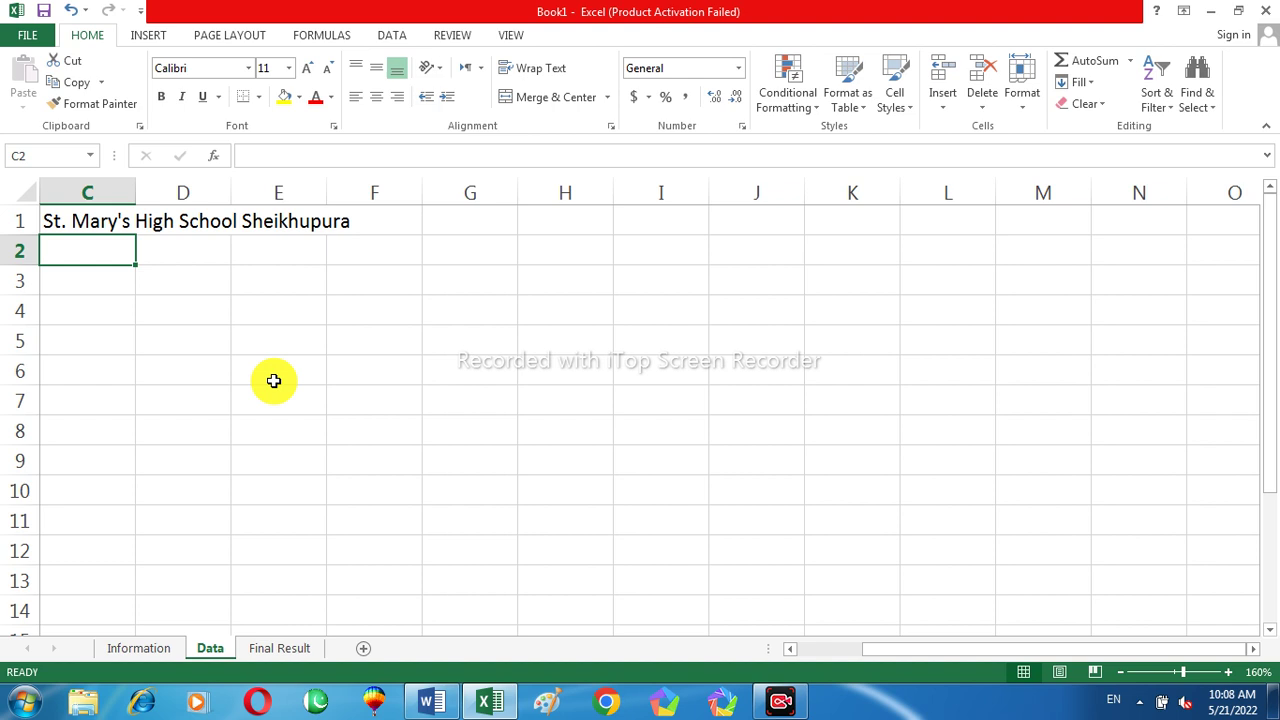
type("=")
left_click(152, 650)
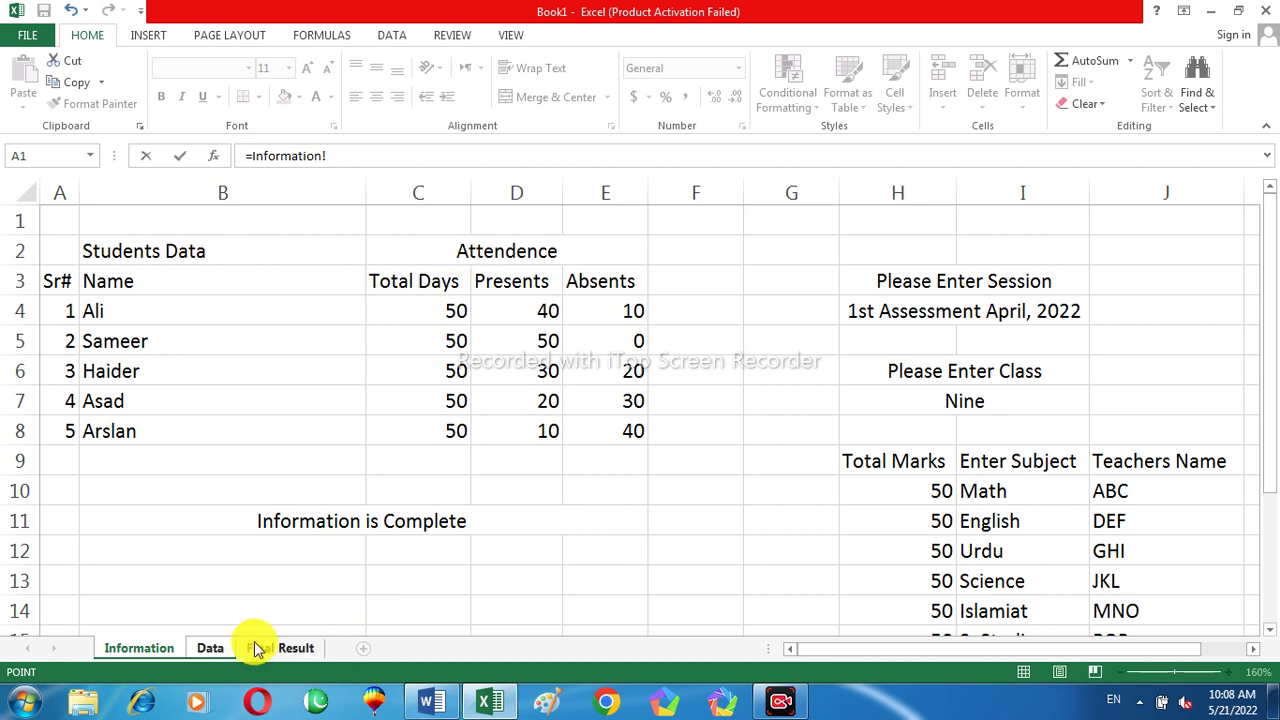
left_click(212, 650)
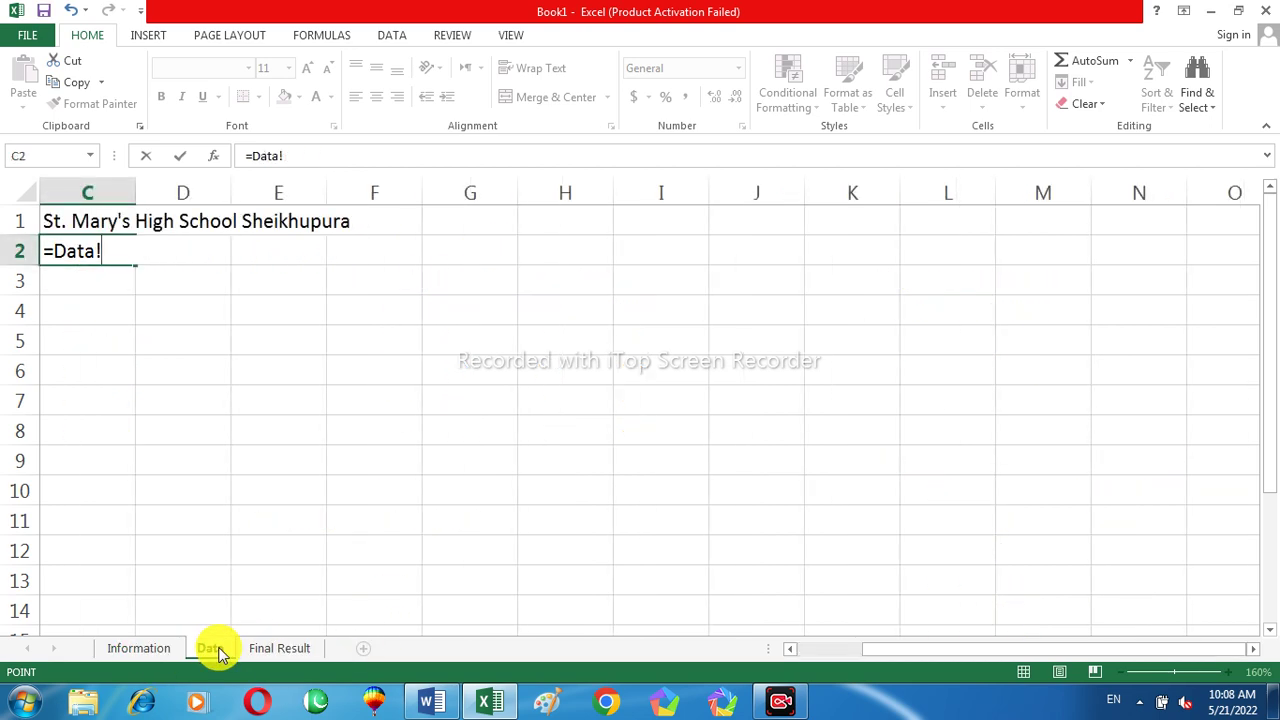
key("BackSpace")
key("BackSpace")
key("BackSpace")
key("BackSpace")
key("BackSpace")
key("BackSpace")
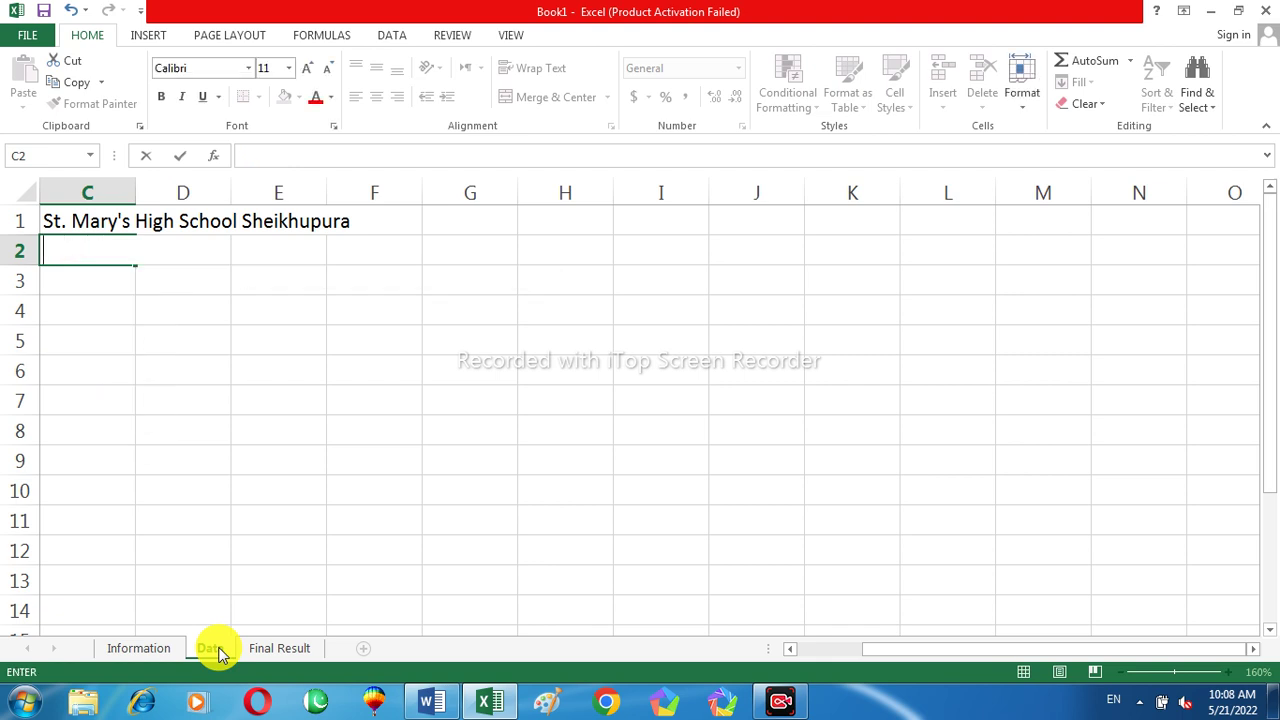
key("Escape")
Step: Merge and centre C2:D2, E2:F2 and the title row C1:F1
left_click_drag(141, 252, 152, 251)
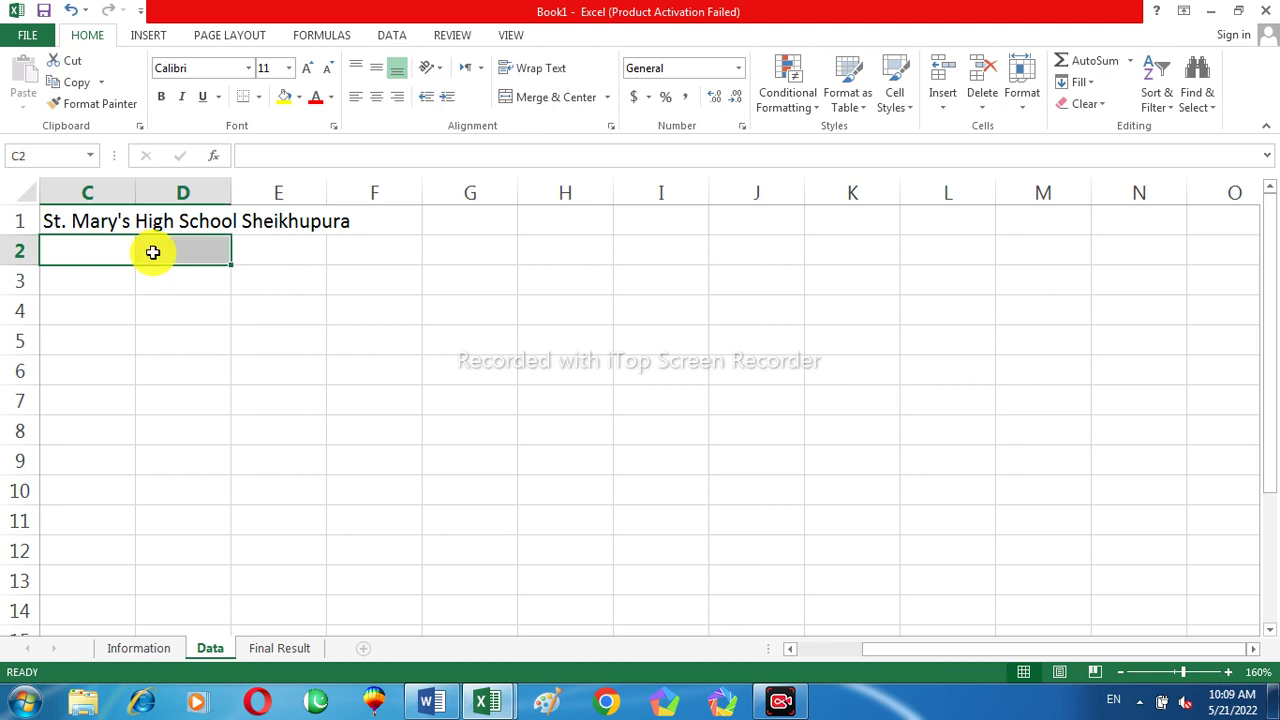
left_click(551, 97)
left_click_drag(321, 244, 372, 250)
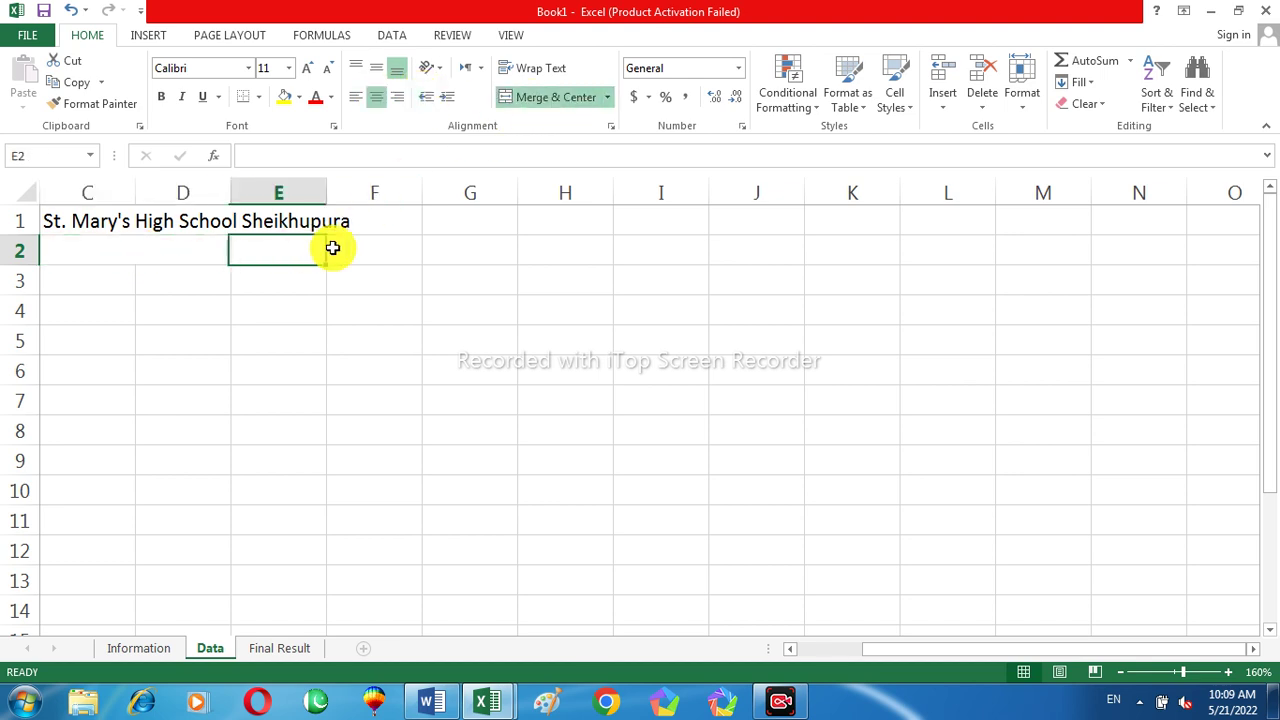
left_click(540, 97)
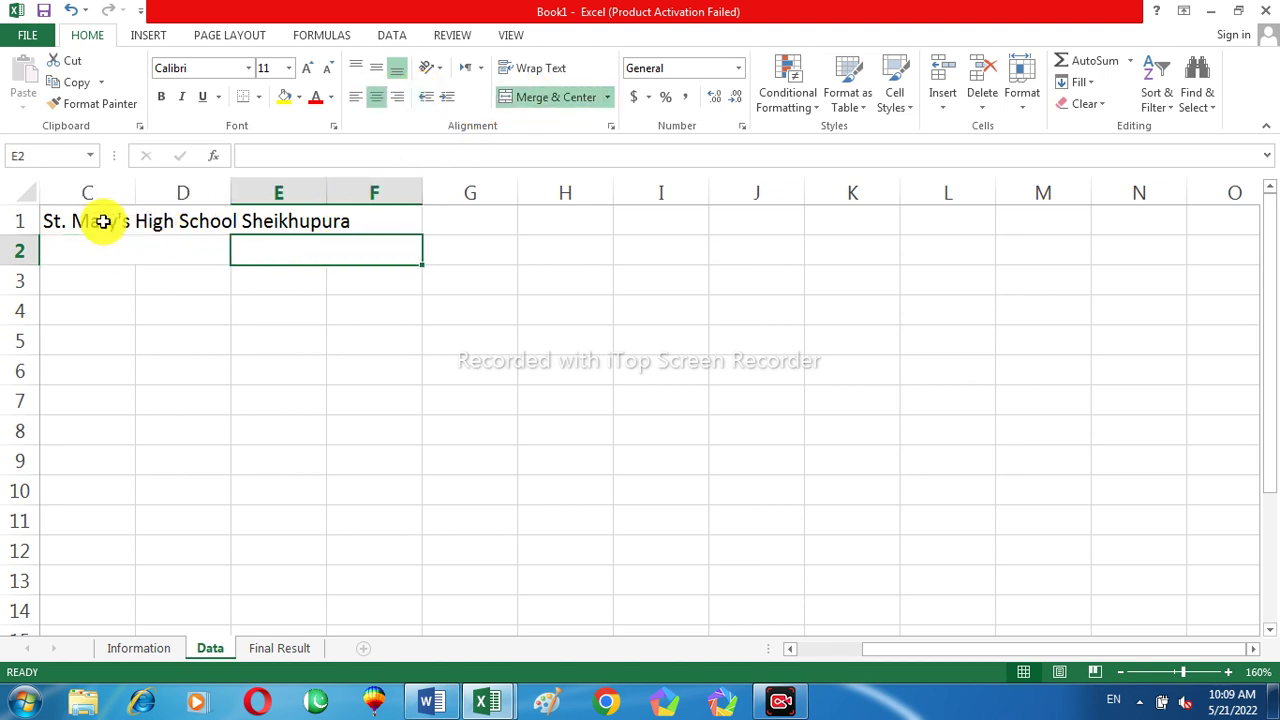
left_click_drag(97, 220, 392, 220)
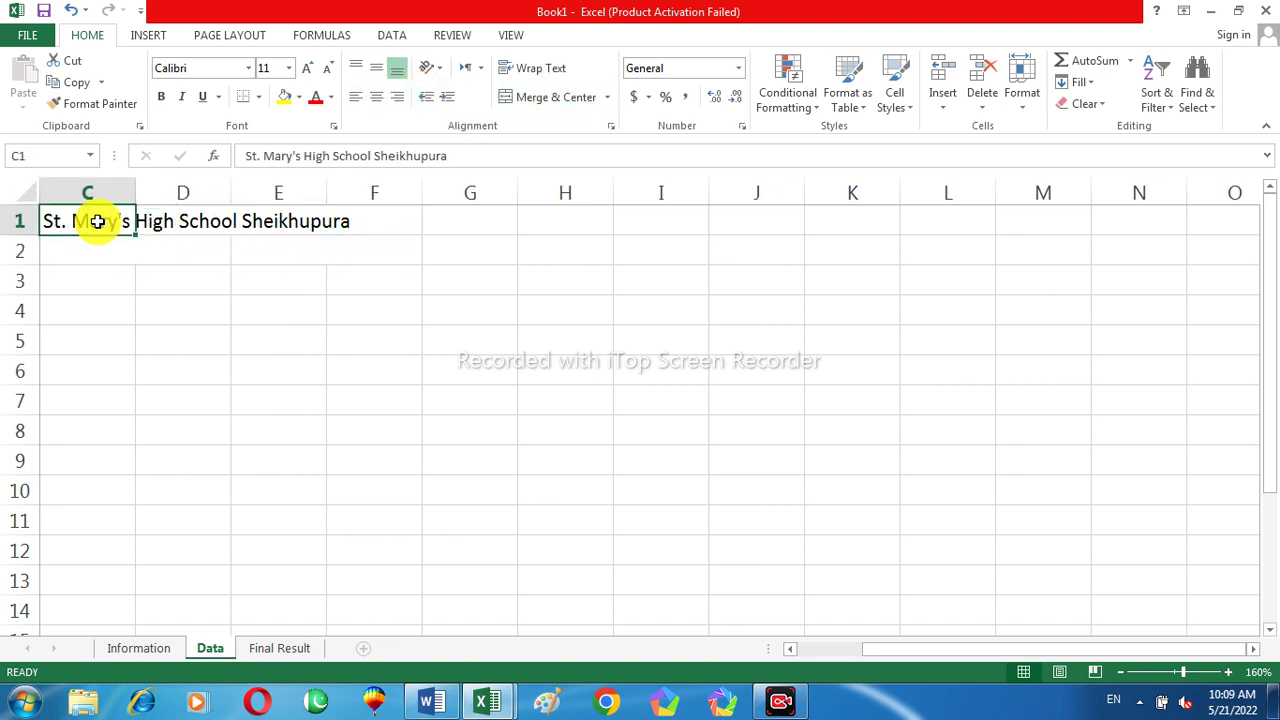
left_click(540, 100)
Step: Link C2 to =Information!H4 and E2 to =Information!H7, then merge C3:F3
left_click(187, 250)
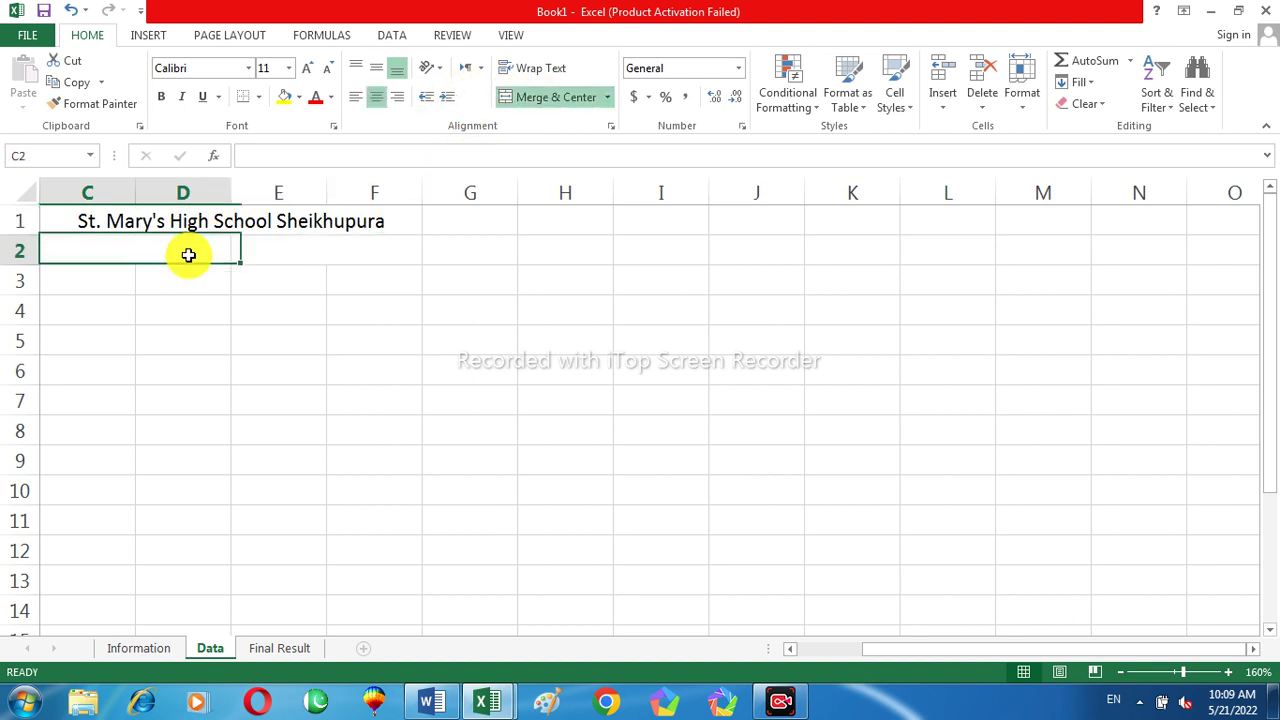
type("=")
left_click(165, 647)
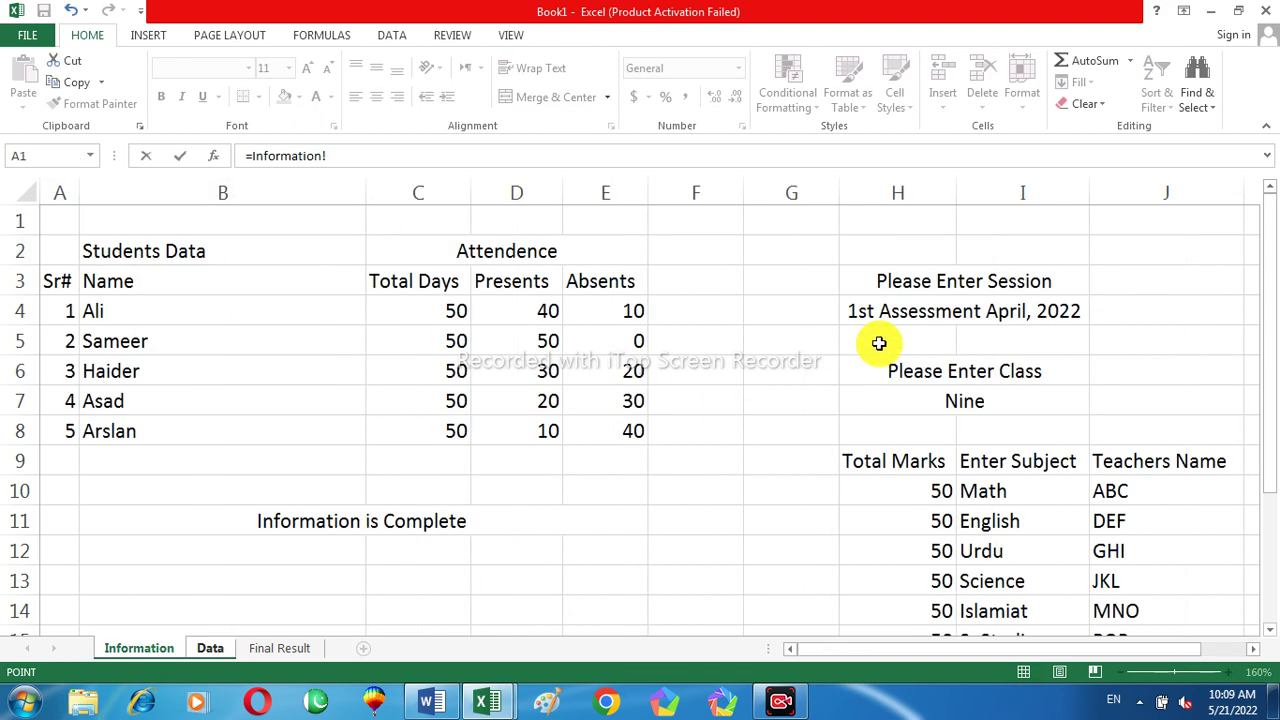
left_click(890, 313)
key("Return")
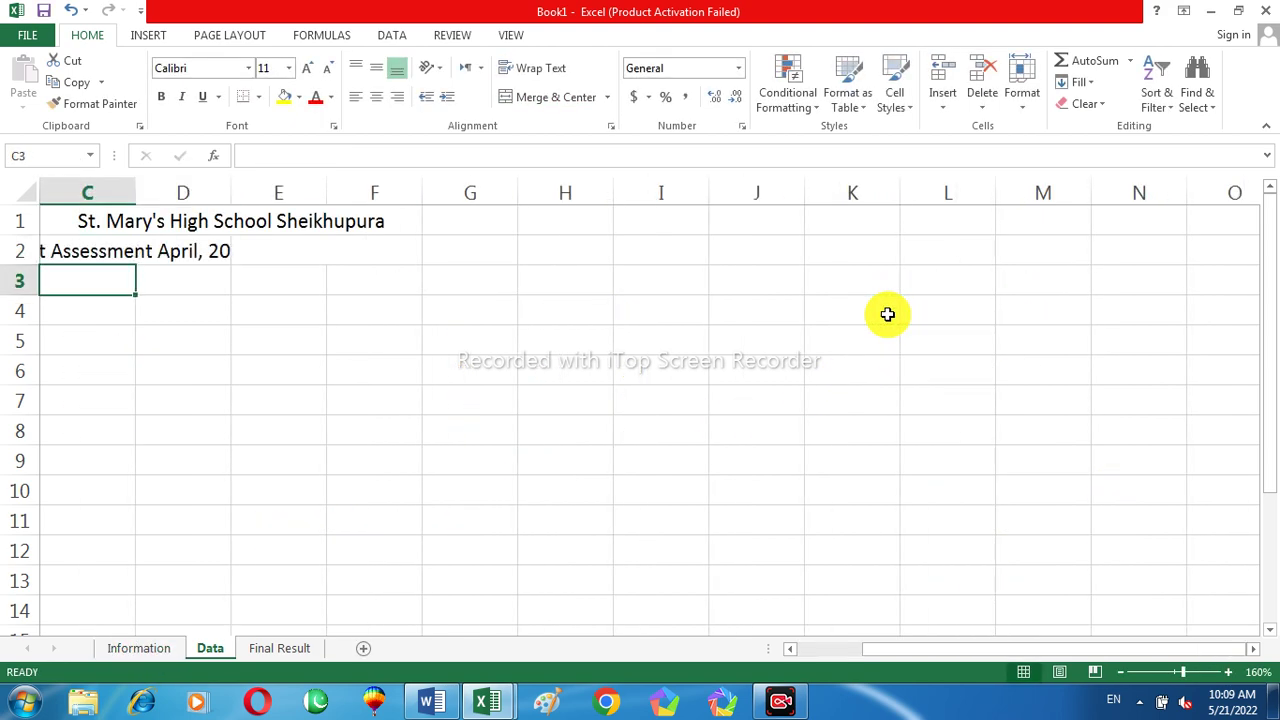
left_click(321, 252)
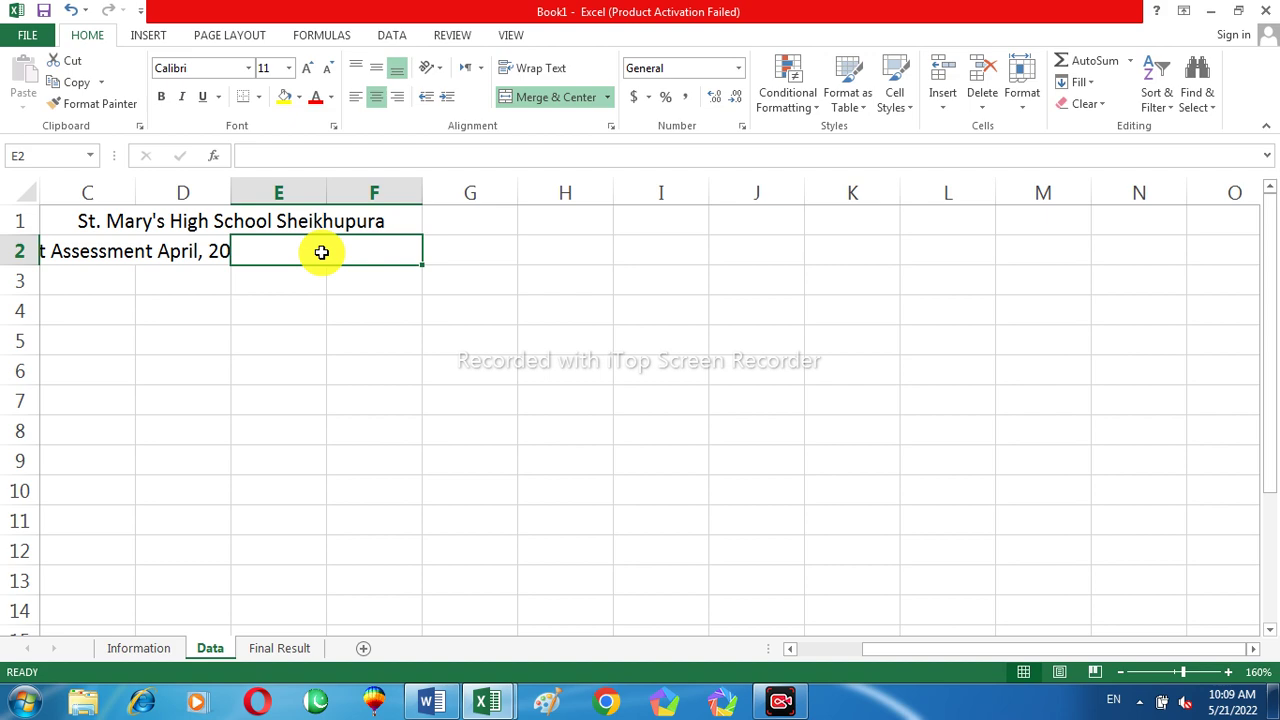
type("=")
left_click(143, 648)
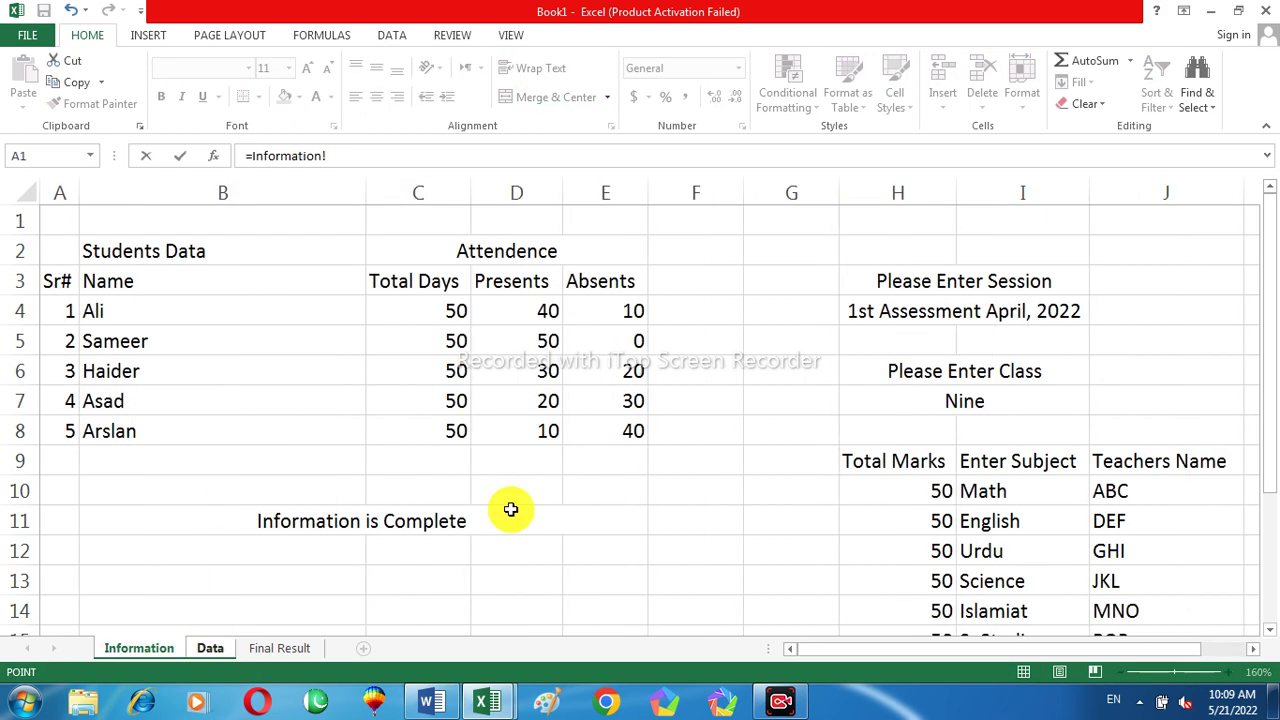
left_click(927, 401)
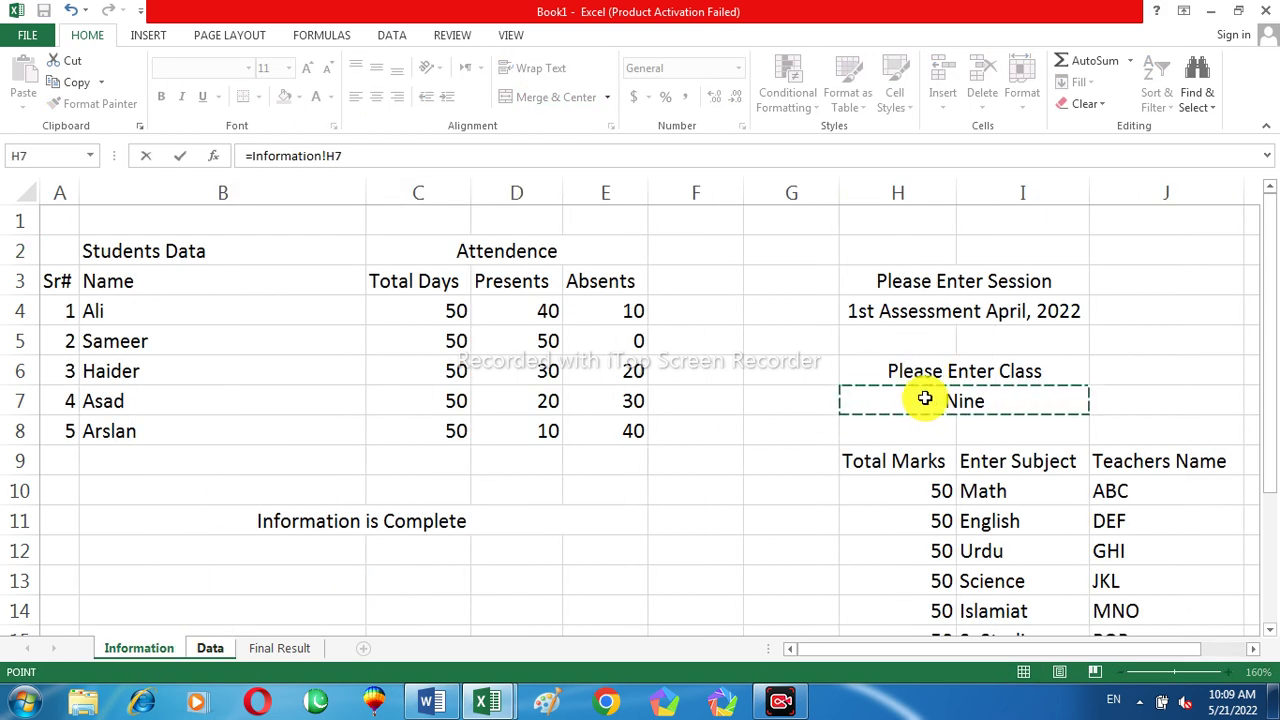
key("Return")
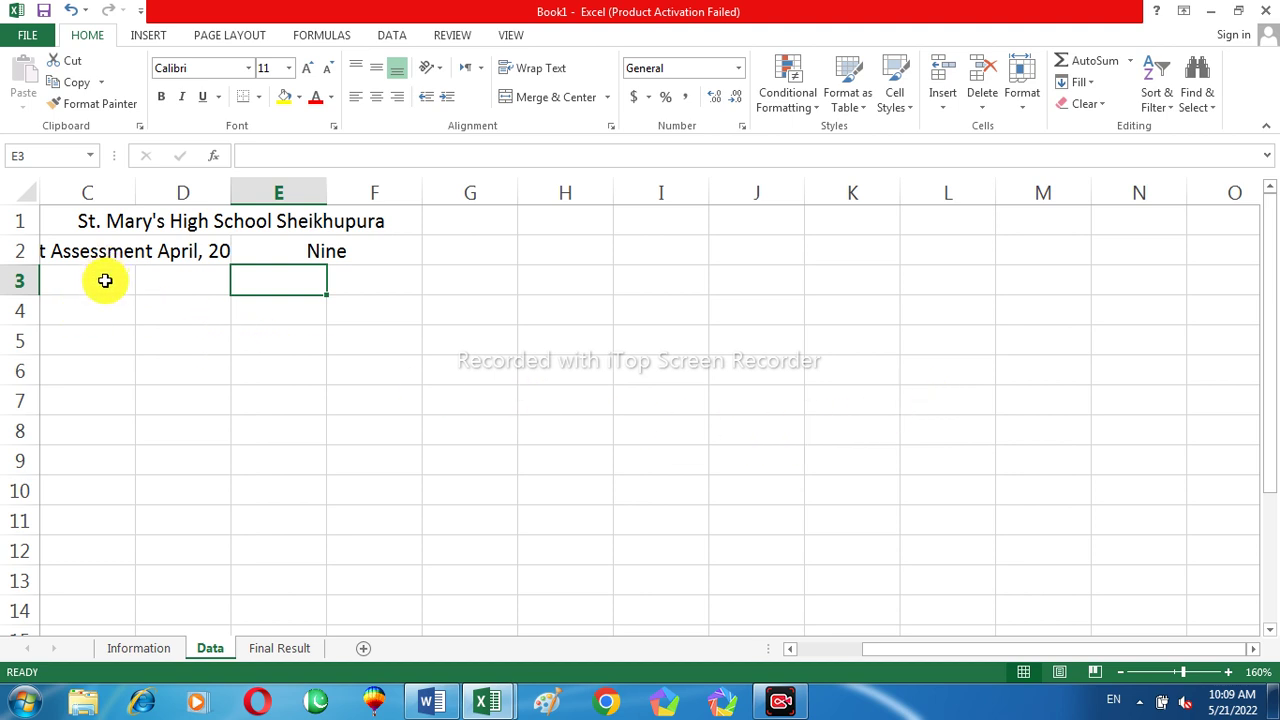
left_click_drag(105, 281, 378, 281)
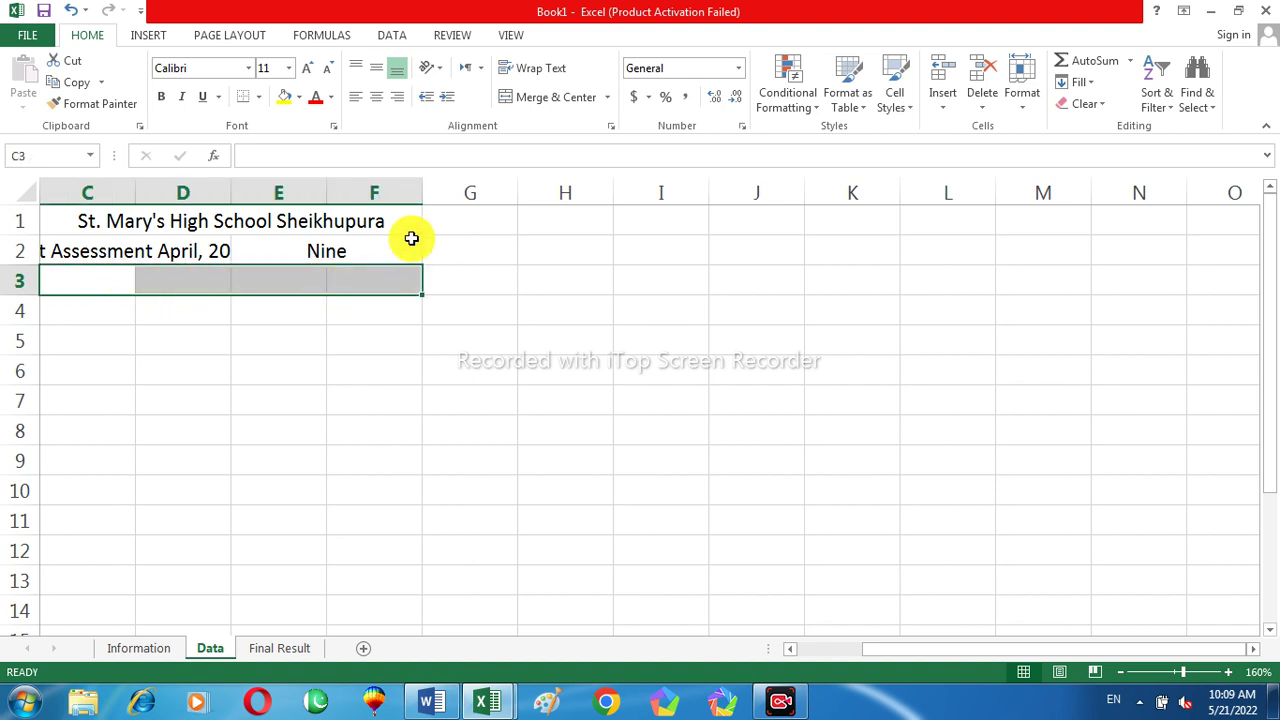
left_click(525, 96)
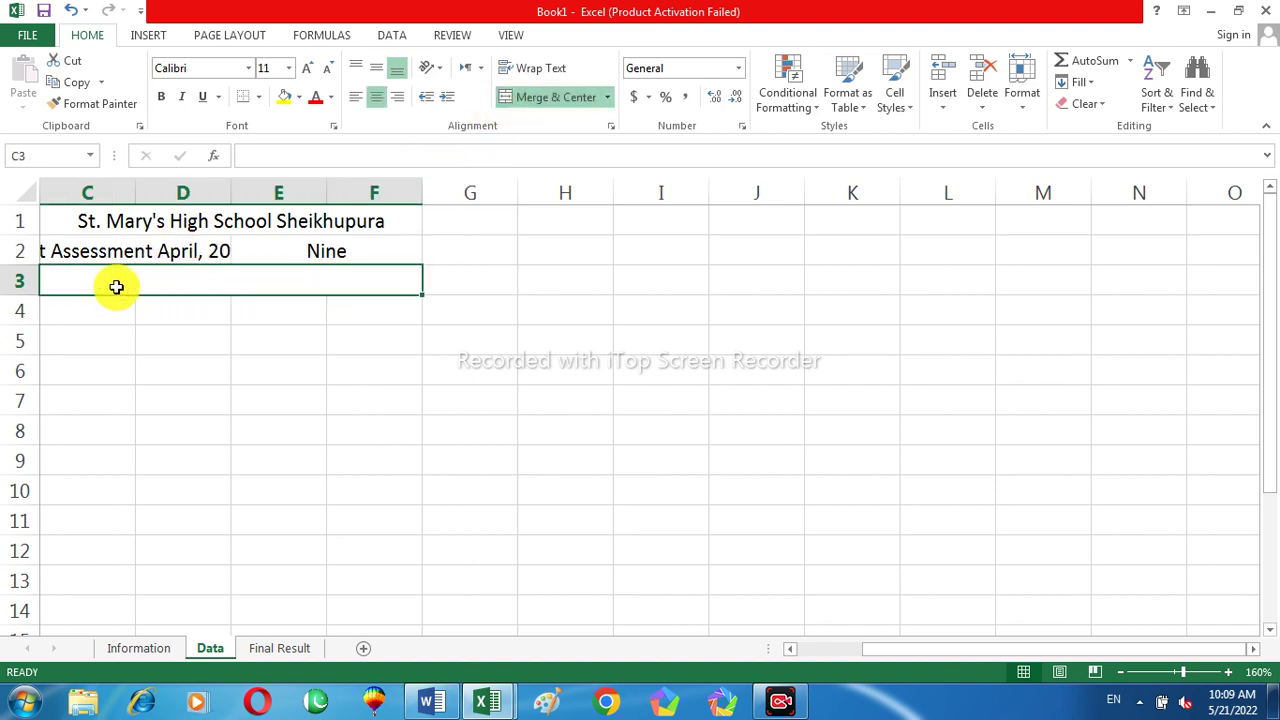
Step: Type the label 'Total Marks:' into merged cell C3
type("Total Marks:")
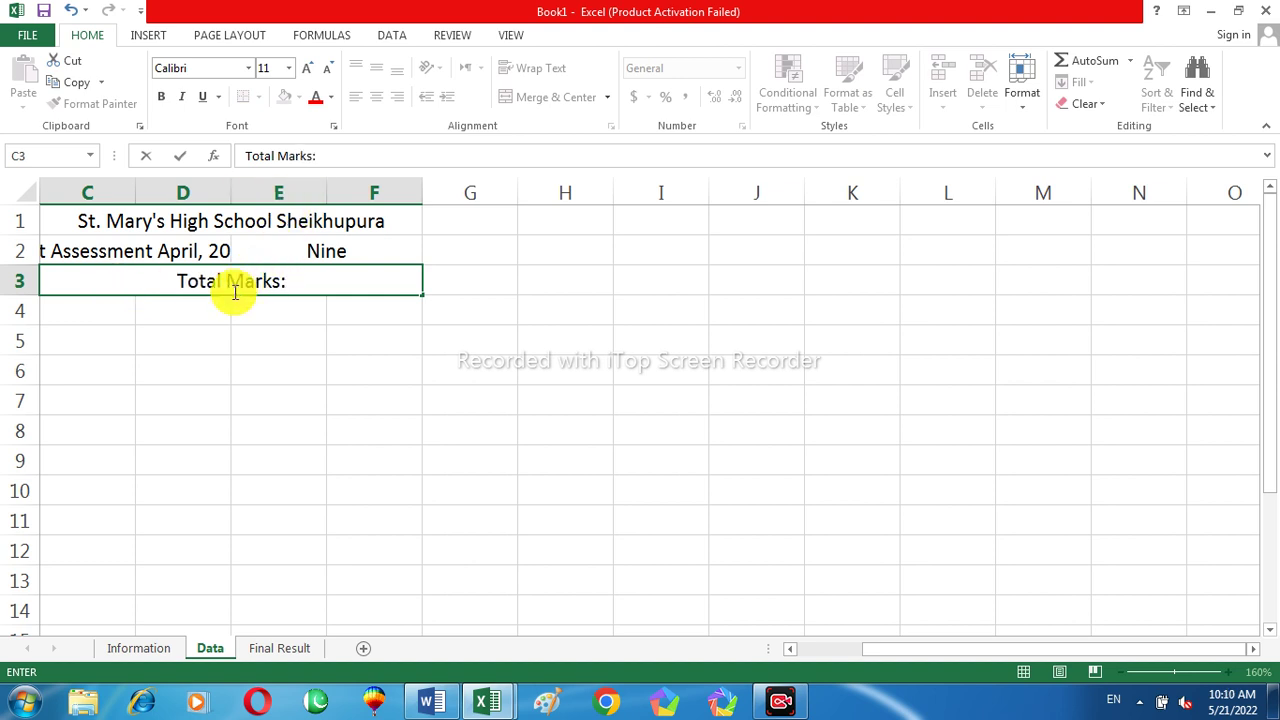
left_click(148, 35)
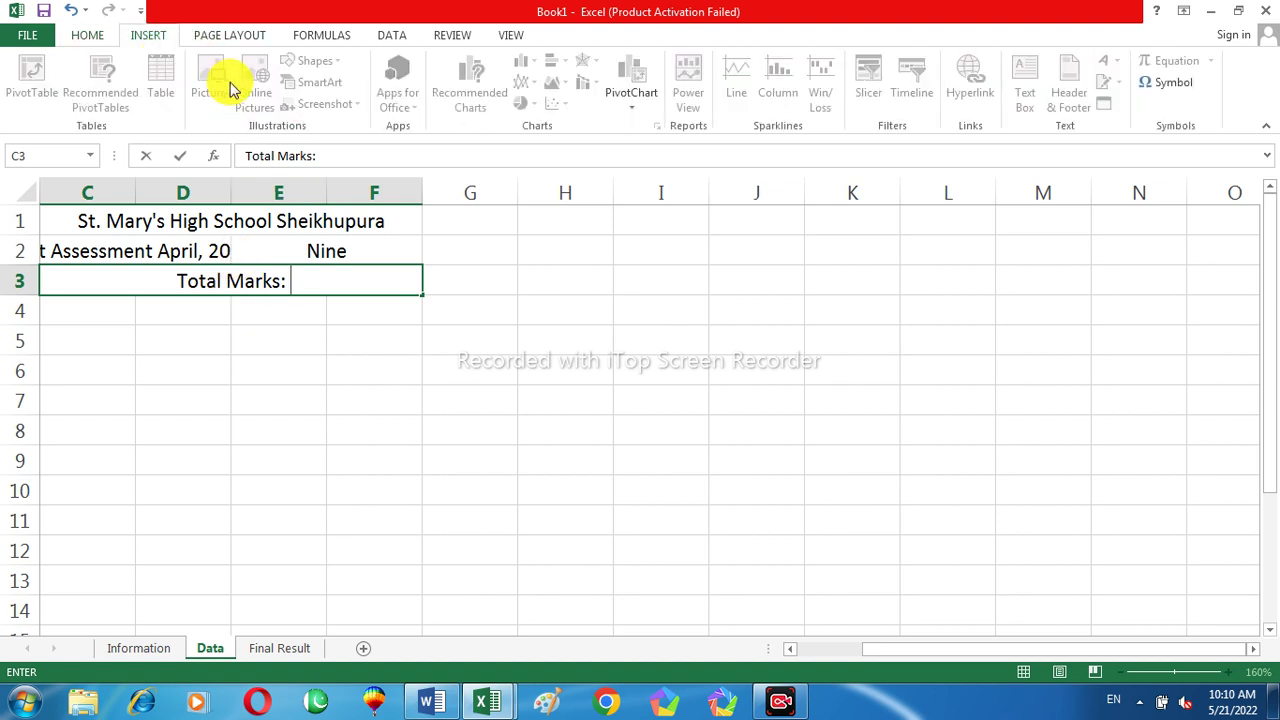
left_click(300, 367)
Step: Draw a right block arrow shape beside the label across E3:F3
left_click(303, 281)
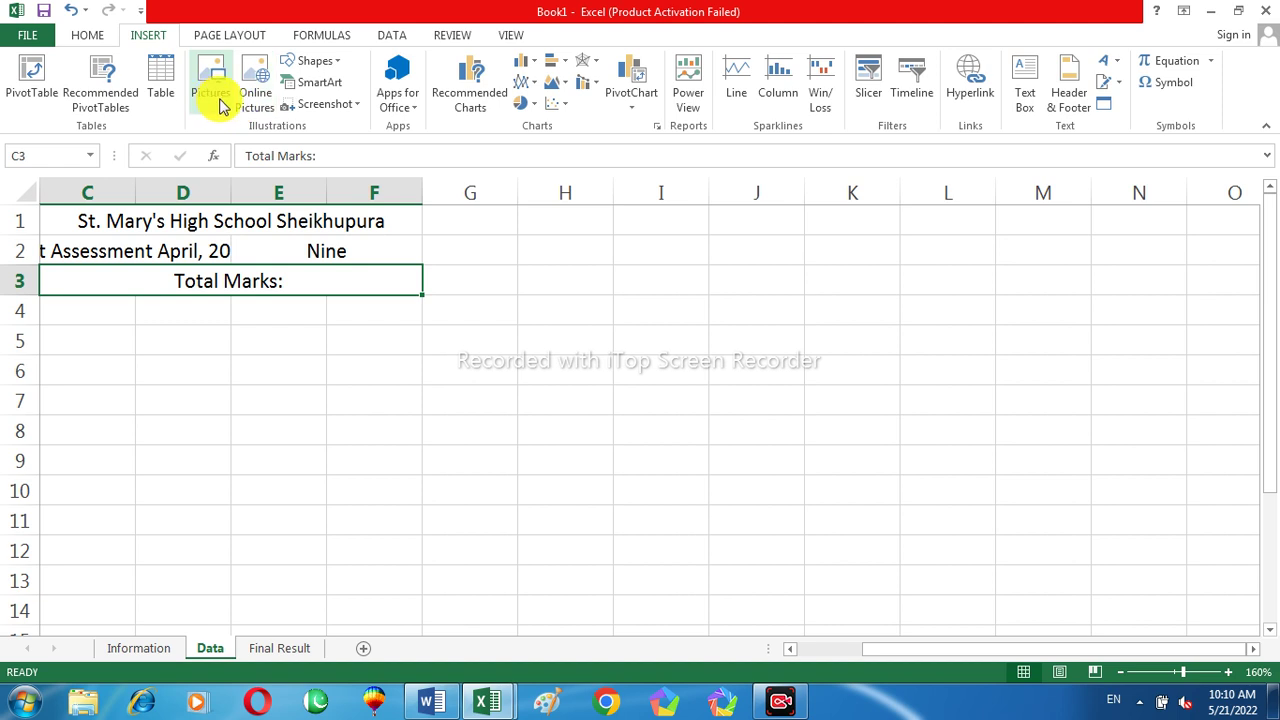
left_click(318, 66)
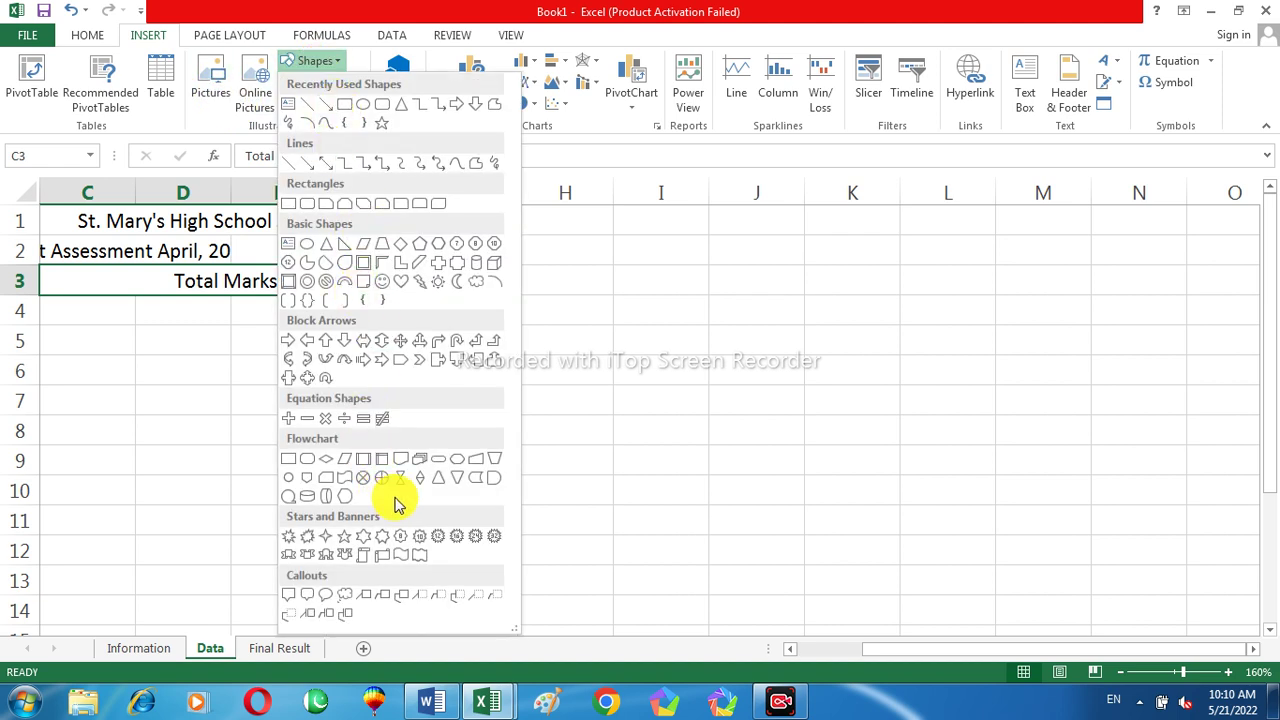
left_click(289, 343)
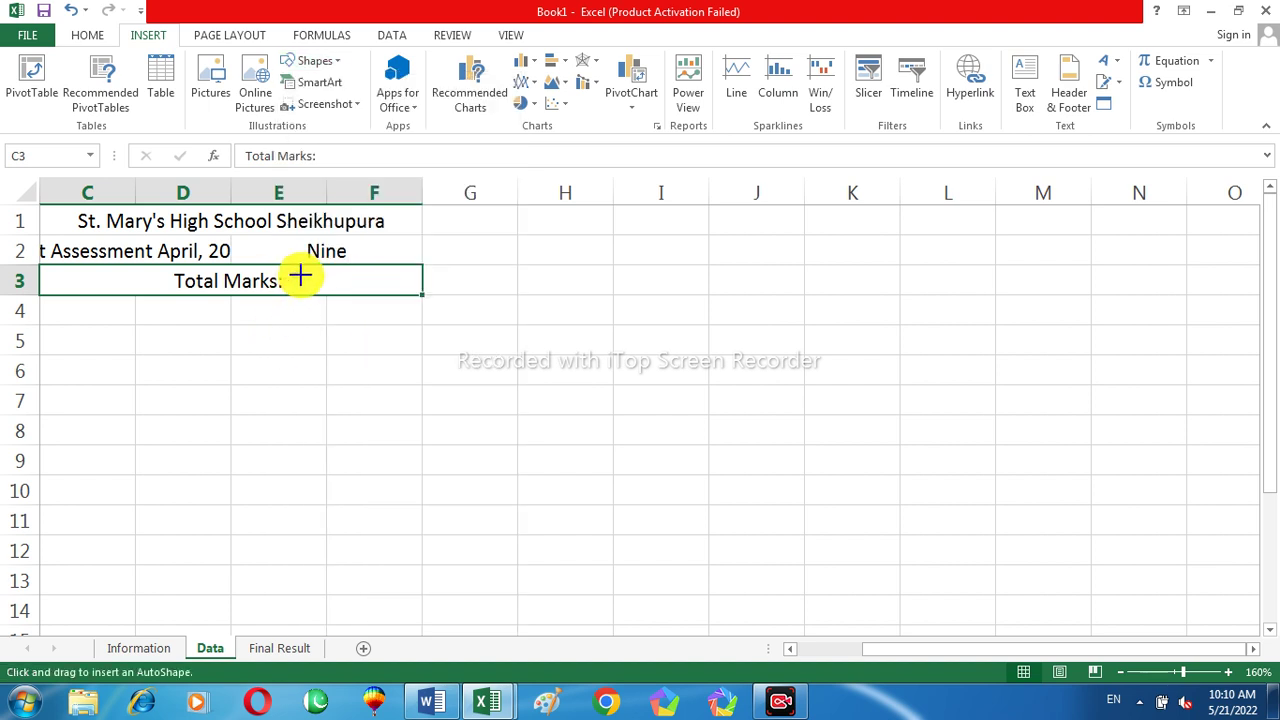
left_click_drag(290, 277, 395, 288)
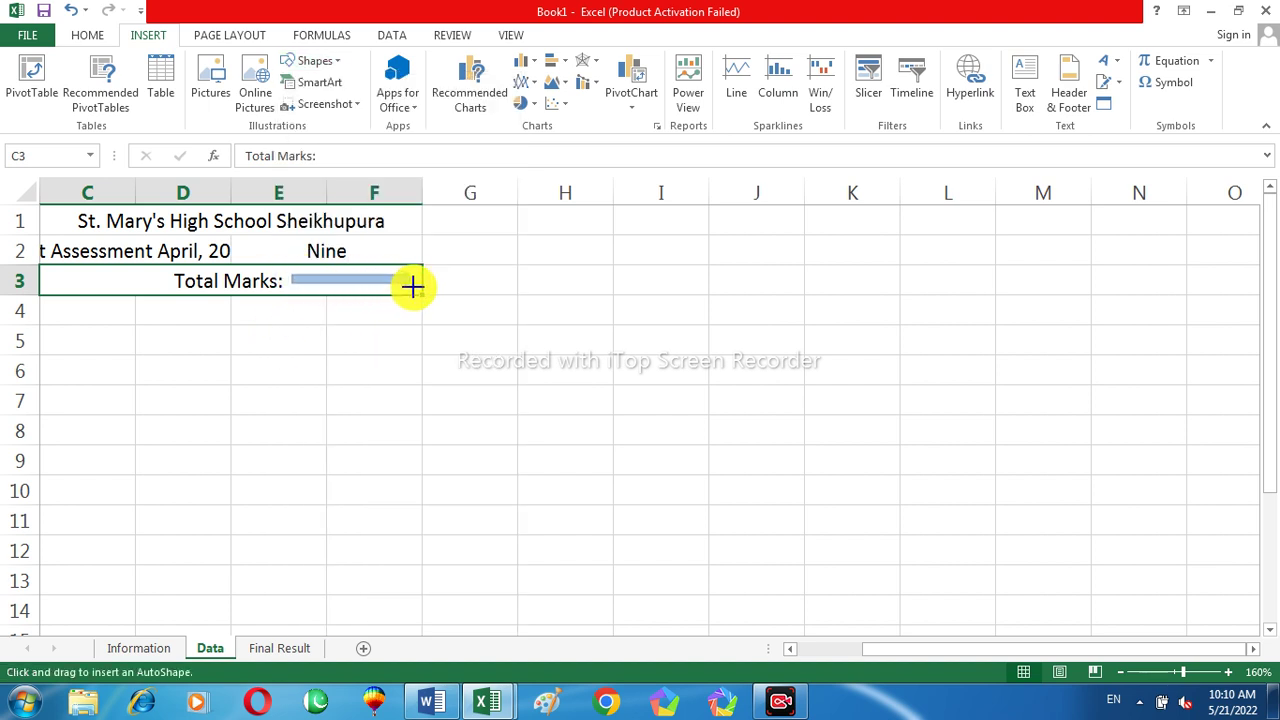
left_click_drag(413, 289, 412, 288)
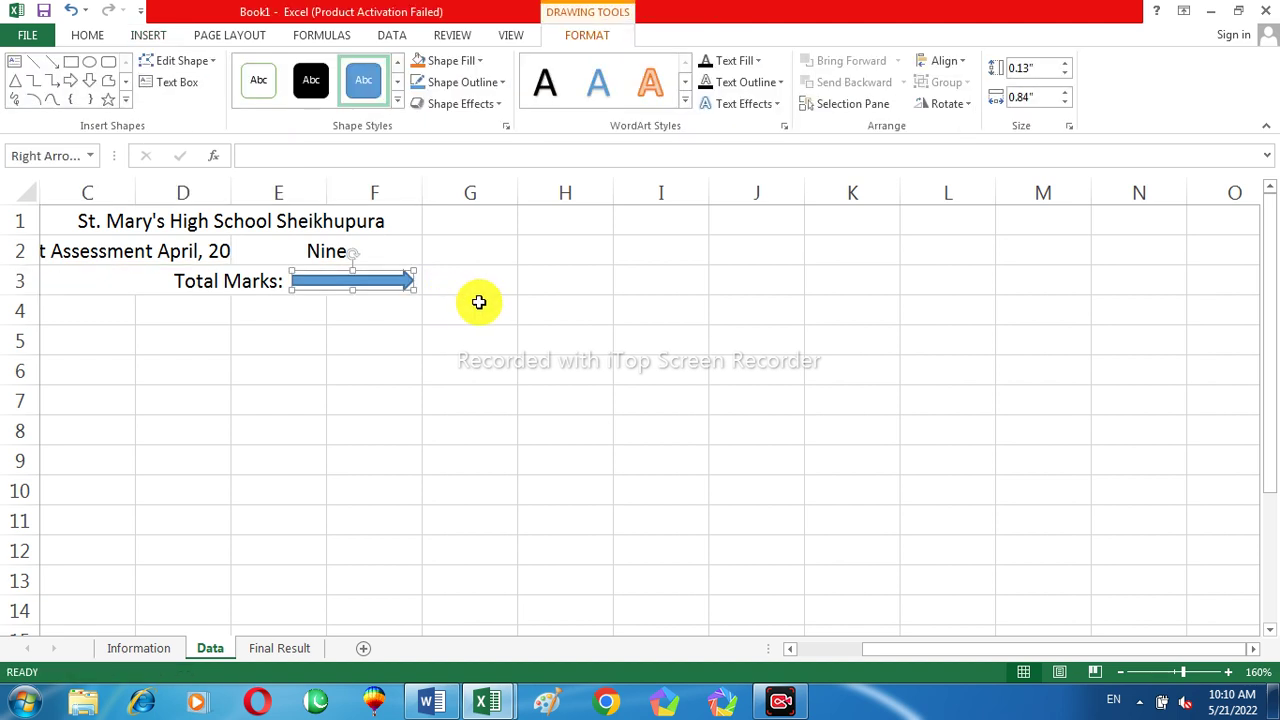
left_click(479, 302)
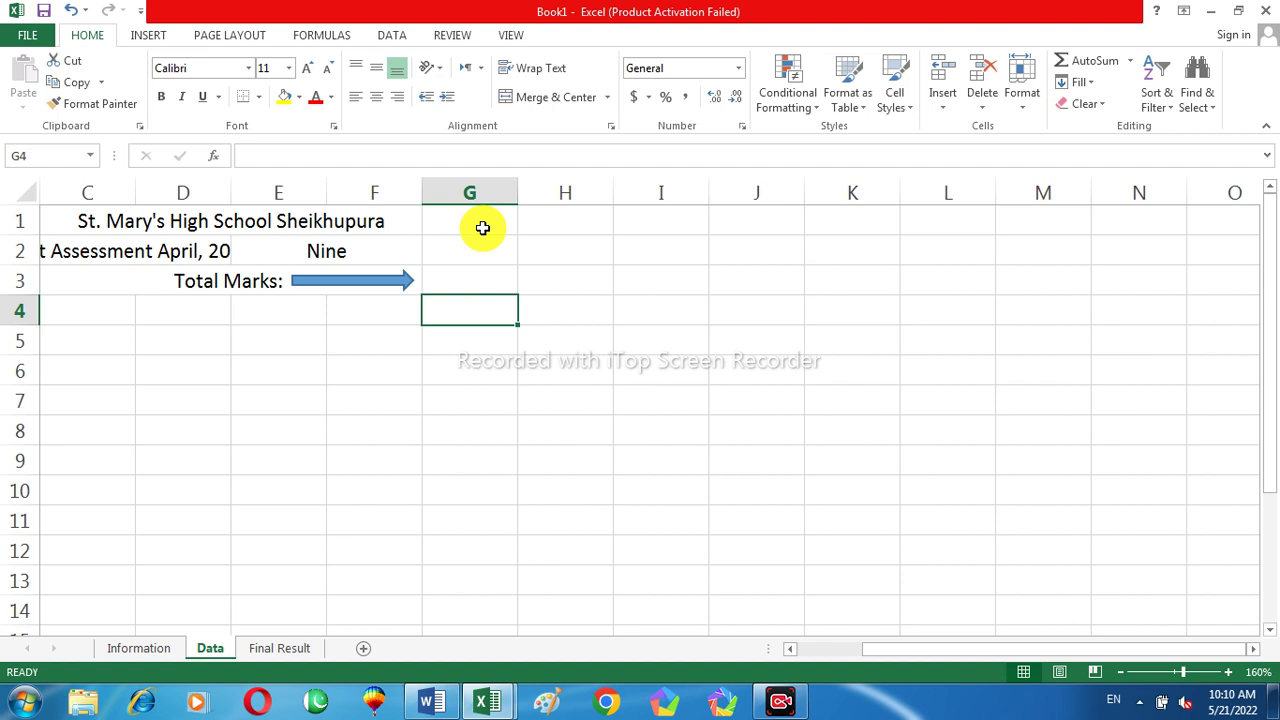
Step: Enter the heading '1st Assessment Marks List' in G1
left_click(482, 228)
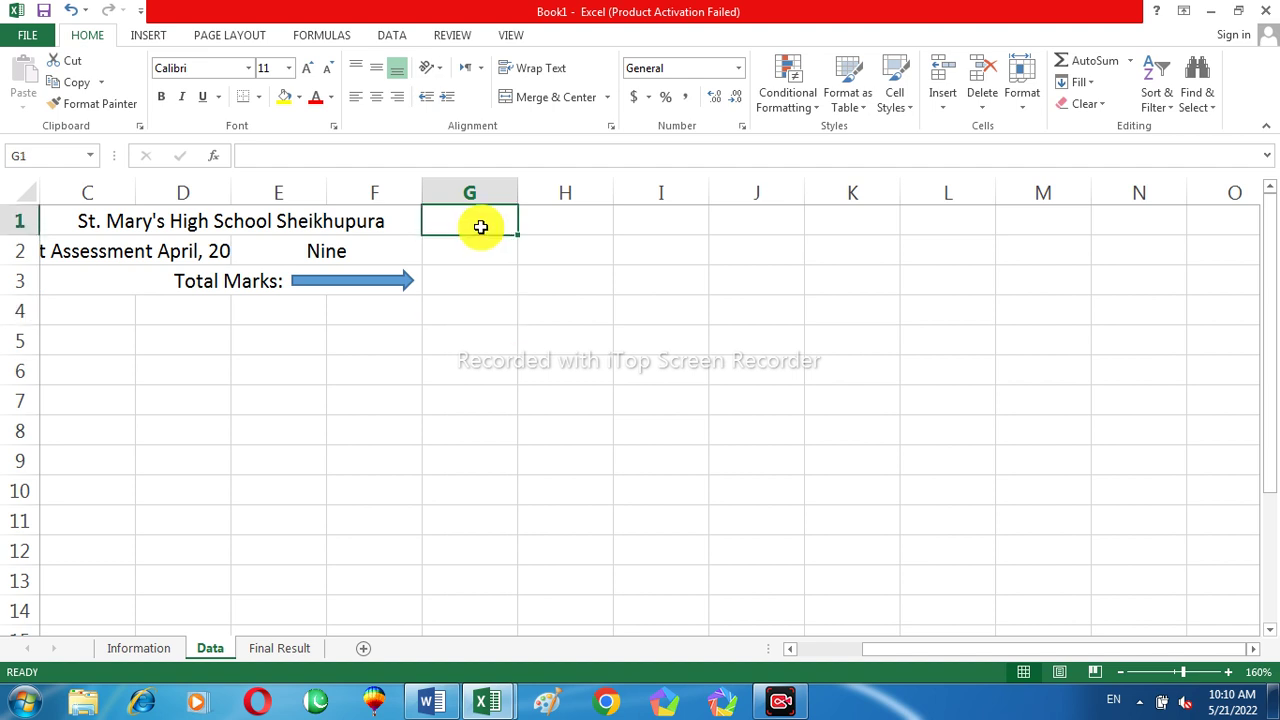
type("1st Assessment Marks List")
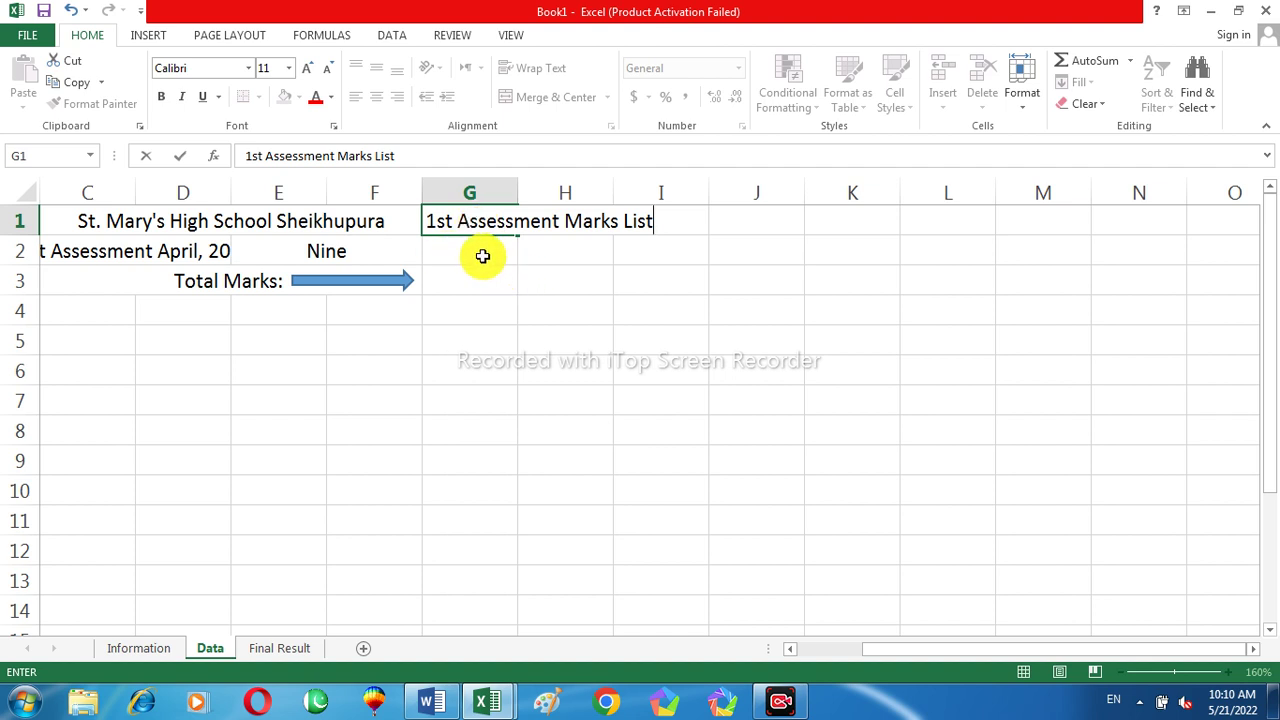
left_click(483, 256)
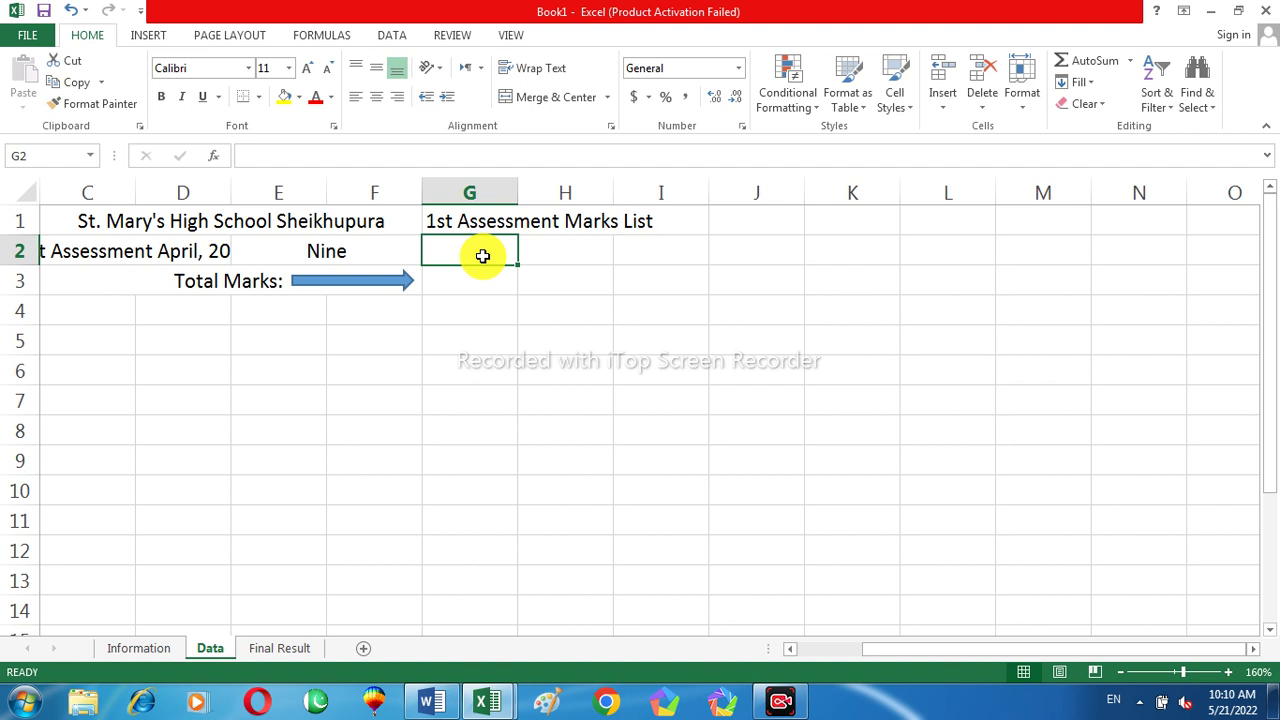
Step: Type Math in G2 and En in H2, then clear G2 for a formula
type("Math")
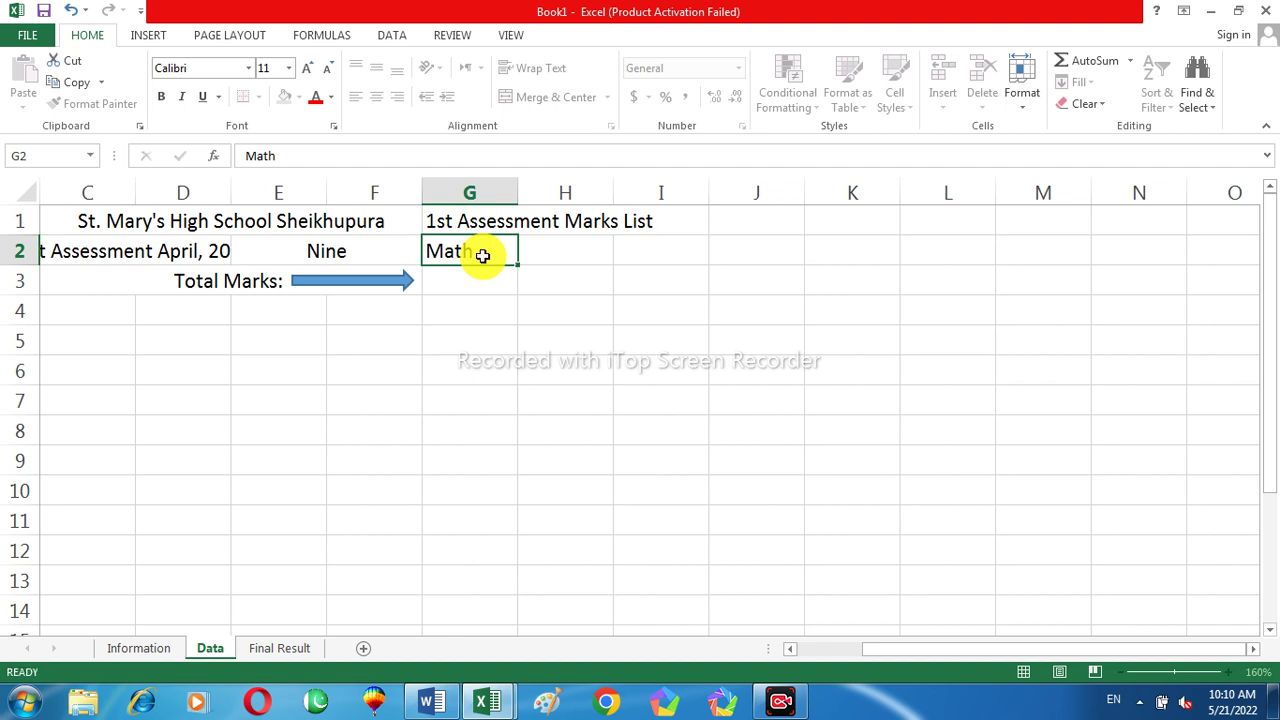
key("Tab")
type("E")
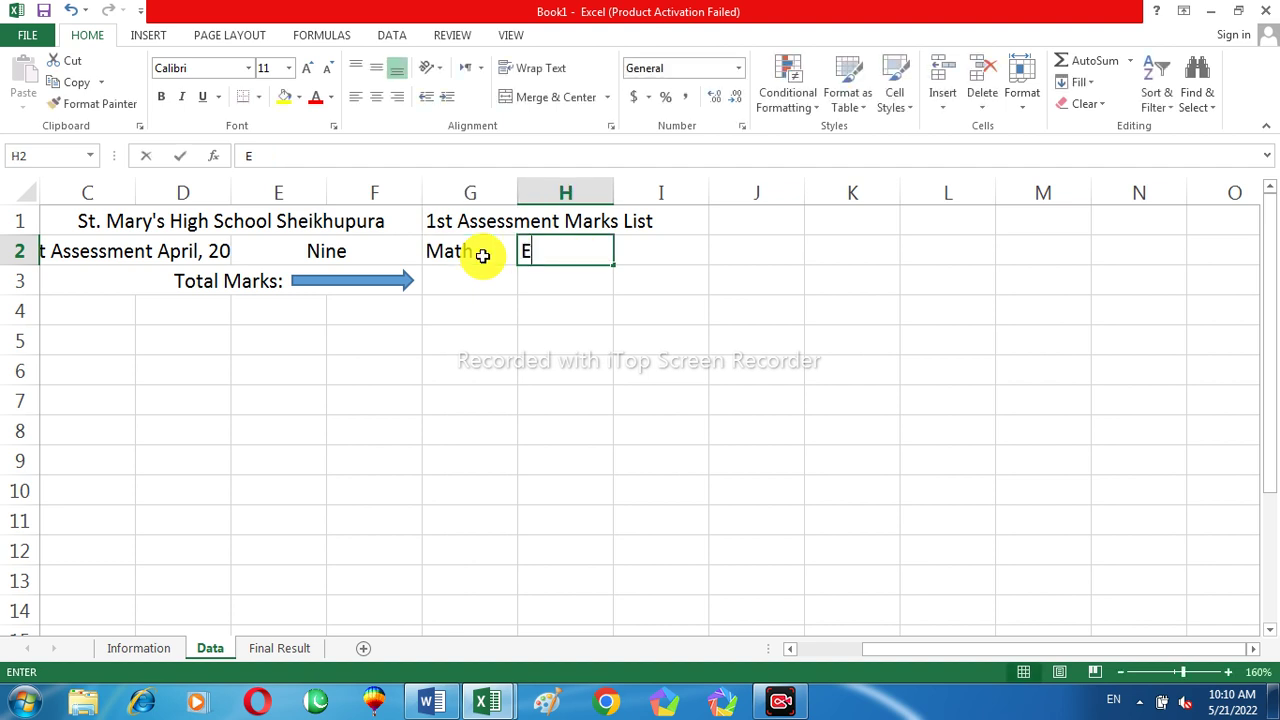
type("n")
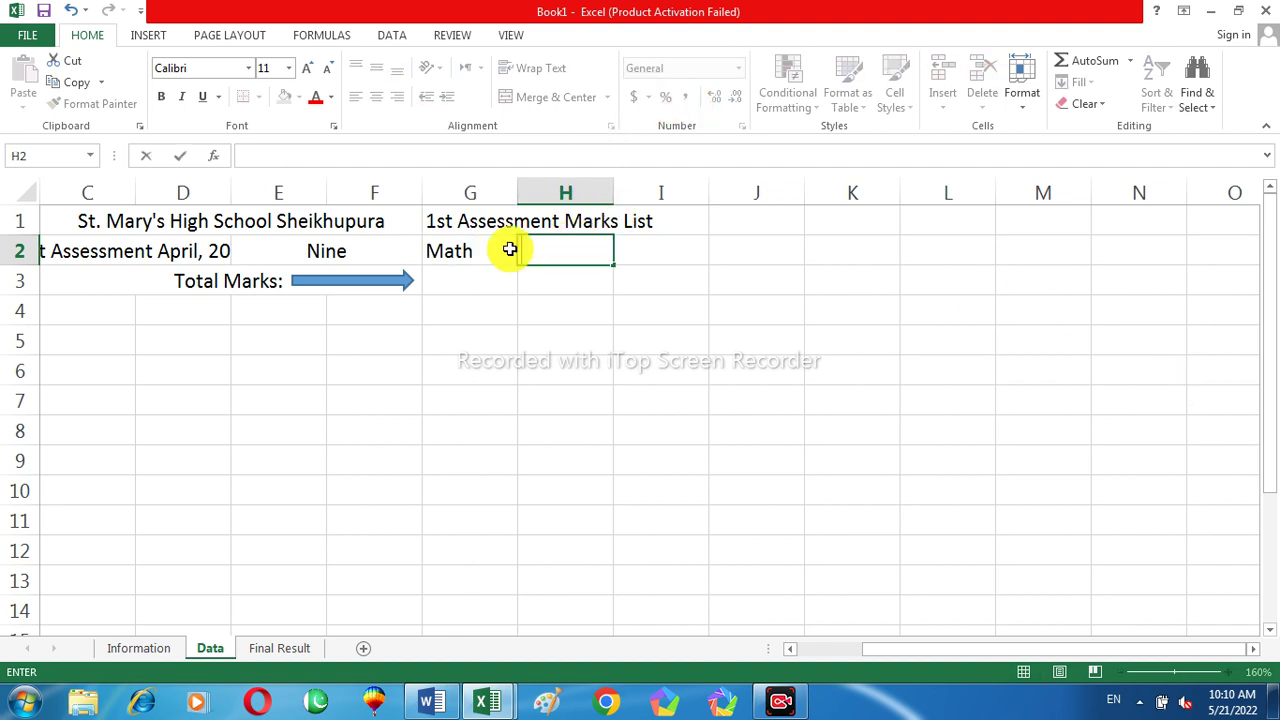
left_click(494, 256)
key("BackSpace")
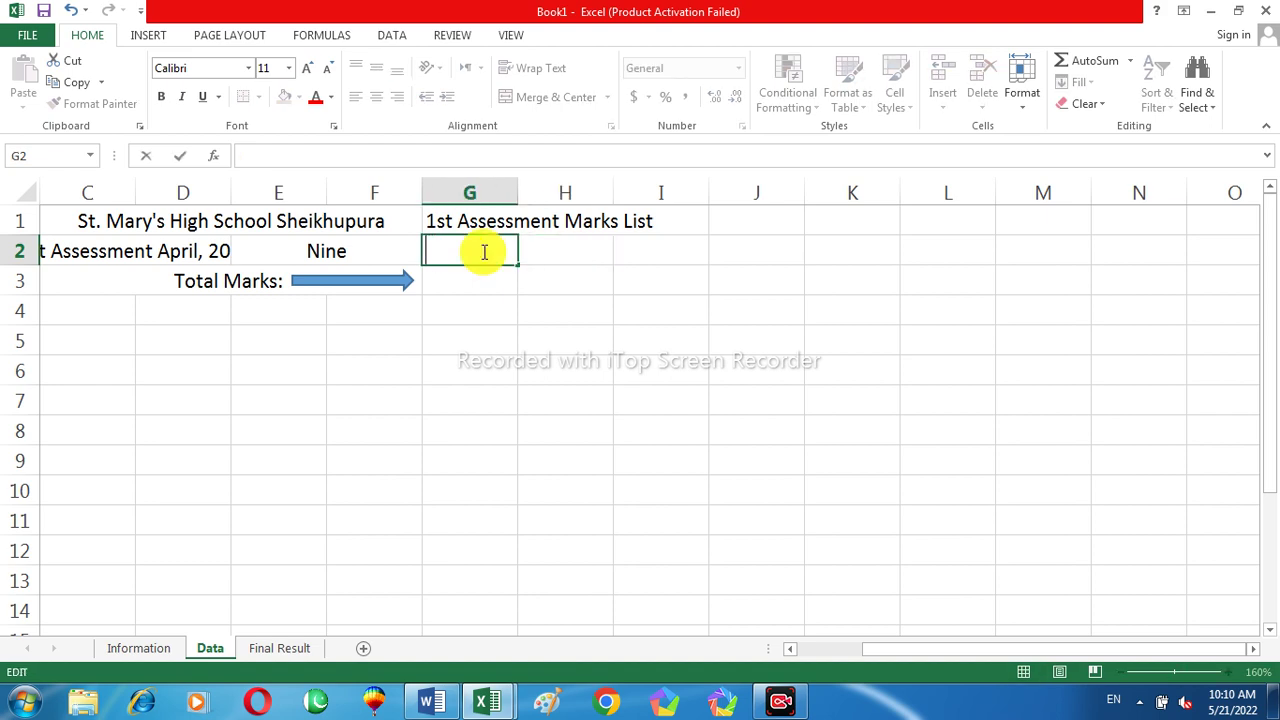
Step: Link G2, H2 and I2 to the Information sheet's Math, English and Urdu subject names
type("=")
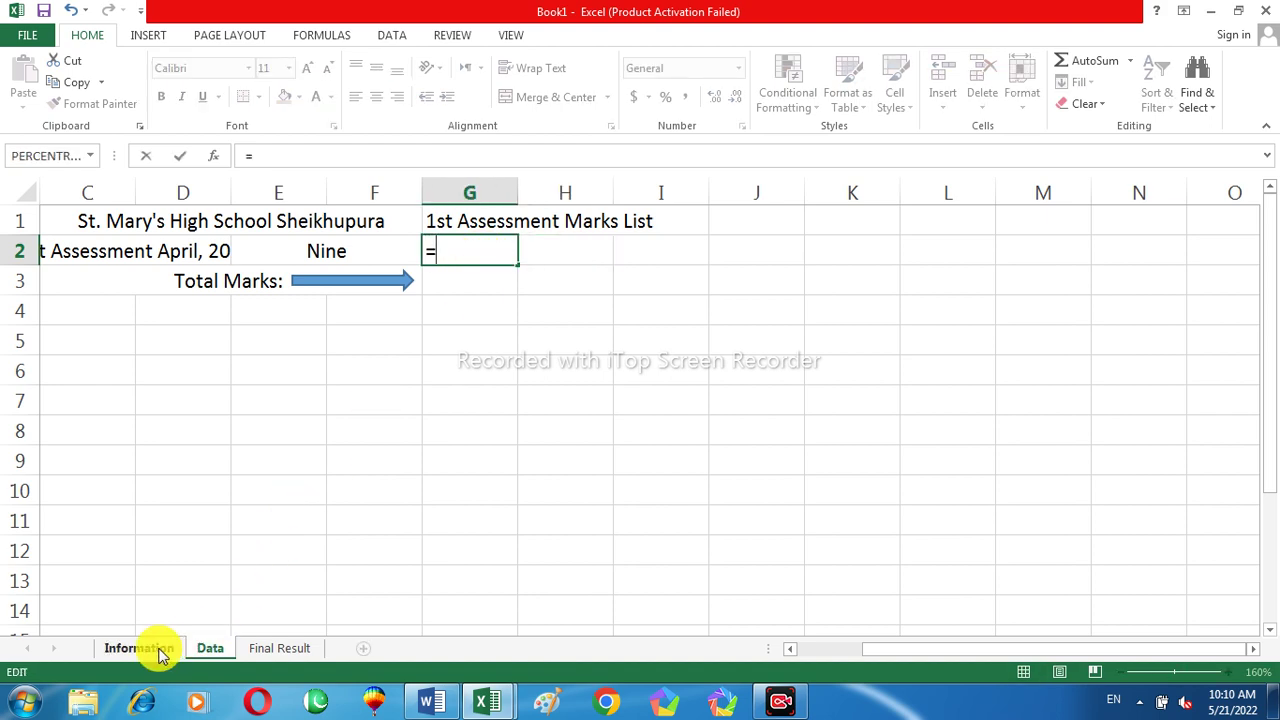
left_click(150, 648)
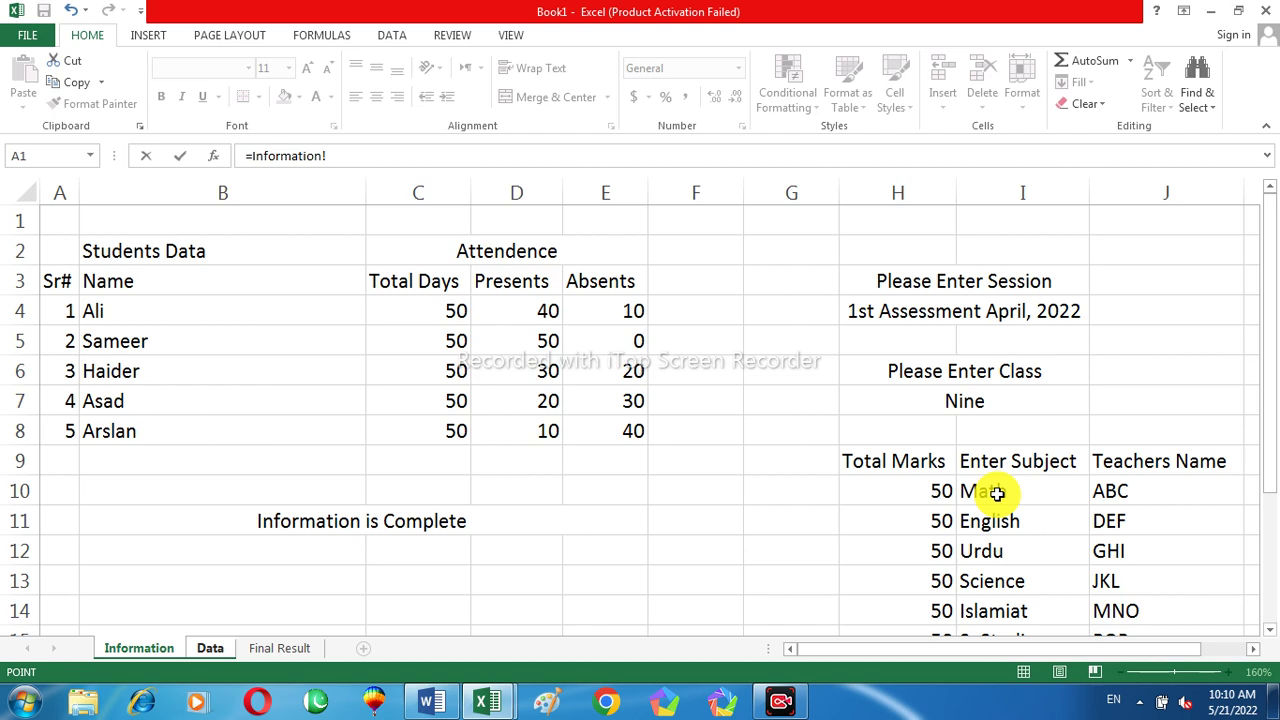
key("Return")
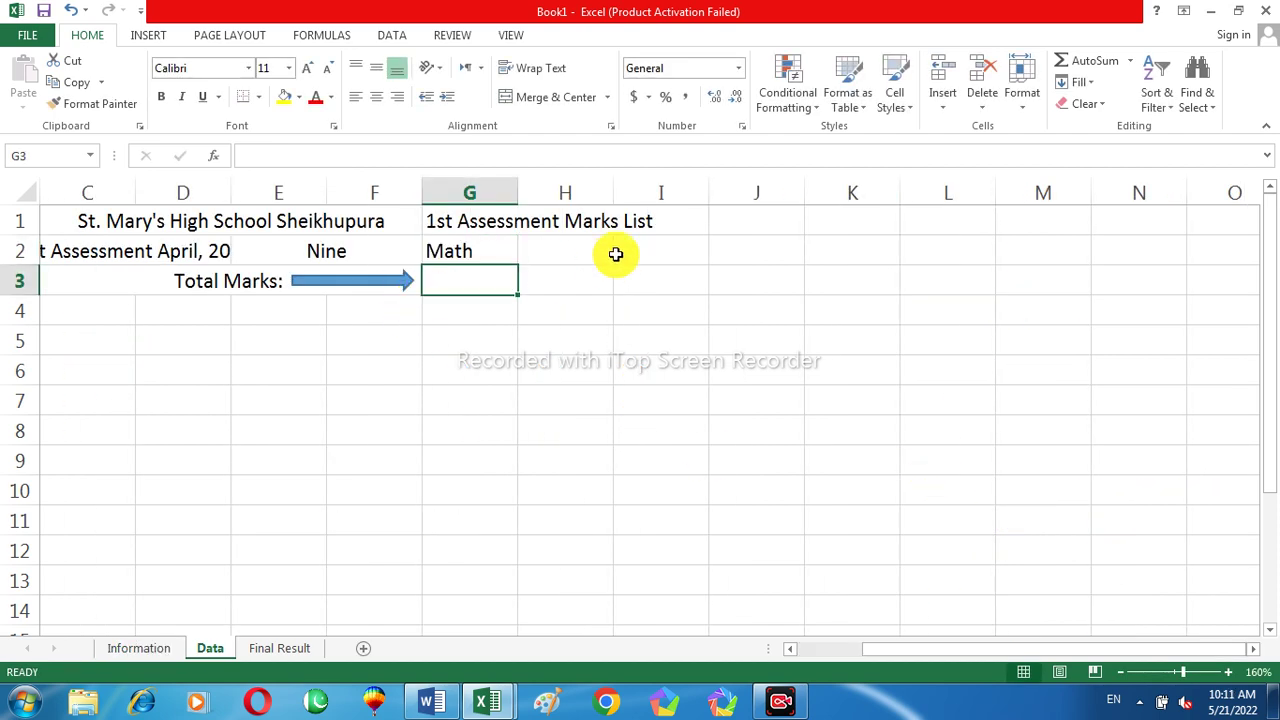
left_click(588, 253)
type("=")
left_click(160, 648)
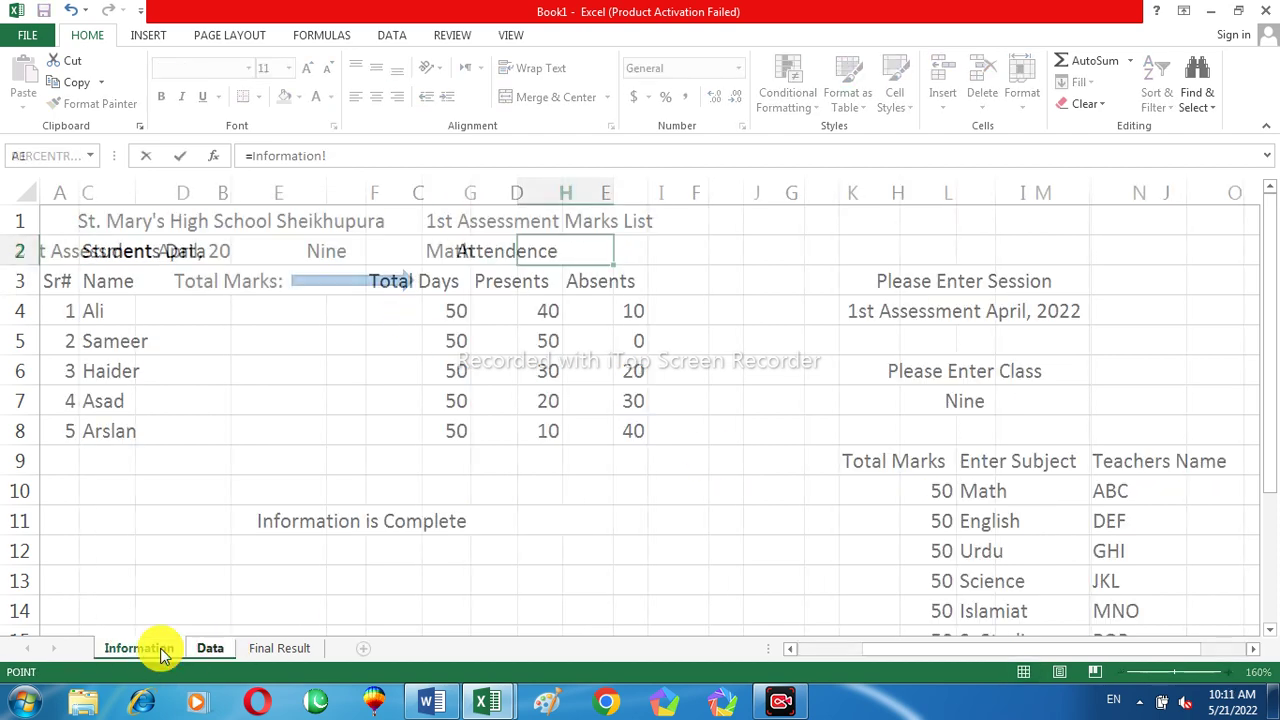
left_click(993, 530)
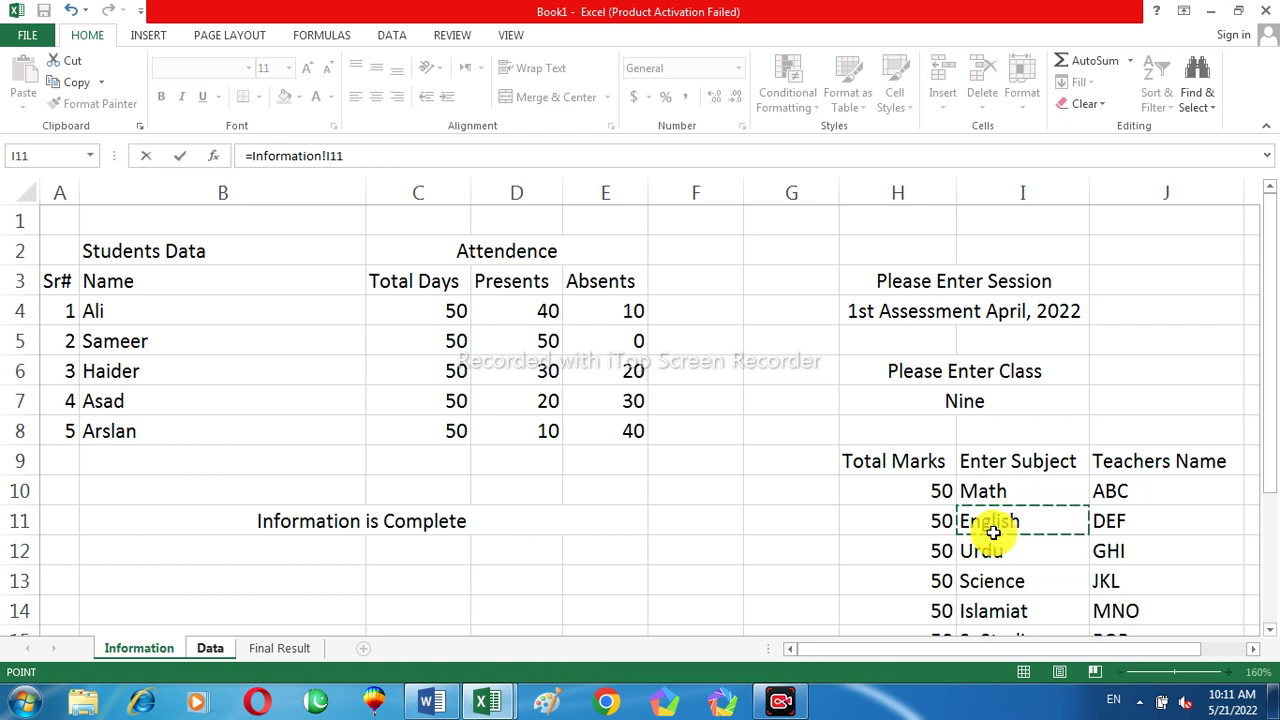
key("Return")
left_click(668, 251)
type("=")
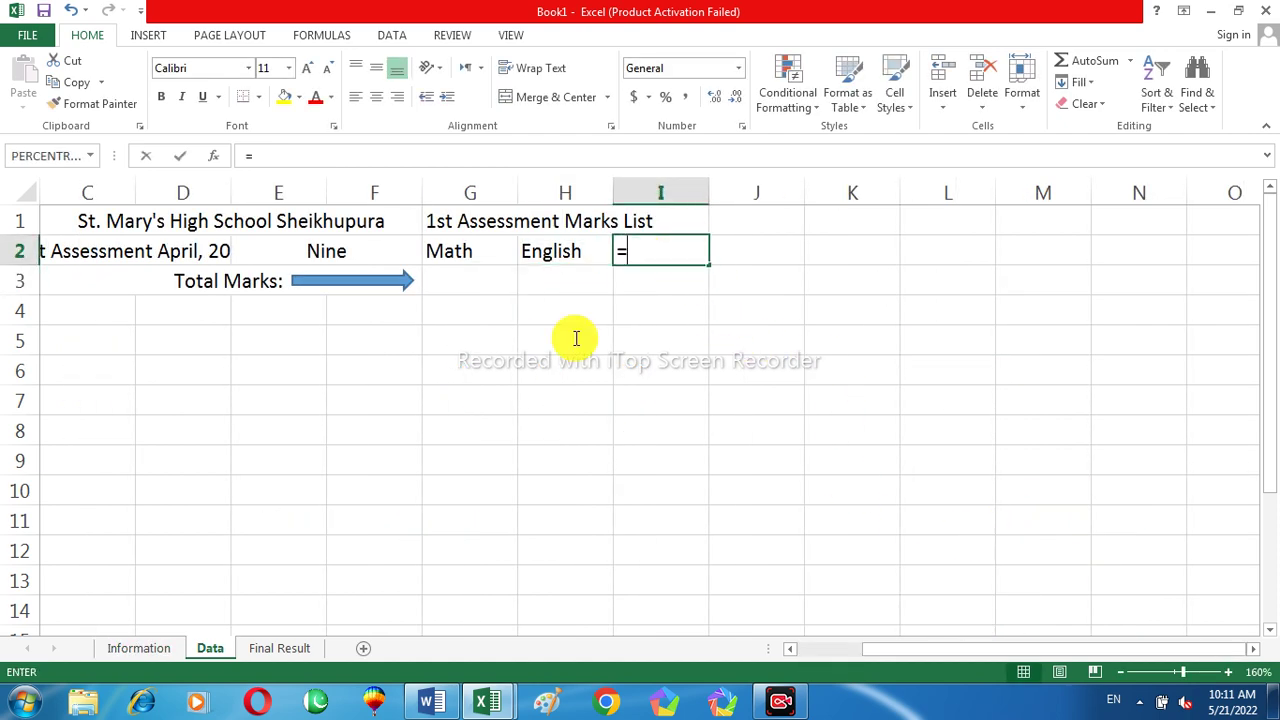
left_click(160, 648)
left_click(975, 552)
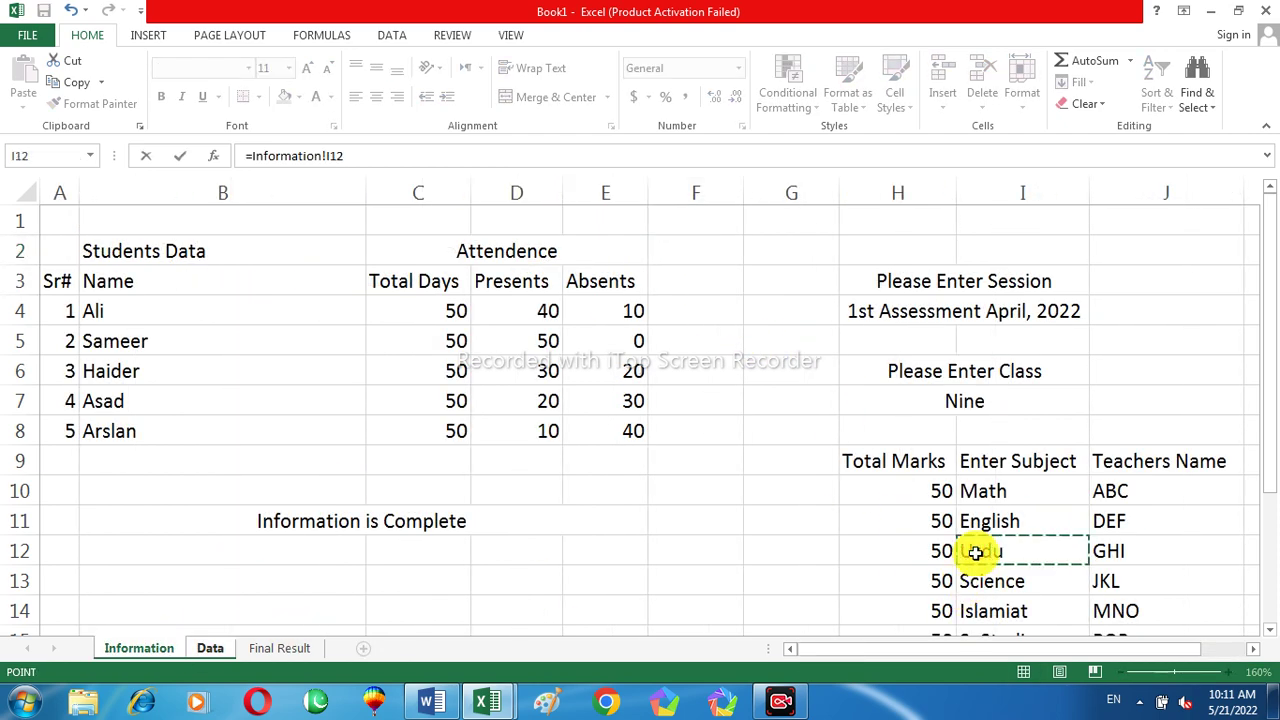
key("Return")
Step: Link J2 through M2 to the Science, Islamiat, S. Studies and Computer subject cells
left_click(755, 252)
type("=")
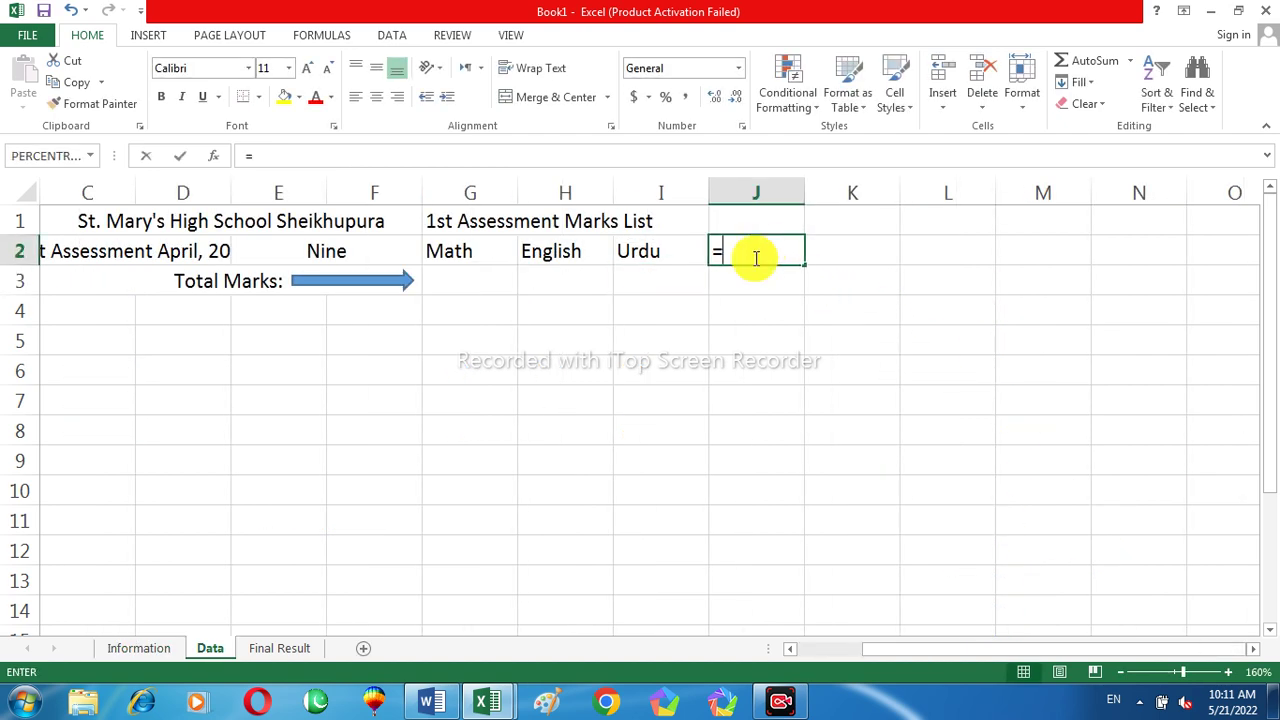
left_click(152, 652)
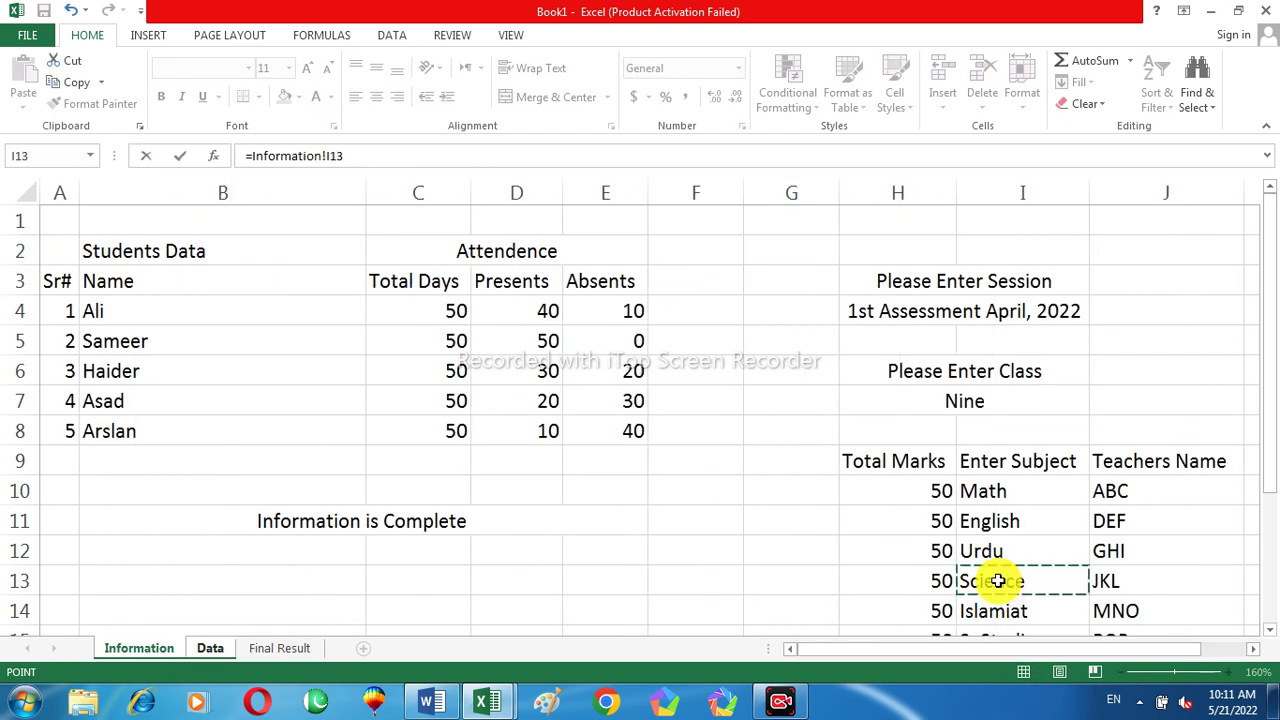
key("Return")
left_click(831, 252)
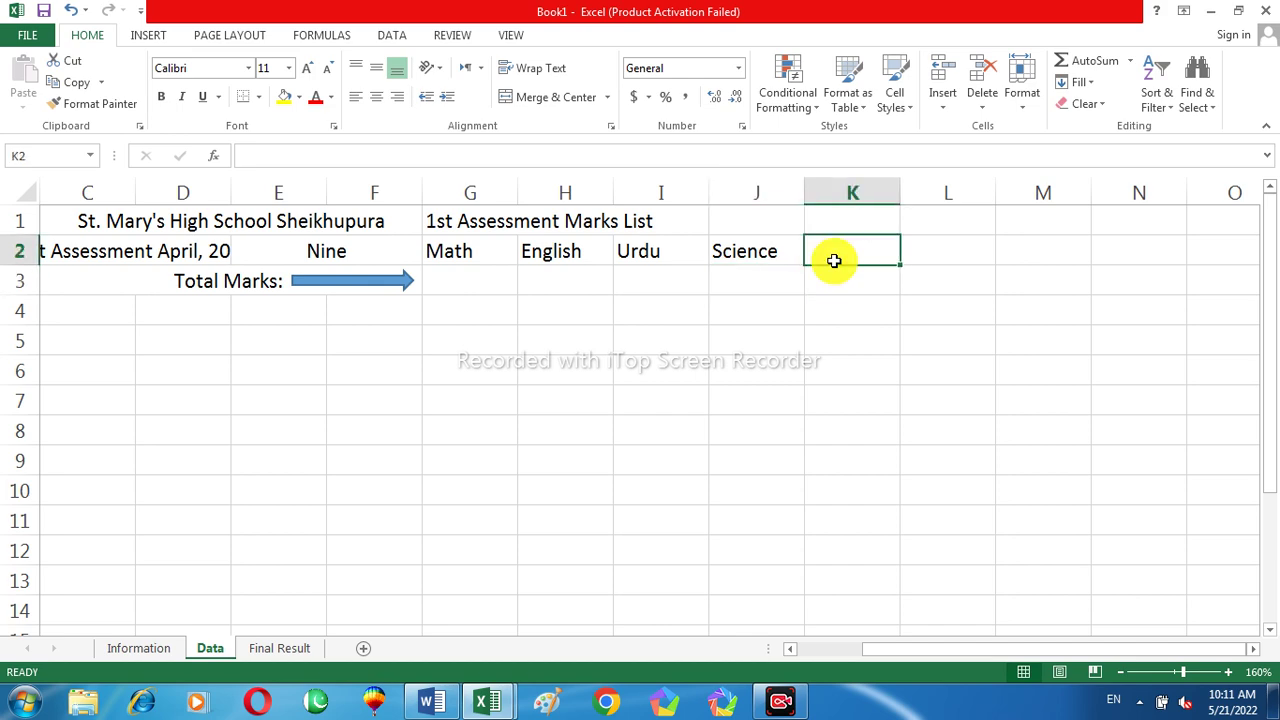
type("=")
left_click(149, 650)
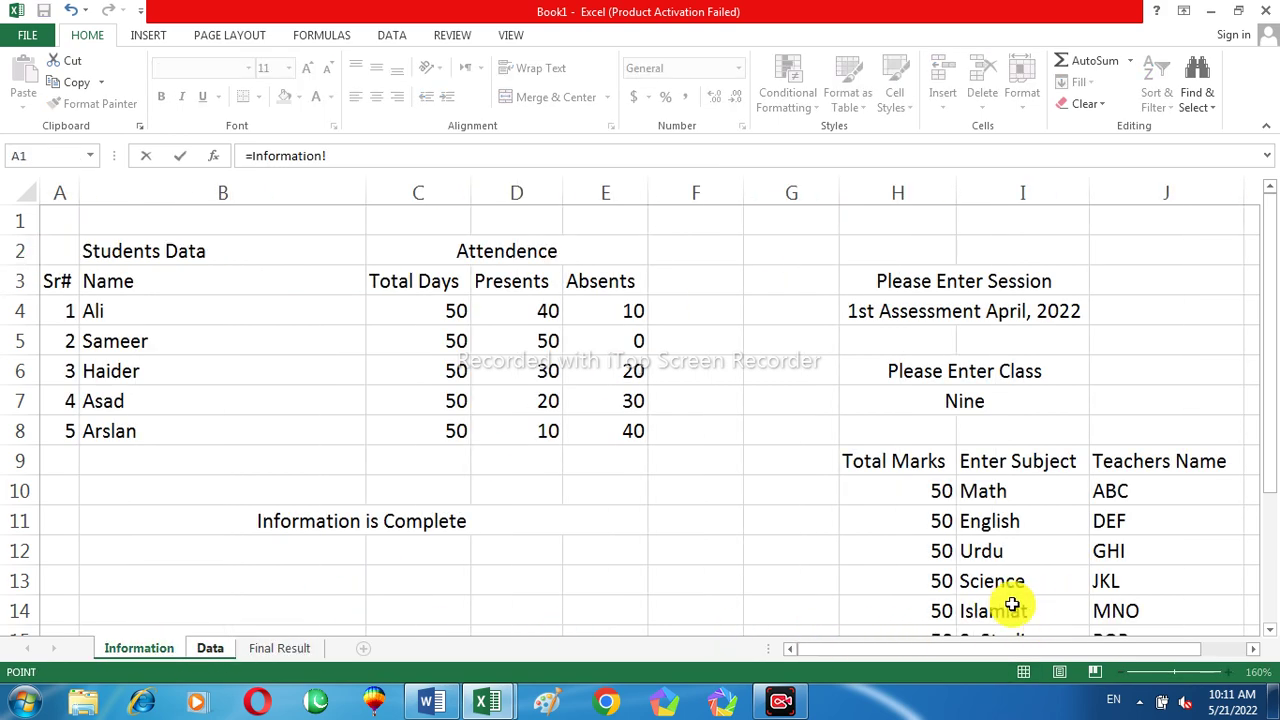
left_click(971, 614)
key("Return")
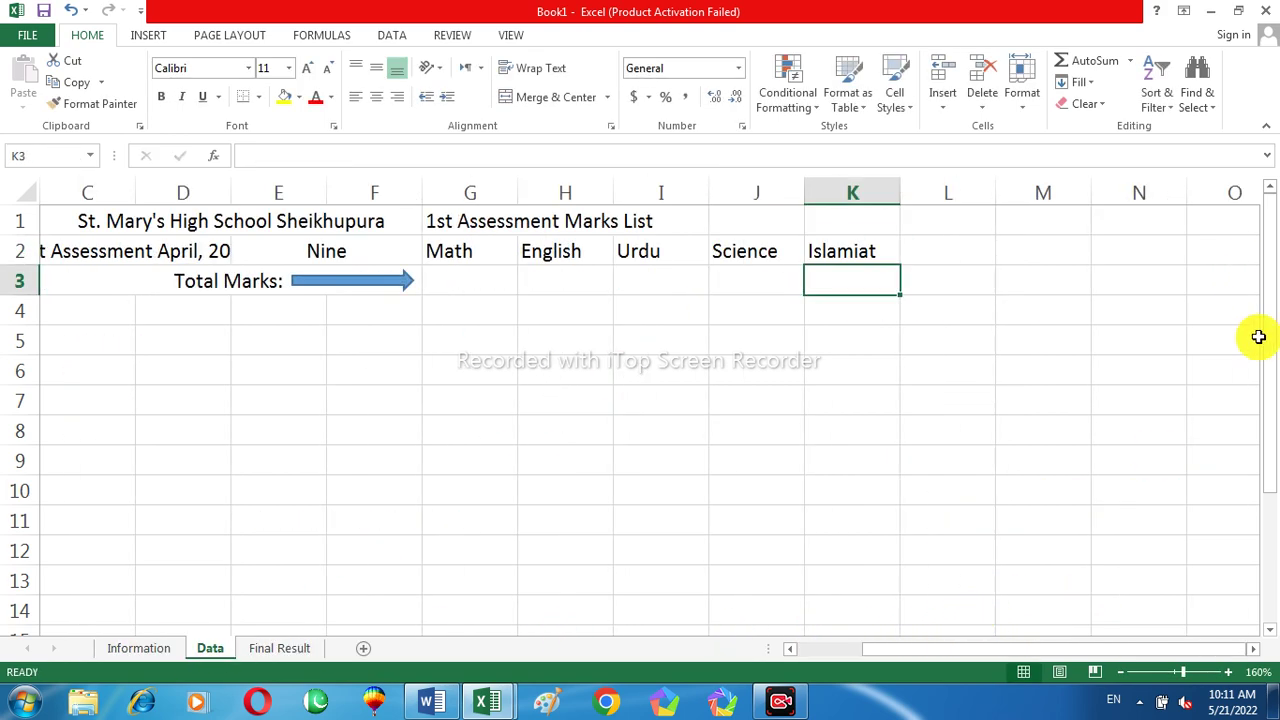
mouse_move(1269, 374)
left_mouse_down()
mouse_move(1270, 450)
mouse_move(1270, 420)
left_mouse_up()
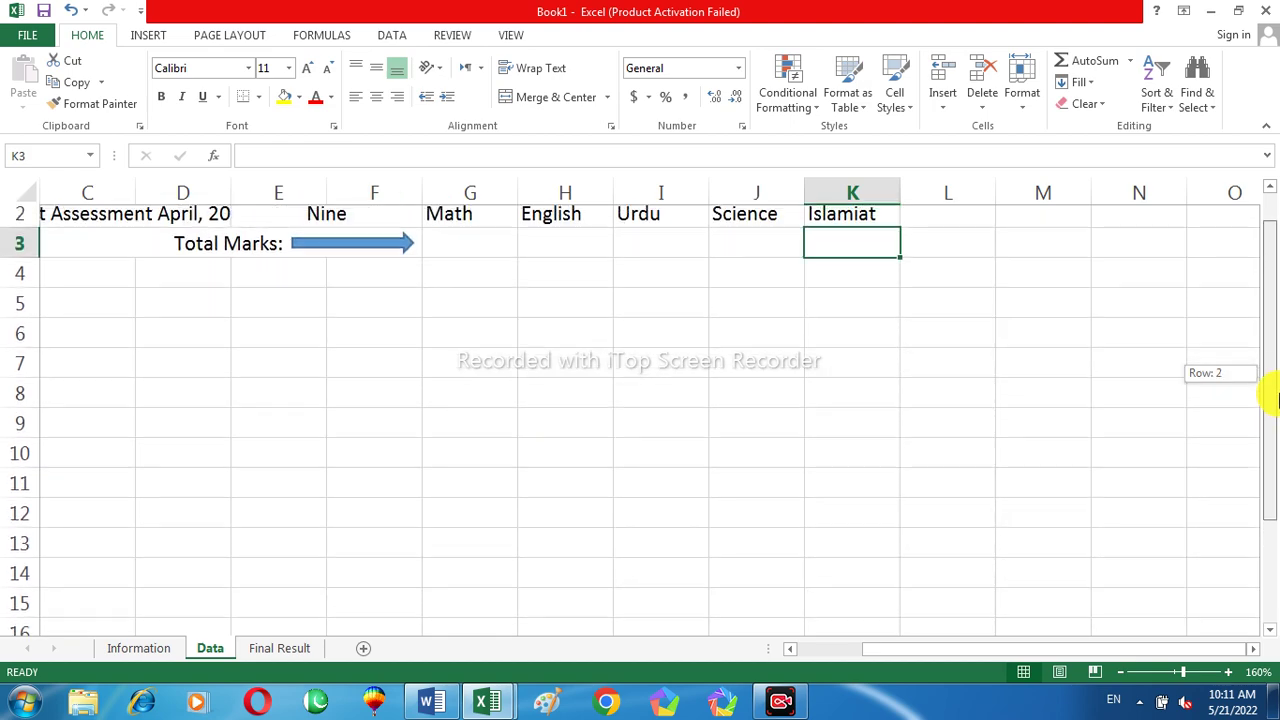
left_click(928, 219)
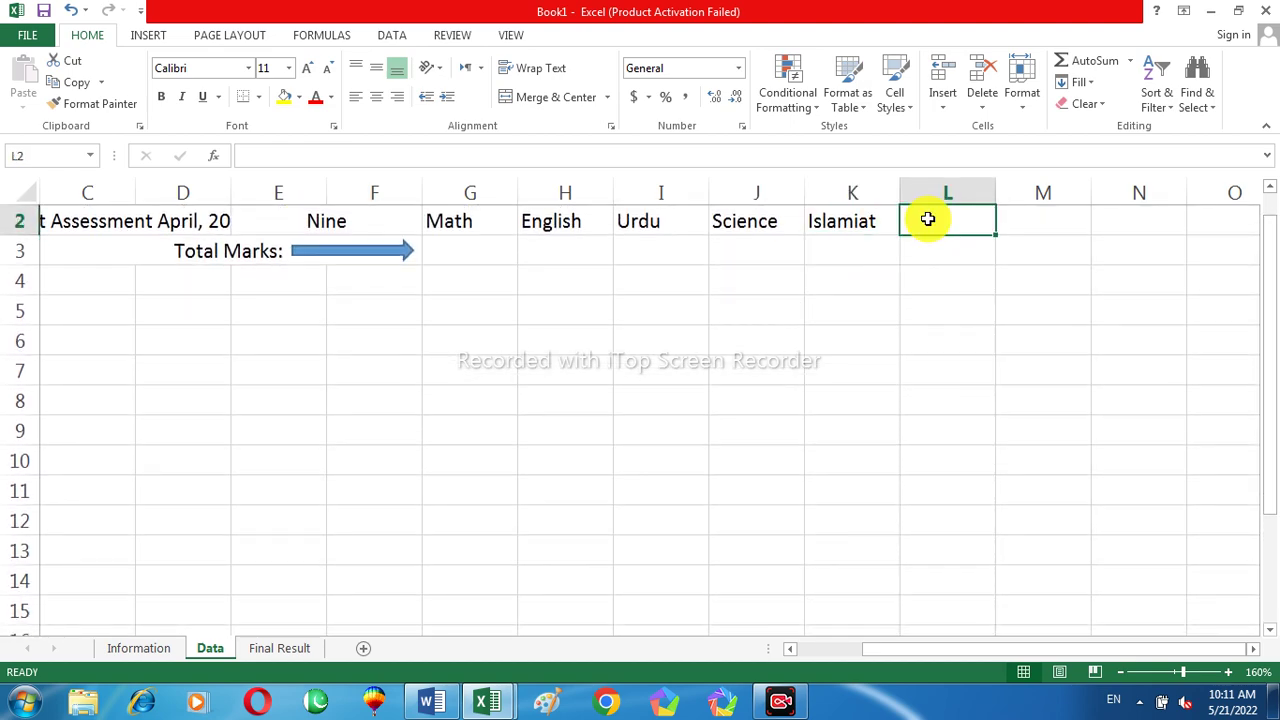
type("=")
left_click(160, 649)
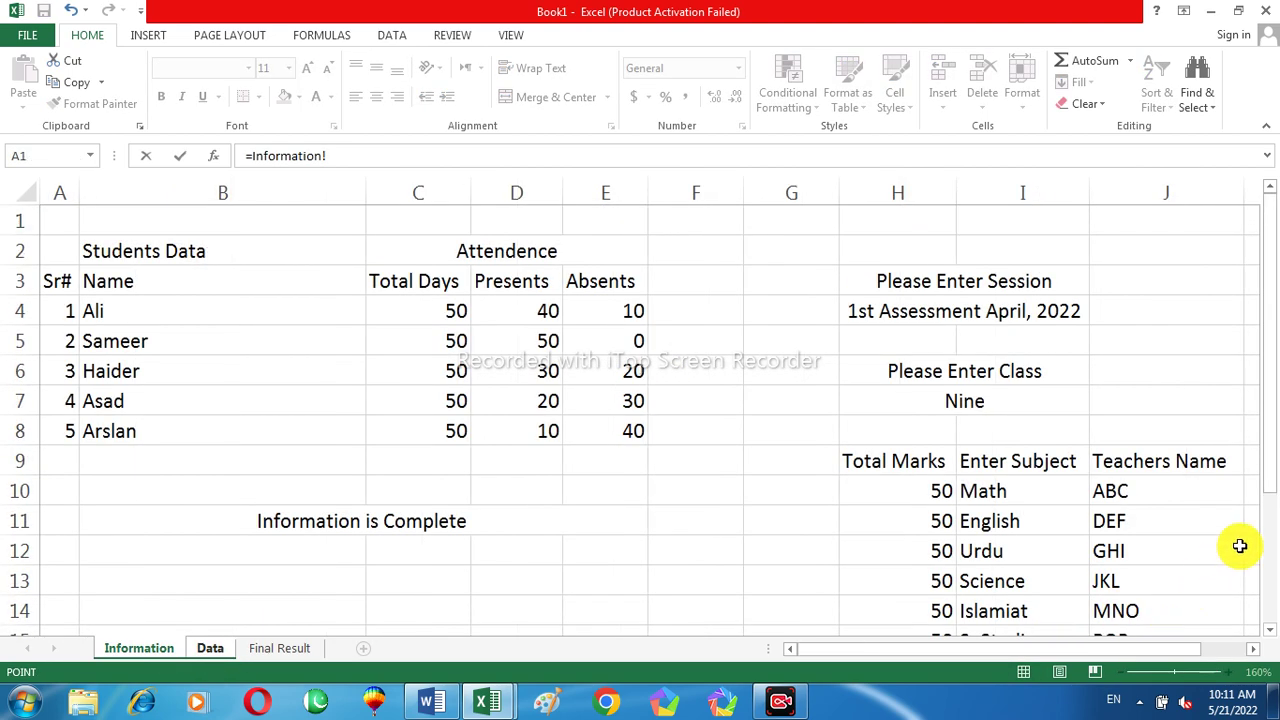
left_click_drag(1267, 495, 1271, 537)
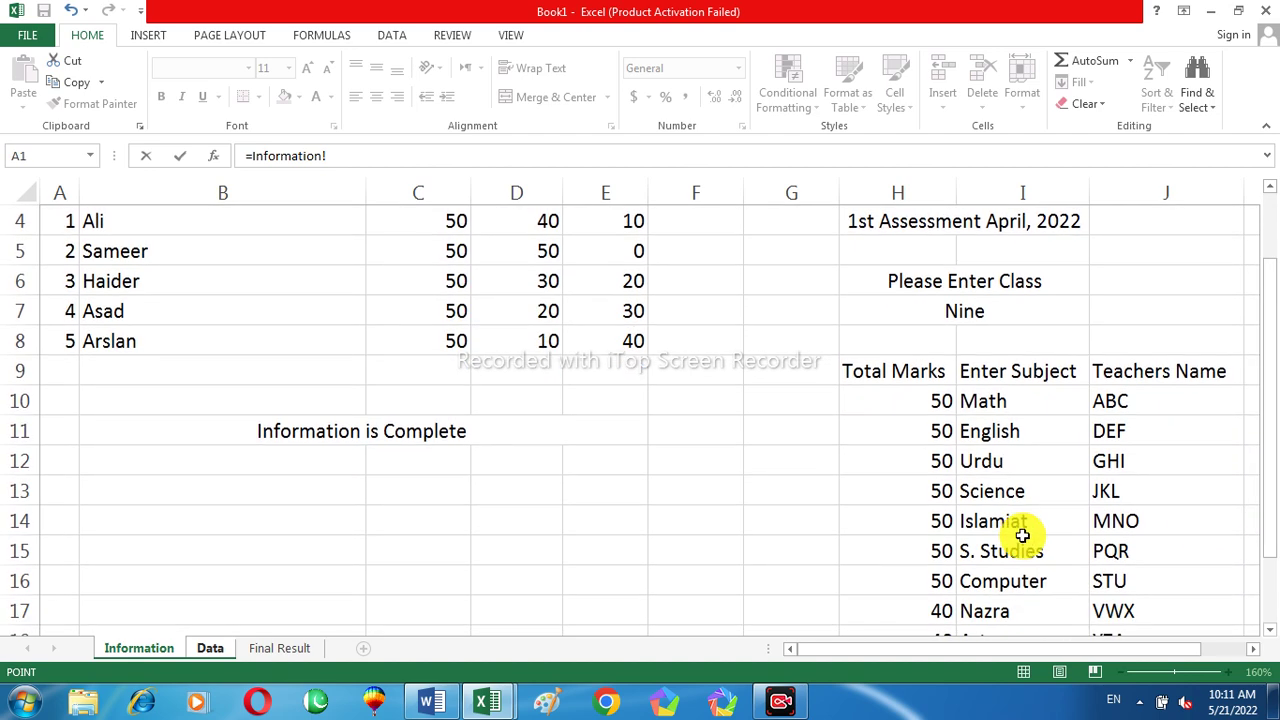
left_click(1010, 552)
key("Return")
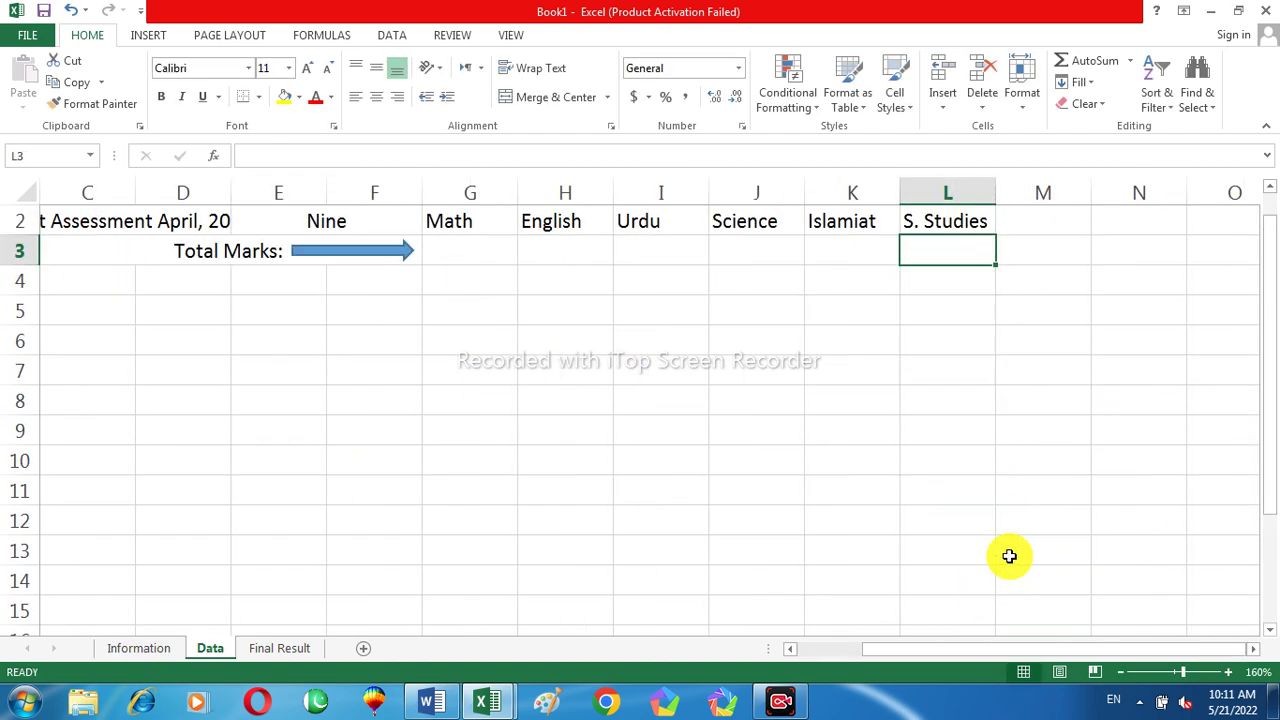
left_click(1080, 220)
type("=")
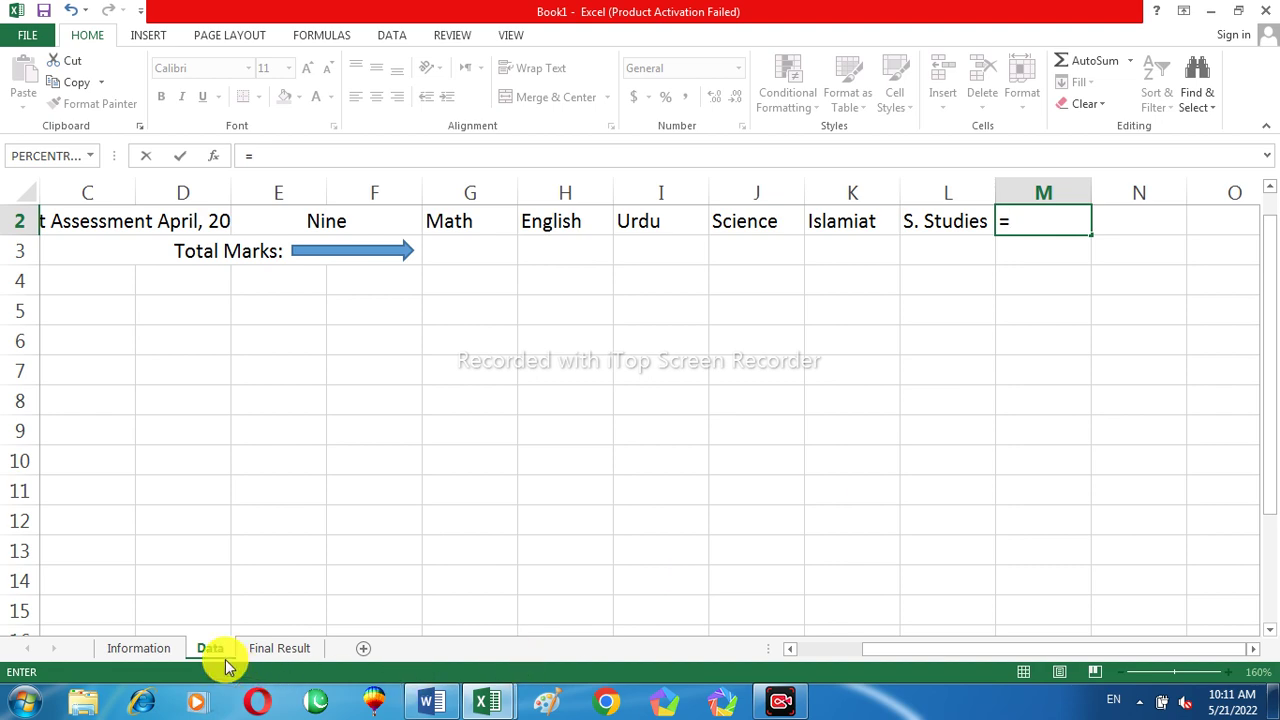
left_click(150, 650)
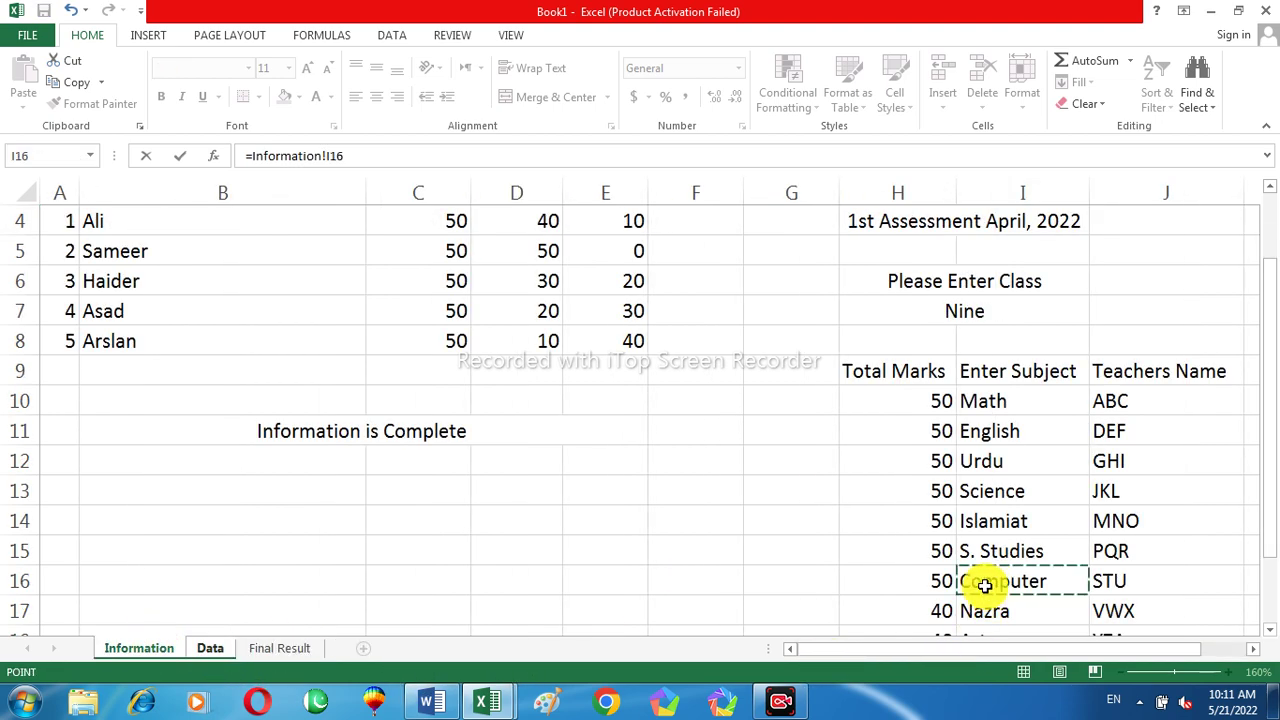
key("Return")
Step: Link N2, O2 and P2 to the Nazra, Art and Lab subject cells on Information
left_click(1129, 226)
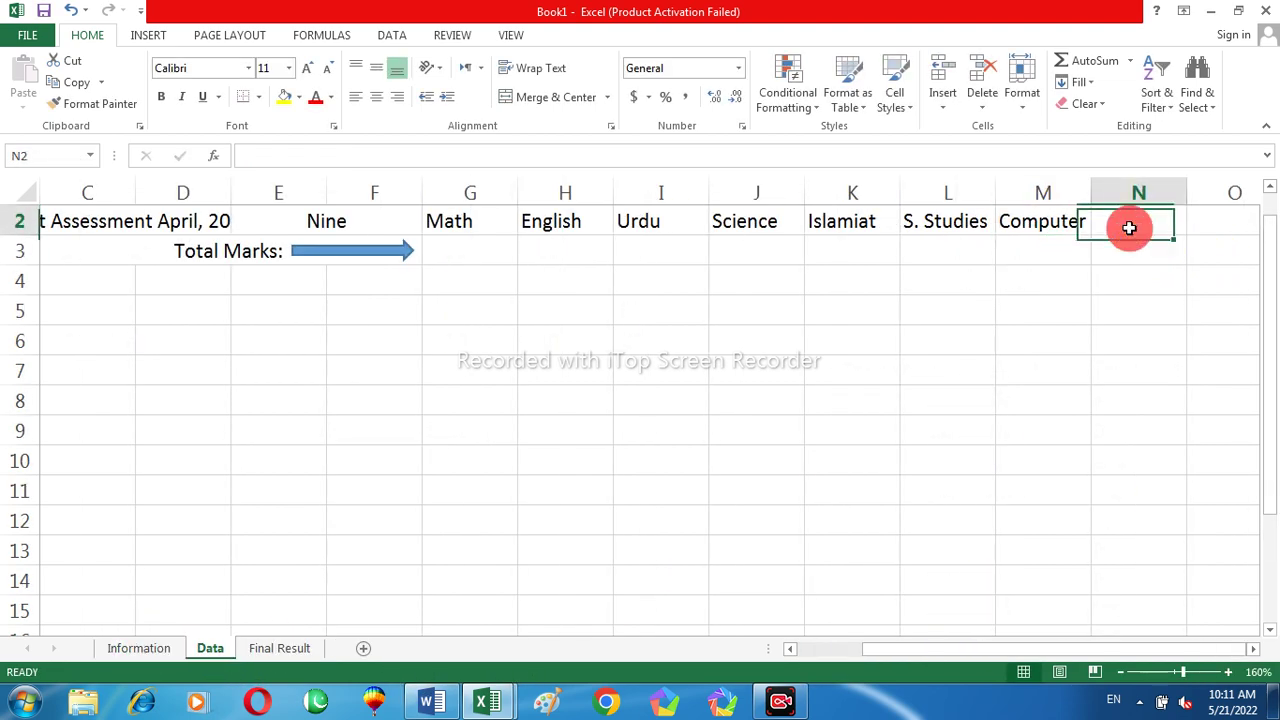
type("=")
left_click(160, 648)
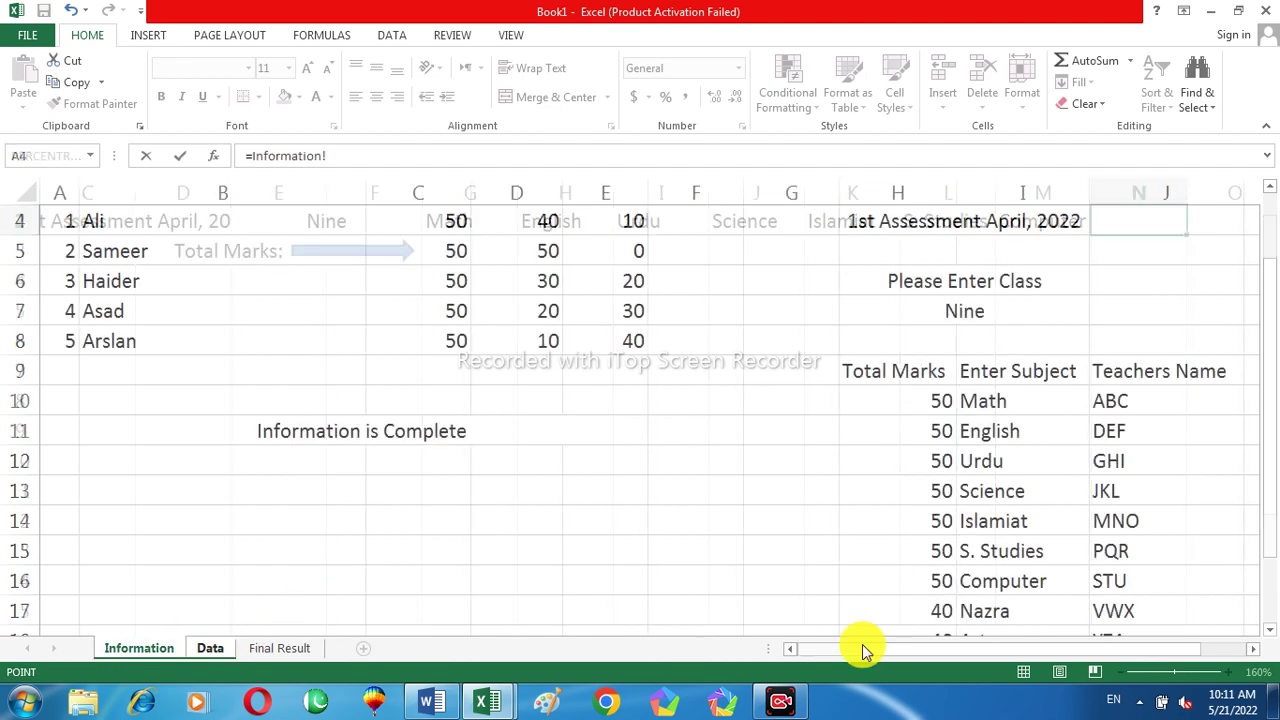
key("Return")
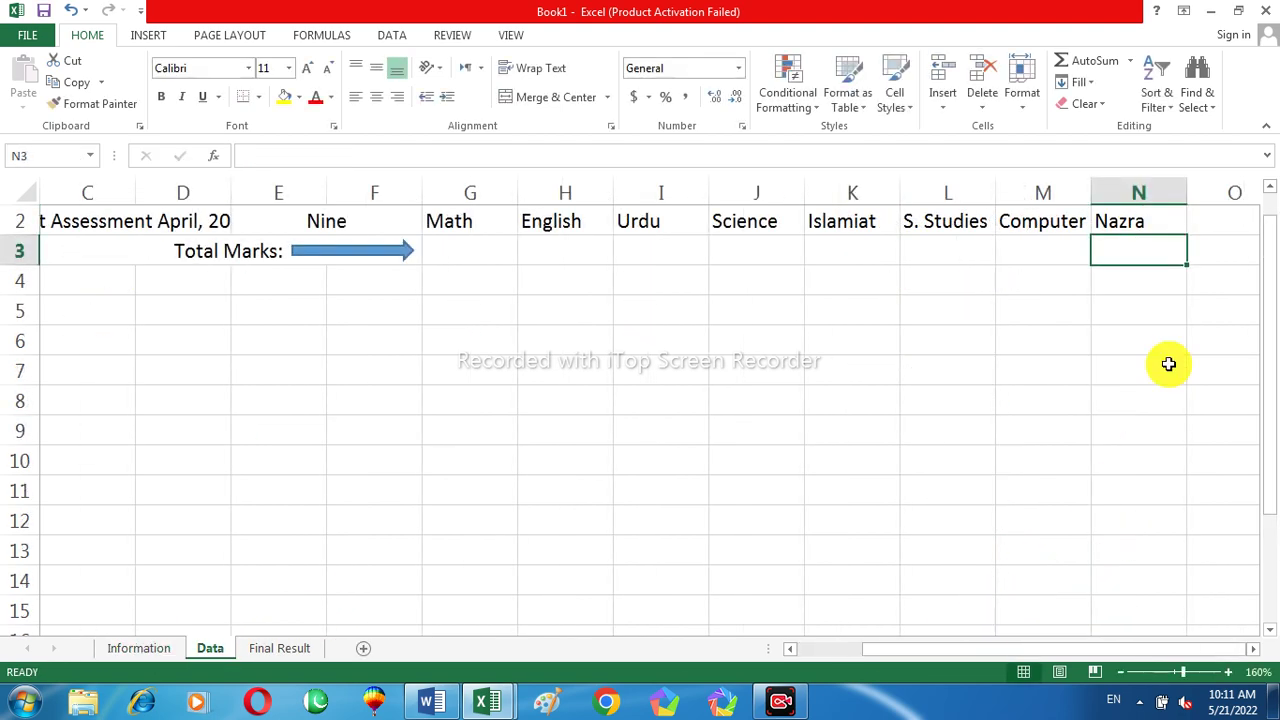
left_click(1226, 221)
type("=")
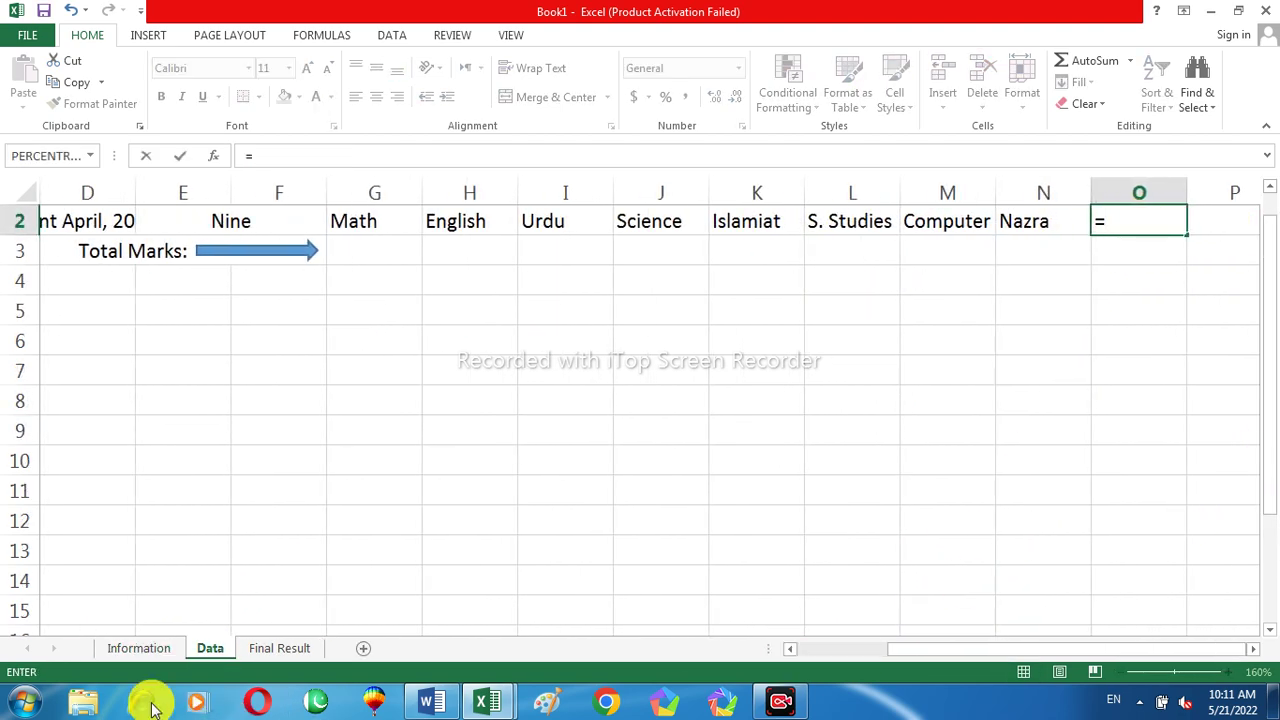
left_click(124, 650)
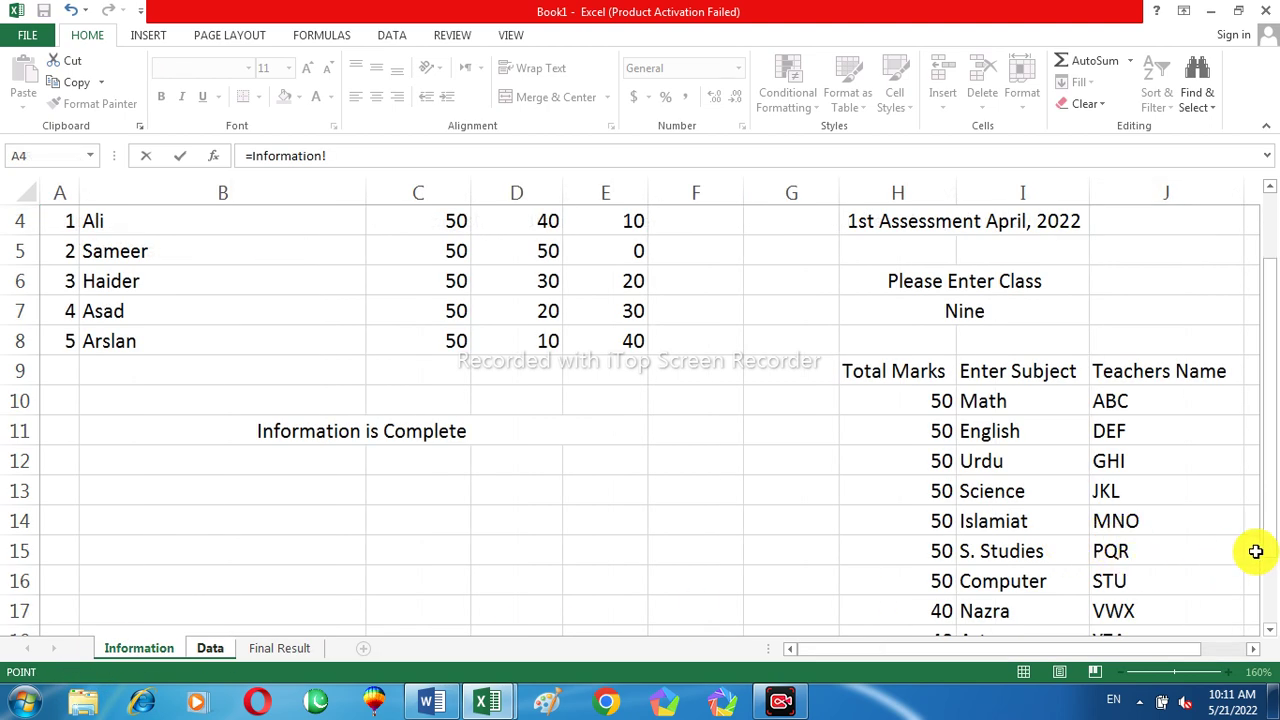
left_click_drag(1266, 550, 1272, 588)
left_click(1037, 588)
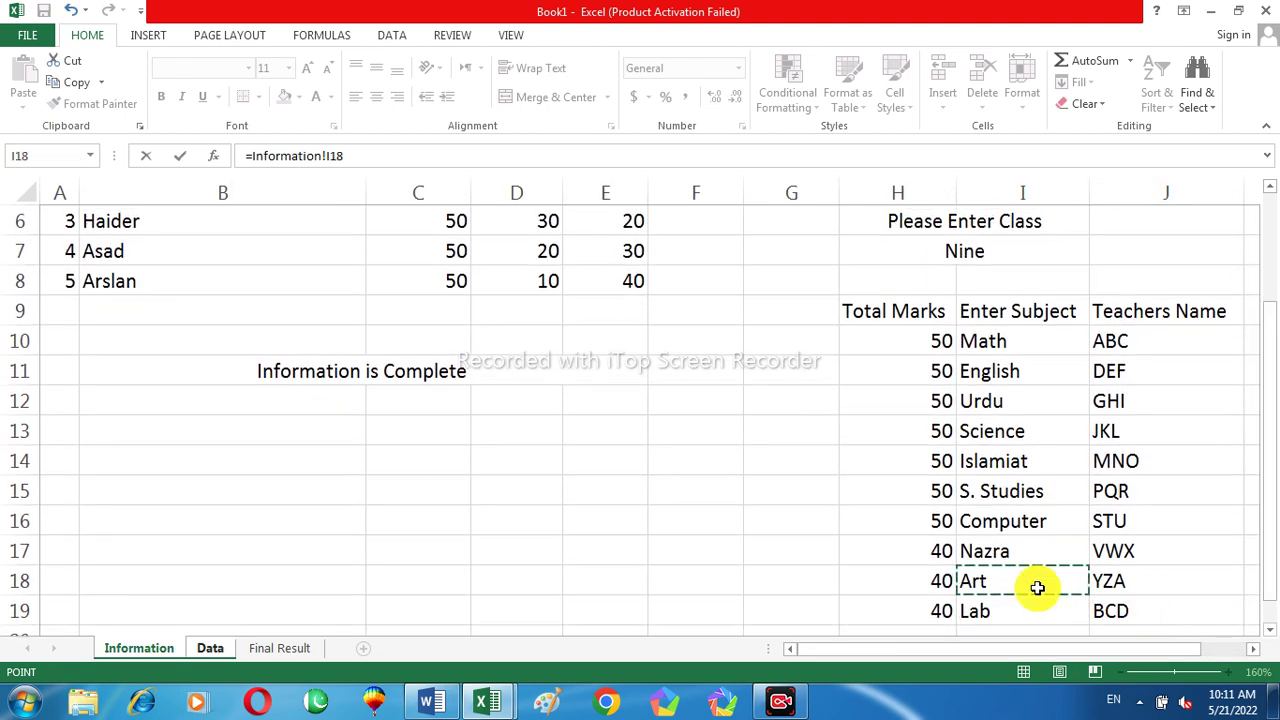
key("Return")
left_click(1206, 220)
type("=")
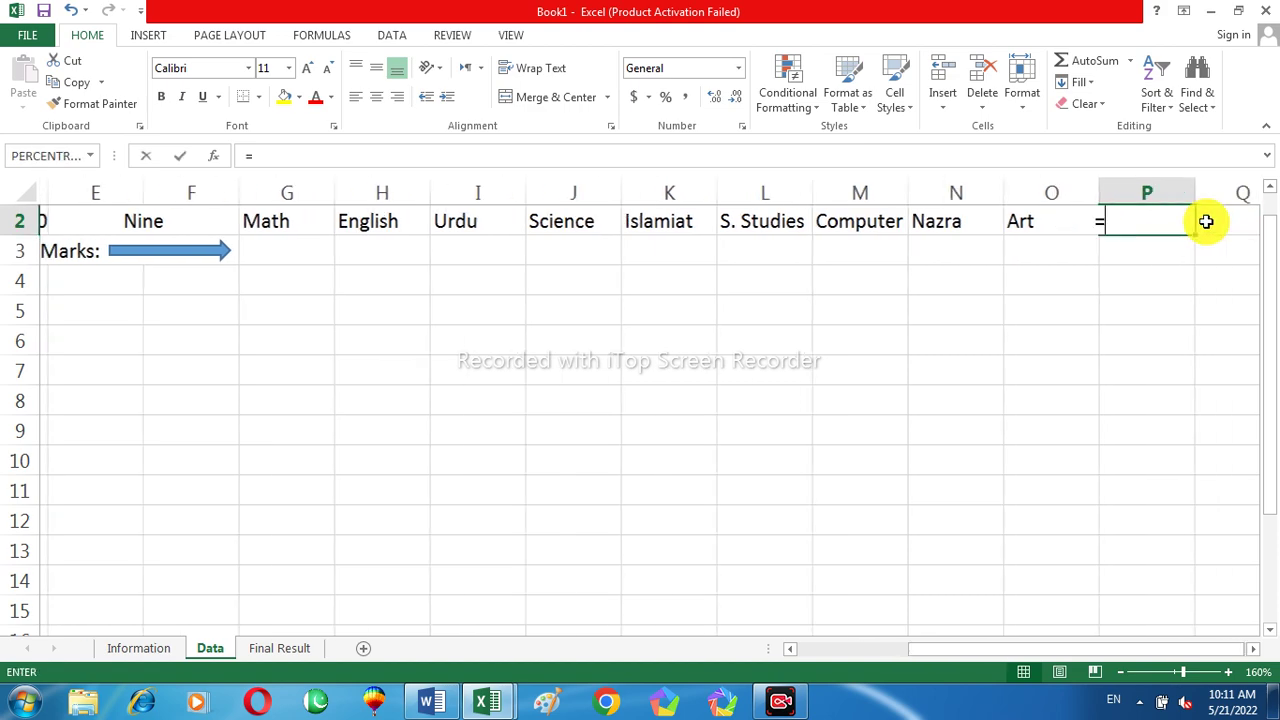
left_click(162, 649)
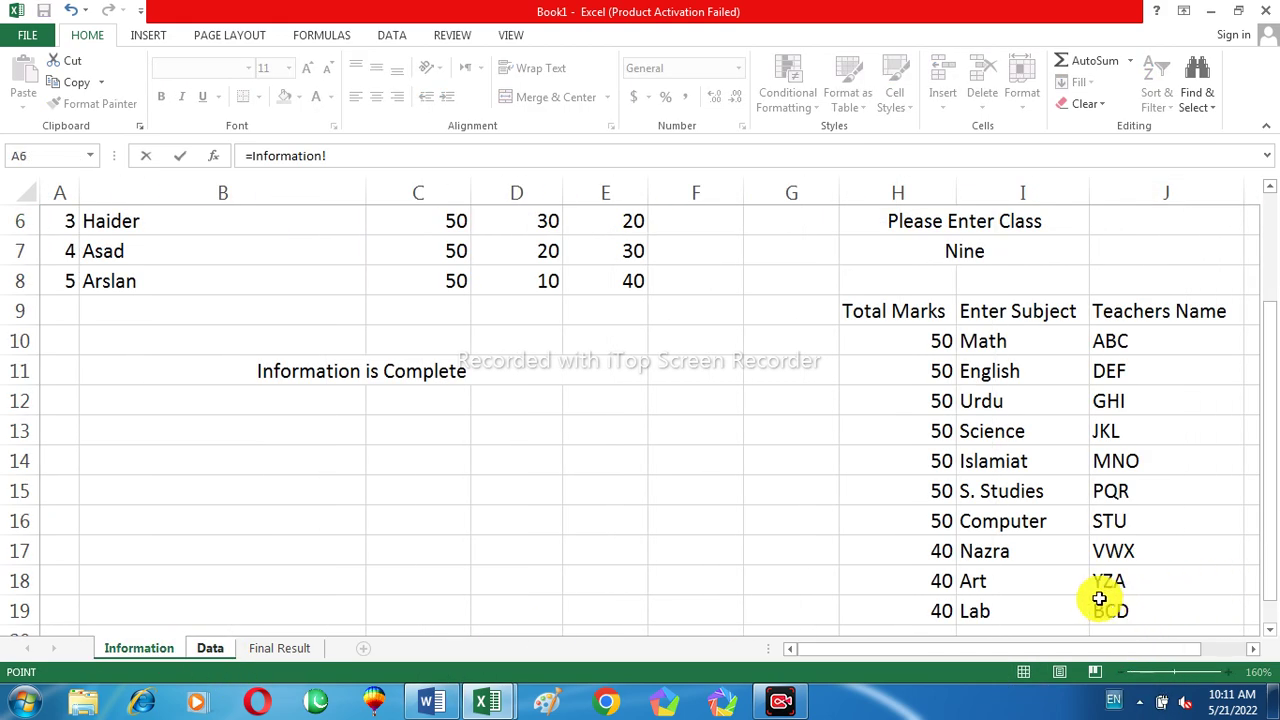
left_click_drag(1270, 585, 1270, 598)
left_click(989, 584)
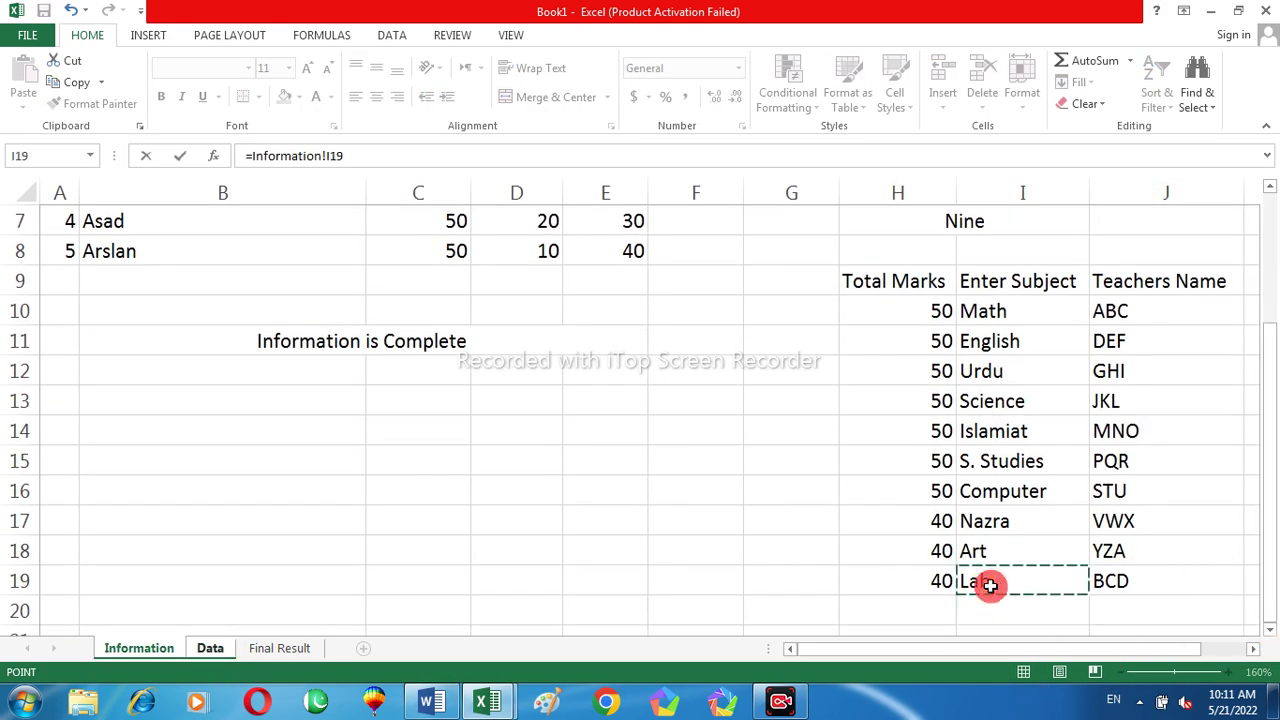
key("Return")
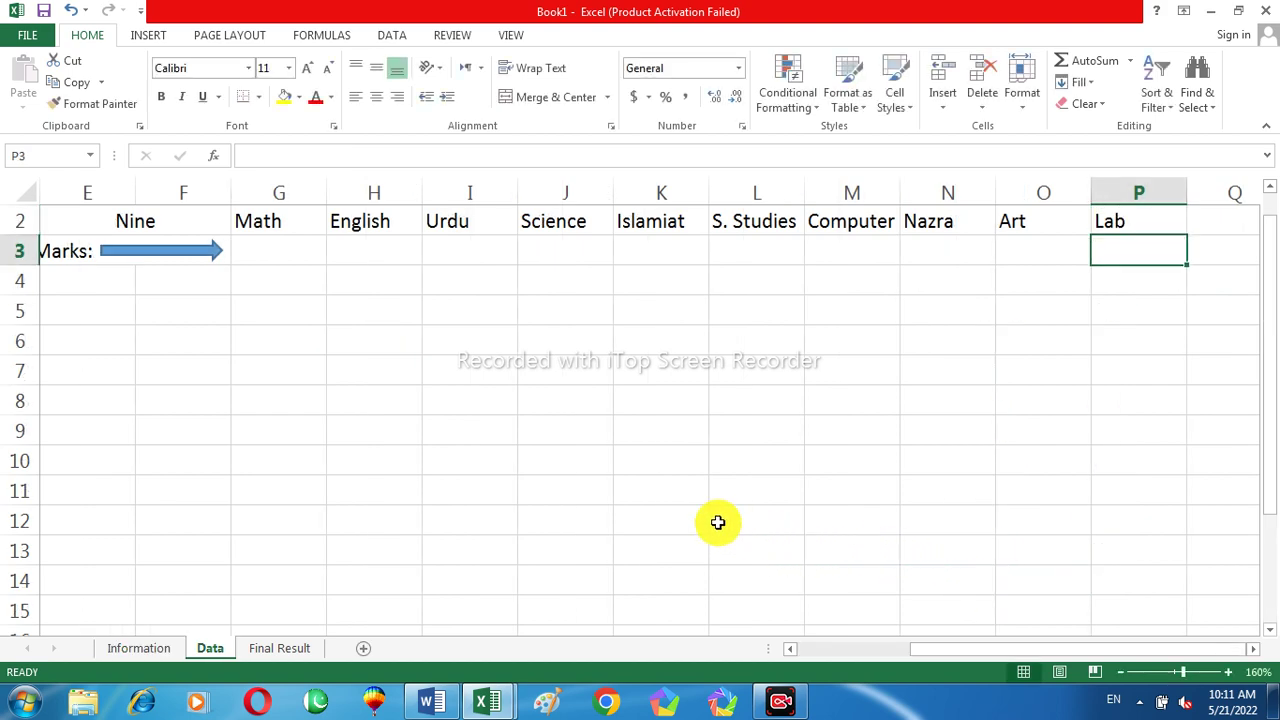
Step: Link G3, H3 and I3 to the Math, English and Urdu total marks of 50
scroll(718, 522, "up", 1)
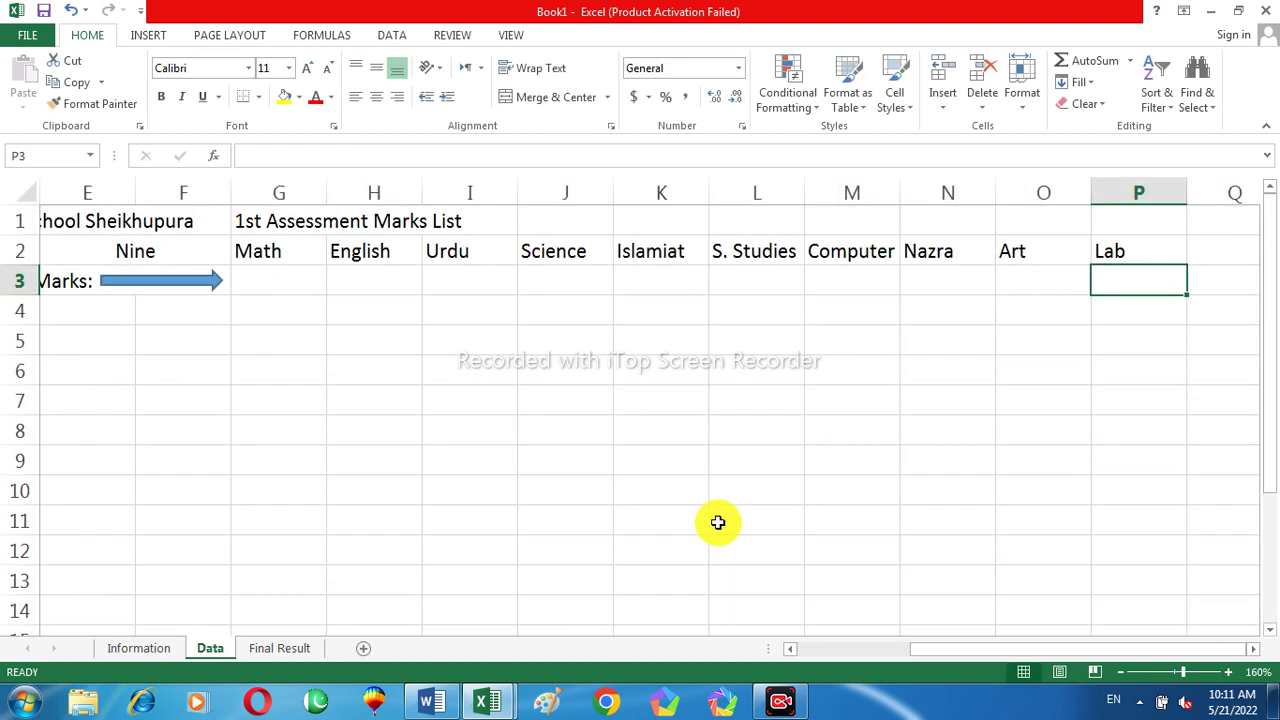
scroll(718, 522, "left", 1)
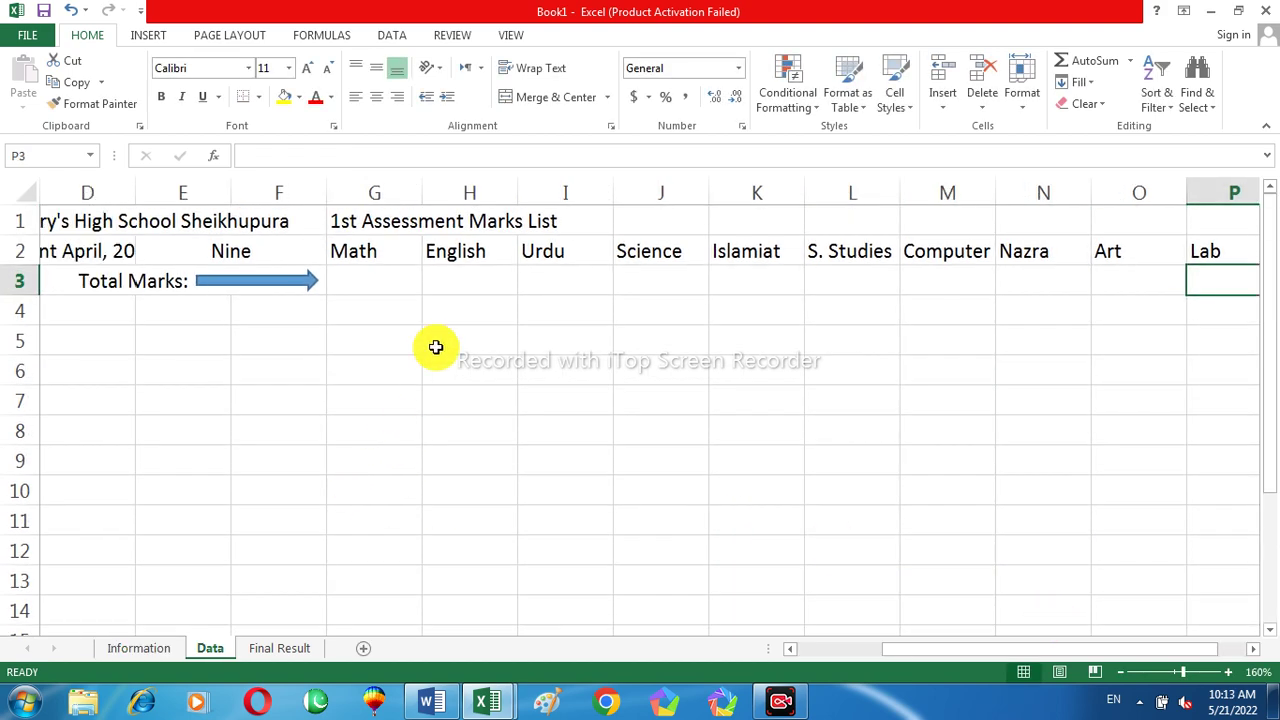
left_click(393, 280)
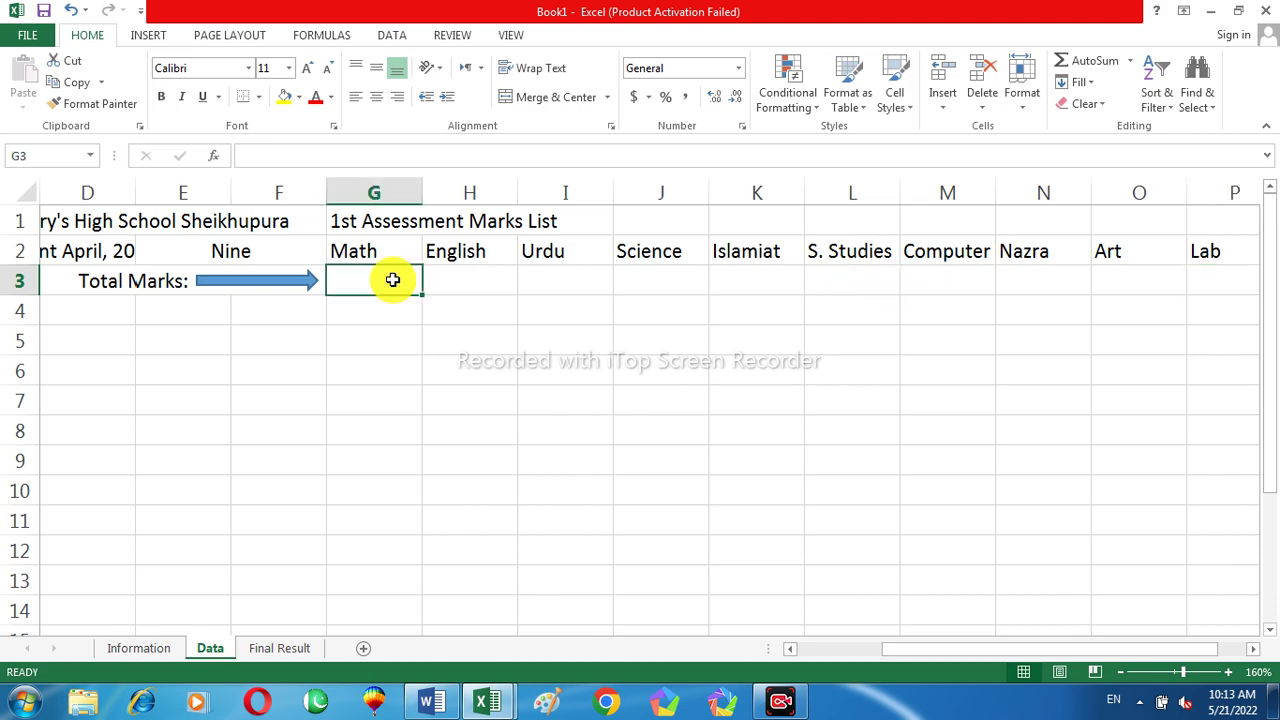
type("=")
left_click(140, 648)
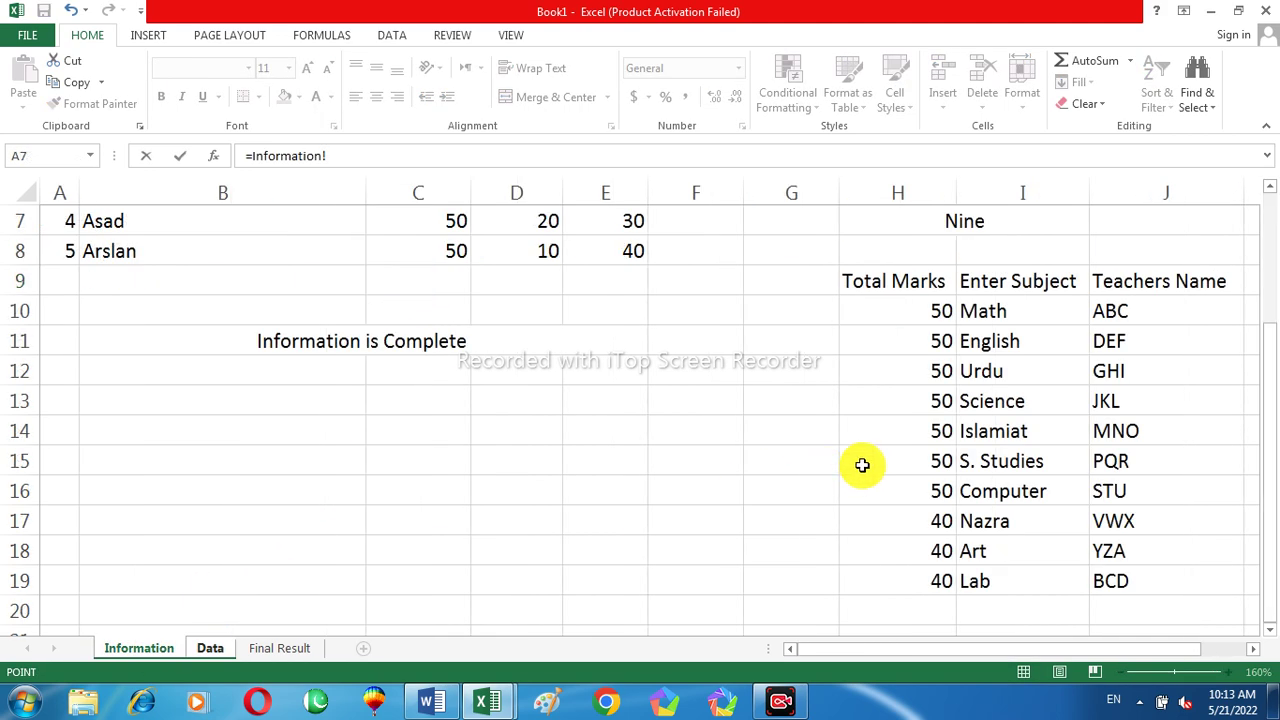
key("Return")
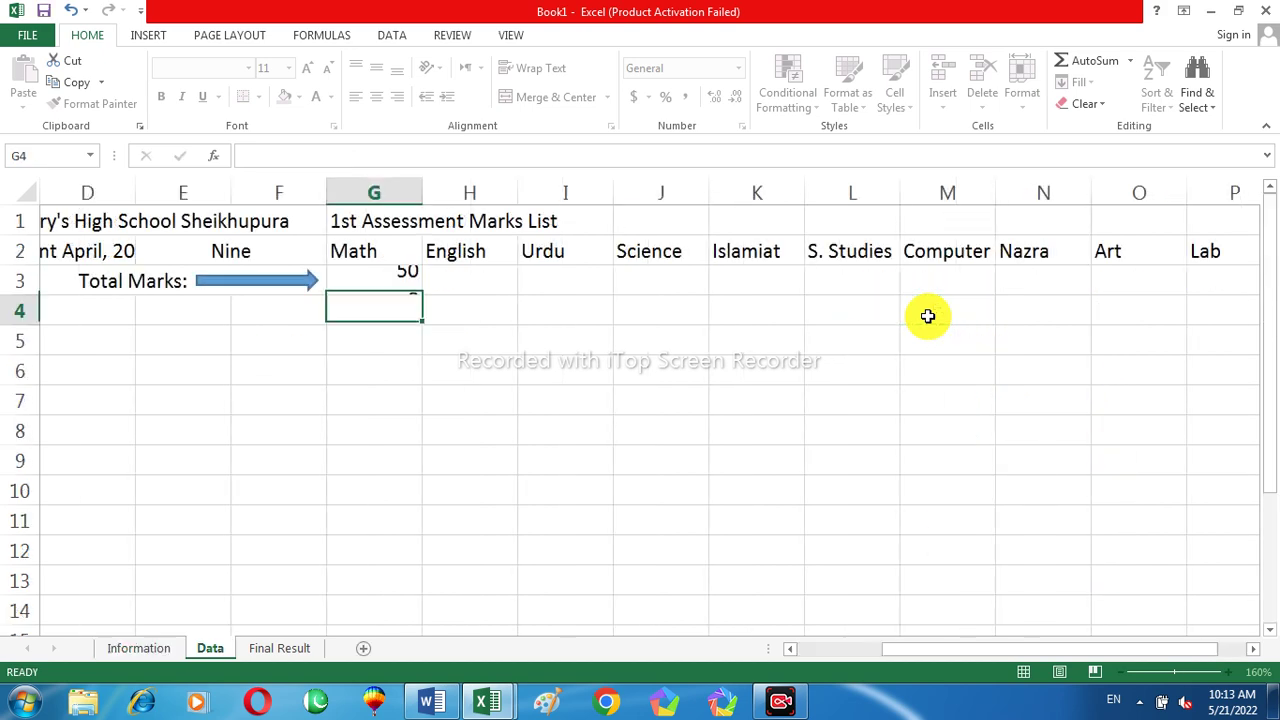
left_click(467, 280)
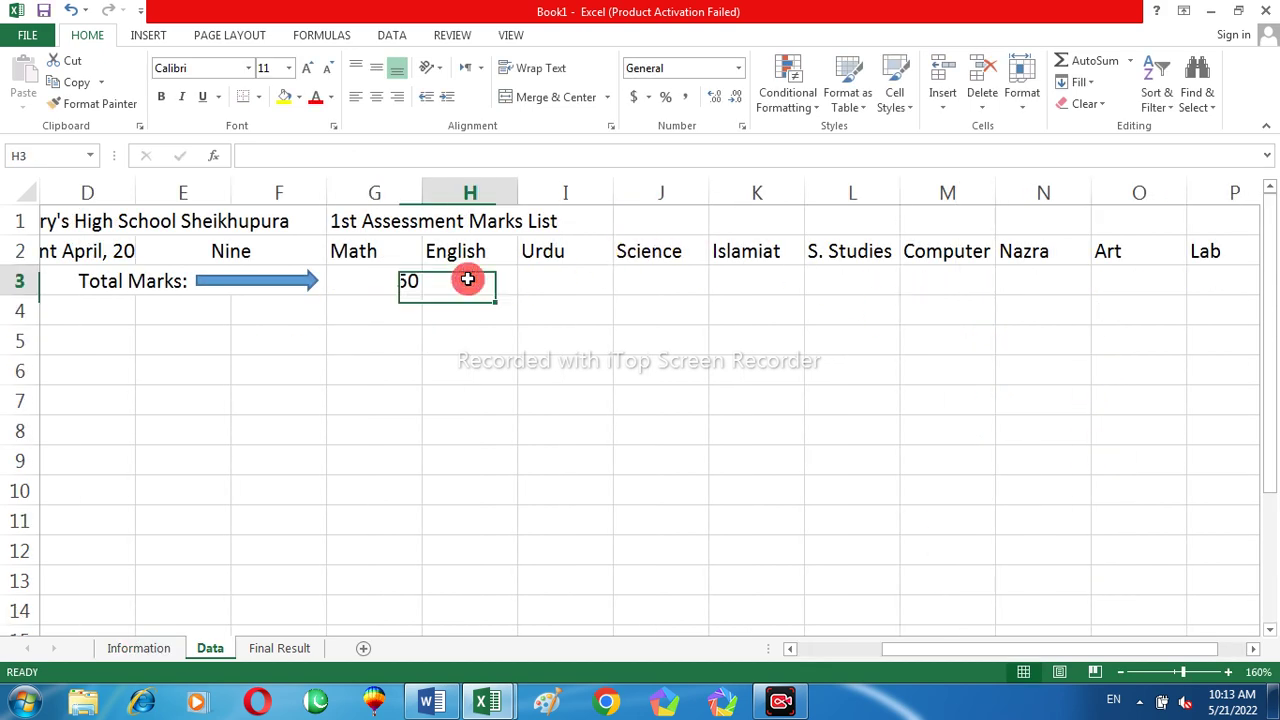
type("=")
left_click(150, 651)
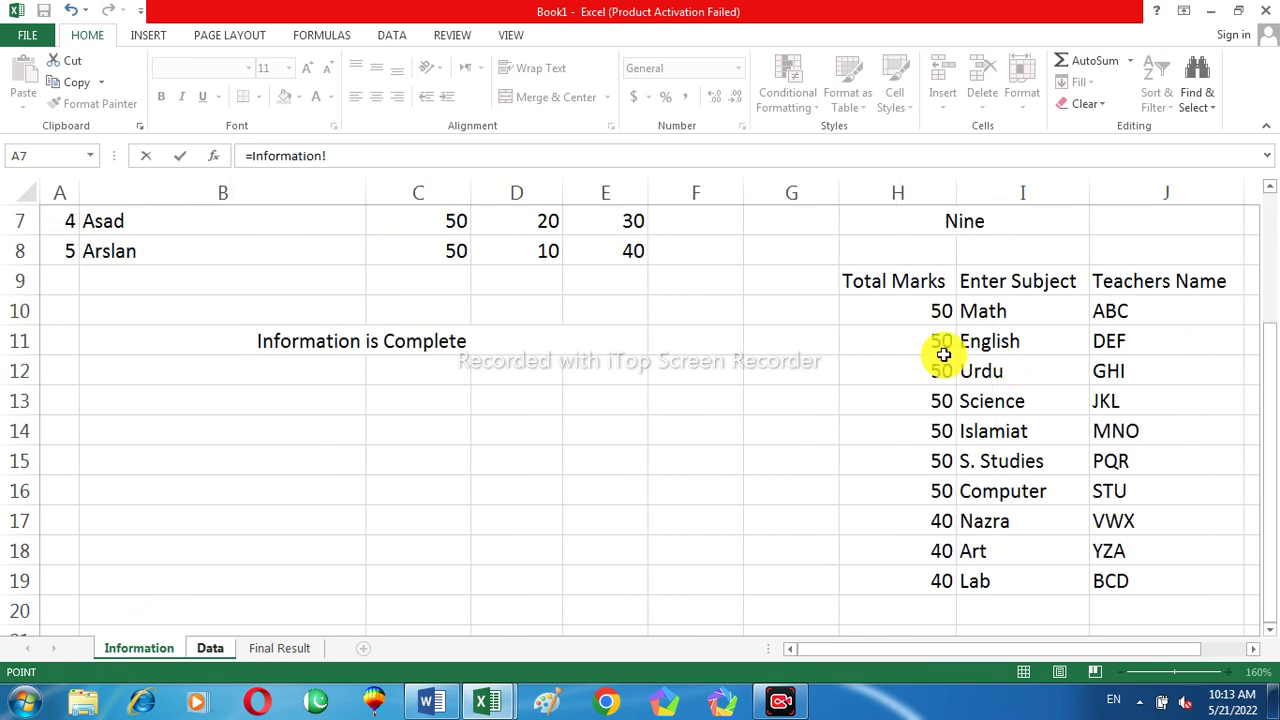
left_click(930, 340)
key("Return")
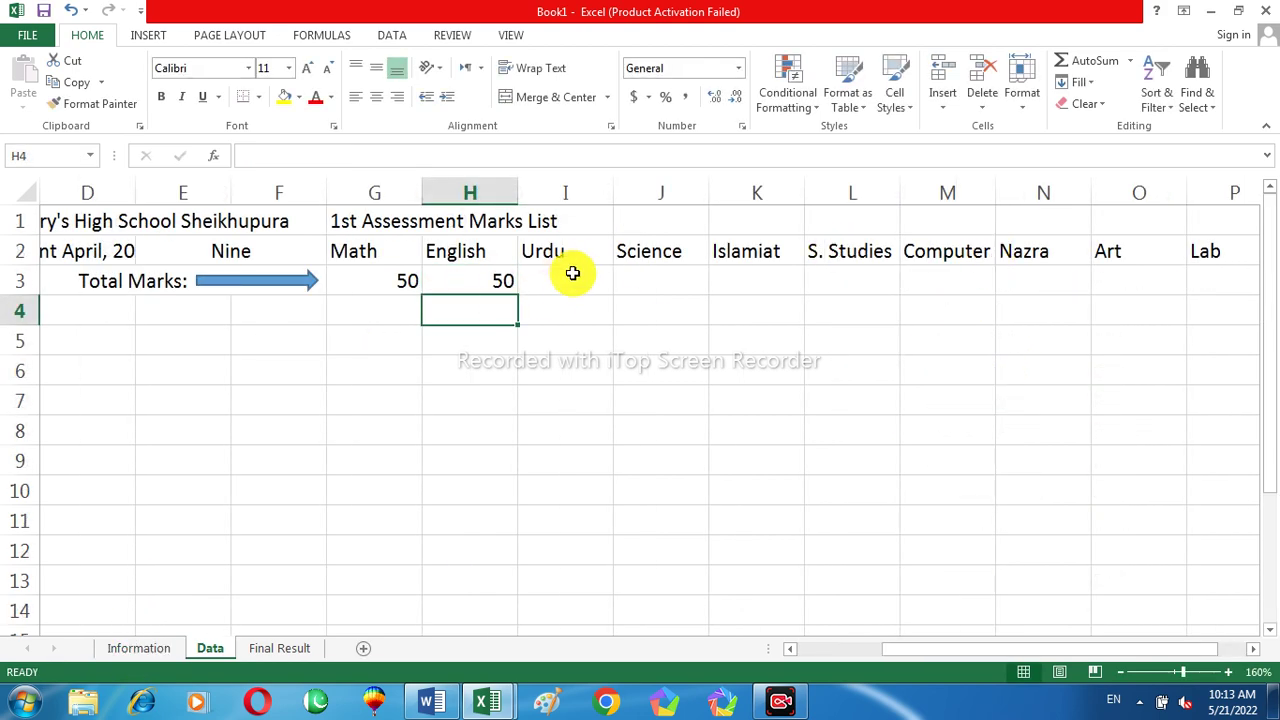
left_click(571, 276)
type("=")
left_click(139, 648)
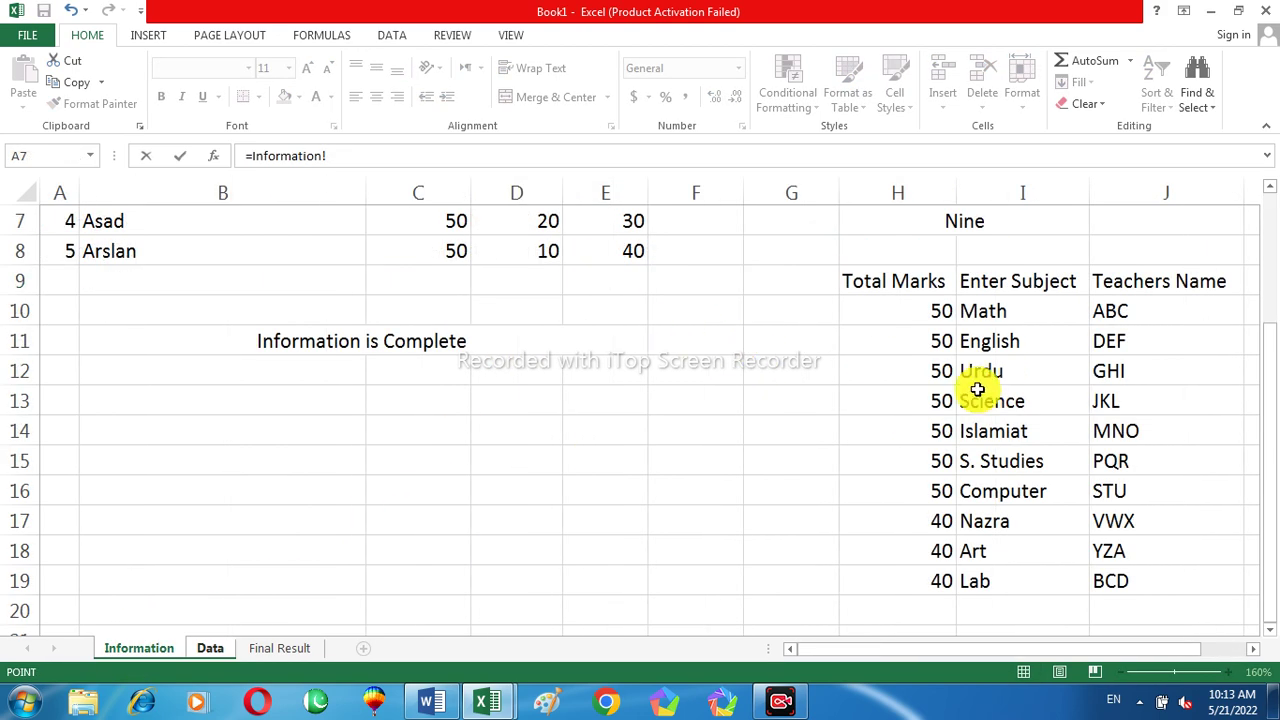
key("Return")
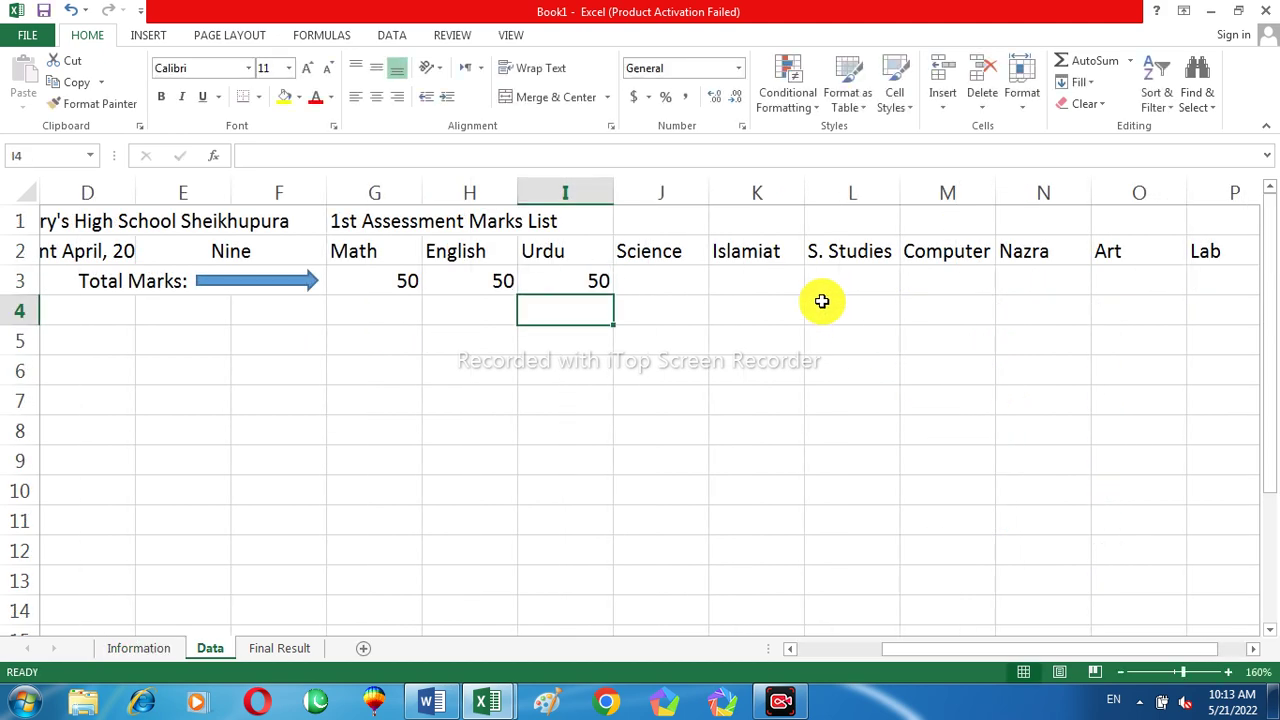
Step: Link J3 through M3 to the Science, Islamiat, S. Studies and Computer totals (50) in H13–H16
left_click(677, 282)
type("=")
left_click(145, 650)
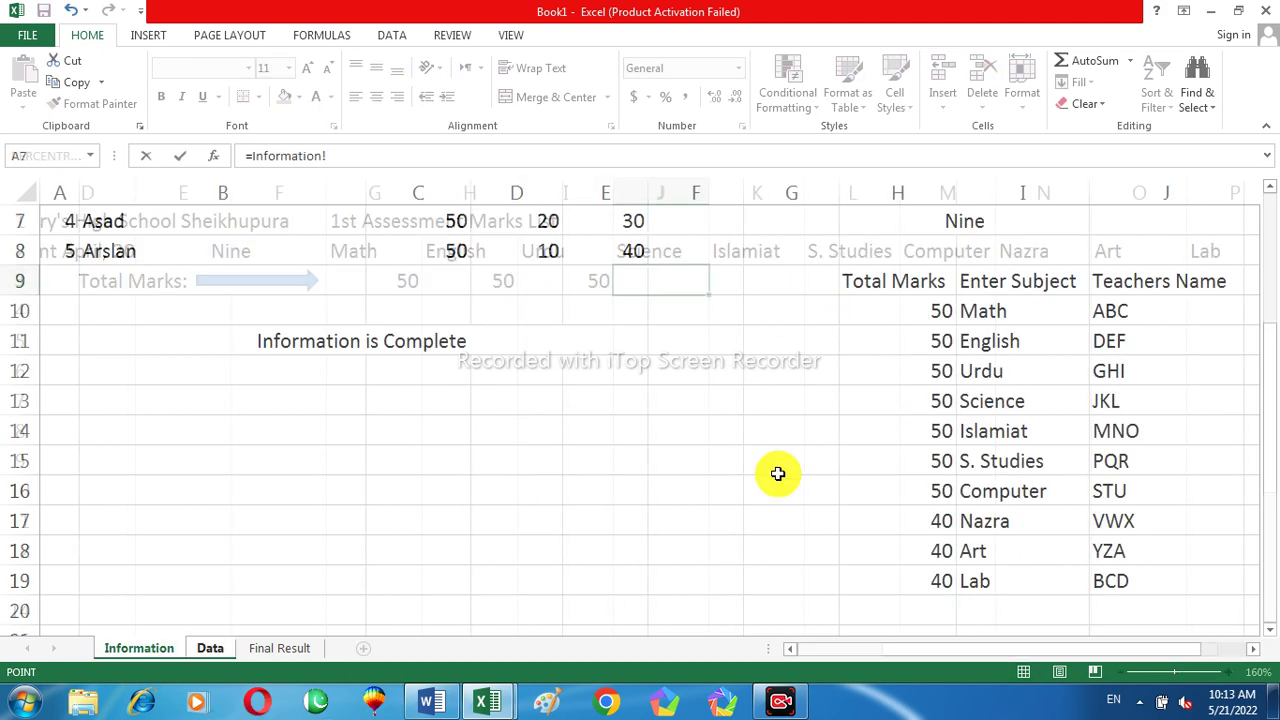
key("Return")
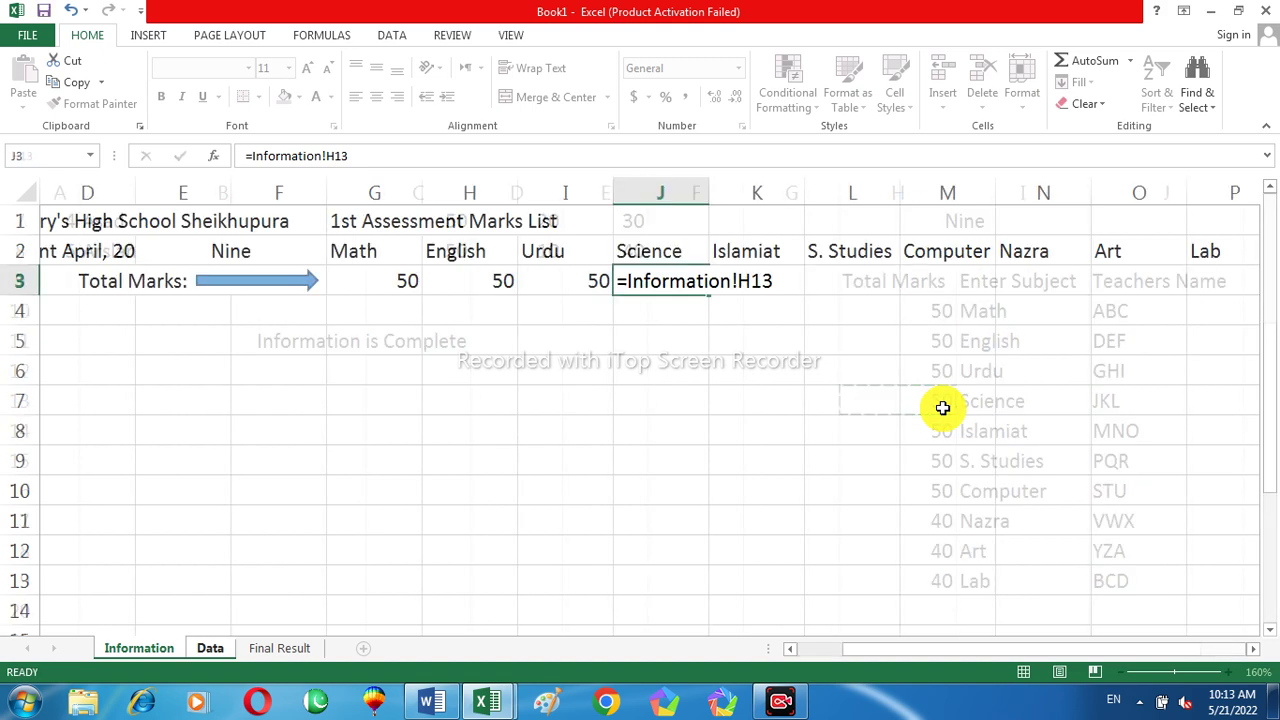
left_click(786, 286)
type("=")
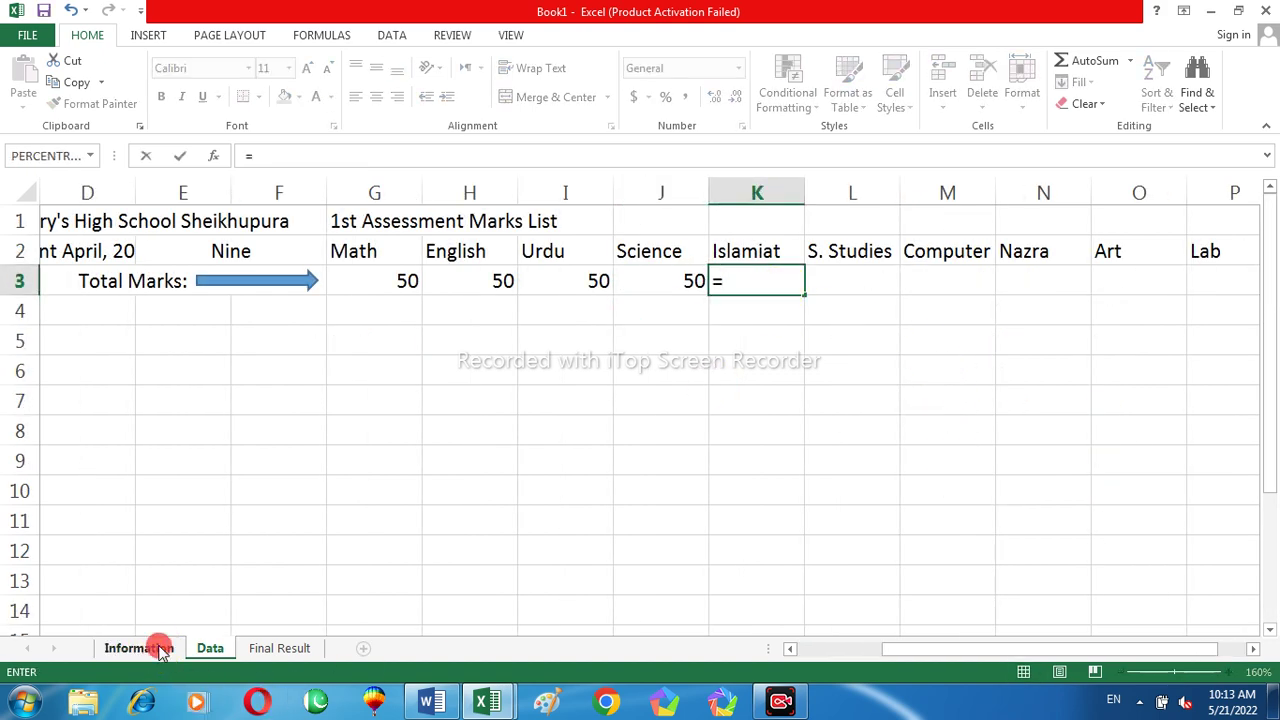
left_click(160, 648)
left_click(913, 440)
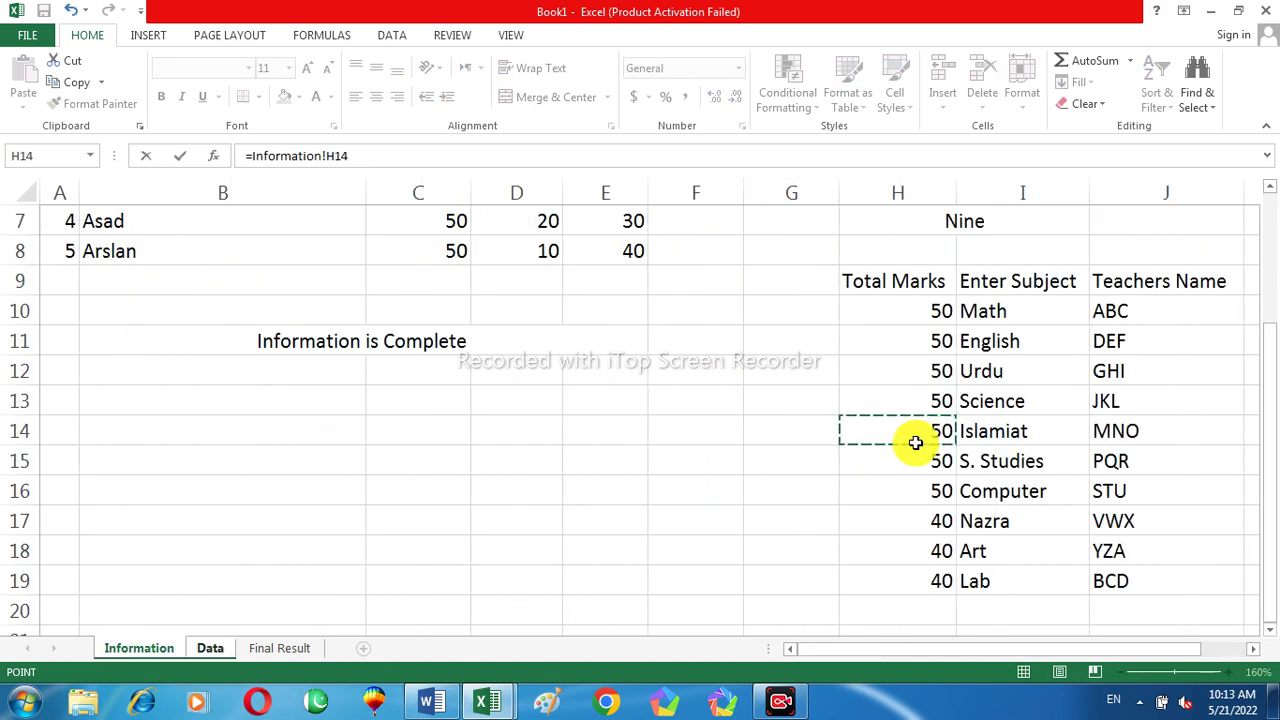
key("Return")
left_click(871, 276)
type("=")
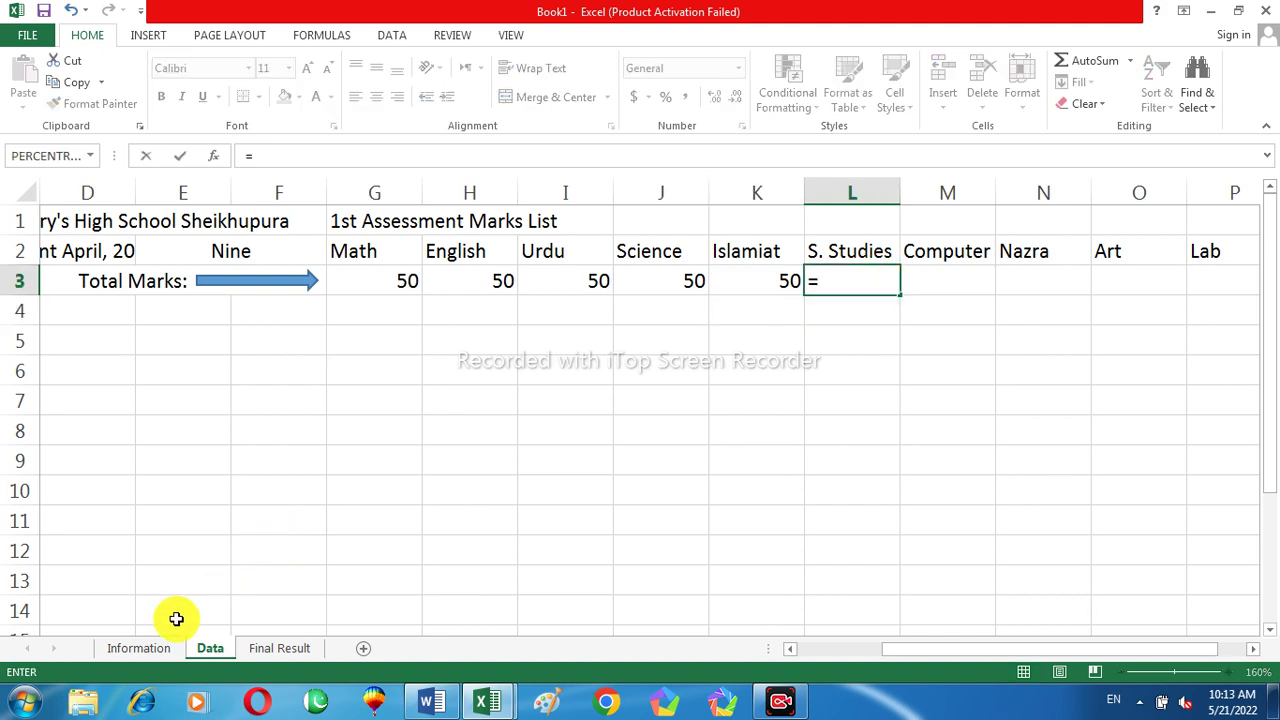
left_click(157, 649)
left_click(939, 468)
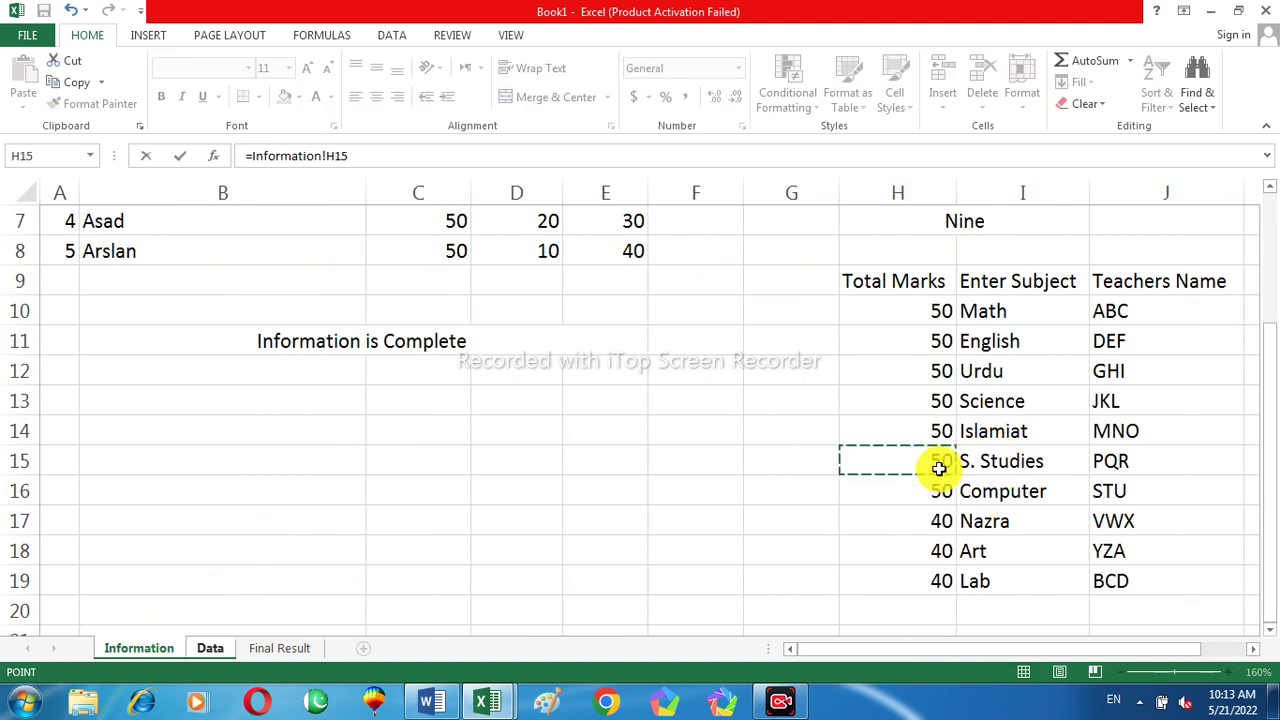
key("Return")
left_click(963, 277)
type("=")
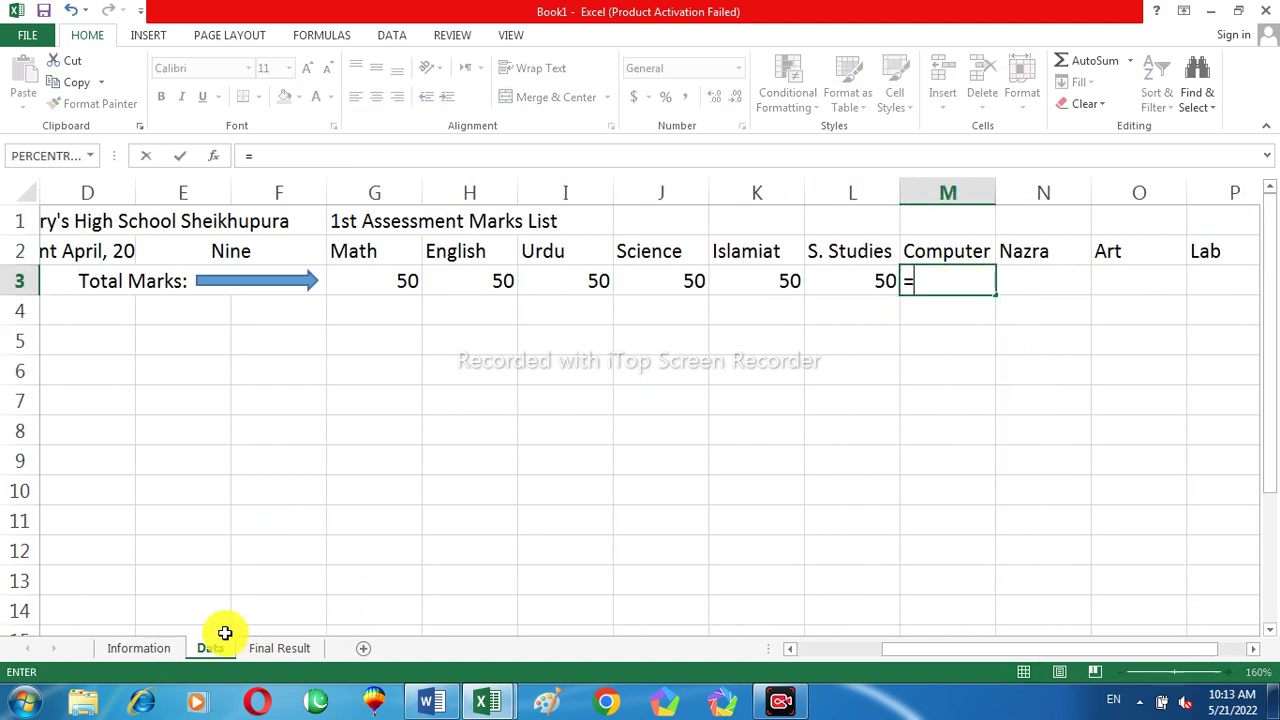
left_click(145, 648)
left_click(916, 492)
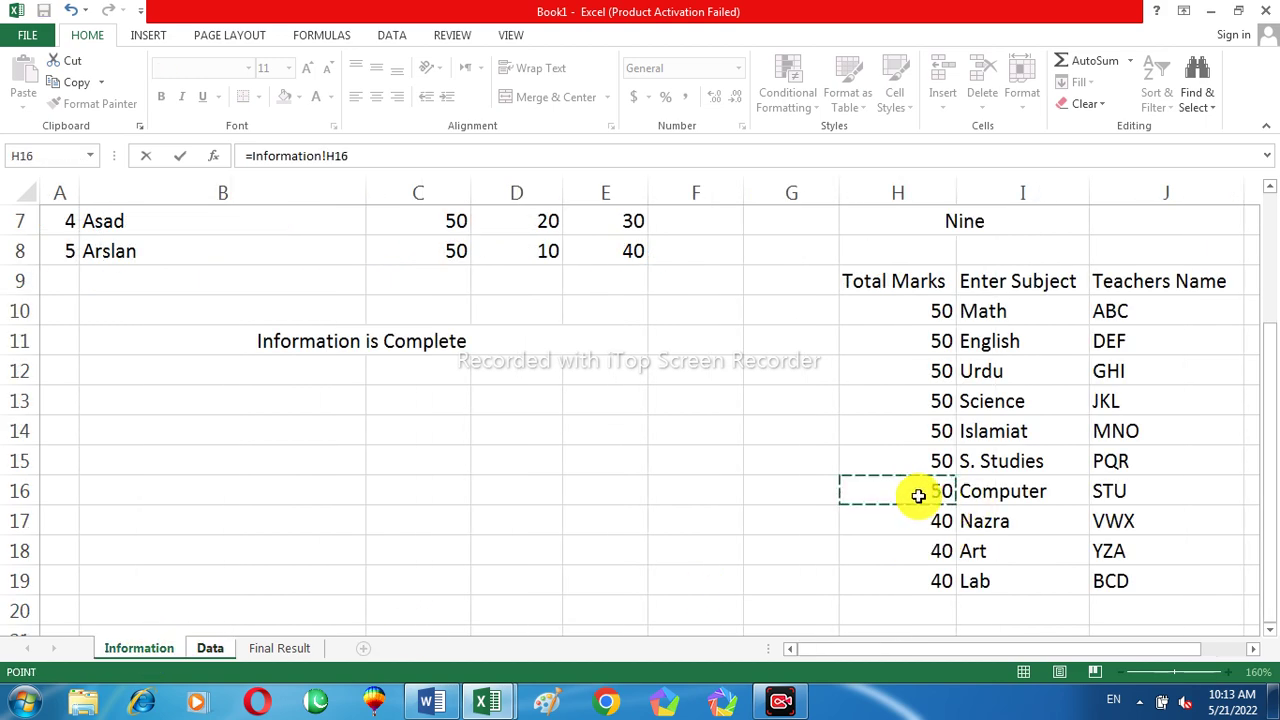
key("Return")
Step: Link N3, O3 and P3 to the Nazra, Art and Lab totals of 40 in H17–H19
left_click(1023, 277)
type("=")
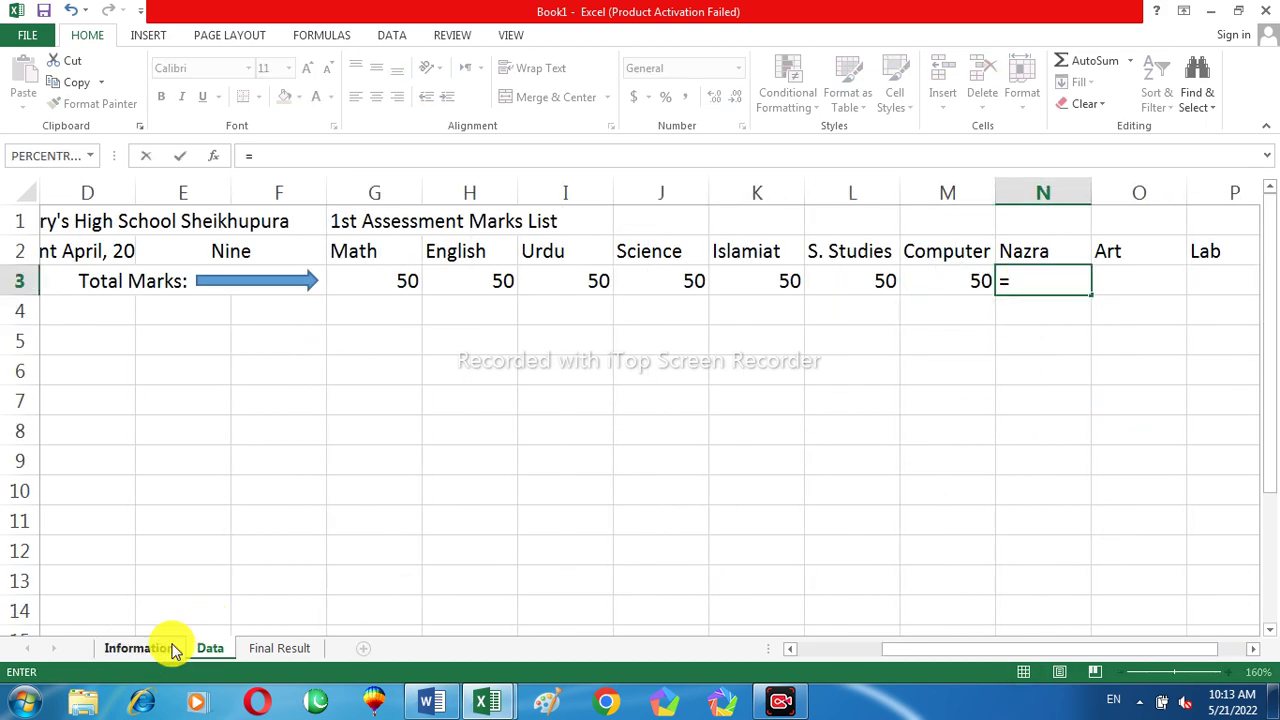
left_click(145, 648)
left_click(935, 522)
key("Return")
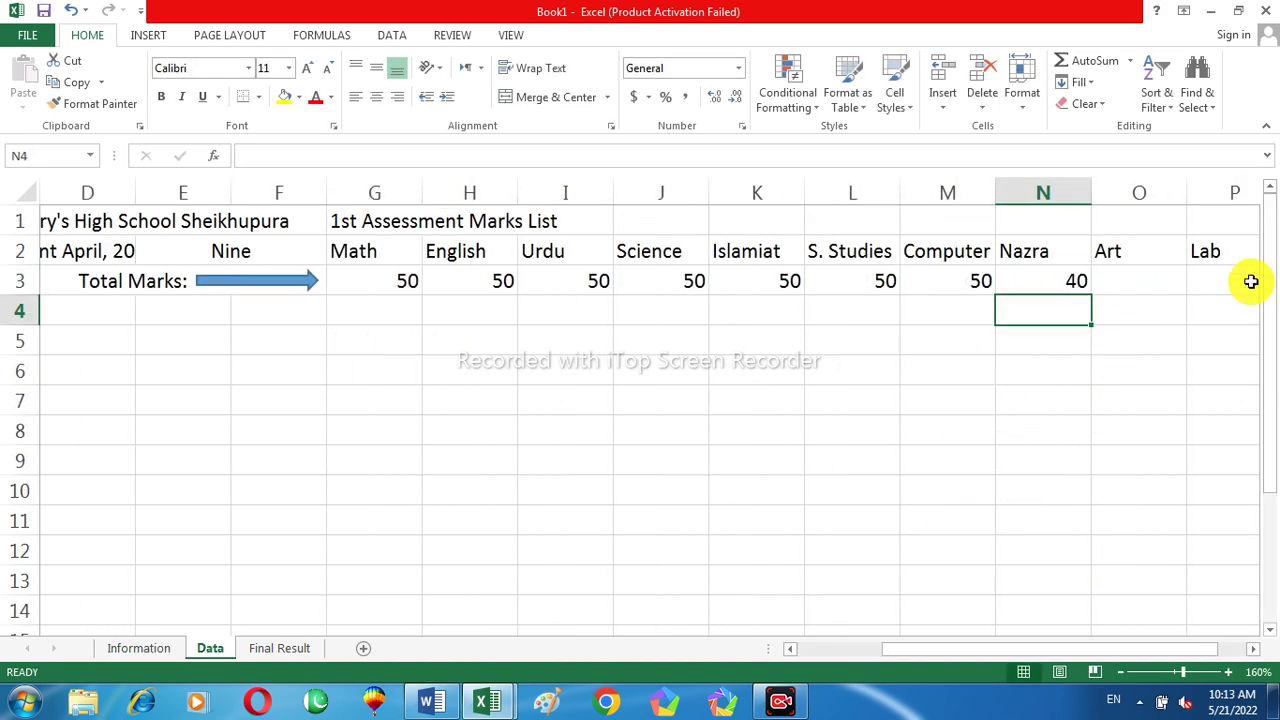
left_click(1150, 283)
type("=")
left_click(139, 648)
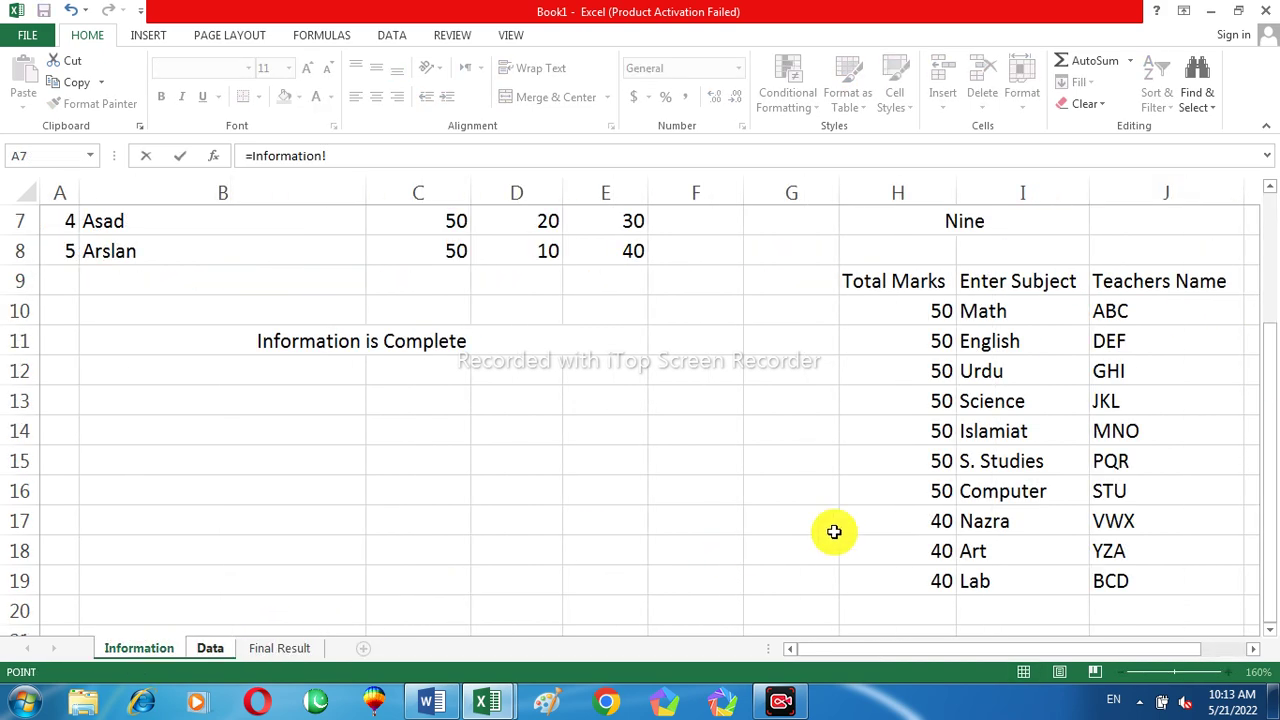
left_click(925, 547)
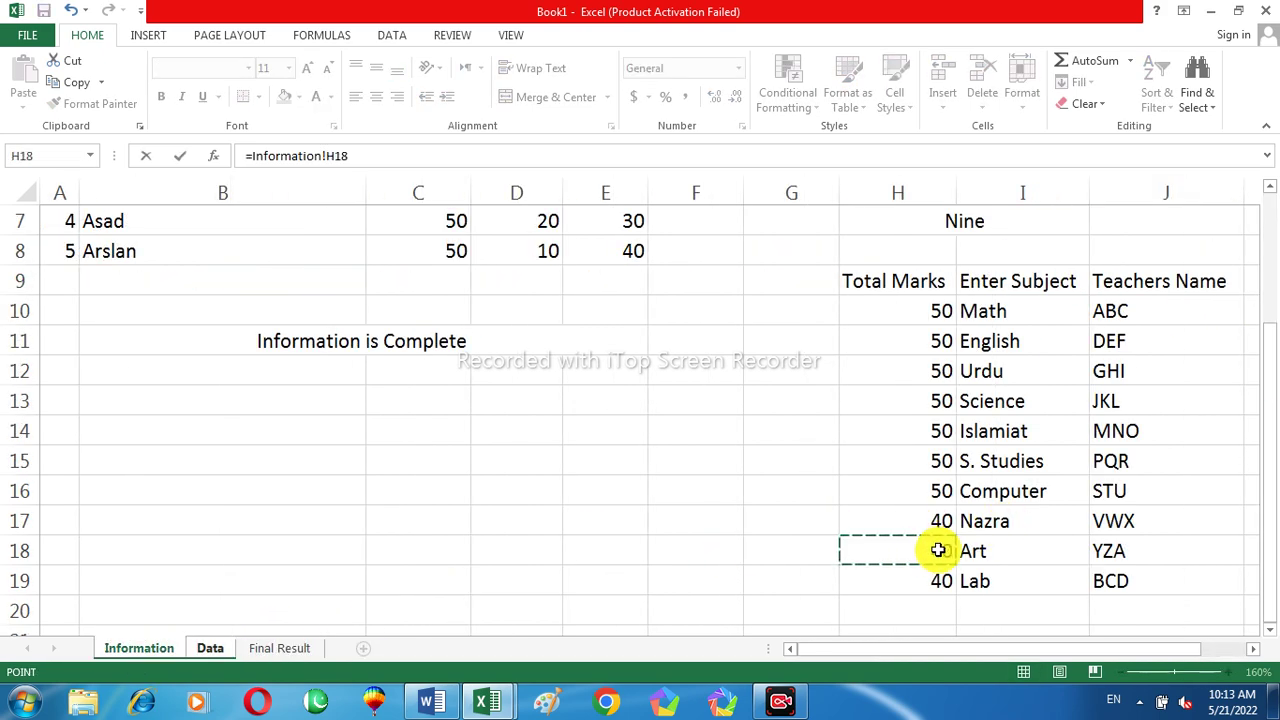
key("Return")
left_click(1225, 287)
type("=")
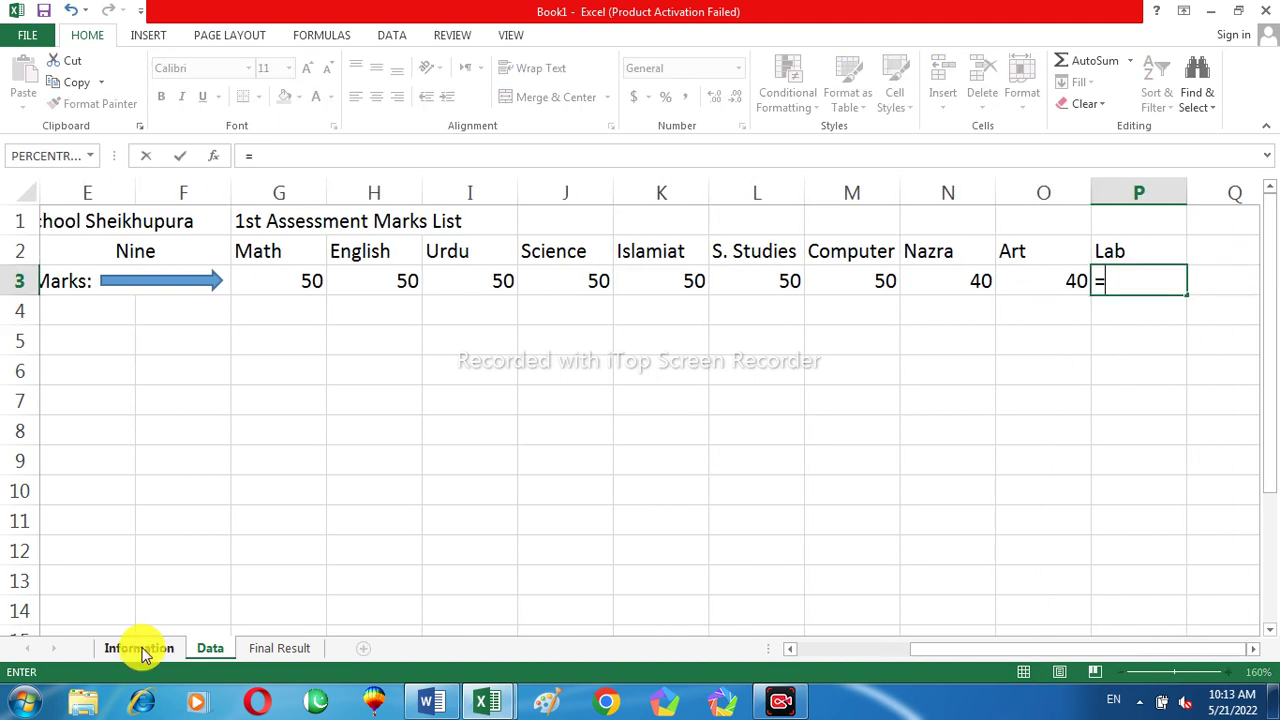
left_click(153, 651)
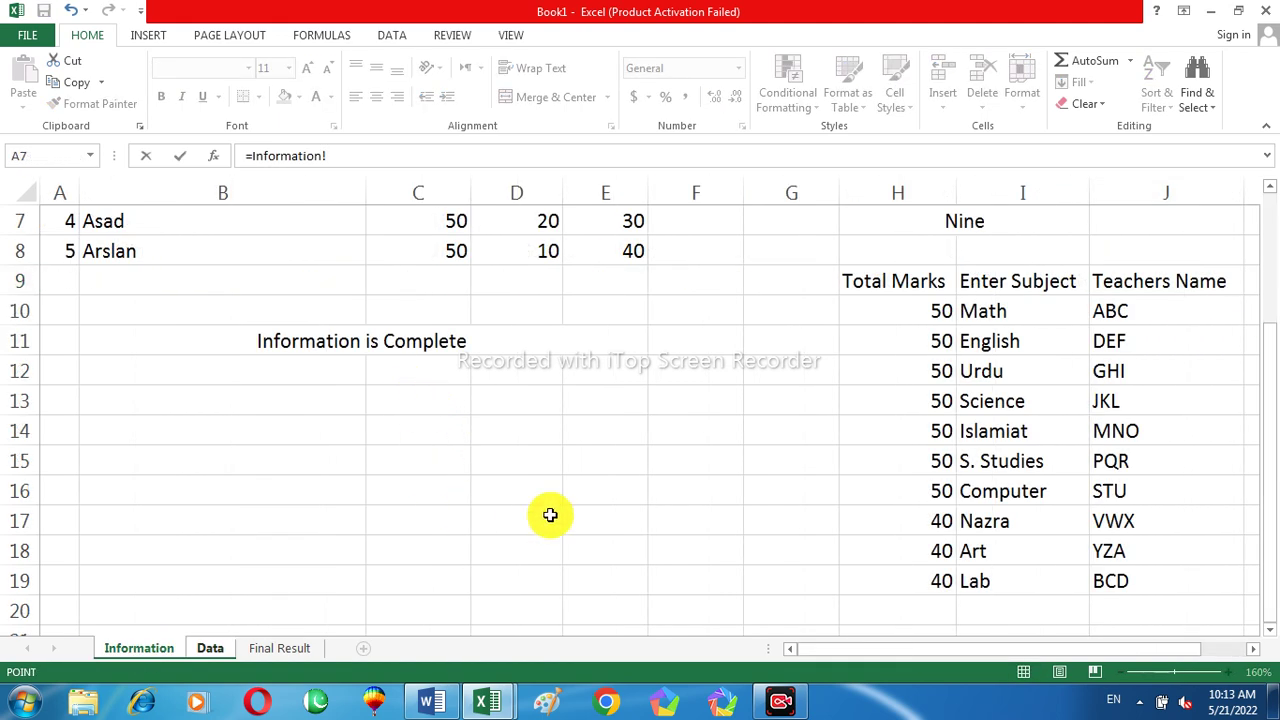
left_click(897, 583)
key("Return")
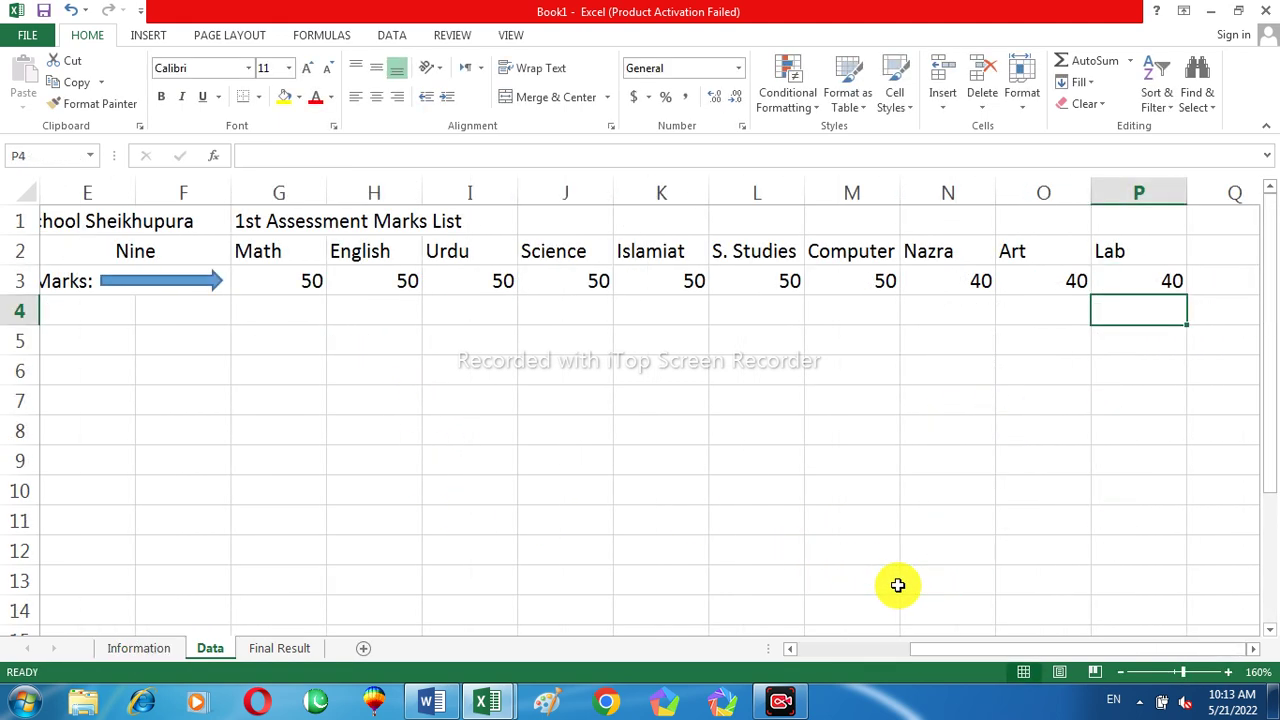
Step: Merge and center Q3:Q4 beside Lab and start typing the heading 'Total'
scroll(897, 585, "right", 3)
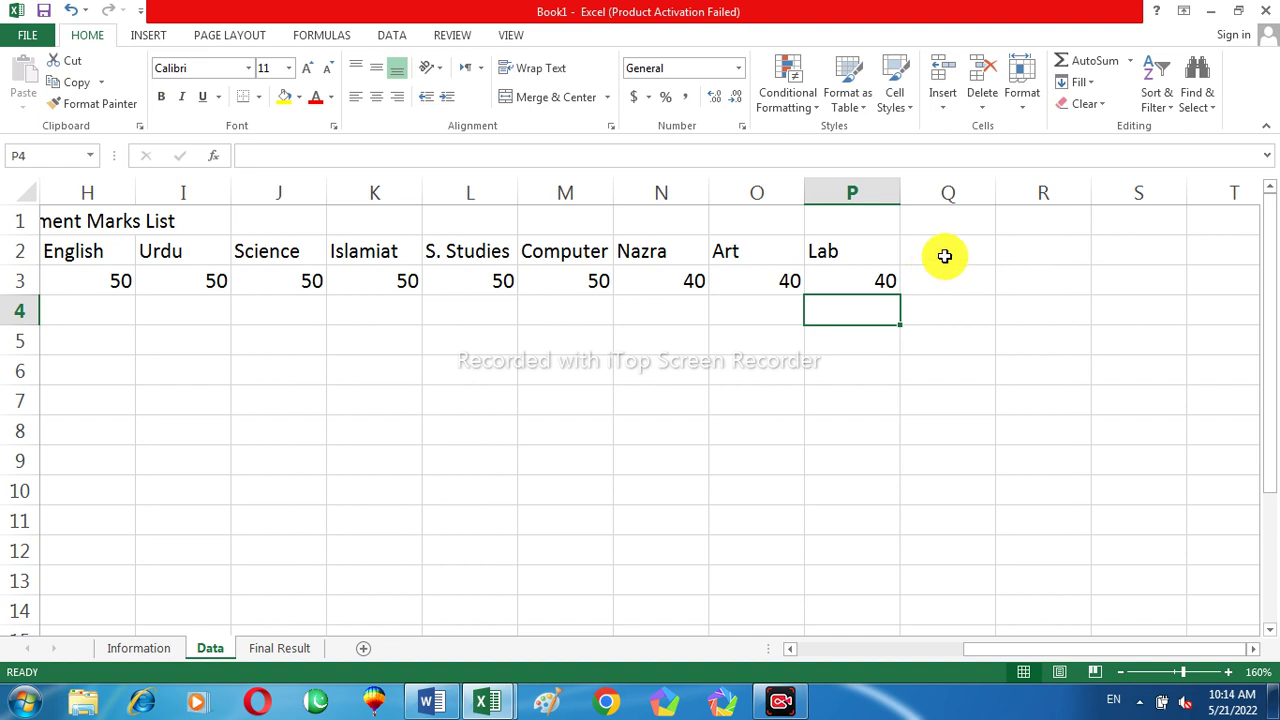
left_click(952, 256)
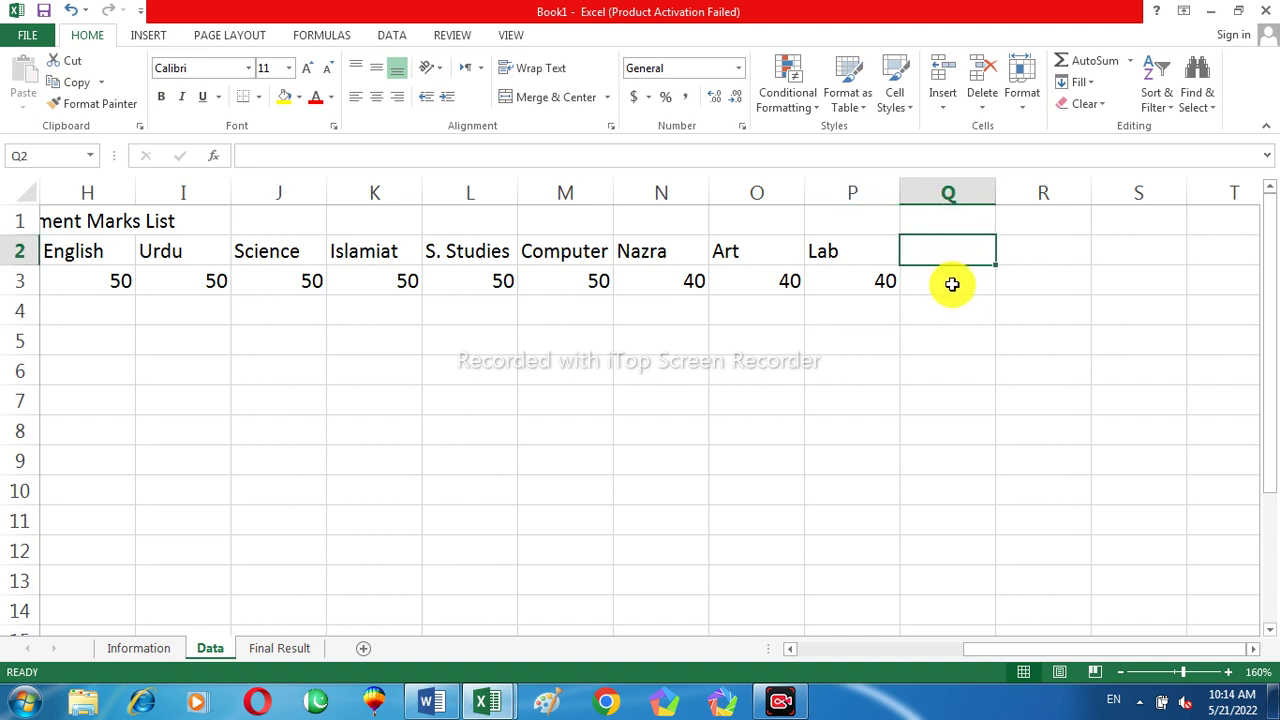
left_click_drag(952, 284, 951, 306)
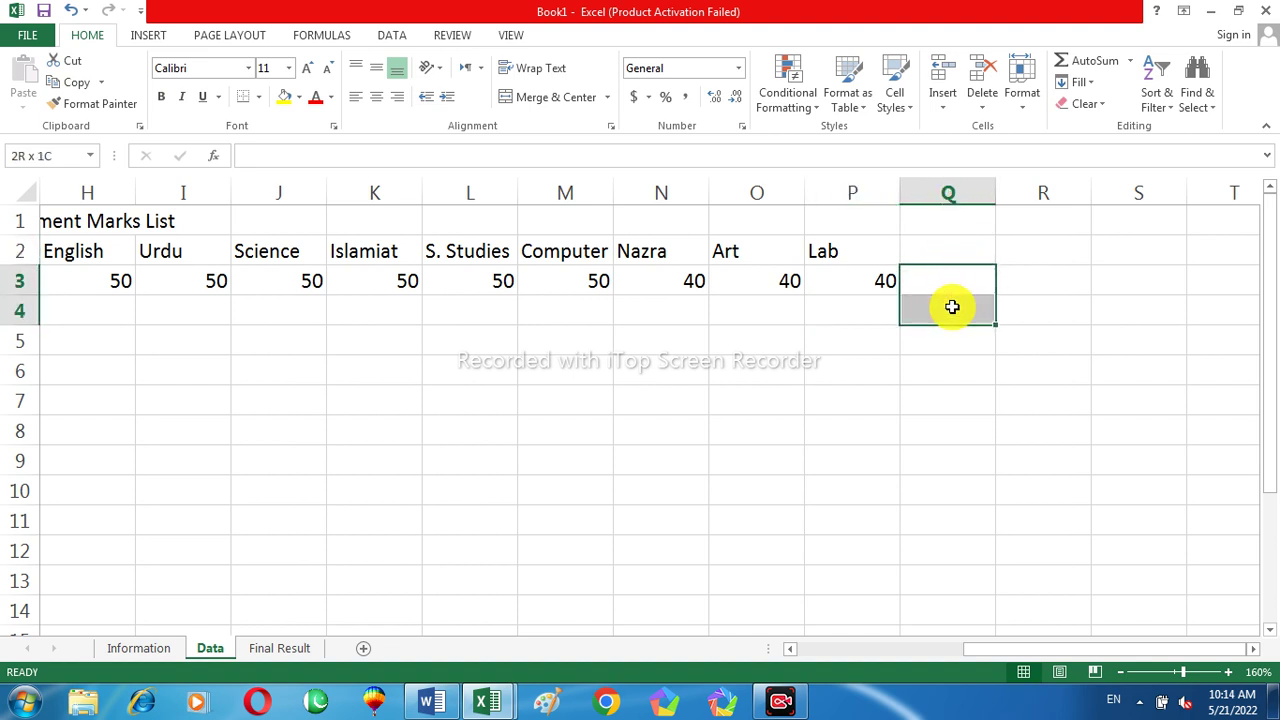
left_click(540, 97)
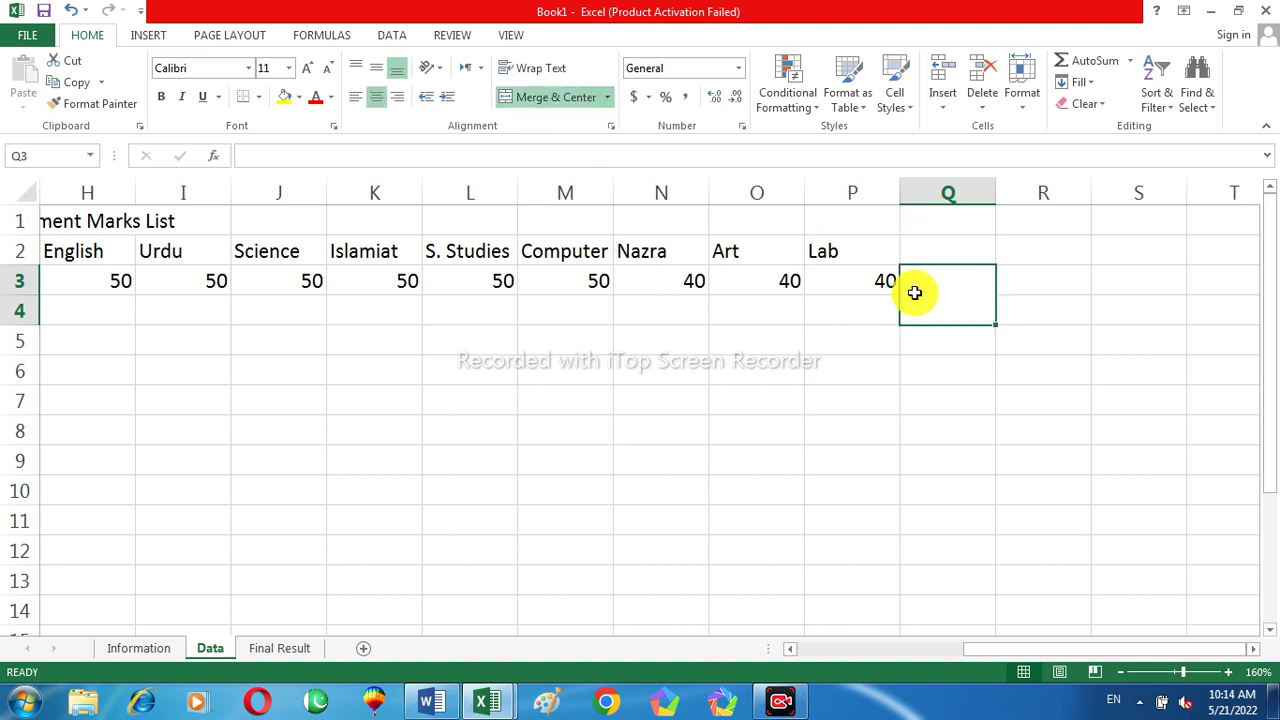
type("Total")
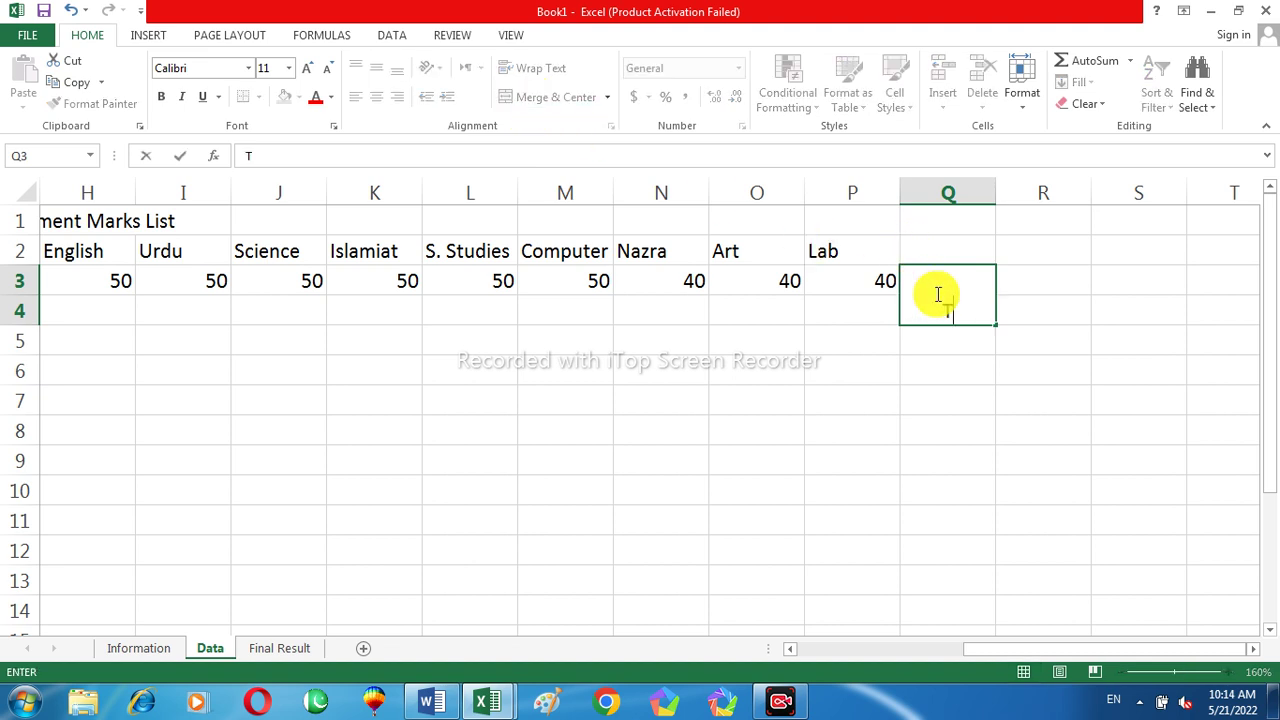
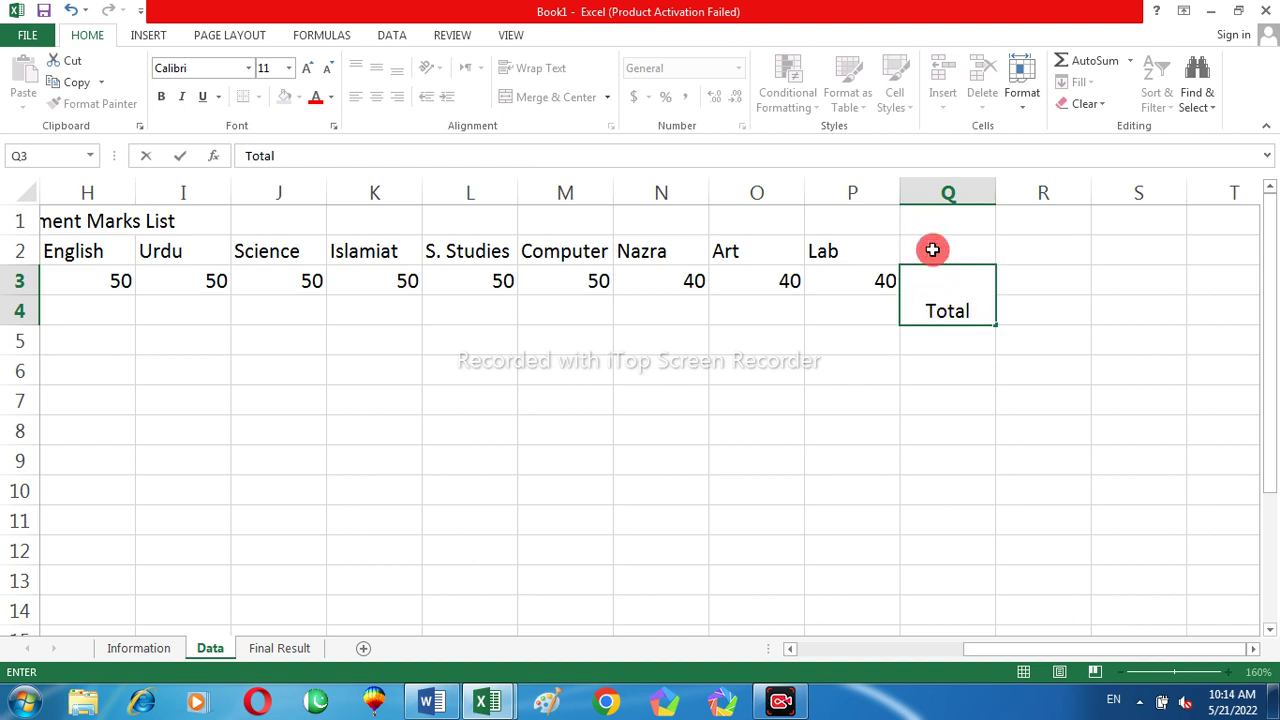
Step: Merge cells Q1 and Q2 into one centred cell
left_click(932, 250)
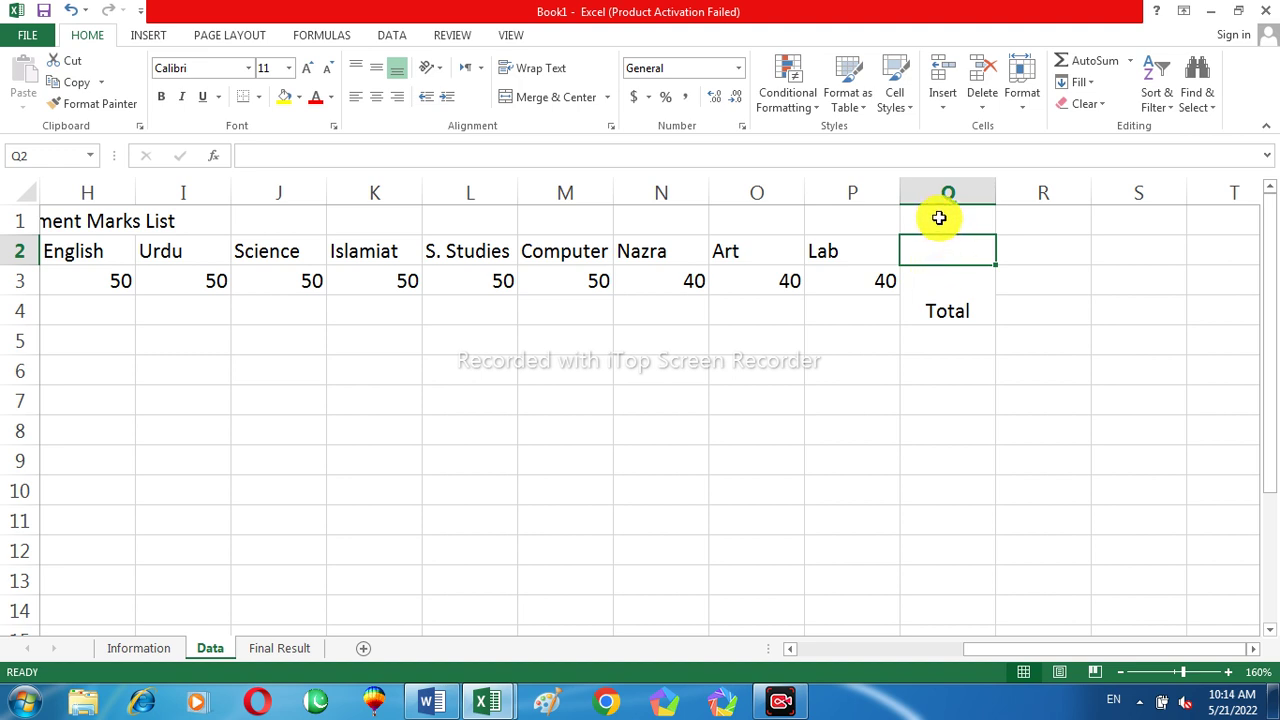
left_click_drag(939, 216, 934, 242)
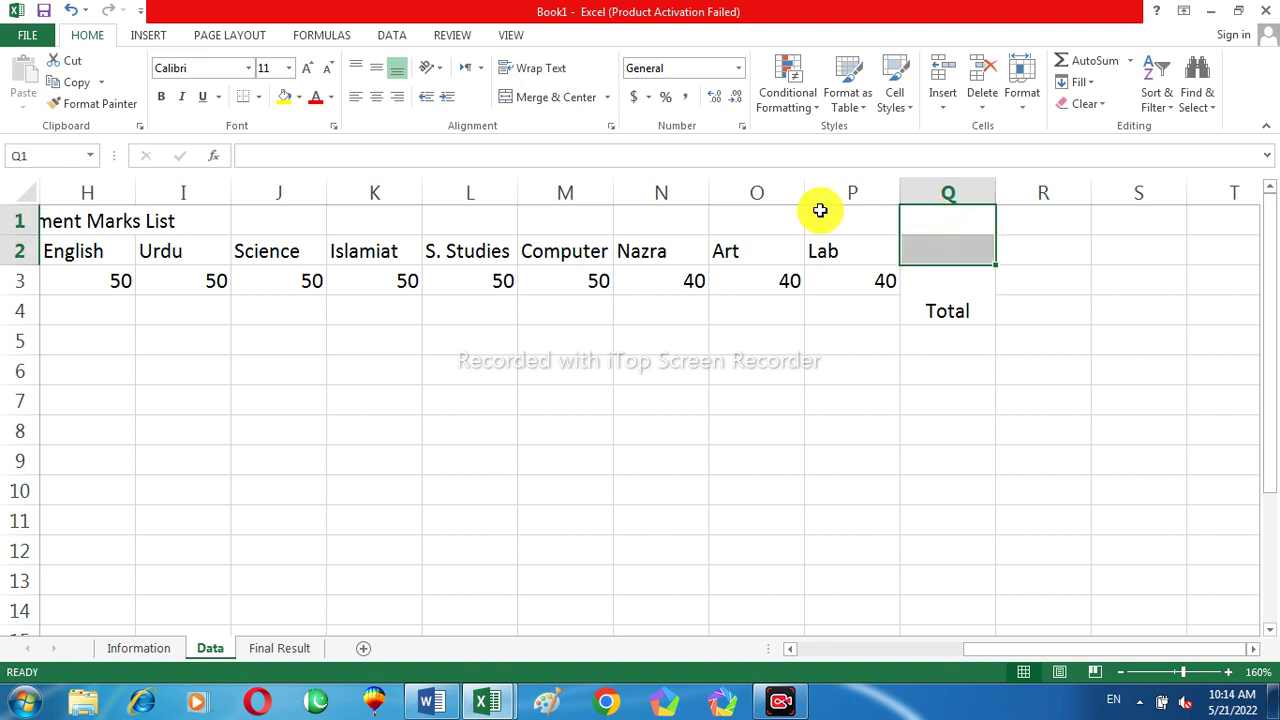
left_click(530, 97)
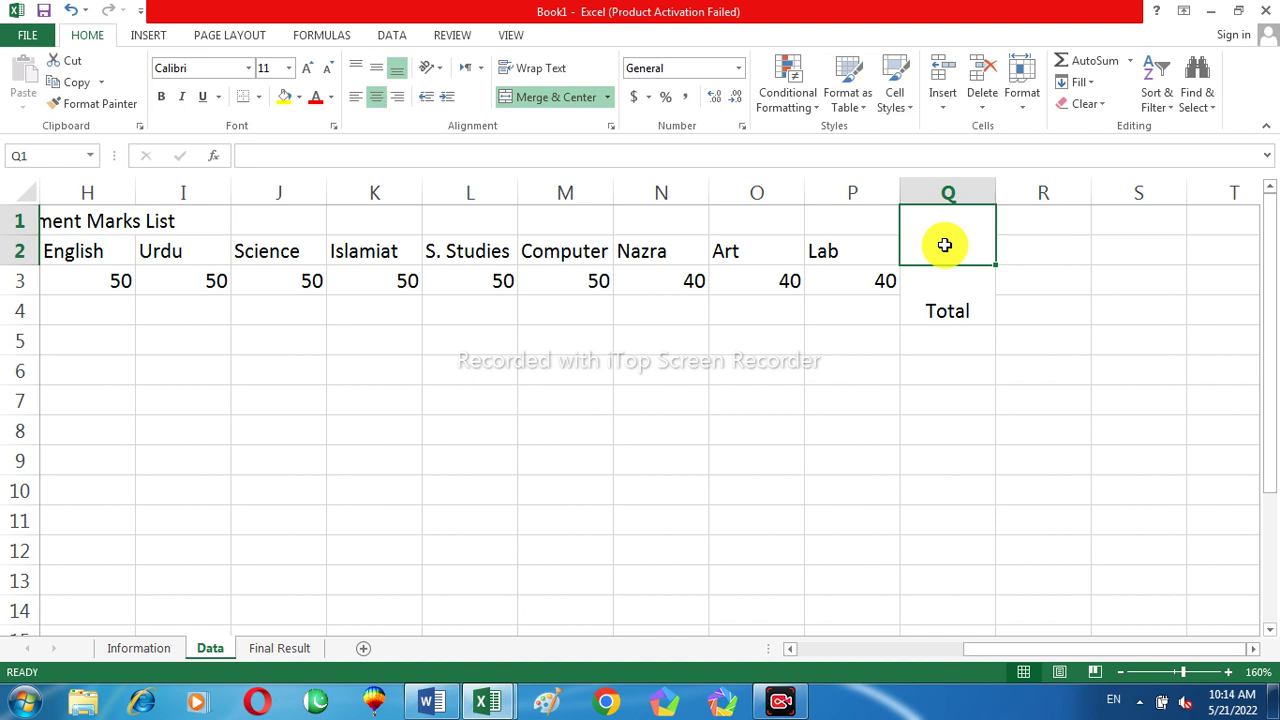
Step: Enter a sum formula over the marks in G3:P3 in the merged cell
type("=")
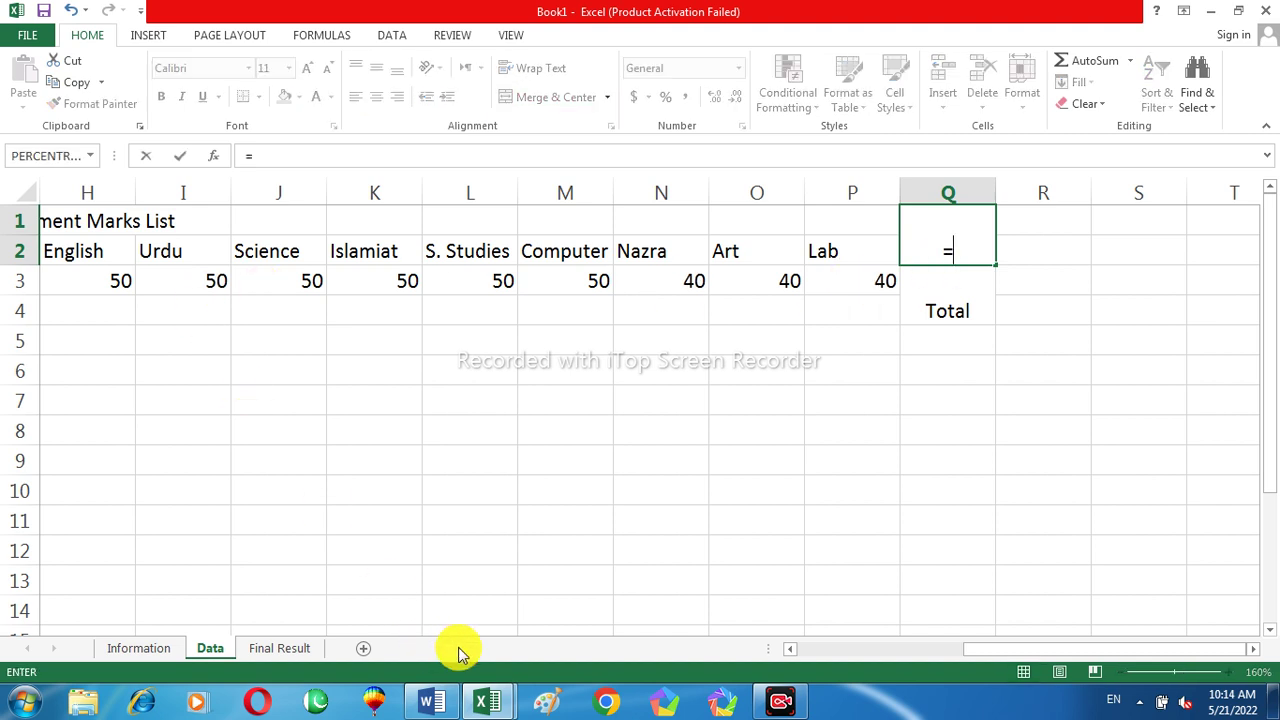
left_click_drag(962, 660, 889, 656)
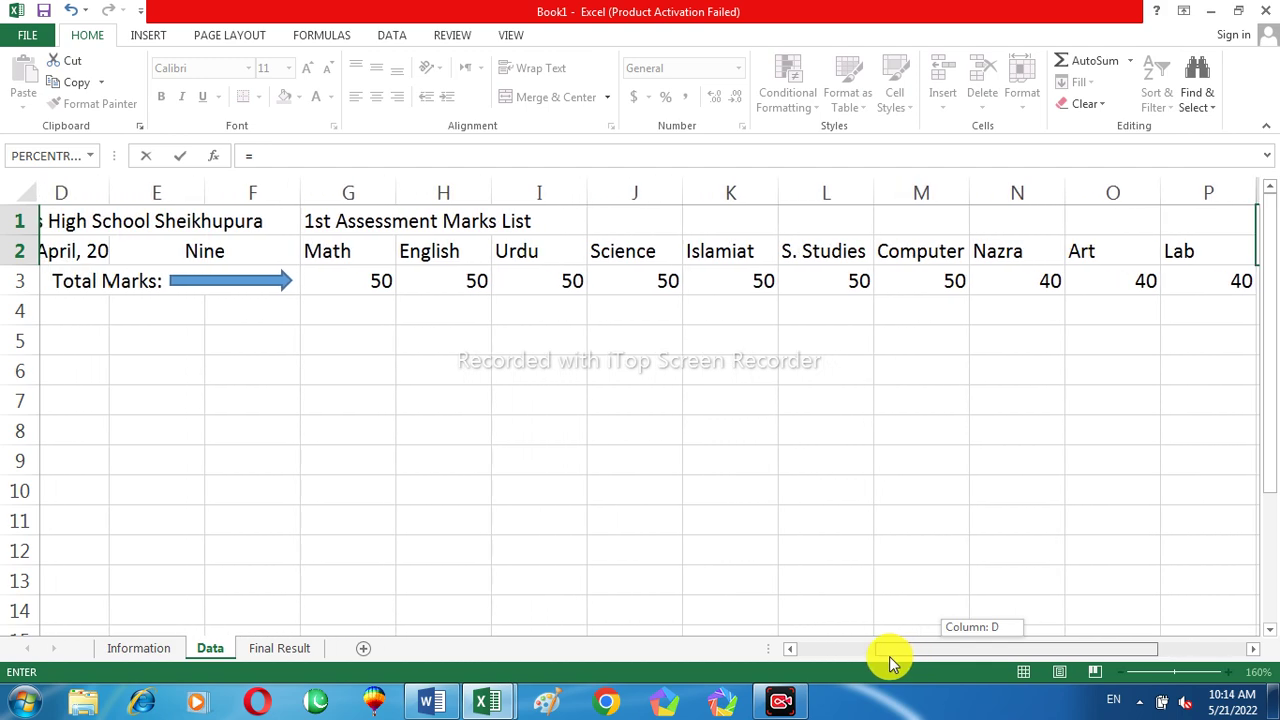
left_click_drag(412, 283, 954, 284)
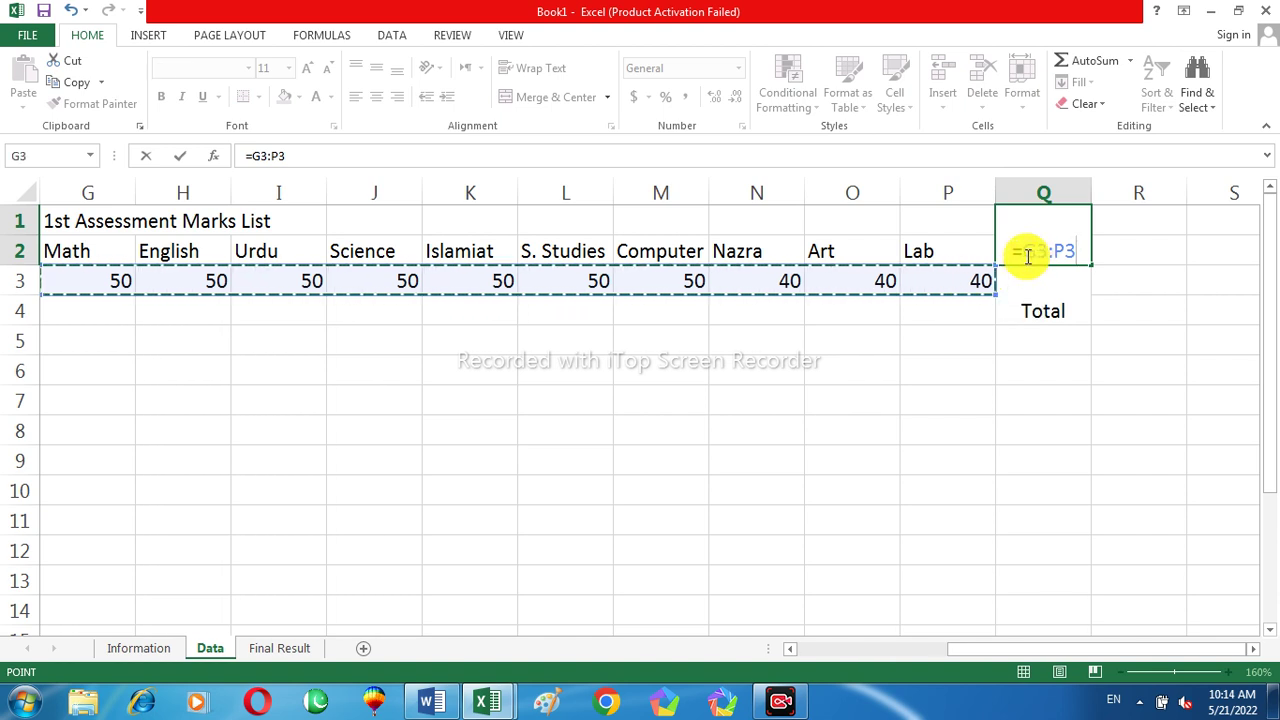
left_click(1027, 256)
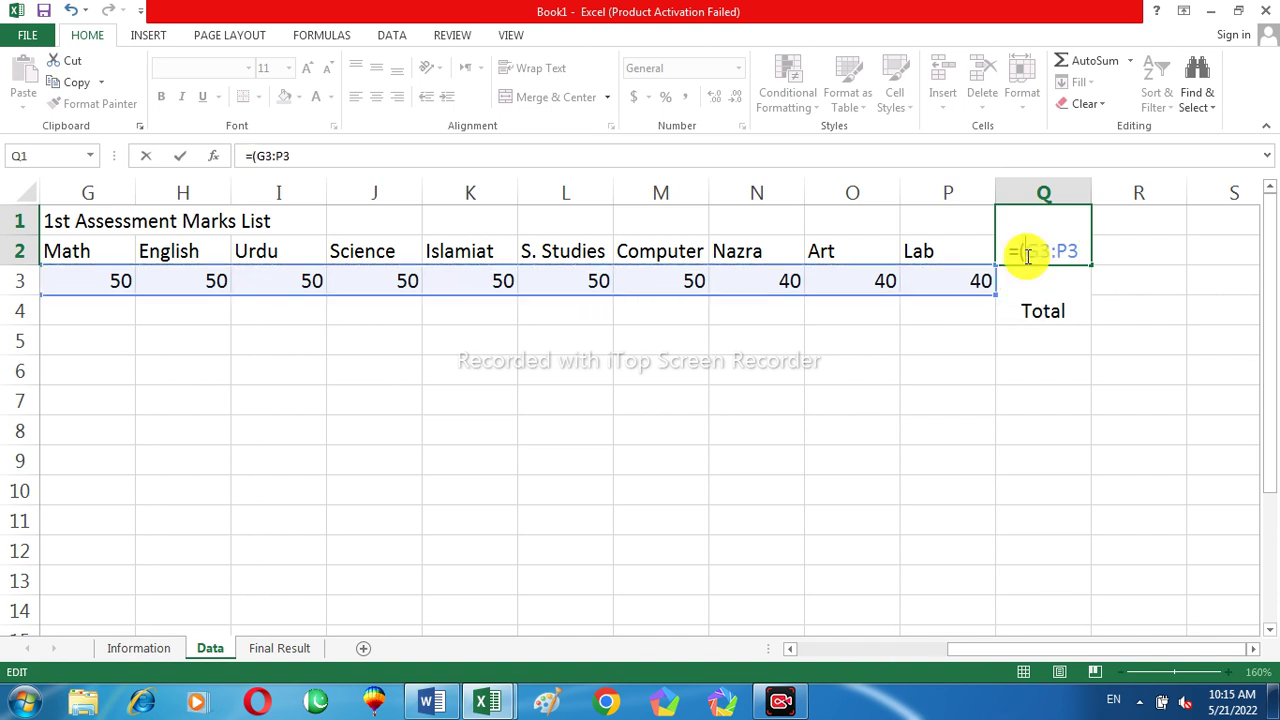
type("Su")
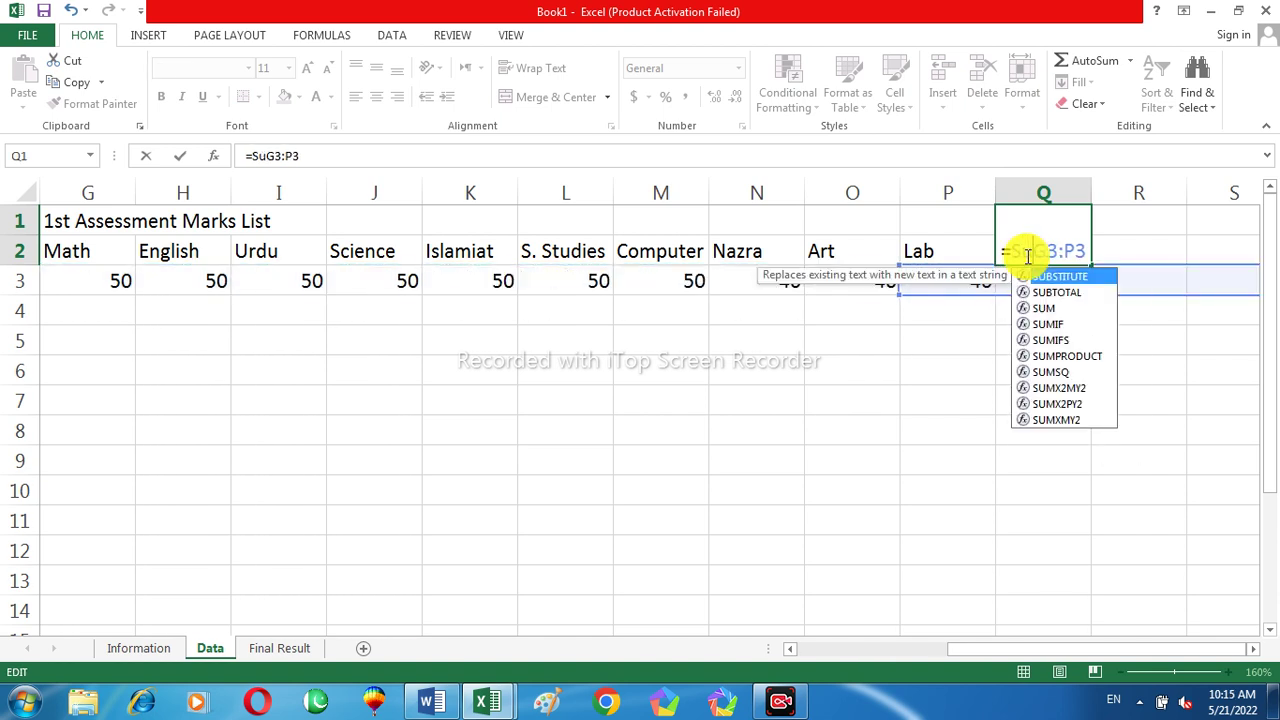
type("m(")
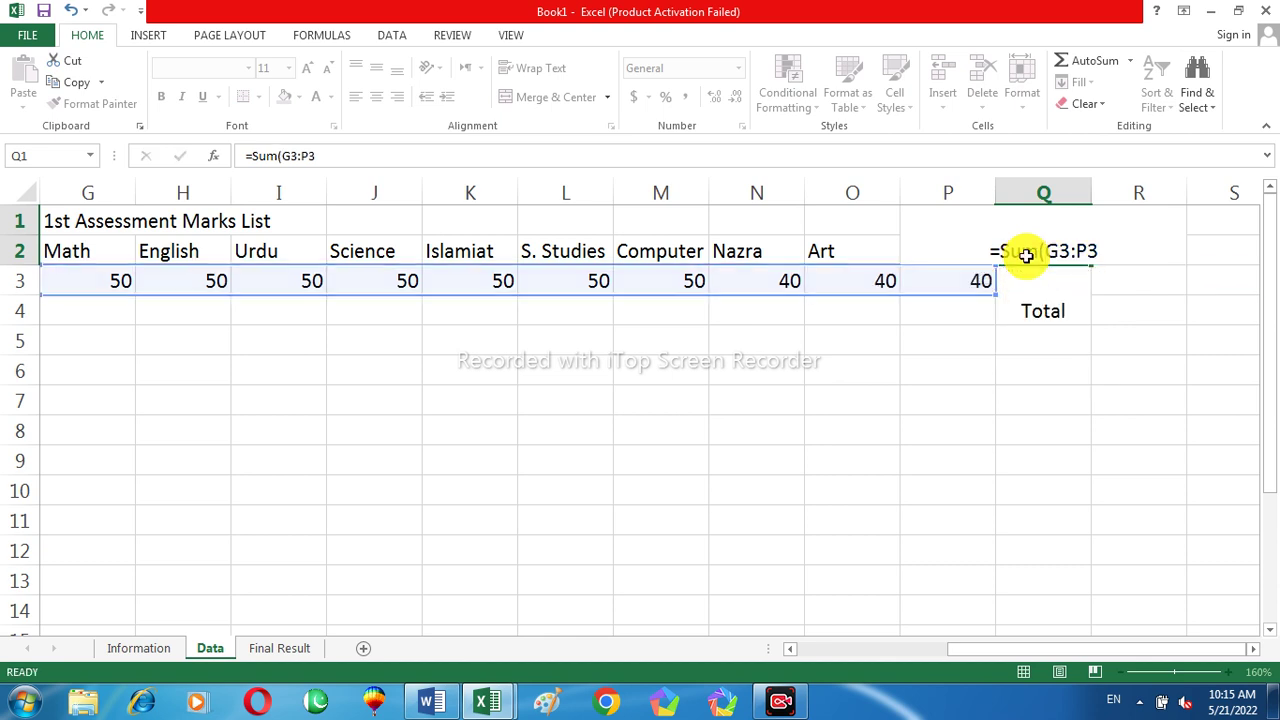
key("Return")
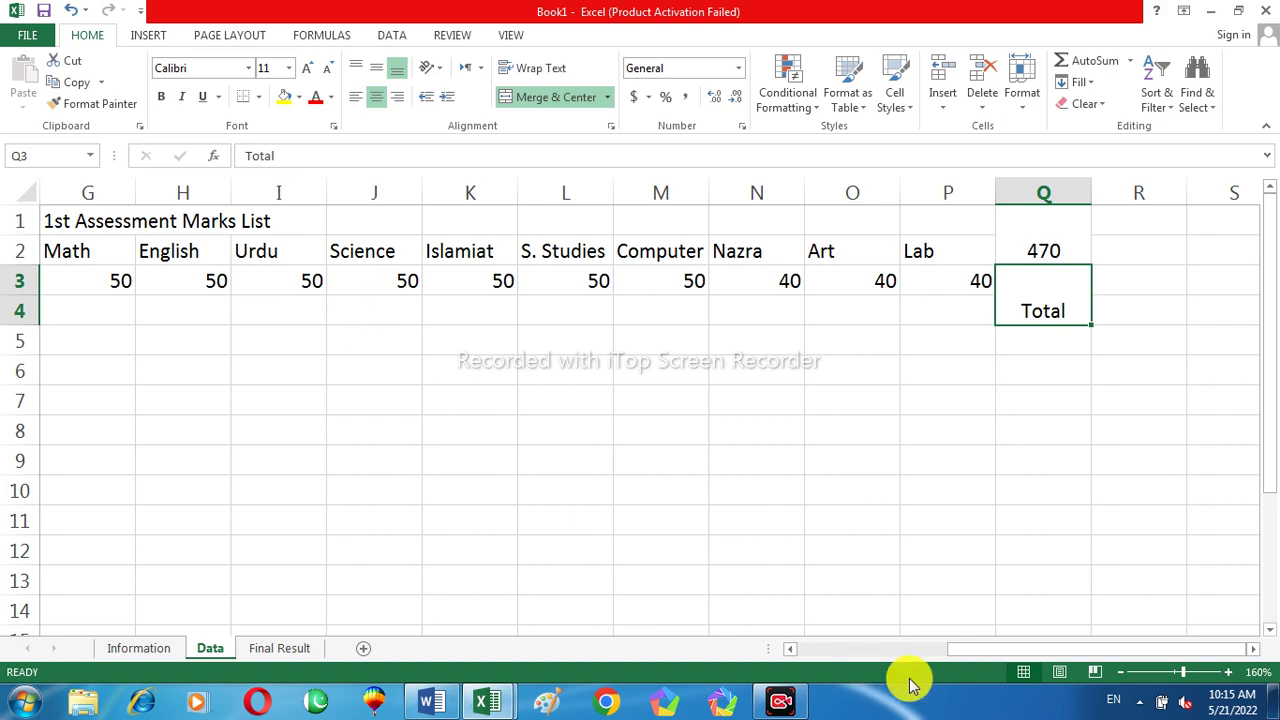
Step: Correct the formula to =SUM(G3:P3) so the total shows 470
left_click_drag(991, 649, 968, 662)
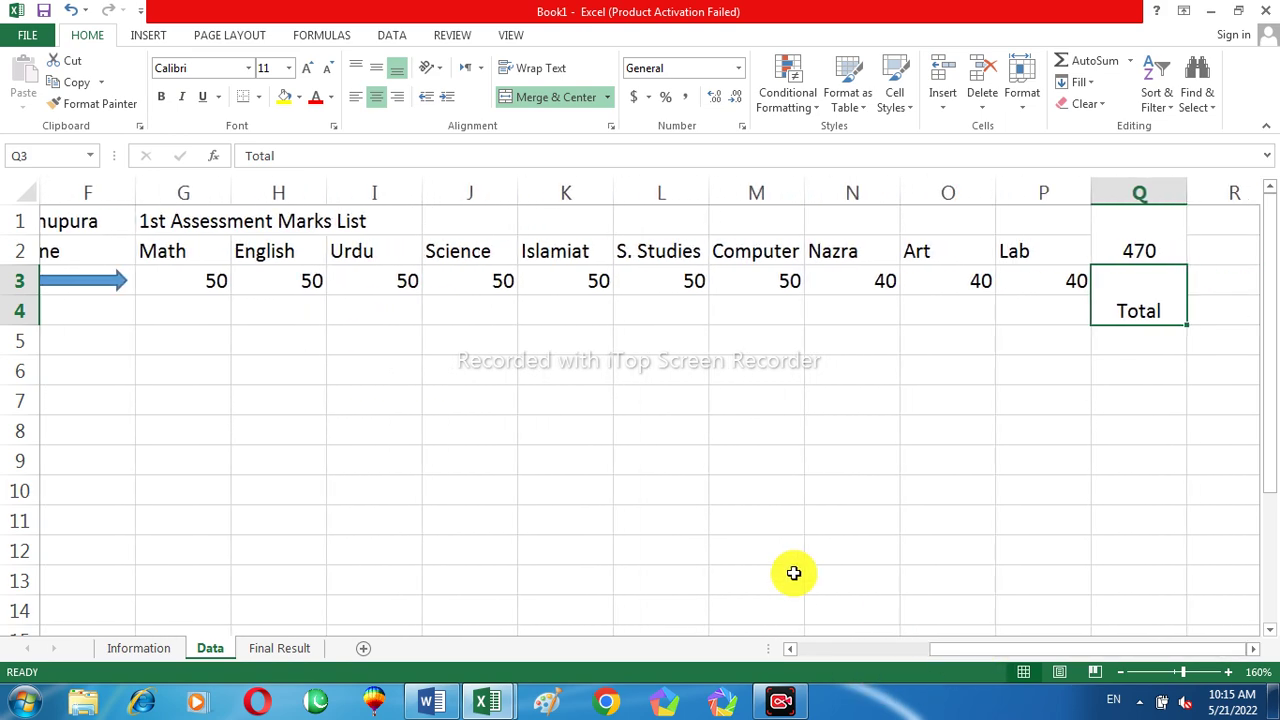
scroll(791, 571, "down", 1, "ctrl")
scroll(792, 572, "down", 1, "ctrl")
scroll(793, 572, "down", 1, "ctrl")
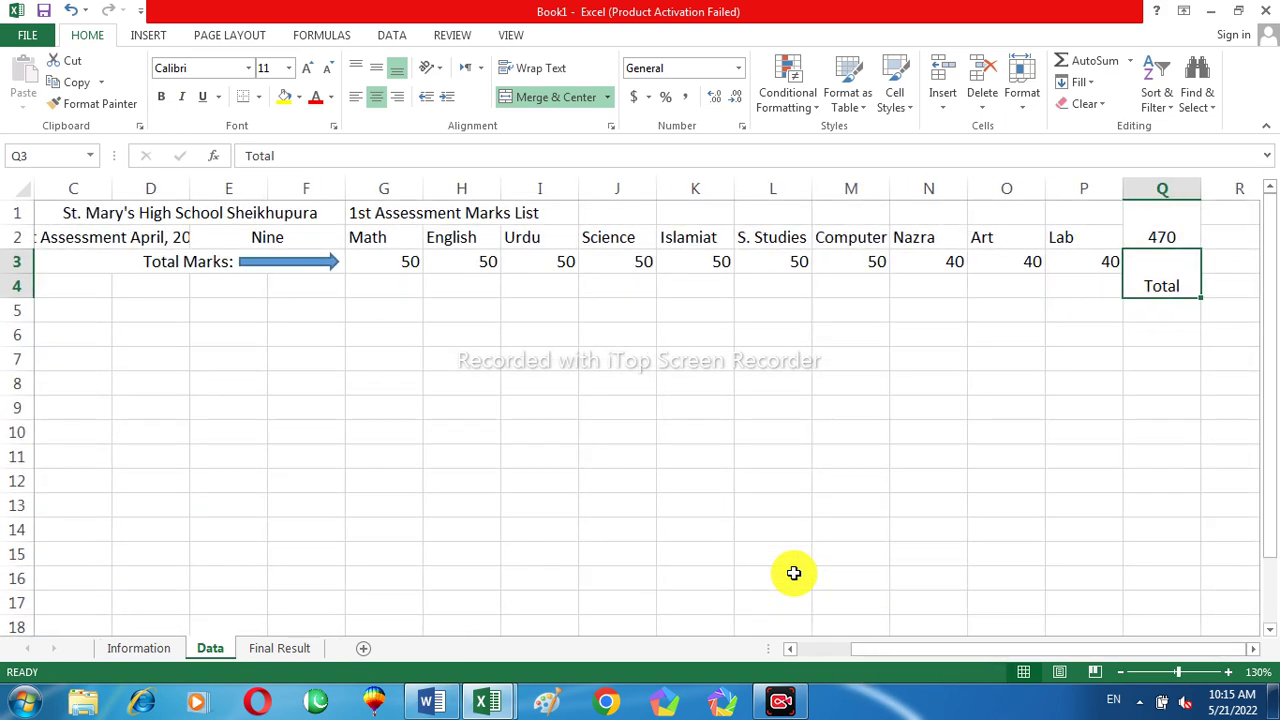
double_click(1162, 237)
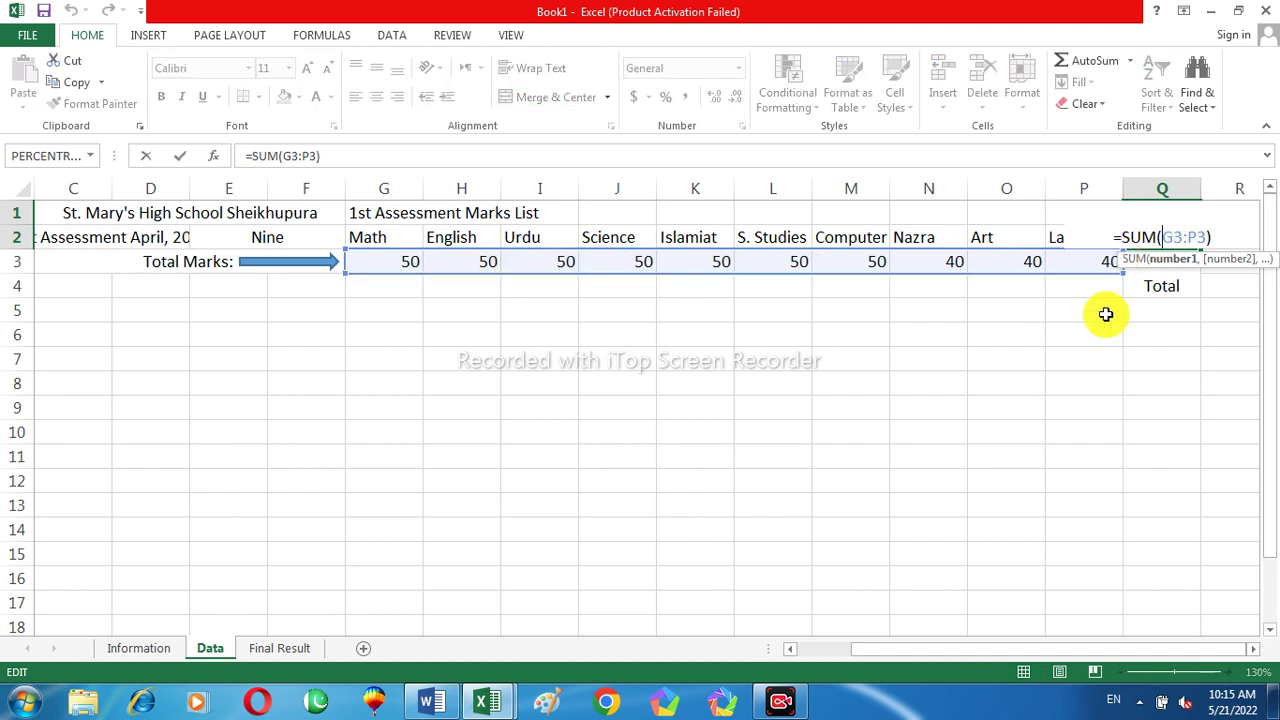
key("ctrl+Return")
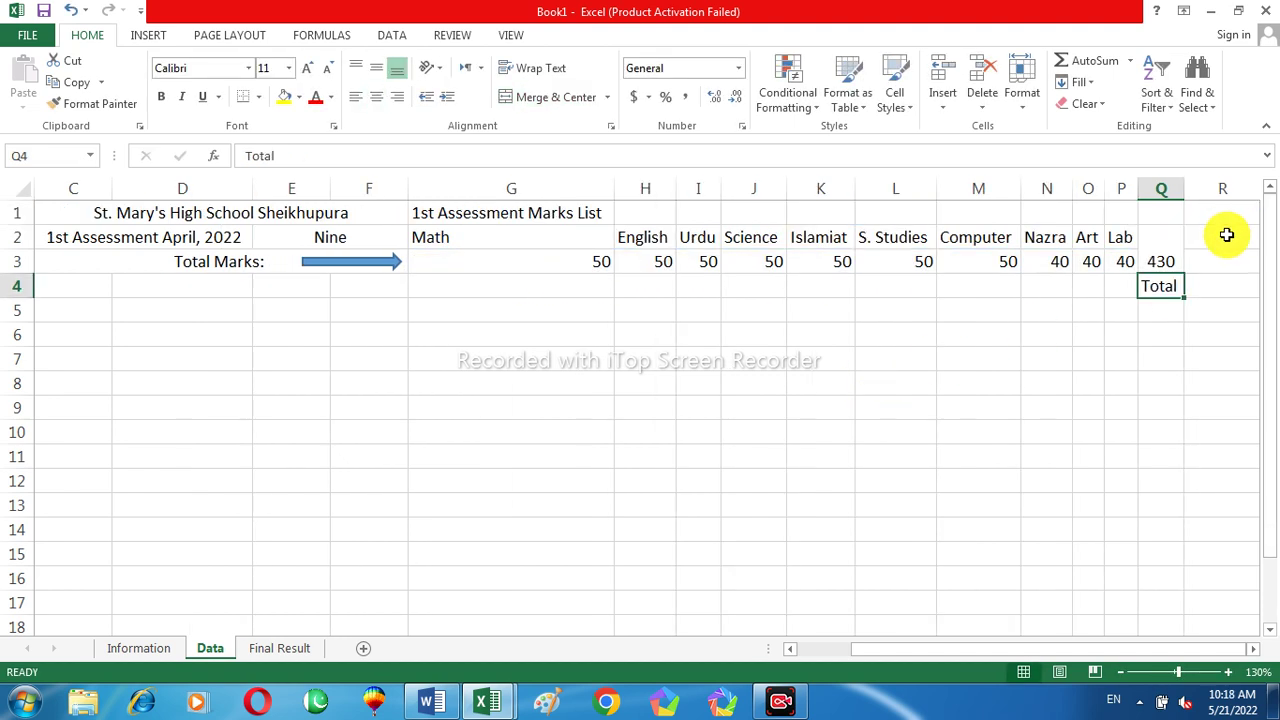
Step: Enter the wrapped heading '1st Assessment Percentage' in R2 using line breaks
left_click_drag(1223, 233, 1223, 288)
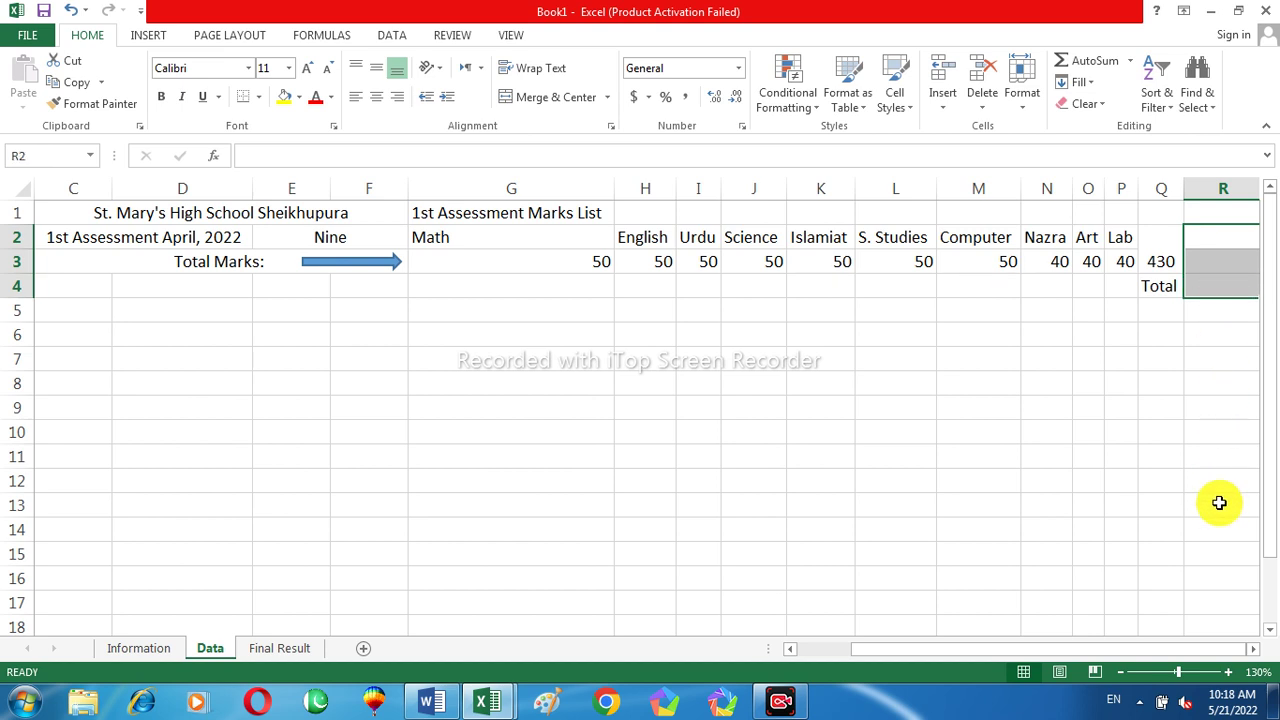
type("1st")
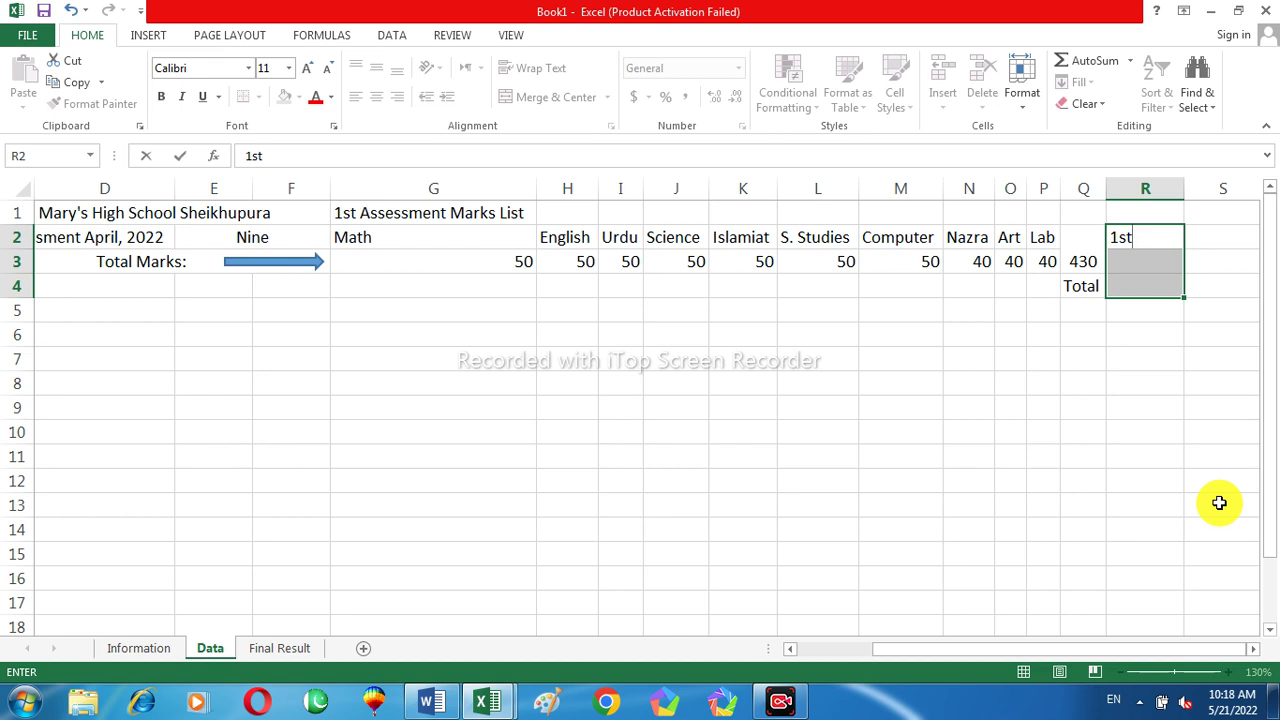
key("alt+Return")
type("Assessment")
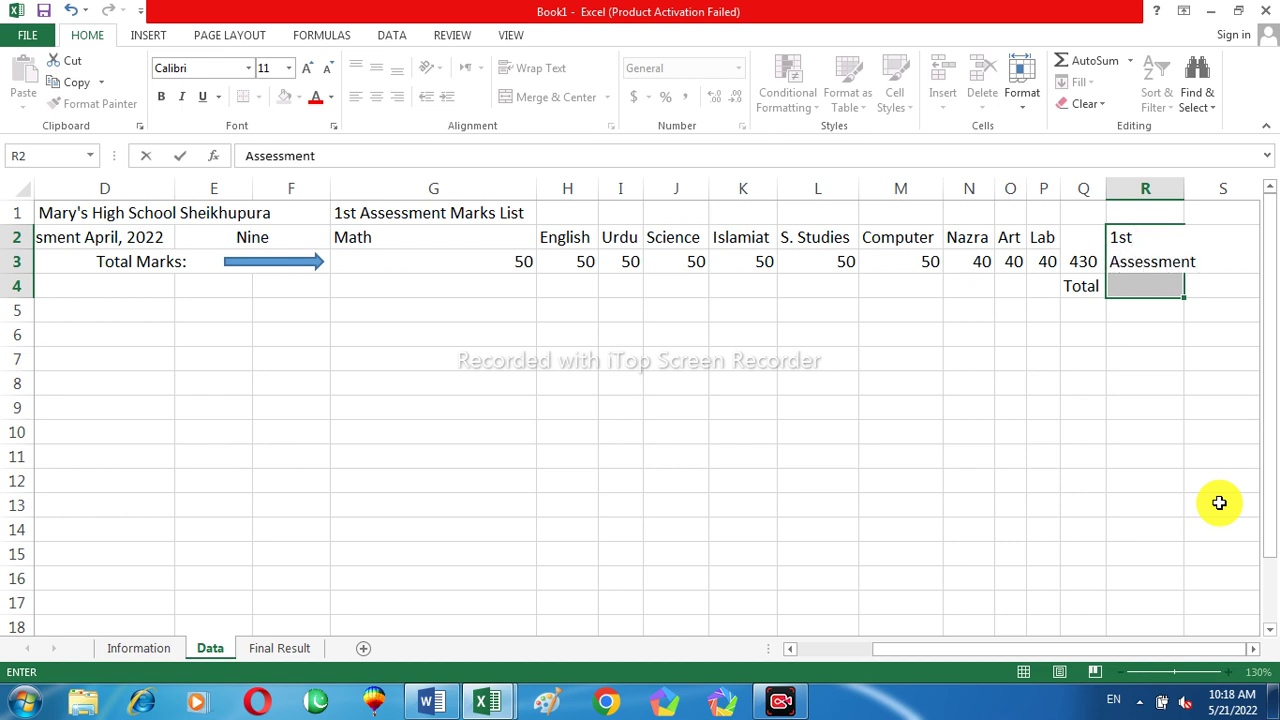
key("alt+Return")
type("Percentage")
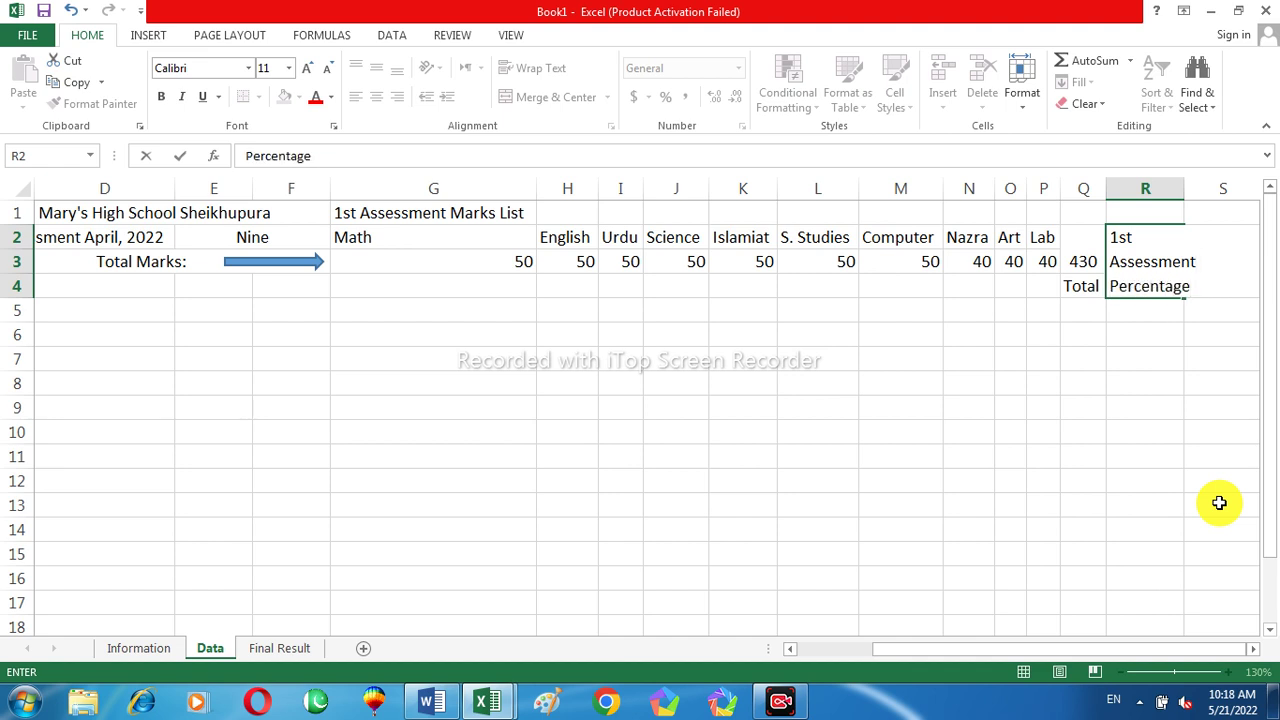
key("Return")
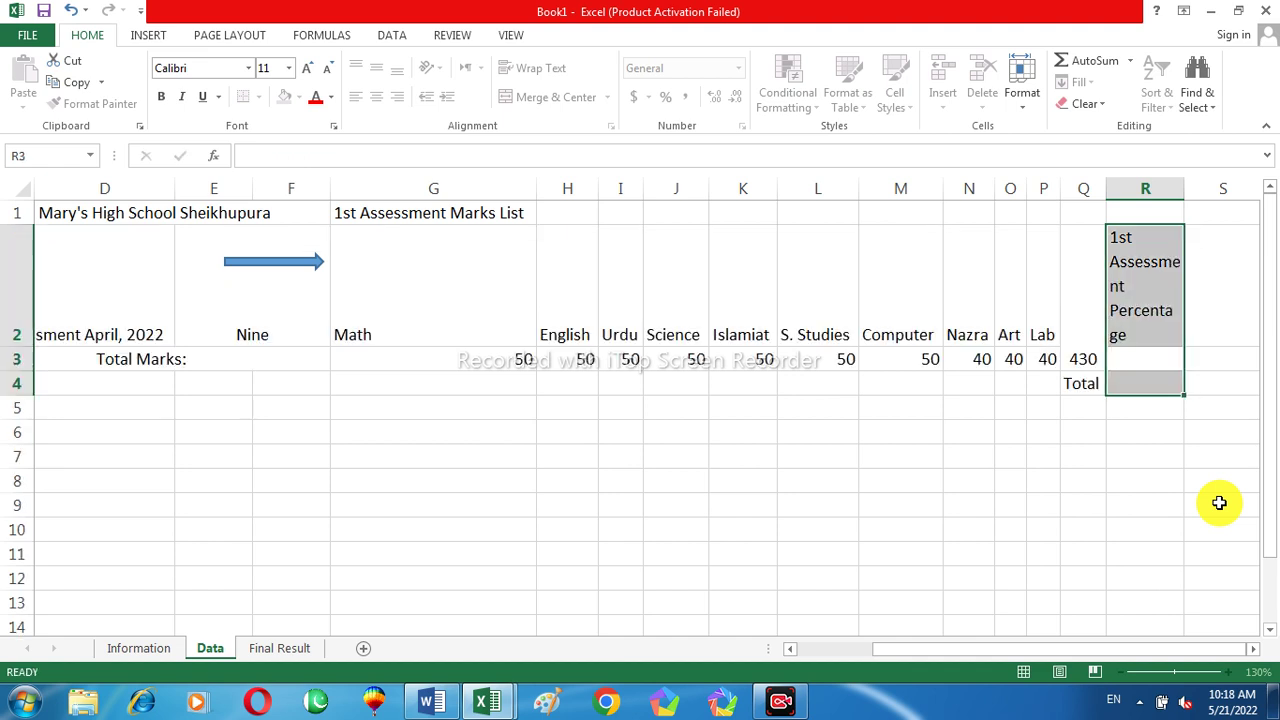
Step: Widen column R so the percentage heading fits better
left_click(20, 189)
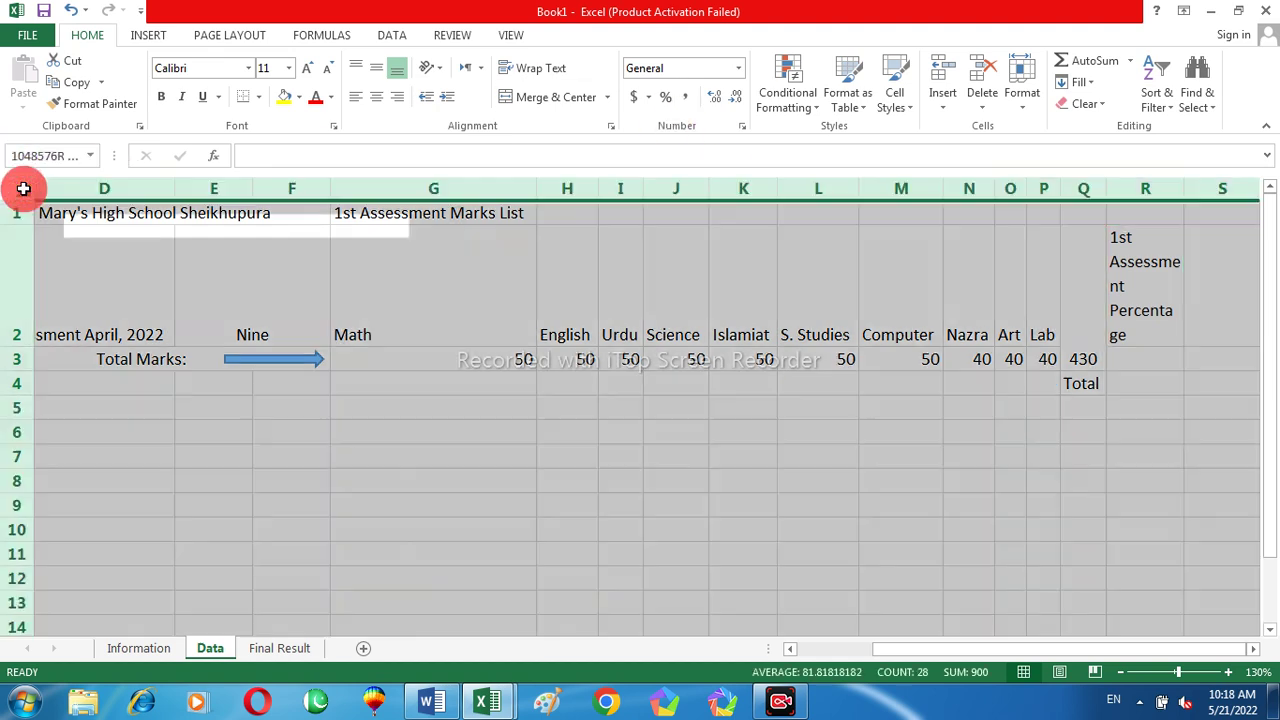
left_click(332, 184)
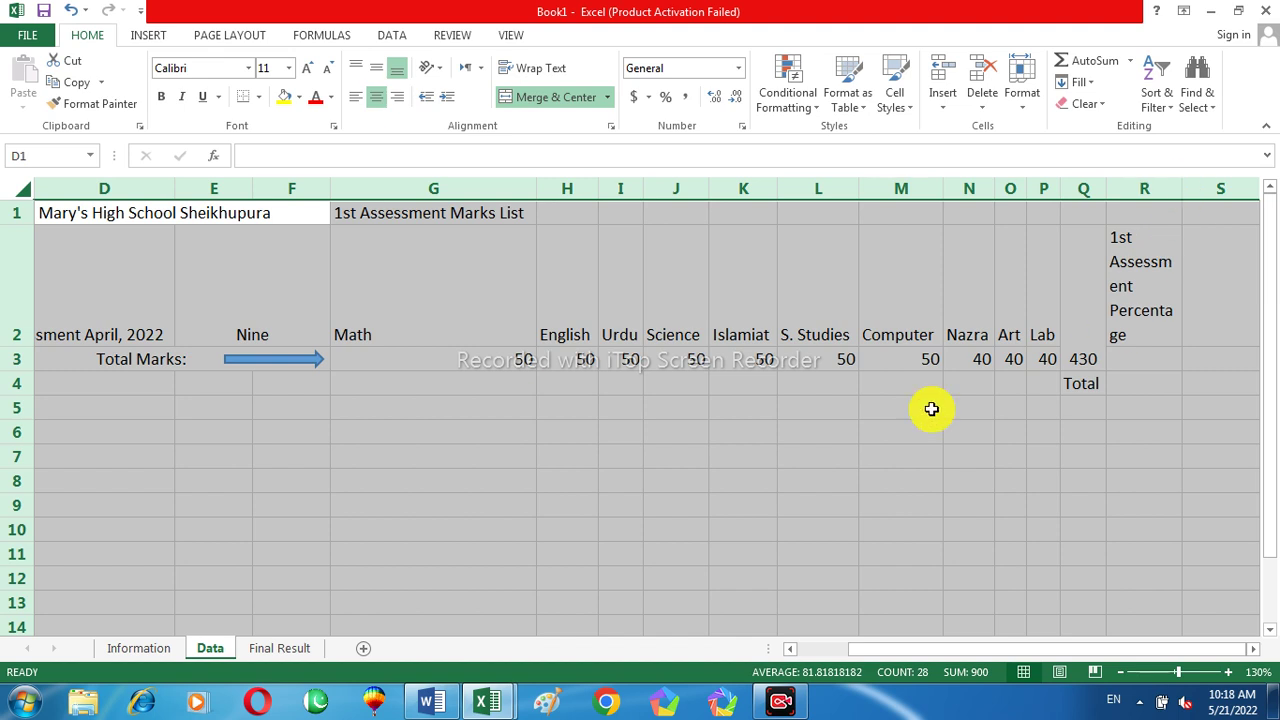
left_click(684, 435)
left_click(1145, 270)
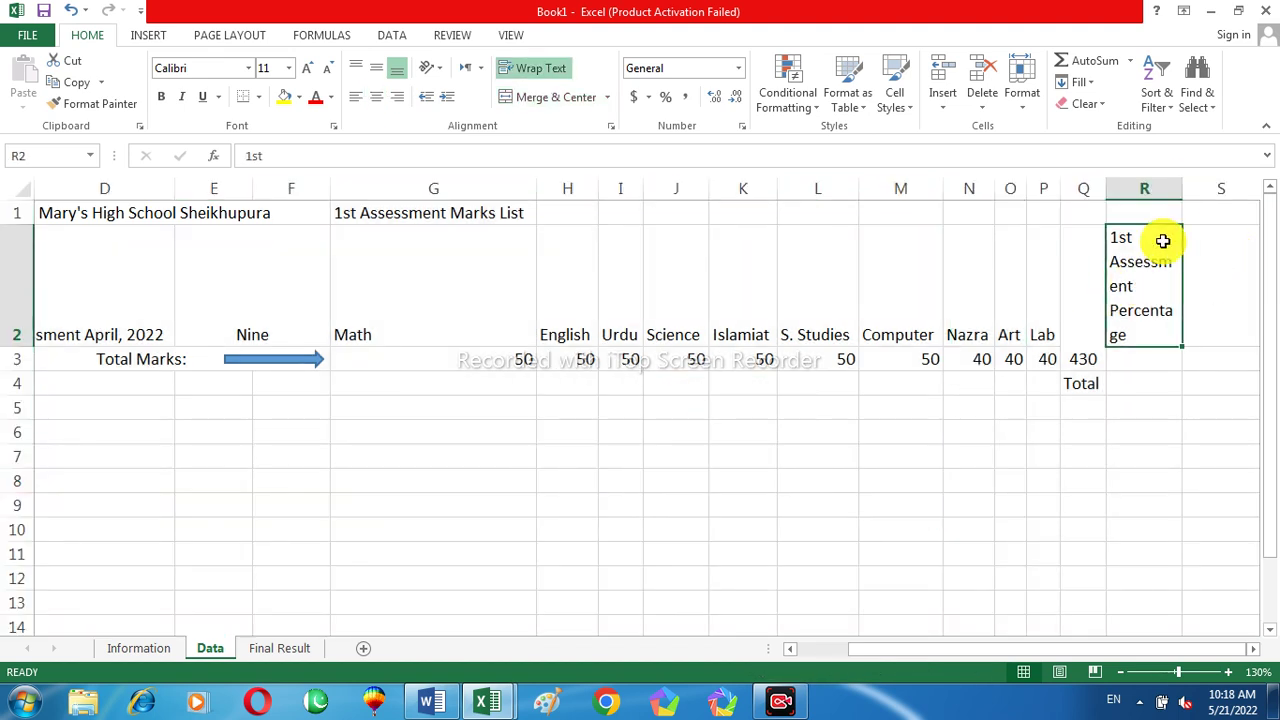
left_click(1187, 189)
left_click_drag(1187, 189, 1220, 207)
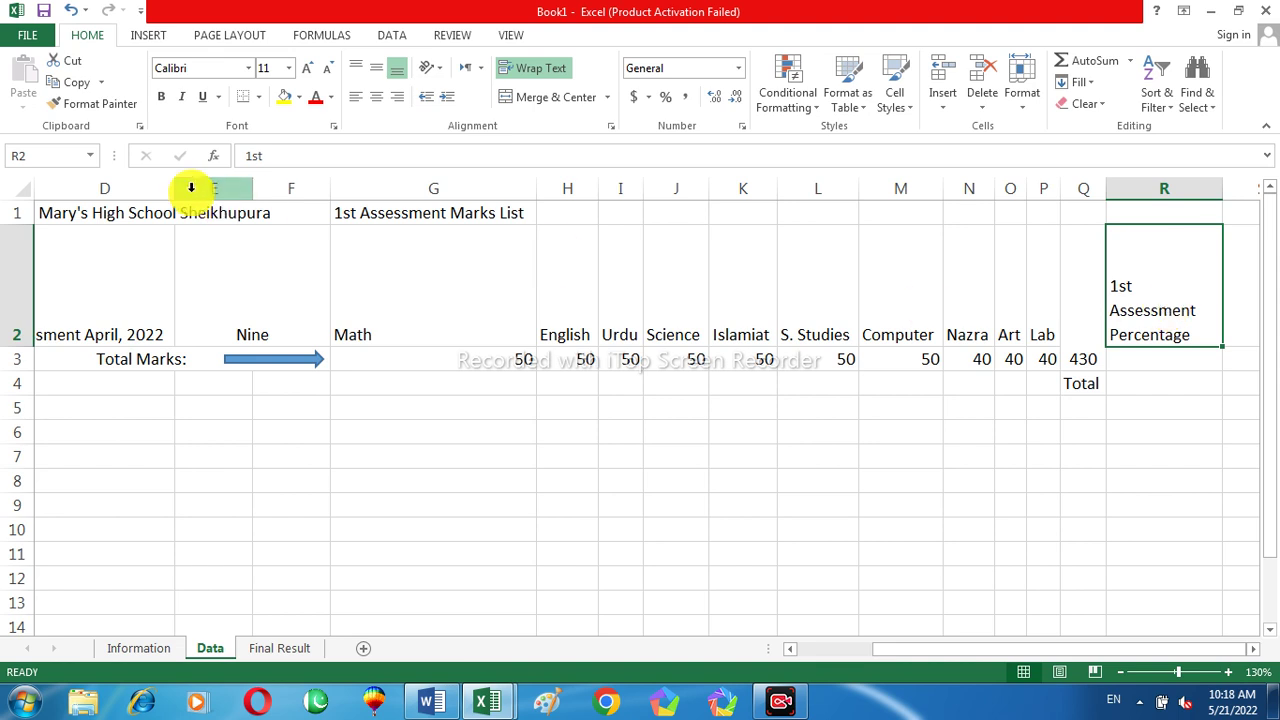
Step: Centre all sheet text both horizontally and vertically
left_click(23, 190)
left_click(375, 101)
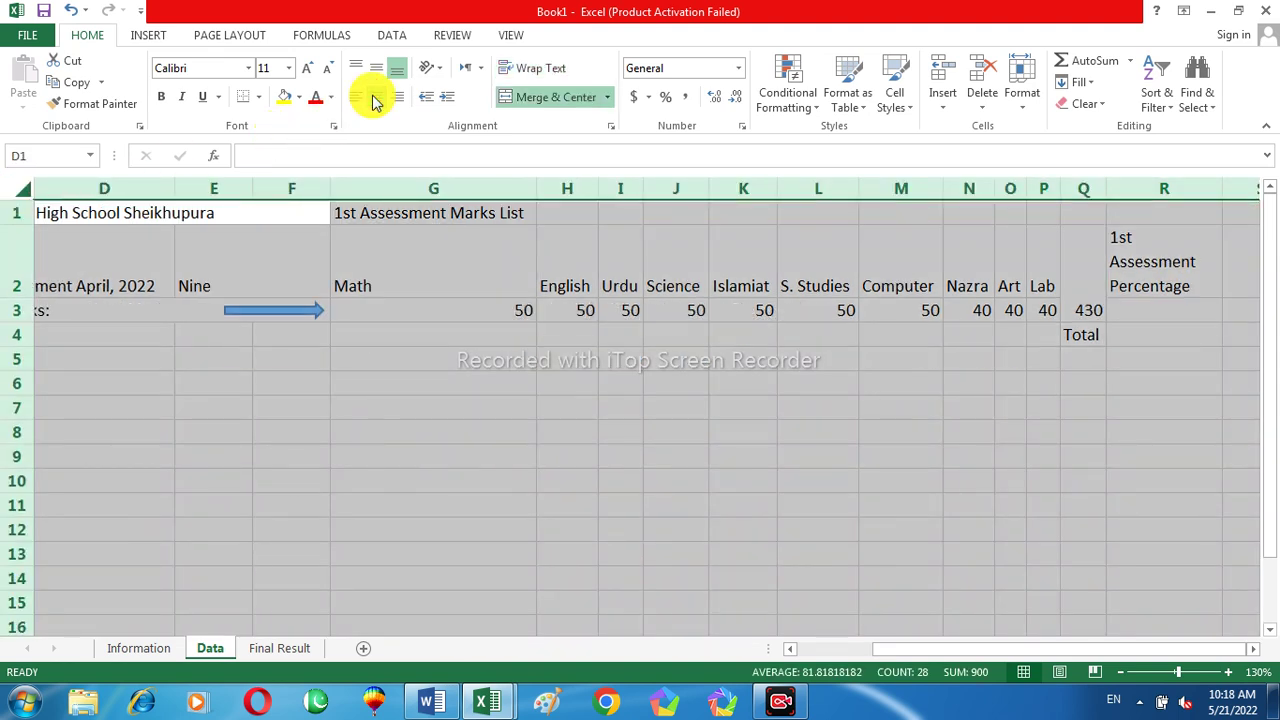
left_click(378, 72)
left_click(378, 72)
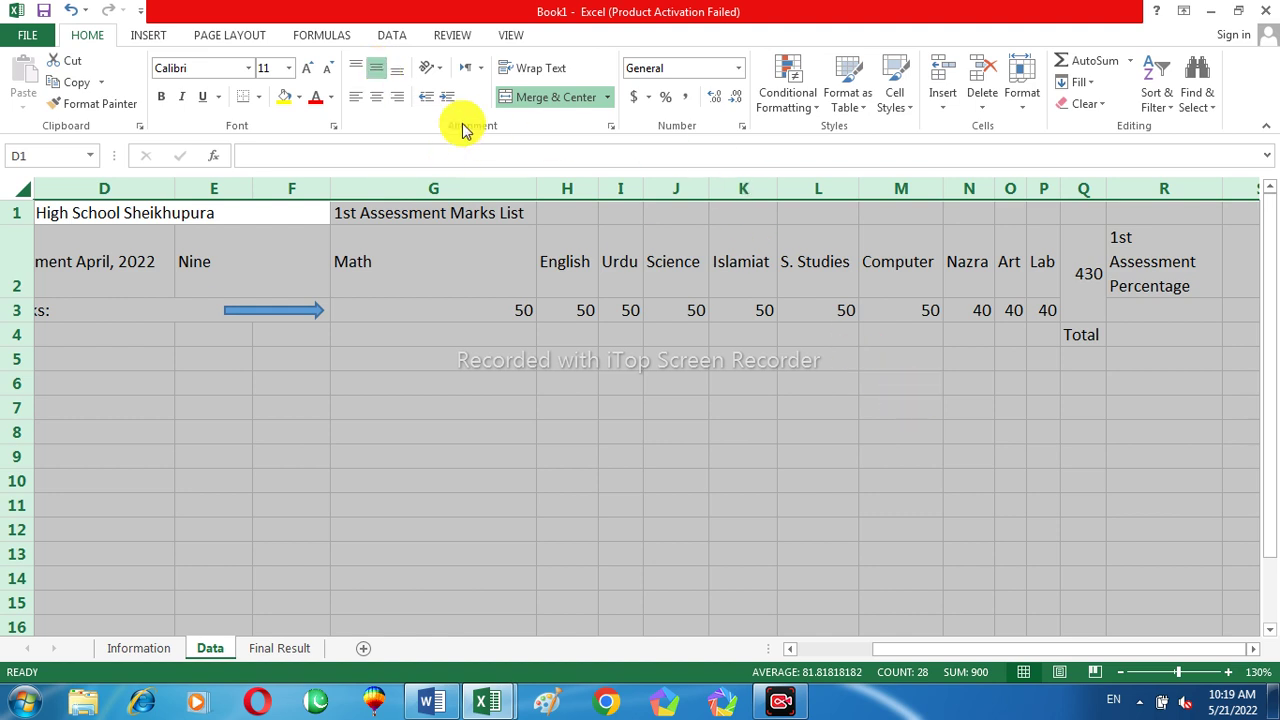
left_click(376, 97)
left_click(846, 446)
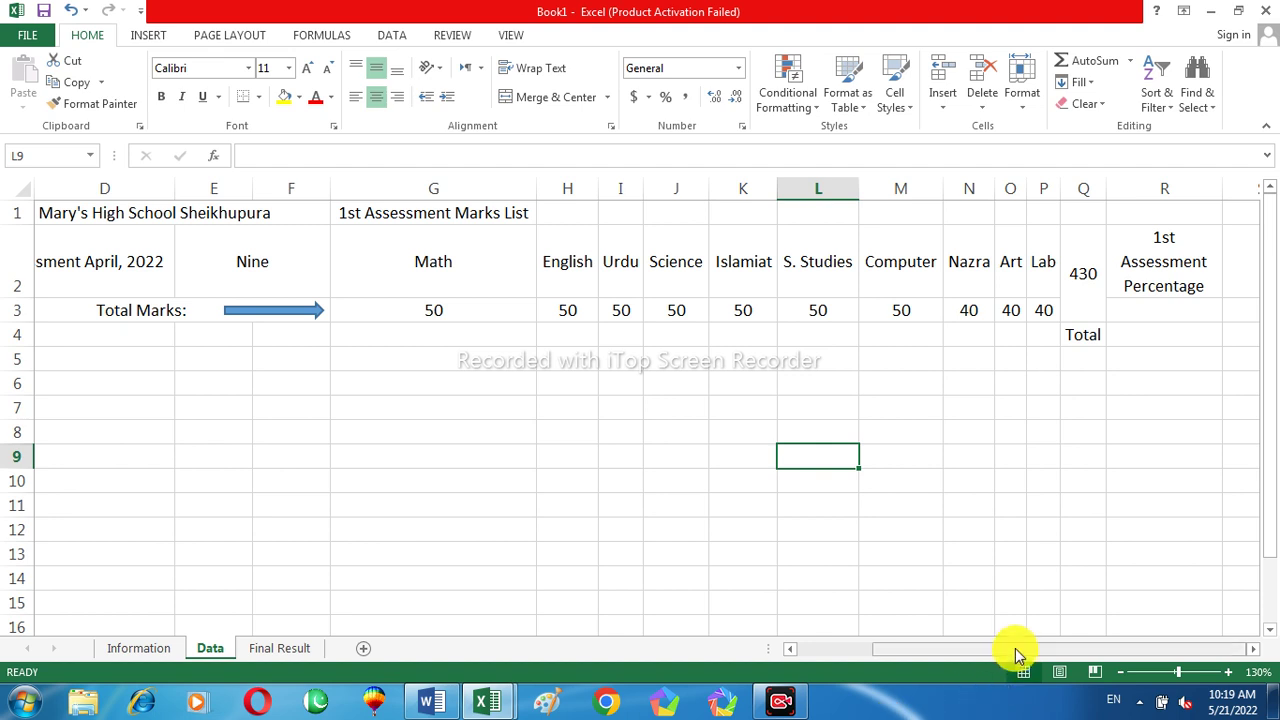
Step: Merge C4:F4 and enter the centred label 'Teachers Name'
left_click_drag(1015, 645, 900, 648)
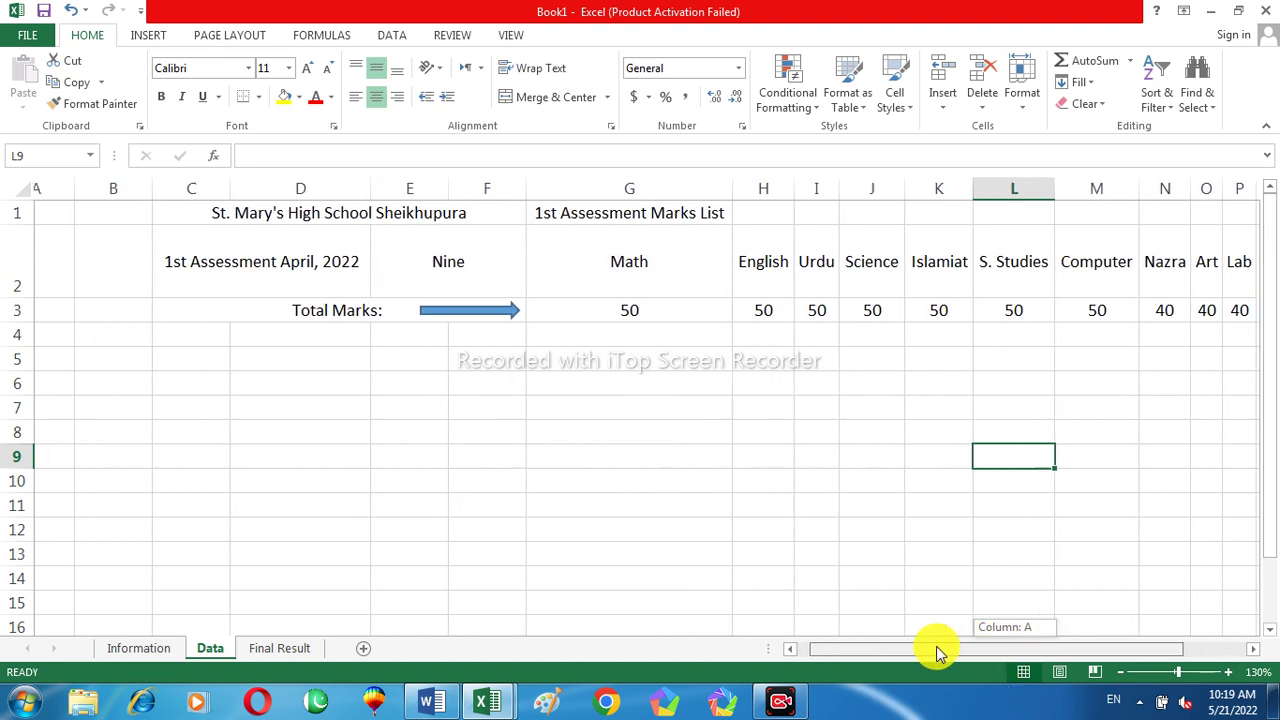
left_click(245, 336)
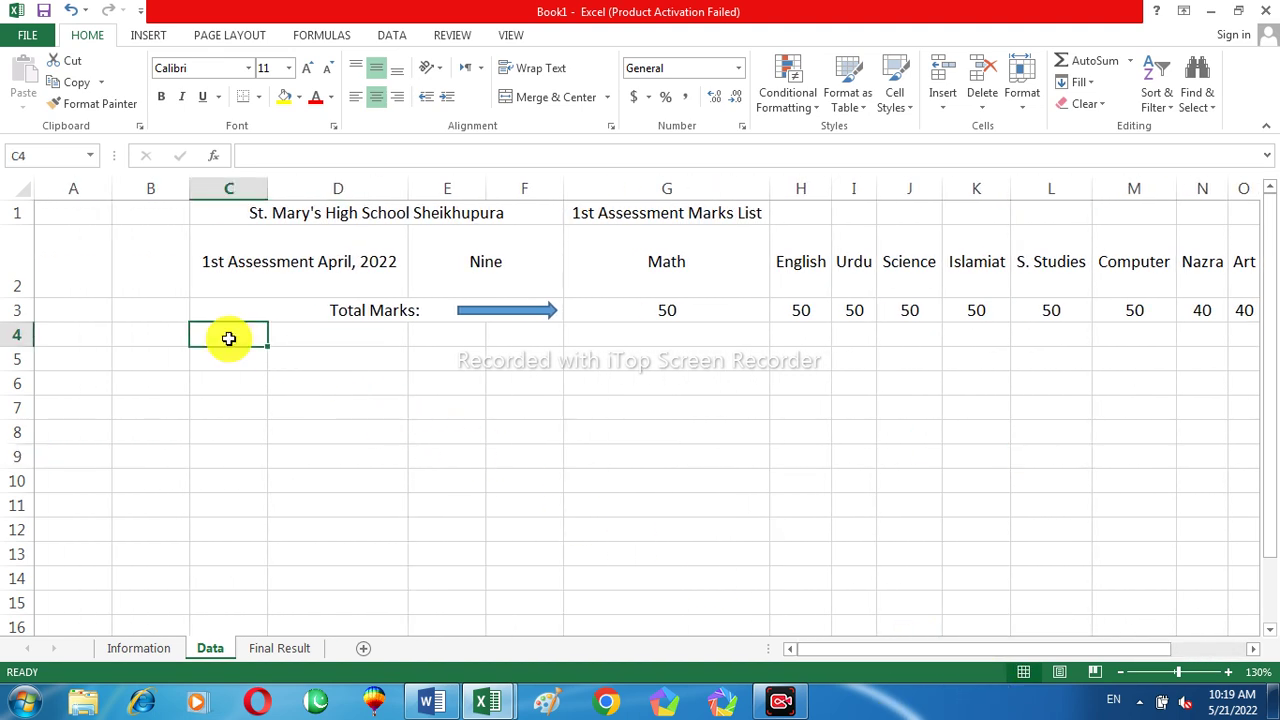
left_click_drag(279, 338, 515, 330)
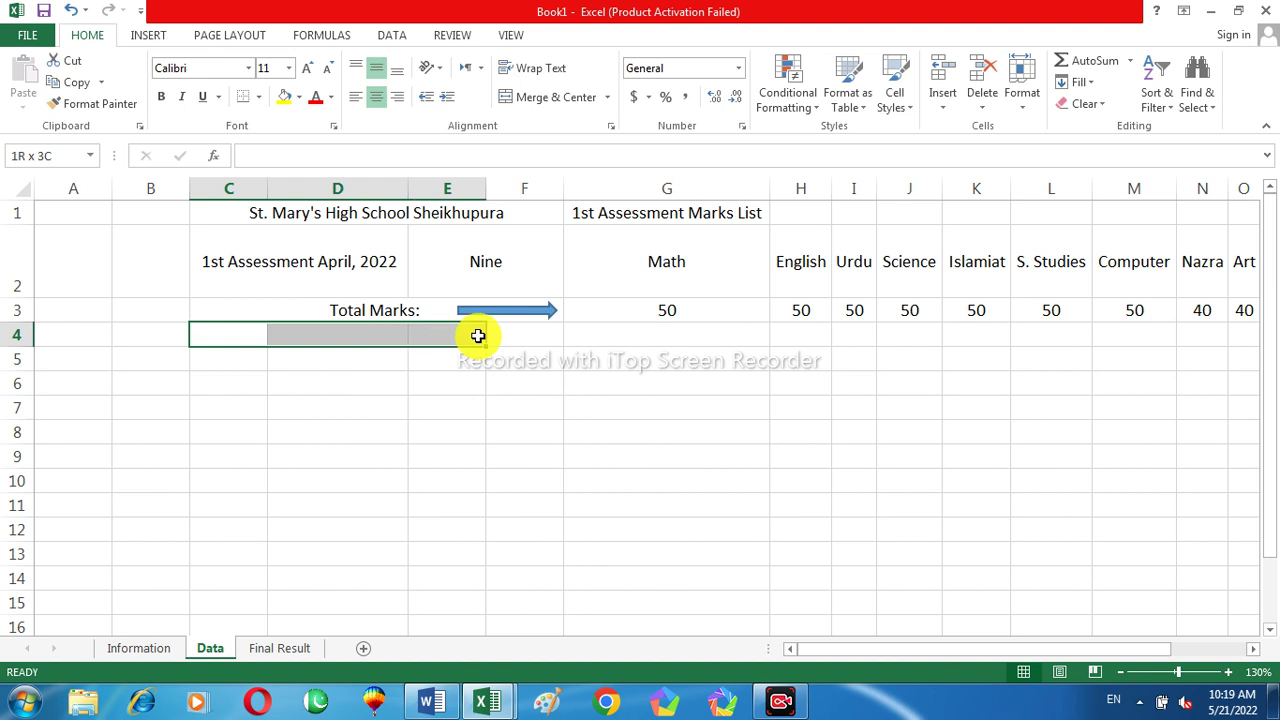
left_click(548, 97)
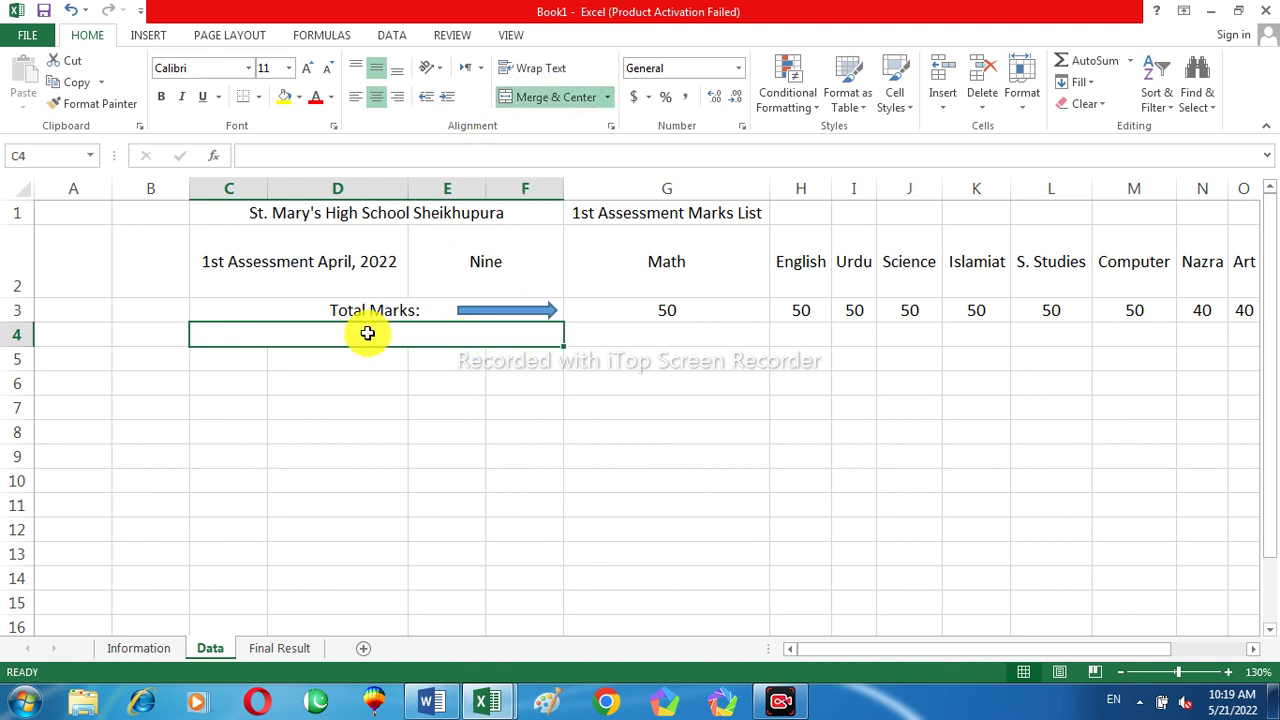
type("Teachers Name")
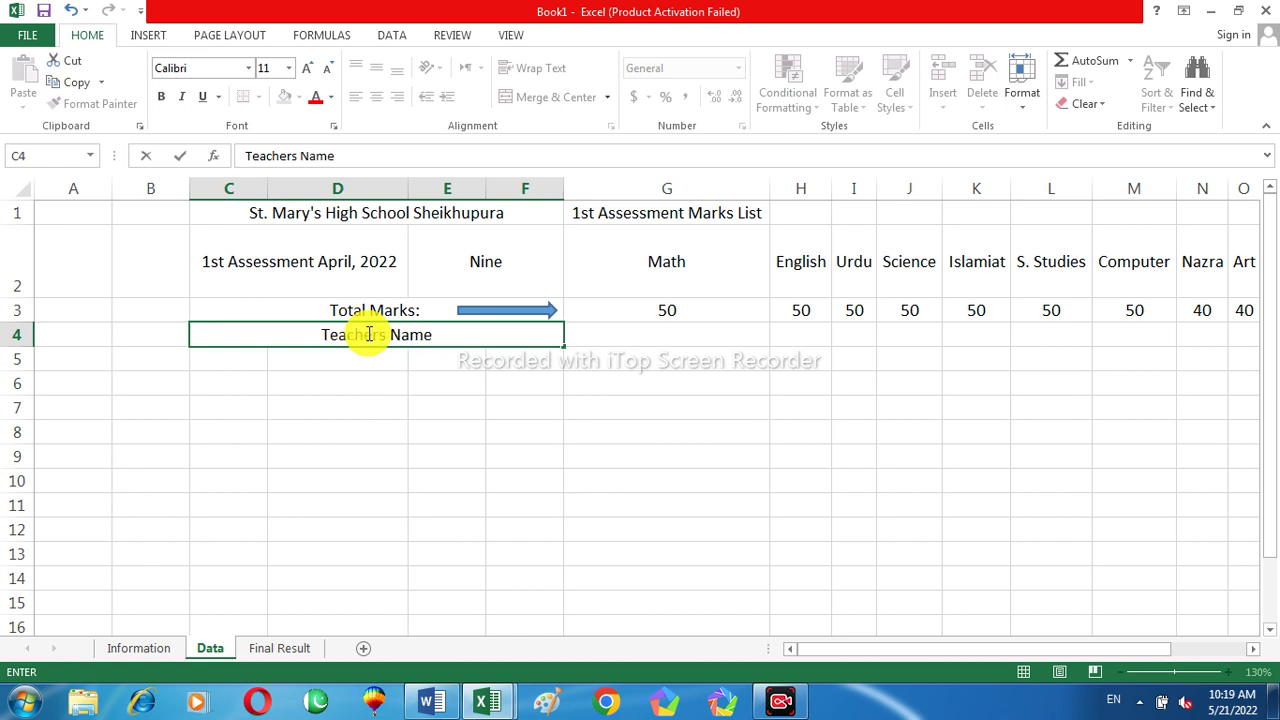
left_click(383, 417)
Step: Copy the blue Total Marks arrow and place it beside Teachers Name, pointing to G4
left_click(452, 326)
left_click(478, 312)
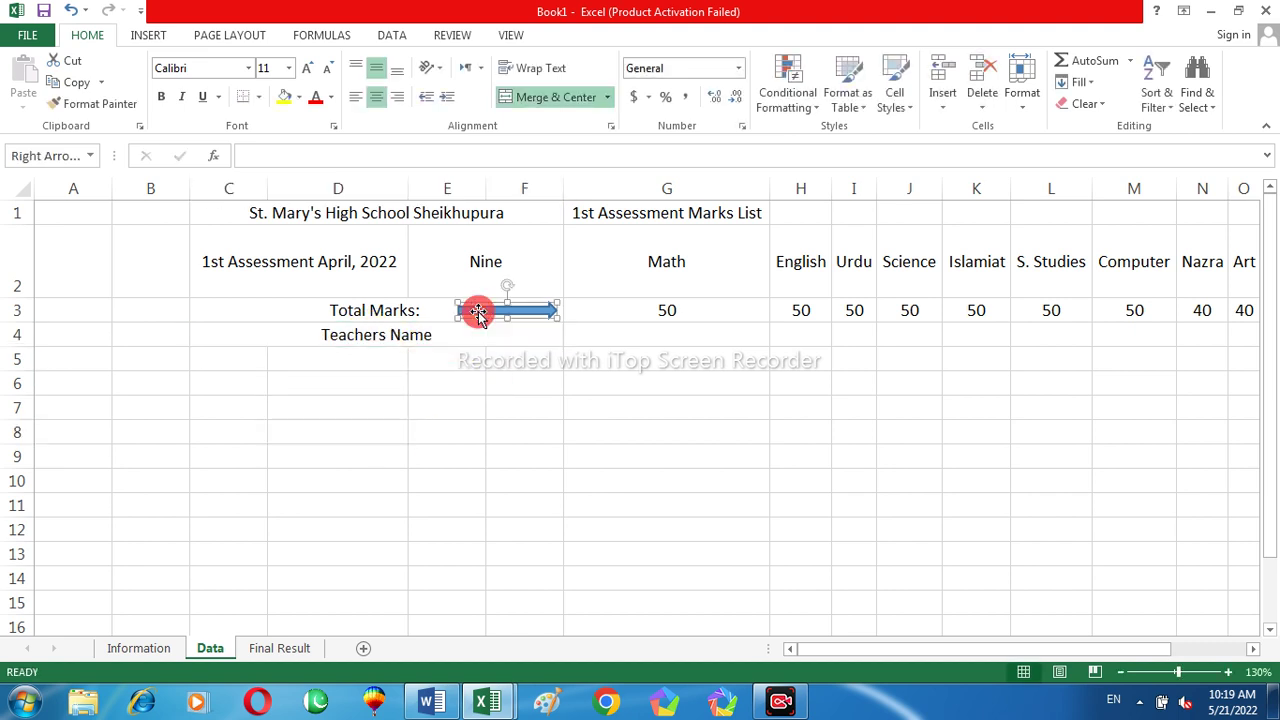
key("ctrl+c")
key("ctrl+v")
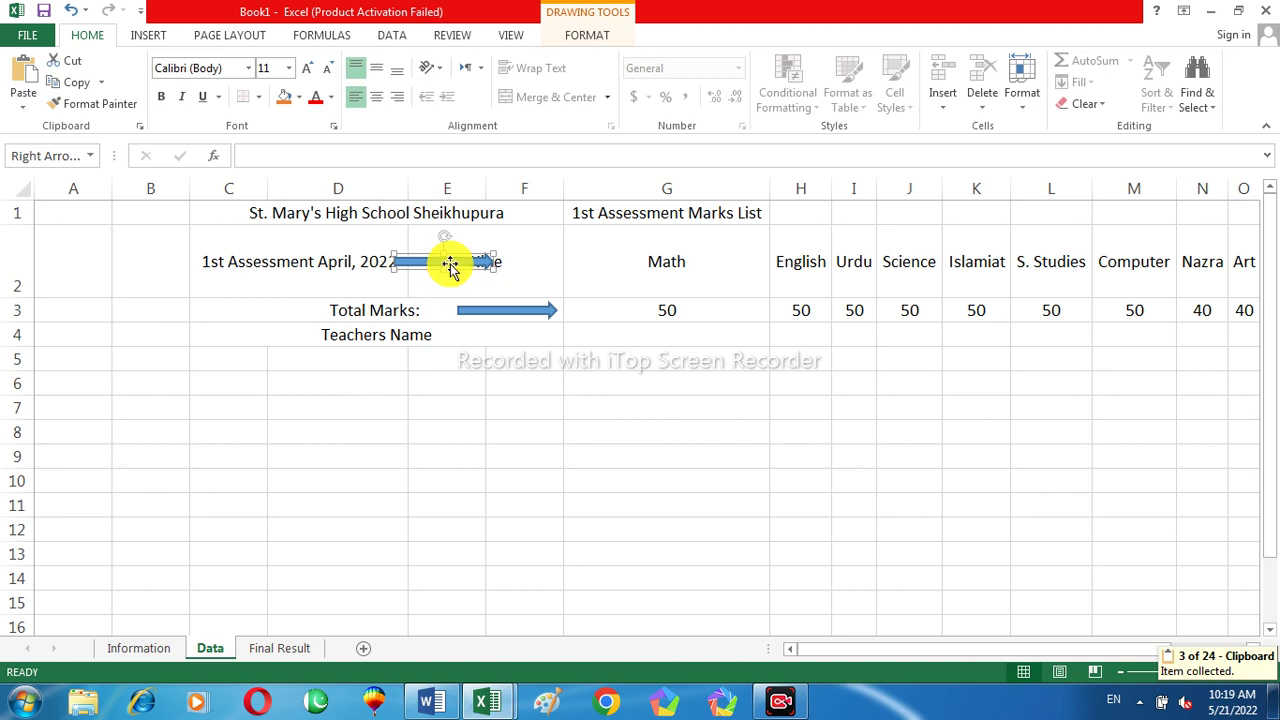
mouse_move(451, 266)
left_mouse_down()
mouse_move(496, 337)
mouse_move(513, 335)
left_mouse_up()
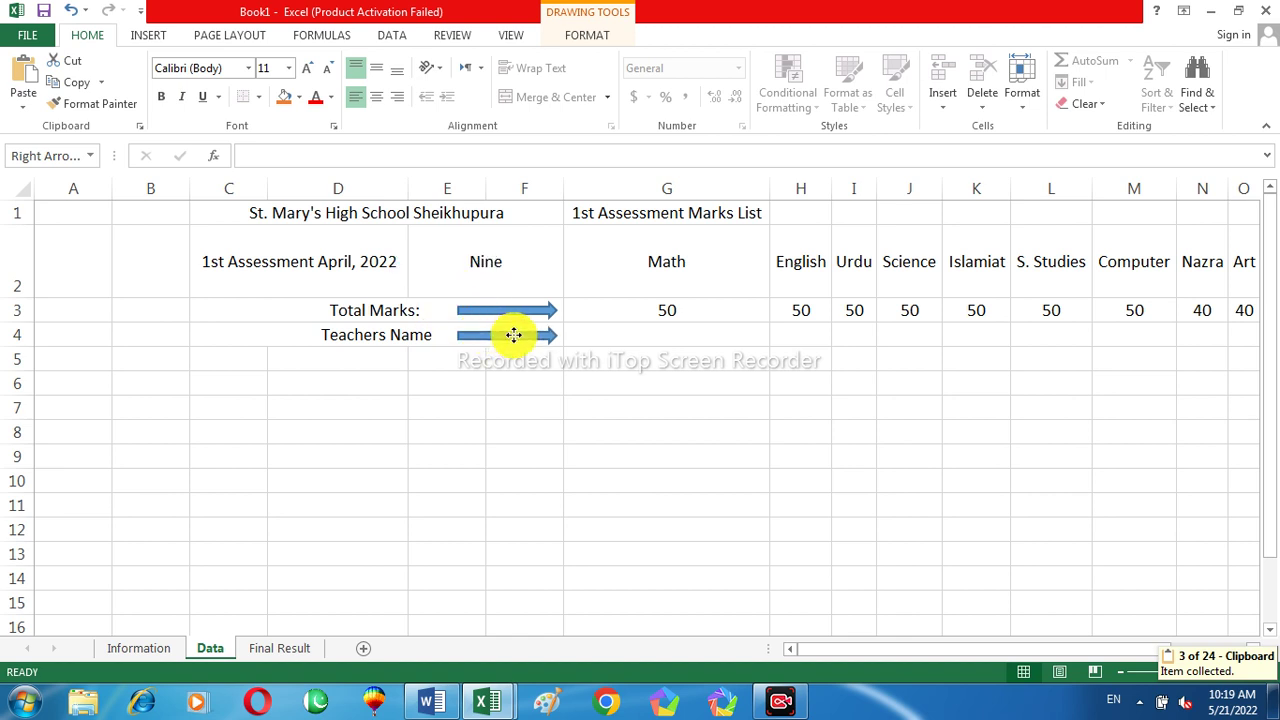
left_click(648, 336)
type("=")
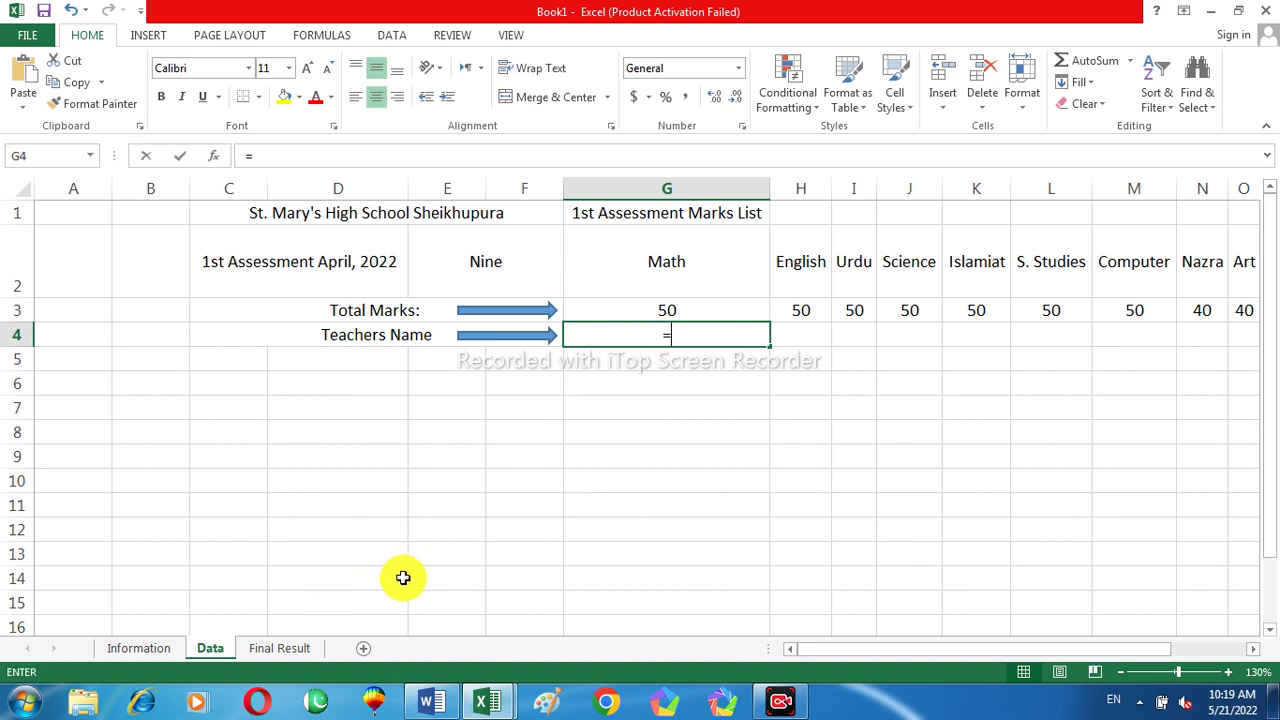
Step: Link G4, H4 and I4 to the Math, English and Urdu teachers in Information J10–J12
left_click(145, 648)
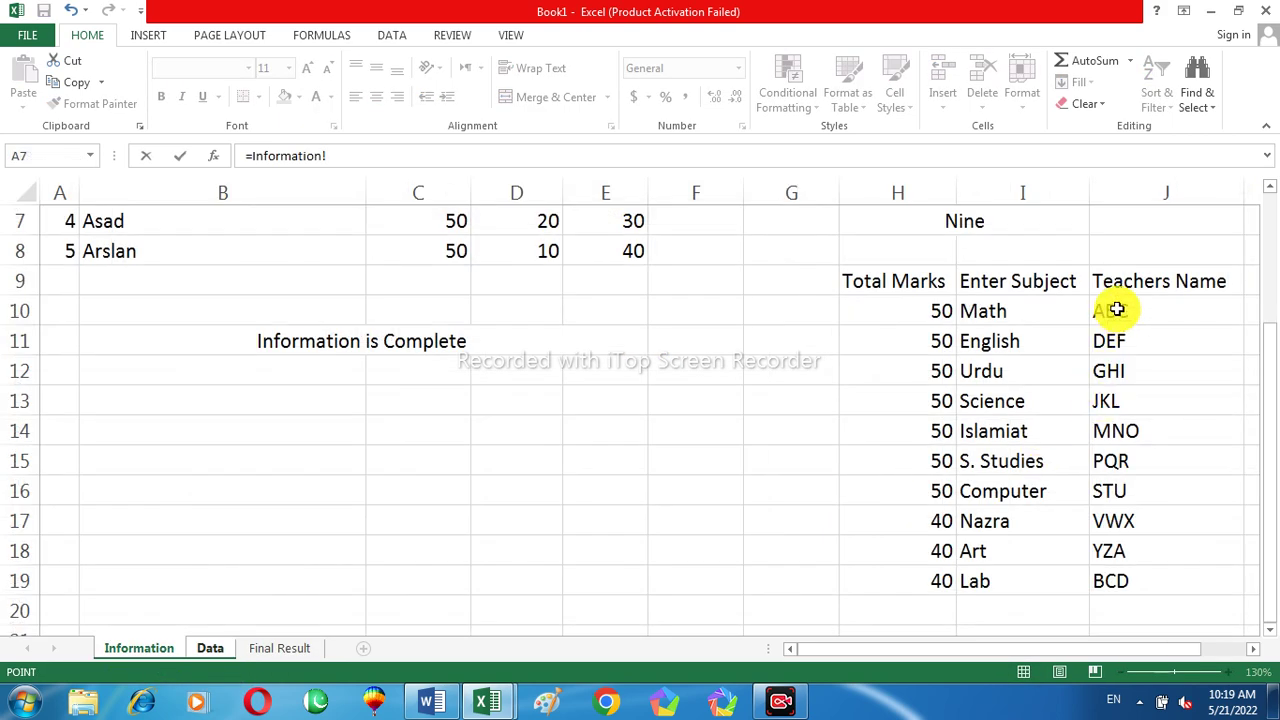
left_click(1116, 310)
key("Return")
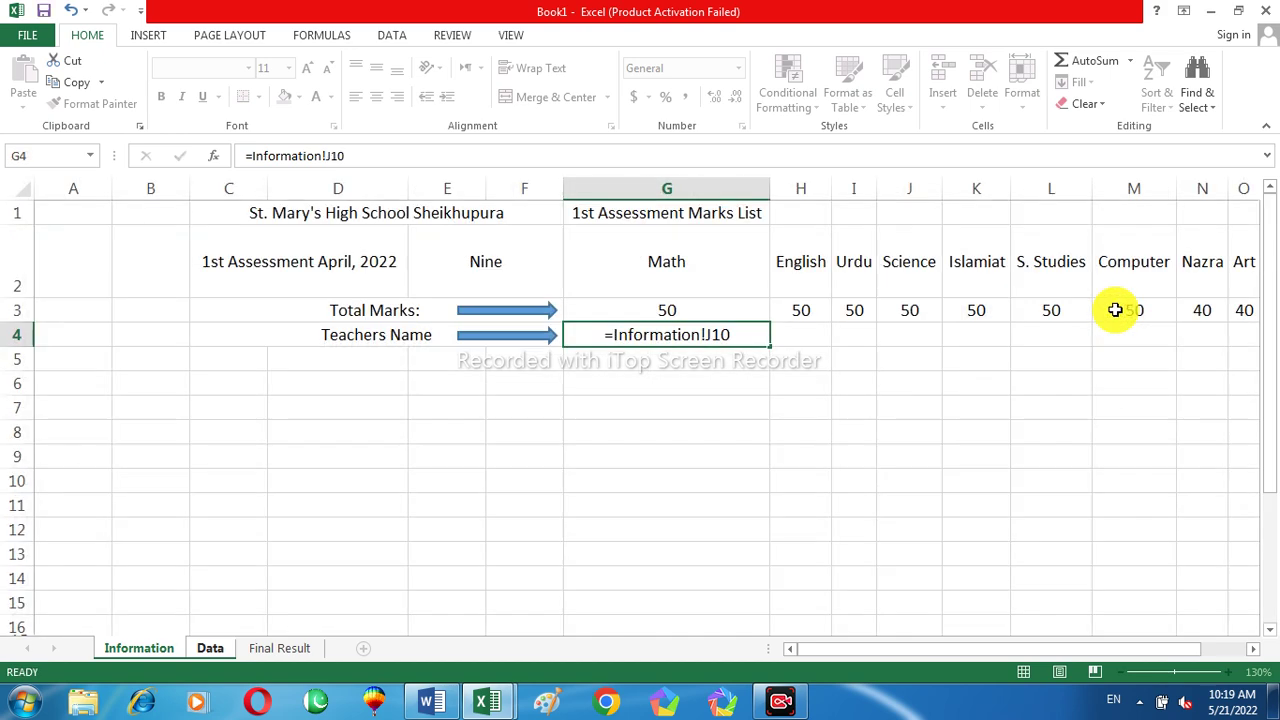
left_click(808, 338)
type("=")
left_click(166, 651)
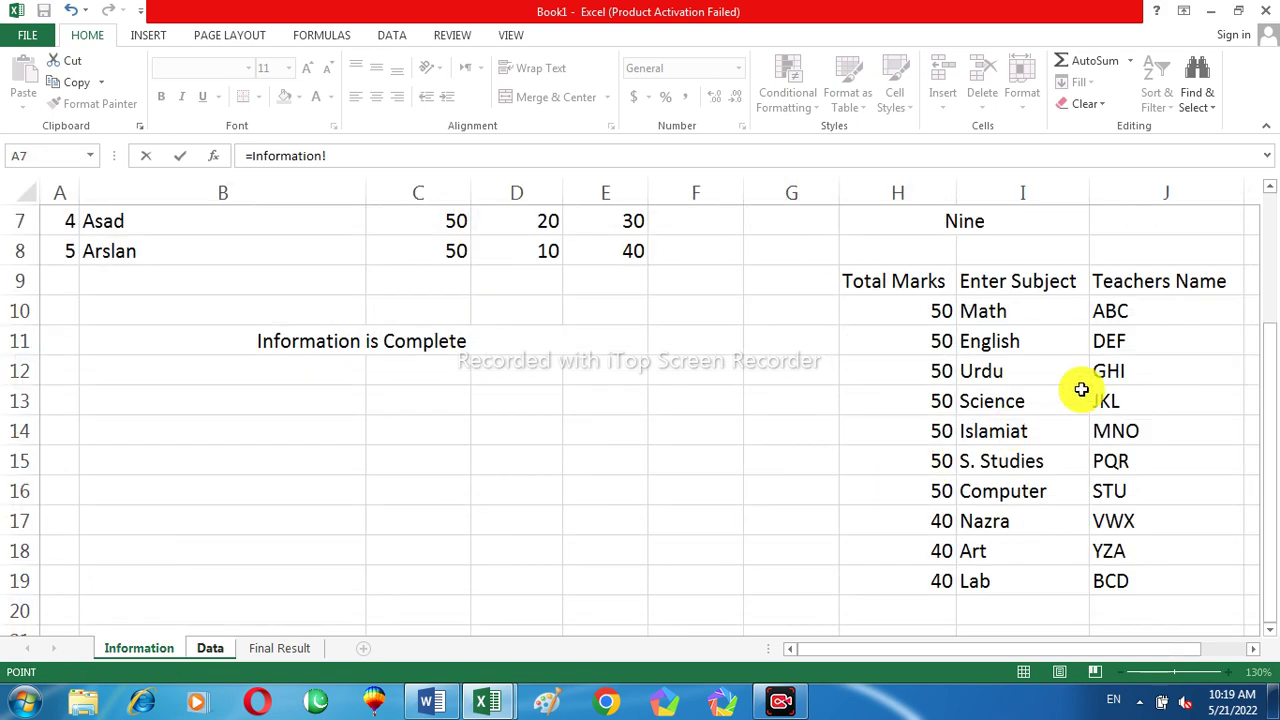
left_click(1097, 342)
key("Return")
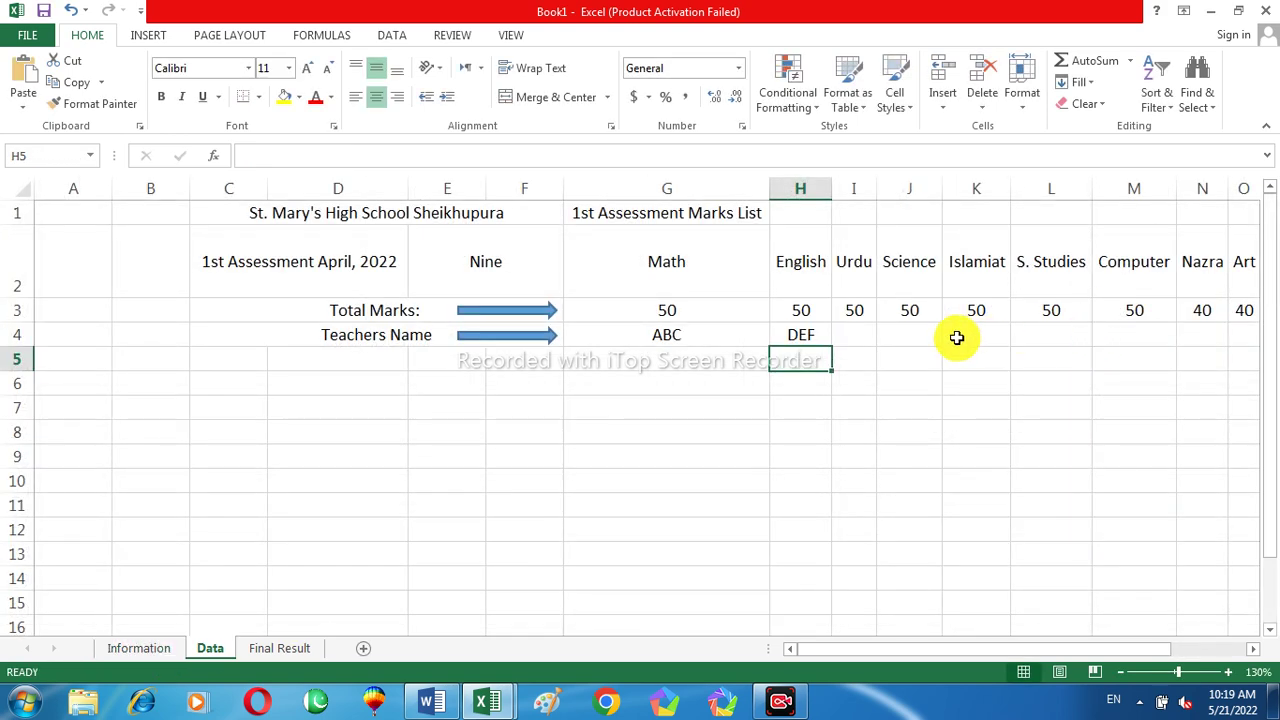
left_click(850, 335)
type("=")
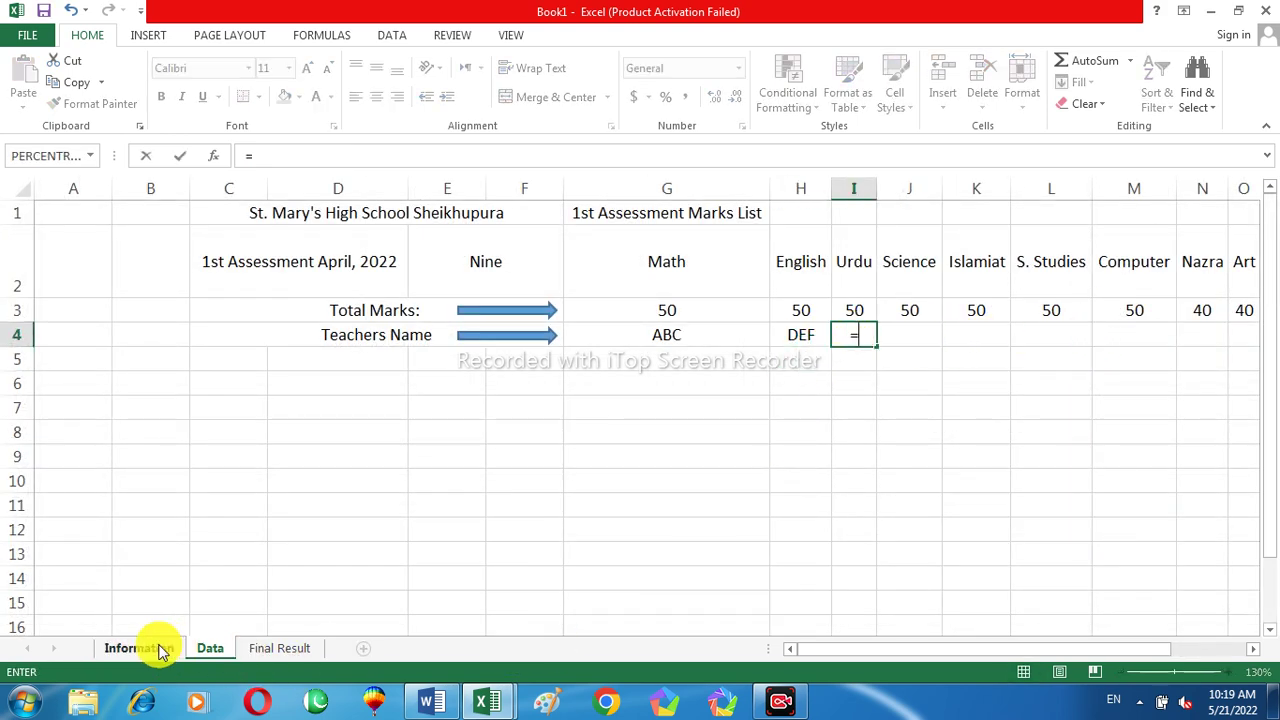
left_click(160, 650)
left_click(1120, 371)
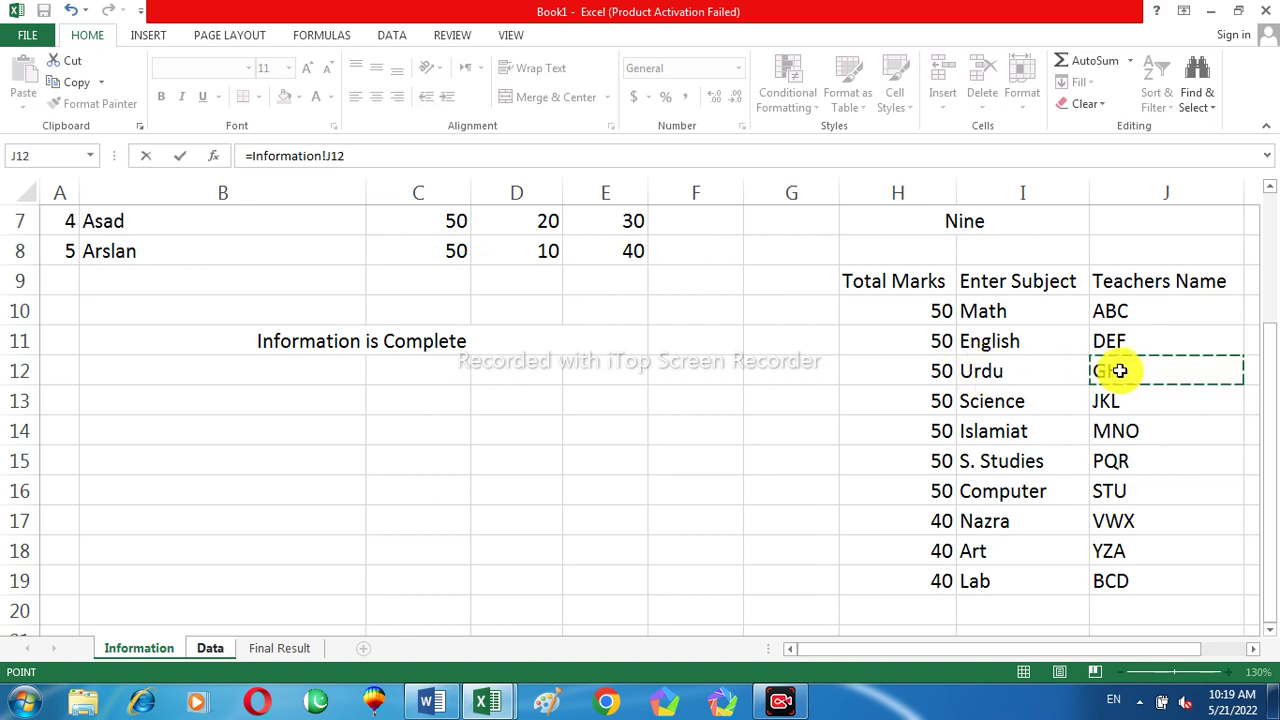
key("Return")
Step: Link J4, K4 and L4 to the Science, Islamiat and S. Studies teachers in J13–J15
left_click(921, 336)
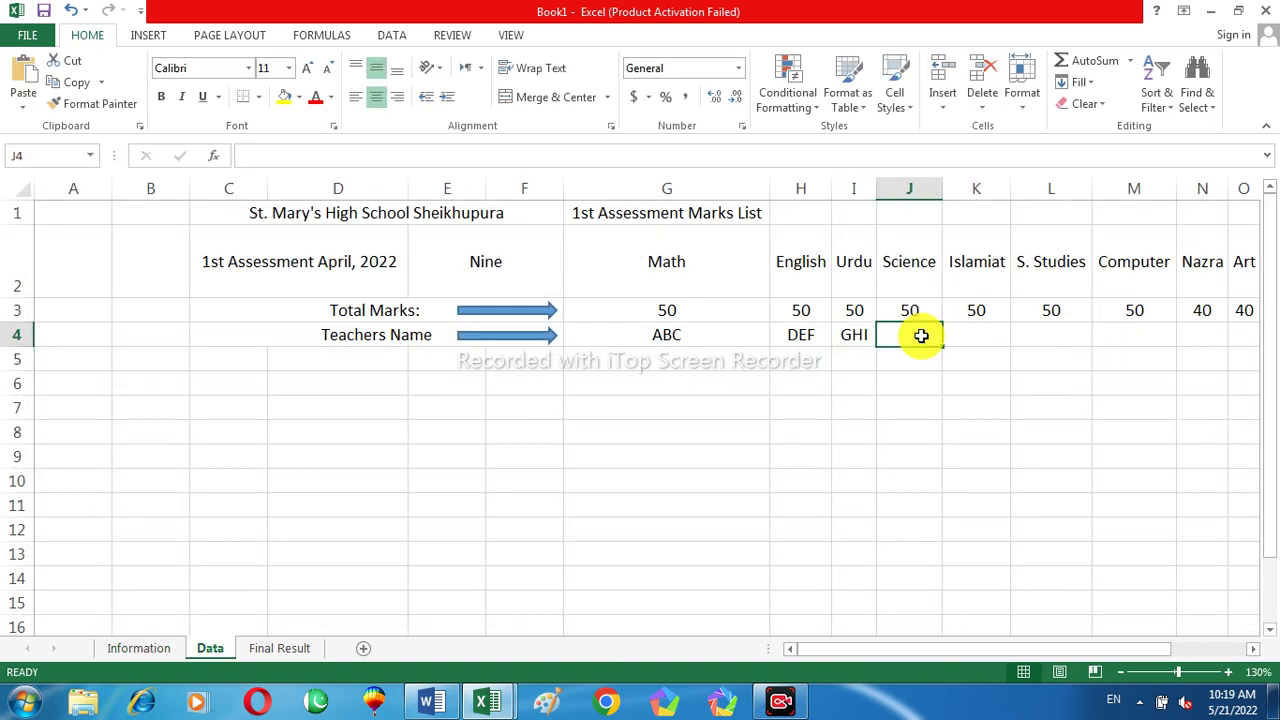
type("=")
left_click(145, 648)
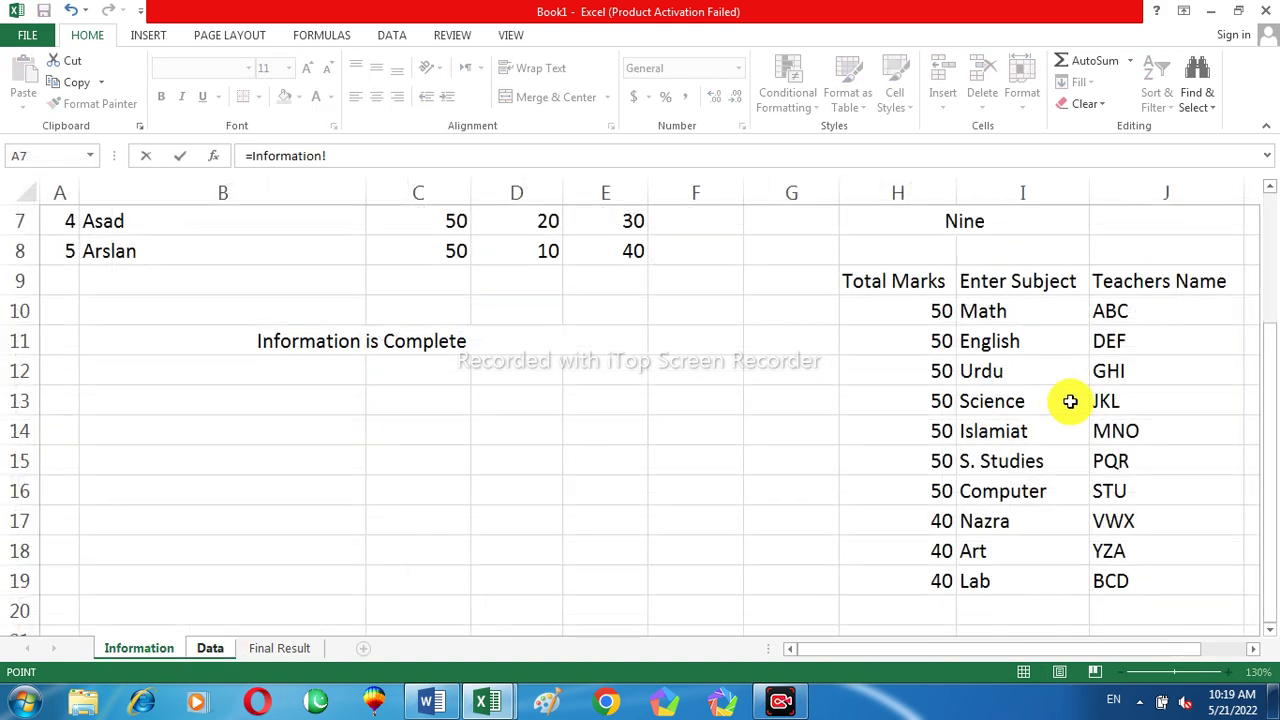
left_click(1105, 402)
key("Return")
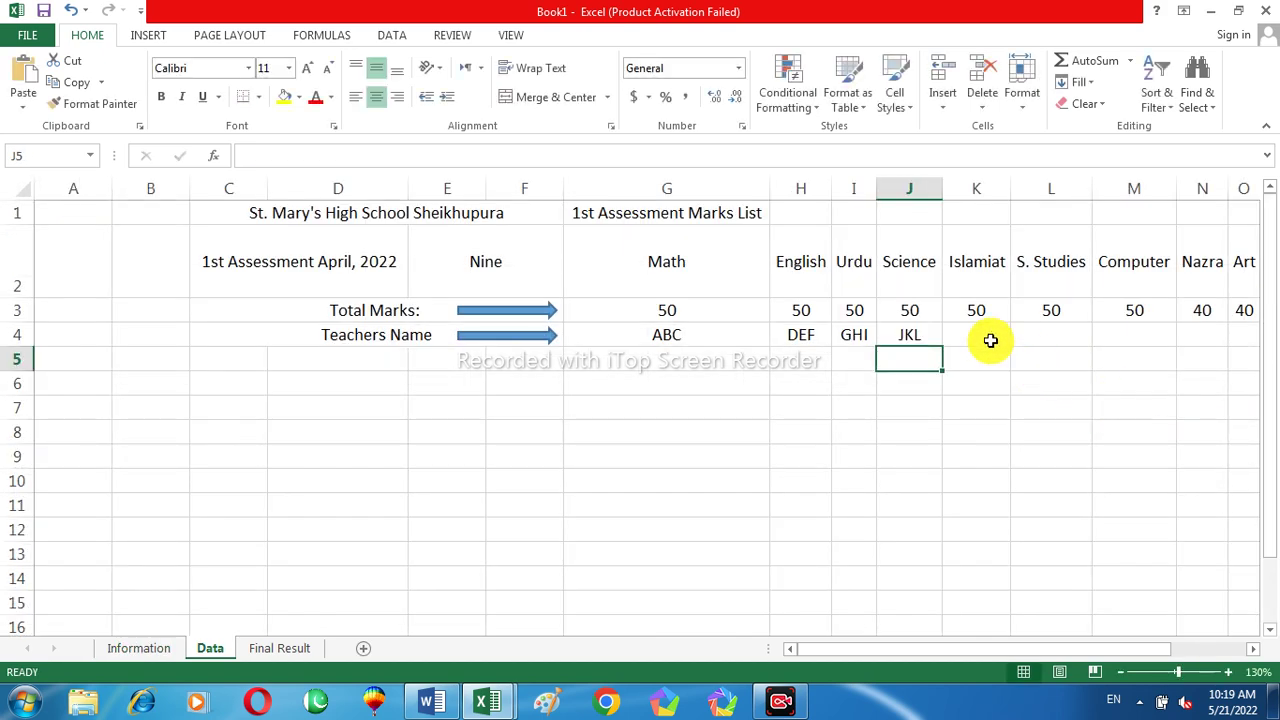
left_click(985, 338)
type("=")
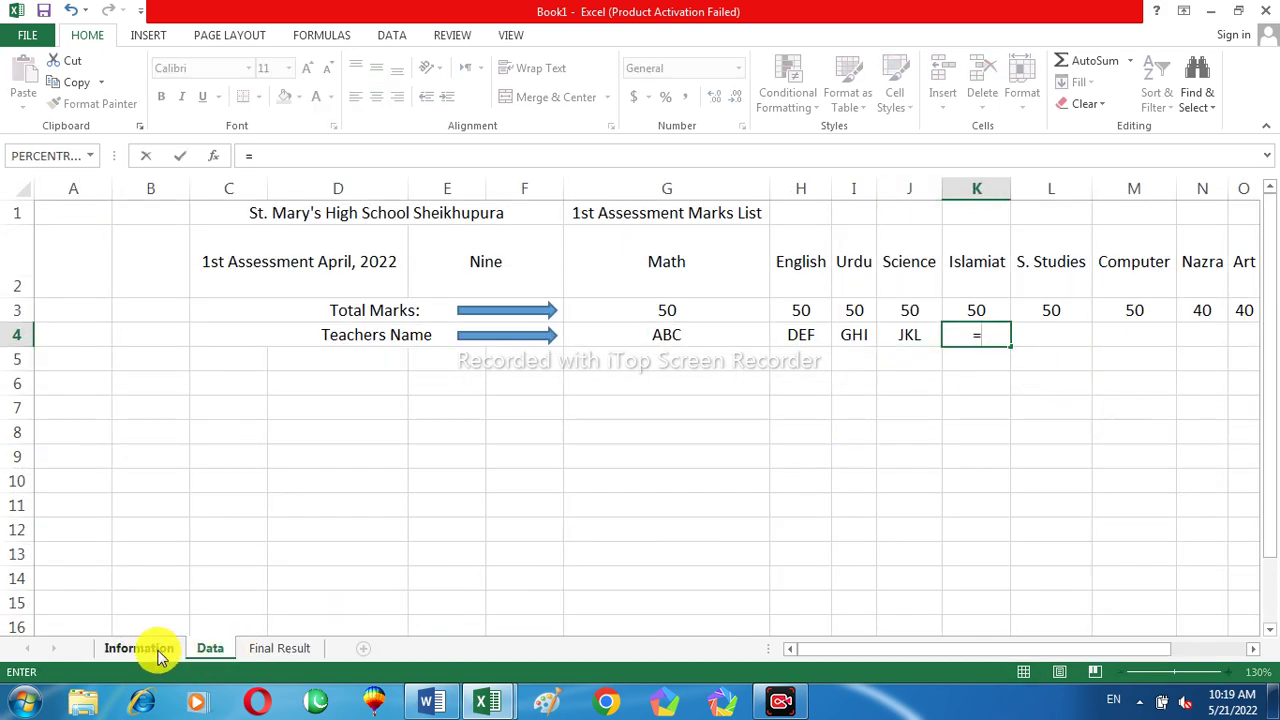
left_click(145, 648)
left_click(1117, 431)
key("Return")
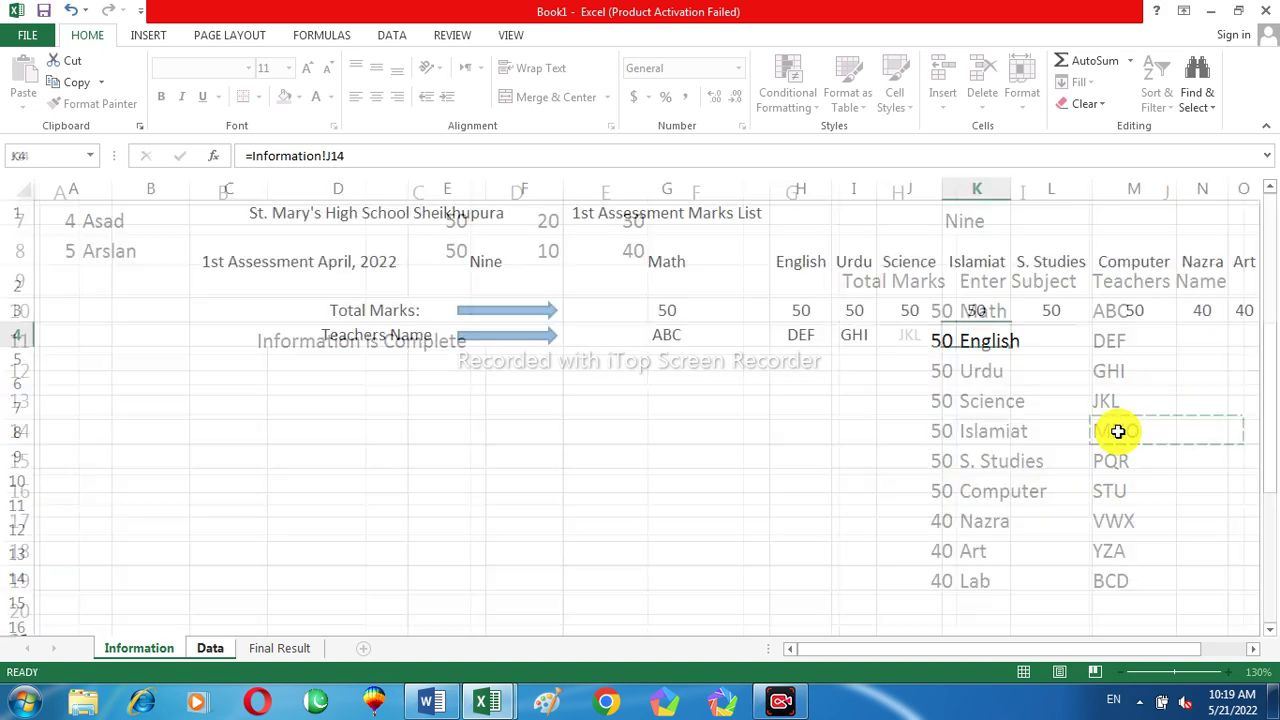
left_click(1070, 335)
type("=")
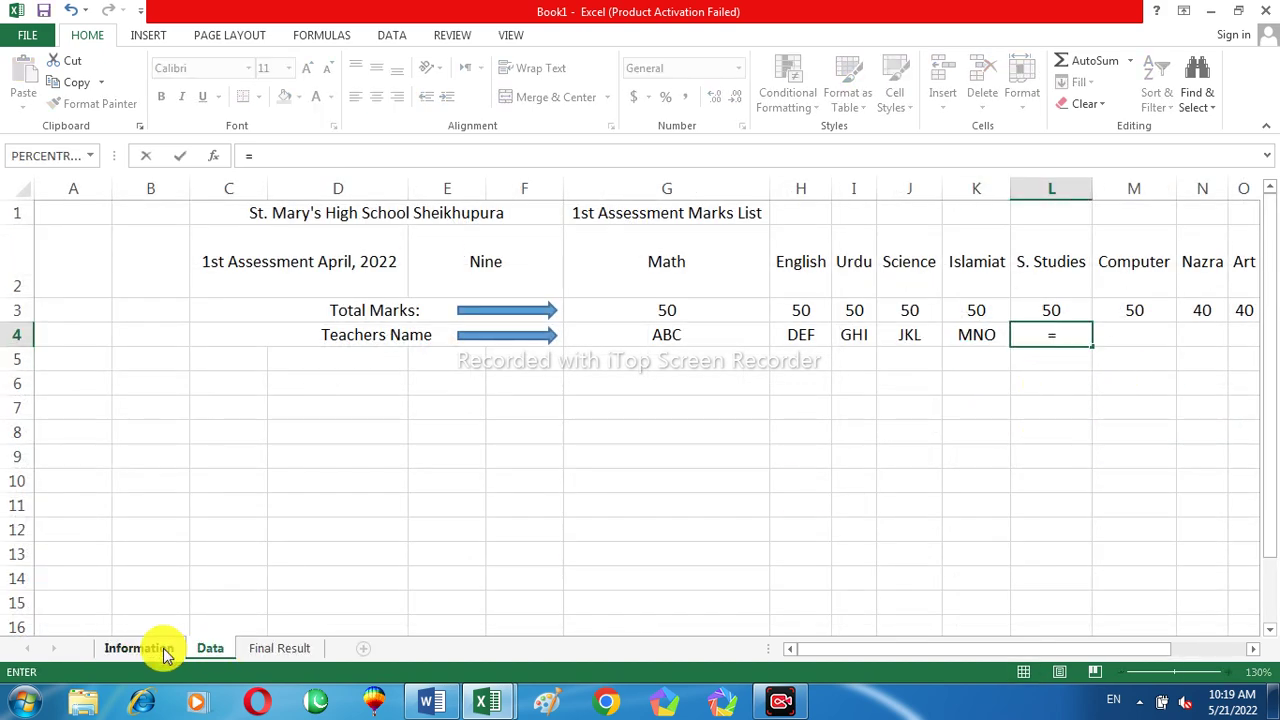
left_click(162, 648)
left_click(1100, 431)
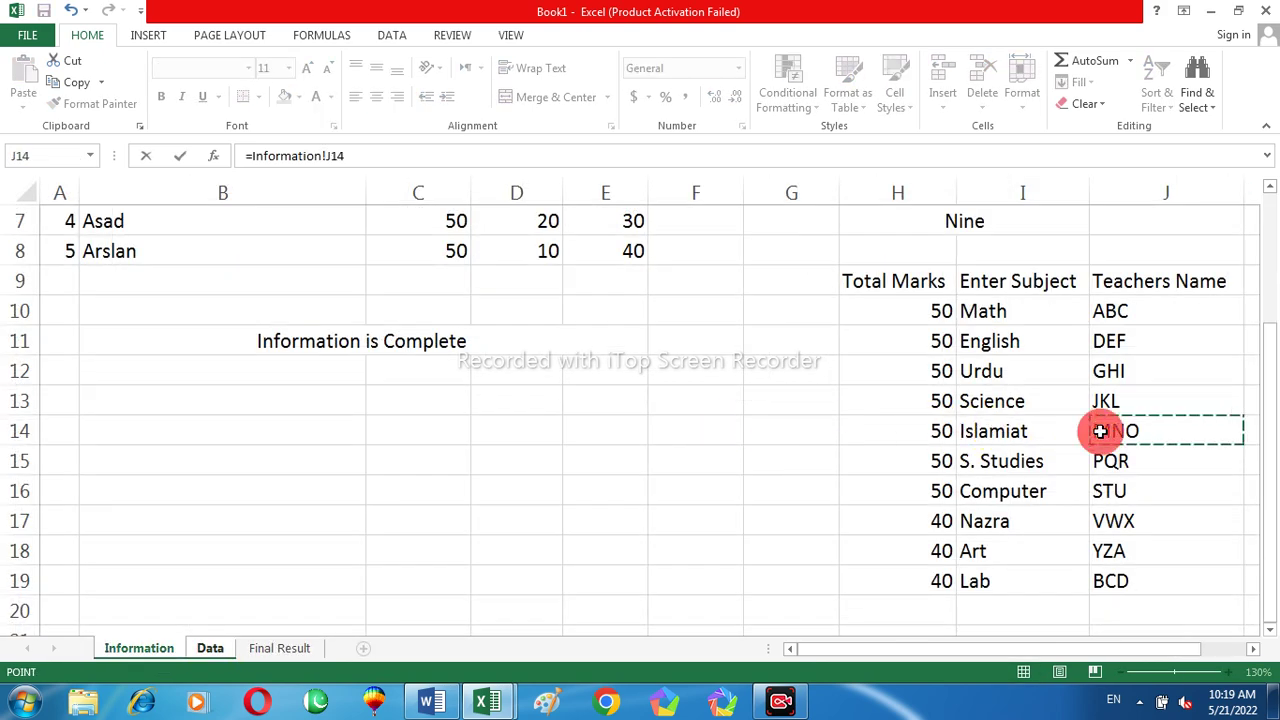
left_click(1110, 464)
key("Return")
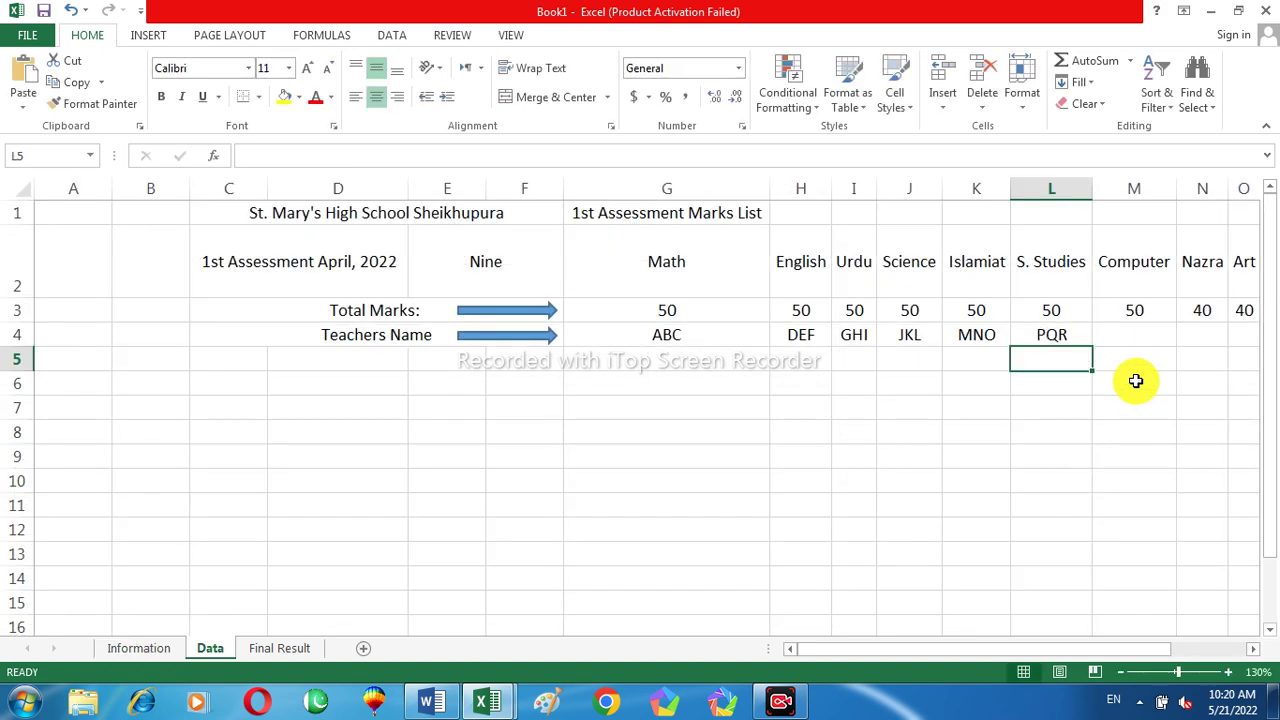
Step: Link M4–P4 to the Computer, Nazra, Art (YZA) and Lab (BCD) teachers
left_click(1130, 336)
type("=")
left_click(139, 648)
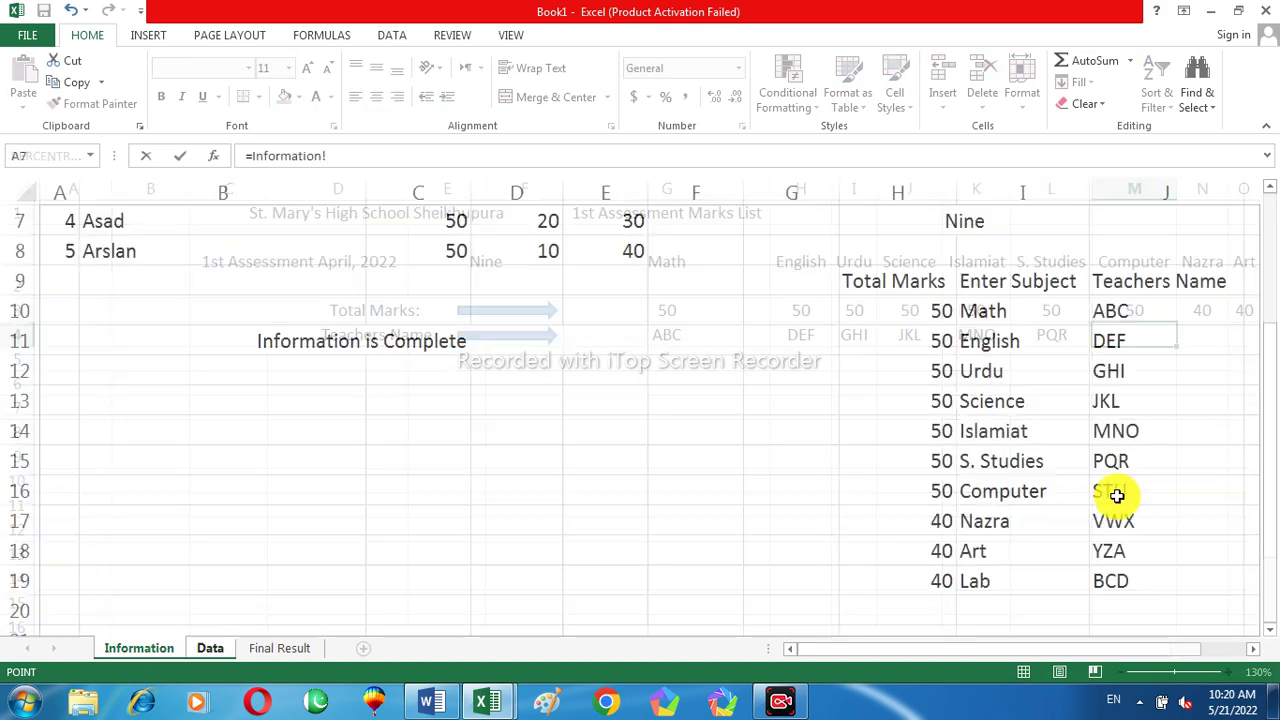
left_click(1122, 496)
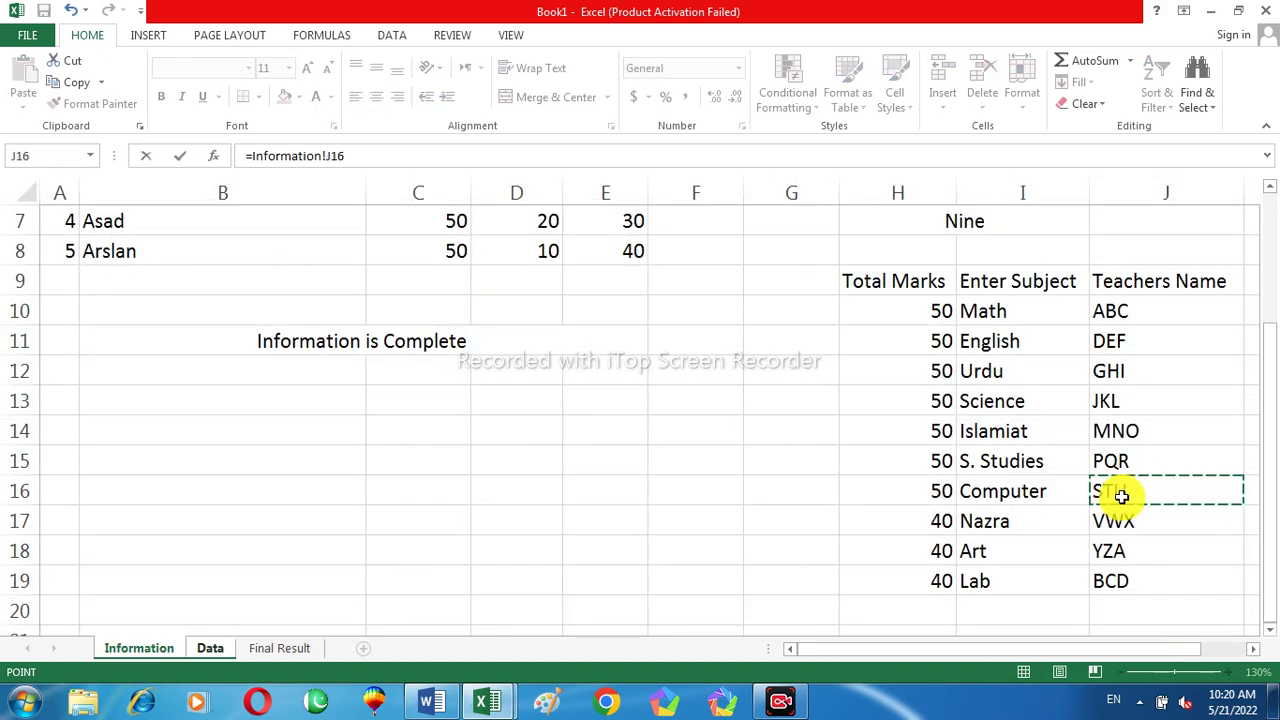
key("Return")
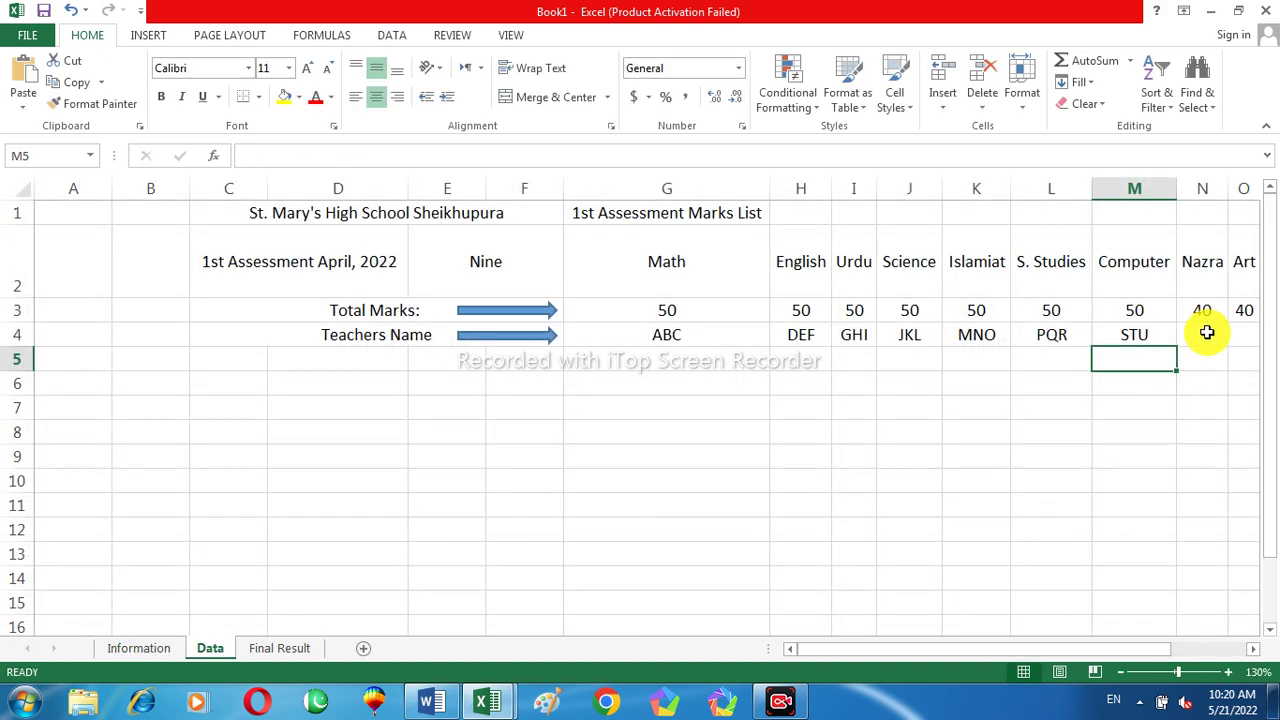
left_click(1207, 333)
type("=")
left_click(145, 648)
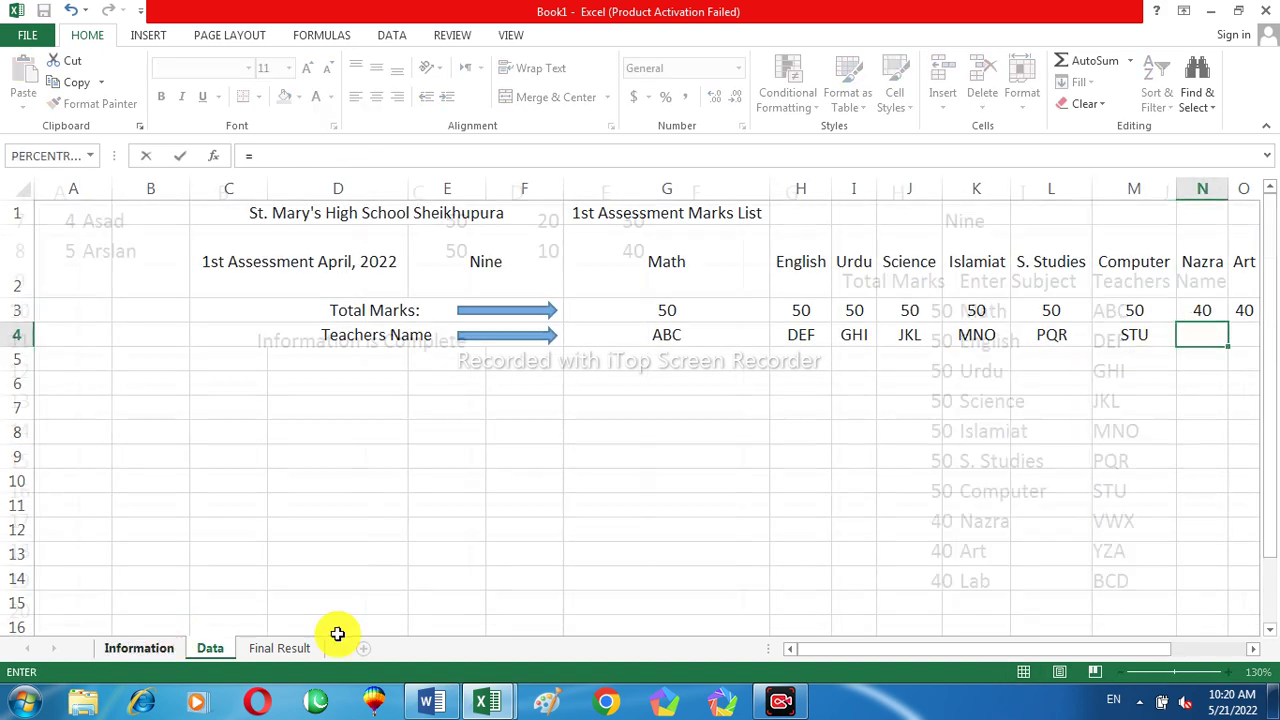
left_click(1113, 526)
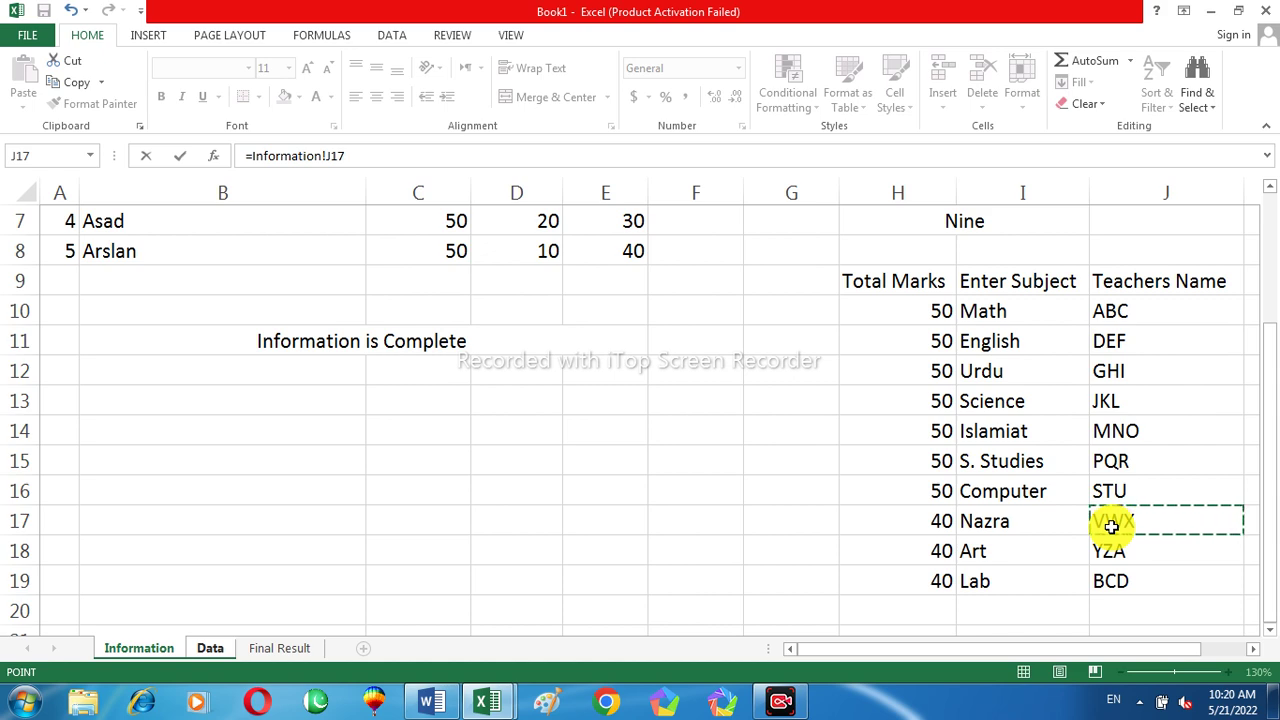
key("Return")
mouse_move(1163, 649)
left_mouse_down()
mouse_move(1205, 645)
mouse_move(1131, 391)
left_mouse_up()
left_click(1091, 335)
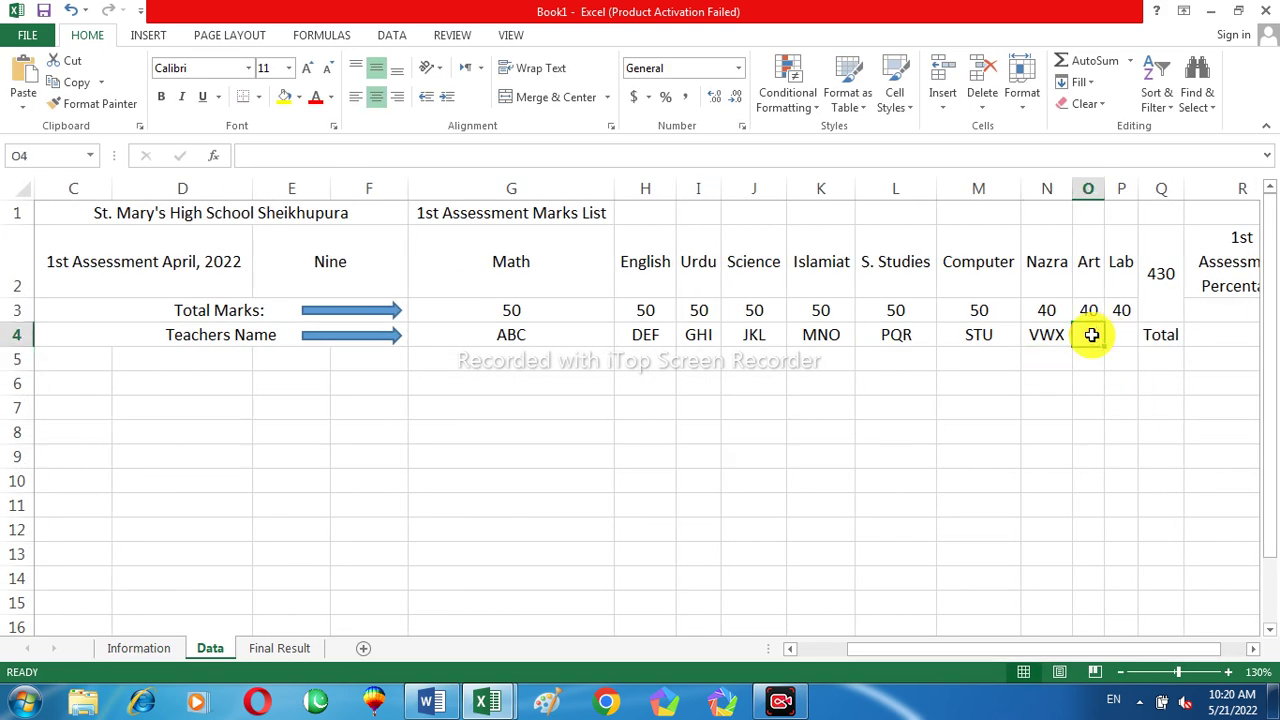
type("=")
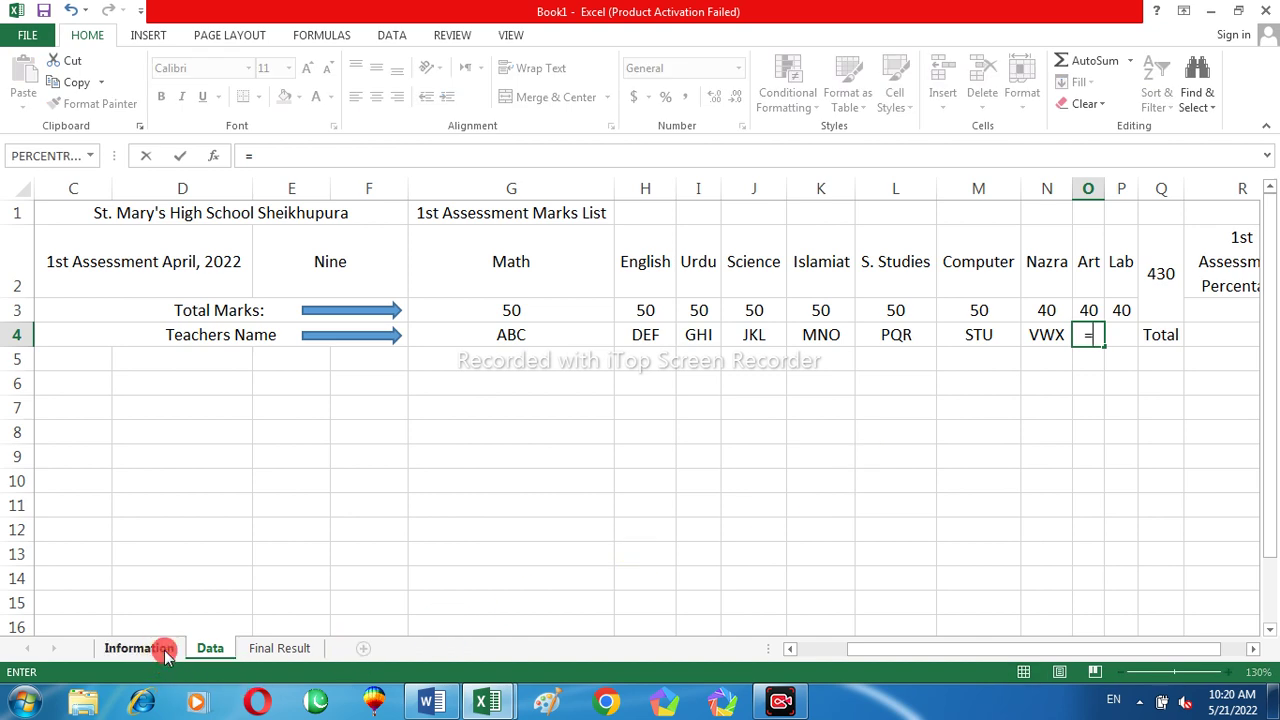
left_click(165, 652)
left_click(1117, 554)
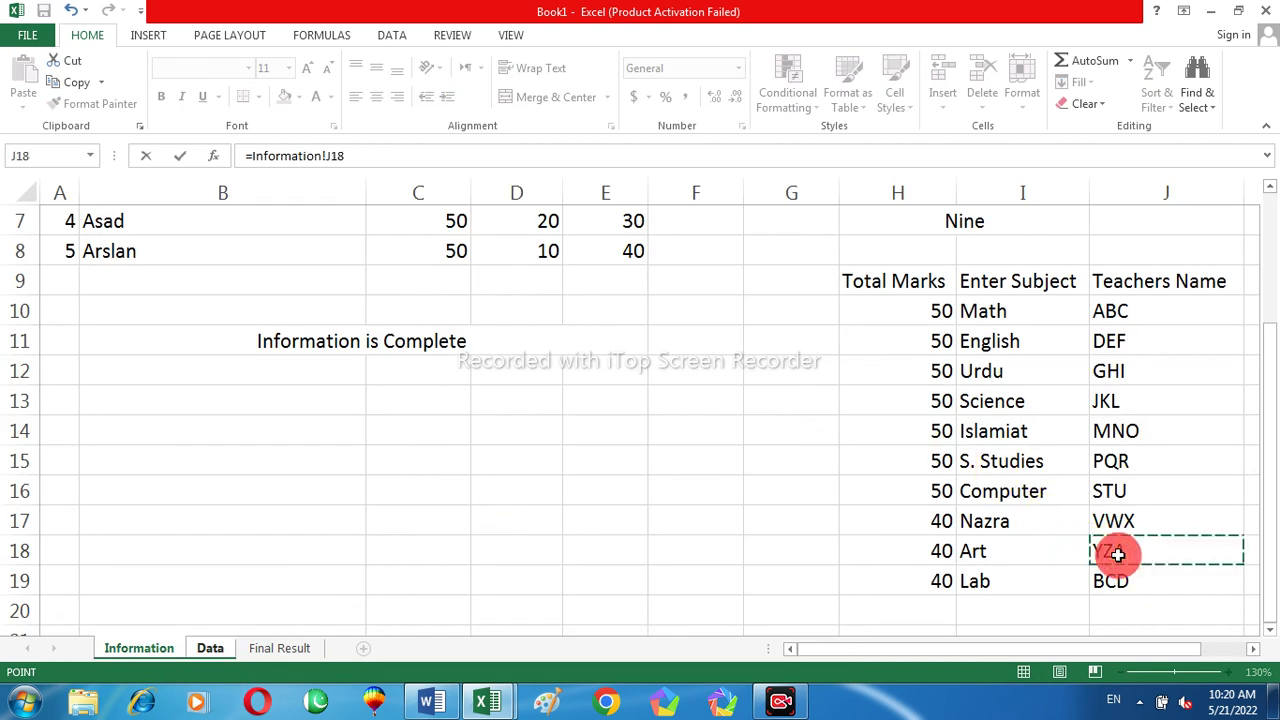
key("Return")
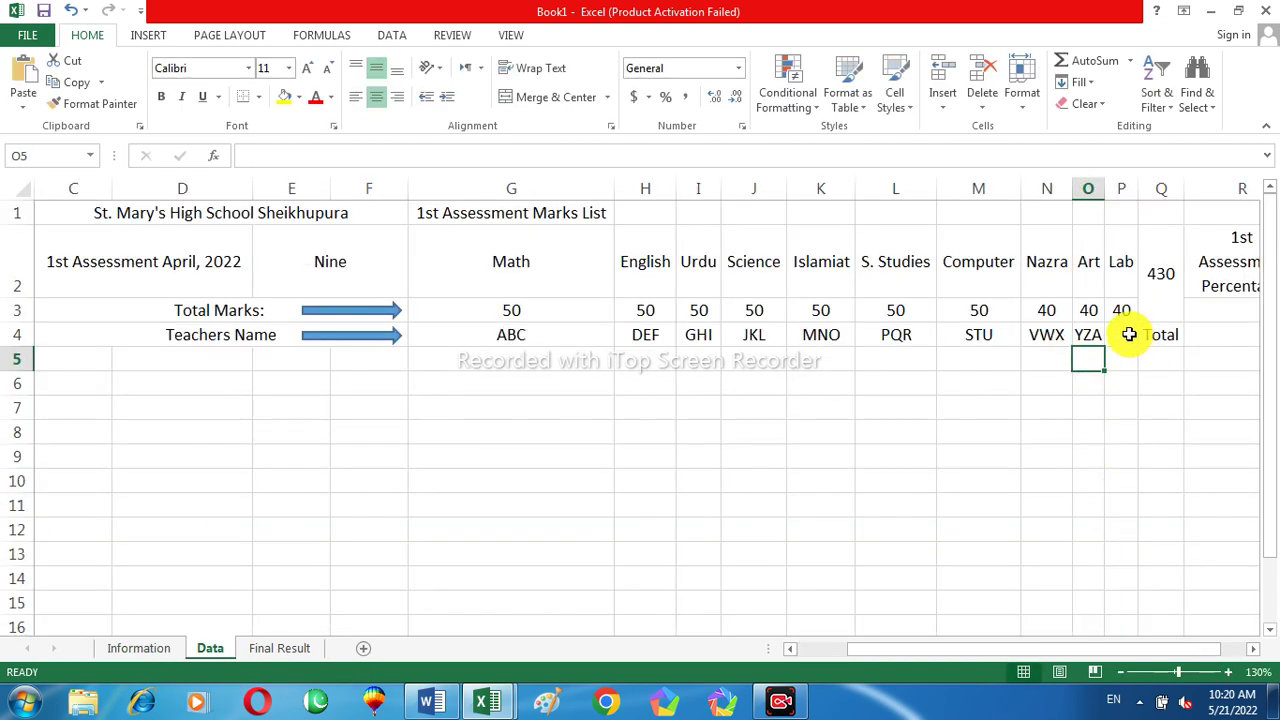
left_click(1129, 334)
type("=")
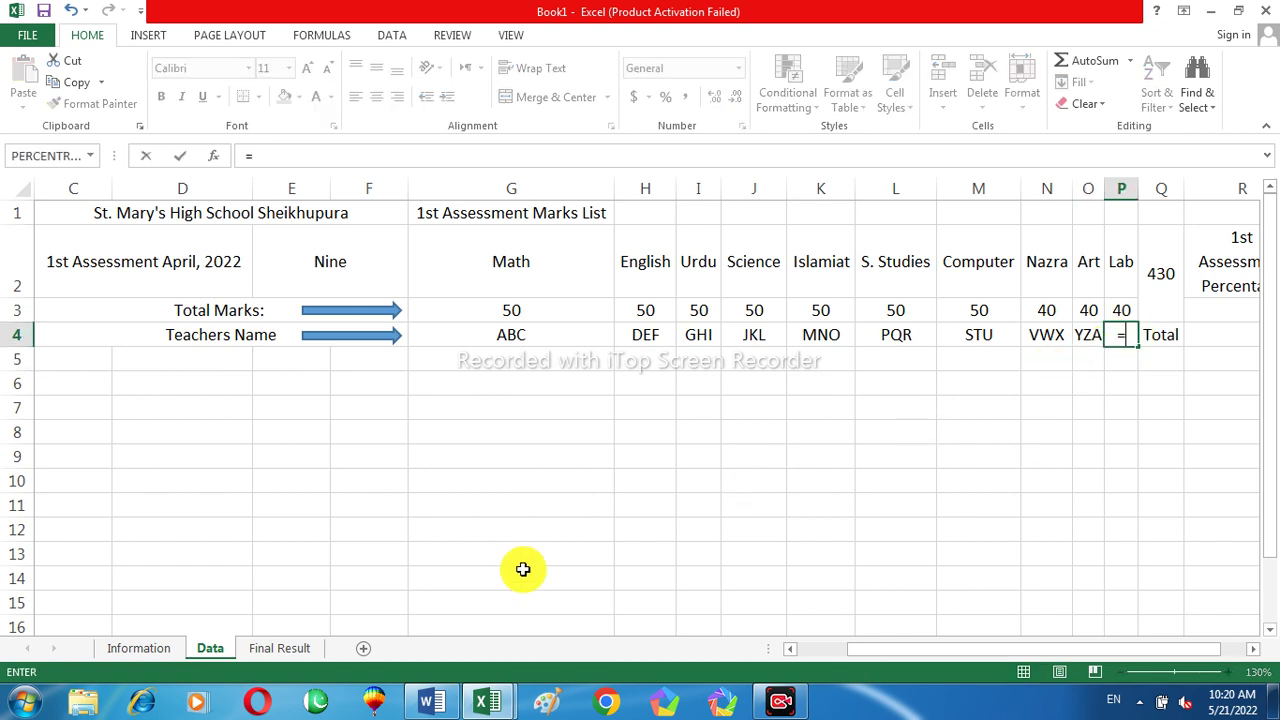
left_click(148, 652)
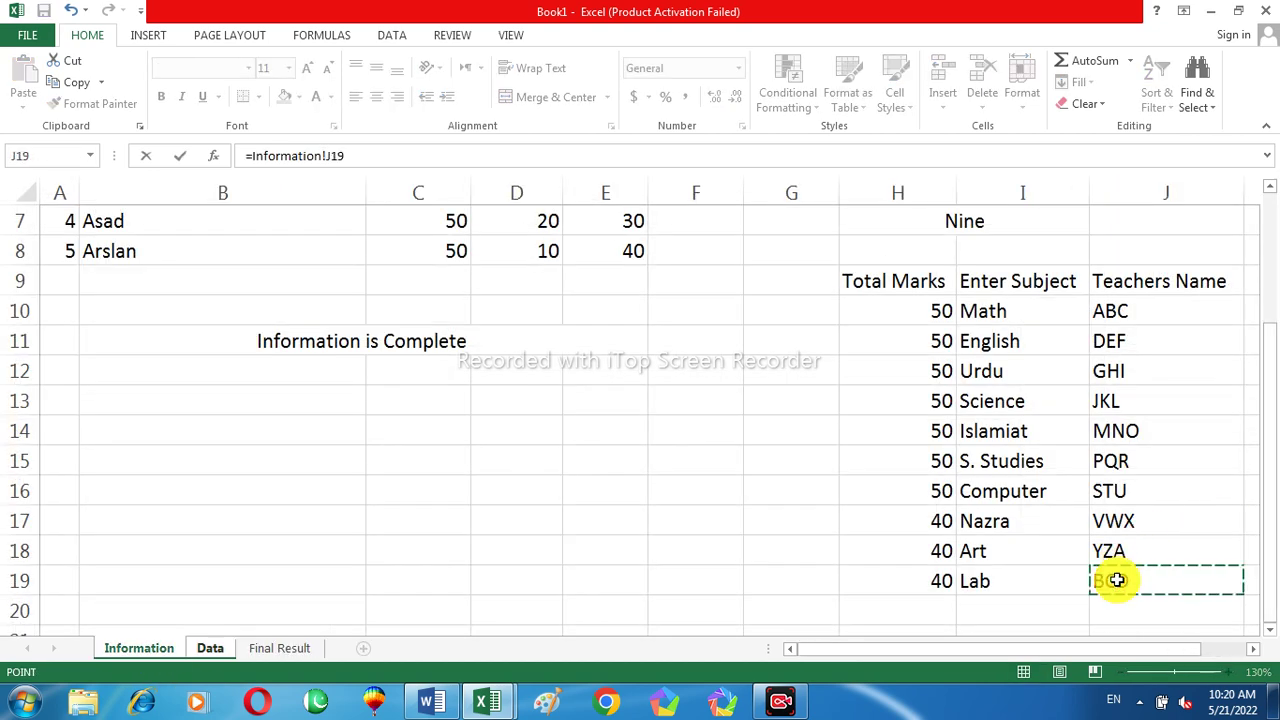
key("Return")
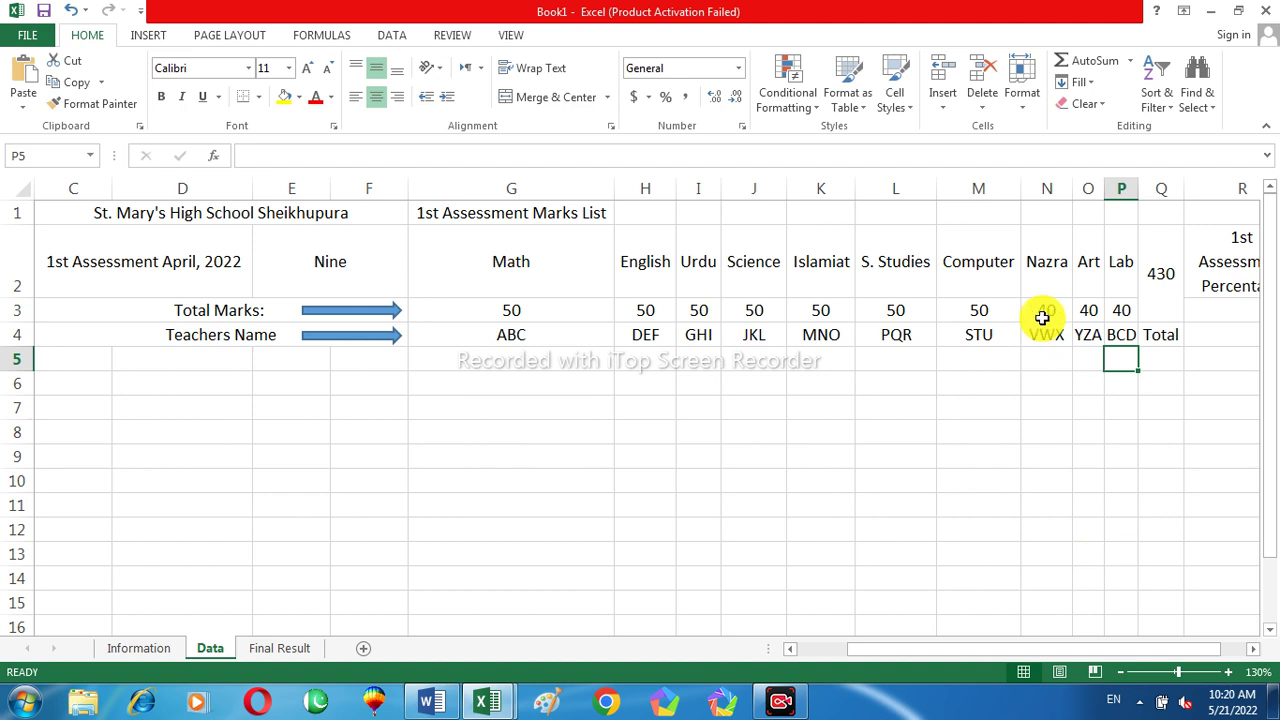
Step: AutoFit every column of the Data sheet so the Art and Lab teacher names fit
left_click(23, 192)
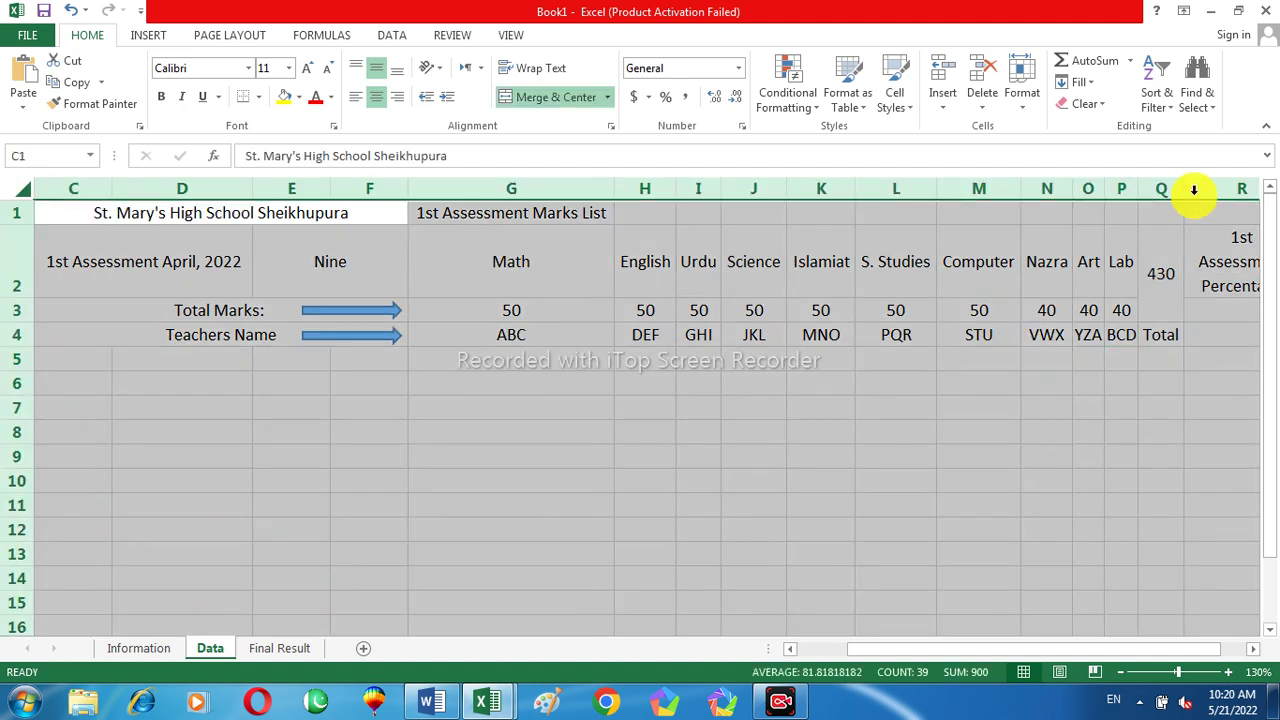
double_click(1025, 186)
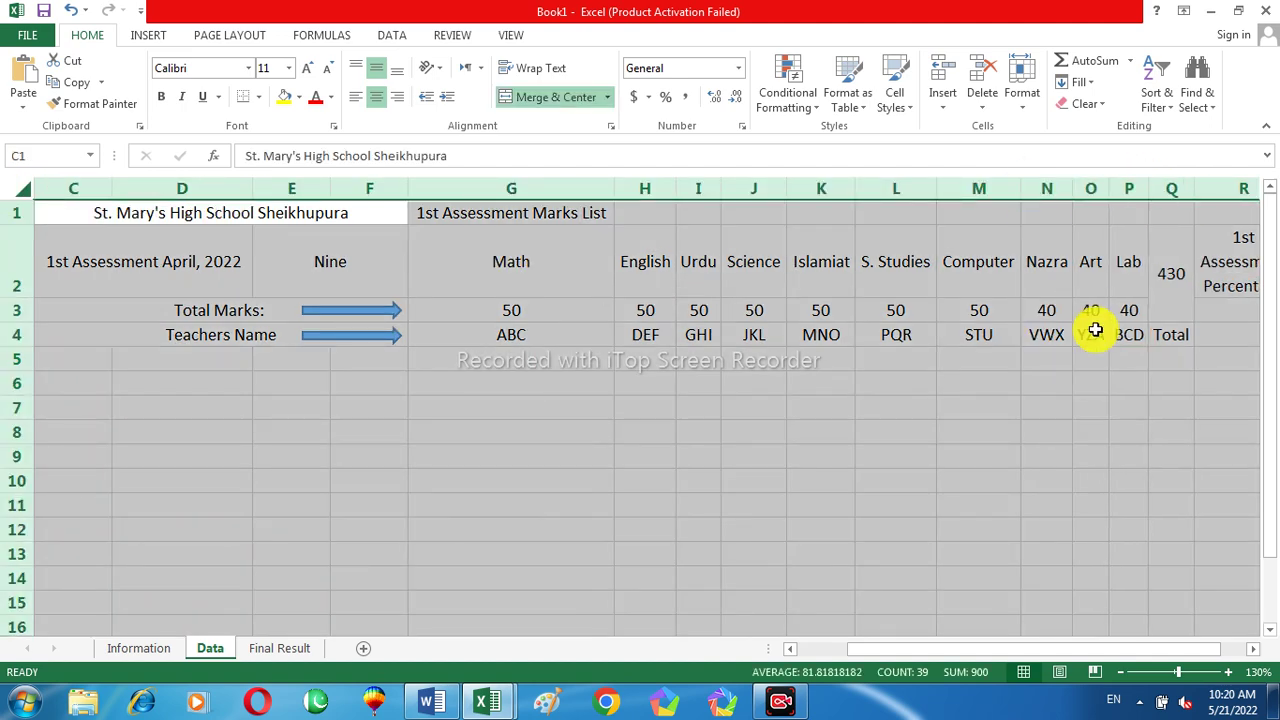
left_click(1066, 394)
left_click_drag(1114, 649, 1049, 654)
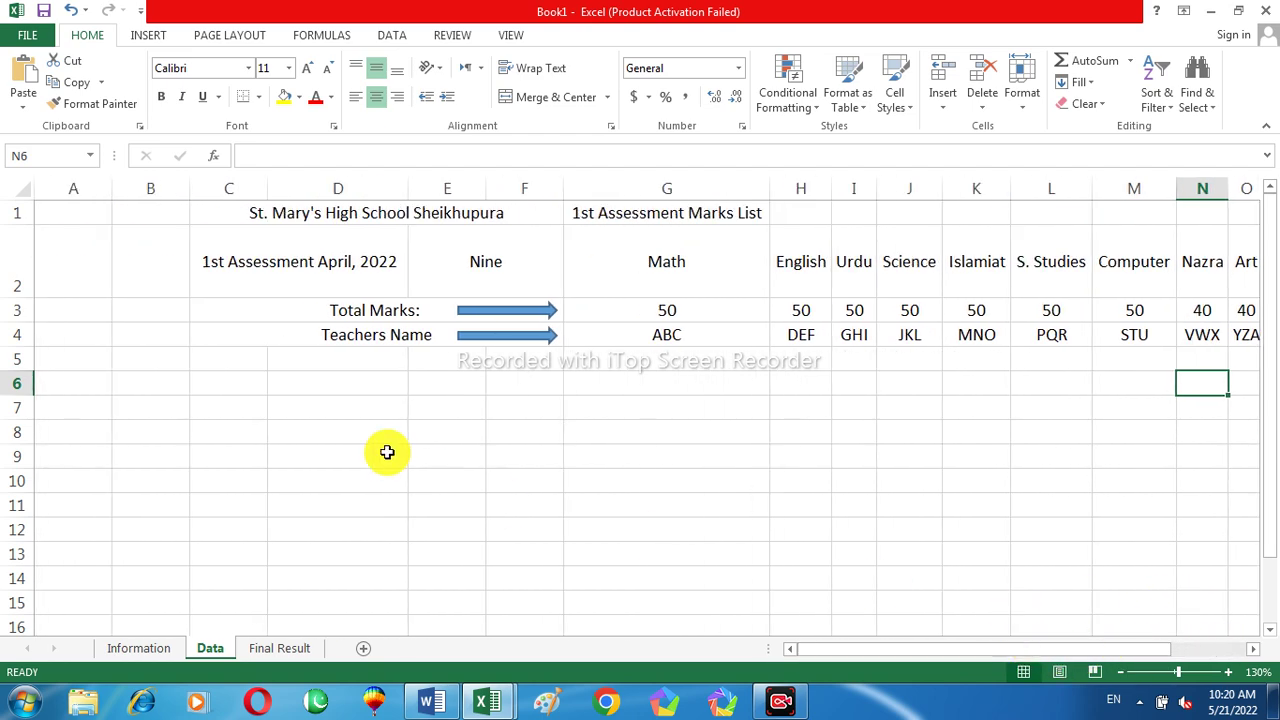
left_click(233, 358)
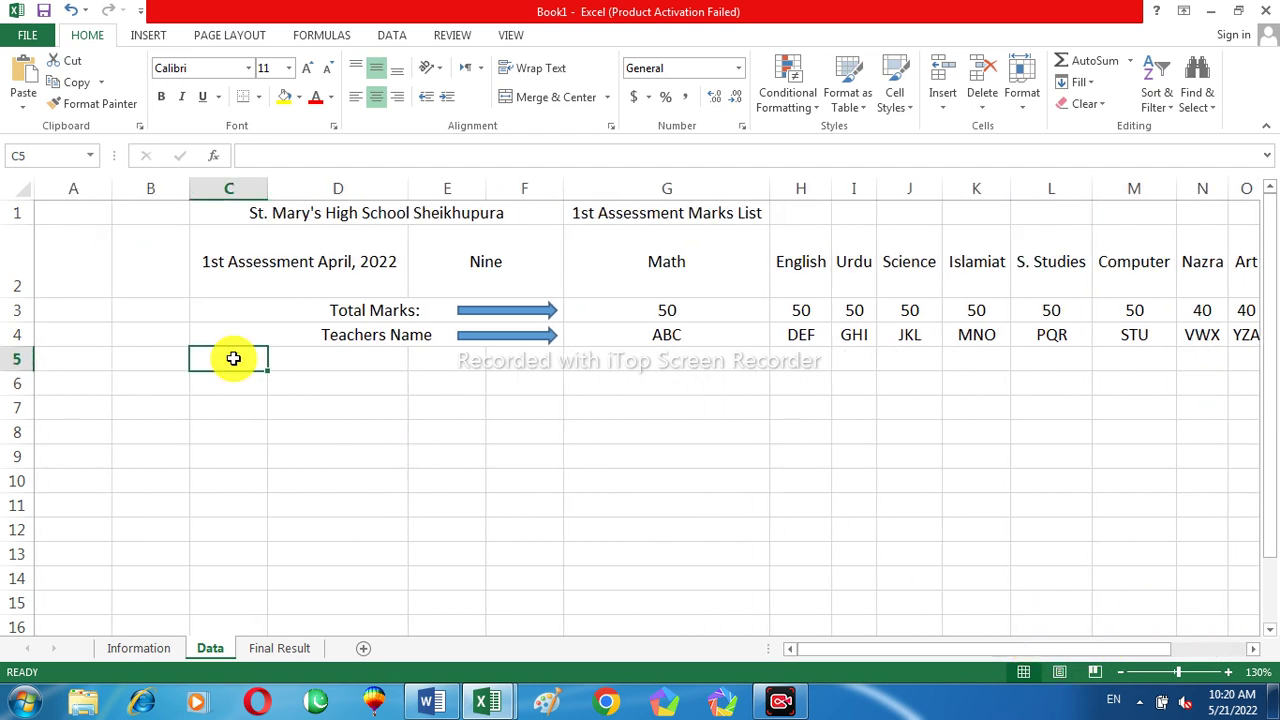
Step: Add a Sr# heading in C5 and a Students Name heading merged across D5:F5
type("Sr#")
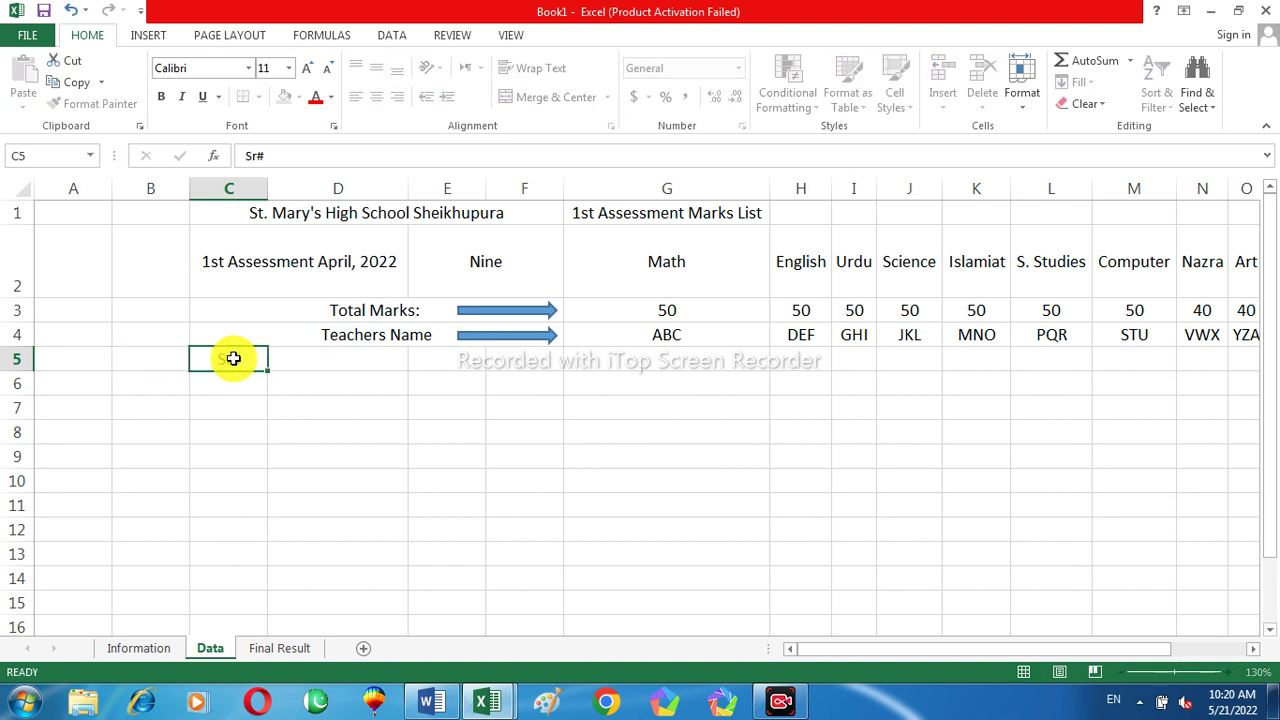
key("Tab")
type("Students Name")
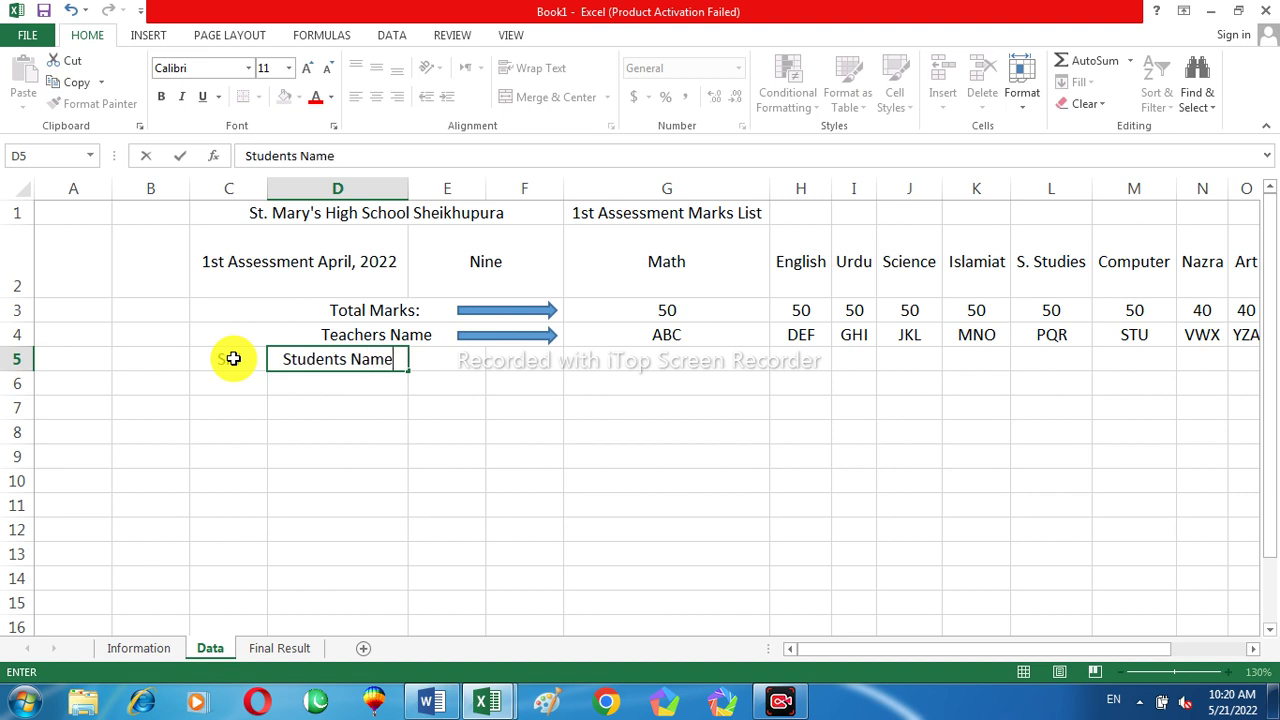
left_click(307, 486)
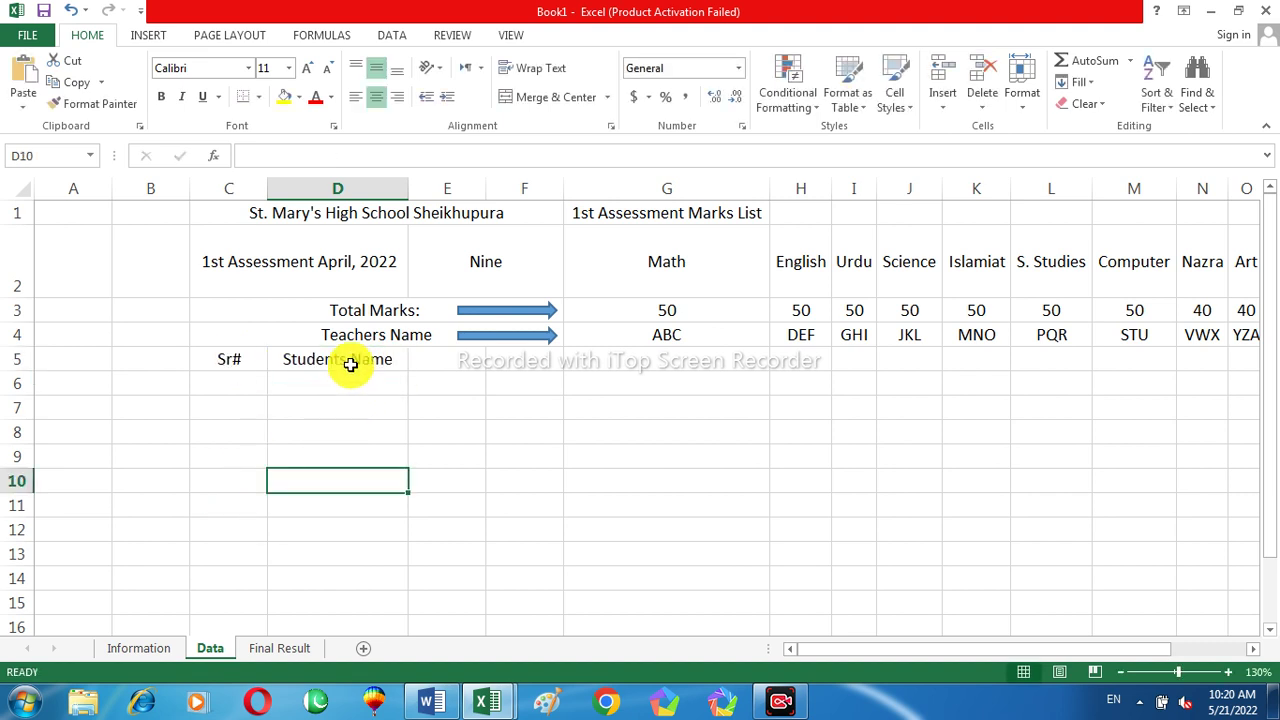
left_click_drag(348, 362, 500, 357)
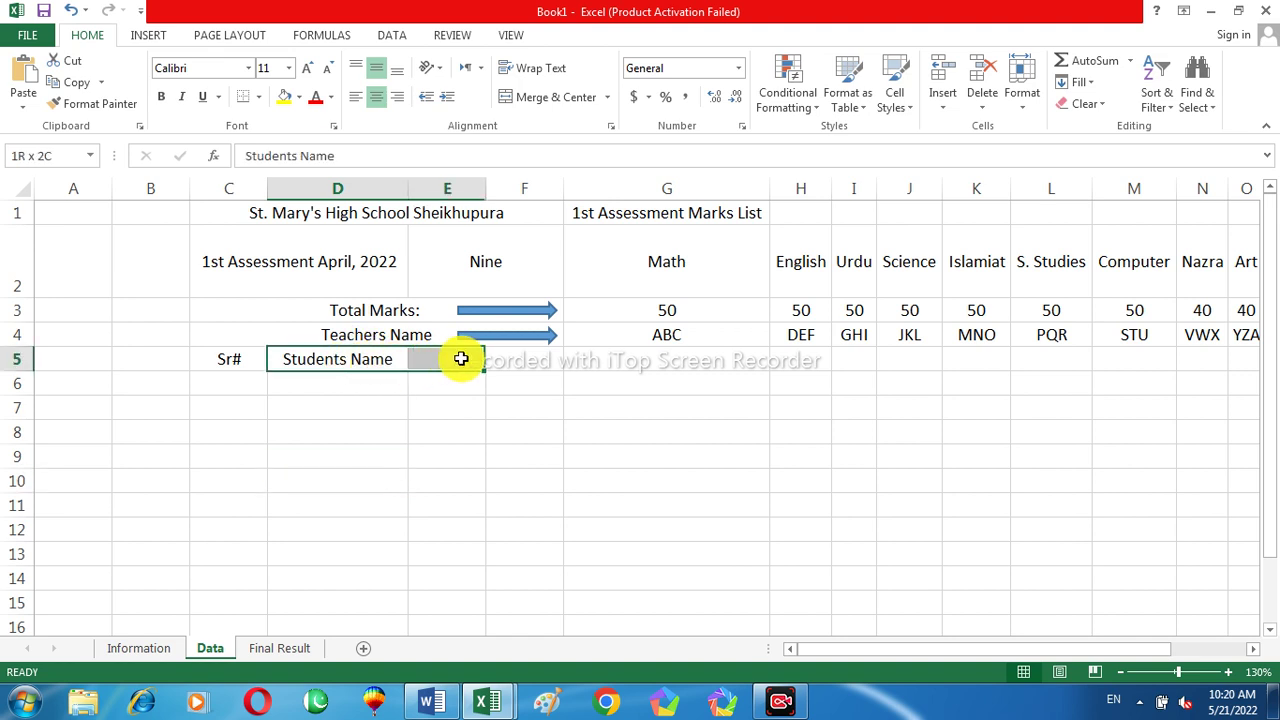
left_click(537, 100)
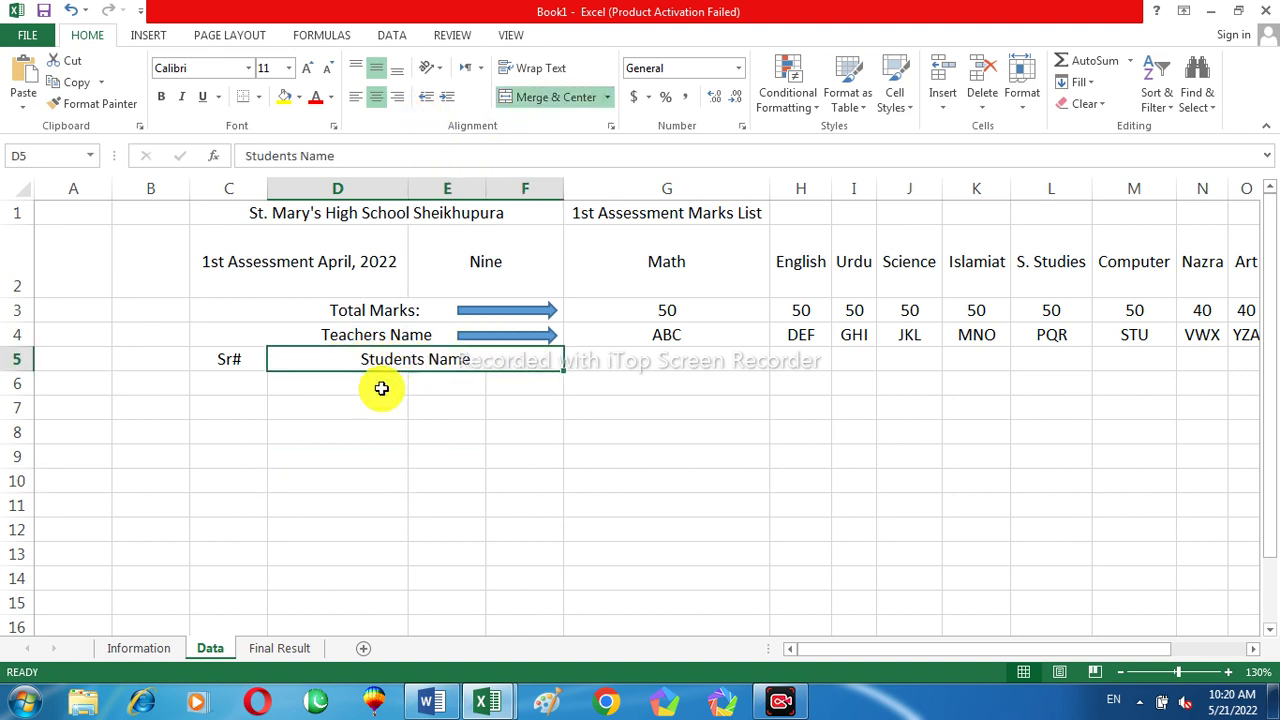
Step: Fill serial numbers 1 to 5 in C6:C10
left_click(356, 386)
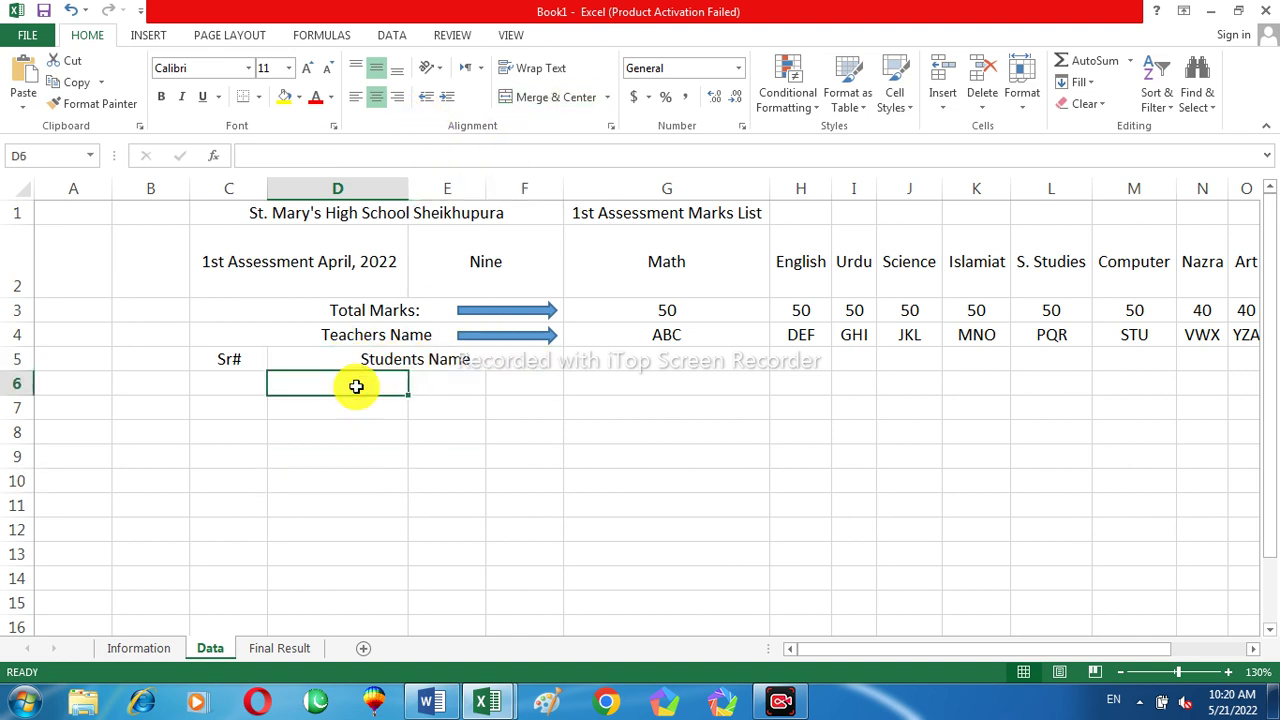
scroll(356, 386, "down", 1)
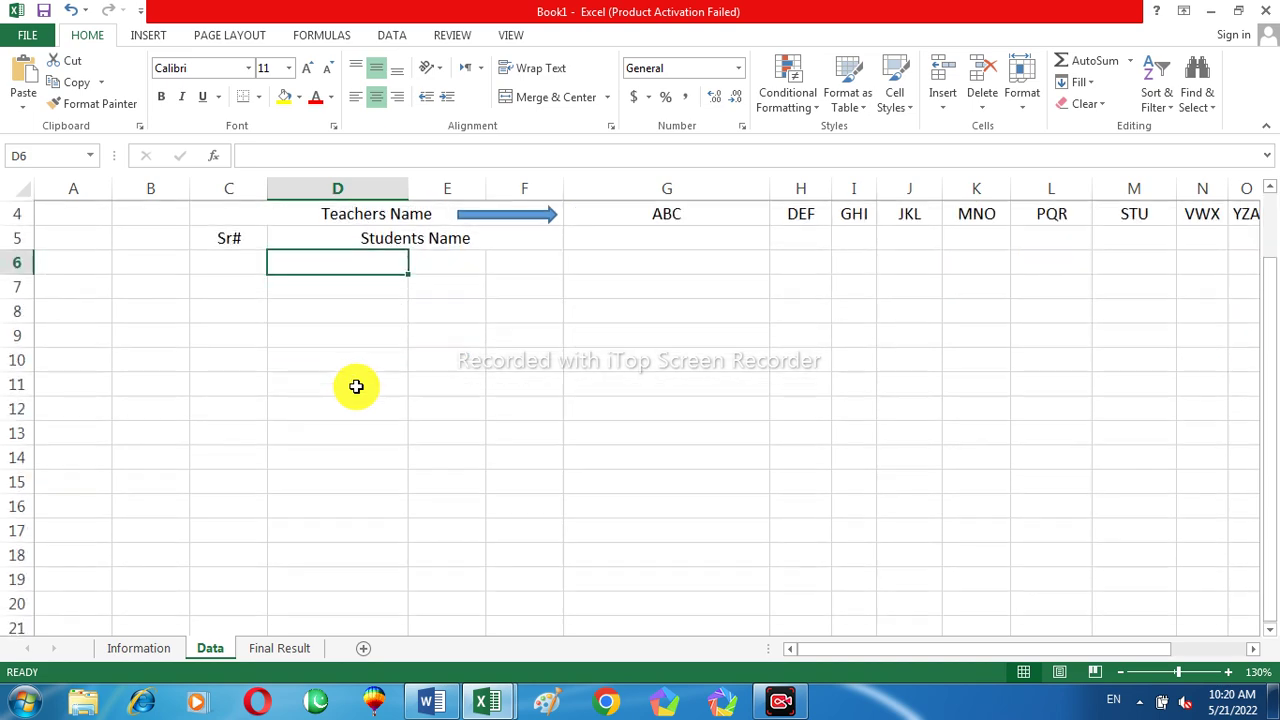
scroll(356, 386, "up", 1)
left_click(243, 383)
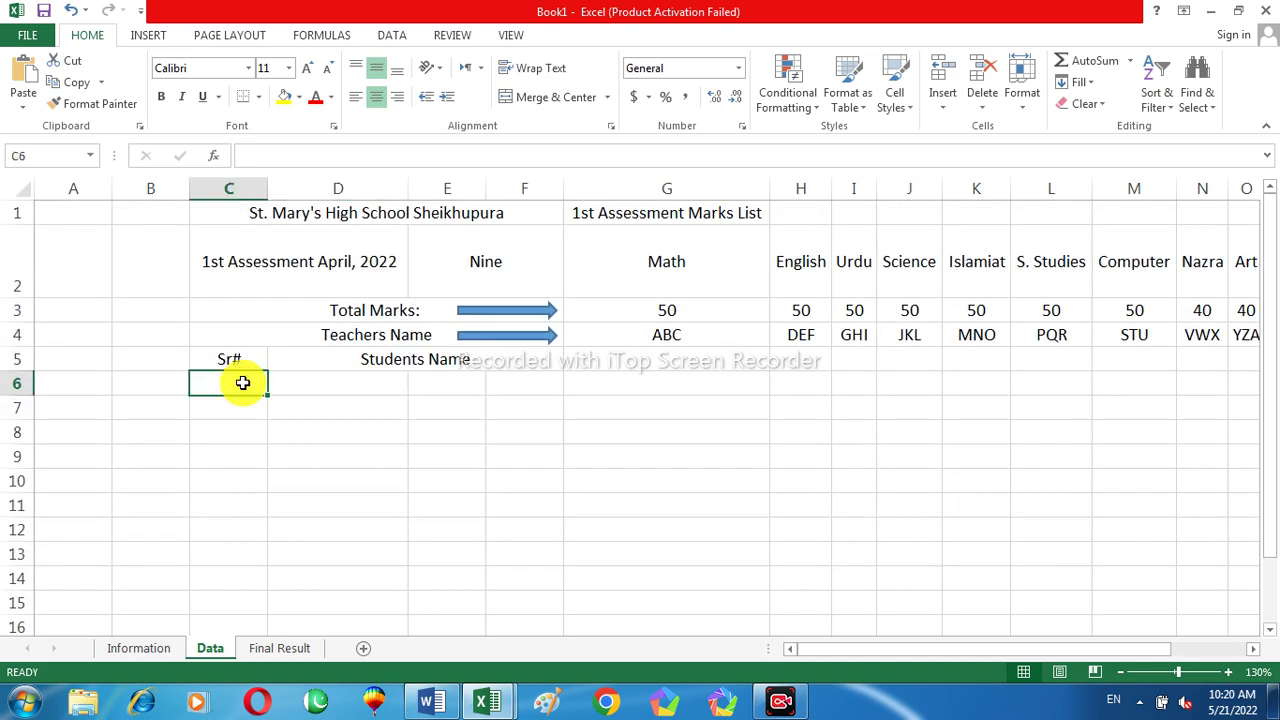
type("1")
key("Return")
left_click(245, 381)
left_click_drag(267, 395, 265, 486)
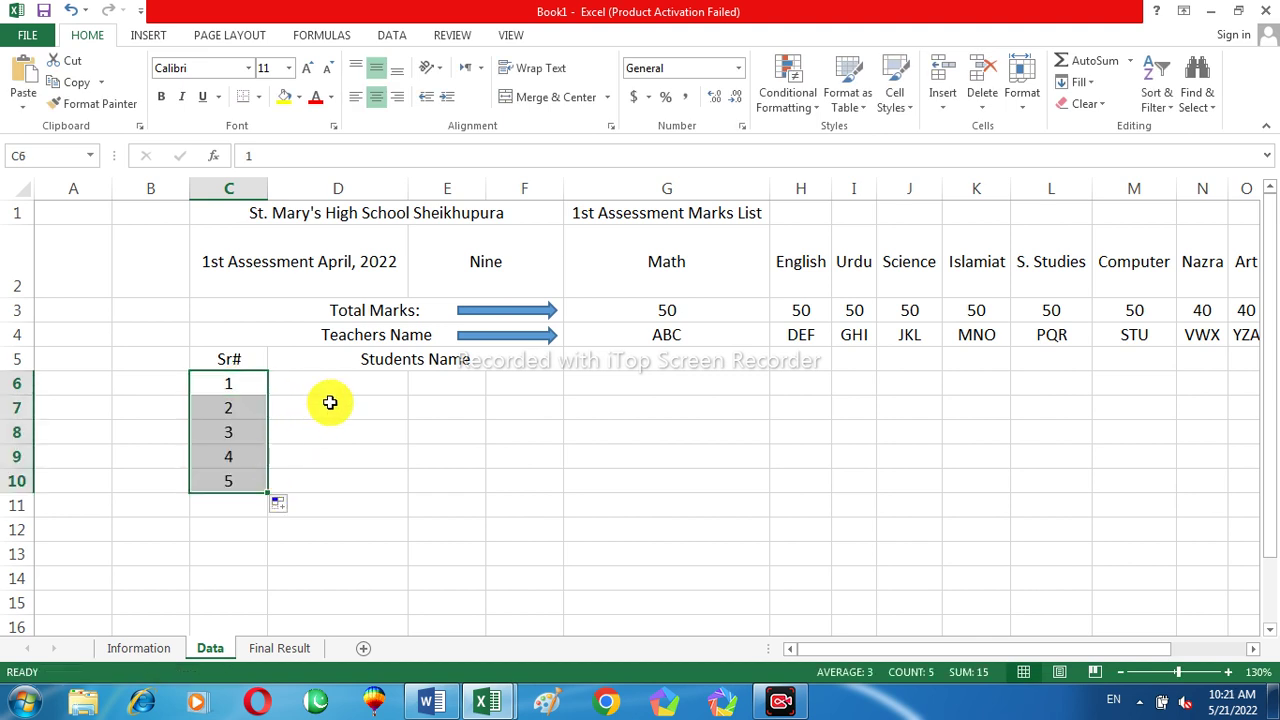
Step: Link D6, D7 and D8 to the first three student names in Information!B4:B6
left_click(332, 385)
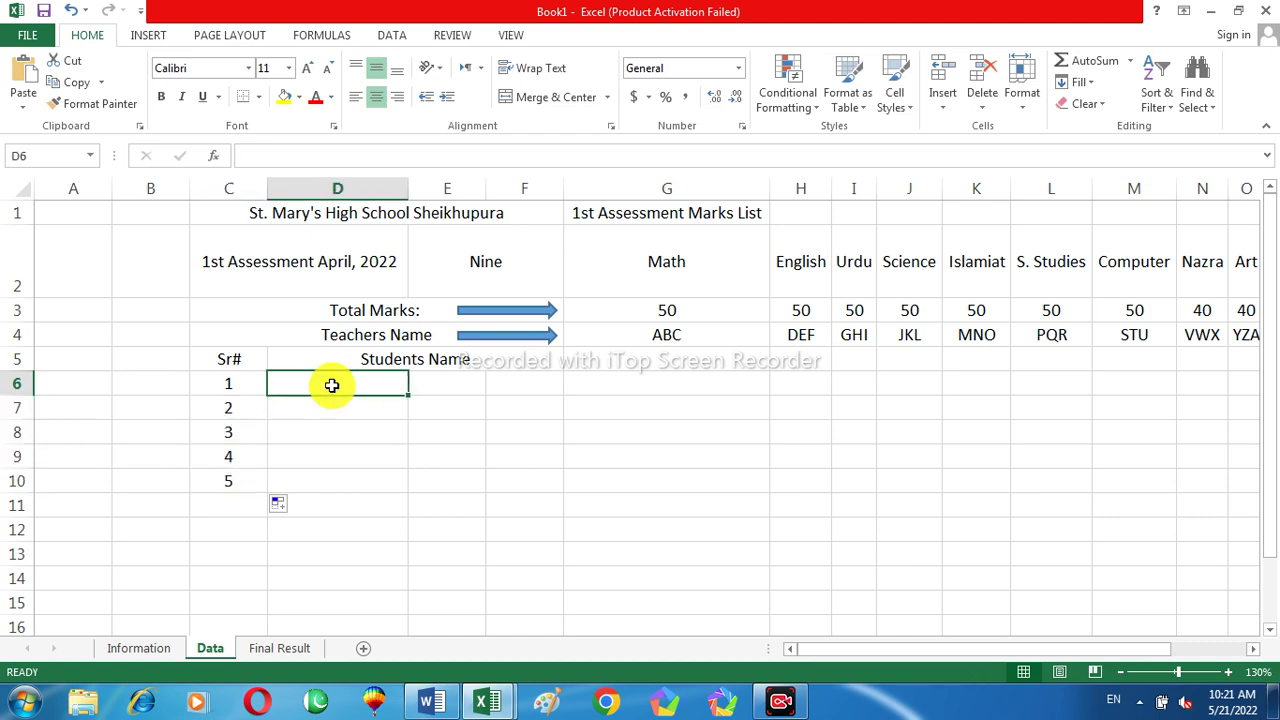
type("=")
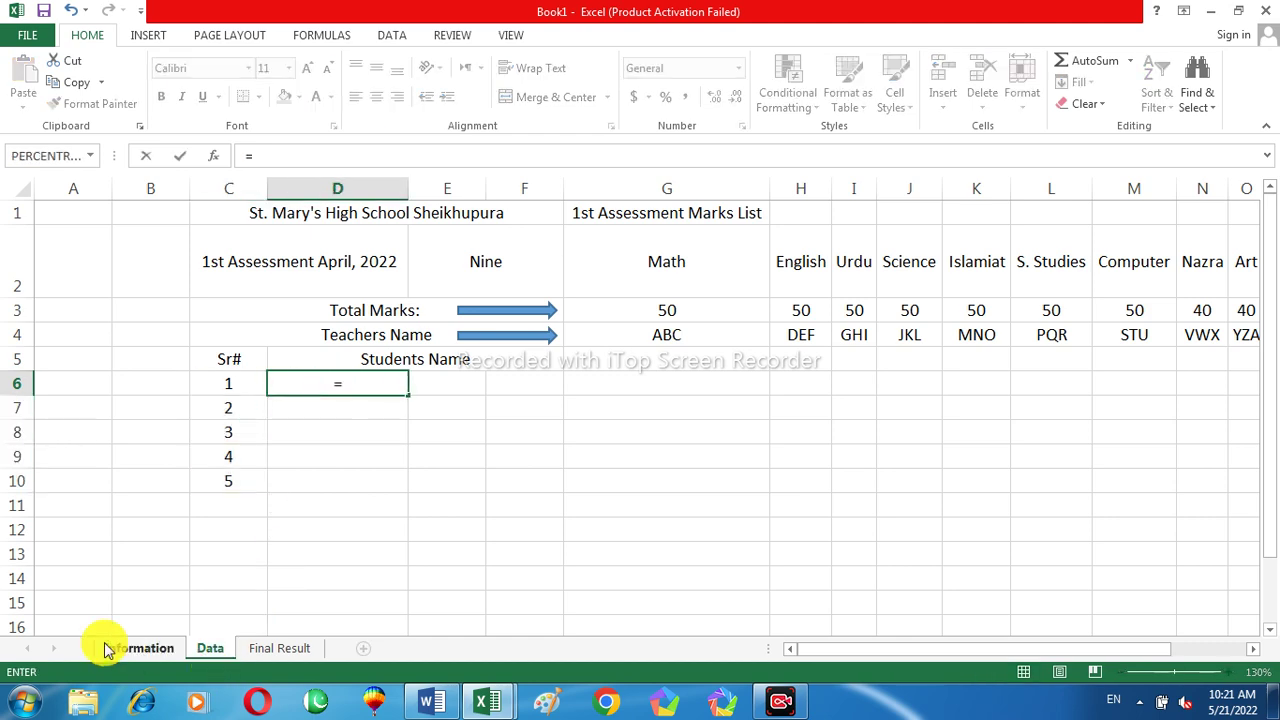
left_click(130, 648)
scroll(289, 423, "up", 2)
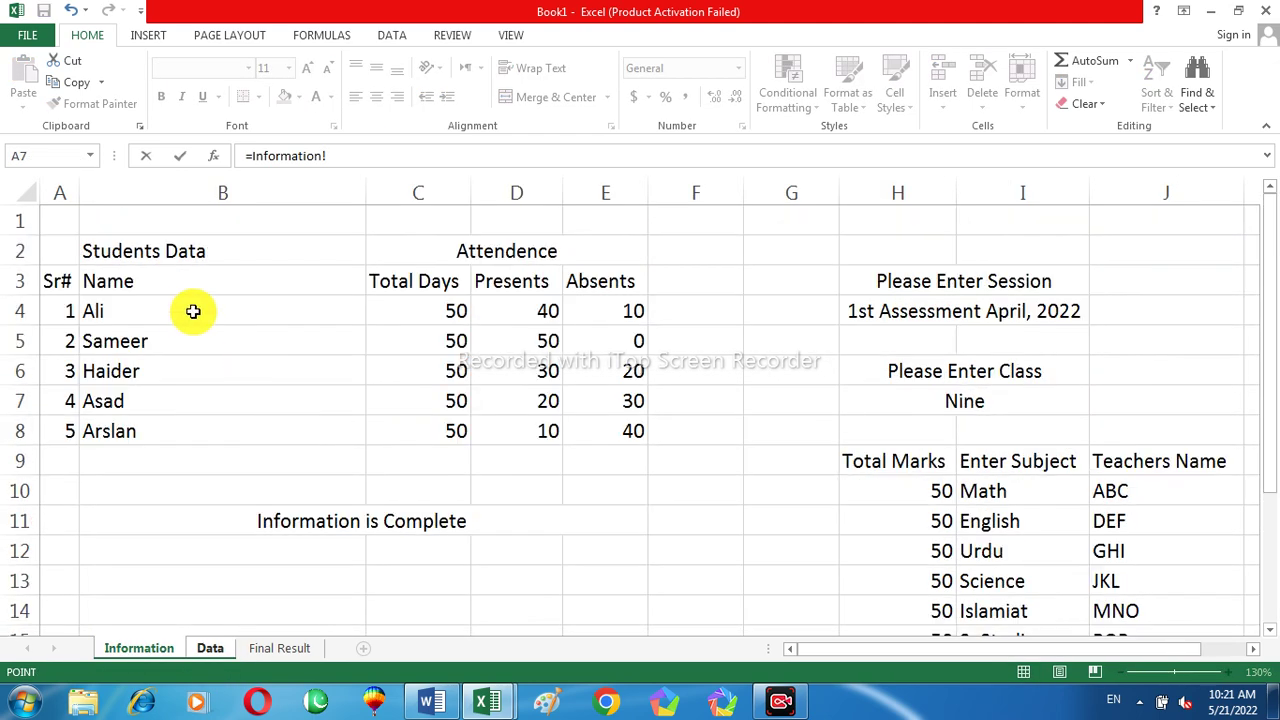
left_click(198, 320)
key("Return")
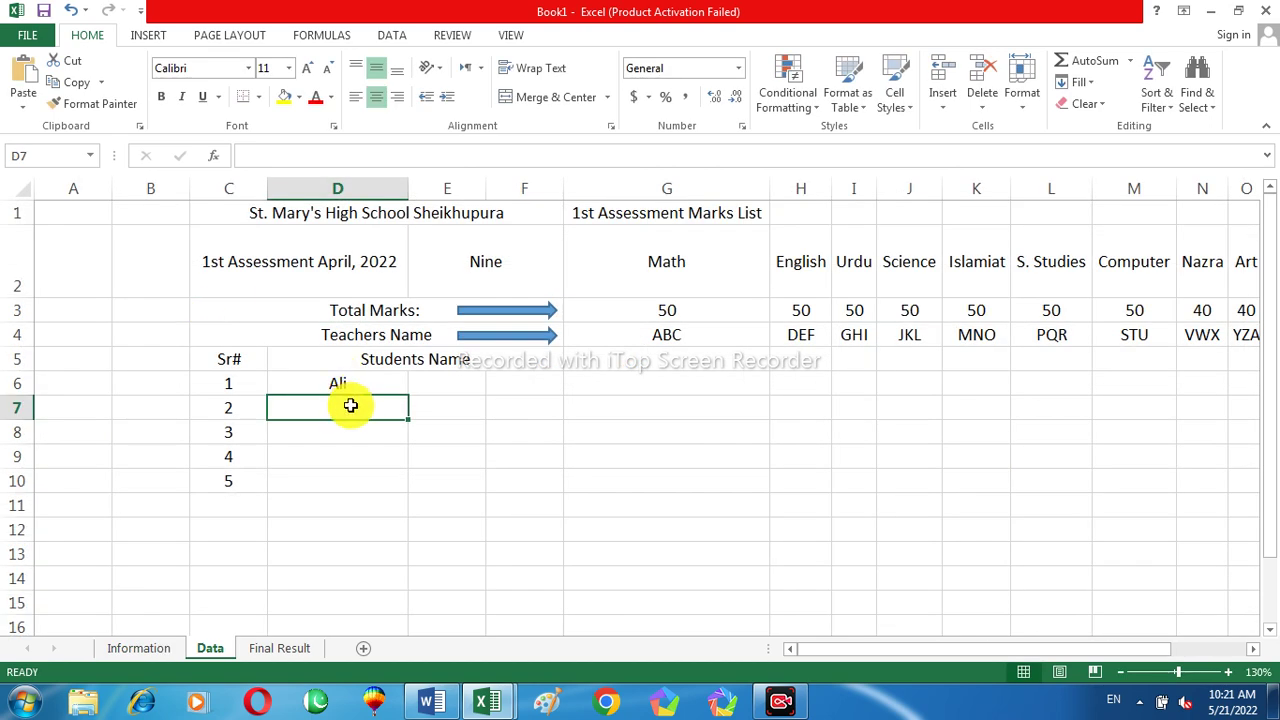
type("=")
left_click(148, 647)
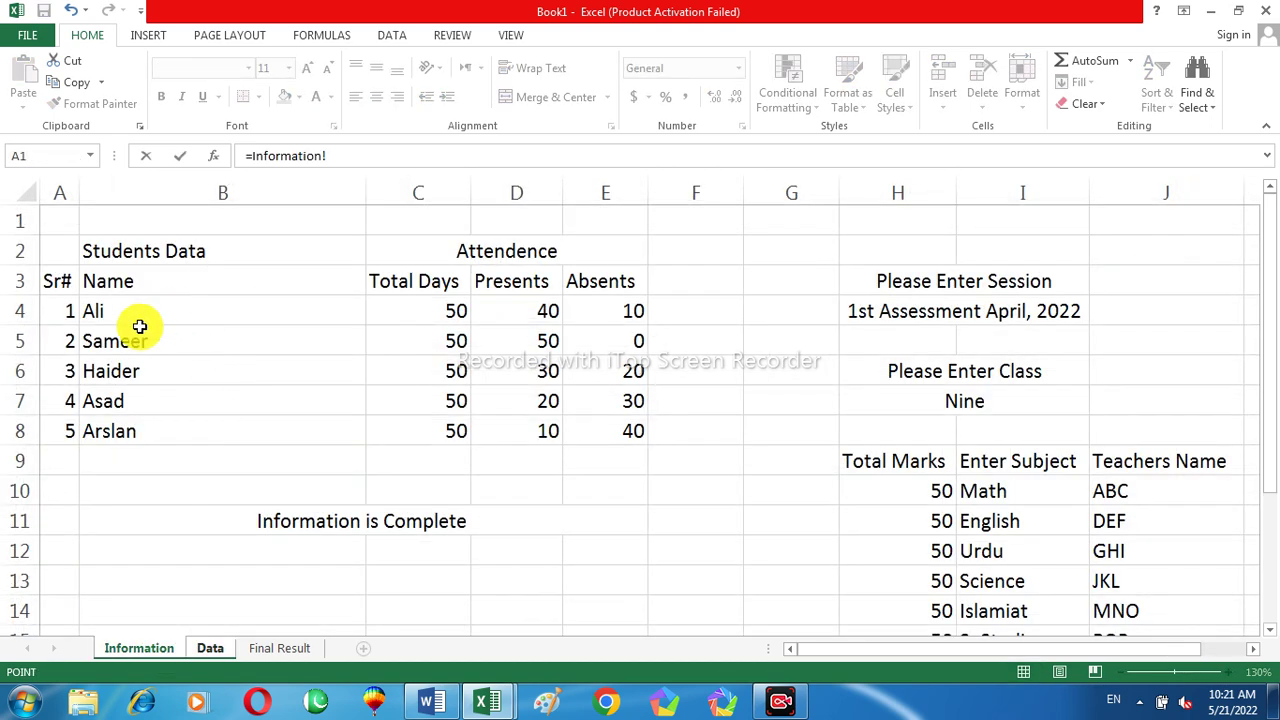
left_click(130, 343)
key("Return")
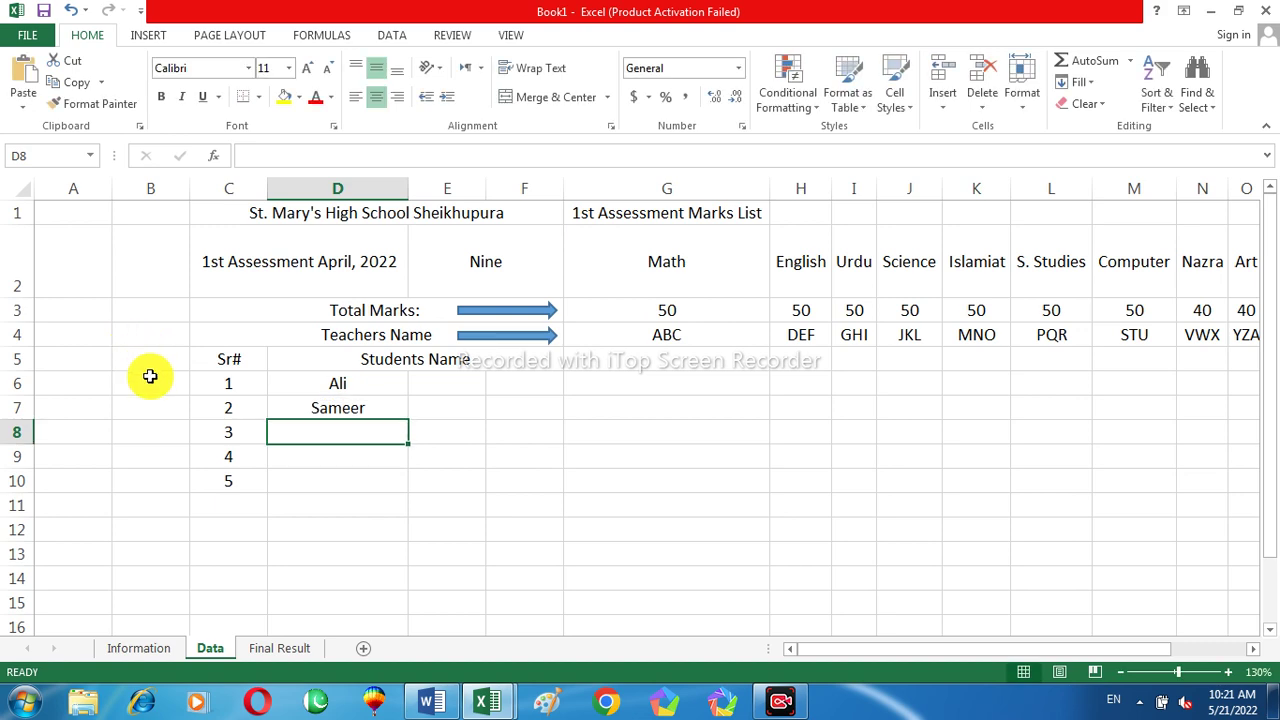
type("=")
left_click(139, 648)
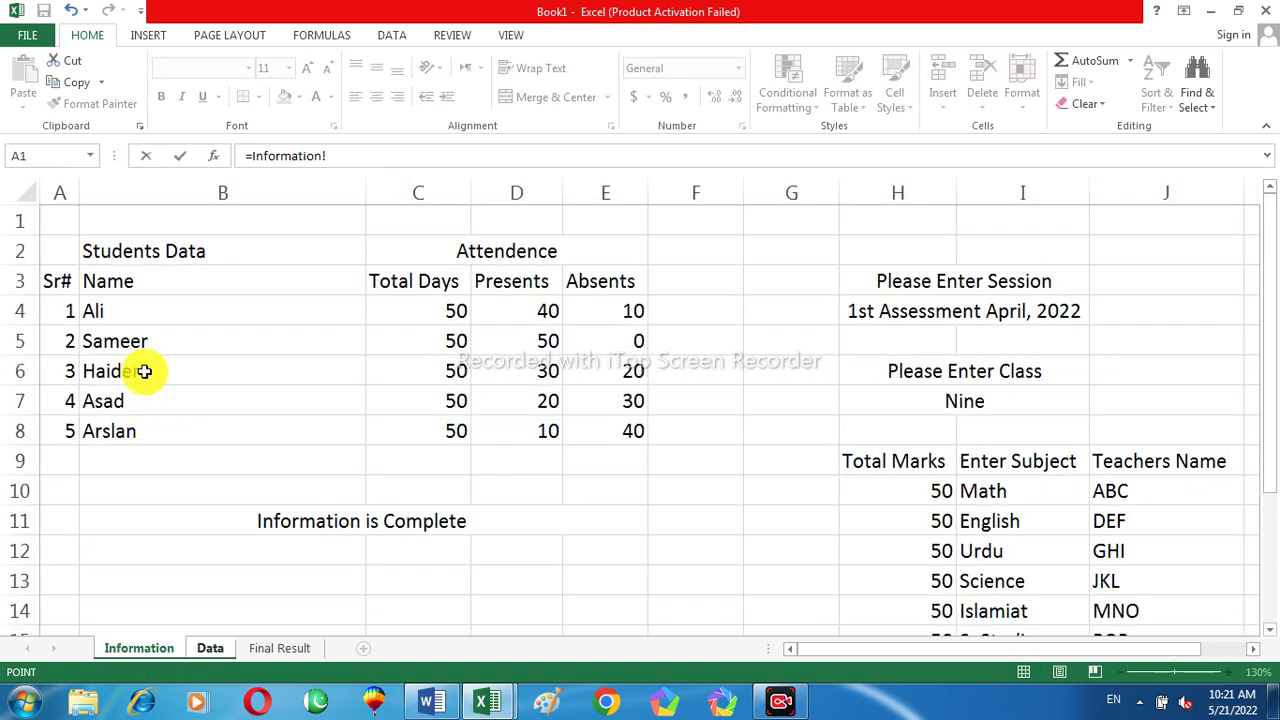
left_click(144, 372)
key("Return")
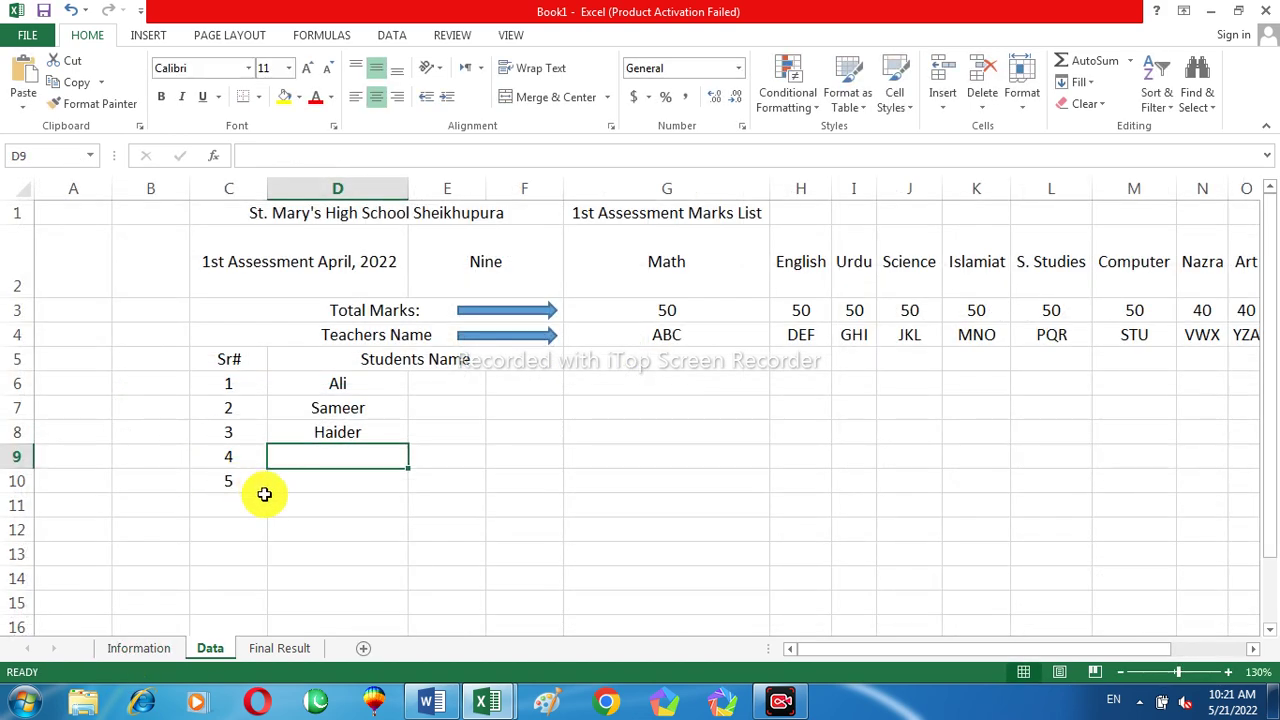
Step: Link D9 and D10 to the fourth and fifth names from Information!B7:B8
left_click(298, 486)
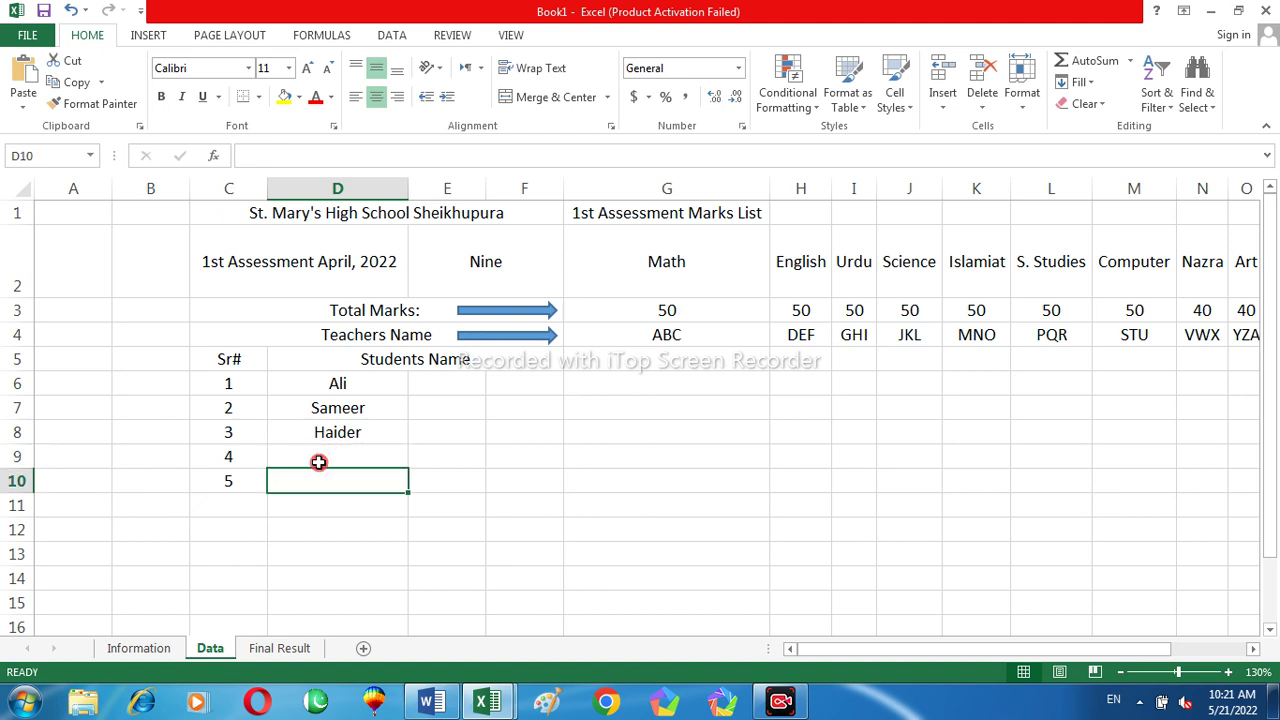
left_click(320, 458)
type("=")
left_click(143, 648)
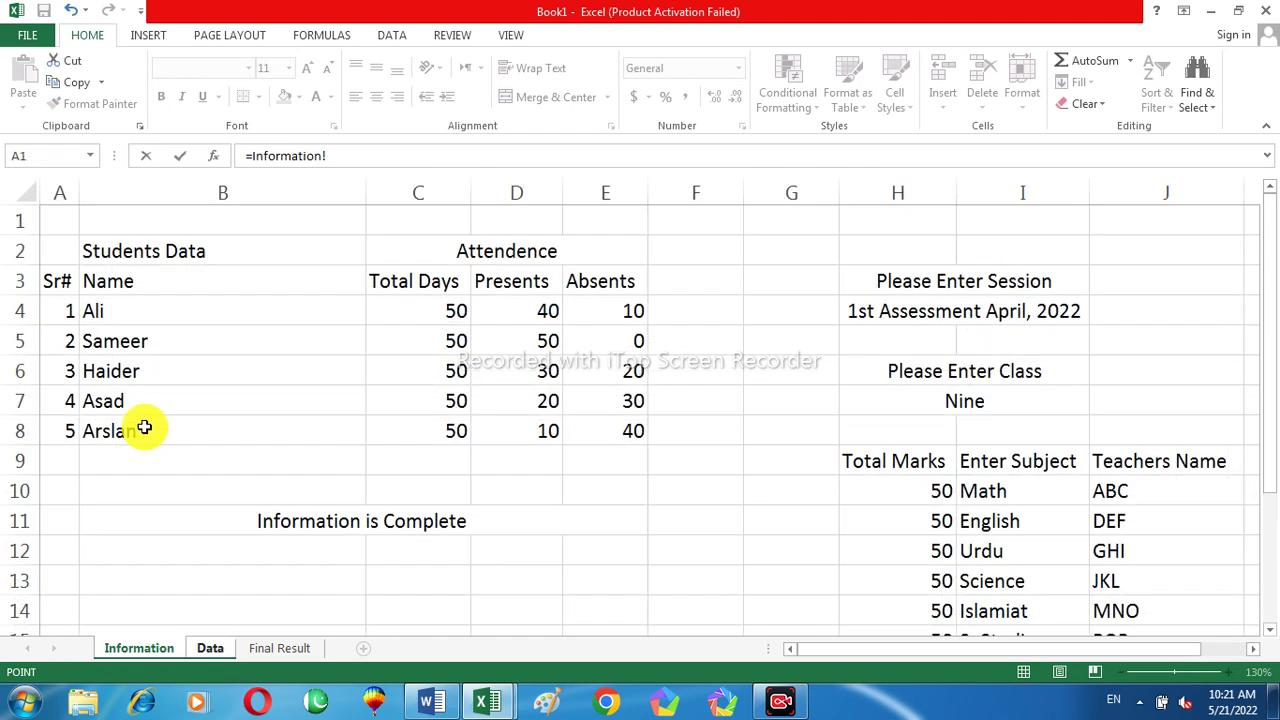
left_click(126, 402)
key("Return")
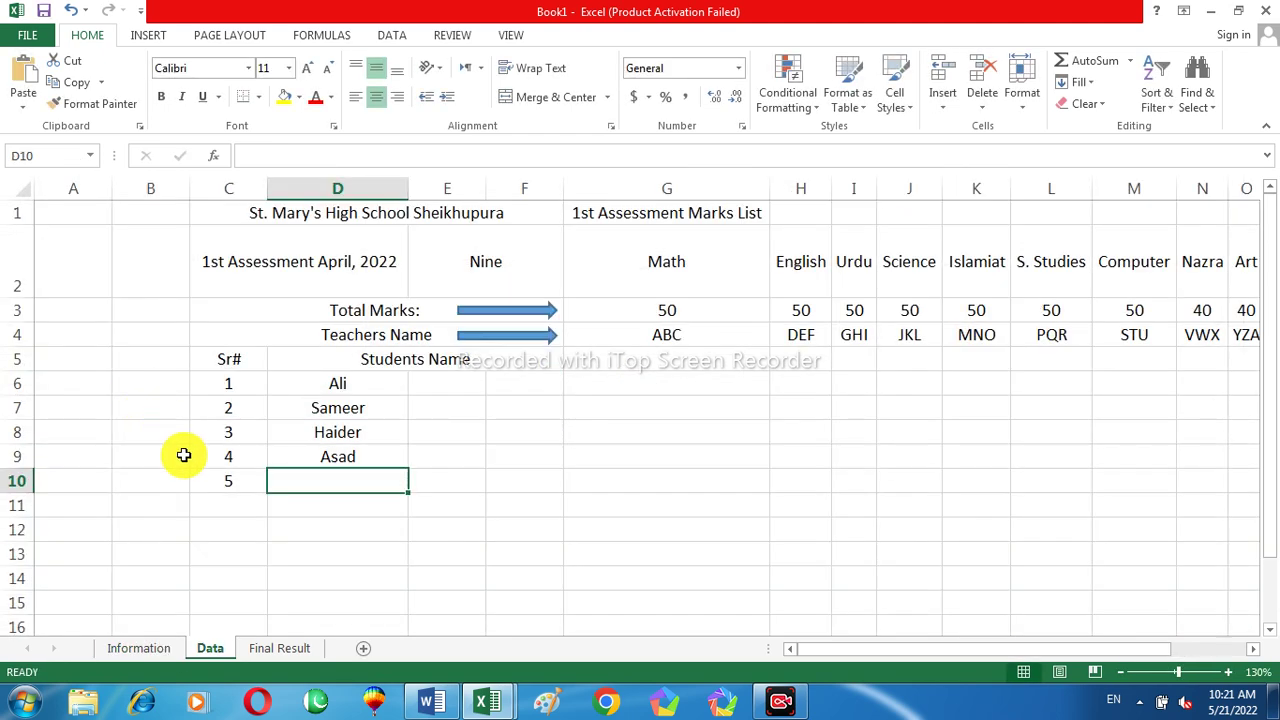
type("=")
left_click(139, 648)
left_click(126, 434)
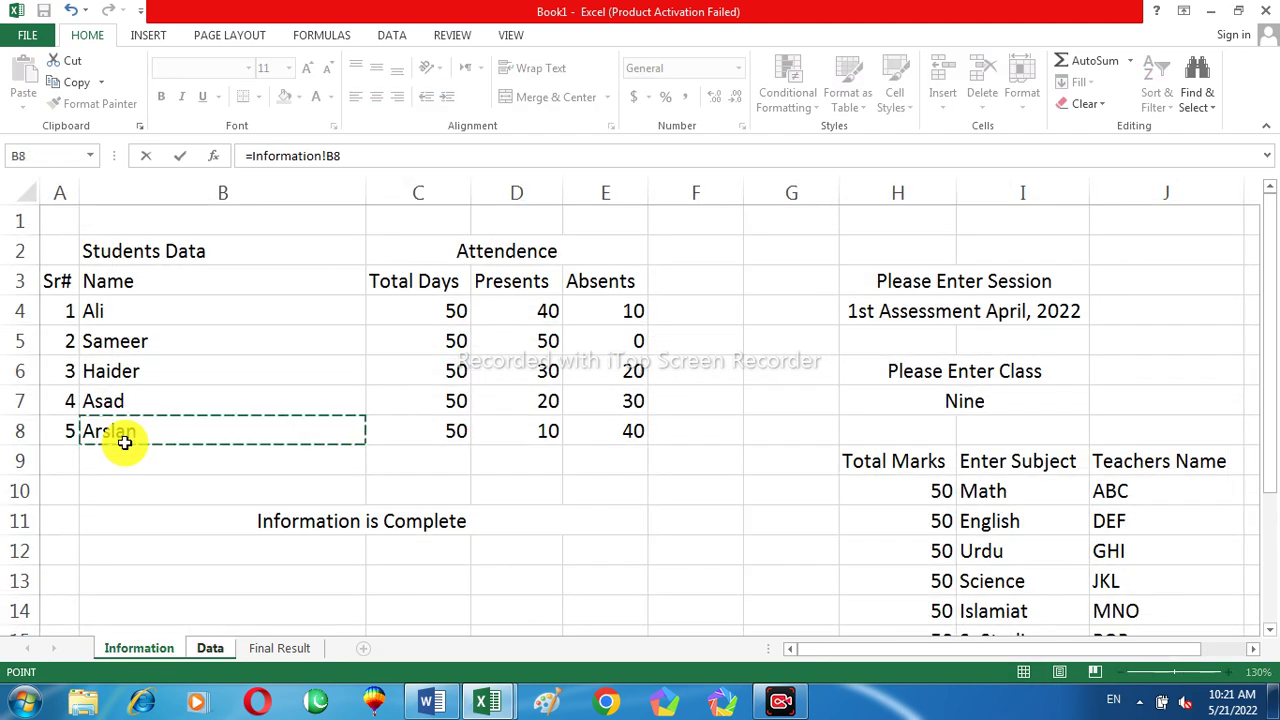
key("Return")
Step: Merge and centre Ali, Sameer, Haider, Asad and Arslan each across columns D to F
left_click_drag(337, 383, 500, 383)
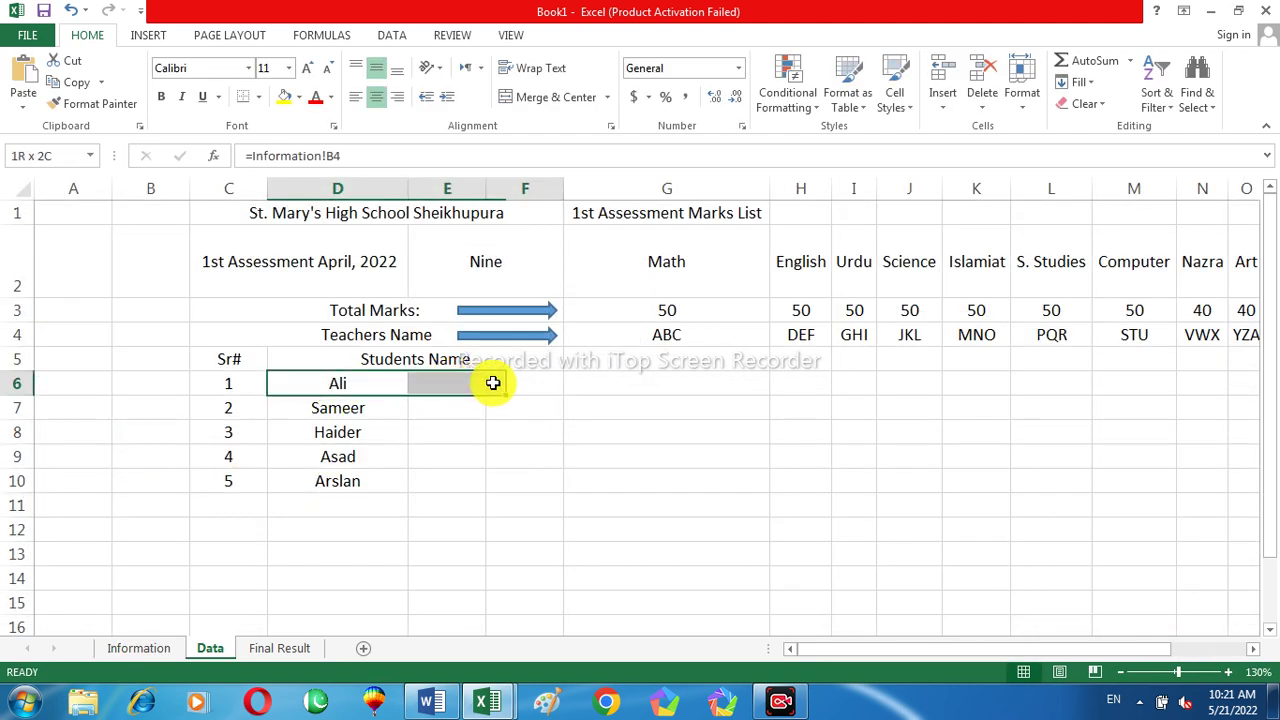
left_click(540, 100)
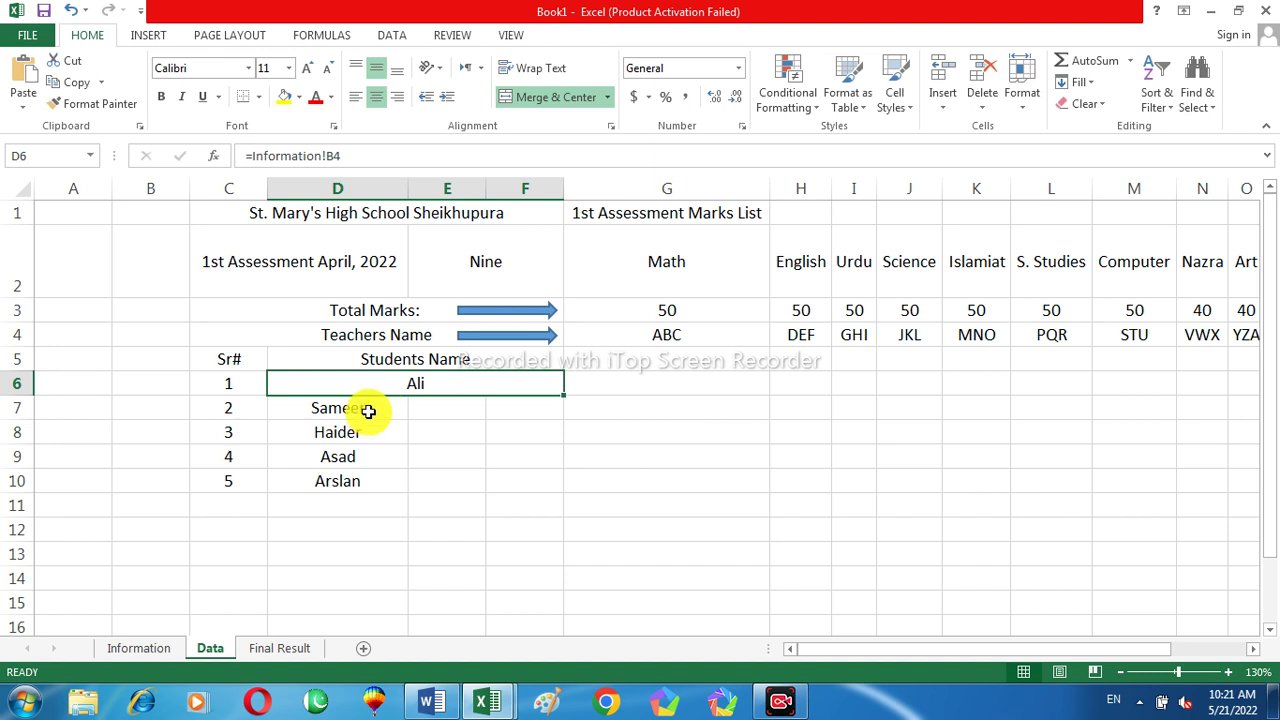
left_click_drag(369, 411, 500, 410)
key("F4")
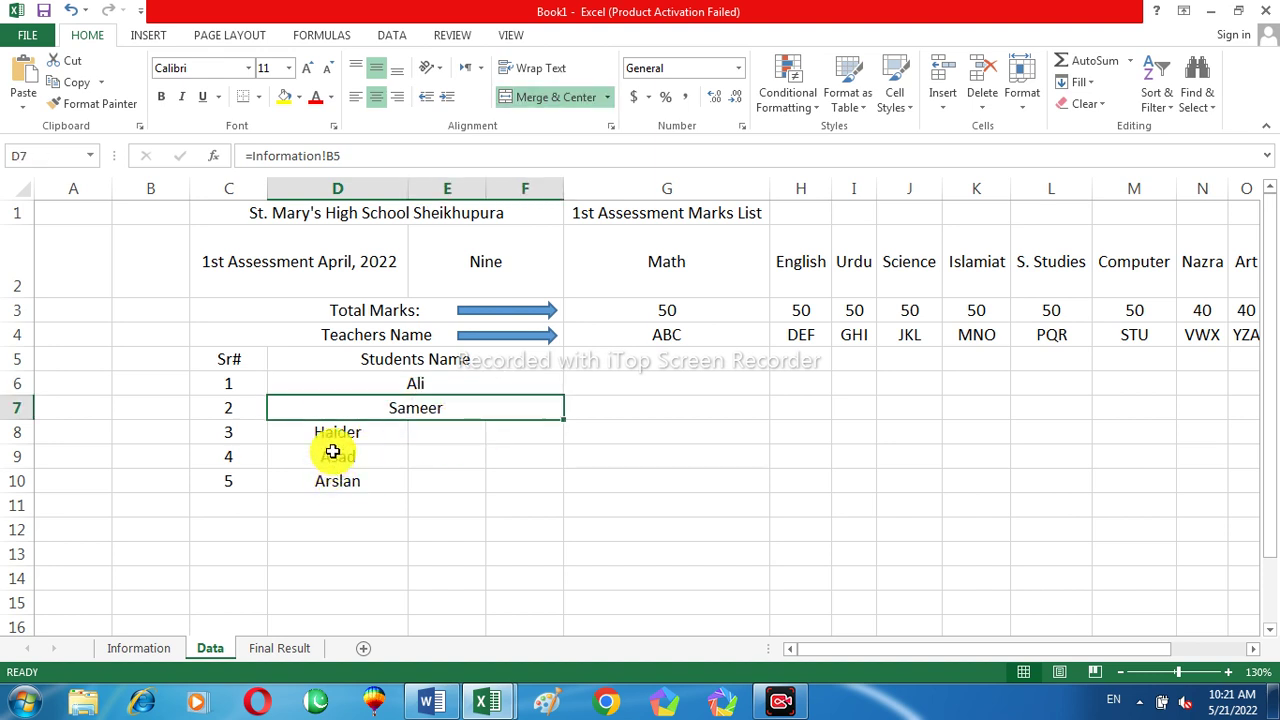
left_click_drag(337, 432, 500, 432)
key("F4")
left_click_drag(366, 457, 497, 453)
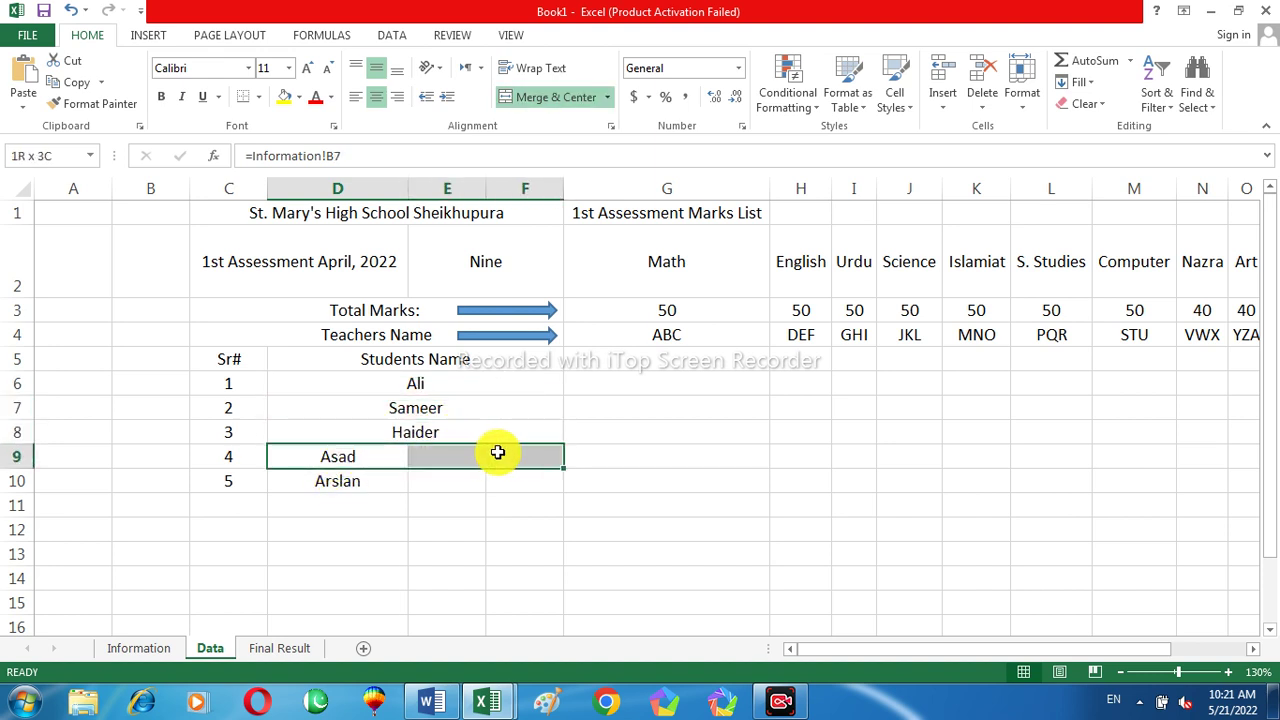
key("F4")
left_click_drag(343, 483, 493, 481)
key("F4")
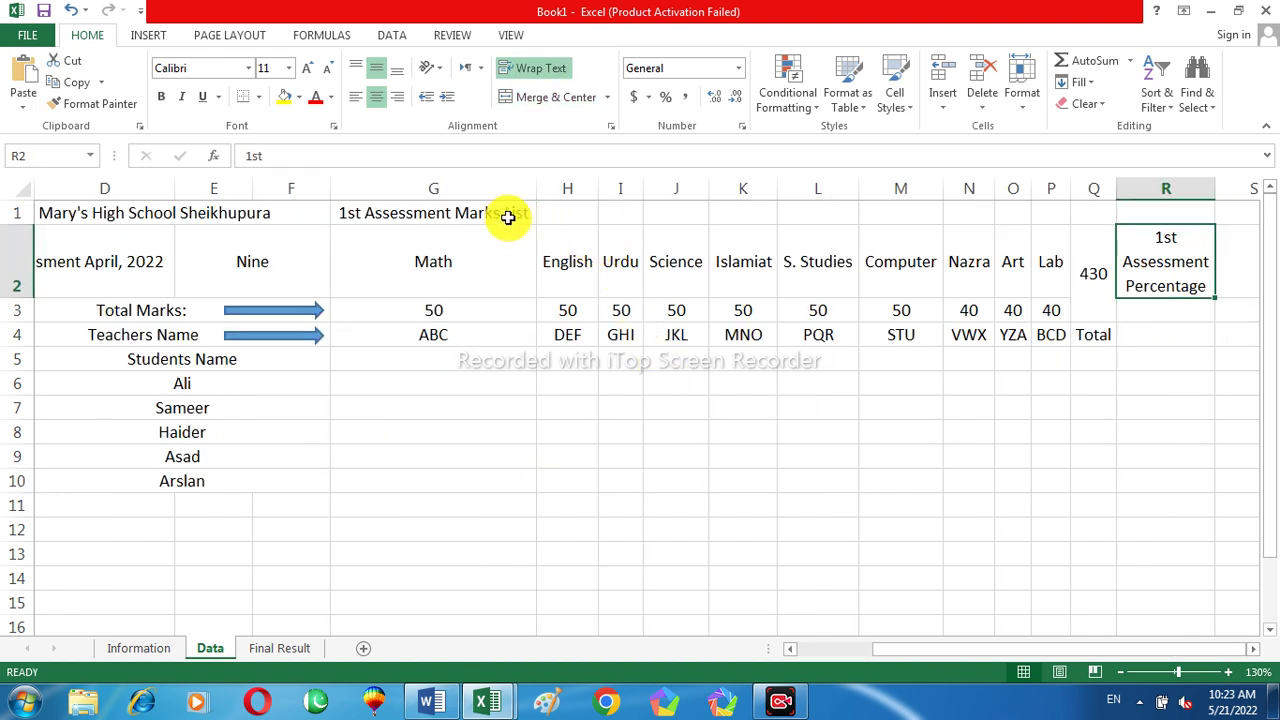
Step: Merge and centre the 1st Assessment Marks List title across G1:R1 at size 22
left_click_drag(504, 213, 1160, 211)
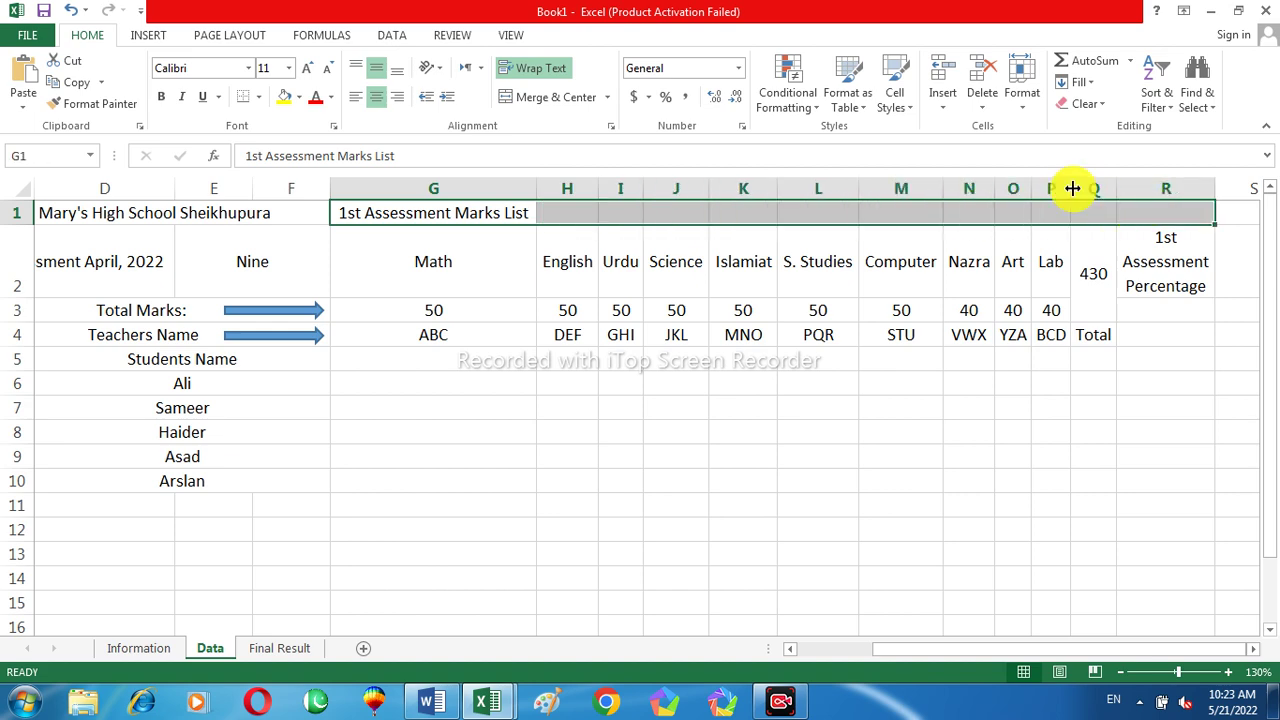
left_click(578, 100)
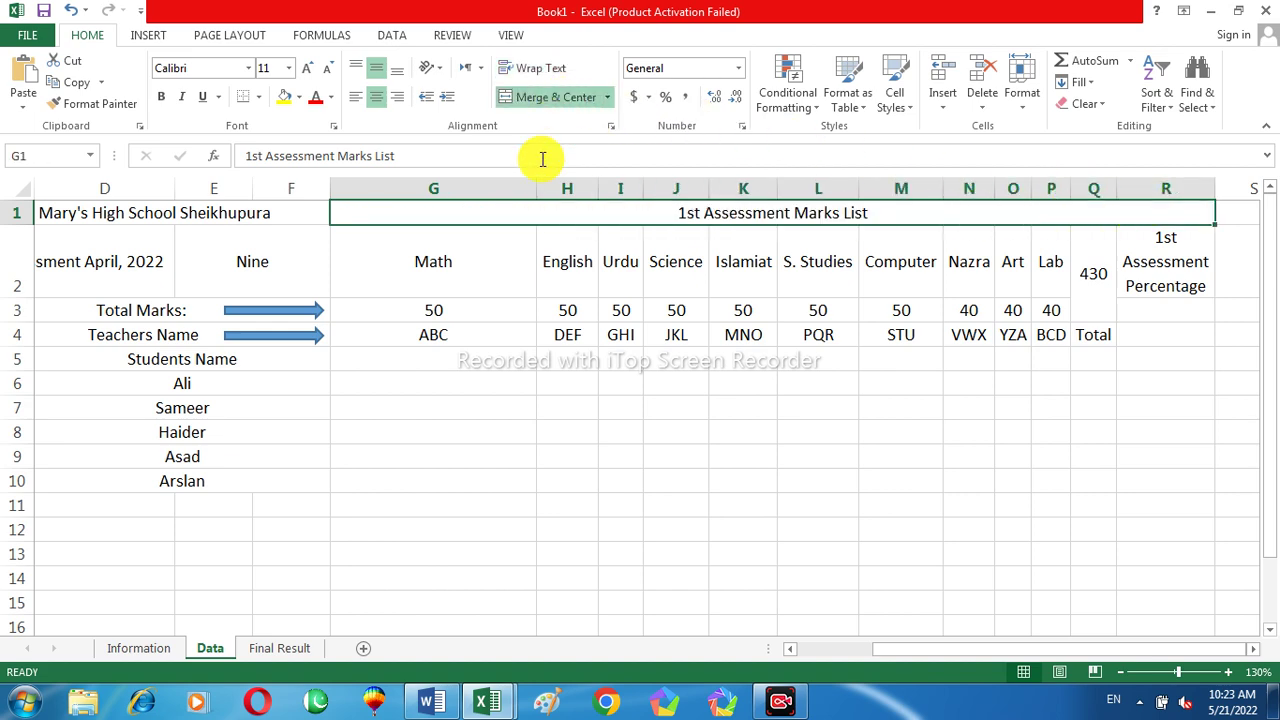
left_click(303, 70)
left_click(303, 70)
left_click(303, 70)
left_click(303, 70)
left_click(303, 70)
left_click(303, 70)
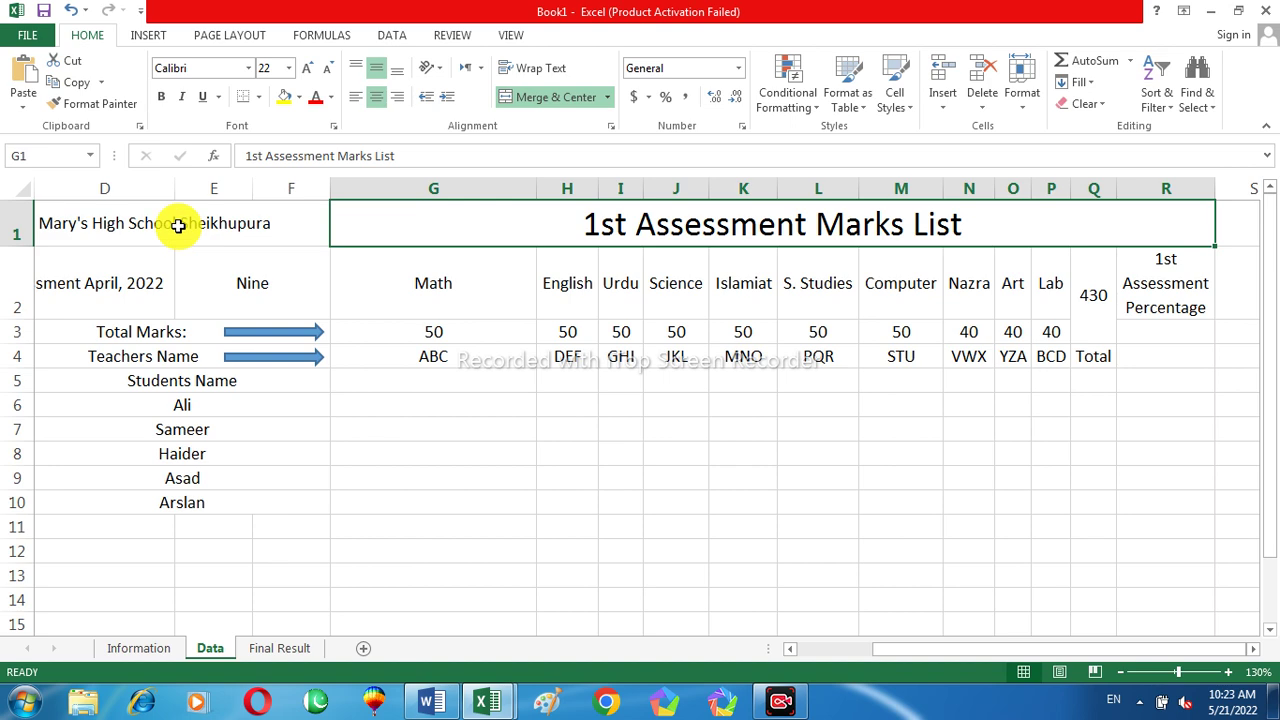
Step: Make the school name and assessment header block C1:F2 bold at size 14
left_click_drag(178, 226, 181, 281)
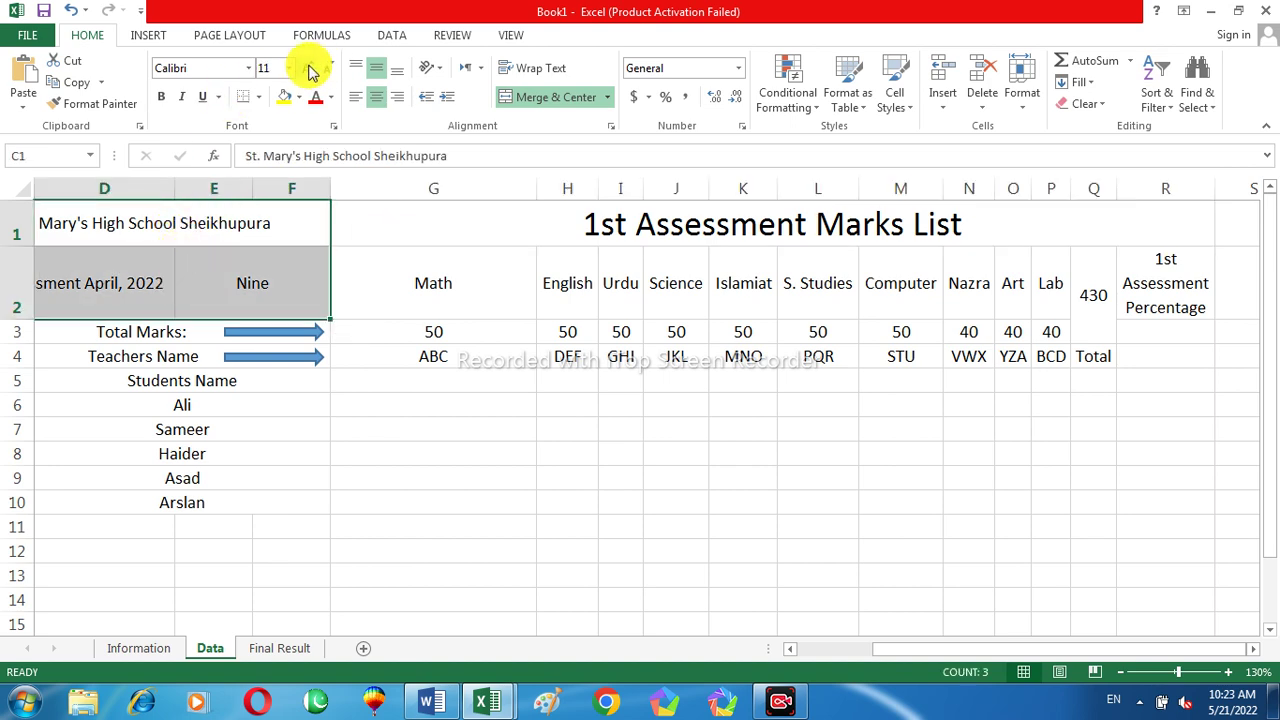
left_click(311, 70)
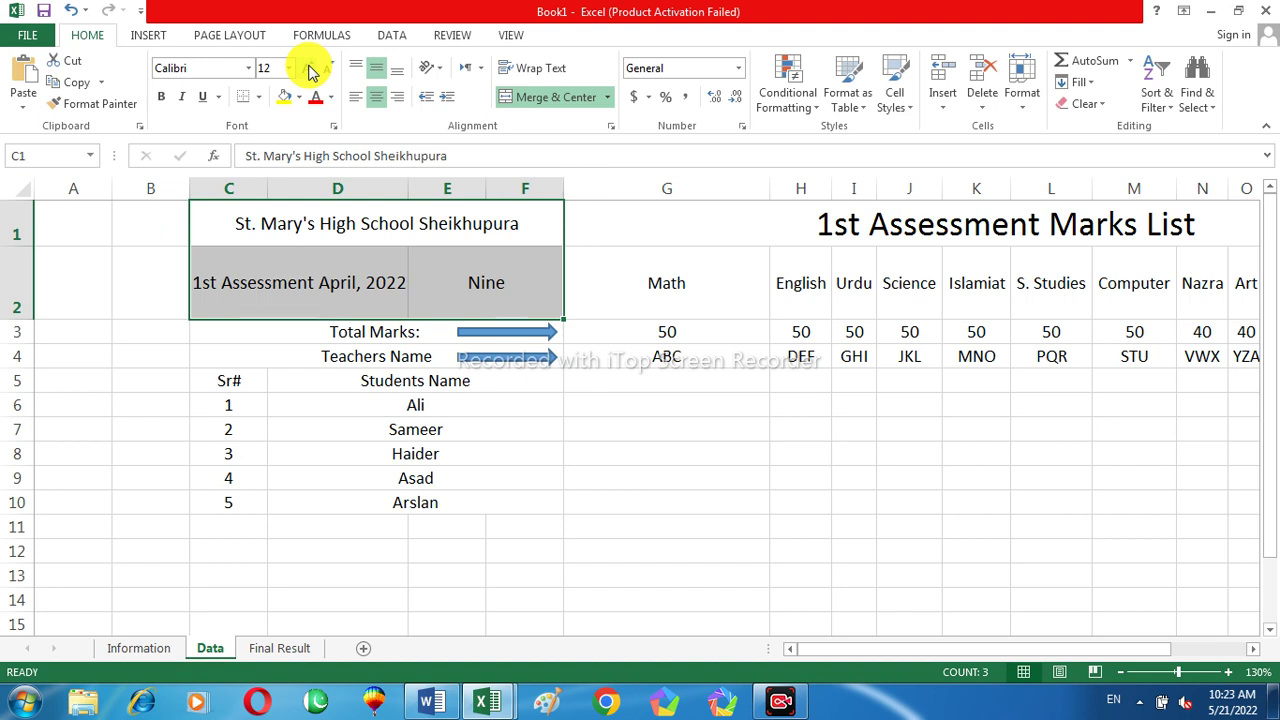
left_click(311, 70)
left_click(161, 97)
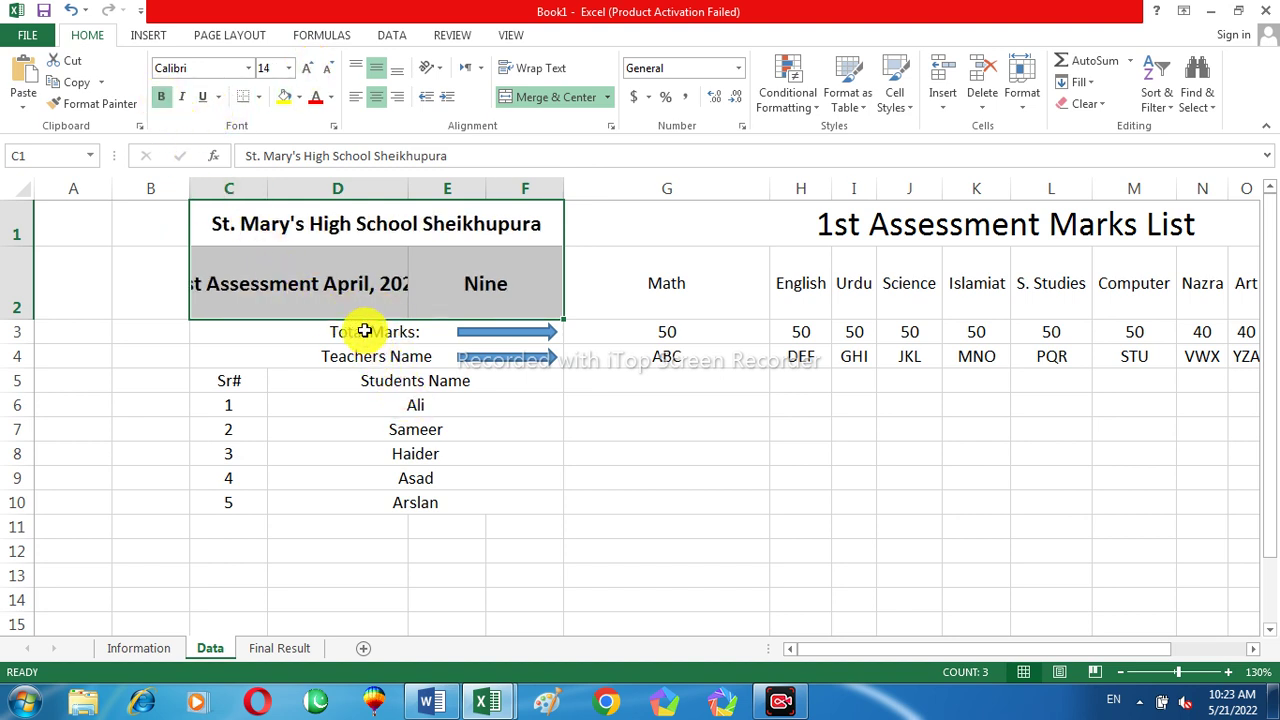
Step: Make the Total Marks and Teachers Name labels and the student table bold at size 12
left_click_drag(365, 331, 365, 356)
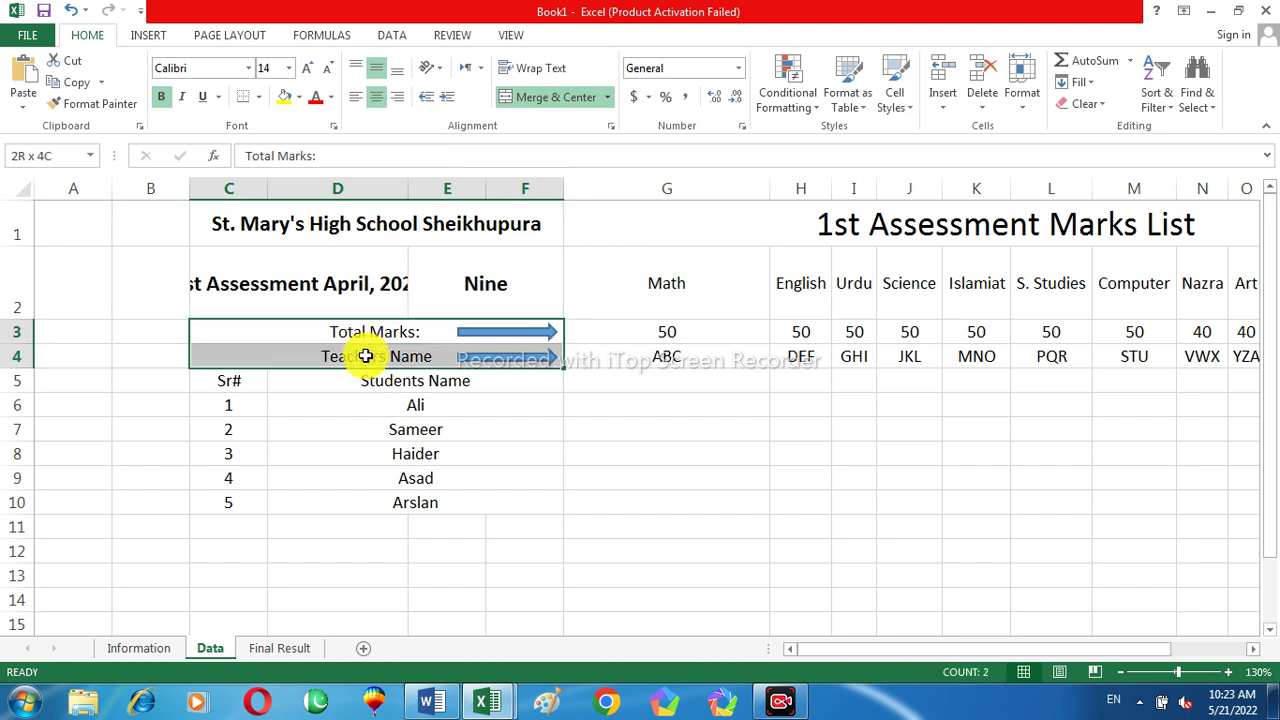
left_click(303, 70)
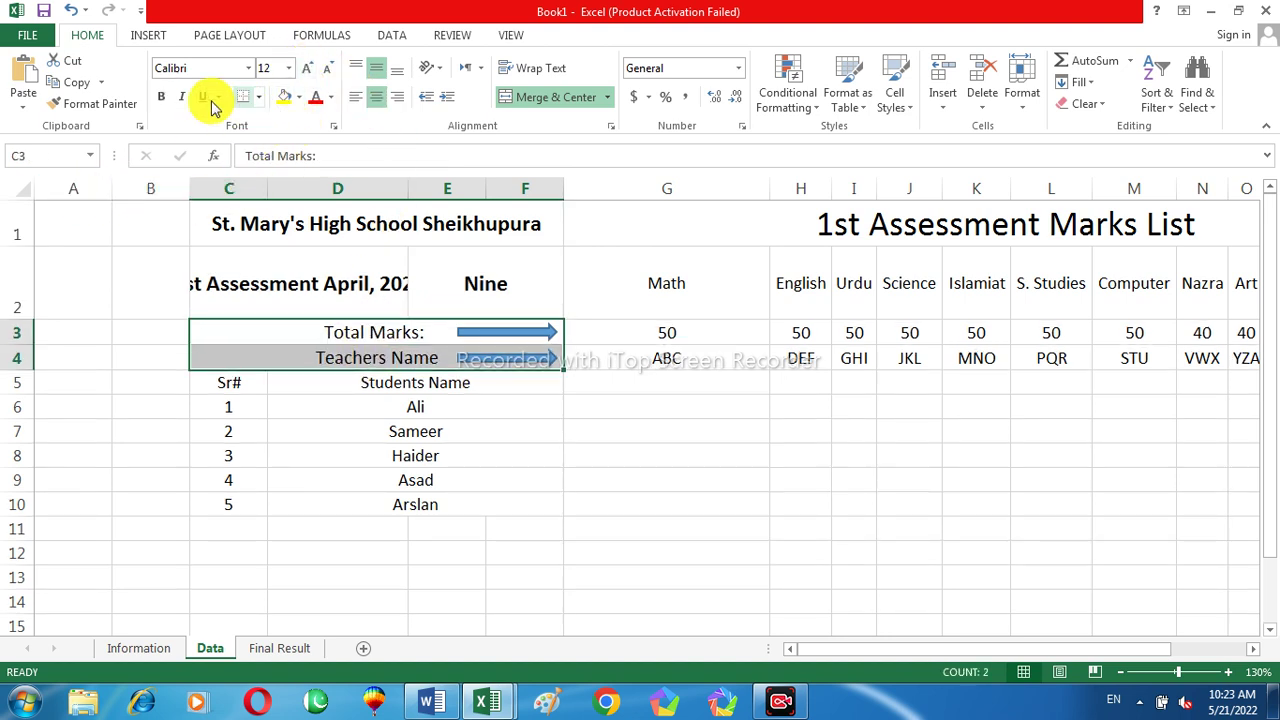
left_click(163, 98)
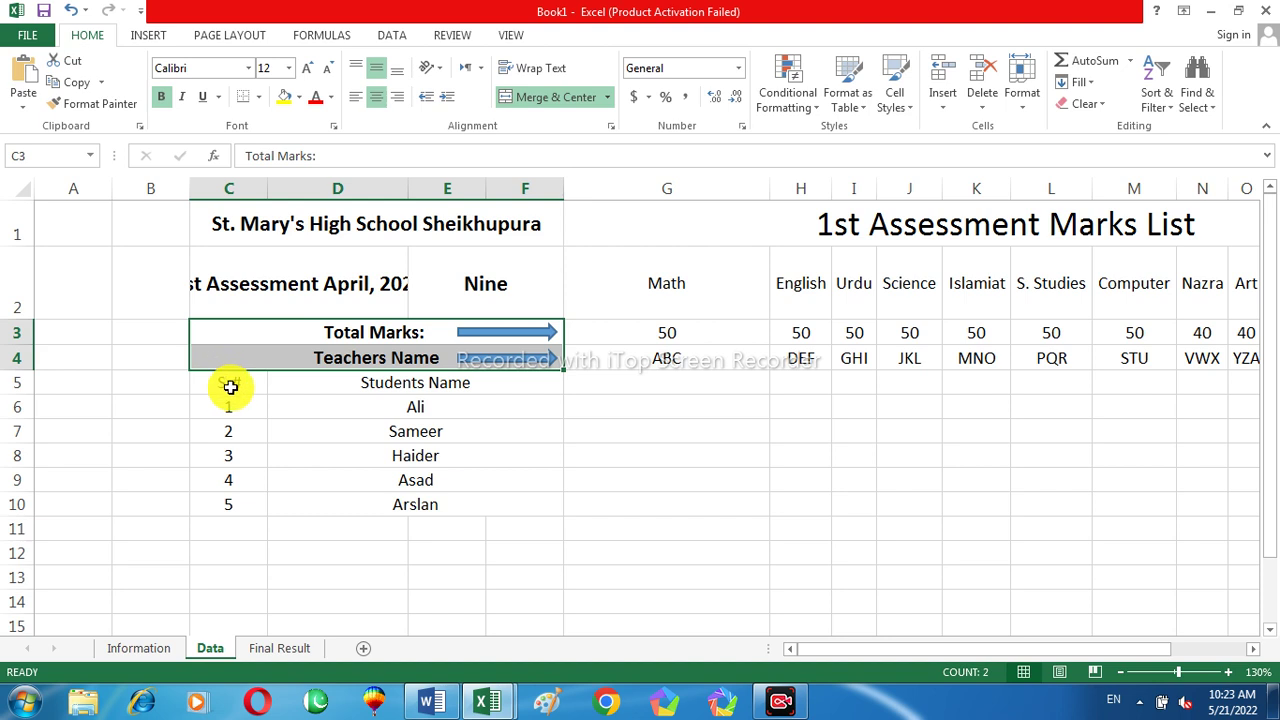
left_click_drag(236, 389, 372, 500)
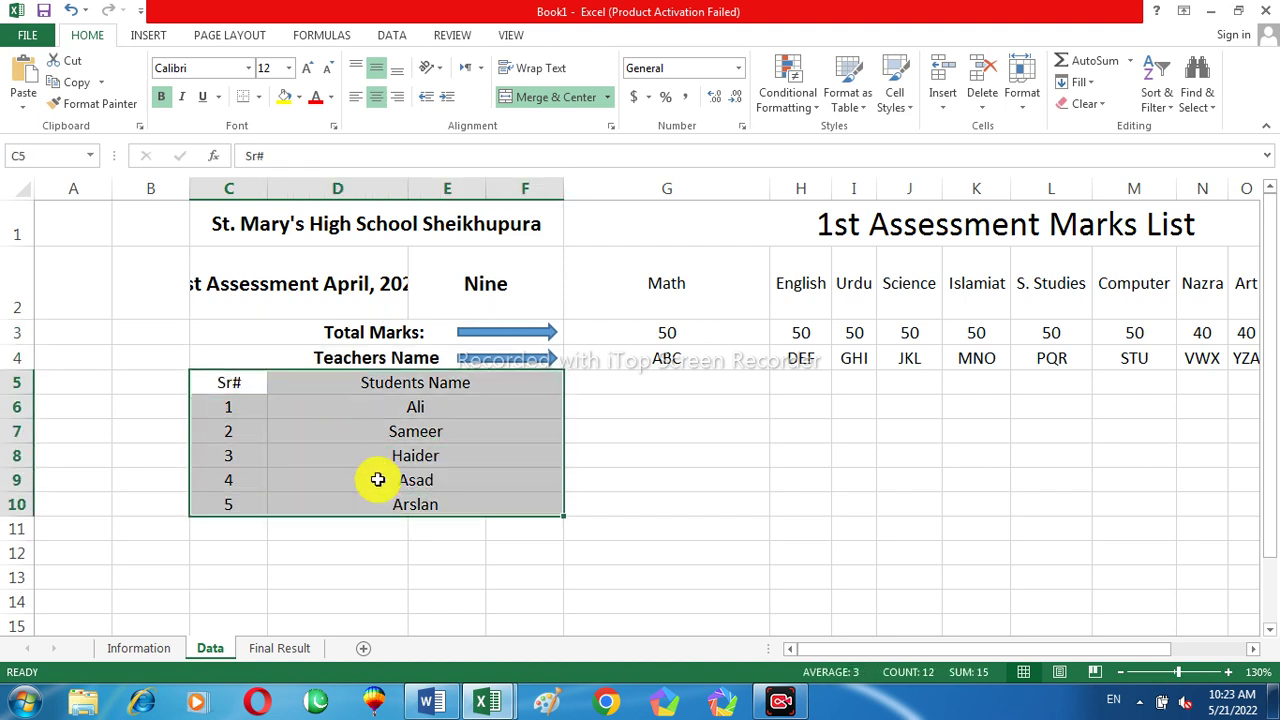
left_click(307, 70)
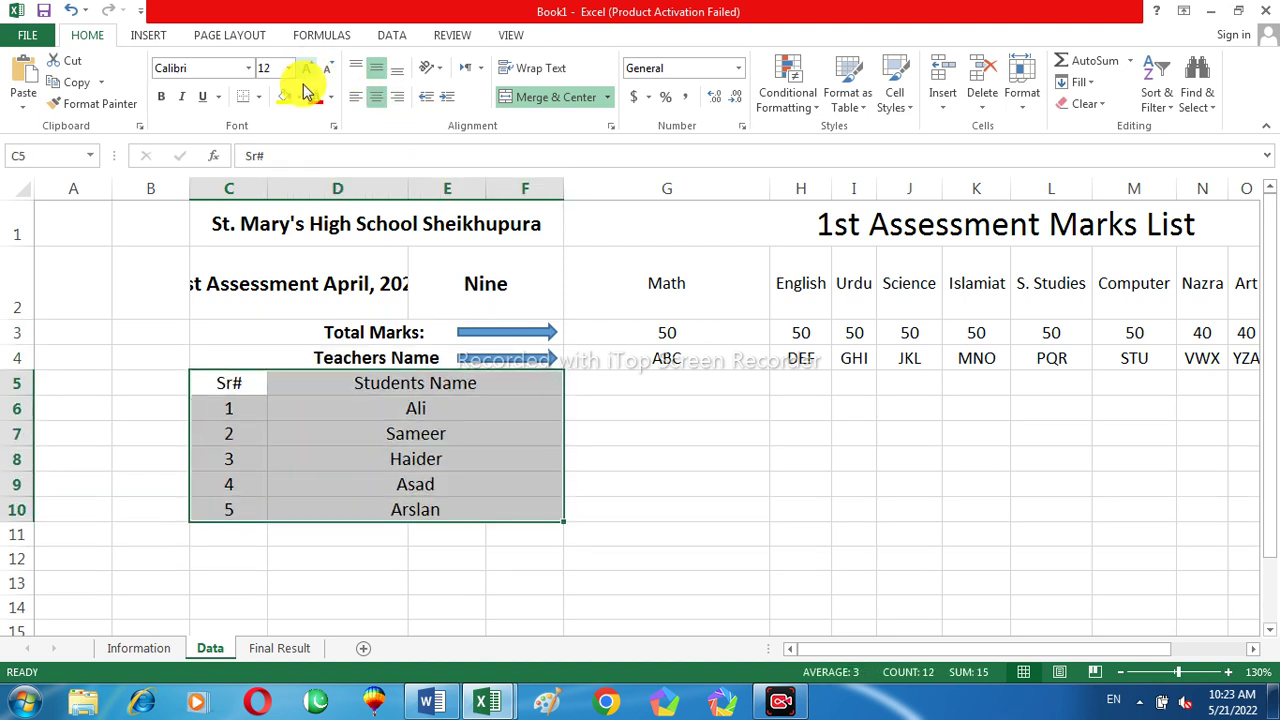
left_click(161, 97)
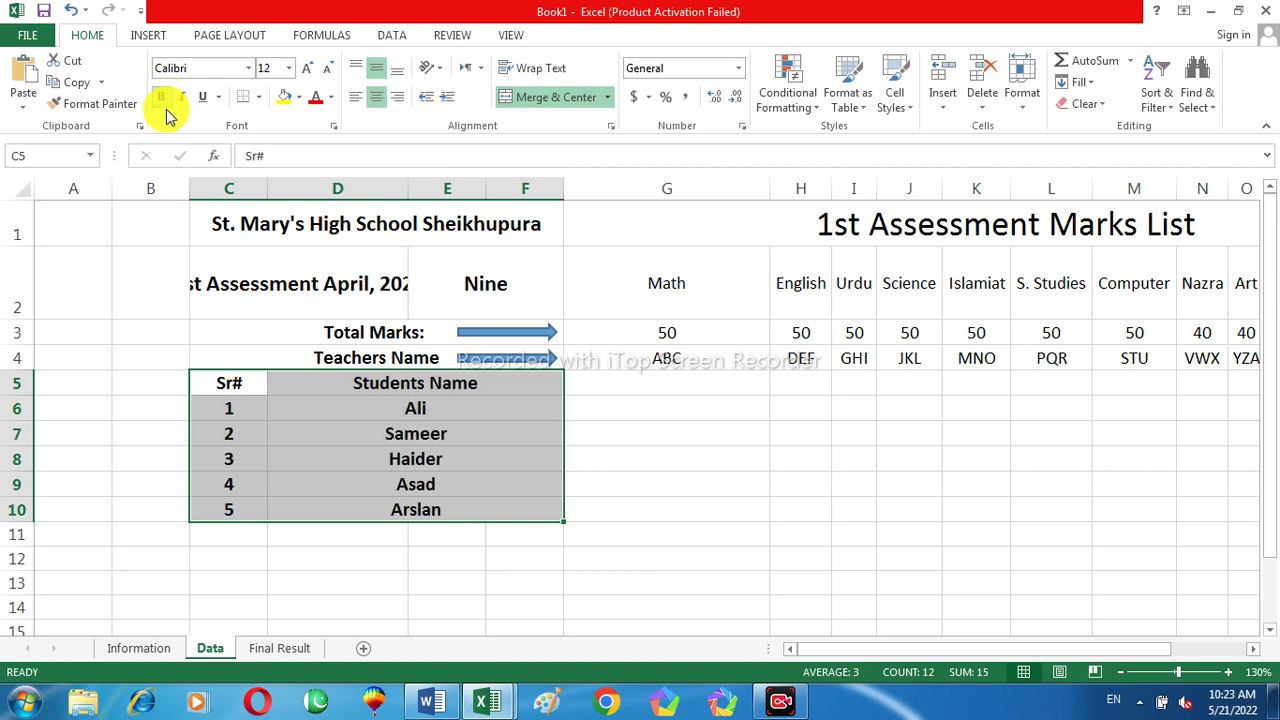
left_click(481, 413)
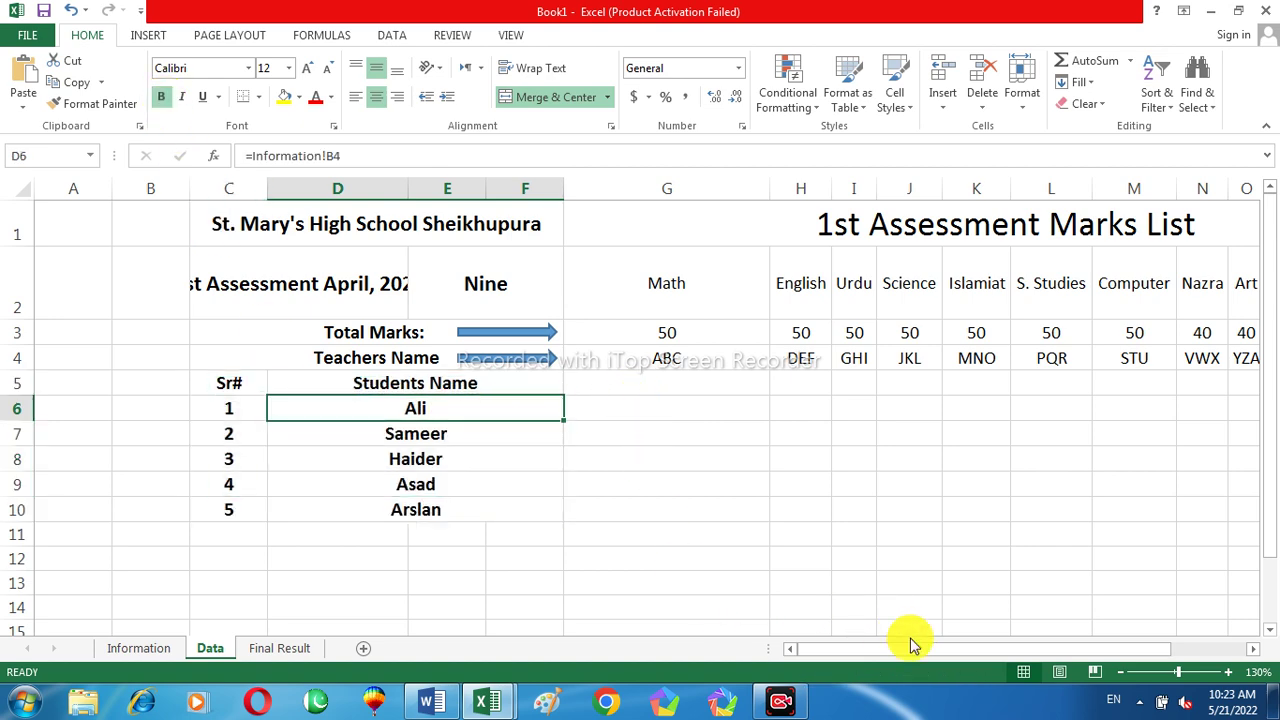
Step: Make the 1st Assessment Percentage heading in R2 bold at size 12
scroll(621, 558, "down", 3, "ctrl")
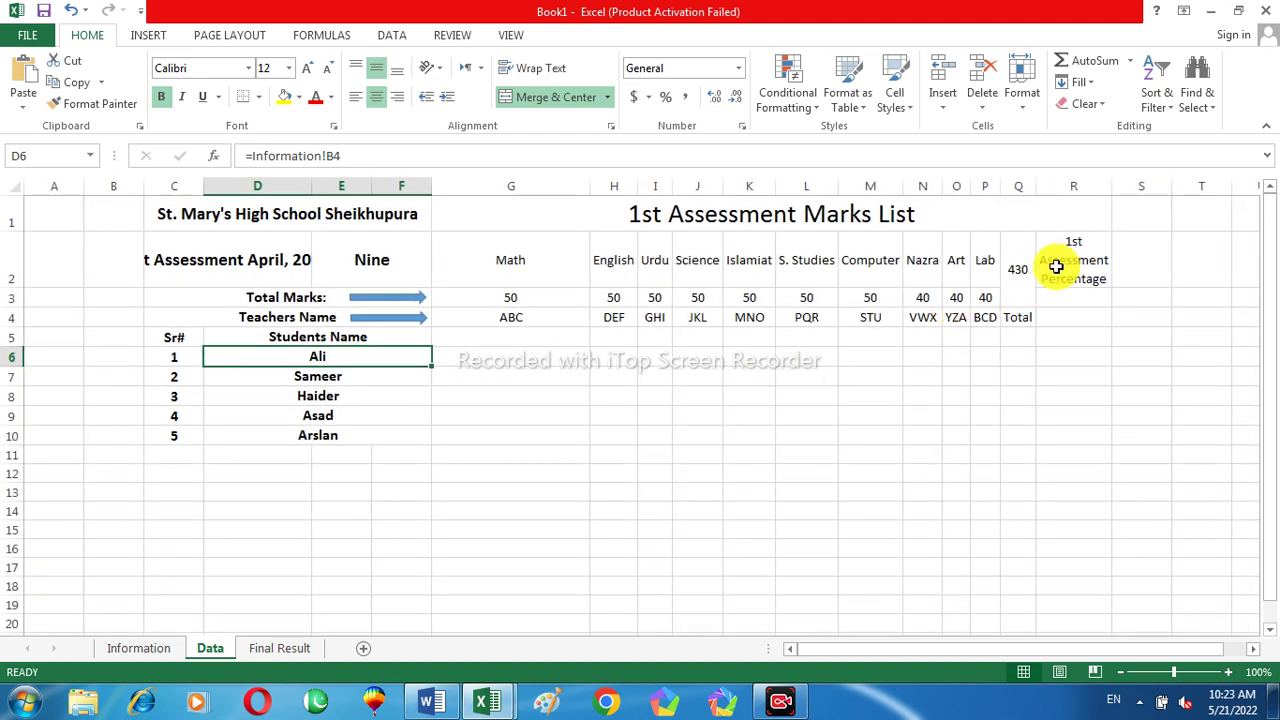
left_click(1056, 266)
left_click(307, 67)
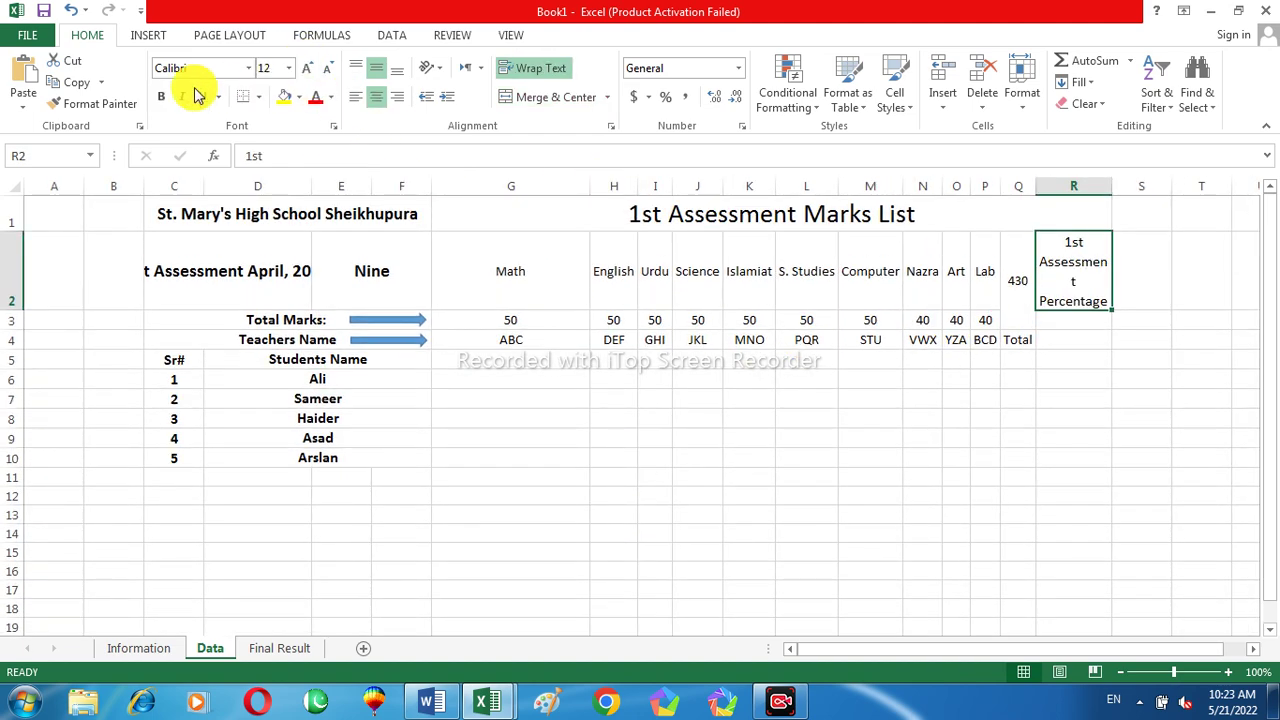
left_click(163, 97)
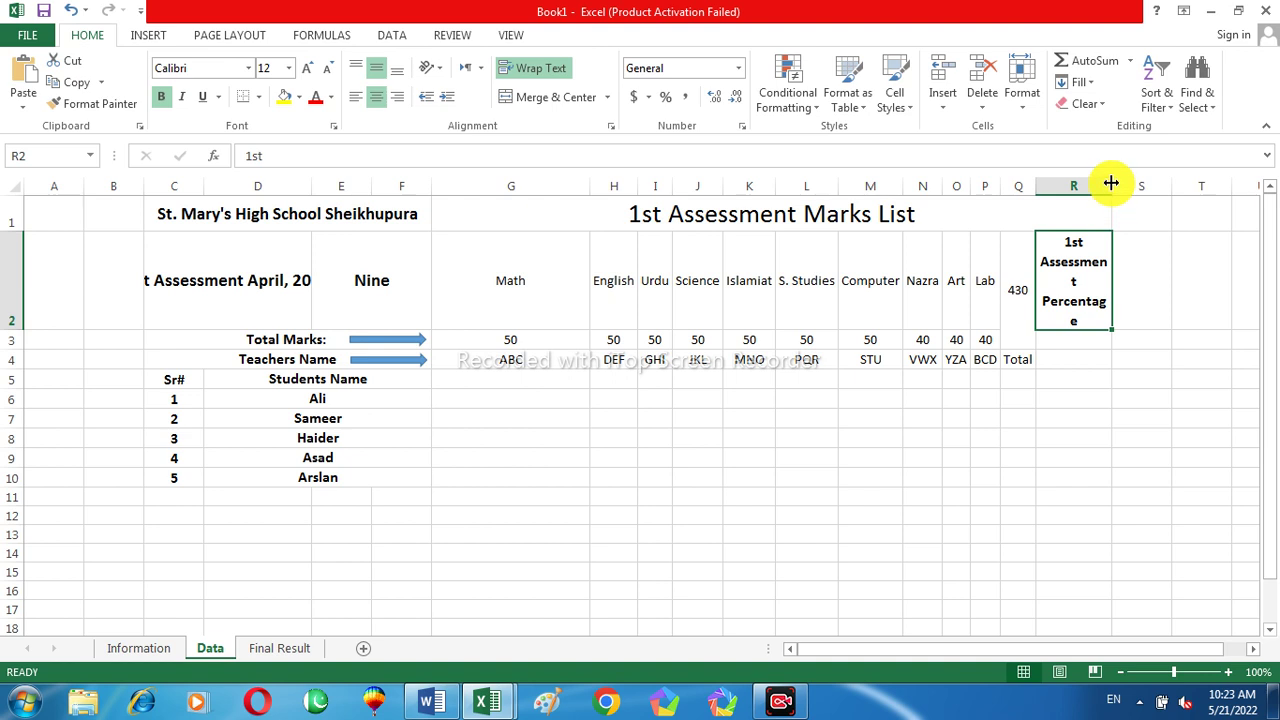
Step: Widen columns R and D and shorten row 2 so the 1st Assessment April, 2022 heading fits
left_click_drag(1111, 183, 1124, 183)
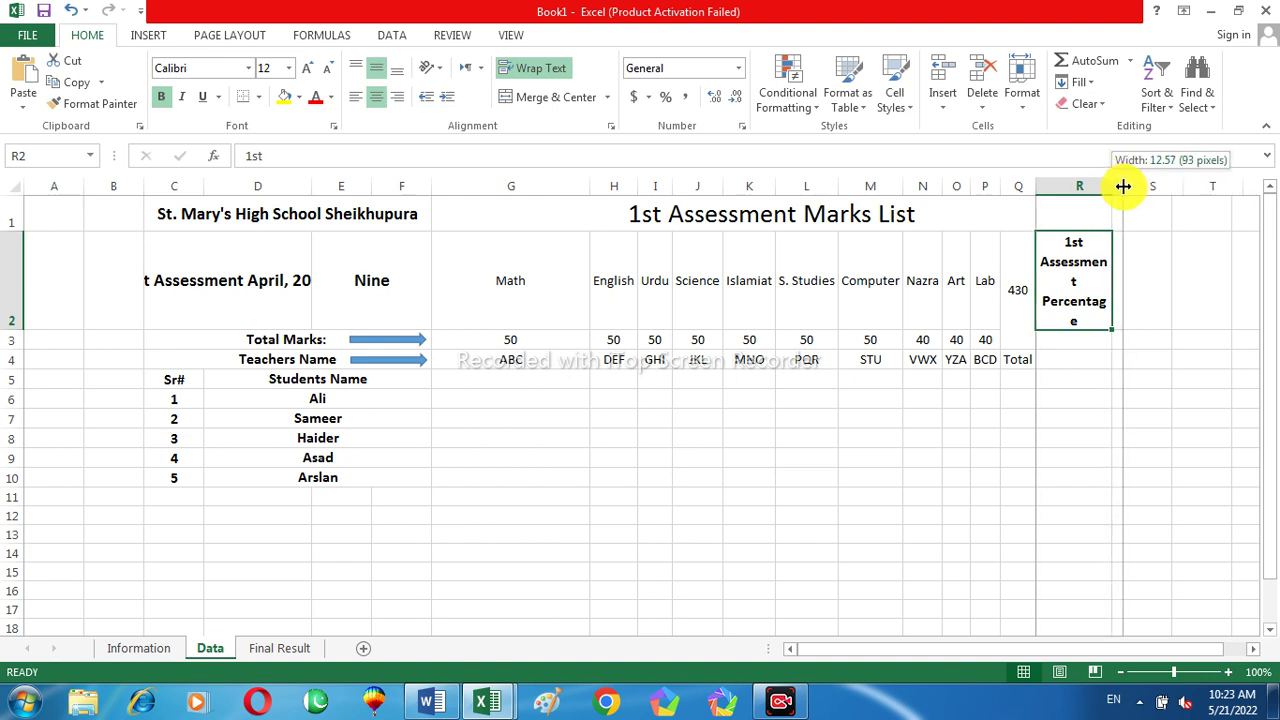
left_click(1018, 304)
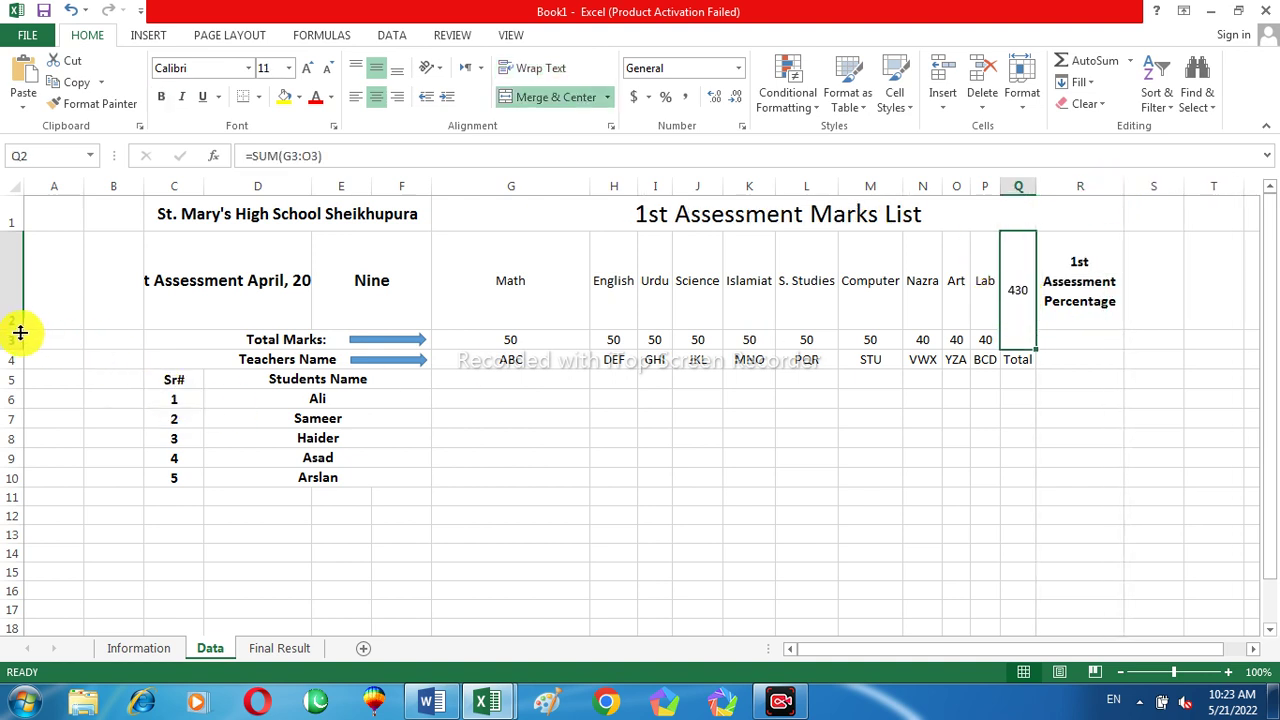
left_click_drag(16, 330, 16, 261)
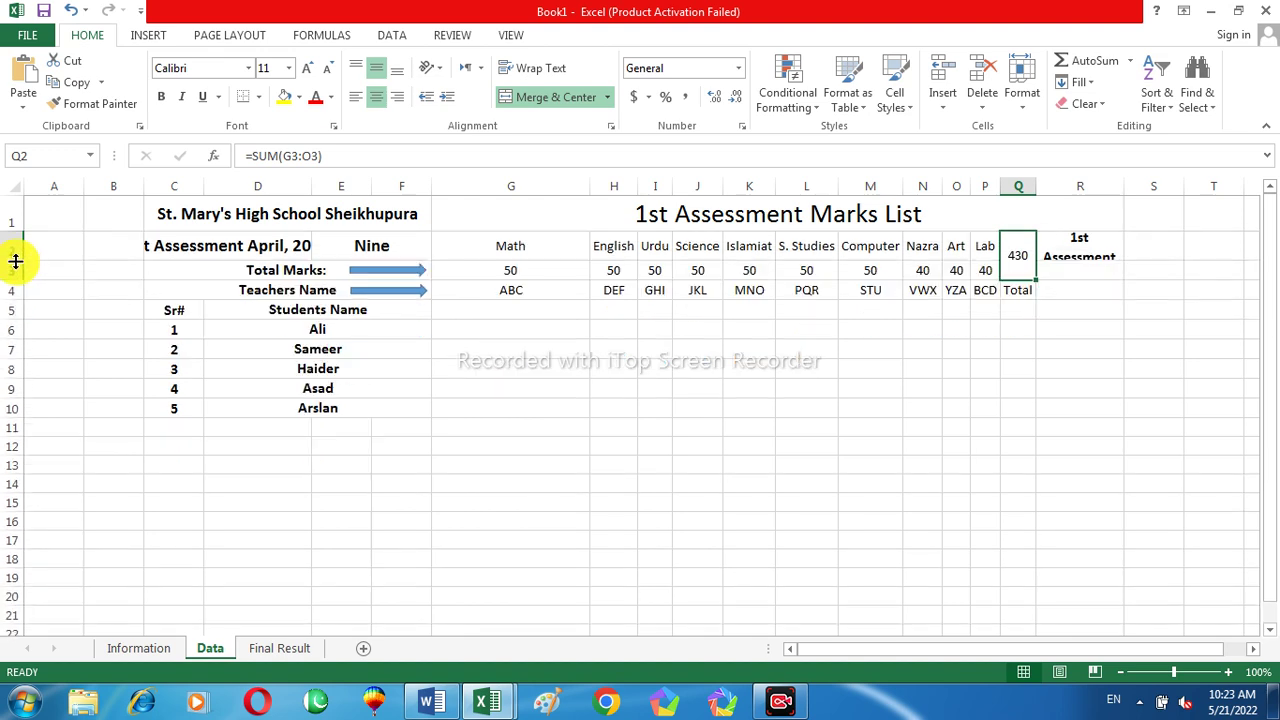
left_click(185, 248)
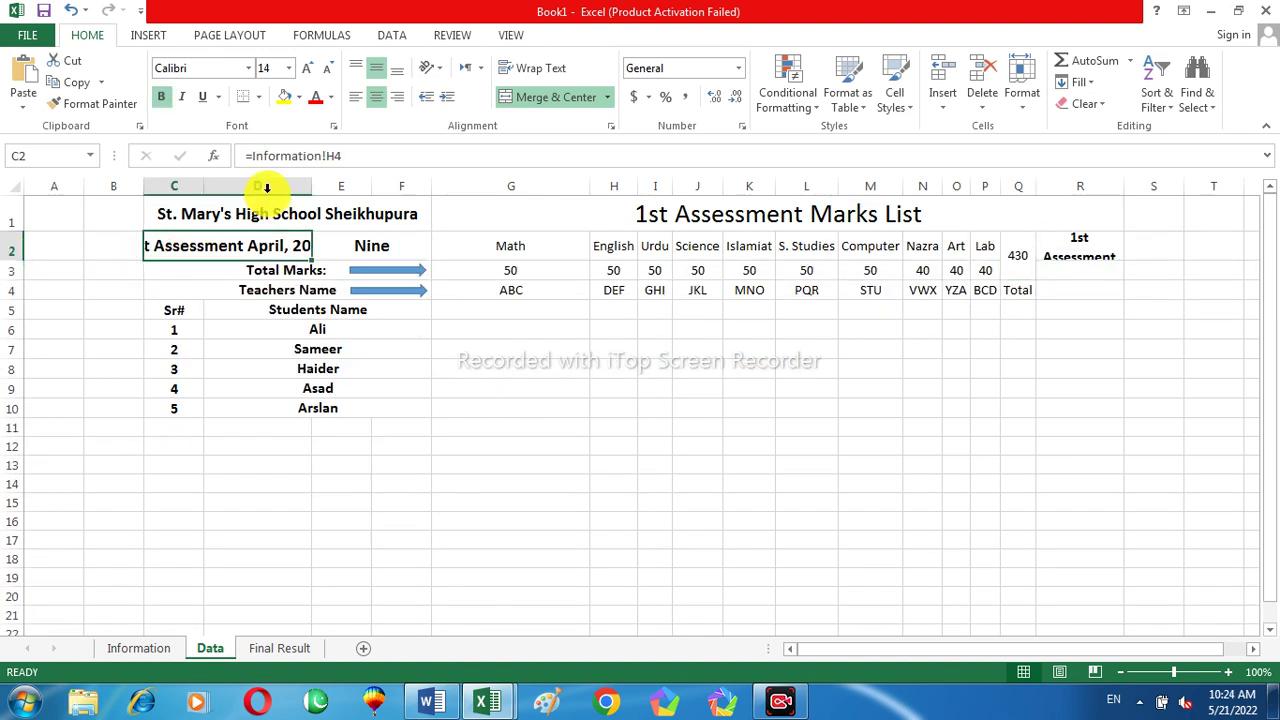
left_click_drag(313, 186, 380, 185)
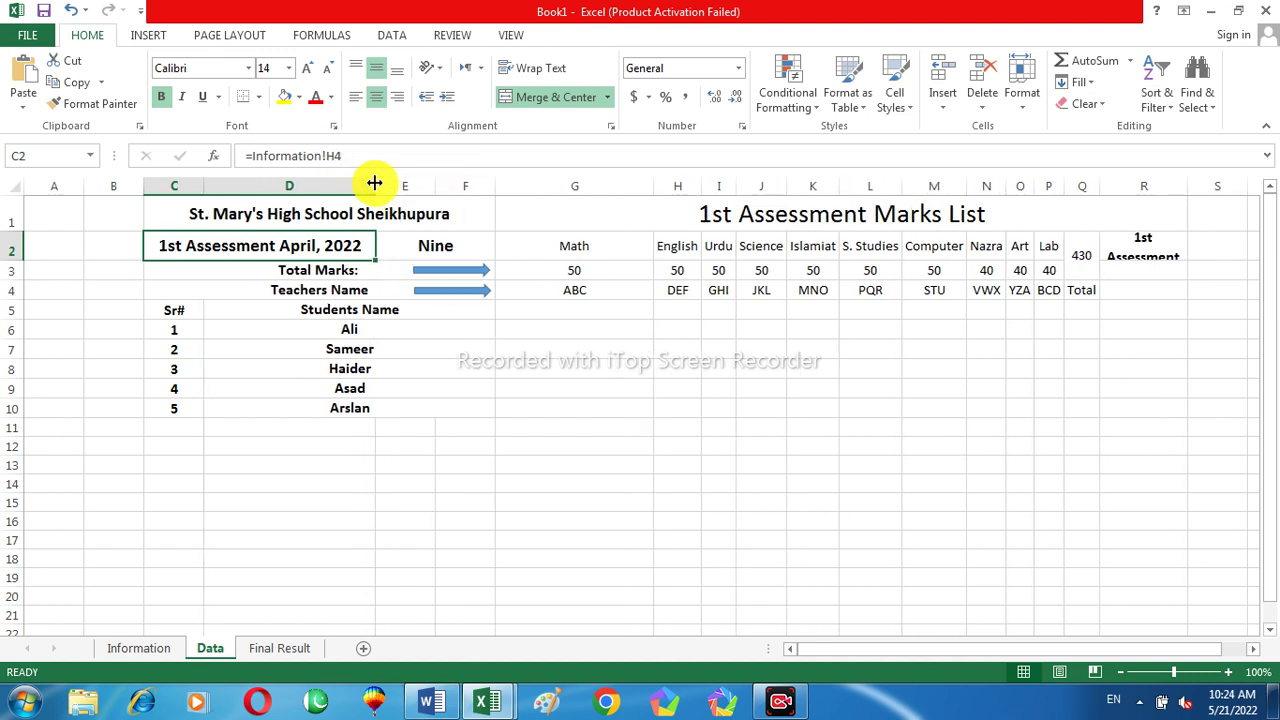
left_click_drag(374, 183, 380, 183)
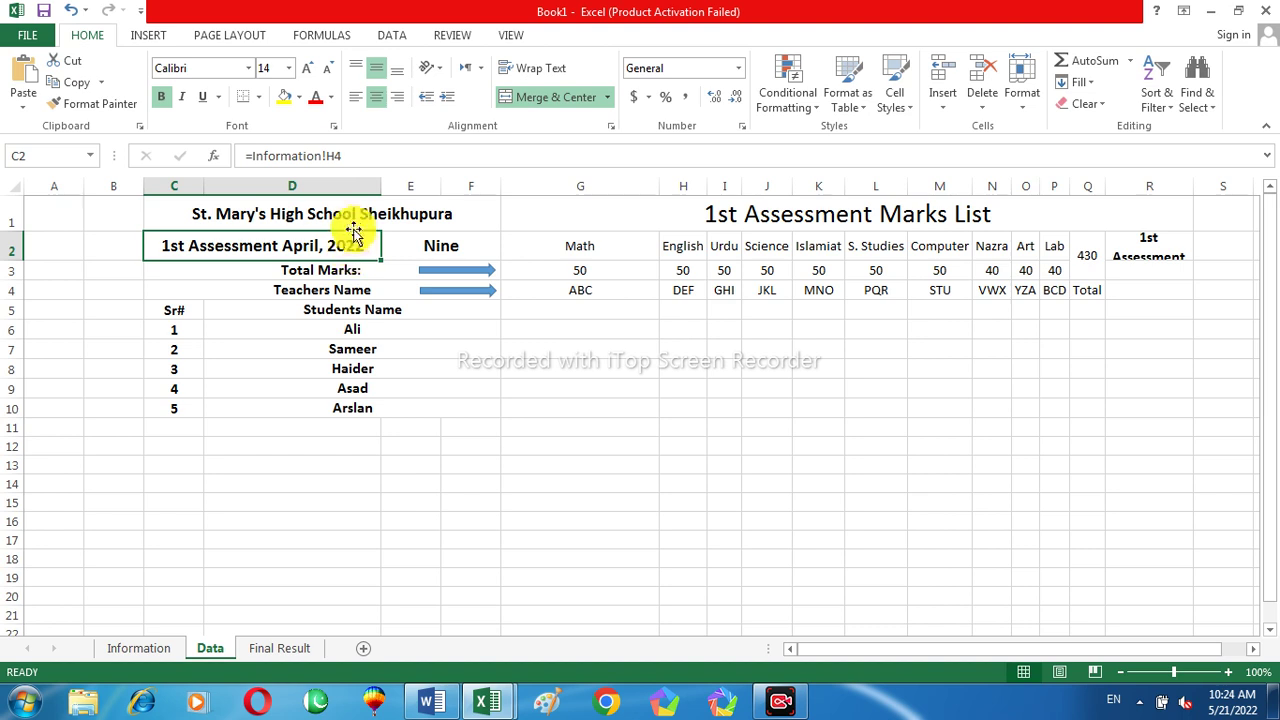
left_click(352, 215)
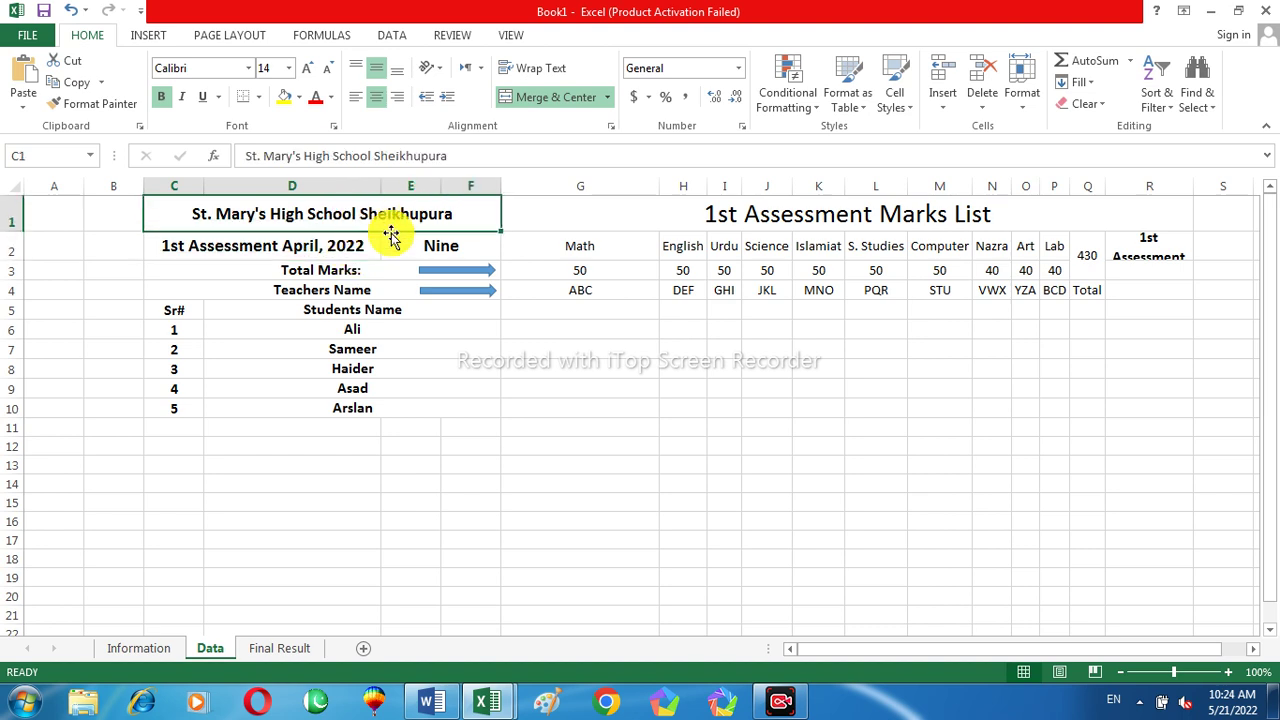
left_click(425, 248)
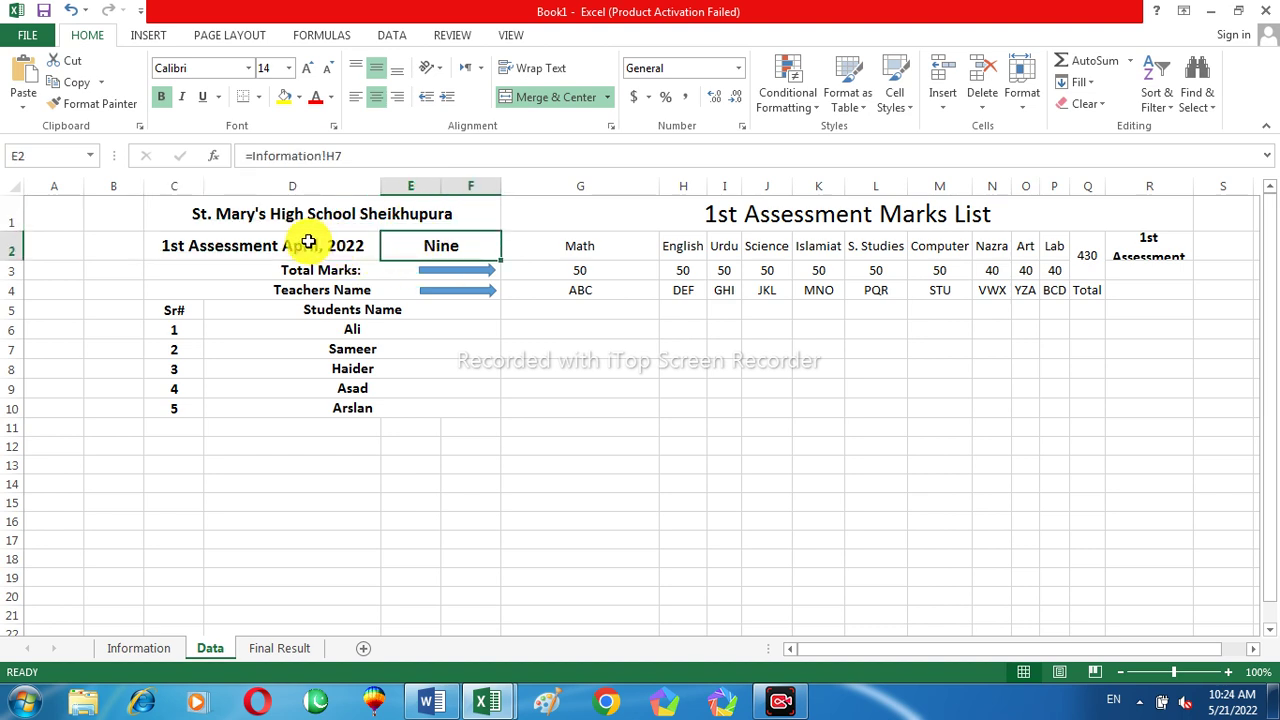
Step: Shade the school header block C1:F4 dark grey
left_click_drag(281, 210, 280, 289)
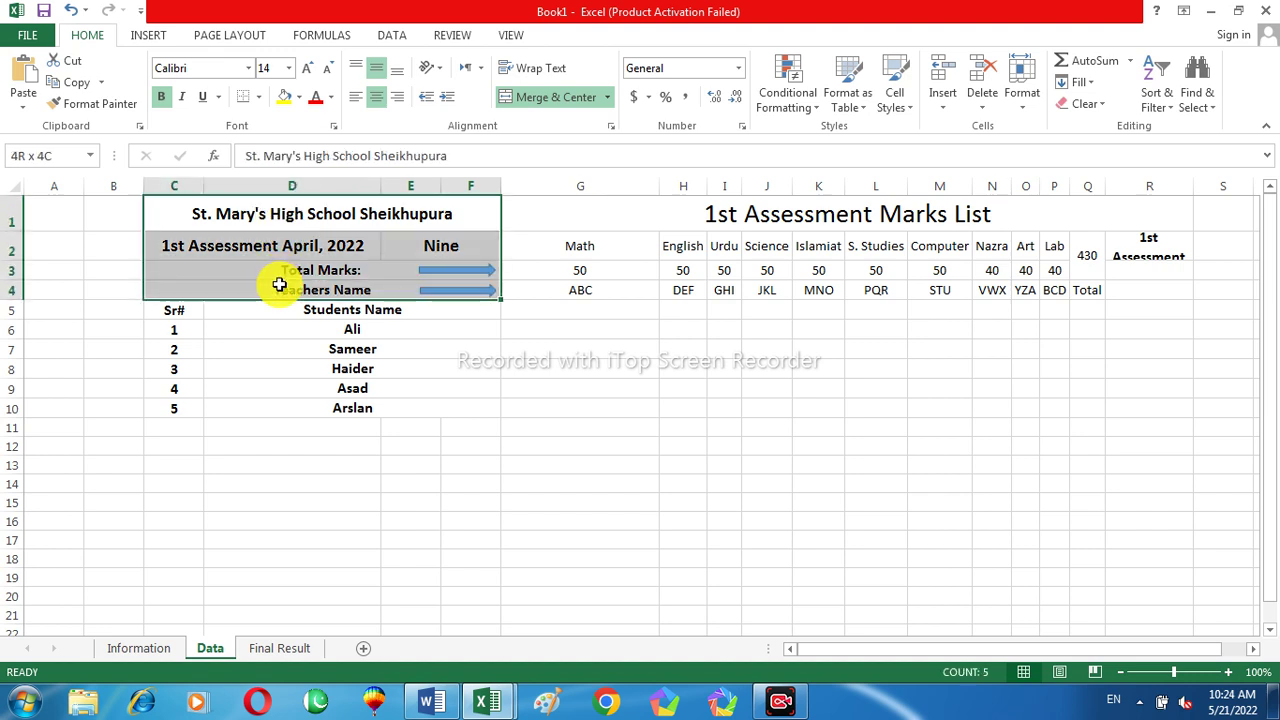
left_click(298, 98)
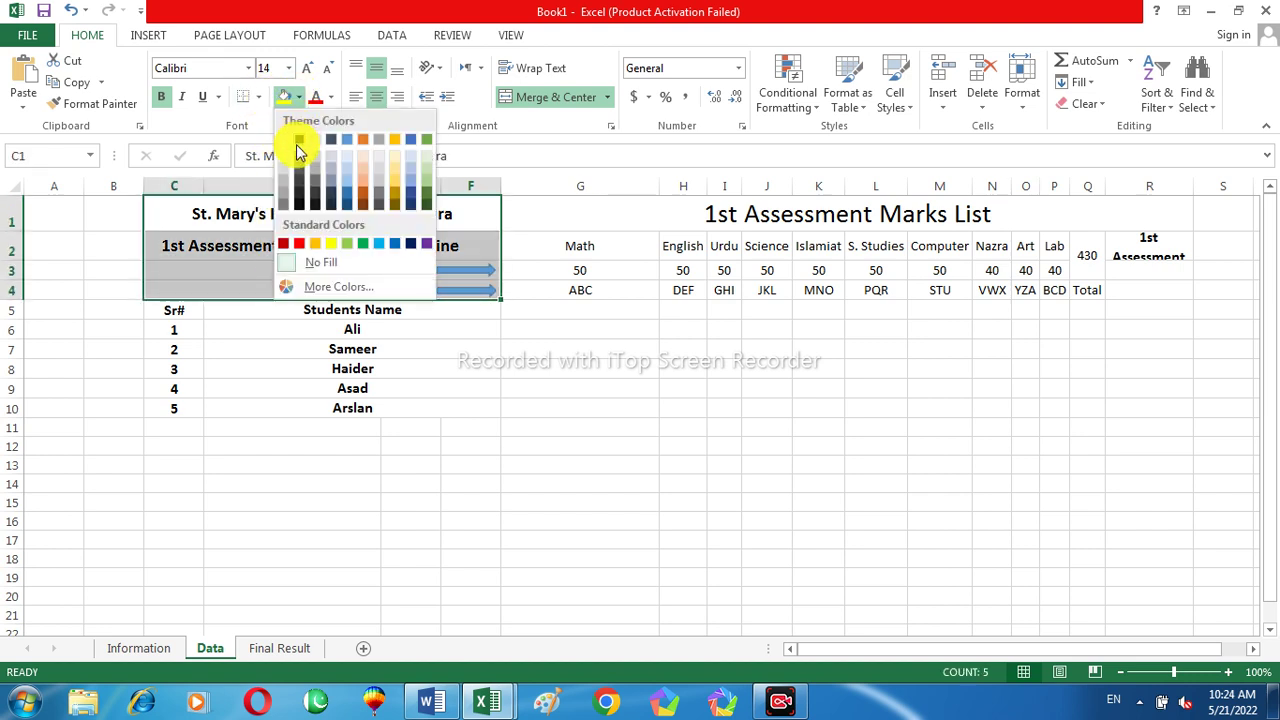
left_click(279, 195)
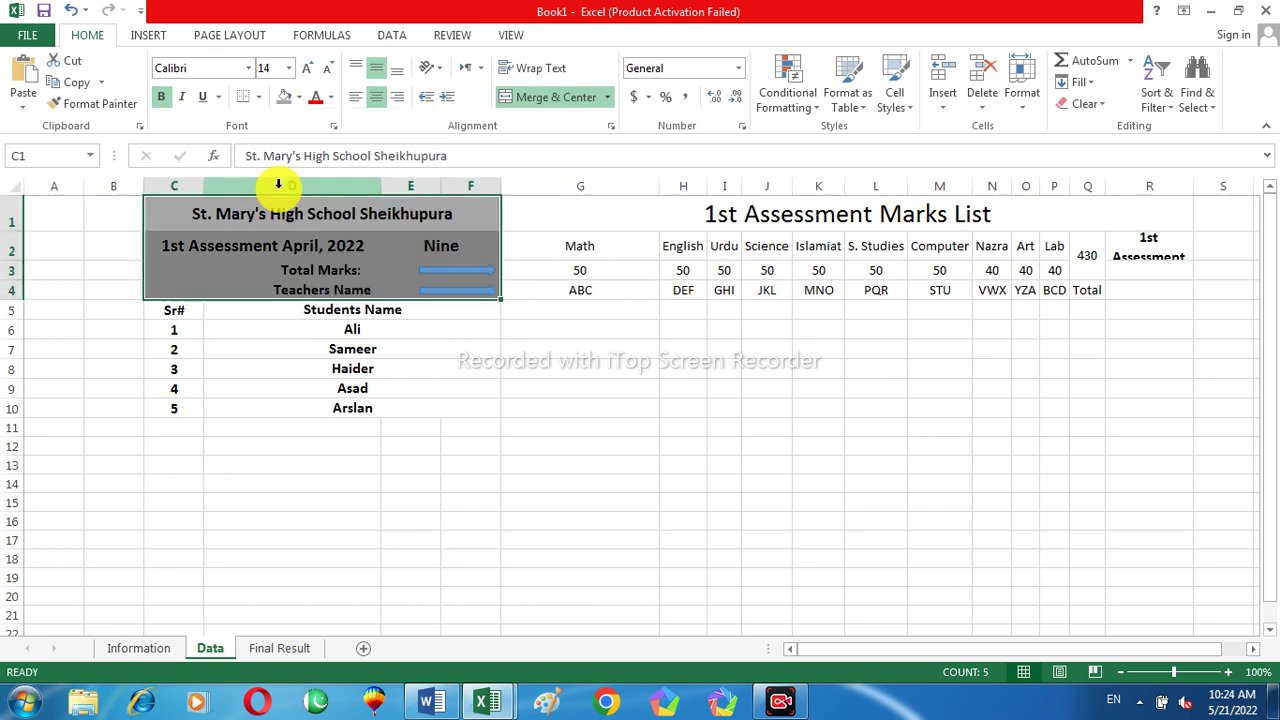
Step: Apply All Borders to every cell of the marks table C1:R10
mouse_move(194, 209)
left_mouse_down()
mouse_move(1022, 322)
mouse_move(1039, 418)
left_mouse_up()
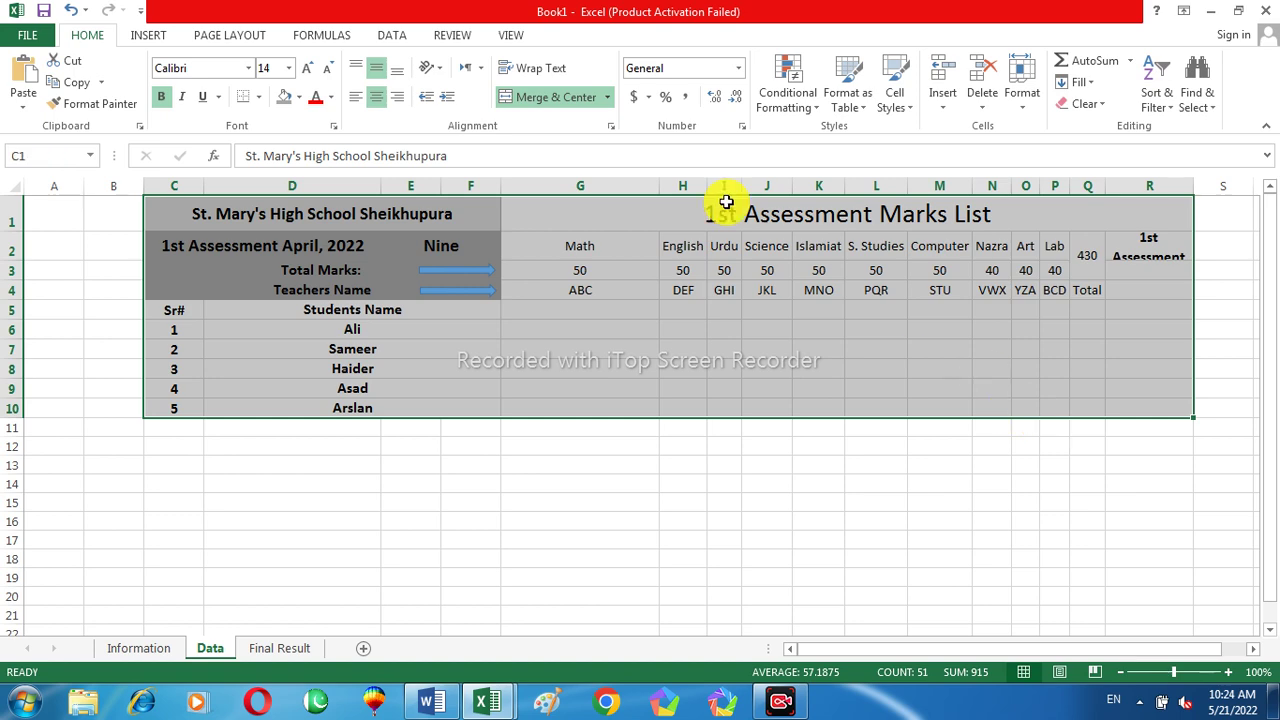
left_click(259, 98)
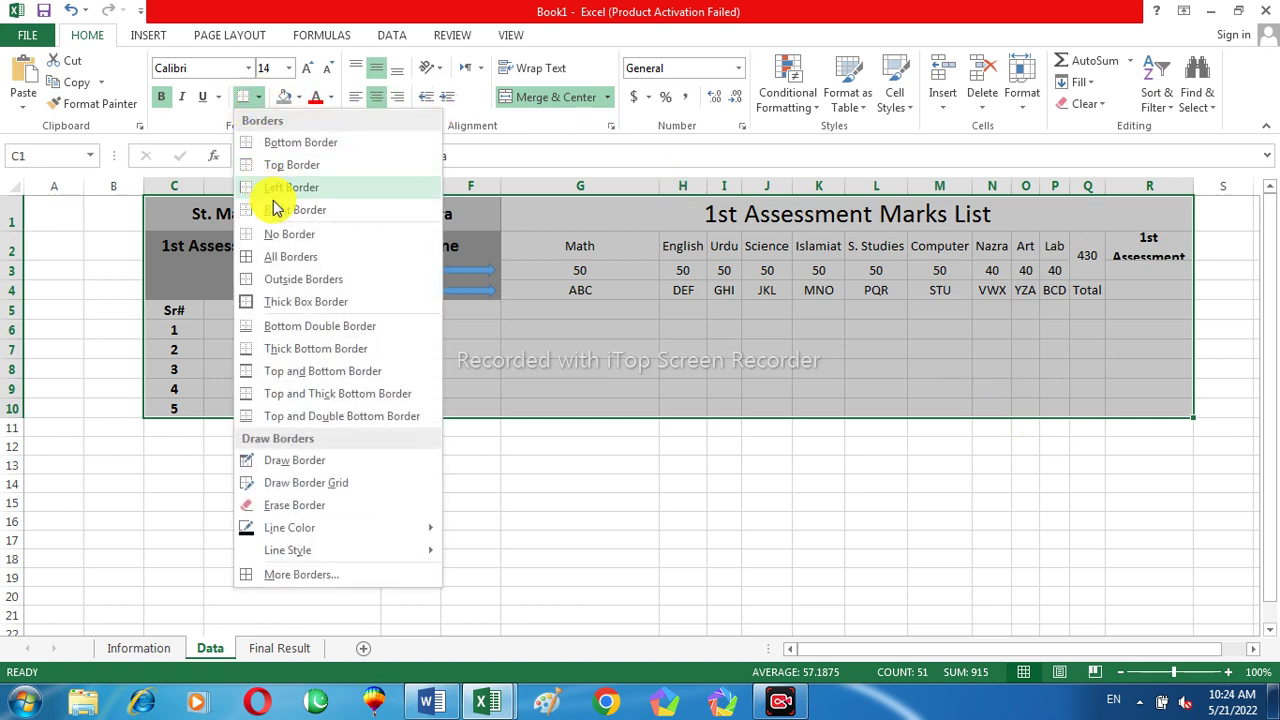
left_click(277, 251)
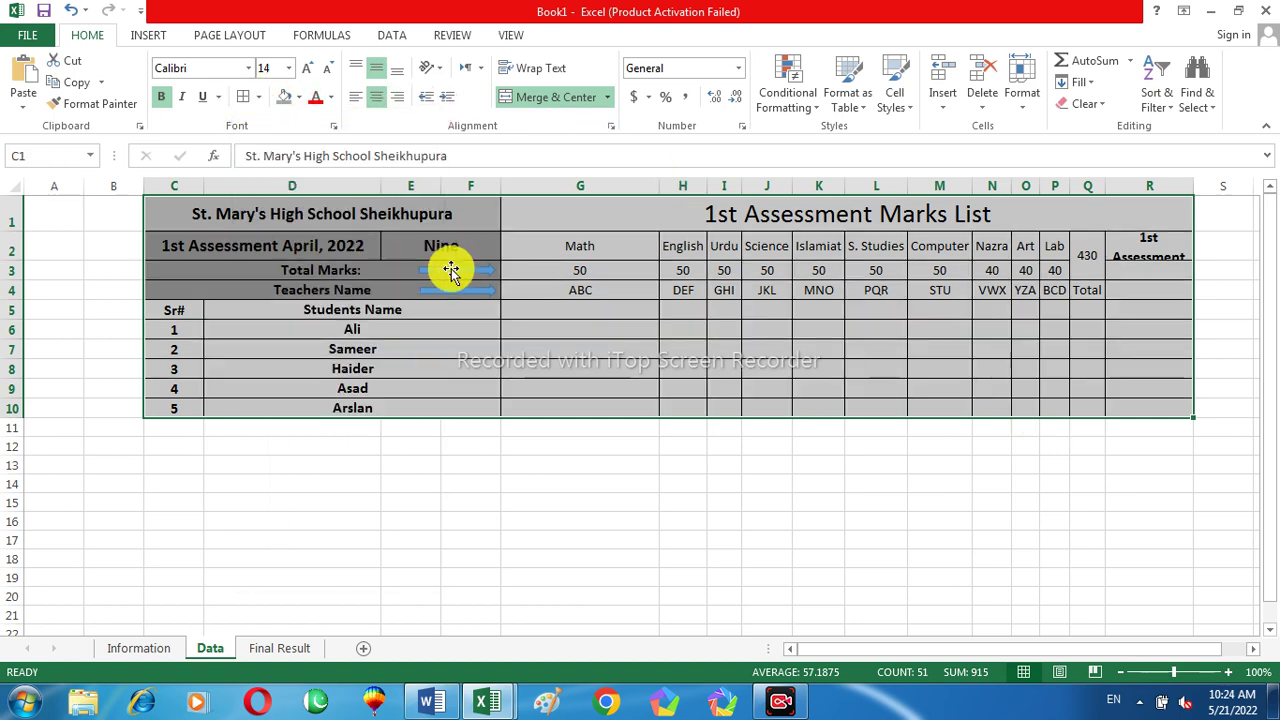
left_click(600, 252)
left_click(631, 213)
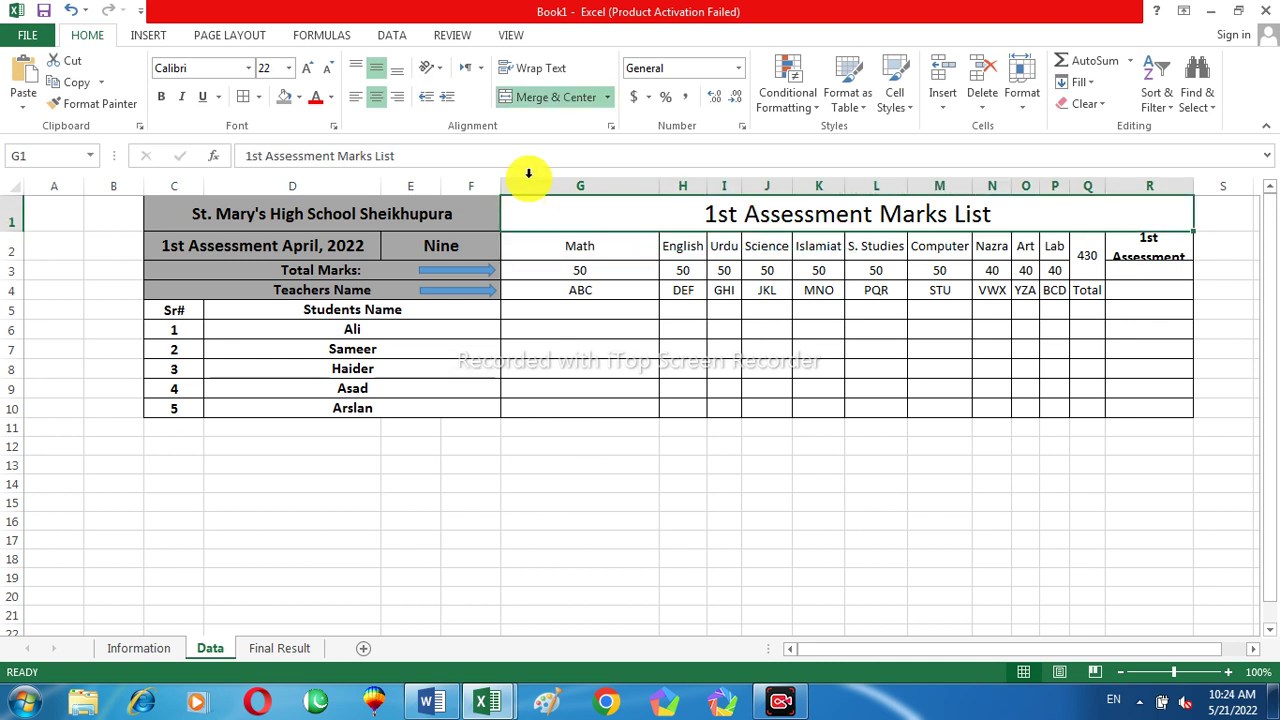
Step: Give the marks-list title a black fill with enlarged, bold white text
left_click(298, 100)
left_click(297, 132)
left_click(331, 97)
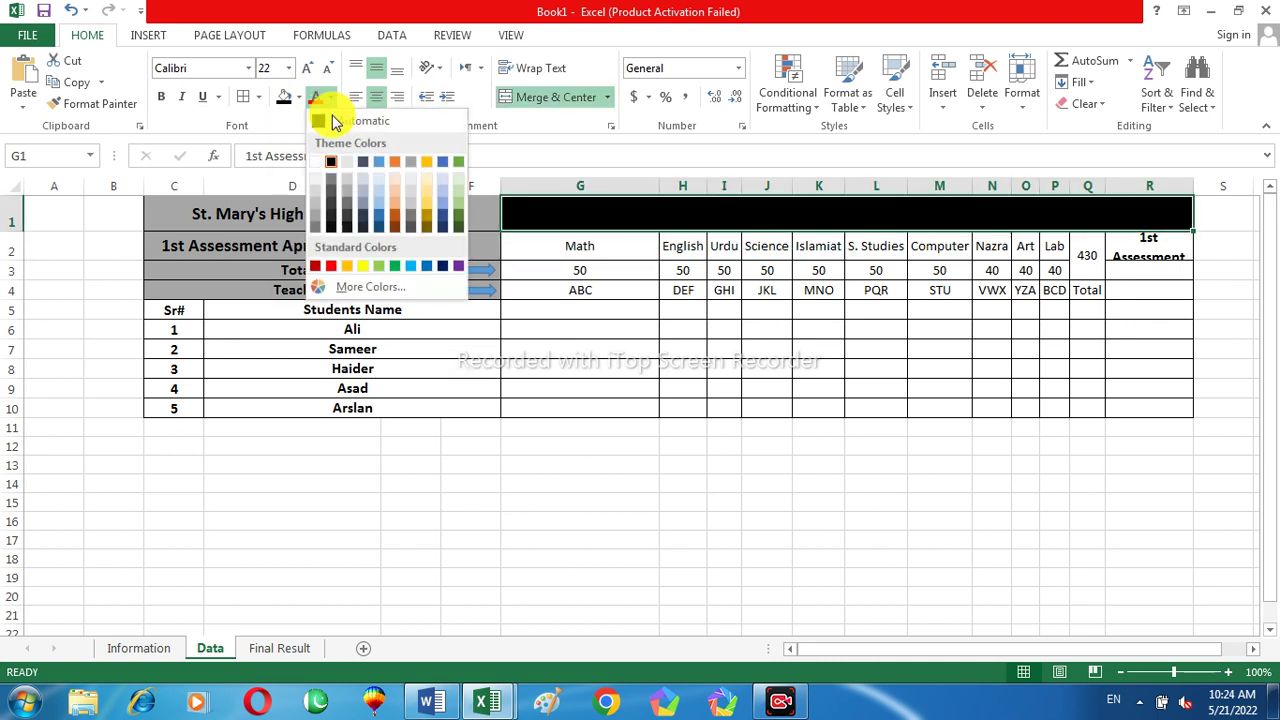
left_click(315, 161)
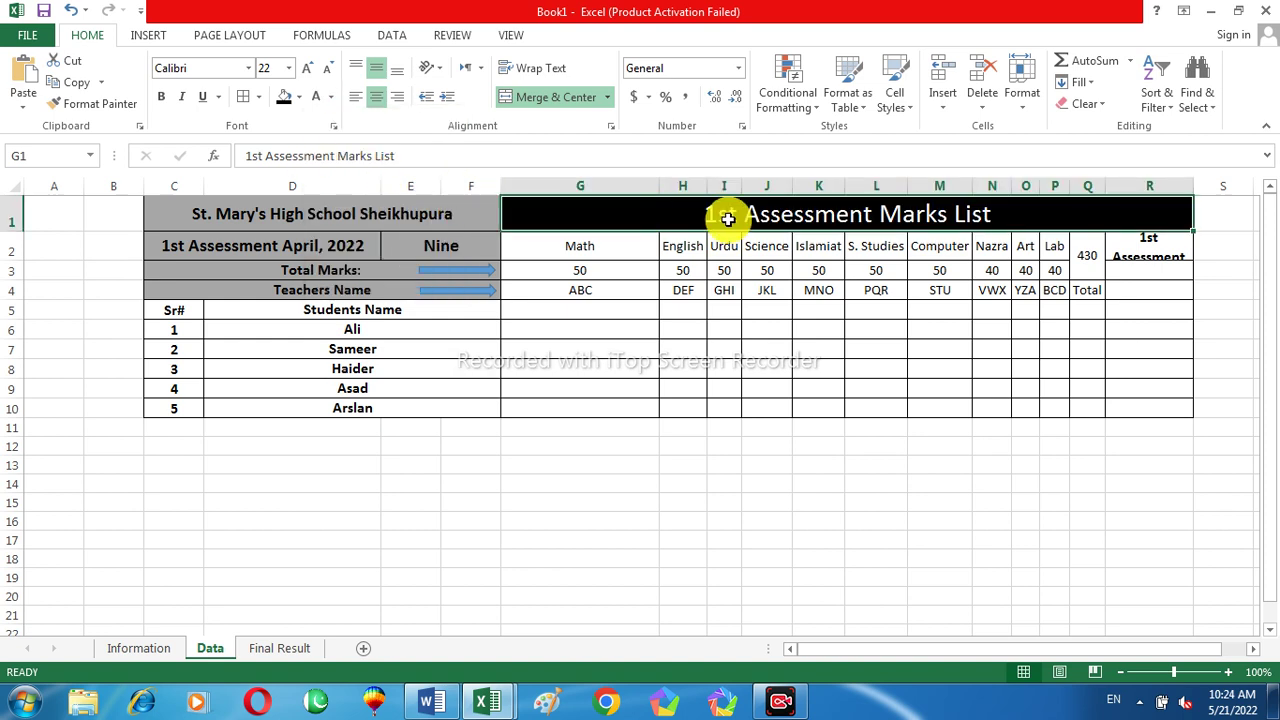
left_click(307, 70)
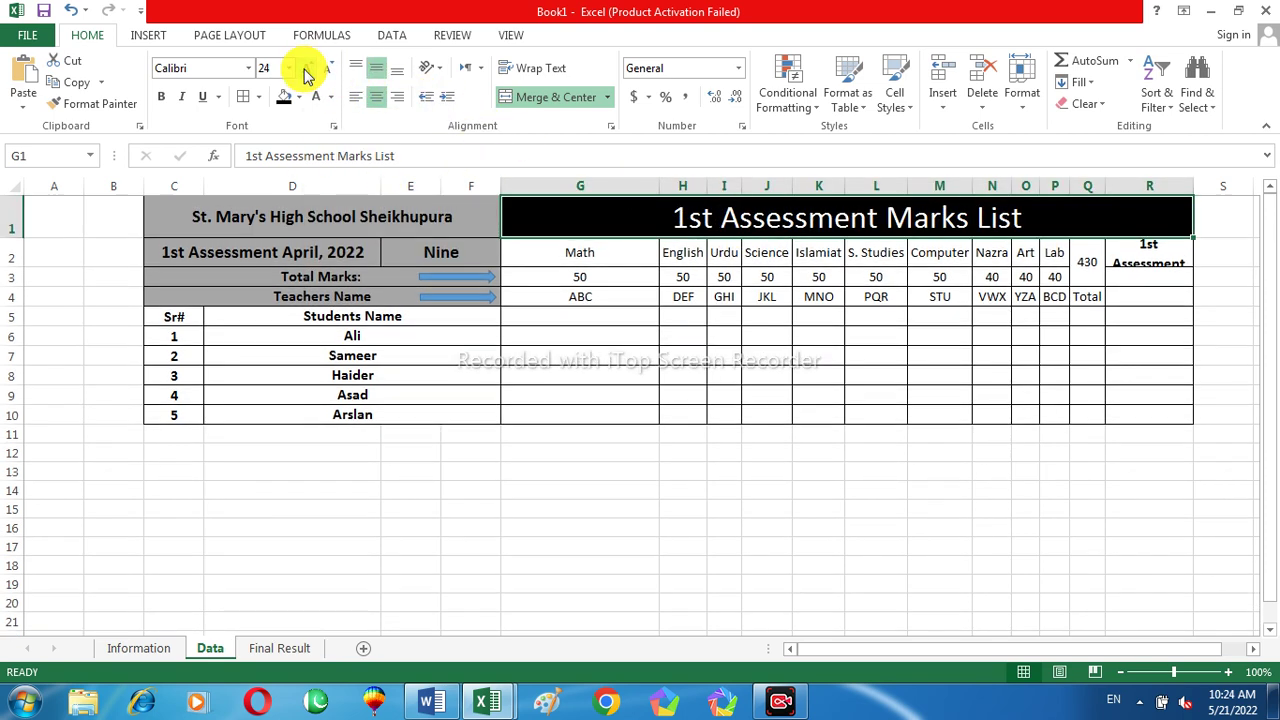
left_click(307, 70)
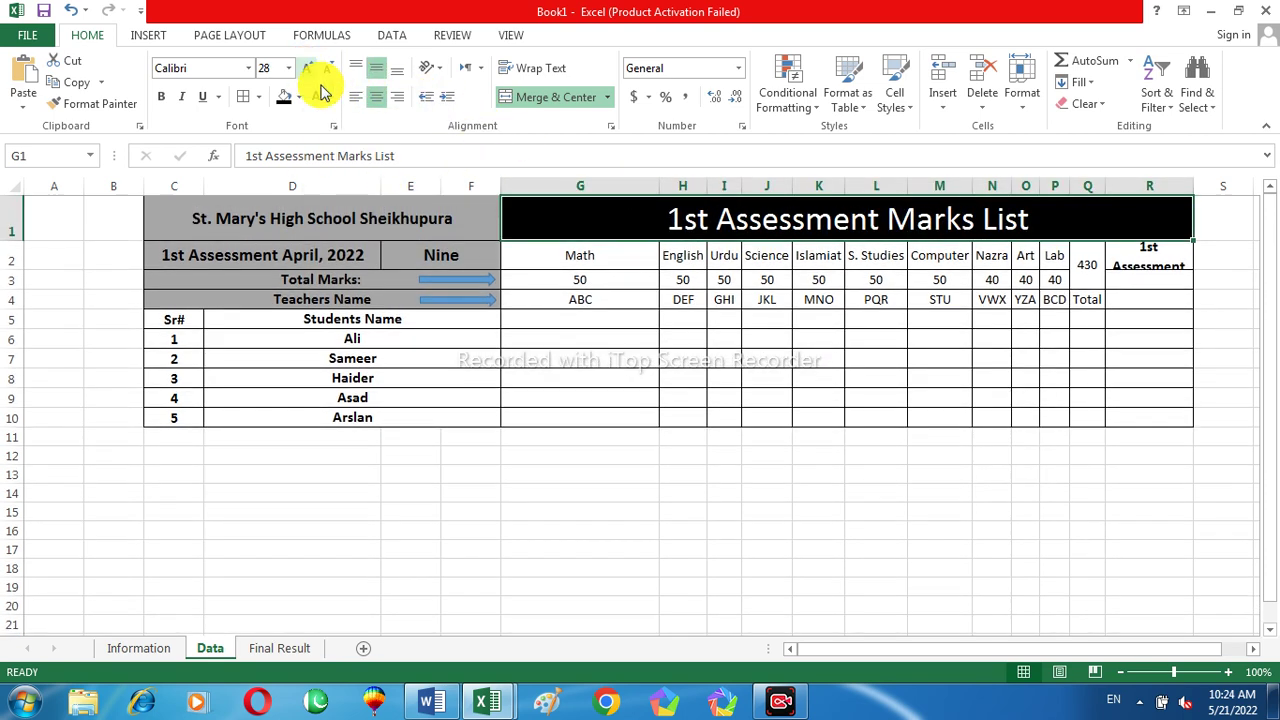
left_click(159, 96)
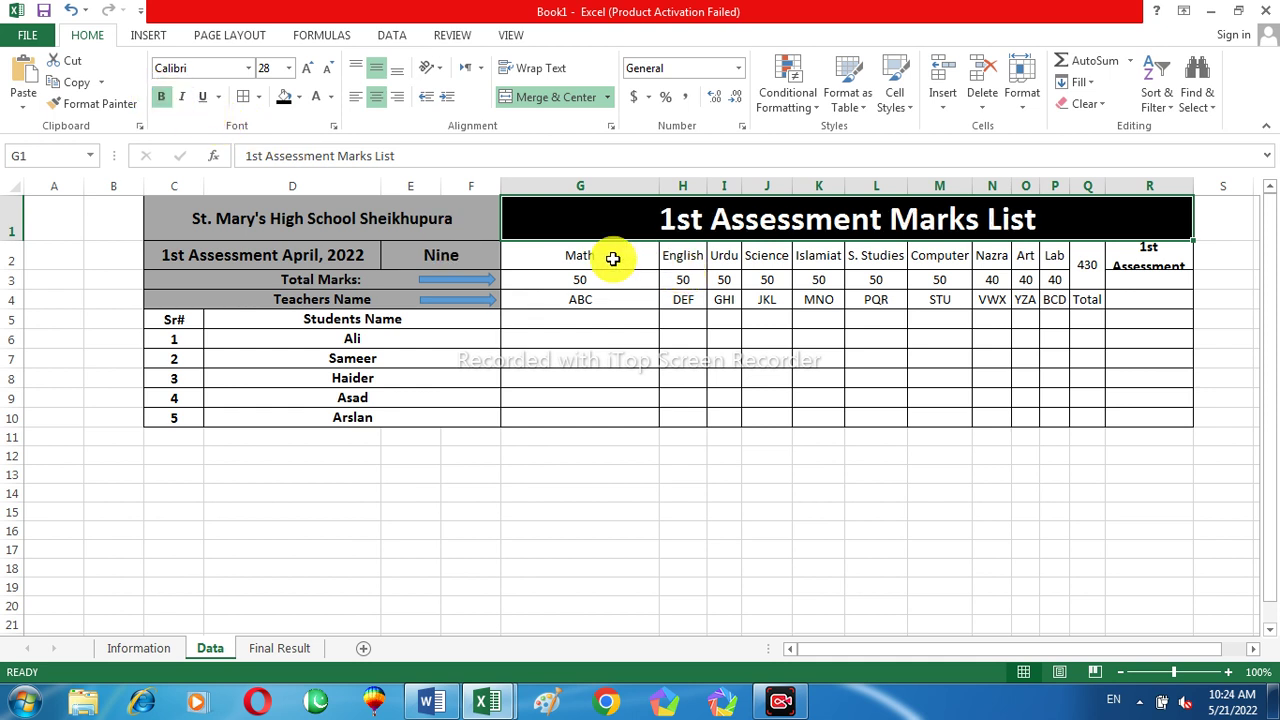
Step: Make row 2 taller so the 1st Assessment Percentage heading shows in full
left_click(613, 259)
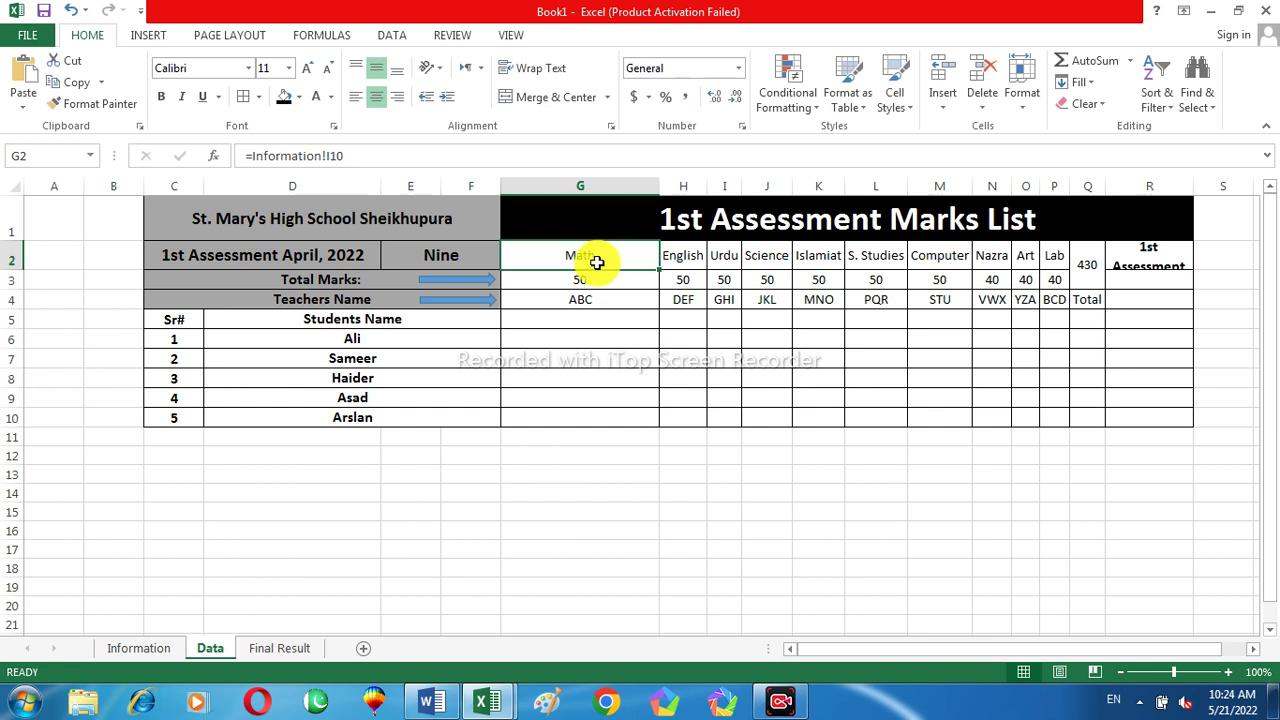
mouse_move(598, 258)
left_mouse_down()
mouse_move(1116, 266)
mouse_move(1129, 292)
left_mouse_up()
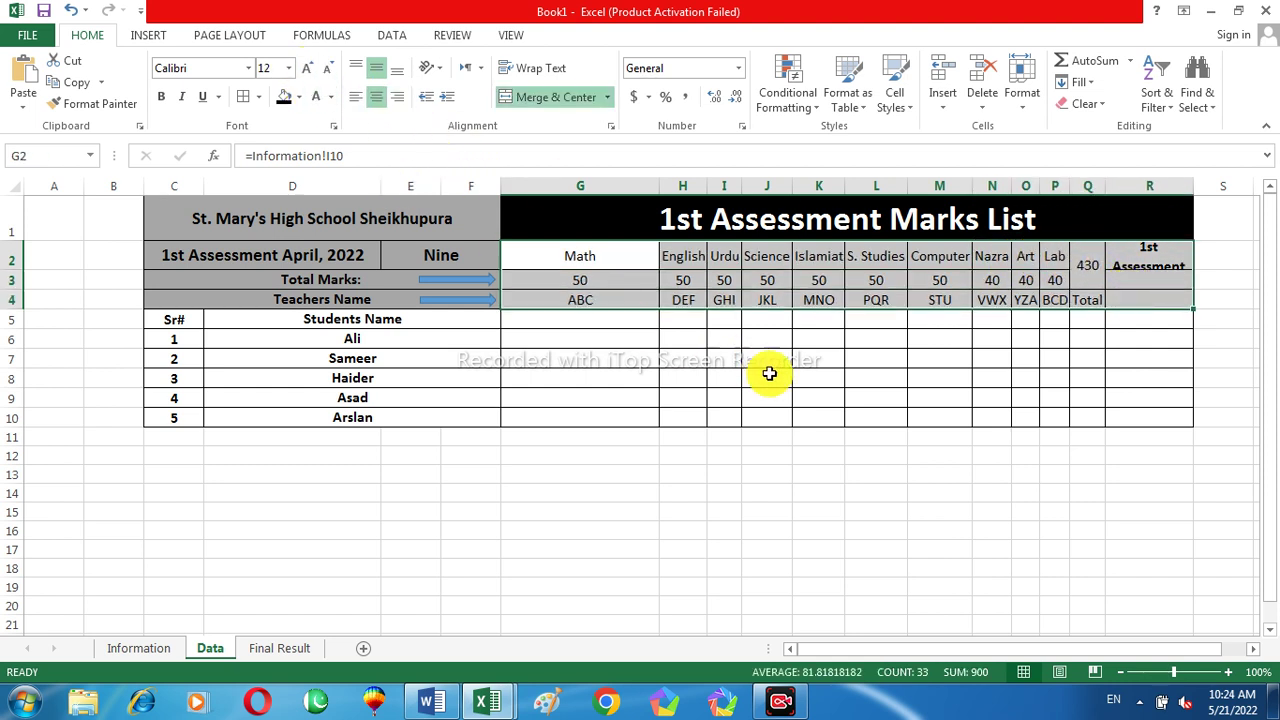
left_click(766, 374)
left_click(1151, 262)
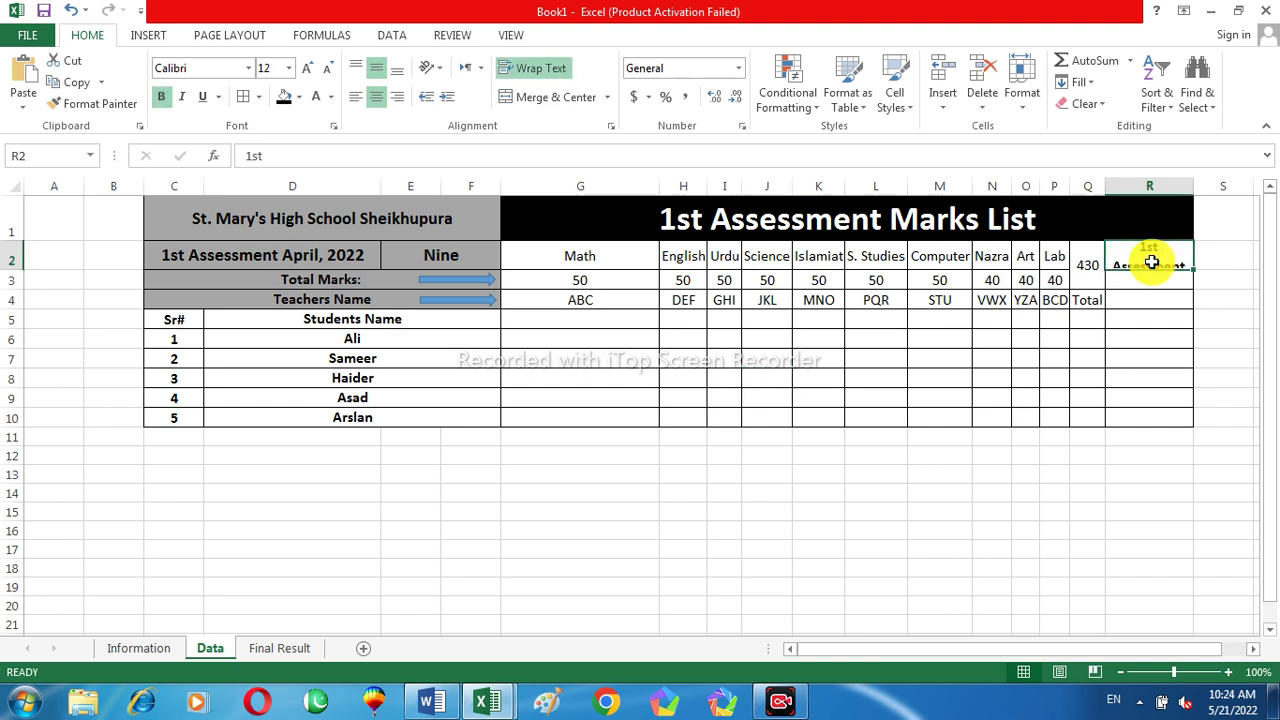
left_click_drag(14, 269, 14, 300)
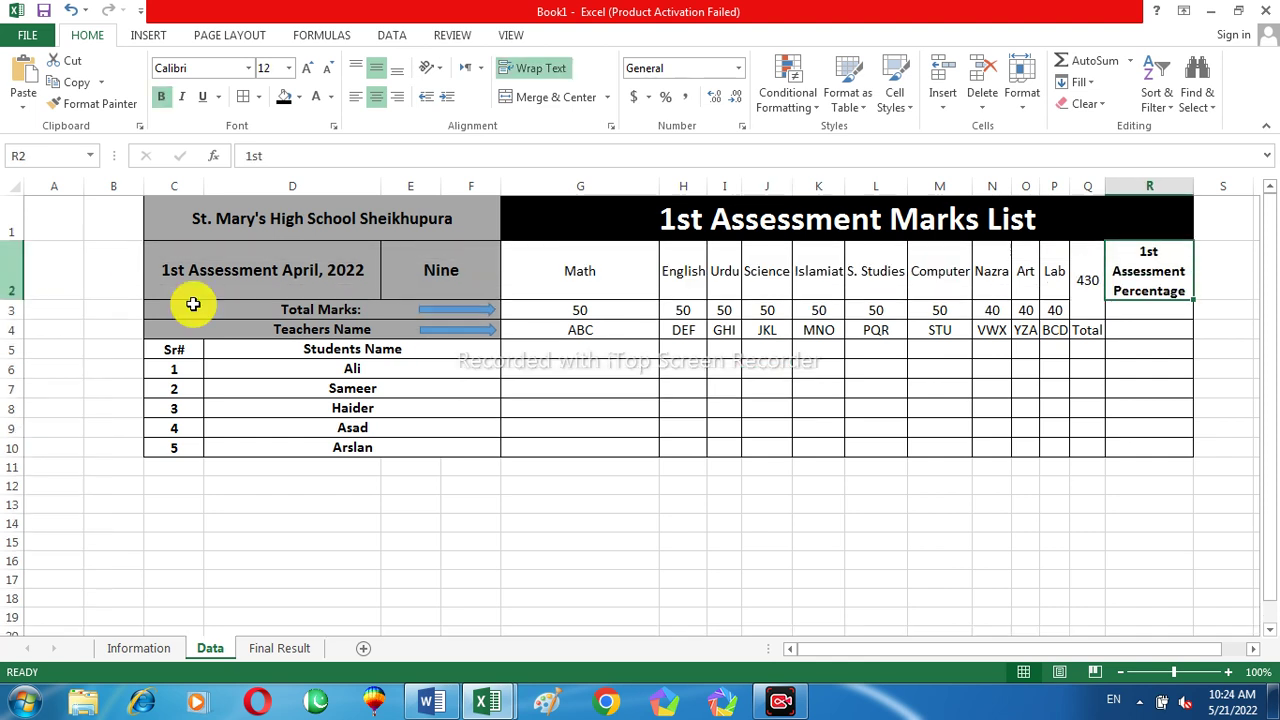
left_click(1095, 330)
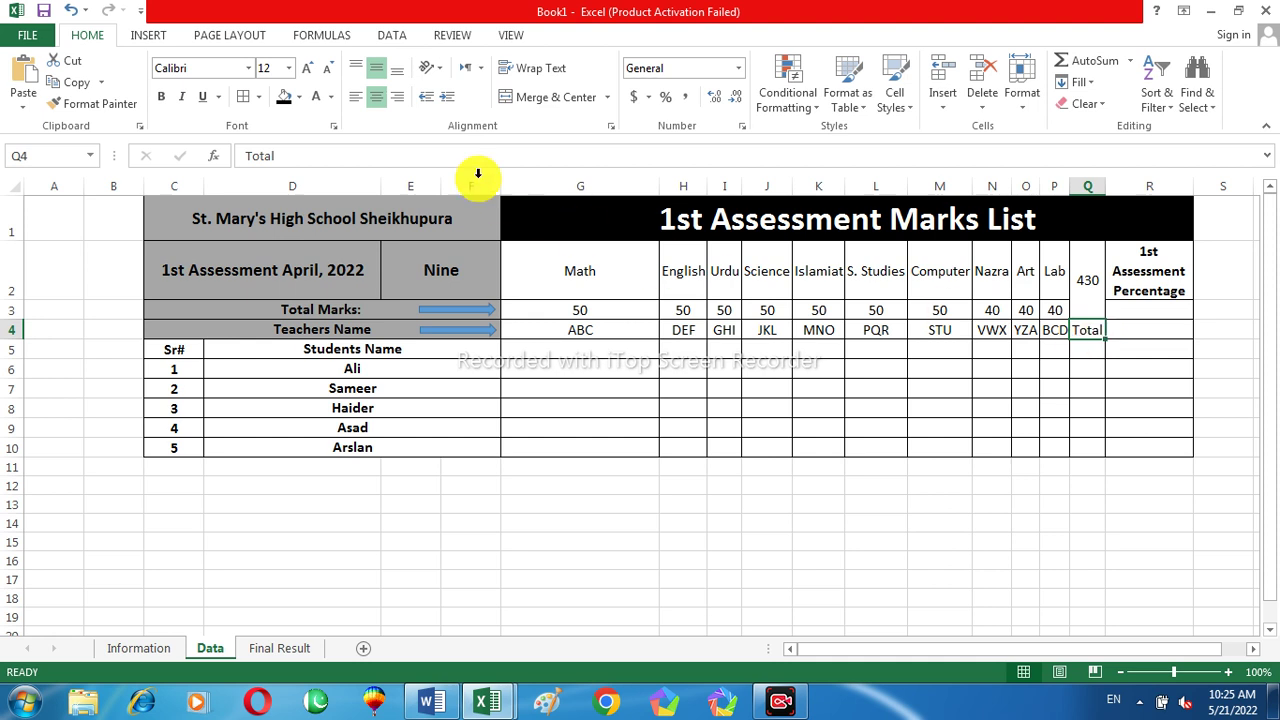
Step: Fill the Total heading Q4 black and adjust row 2 to a height of 39.75
left_click(283, 97)
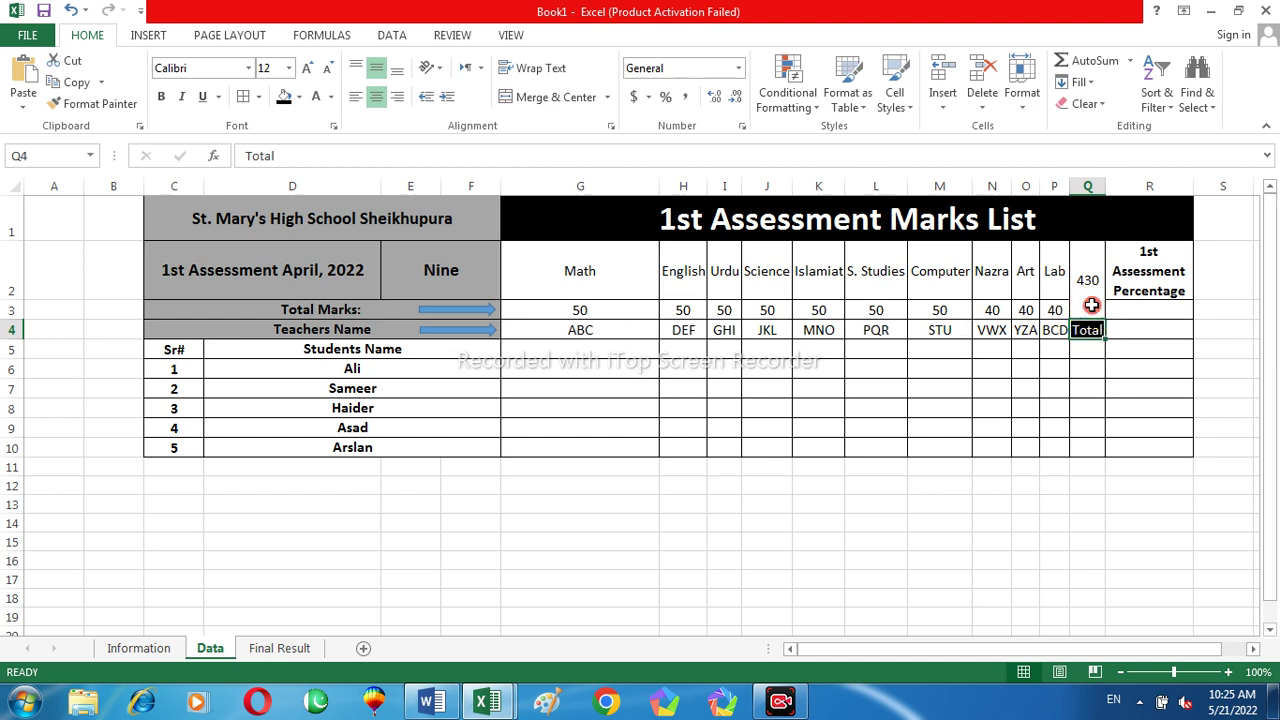
left_click(1092, 305)
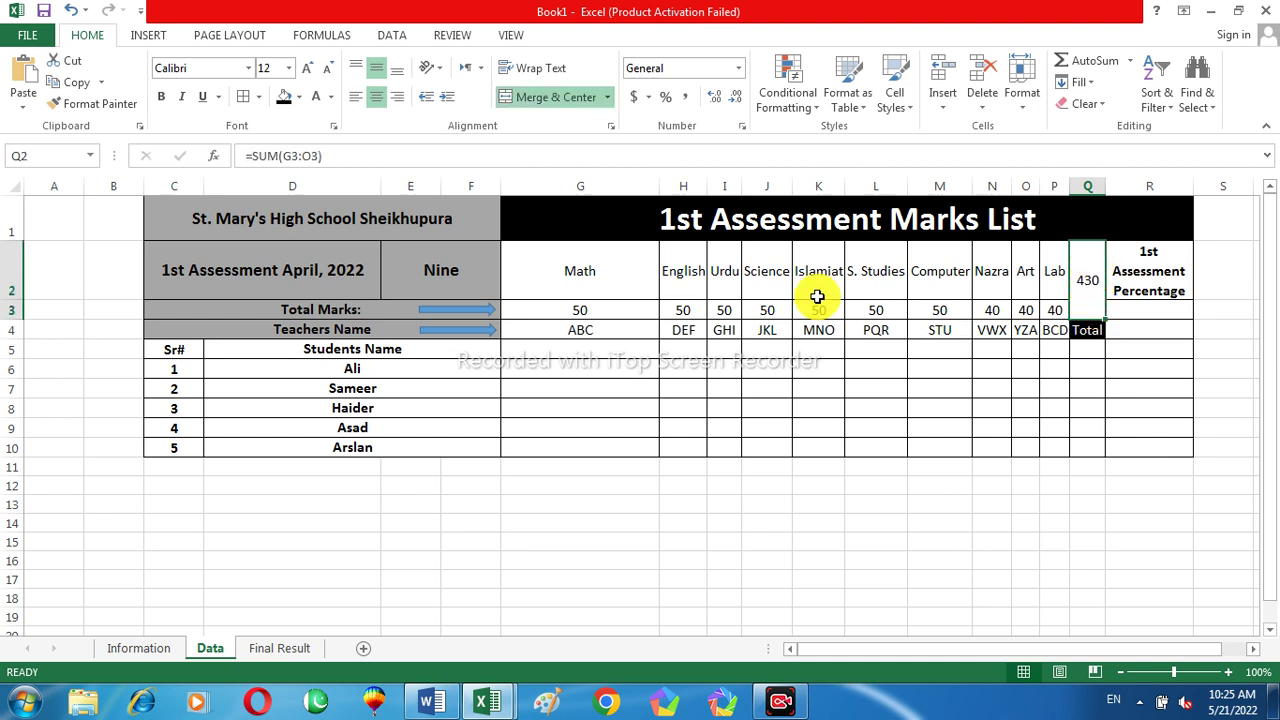
left_click_drag(7, 312, 11, 285)
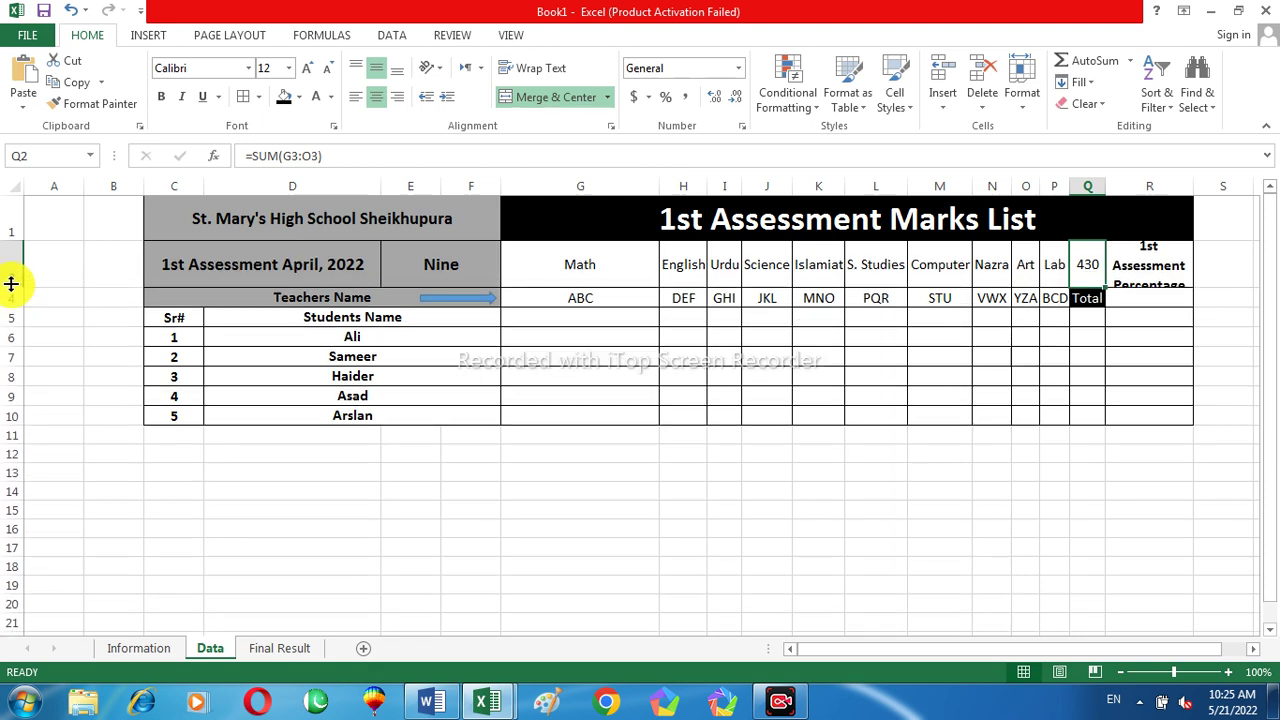
key("ctrl+z")
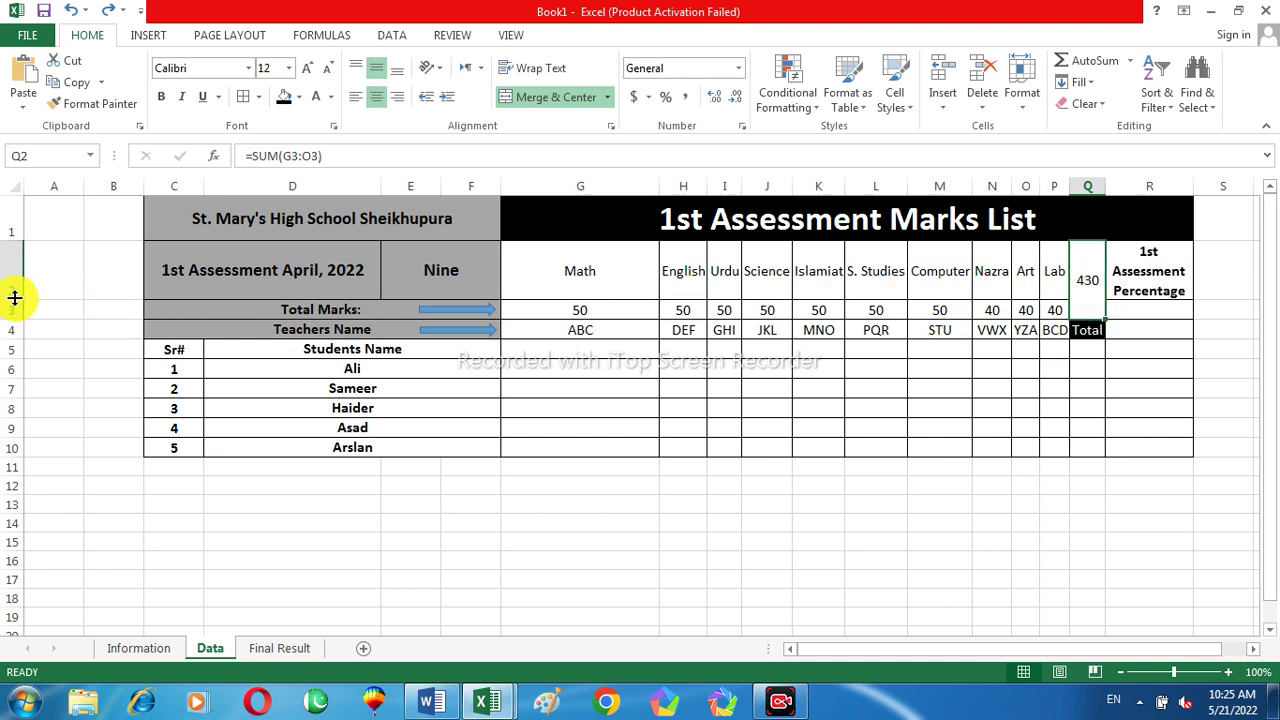
left_click_drag(15, 299, 22, 268)
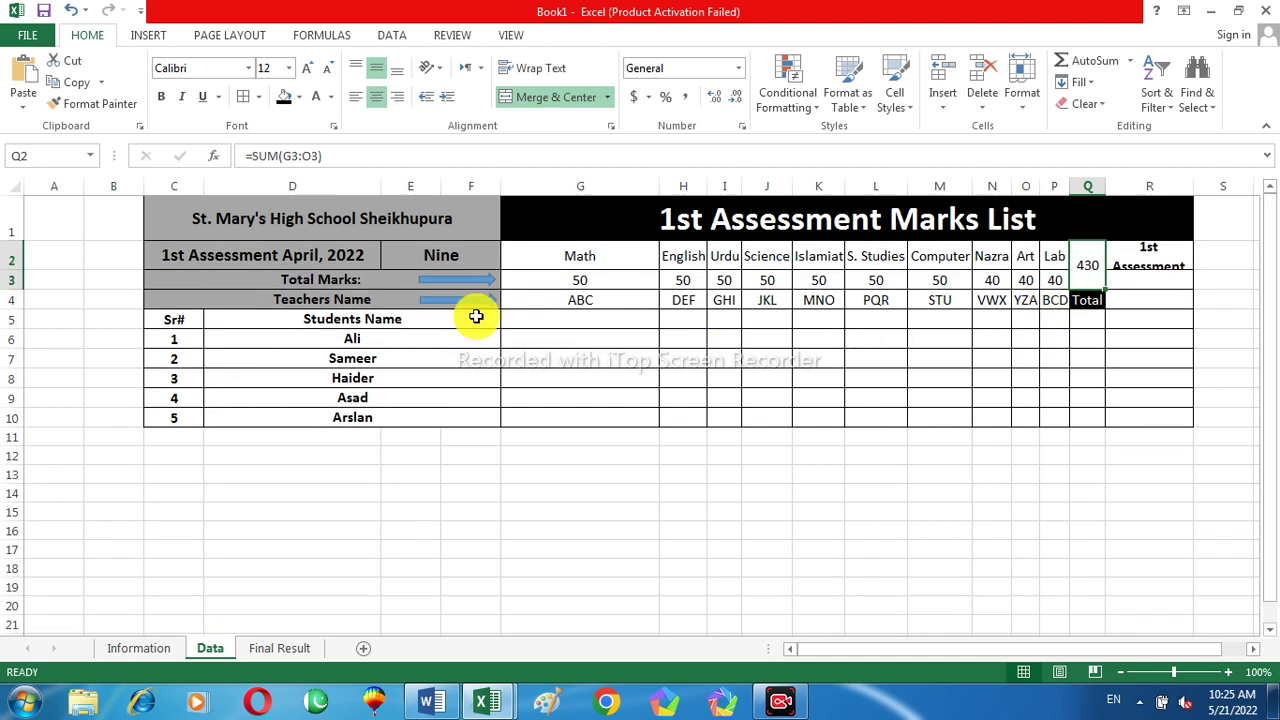
left_click_drag(12, 270, 12, 303)
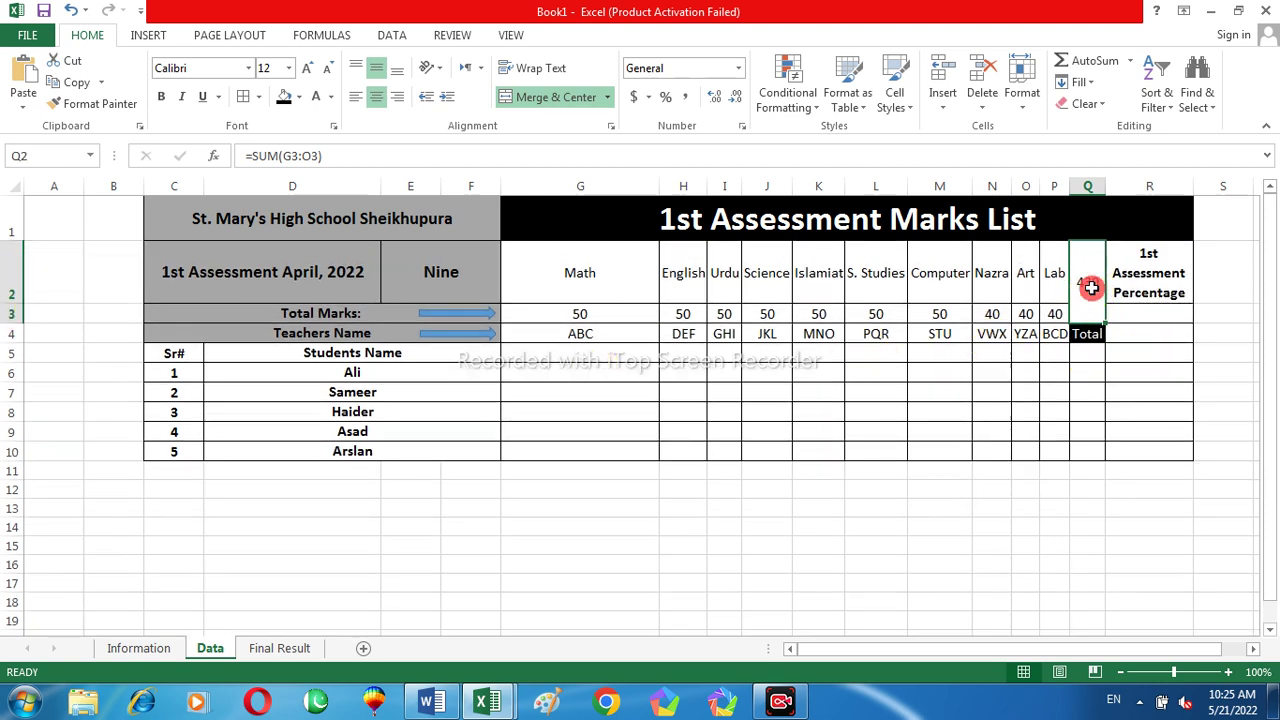
left_click(299, 99)
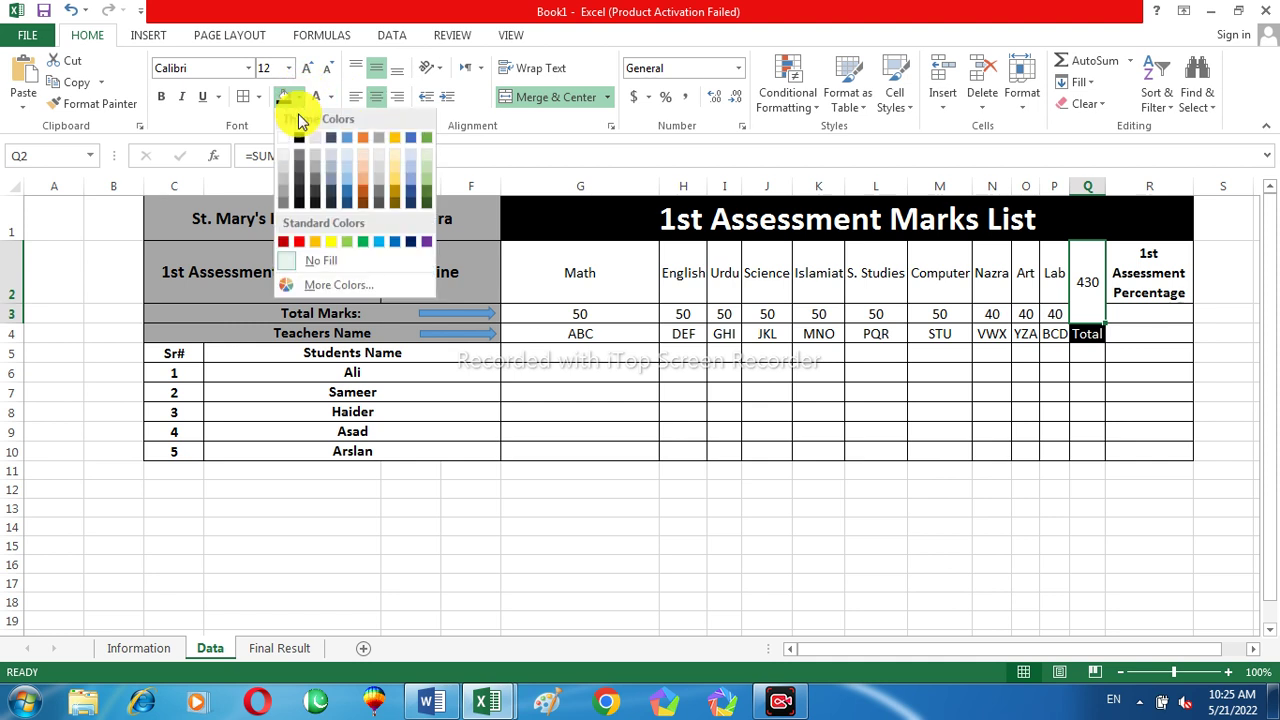
Step: Fill the 430 total cell Standard Red and subject headers G2:P4 Green Accent 6 Lighter 40%
left_click(301, 246)
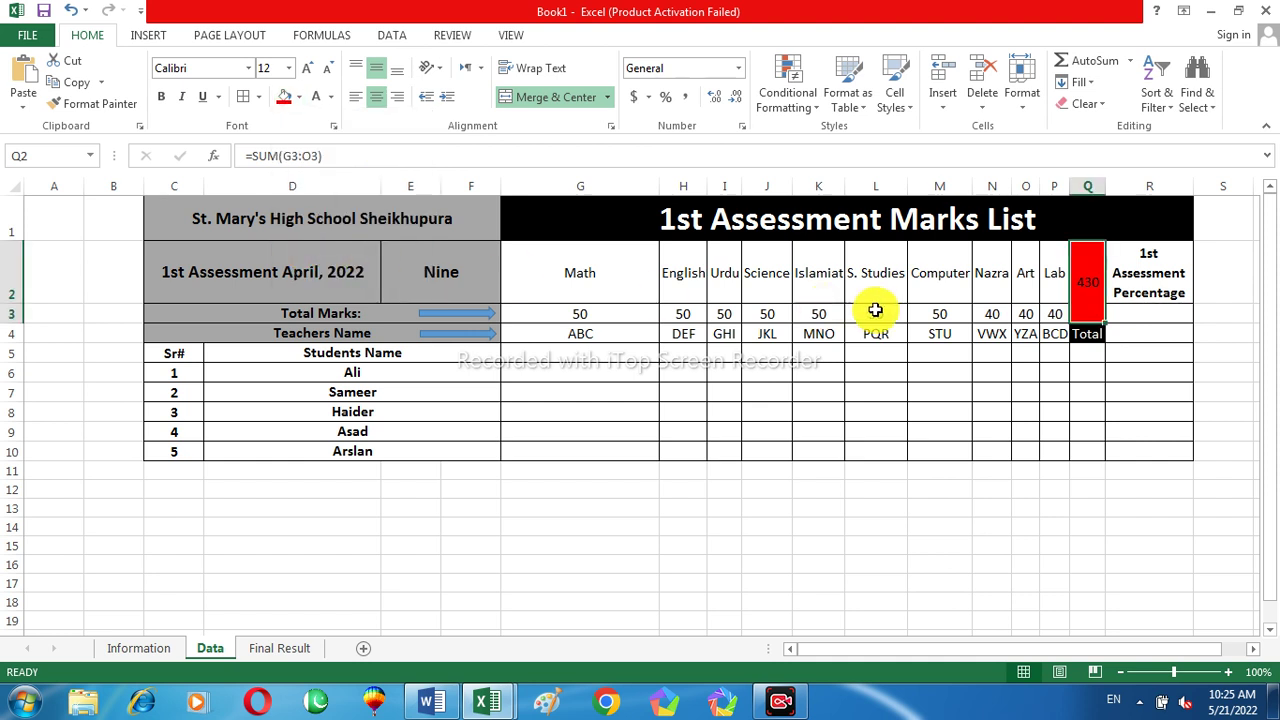
mouse_move(622, 280)
left_mouse_down()
mouse_move(1043, 286)
mouse_move(1046, 333)
left_mouse_up()
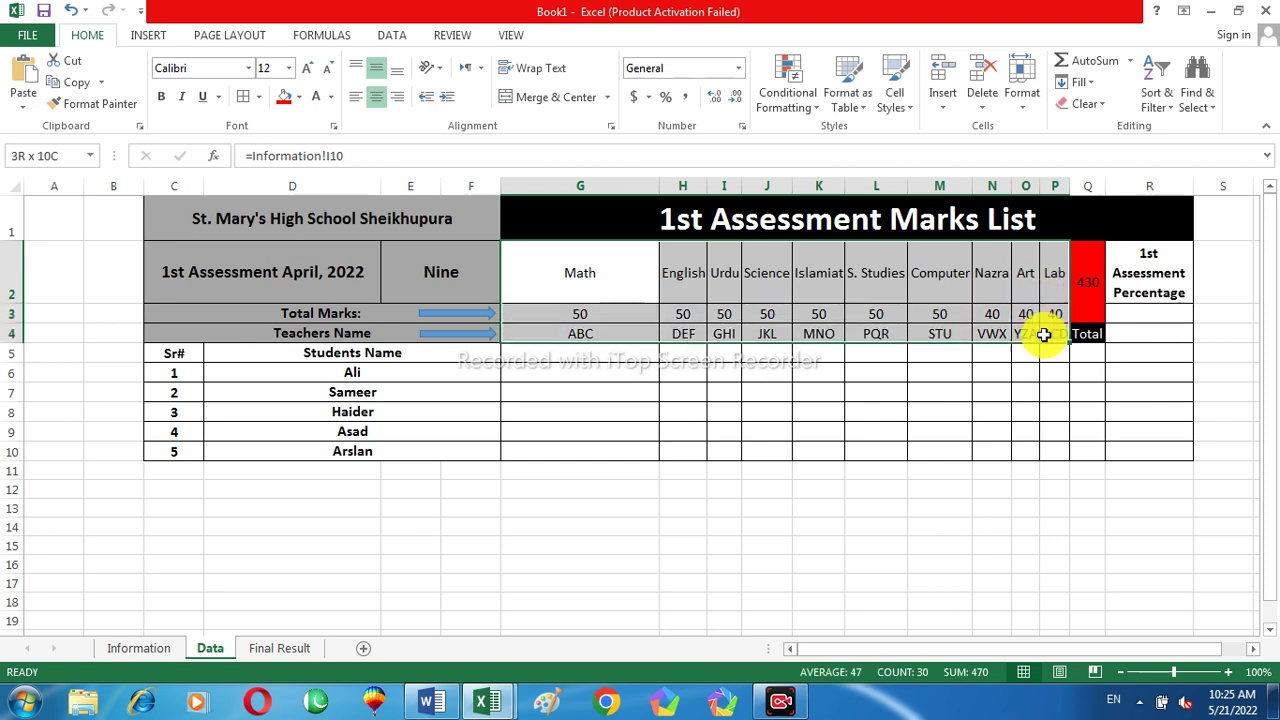
left_click(299, 97)
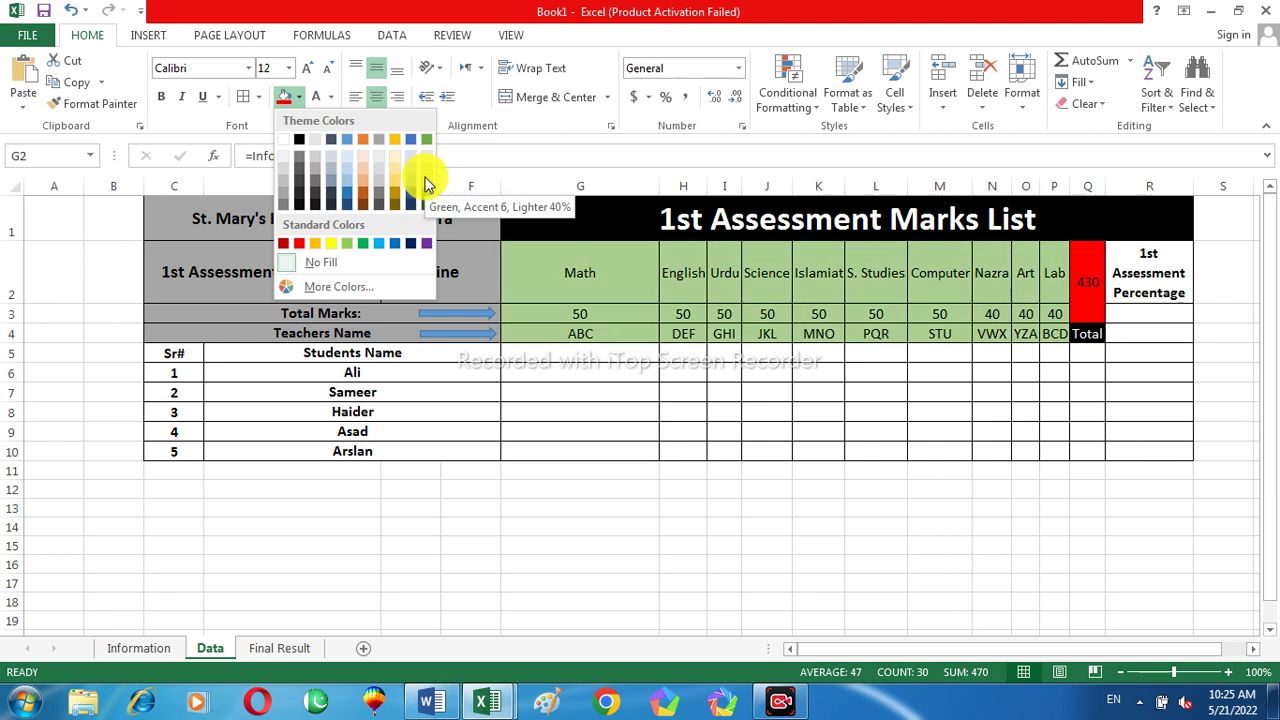
left_click(425, 183)
Step: Fill the percentage column R2:R10 light blue
left_click_drag(1148, 290, 1155, 450)
left_click(298, 96)
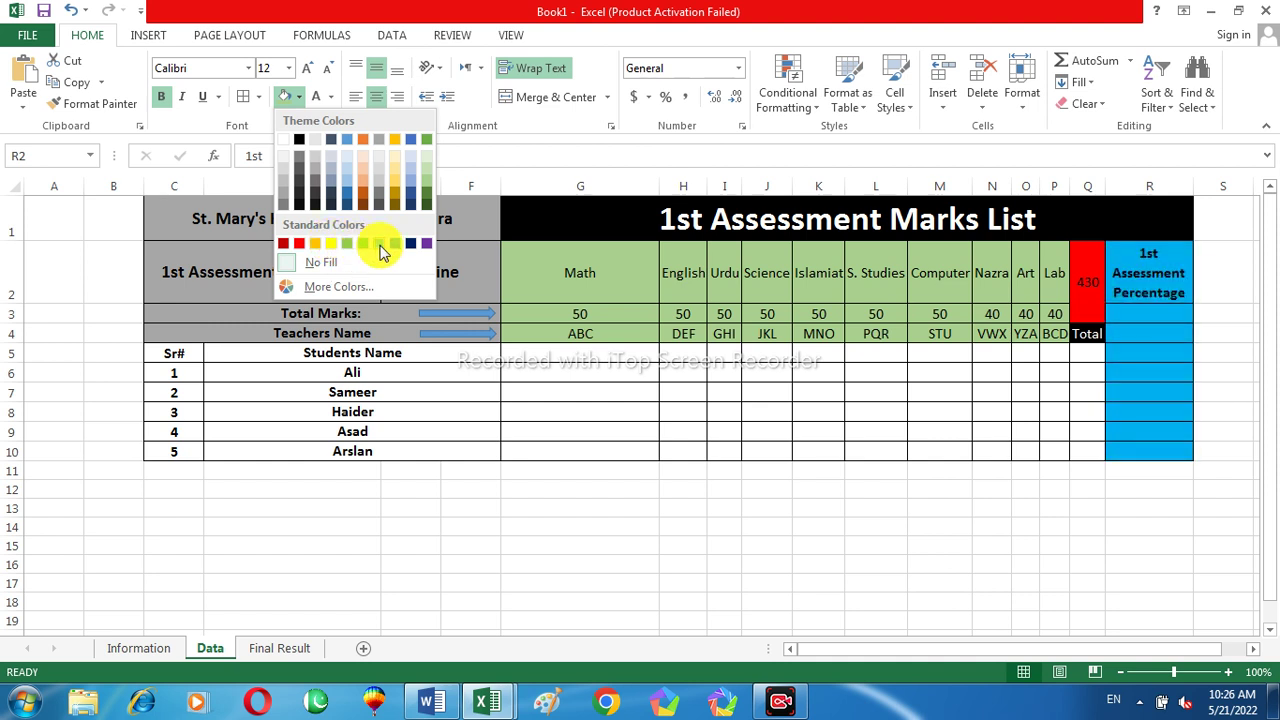
left_click(415, 177)
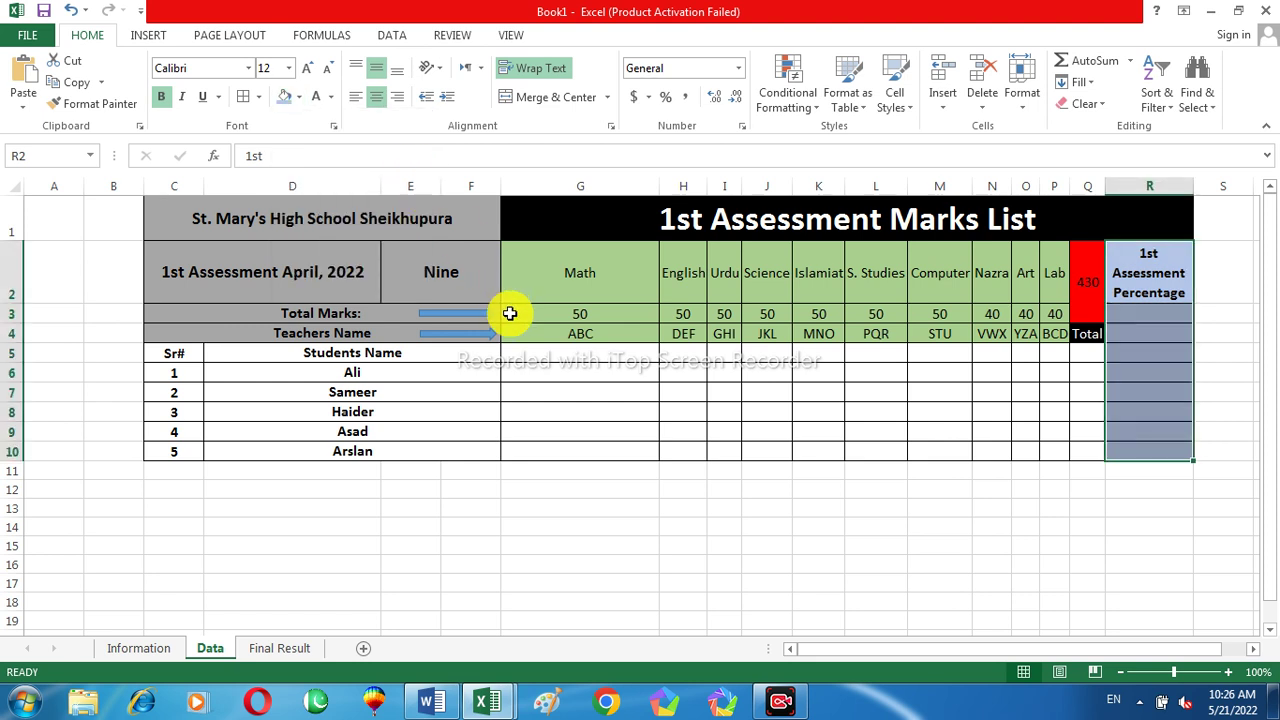
left_click(555, 364)
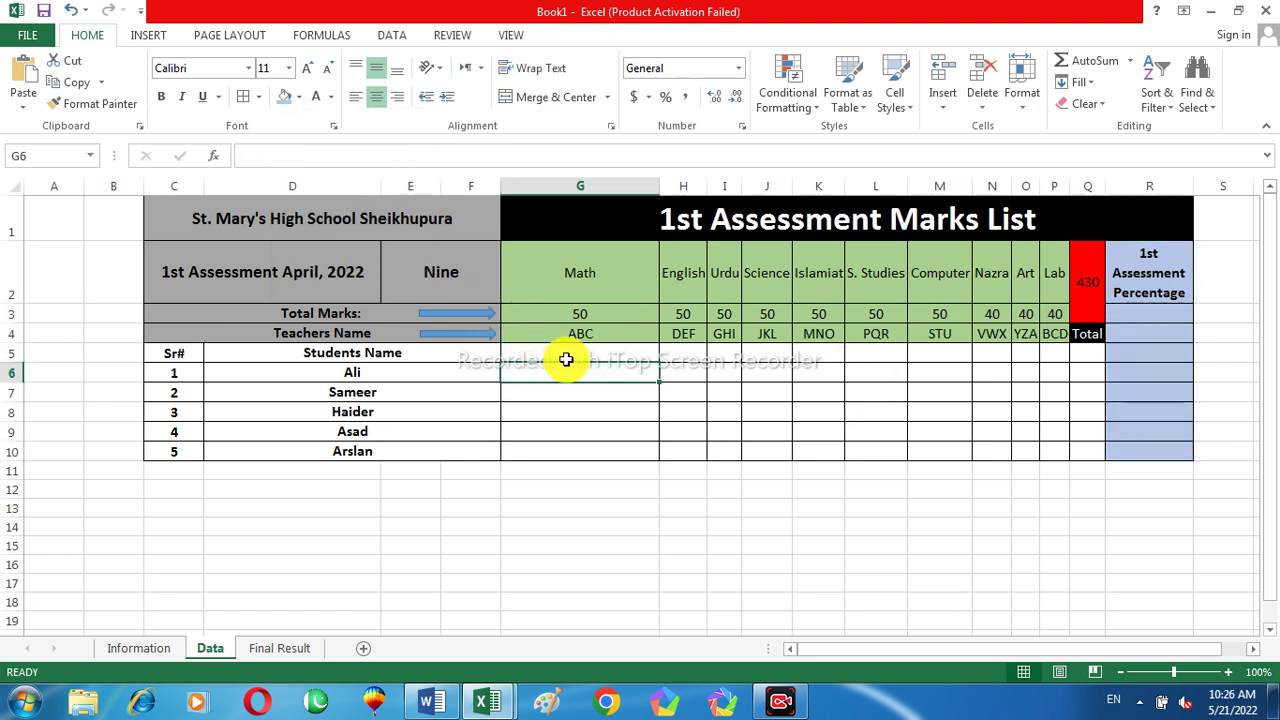
Step: Give subject columns G to Q an equal, wider column width
left_click_drag(588, 186, 1130, 182)
right_click(922, 186)
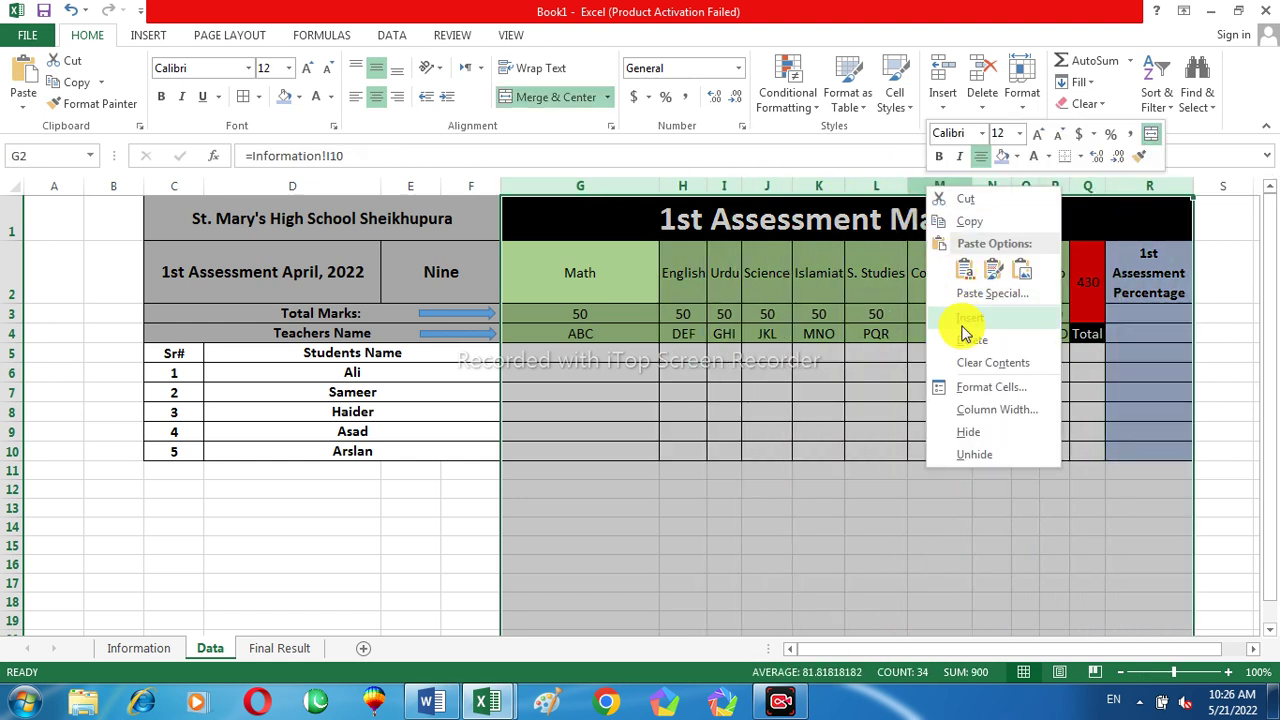
left_click(979, 410)
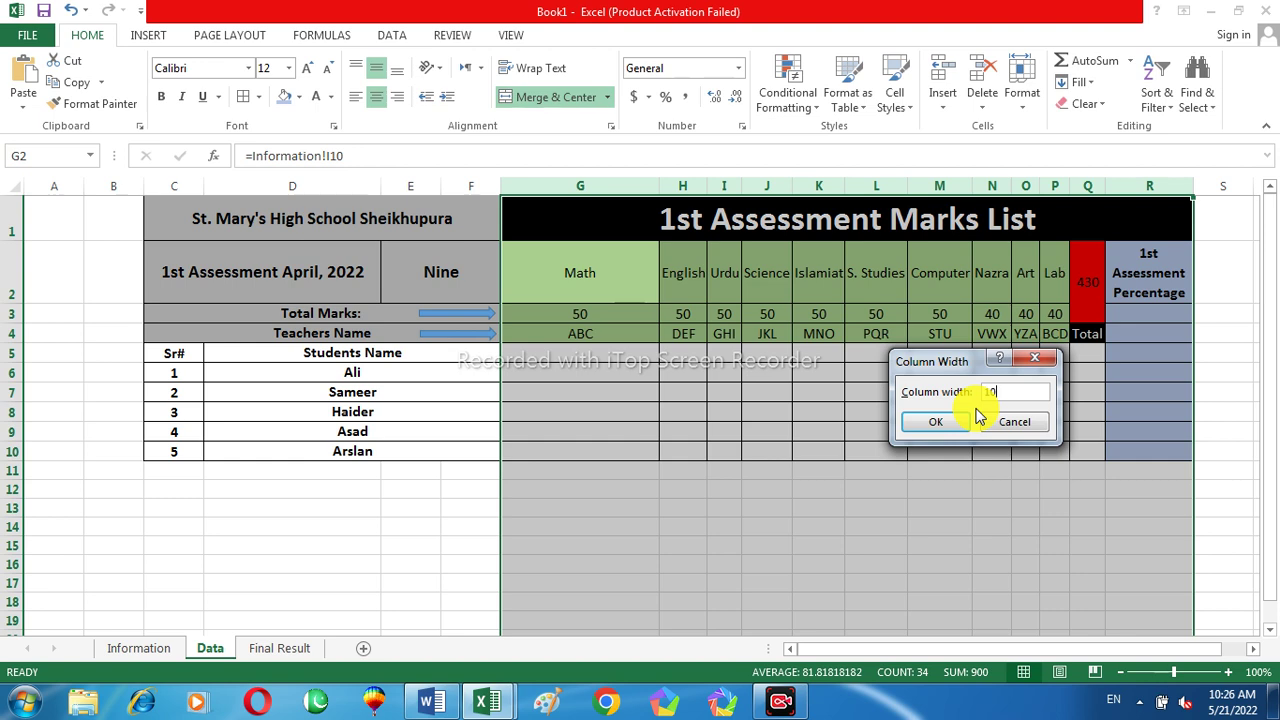
left_click(962, 420)
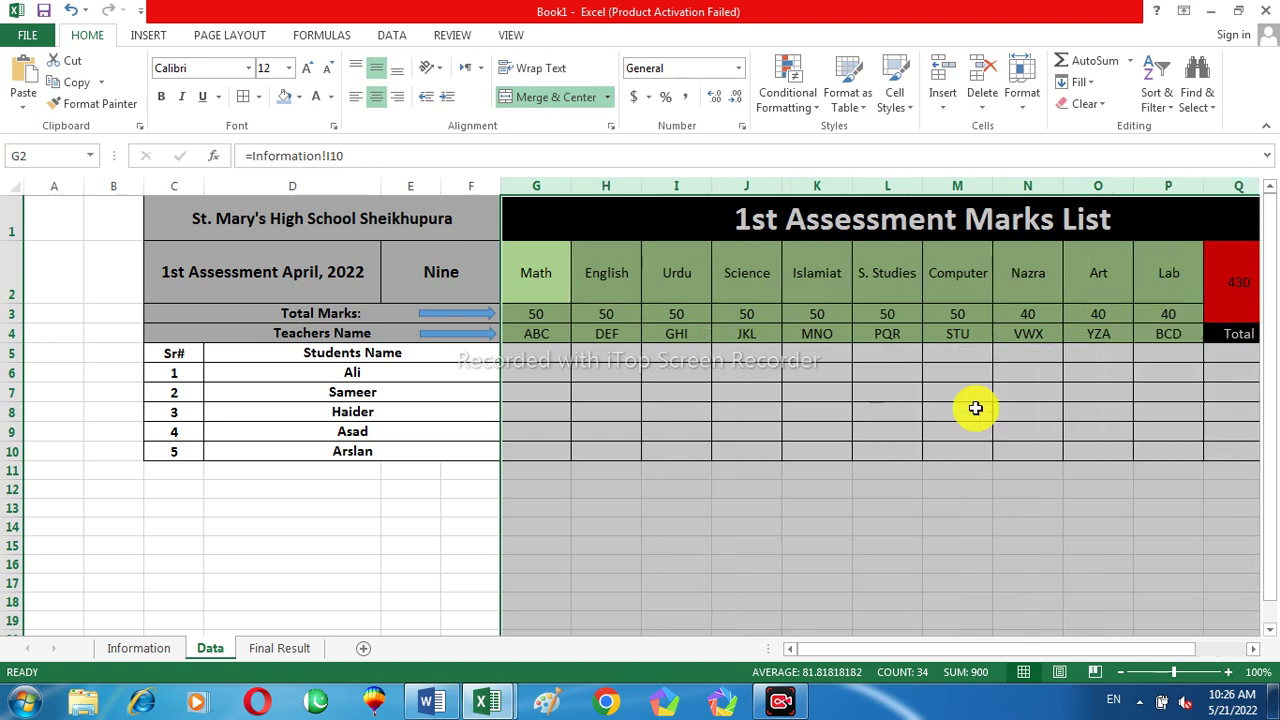
left_click(857, 583)
scroll(720, 488, "down", 1)
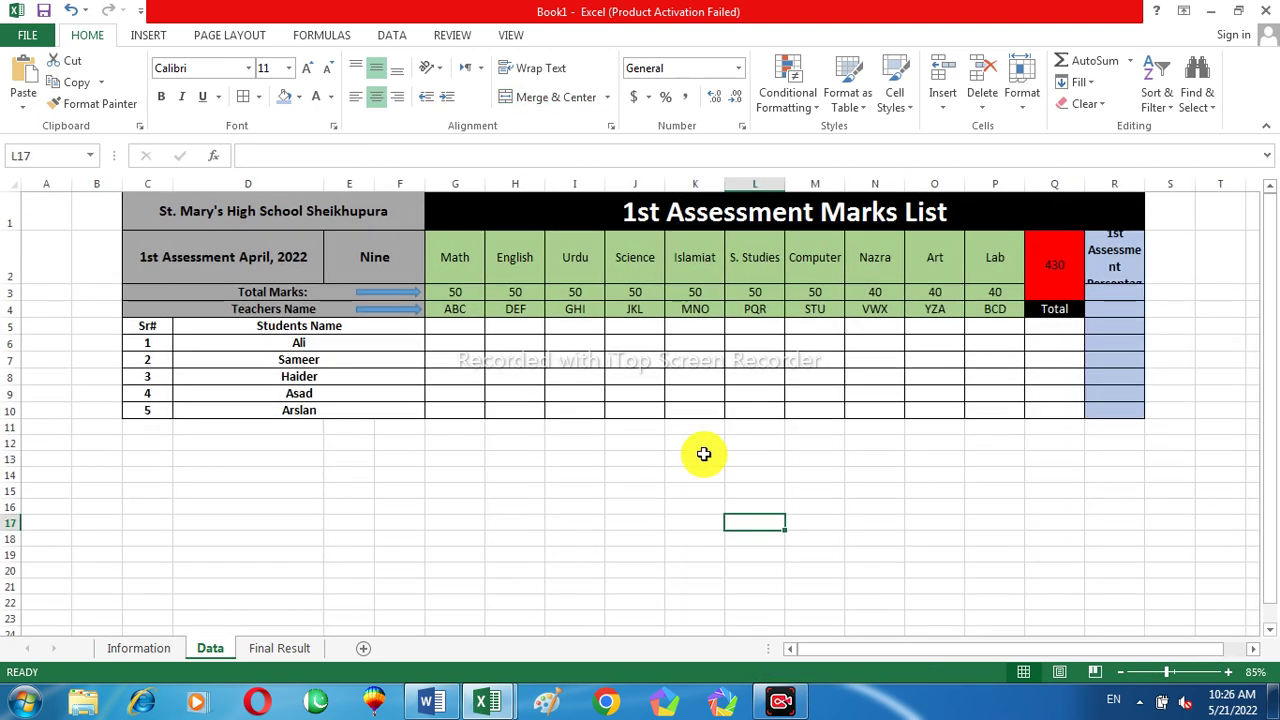
left_click(702, 376)
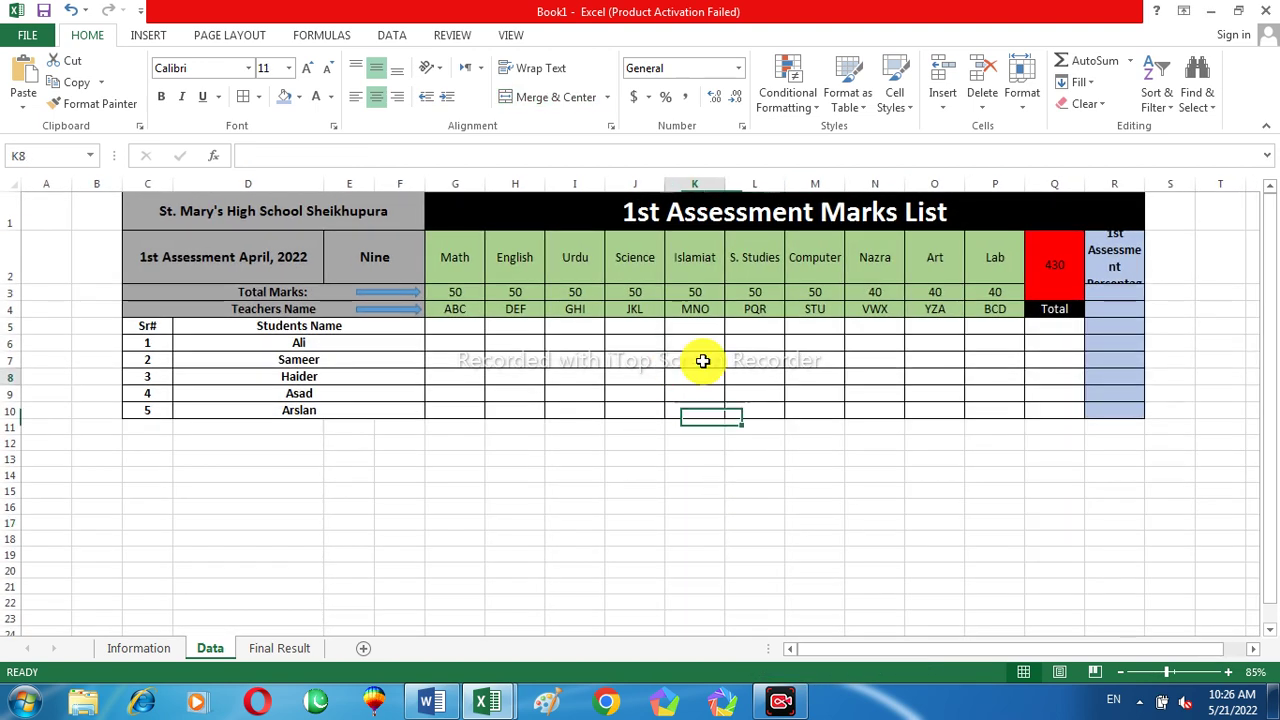
Step: Raise row 2 to 60 points and widen column R so 1st Assessment Percentage shows fully
left_click(1110, 258)
left_click_drag(11, 283, 10, 310)
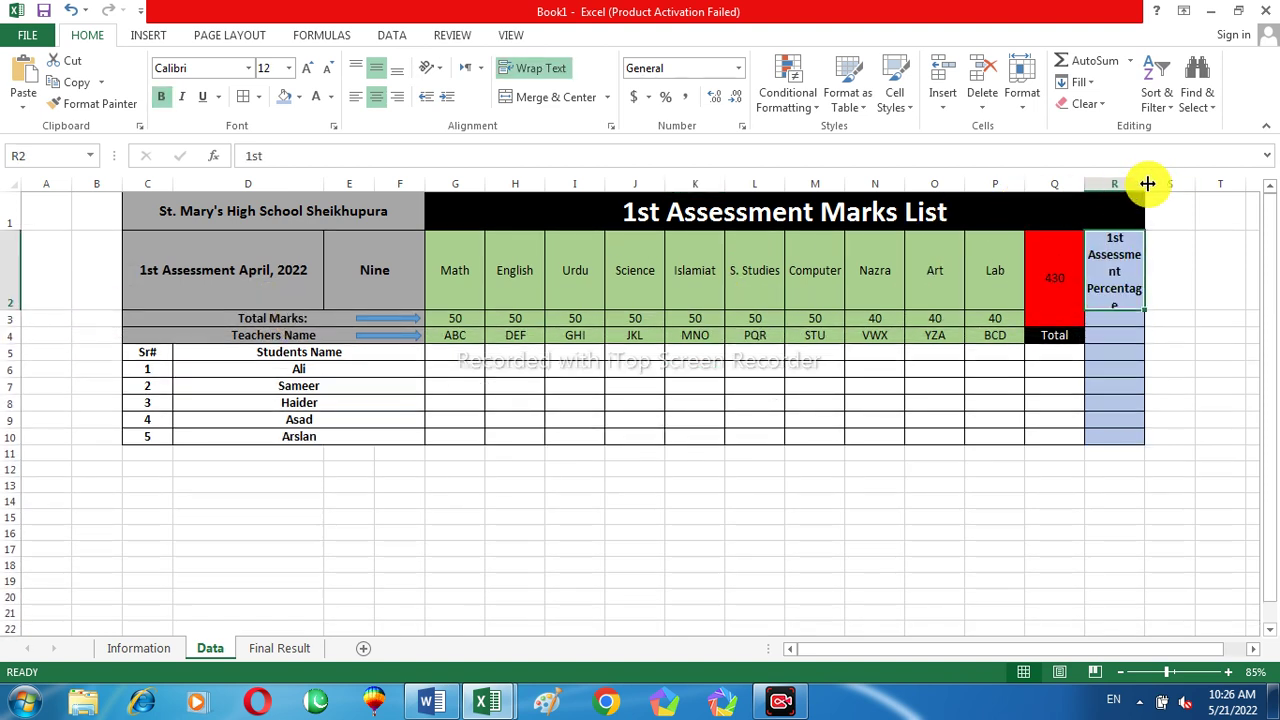
left_click_drag(1147, 184, 1171, 186)
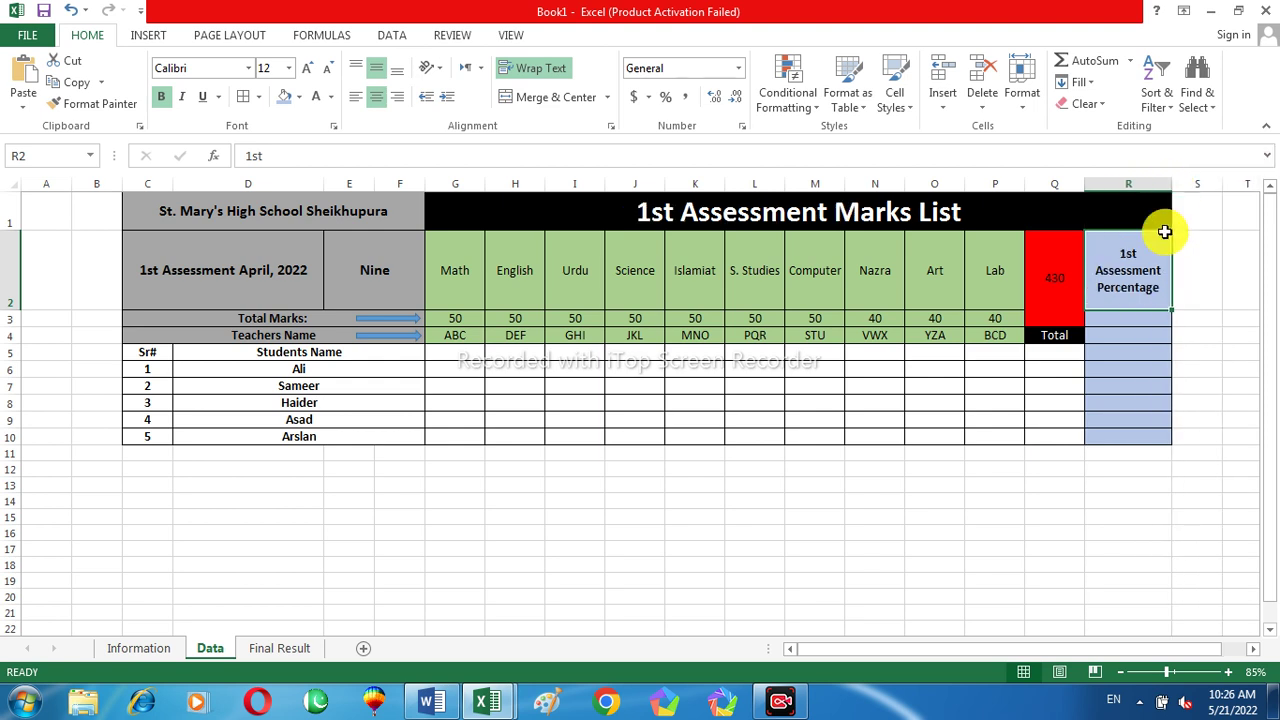
left_click(1132, 336)
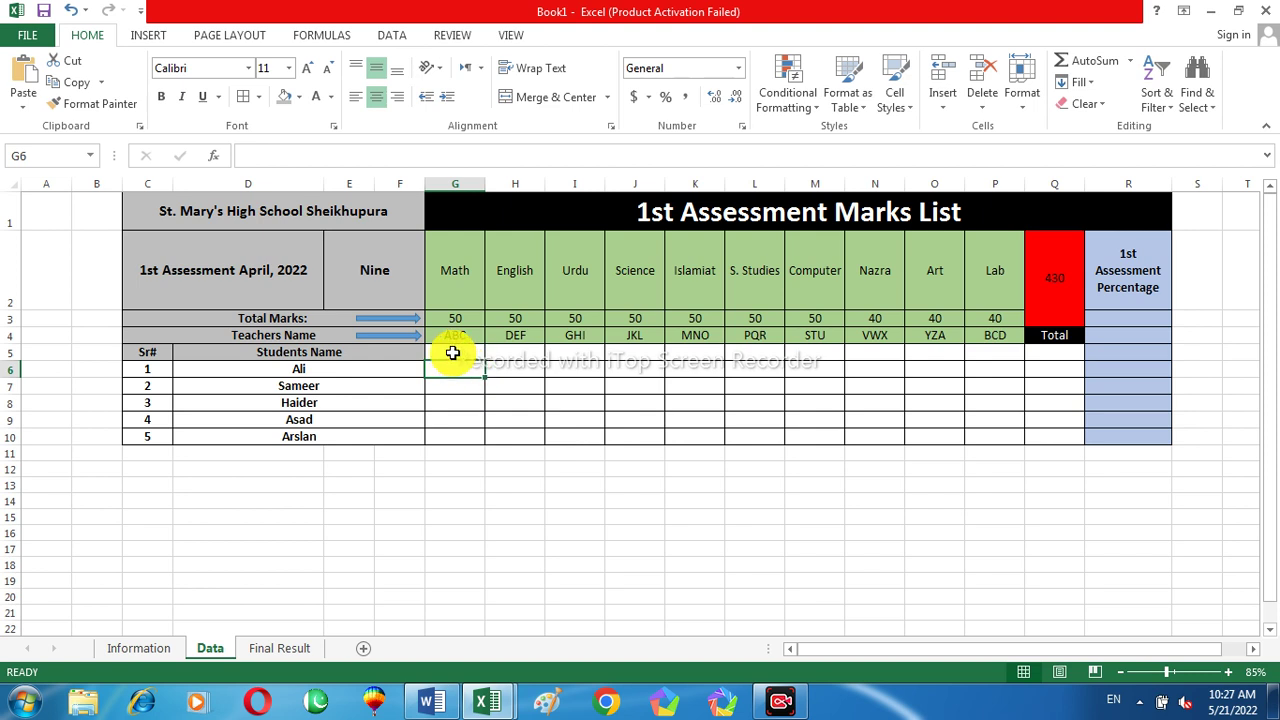
Step: Fill row G5:Q5 below the teacher names black
left_click(475, 352)
left_click_drag(485, 352, 1040, 350)
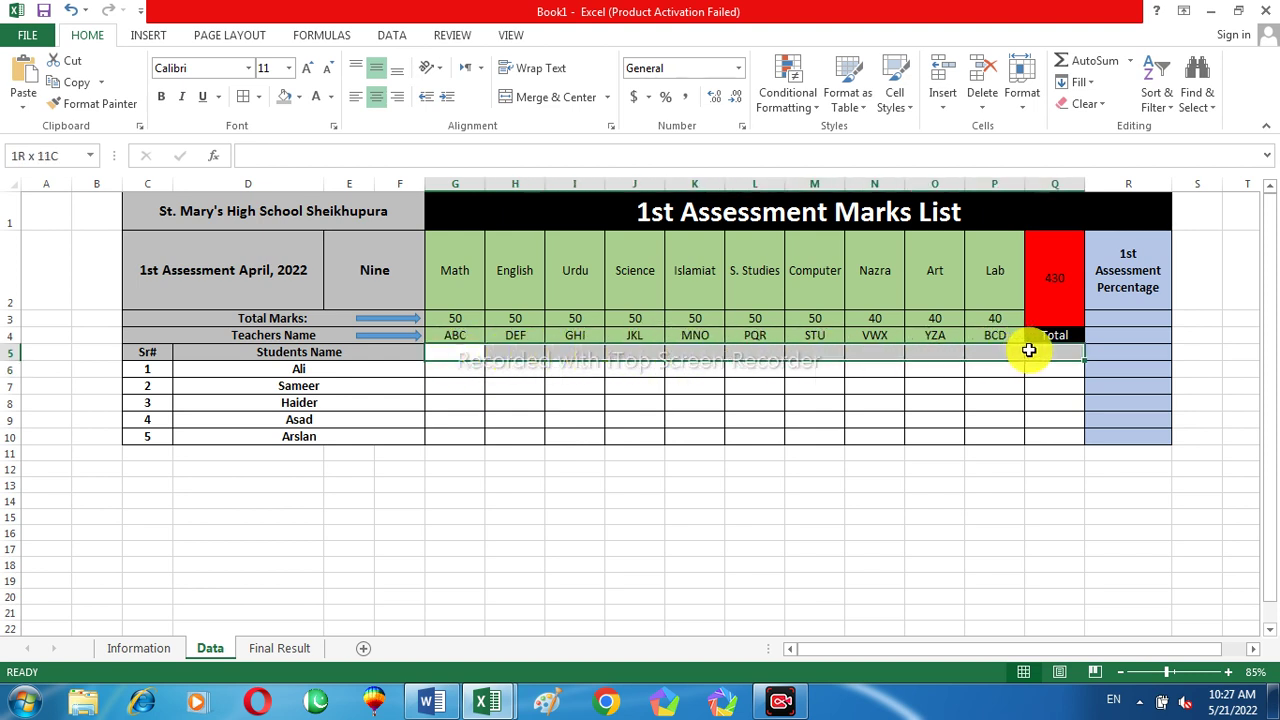
left_click(298, 96)
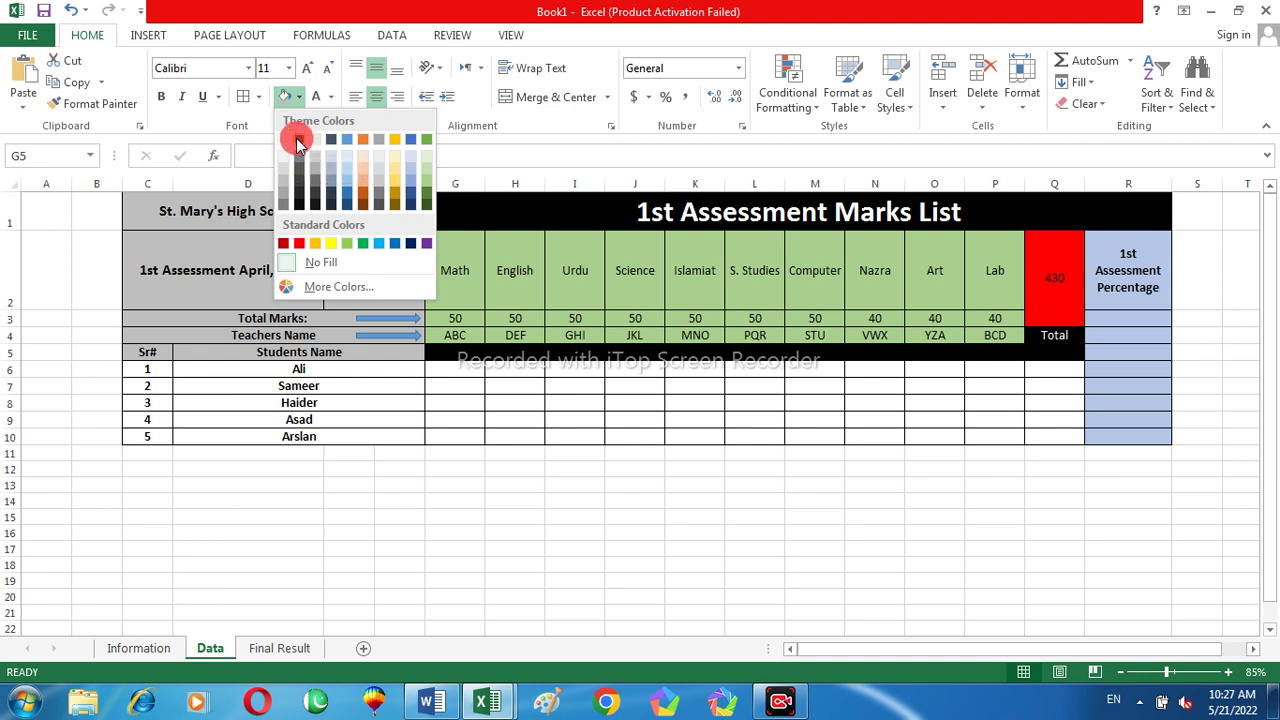
left_click(298, 141)
Step: Fill the marks-entry cells G6:P10 with Gold Lighter 60%
left_click(445, 369)
left_click_drag(445, 369, 1013, 443)
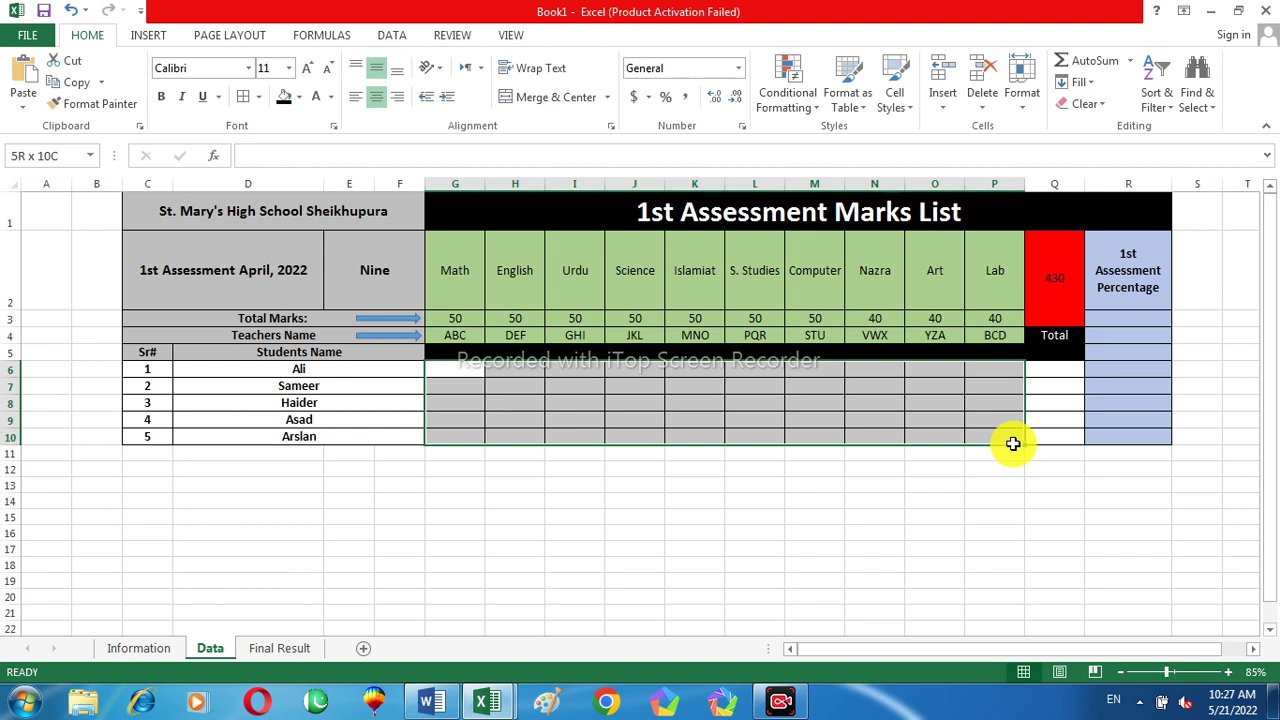
left_click(299, 97)
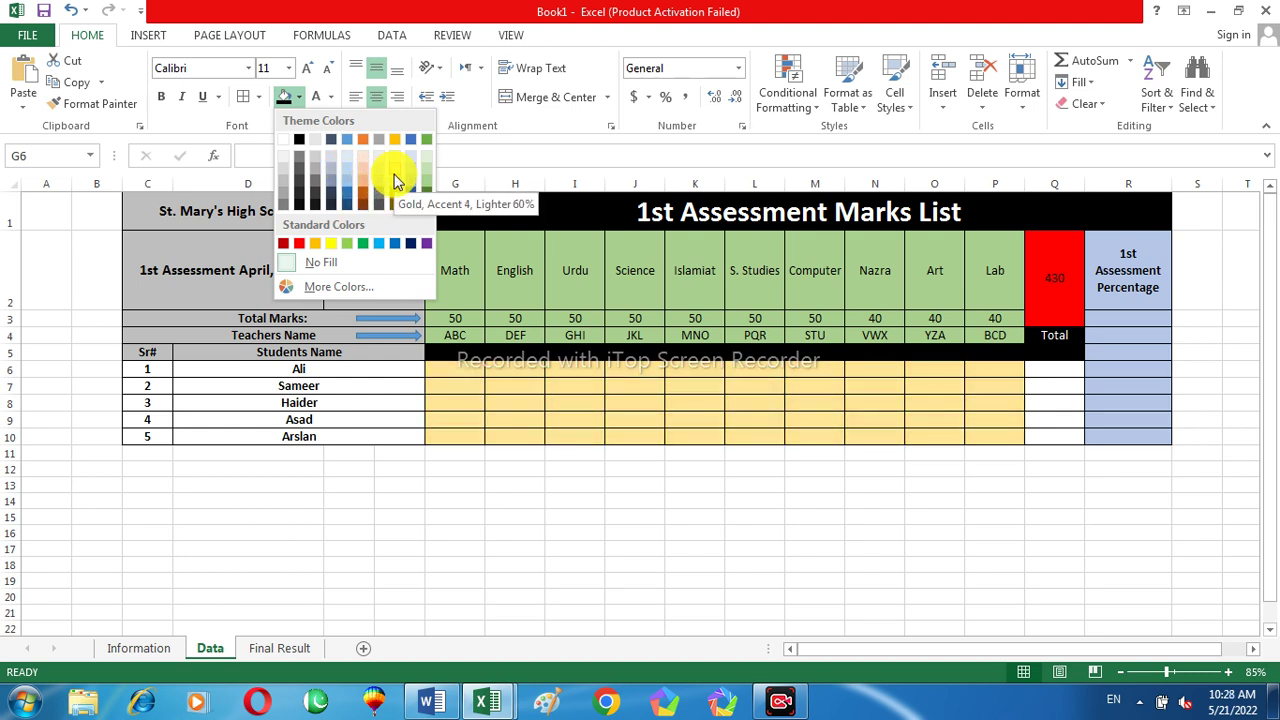
left_click(395, 188)
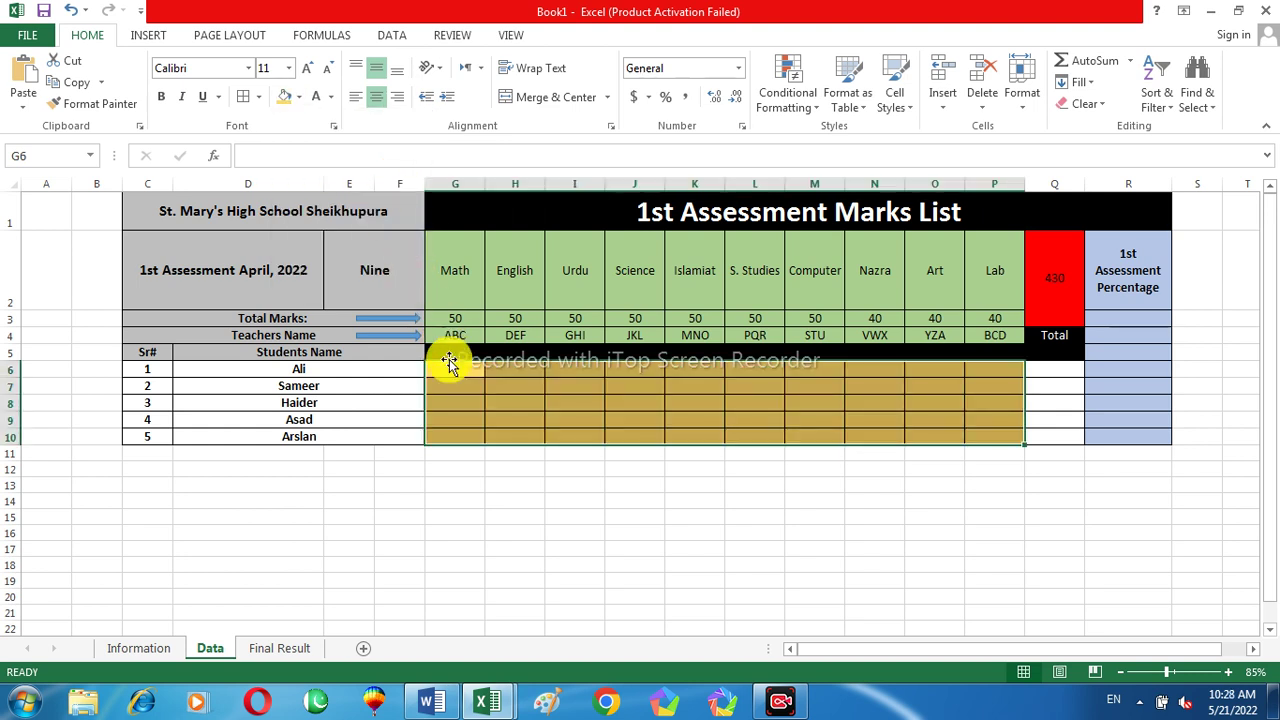
left_click(452, 371)
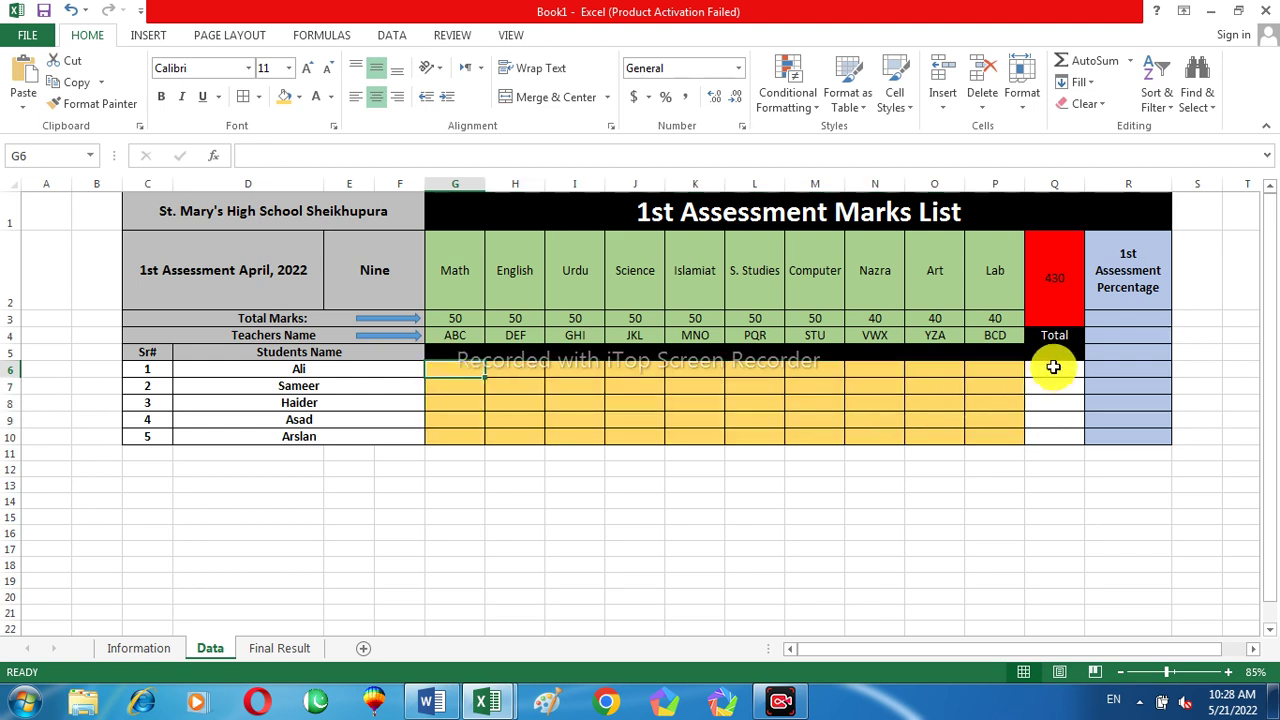
Step: Fill the total cells Q6:Q10 with Orange Lighter 40%, then select R3:R5
left_click_drag(1052, 370, 1055, 433)
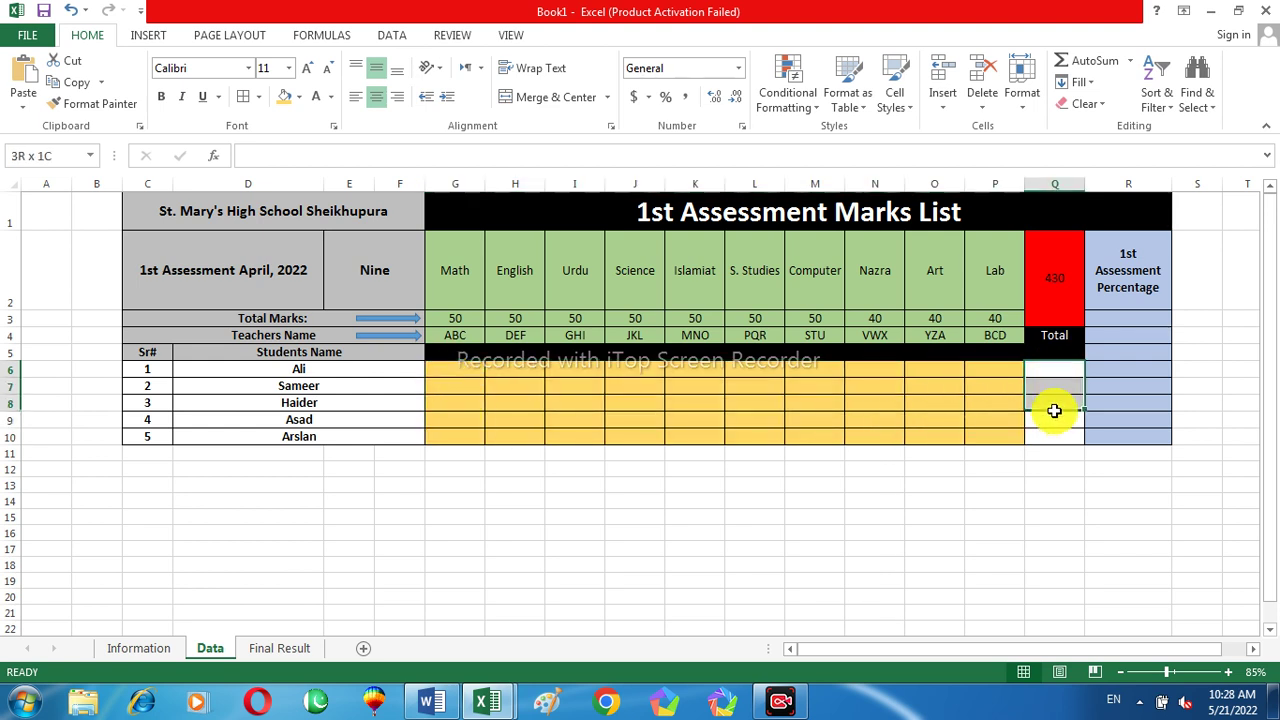
left_click(298, 97)
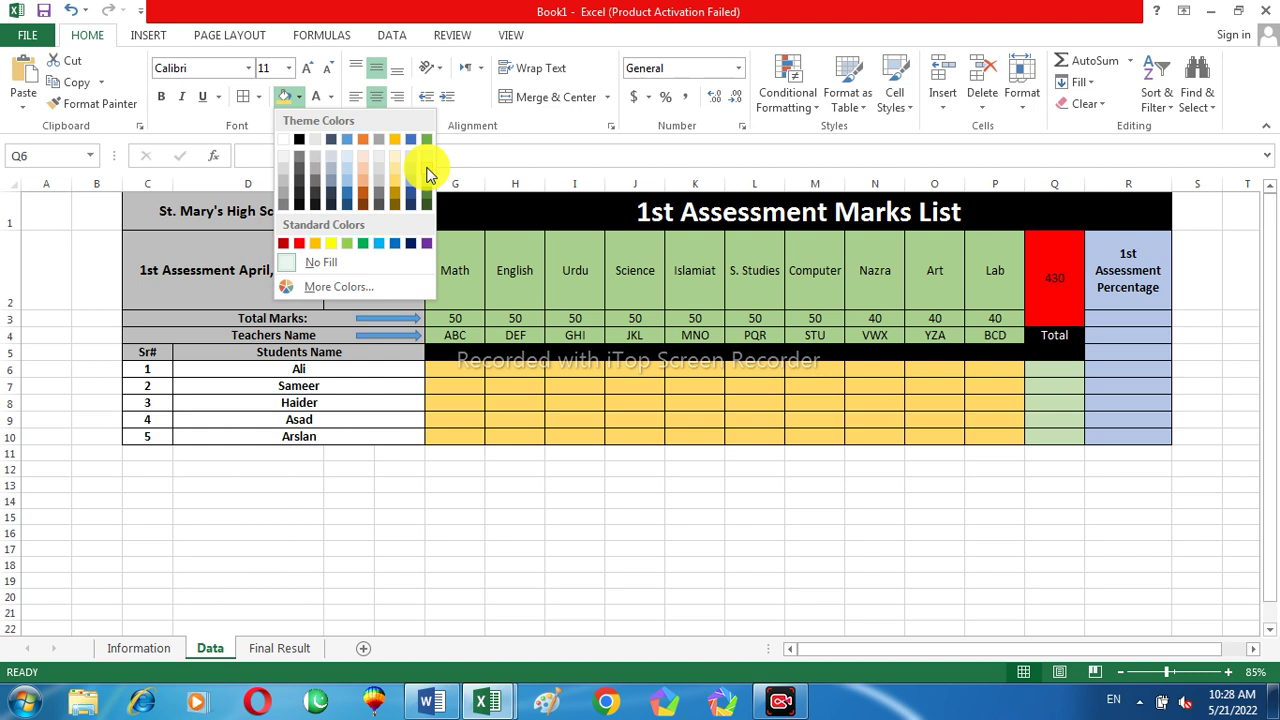
left_click(360, 190)
left_click(585, 370)
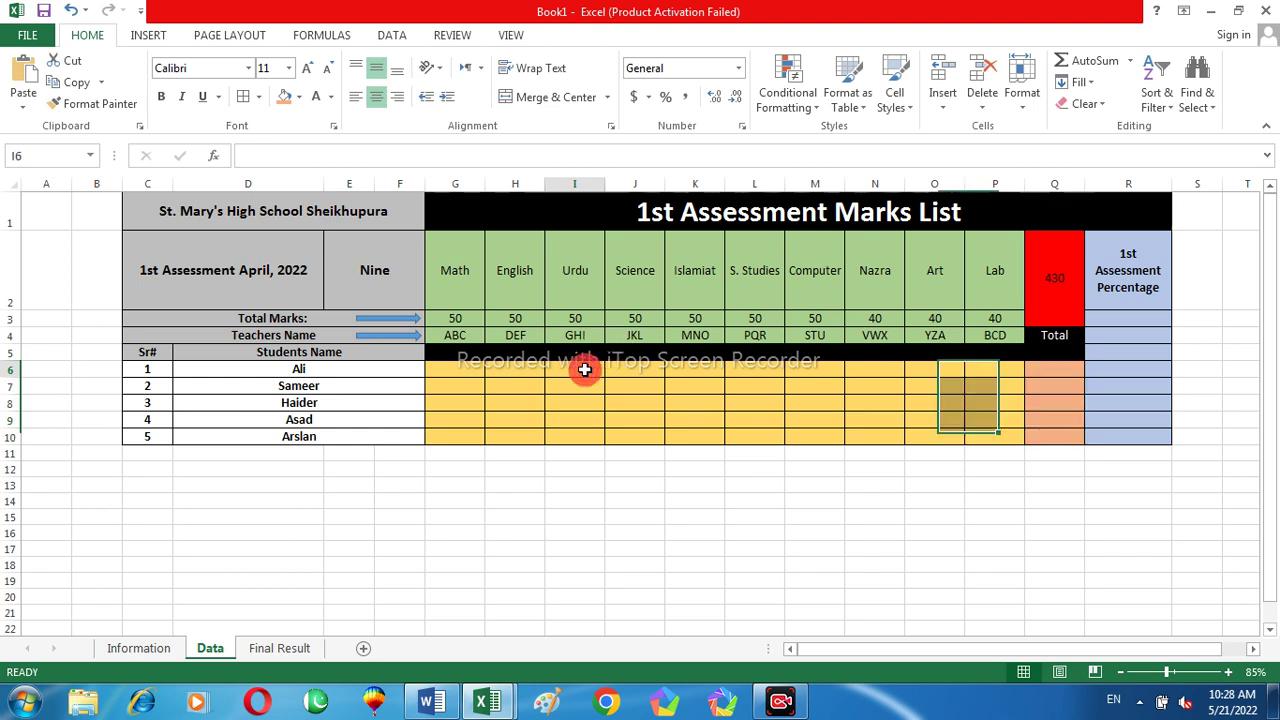
left_click(1121, 320)
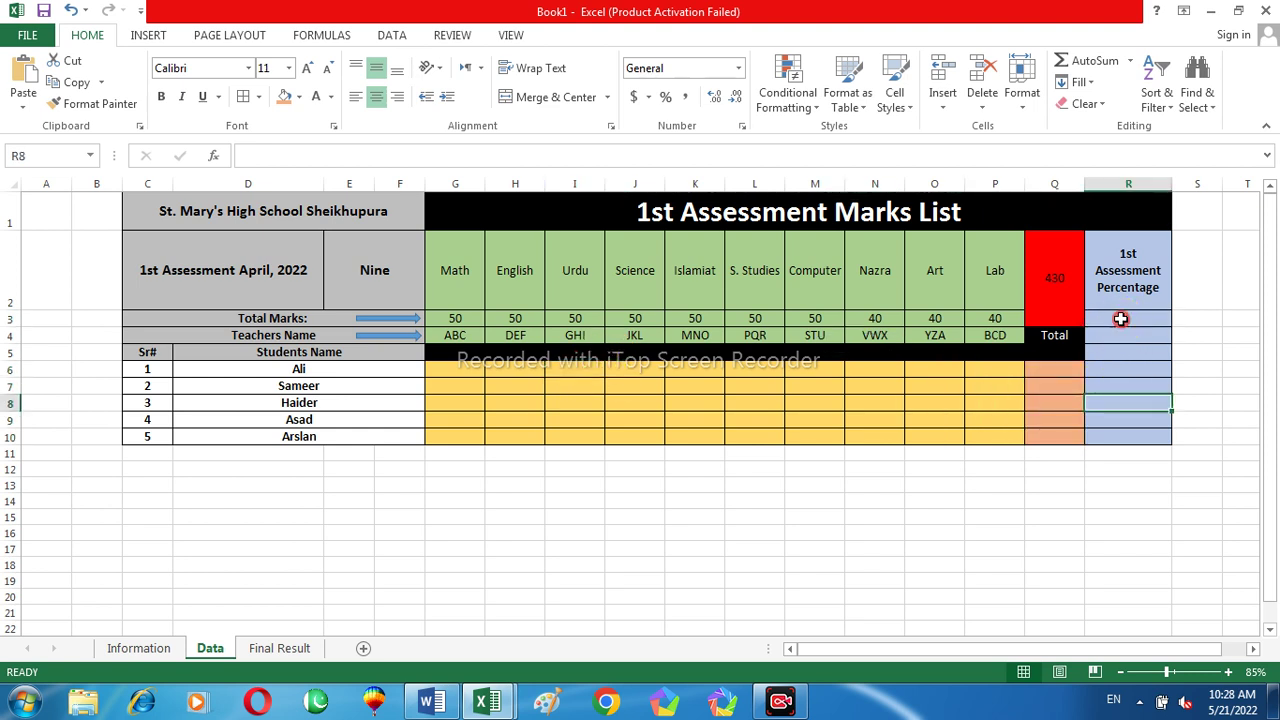
left_click_drag(1120, 320, 1128, 352)
Step: Merge R3:R5 and draw a blue Down Arrow block shape inside it
left_click(551, 98)
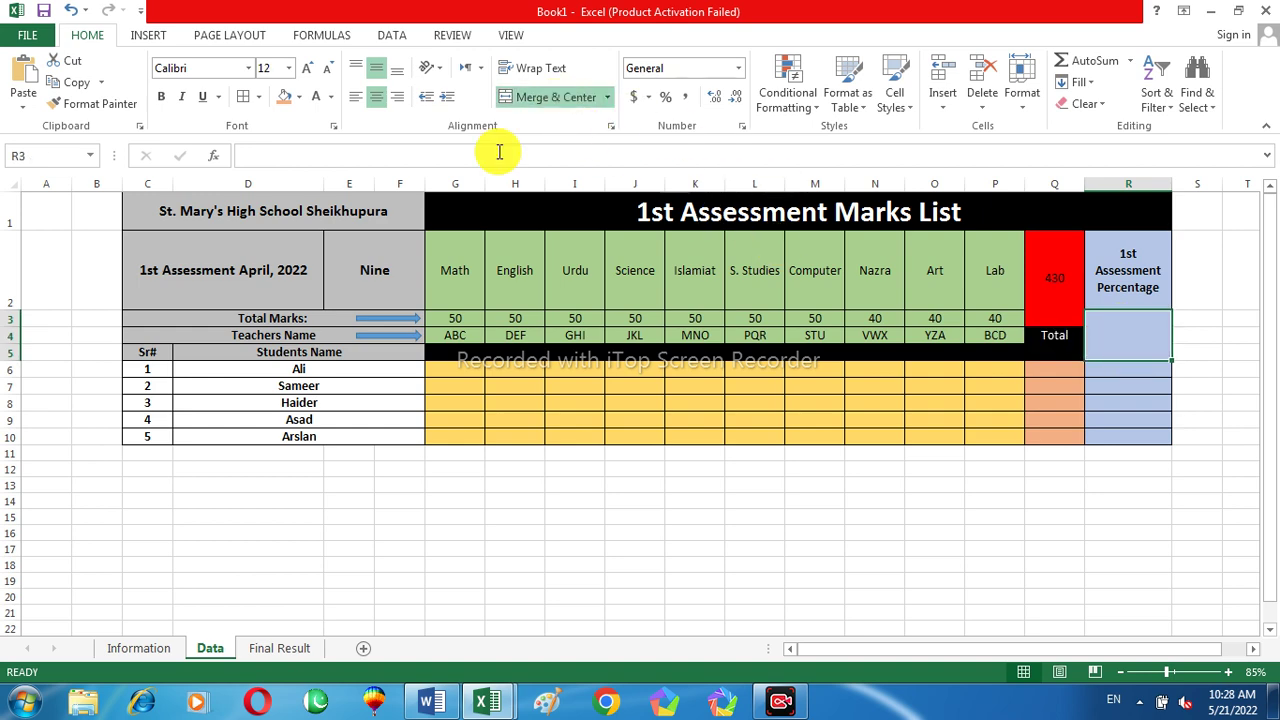
left_click(147, 38)
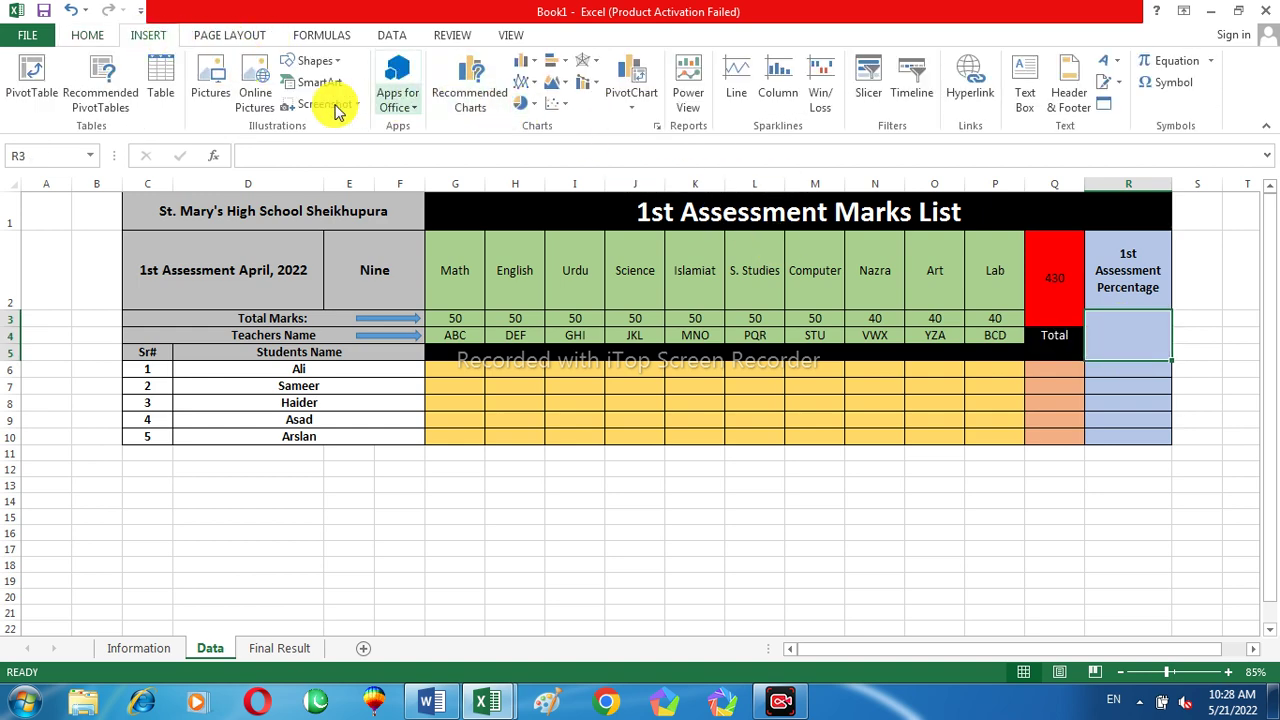
left_click(312, 62)
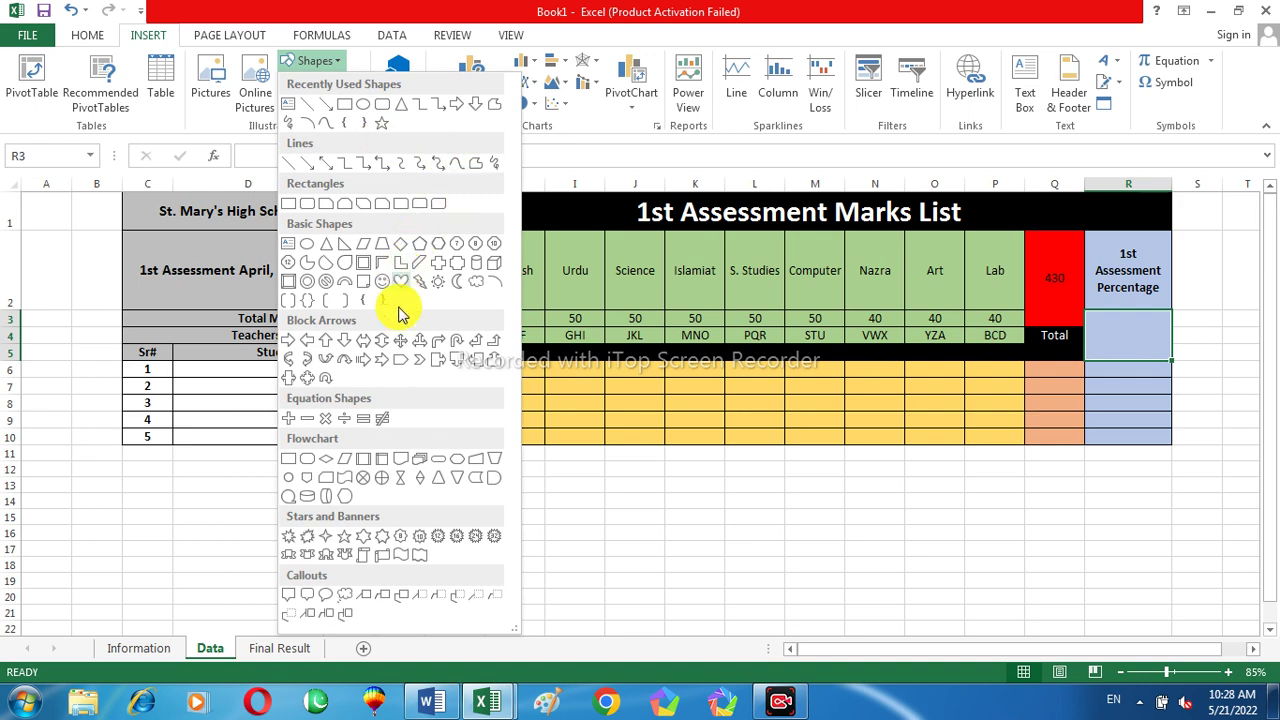
left_click(344, 340)
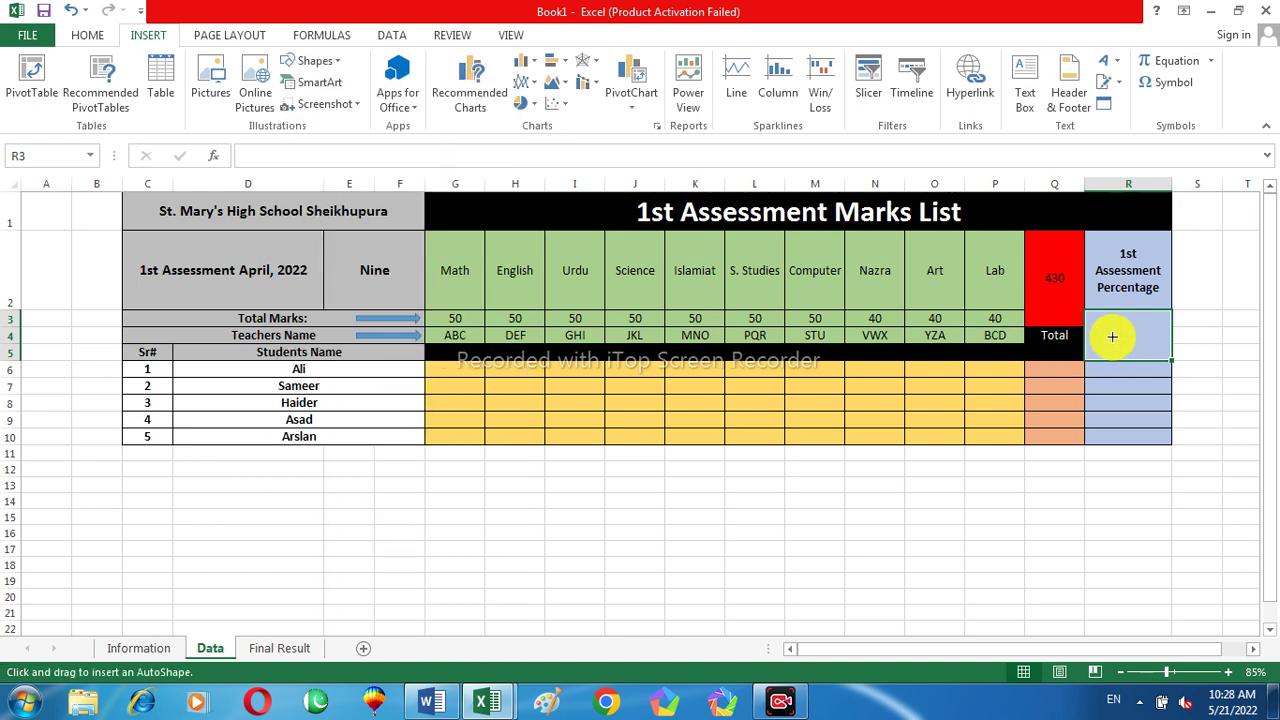
left_click_drag(1125, 315, 1141, 358)
left_click(1140, 402)
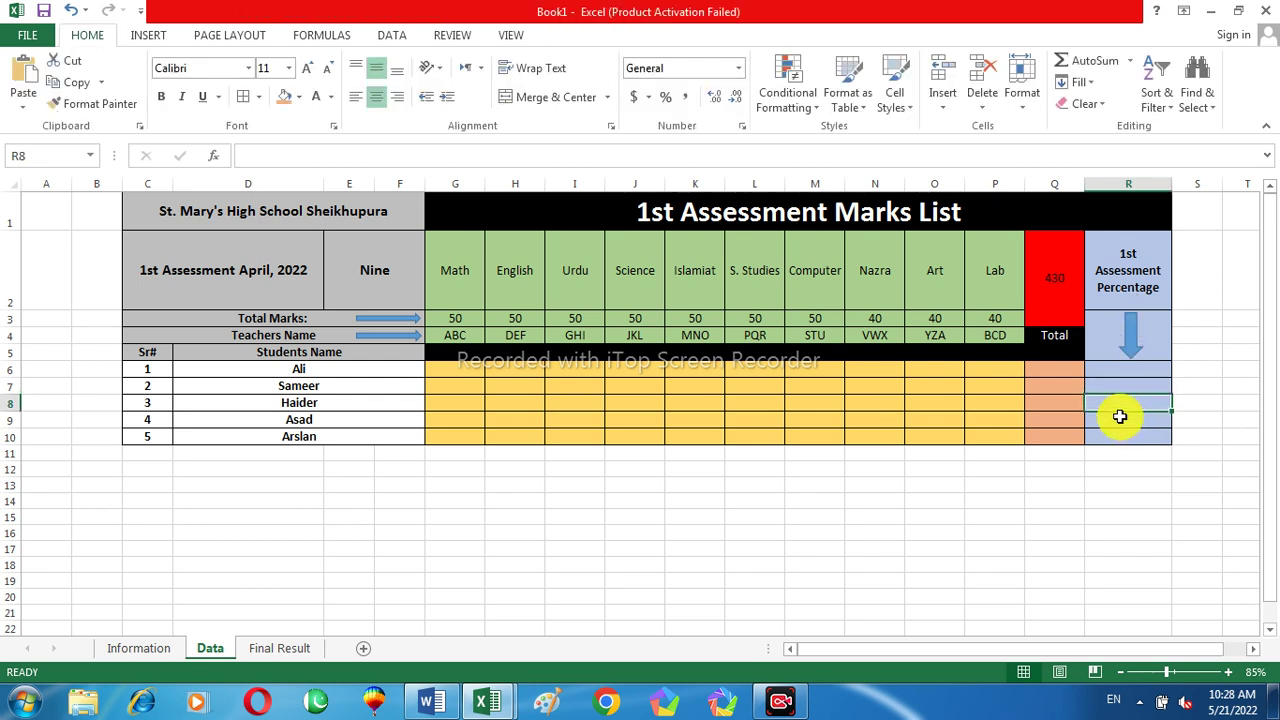
left_click(1123, 372)
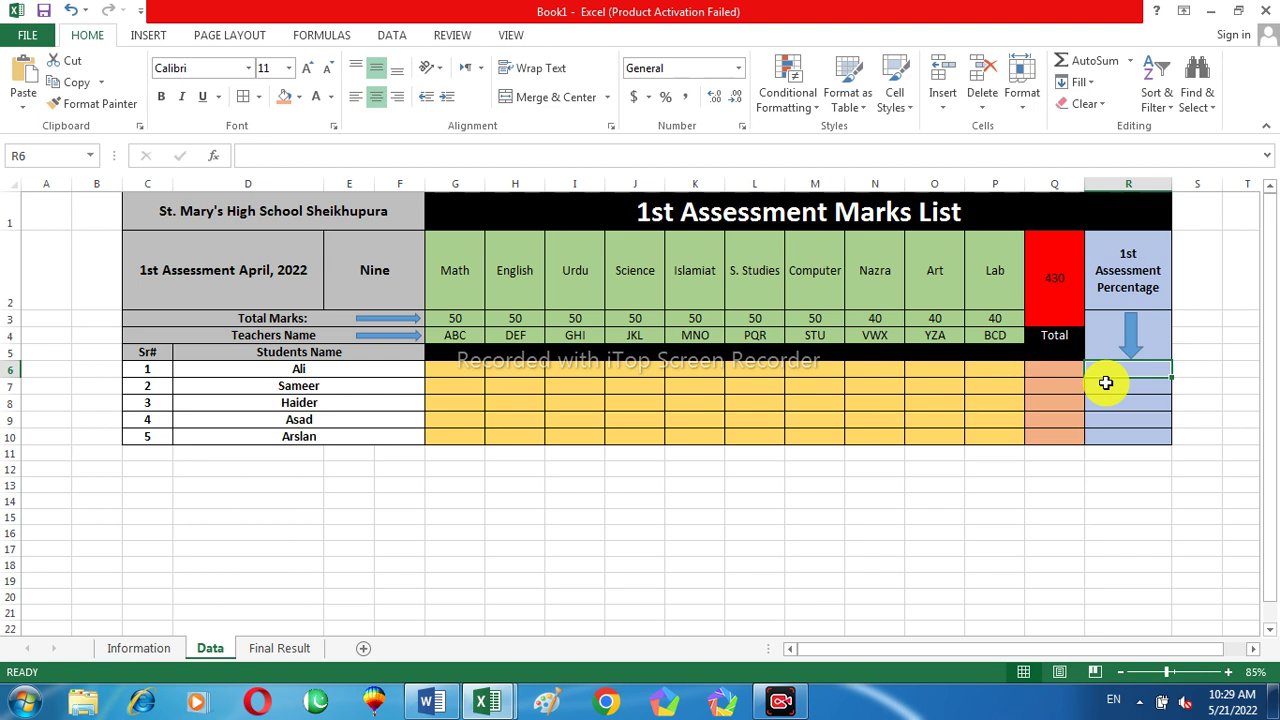
Step: Begin a formula pointing at Q6, then cancel it and scroll back up the sheet
type("=")
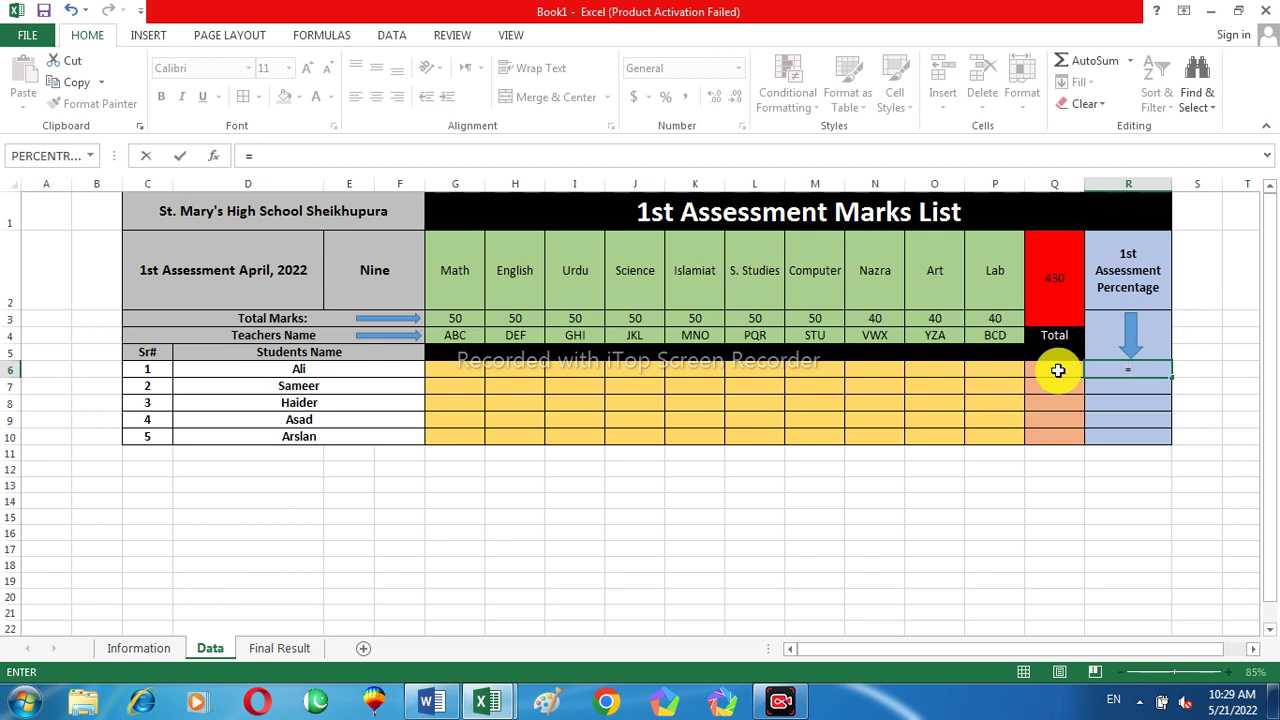
left_click(1058, 371)
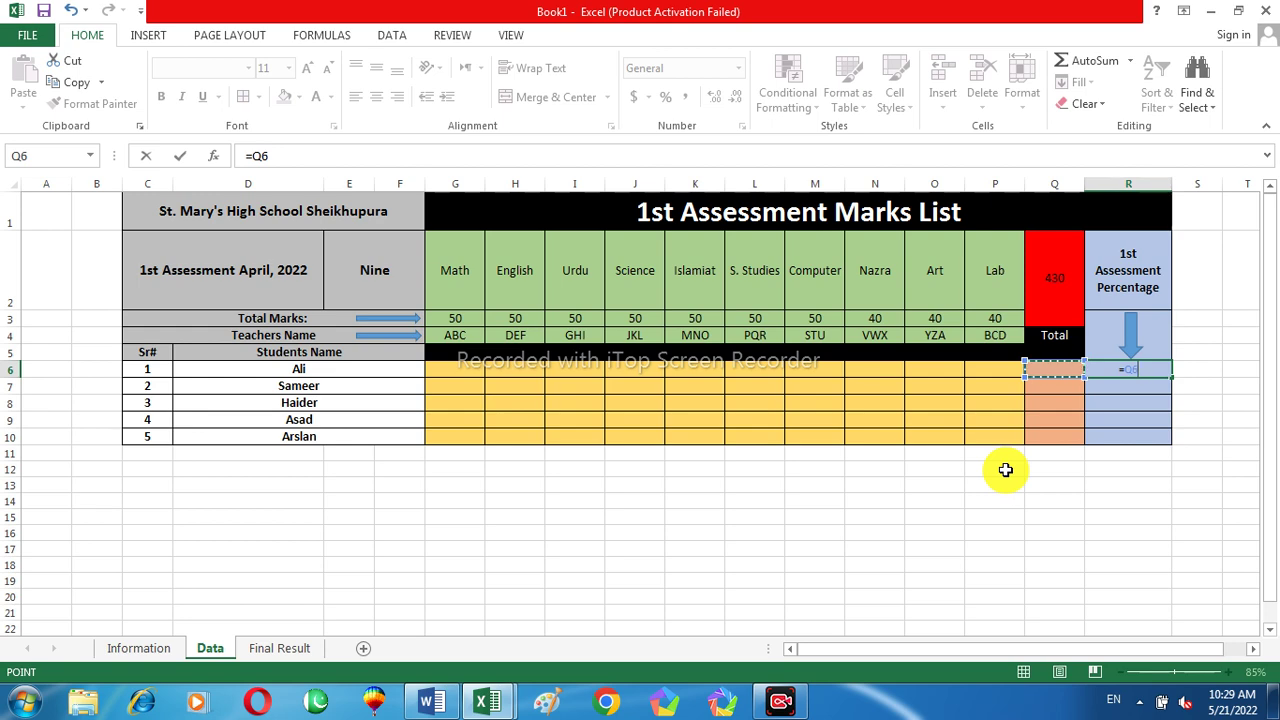
key("Escape")
scroll(997, 423, "up", 2, "ctrl")
scroll(1010, 560, "up", 2, "ctrl")
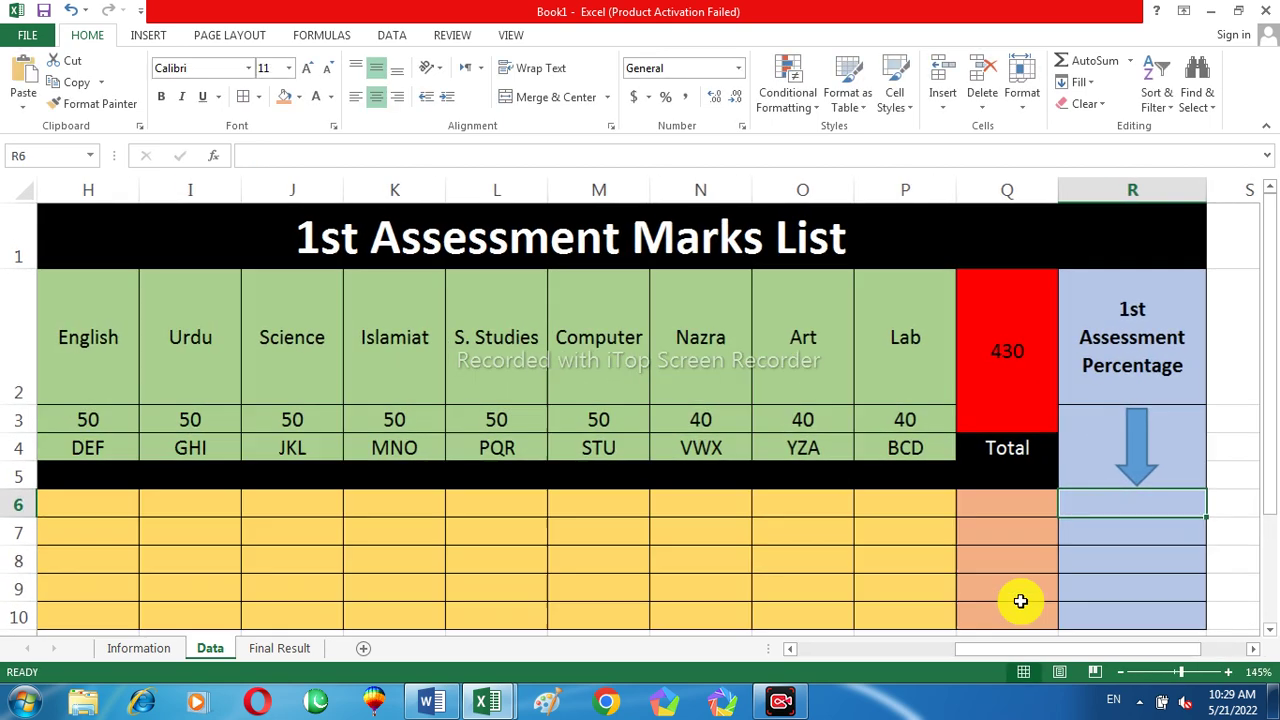
scroll(1030, 557, "up", 1, "ctrl")
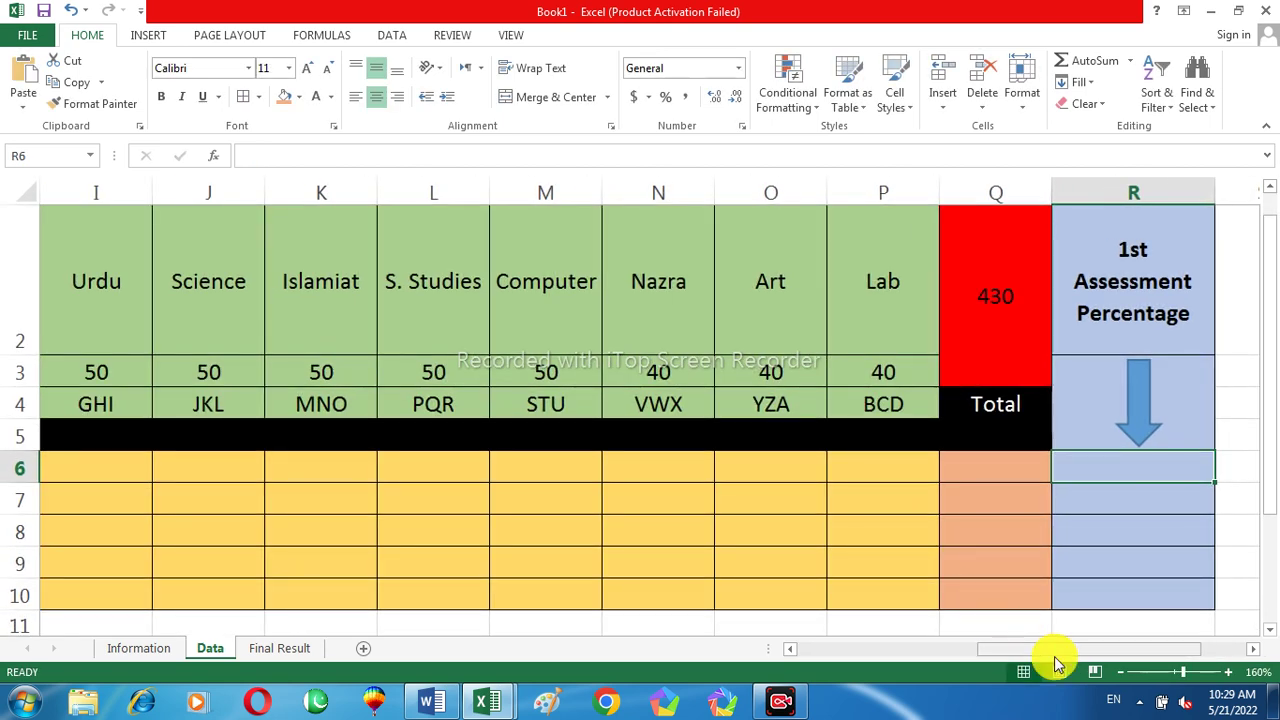
left_click_drag(1054, 656, 1095, 652)
Step: Enter =Q6/Q2/100*100 in R6 for the first student's percentage
left_click(929, 469)
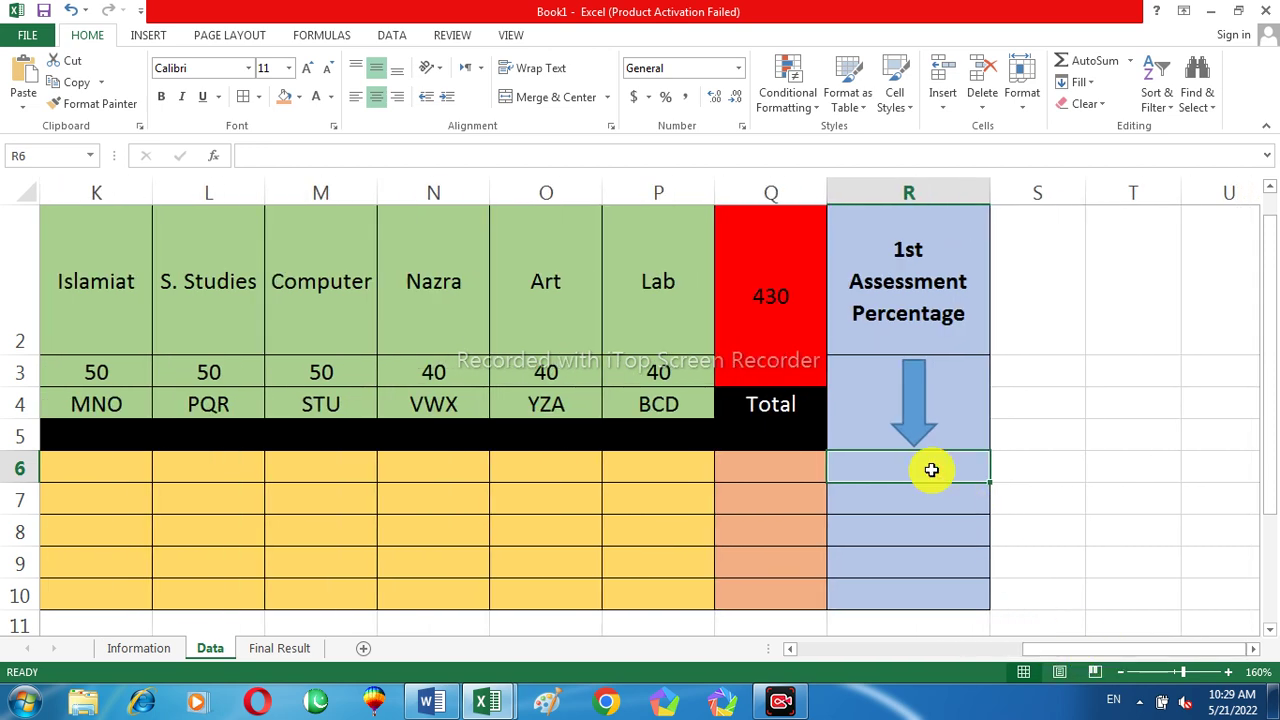
type("=")
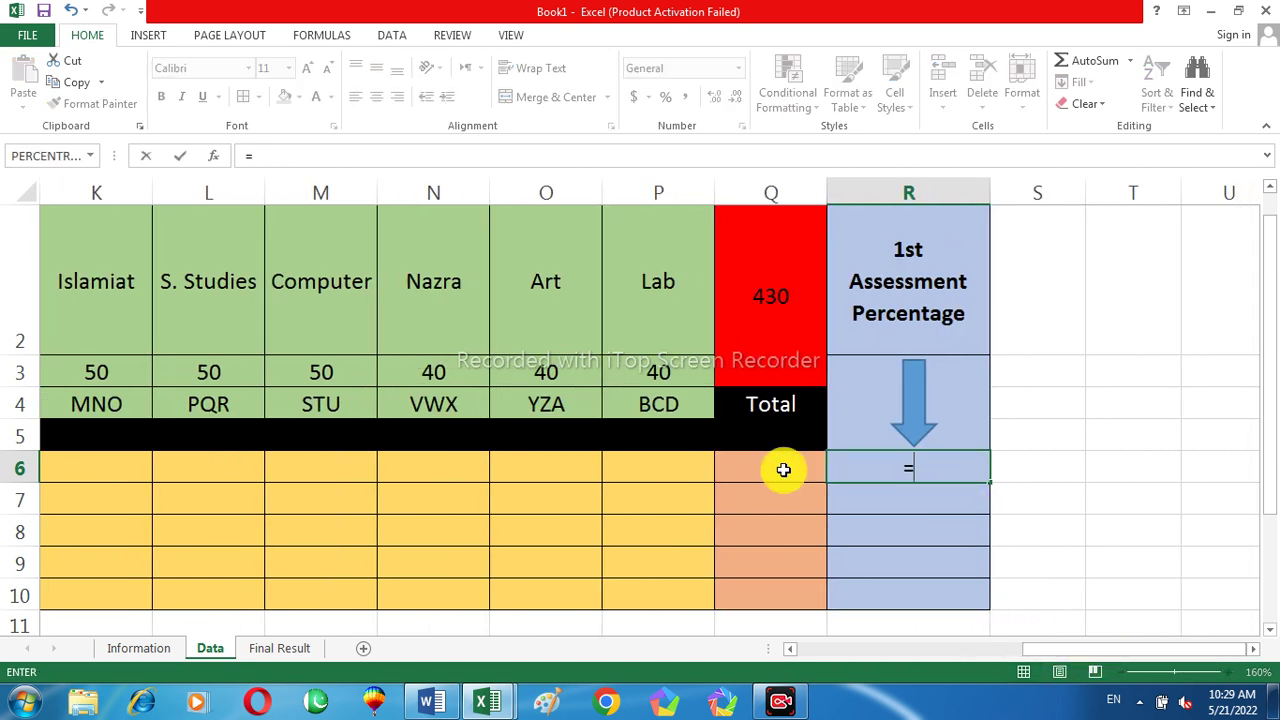
left_click(783, 470)
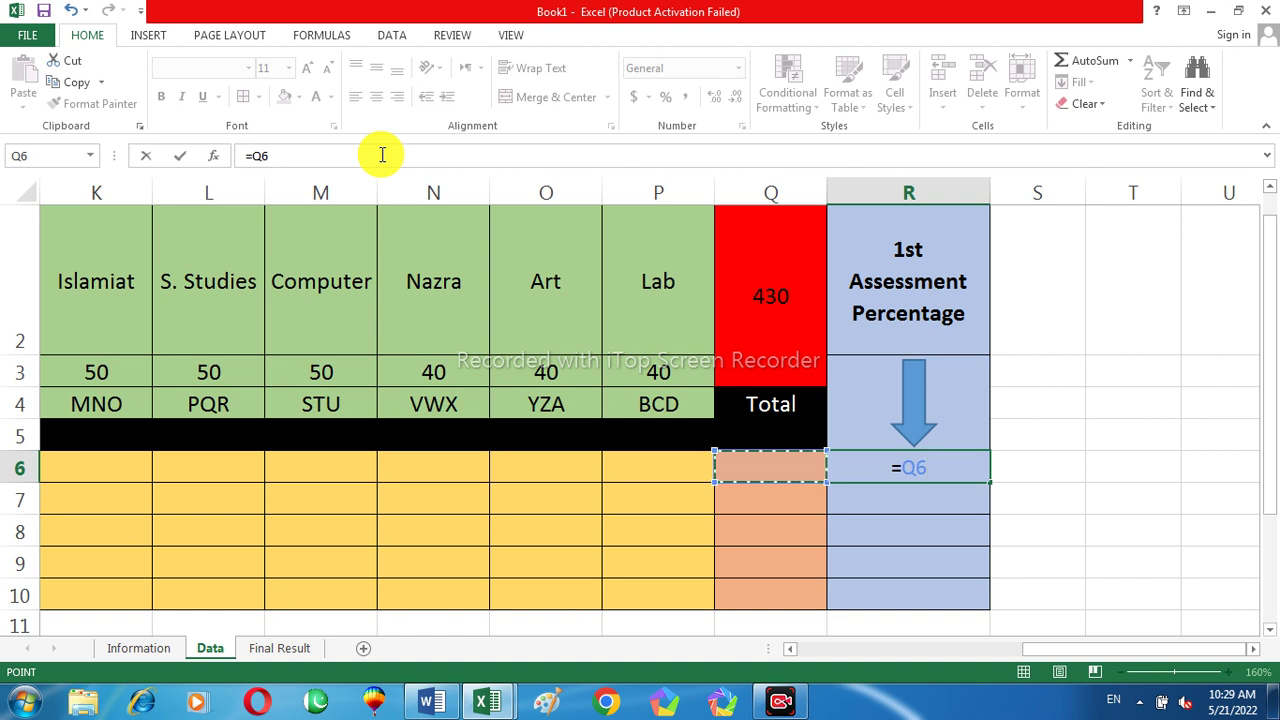
type("/")
left_click(772, 291)
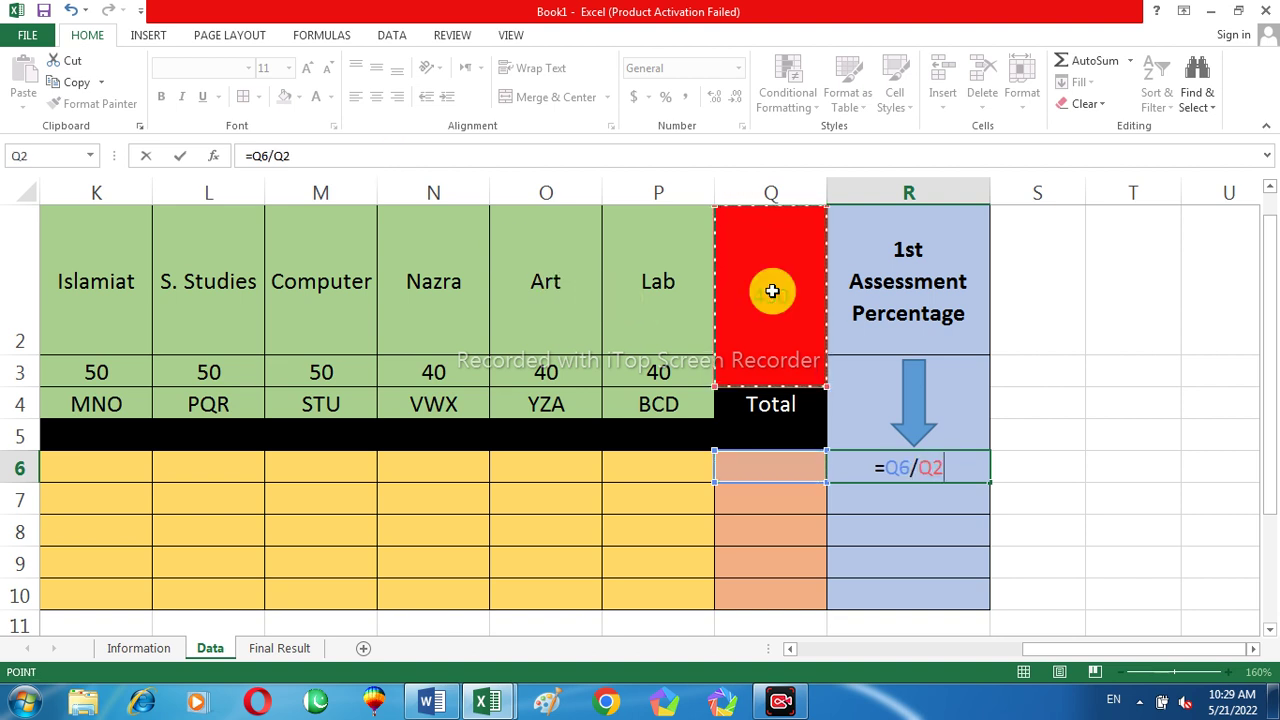
type("=10")
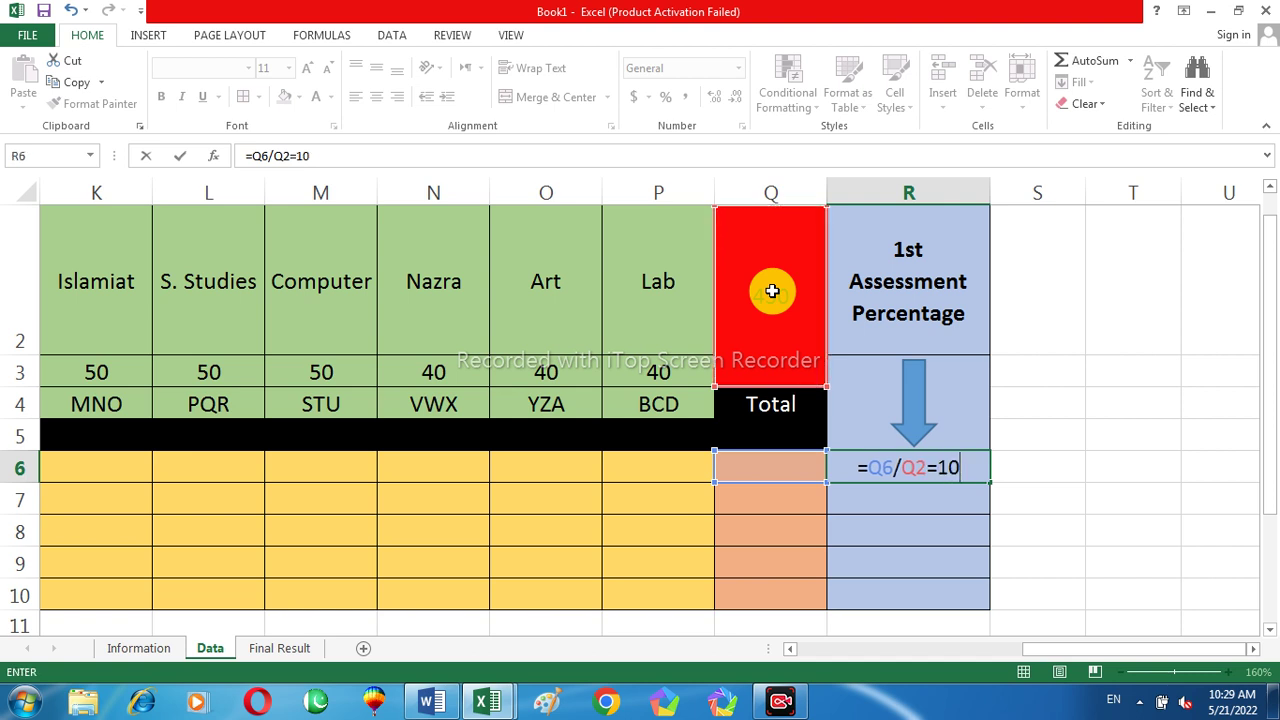
type("0")
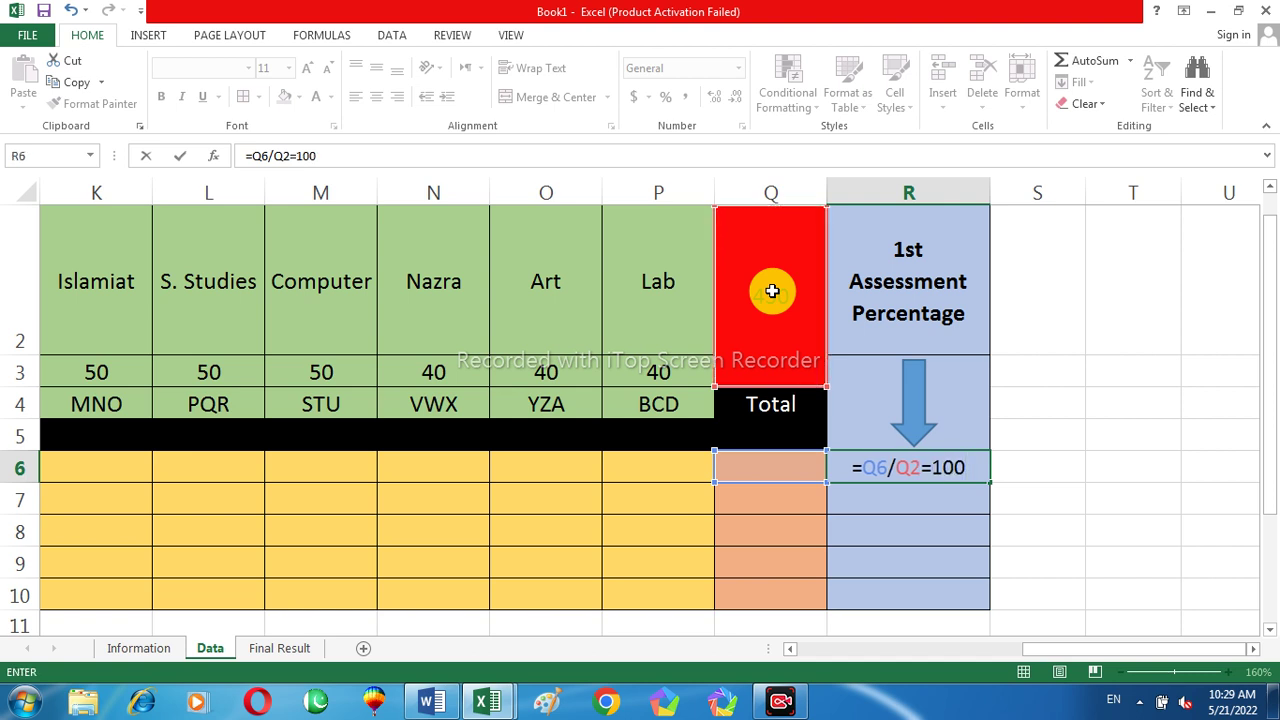
key("BackSpace")
key("BackSpace")
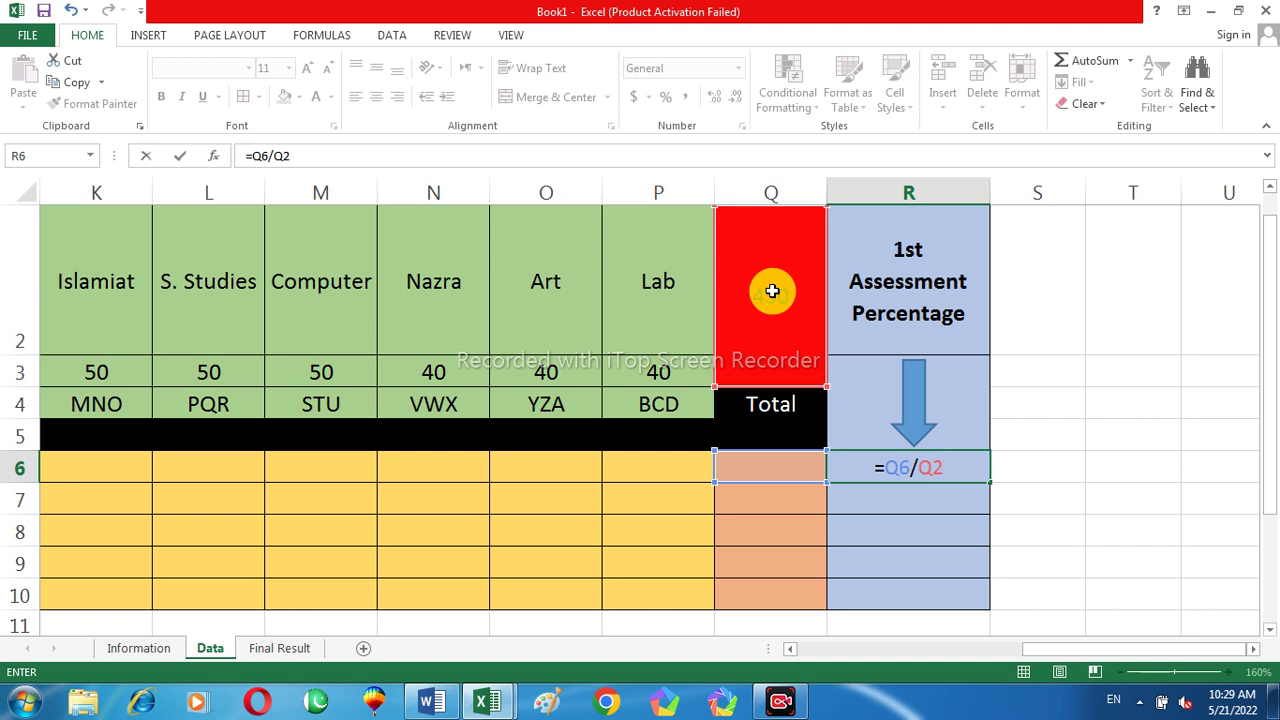
type("/100")
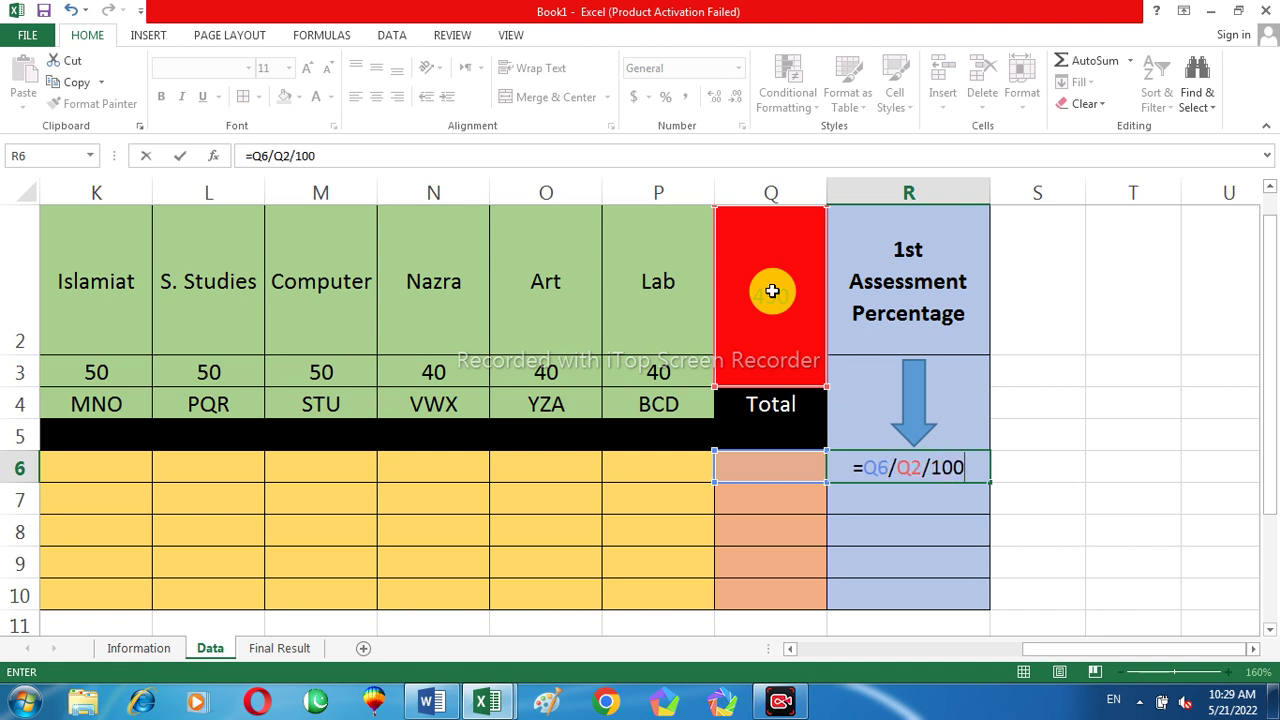
type("*100")
key("Return")
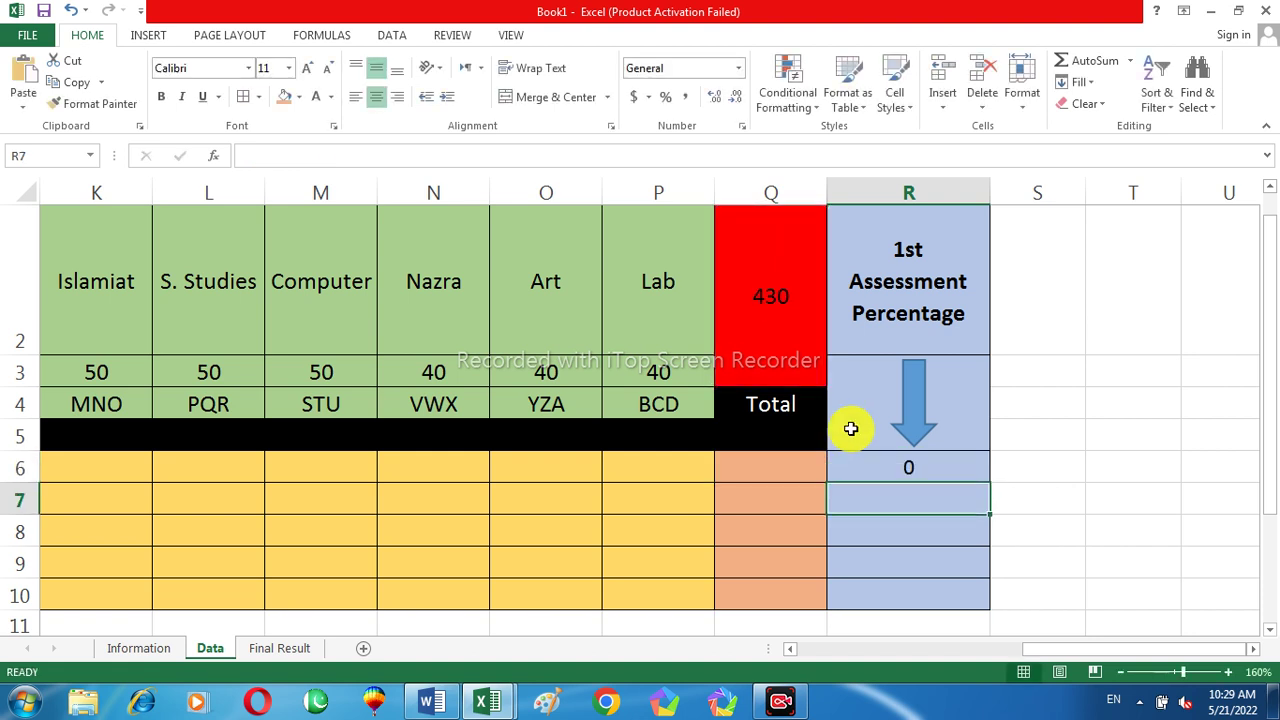
Step: Apply Percent Style to R6 and enter =Q7/Q2/100*100 in R7
left_click(927, 470)
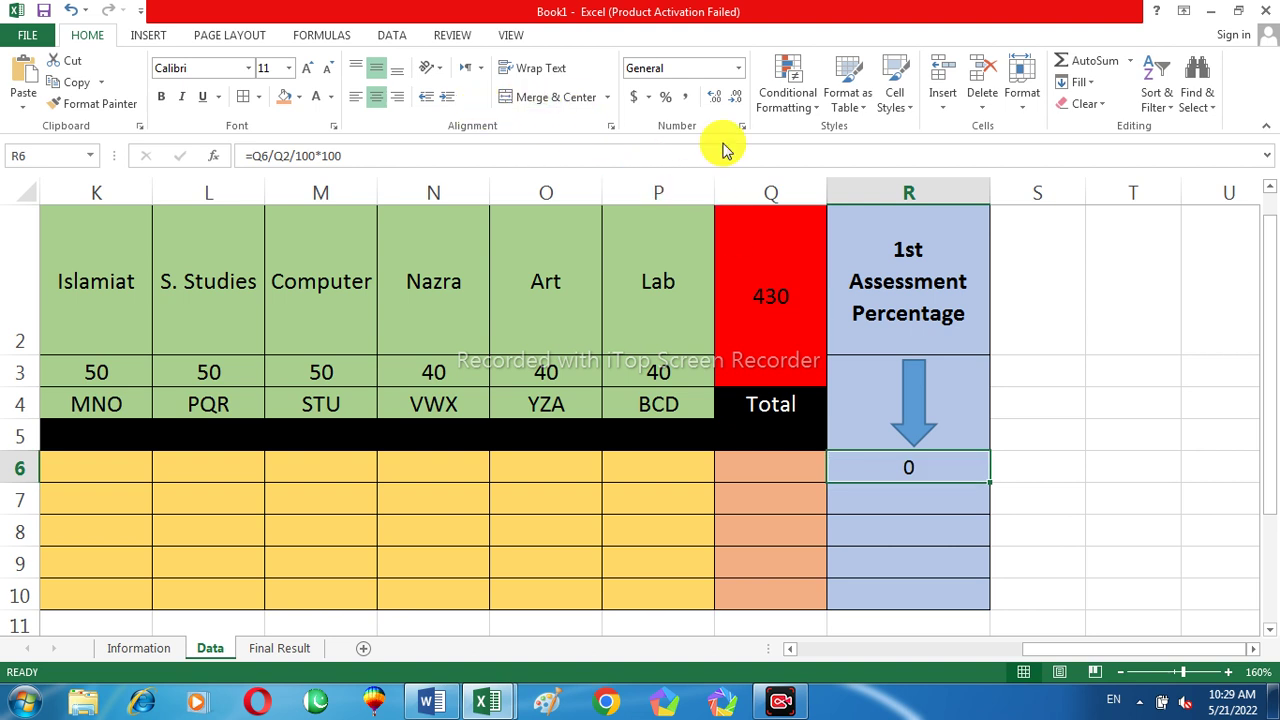
left_click(670, 100)
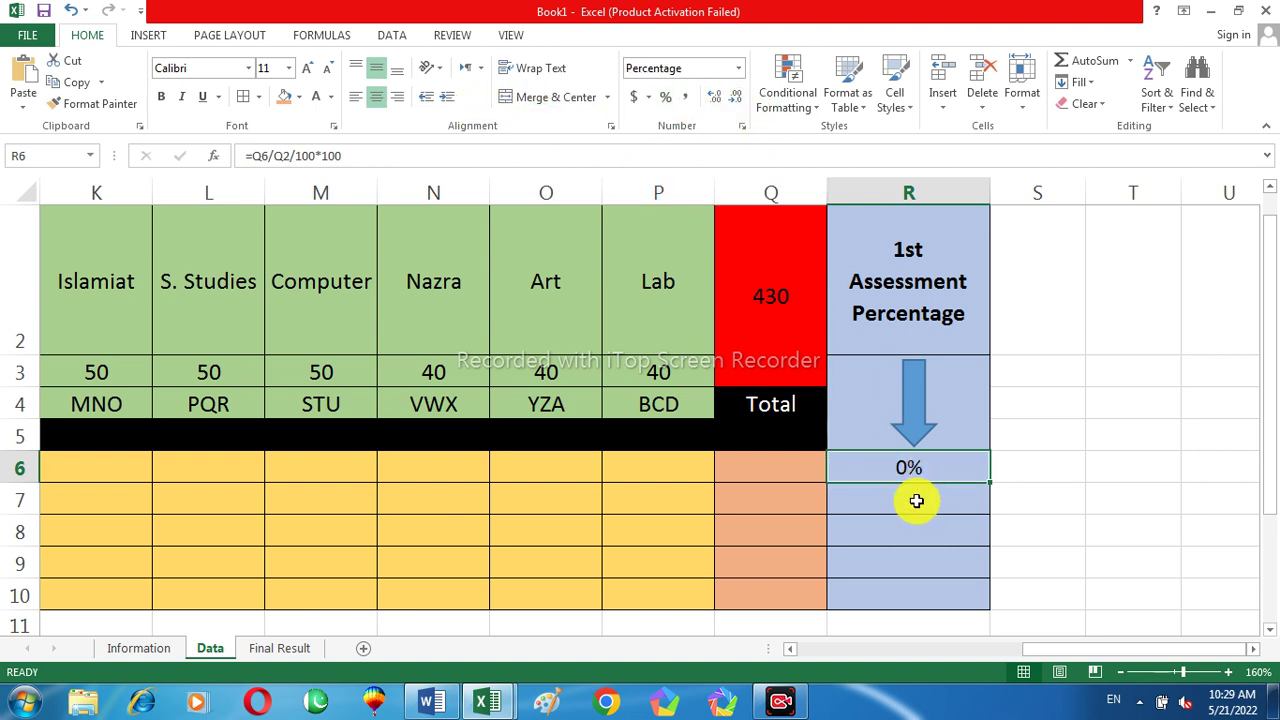
left_click(916, 500)
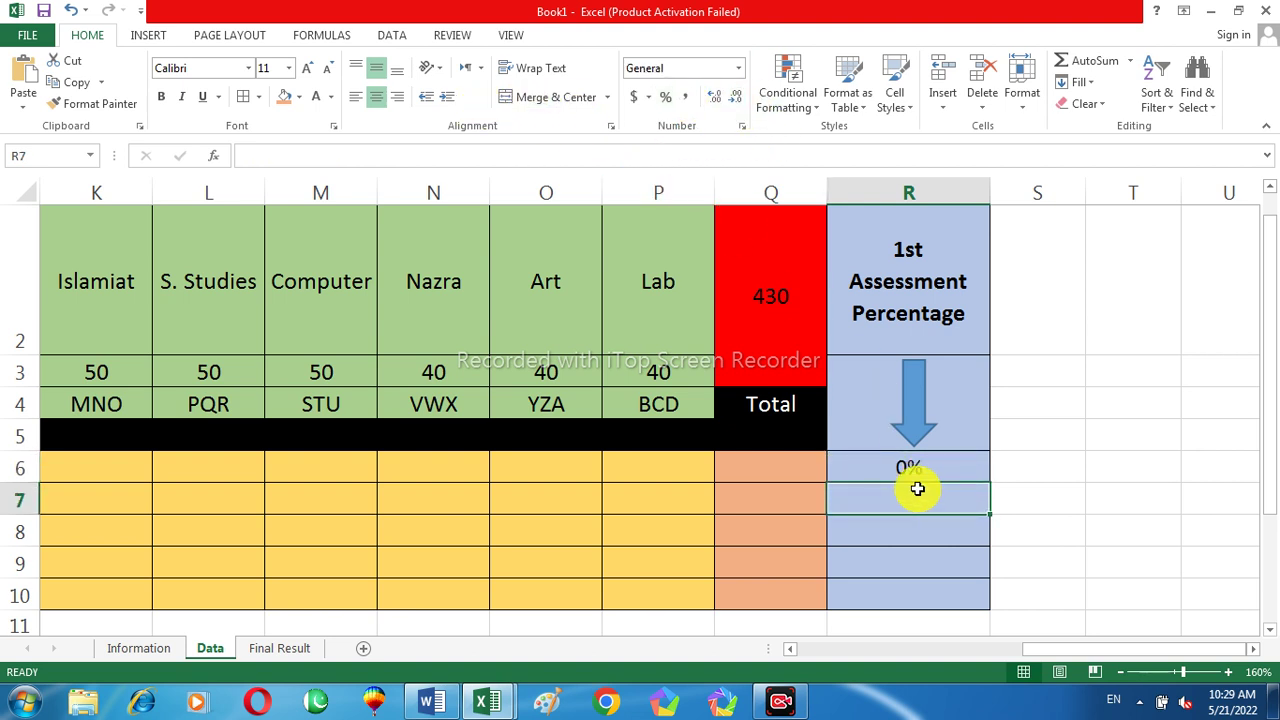
type("=")
left_click(795, 494)
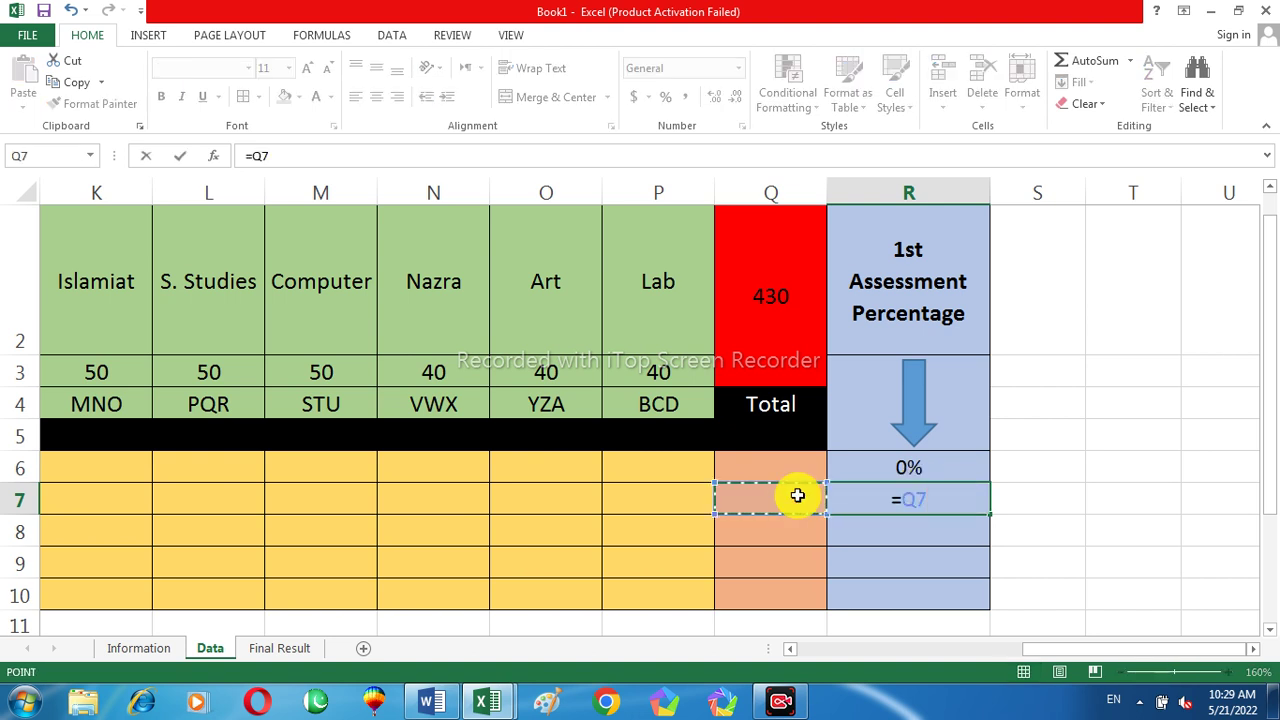
type("/")
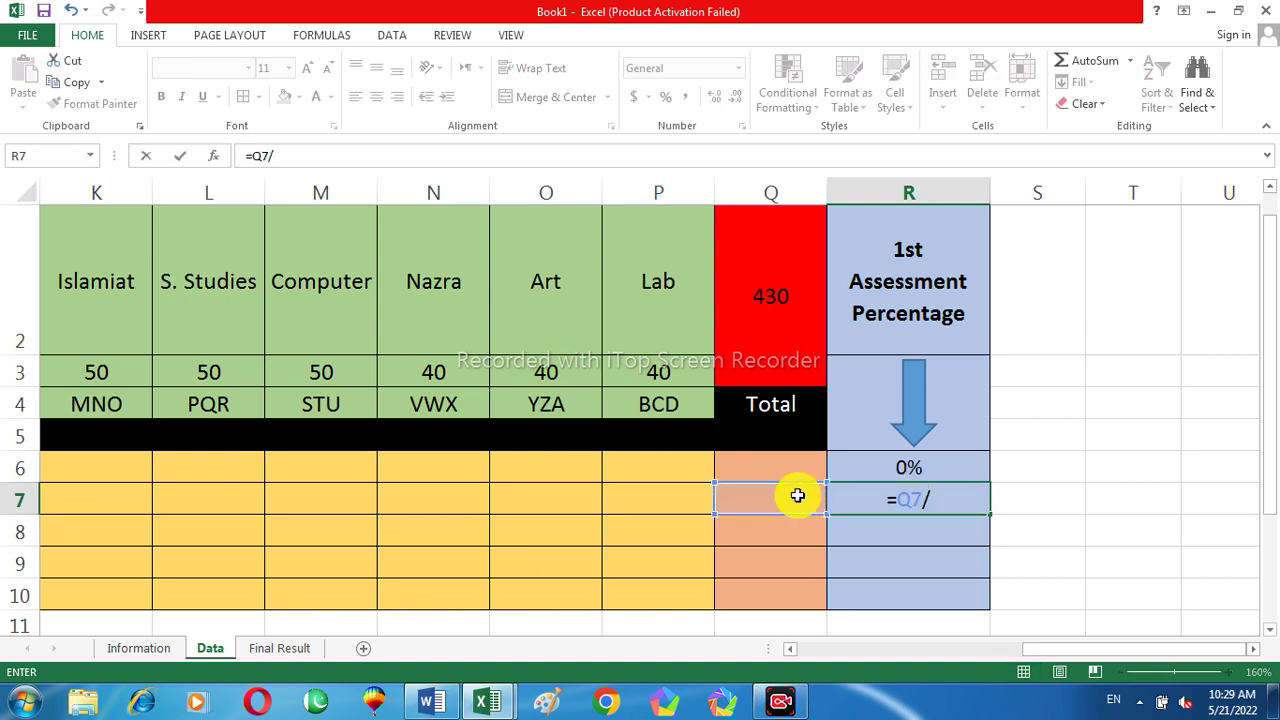
left_click(785, 311)
type("/")
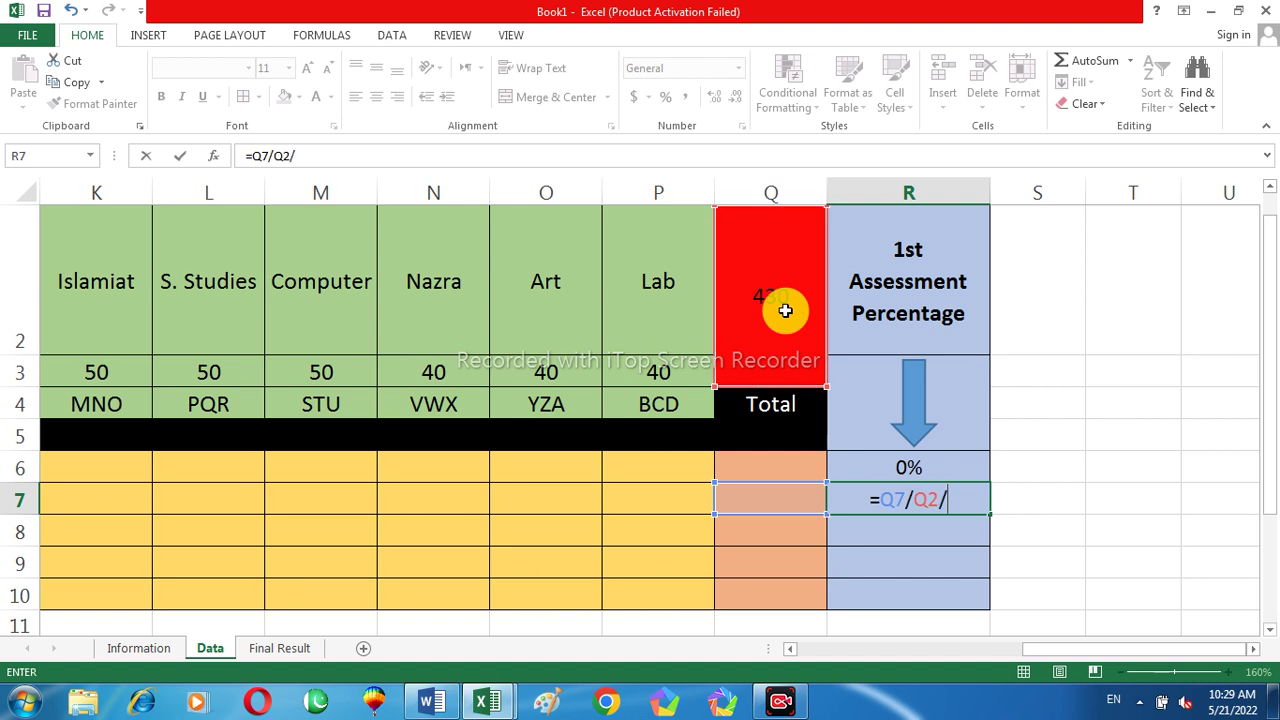
type("100*10")
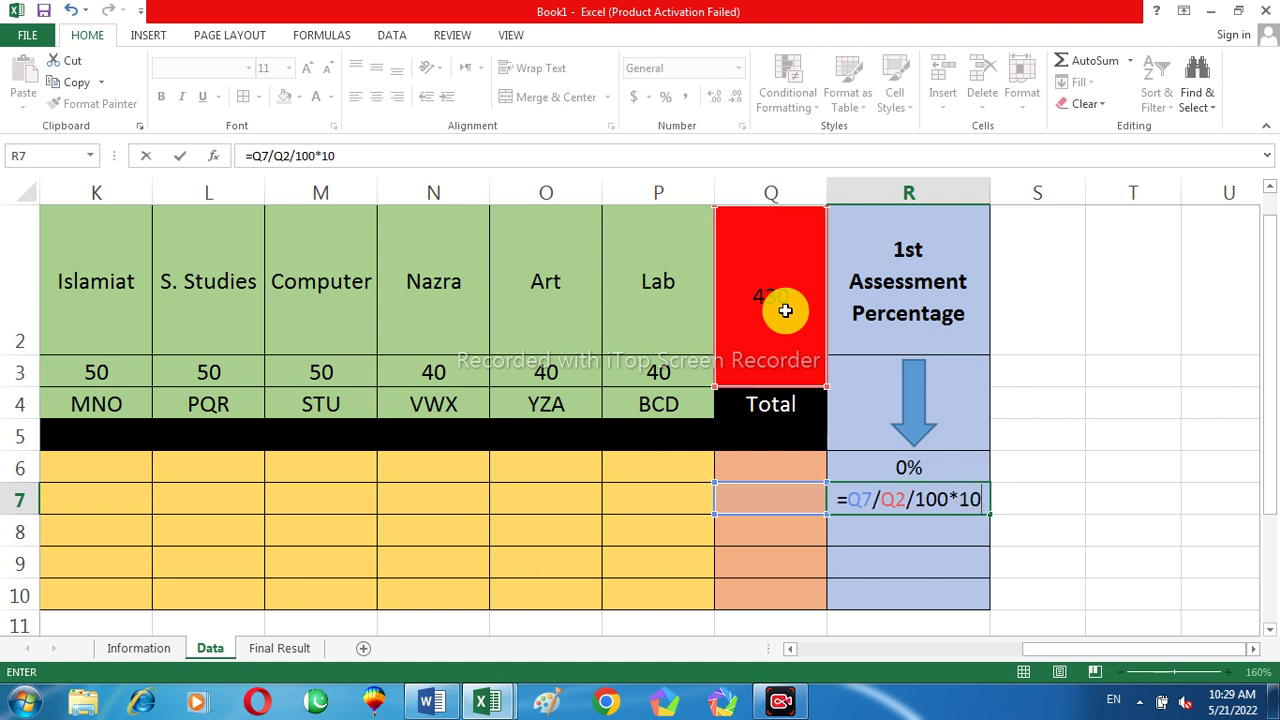
type("0")
key("Return")
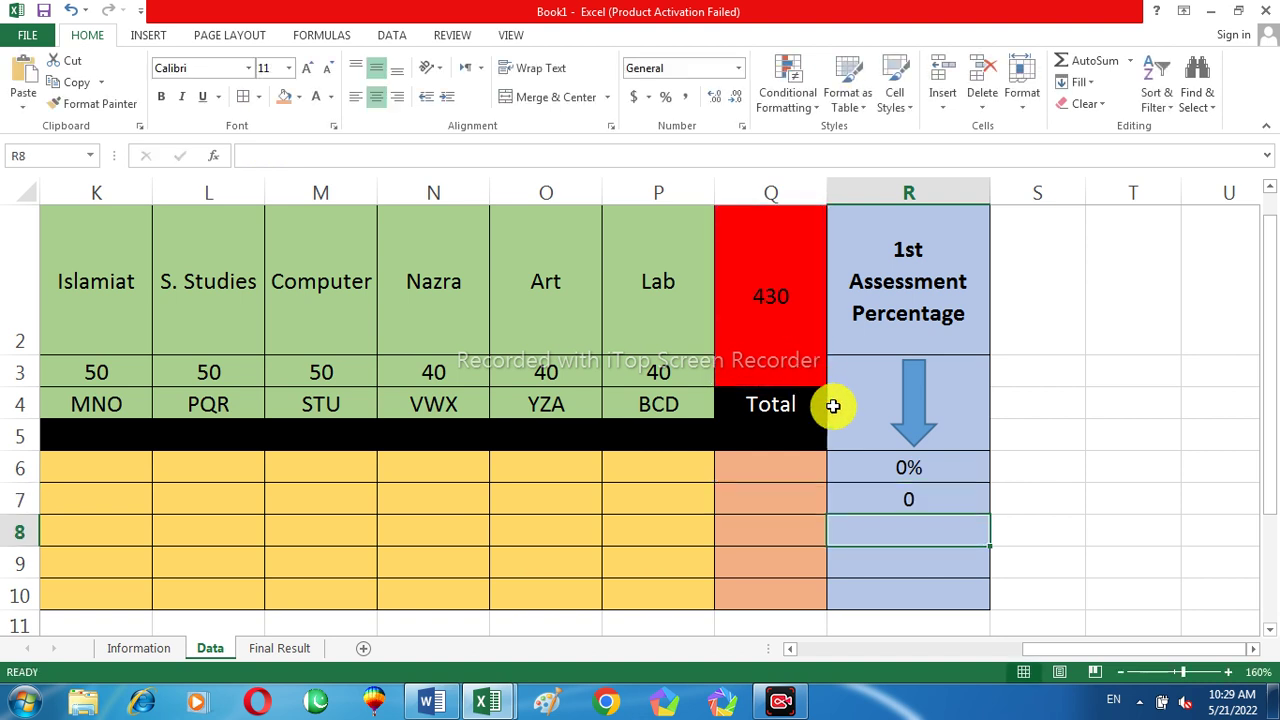
Step: Copy R6's percentage formula and paste it into R7:R10
scroll(872, 495, "down", 1)
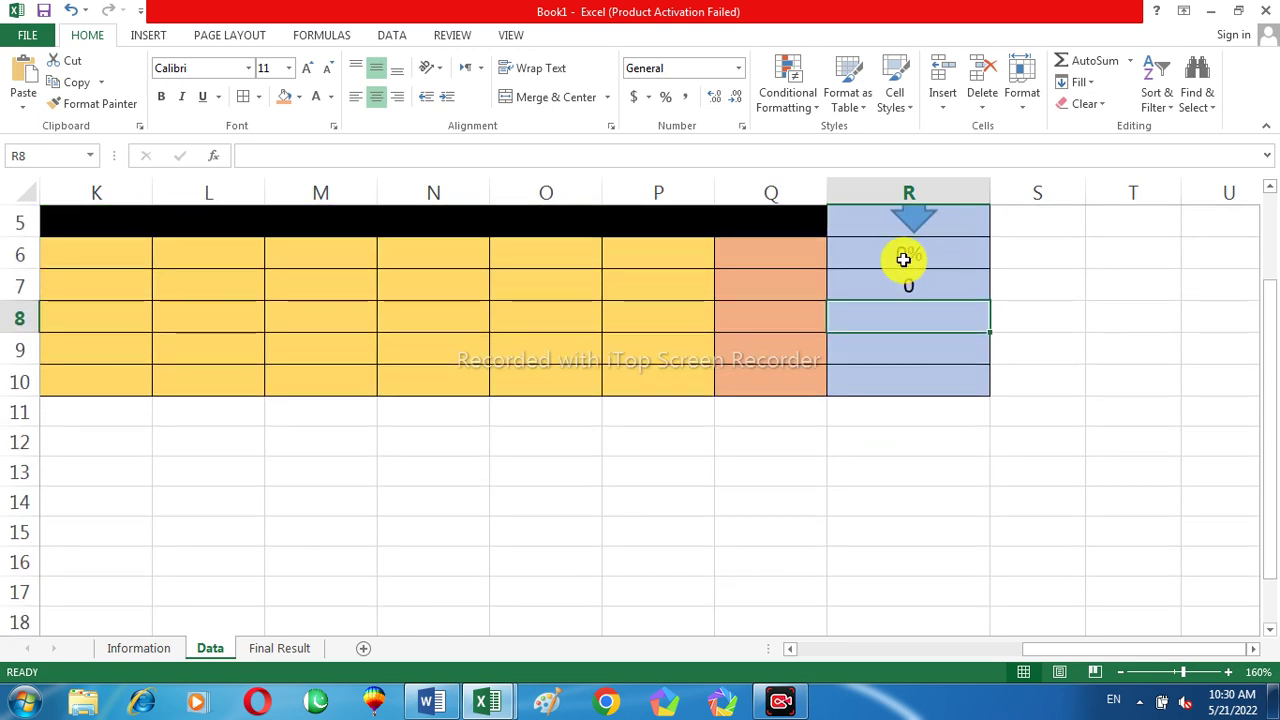
left_click(903, 259)
key("ctrl+c")
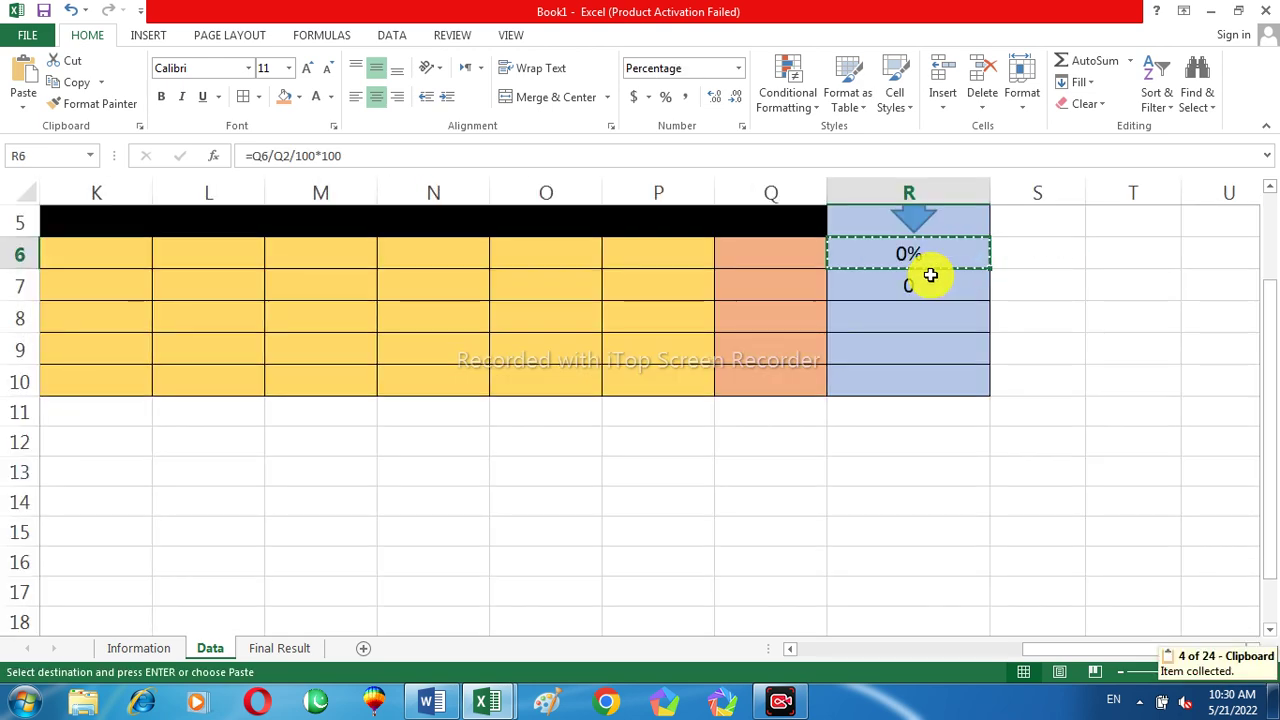
key("shift+Down")
key("shift+Down")
key("shift+Down")
key("shift+Down")
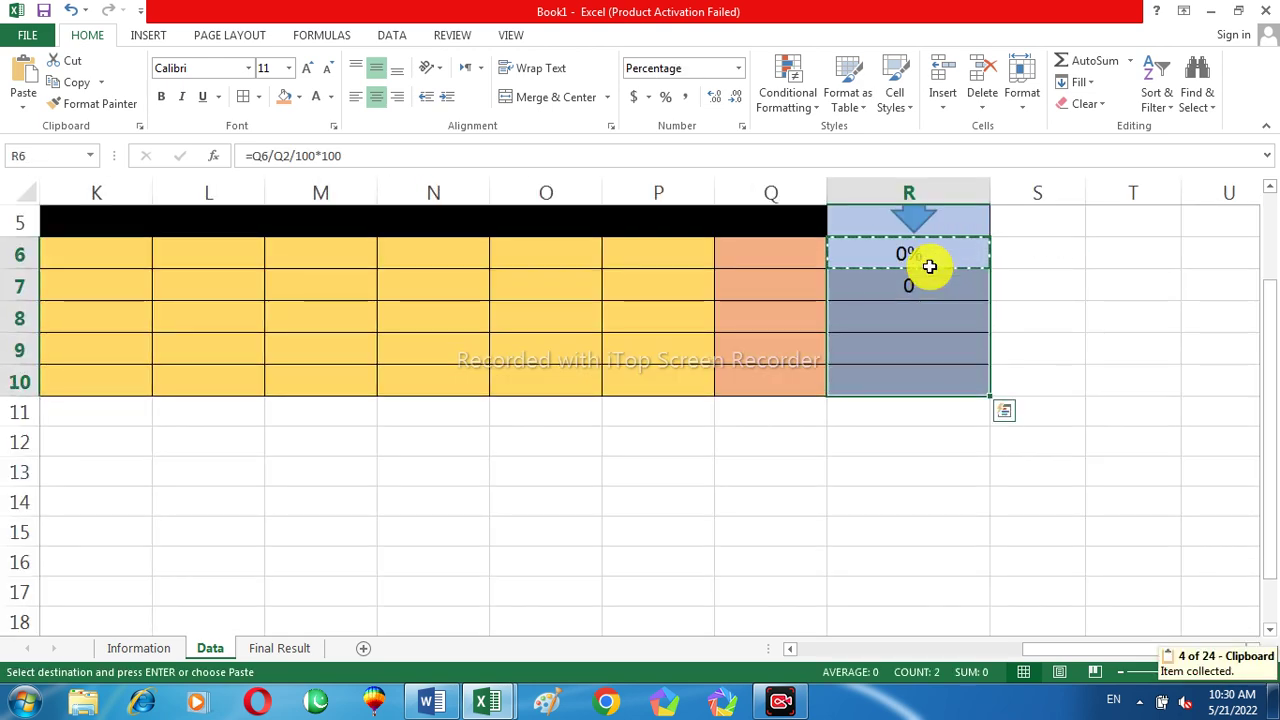
key("ctrl+v")
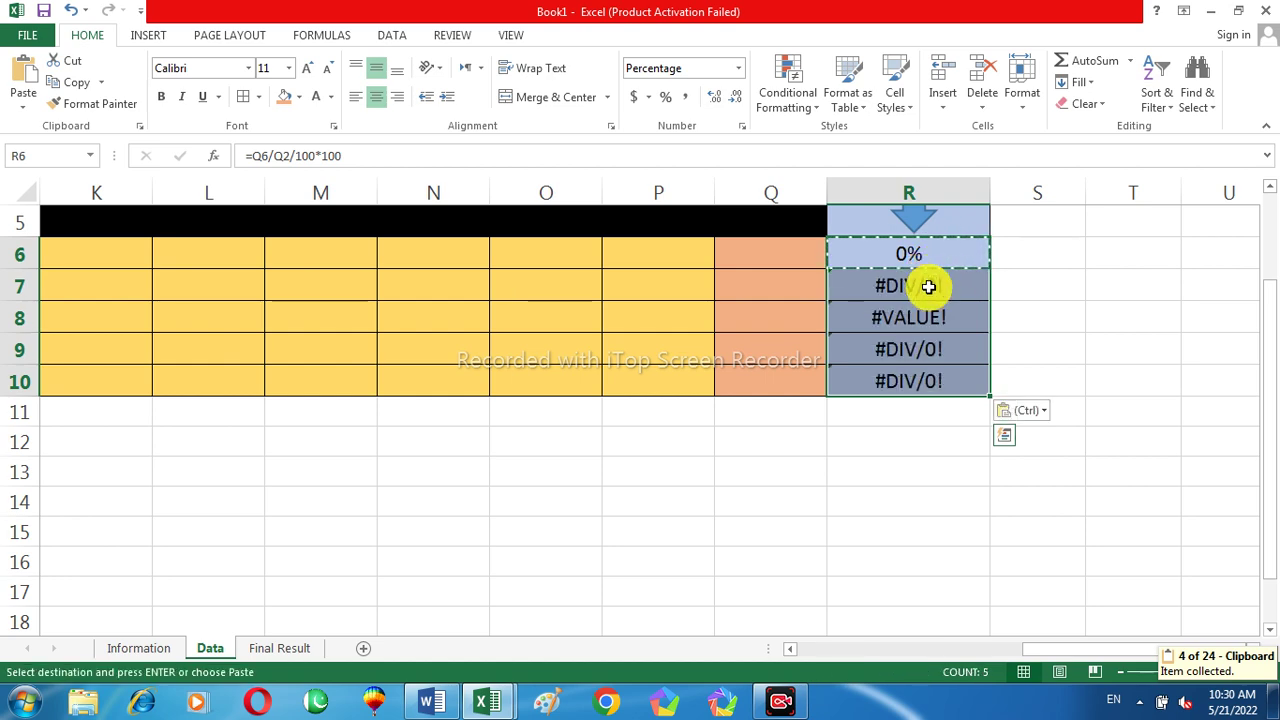
scroll(929, 276, "up", 3)
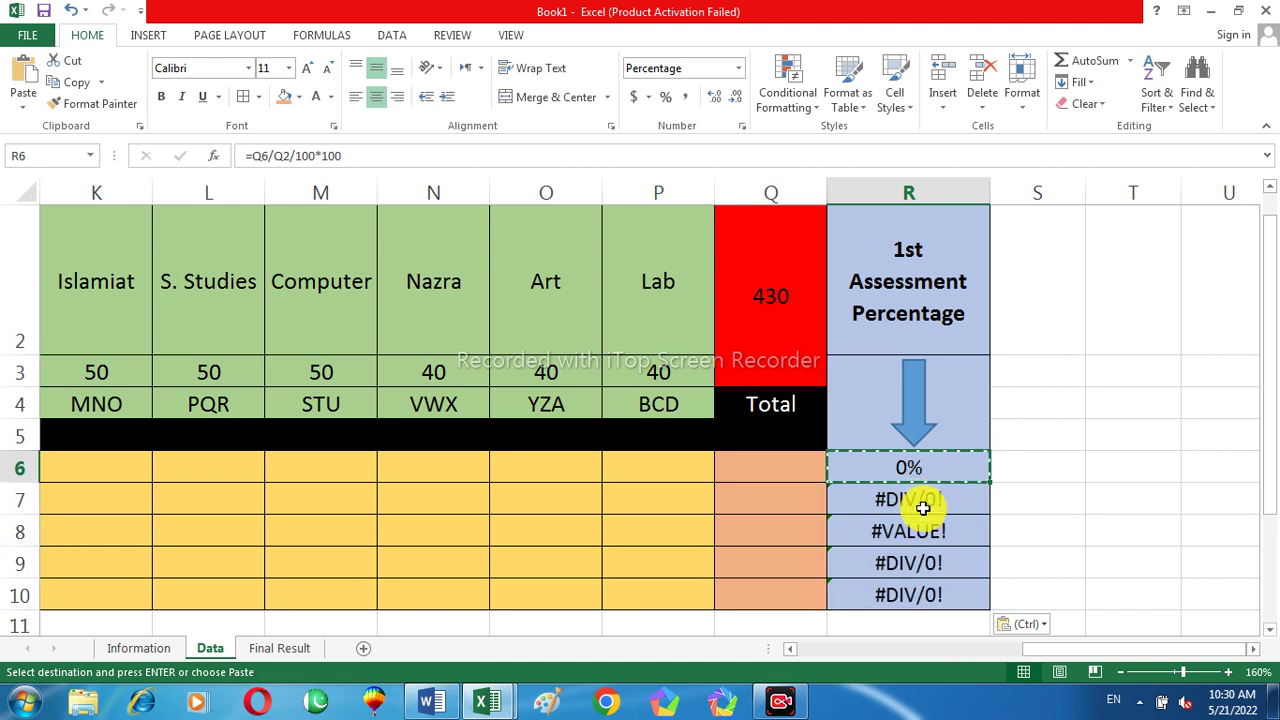
Step: Replace the wrong Q3 and Q4 references with Q2 in the R7 and R8 formulas
double_click(923, 500)
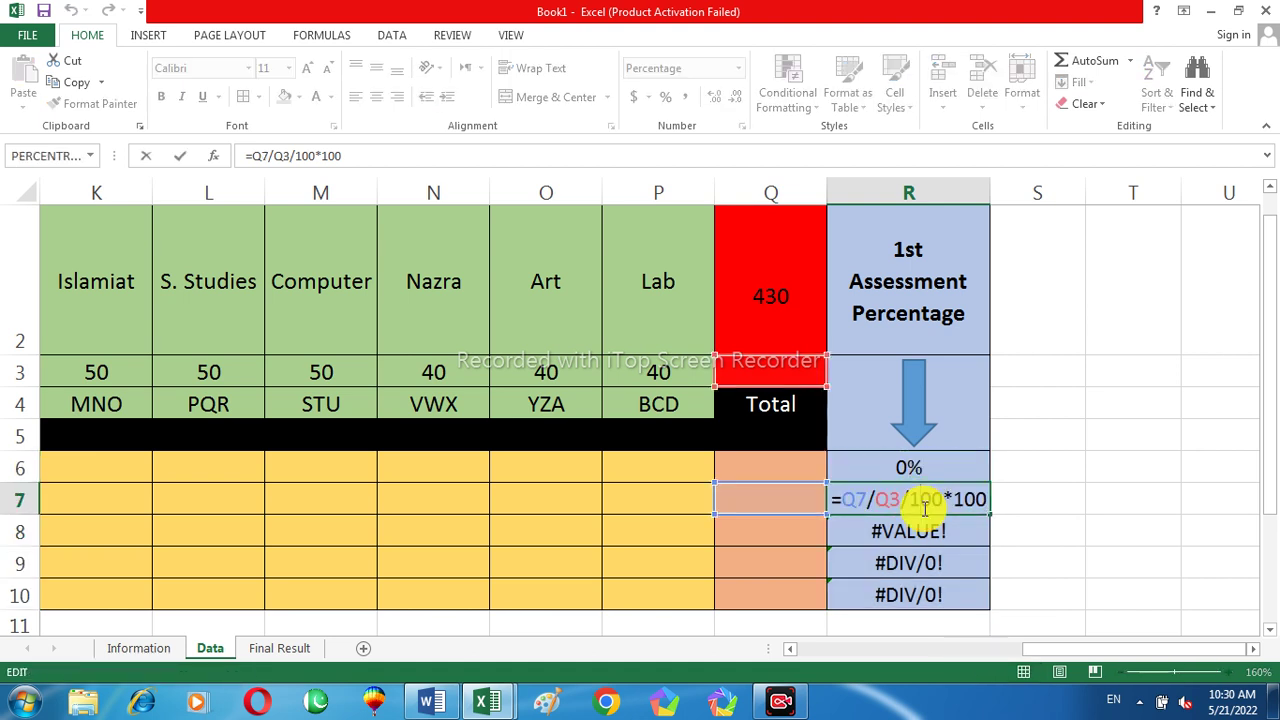
double_click(902, 500)
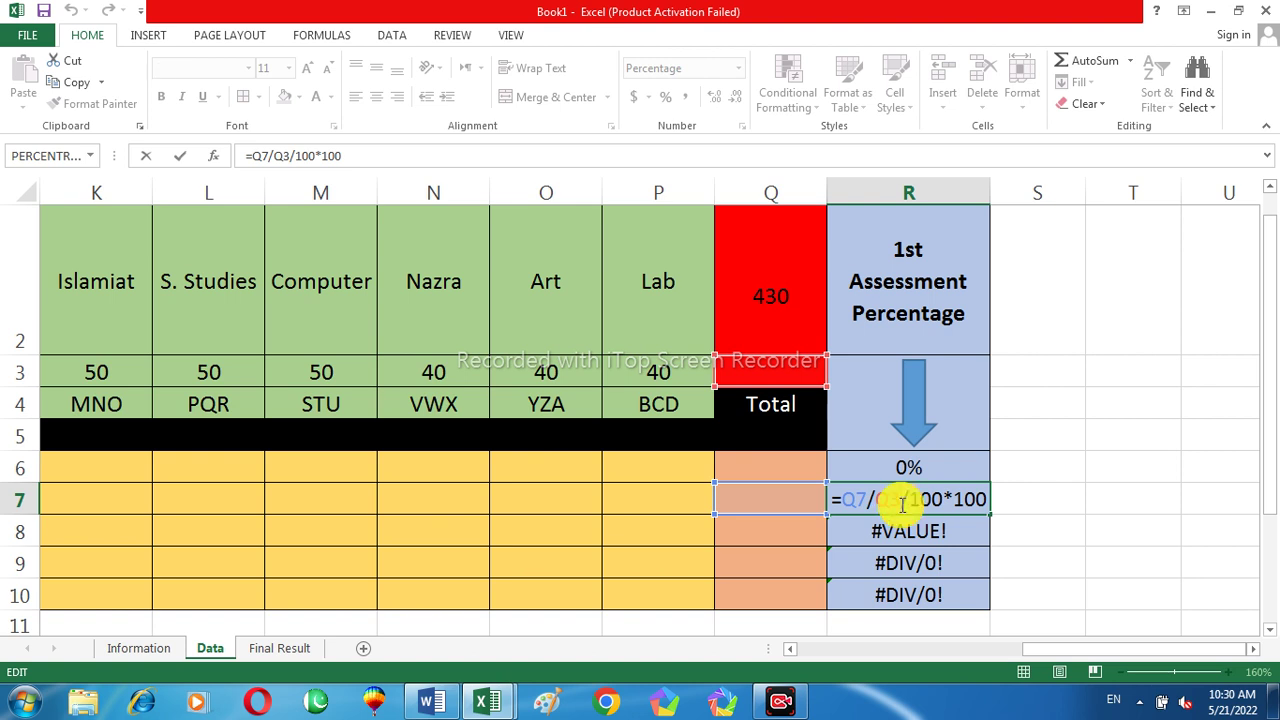
type("Q2")
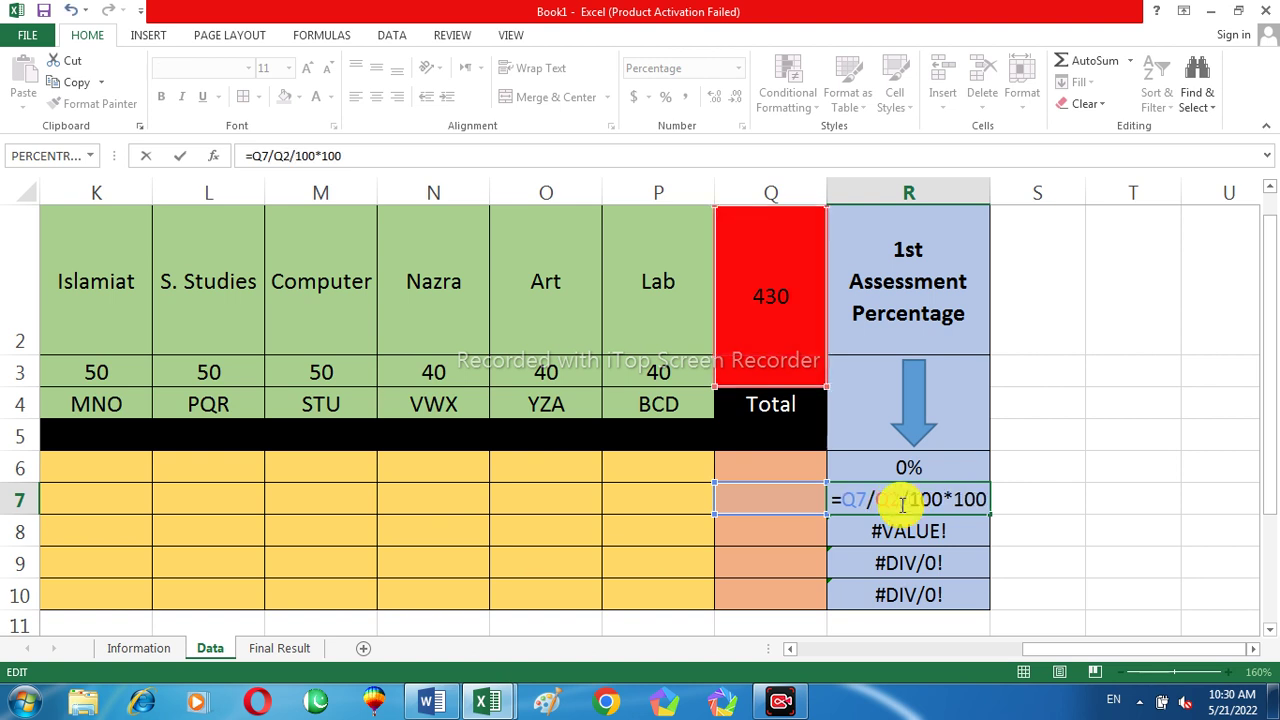
key("Return")
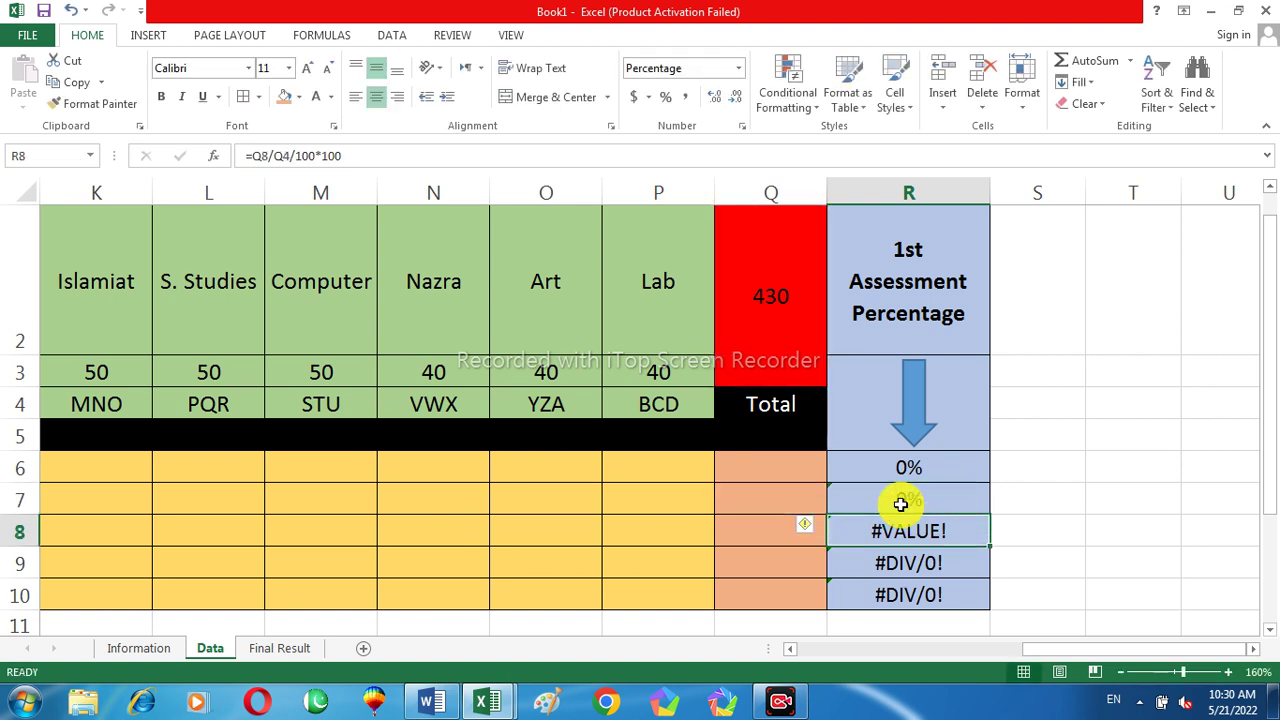
key("F2")
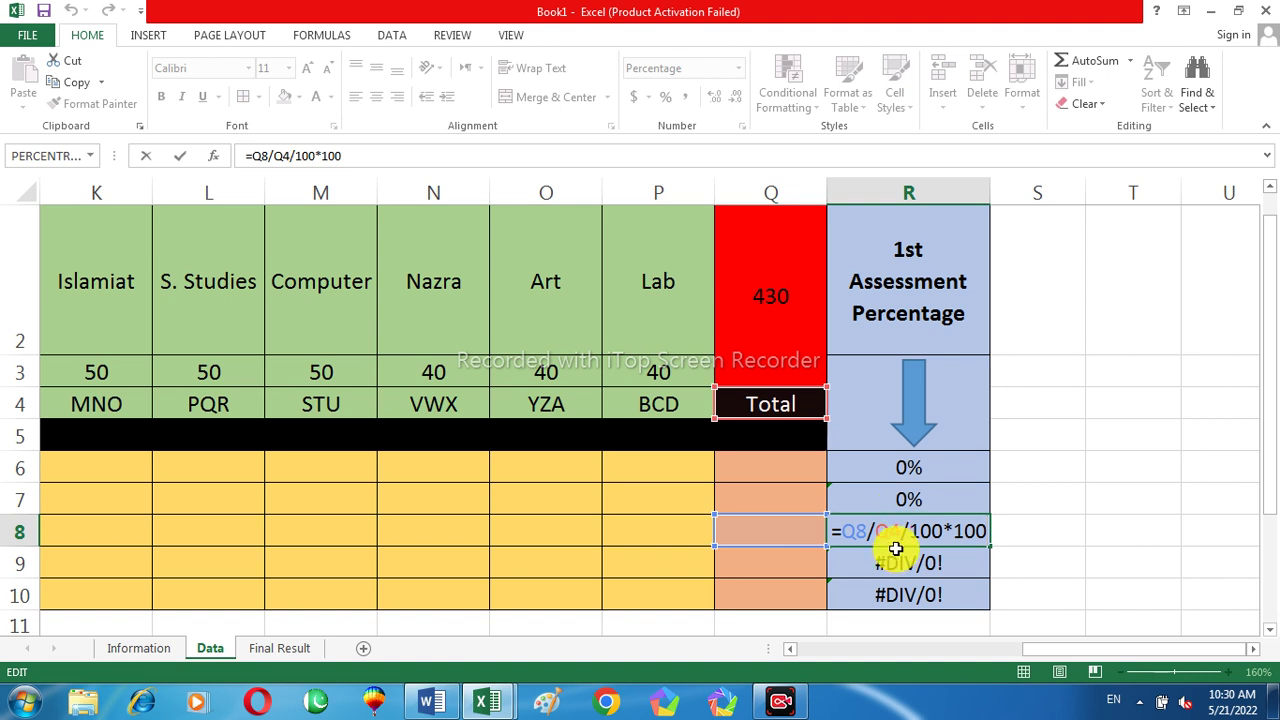
left_click(903, 531)
key("BackSpace")
key("BackSpace")
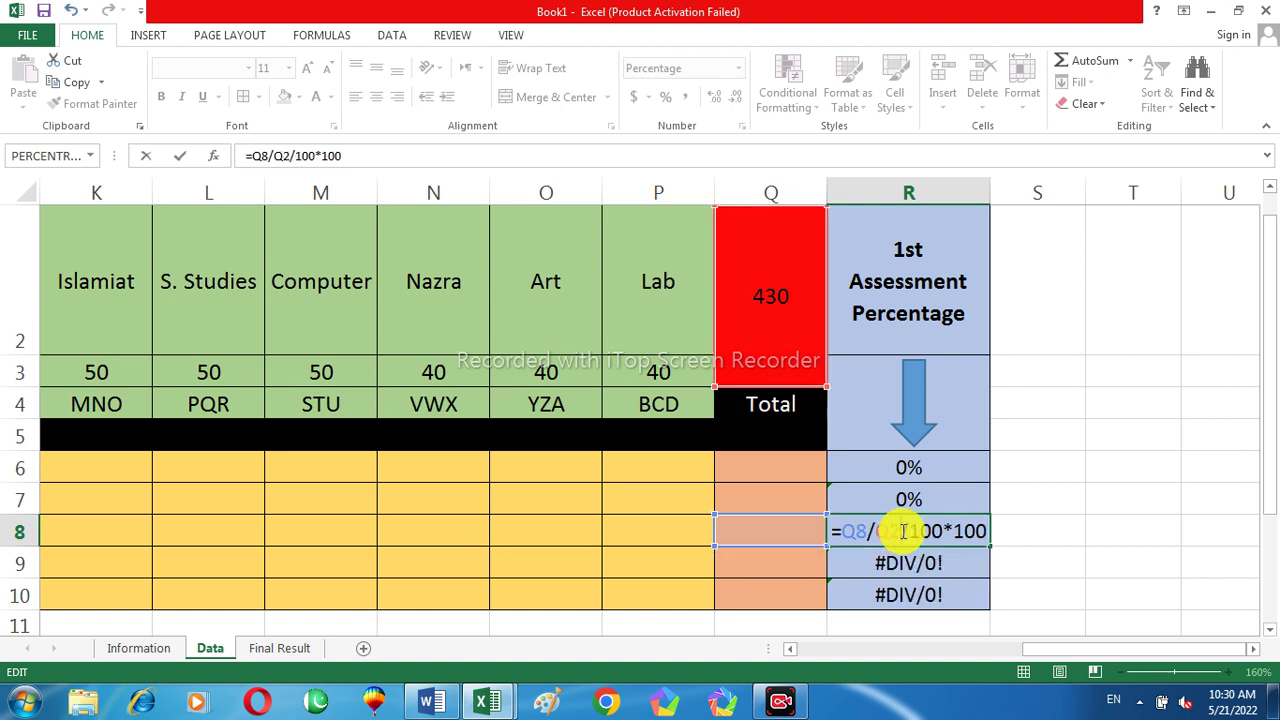
type("Q2")
key("Return")
Step: Re-enter the R9 and R10 percentage formulas so the column shows 0%
double_click(902, 563)
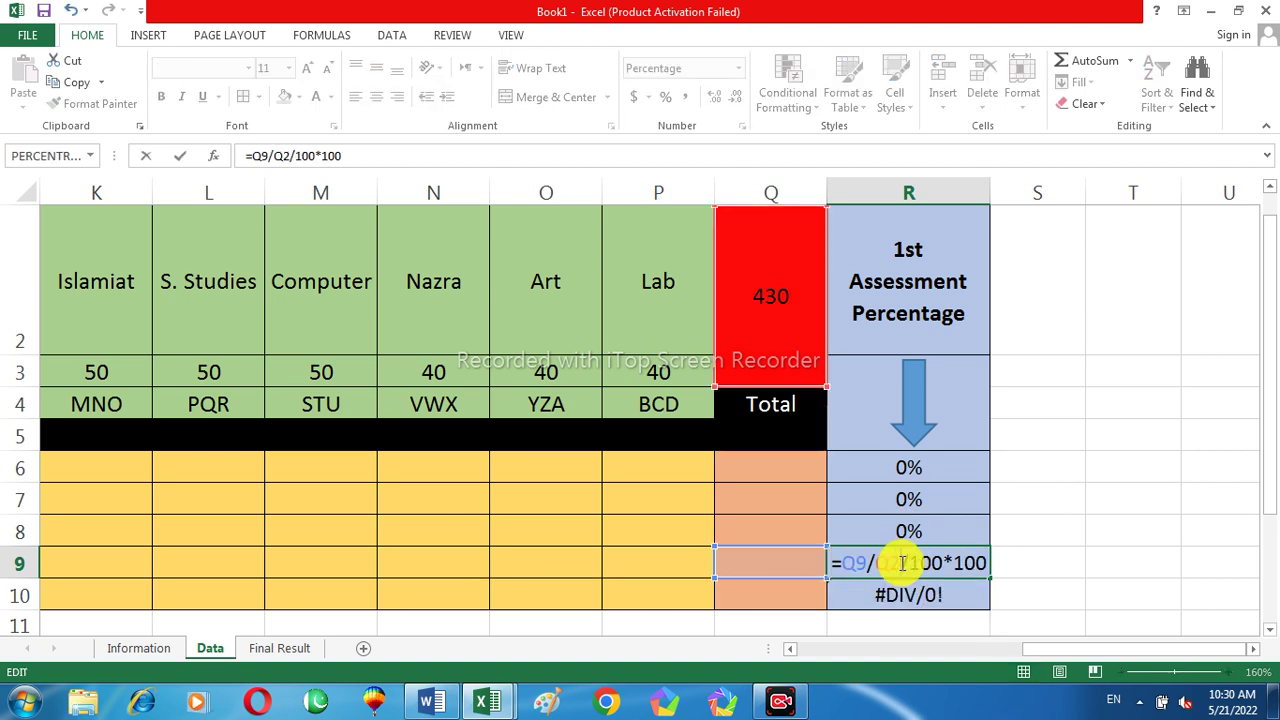
key("Return")
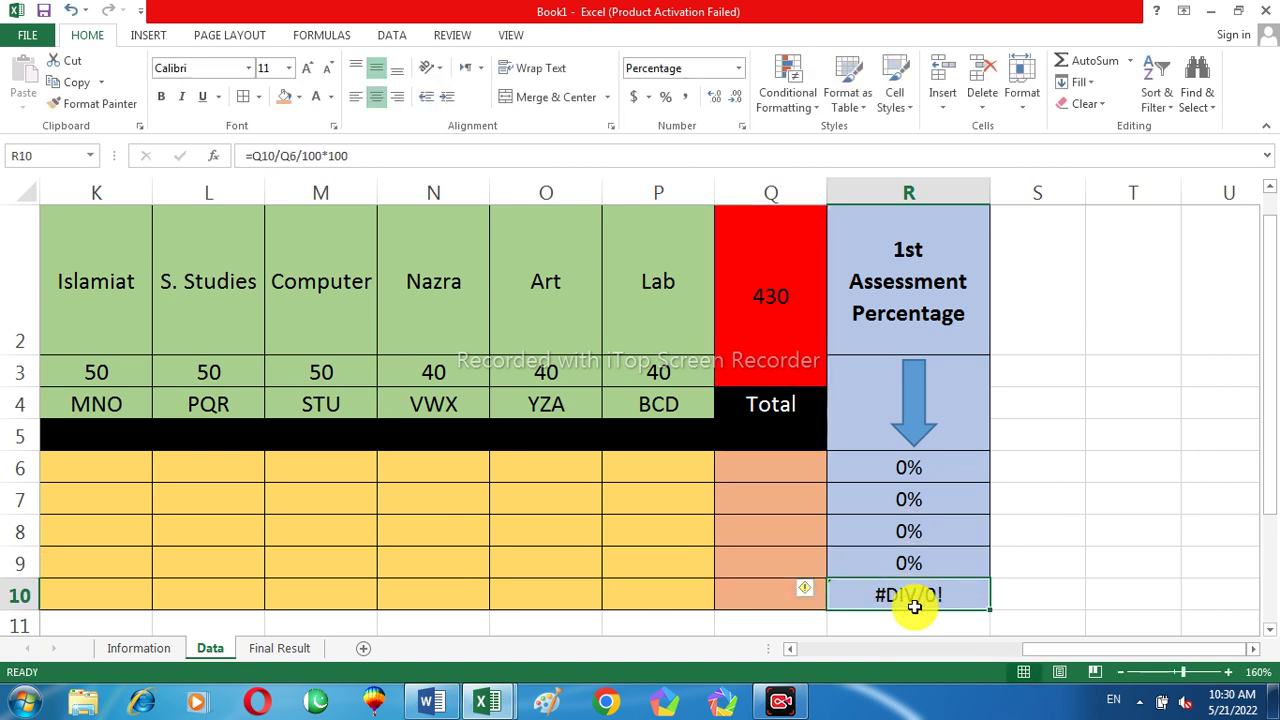
double_click(914, 606)
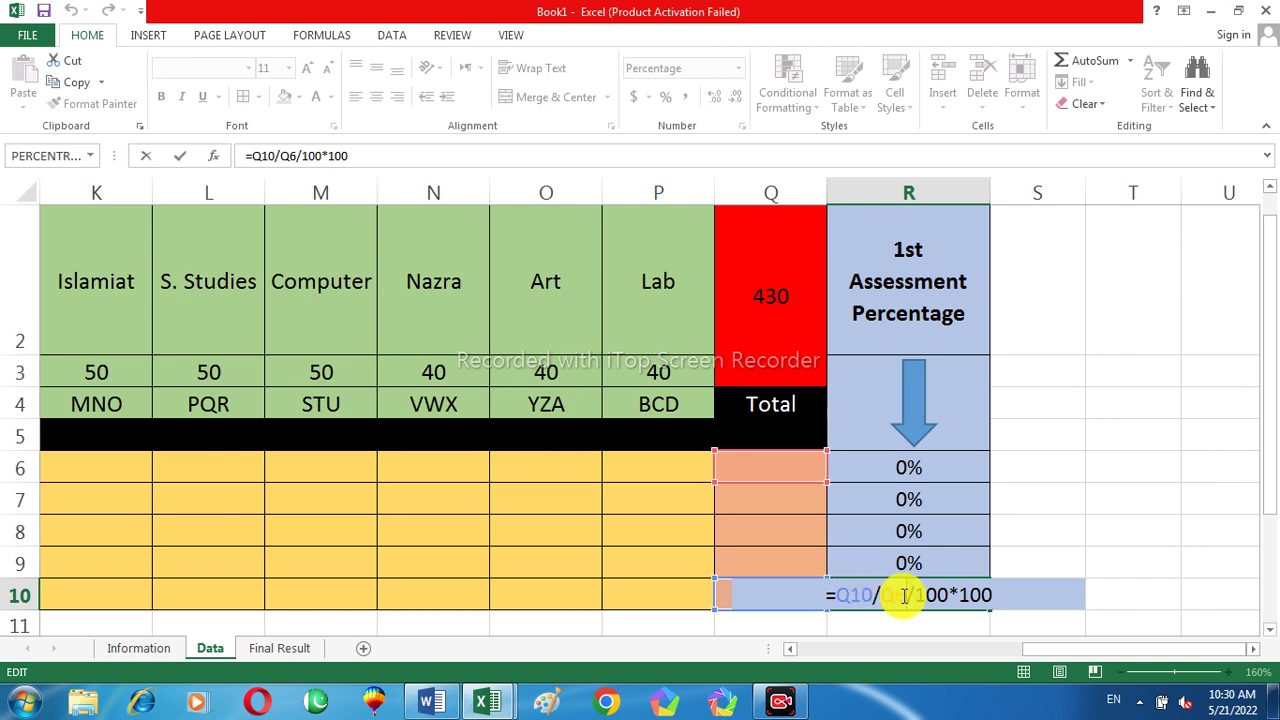
key("Return")
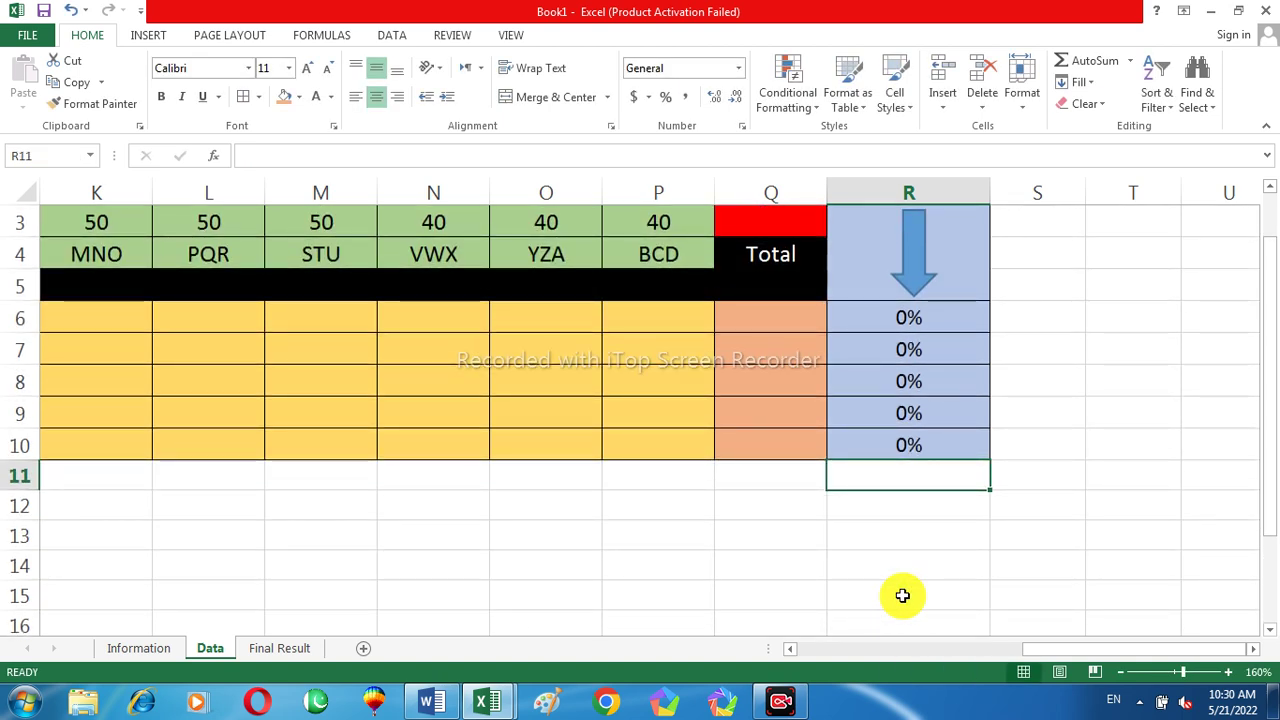
Step: Enter =SUM(G6:P6) in Q6 to total the first student's marks
left_click(791, 317)
mouse_move(1014, 648)
left_mouse_down()
mouse_move(989, 654)
mouse_move(951, 594)
left_mouse_up()
scroll(937, 506, "up", 1)
scroll(937, 506, "down", 1)
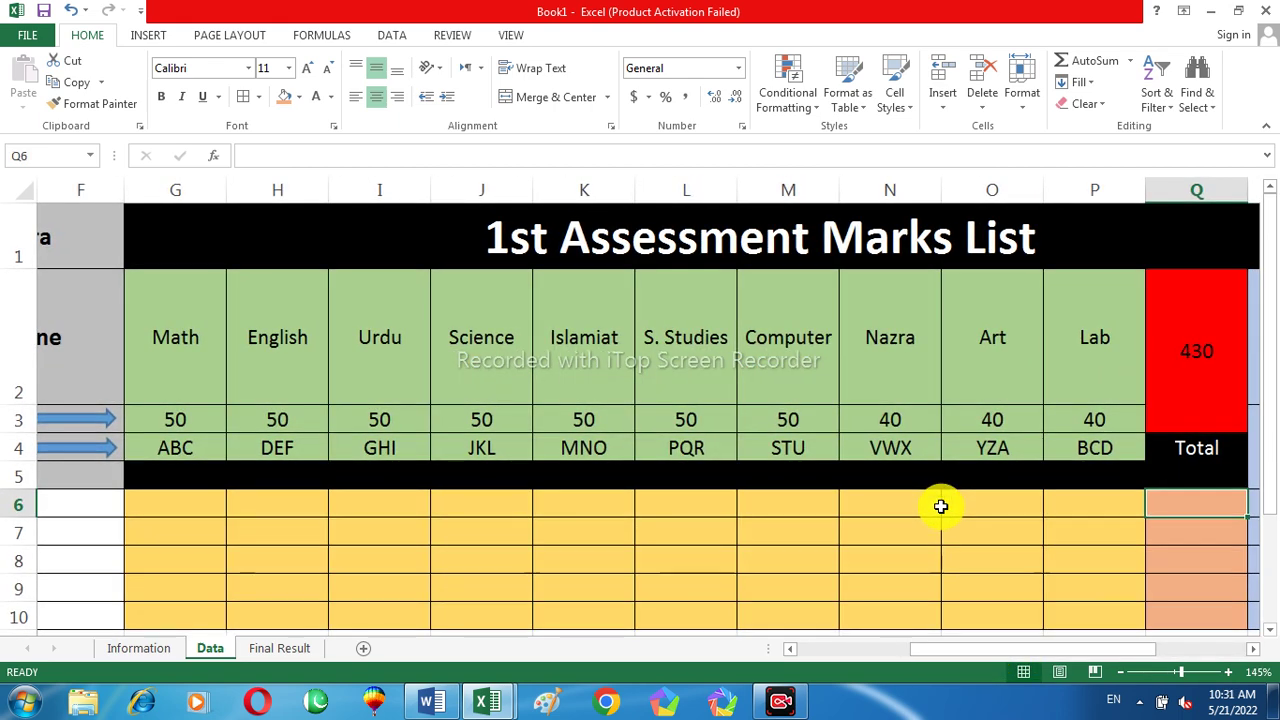
mouse_move(1082, 650)
left_mouse_down()
mouse_move(1100, 655)
mouse_move(1040, 655)
left_mouse_up()
left_click(1168, 505)
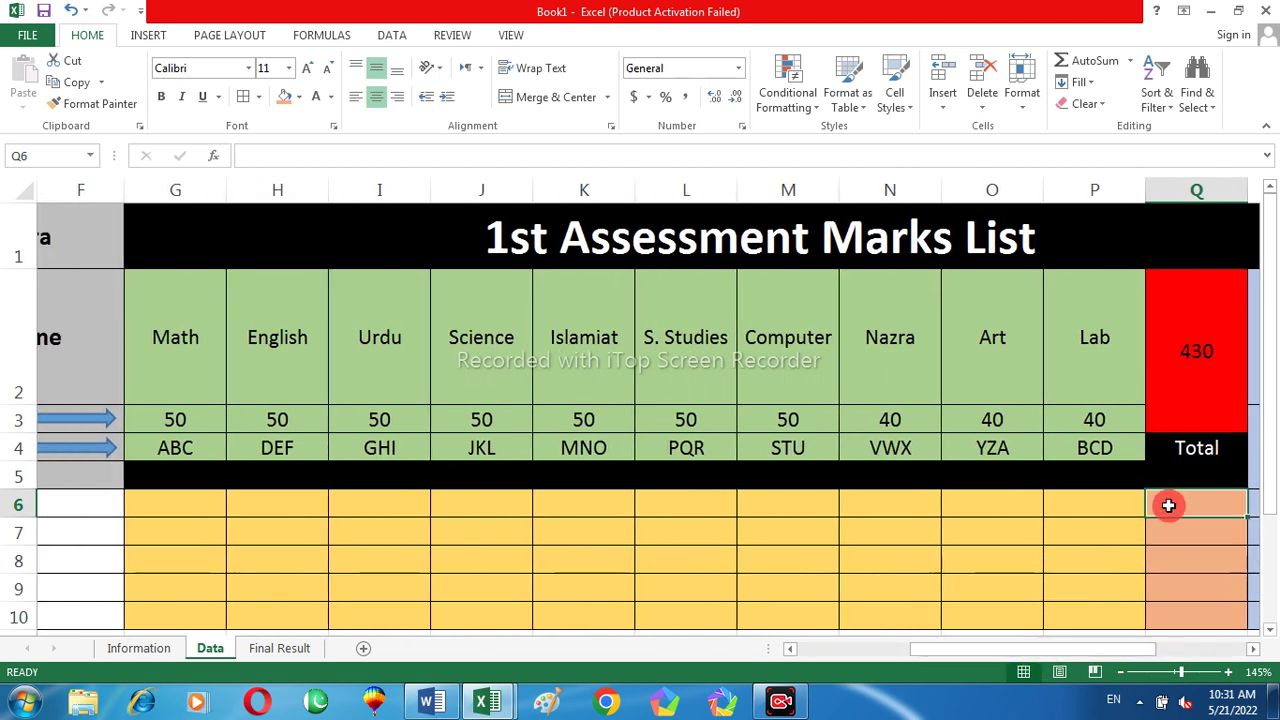
type("=")
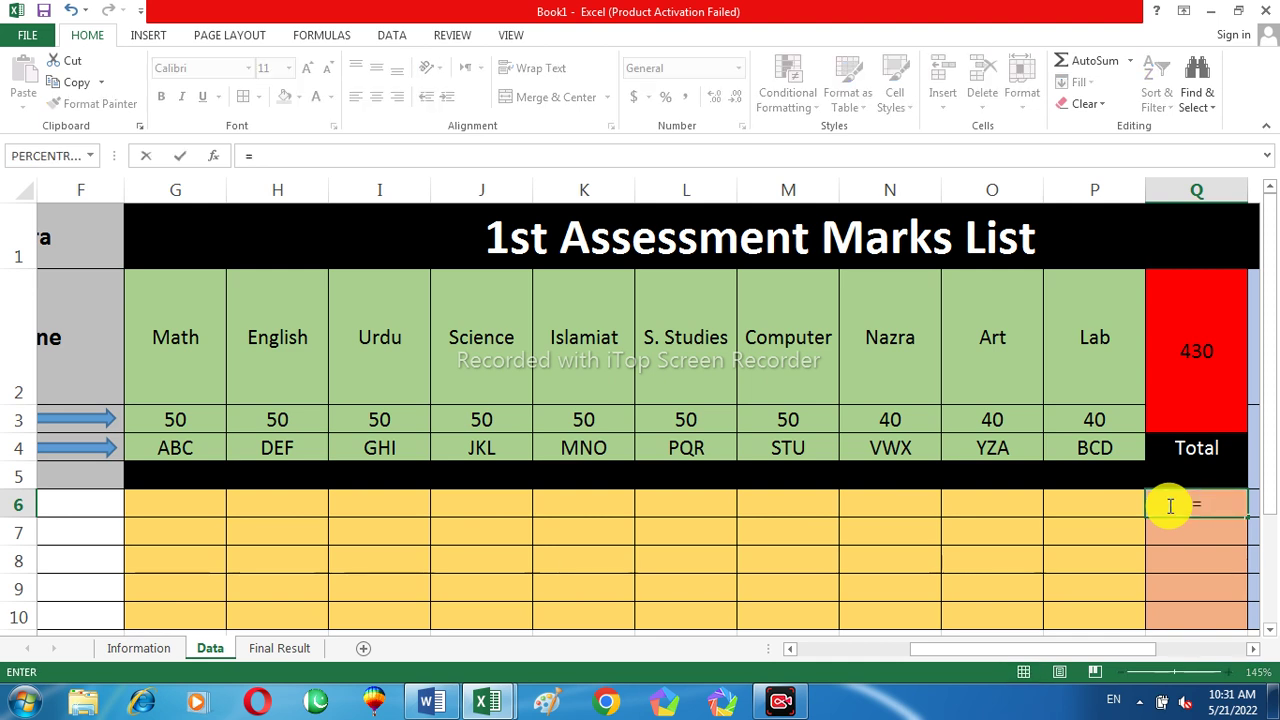
type("sum")
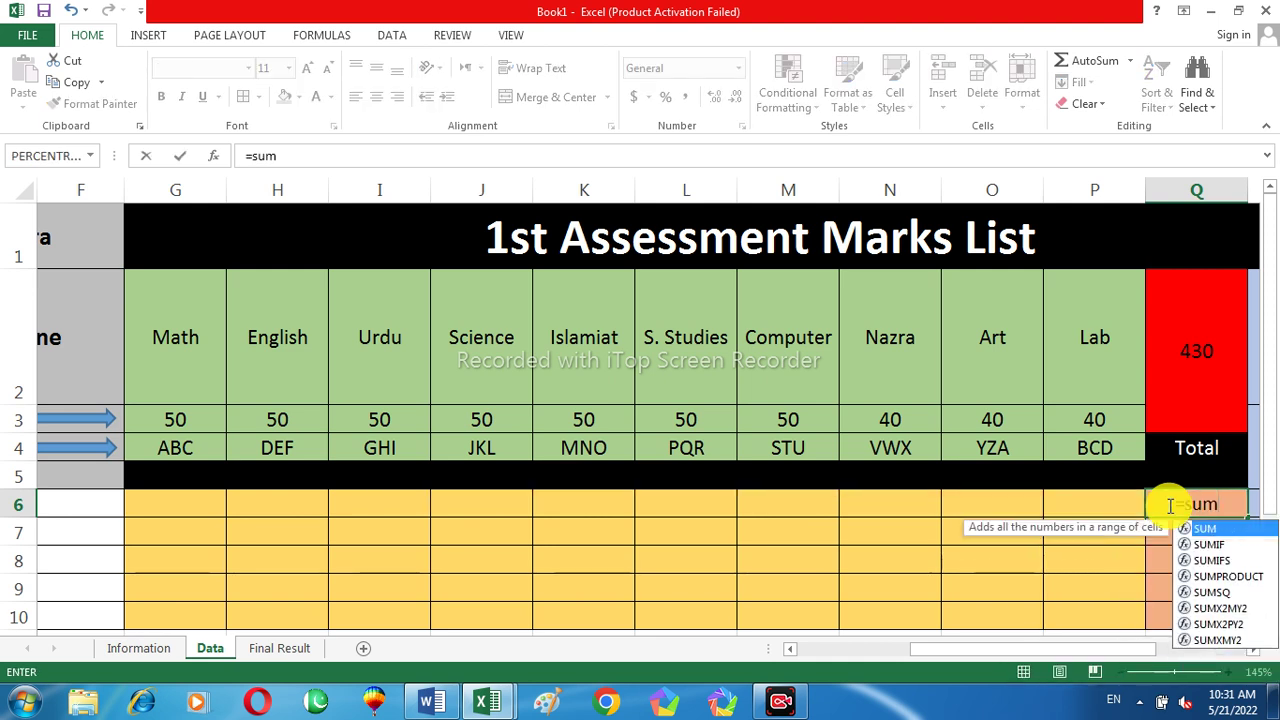
type("(")
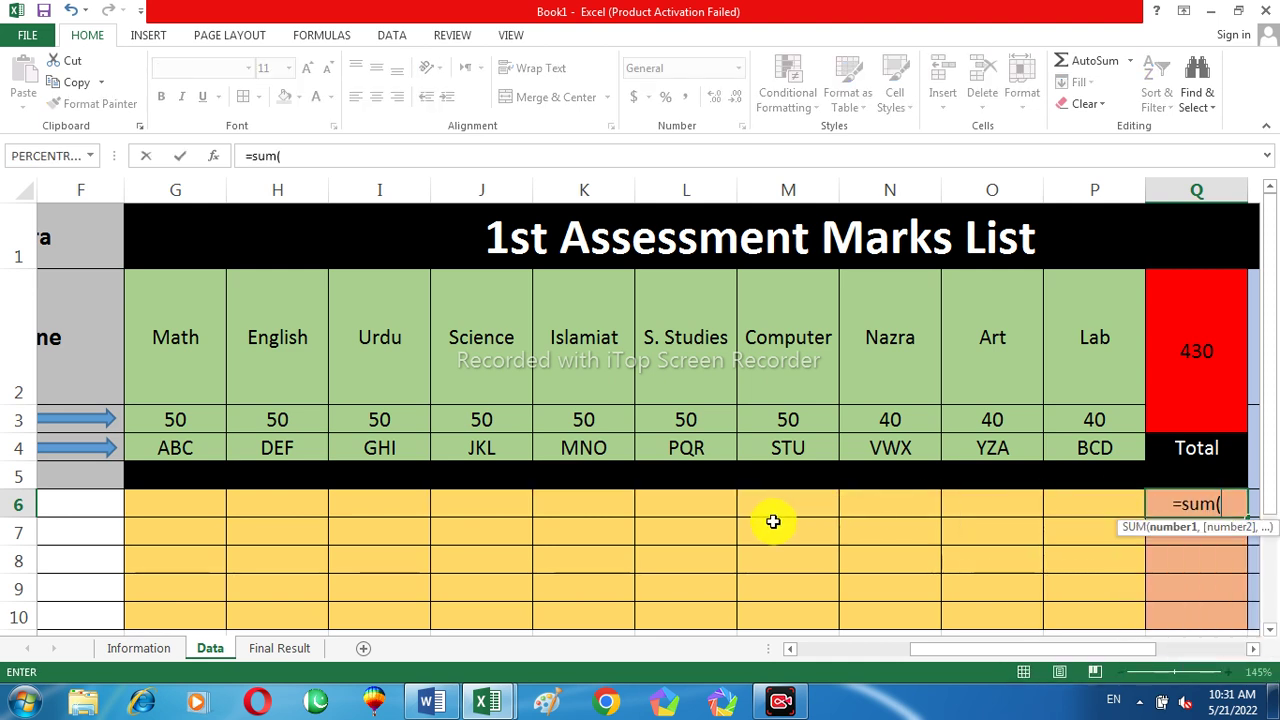
left_click_drag(194, 505, 1071, 505)
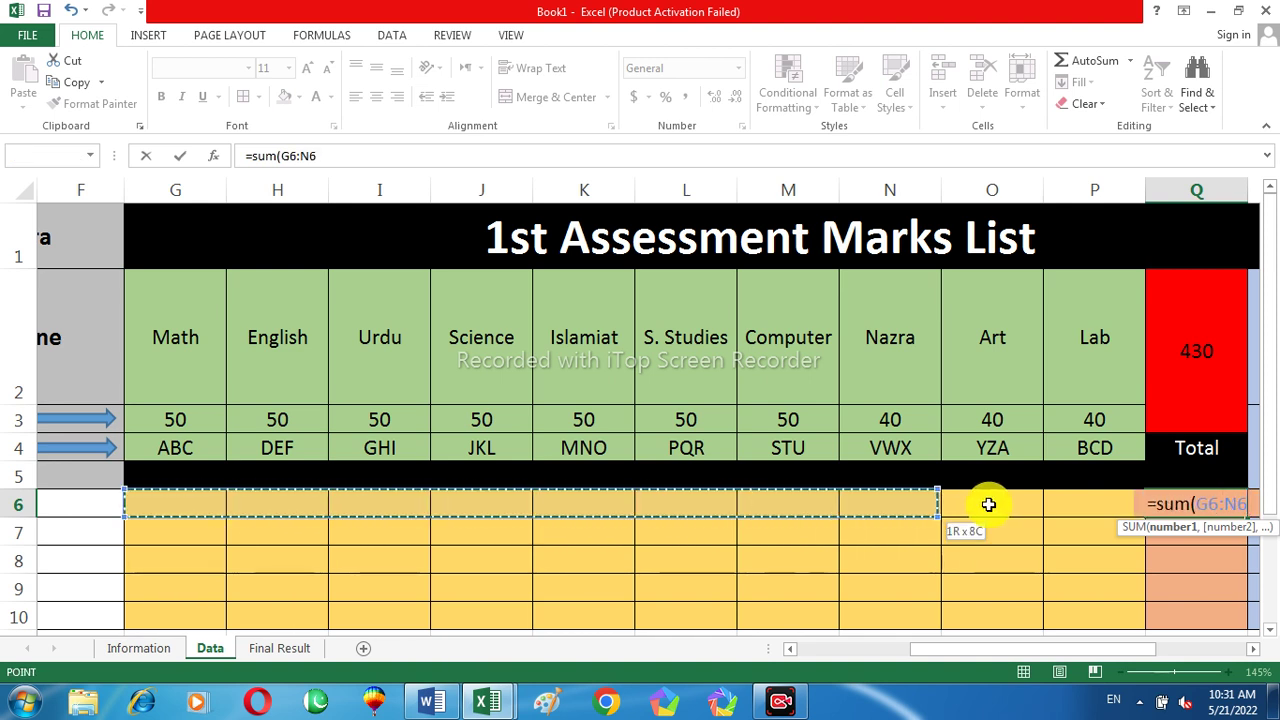
key("Return")
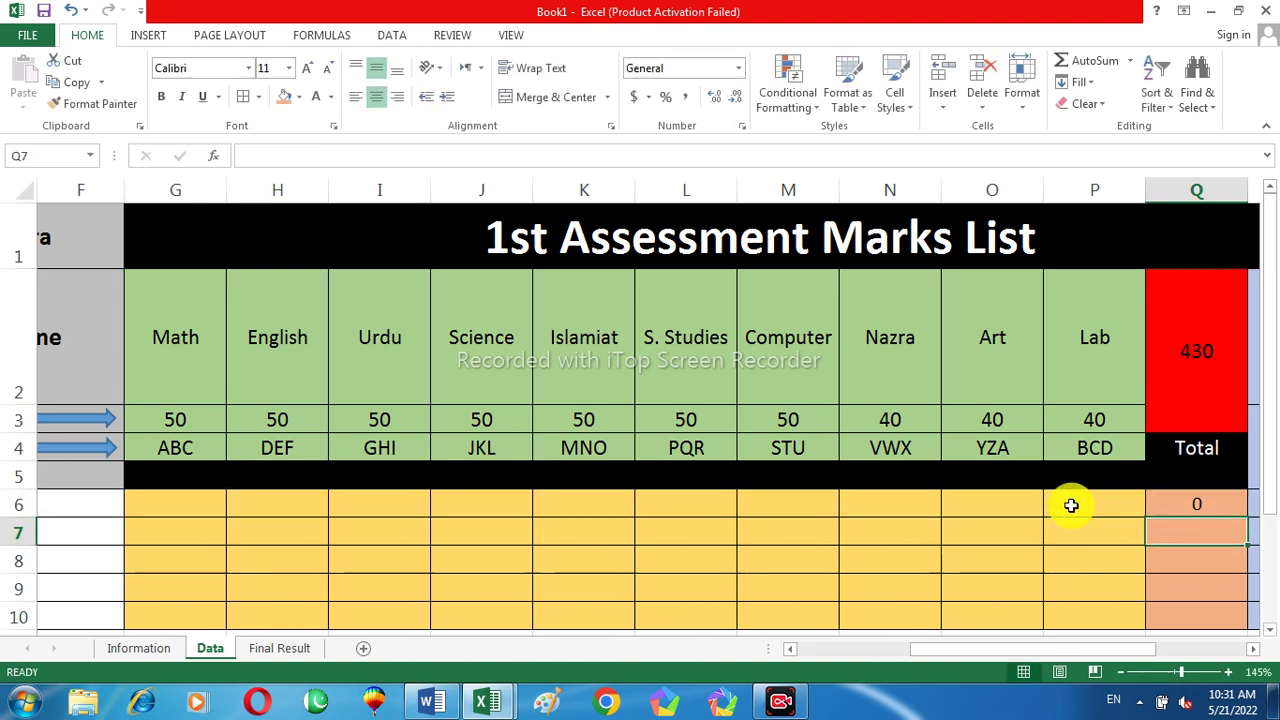
left_click(1200, 507)
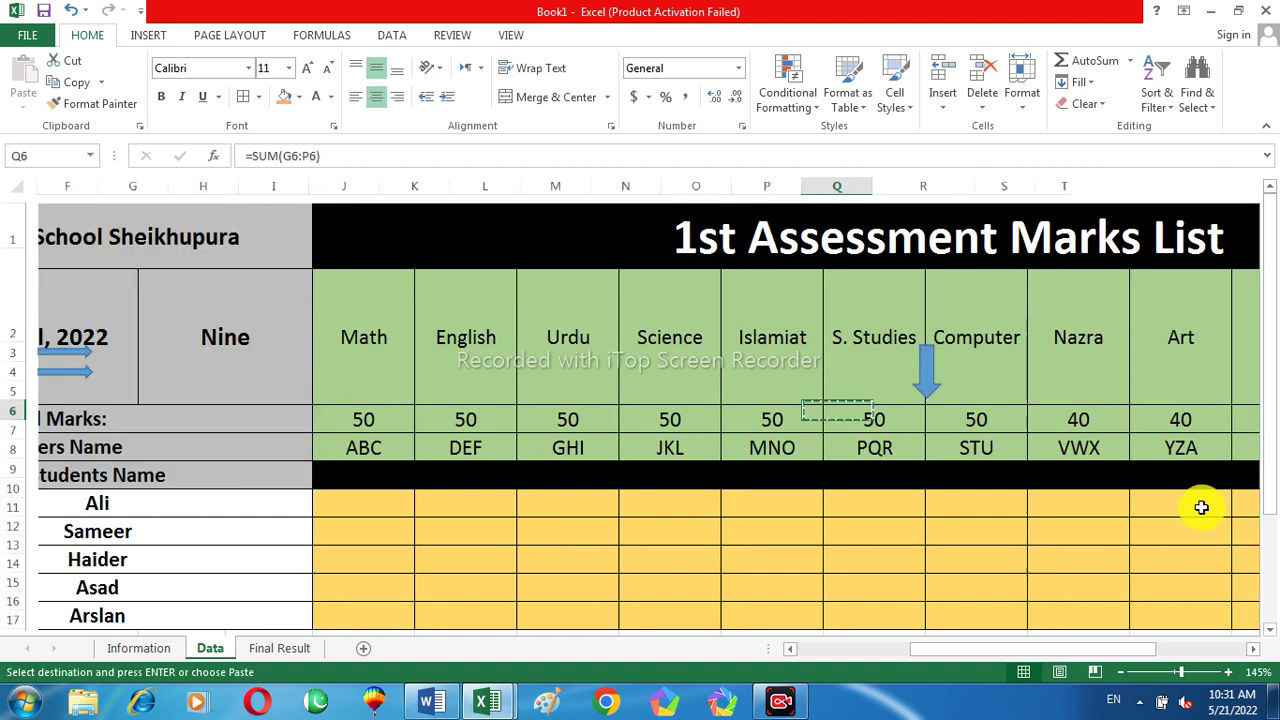
Step: Copy Q6's SUM formula into Q7 through Q10
key("ctrl+c")
left_click(1195, 529)
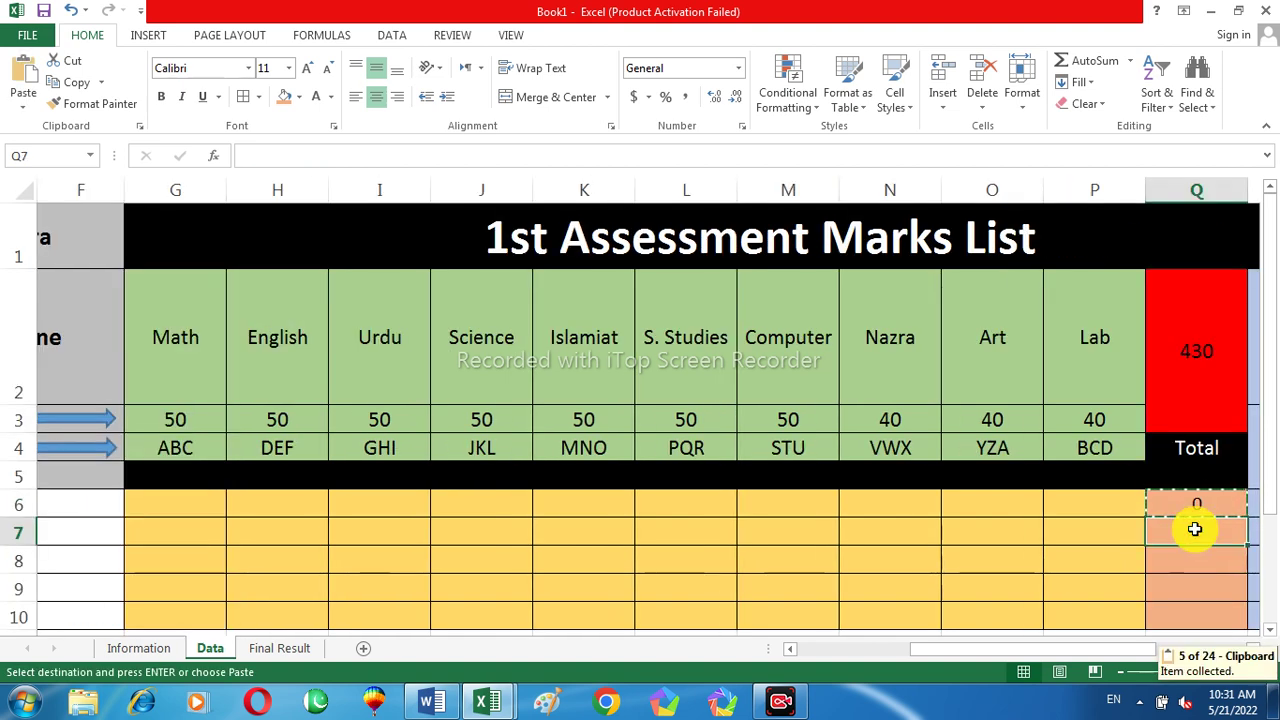
left_click_drag(1195, 529, 1195, 529)
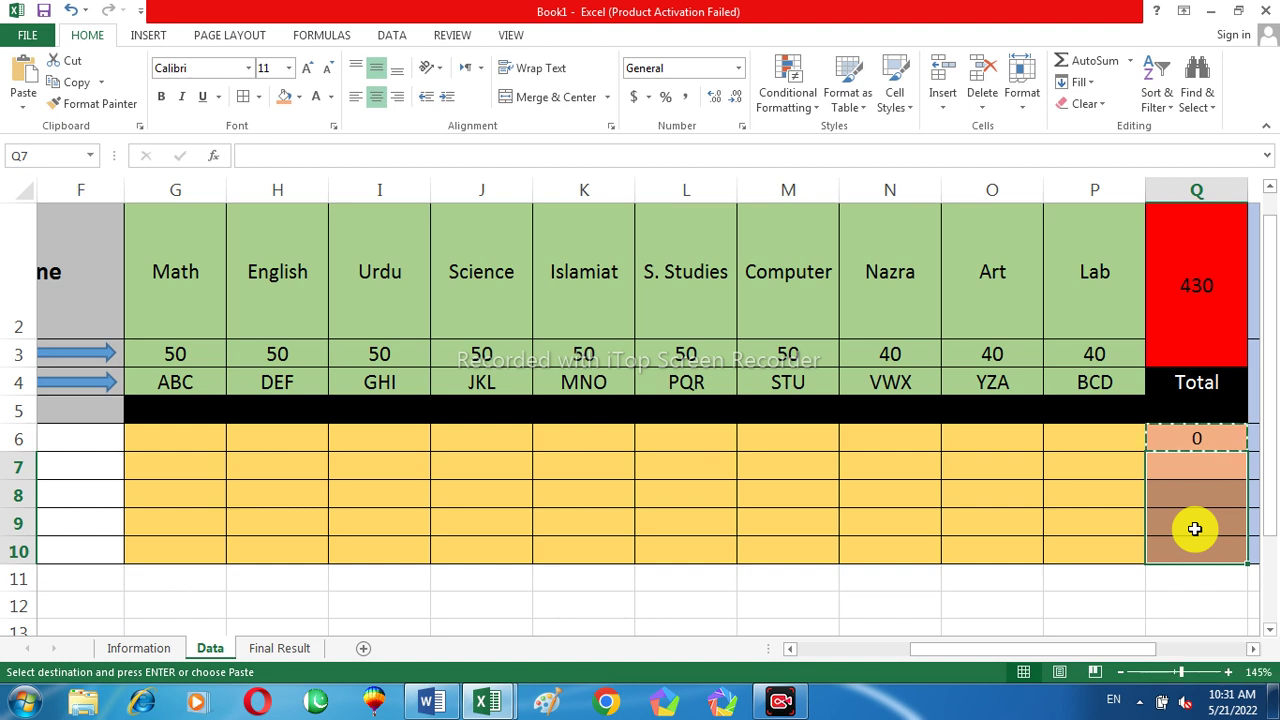
key("ctrl+v")
Step: Check each total formula from Q6 to Q10, then select the names block C6:F10
double_click(1195, 437)
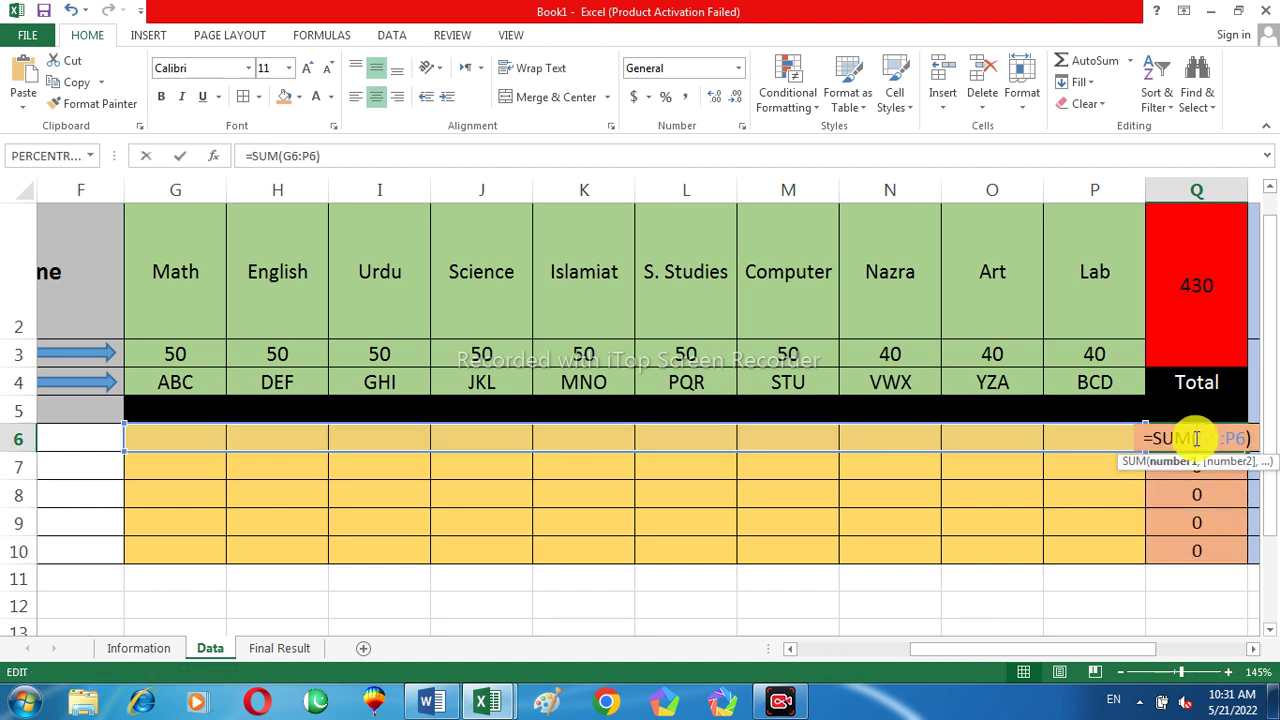
key("Escape")
double_click(1204, 461)
key("Escape")
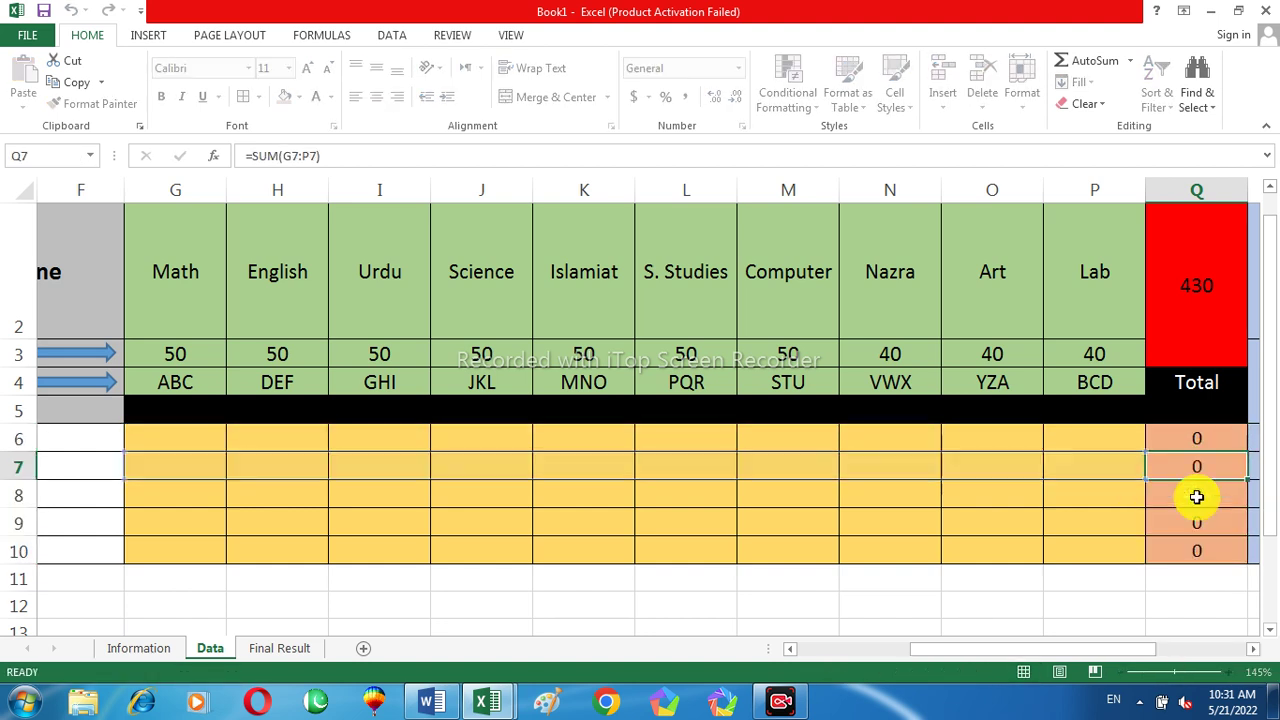
double_click(1200, 494)
key("Escape")
double_click(1197, 523)
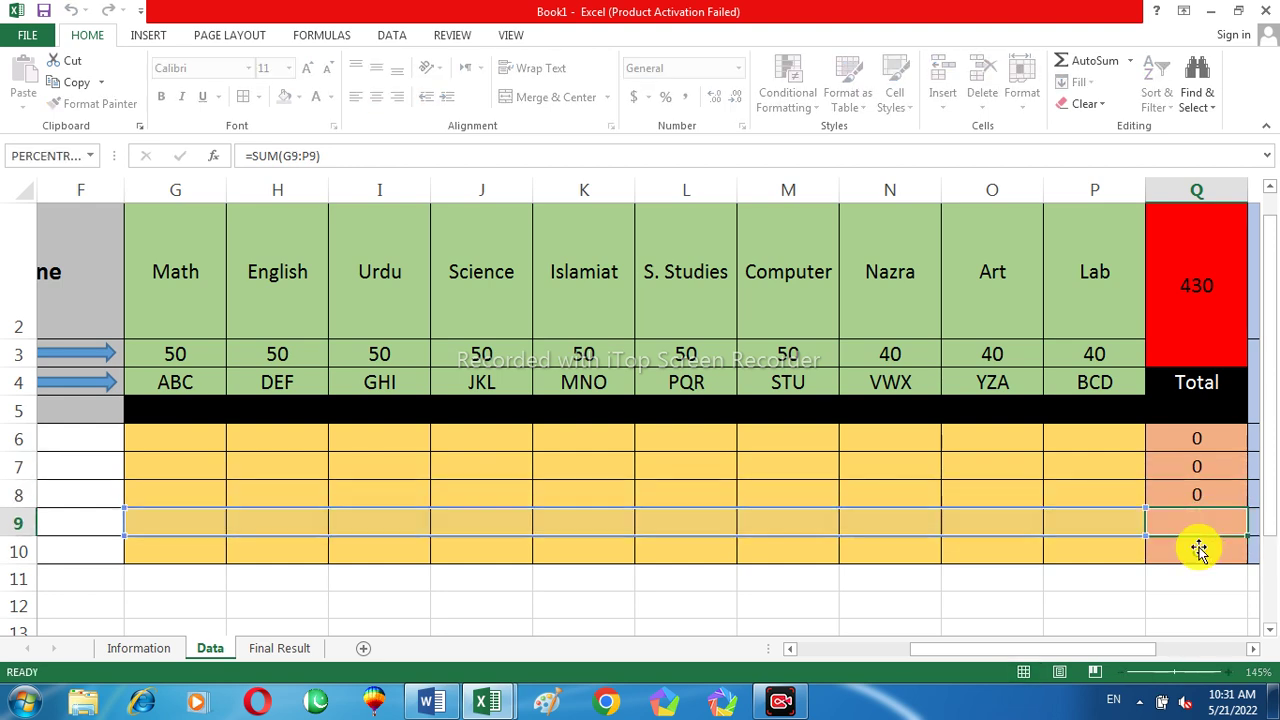
key("Return")
double_click(1198, 550)
key("Escape")
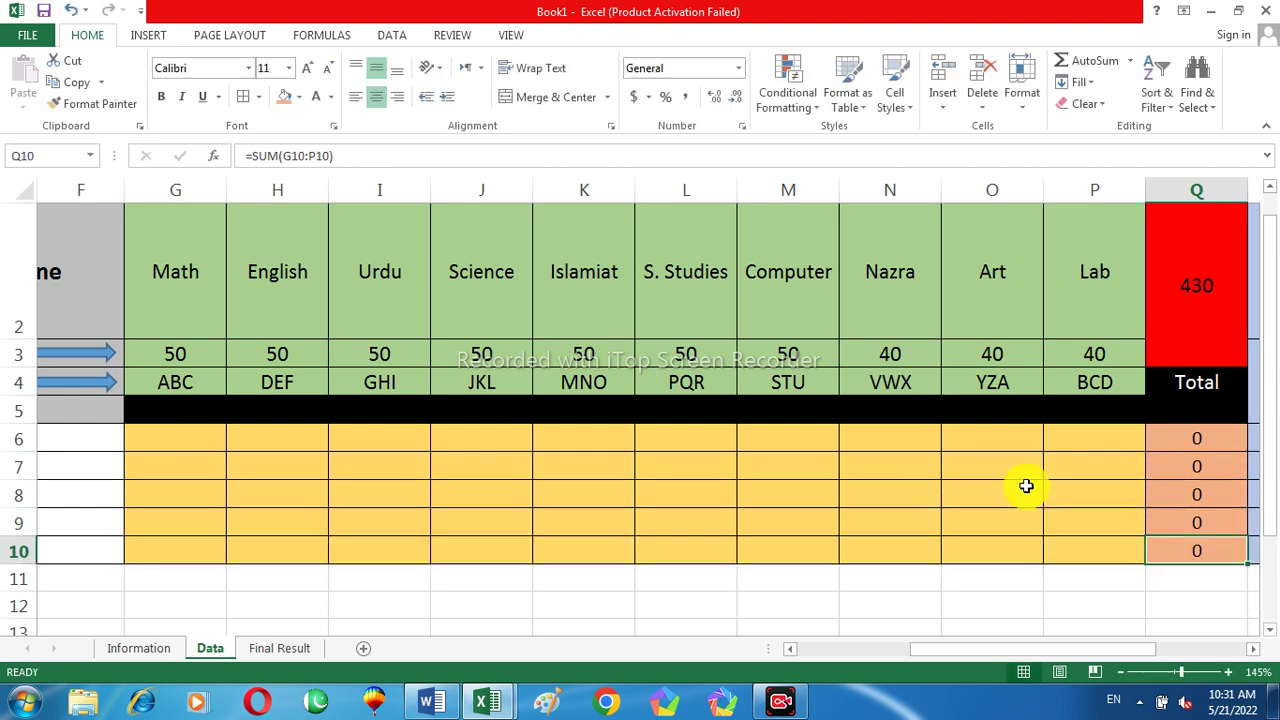
scroll(1026, 485, "down", 2)
scroll(1026, 485, "down", 1)
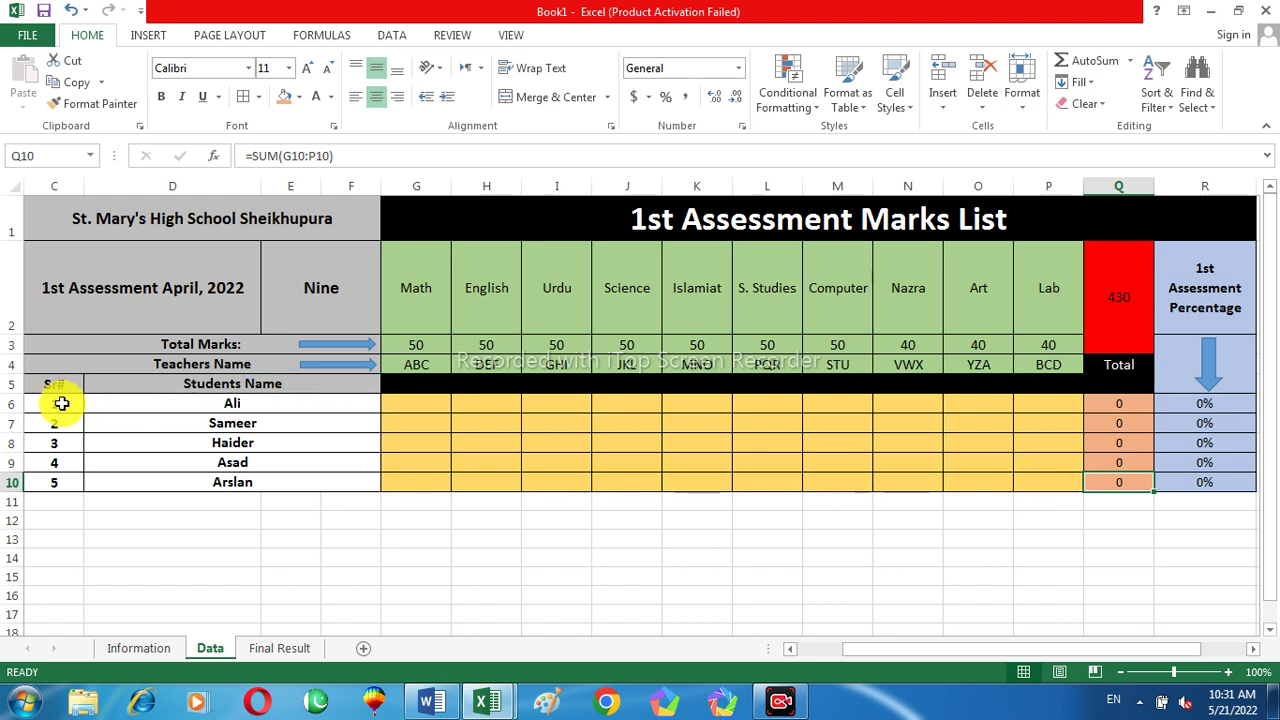
left_click_drag(62, 403, 157, 480)
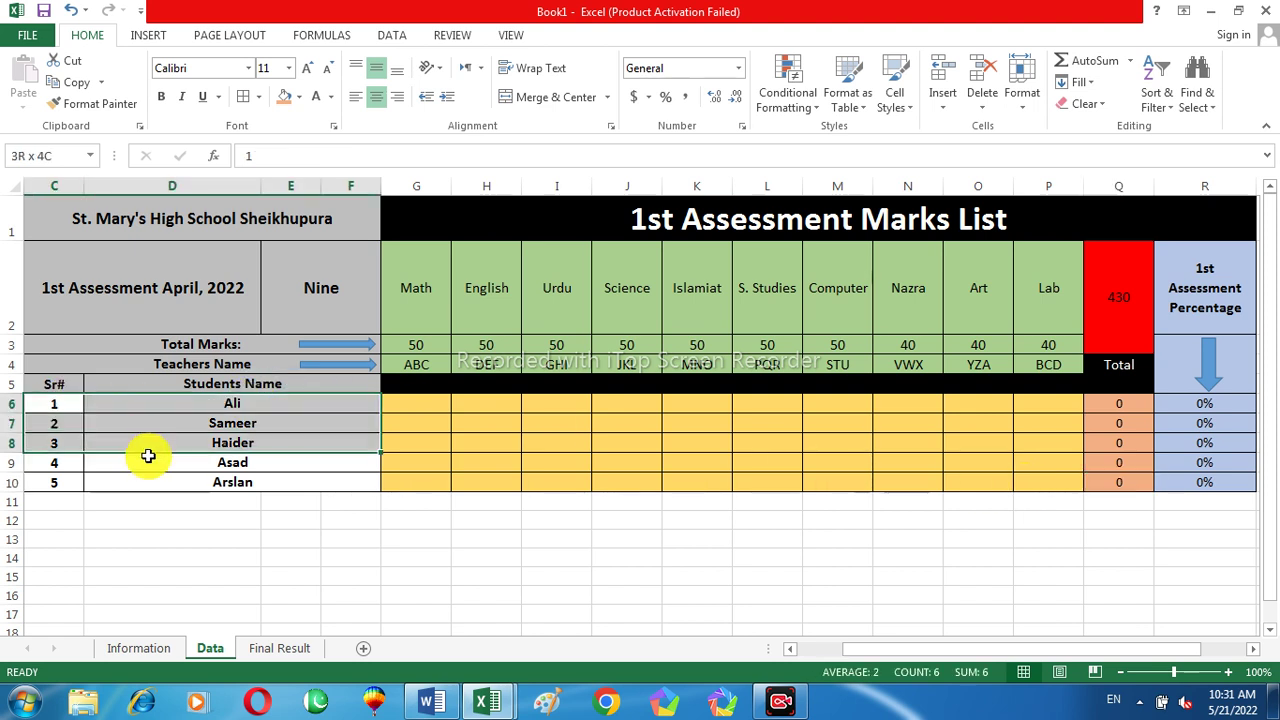
Step: Fill C6:F10 with Blue-Gray, Text 2, Lighter 40%
left_click(298, 97)
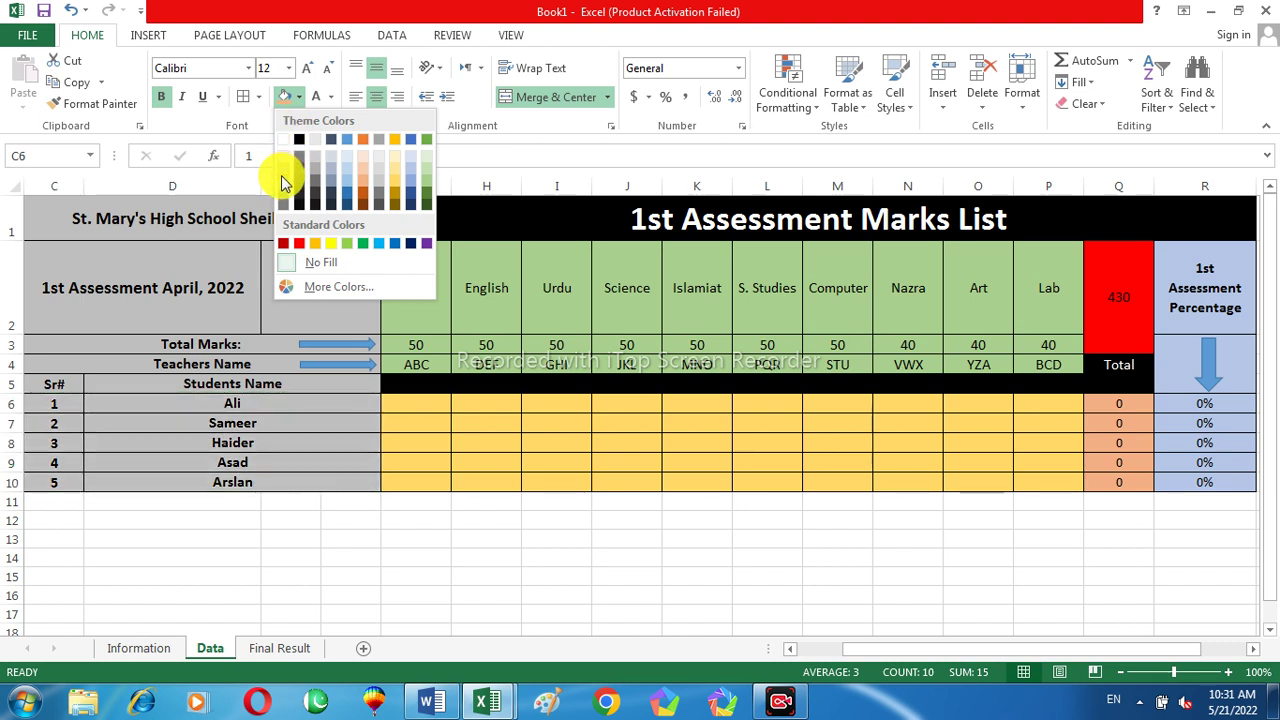
left_click(333, 185)
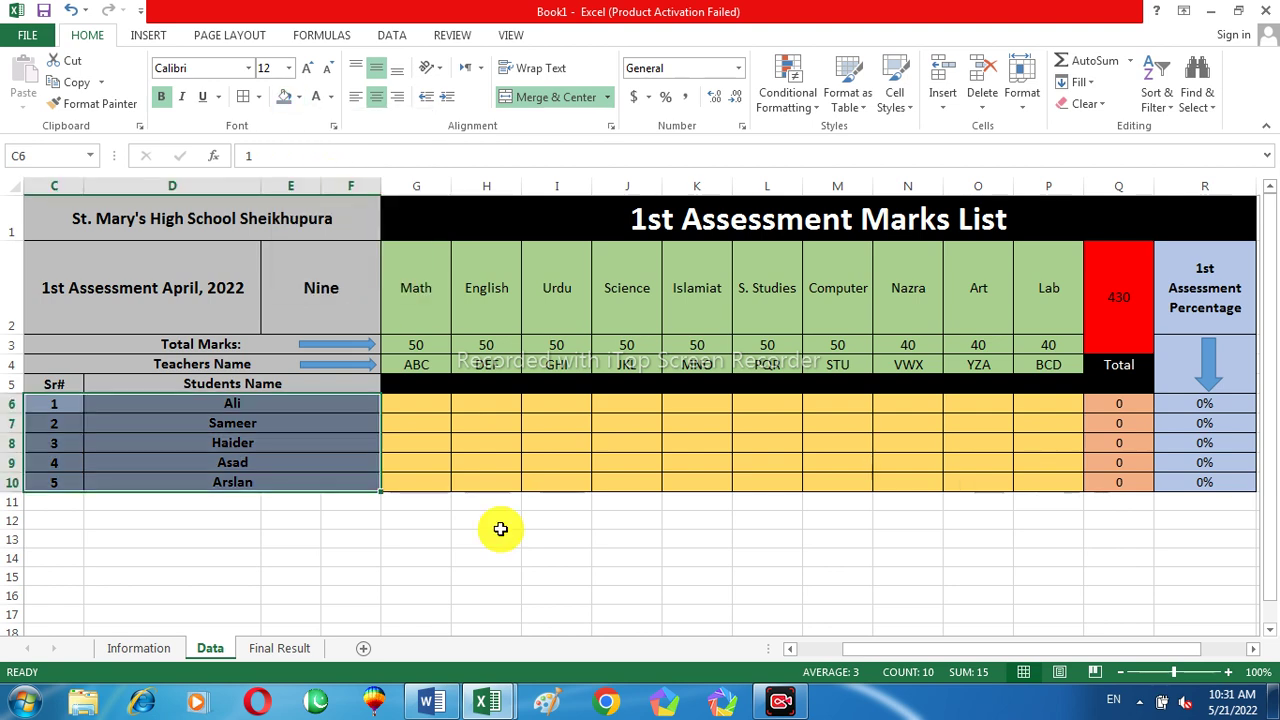
scroll(678, 563, "down", 1, "ctrl")
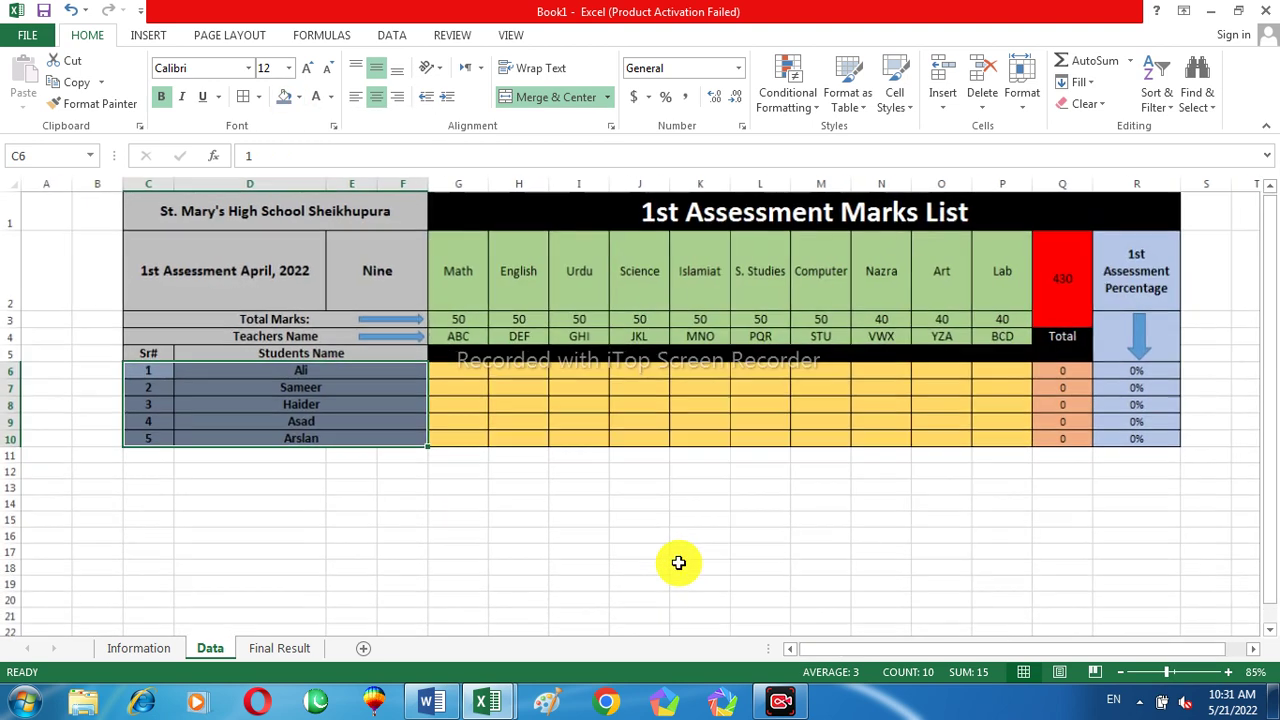
scroll(678, 560, "up", 1, "ctrl")
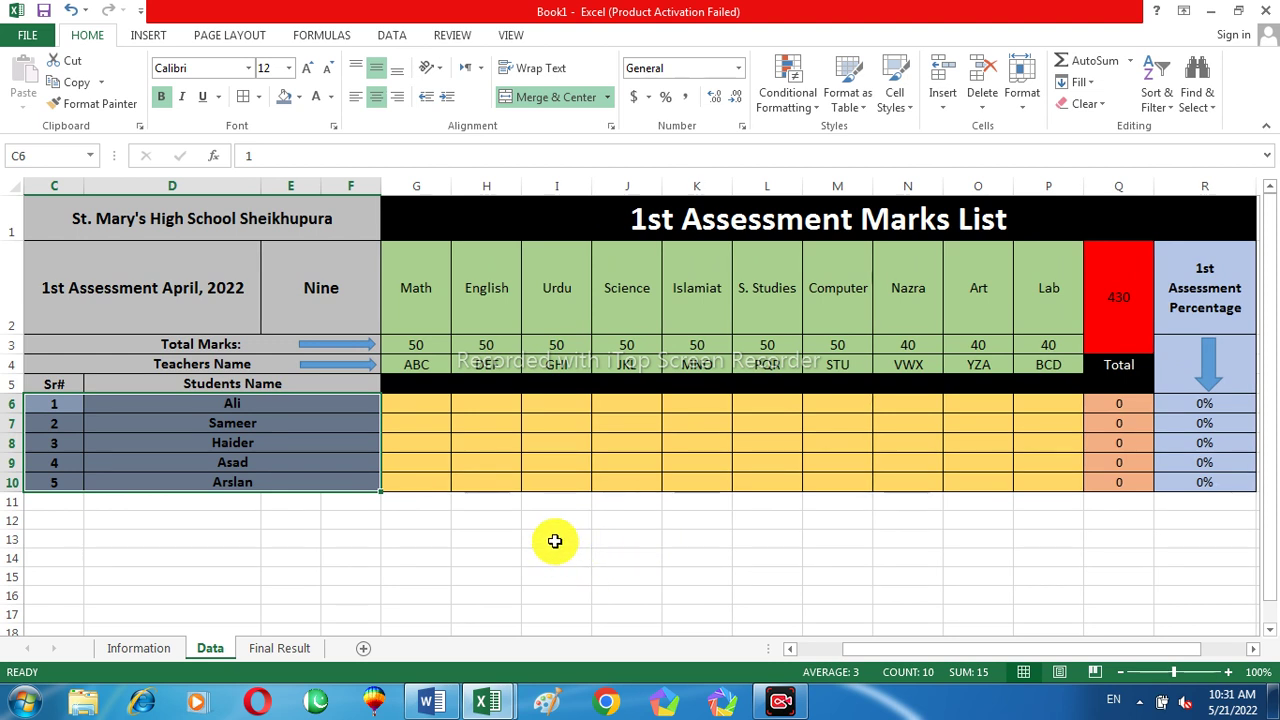
left_click(555, 541)
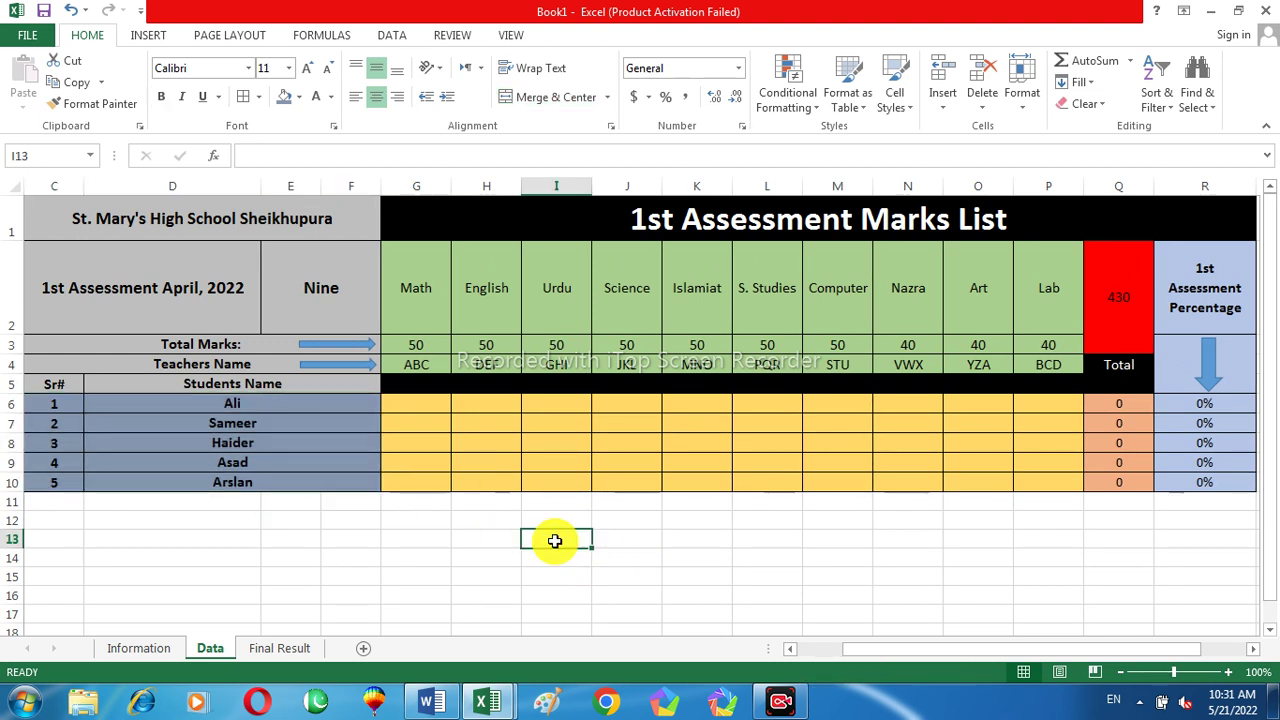
Step: Enter 40 for each of Ali's subject marks in row 6
left_click(402, 402)
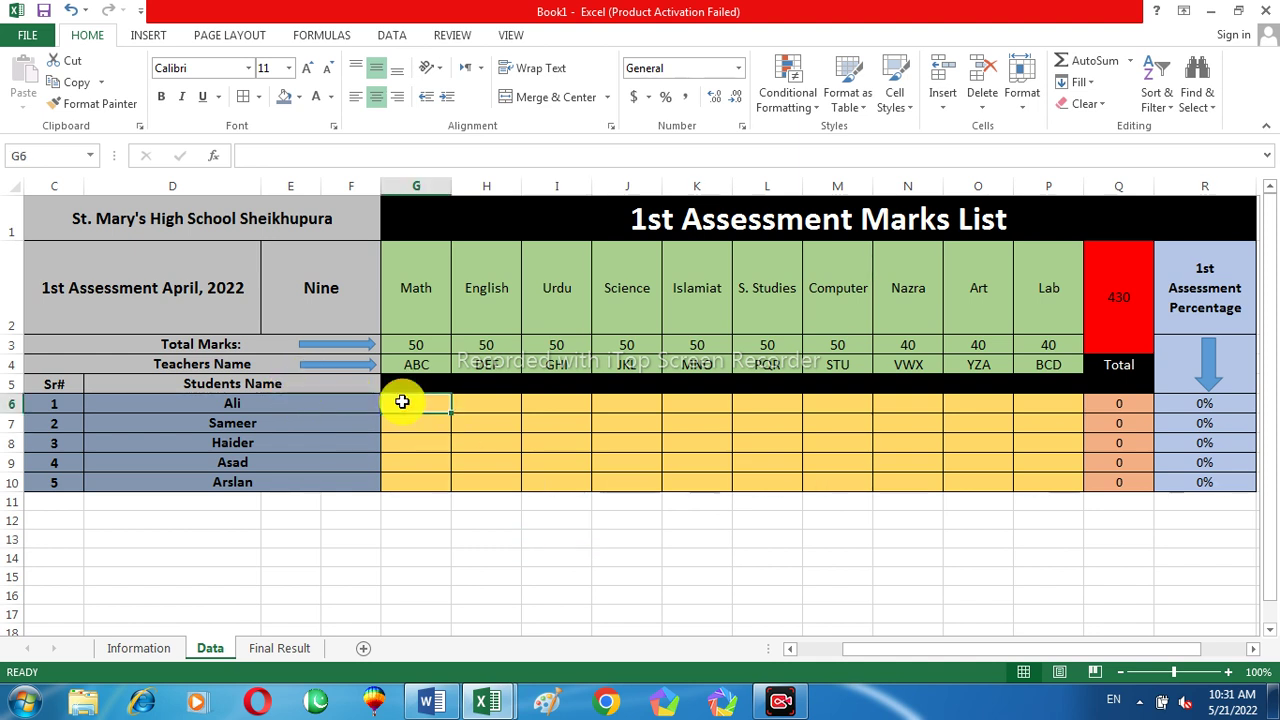
type("4")
key("Tab")
type("40\t4")
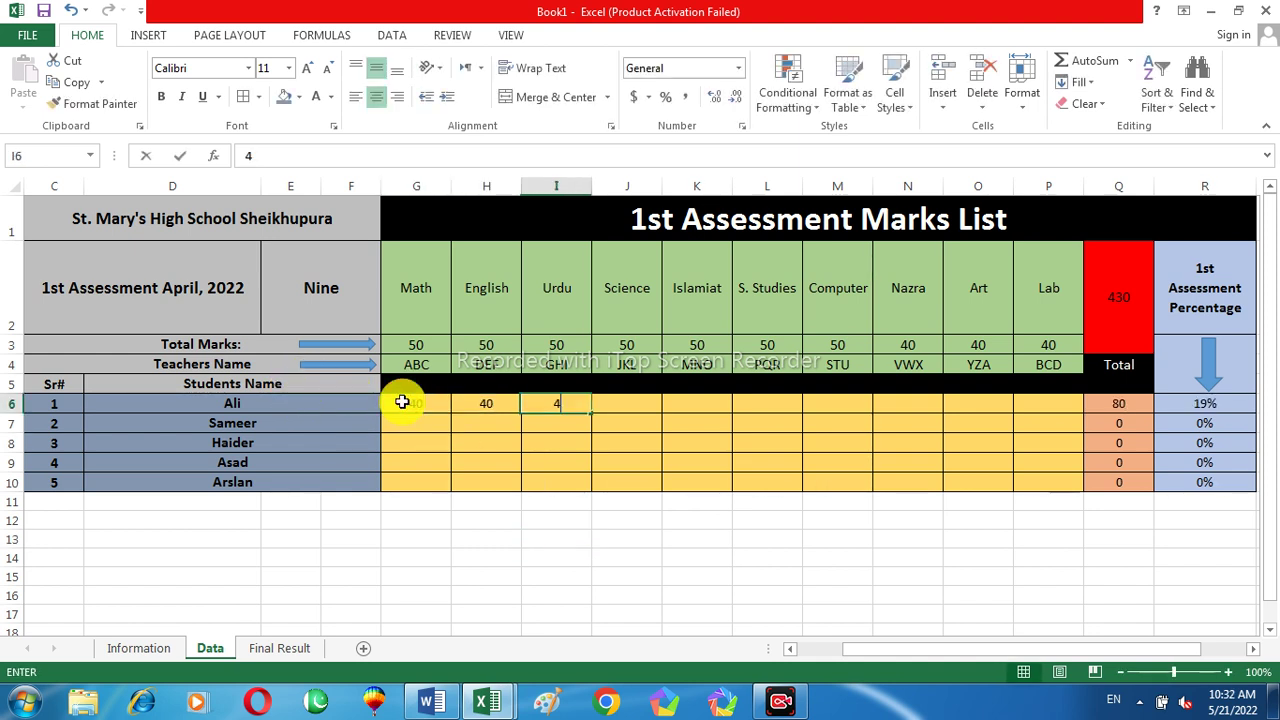
type("0\t40\t40\t40\t40")
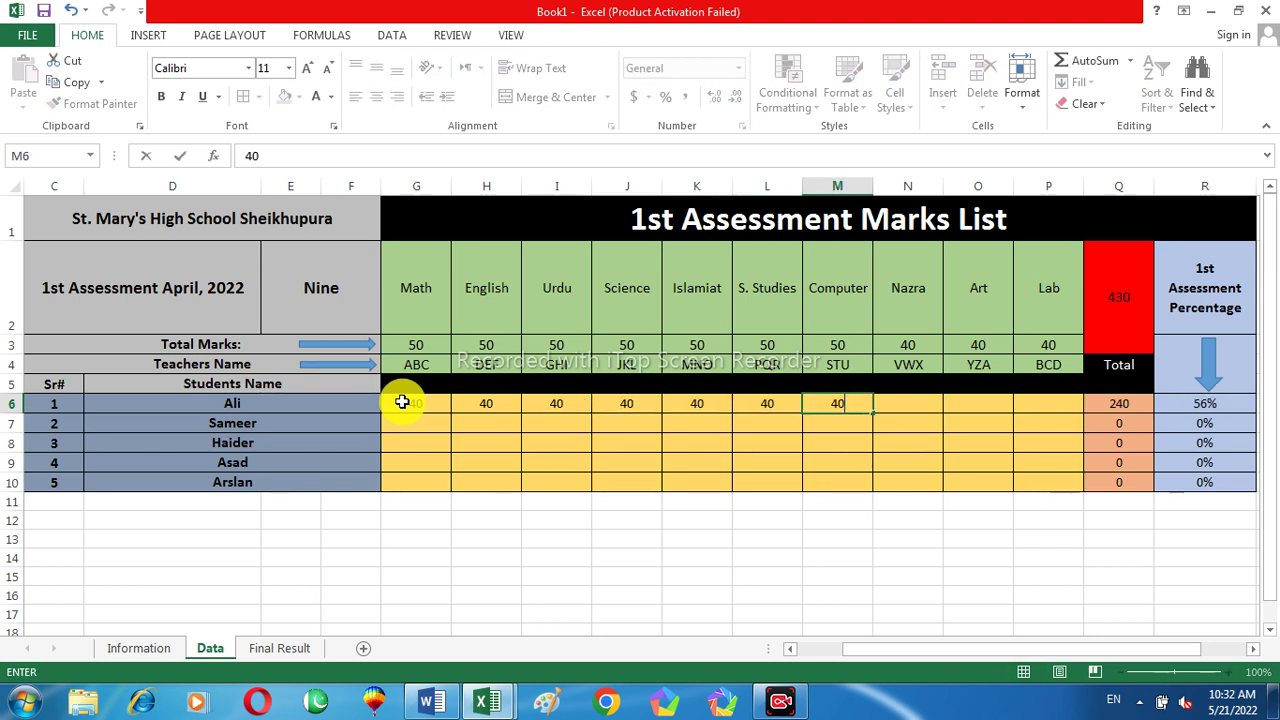
type("\t40\t40")
key("Tab")
type("40")
key("Return")
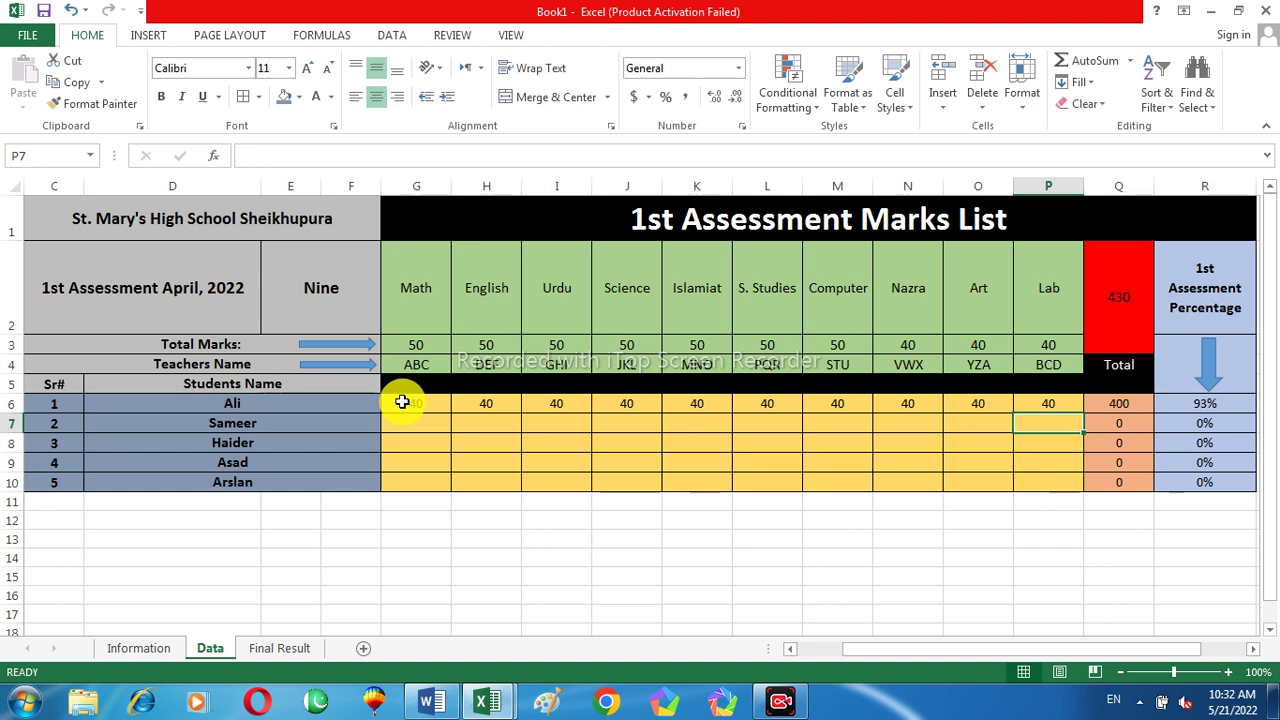
Step: Type 50 across all of Sameer's subject marks in row 7
key("Left")
key("Left")
key("Left")
key("Left")
key("Left")
key("Left")
key("Left")
key("Left")
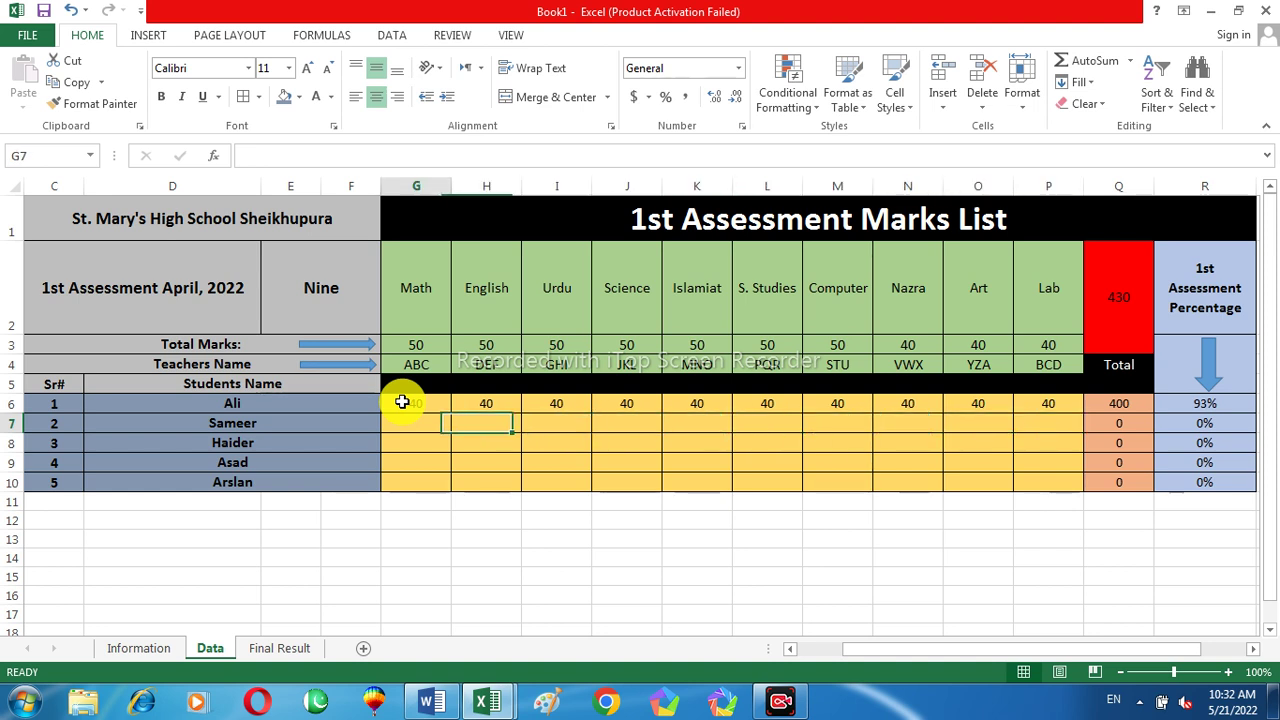
key("Left")
key("Left")
key("Right")
type("50\t")
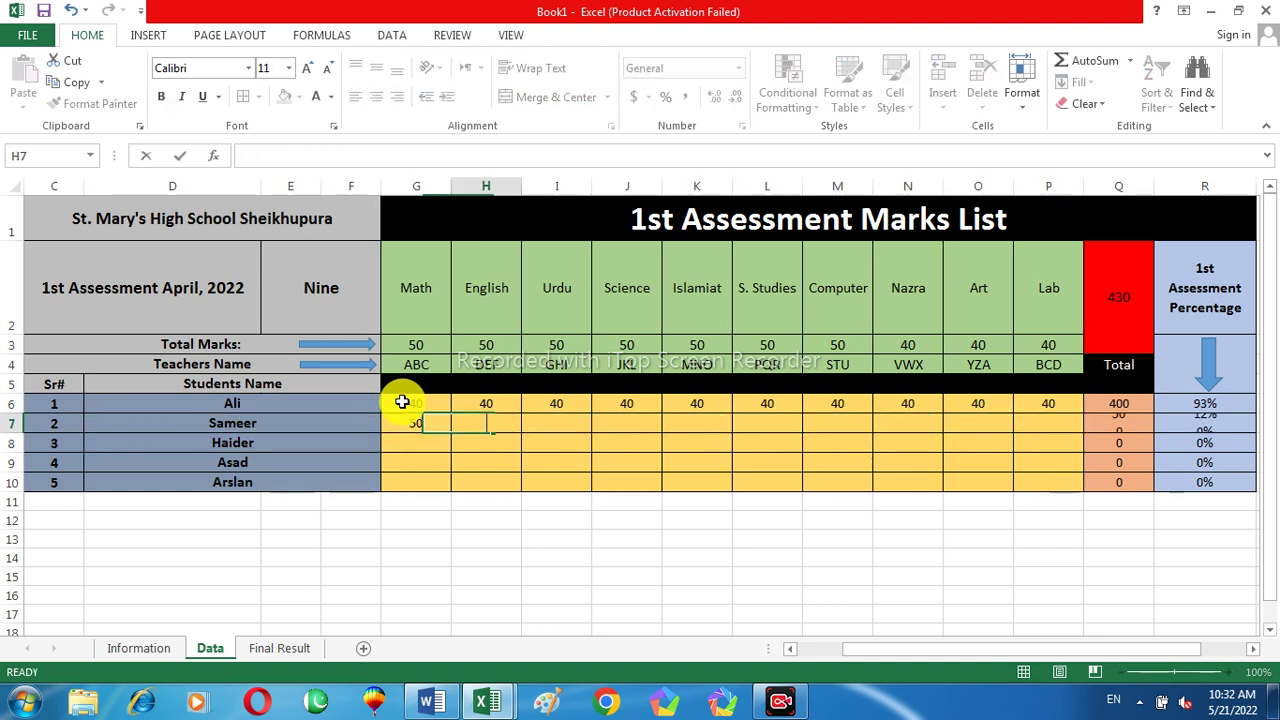
type("50\t50\t50\t50\t5")
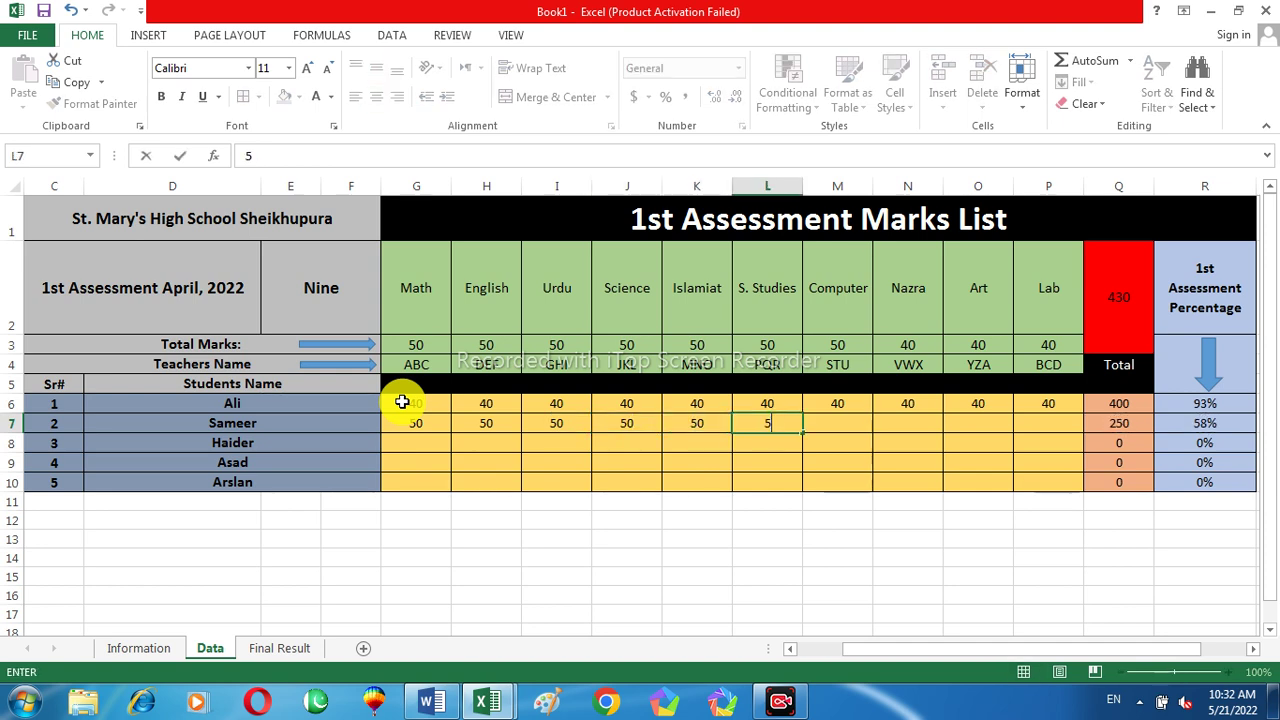
type("0\t50\t50\t50")
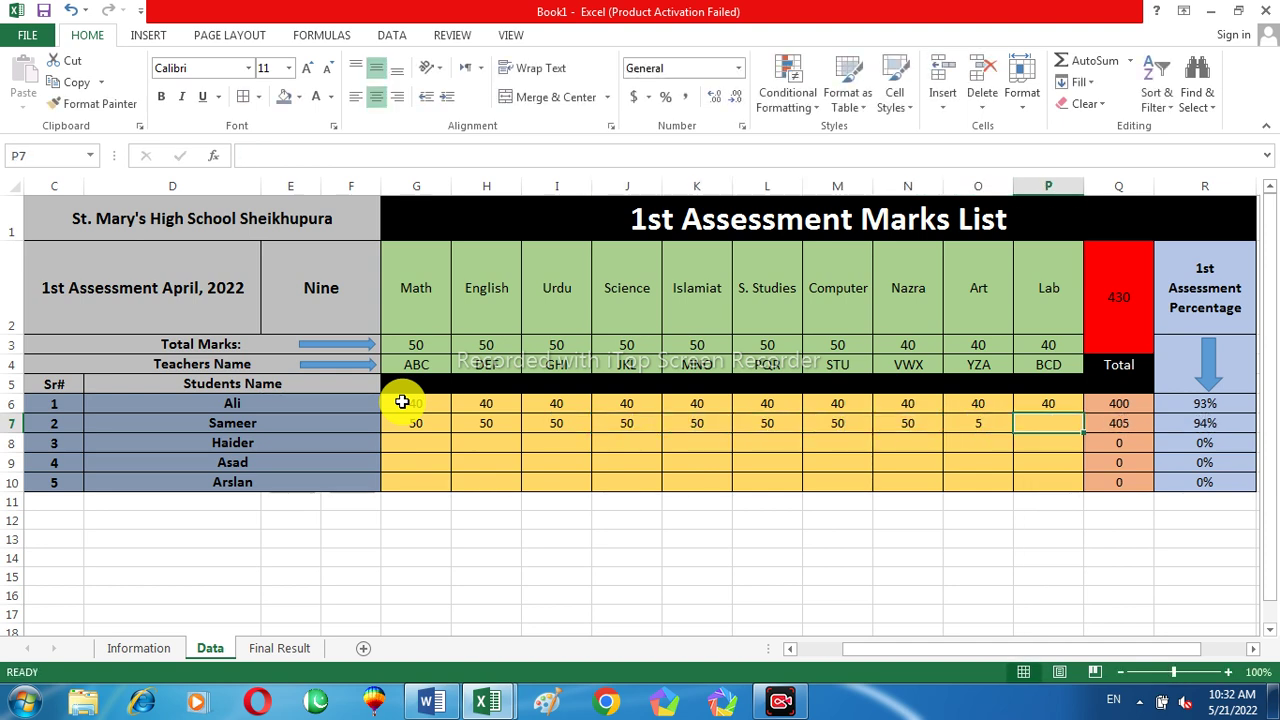
key("Tab")
type("50")
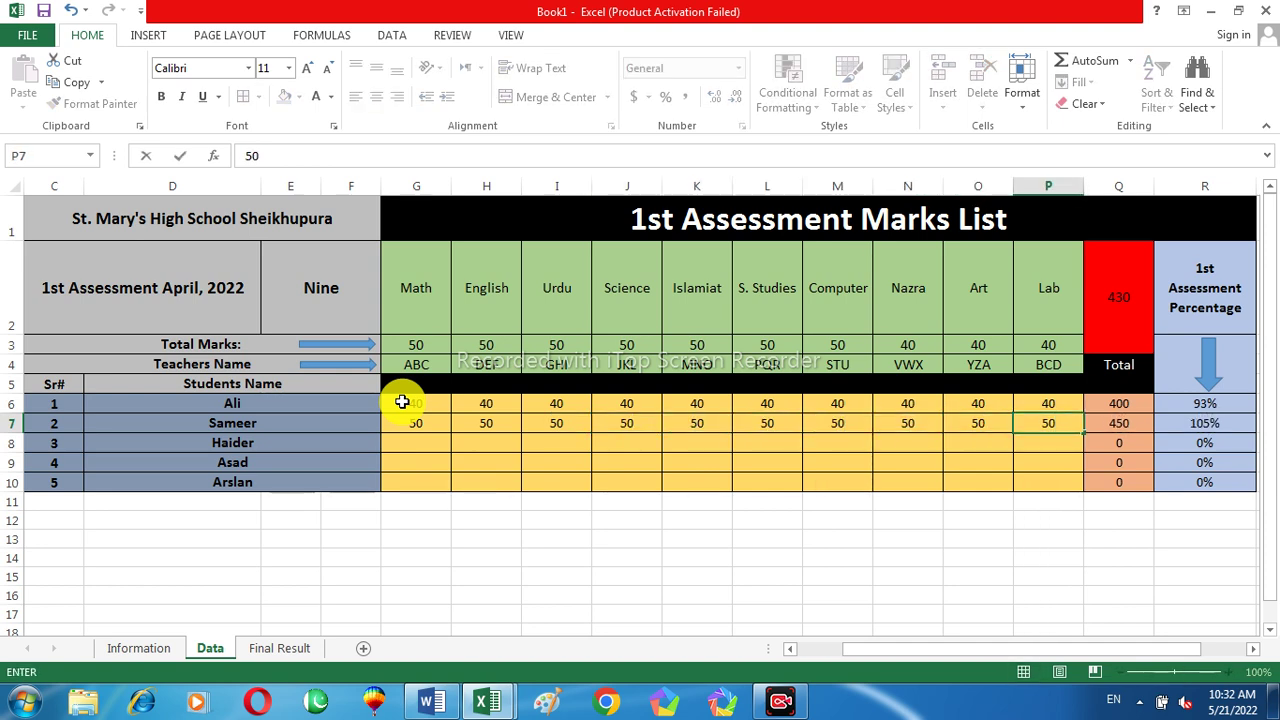
key("Left")
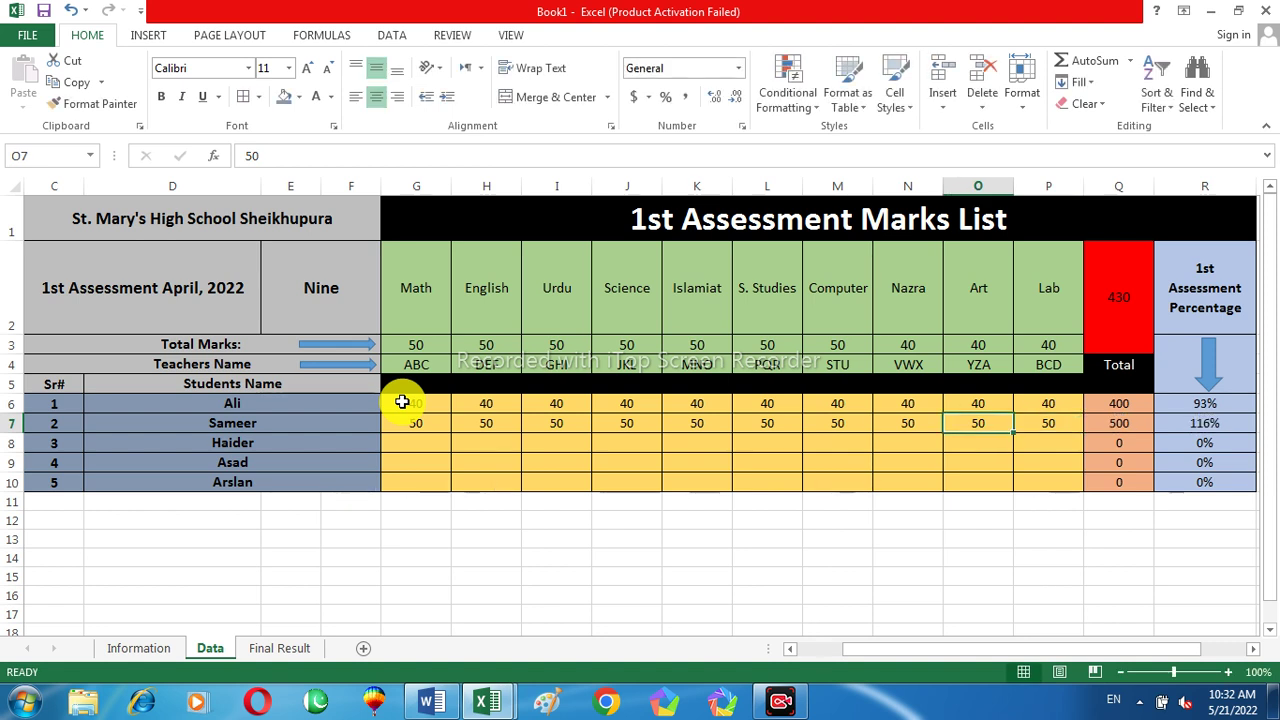
key("ctrl+Right")
Step: Change Sameer's Nazra, Art and Lab marks to 40
left_click(915, 426)
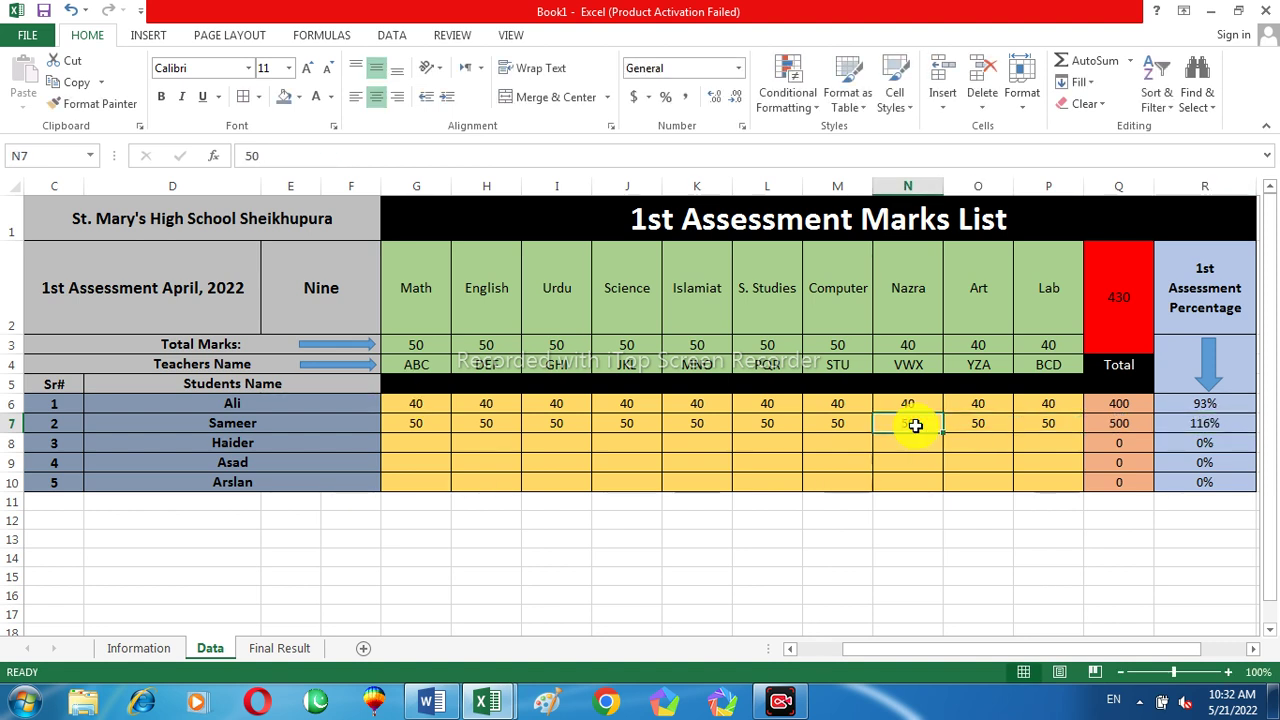
type("40")
key("Tab")
type("40")
key("Tab")
type("40")
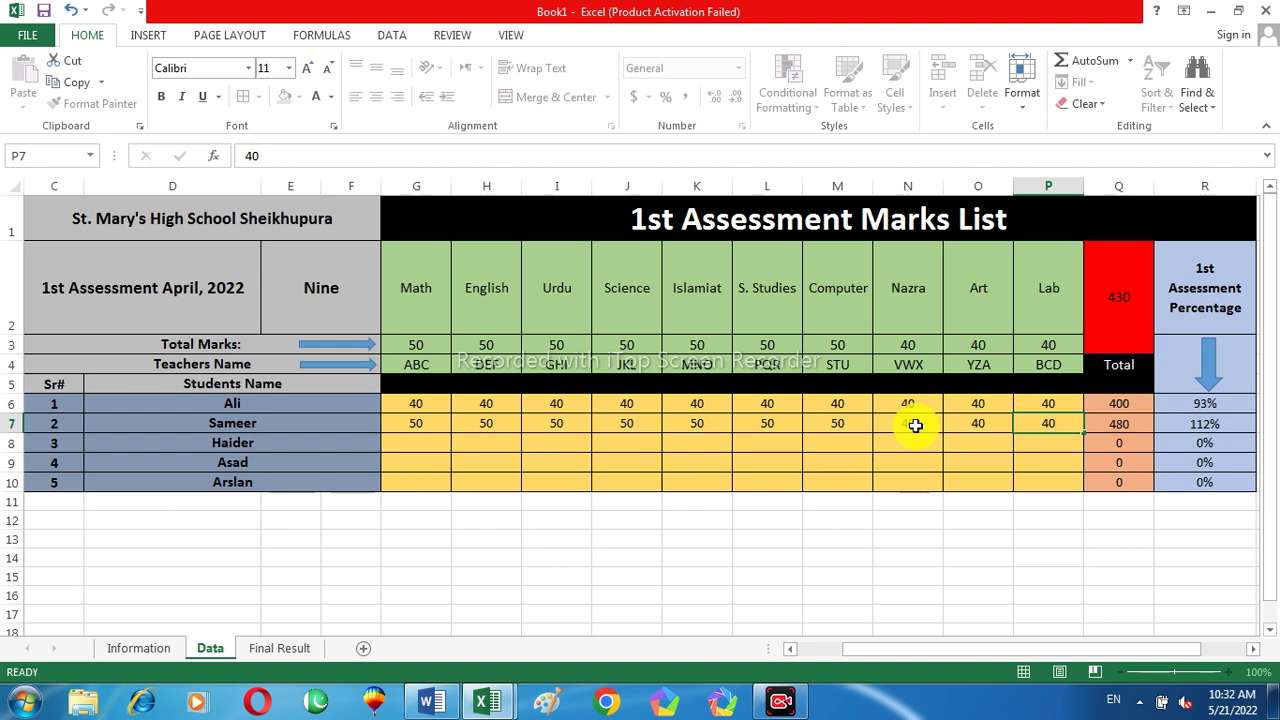
key("Left")
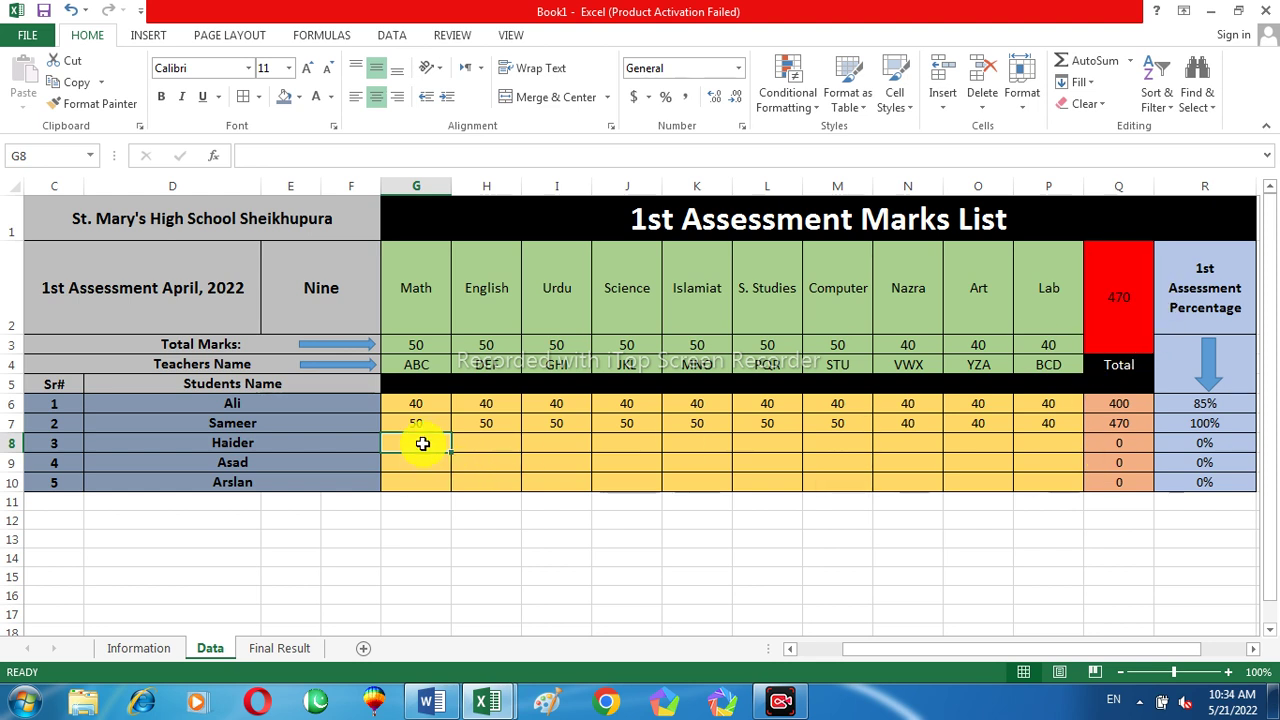
Step: Fill Haider's row with 30 in every subject
type("30")
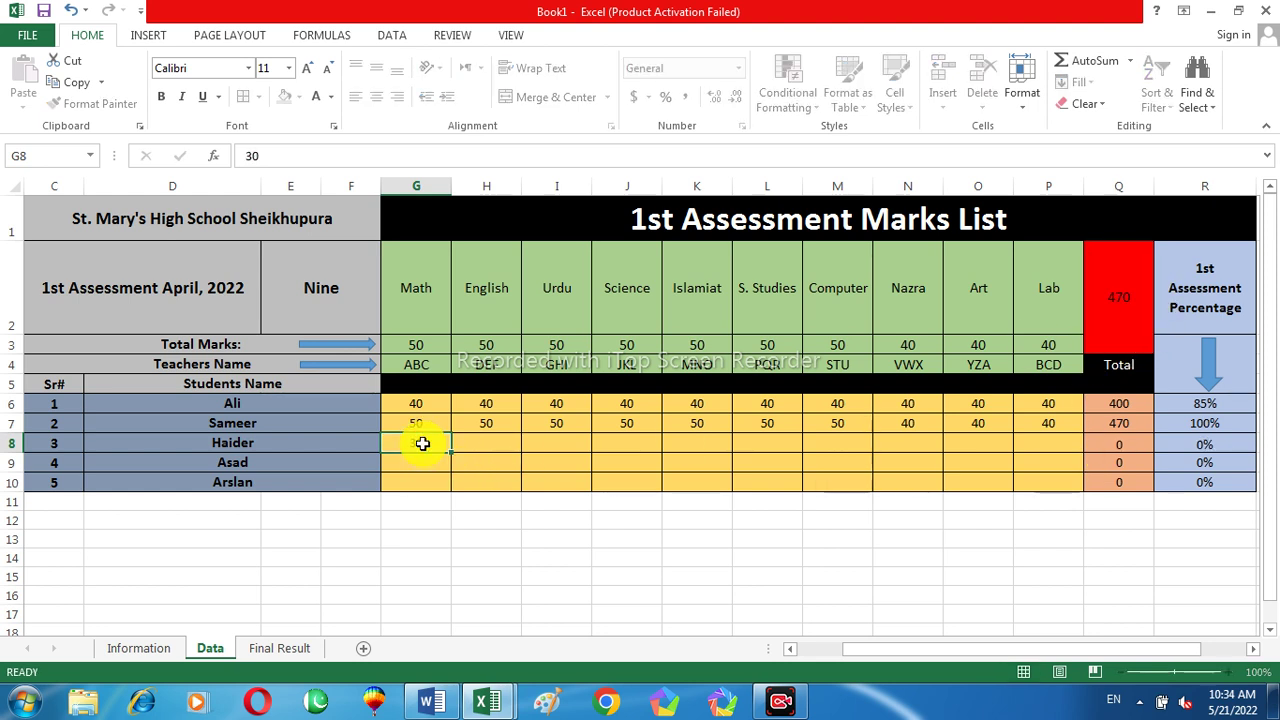
type("\t30\t30\t30\t30\t30")
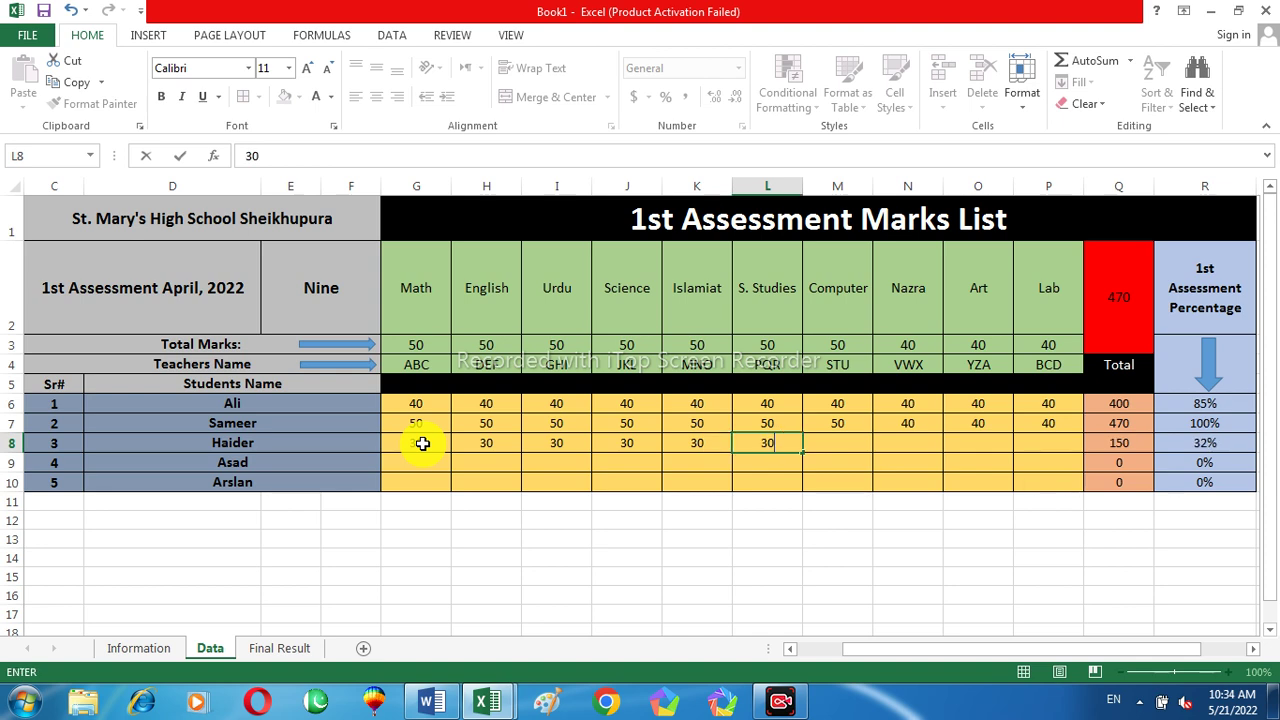
key("Tab")
type("30")
key("Tab")
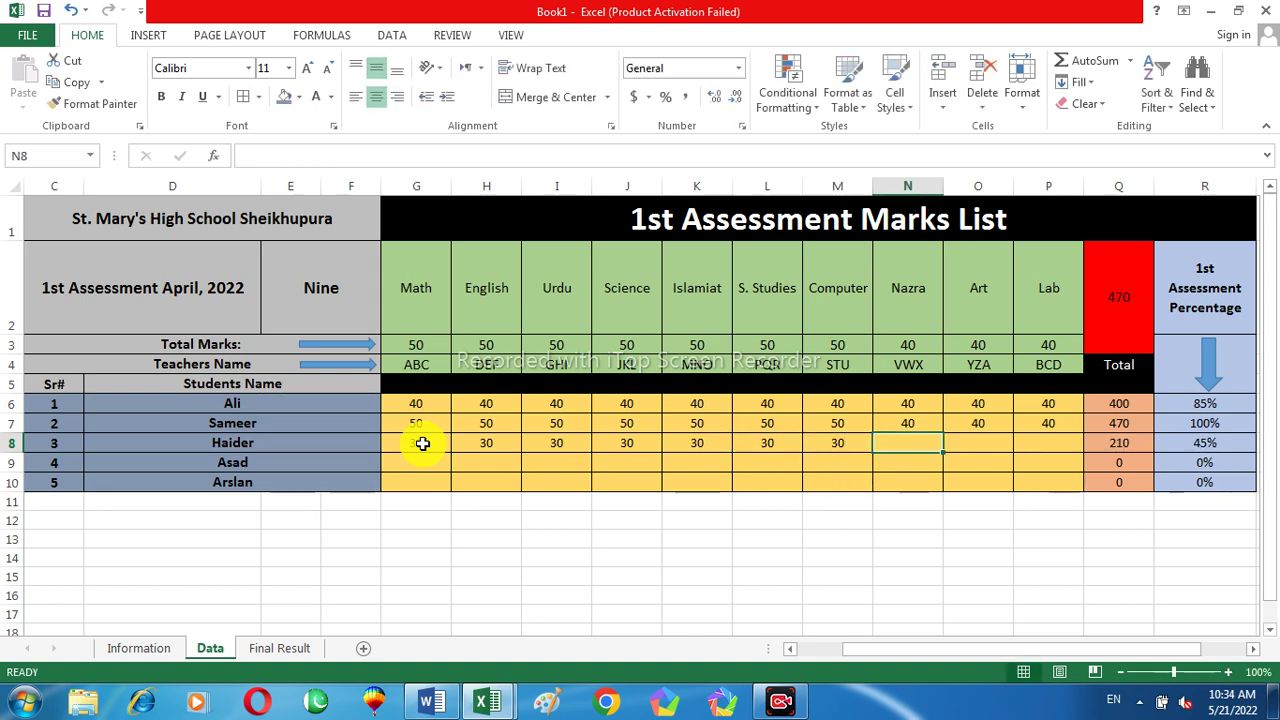
type("30")
key("Tab")
type("30")
key("Tab")
type("3")
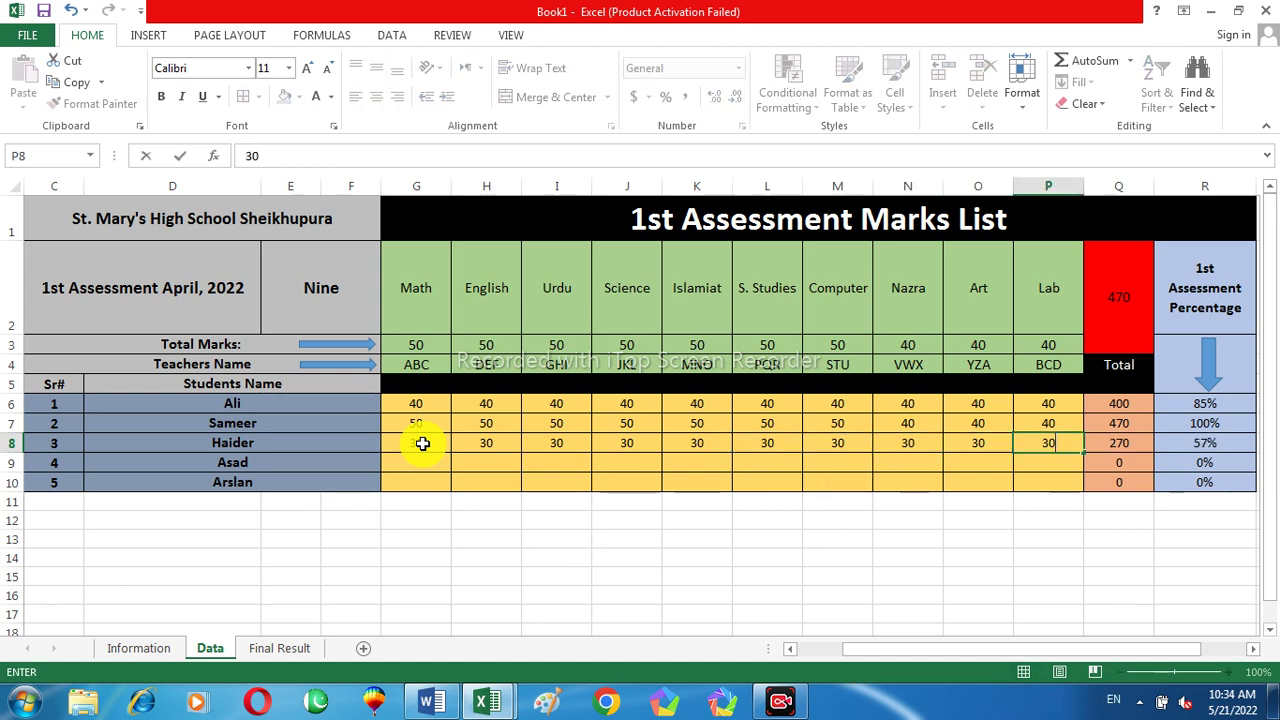
key("Return")
Step: Fill Asad's row with 20 in every subject
key("Left")
key("Left")
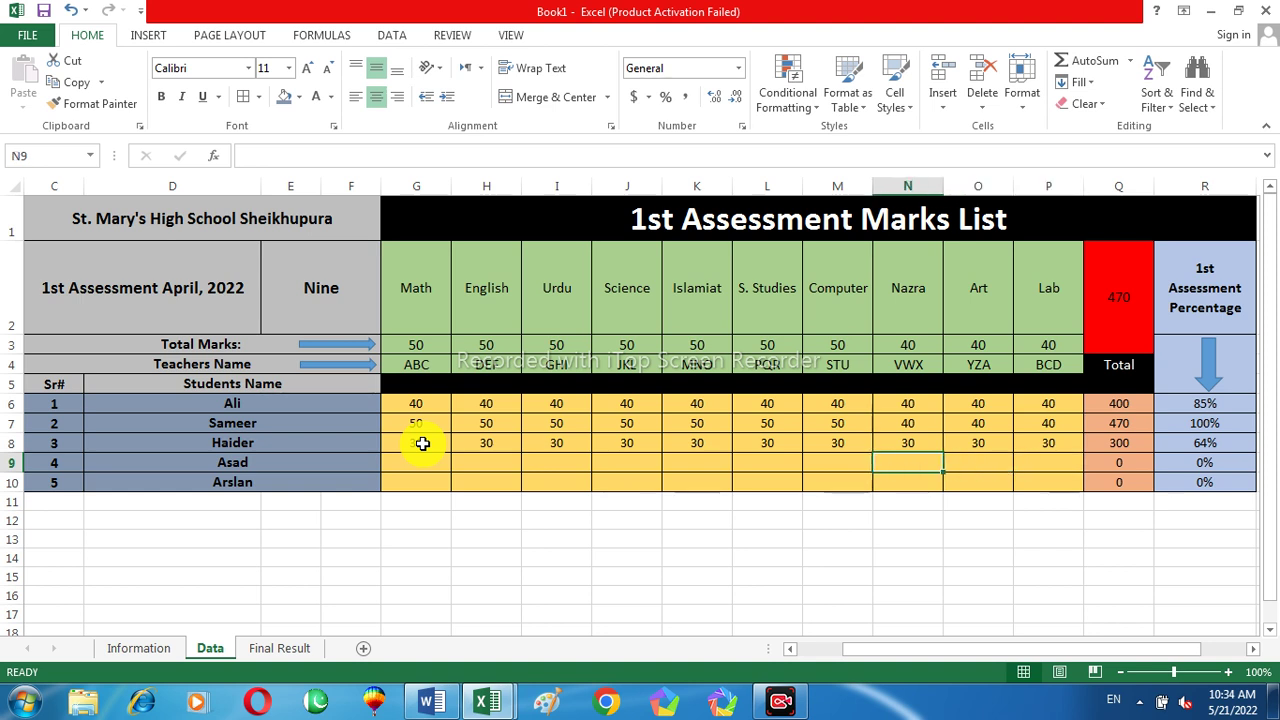
key("Left")
key("Left")
key("Left")
key("Left")
key("Left")
key("Left")
type("20")
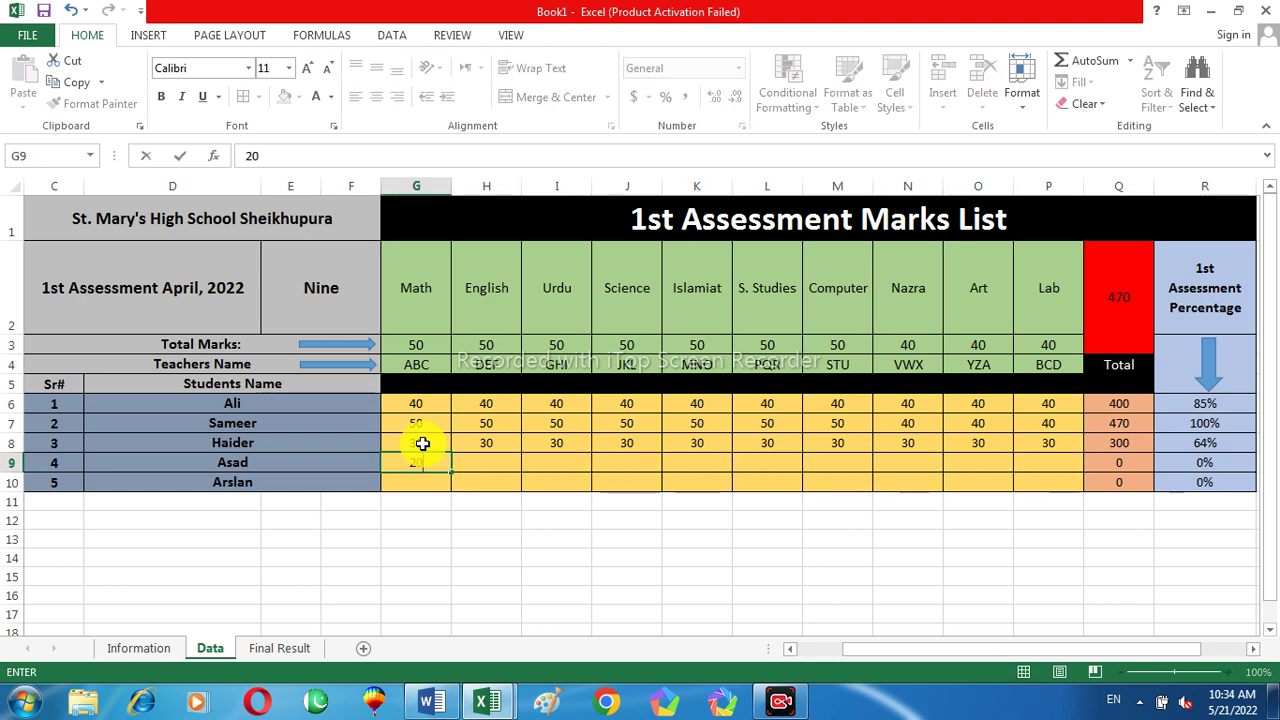
type("\t20\t20\t20\t20\t")
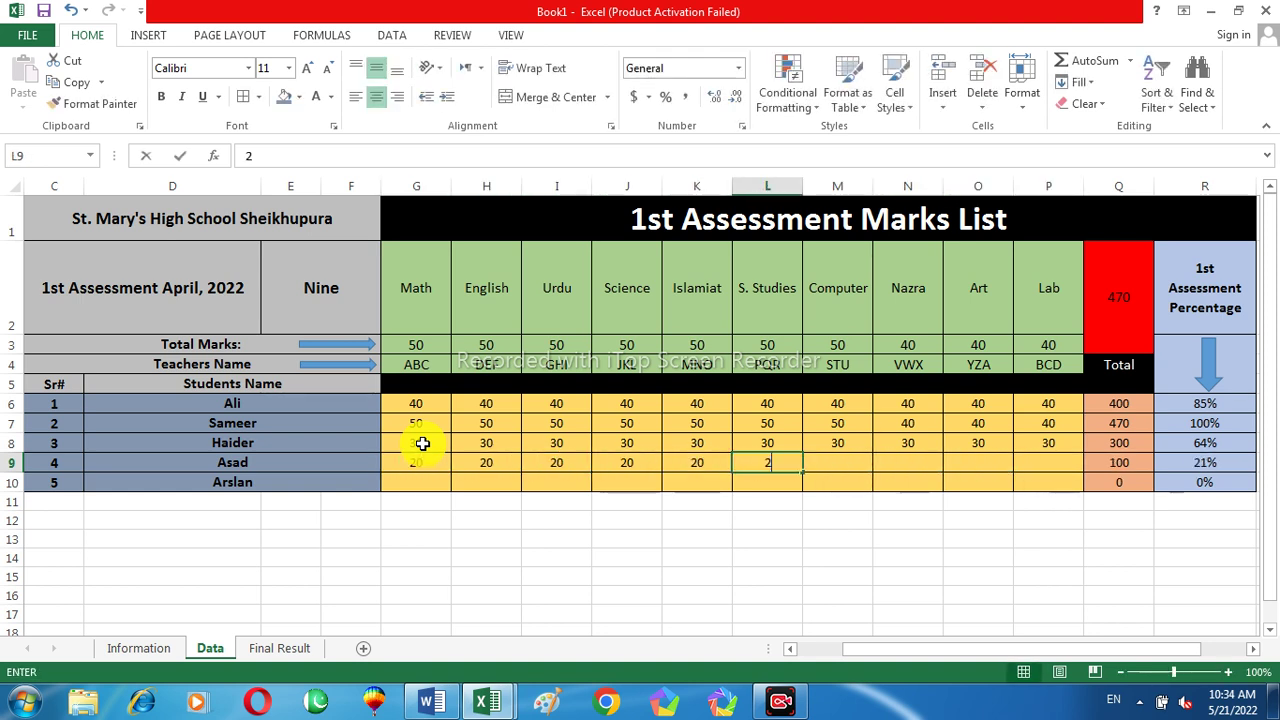
type("20\t20\t20\t20")
key("Tab")
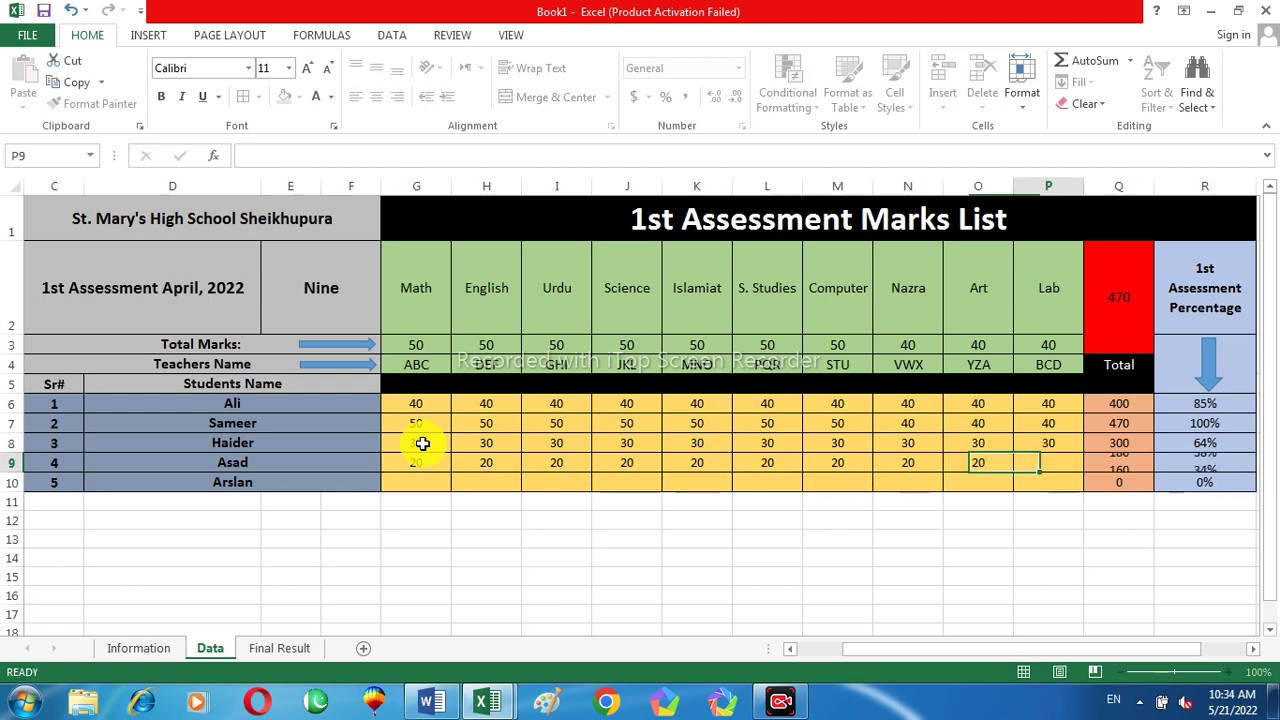
type("20")
key("Down")
Step: Enter 10 for Arslan's marks, working leftward from Lab
type("10")
key("shift+Tab")
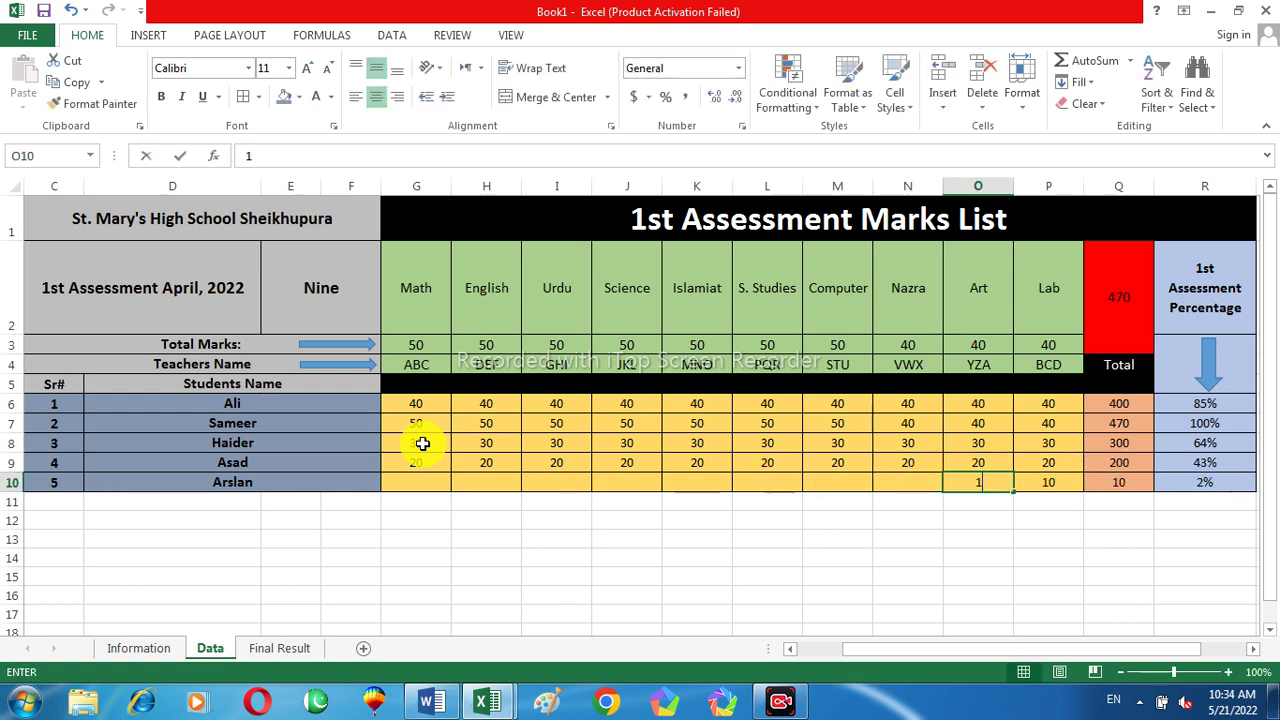
type("10")
key("shift+Tab")
type("10")
key("shift+Tab")
key("shift+Tab")
type("10")
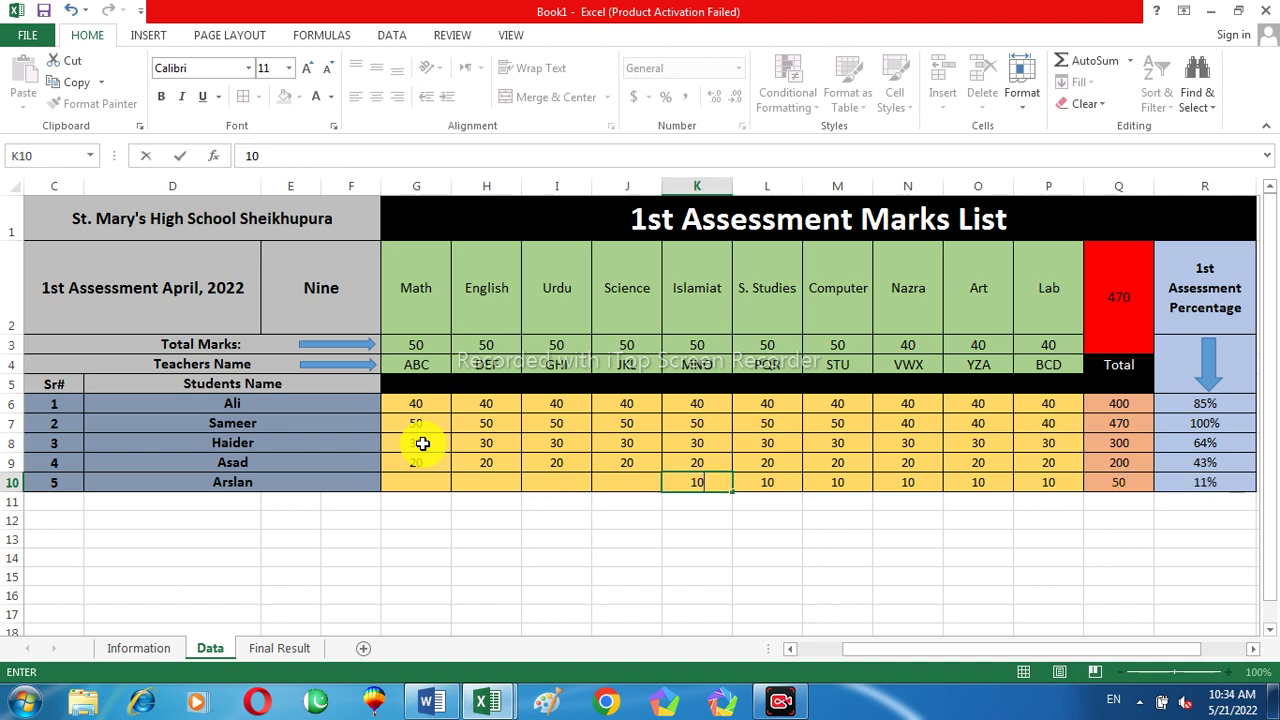
key("shift+Tab")
type("10")
key("shift+Tab")
type("10")
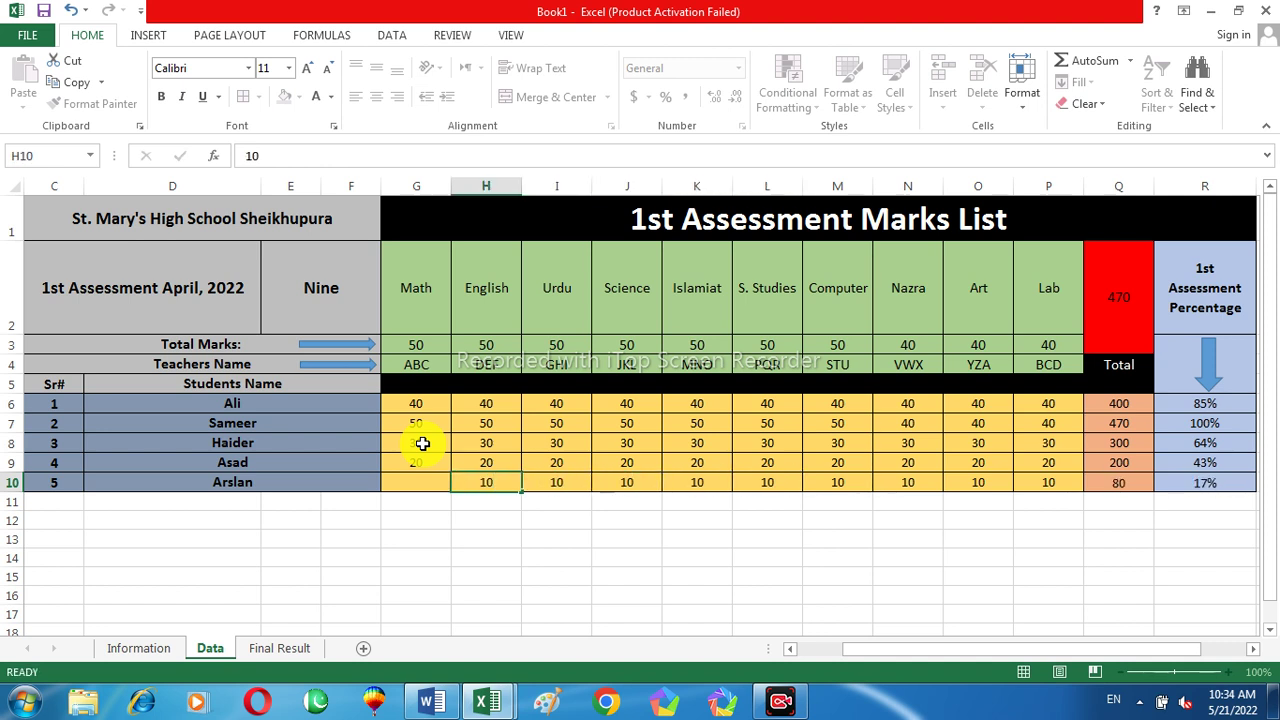
key("shift+Tab")
Step: Enter Arslan's final 10, then merge and centre G14:N14 with a larger font
type("10")
left_click_drag(405, 557, 920, 557)
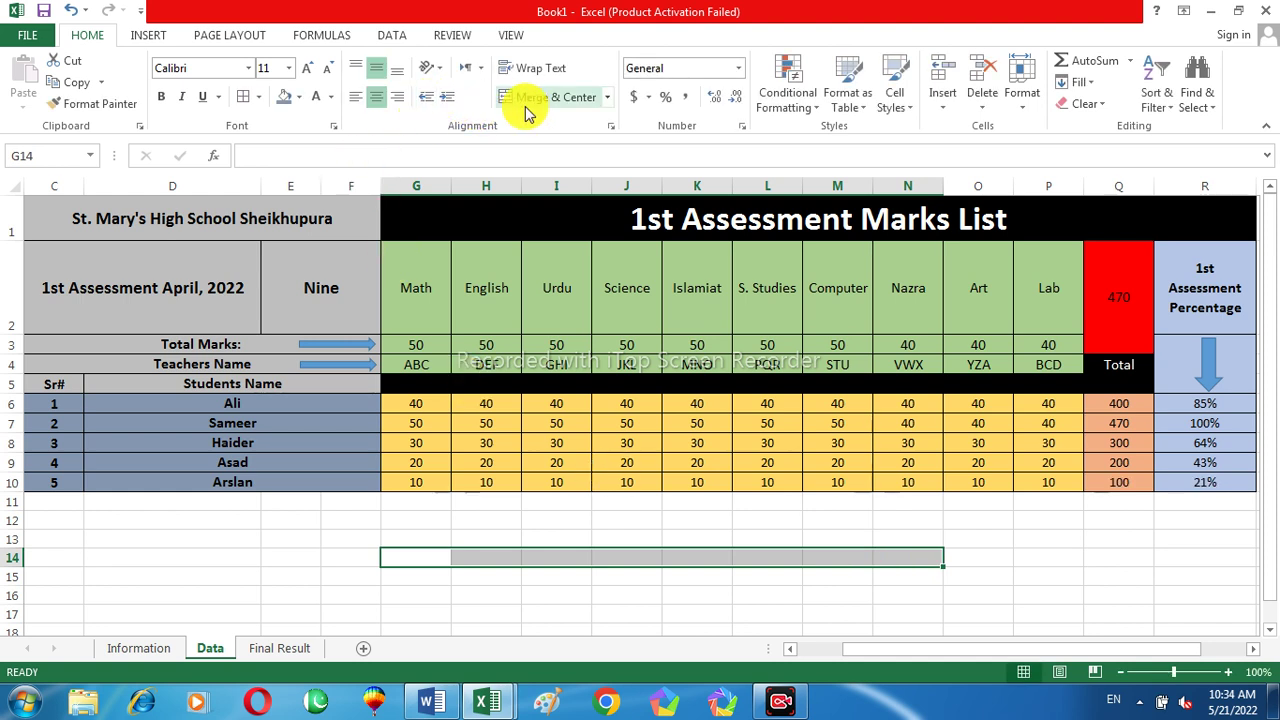
left_click(530, 97)
left_click(311, 68)
left_click(311, 68)
left_click(311, 68)
left_click(311, 68)
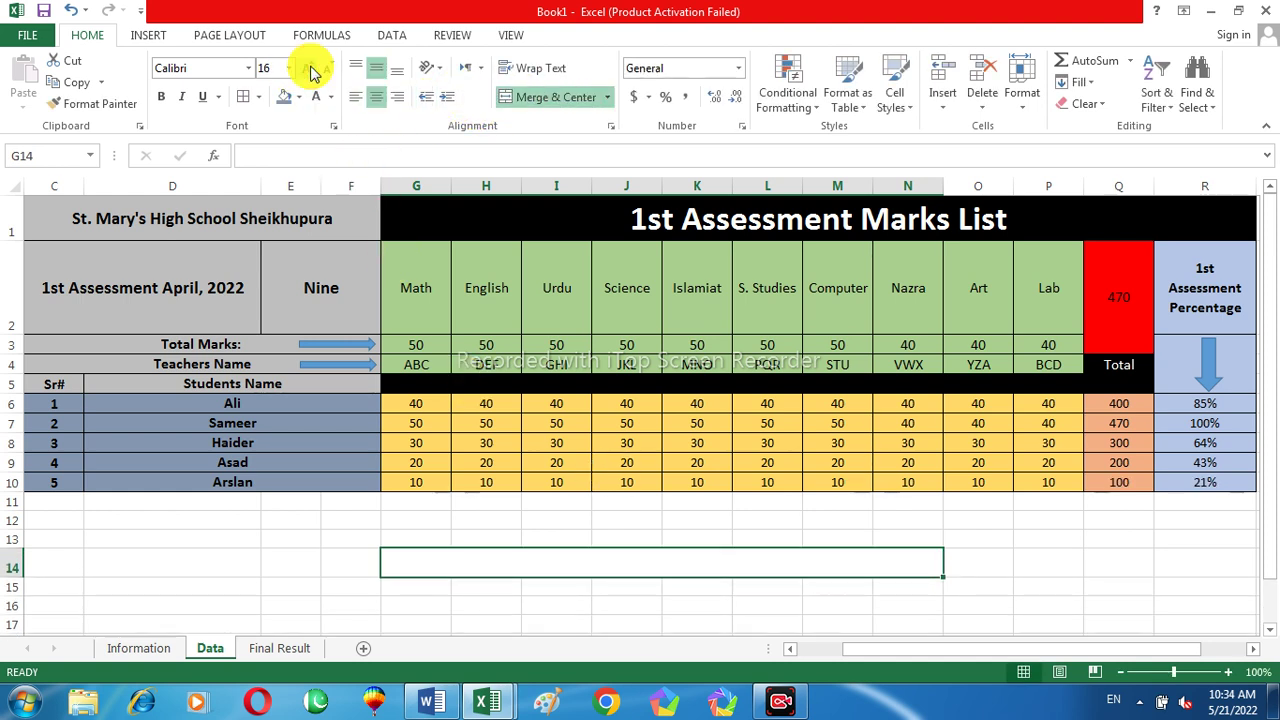
left_click(311, 68)
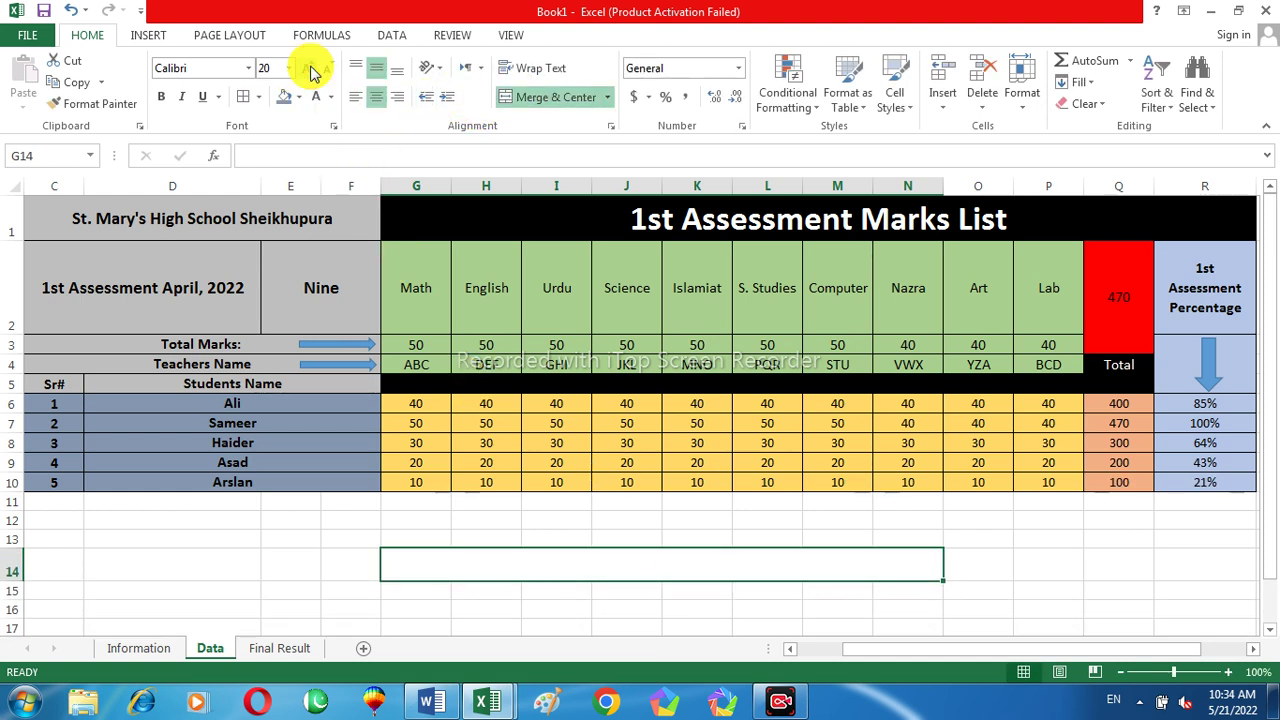
Step: Type the note '2nd Sheet is Complete' into the merged cell
type("2nd She")
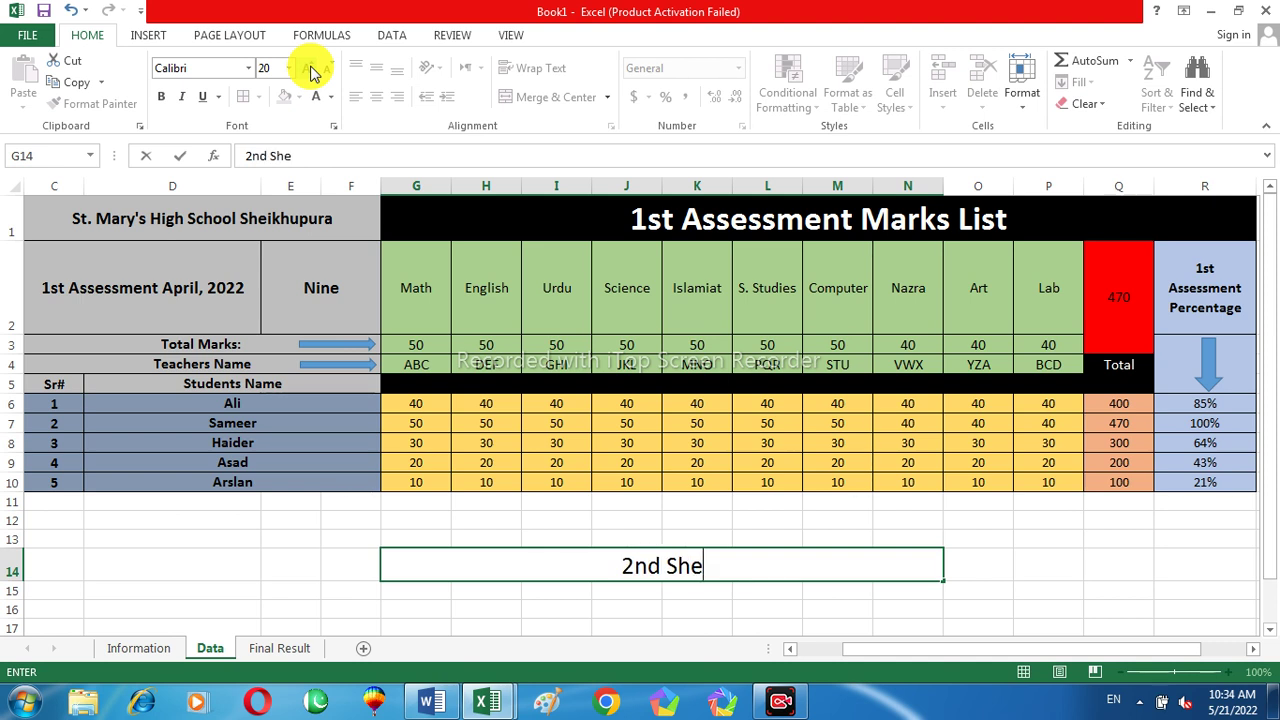
type("et Is")
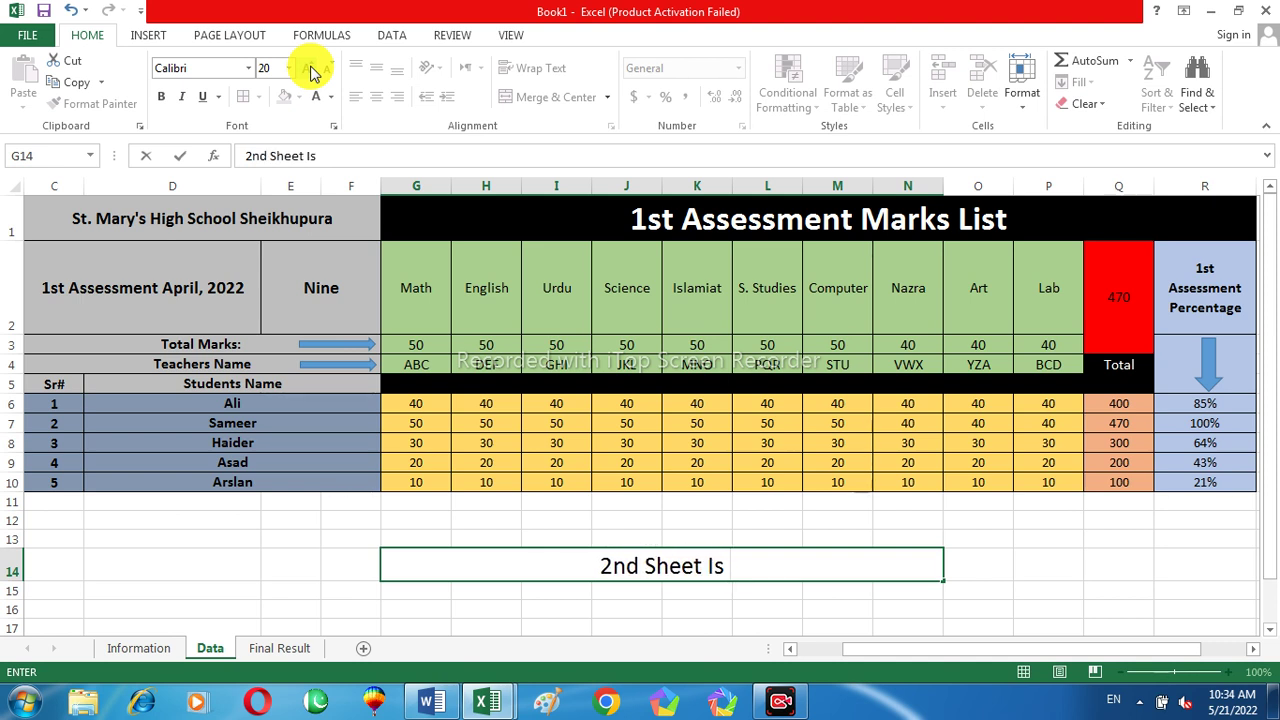
key("BackSpace")
key("BackSpace")
type("is Com")
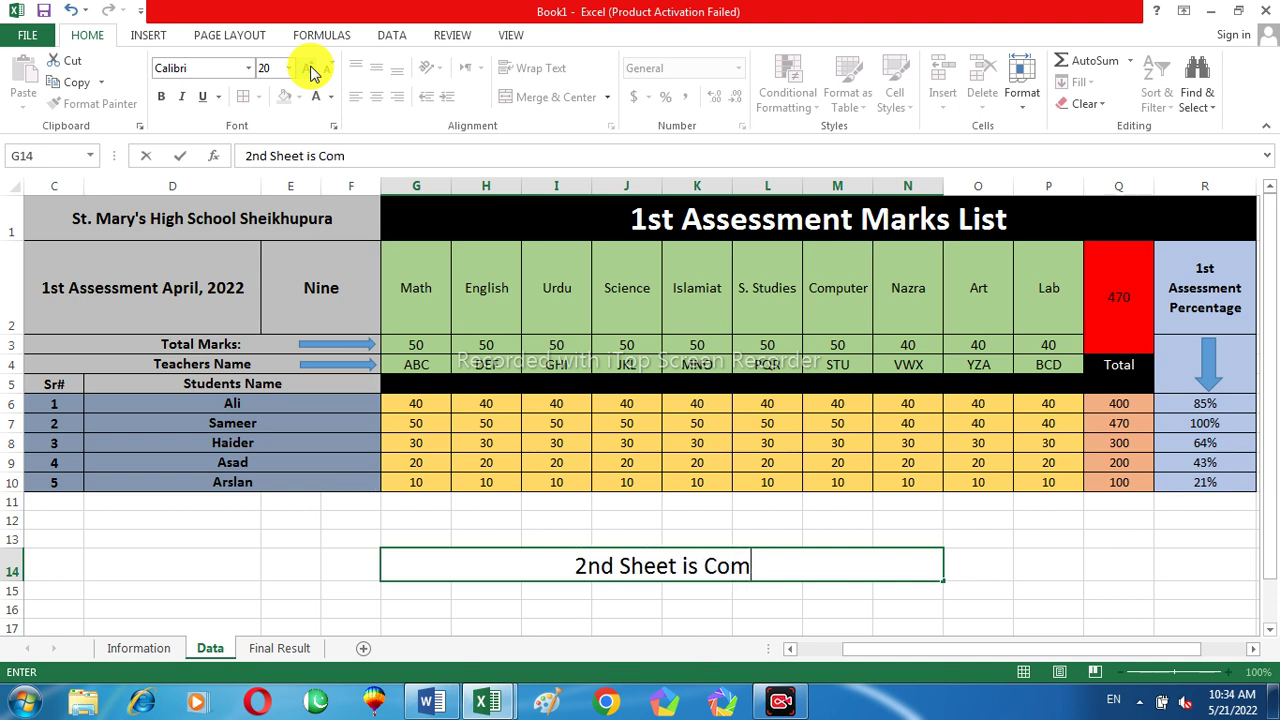
type("plete")
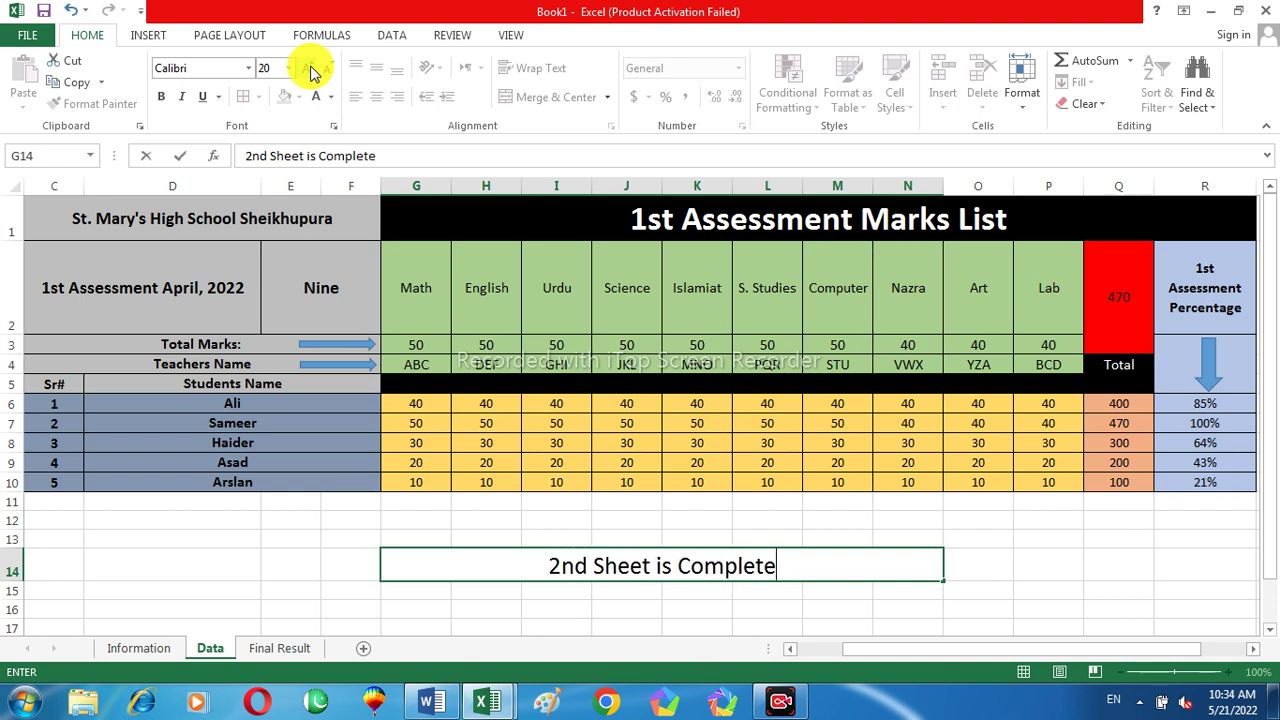
key("Return")
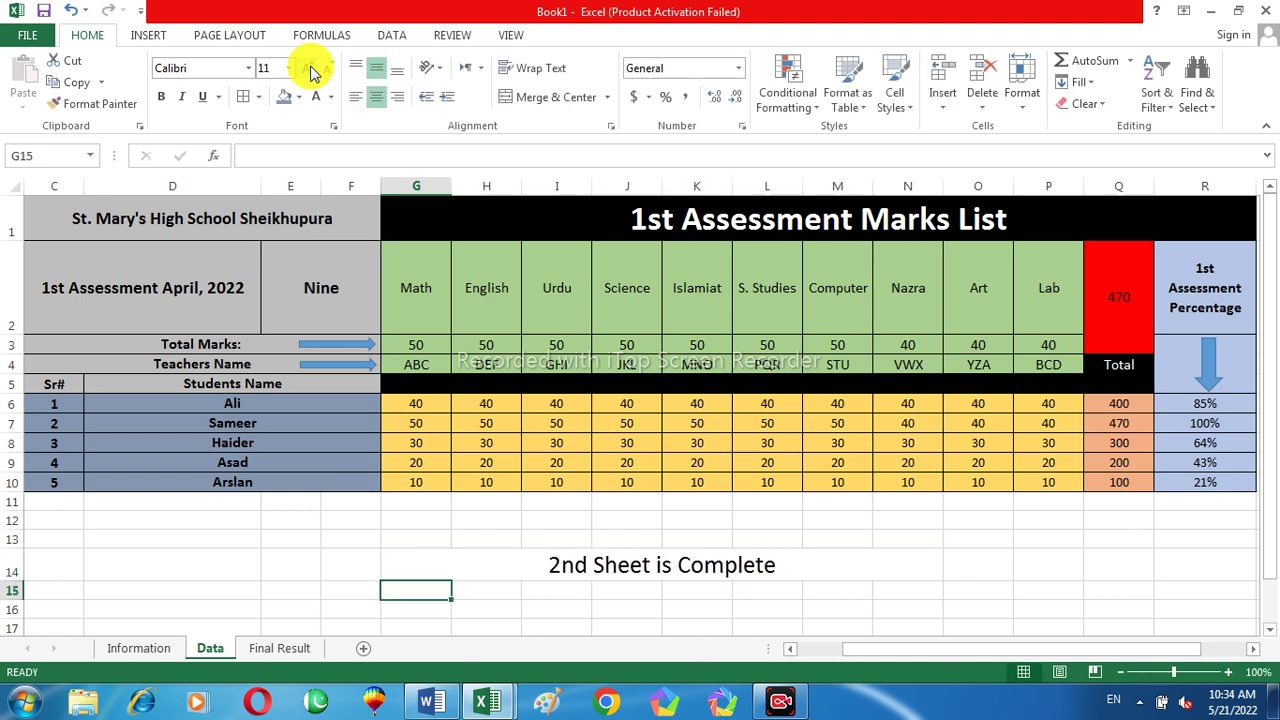
Step: Go to the Final Result sheet, zoom in, and begin typing 'St' in A1
left_click(296, 651)
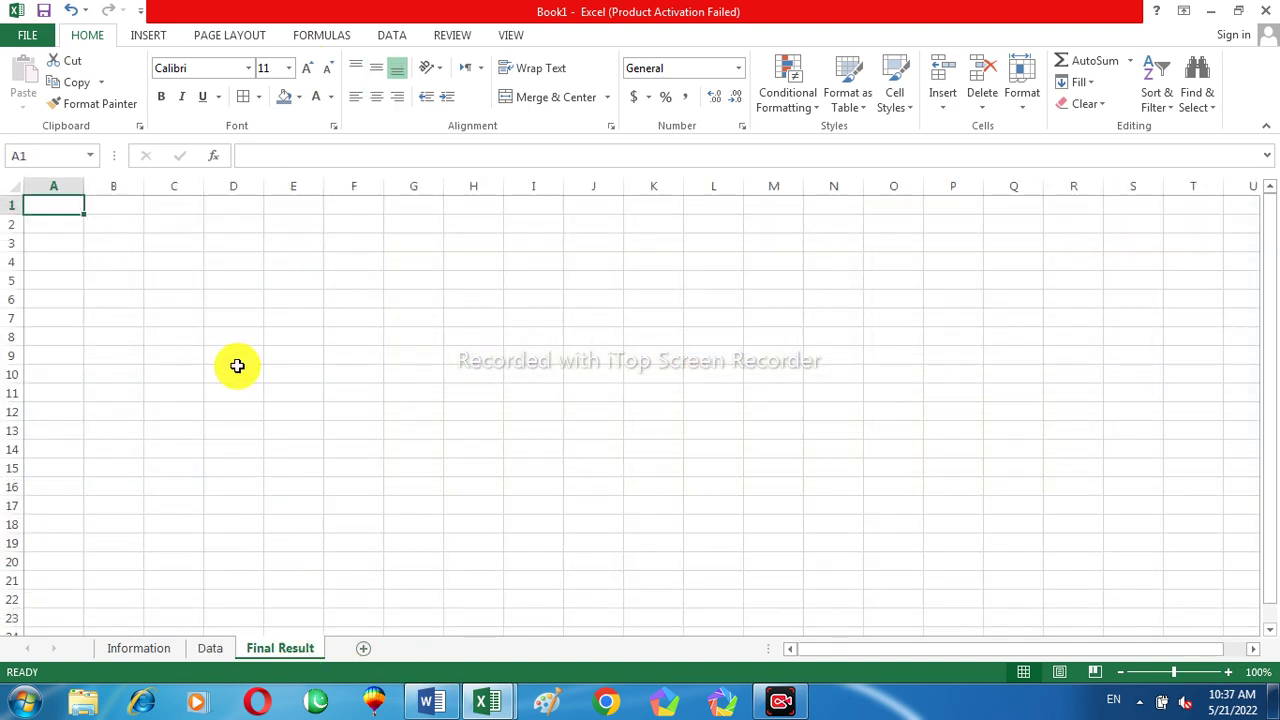
scroll(234, 366, "up", 2, "ctrl")
scroll(236, 365, "up", 2, "ctrl")
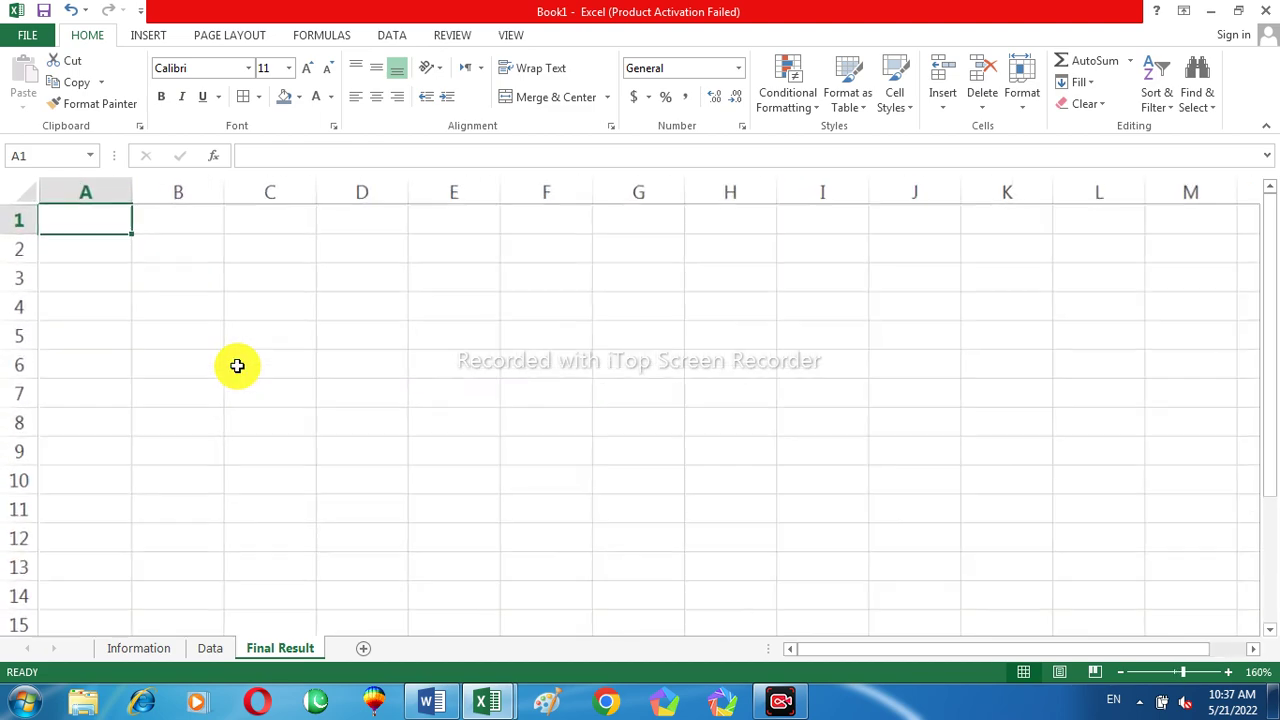
type("St")
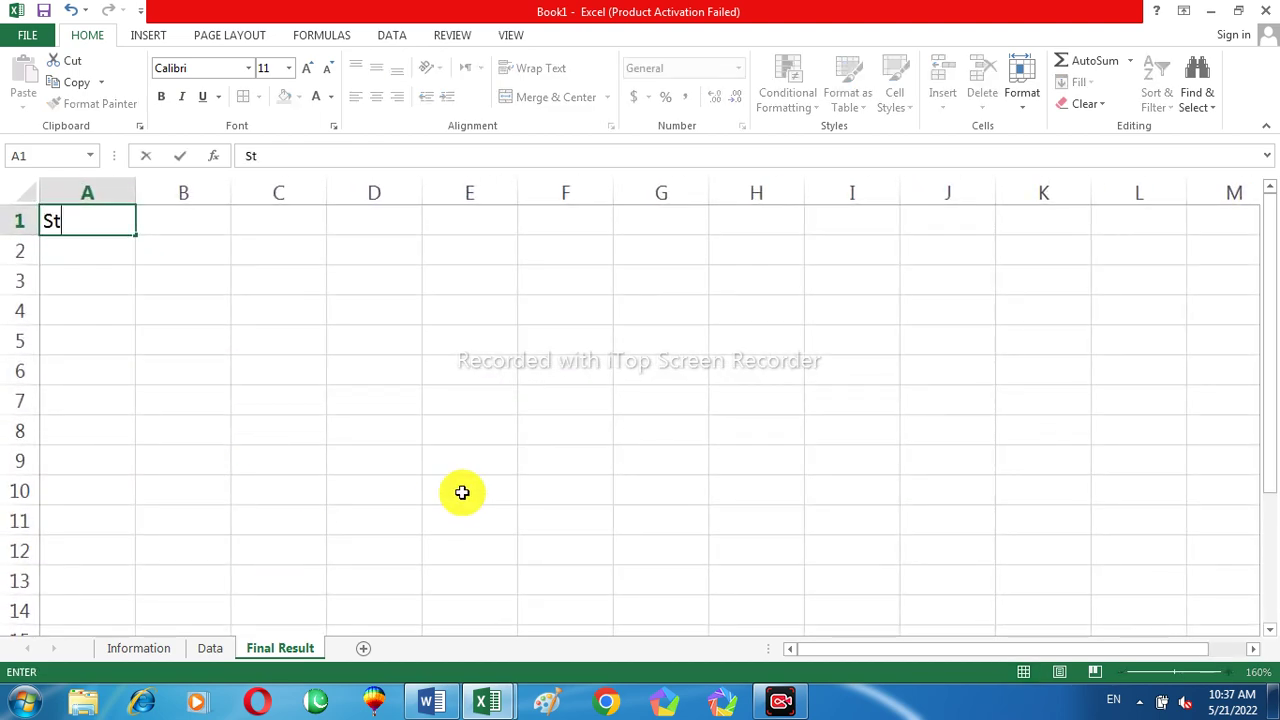
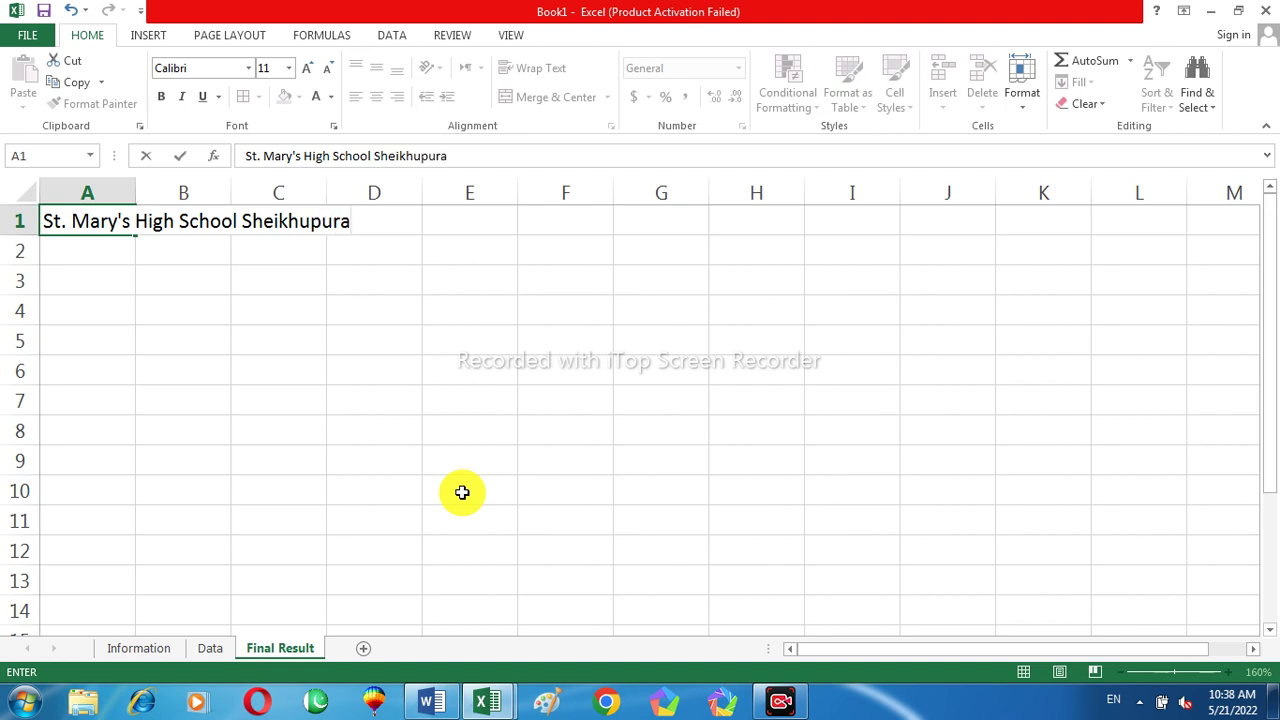
Step: Confirm the school title in A1 and link A2 to the assessment session in Information!H4
key("Return")
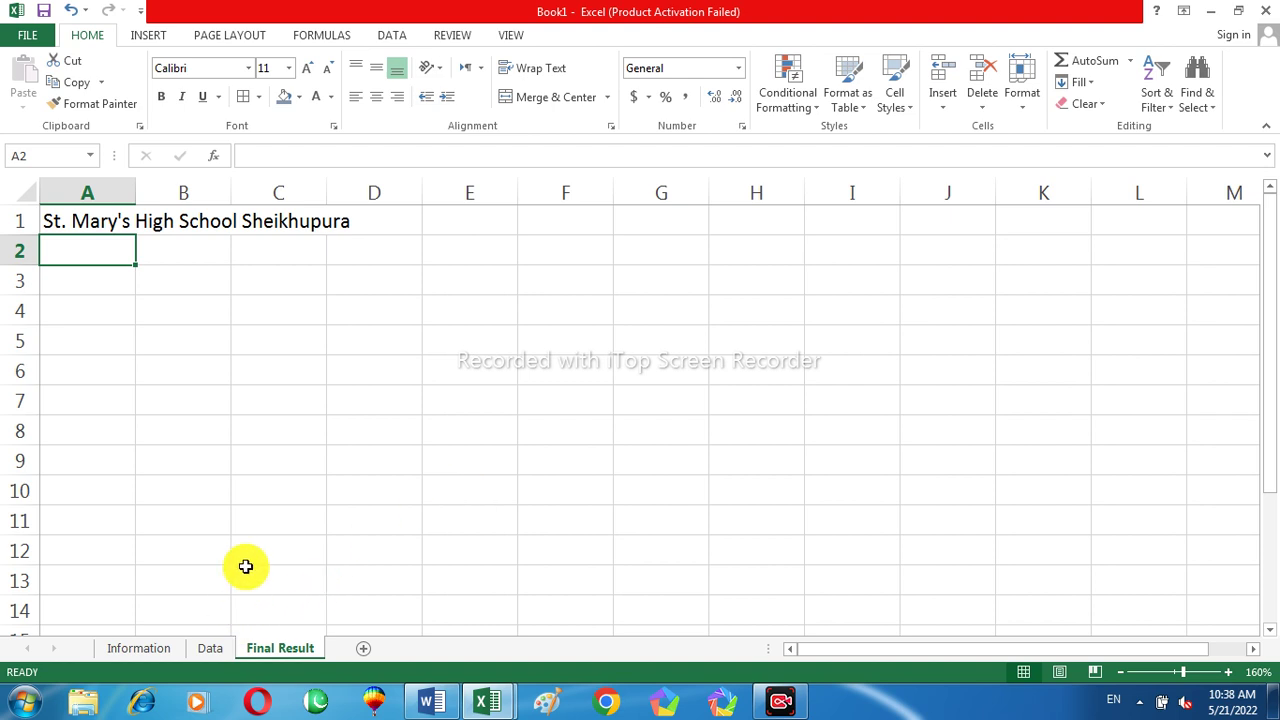
type("=")
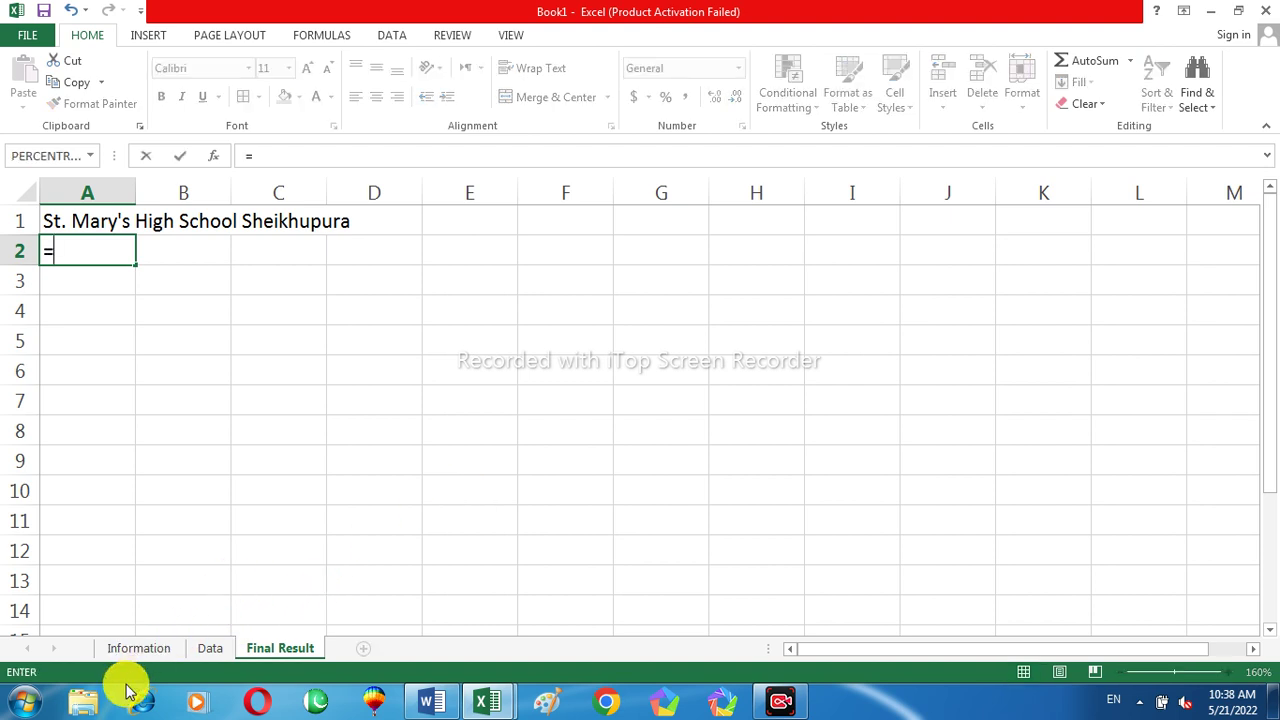
left_click(138, 648)
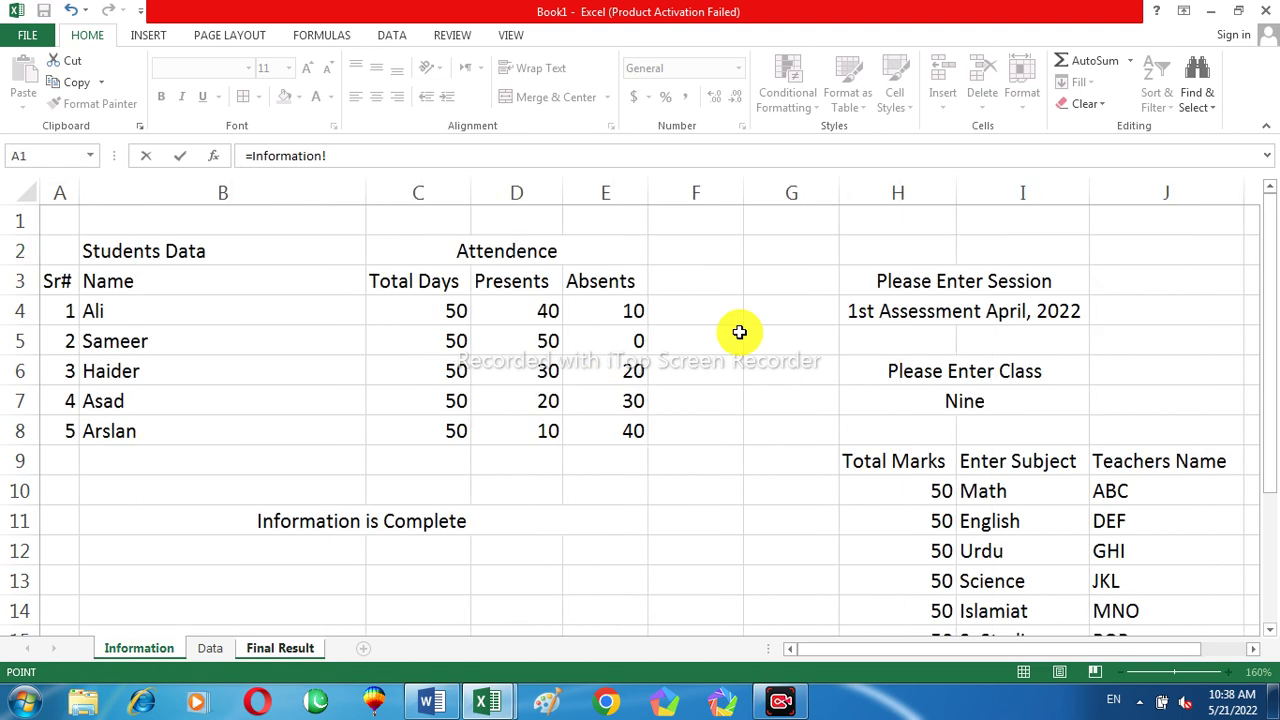
left_click(931, 312)
key("Return")
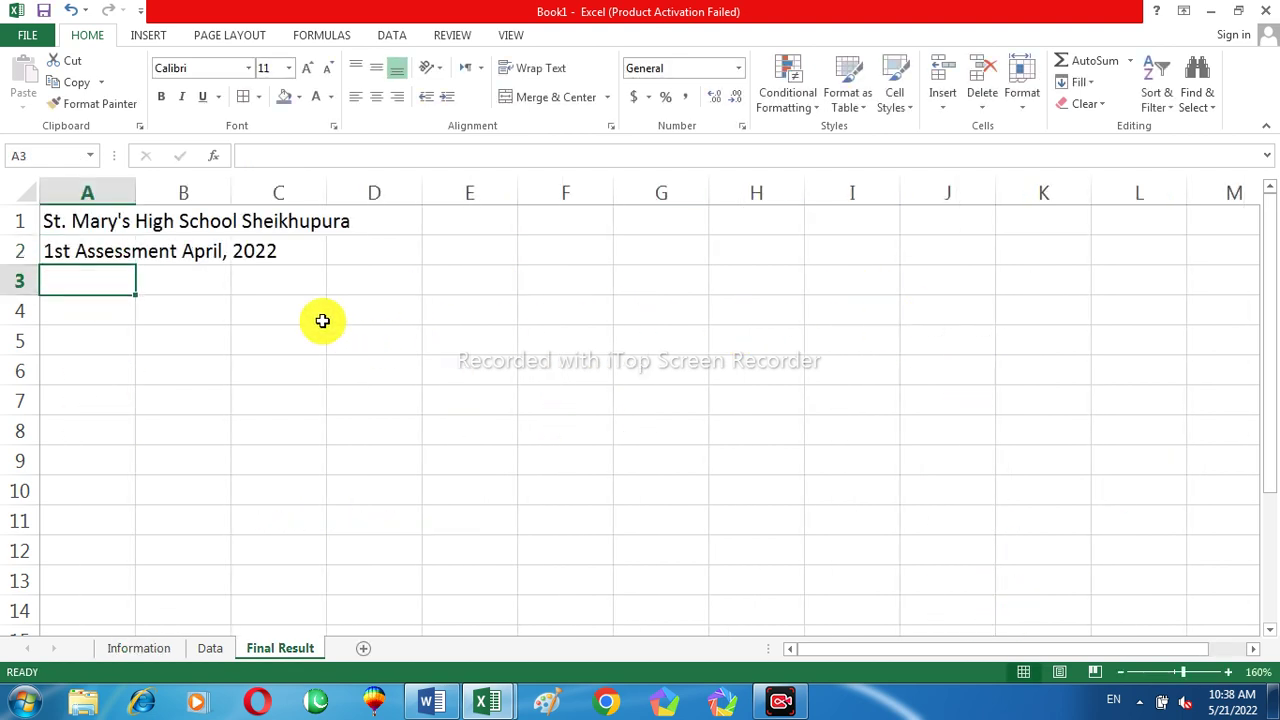
Step: Add the Student Name label in A3 and link B3 to the name Ali in Information!B4
type("Student Name")
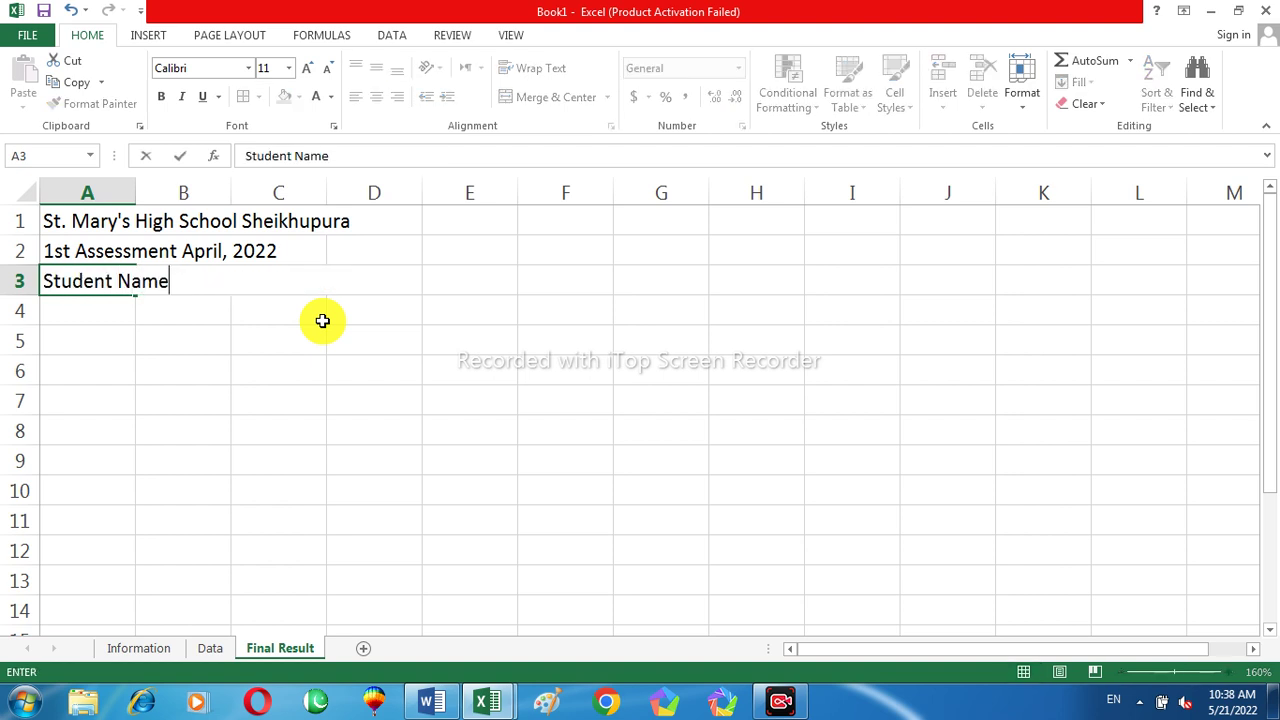
key("Tab")
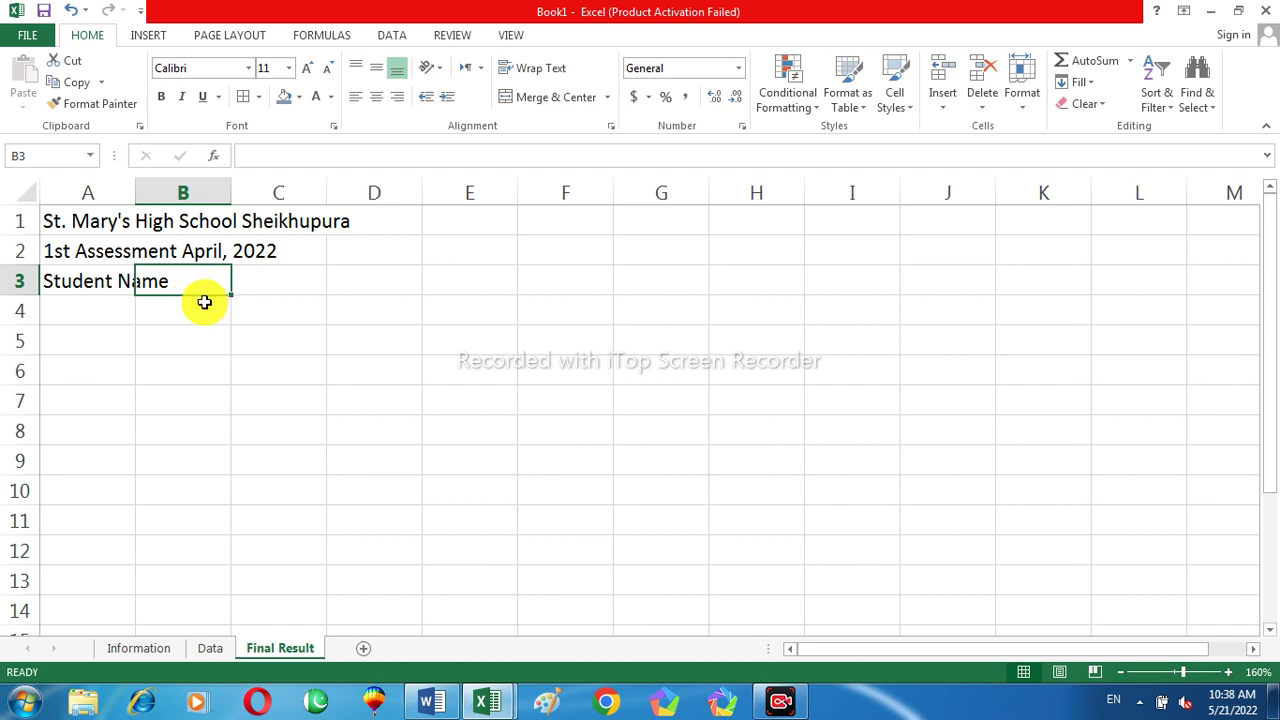
type("=")
left_click(145, 648)
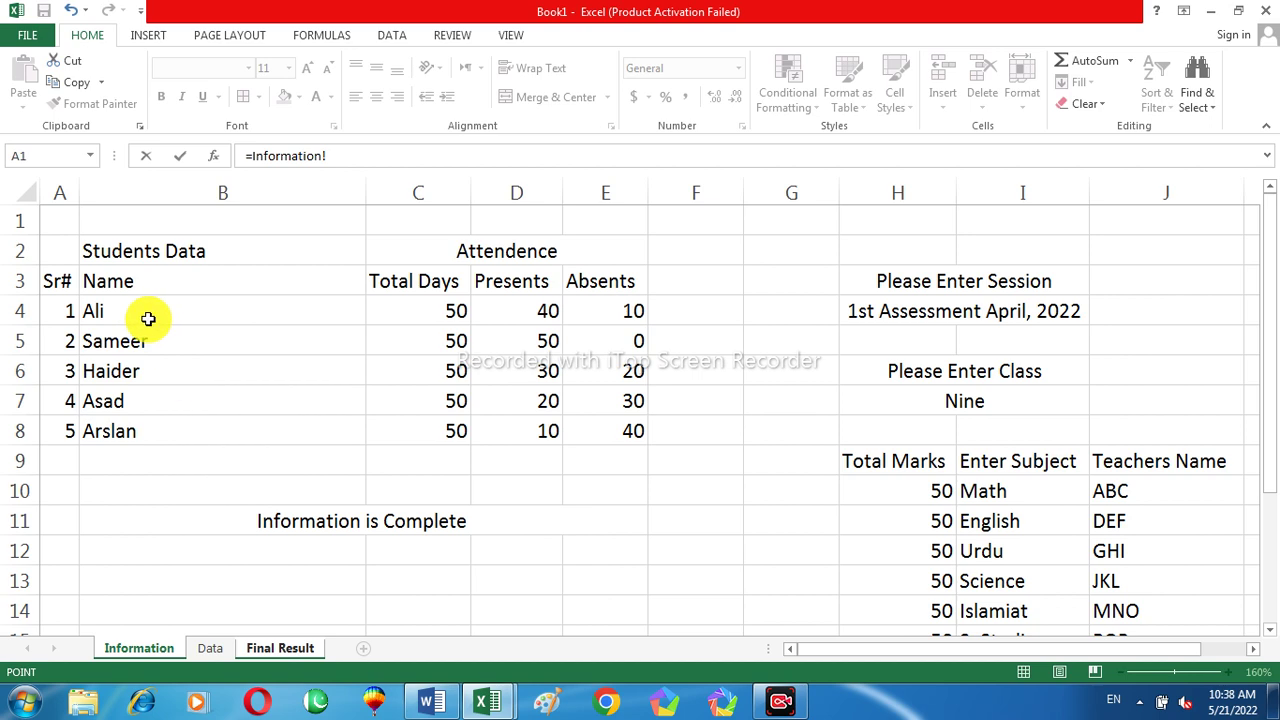
left_click(148, 318)
key("Return")
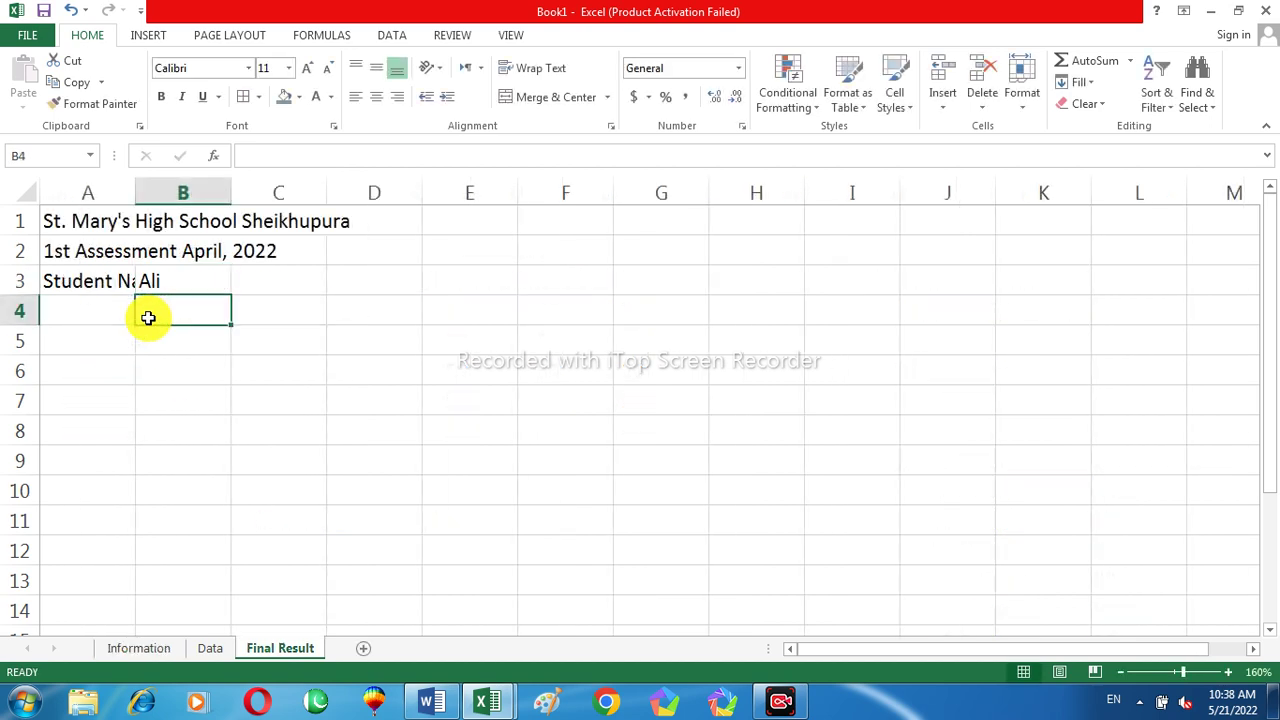
Step: Add the Class: label in C3 and link D3 to Nine in Information!H7
left_click(278, 287)
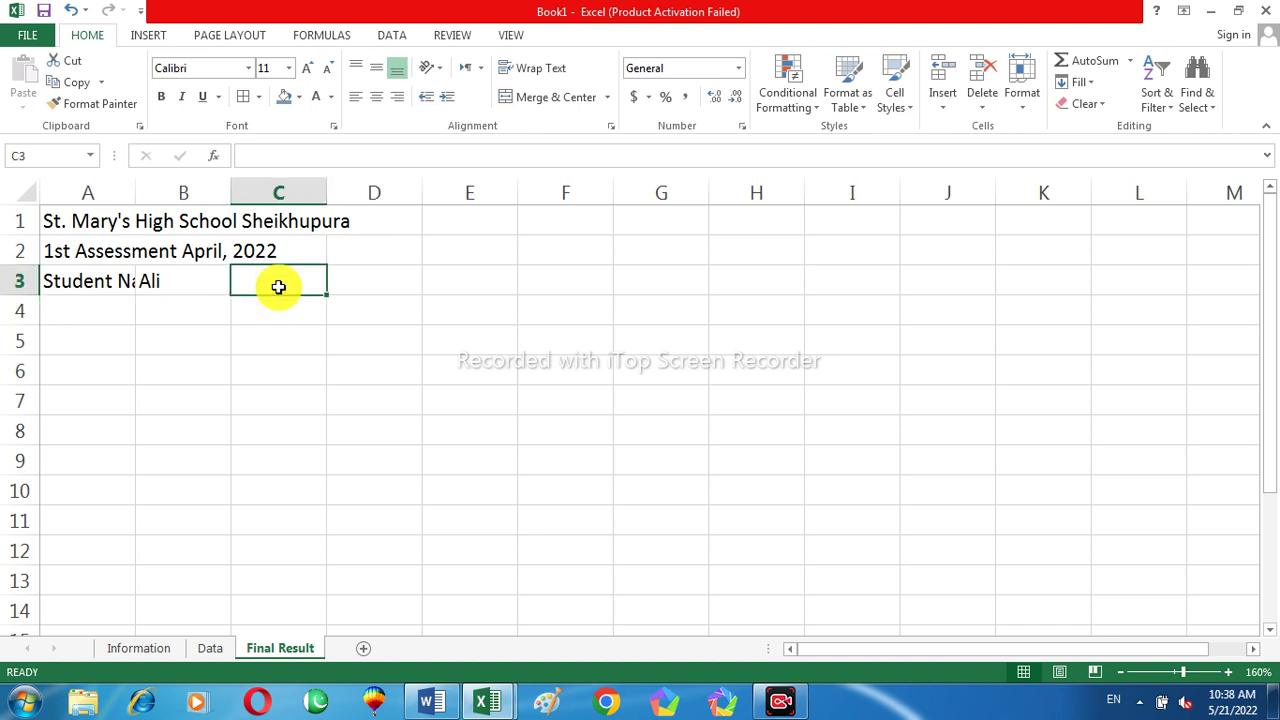
type("Class:")
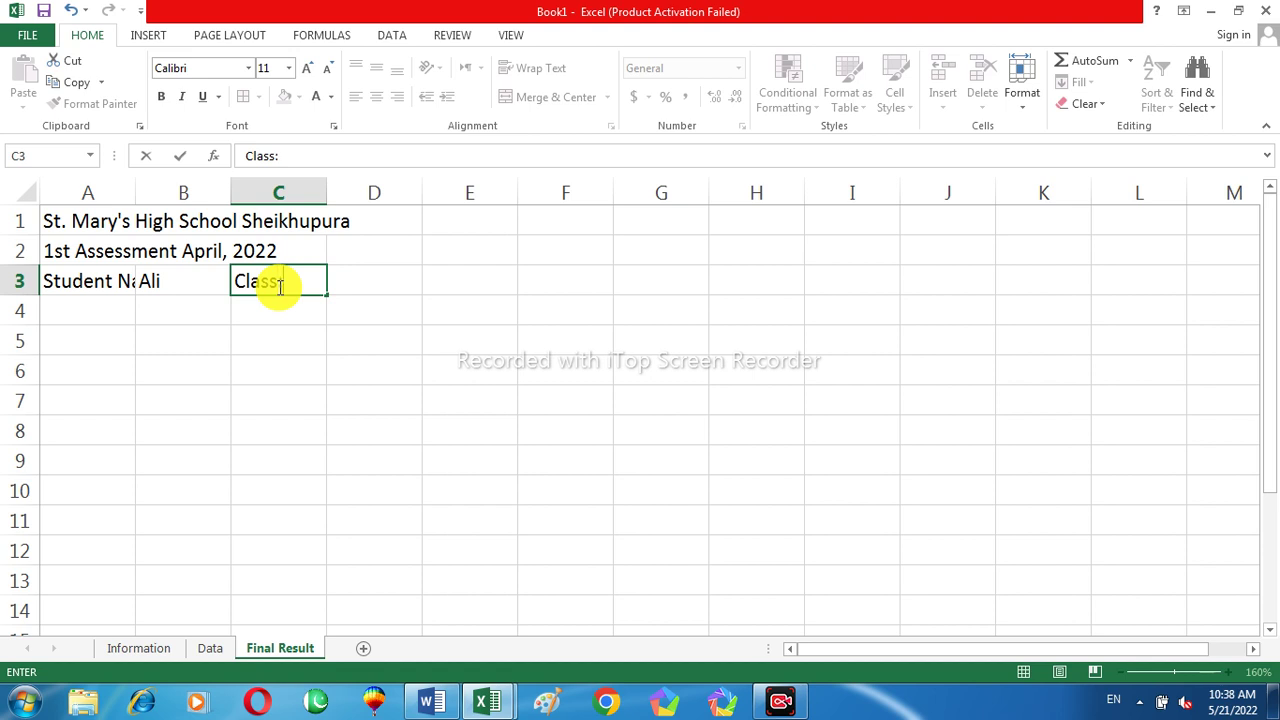
key("Tab")
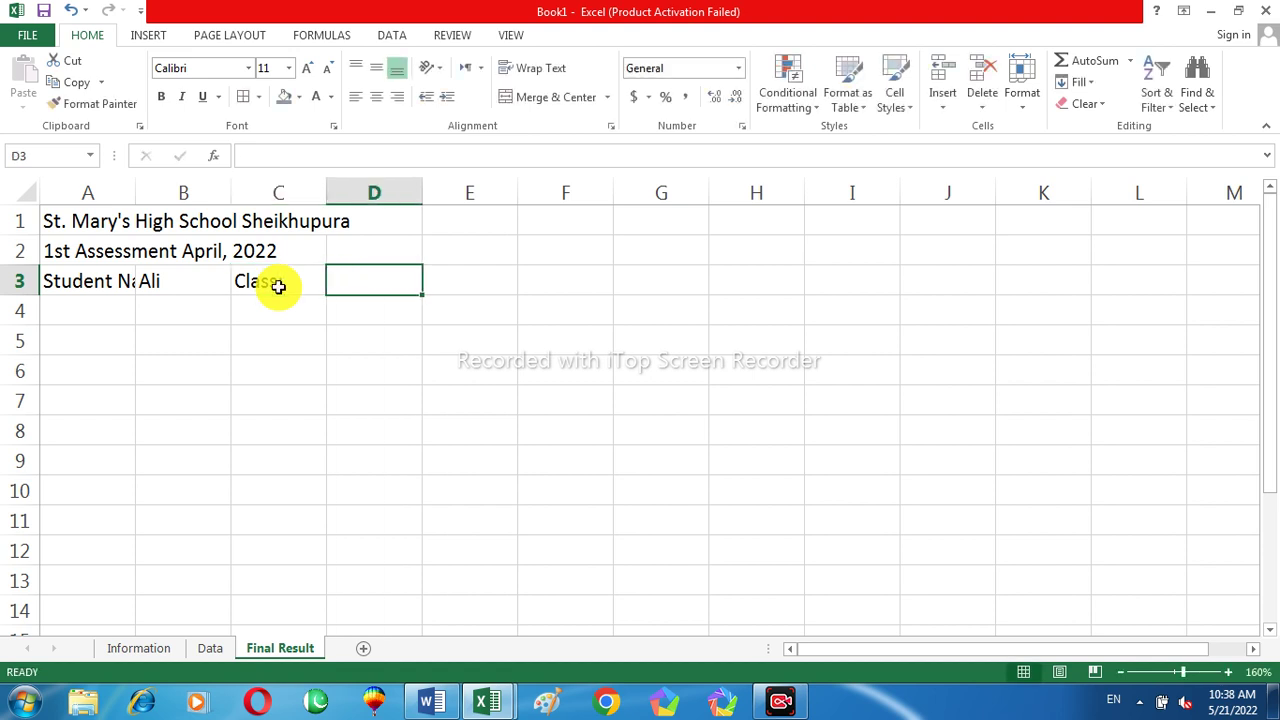
type("=")
left_click(128, 648)
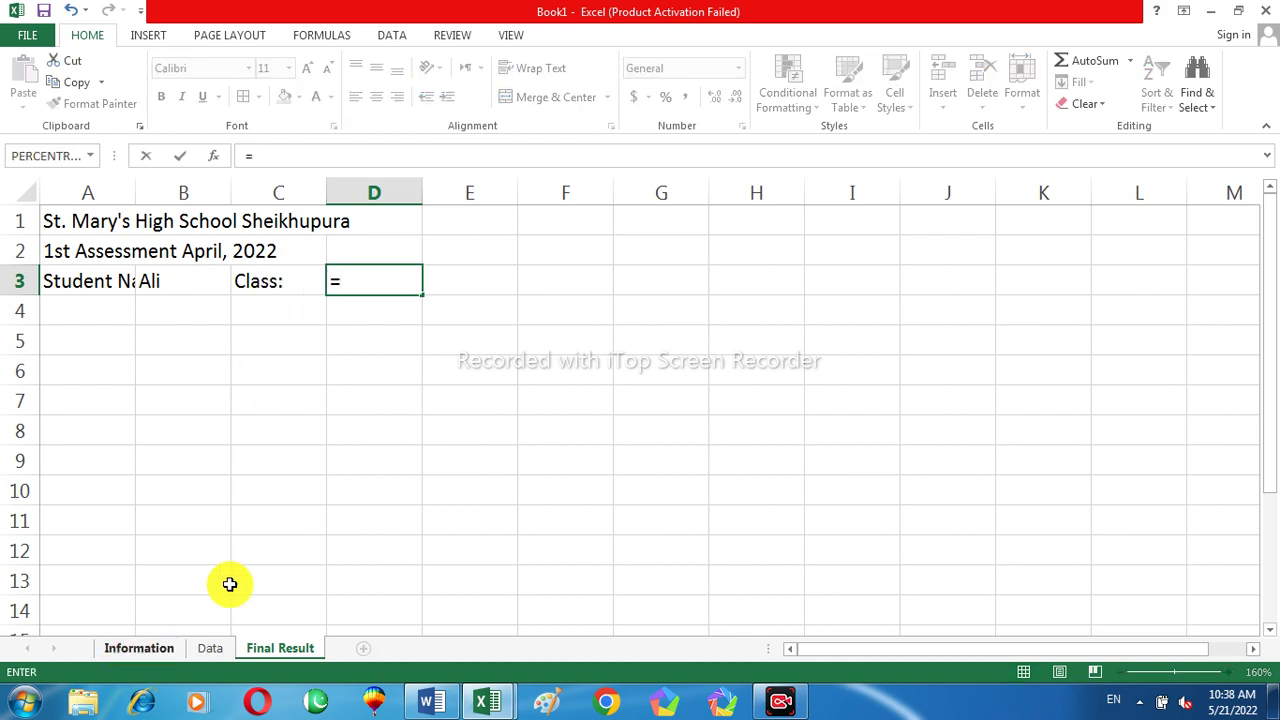
left_click(944, 403)
key("Return")
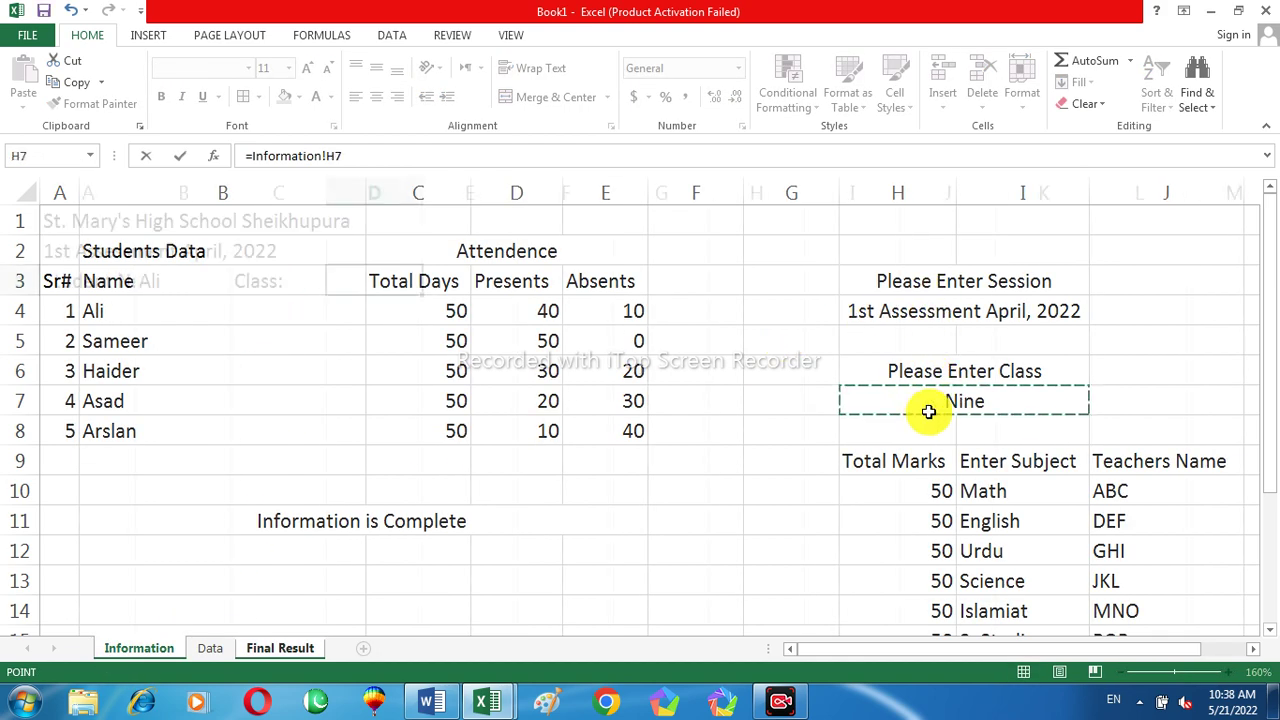
Step: Append a colon to the label so it reads 'Student Name:'
left_click(100, 287)
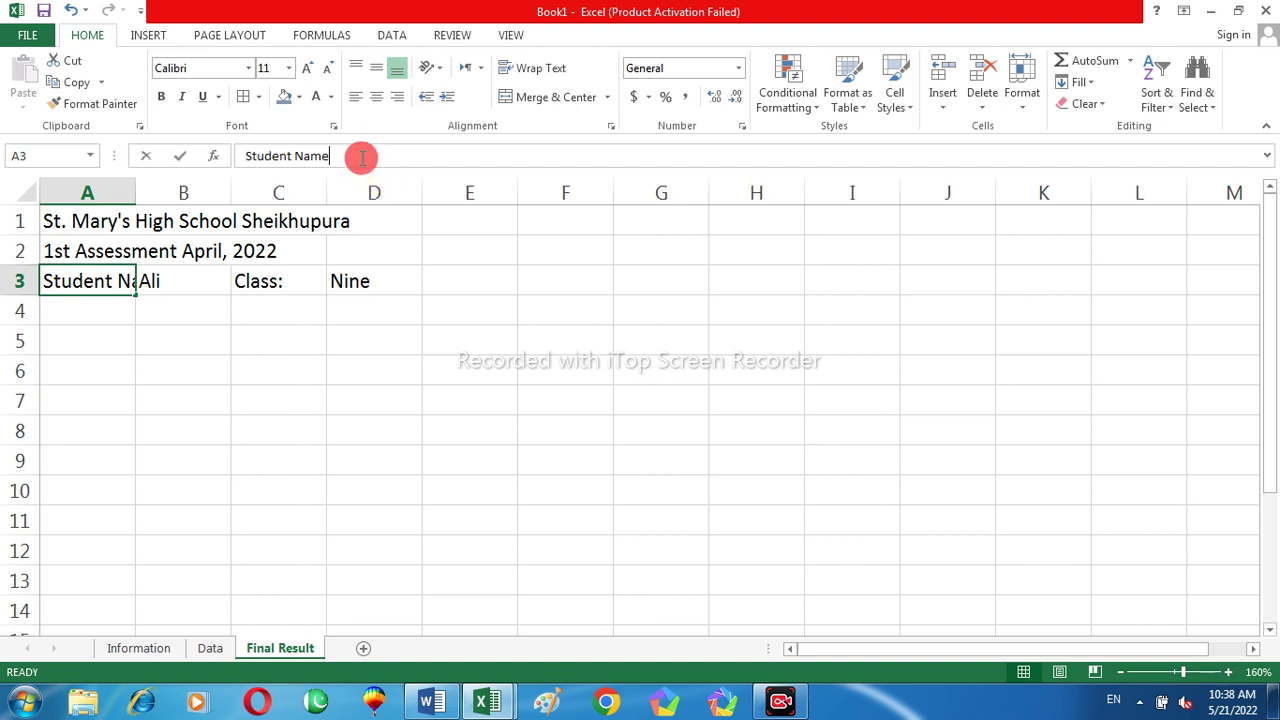
left_click(362, 157)
type(":")
key("Return")
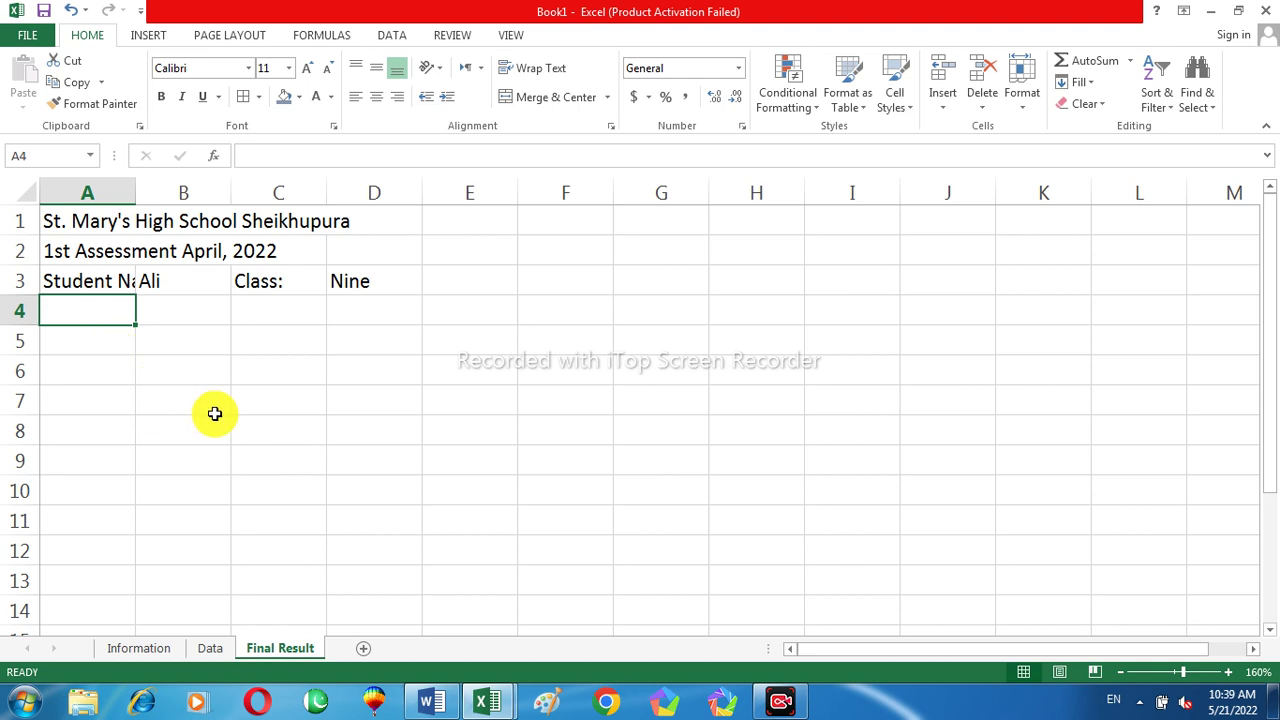
Step: Enter Subject, Total Marks, Obtained Marks, Percentage and Grade across A4:E4
type("Subject")
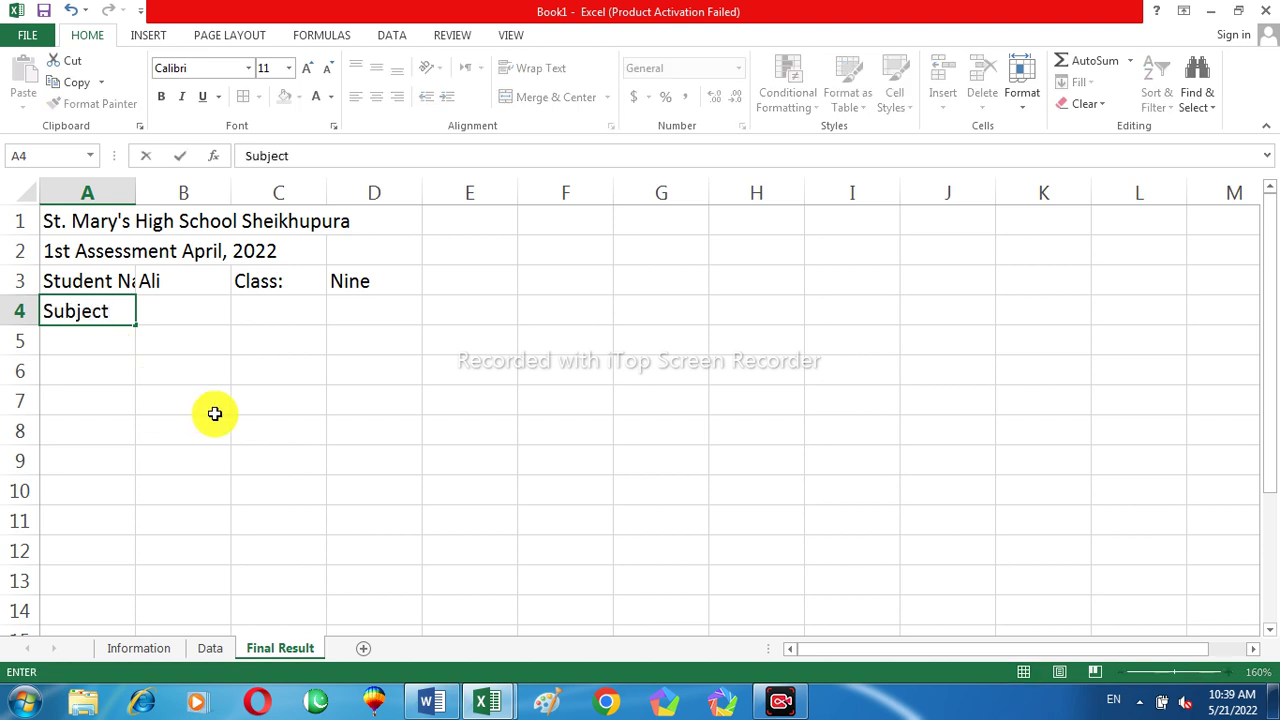
key("Tab")
type("T")
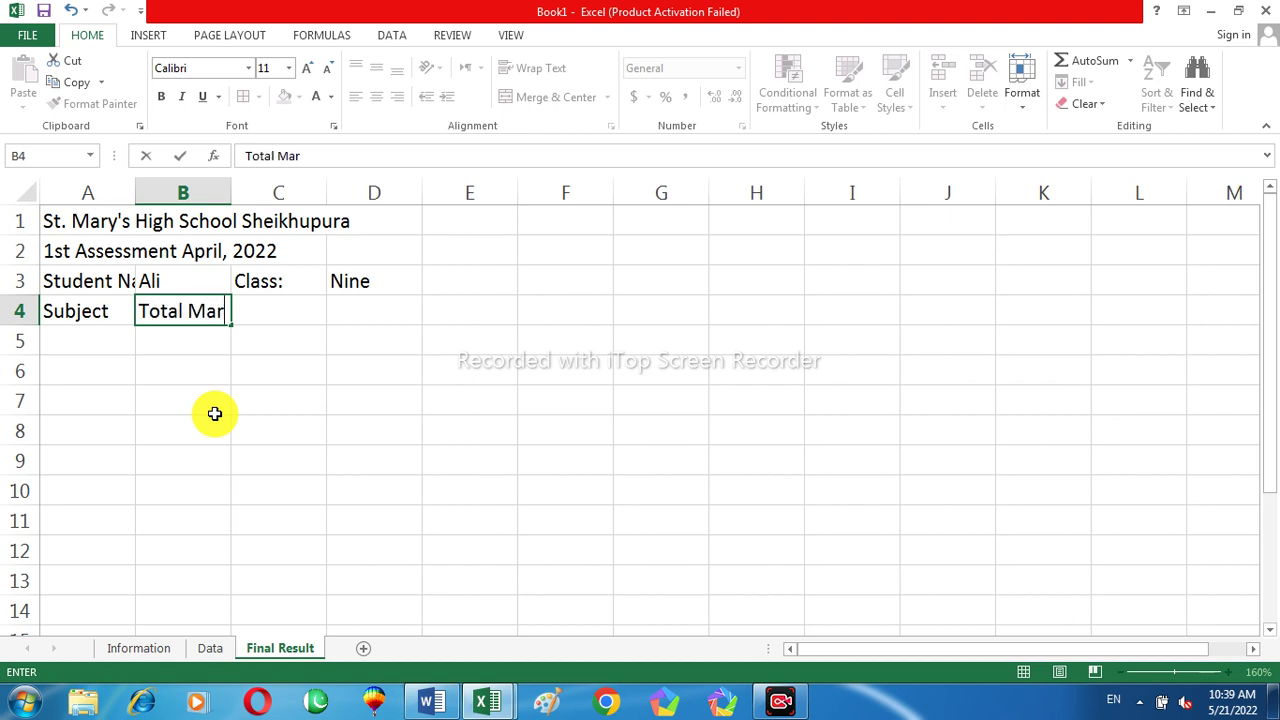
key("Tab")
type("O")
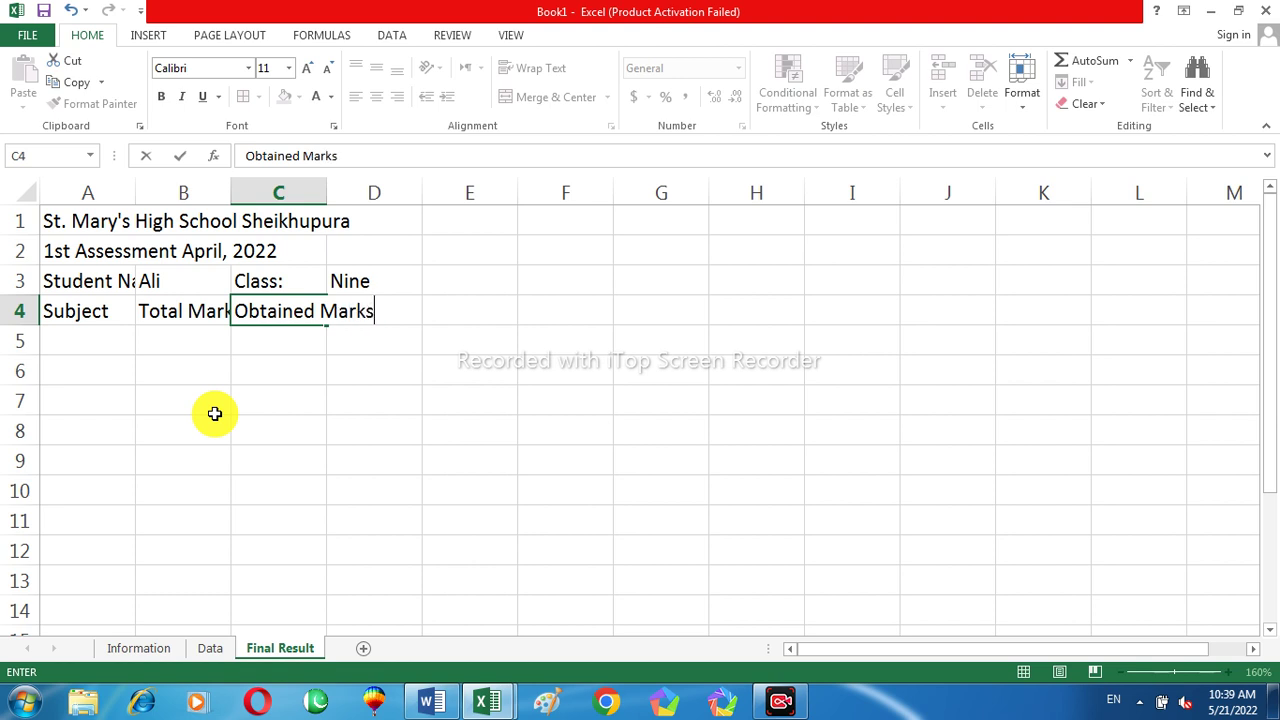
key("Tab")
type("Pe")
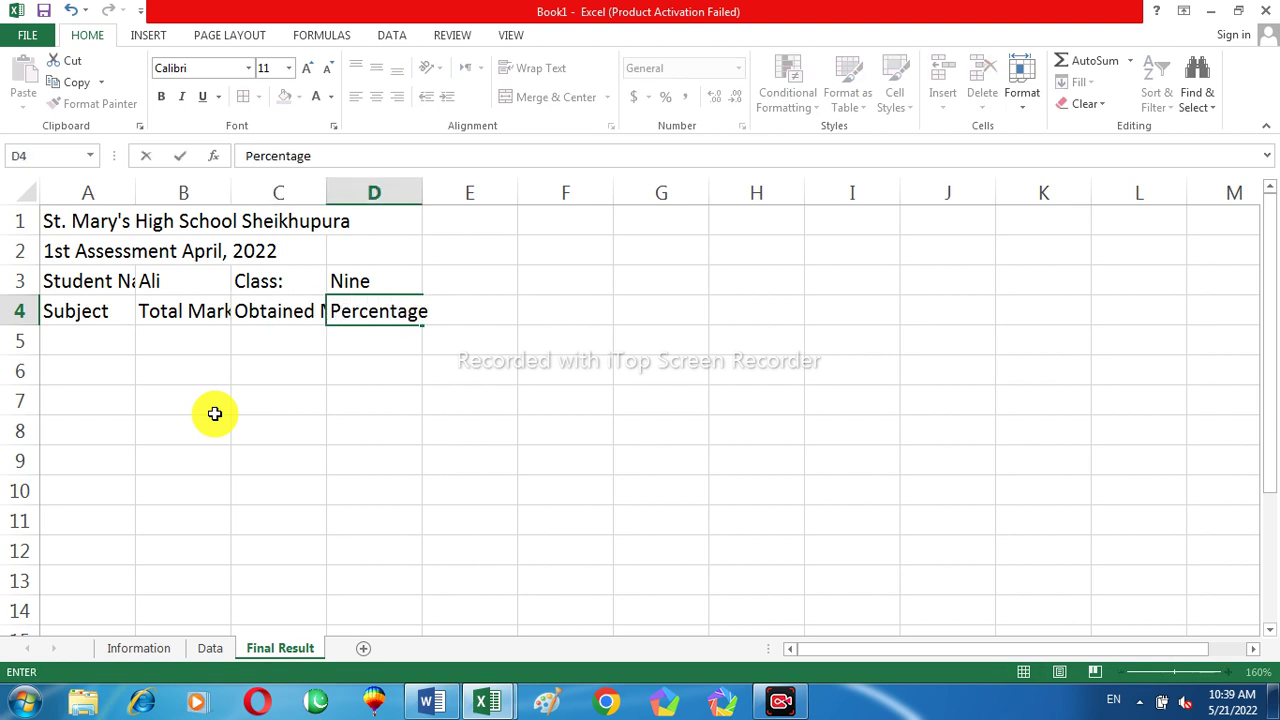
key("Tab")
type("ra")
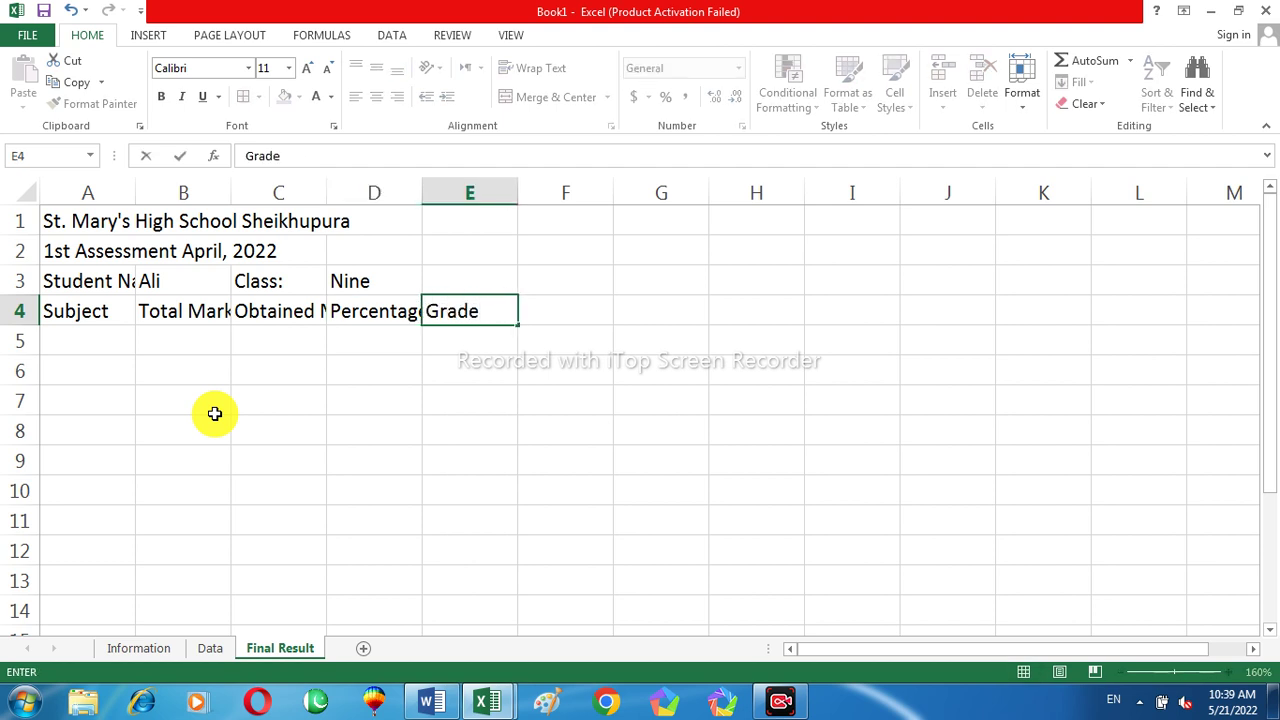
key("Return")
key("Left")
key("Left")
key("Left")
key("Left")
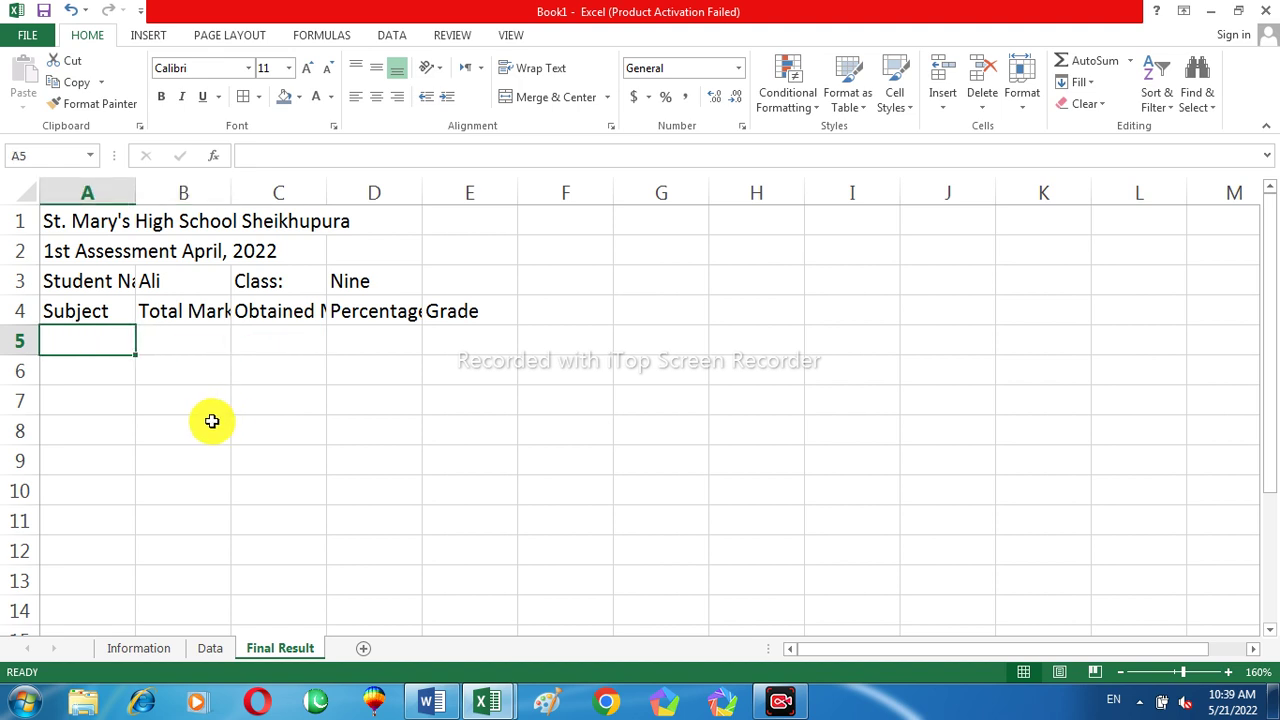
type("=")
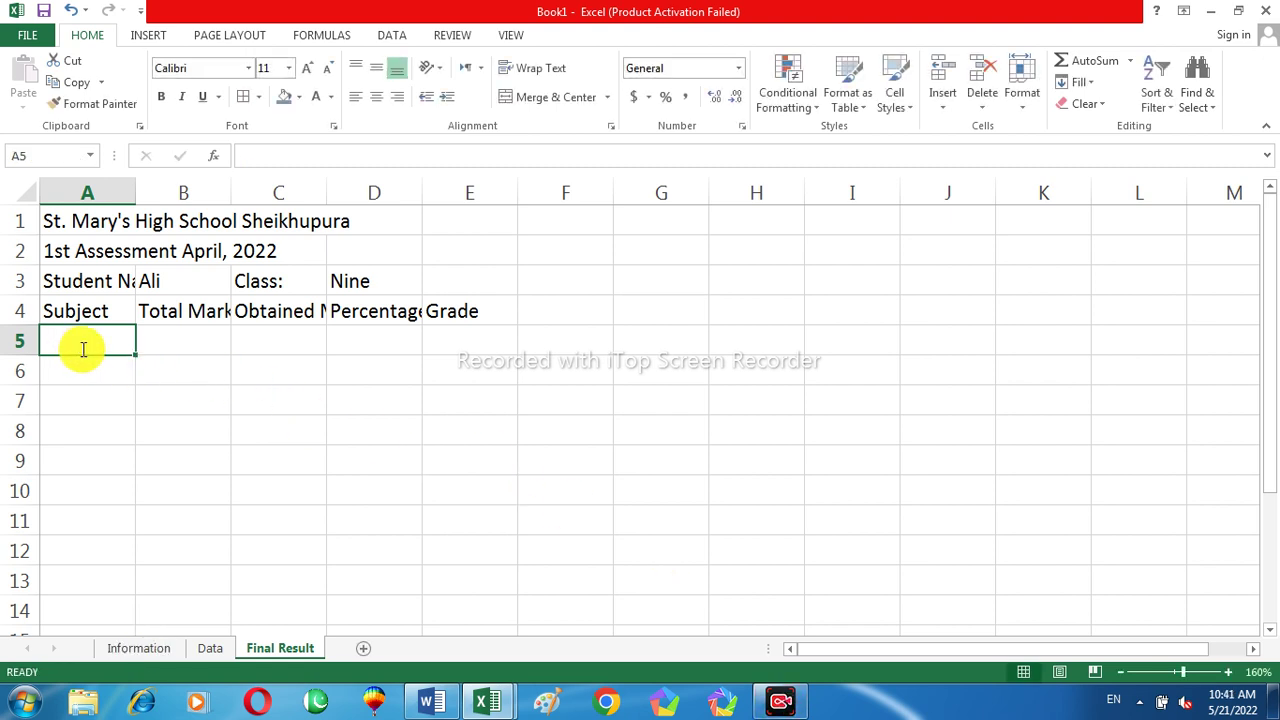
Step: Link the first subjects from the Data headings: Math, English, Urdu, Science and Islamiat
type("=")
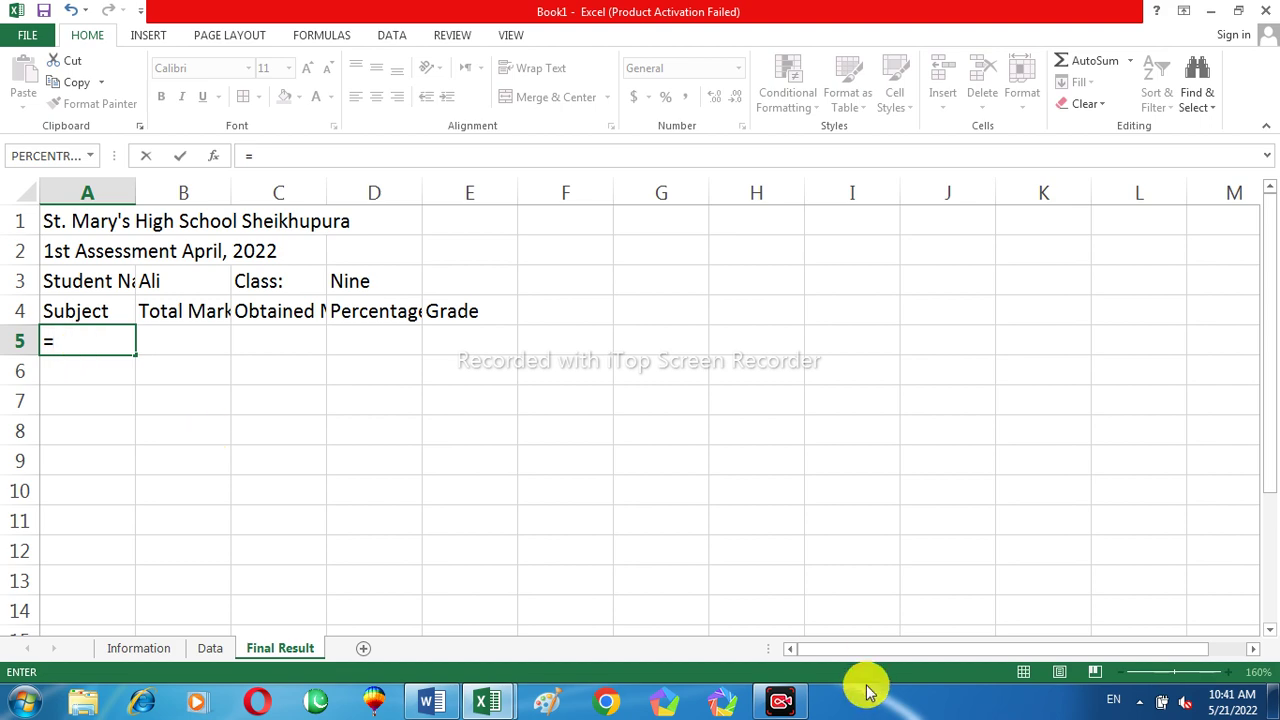
left_click(790, 703)
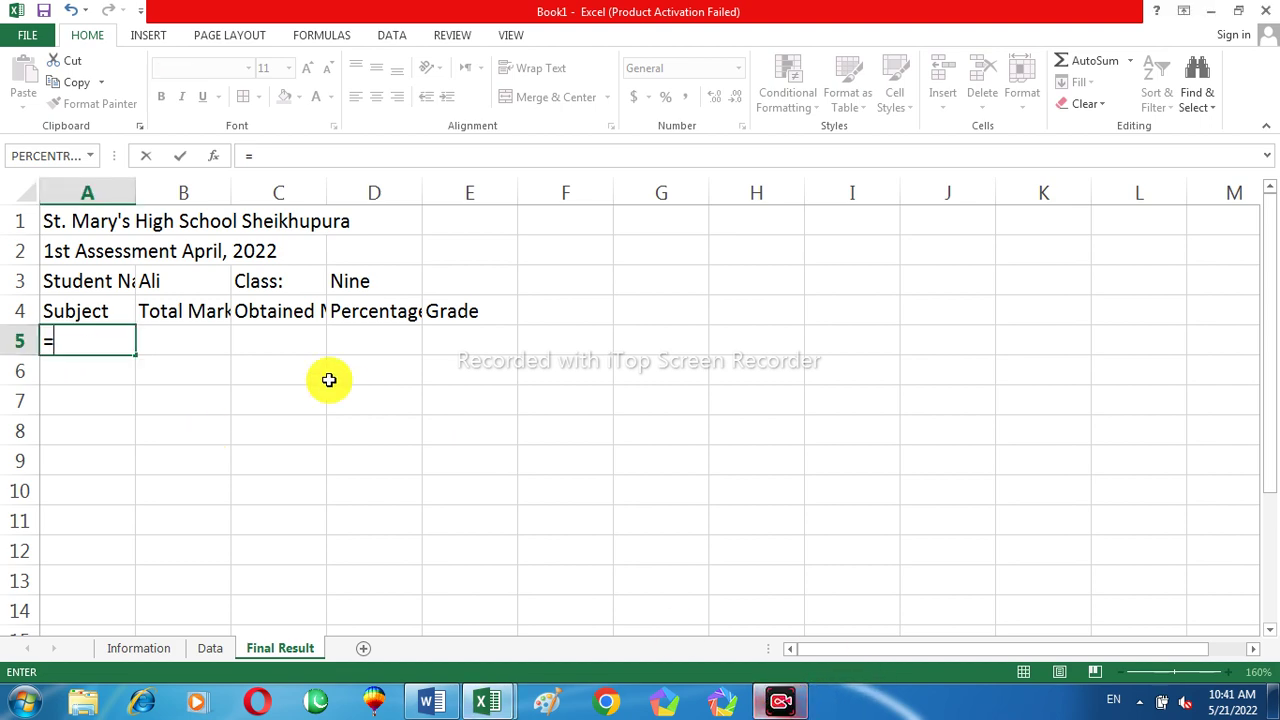
left_click(210, 648)
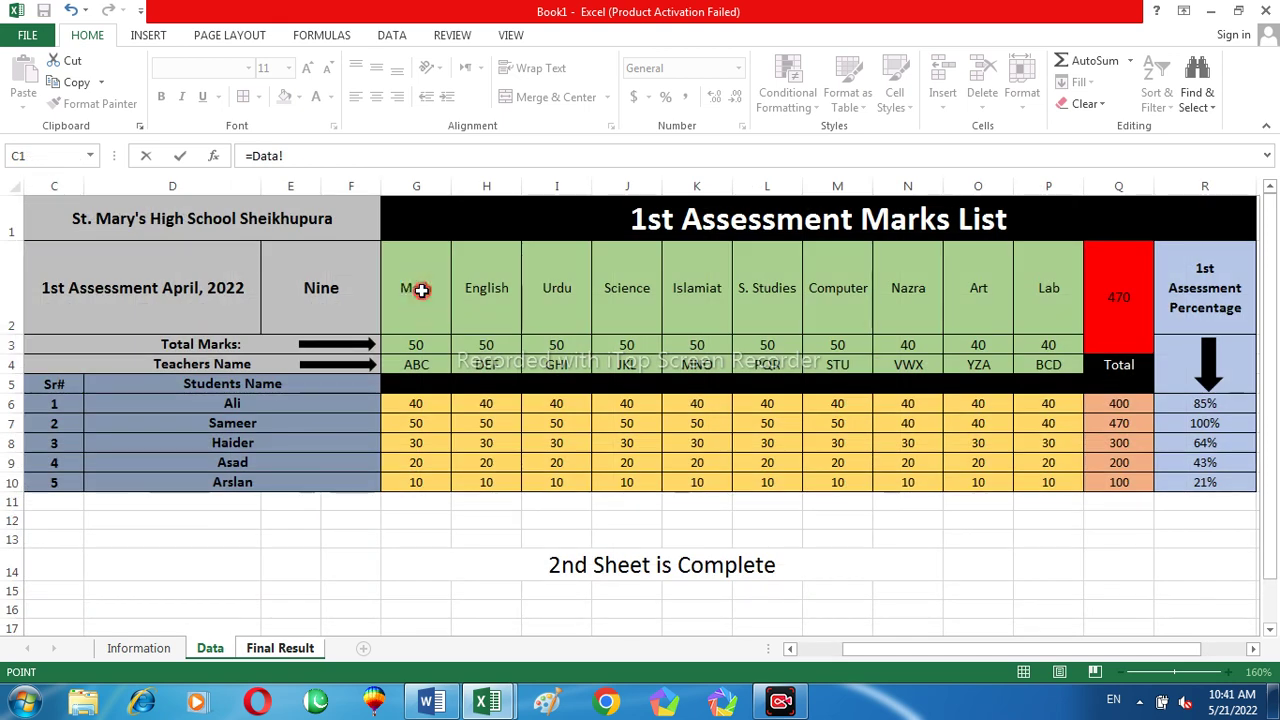
left_click(421, 290)
key("Return")
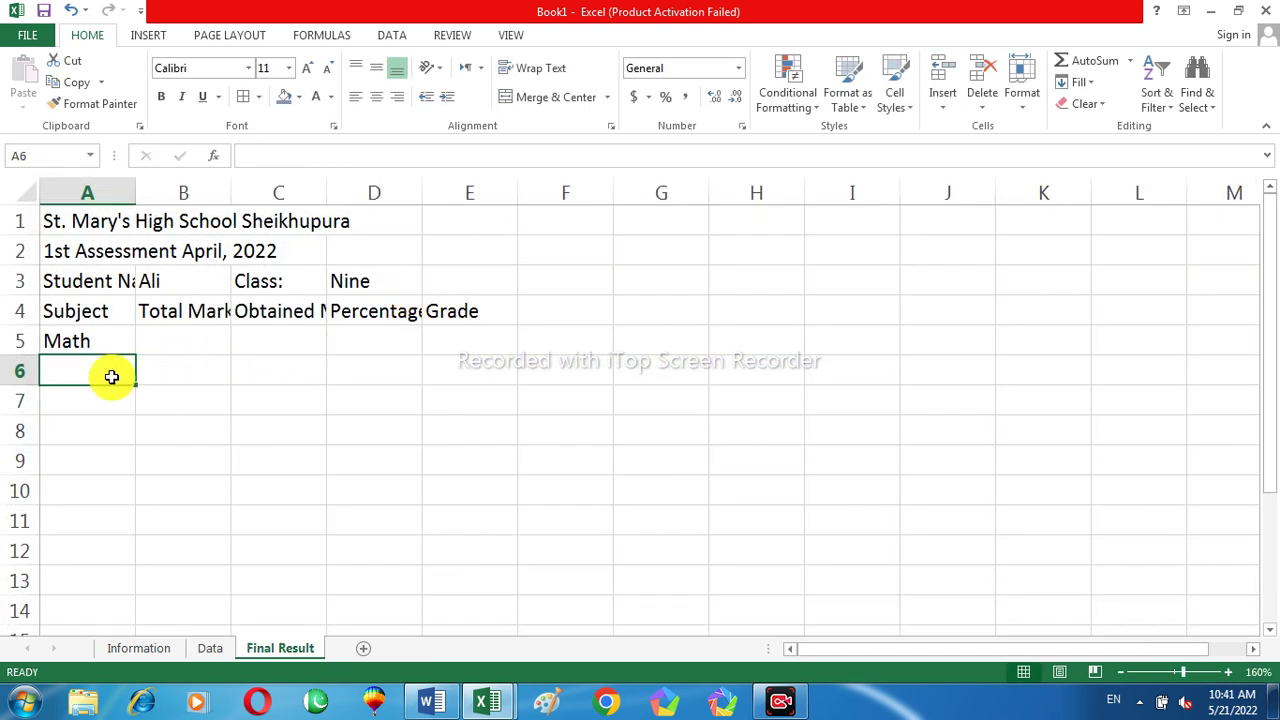
type("=")
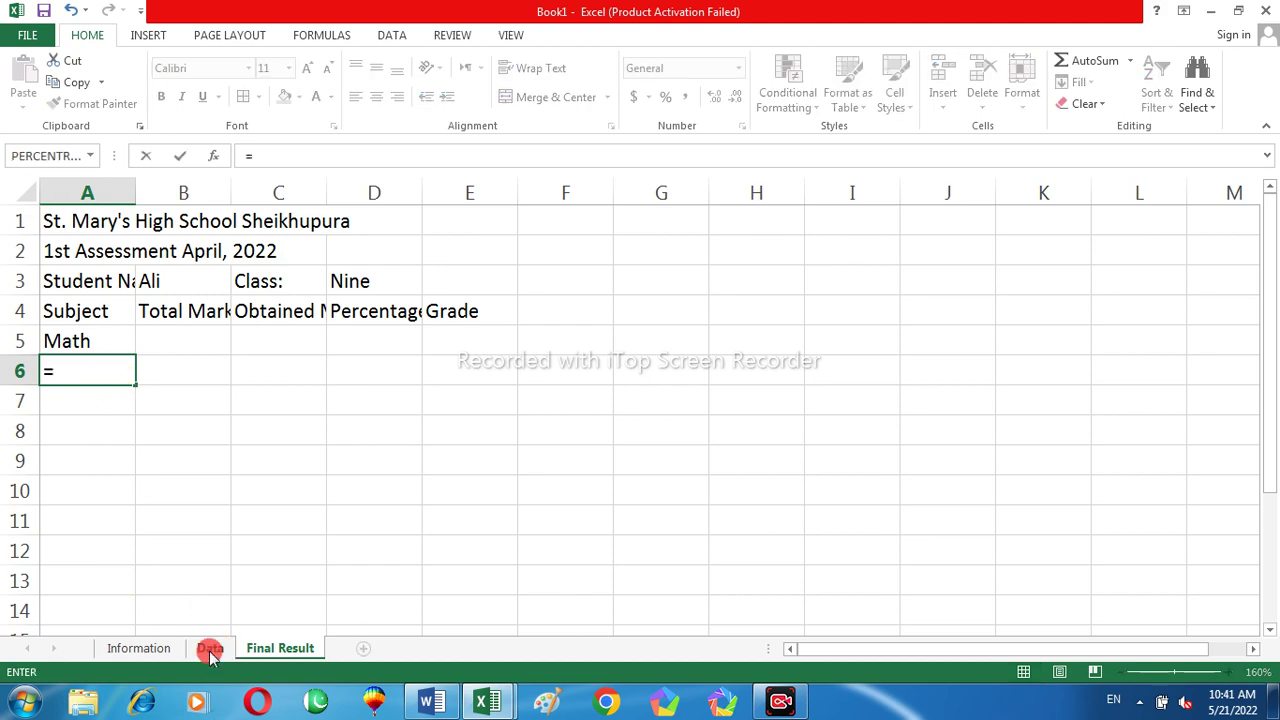
left_click(210, 648)
left_click(505, 294)
key("Return")
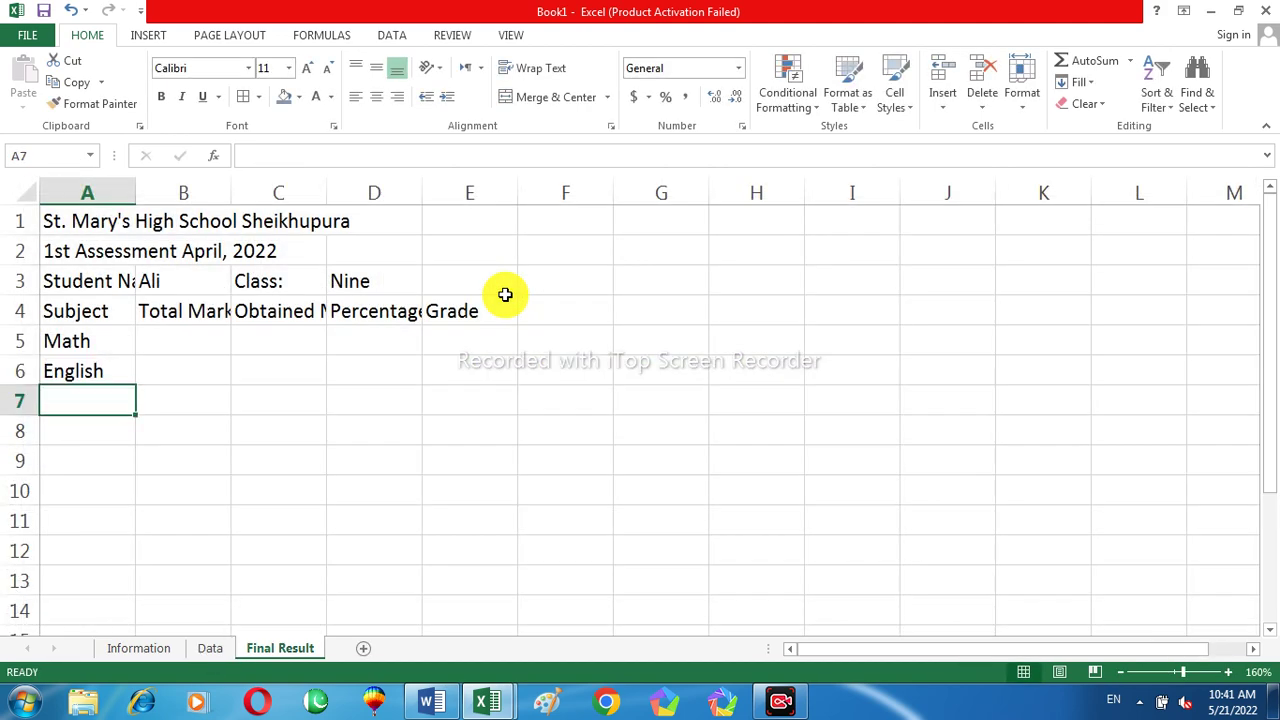
type("=")
left_click(210, 648)
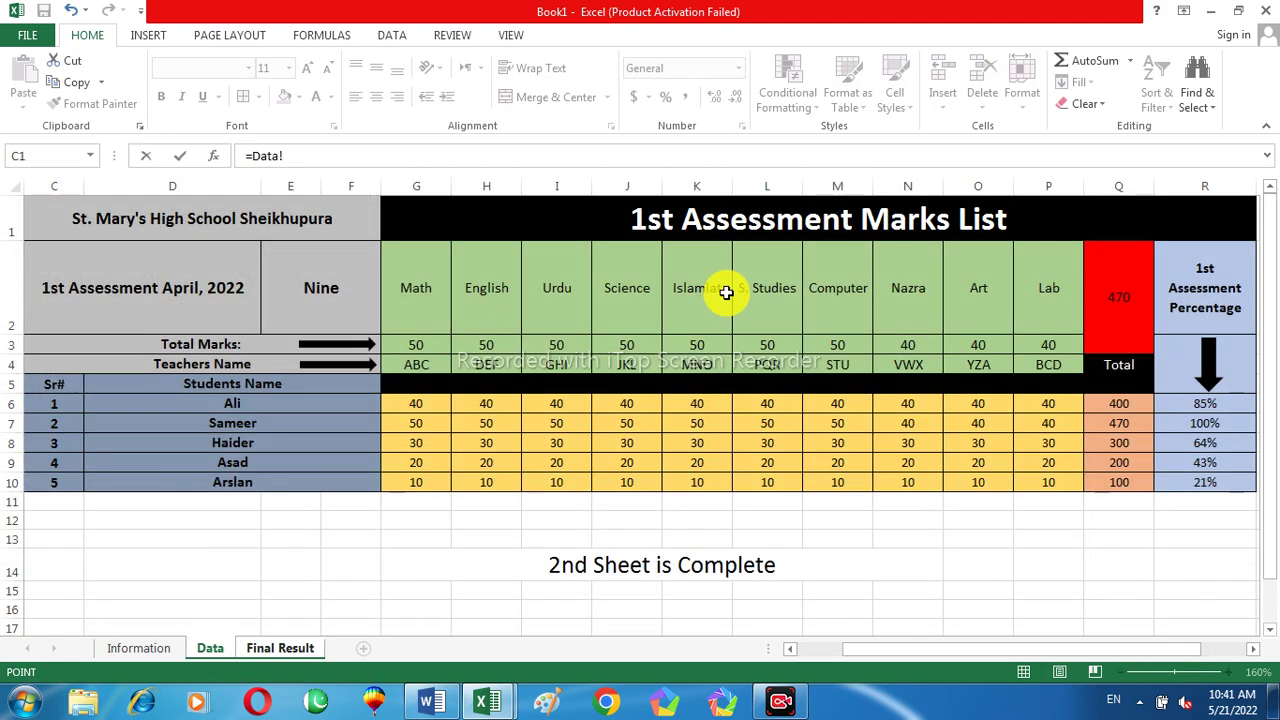
left_click(577, 282)
key("Return")
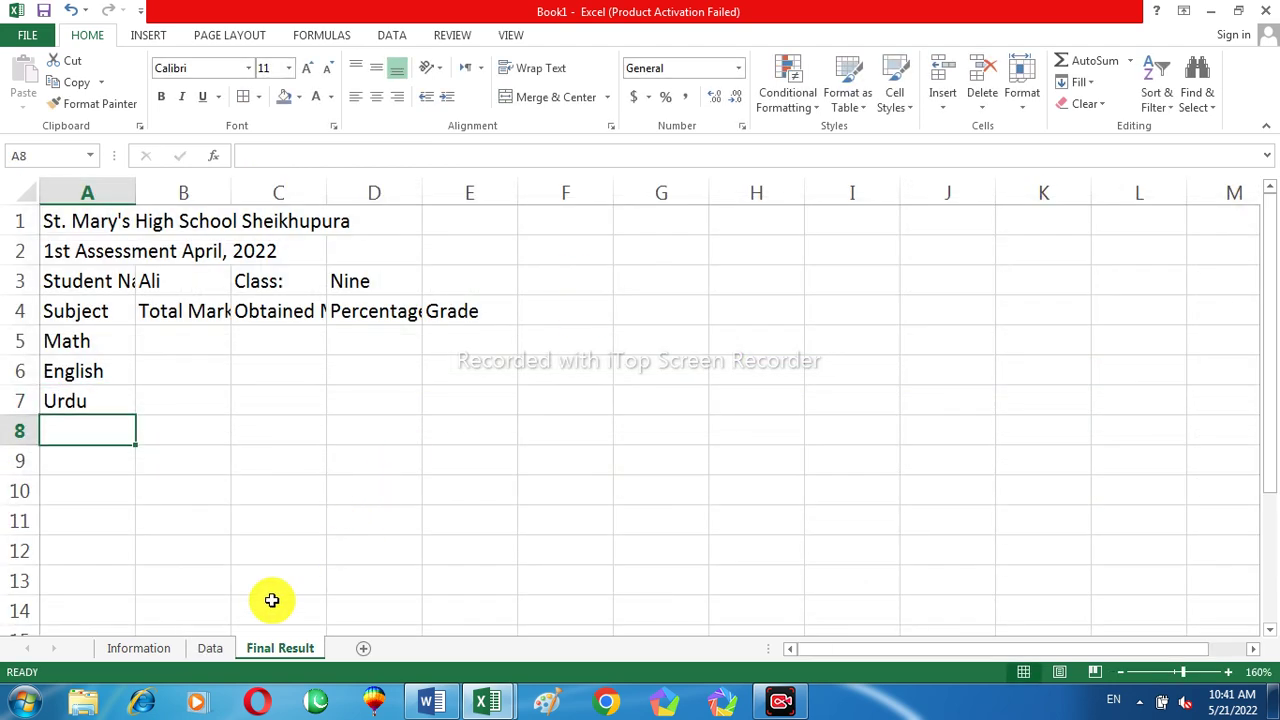
type("=")
left_click(210, 648)
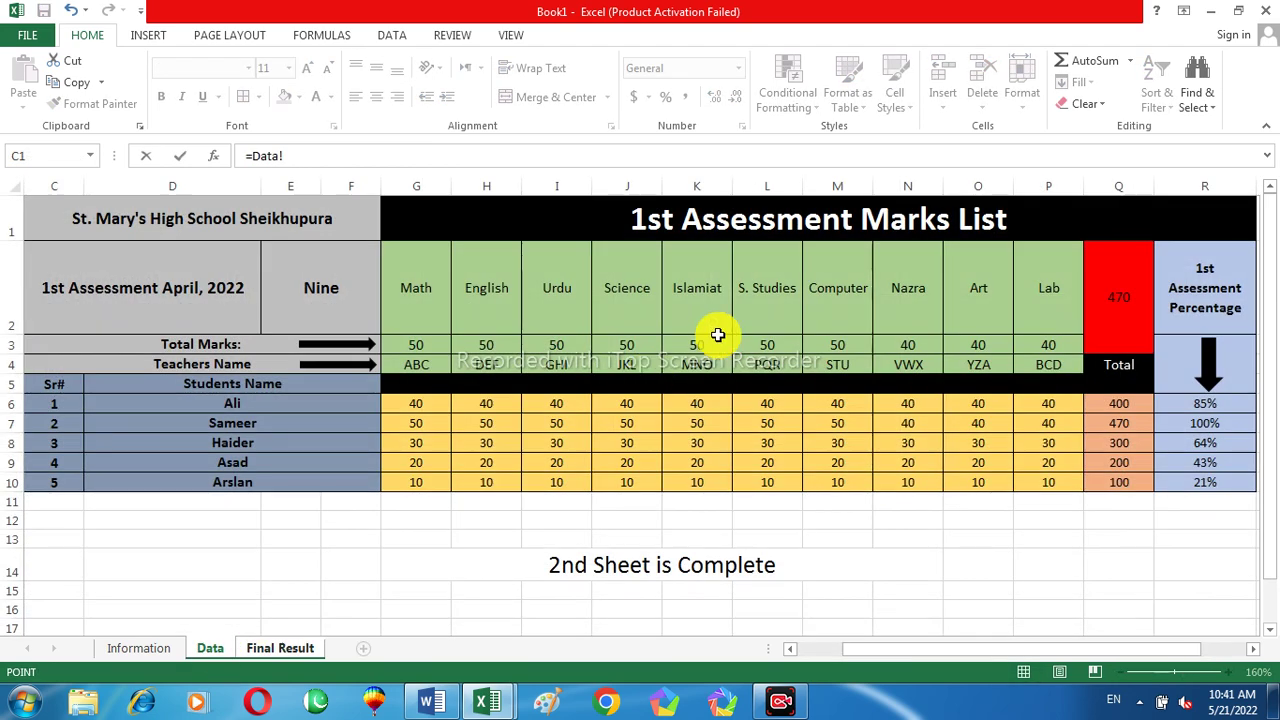
left_click(646, 288)
key("Return")
type("=")
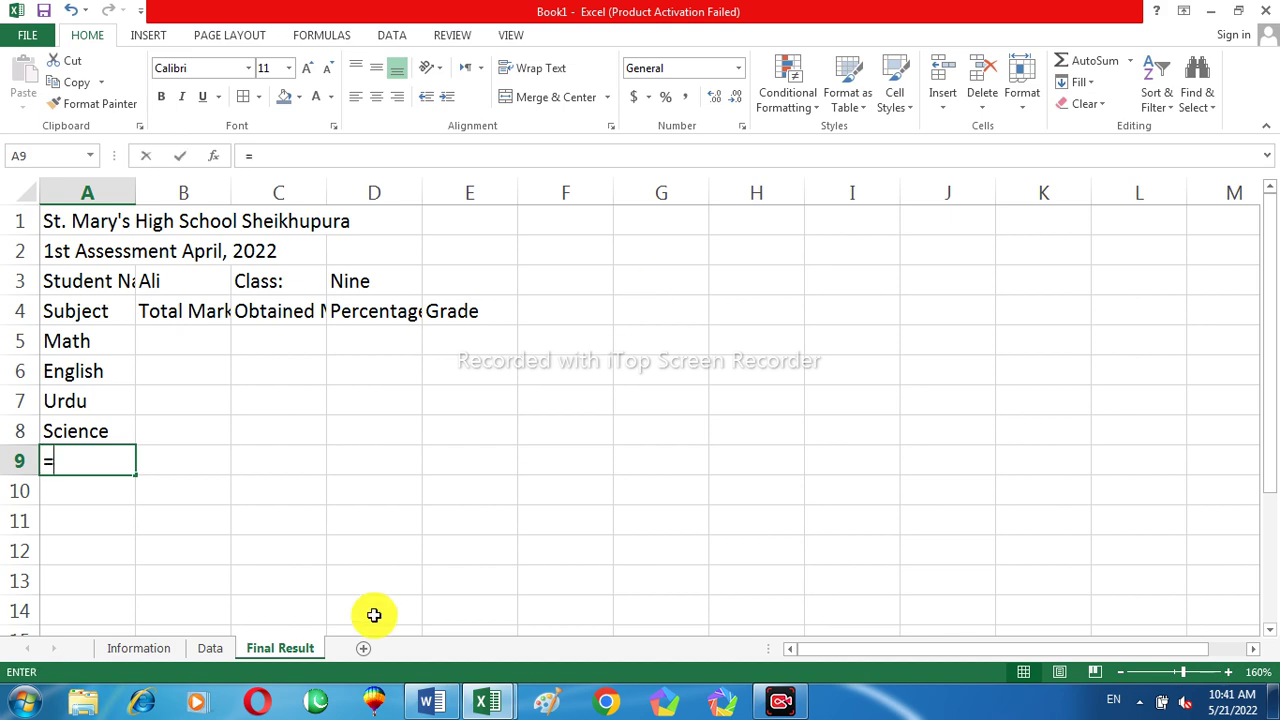
left_click(210, 648)
left_click(705, 288)
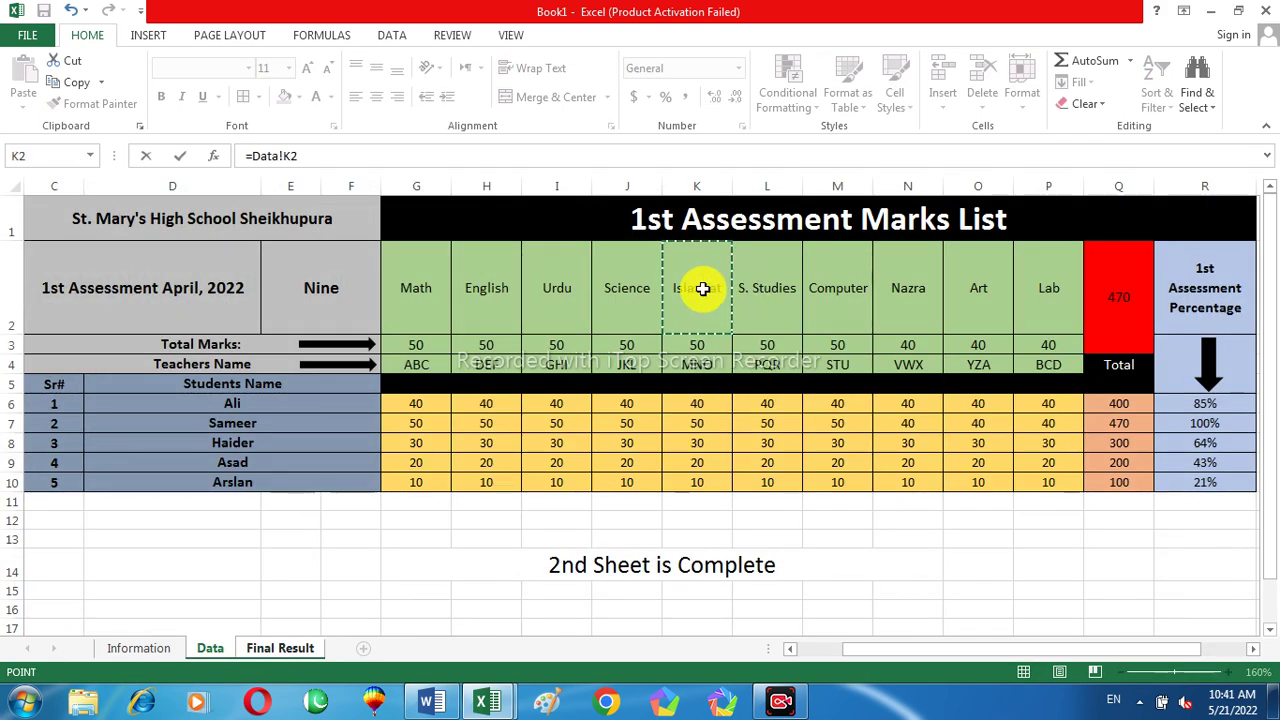
key("Return")
Step: Link the remaining subjects S. Studies, Computer, Nazra, Art and Lab from the Data headings
type("=")
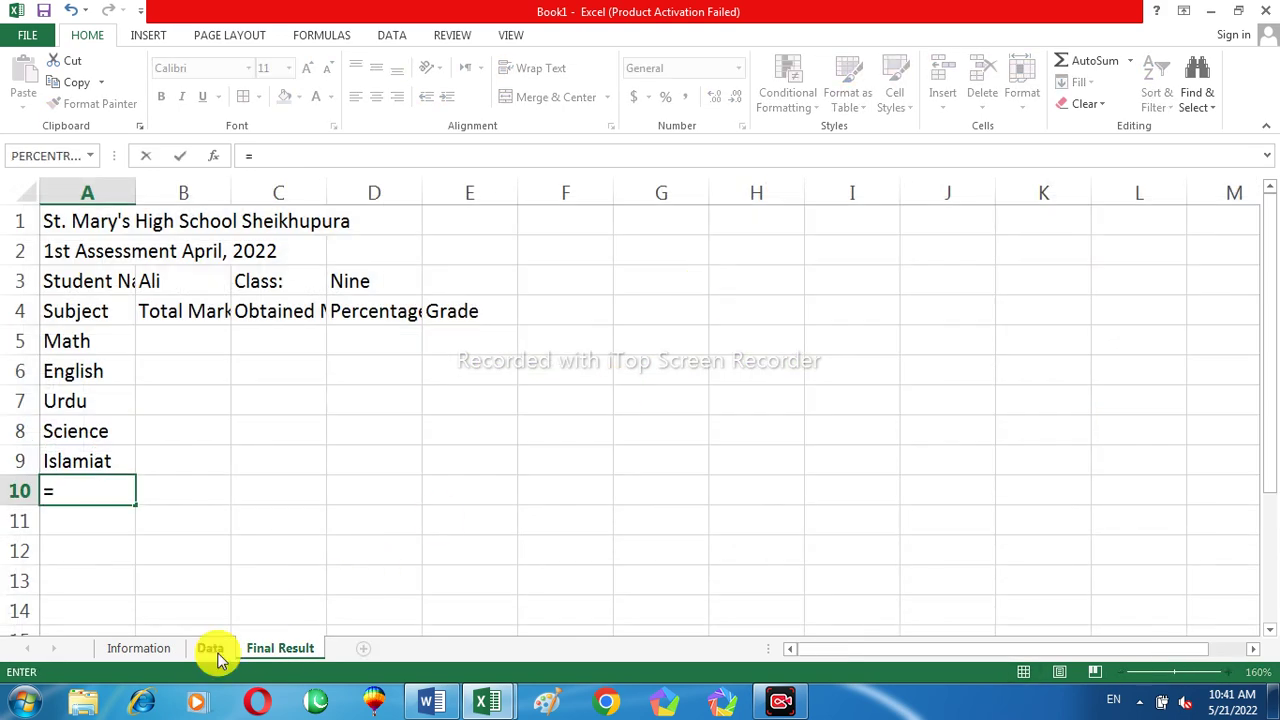
left_click(210, 648)
left_click(770, 290)
key("Return")
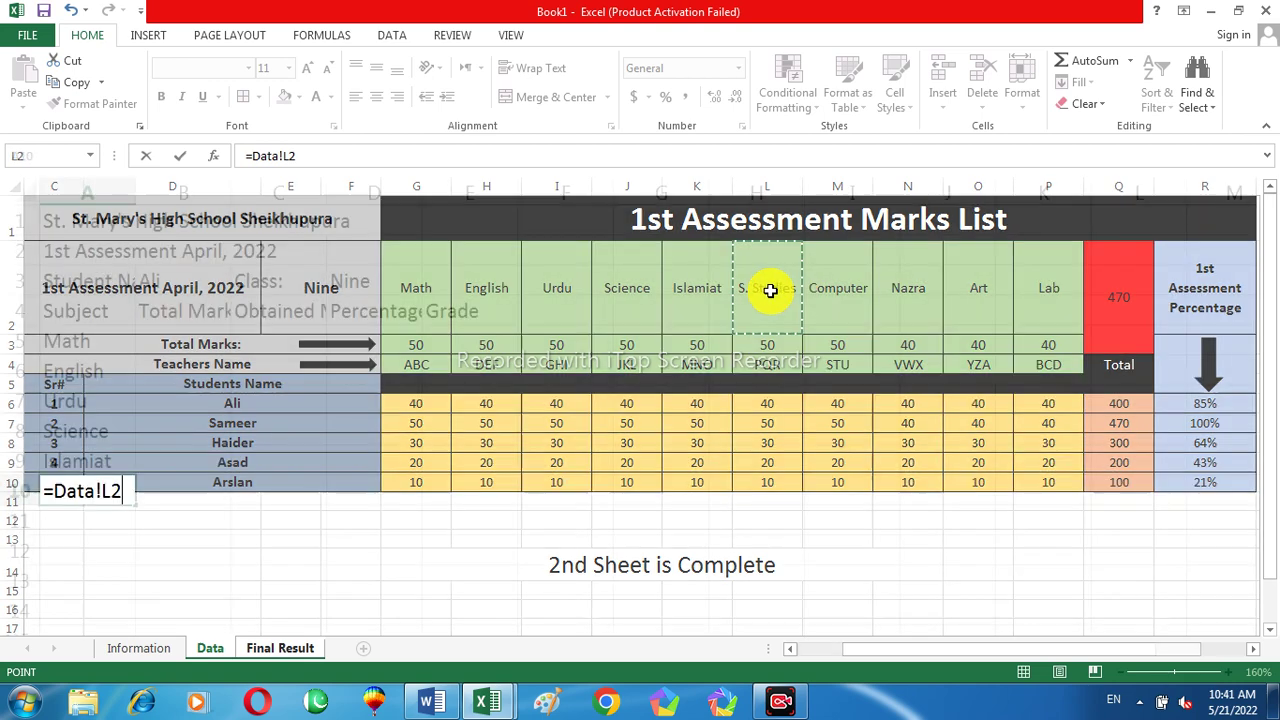
type("=")
left_click(210, 648)
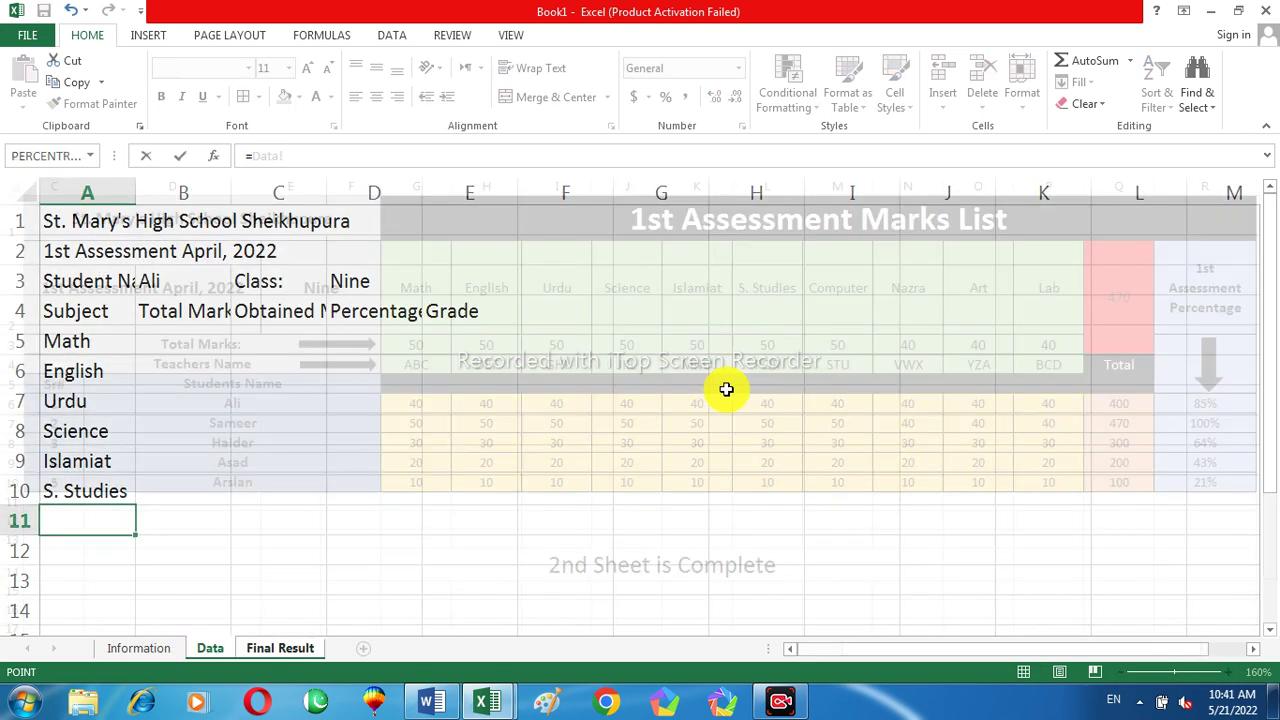
left_click(832, 290)
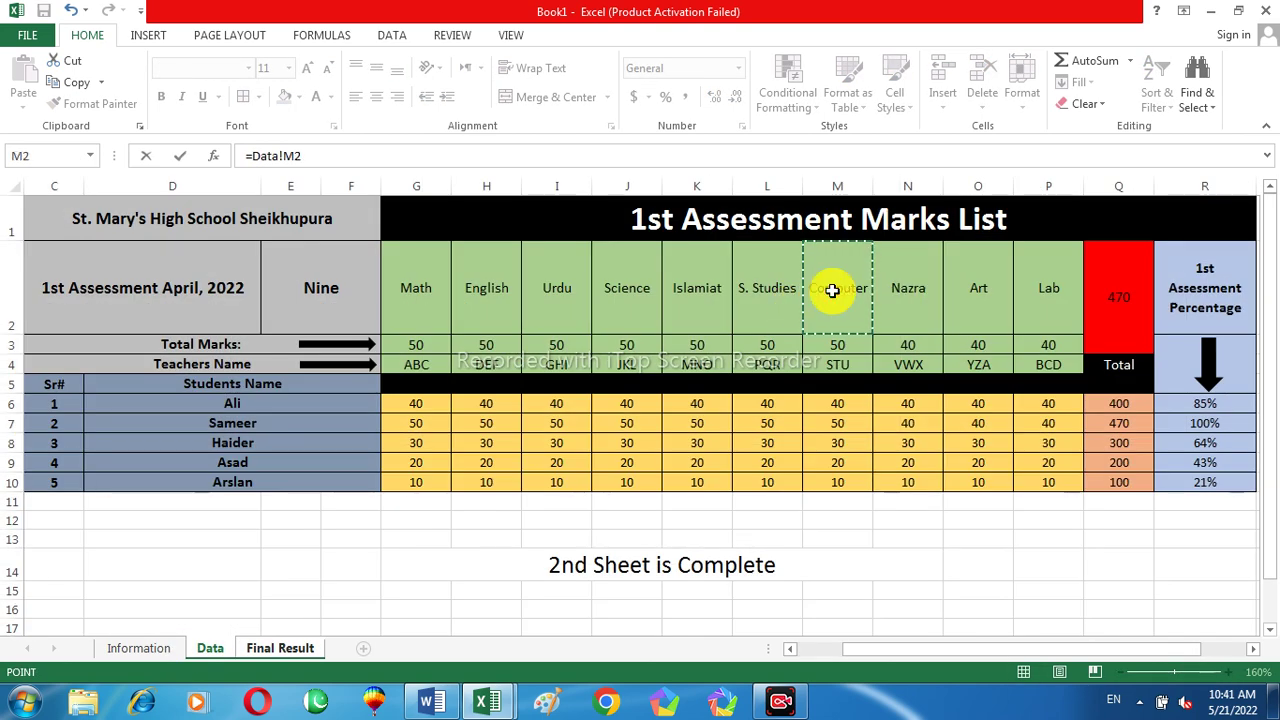
key("Return")
type("=")
left_click(205, 648)
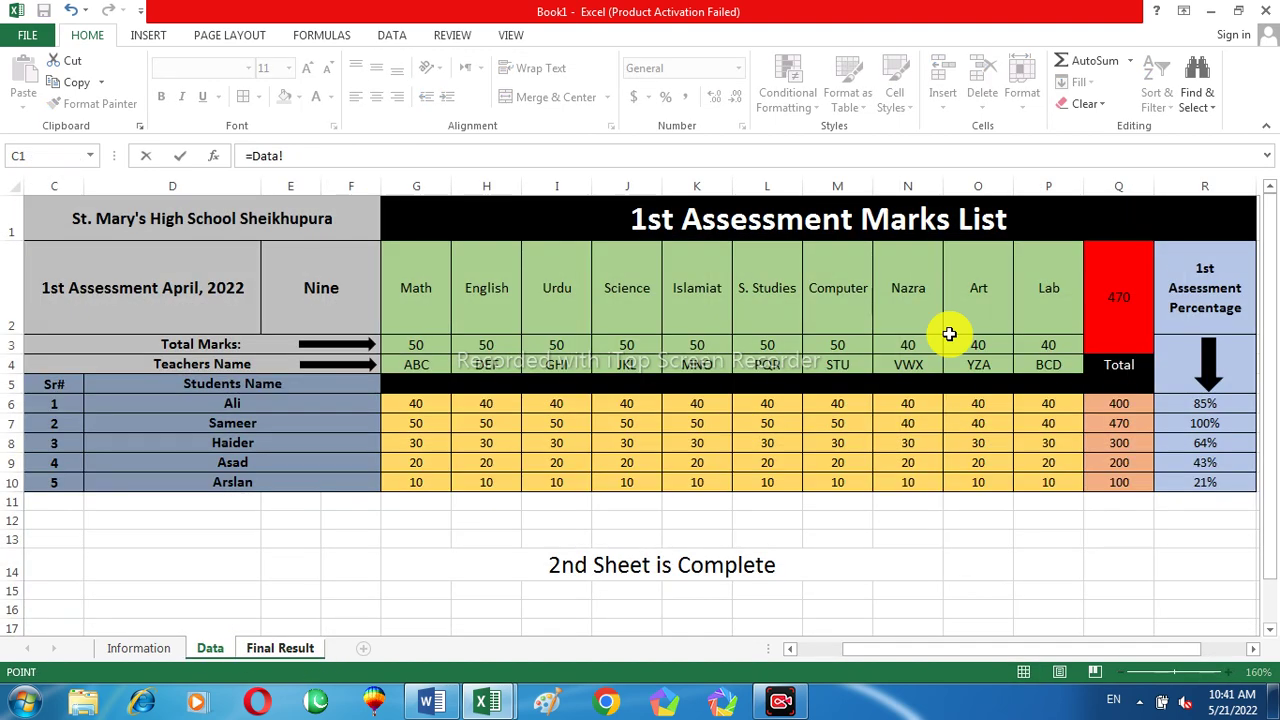
left_click(905, 292)
key("Return")
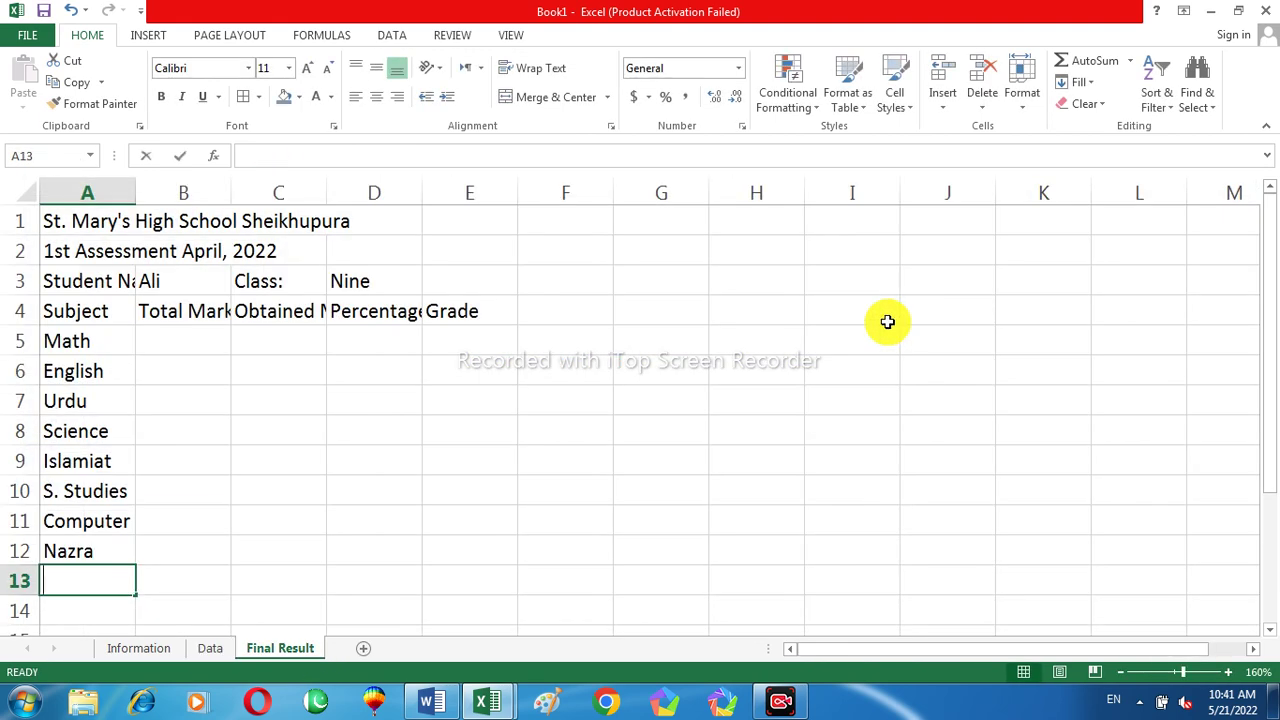
type("=")
left_click(210, 648)
left_click(970, 293)
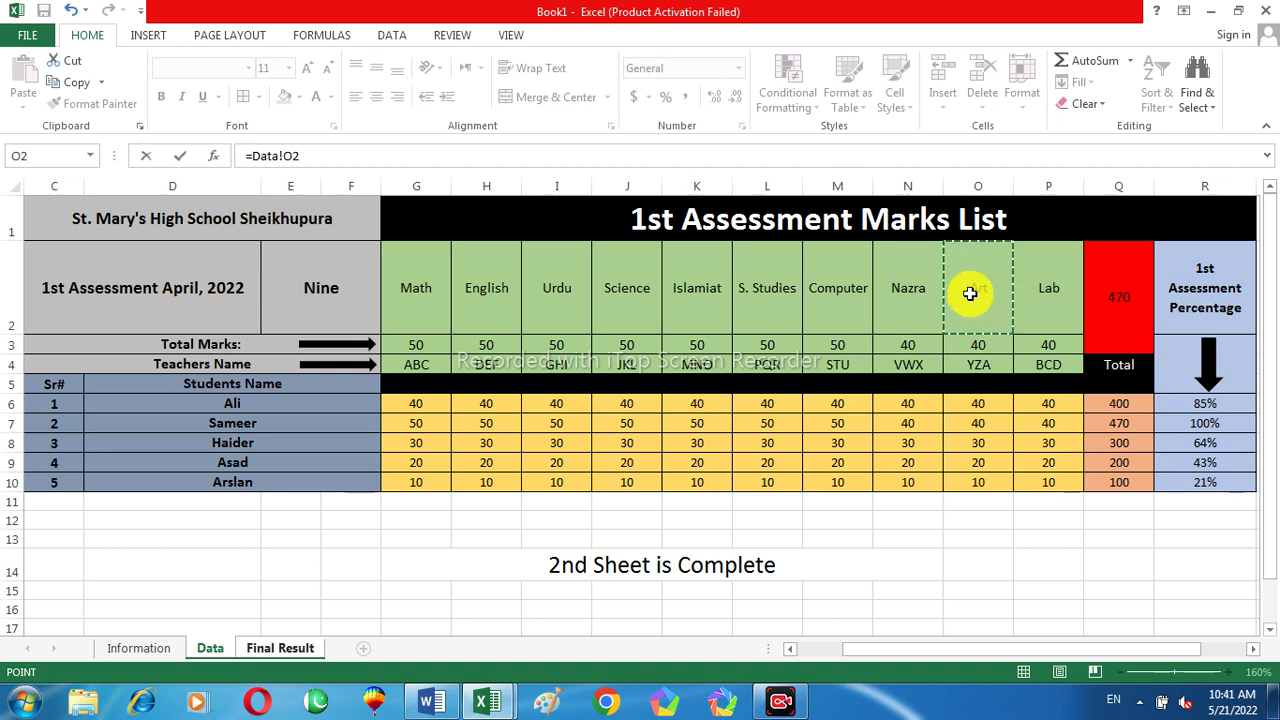
key("Return")
type("=")
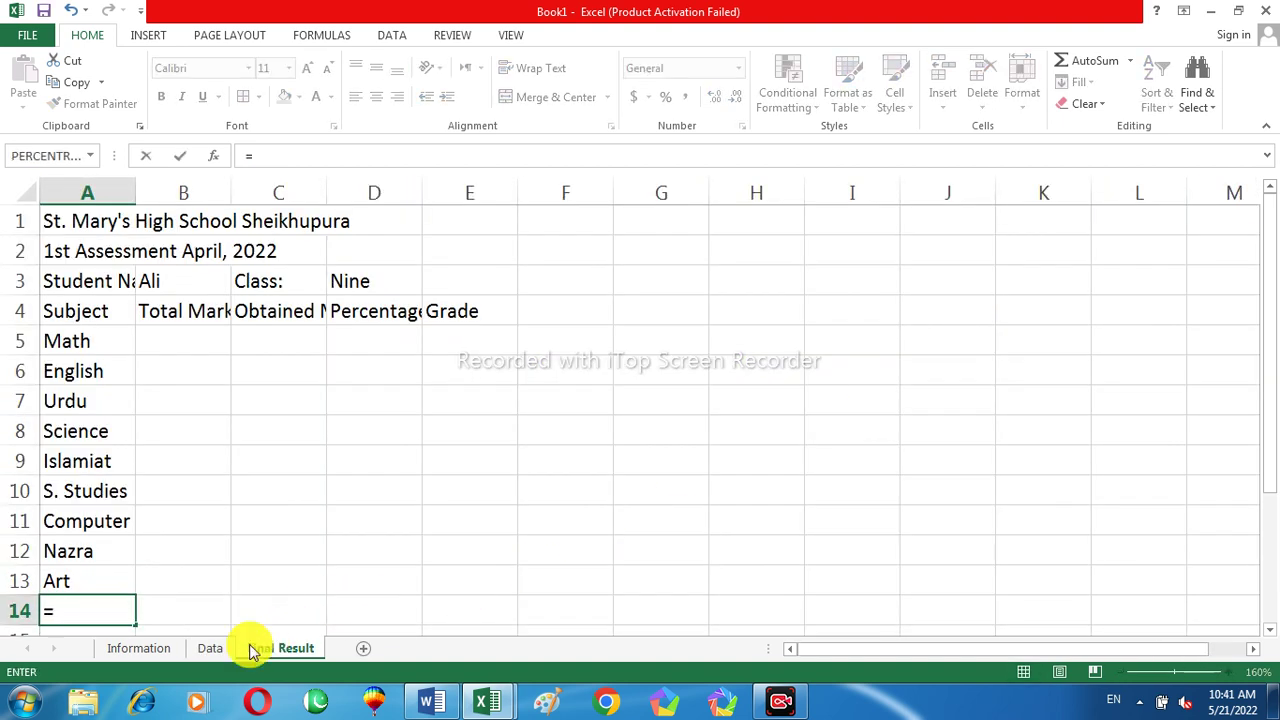
left_click(212, 648)
left_click(1029, 295)
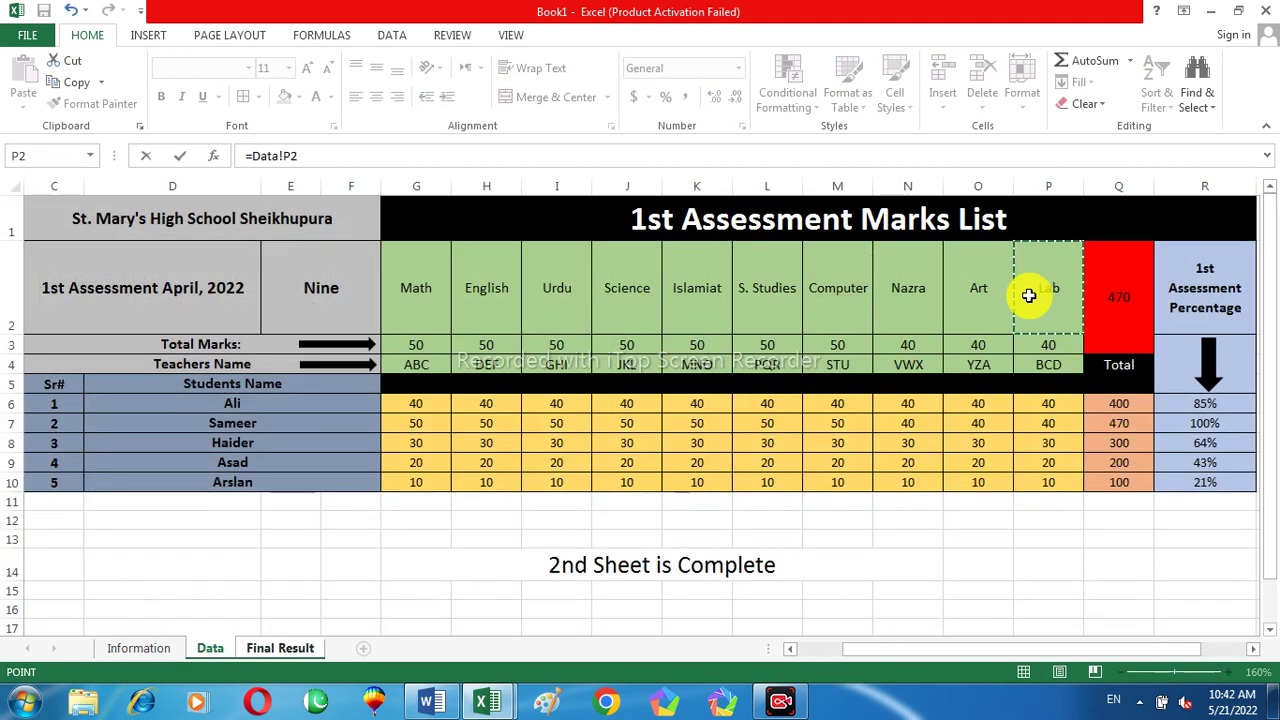
key("Return")
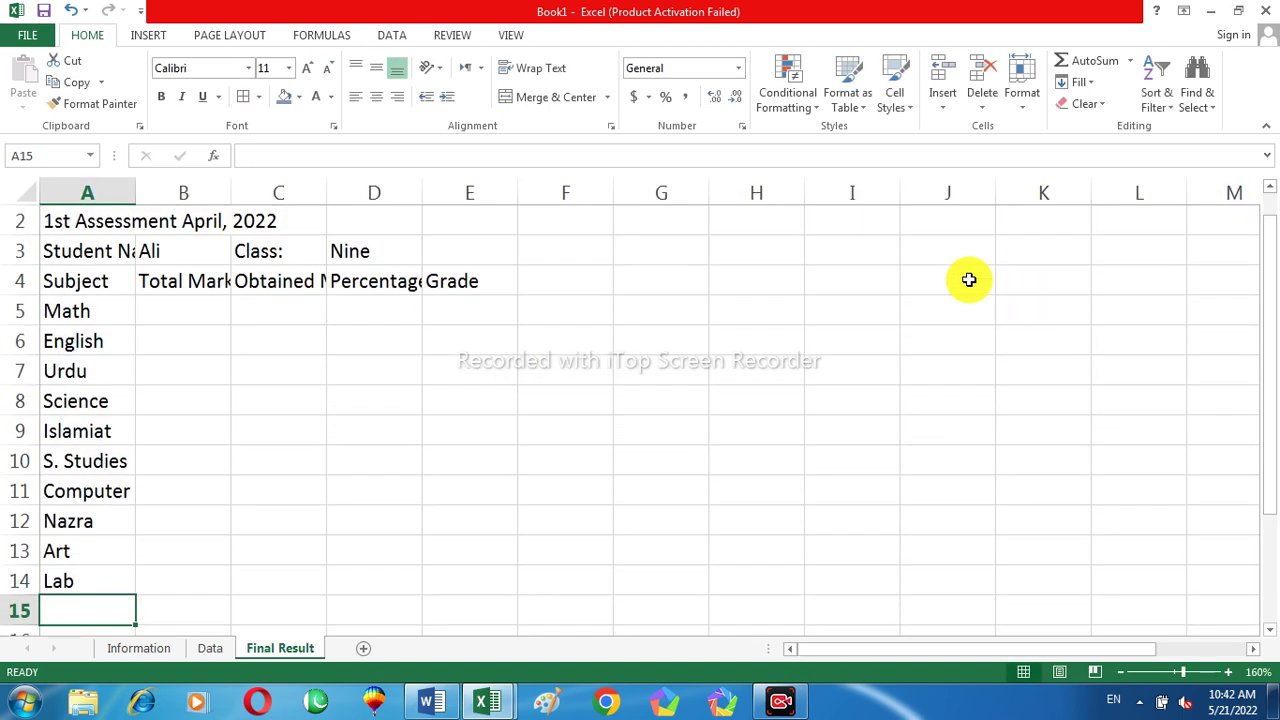
Step: Link total marks of 50 from Data for Math, English, Urdu, Science and Islamiat
left_click(184, 315)
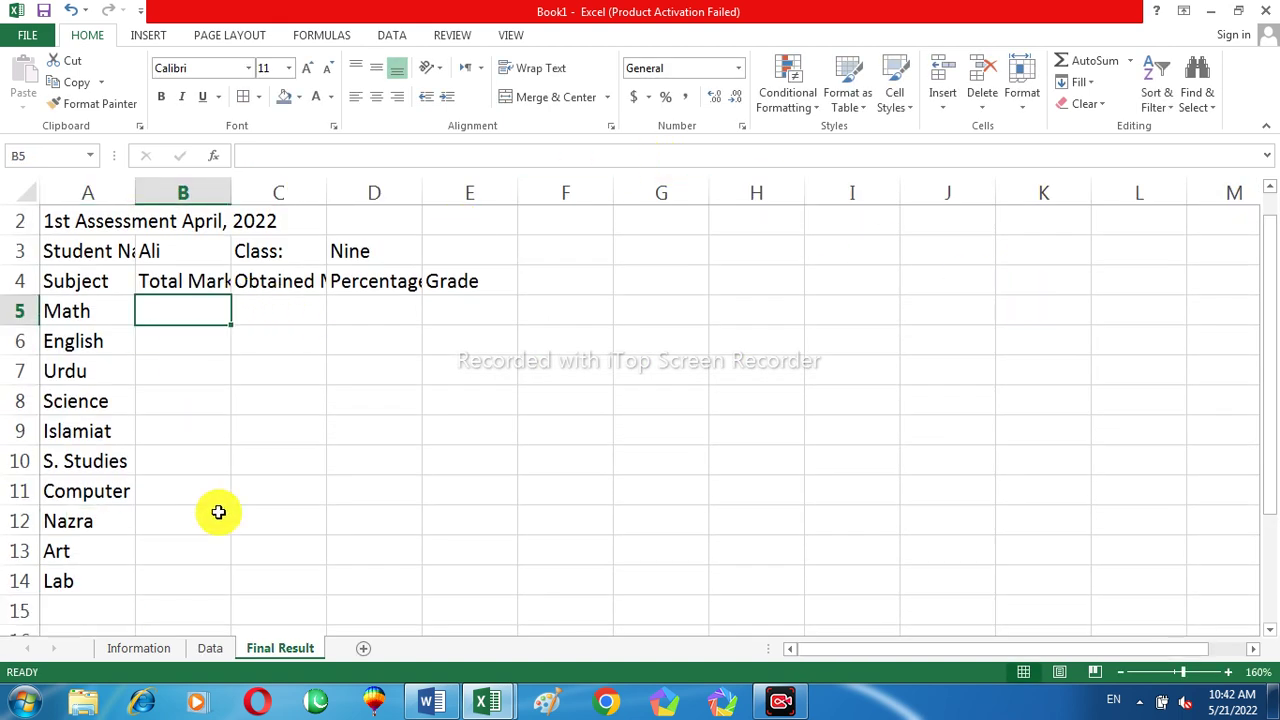
type("=")
left_click(211, 648)
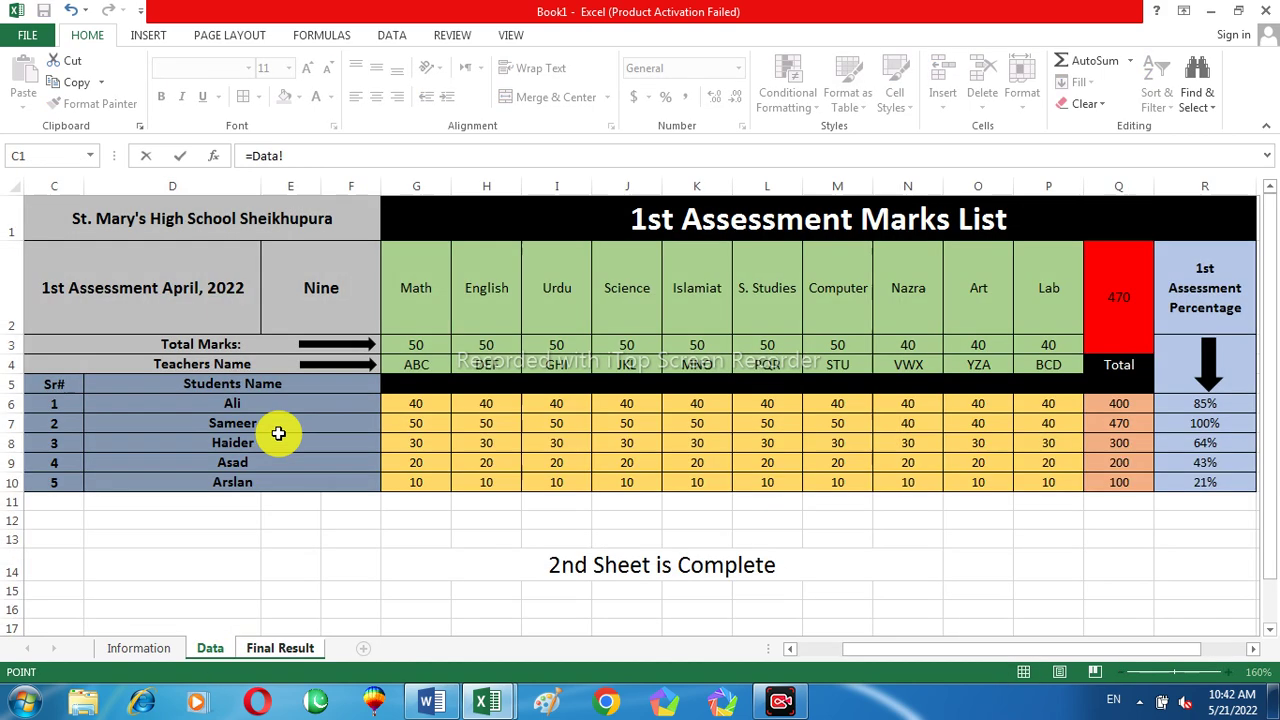
left_click(422, 345)
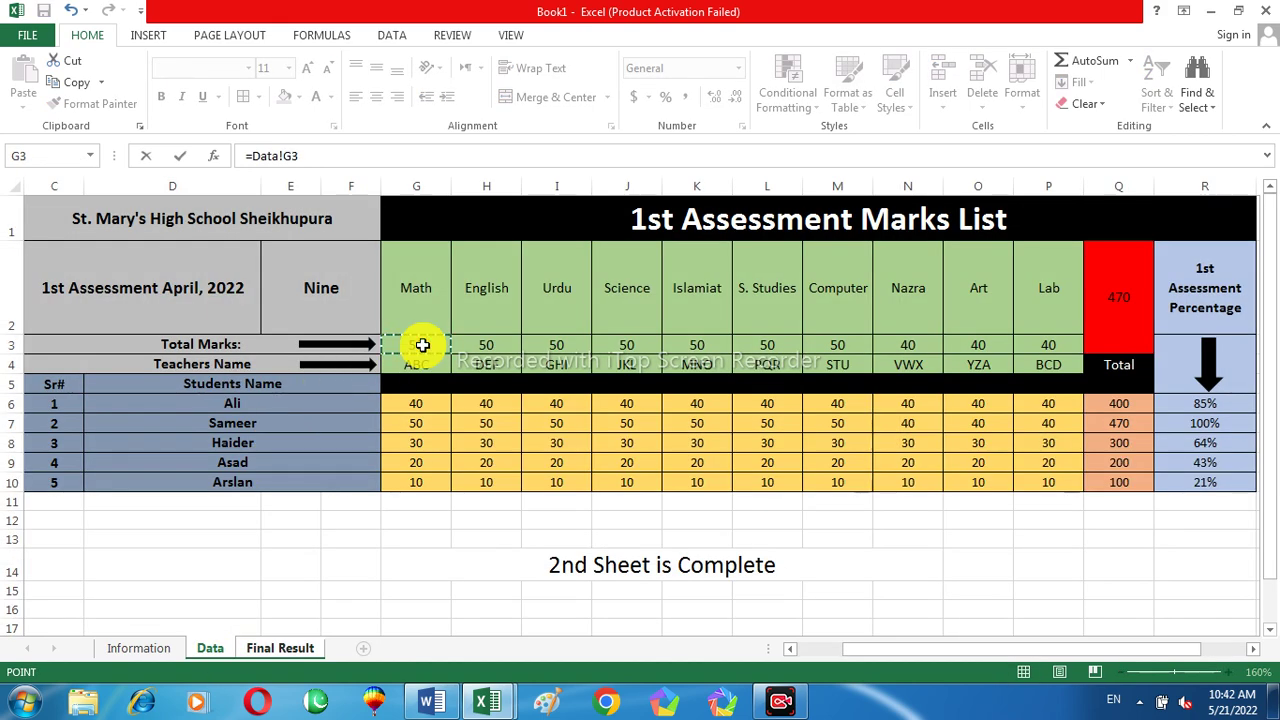
key("Return")
type("=")
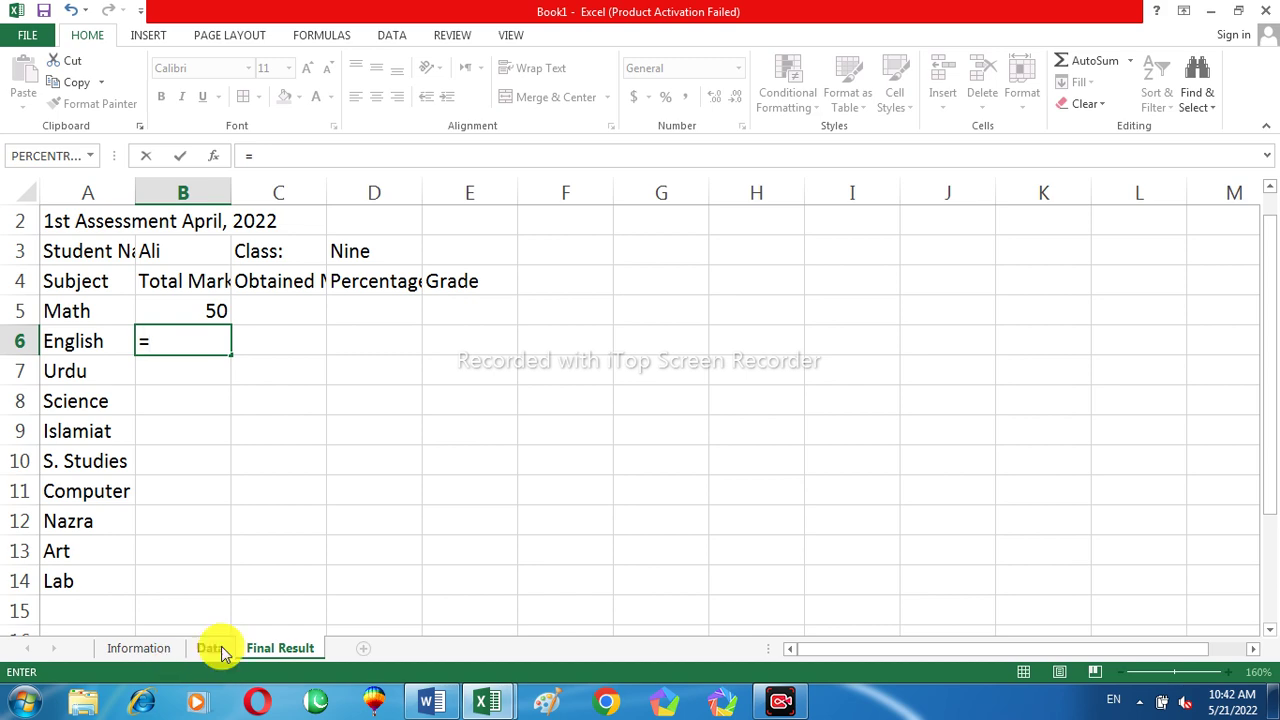
left_click(220, 648)
left_click(481, 345)
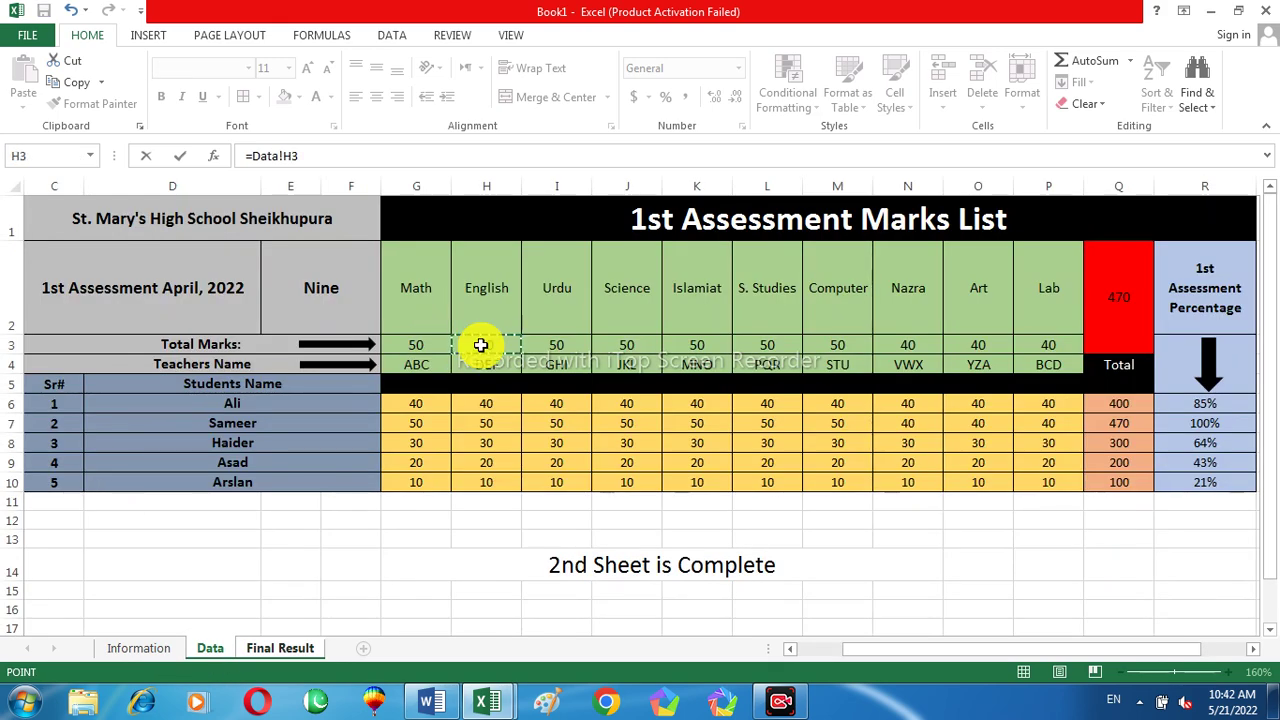
key("Return")
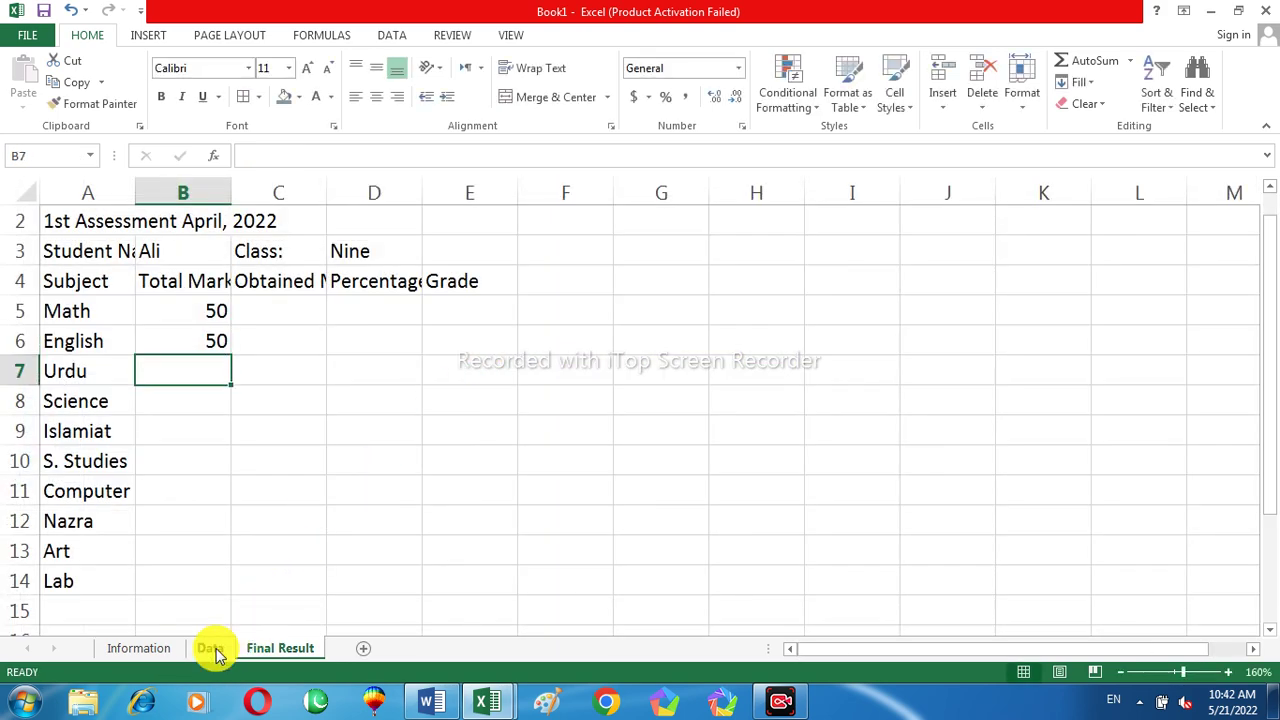
type("=")
left_click(215, 648)
left_click(566, 348)
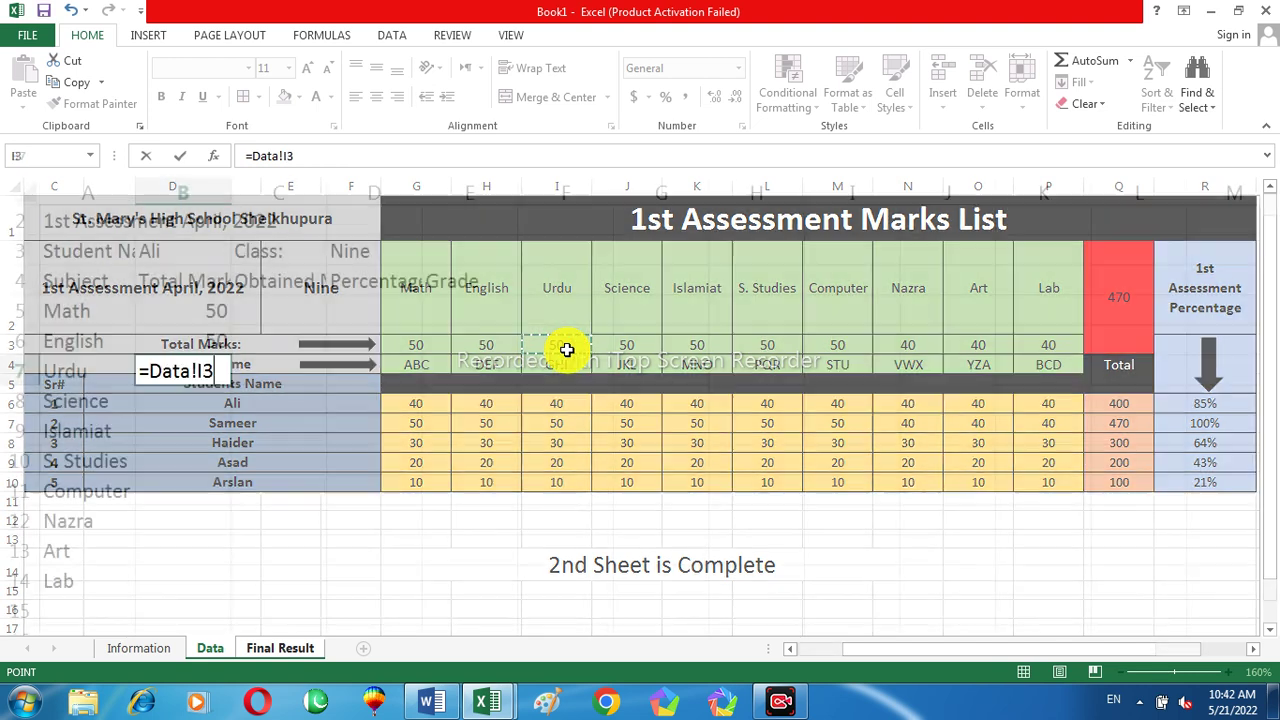
key("Return")
type("=")
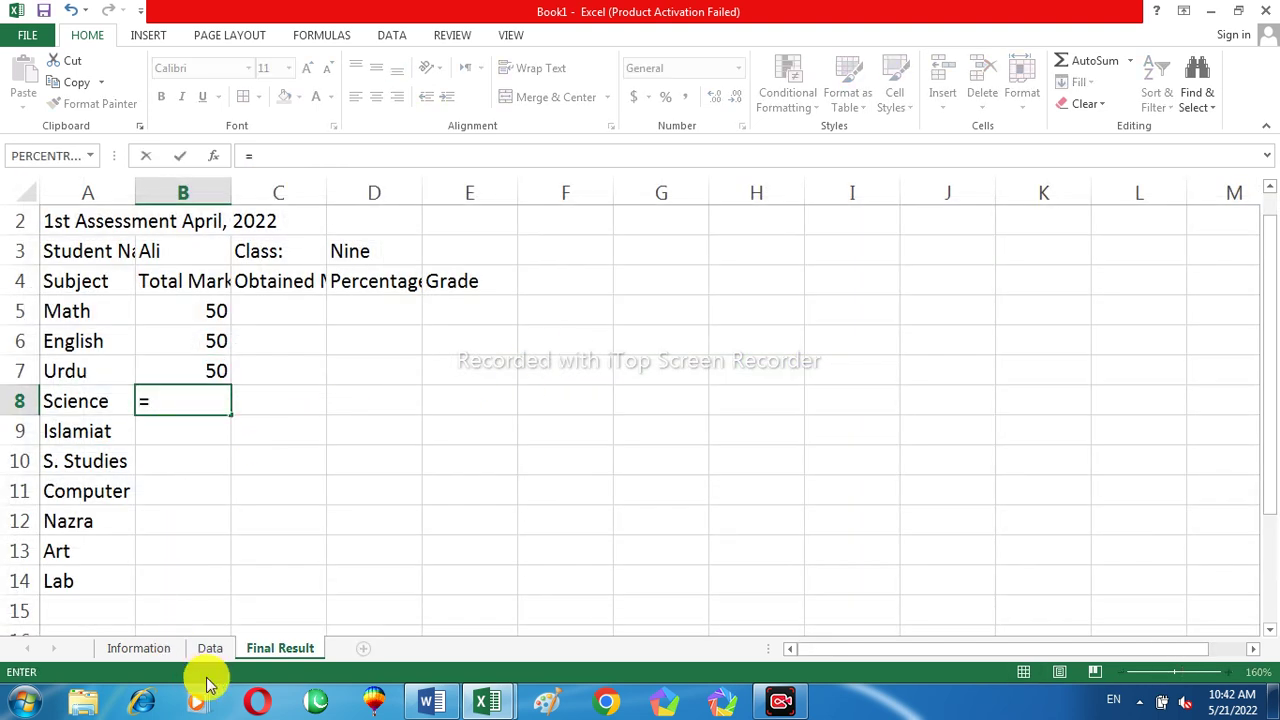
left_click(210, 648)
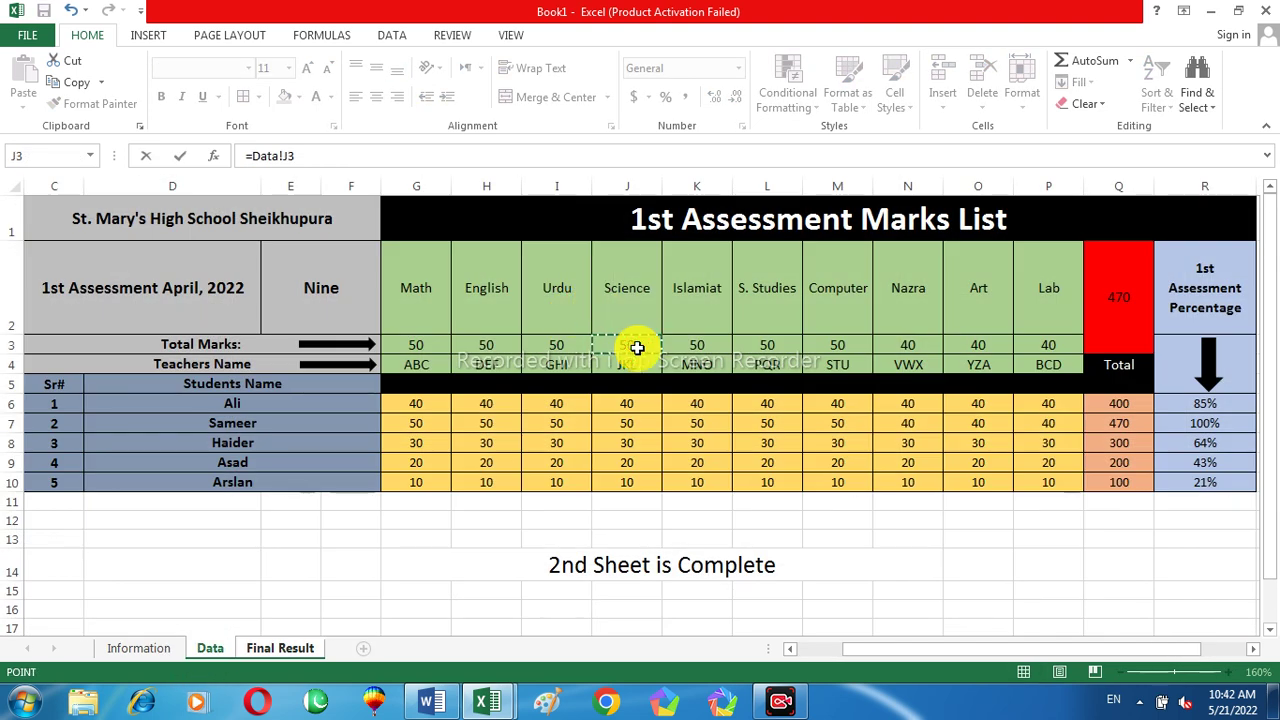
key("Return")
type("=")
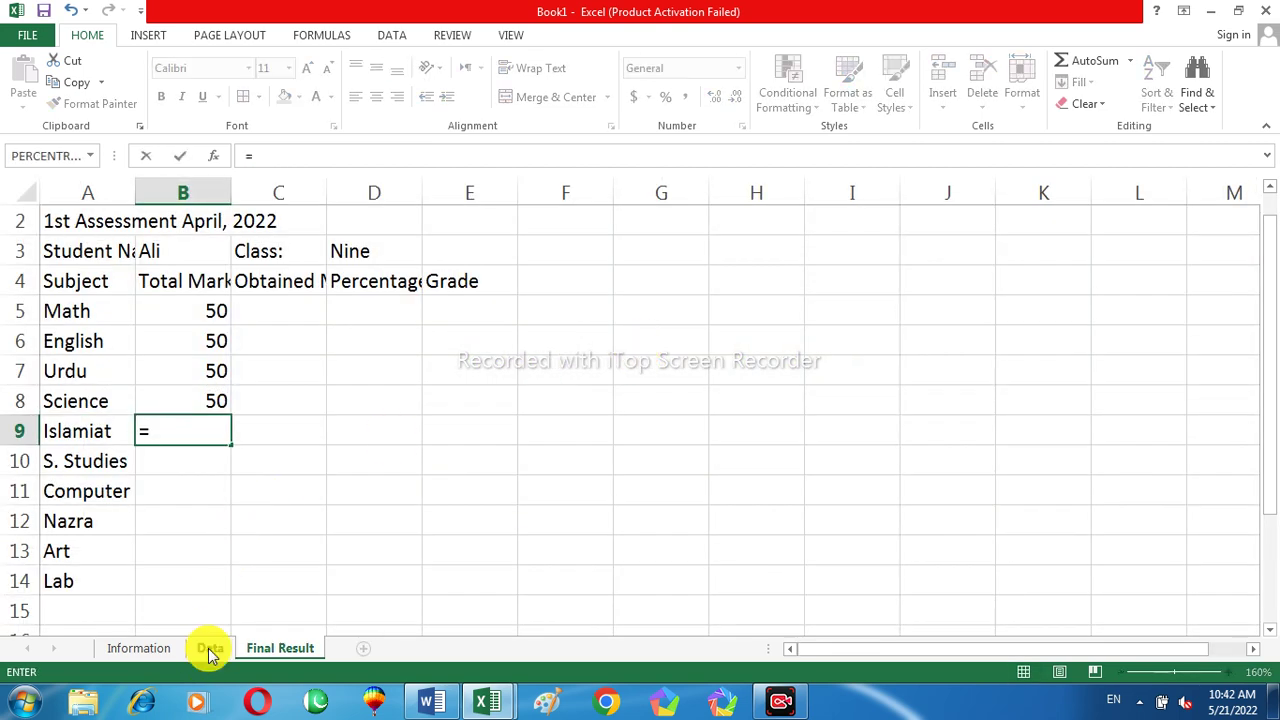
left_click(208, 648)
left_click(709, 343)
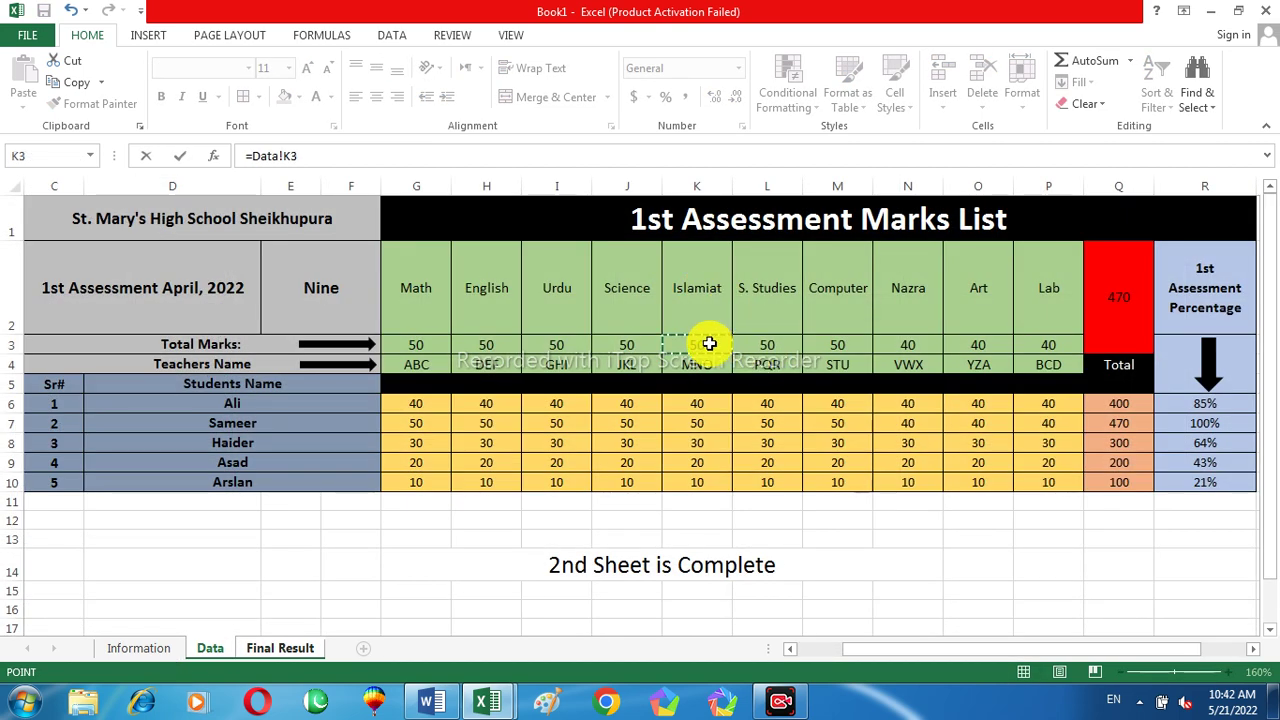
key("Return")
Step: Link the remaining totals from Data: 50 for S. Studies and Computer, 40 for Nazra, Art, Lab
type("=")
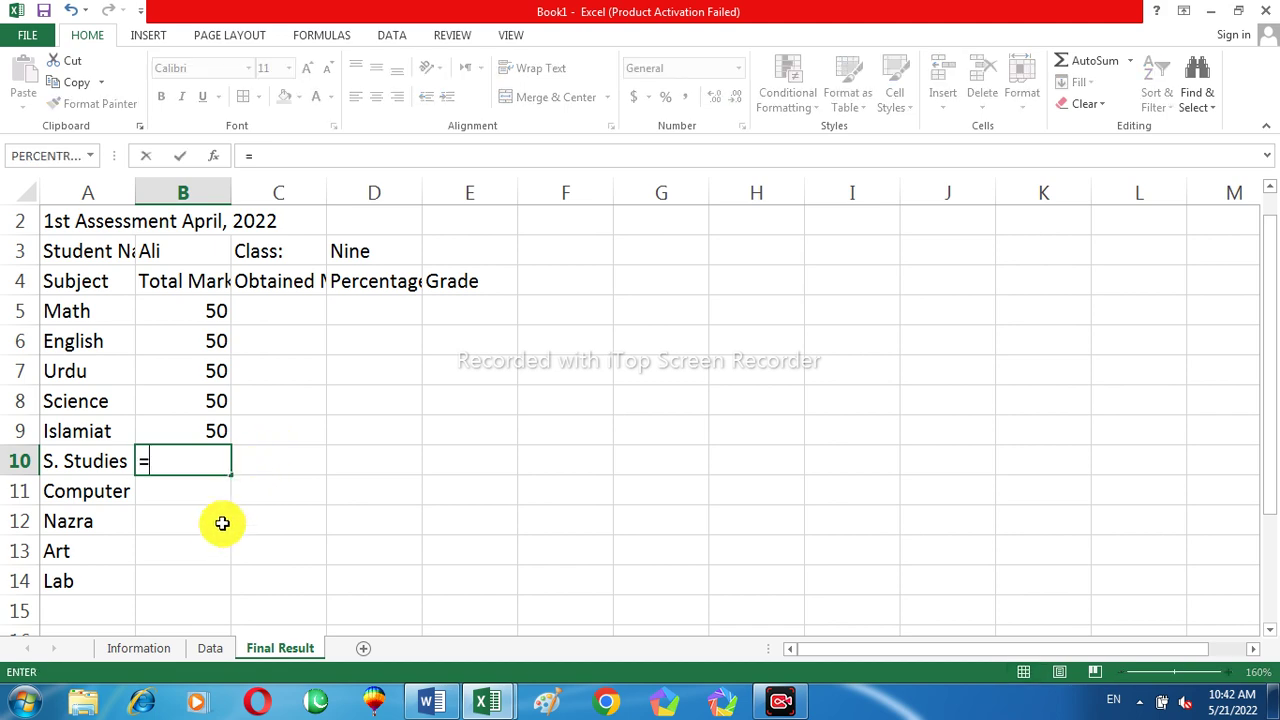
left_click(212, 648)
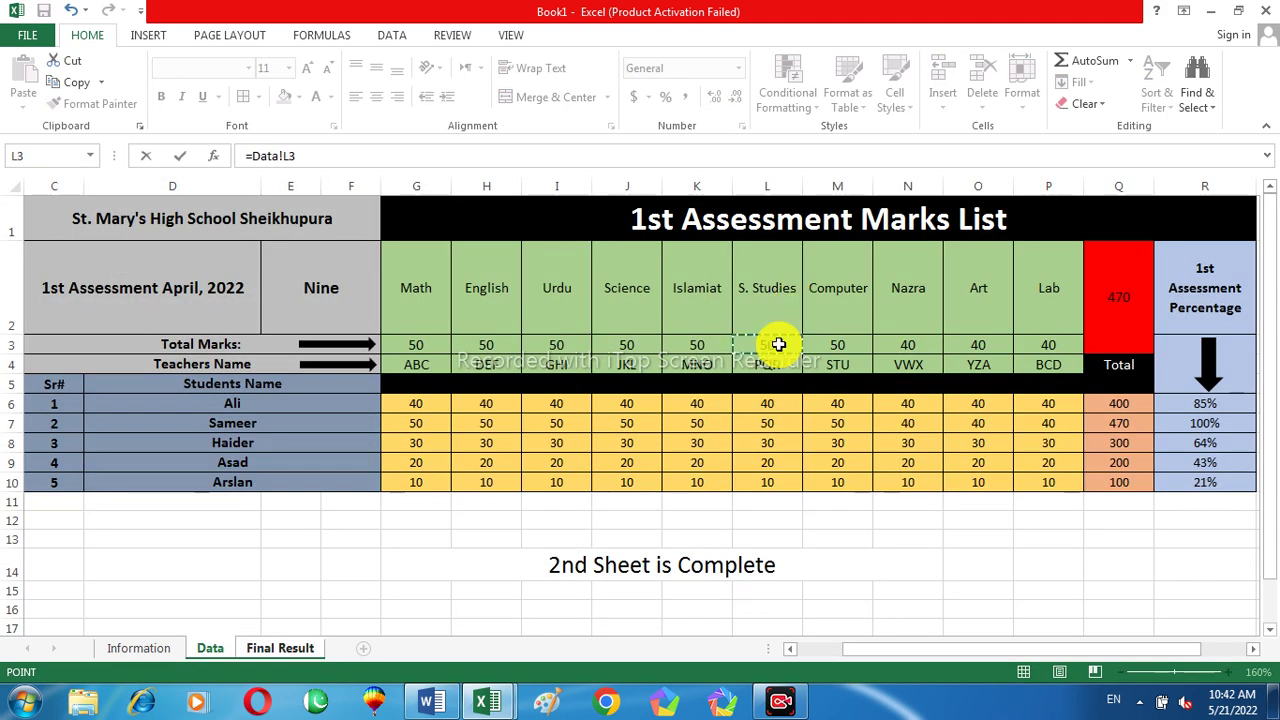
key("Return")
type("=")
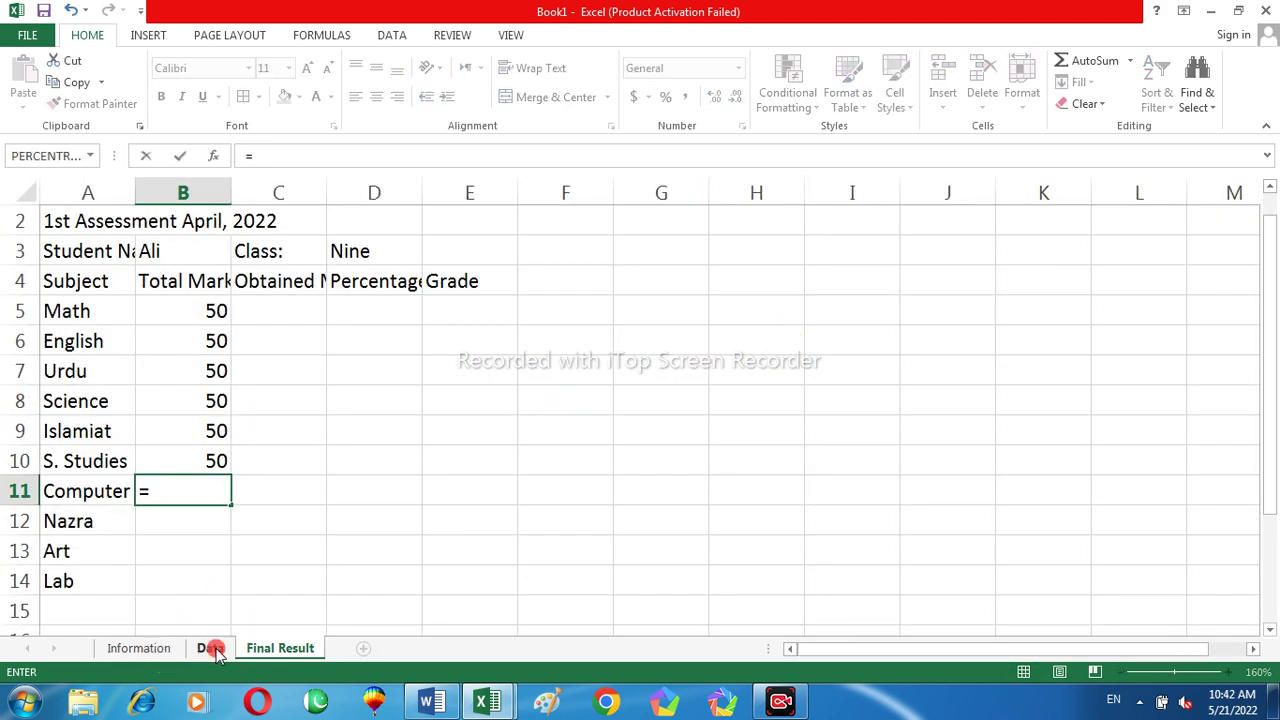
left_click(212, 648)
left_click(837, 345)
key("Return")
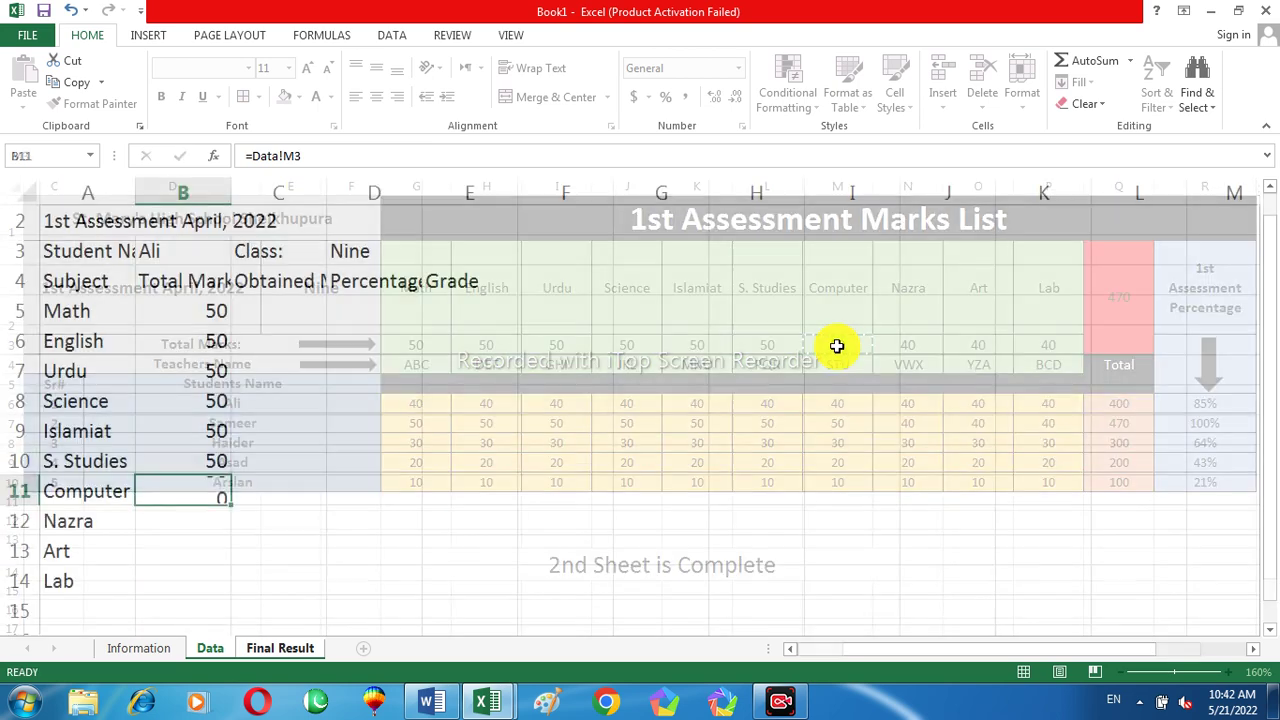
type("=")
left_click(212, 648)
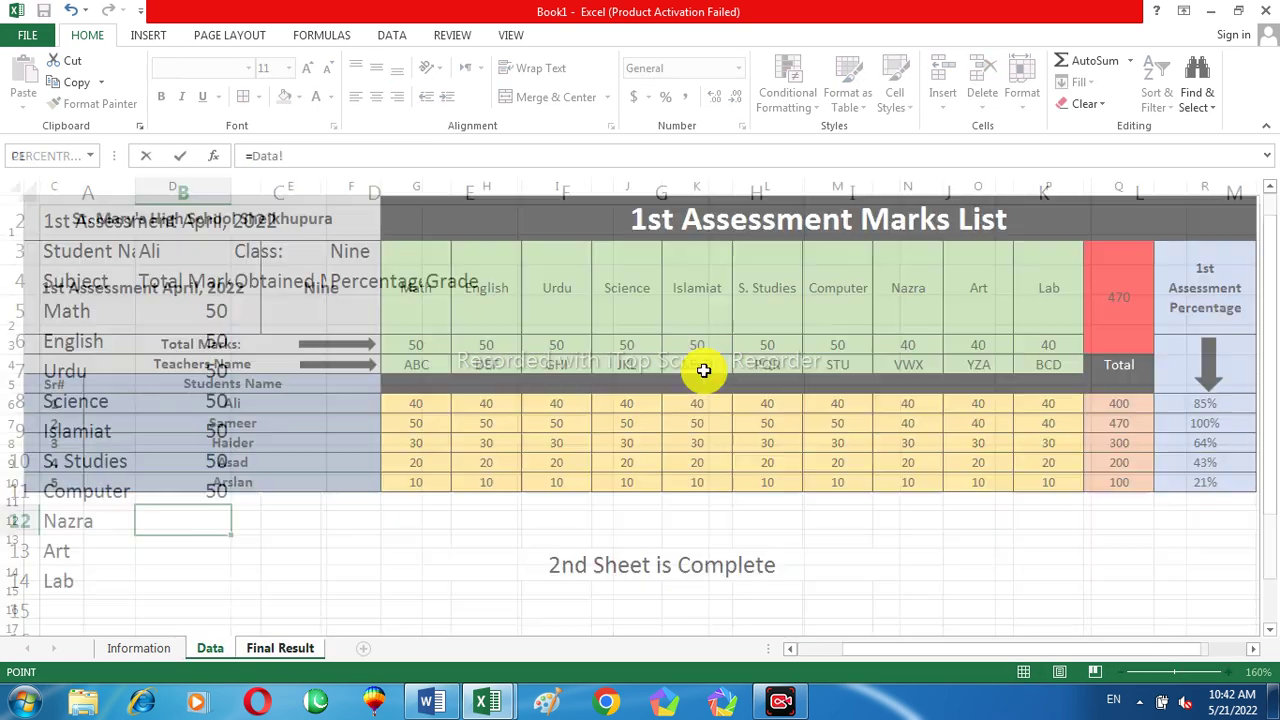
left_click(912, 345)
key("Return")
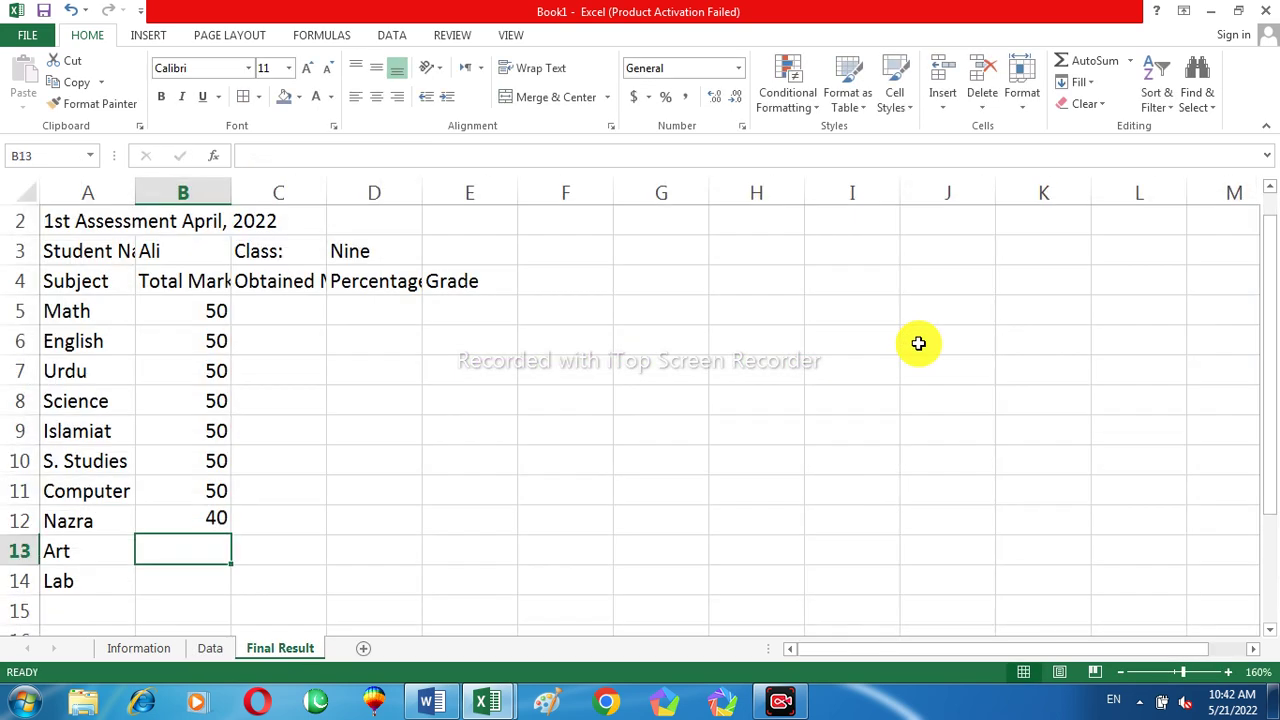
type("=")
left_click(212, 648)
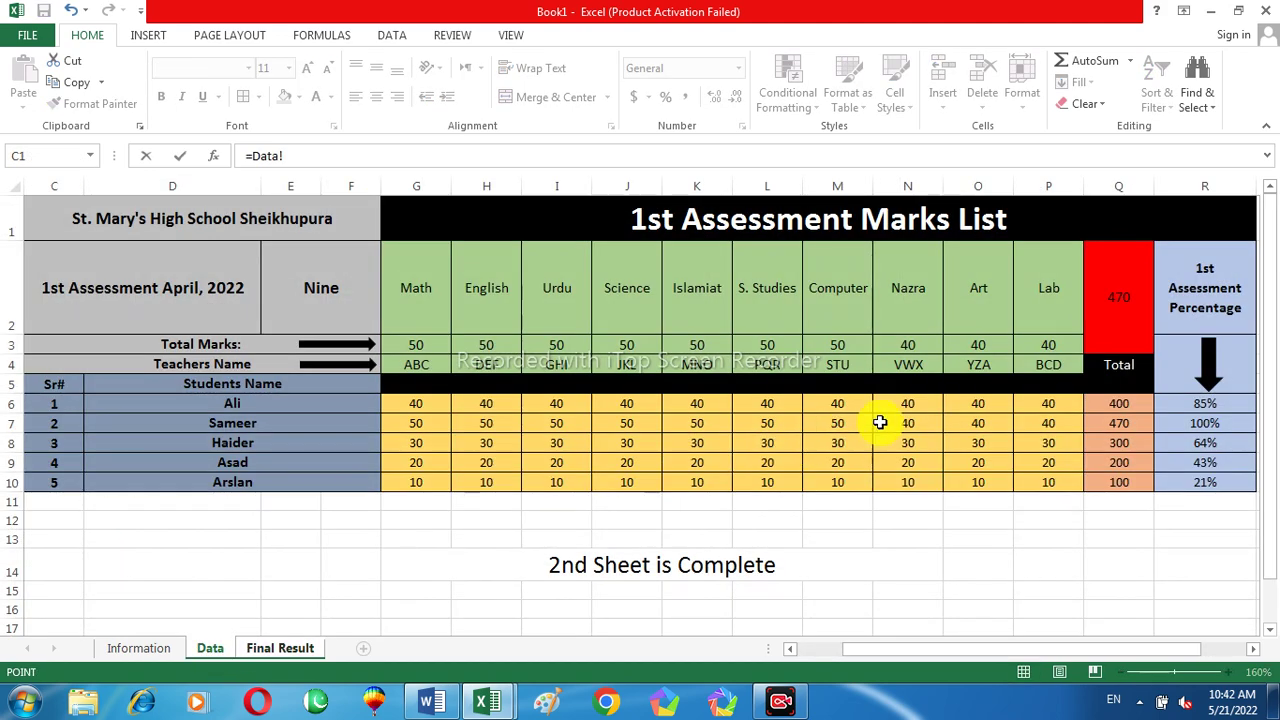
left_click(979, 346)
key("Return")
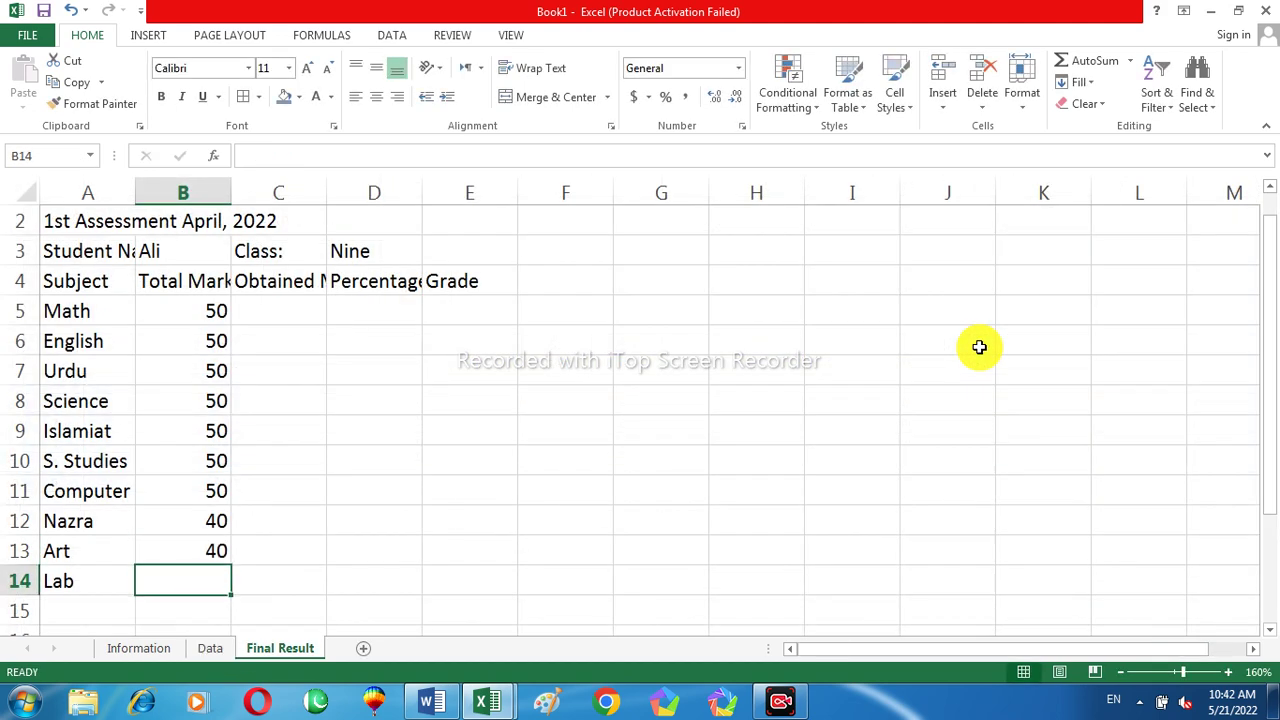
type("=")
left_click(224, 650)
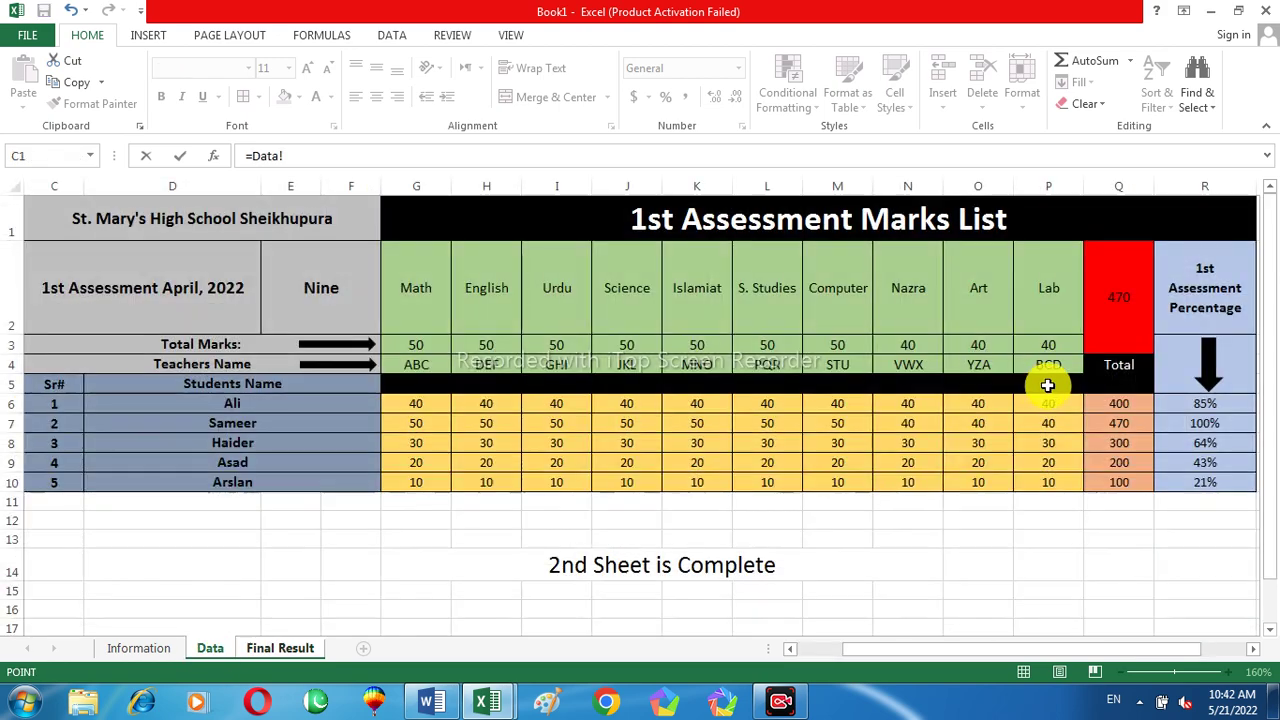
left_click(1052, 348)
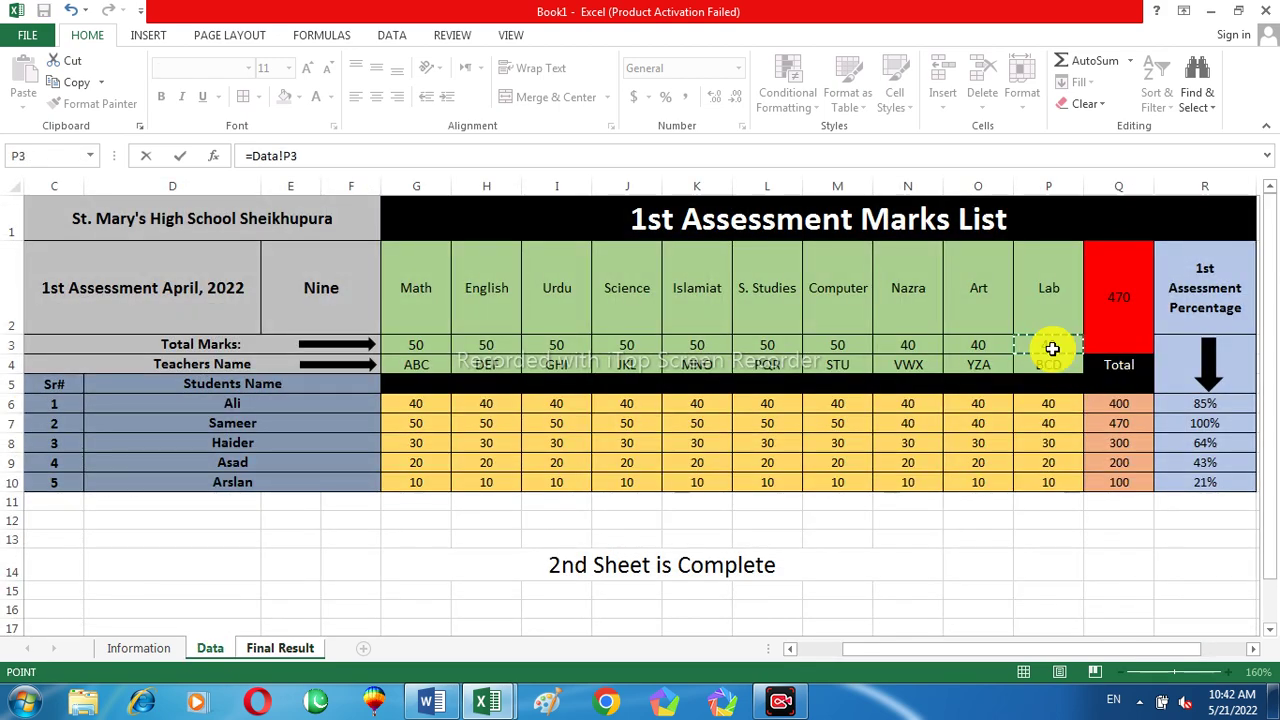
key("Return")
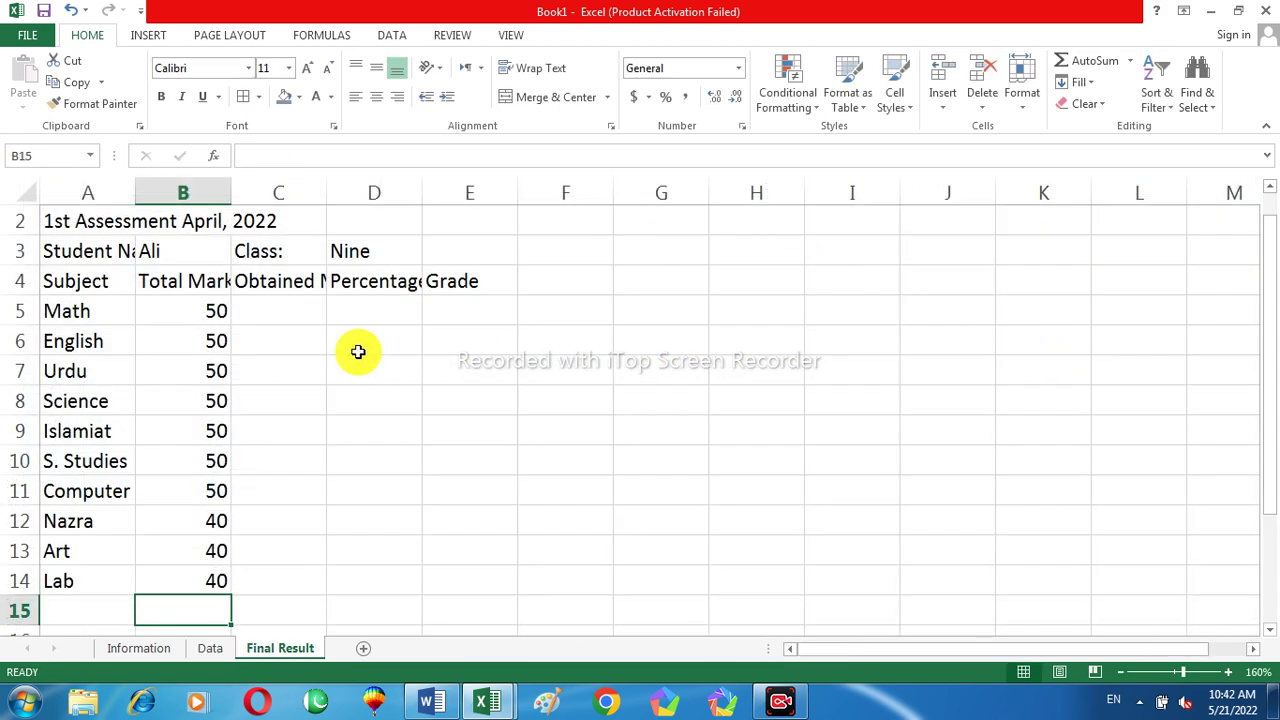
Step: Link C5:C7 to the student's Math, English and Urdu marks on the Data sheet
left_click(285, 314)
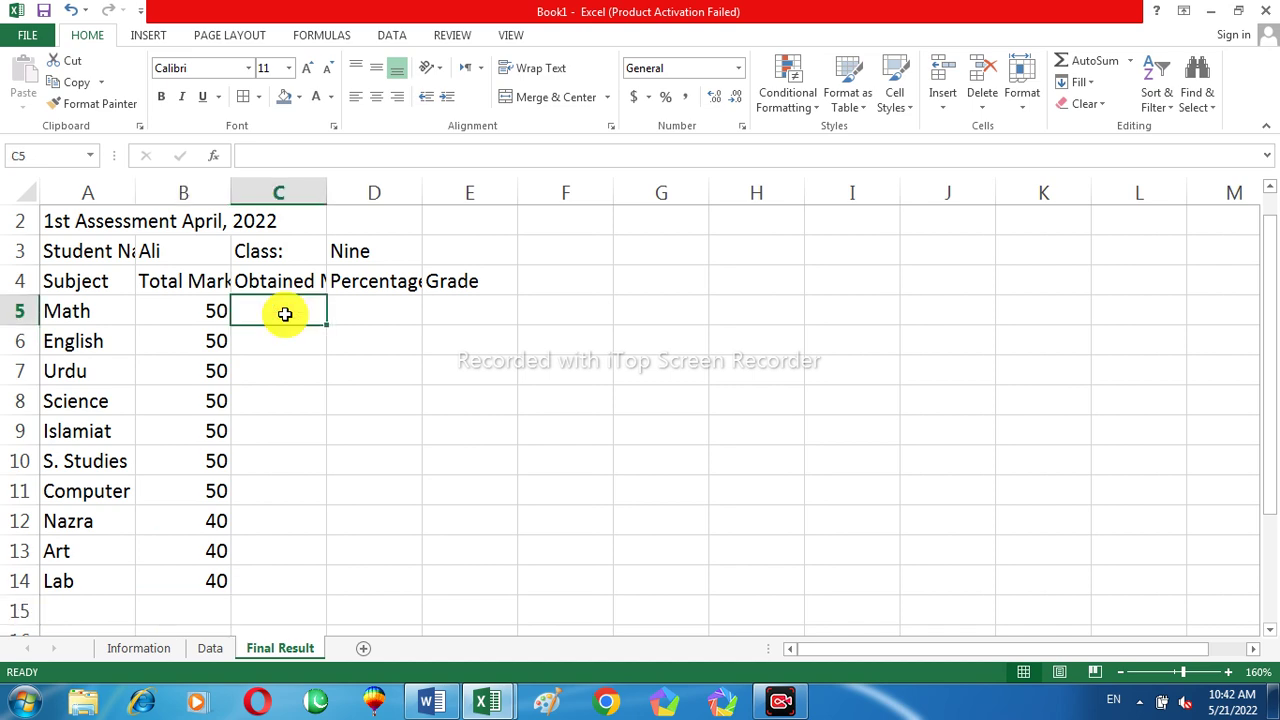
type("=")
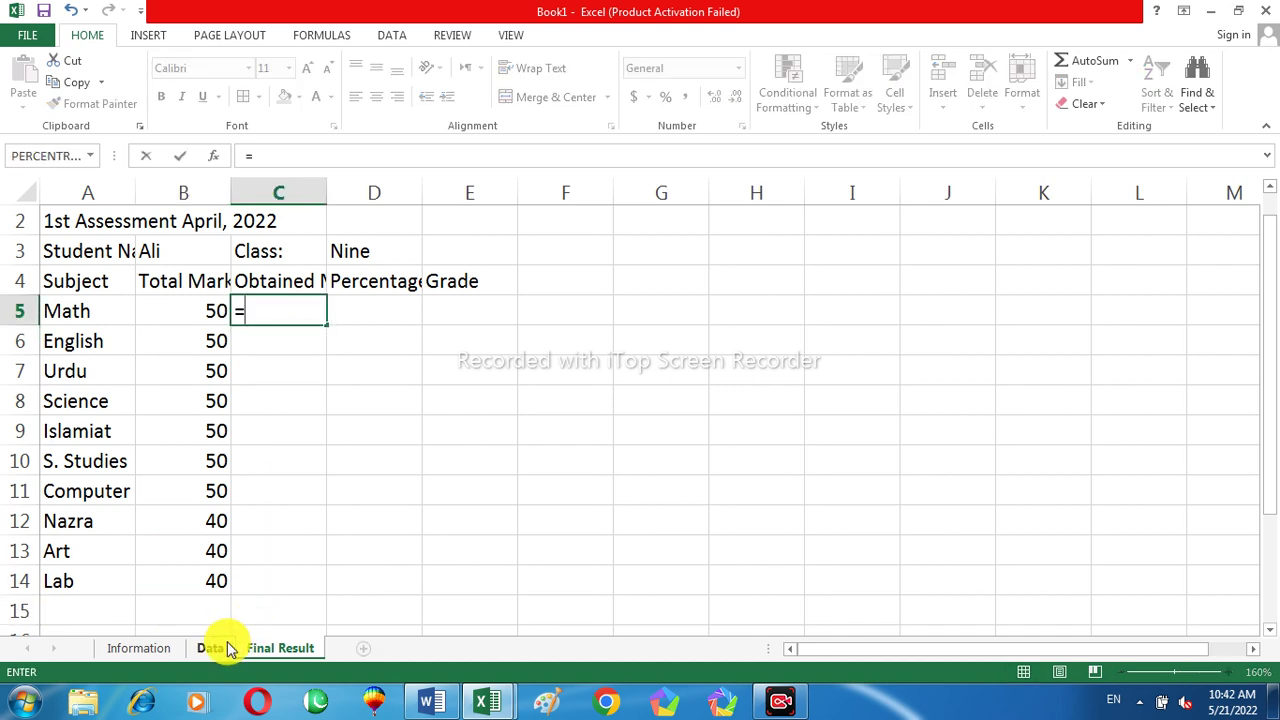
left_click(212, 648)
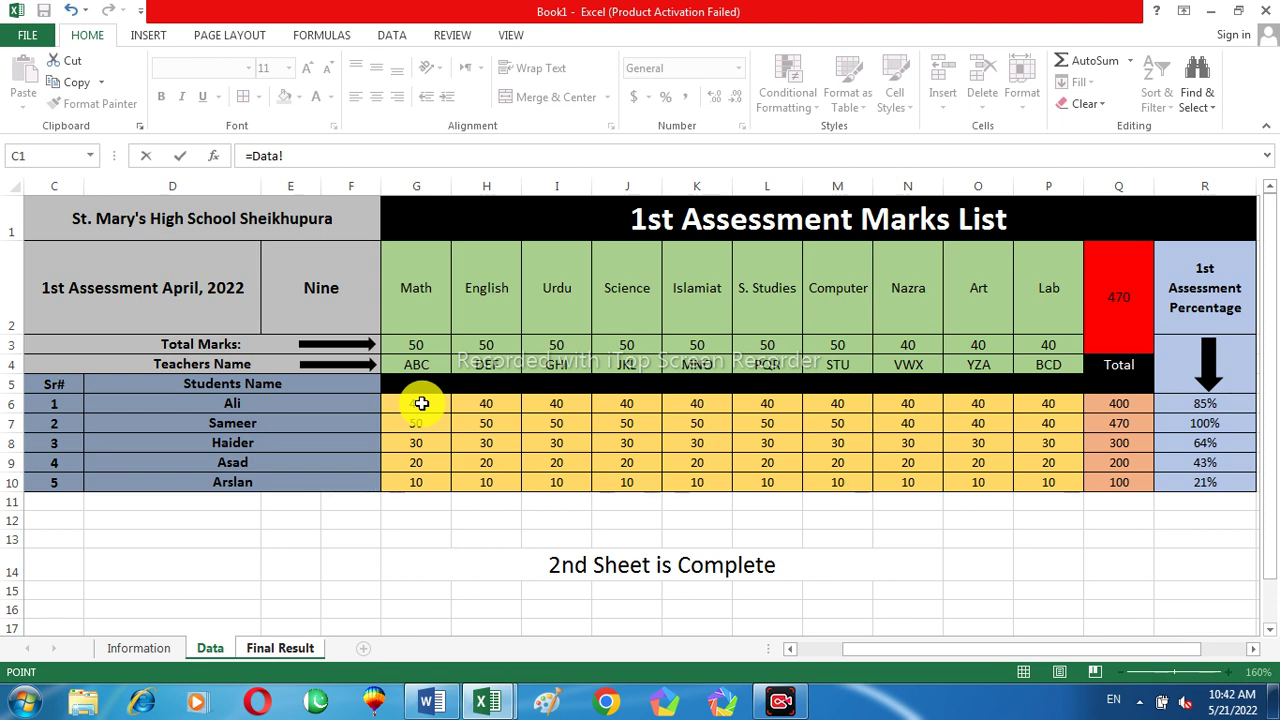
key("Escape")
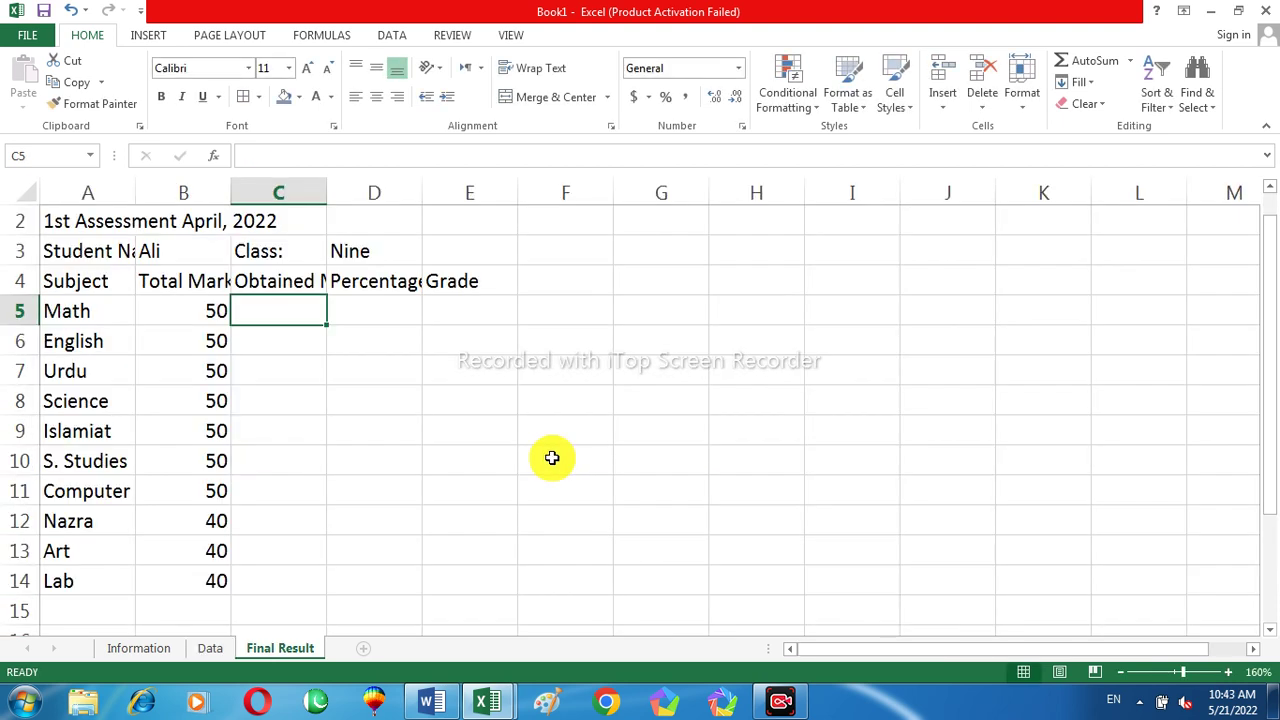
type("=")
left_click(208, 648)
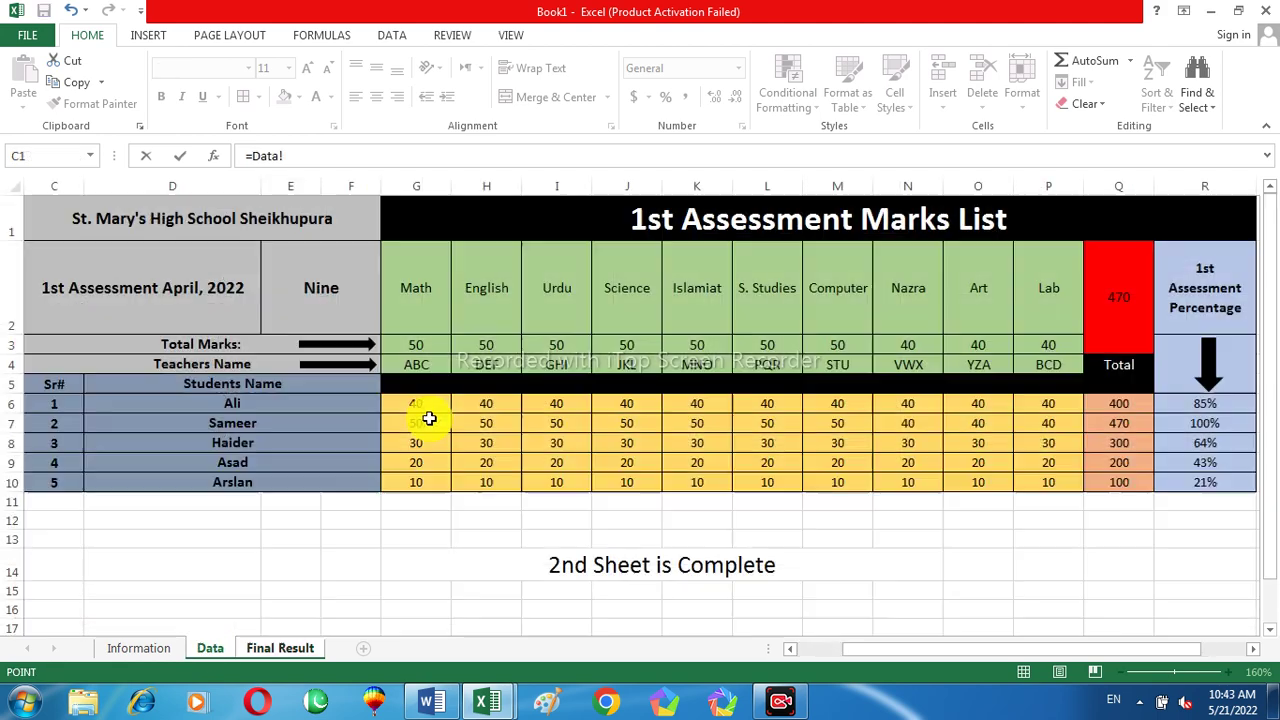
left_click(425, 403)
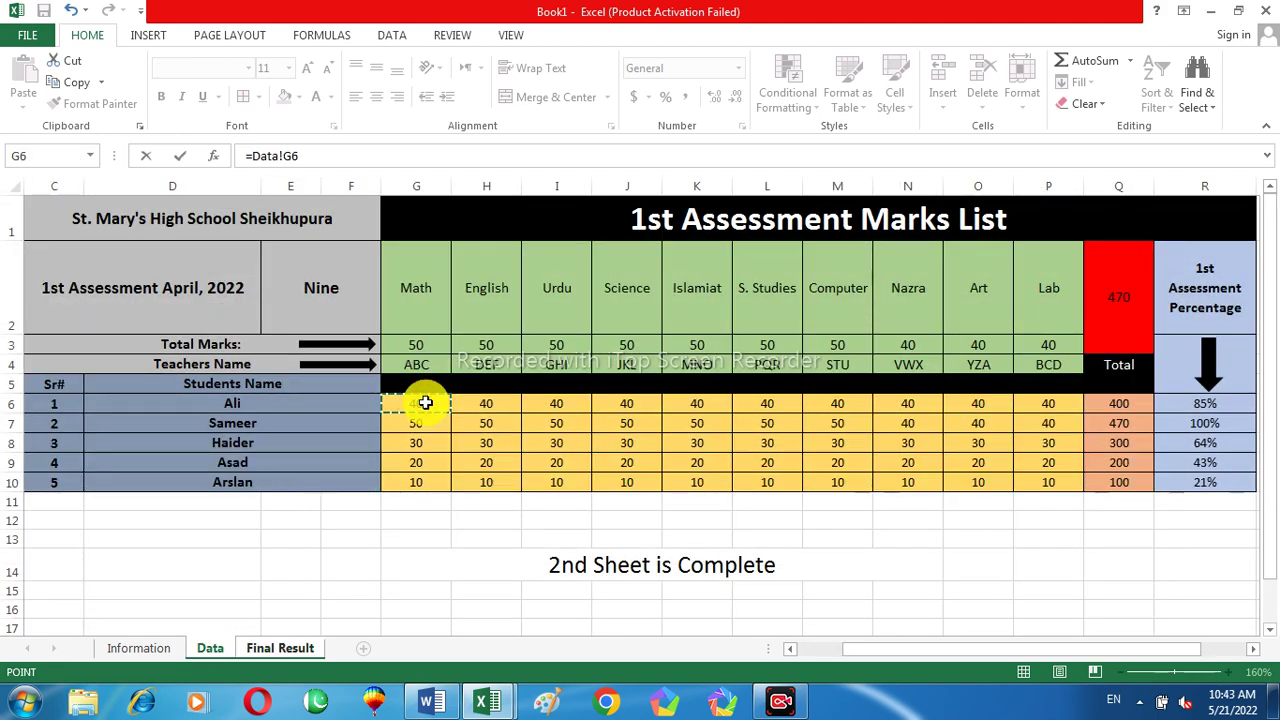
key("Return")
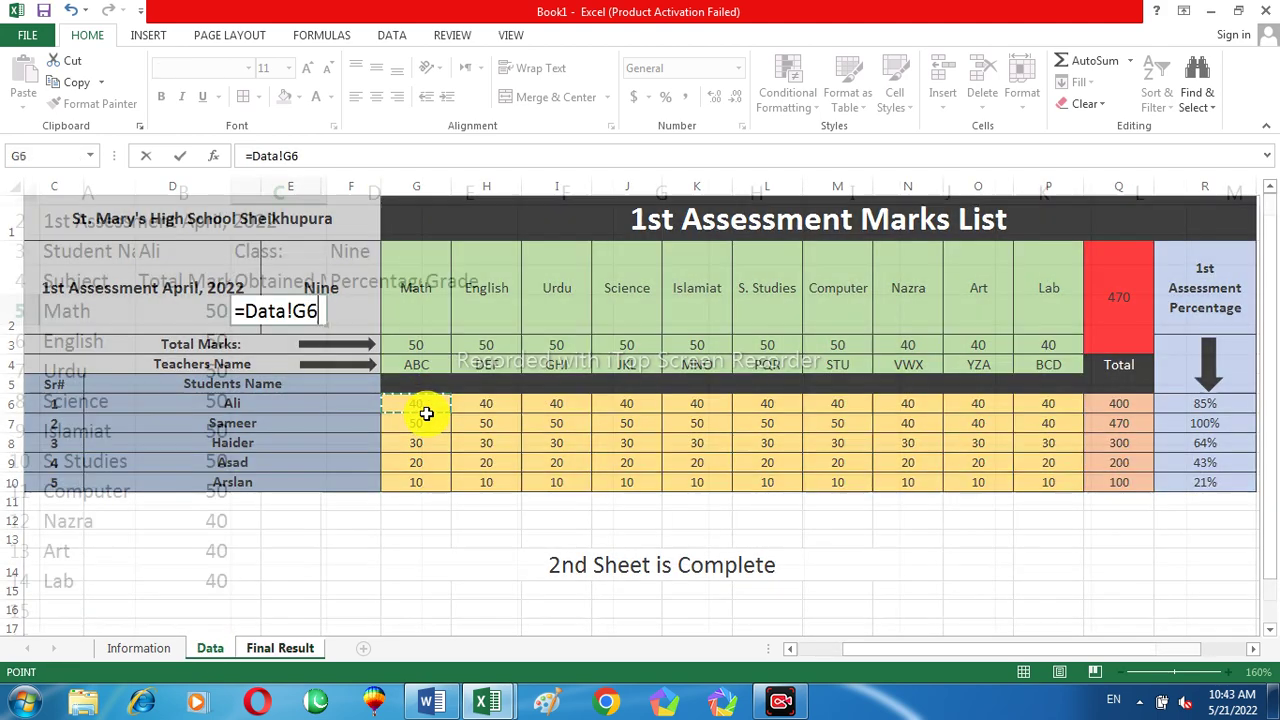
type("=")
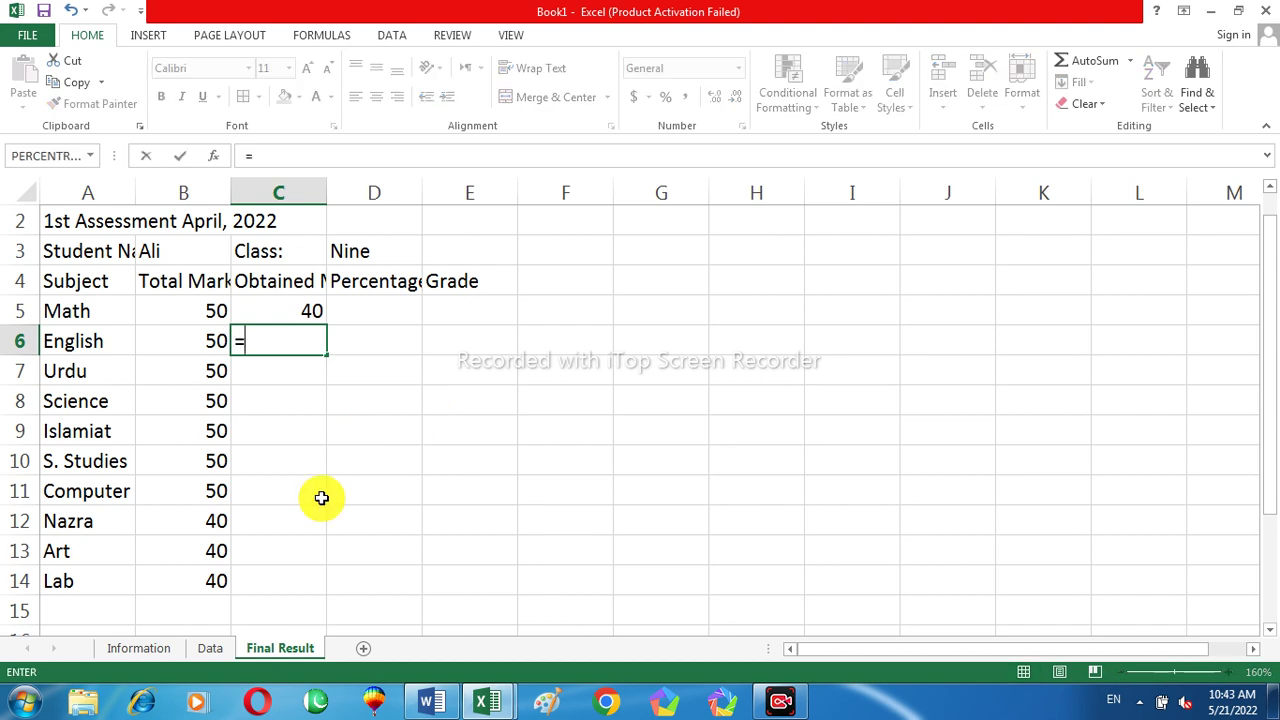
left_click(208, 648)
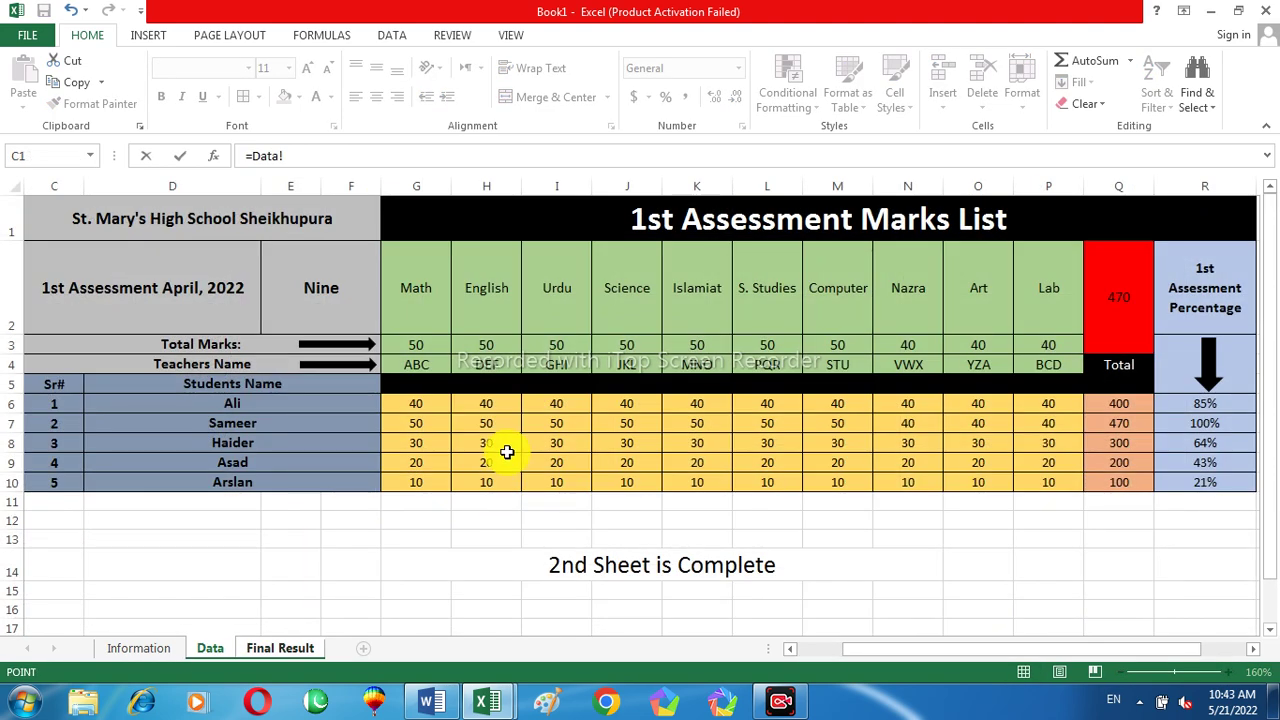
left_click(485, 405)
key("Return")
type("=")
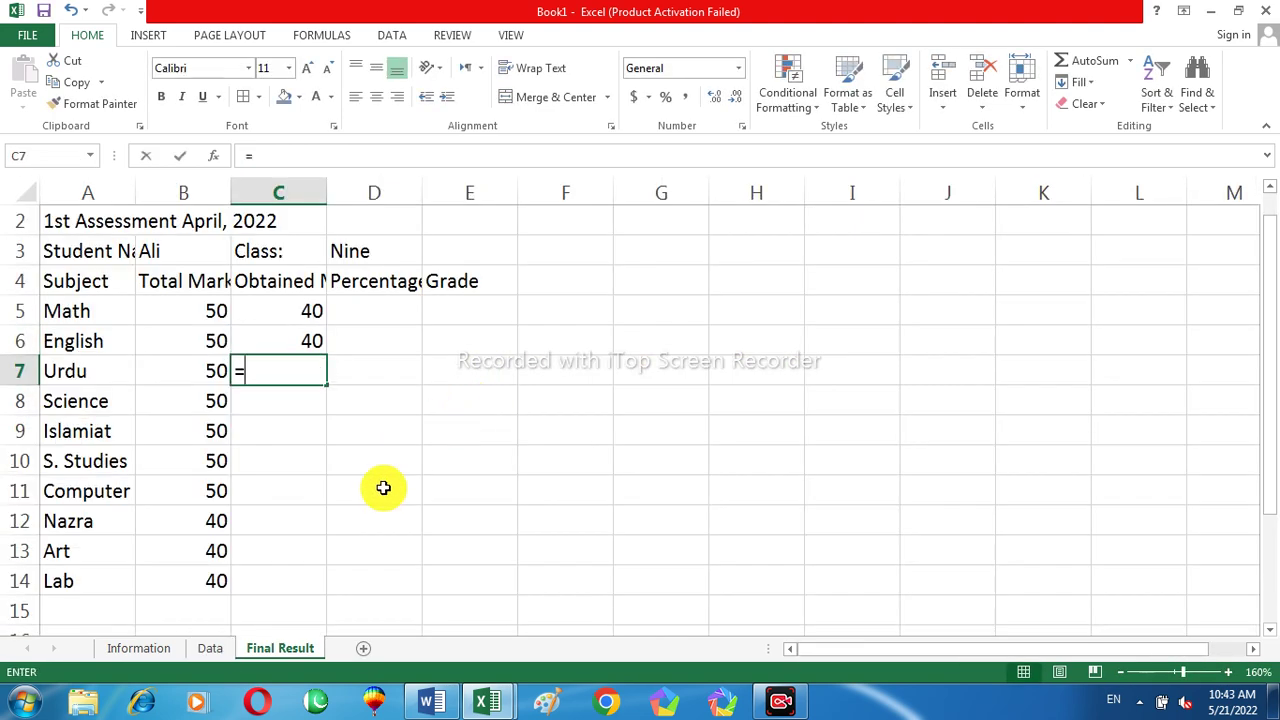
left_click(209, 648)
left_click(558, 404)
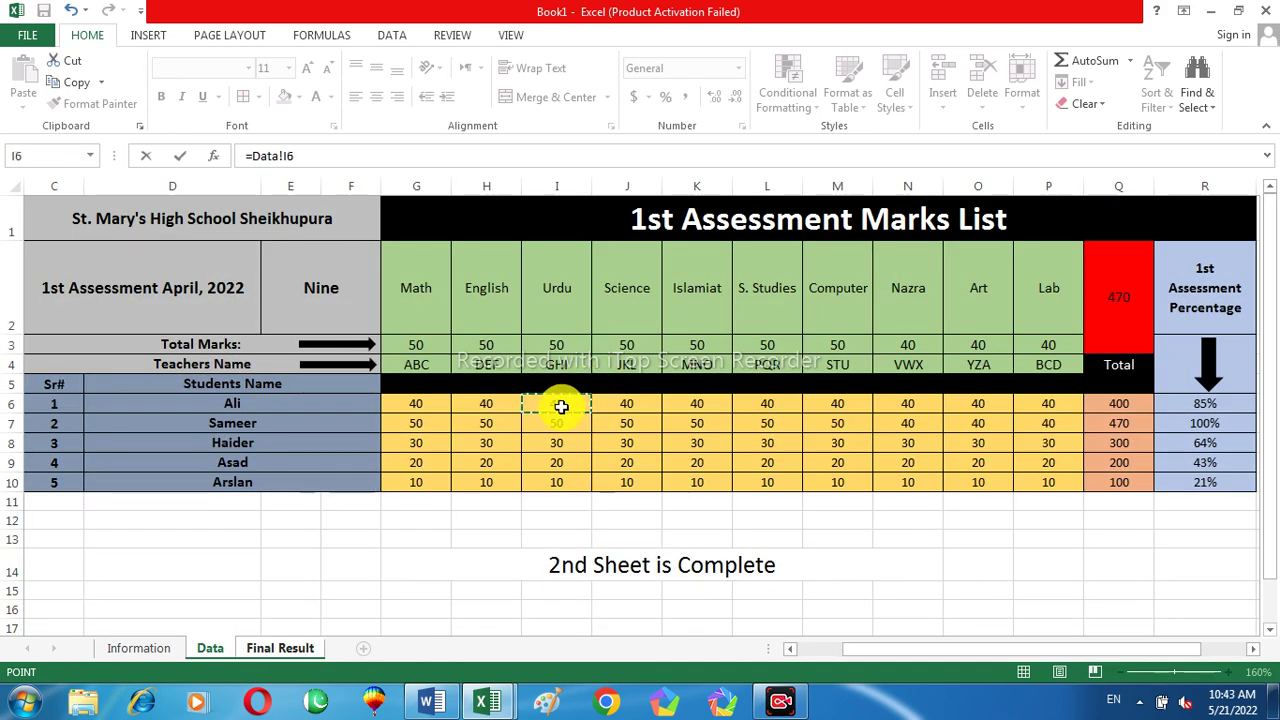
key("Return")
Step: Link C8:C11 to the Science, Islamiat, S. Studies and Computer marks on Data
type("=")
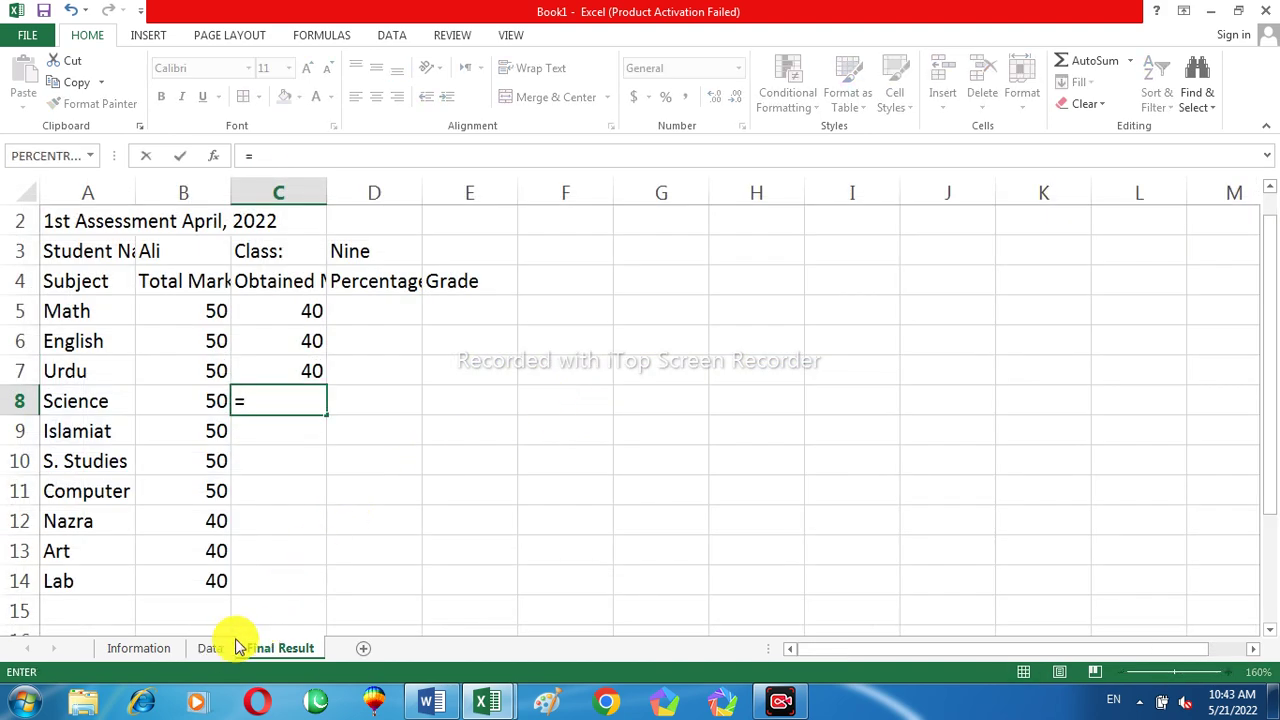
left_click(212, 648)
left_click(622, 403)
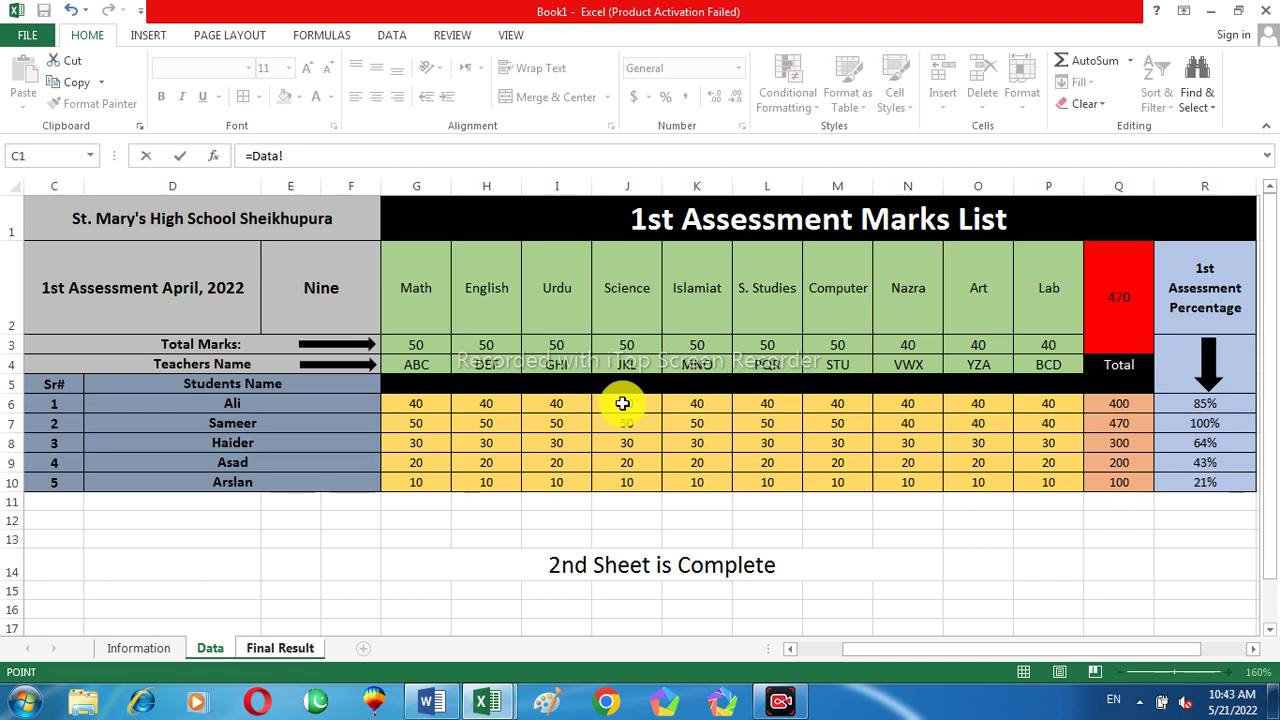
key("Return")
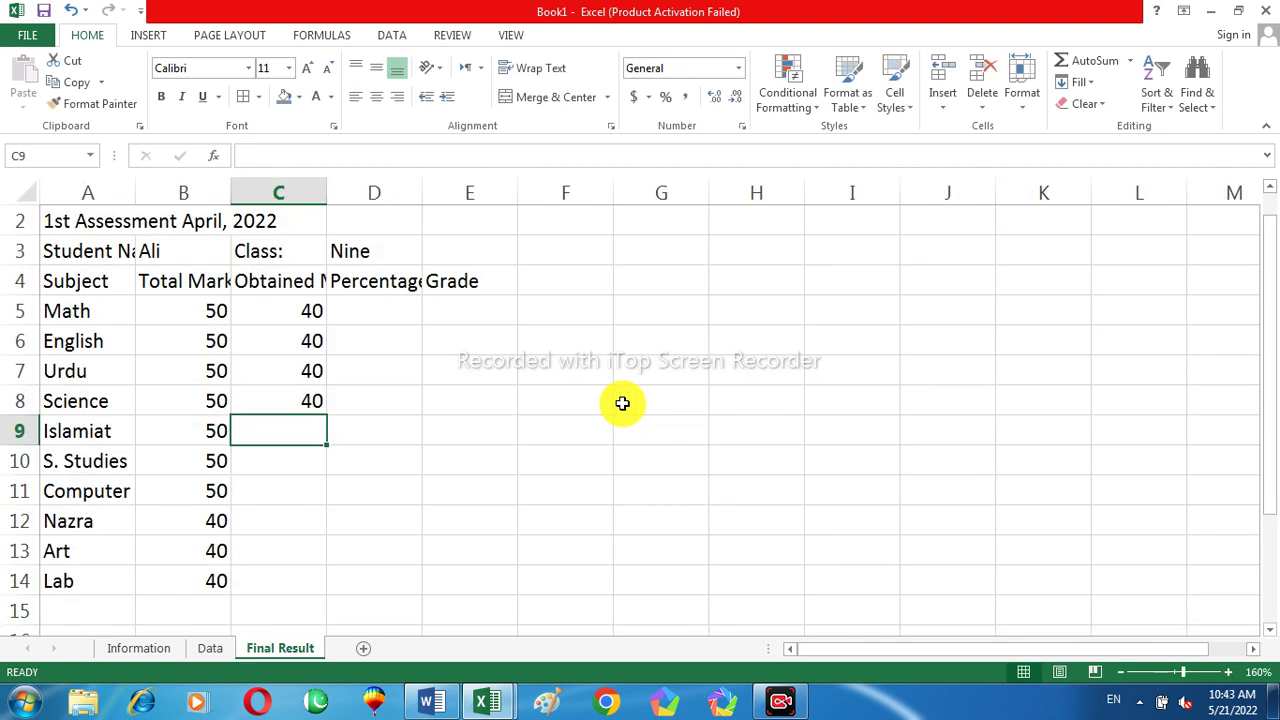
type("=")
left_click(212, 648)
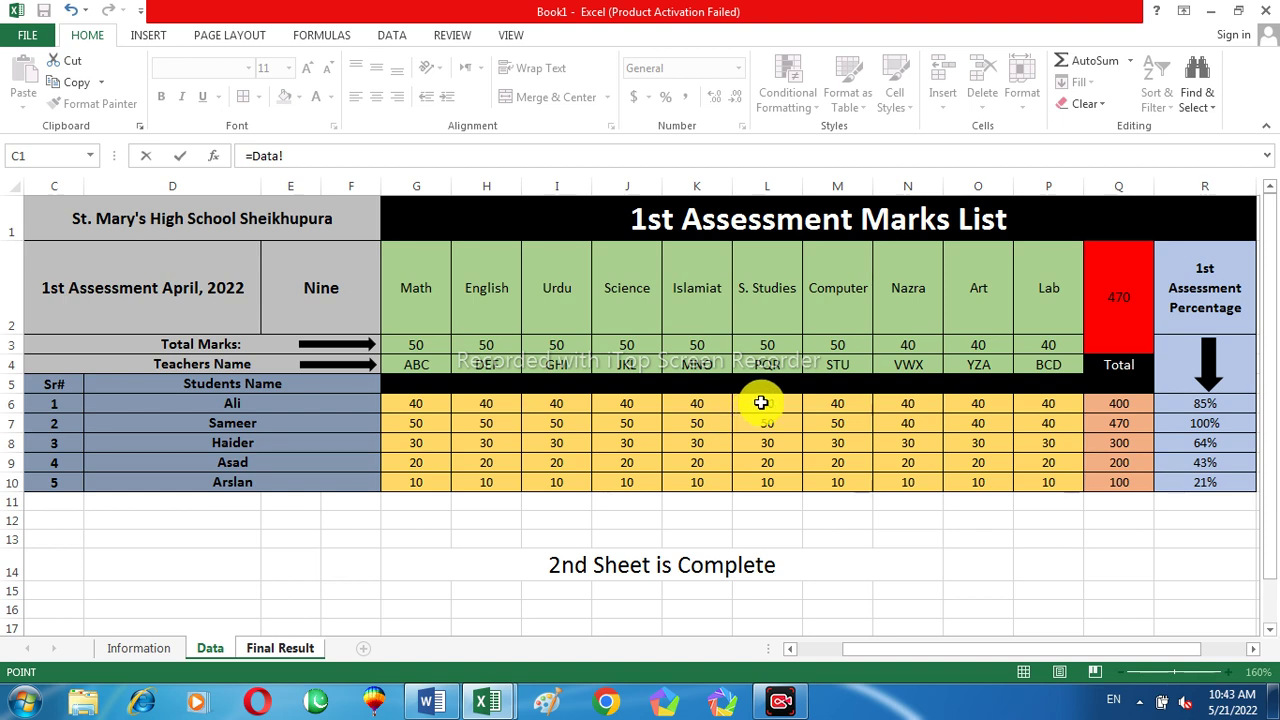
left_click(718, 403)
key("Return")
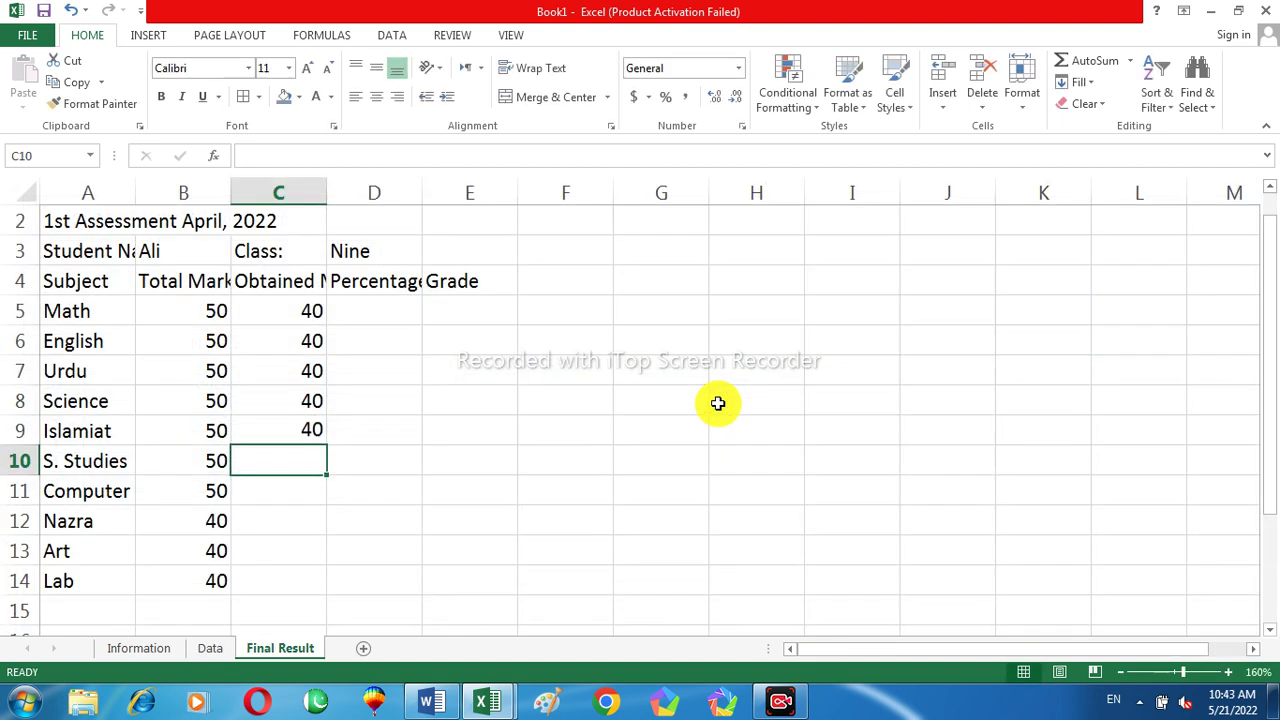
type("=")
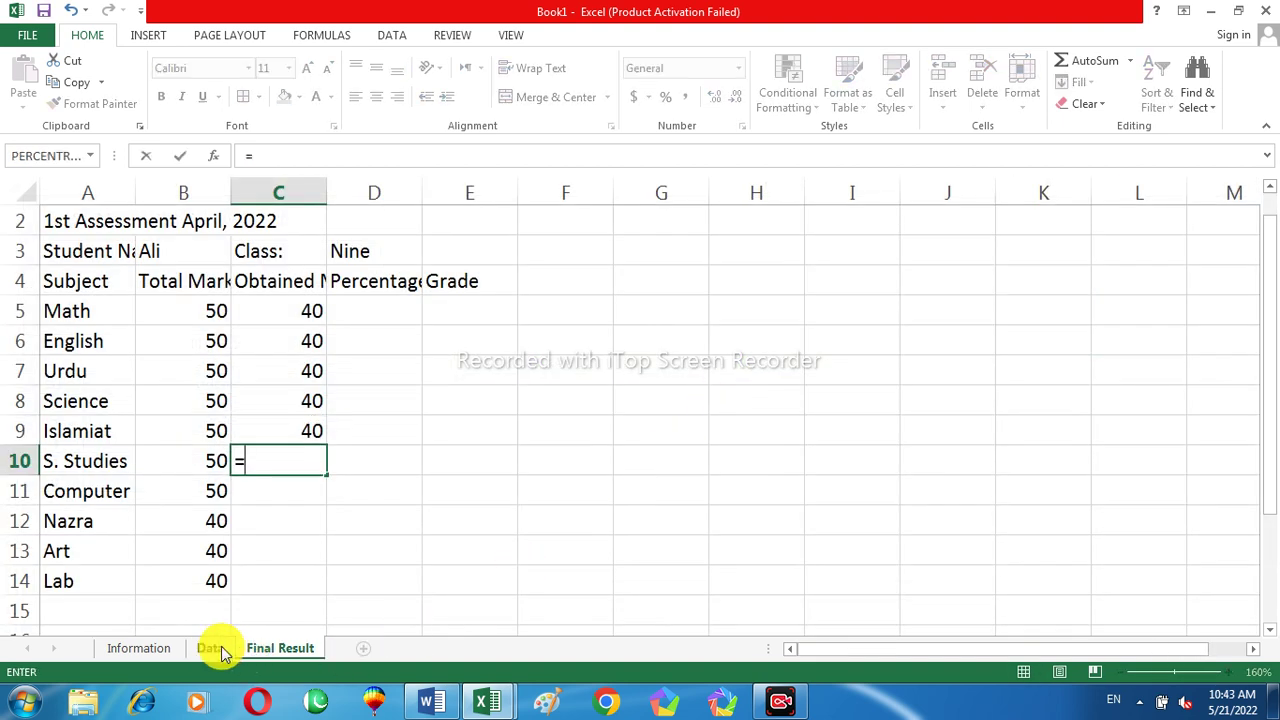
left_click(208, 648)
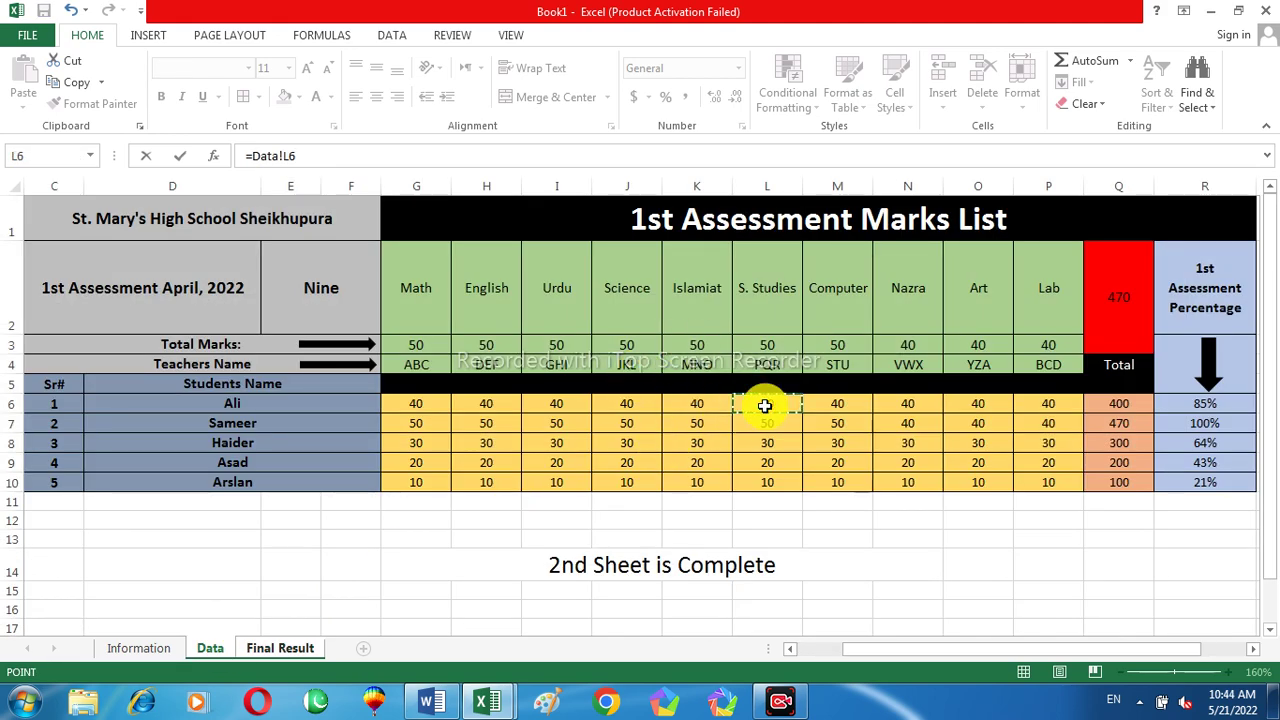
key("Return")
type("=")
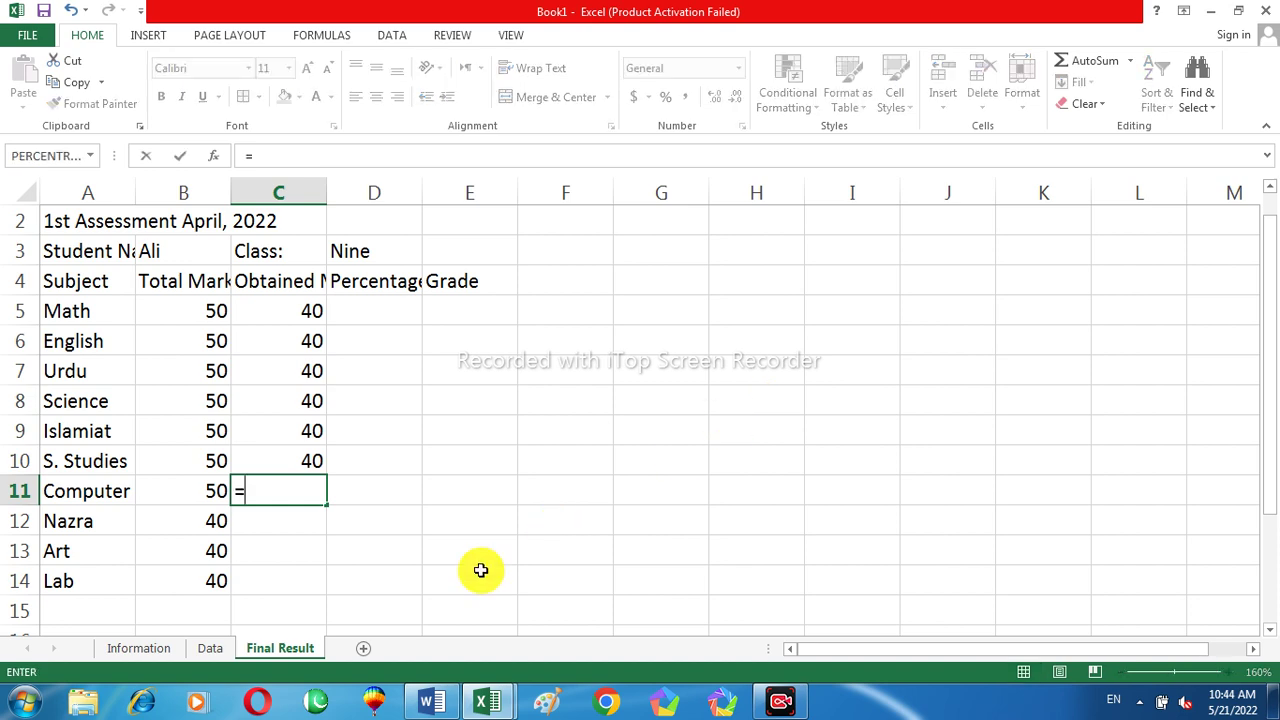
left_click(212, 648)
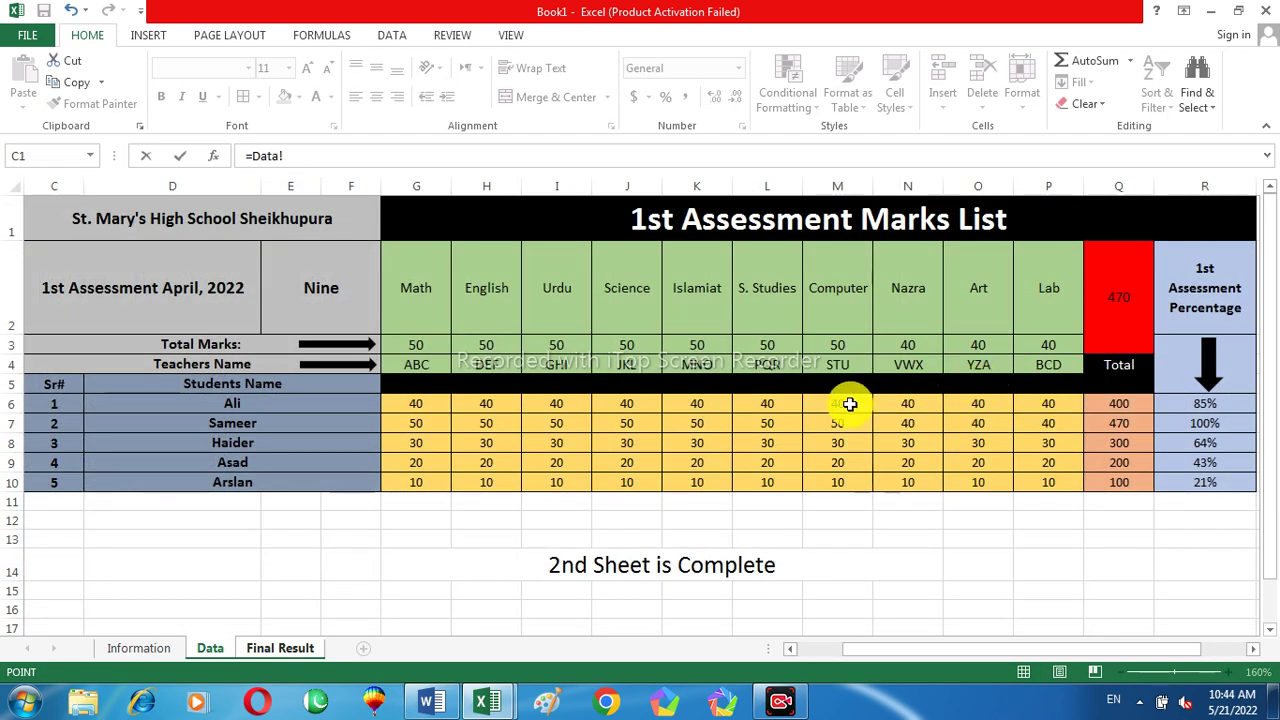
left_click(848, 403)
key("Return")
Step: Link C12:C14 to the Nazra, Art and Lab marks on Data, each showing 40
type("=")
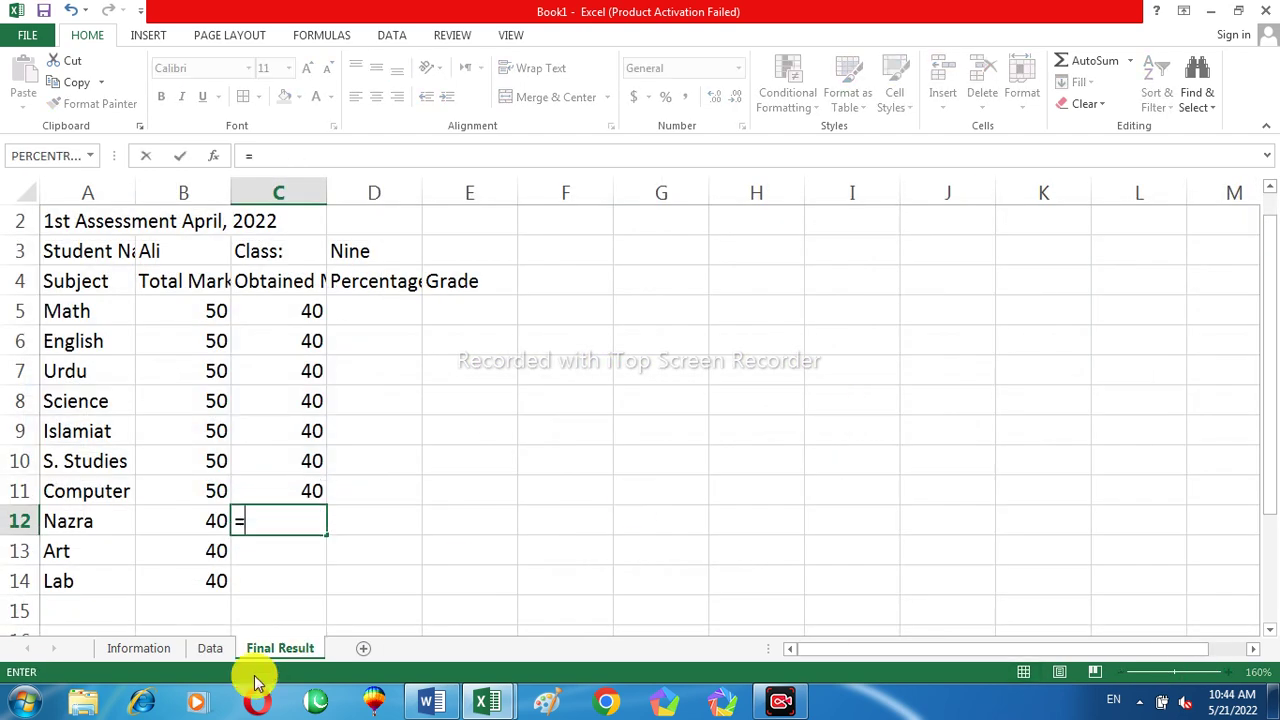
left_click(210, 648)
left_click(907, 400)
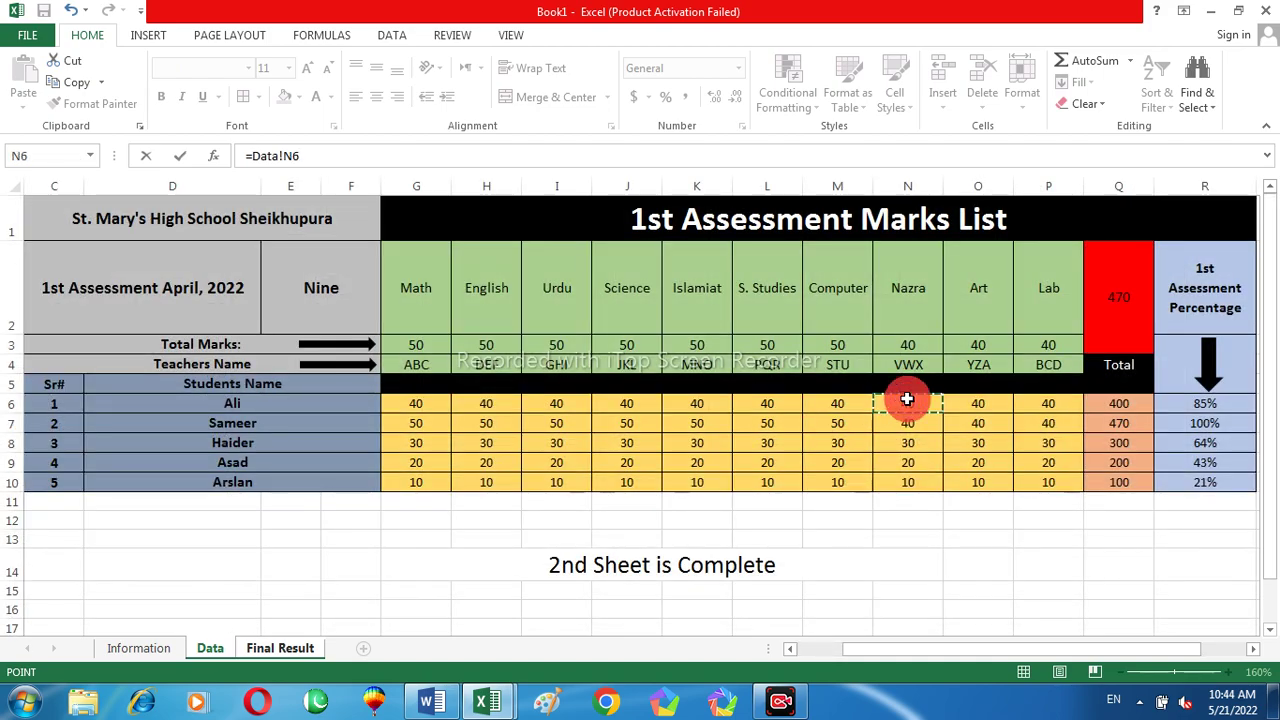
key("Return")
type("=")
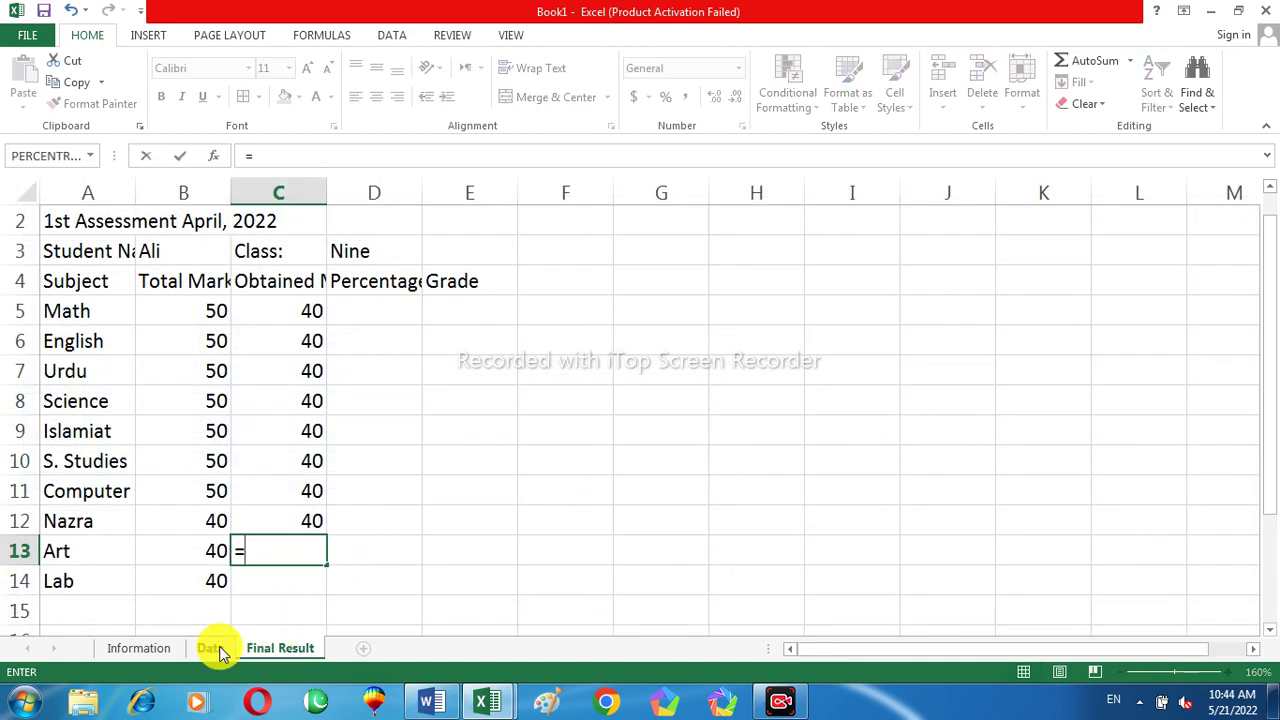
left_click(210, 648)
left_click(980, 403)
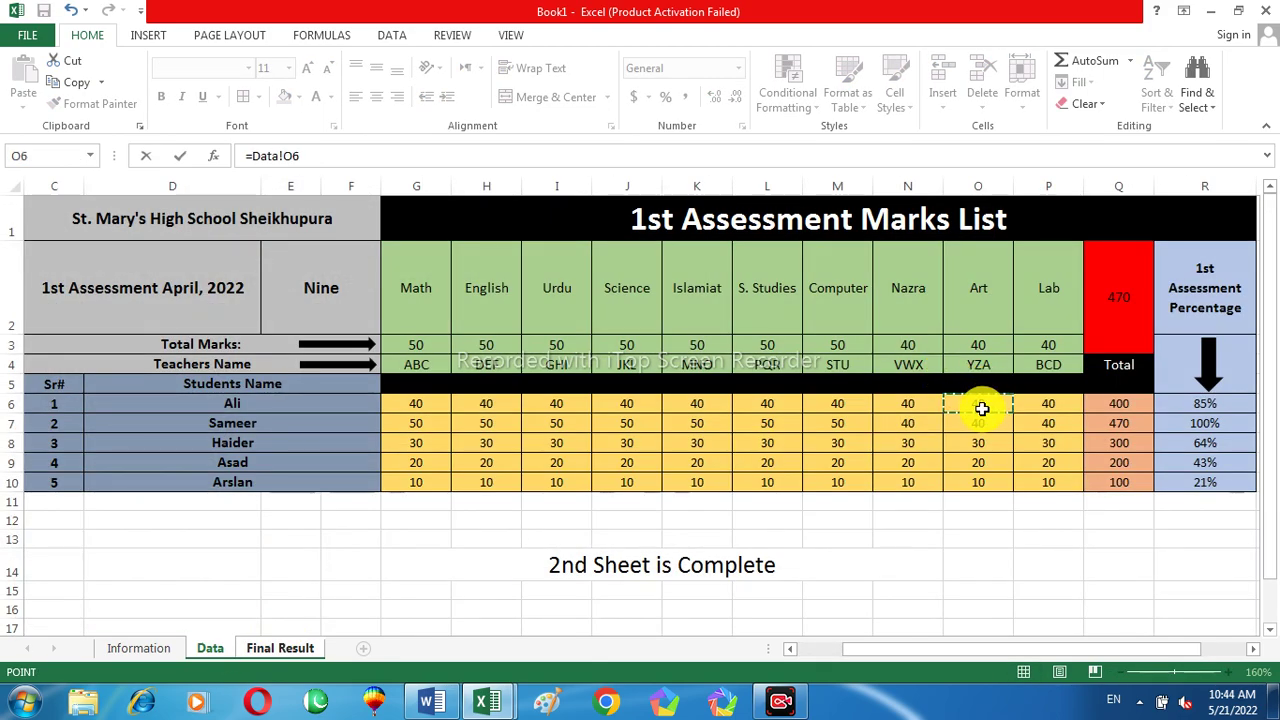
key("Return")
type("=")
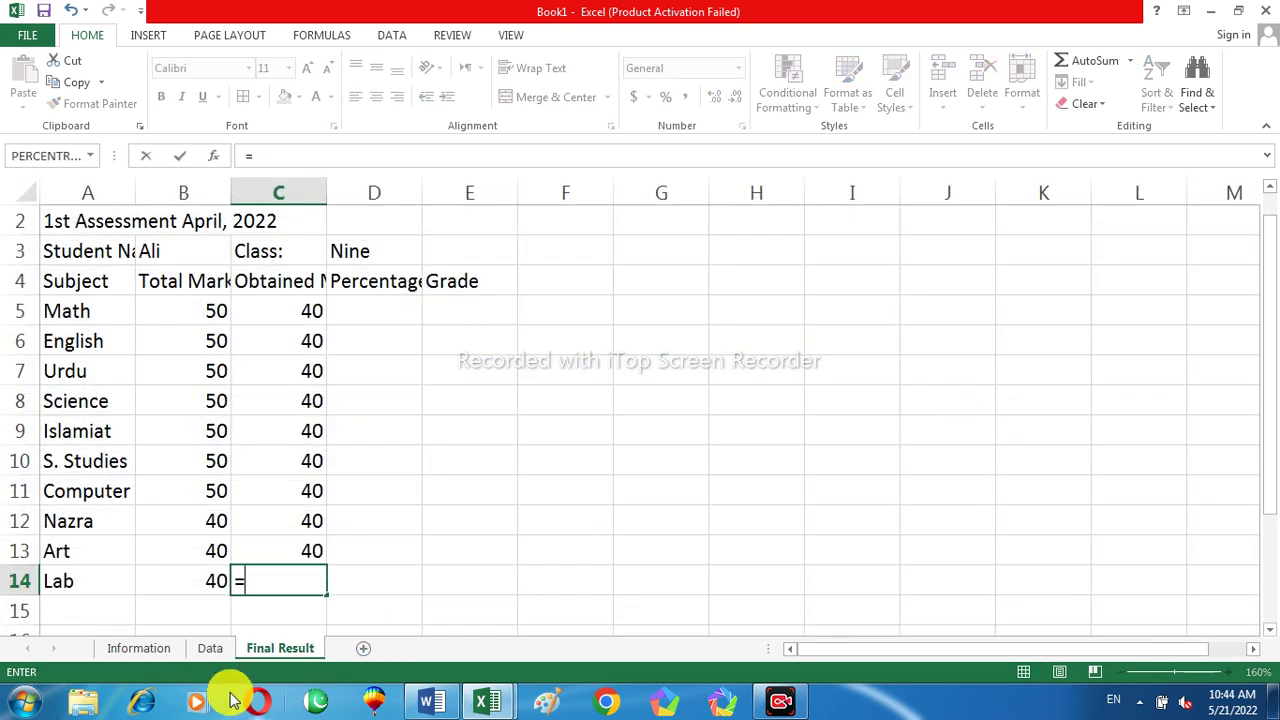
left_click(210, 648)
left_click(1058, 403)
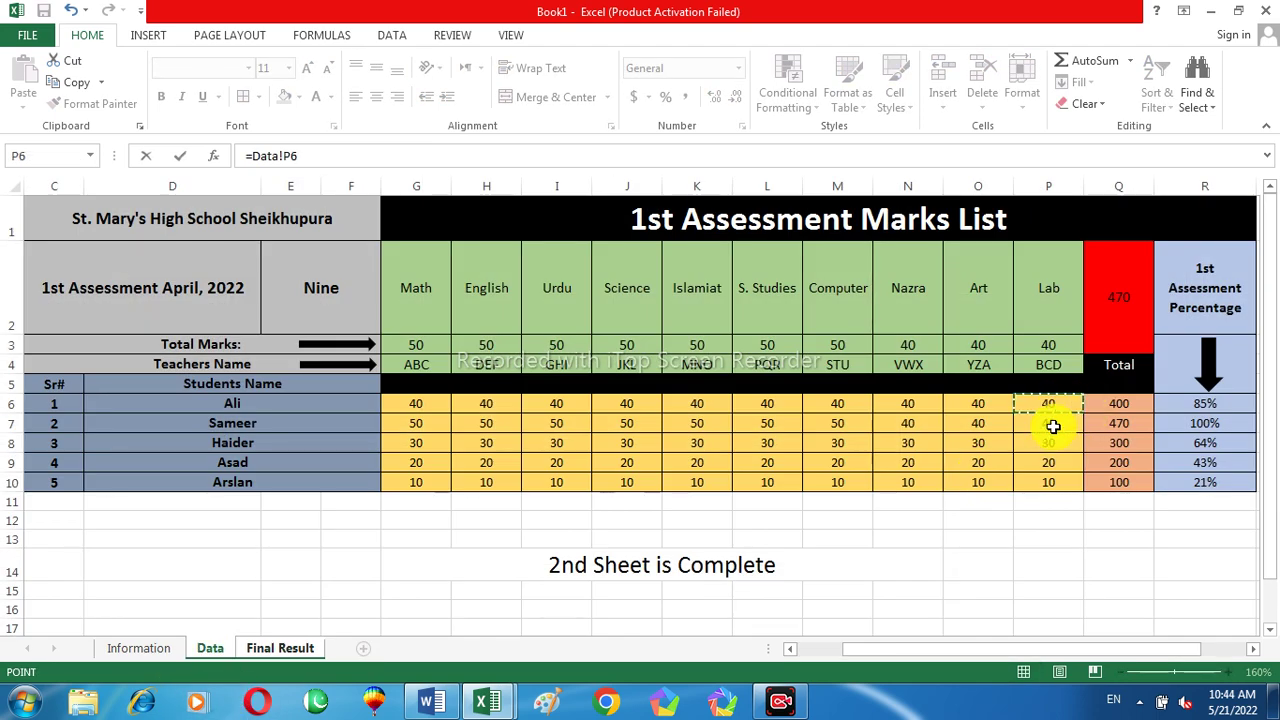
key("Return")
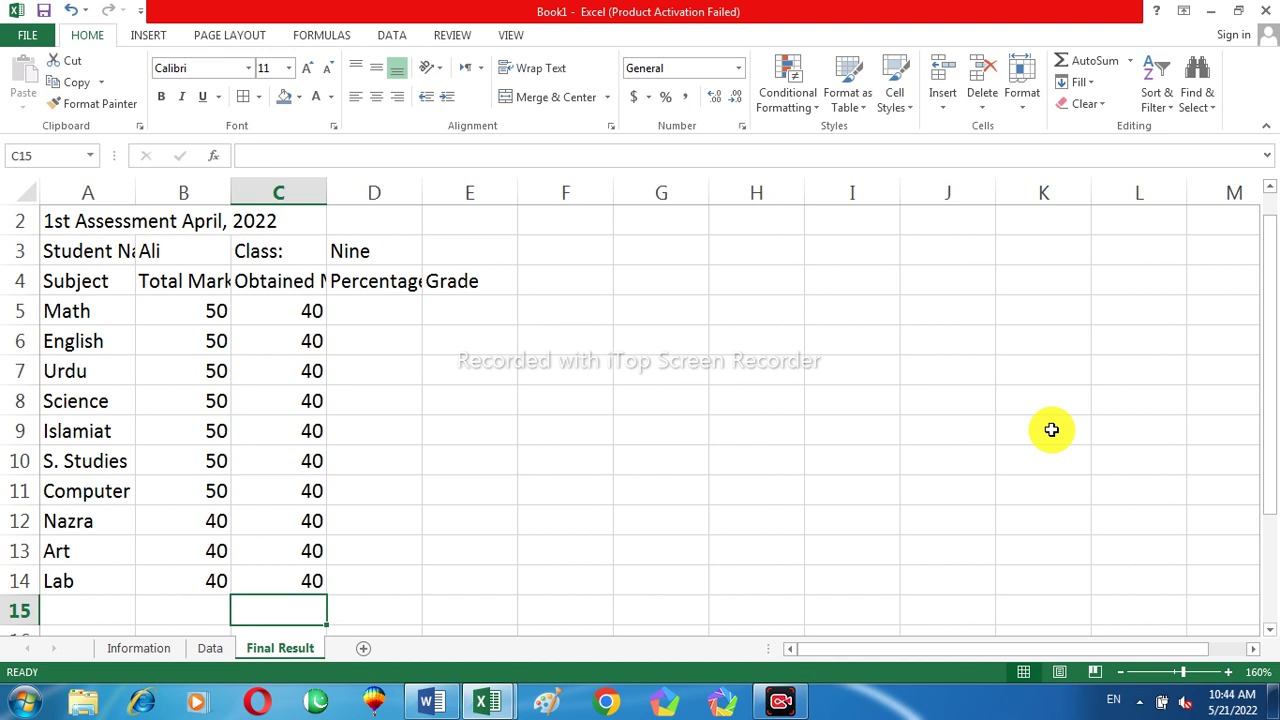
Step: Enter the formula =C5/B5/100*100 in D5 for the Math percentage
left_click(365, 313)
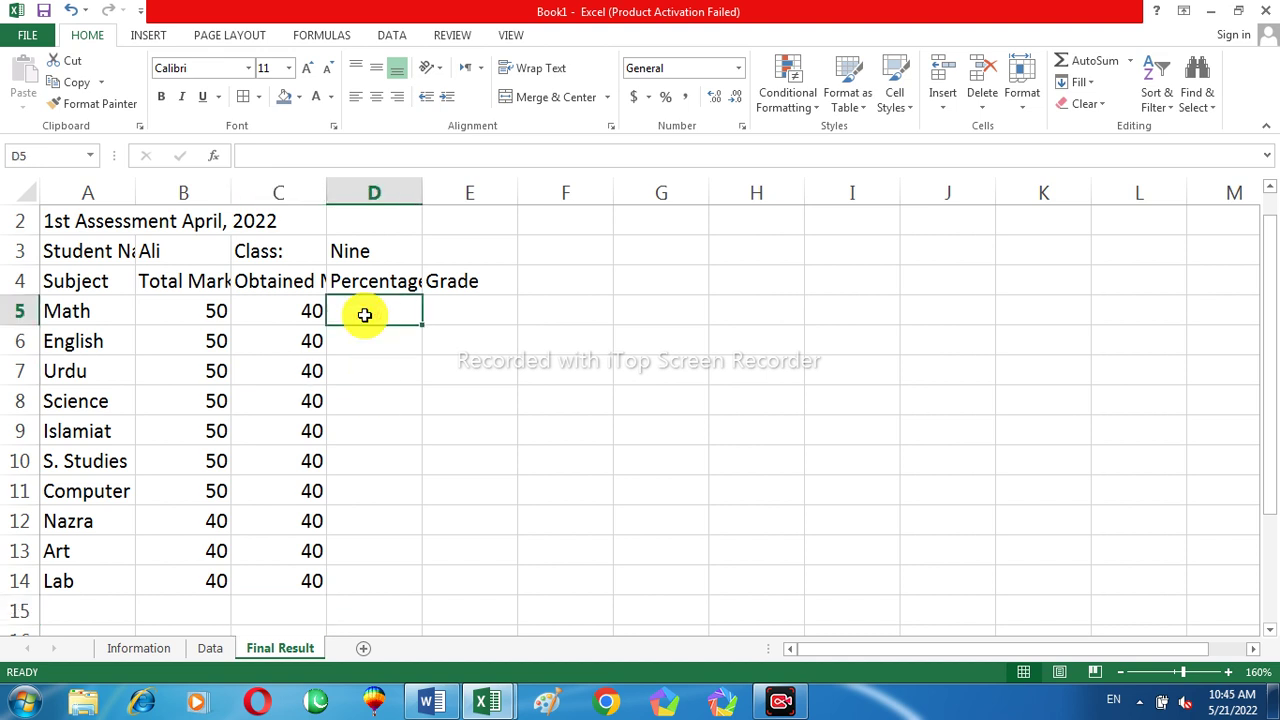
type("=")
left_click(290, 310)
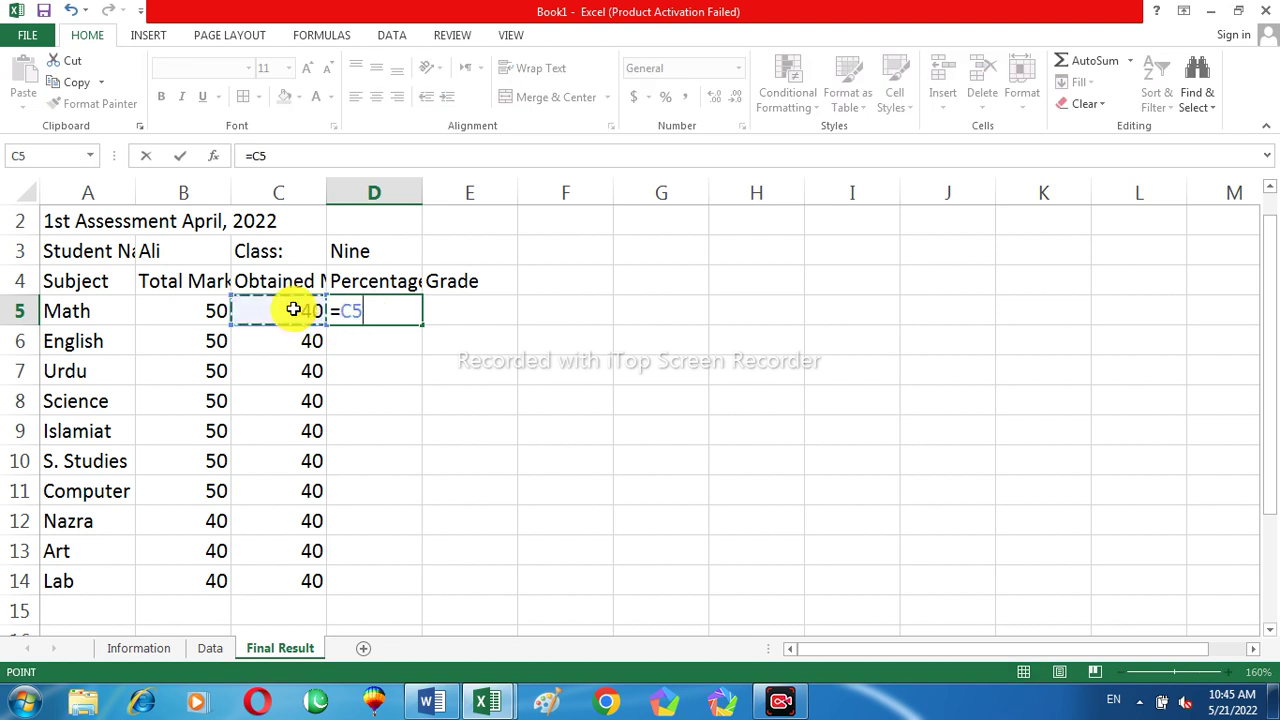
type("/")
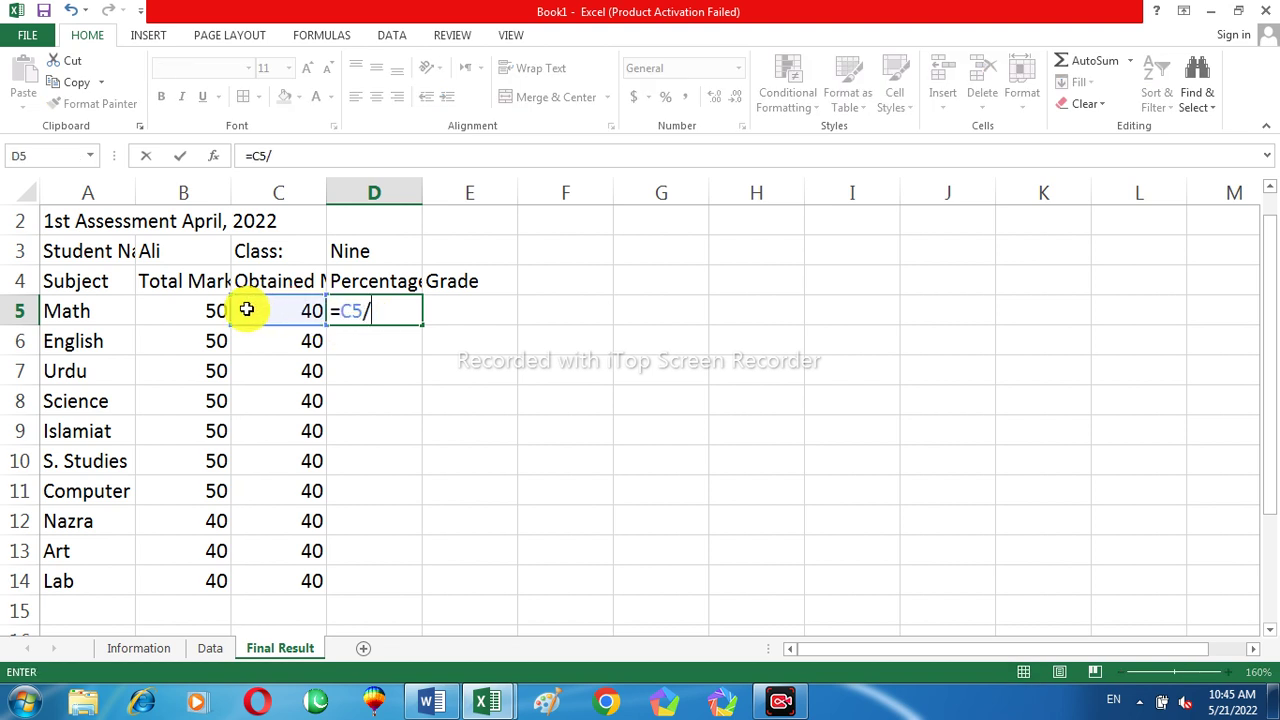
left_click(210, 310)
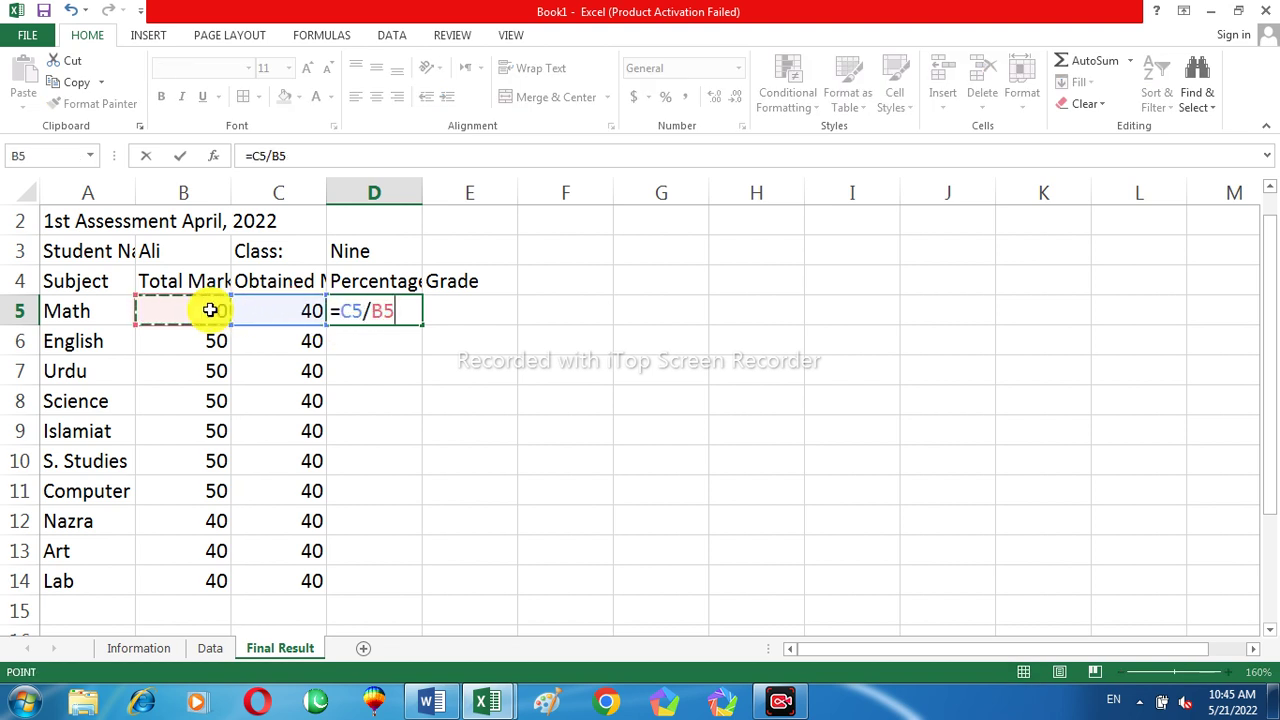
type("/100*1")
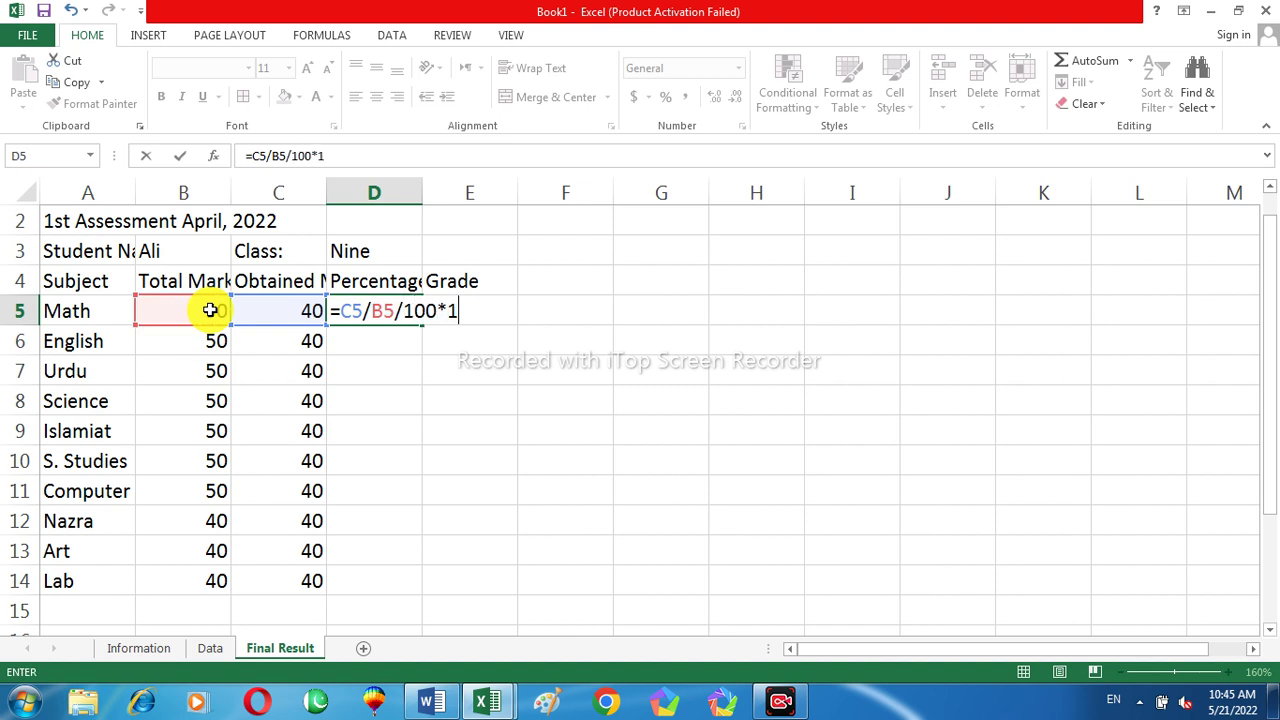
type("00")
key("Return")
Step: Apply Percent Style to D5 and copy its formula down to D6:D14
left_click(392, 302)
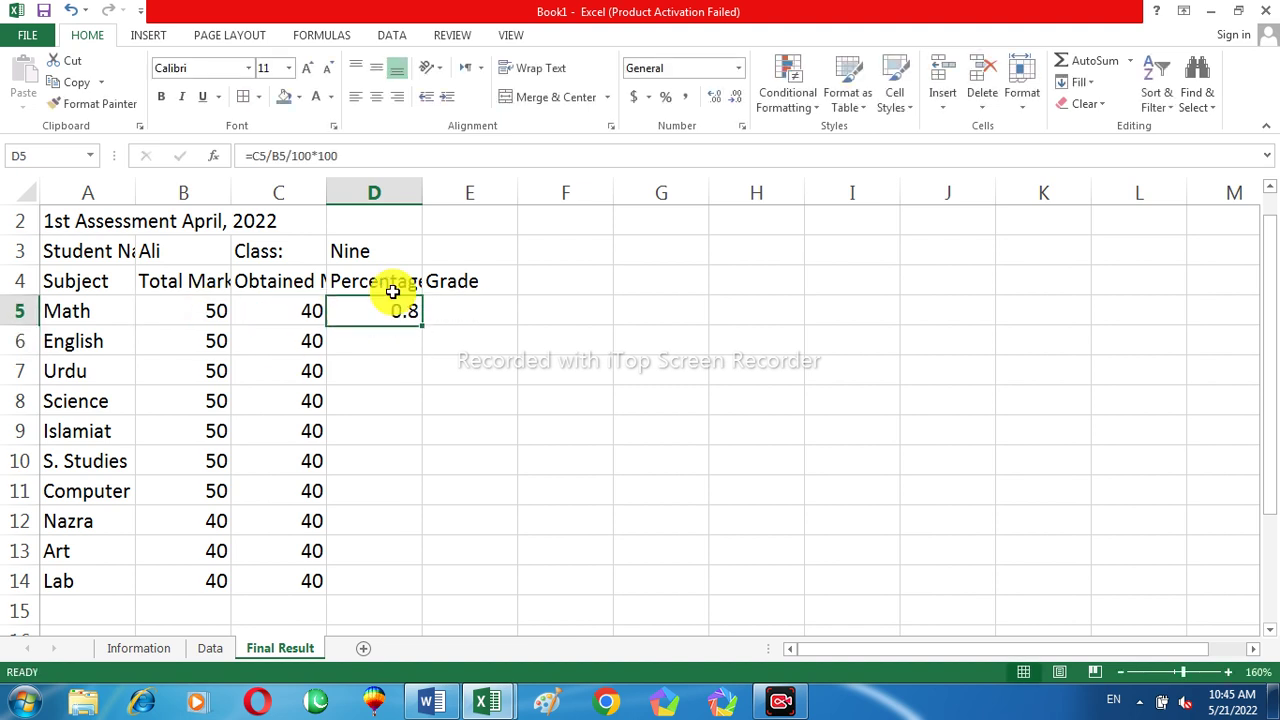
left_click(665, 96)
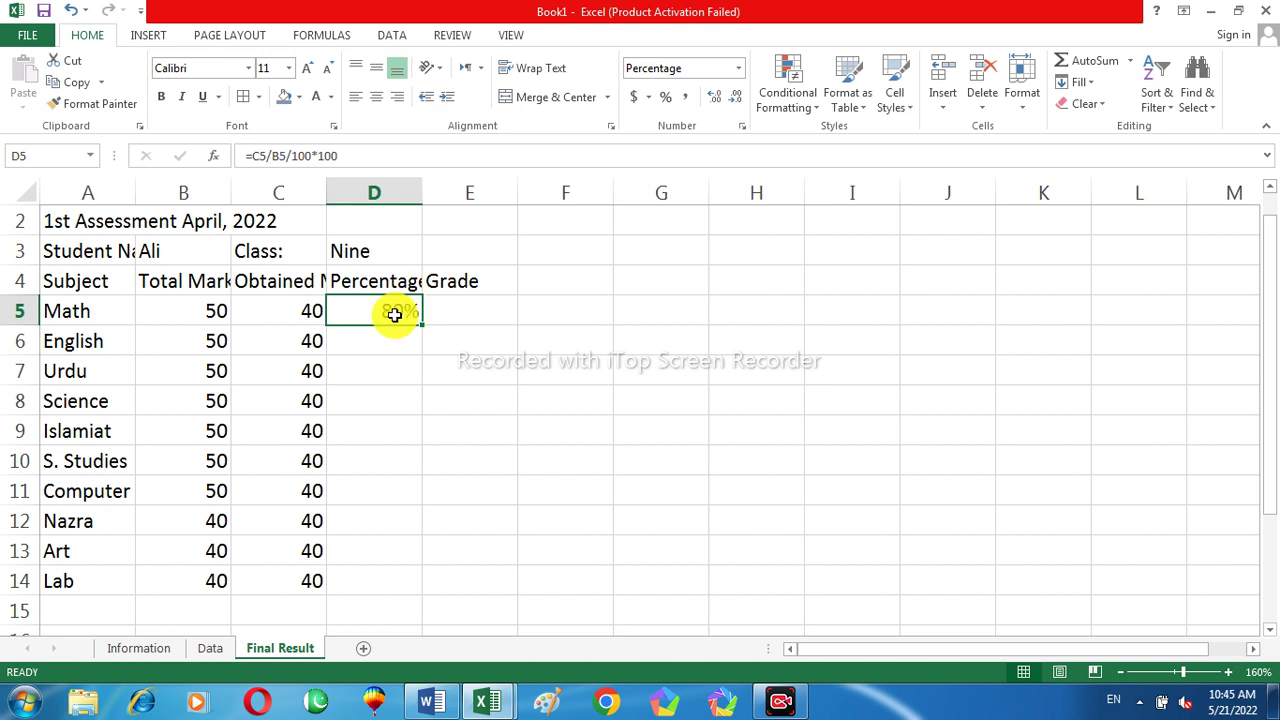
key("ctrl+c")
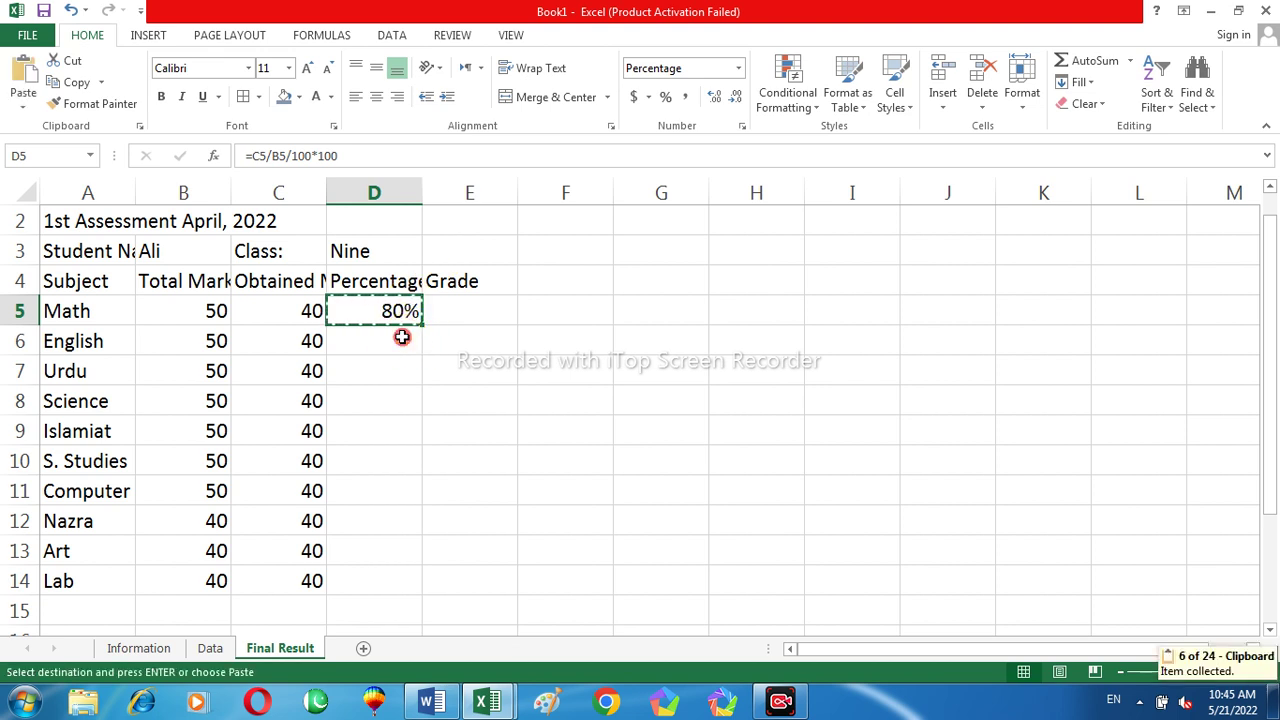
left_click(402, 337)
key("shift+Down")
key("shift+Down")
key("shift+Down")
key("shift+Down")
key("shift+Down")
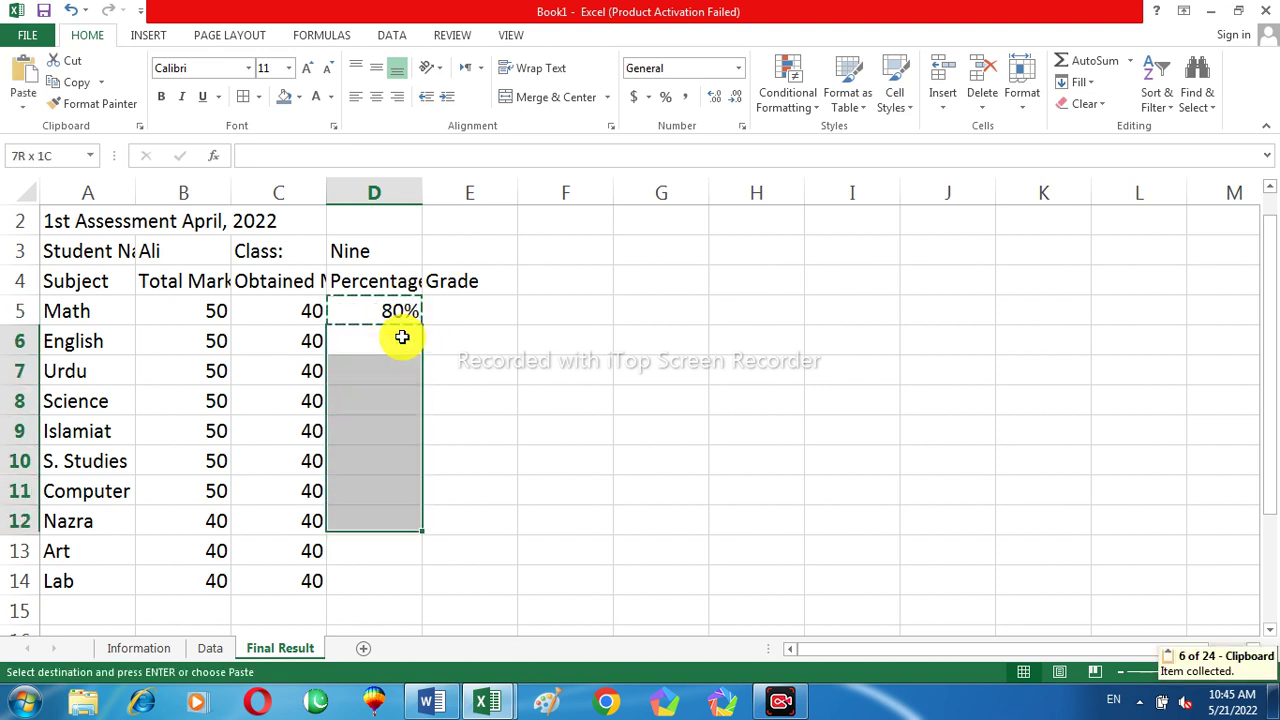
key("shift+Down")
key("shift+Down")
key("shift+Down")
key("ctrl+v")
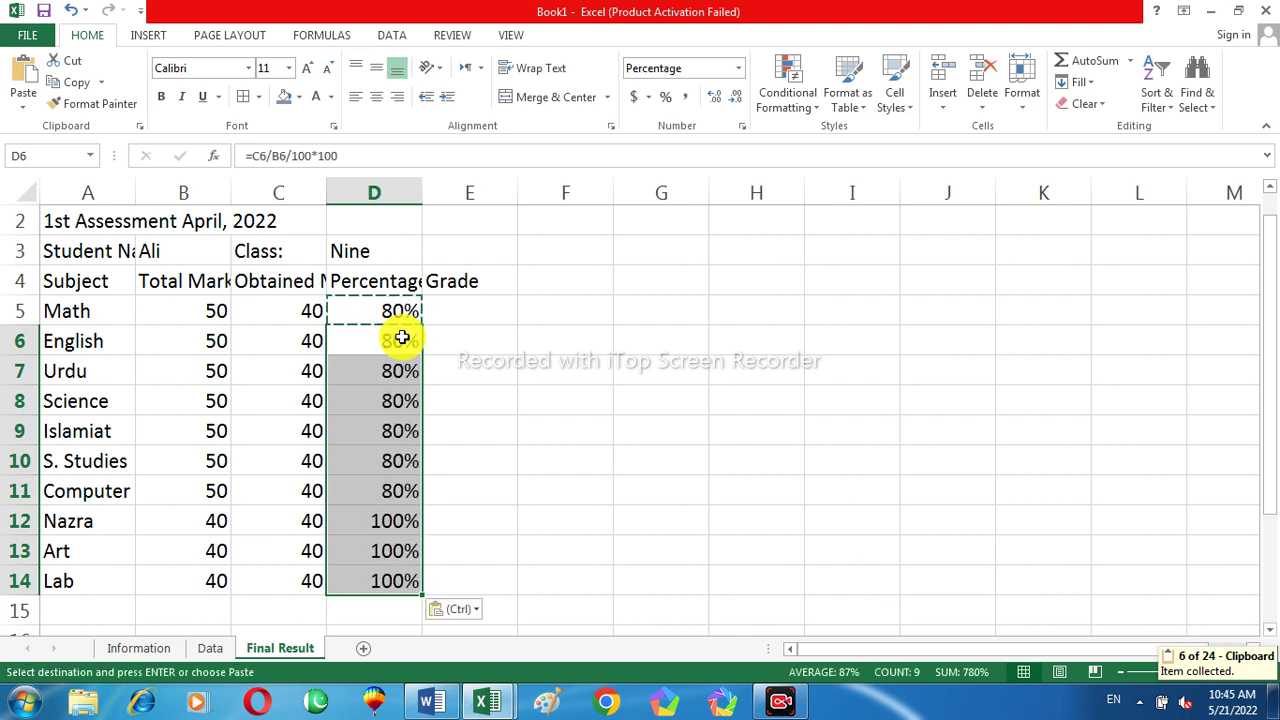
left_click(384, 556)
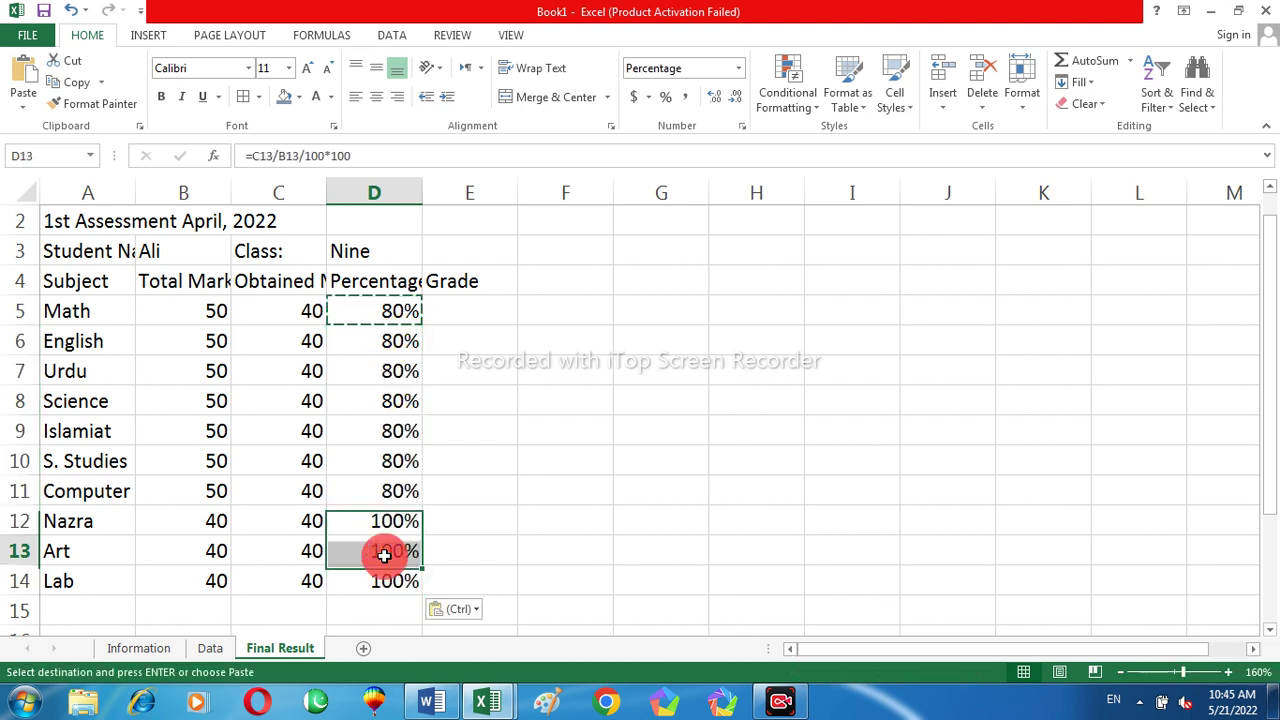
left_click(389, 343)
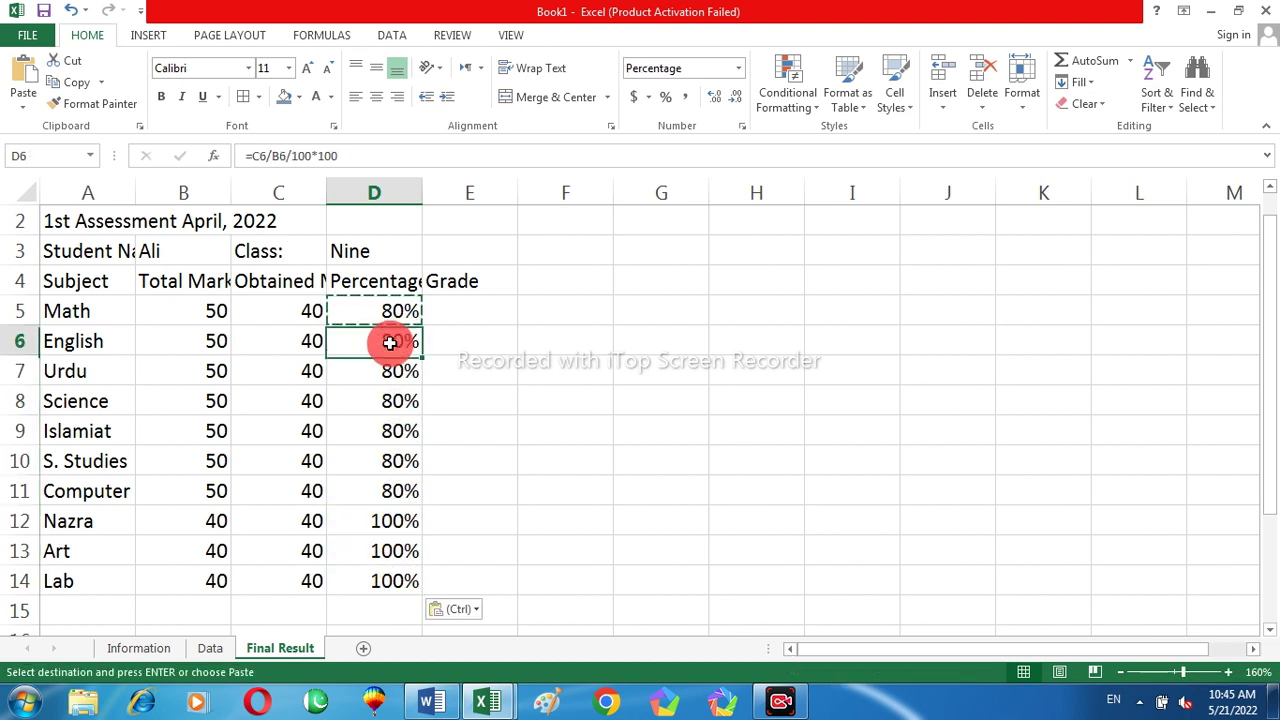
left_click_drag(469, 311, 474, 578)
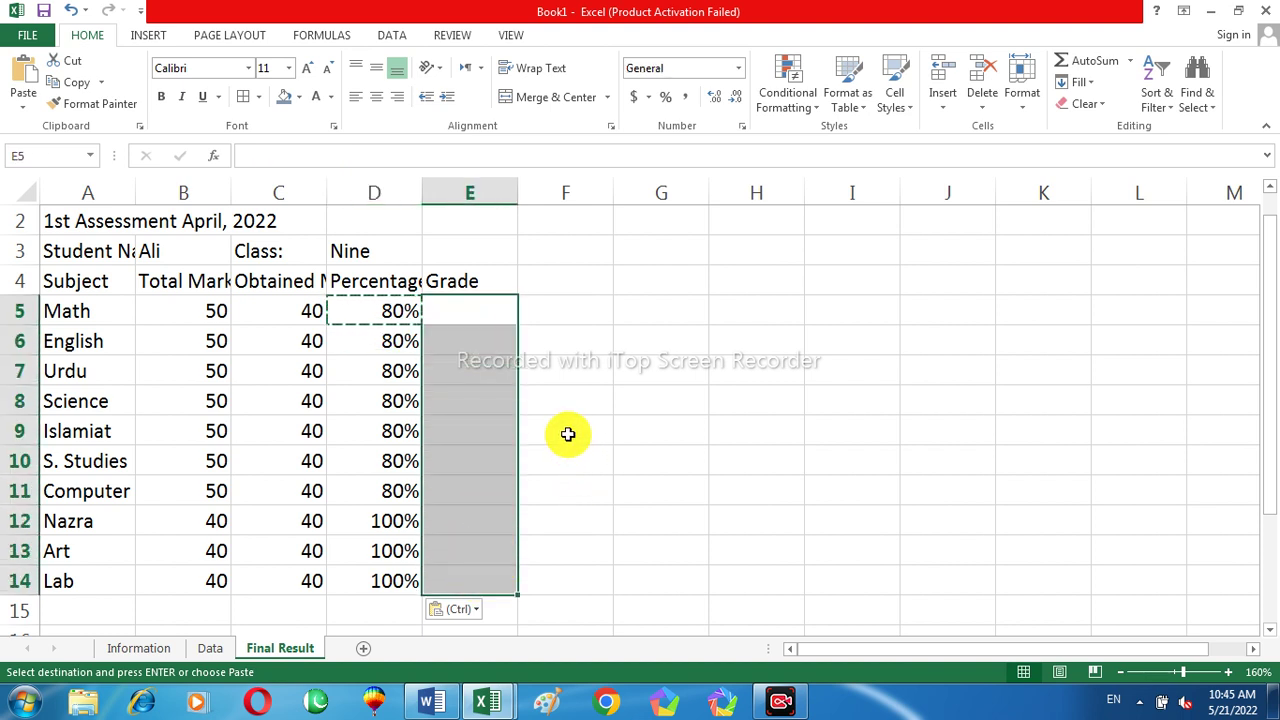
left_click_drag(567, 434, 857, 434)
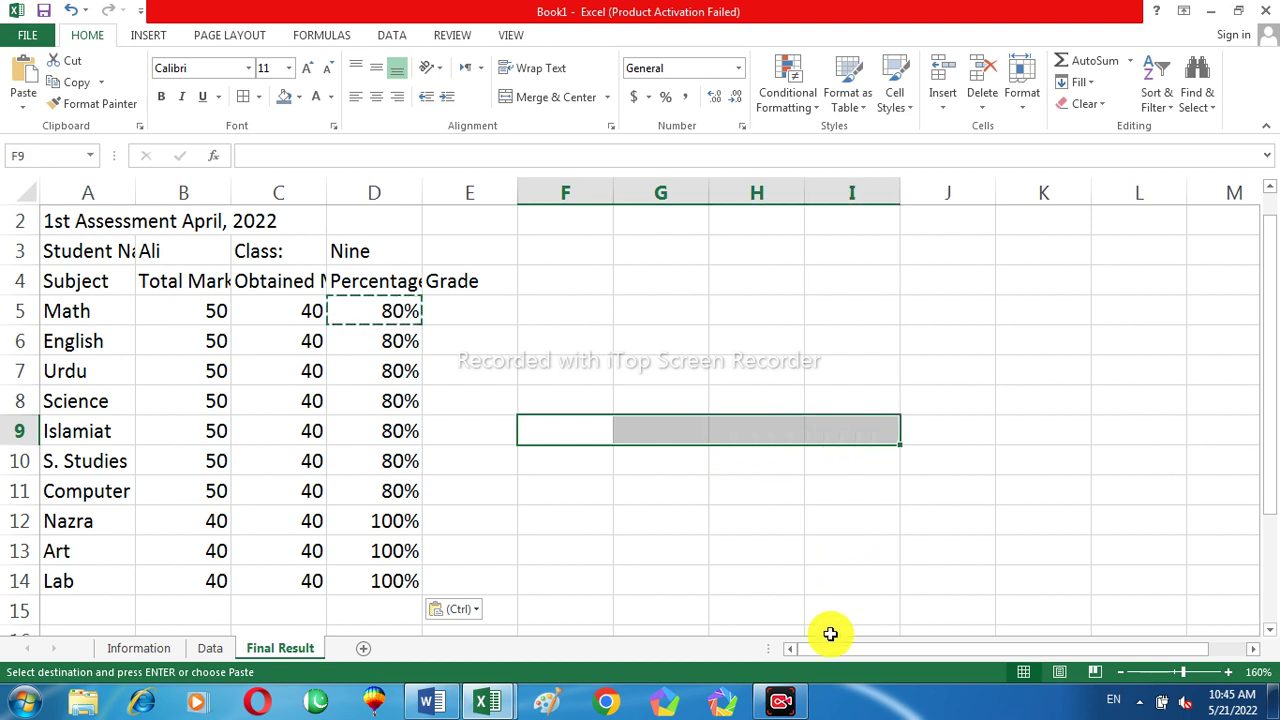
type("Will Learn ")
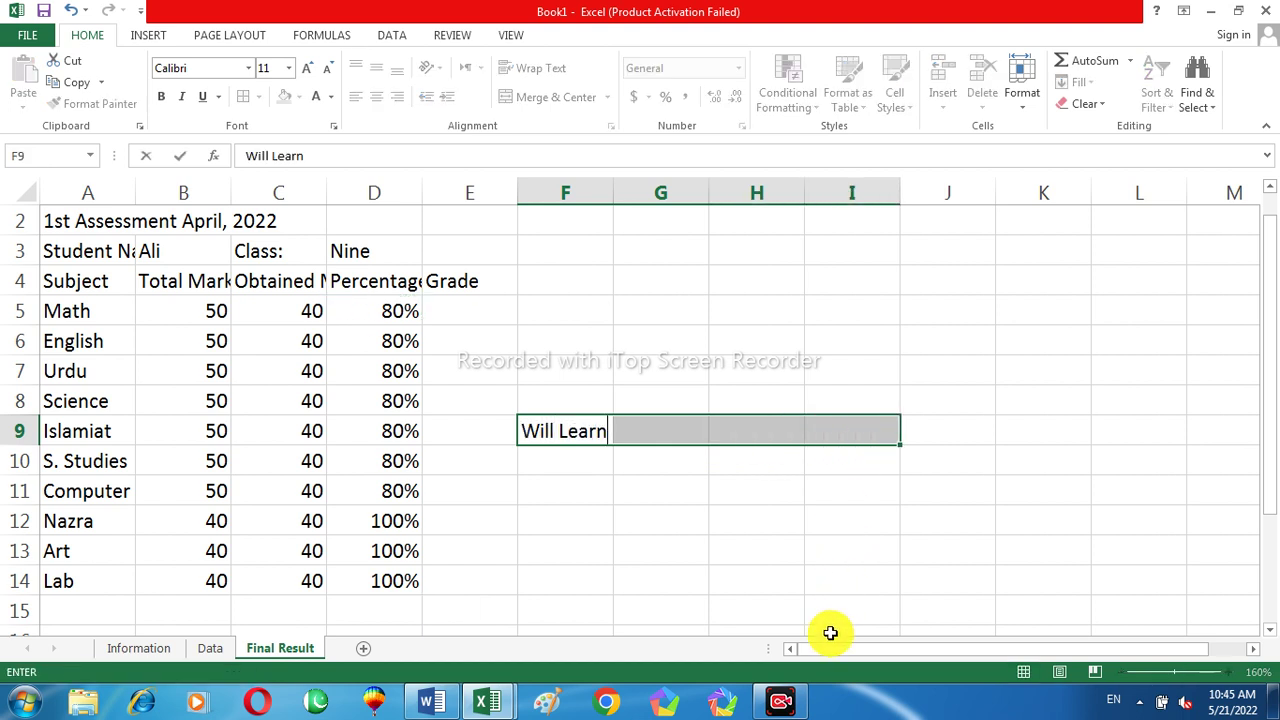
type("Nexy")
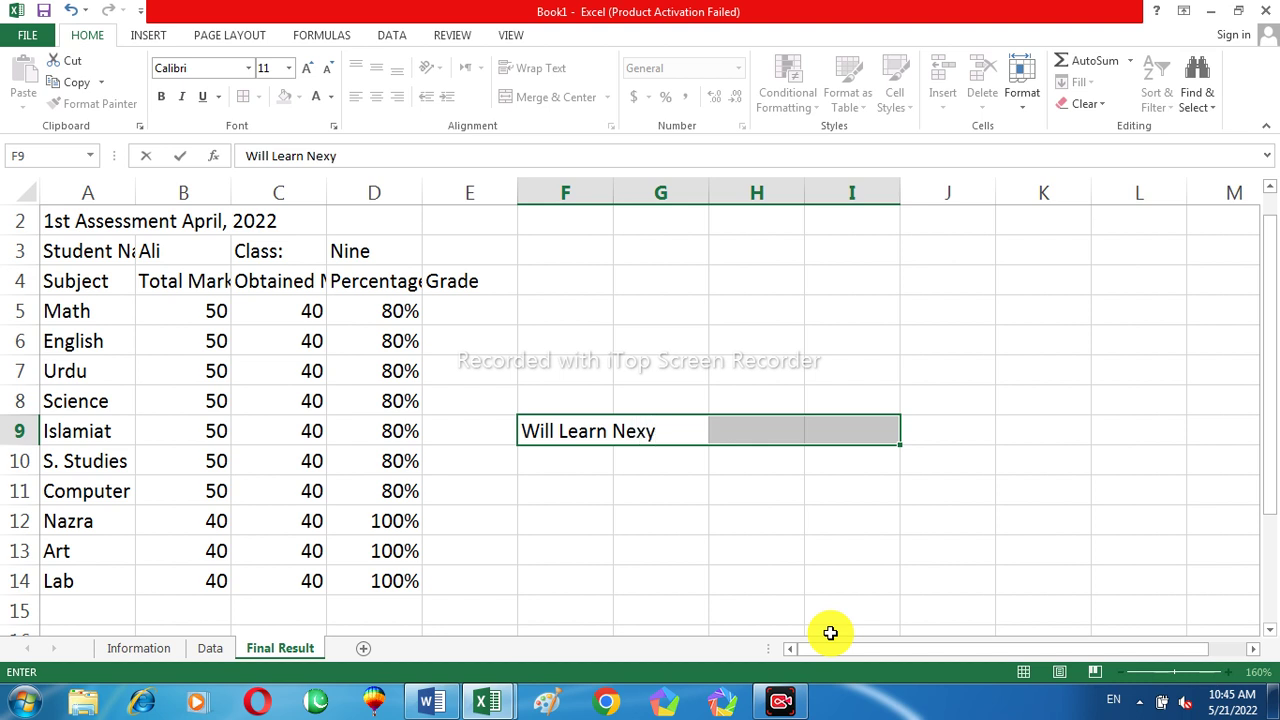
key("BackSpace")
type("t Vi")
type("deo I")
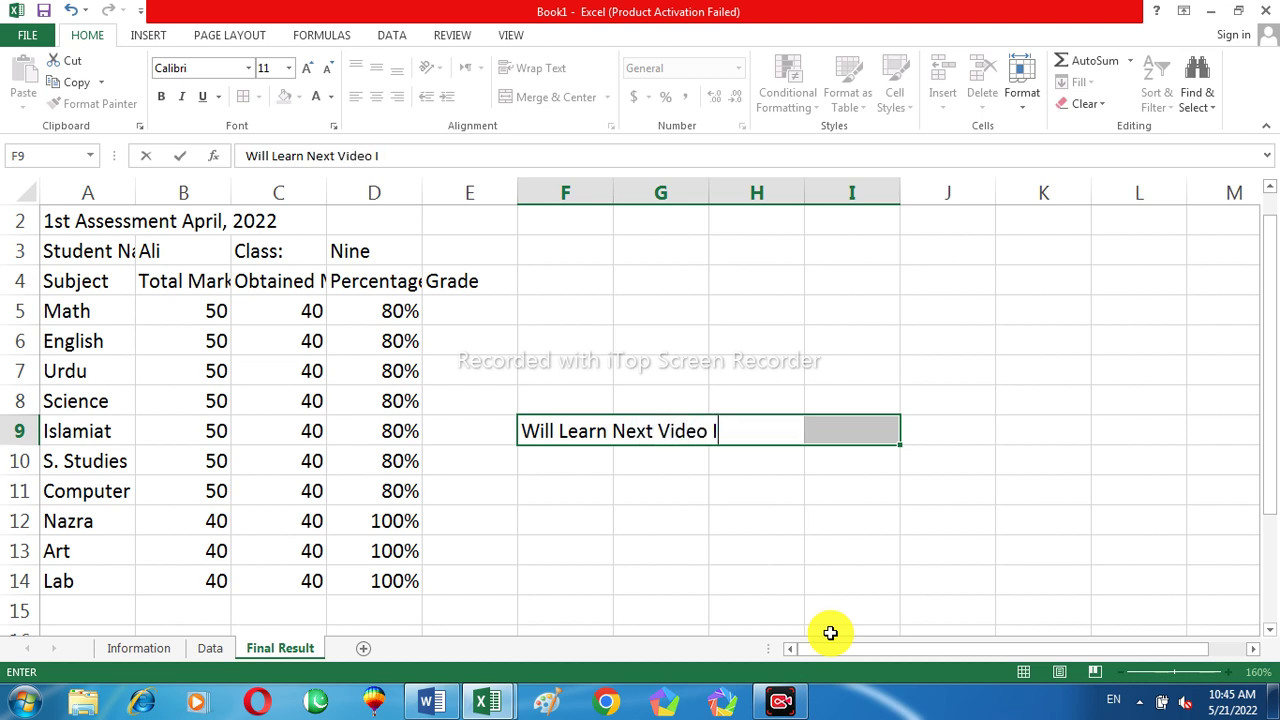
type("nshallah")
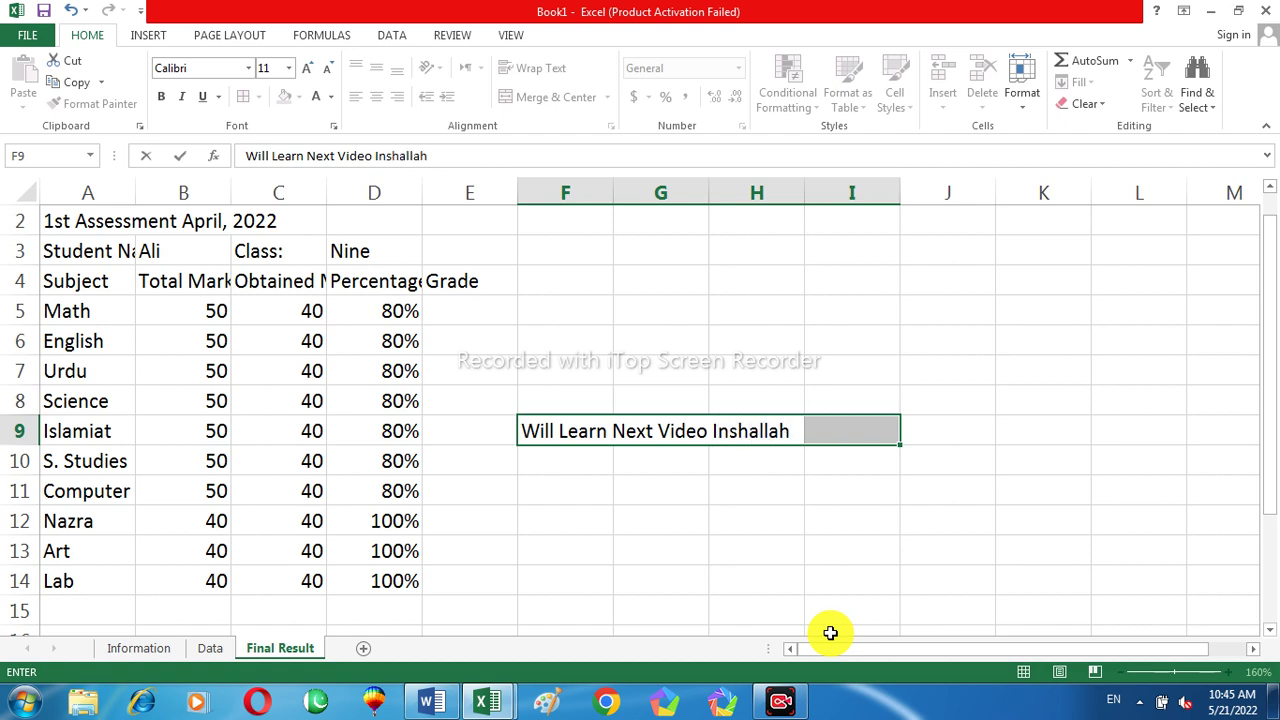
key("shift+Home")
key("BackSpace")
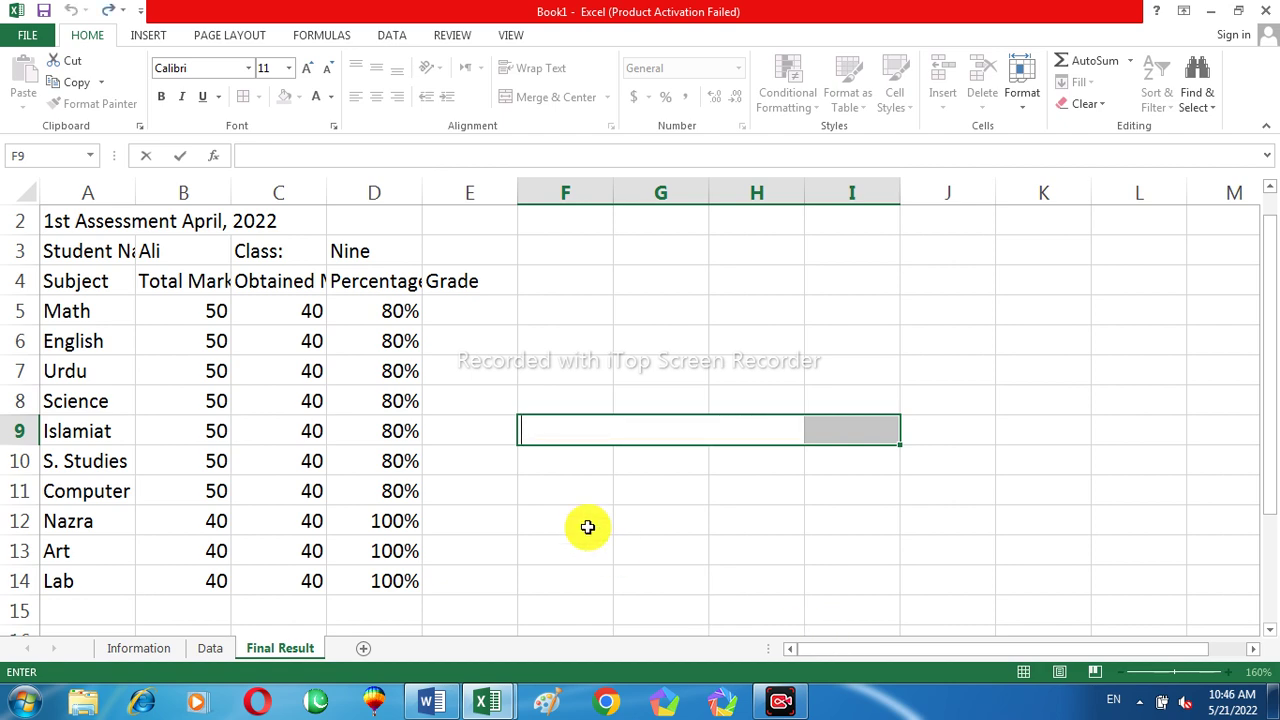
left_click(557, 500)
scroll(551, 506, "down", 1)
scroll(300, 455, "up", 1)
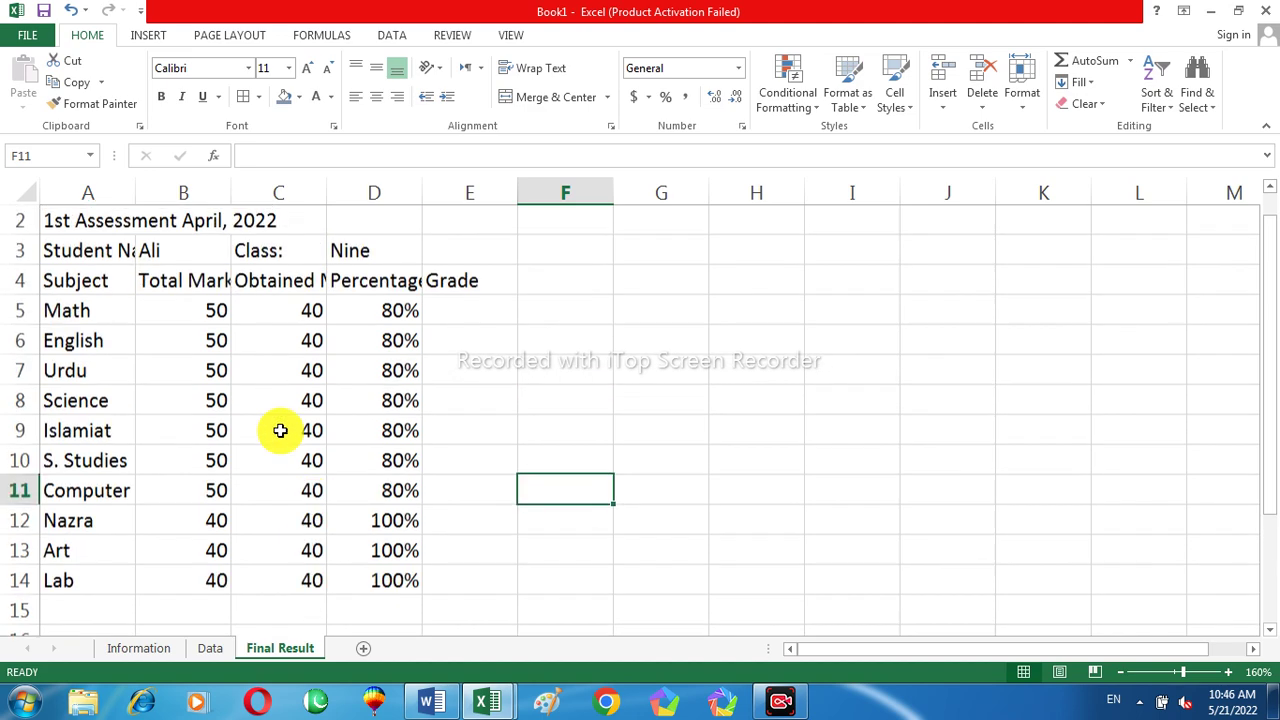
Step: AutoSum the total marks into B15 and the obtained marks into C15
left_click_drag(190, 312, 212, 583)
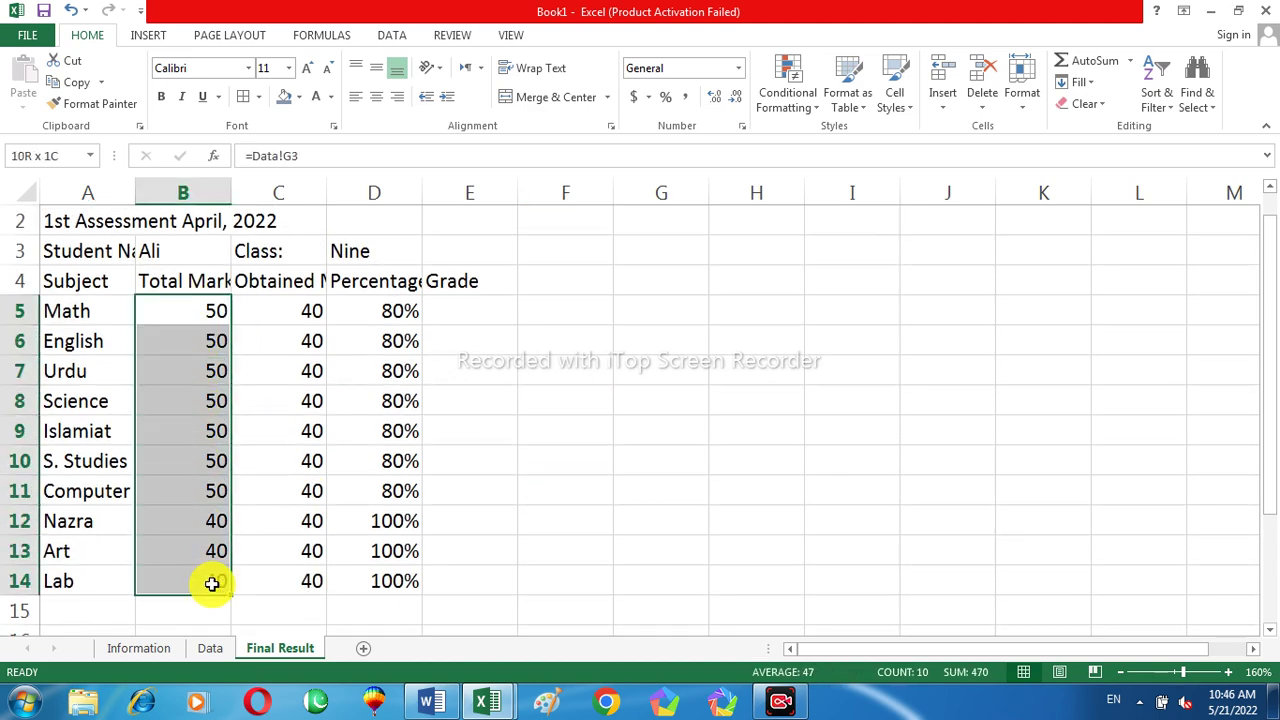
left_click(1078, 66)
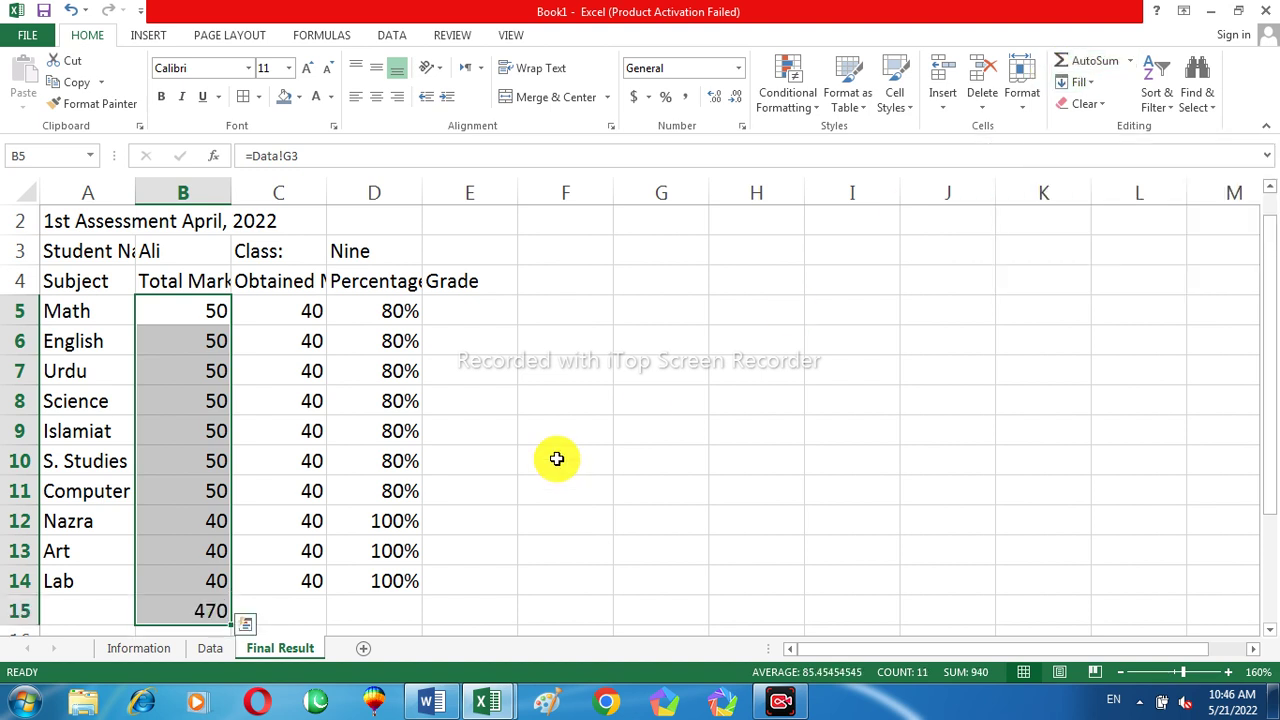
left_click_drag(306, 318, 300, 570)
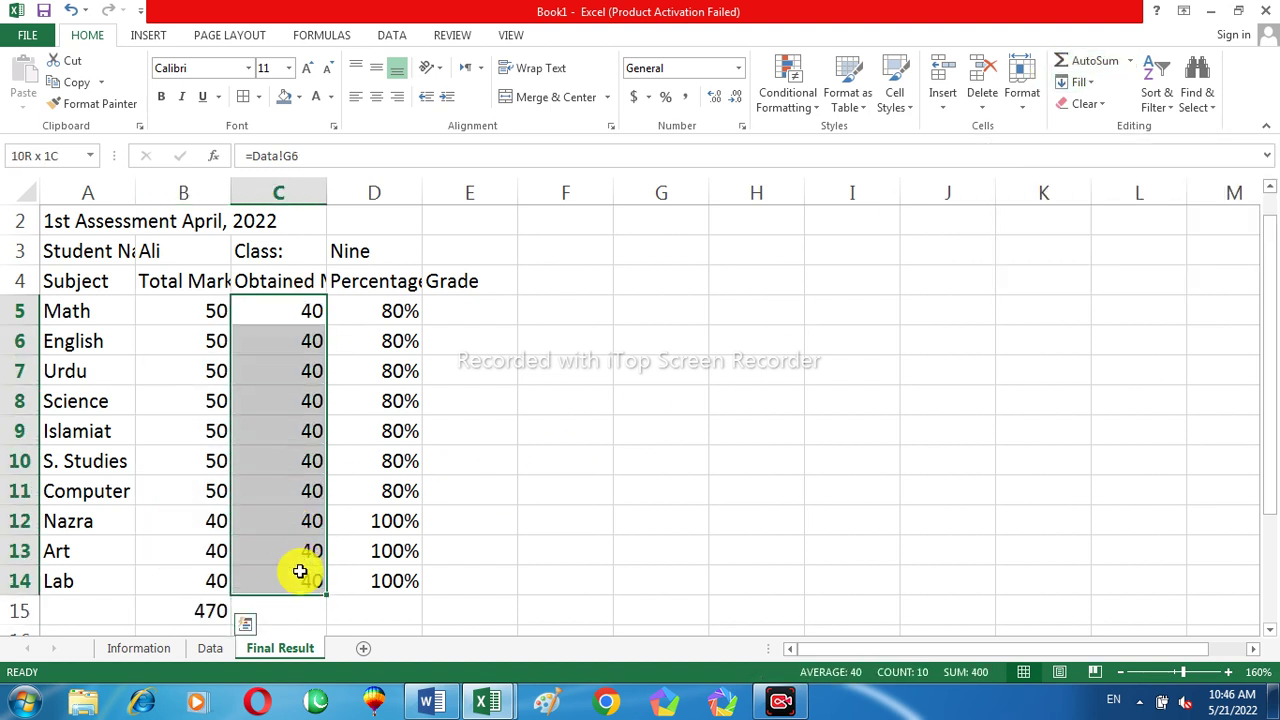
left_click(1078, 66)
Step: Enter =C15/B15/100*100 in D15 to show the overall 85% percentage
scroll(698, 443, "down", 1)
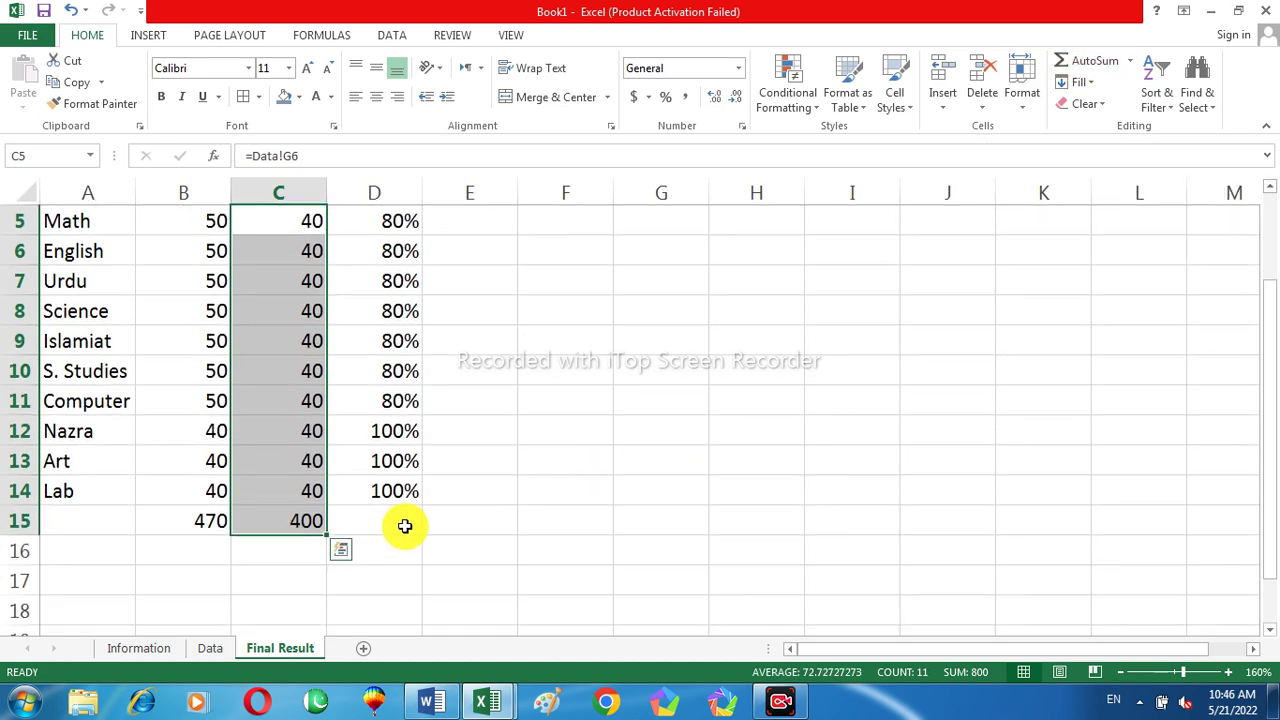
left_click(404, 524)
type("=")
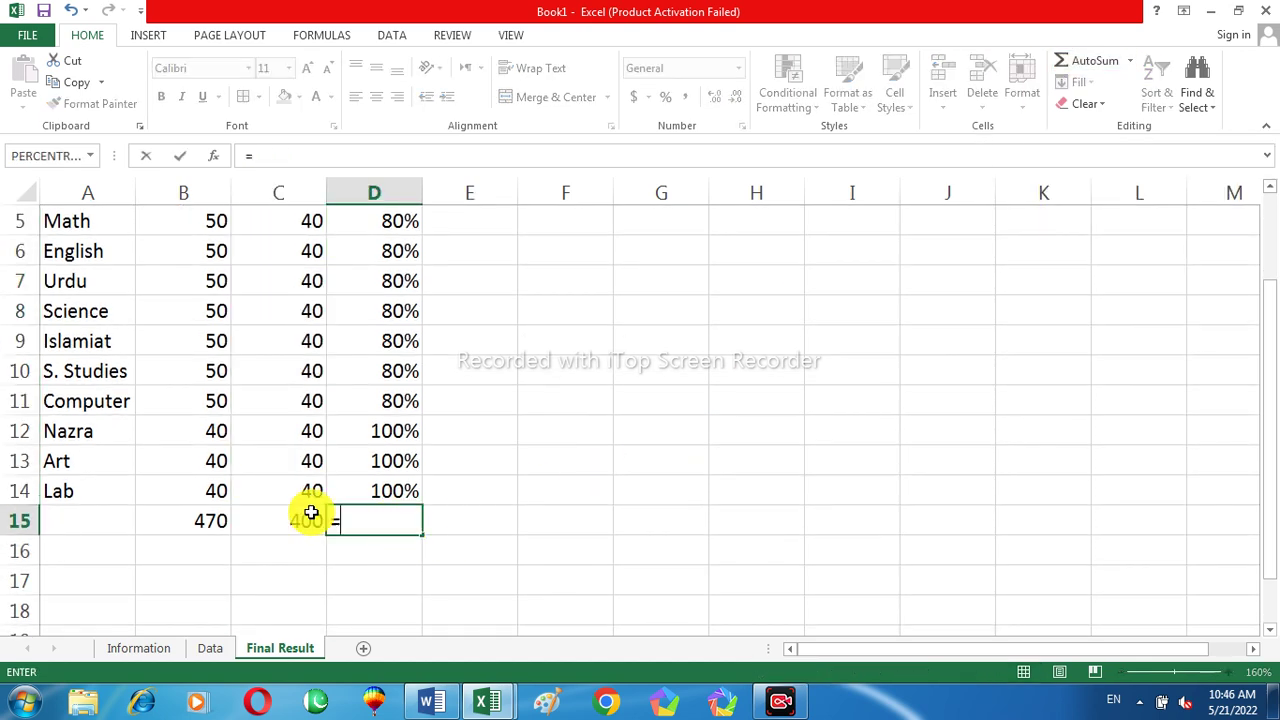
left_click(274, 520)
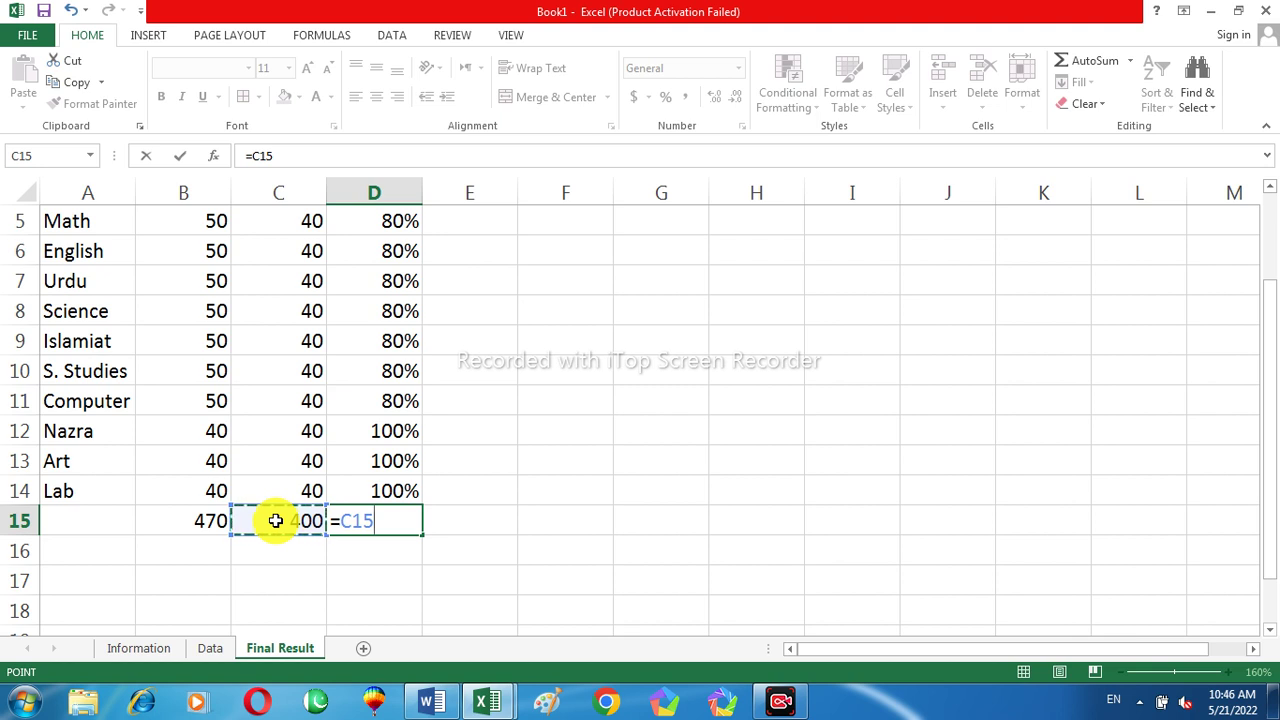
type("/")
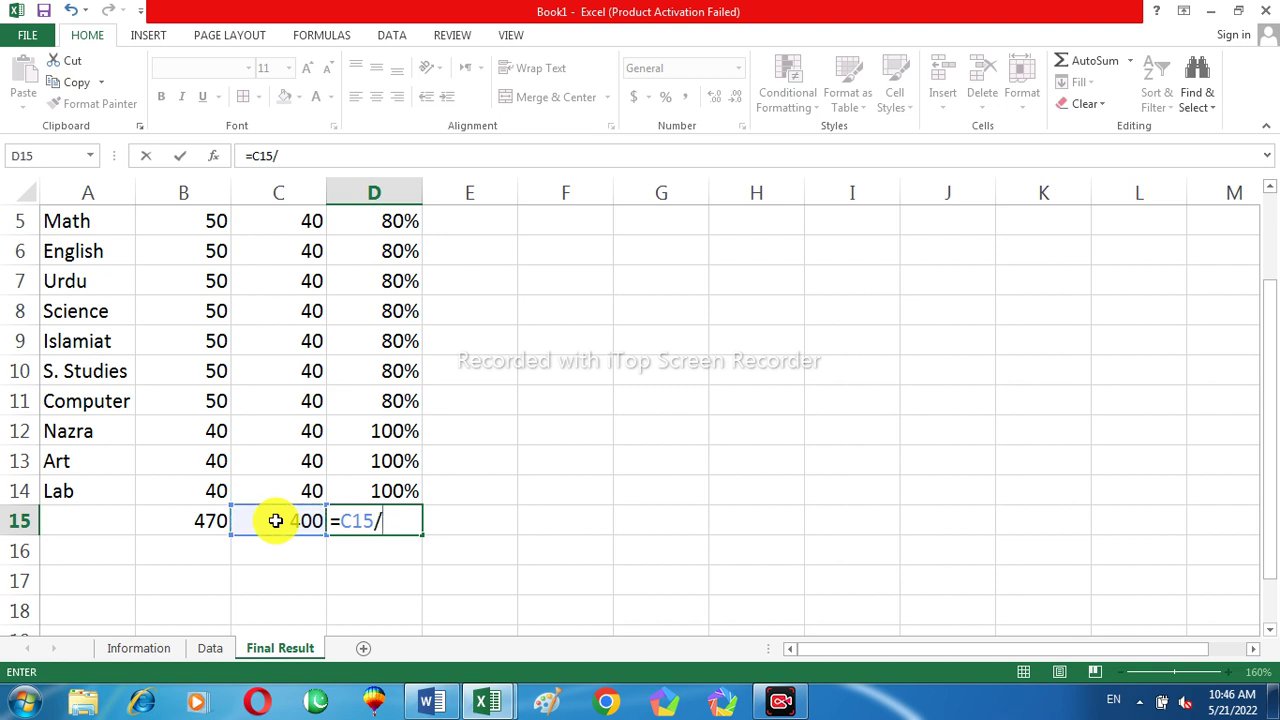
left_click(200, 525)
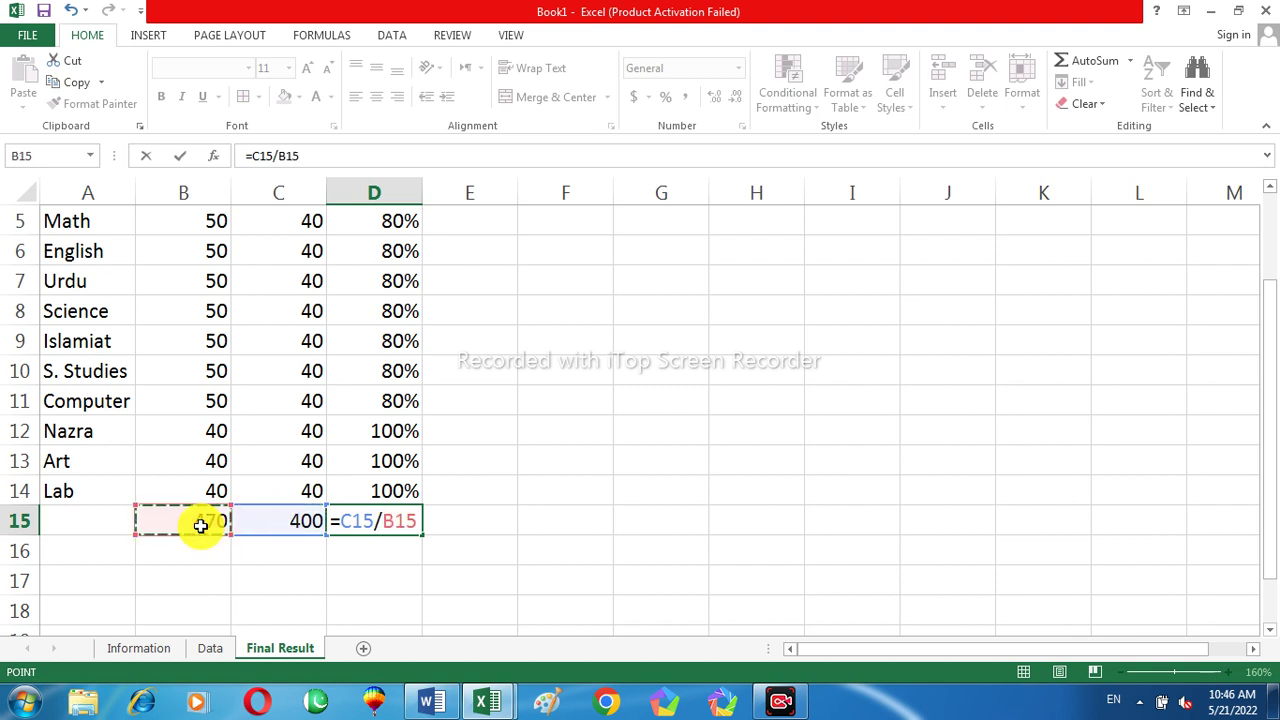
type("/100*")
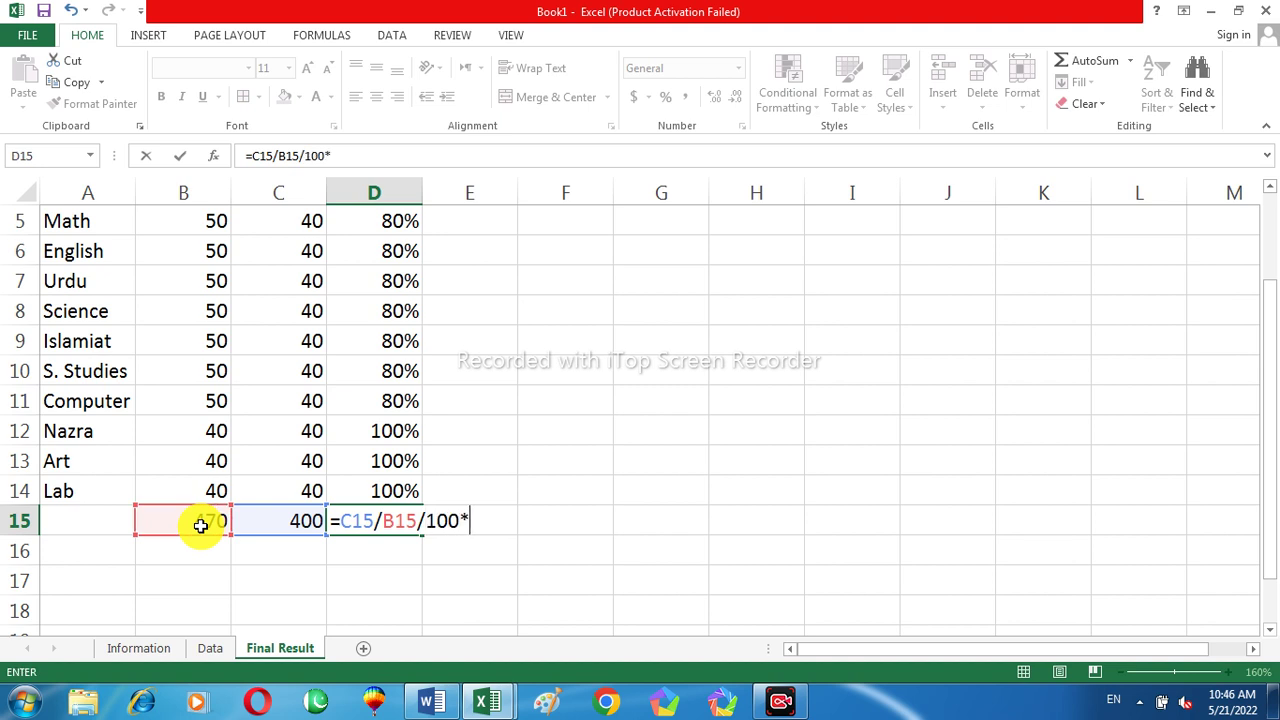
type("100")
key("Return")
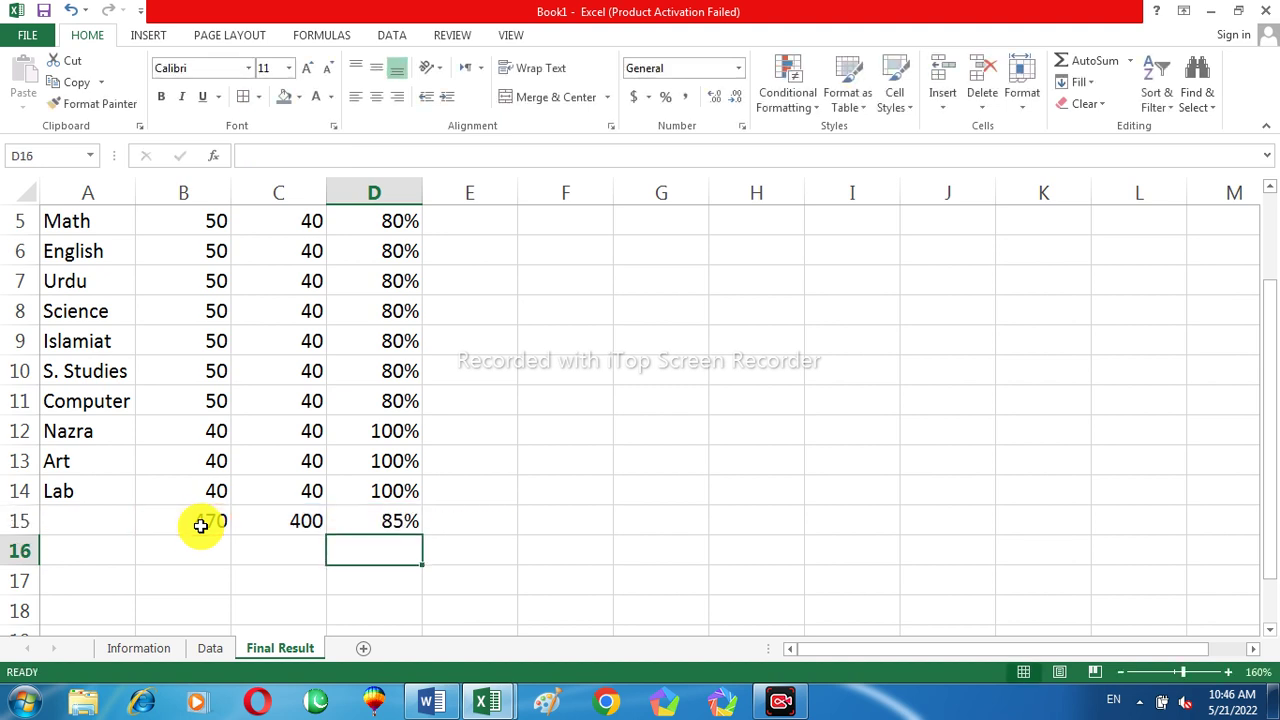
Step: Type the labels Total in A15 and Remarks in A16
left_click(110, 528)
type("T")
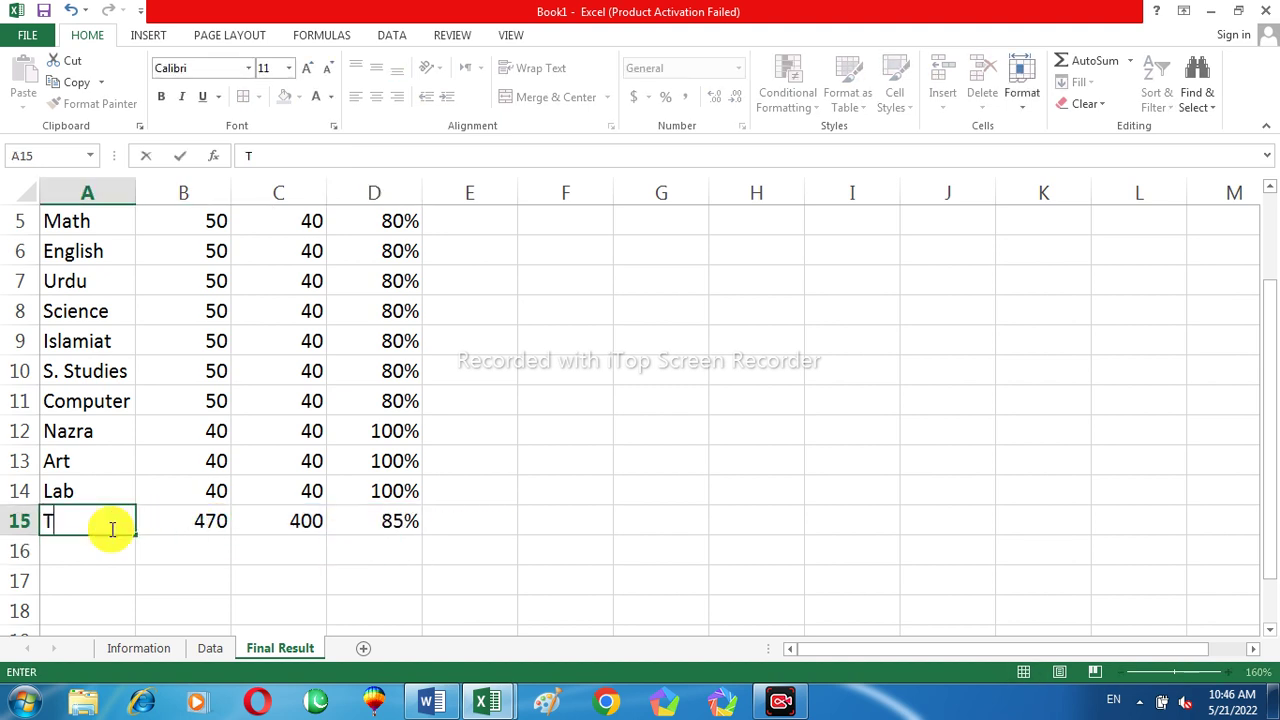
type("ota")
type("l")
key("Return")
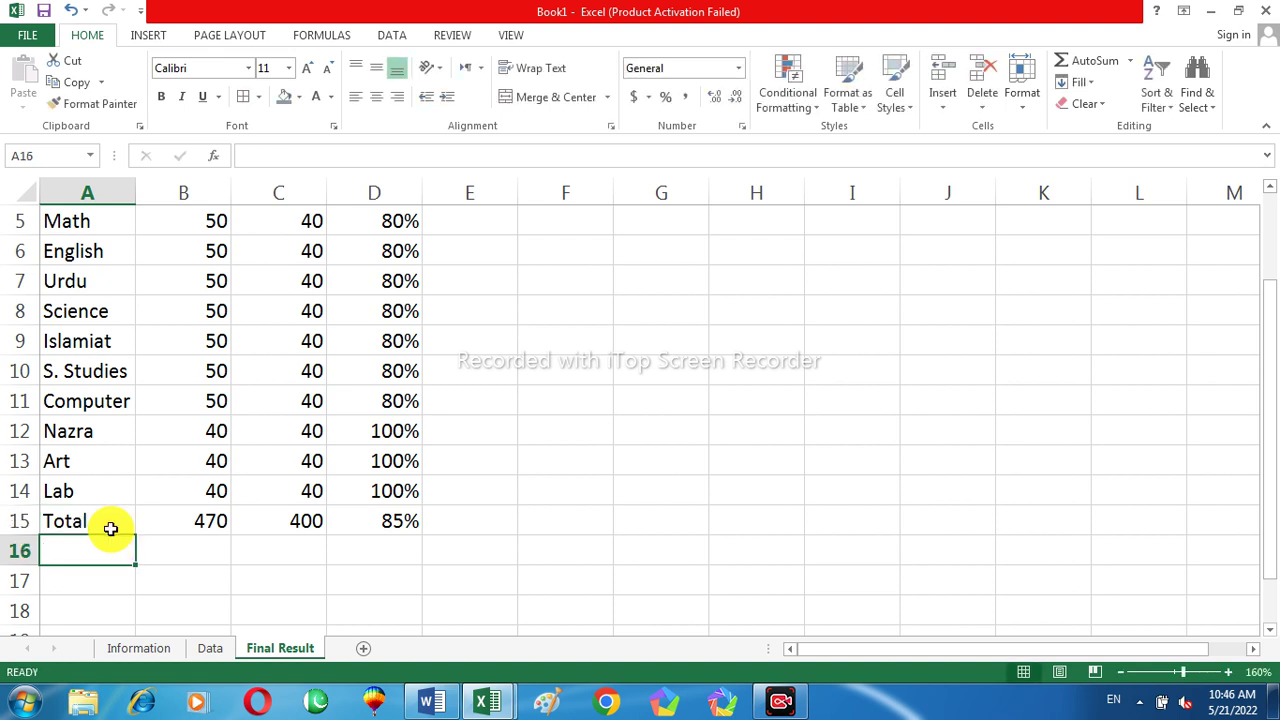
type("Rema")
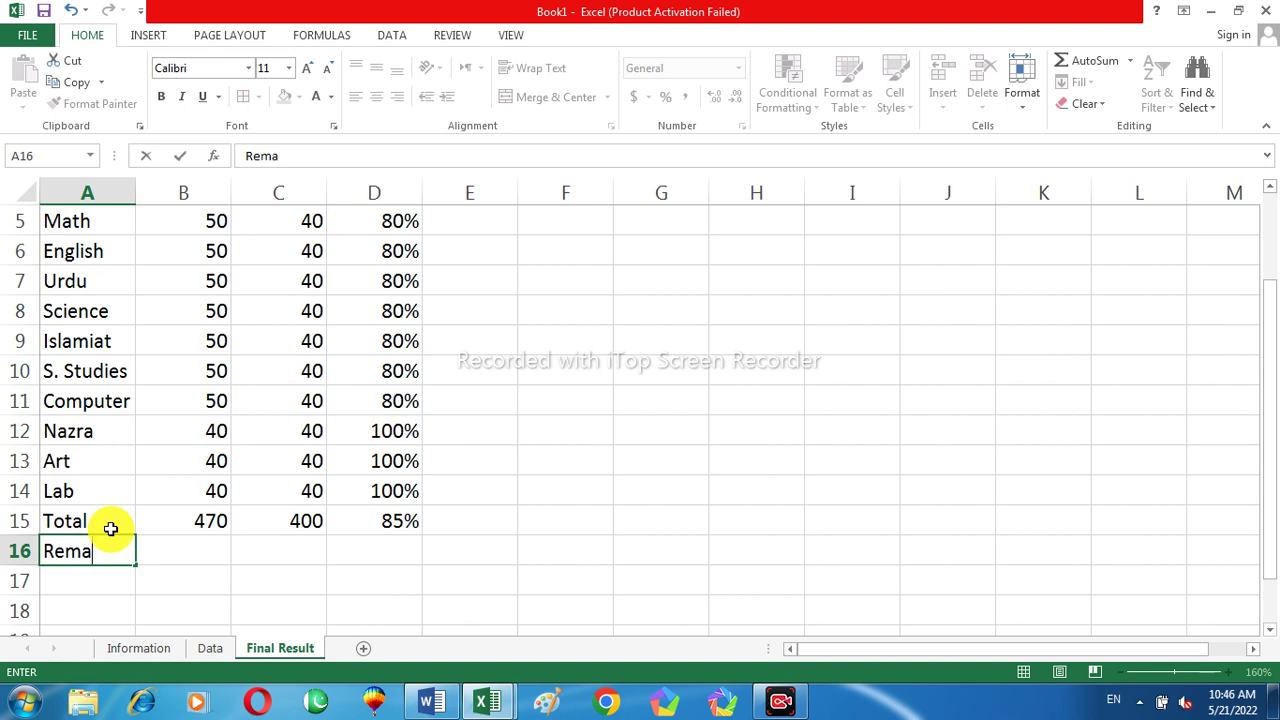
type("rks")
key("Tab")
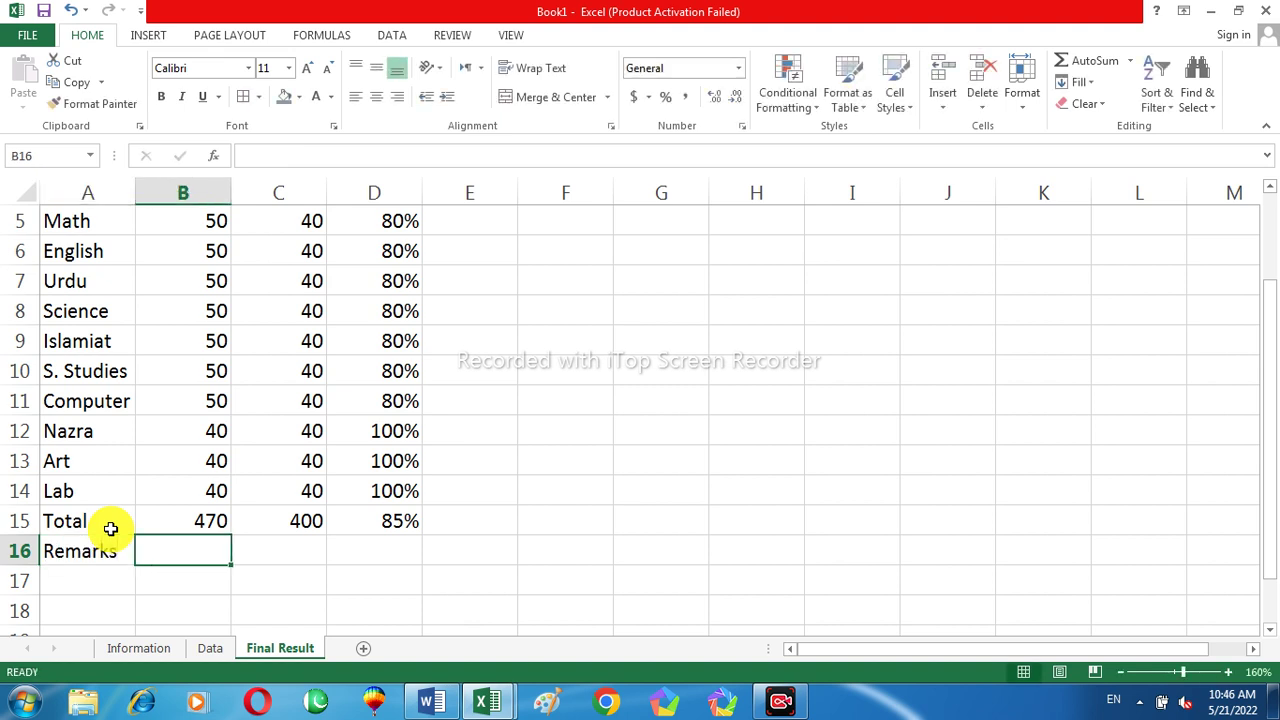
Step: Merge & Center B16:C16 and label D16 Position
key("shift+Right")
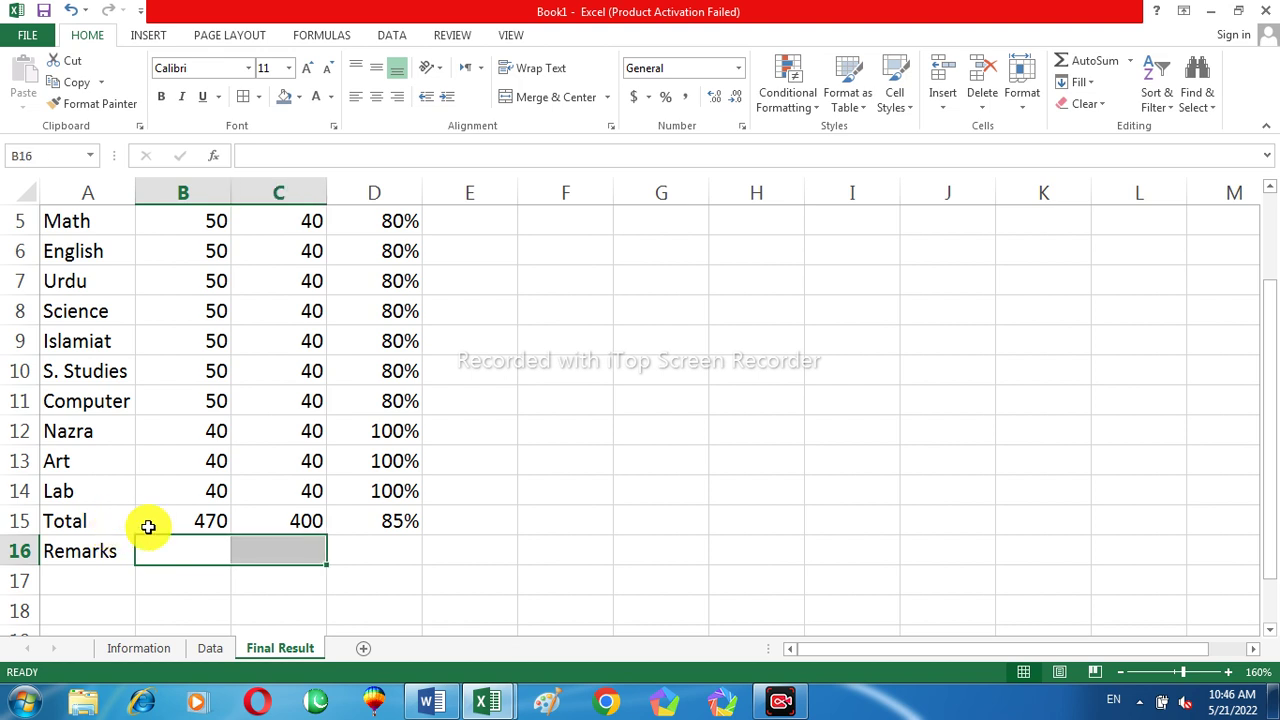
left_click(547, 104)
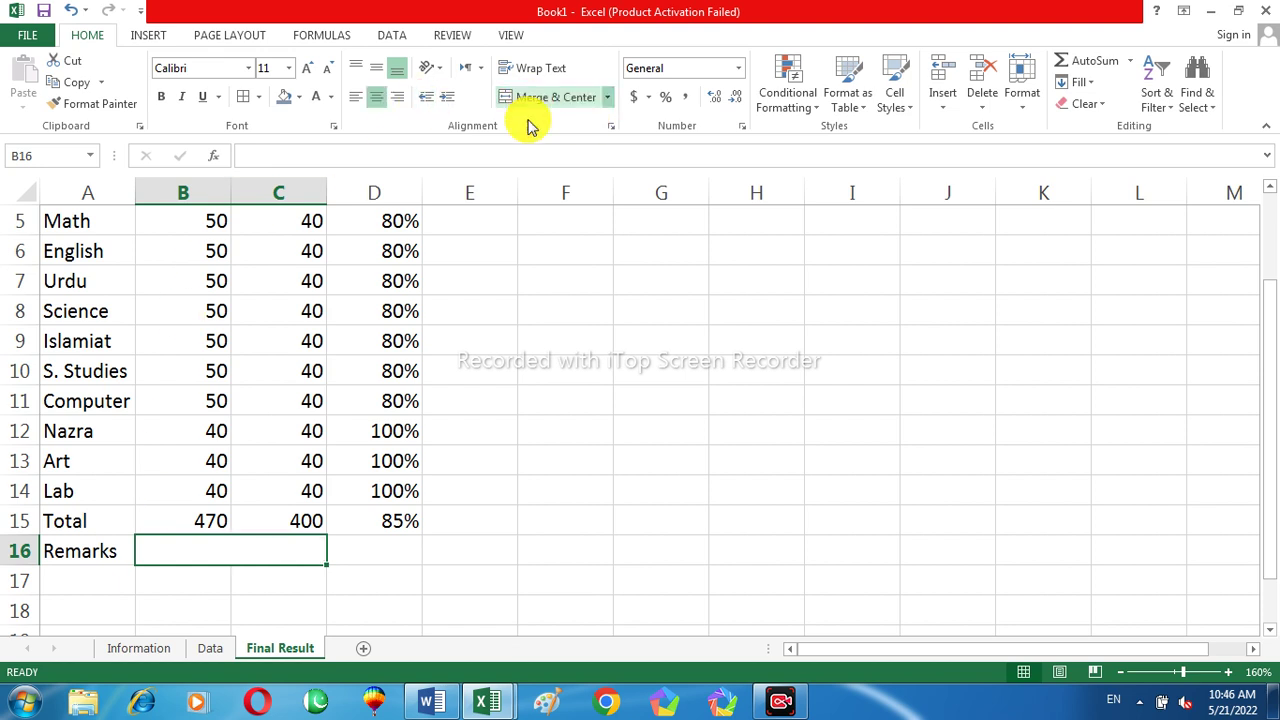
left_click(380, 552)
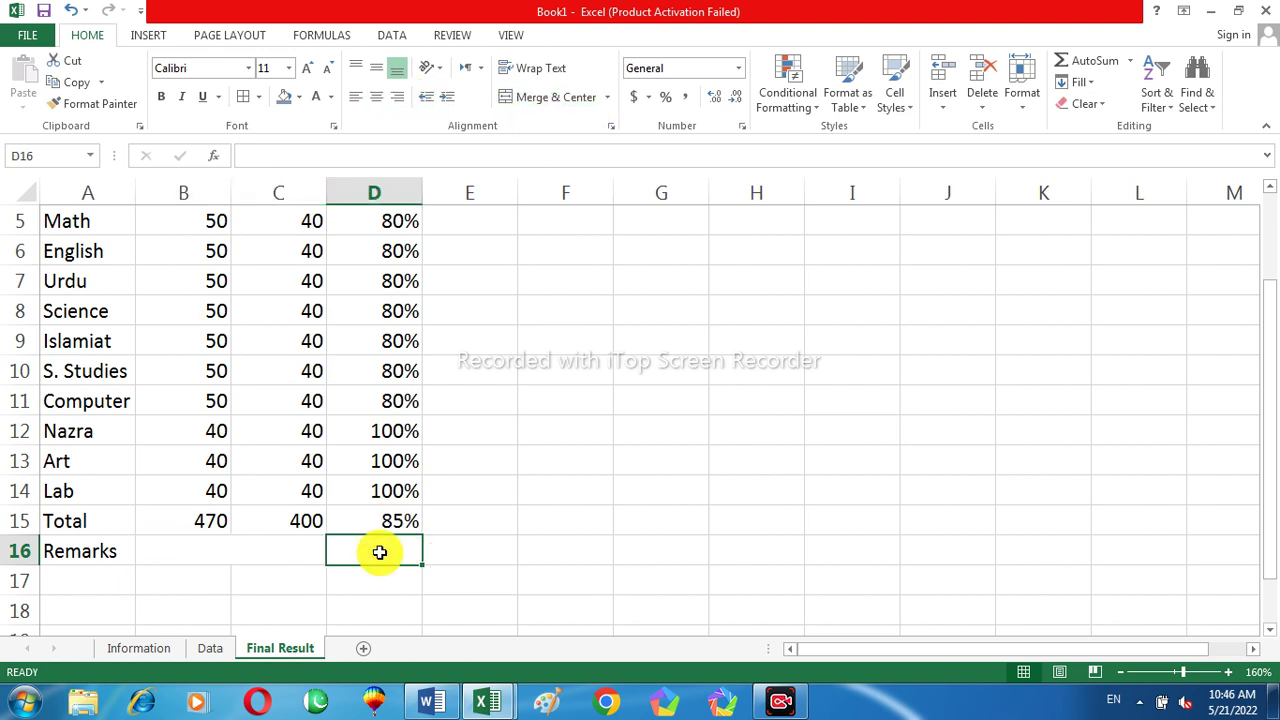
type("Positio")
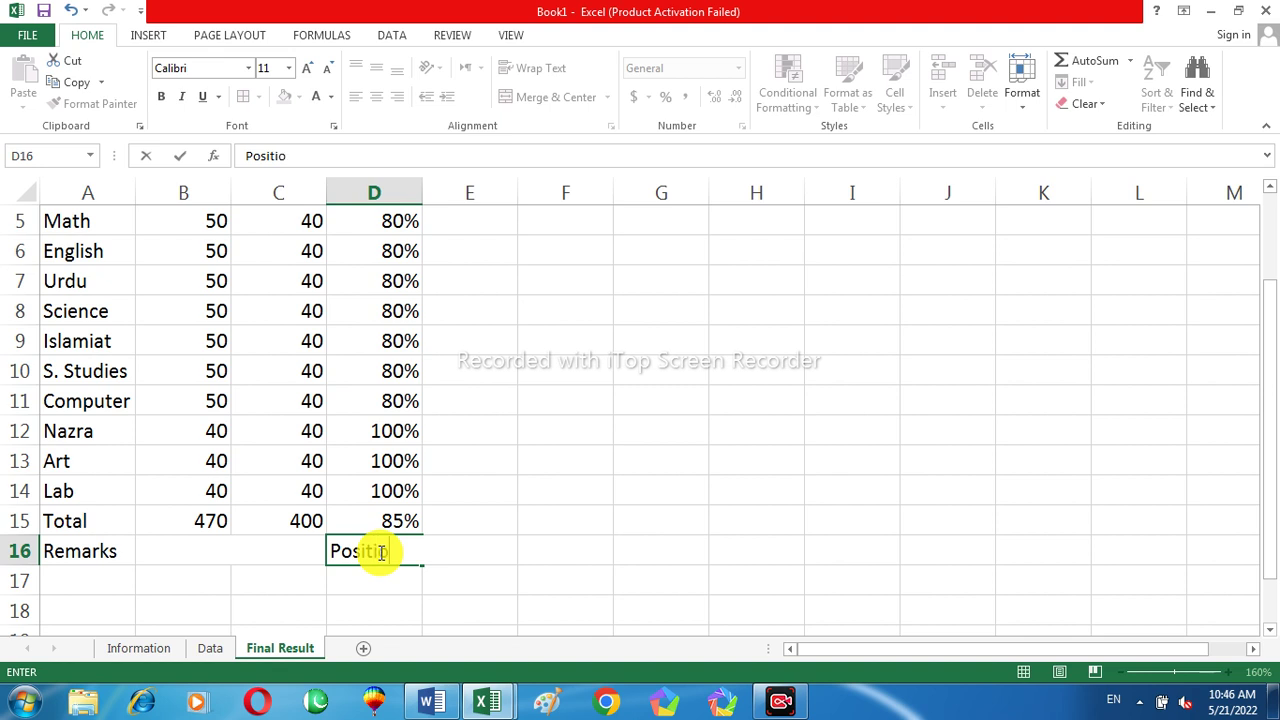
type("n")
key("Tab")
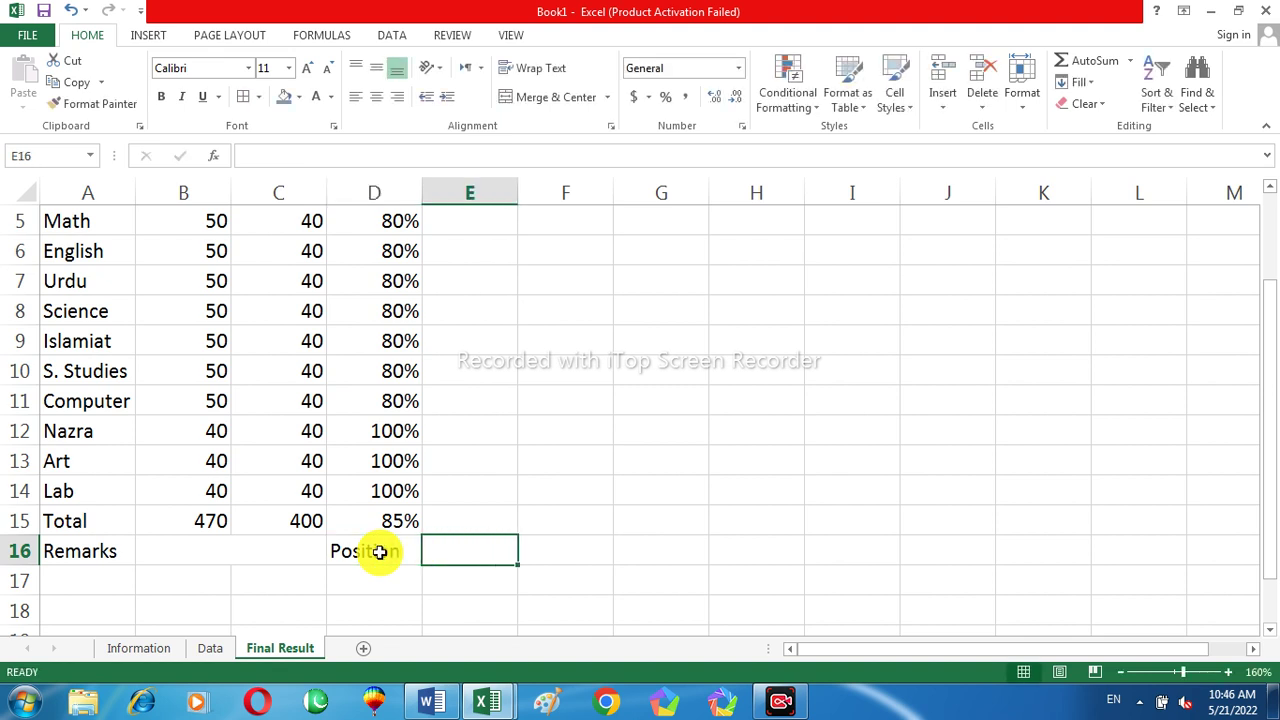
scroll(469, 556, "up", 2)
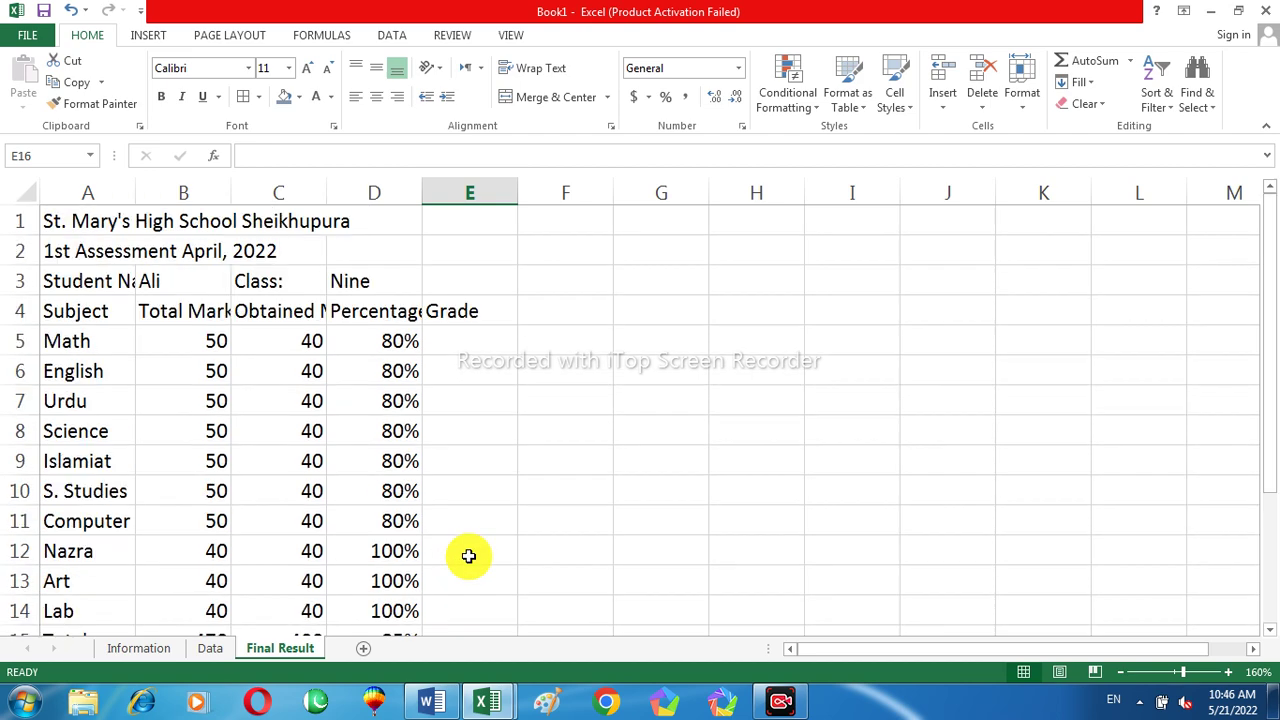
scroll(469, 556, "down", 1)
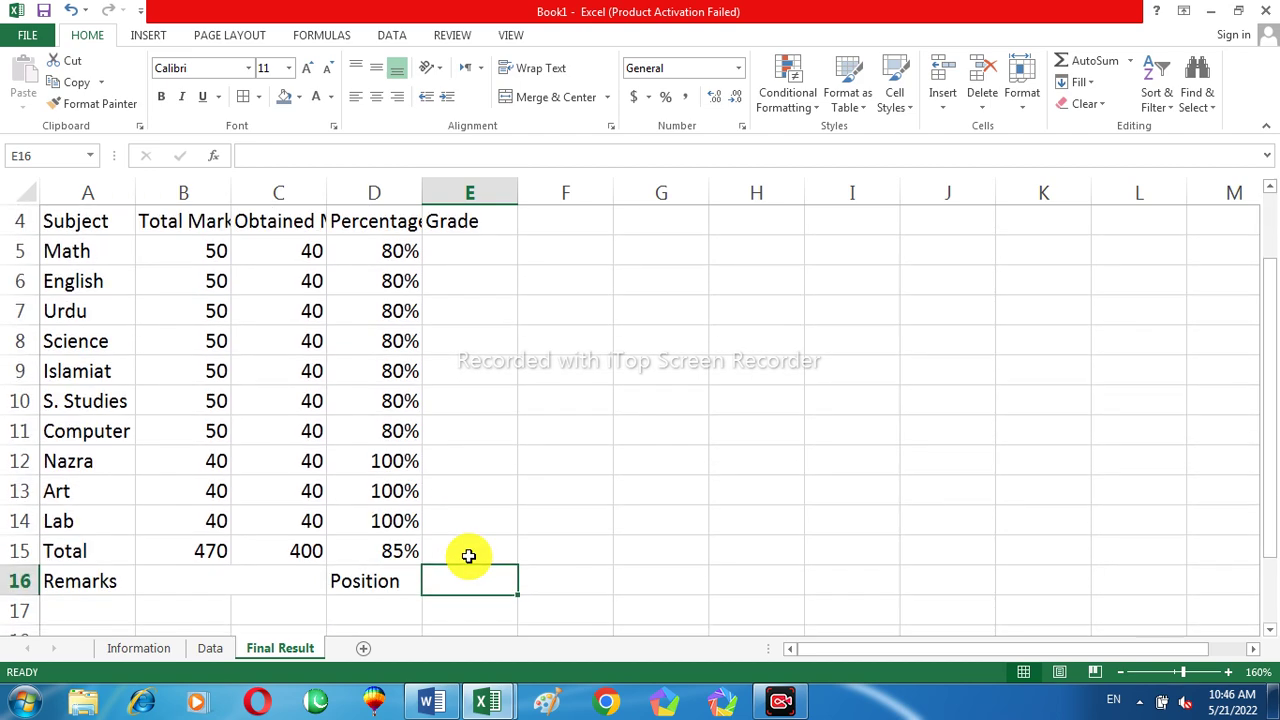
scroll(469, 556, "down", 1)
Step: Type the label 'Total Attendence' in A17
left_click(78, 521)
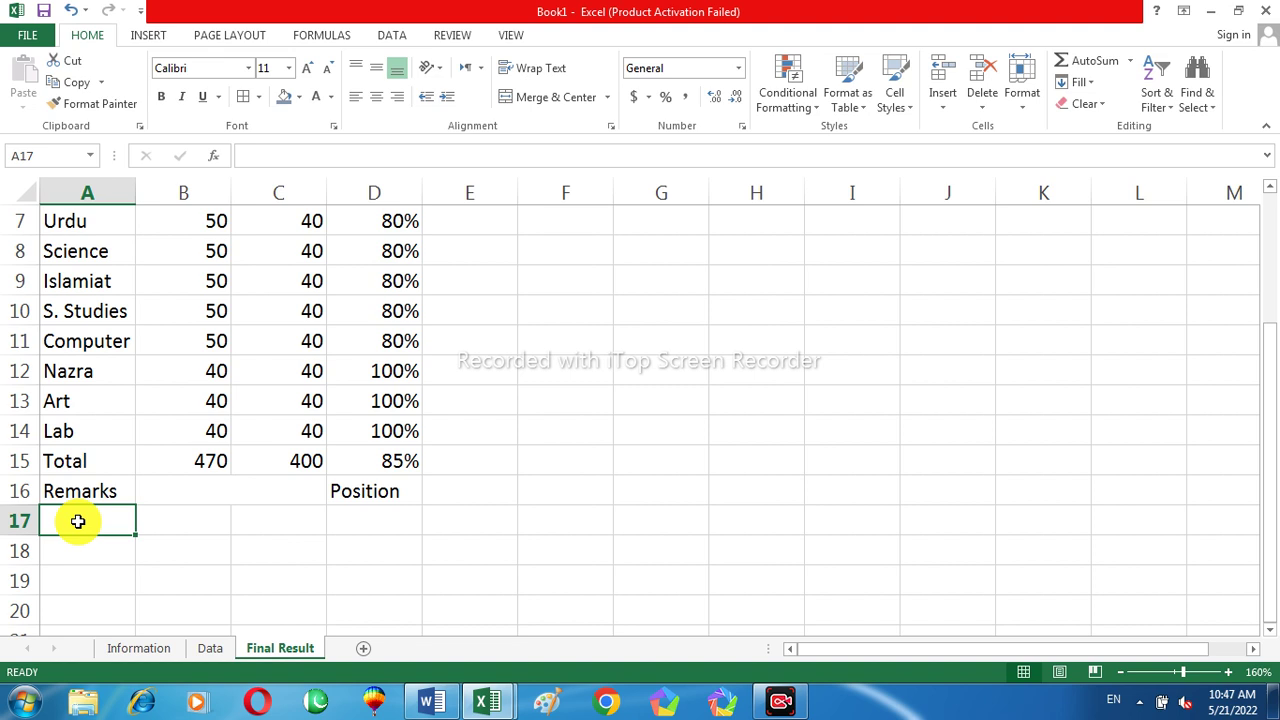
type("Tot")
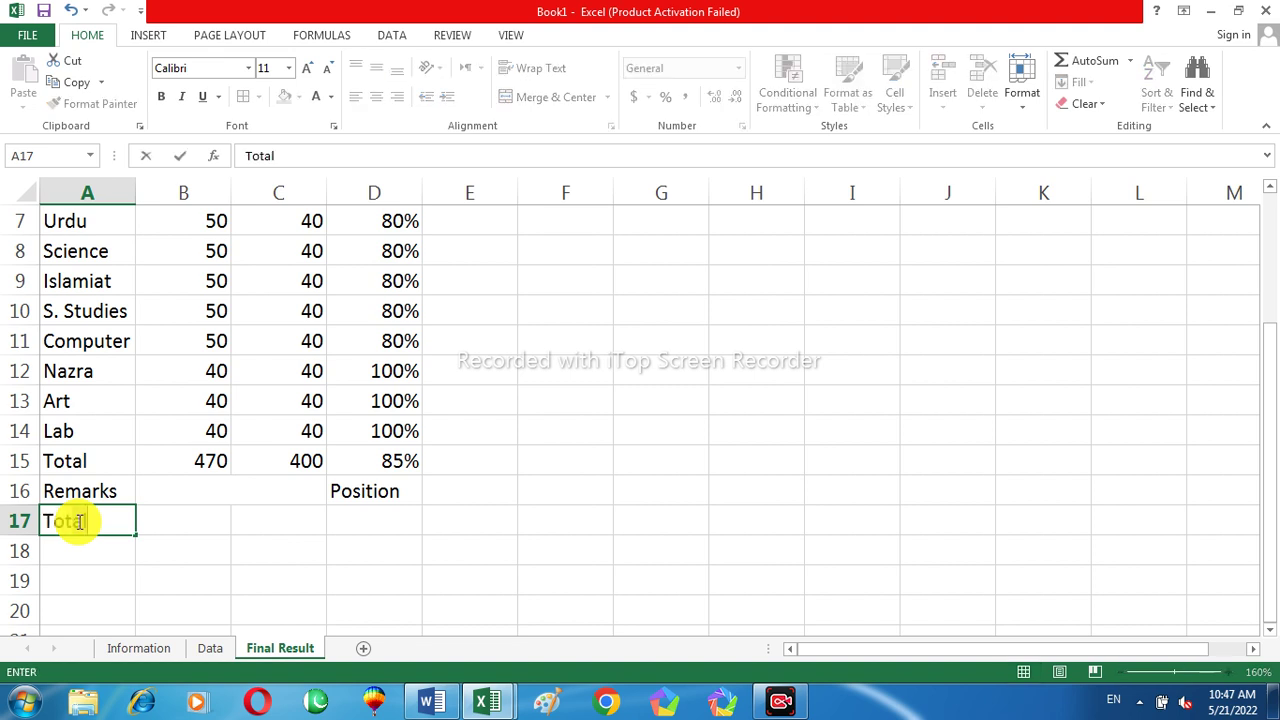
type("al")
type(" Attende")
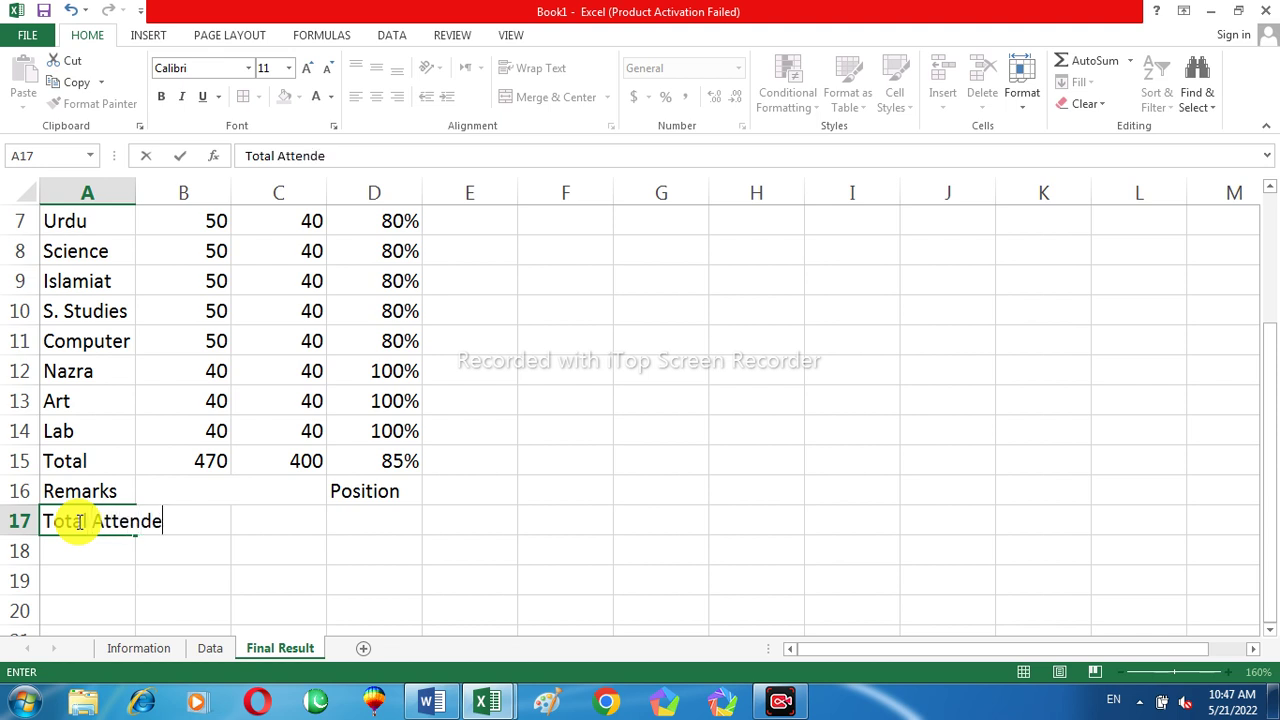
type("nce")
key("Tab")
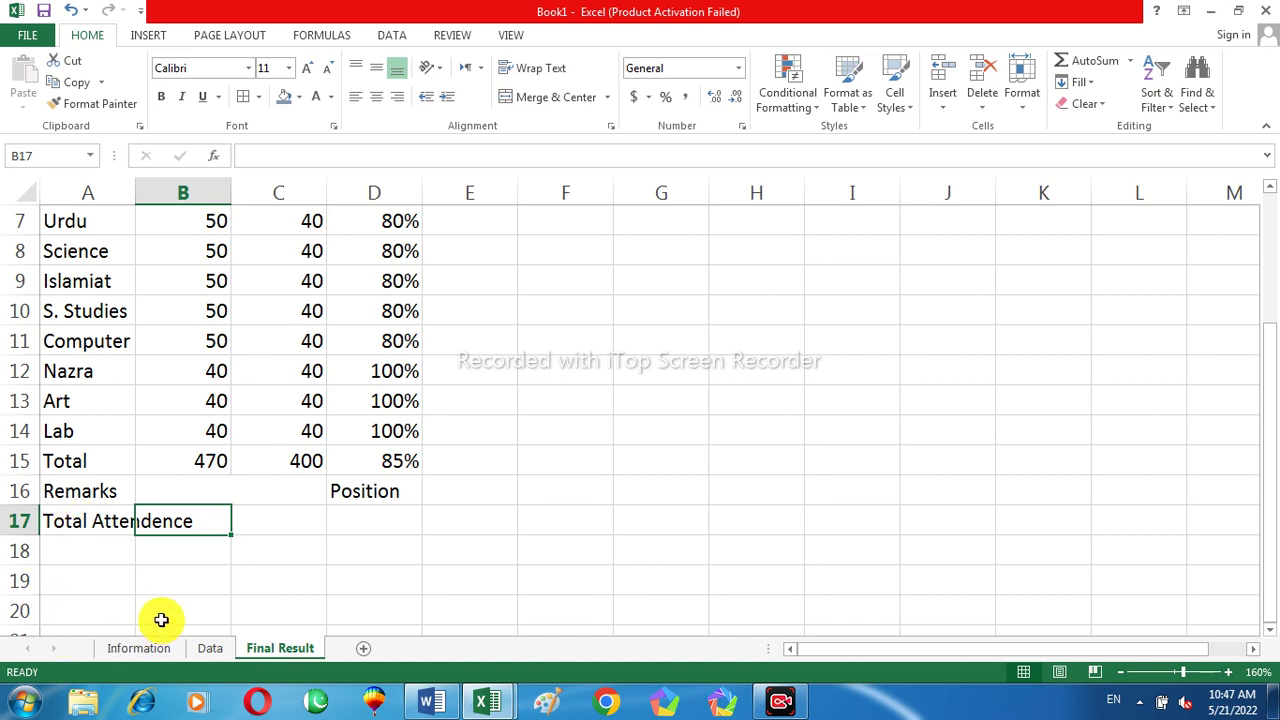
Step: Link B17 to the Information sheet's total days in C9, showing 250
type("=")
left_click(117, 652)
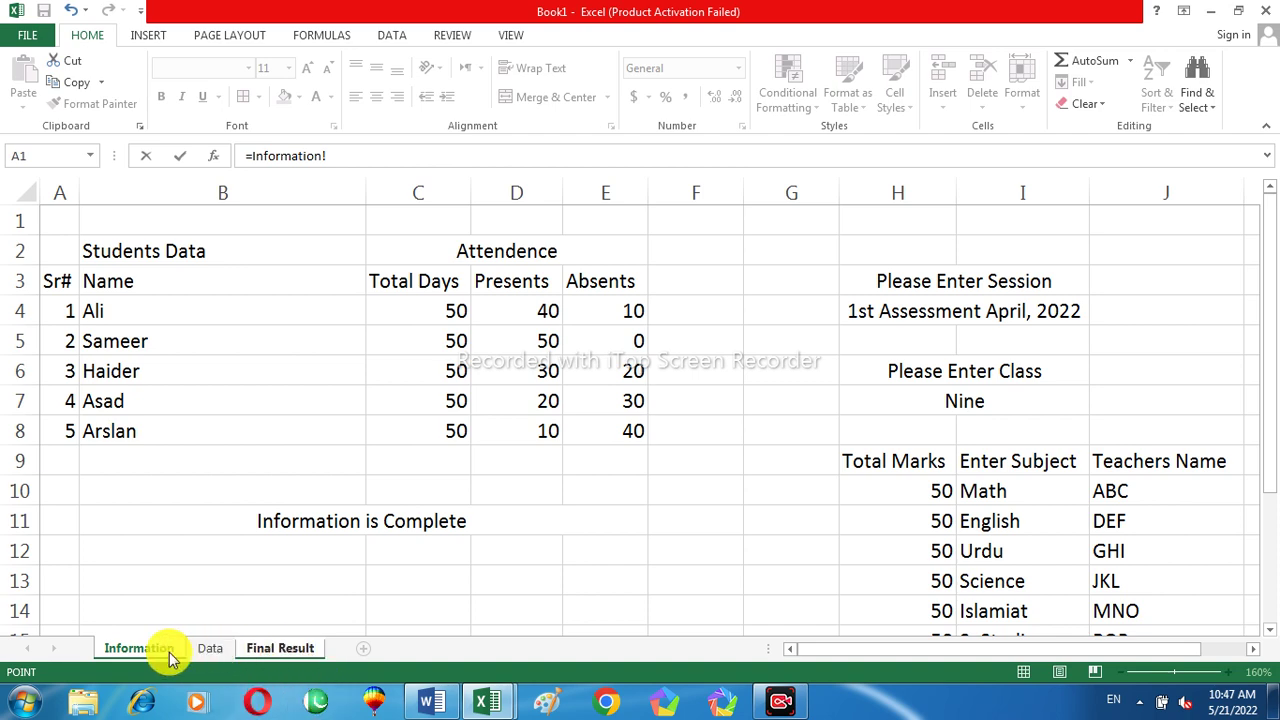
key("Escape")
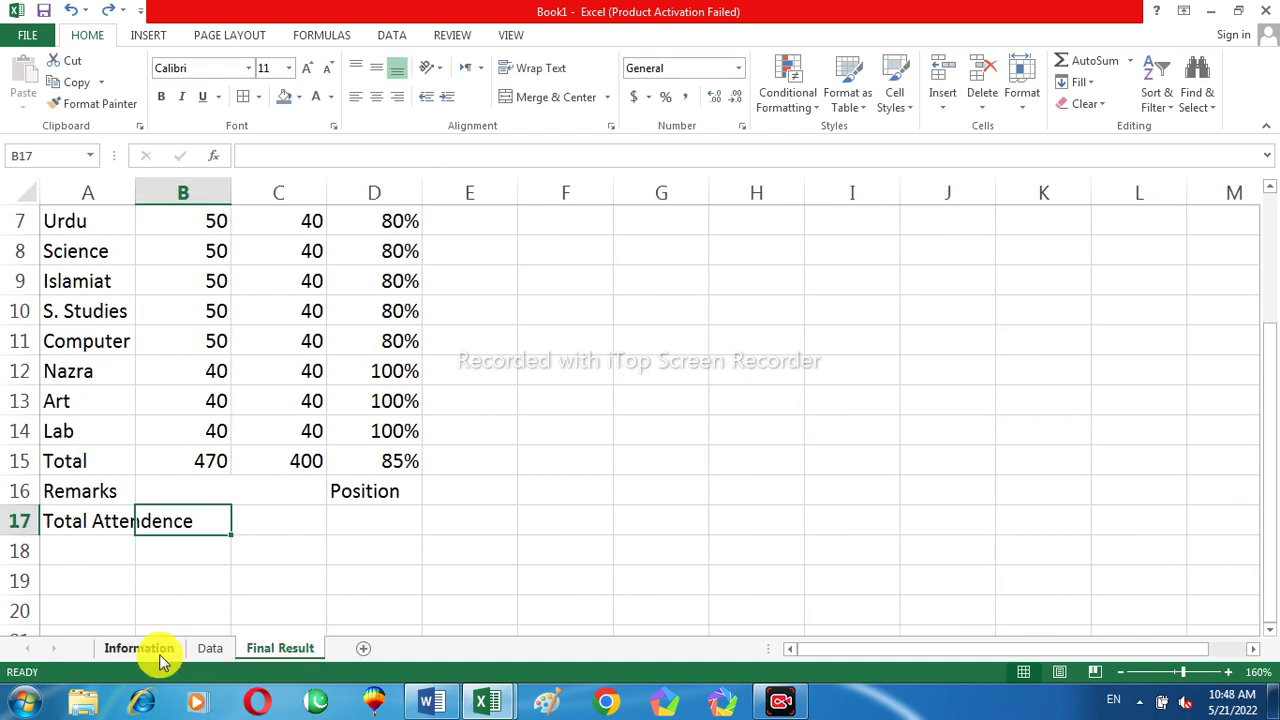
left_click(160, 654)
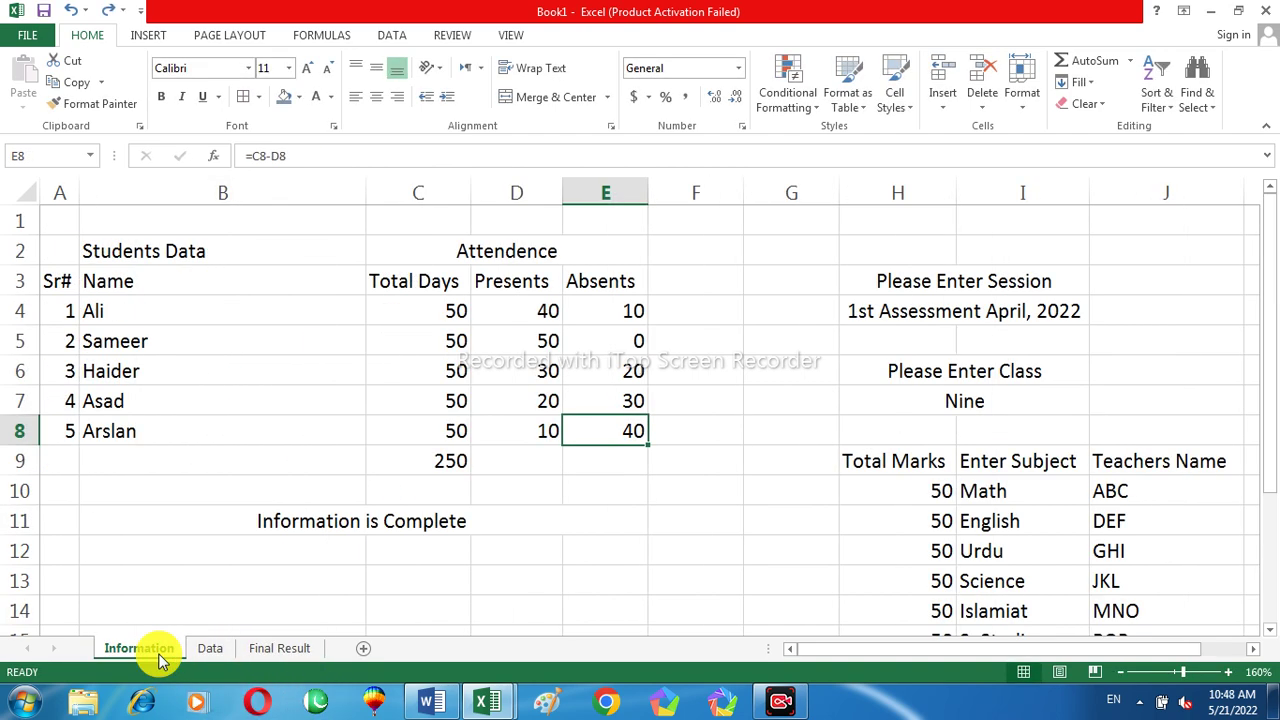
left_click(297, 650)
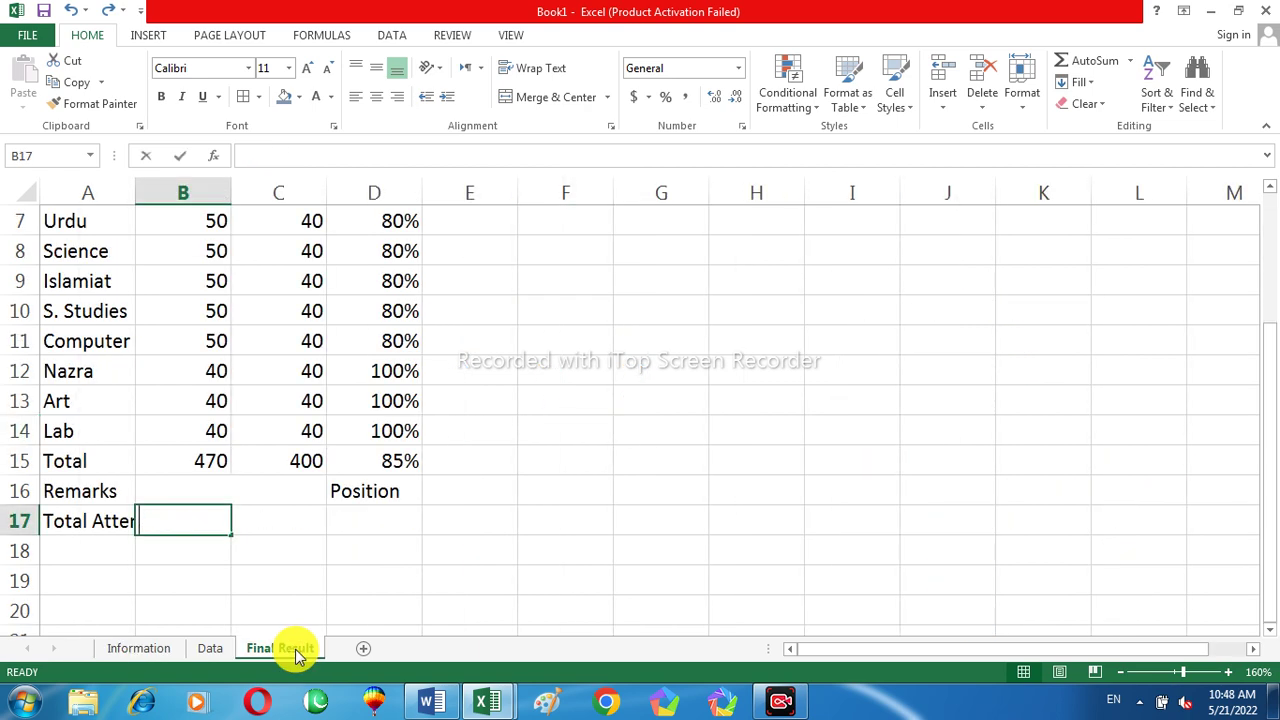
type("=")
left_click(155, 651)
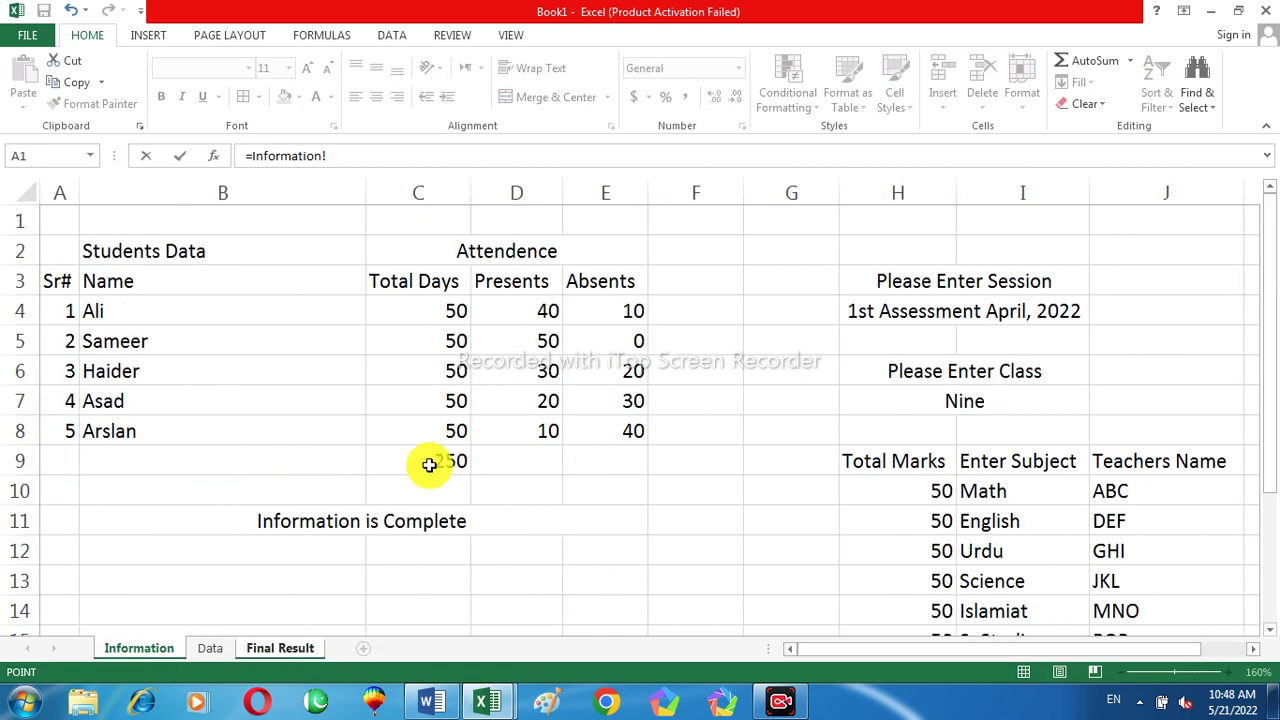
left_click(429, 464)
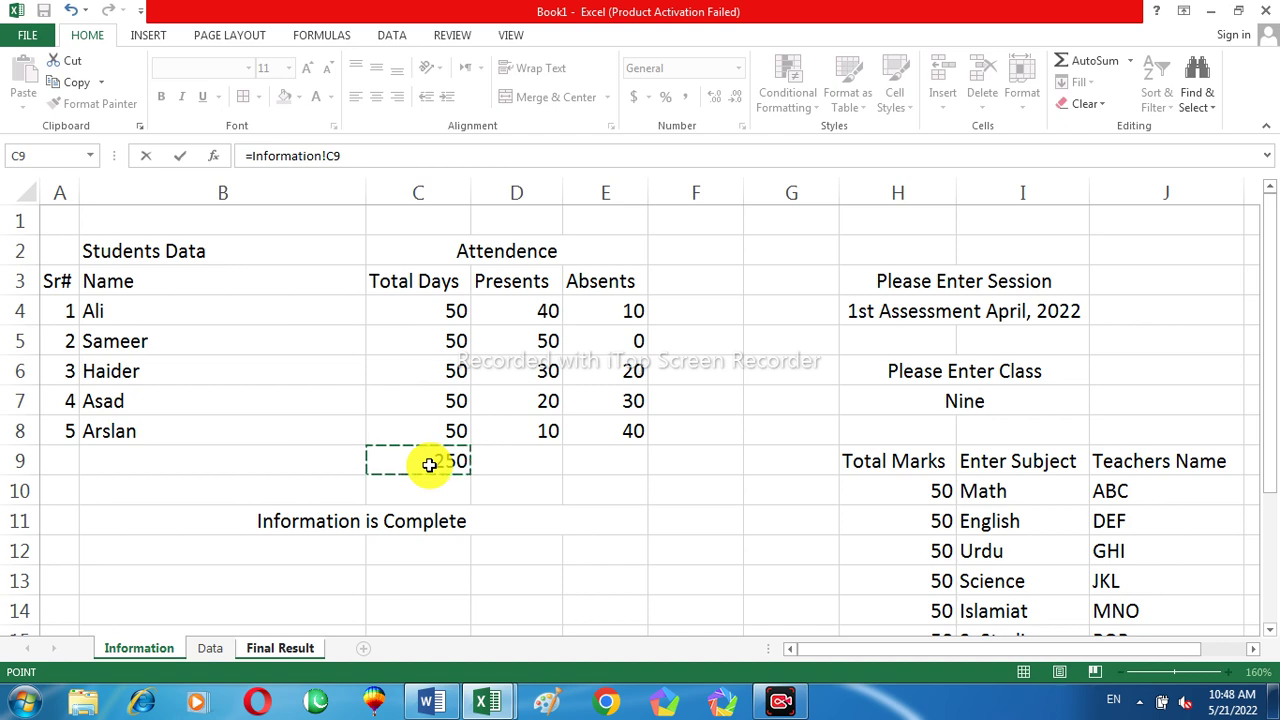
key("Return")
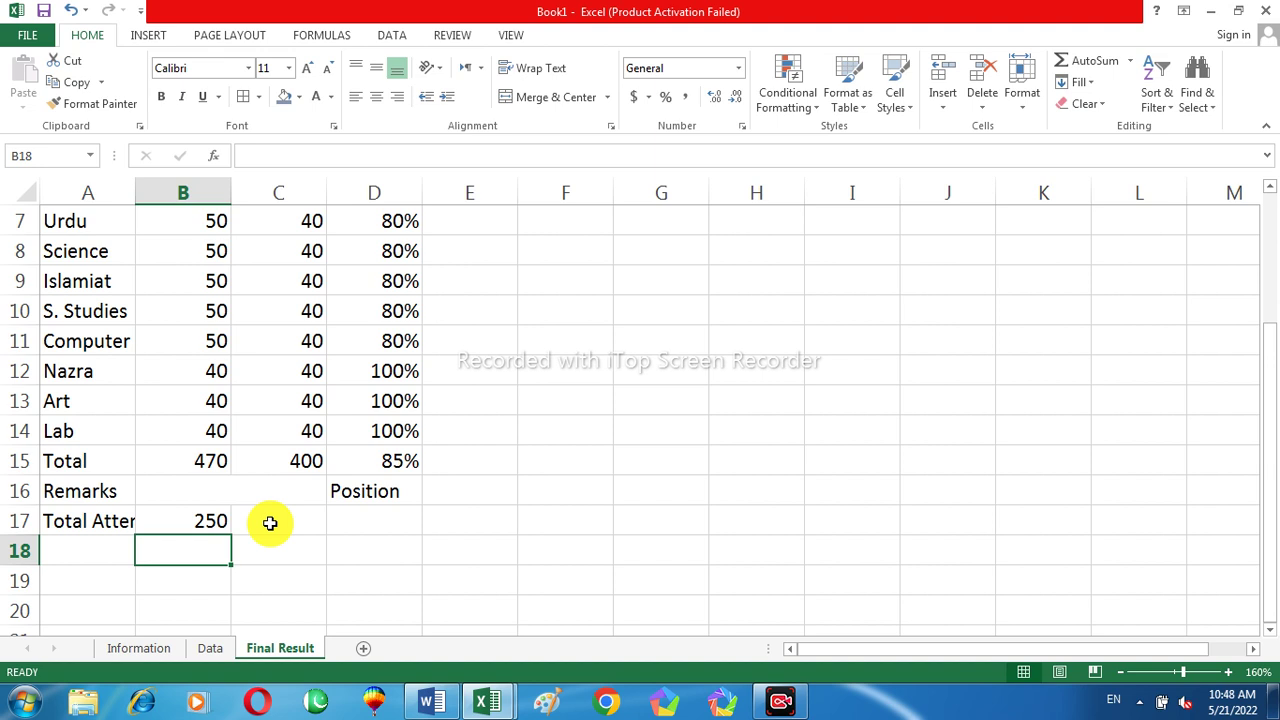
Step: Label C17 Presents and D17 Absents
left_click(270, 523)
type("Pr")
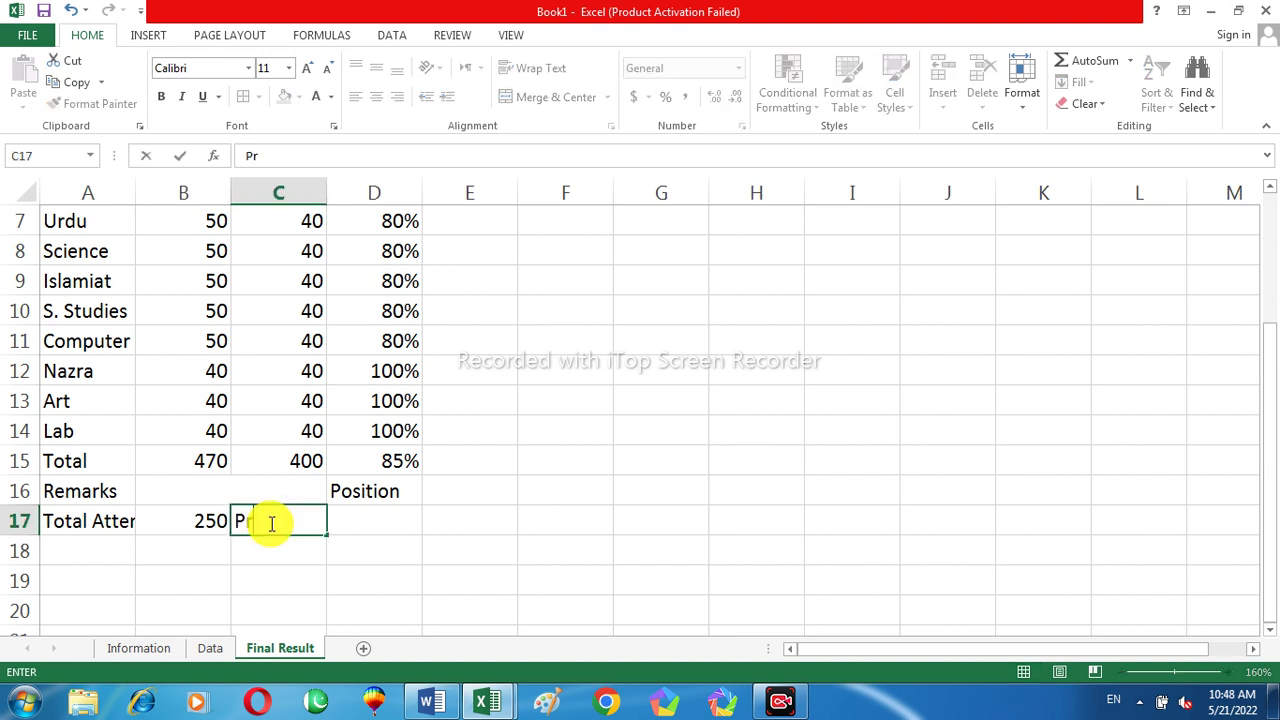
type("esents")
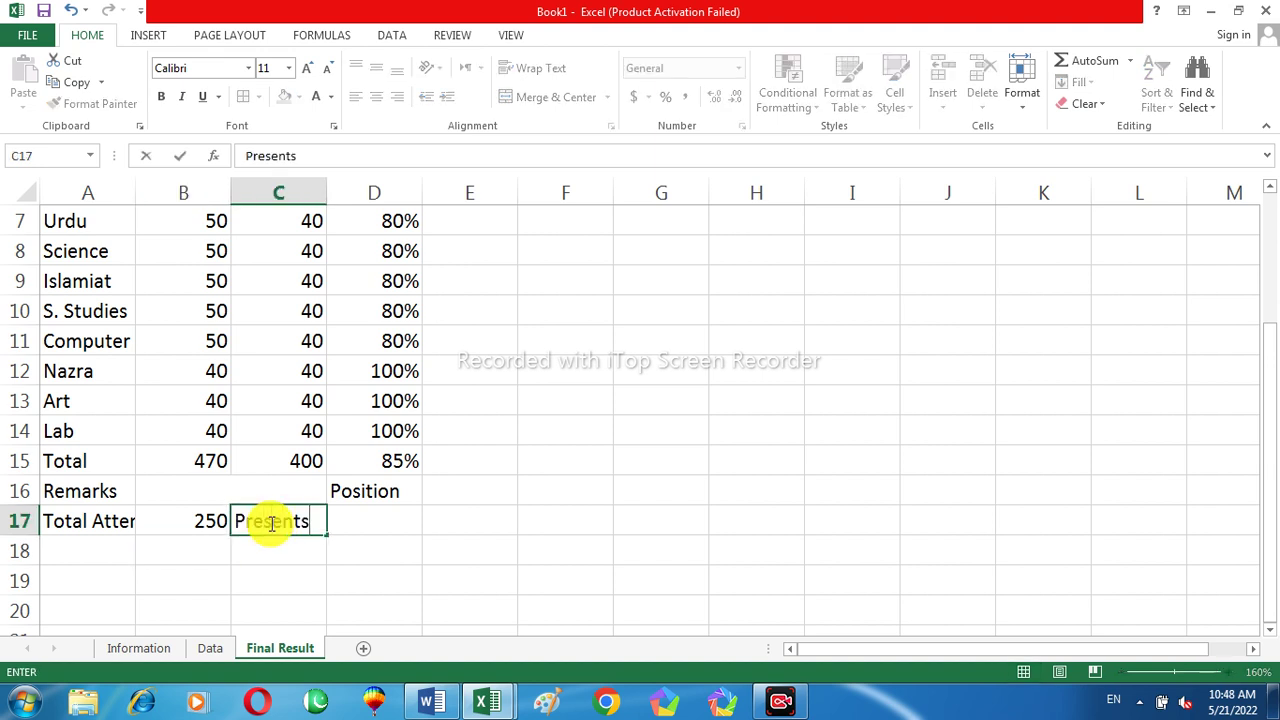
key("Tab")
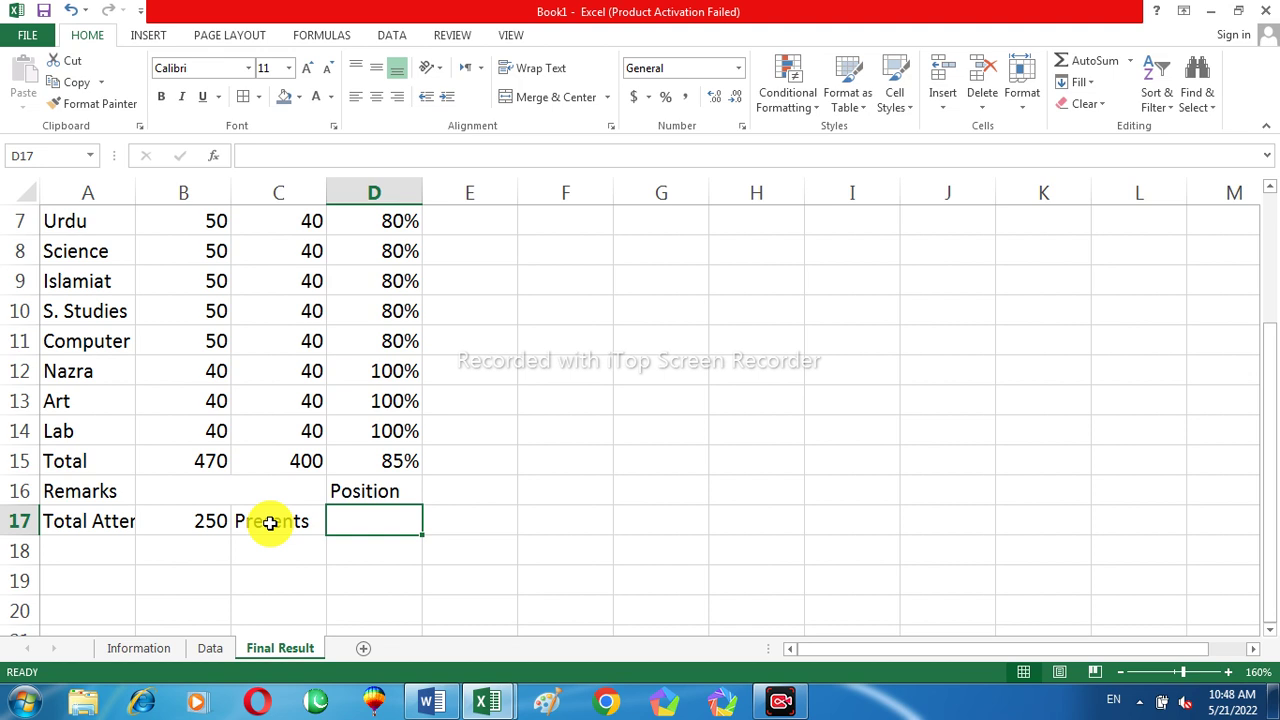
key("Tab")
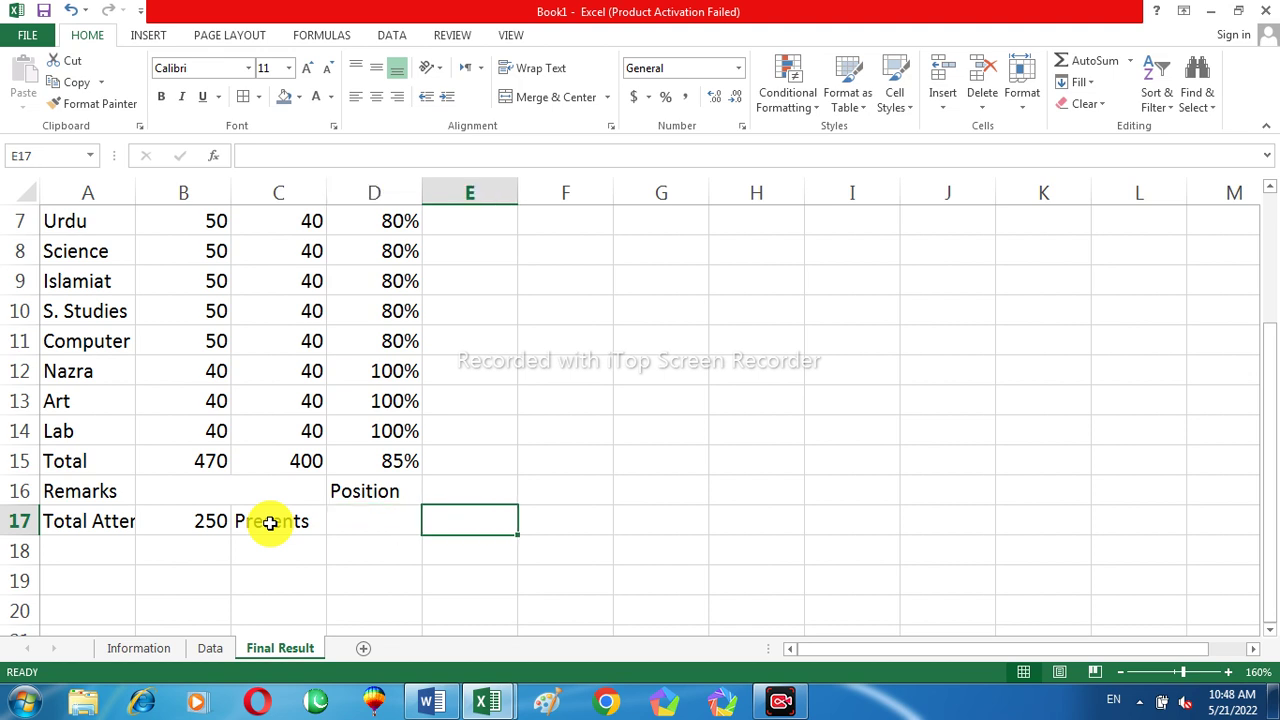
key("Left")
key("Left")
key("Left")
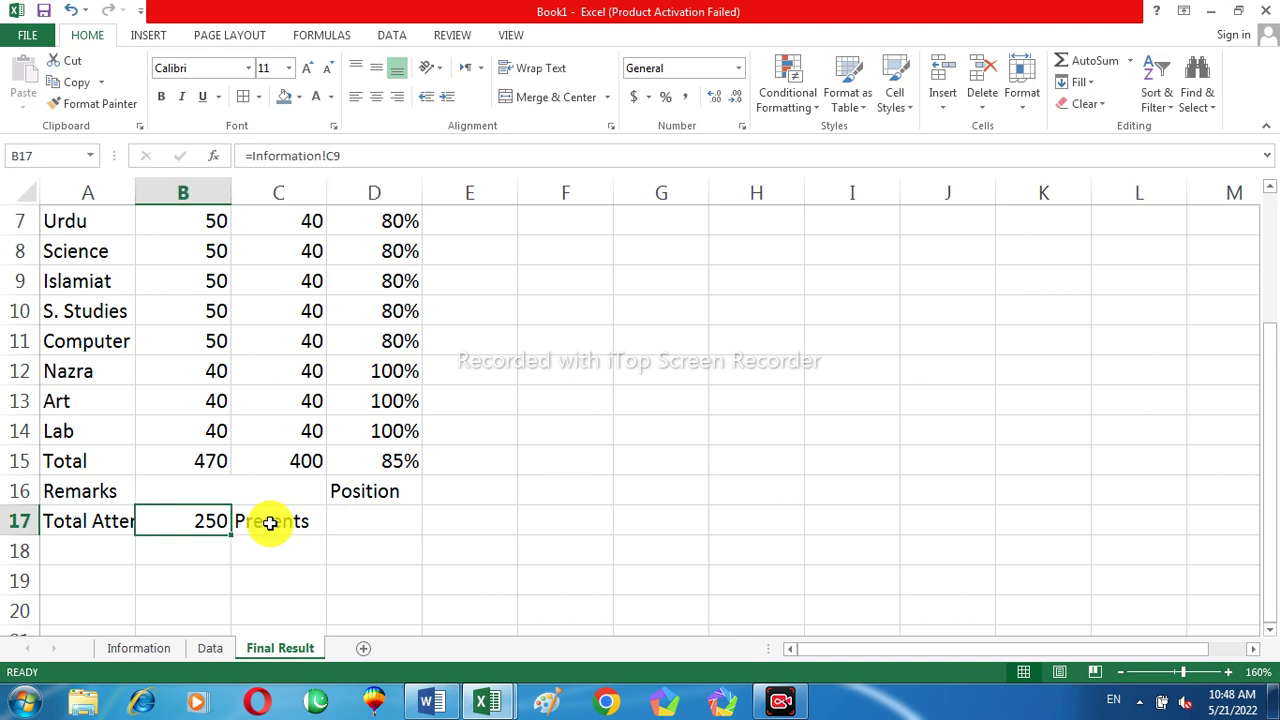
key("Right")
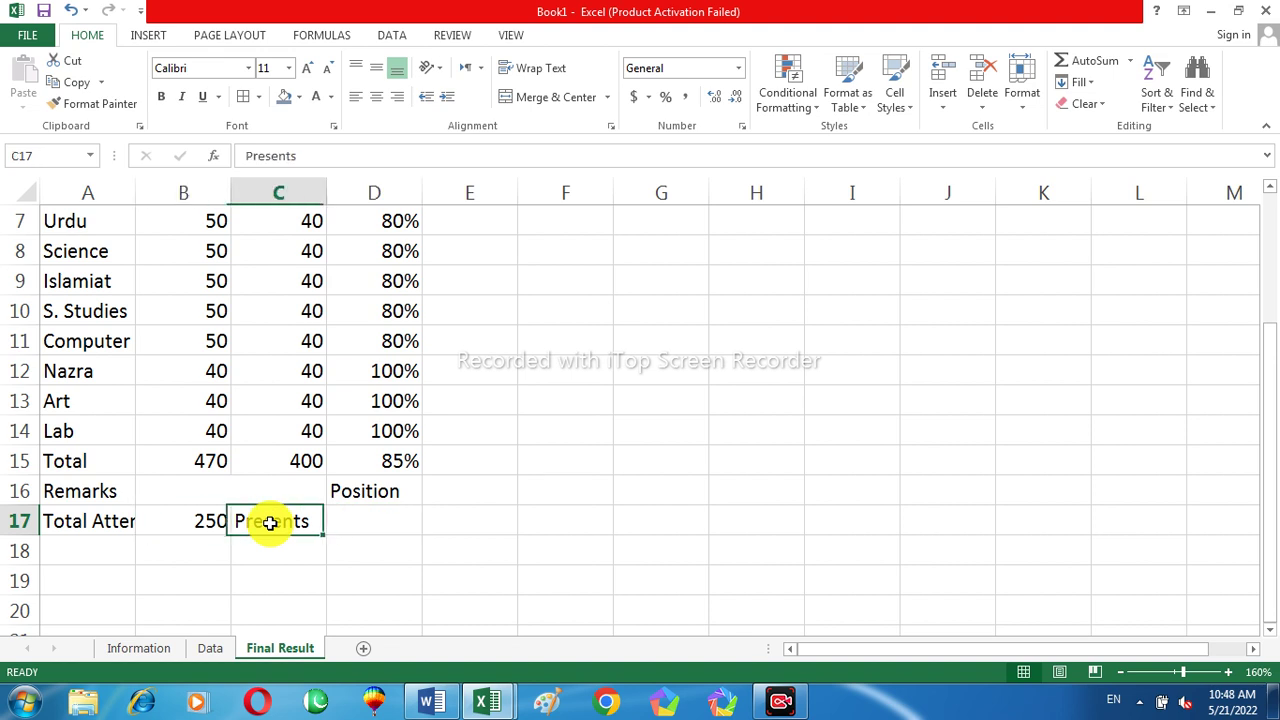
key("Right")
key("Right")
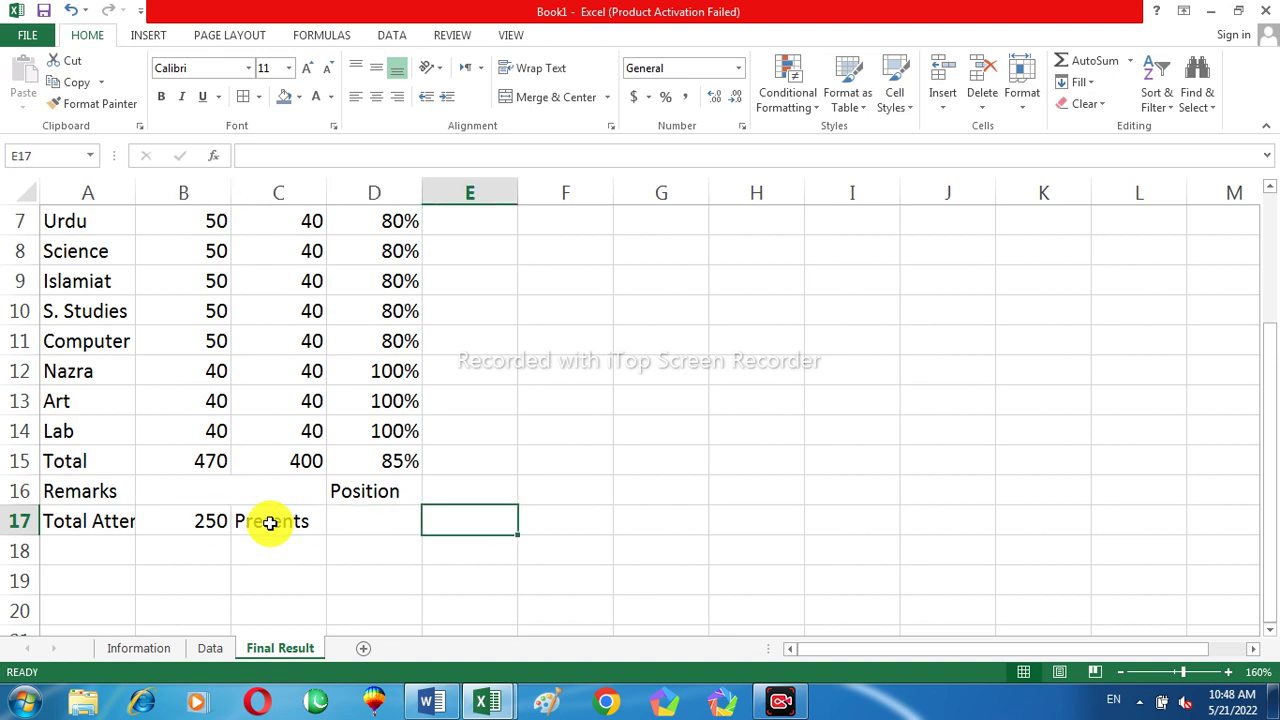
key("Left")
type("A")
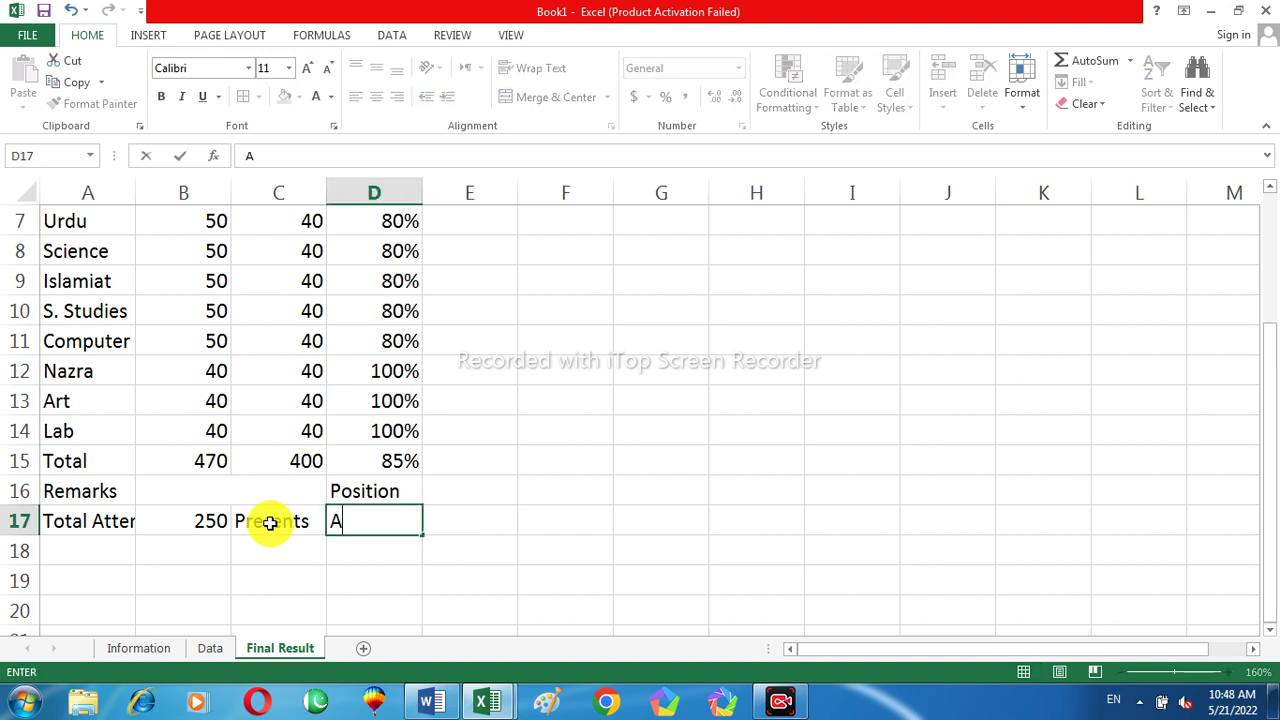
type("bsent")
type("s")
key("Return")
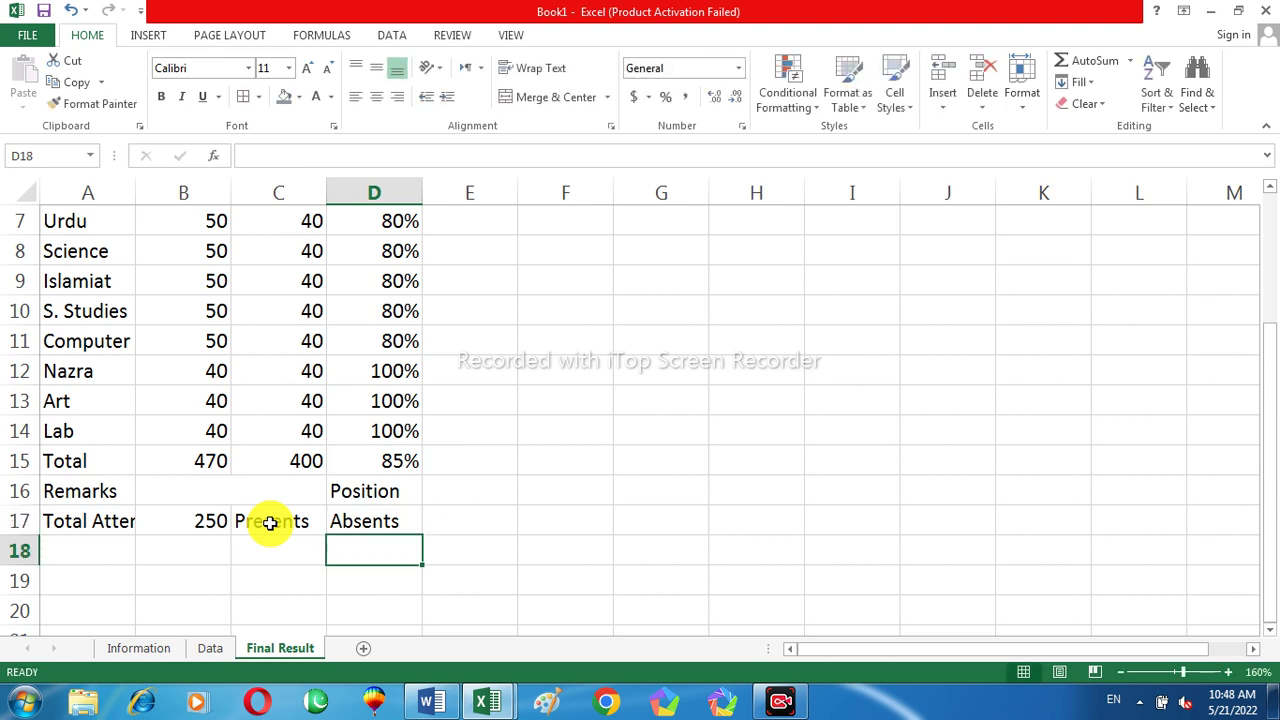
Step: Clear the 250 value from B17 and move to A18
key("Left")
key("Left")
key("Left")
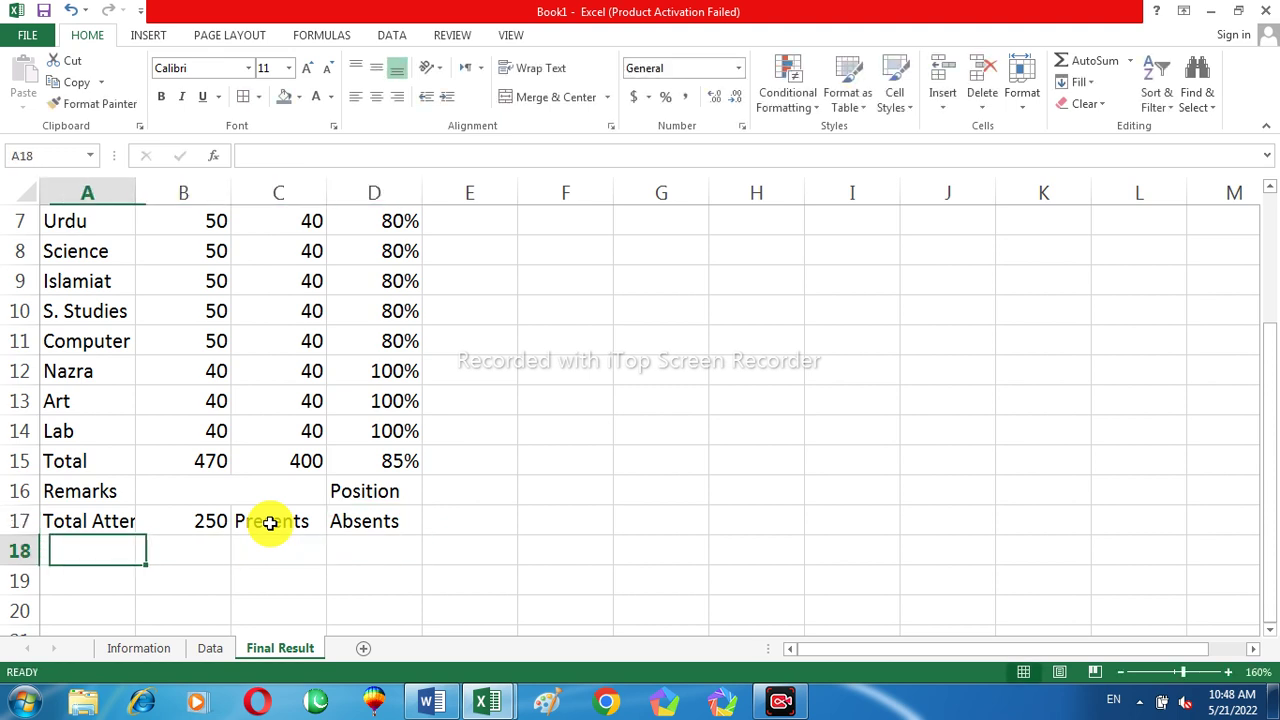
key("Up")
key("Right")
key("Delete")
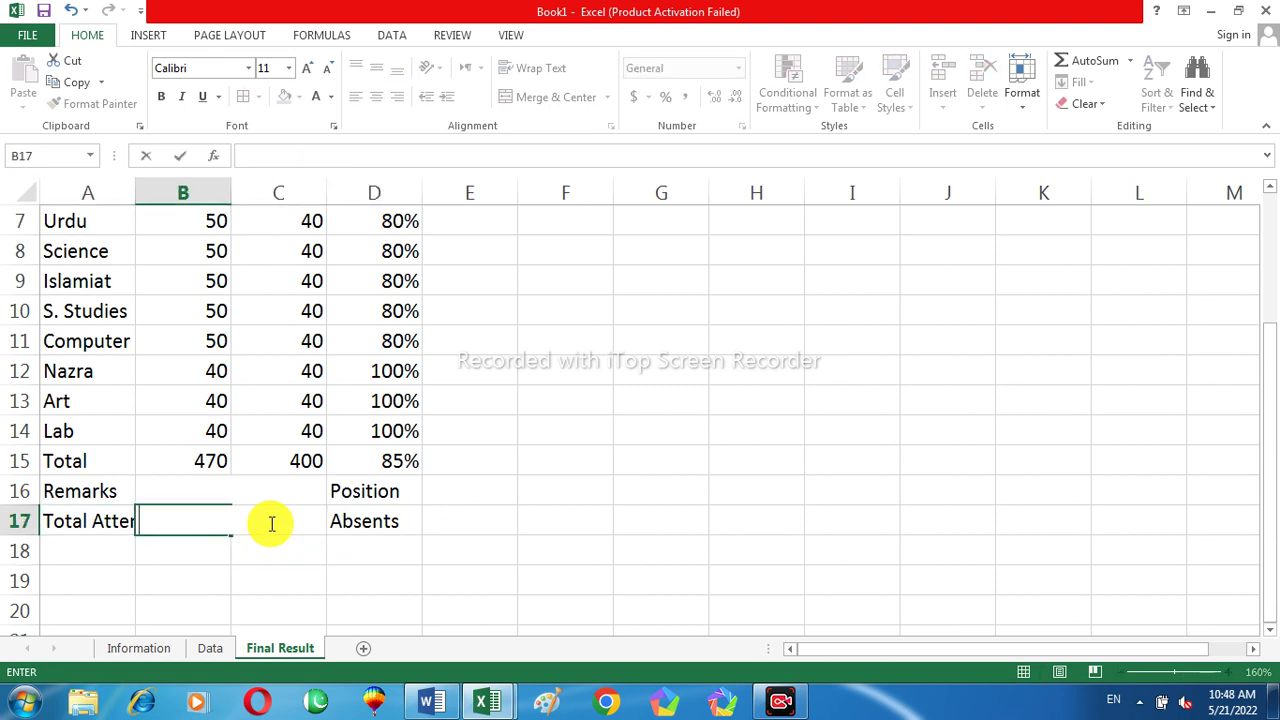
key("Down")
key("Left")
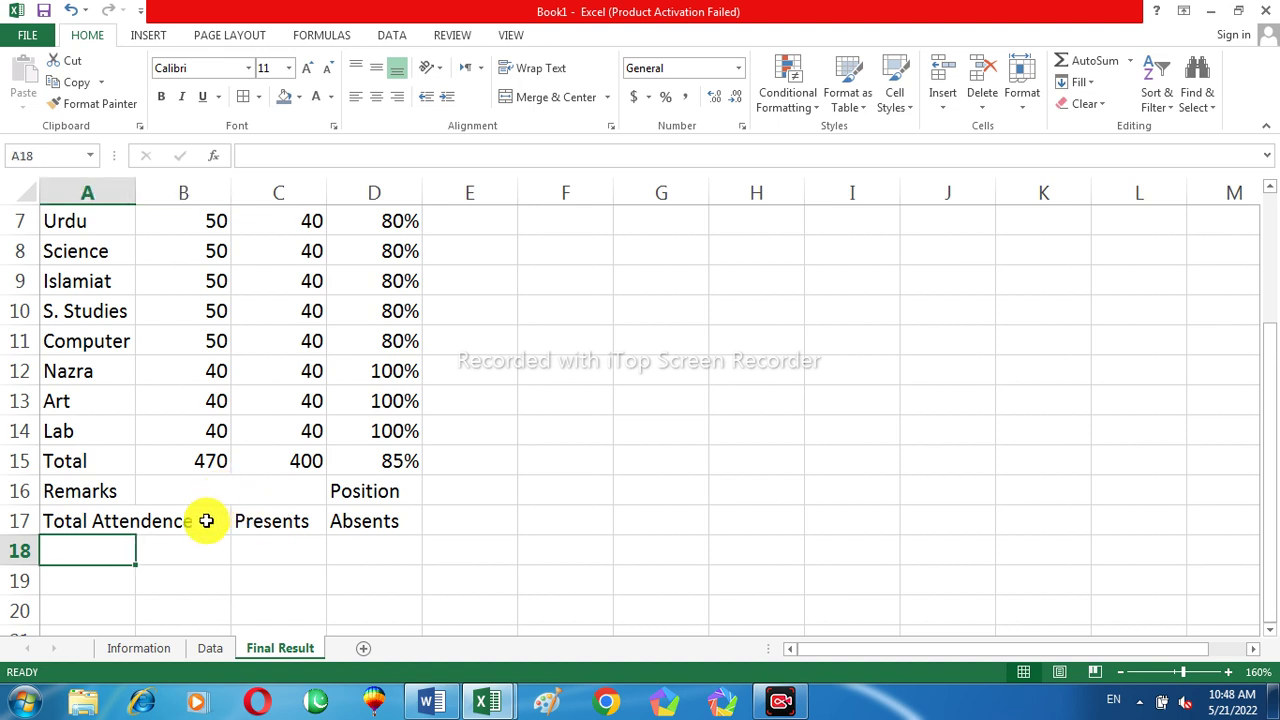
Step: Merge & Center A18:B18 and link it to the Information sheet's 250 total days
left_click_drag(121, 549, 185, 550)
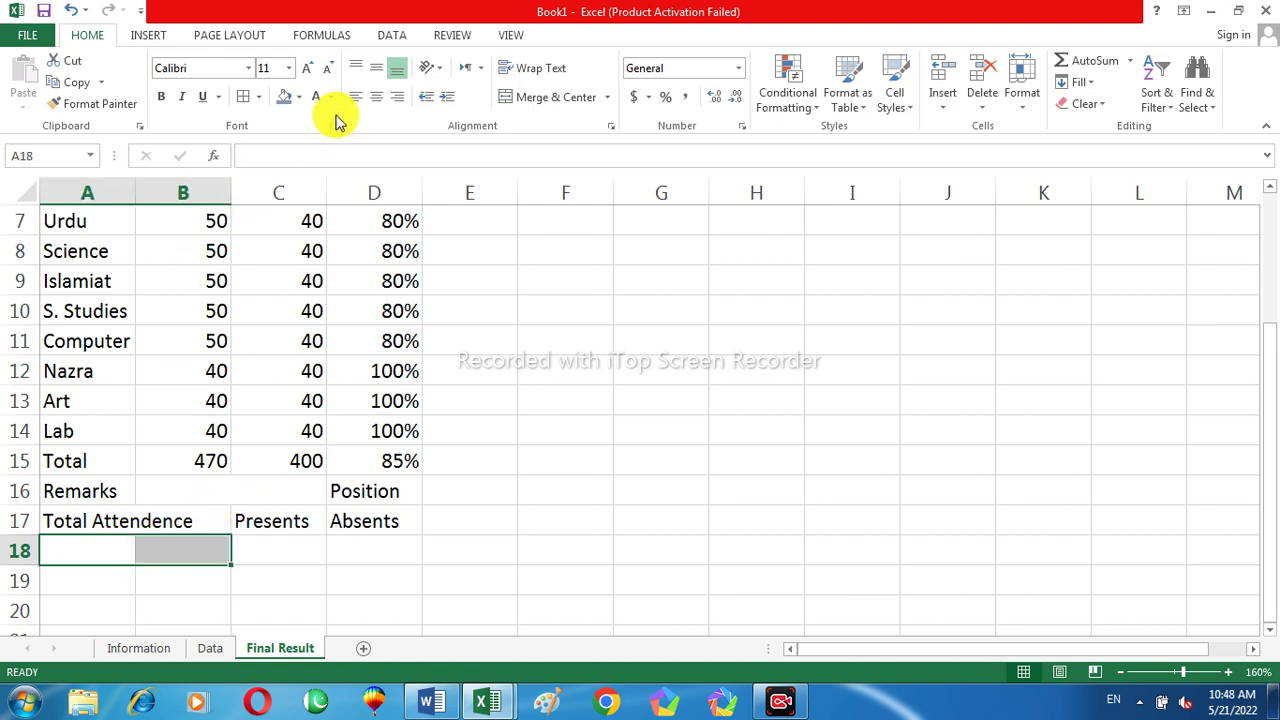
left_click(530, 96)
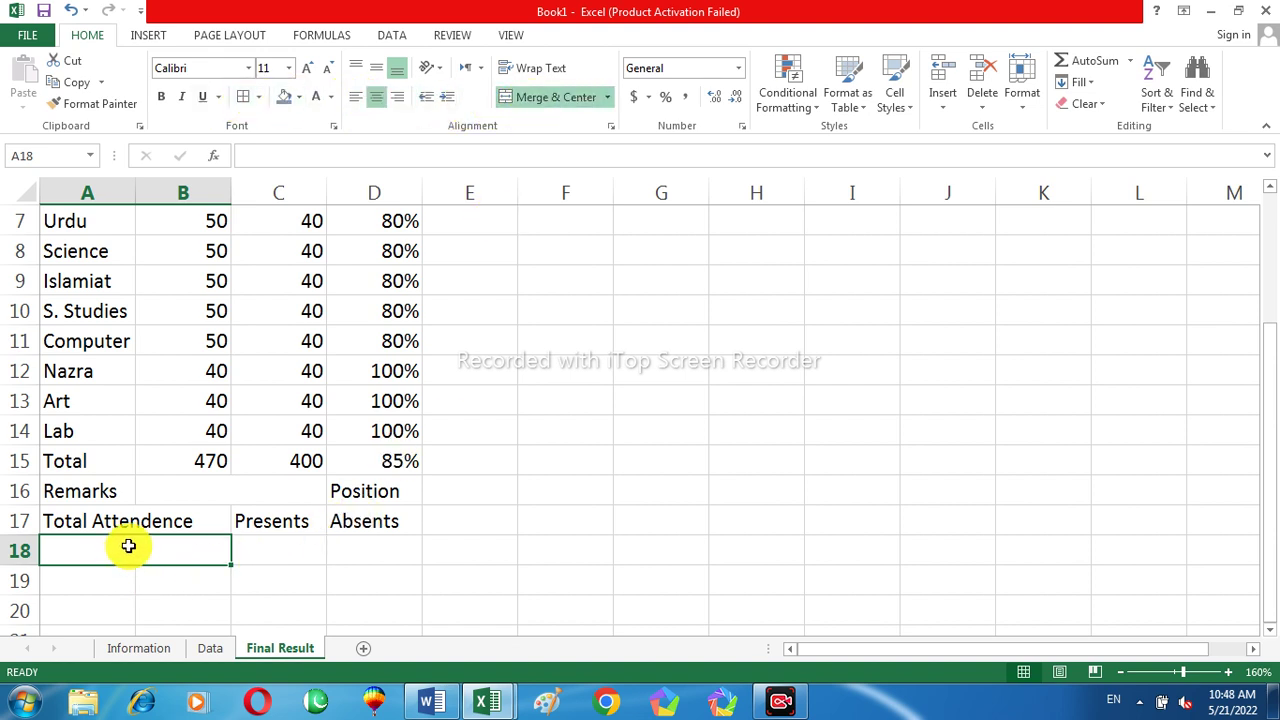
type("=")
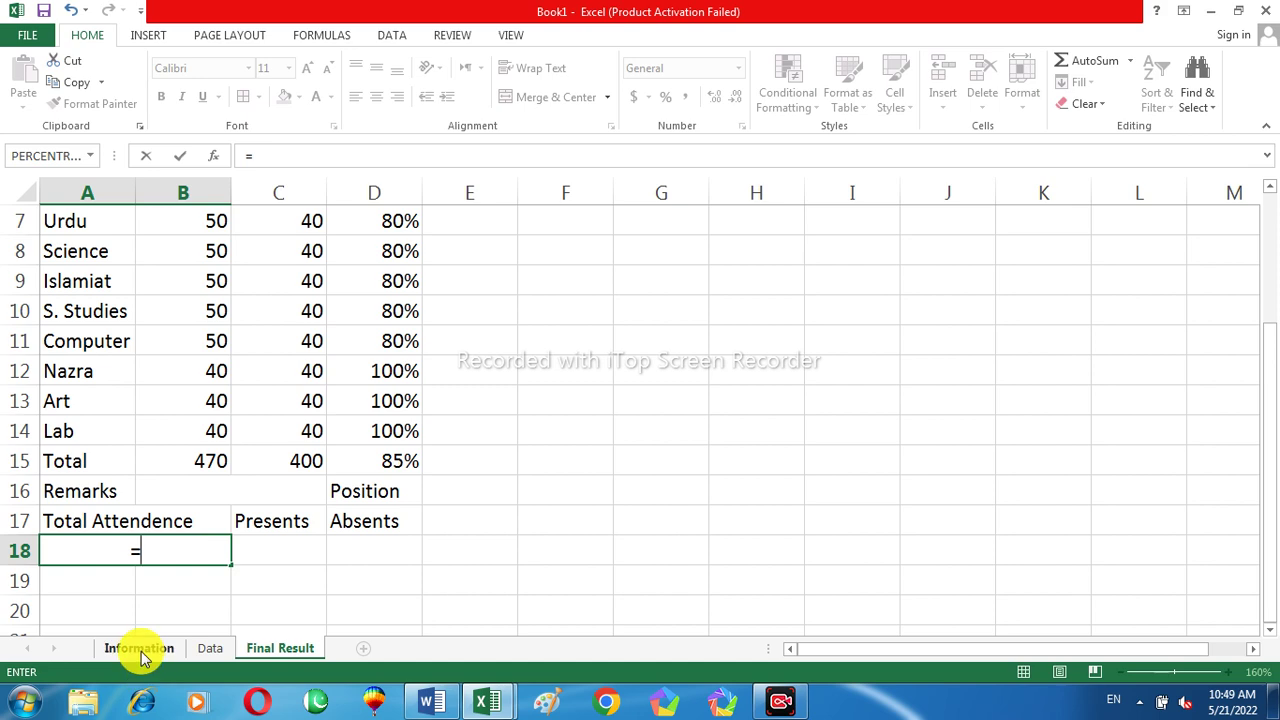
left_click(137, 649)
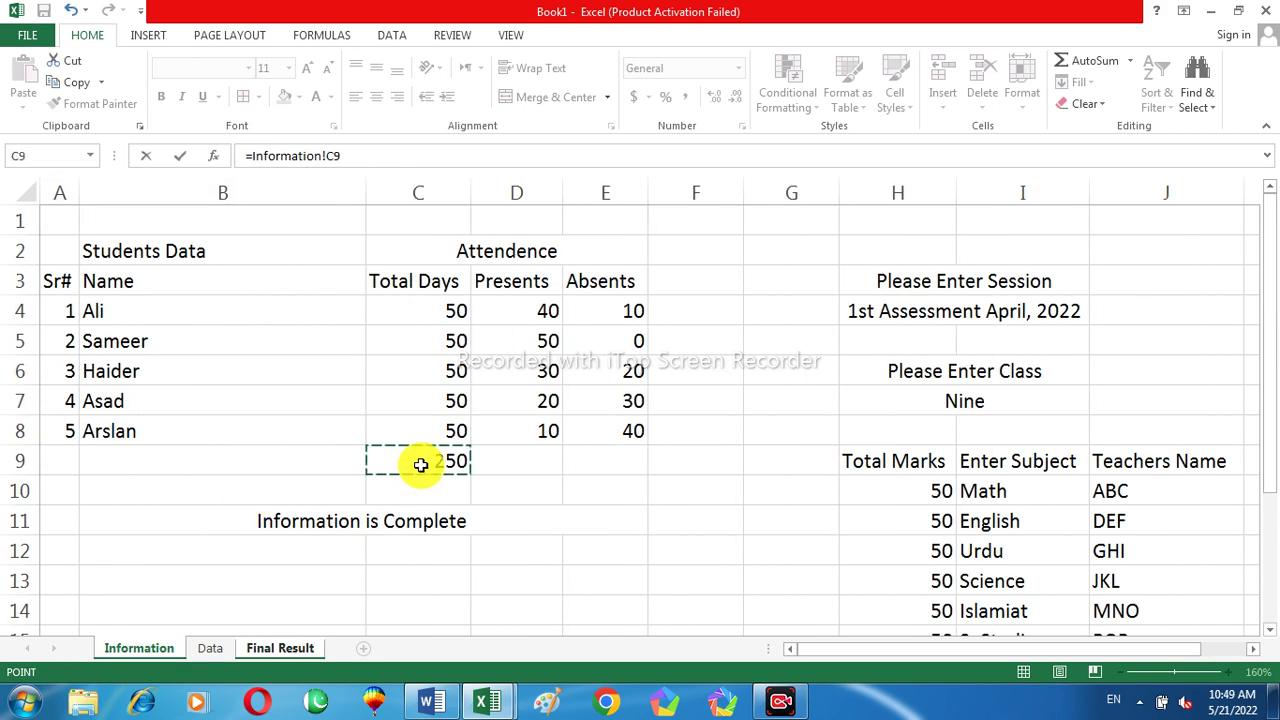
key("Return")
Step: Link C18 to the student's presents count of 40 on the Information sheet
left_click(281, 551)
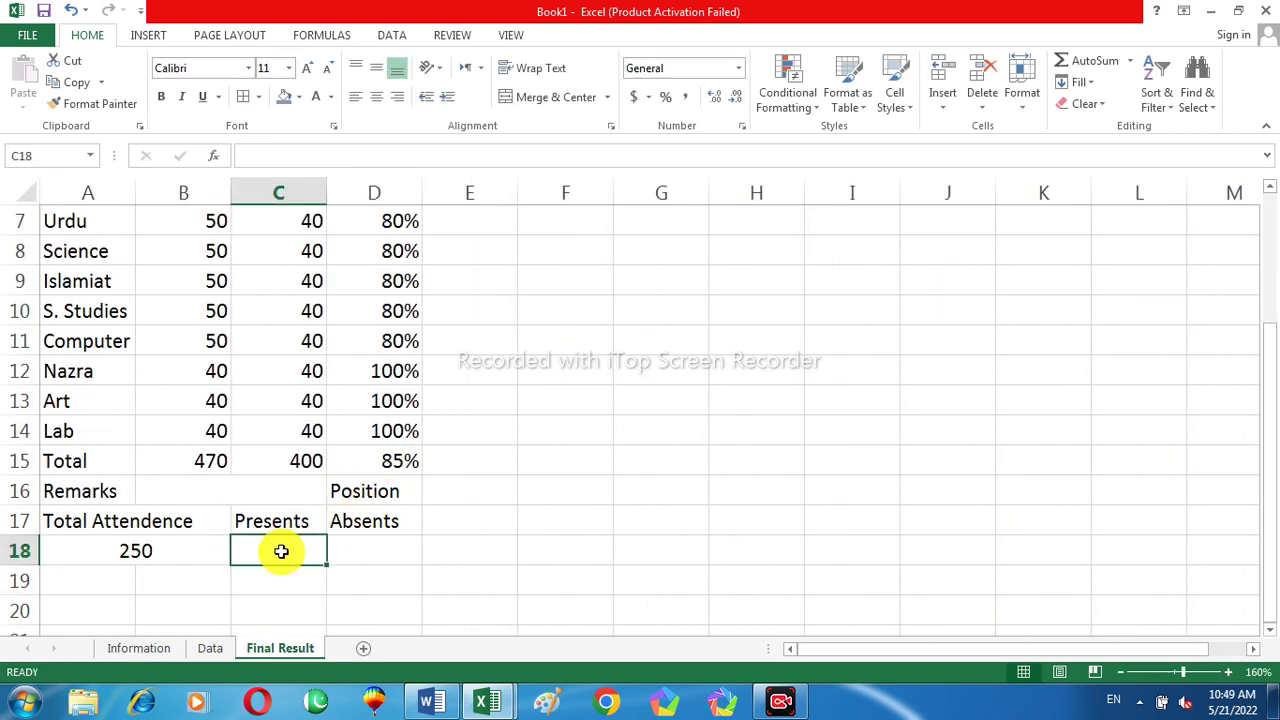
scroll(310, 470, "up", 2)
scroll(290, 390, "down", 1)
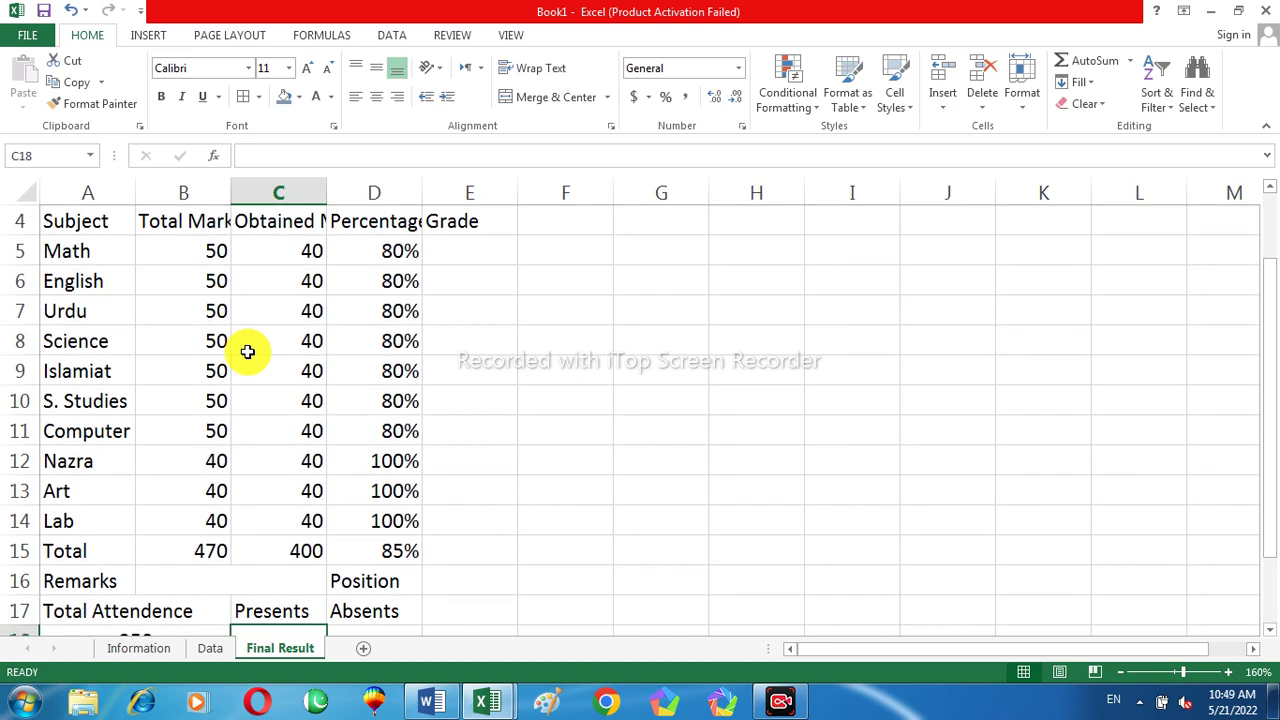
scroll(230, 330, "up", 1)
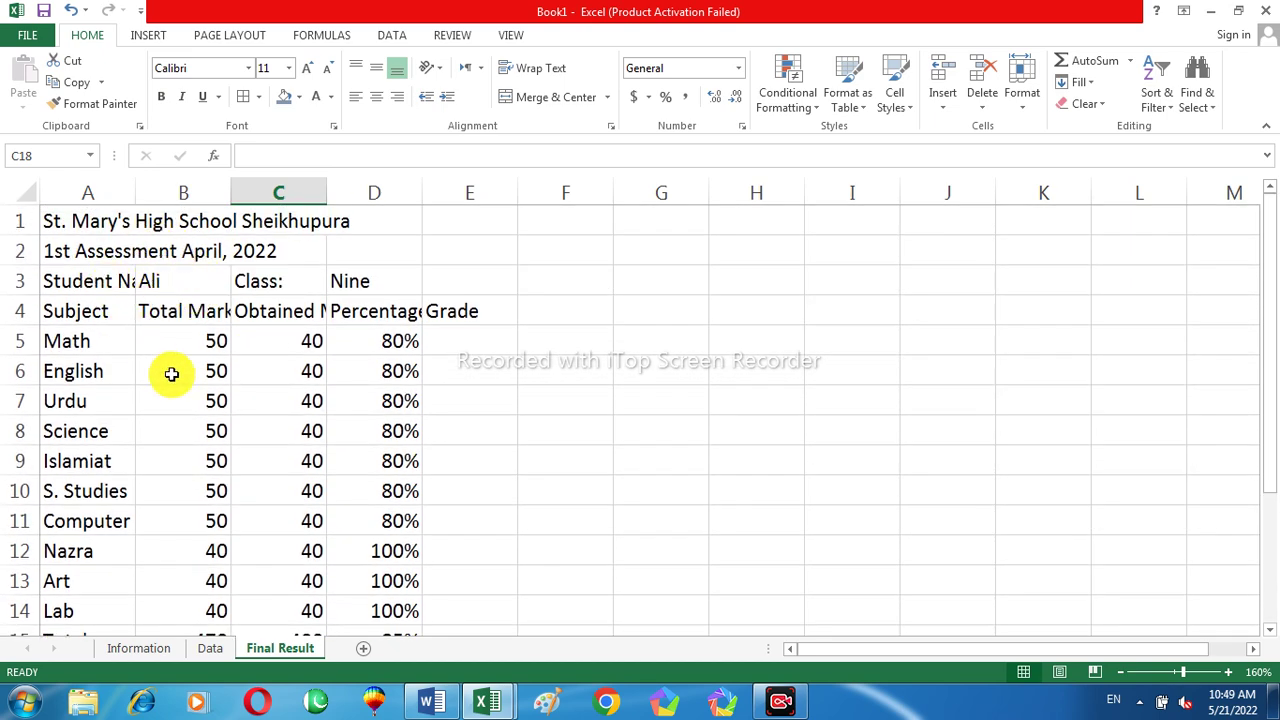
scroll(360, 547, "down", 3)
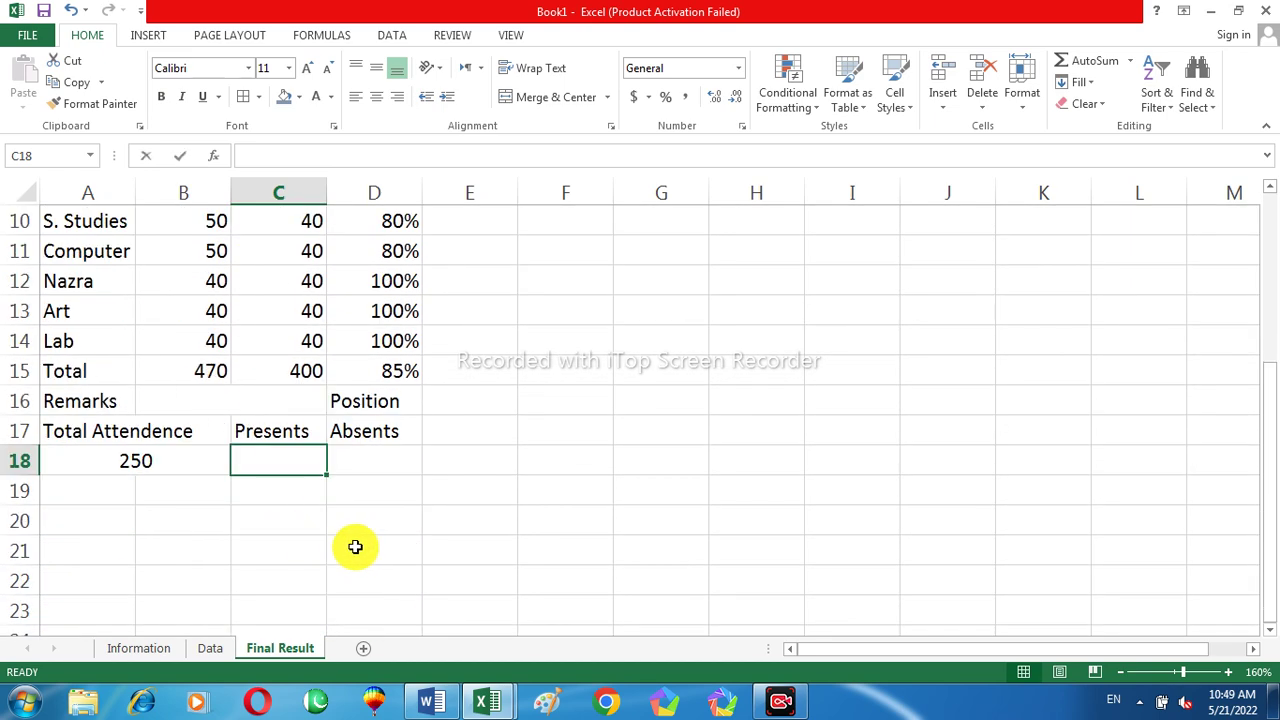
type("=")
left_click(138, 648)
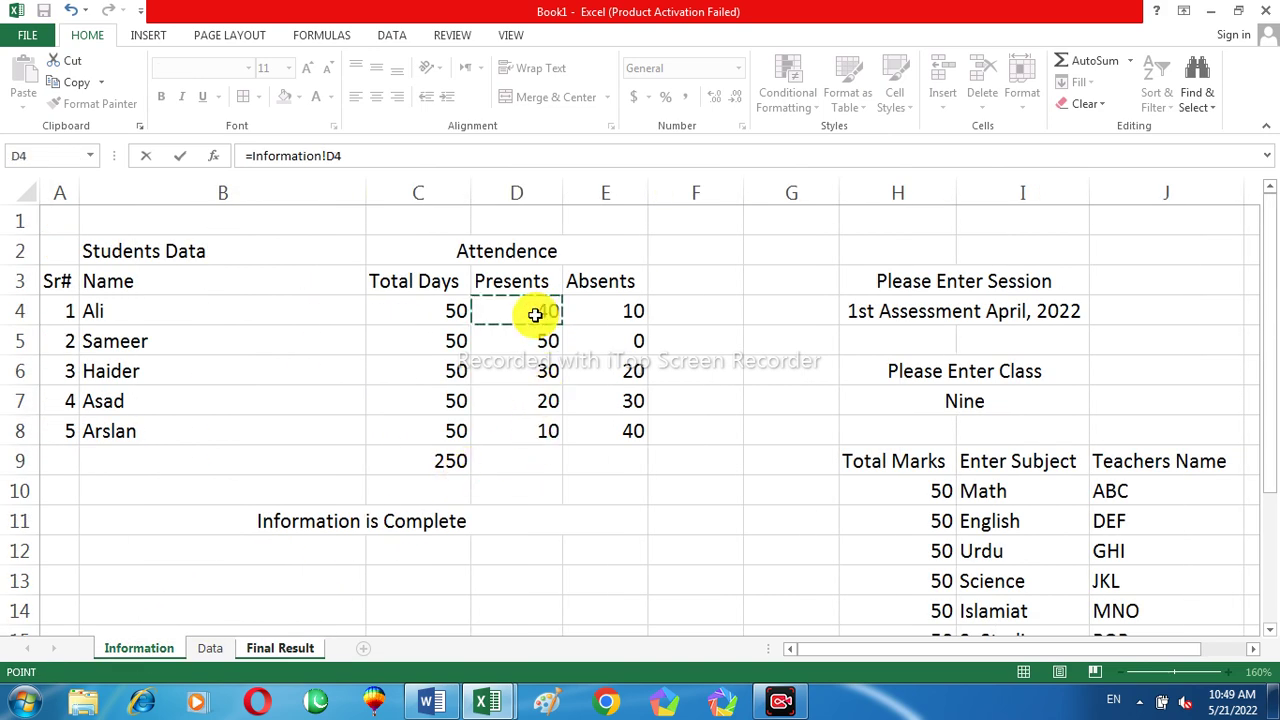
key("Return")
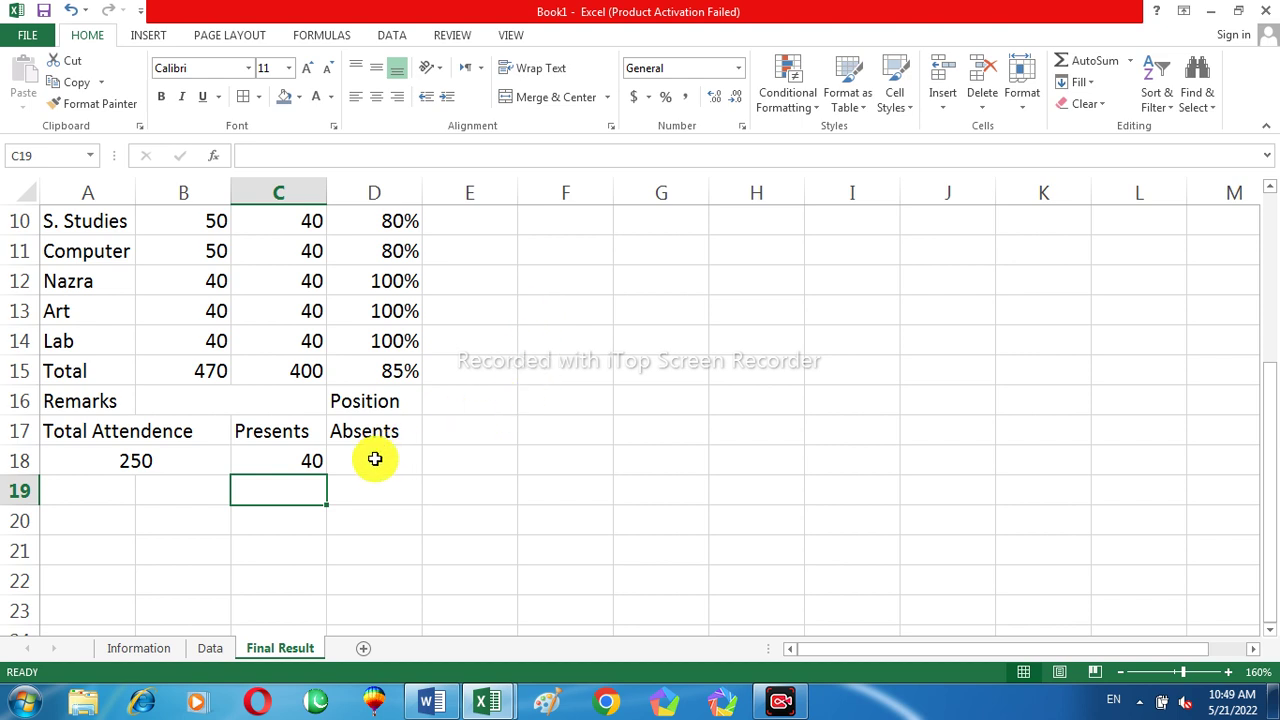
Step: Overwrite A18 with 50 and enter =A18-C18 in D18 to show 10 absents
left_click(149, 461)
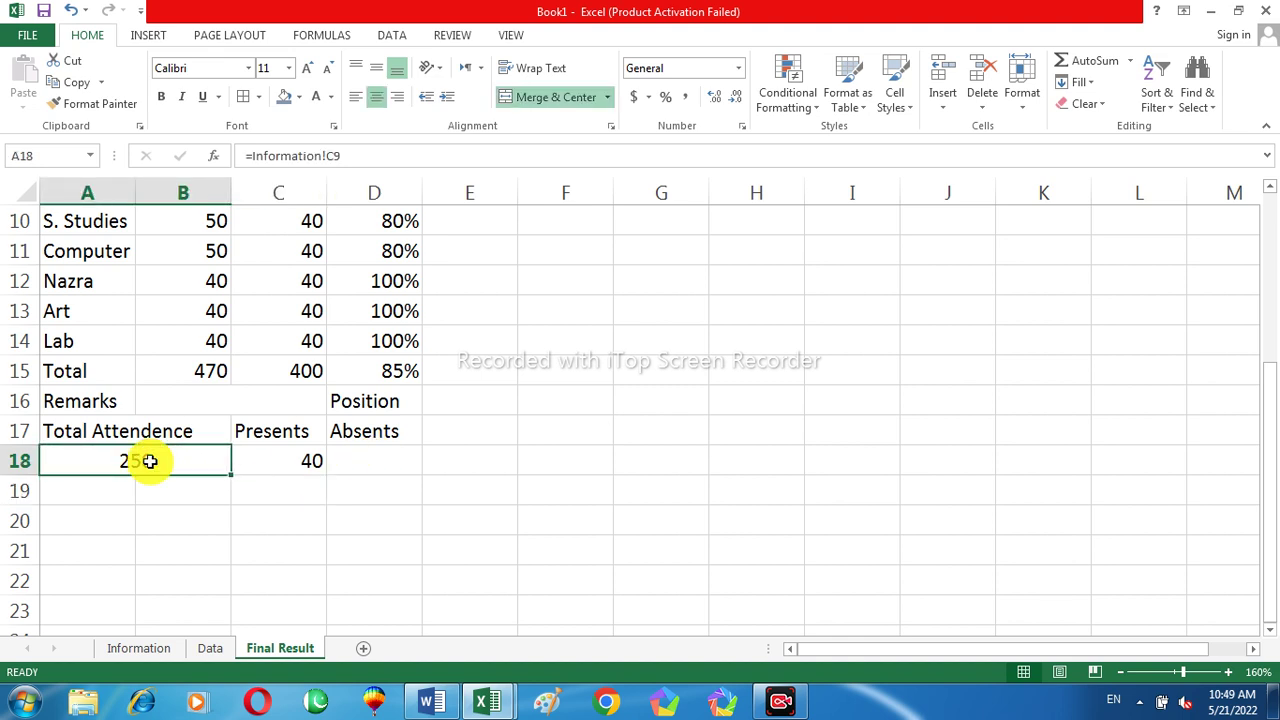
type("50")
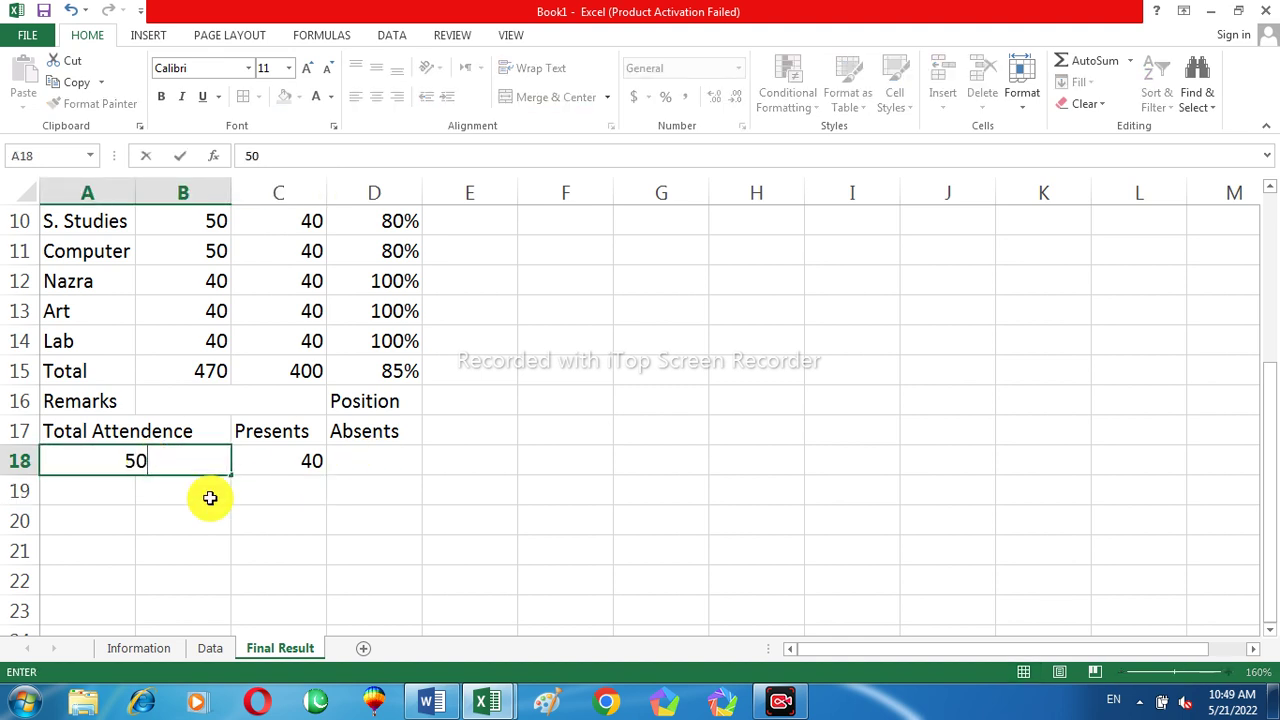
left_click(367, 460)
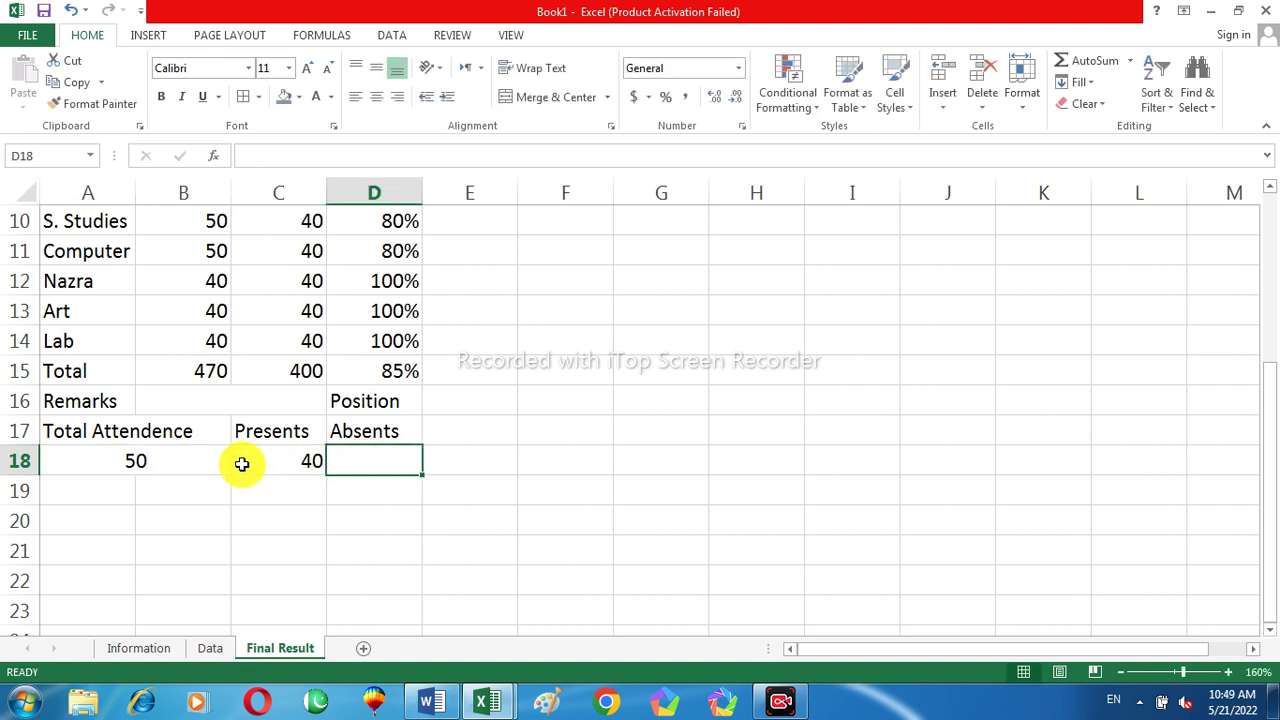
type("=")
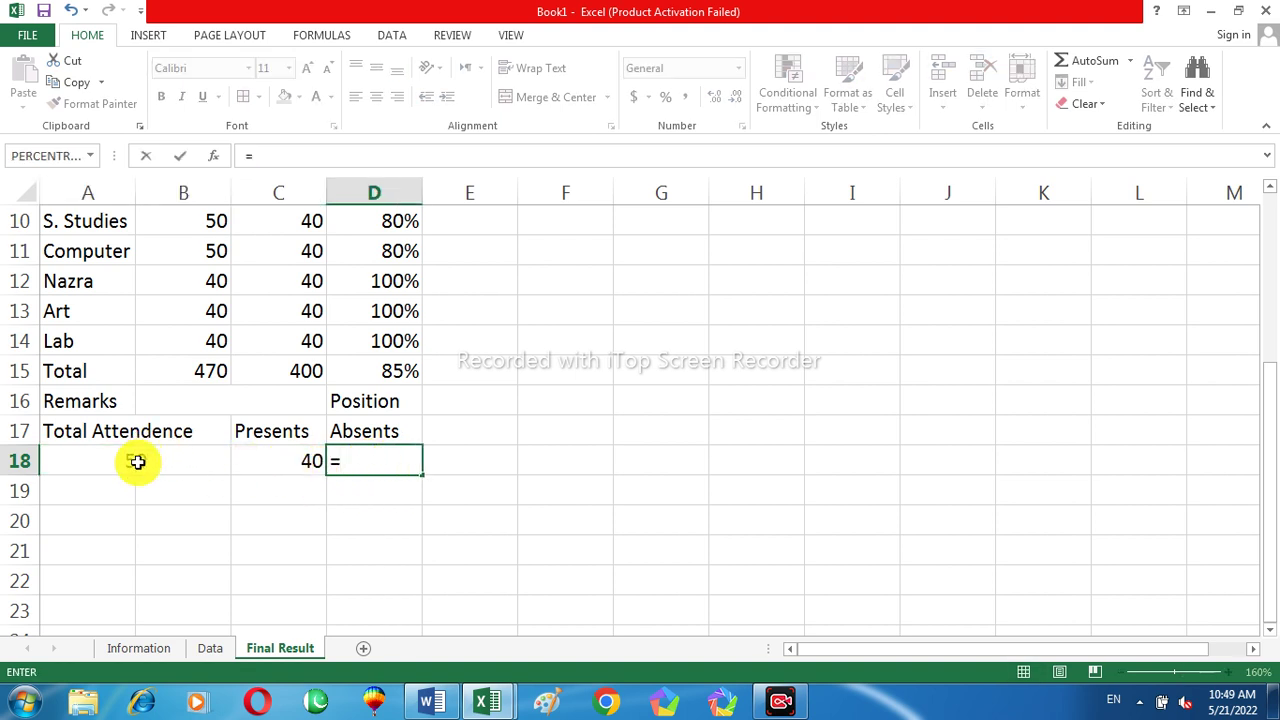
left_click(137, 461)
type("-")
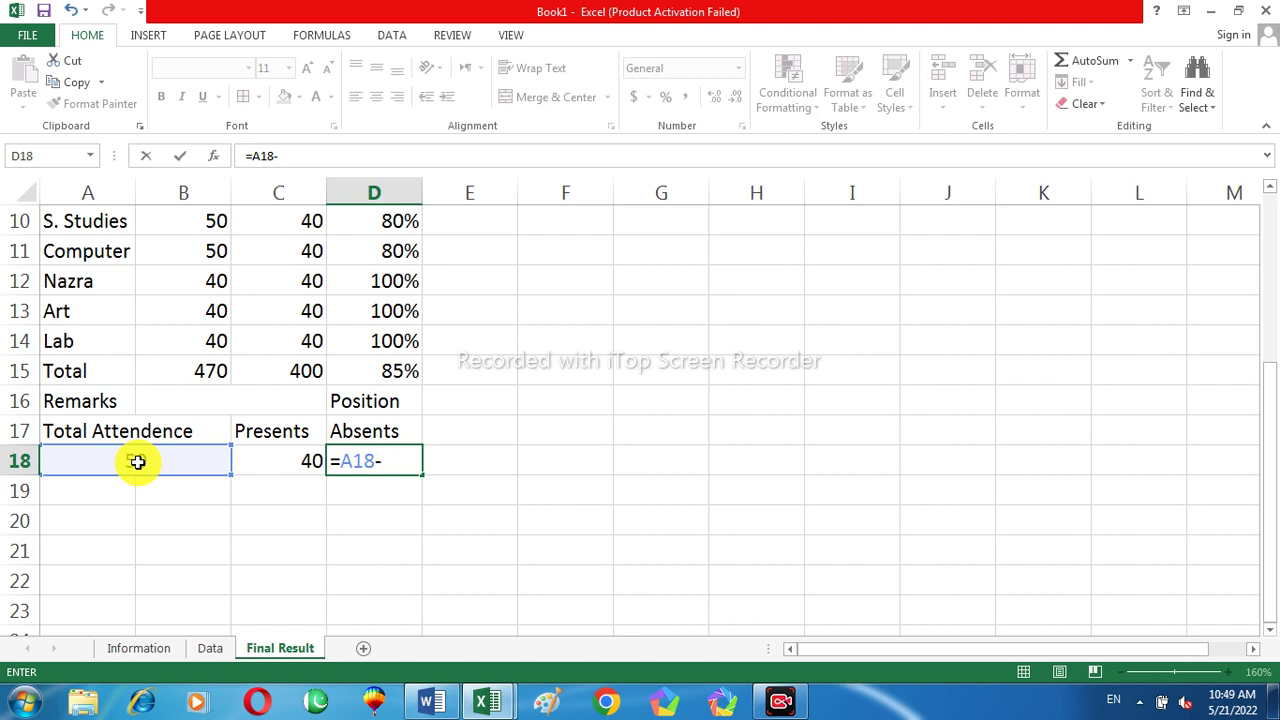
left_click(263, 459)
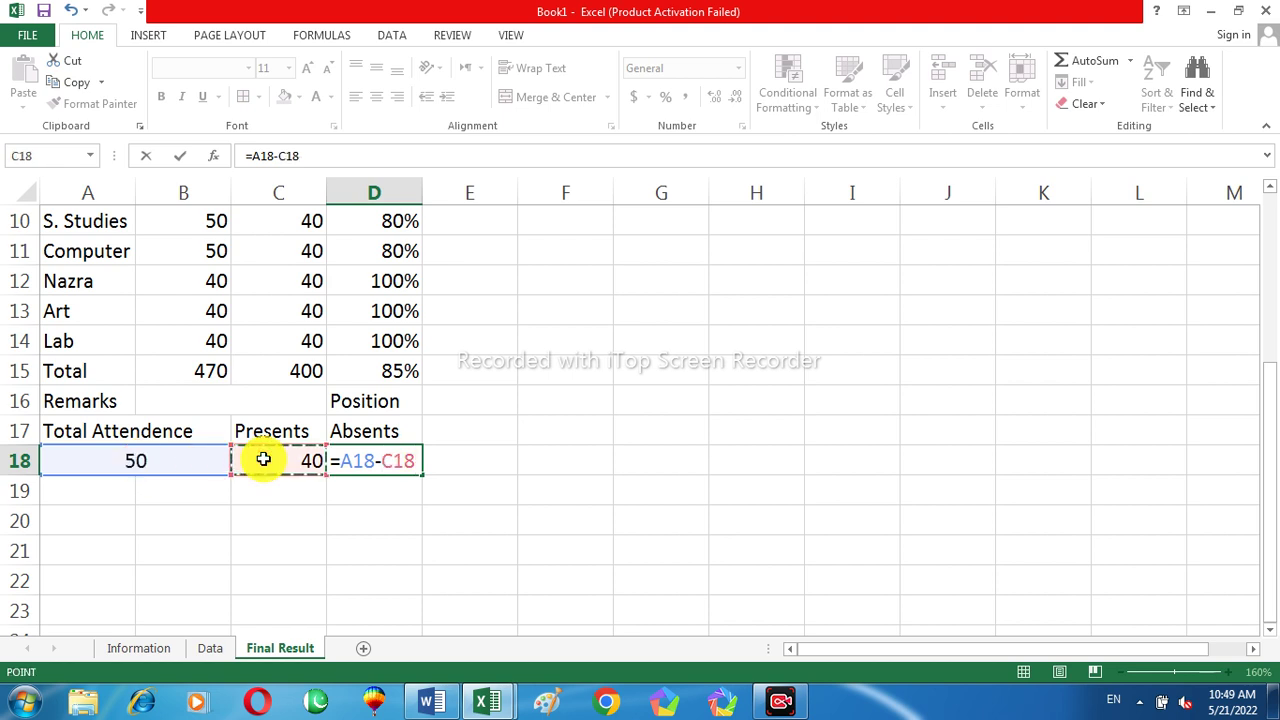
key("Return")
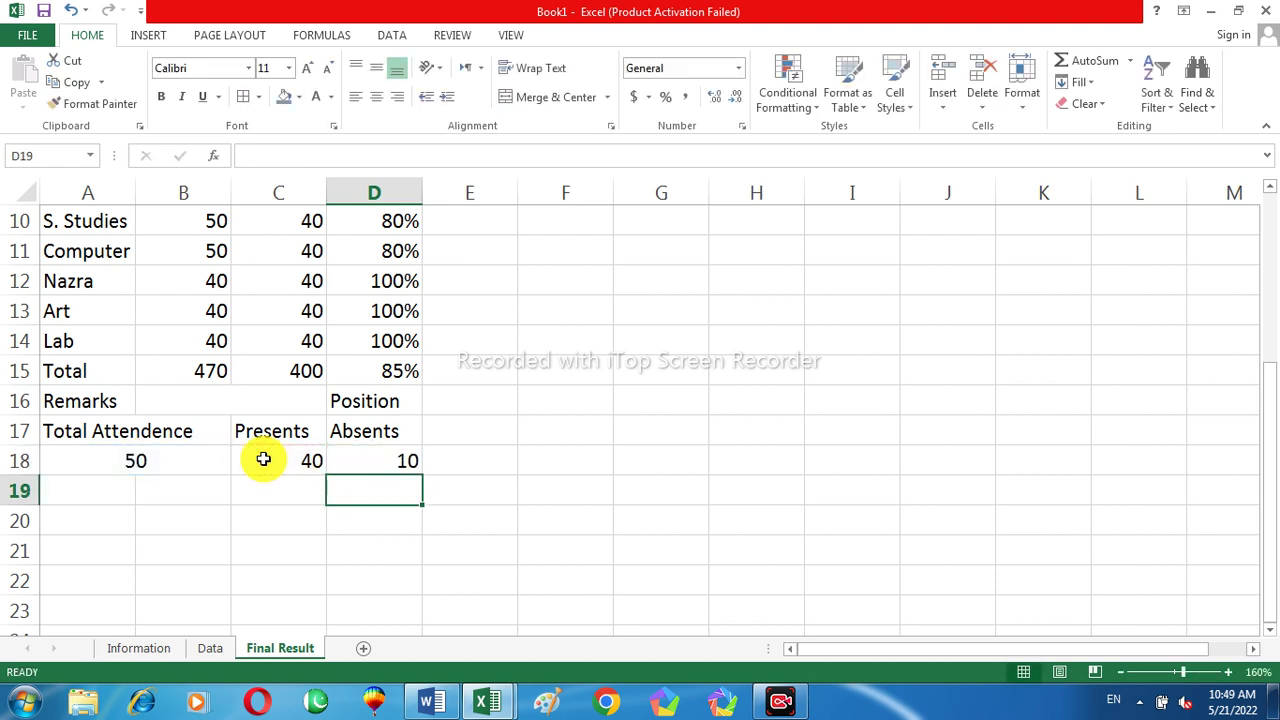
Step: Enter the label 'Principal Signature' in cell A19
left_click(85, 494)
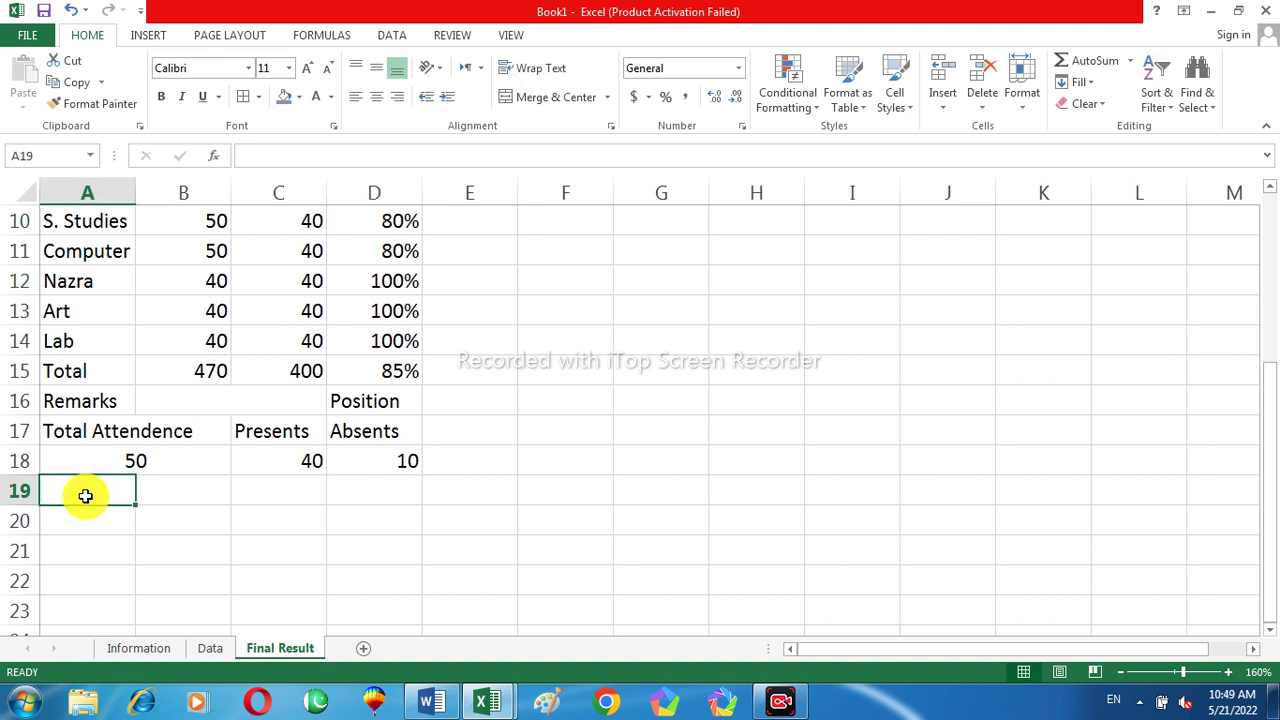
type("Signature")
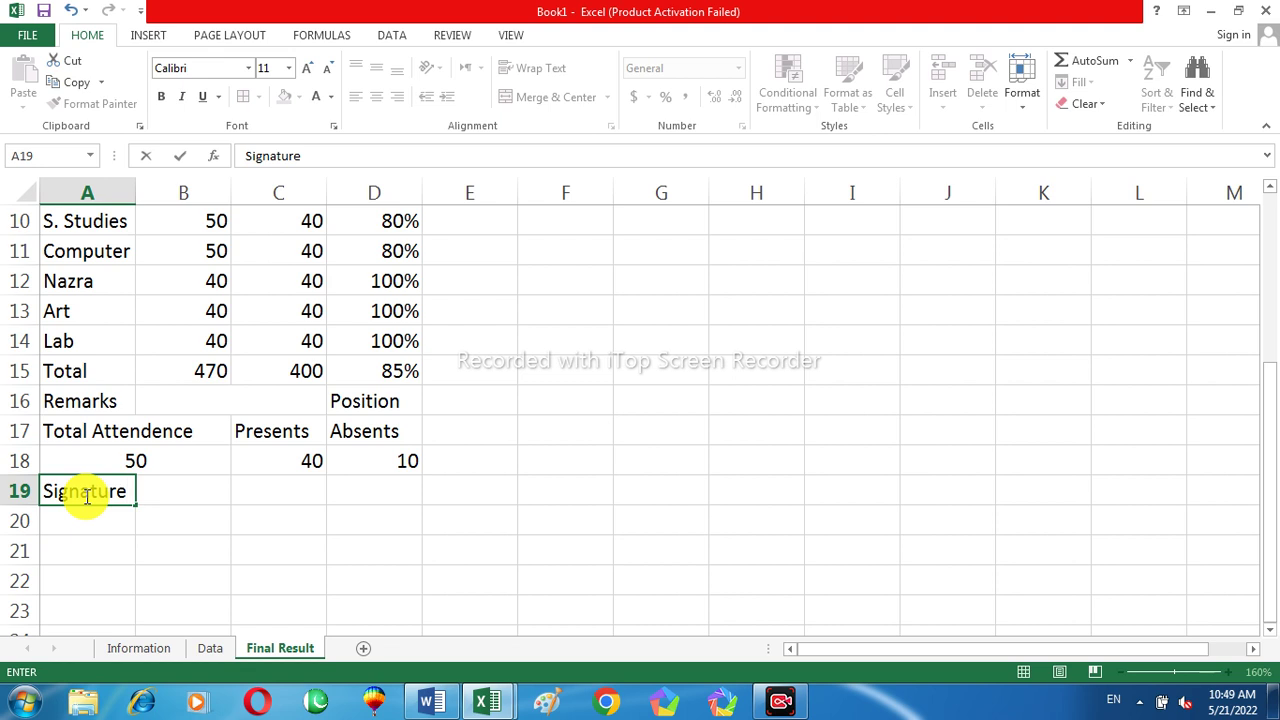
key("ctrl+Return")
key("Right")
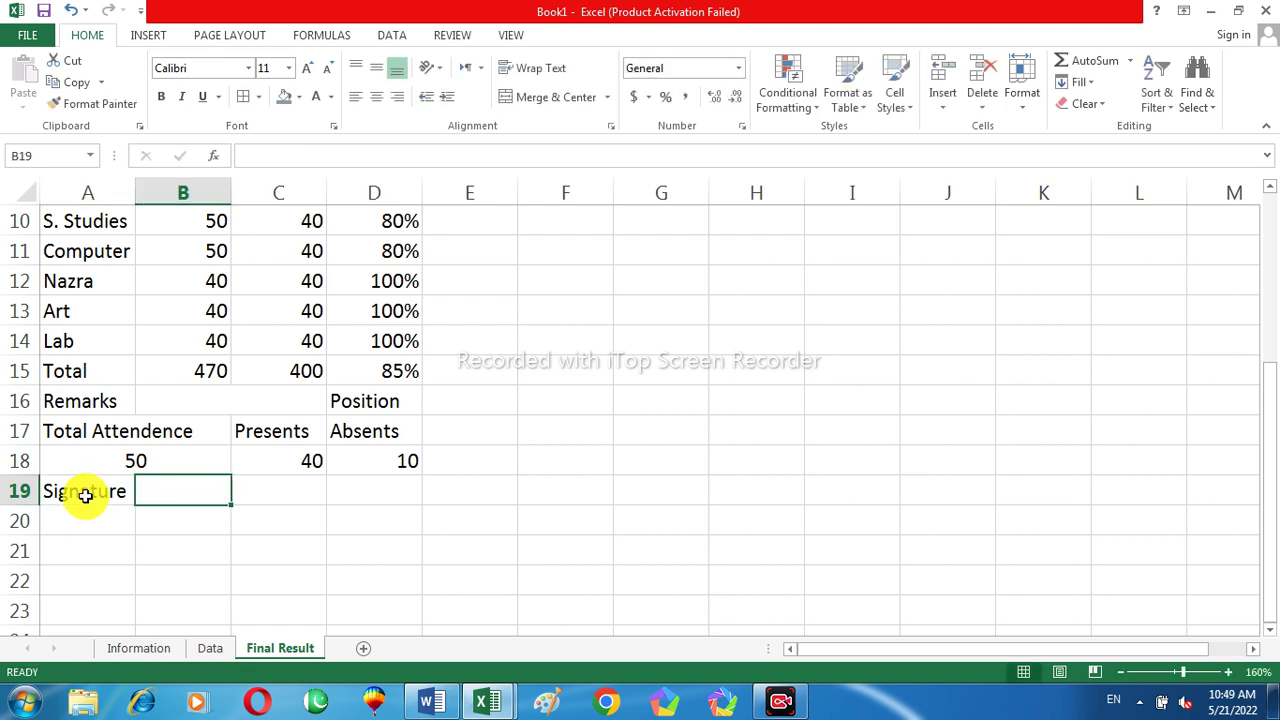
key("Left")
key("F2")
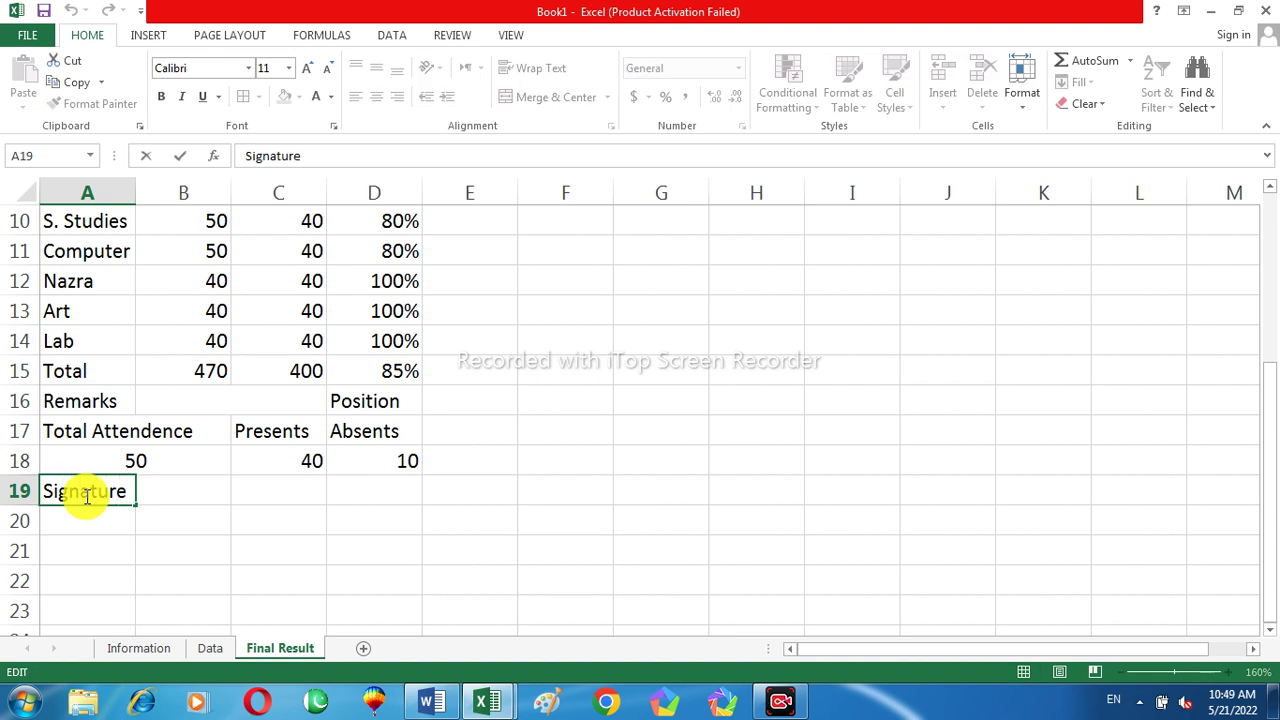
type("Pri")
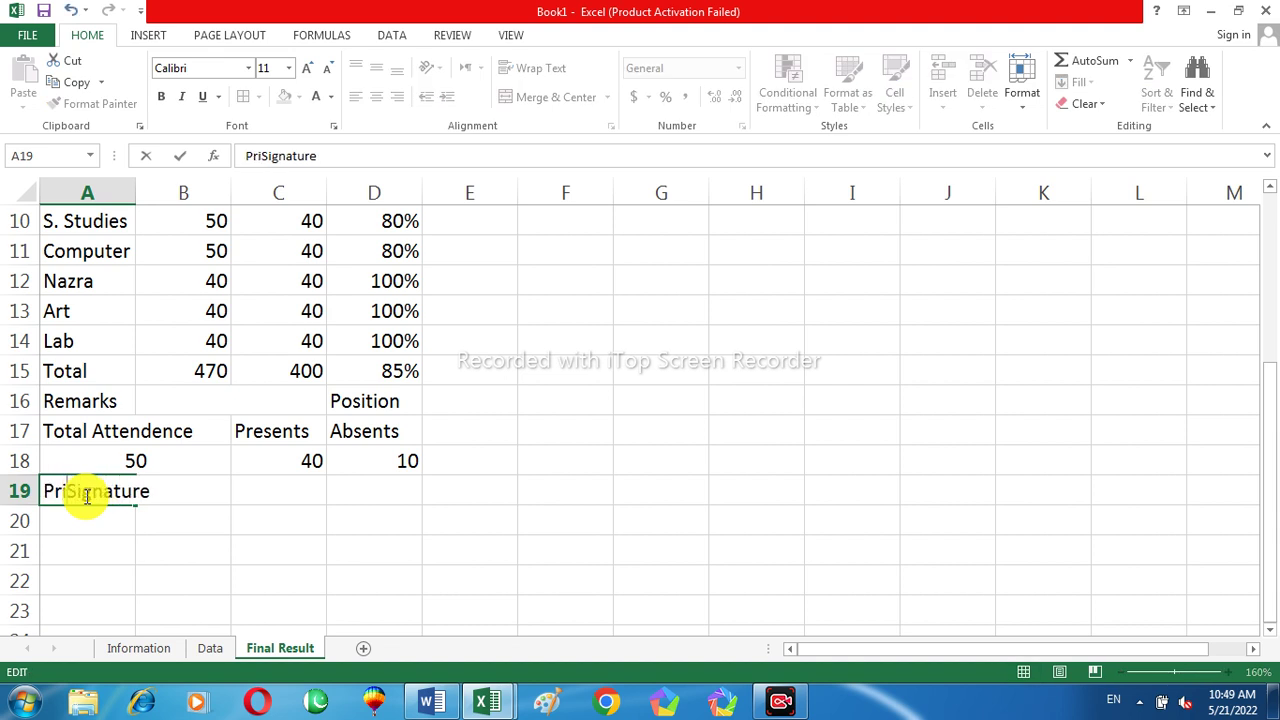
type("ncipal")
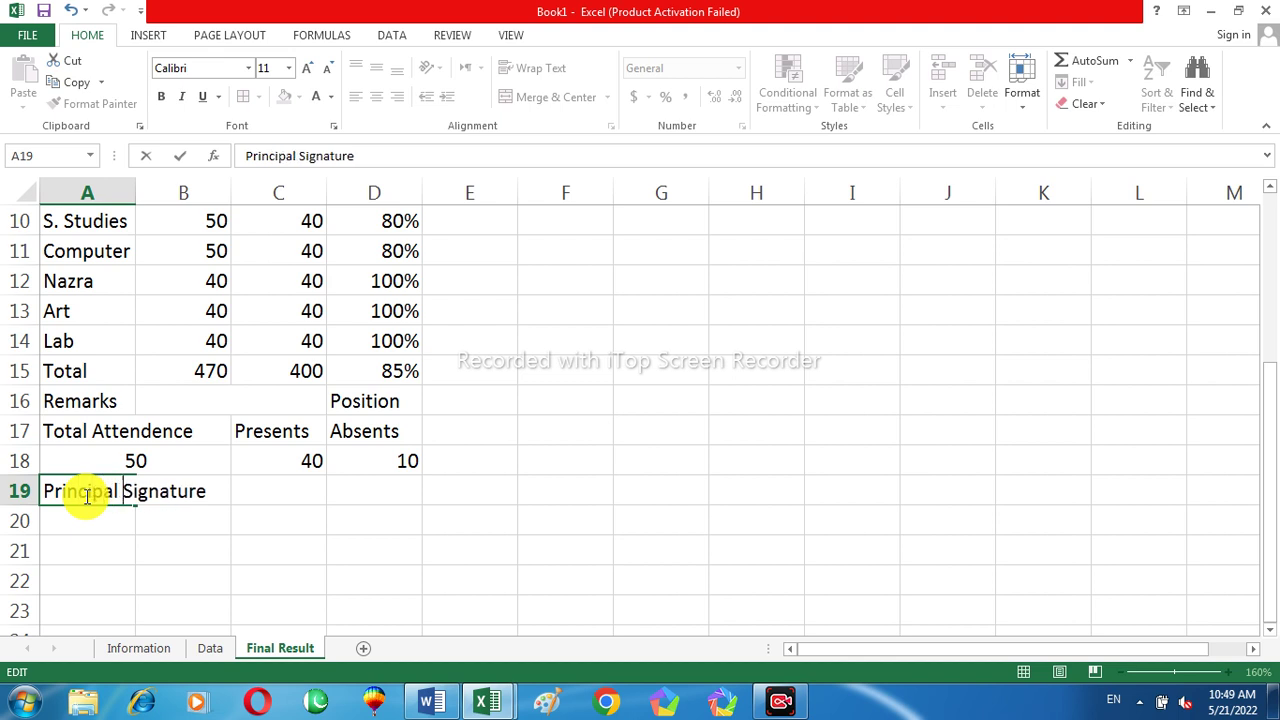
key("Return")
Step: Merge and centre A19:B19 and C19:D19
left_click(86, 496)
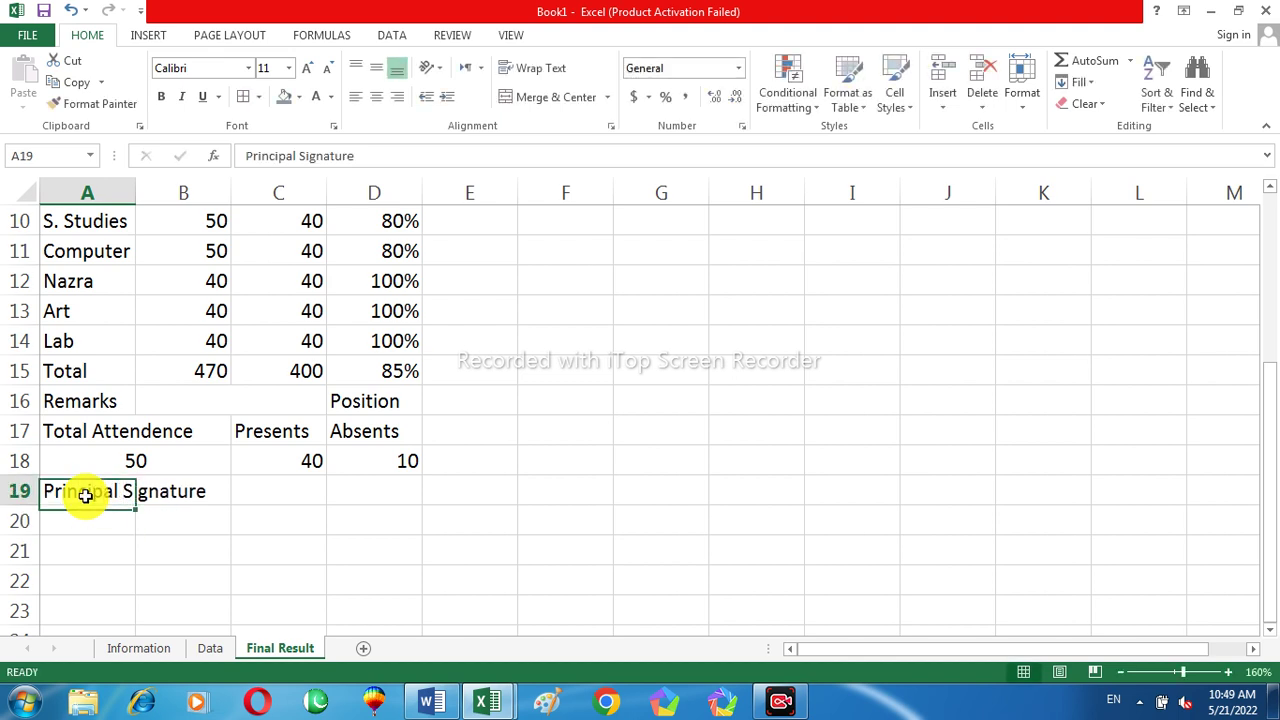
key("Right")
key("Right")
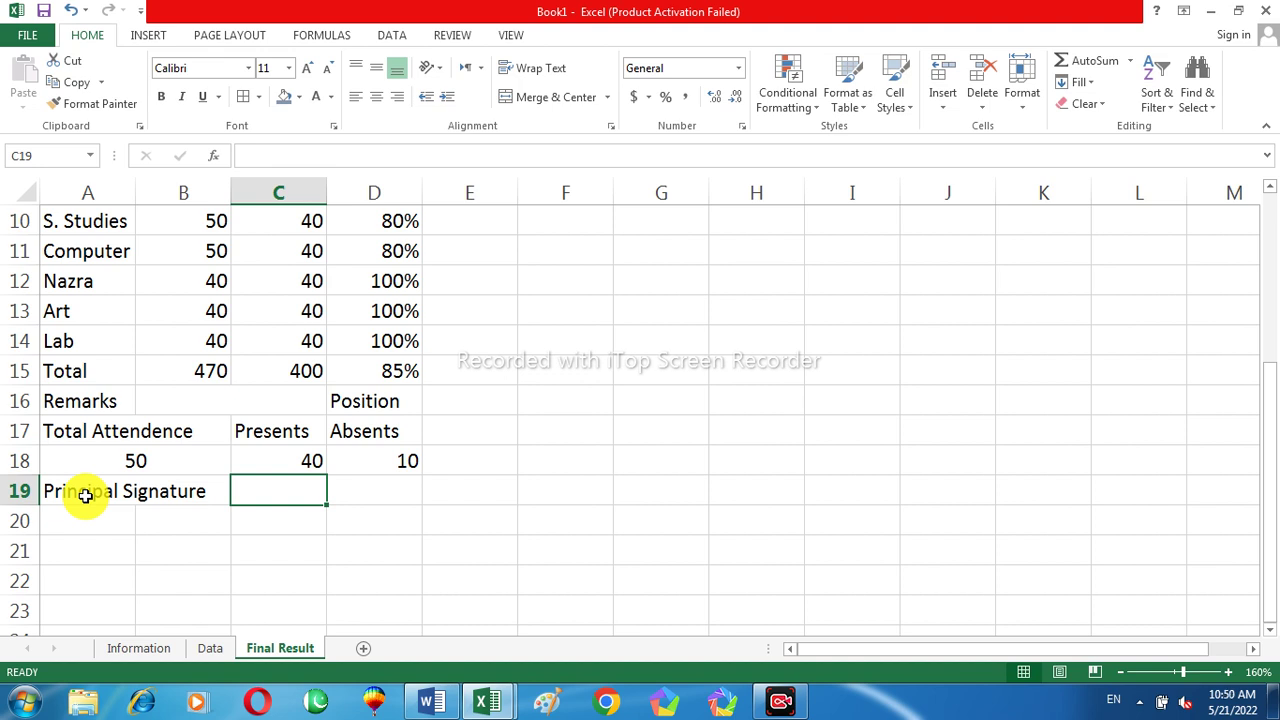
key("shift+Right")
left_click_drag(86, 496, 157, 491)
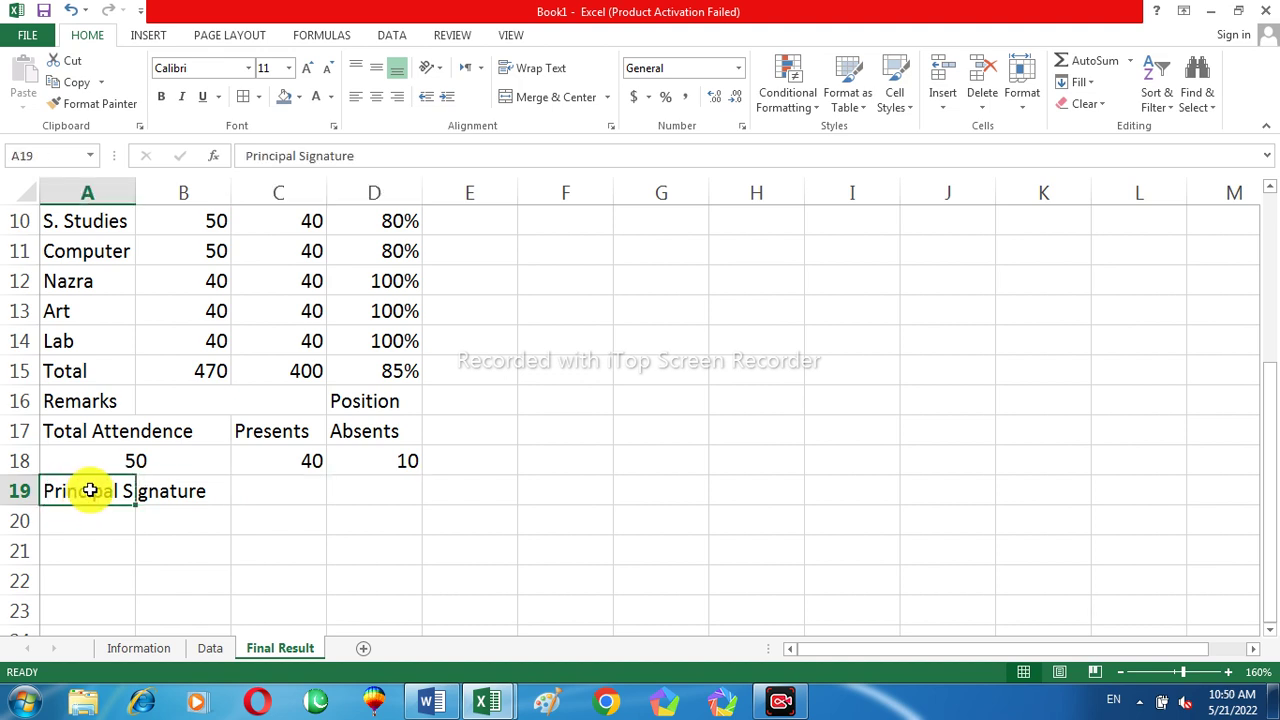
left_click(507, 104)
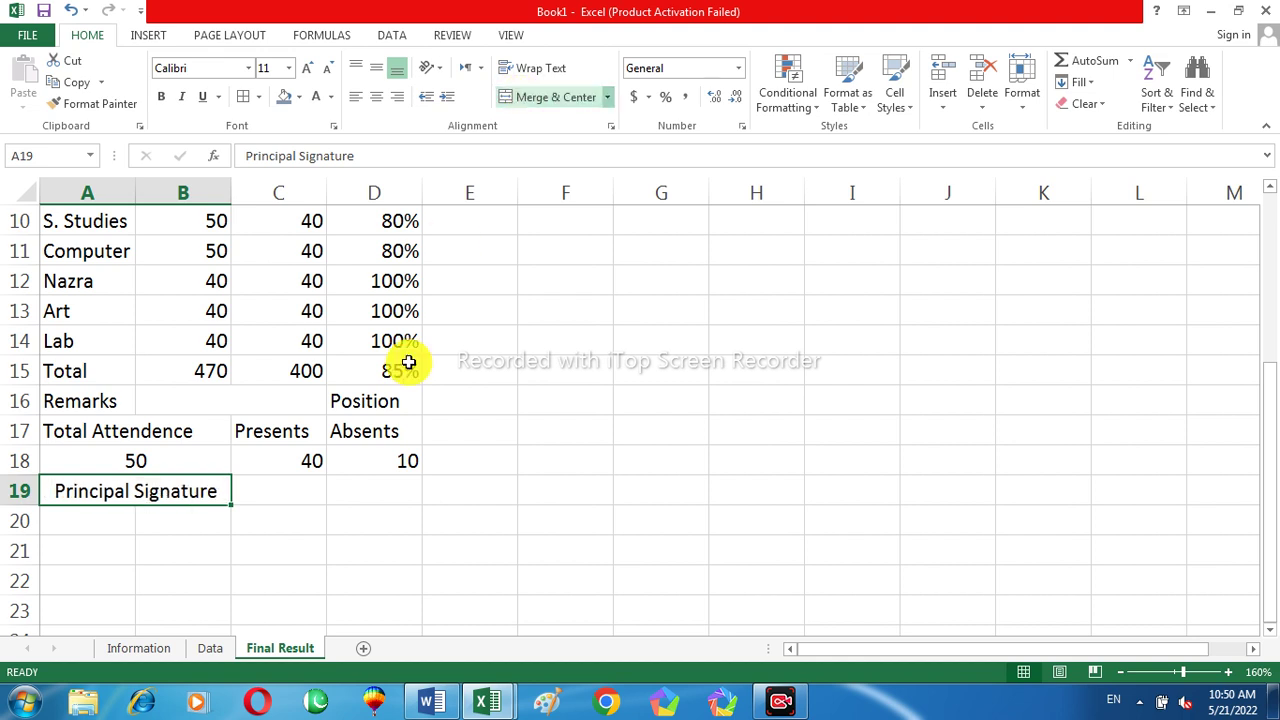
left_click_drag(297, 489, 340, 489)
left_click(548, 97)
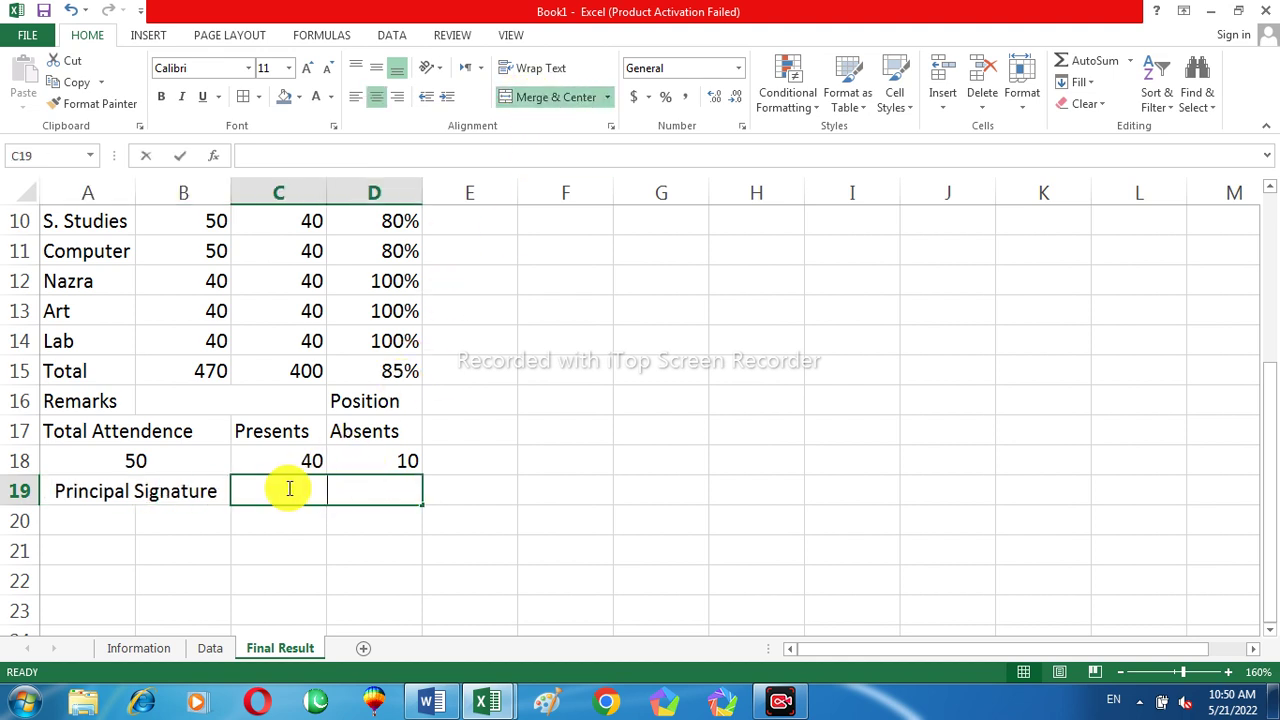
Step: Enter 'Parents Signature' in the merged C19:D19, then AutoFit every column
type("Parents S")
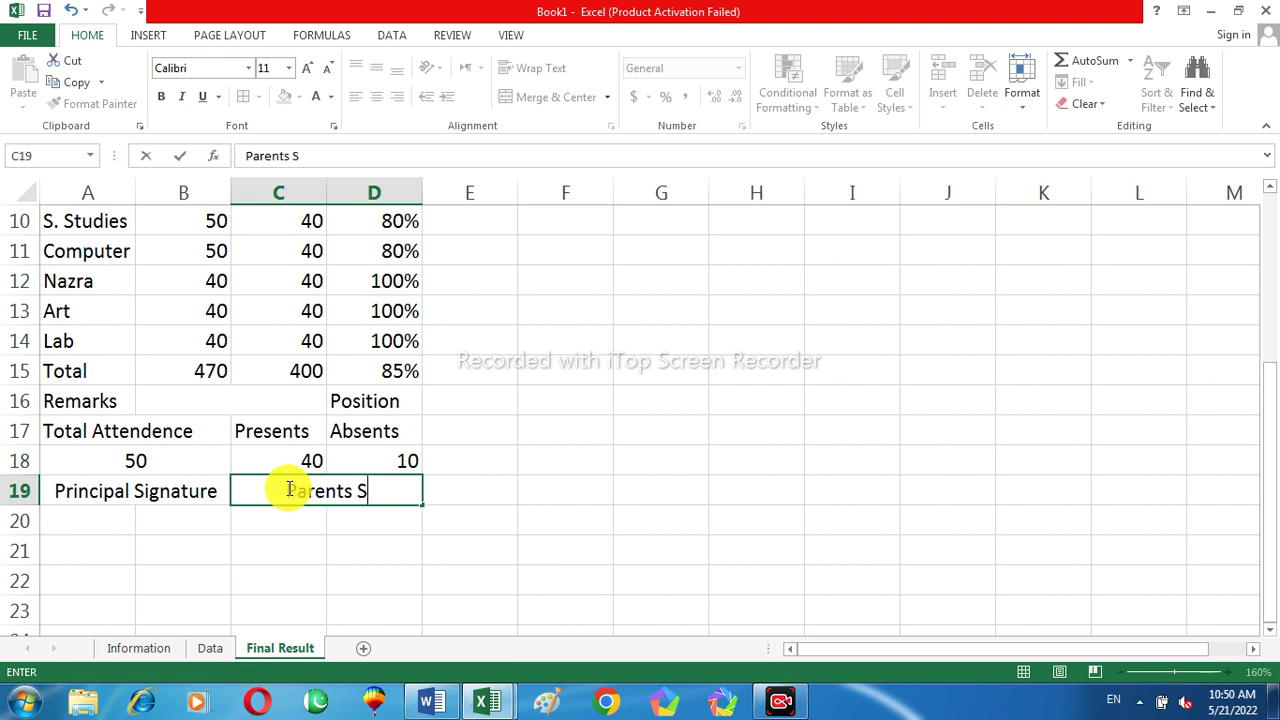
type("ture")
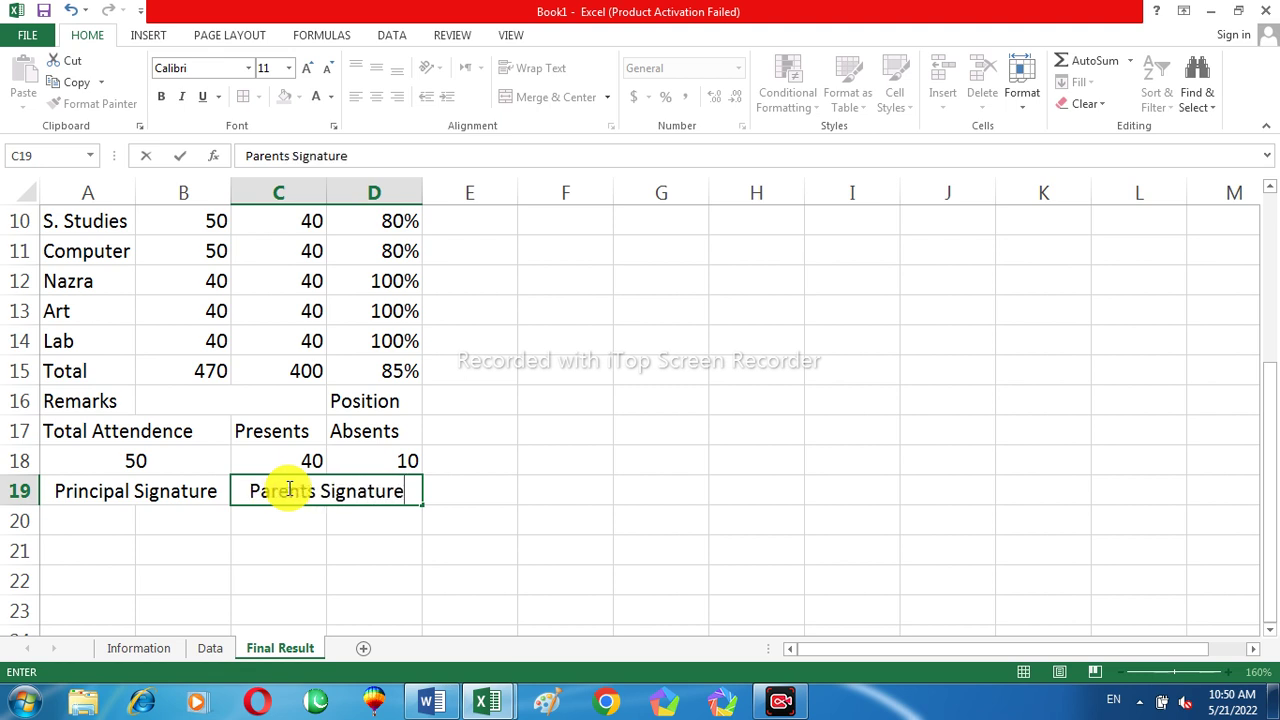
left_click(344, 571)
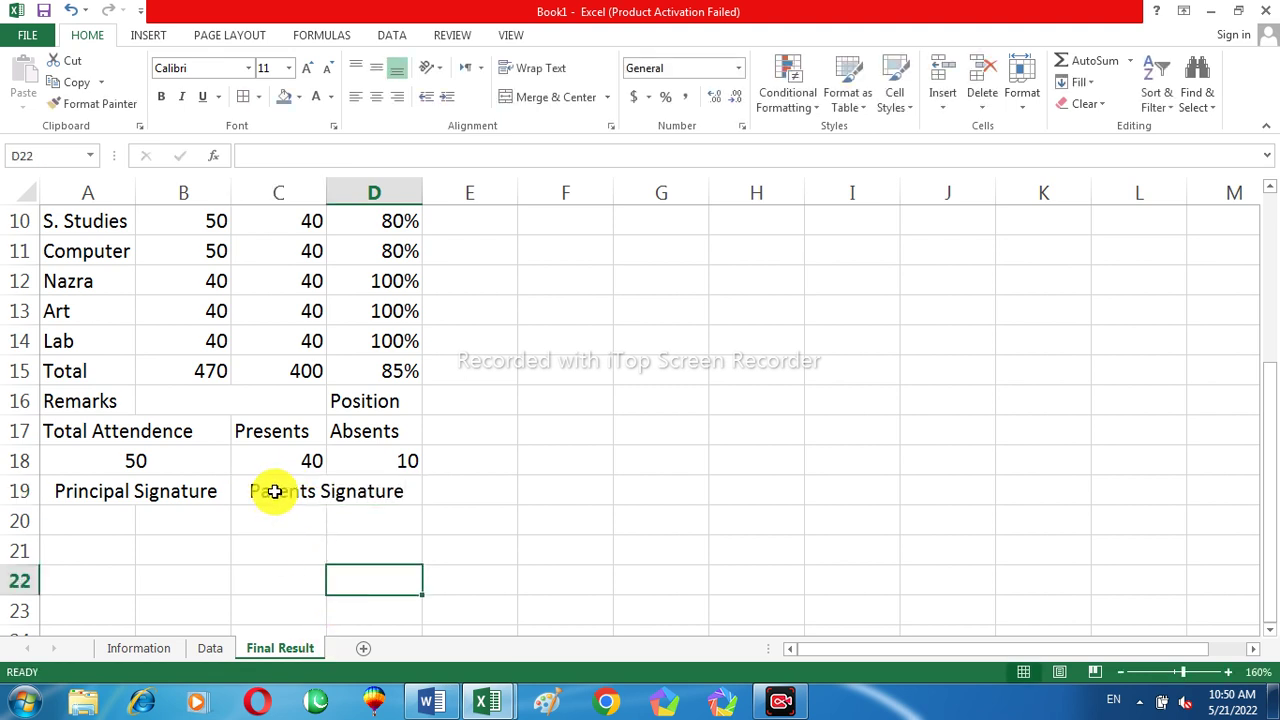
scroll(270, 490, "up", 3)
left_click(29, 191)
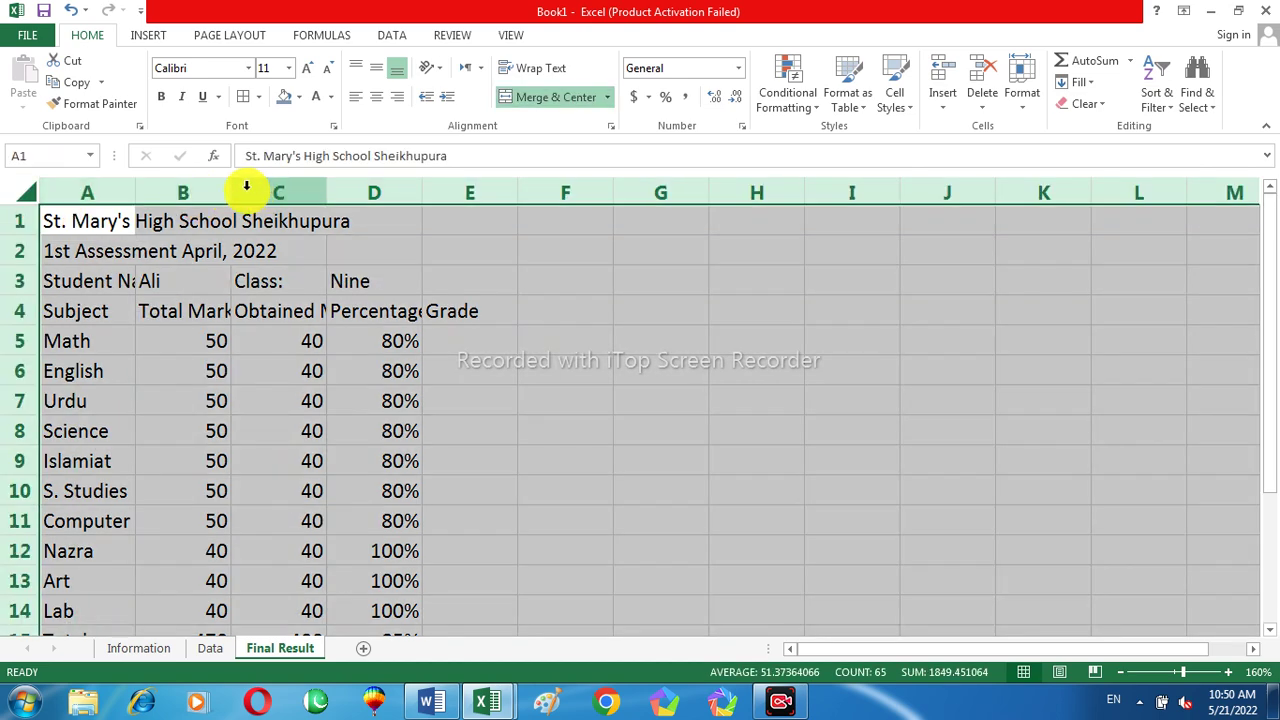
double_click(230, 185)
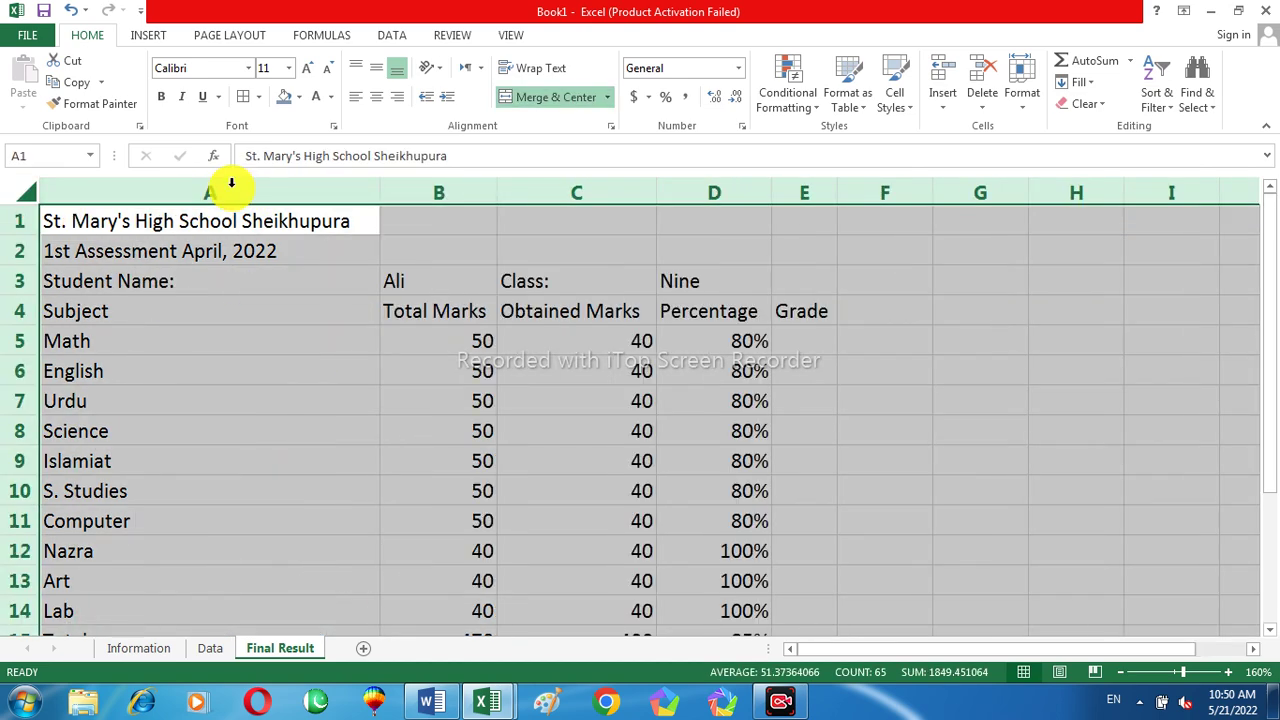
Step: Merge and centre the school title across A1:E1, at size 20 and bold
left_click(405, 340)
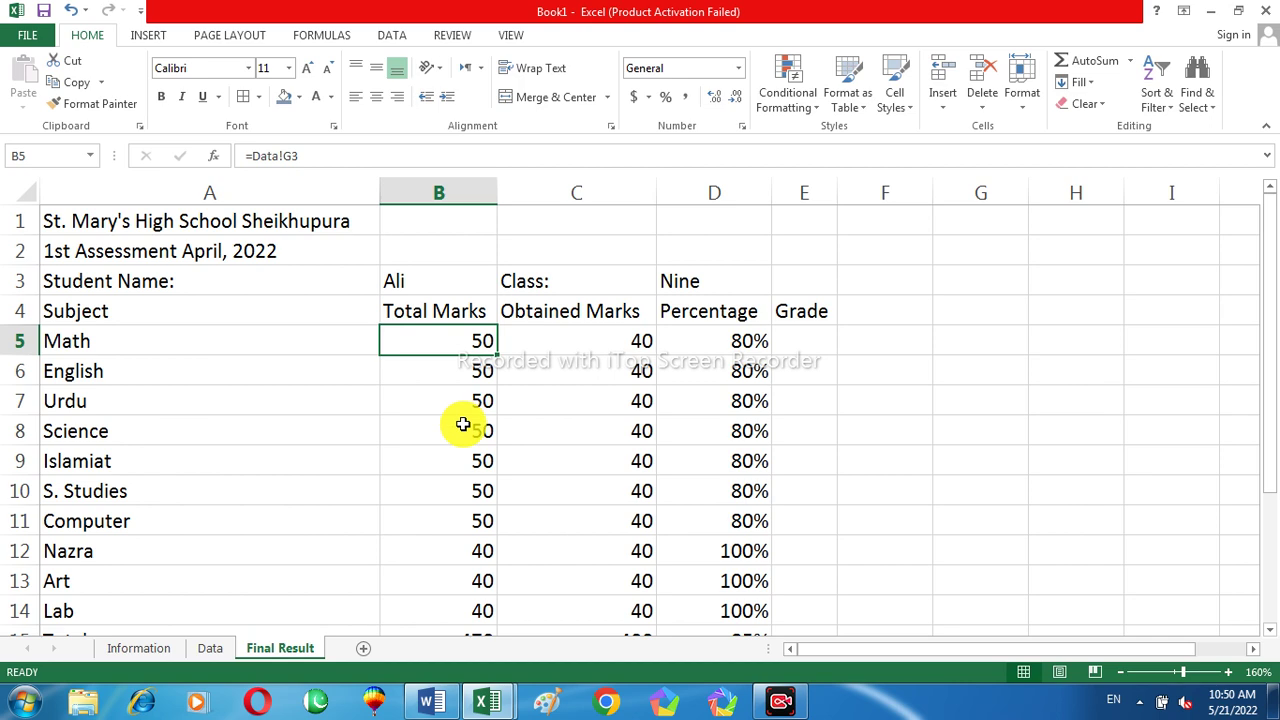
scroll(463, 424, "down", 3)
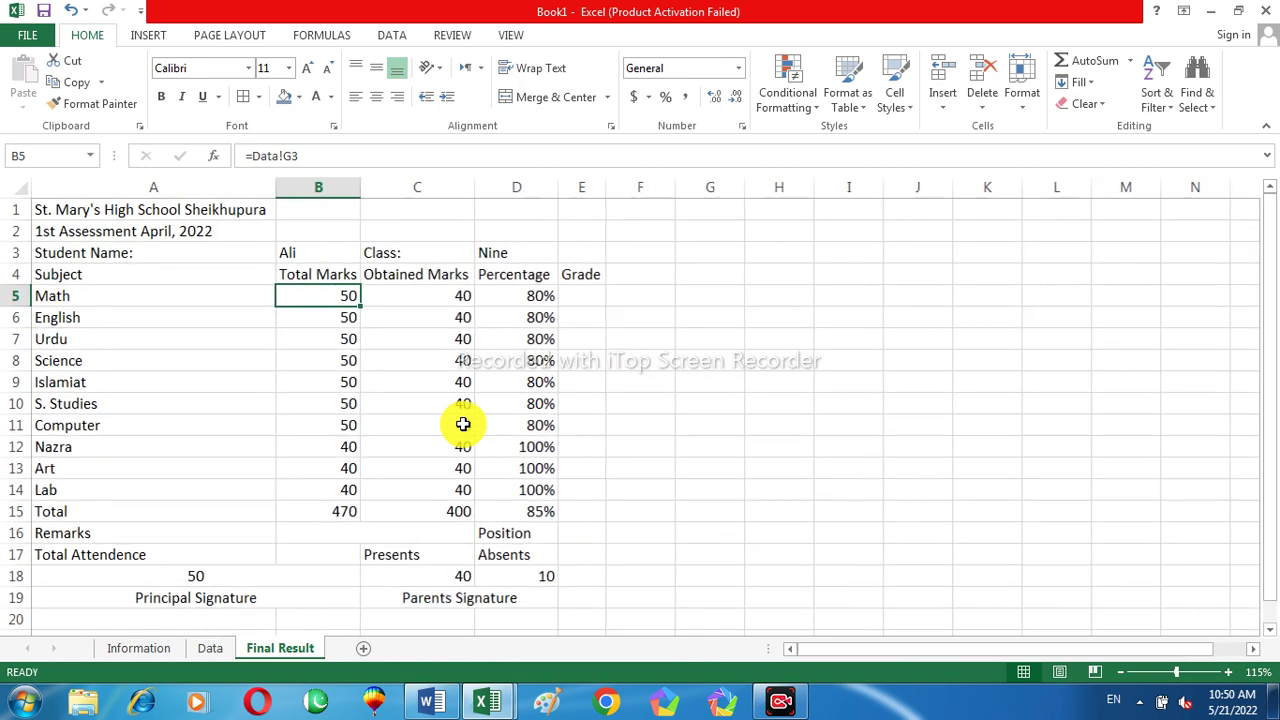
left_click(264, 209)
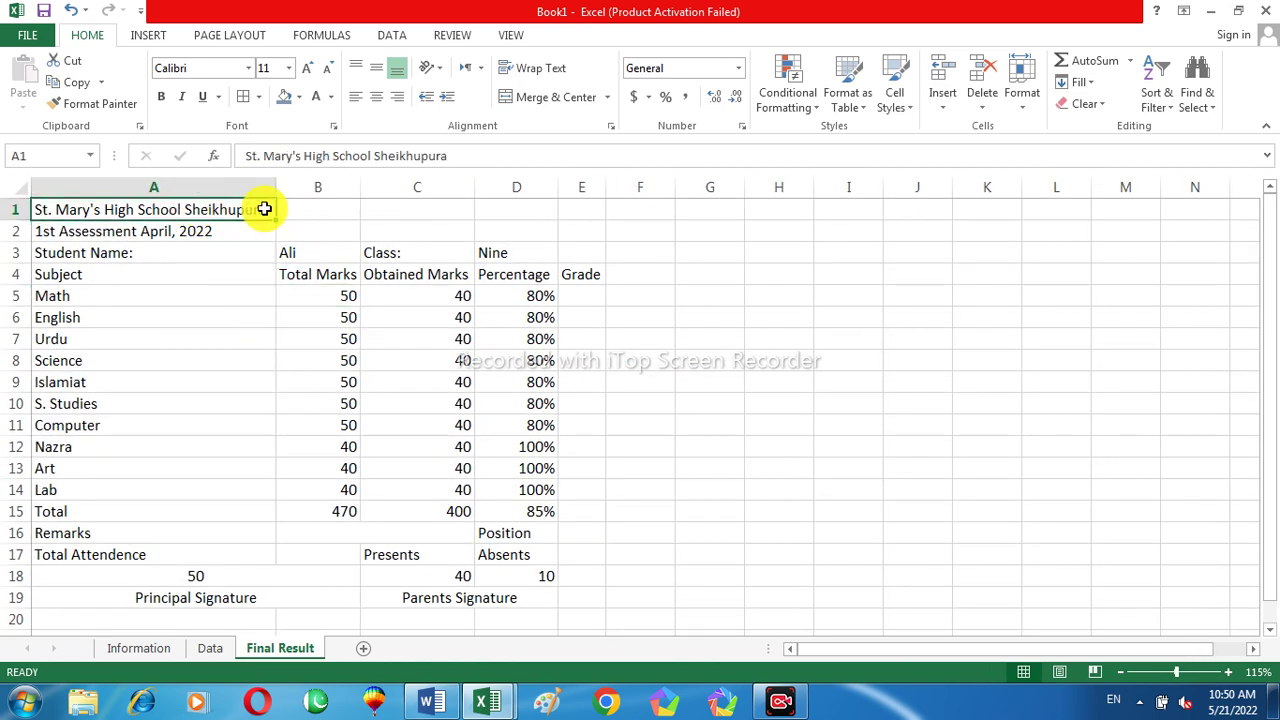
left_click_drag(264, 209, 581, 207)
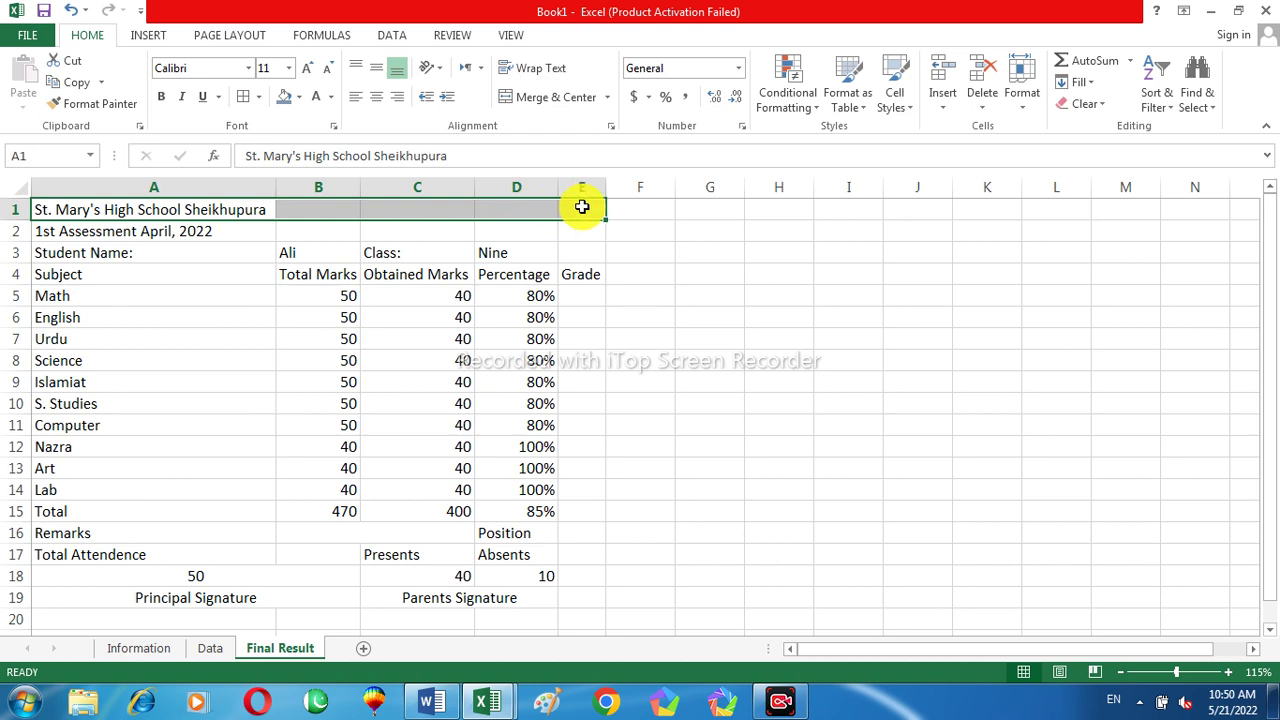
left_click(550, 97)
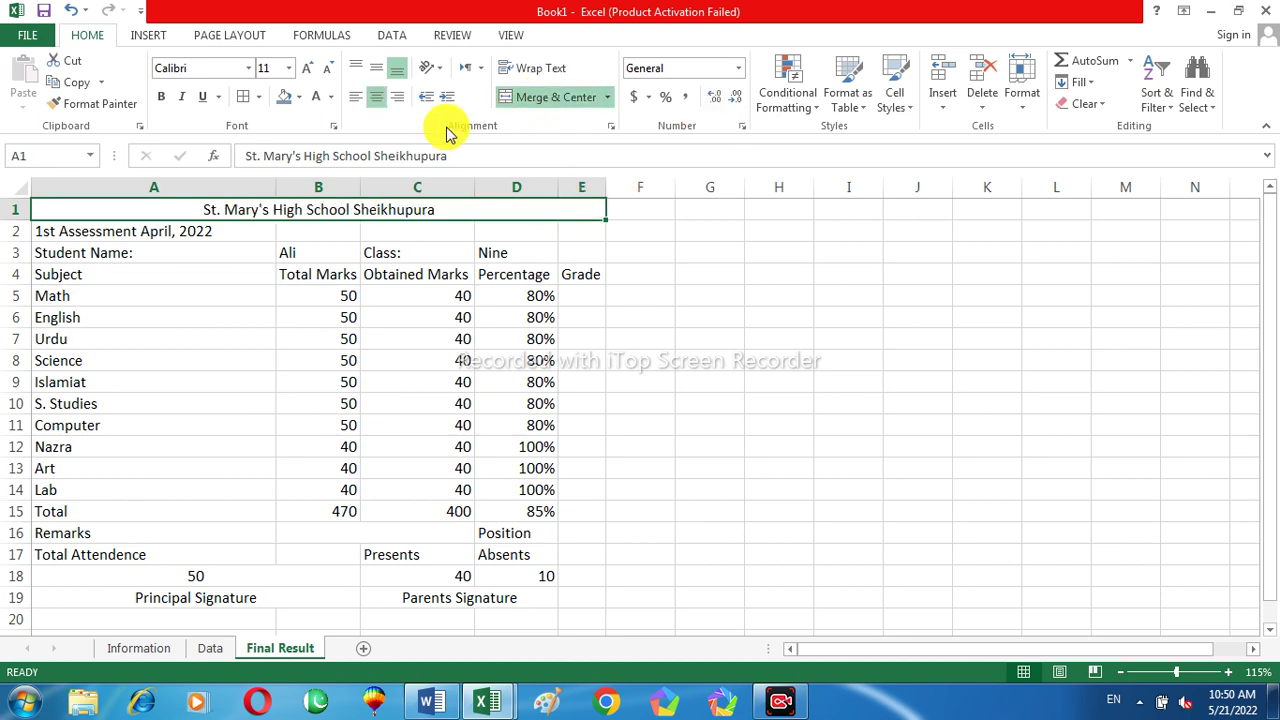
left_click(307, 68)
left_click(307, 68)
left_click(307, 68)
left_click(307, 68)
left_click(307, 68)
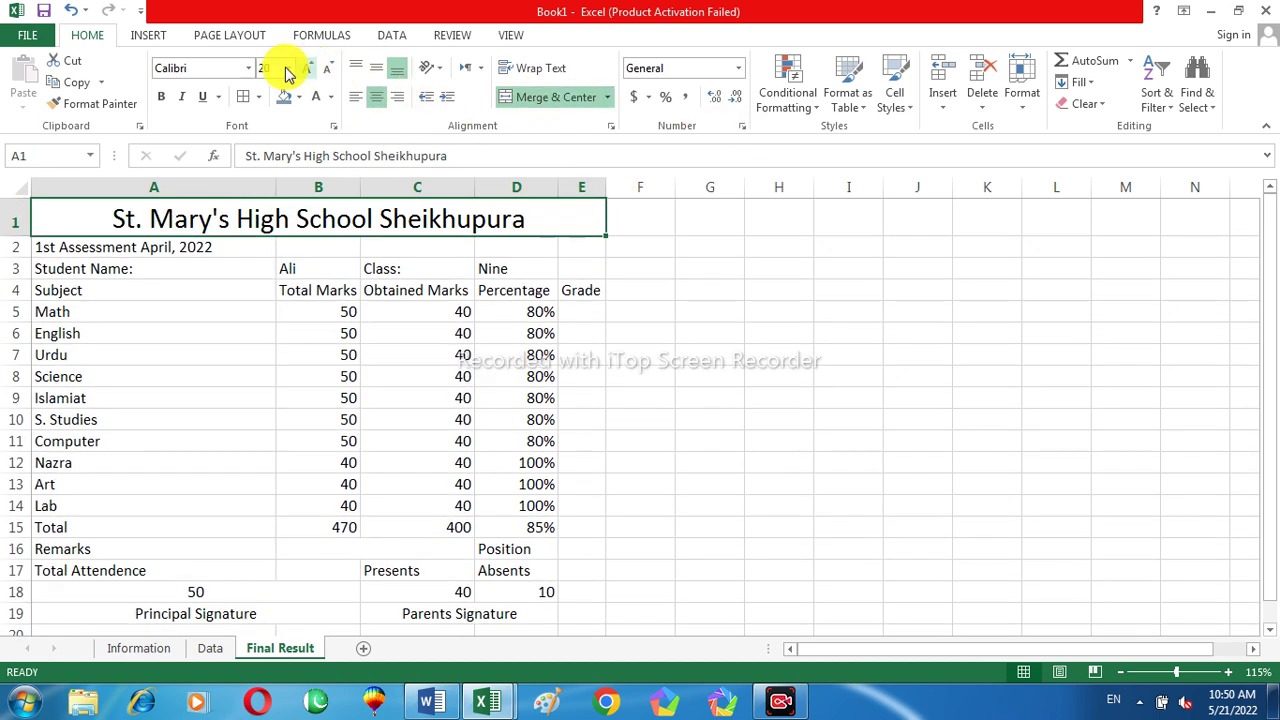
left_click(161, 96)
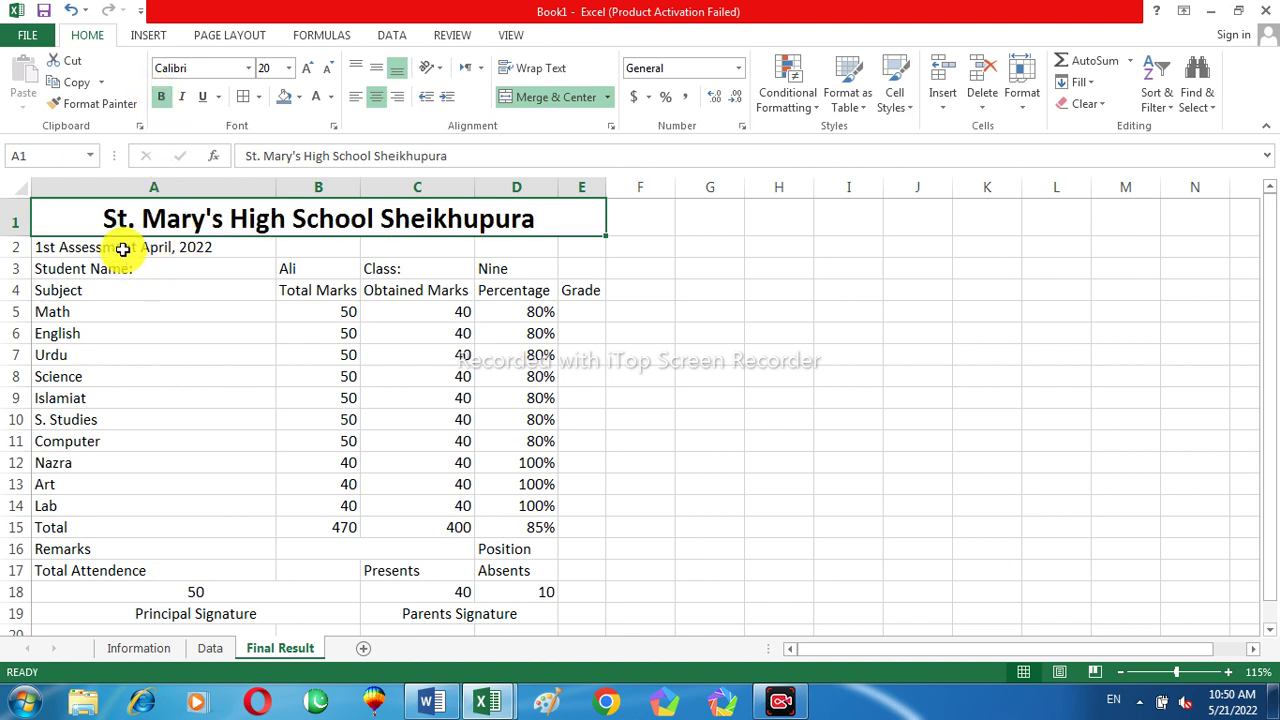
Step: Merge and centre the '1st Assessment April, 2022' heading across A2:D2, at size 18 and bold
left_click_drag(122, 249, 540, 247)
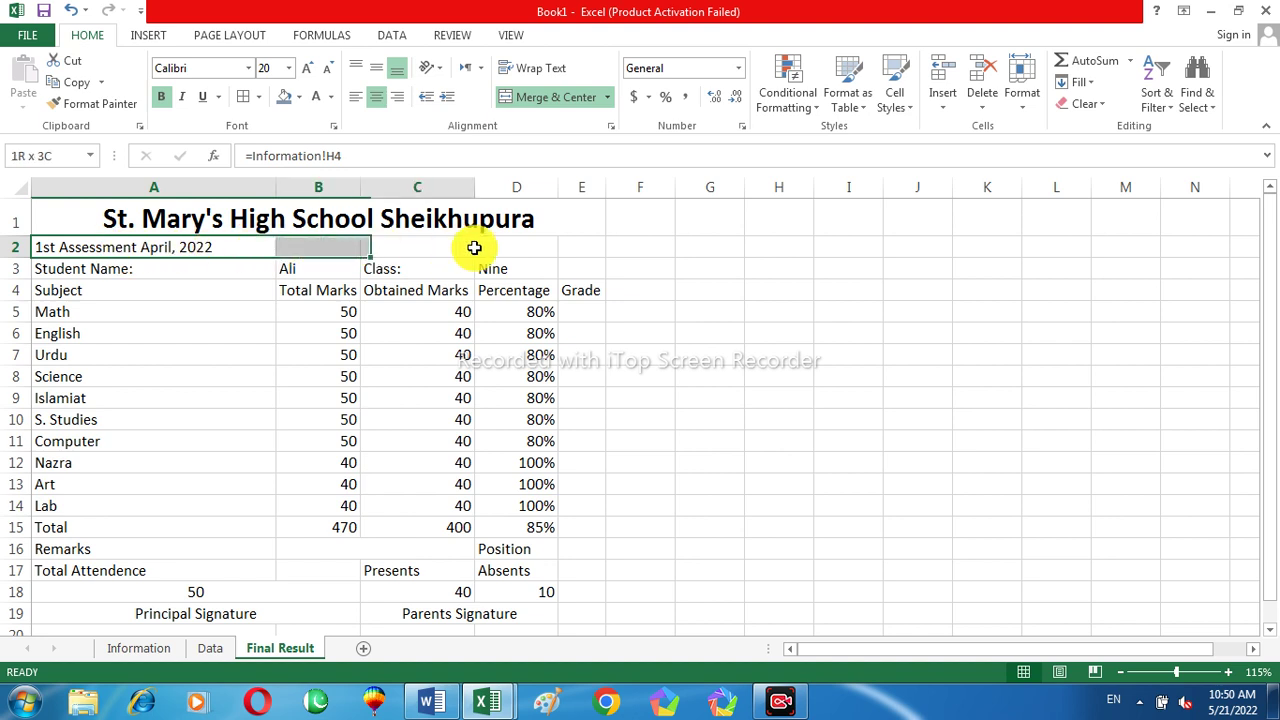
left_click(376, 96)
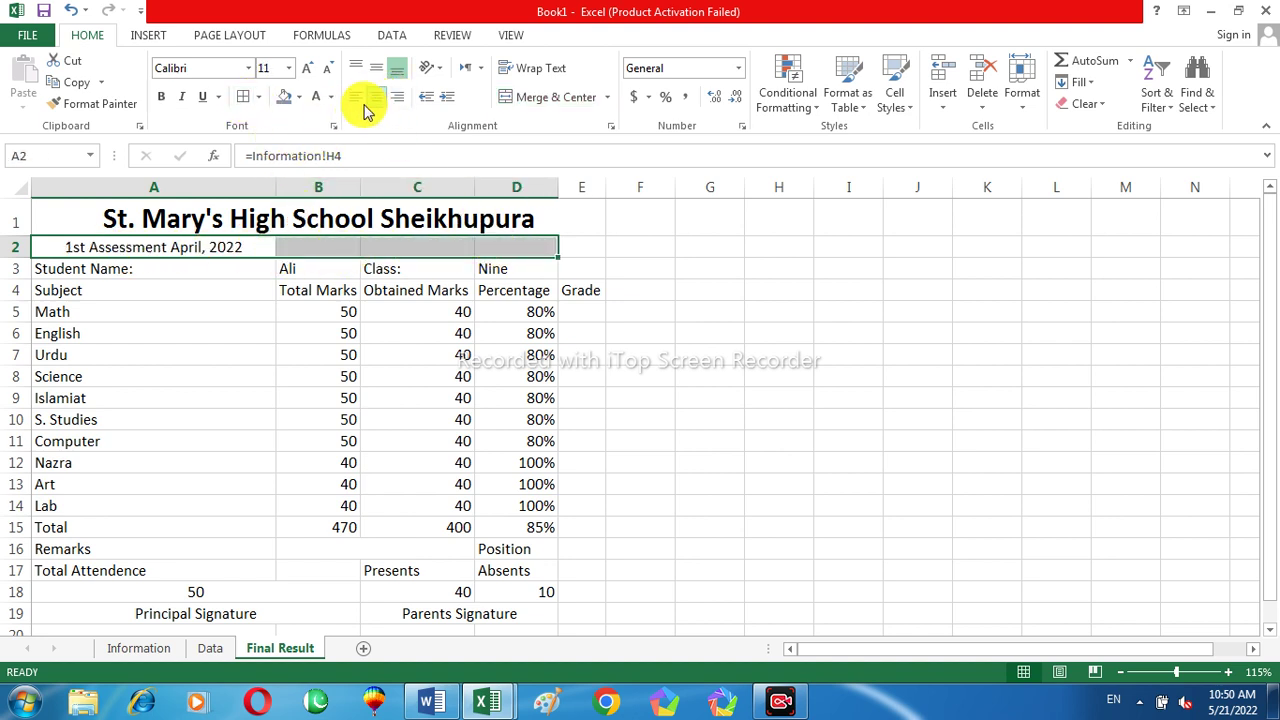
left_click(547, 106)
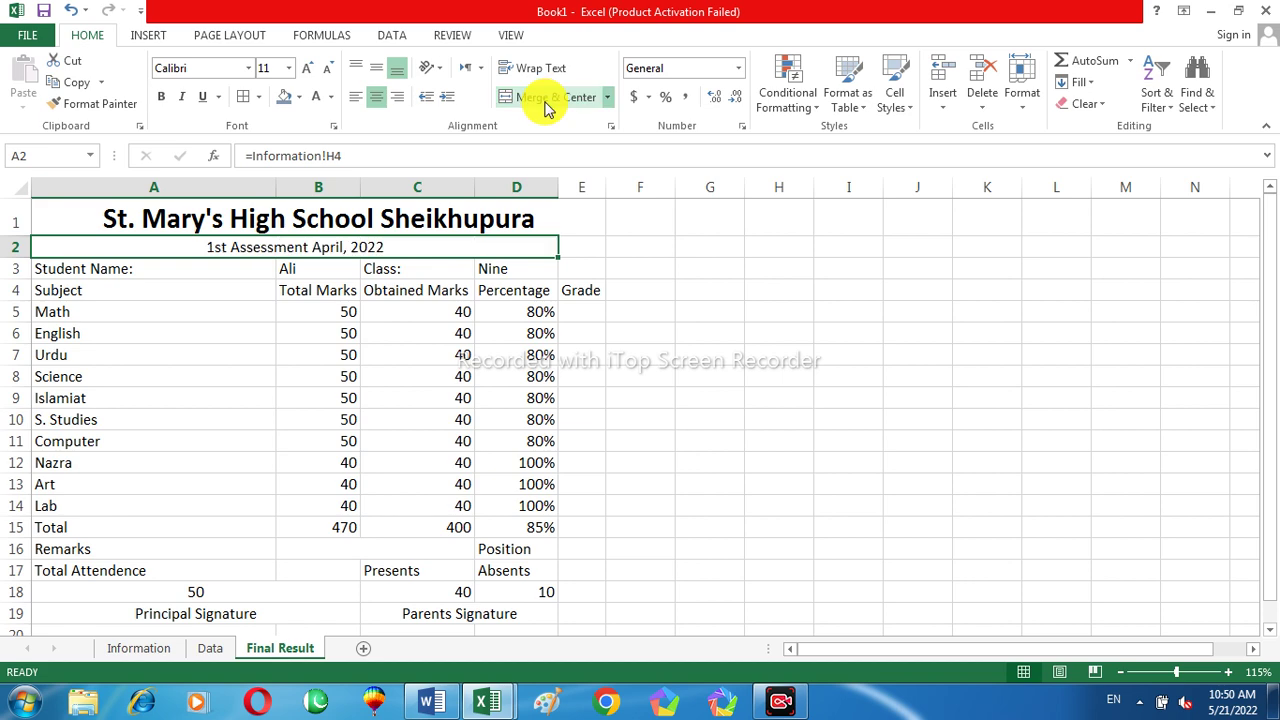
left_click(310, 70)
left_click(311, 70)
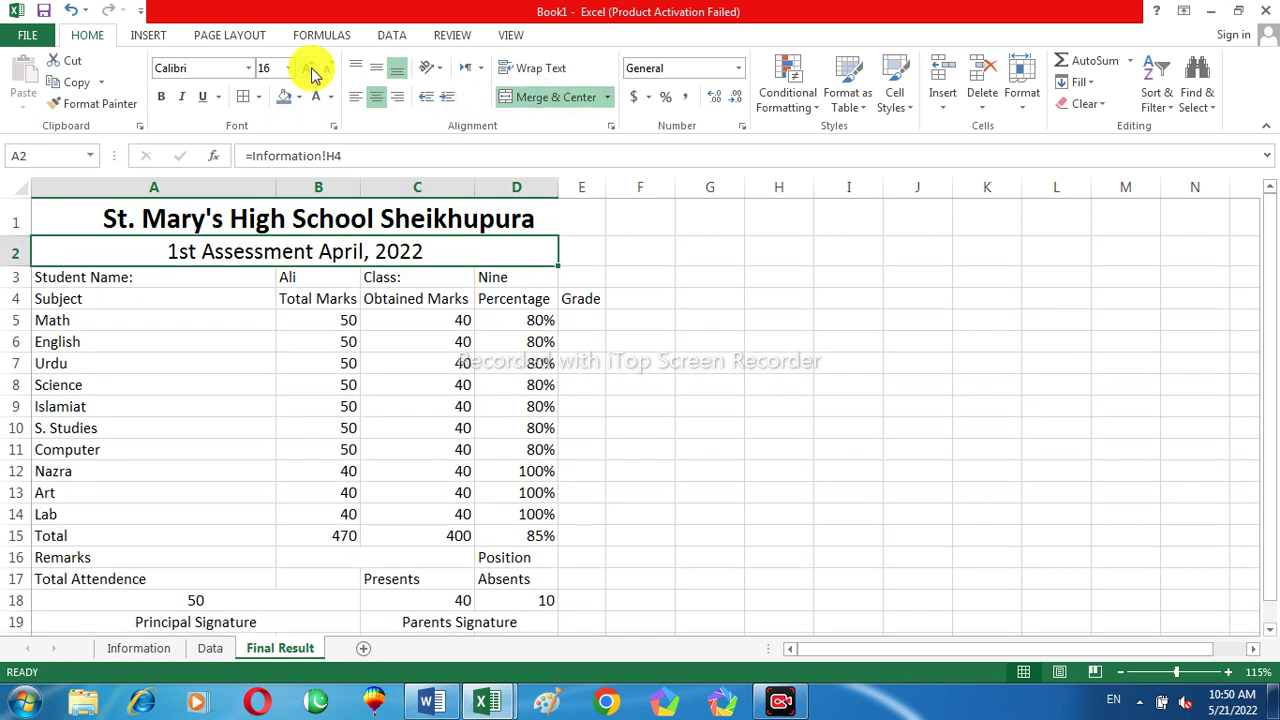
left_click(313, 70)
left_click(161, 96)
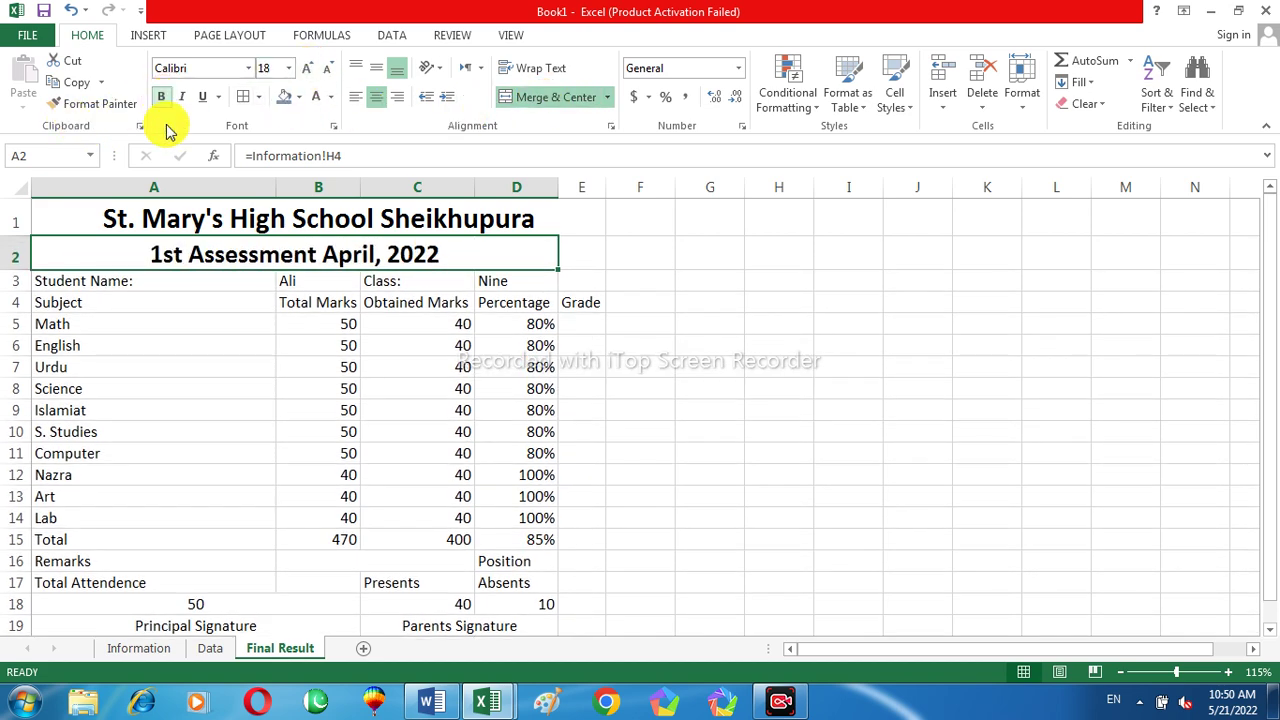
left_click_drag(157, 279, 476, 282)
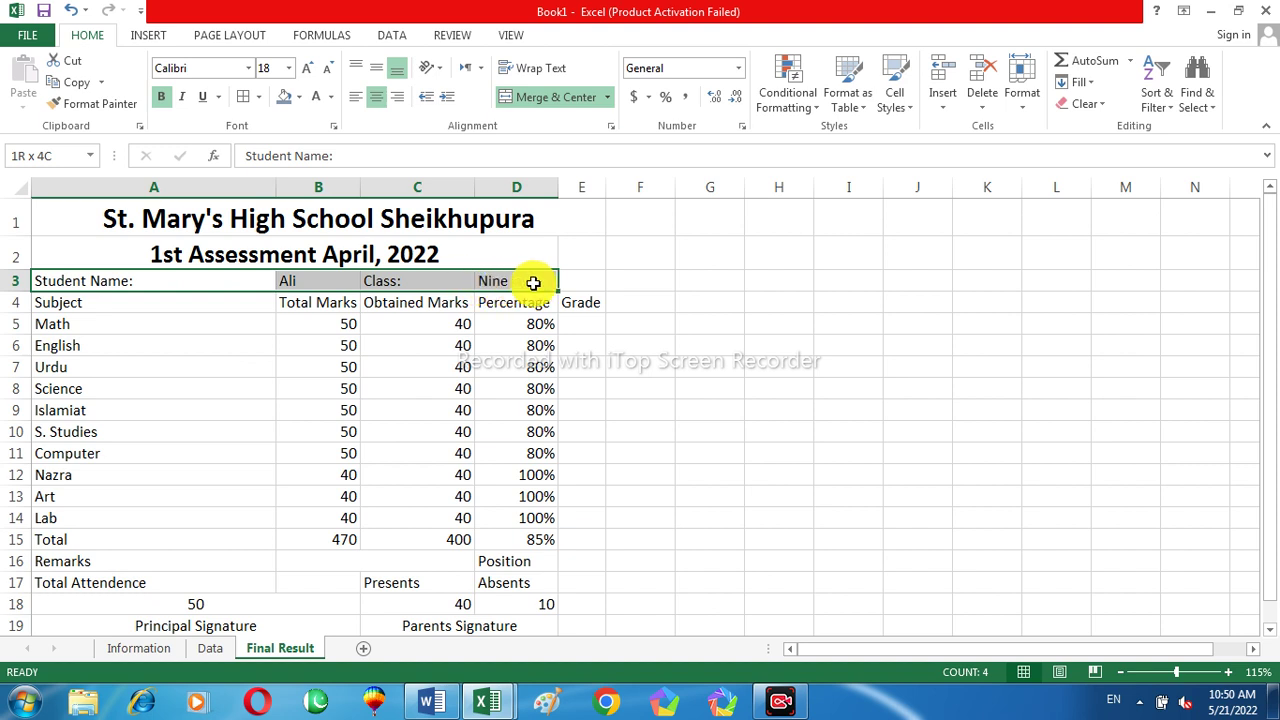
Step: Make the row 3 student details bold at font size 14
left_click_drag(533, 283, 531, 281)
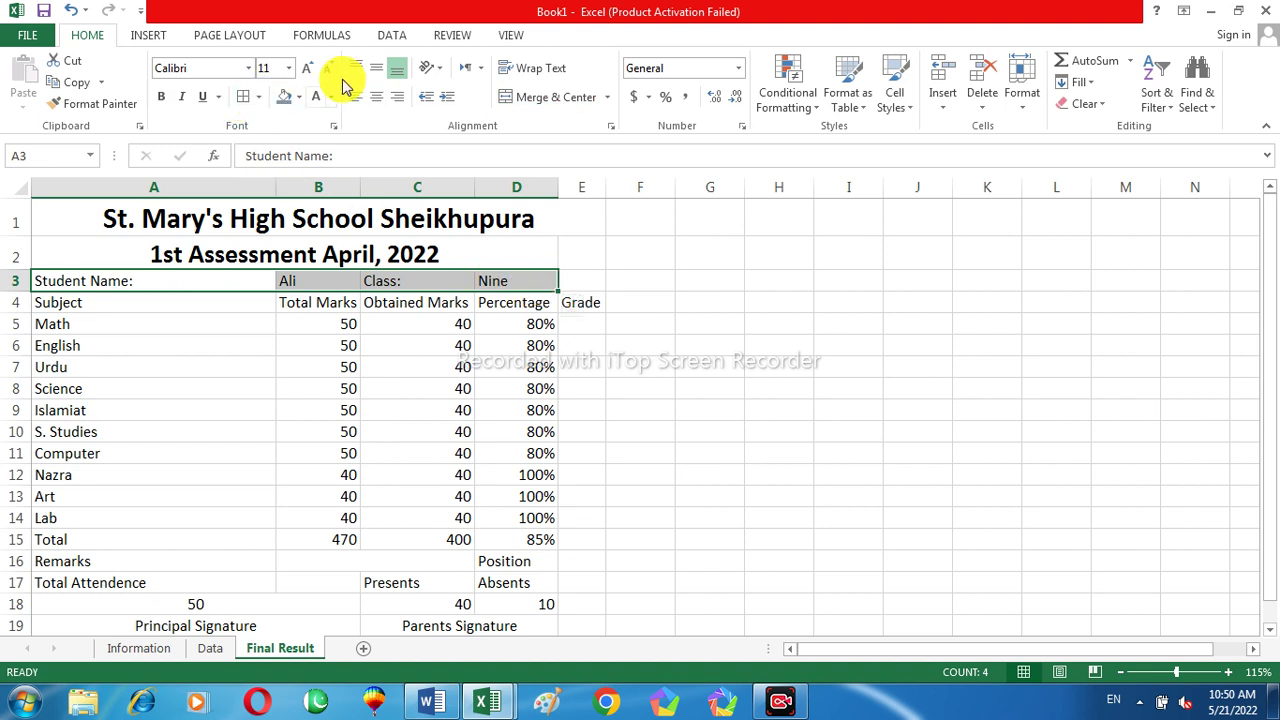
left_click(307, 70)
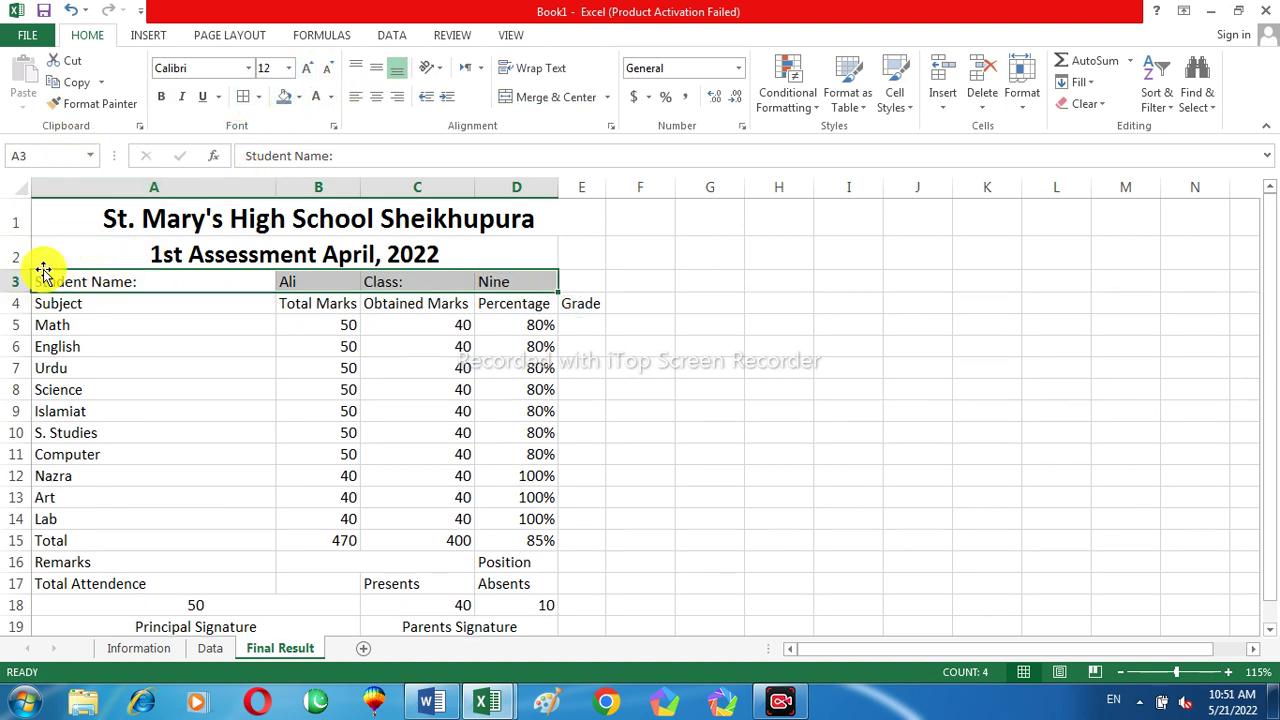
left_click(162, 98)
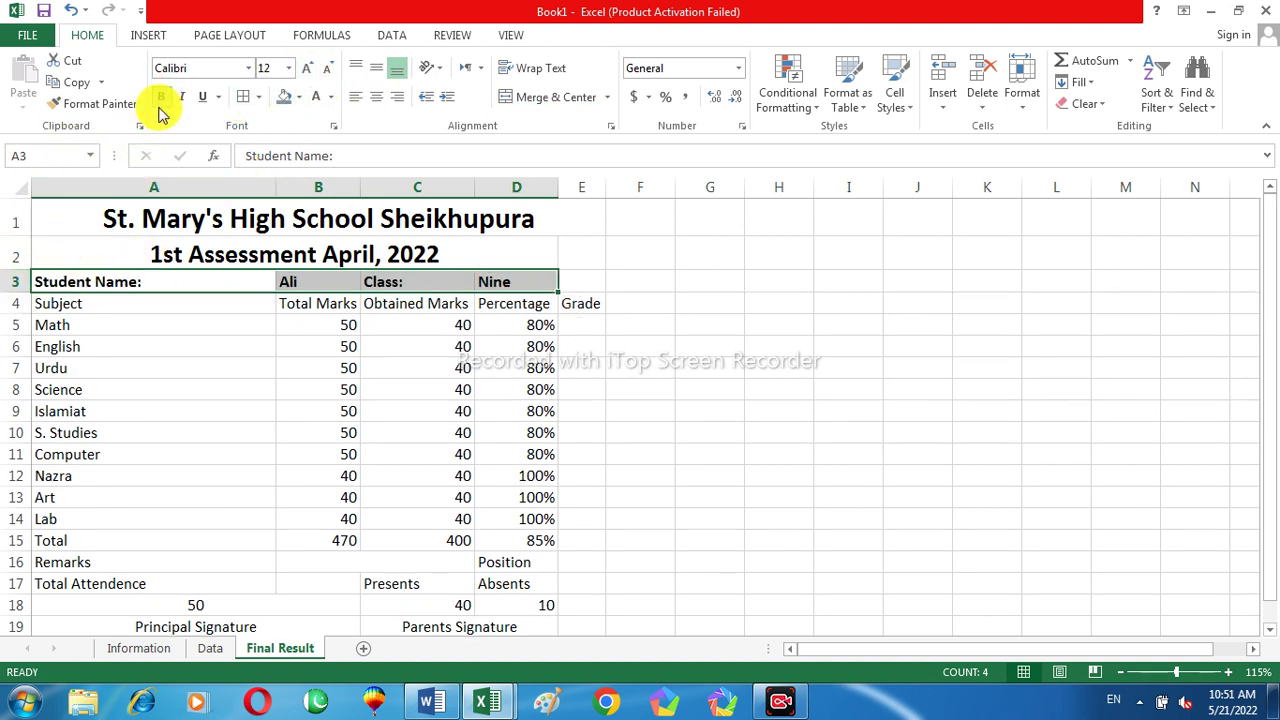
left_click(311, 70)
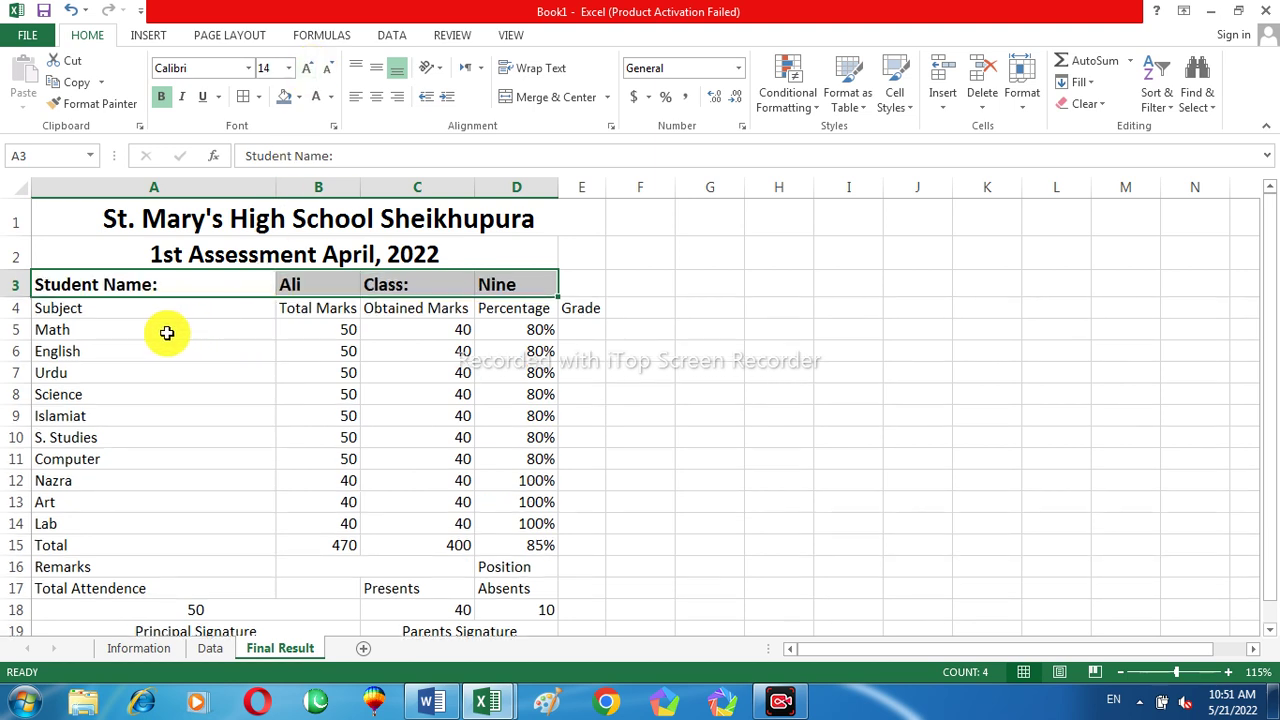
Step: Enlarge the subject labels A4:A15 to size 12 and bold the Subject and Total labels
left_click_drag(107, 311, 117, 537)
left_click(104, 312)
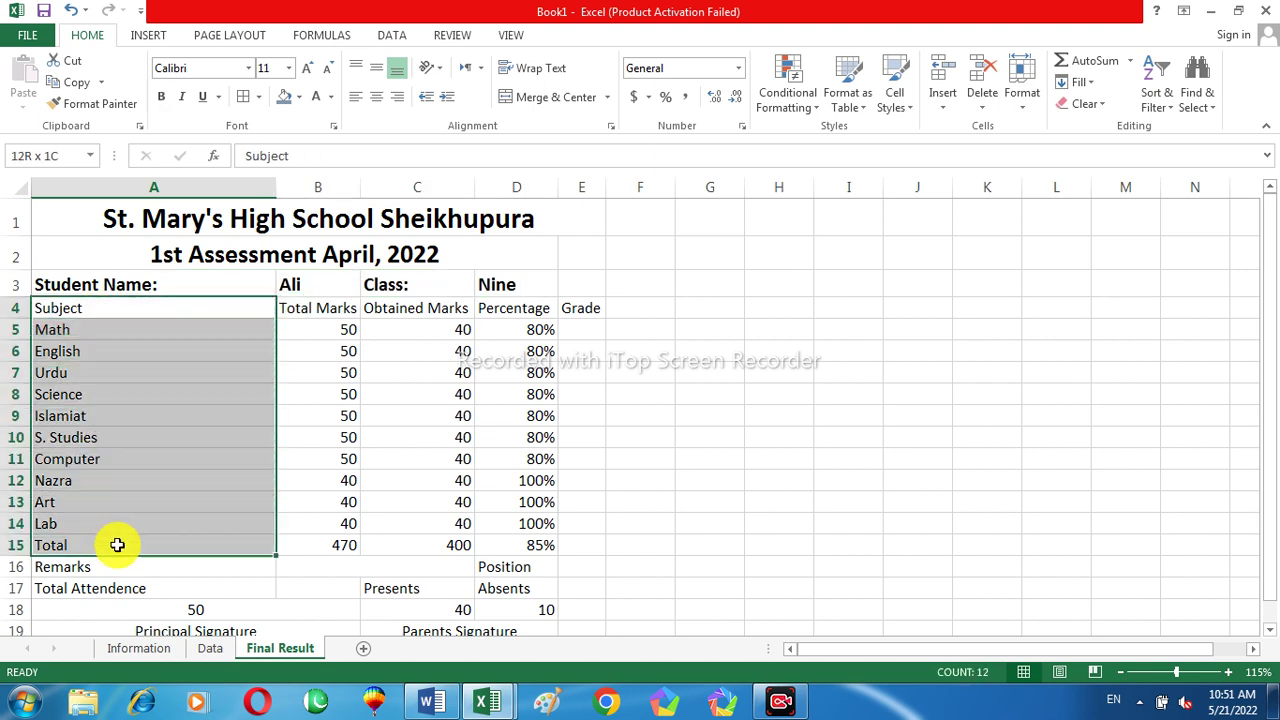
left_click(306, 67)
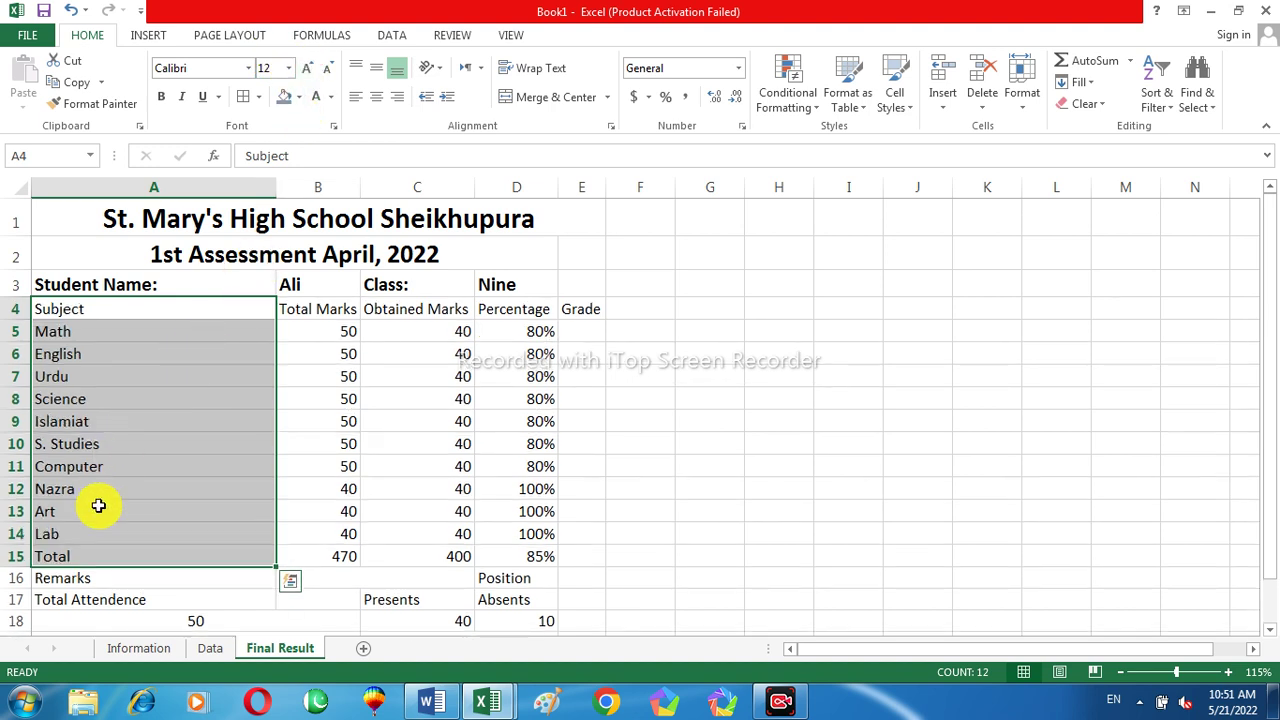
left_click(91, 556)
left_click(161, 96)
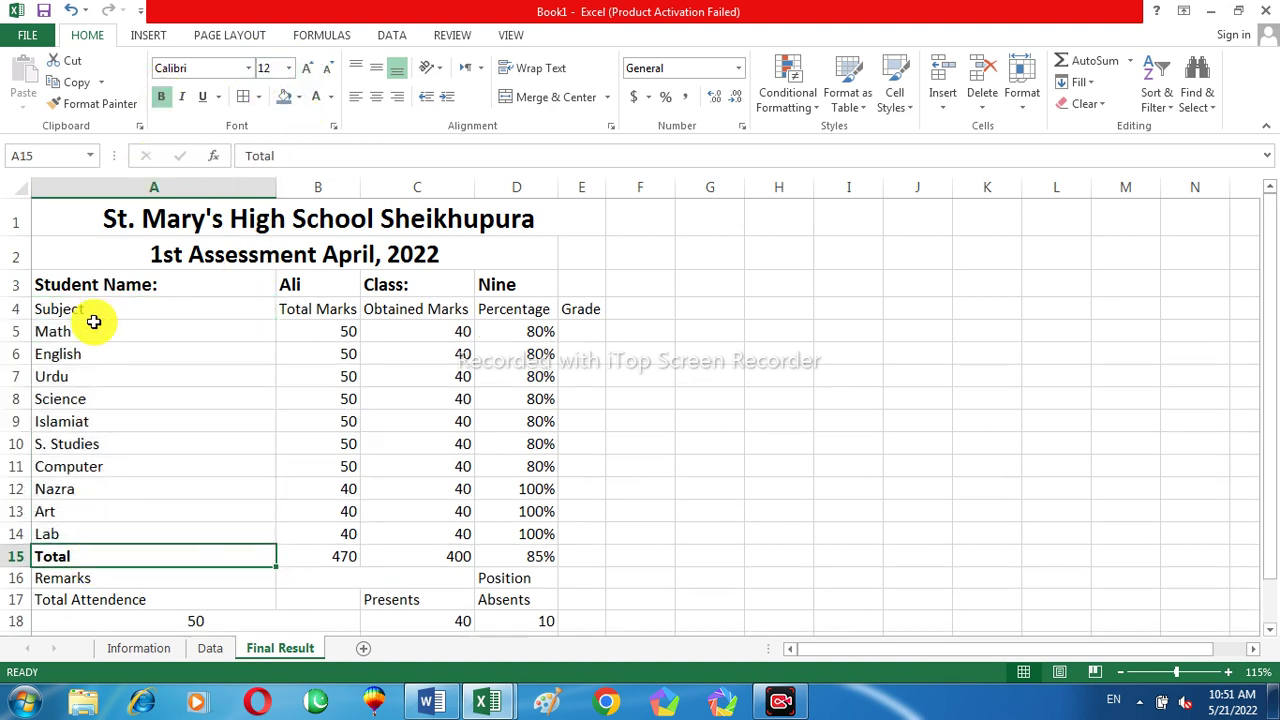
left_click(93, 310)
left_click(161, 96)
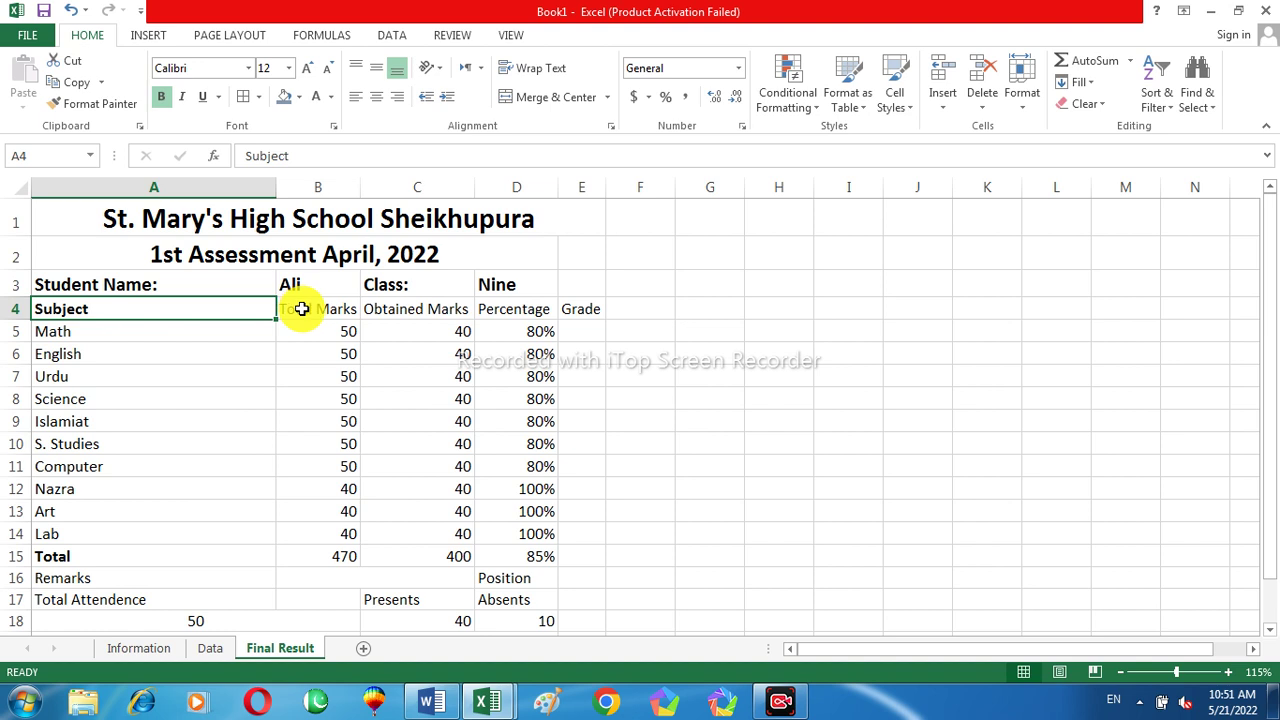
Step: Make the row 4 headings, Total Marks through Grade, bold at size 12
left_click_drag(314, 311, 578, 310)
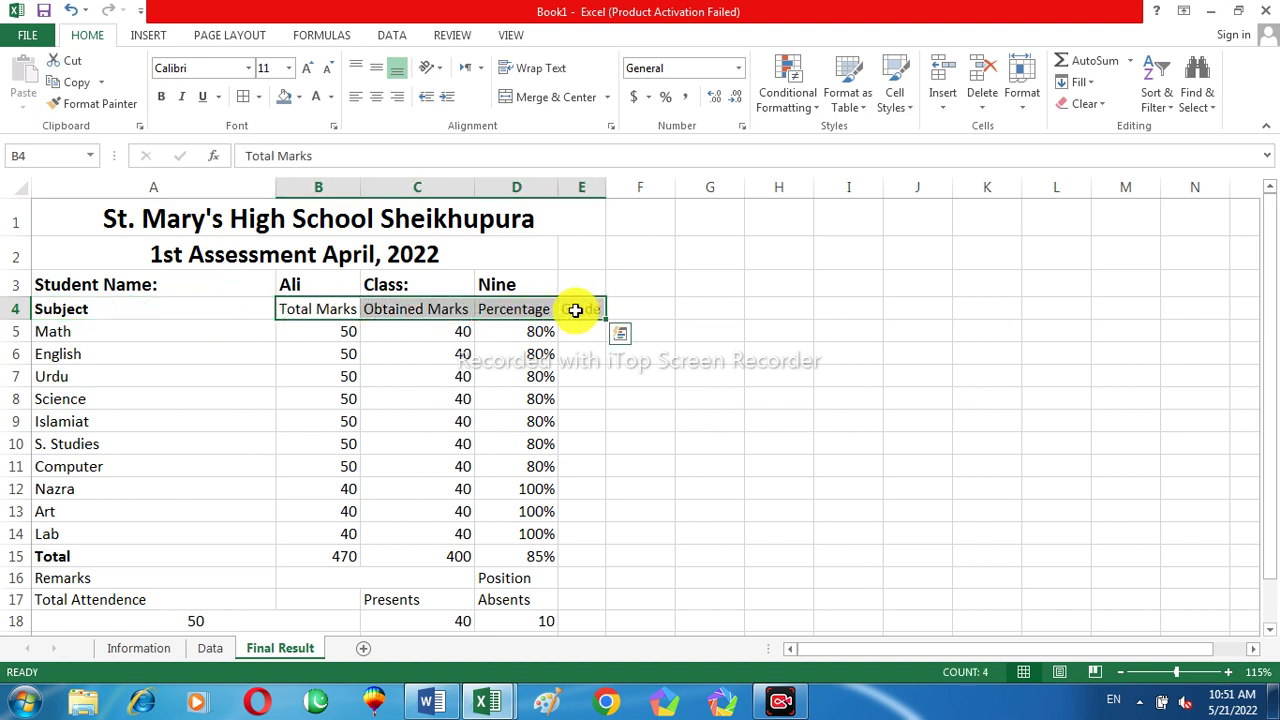
left_click(306, 68)
left_click(160, 96)
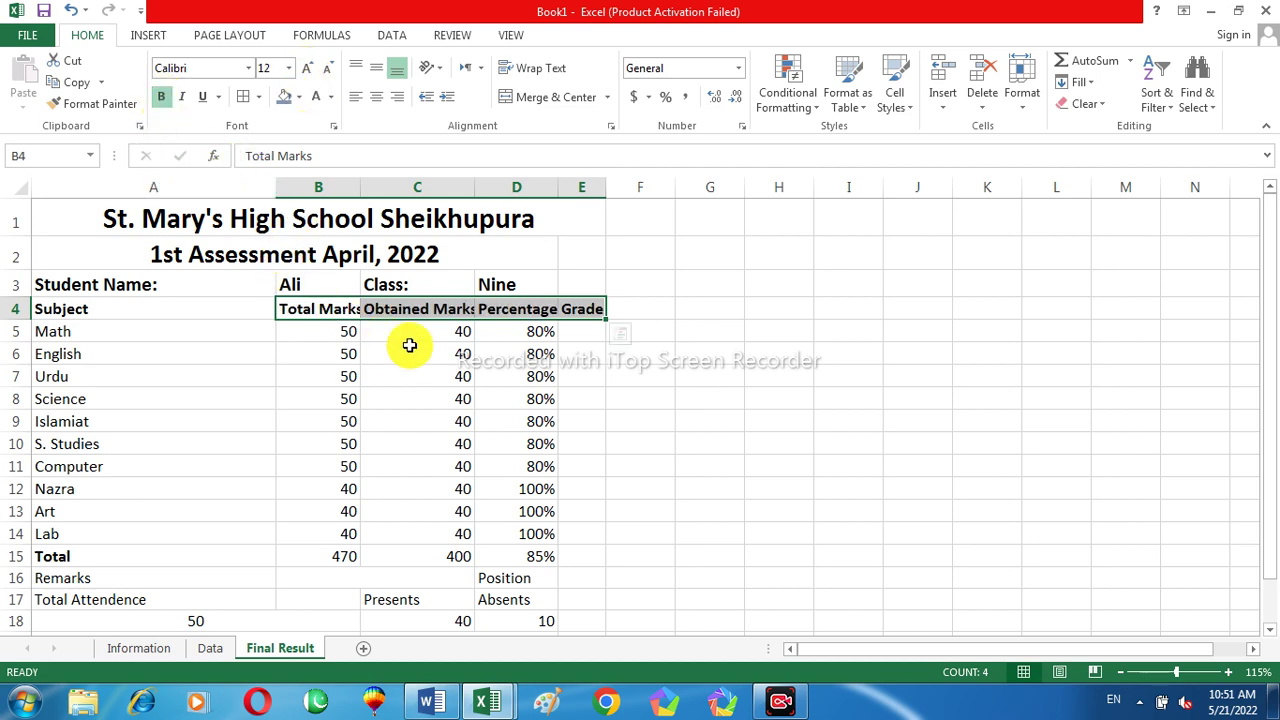
left_click(409, 345)
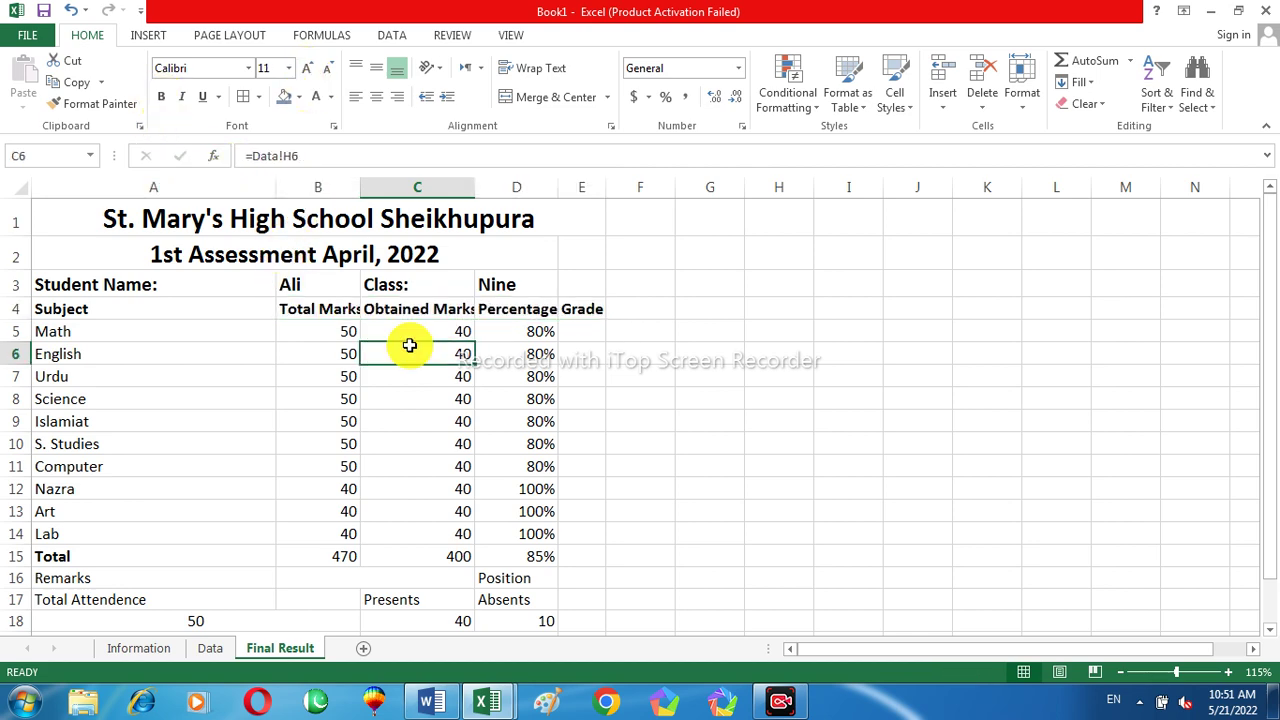
scroll(409, 345, "down", 1)
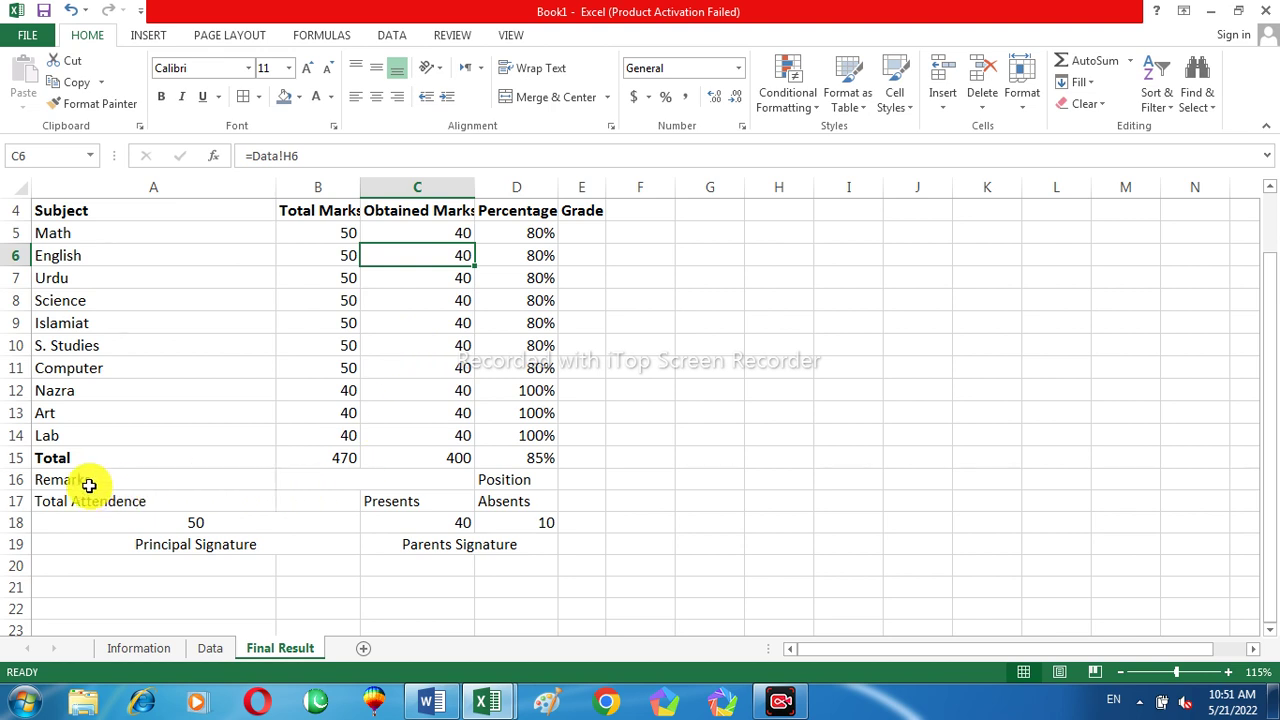
Step: Make the Remarks and attendance rows (A16:E17) bold at font size 14
mouse_move(89, 485)
left_mouse_down()
mouse_move(398, 516)
mouse_move(569, 500)
left_mouse_up()
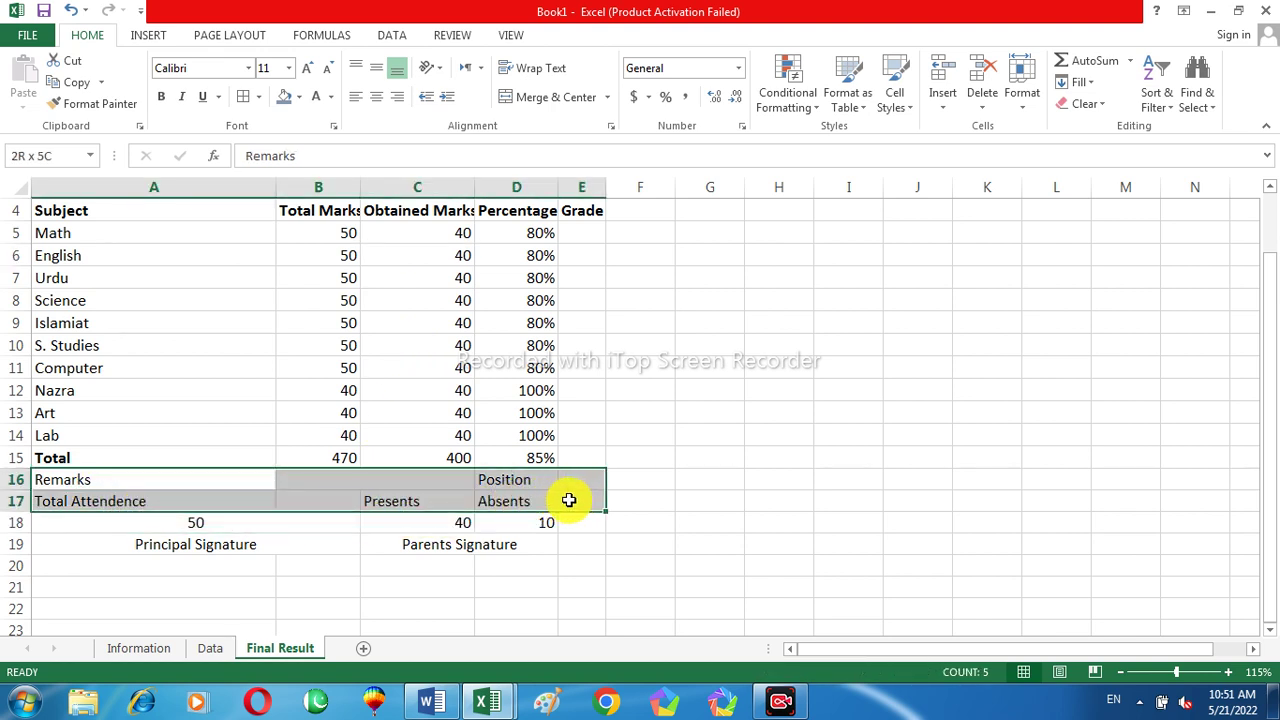
left_click(307, 69)
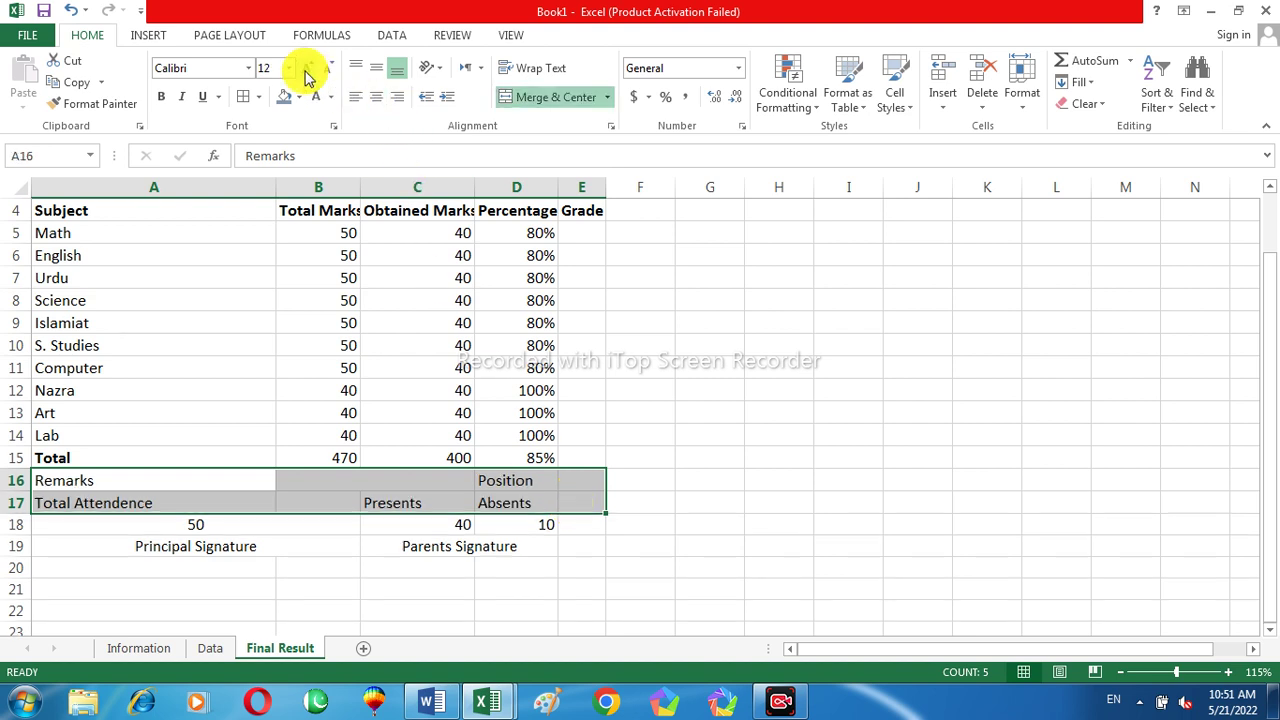
left_click(307, 69)
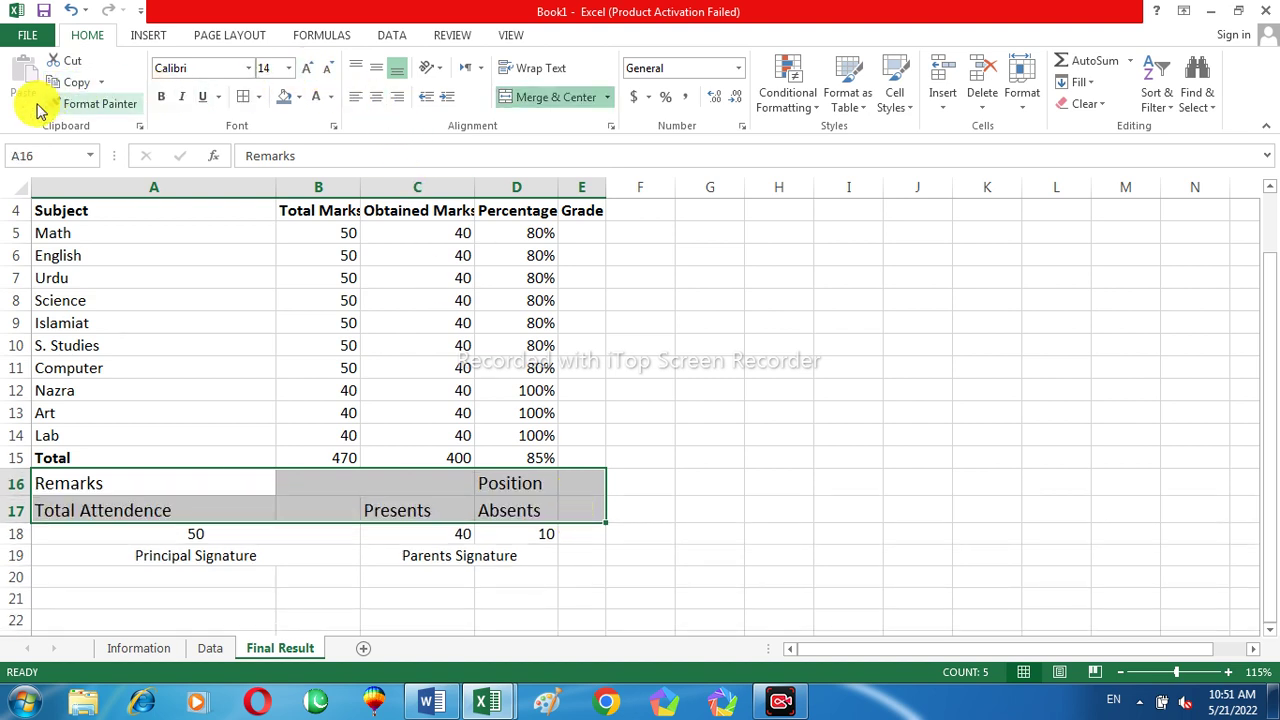
left_click(162, 98)
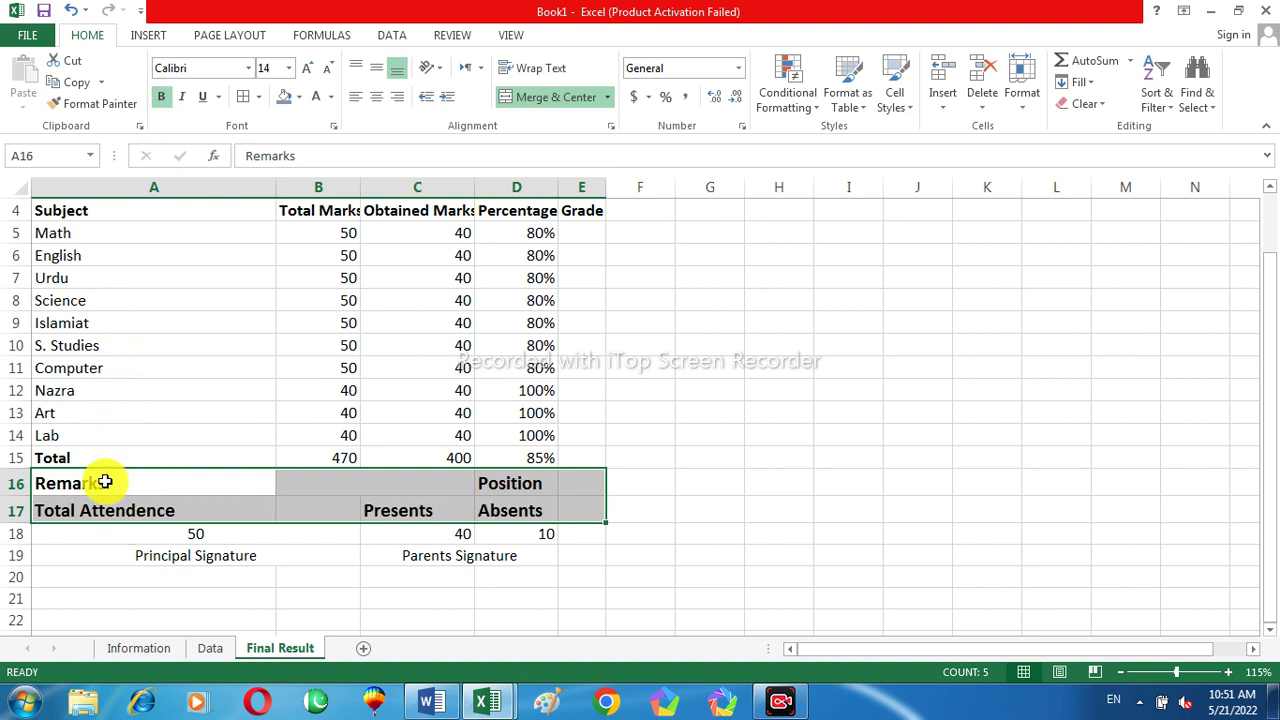
Step: Set rows 16–19, including the signature labels, to size 14 bold
left_click_drag(105, 482, 317, 557)
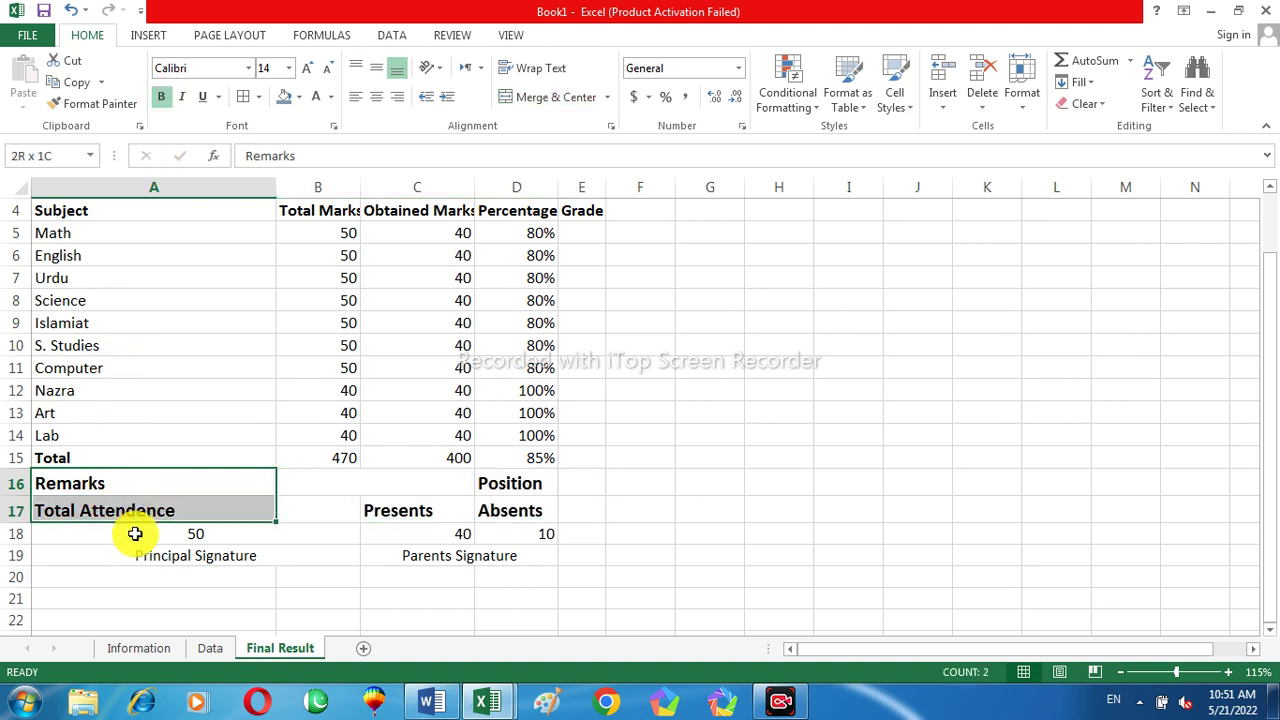
left_click(289, 68)
left_click(271, 177)
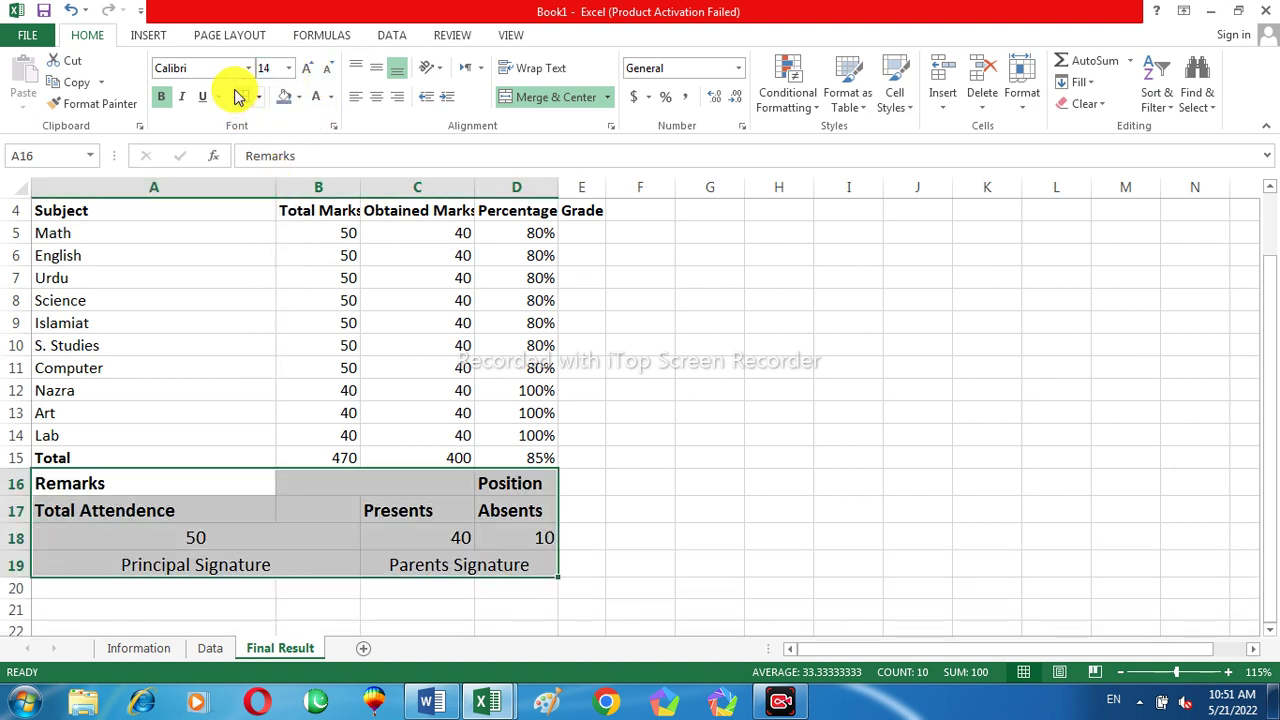
left_click(163, 97)
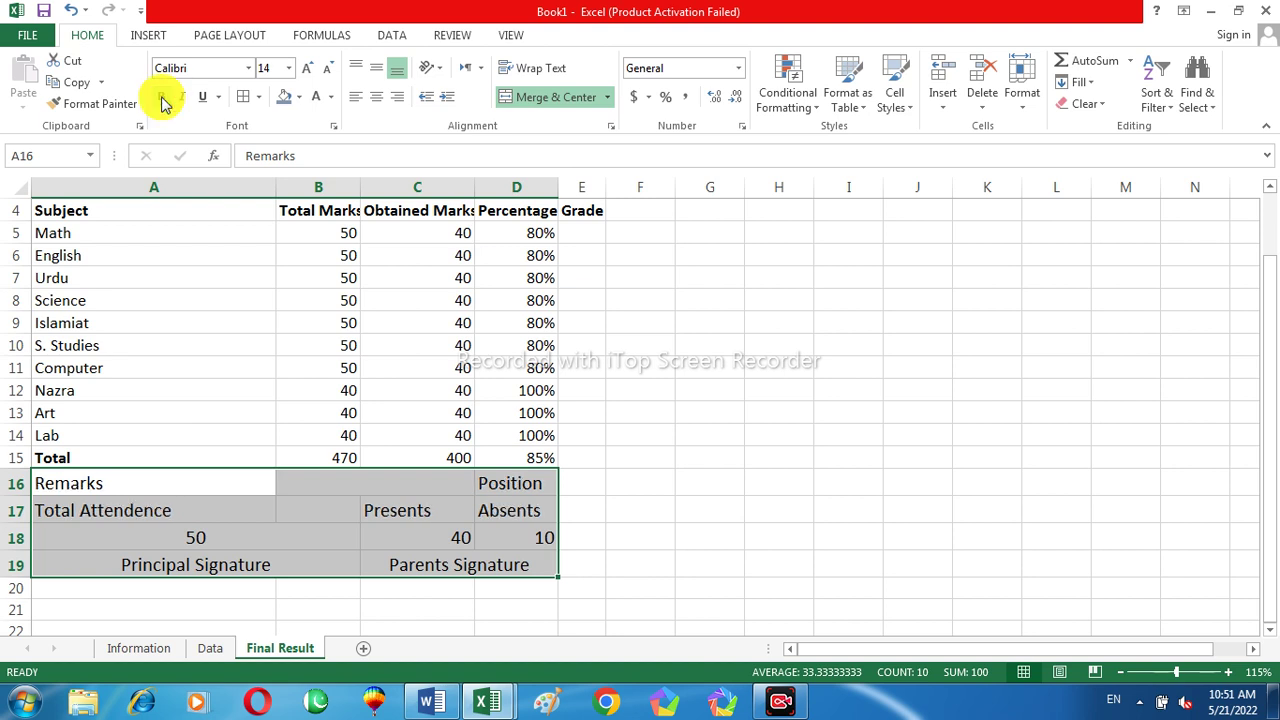
left_click(162, 99)
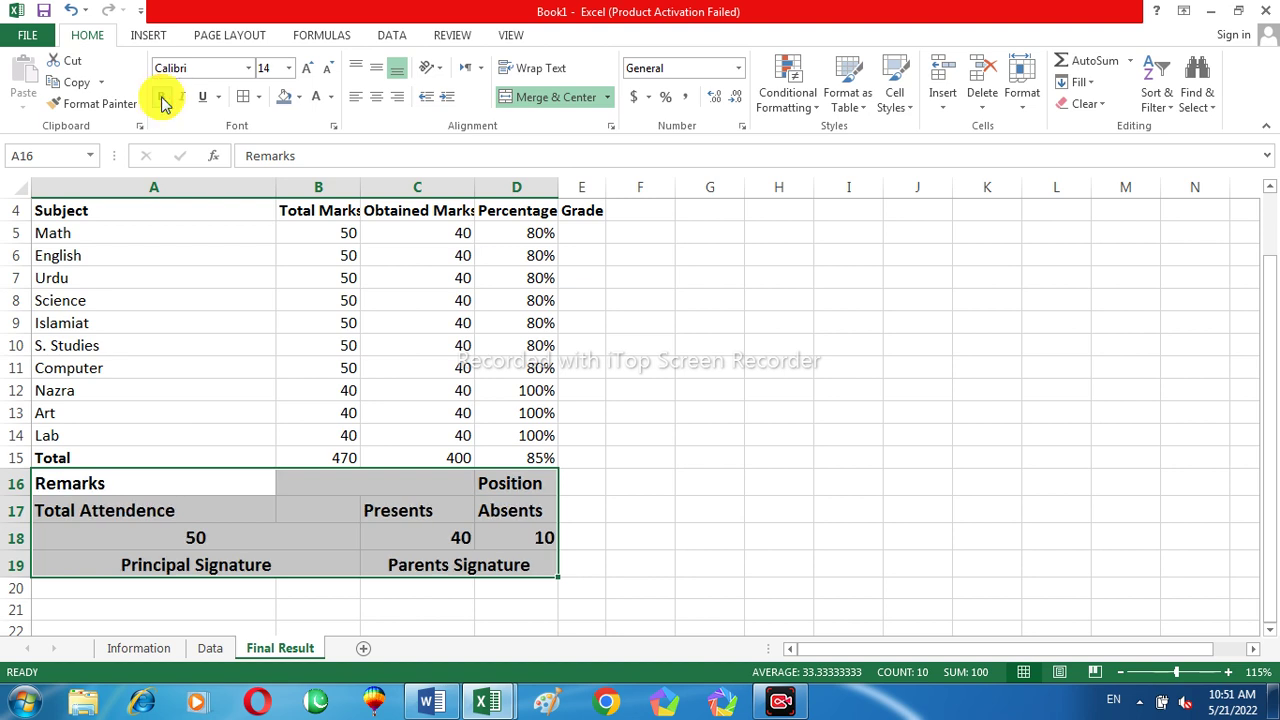
left_click(261, 531)
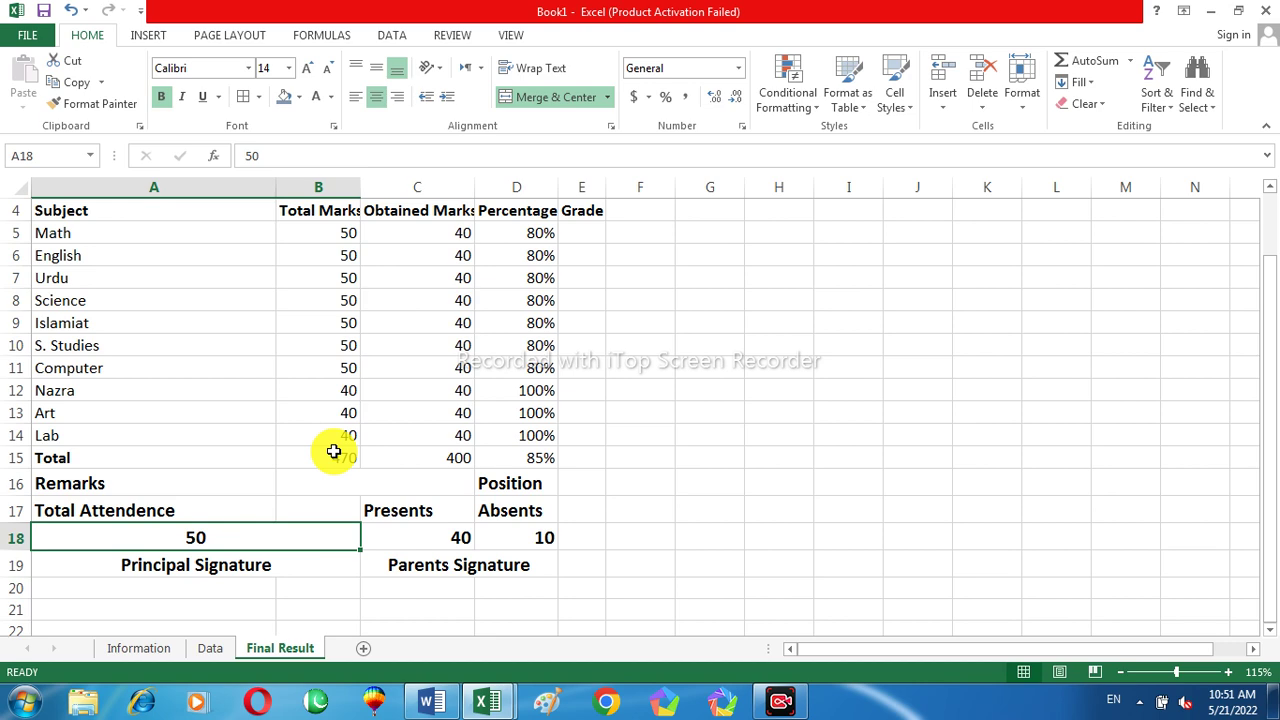
Step: AutoFit every column on the sheet to its contents
left_click(20, 188)
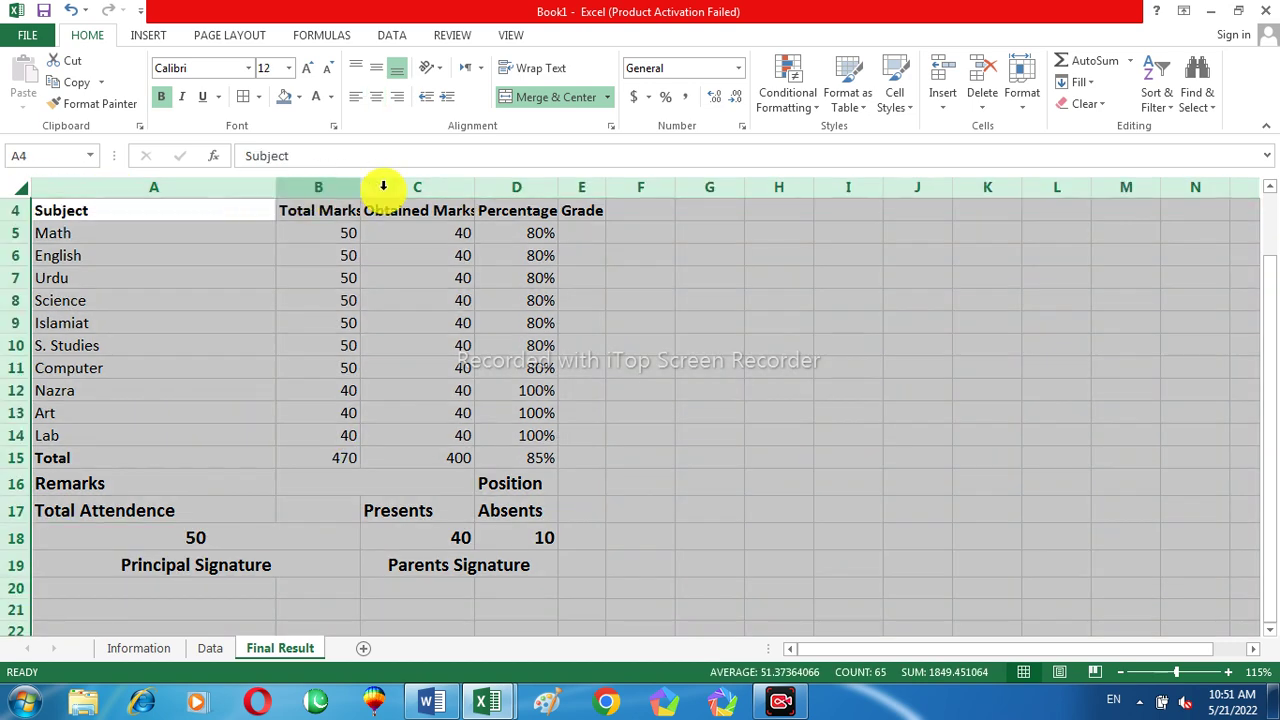
double_click(360, 187)
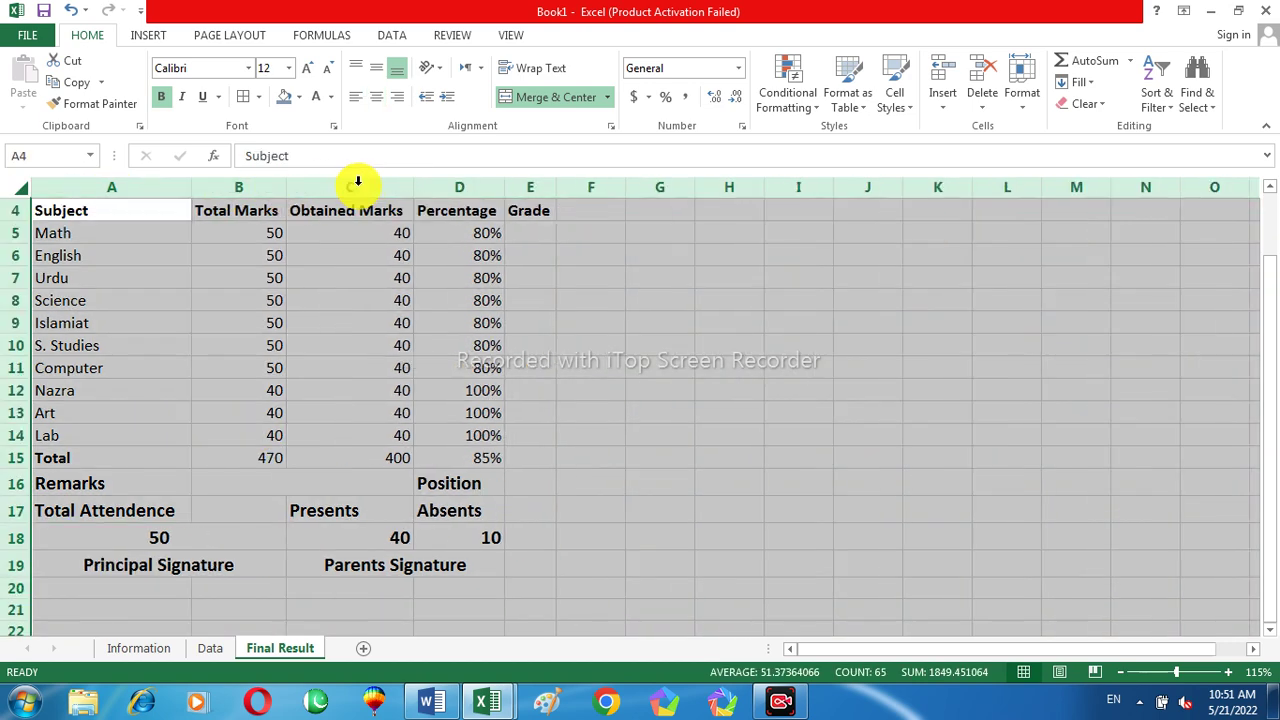
left_click(356, 292)
scroll(346, 394, "up", 1)
scroll(346, 394, "down", 1)
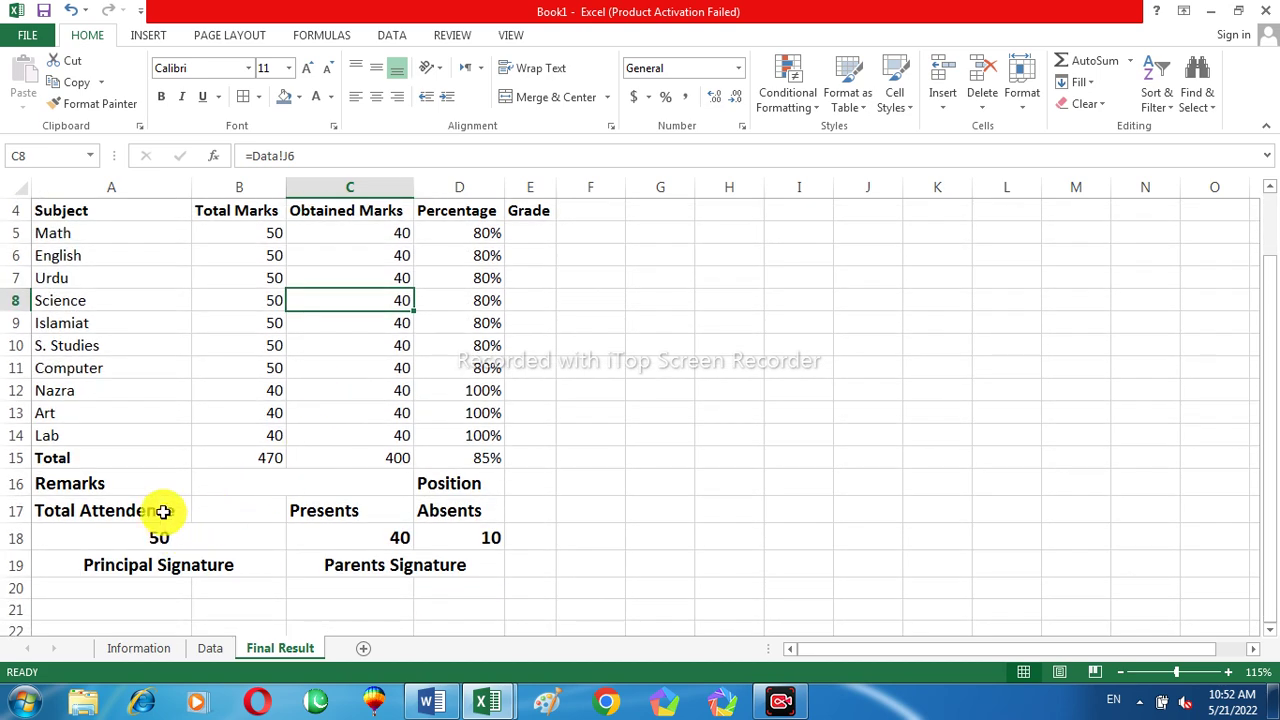
Step: Merge and centre the Total Attendence label across A17:B17
left_click(163, 512)
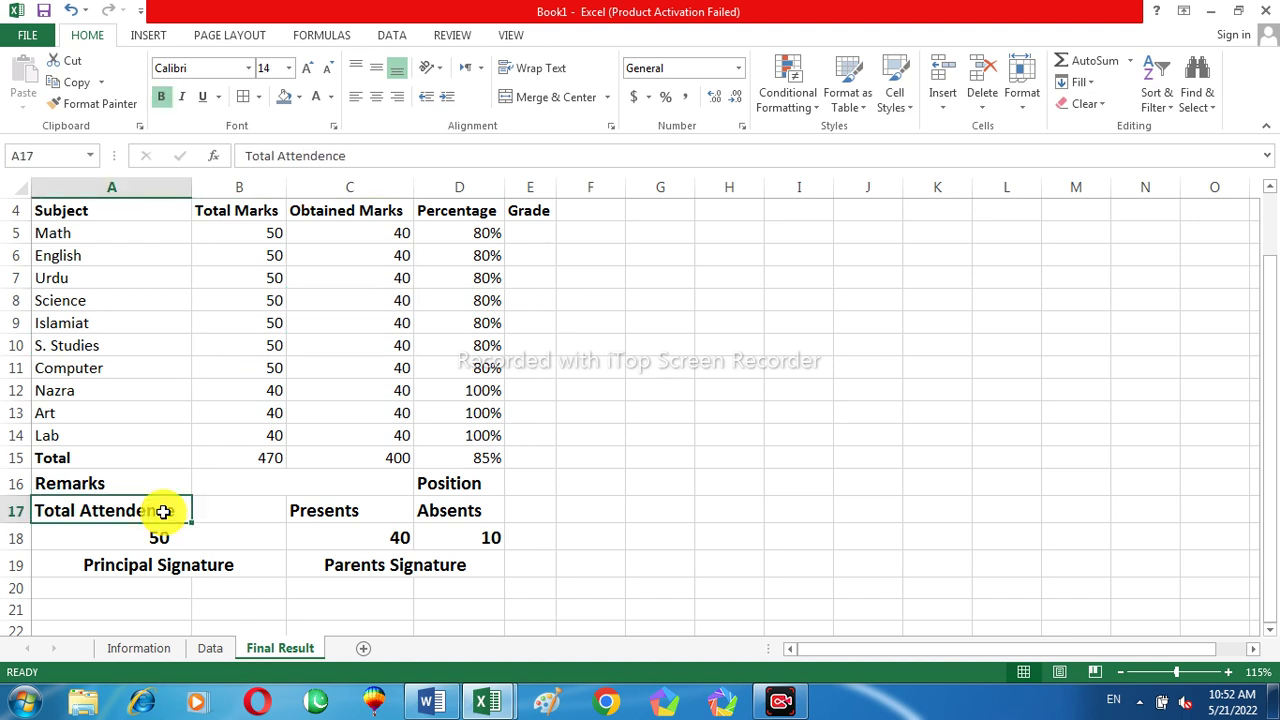
left_click_drag(160, 511, 235, 510)
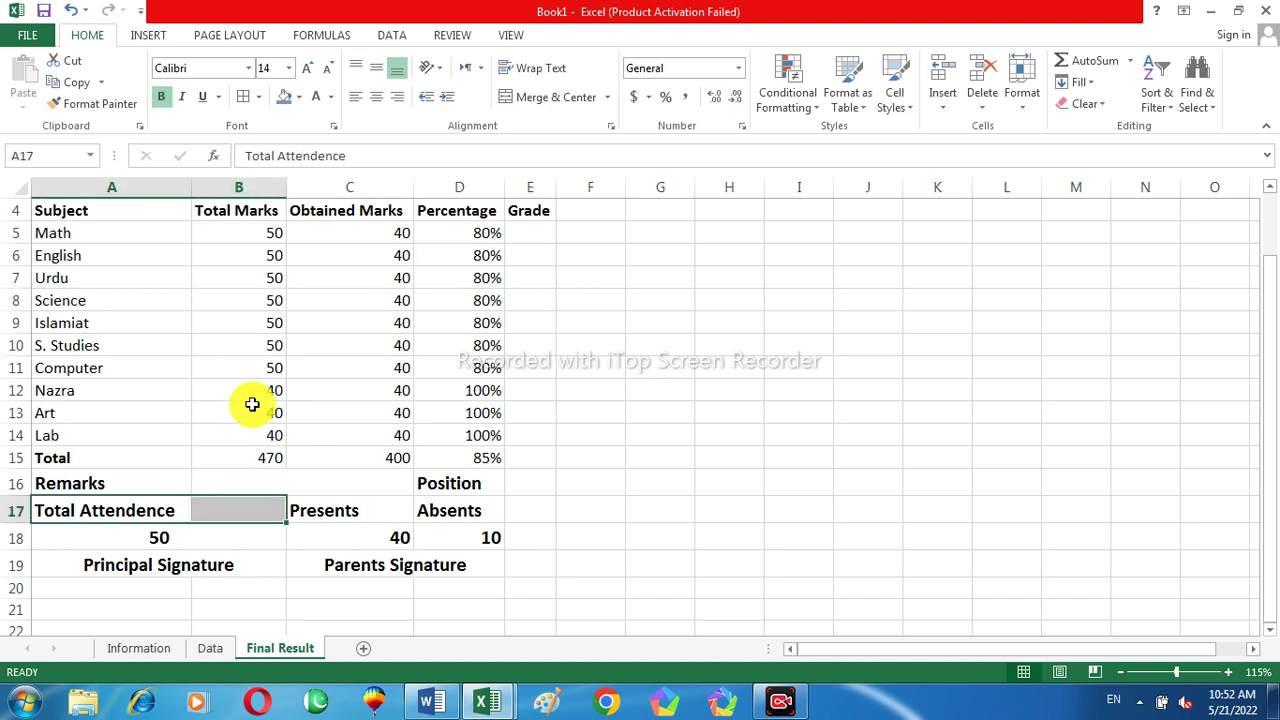
left_click(231, 534)
scroll(177, 371, "up", 1)
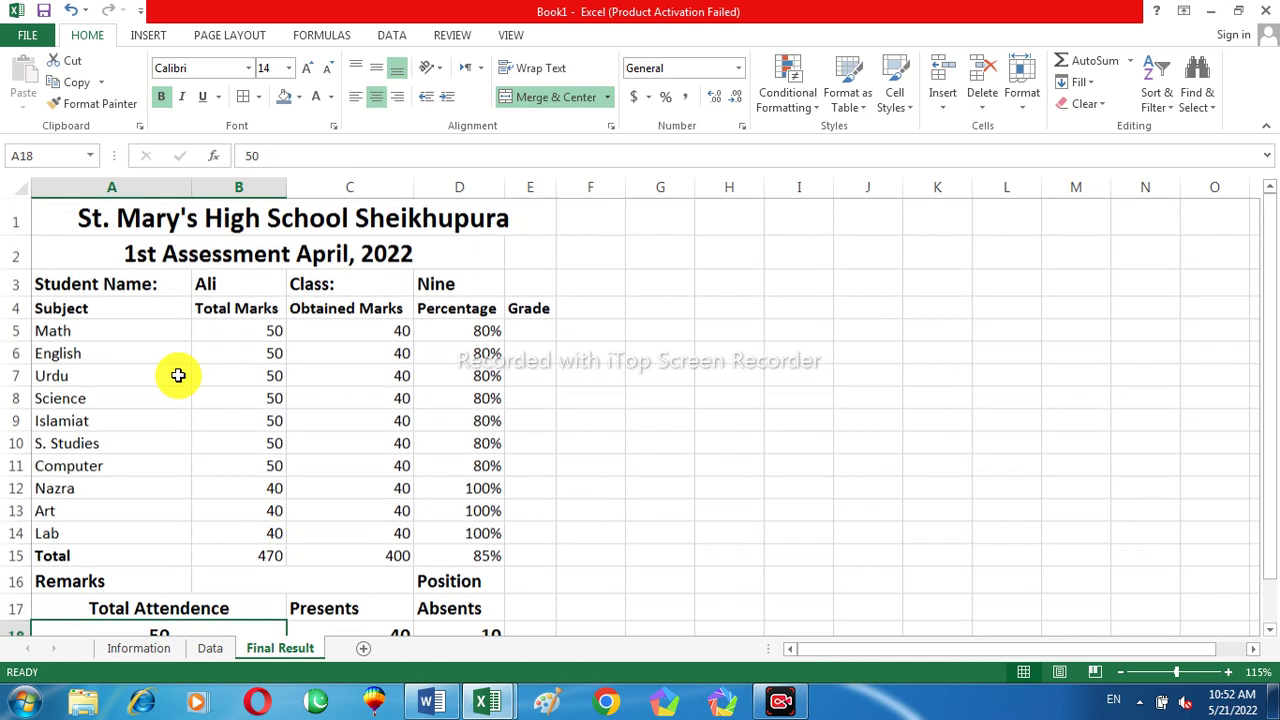
Step: Centre all sheet text horizontally and vertically
left_click(22, 187)
left_click(380, 103)
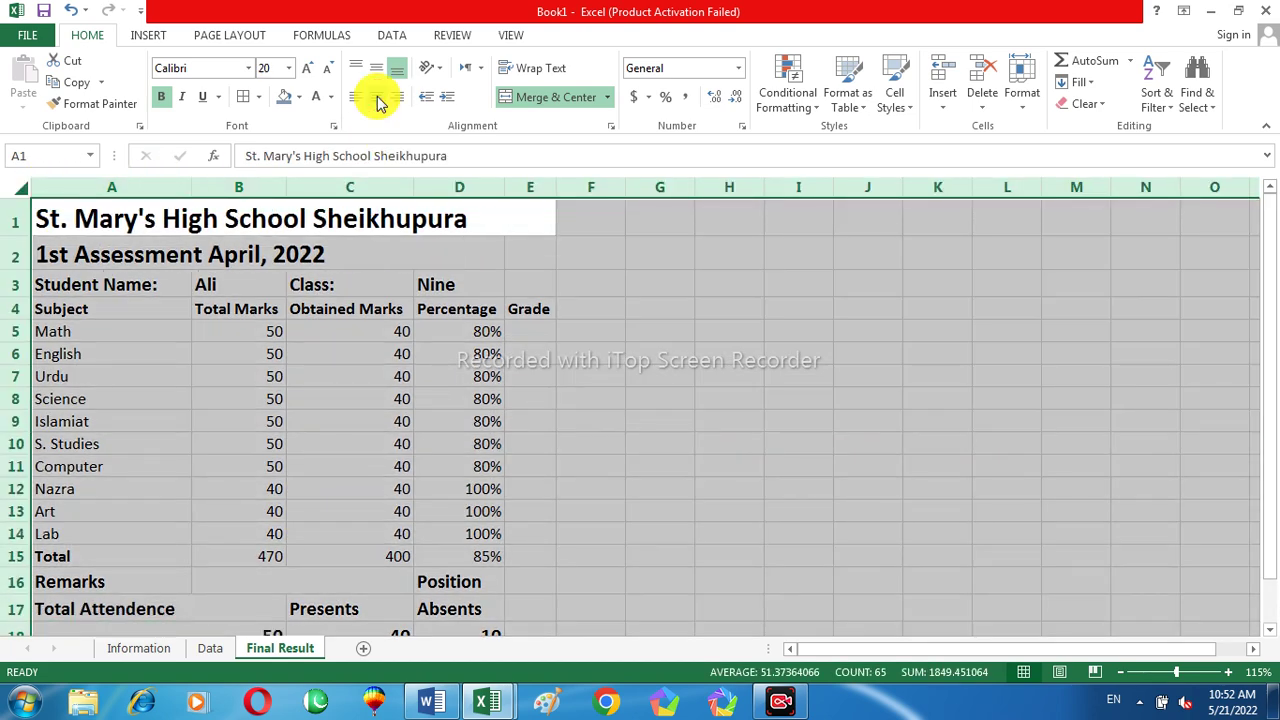
left_click(378, 97)
left_click(377, 66)
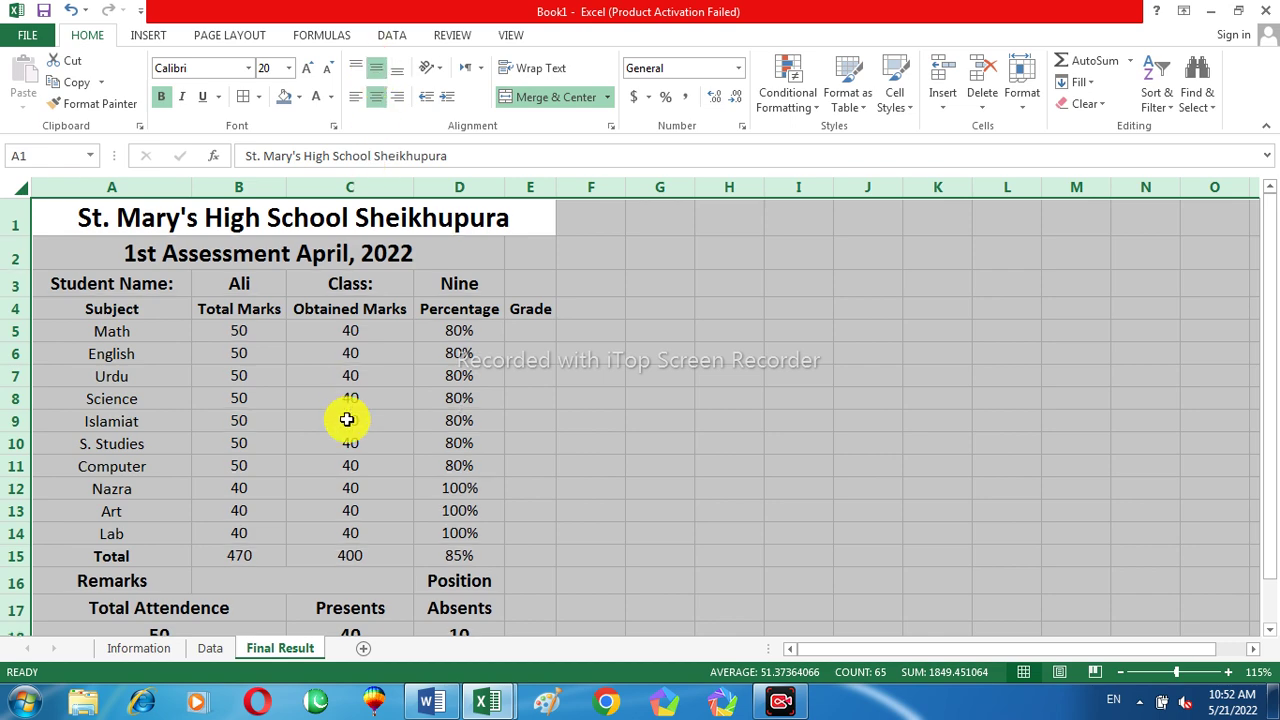
left_click(349, 375)
Step: Select title rows 1–3 and bring up the Fill Color choices
scroll(343, 406, "down", 2)
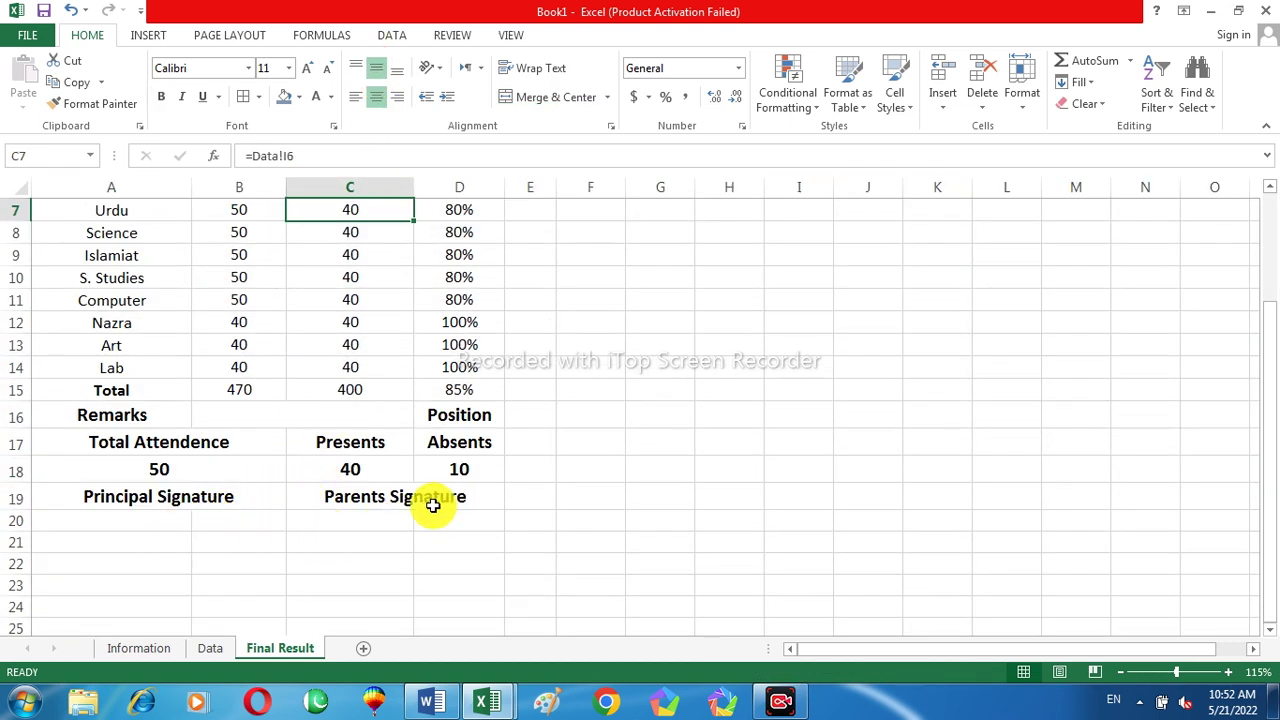
scroll(389, 522, "up", 2)
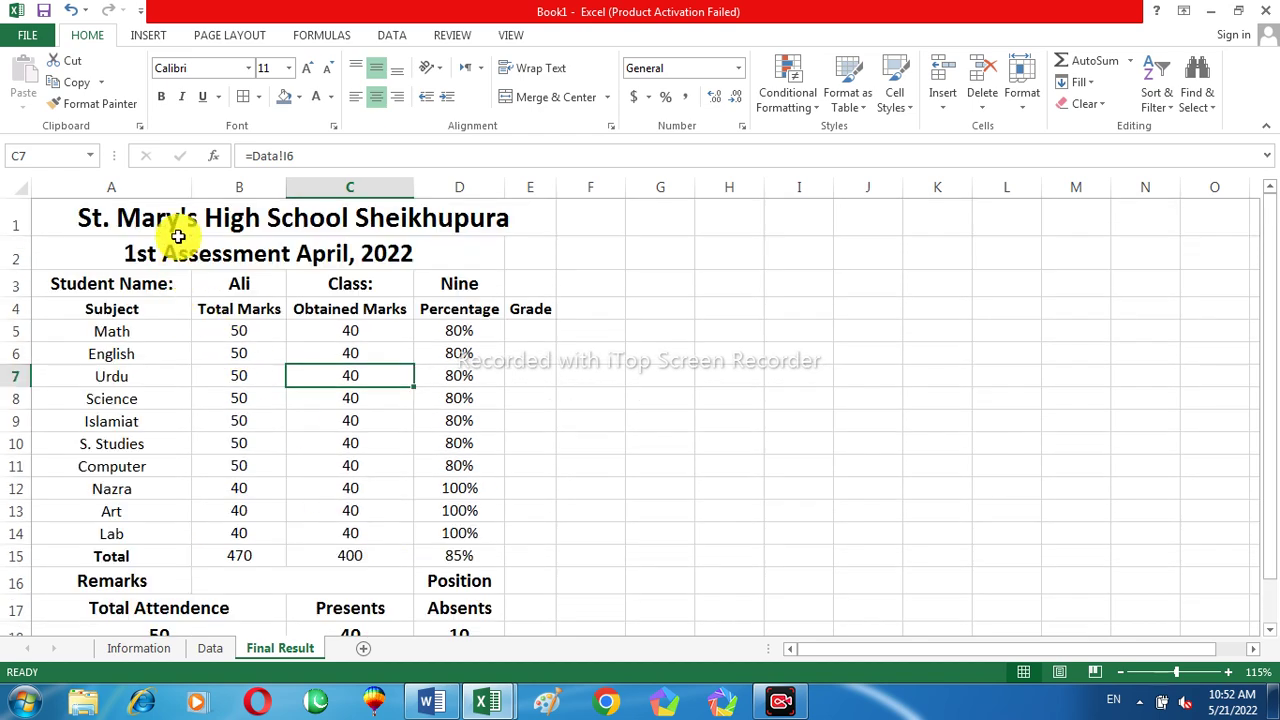
left_click_drag(172, 211, 183, 274)
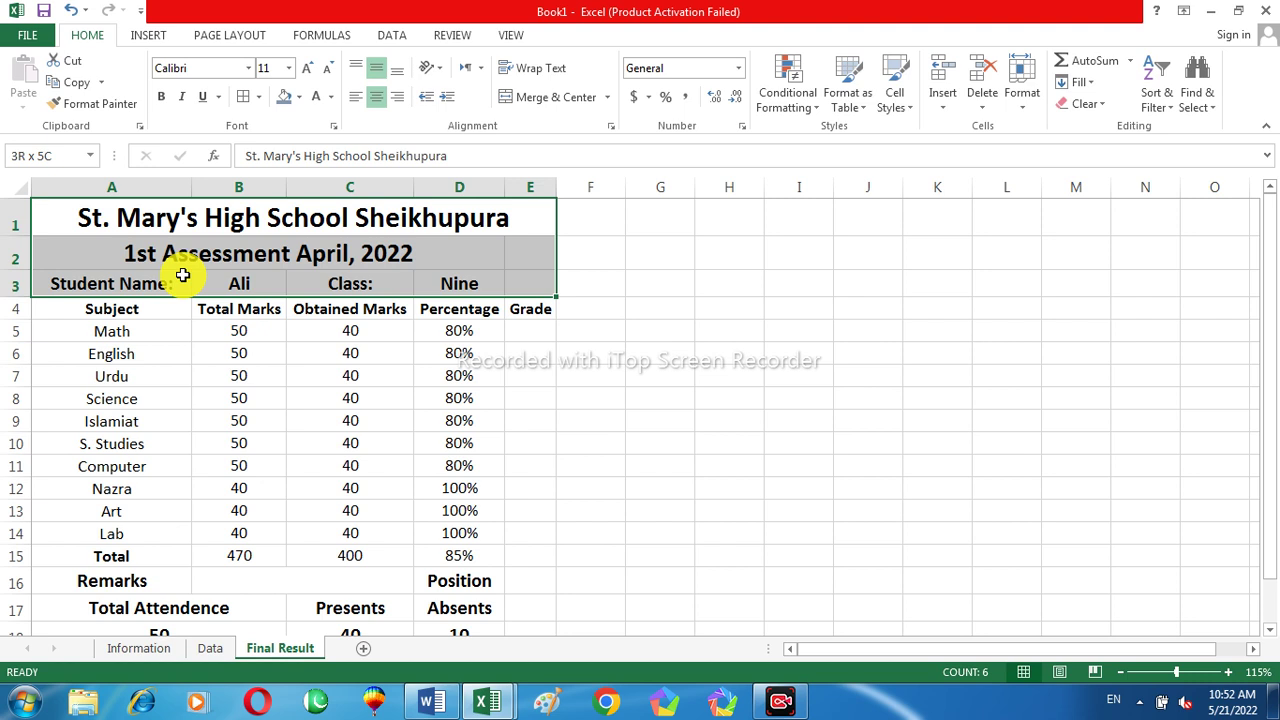
left_click(298, 97)
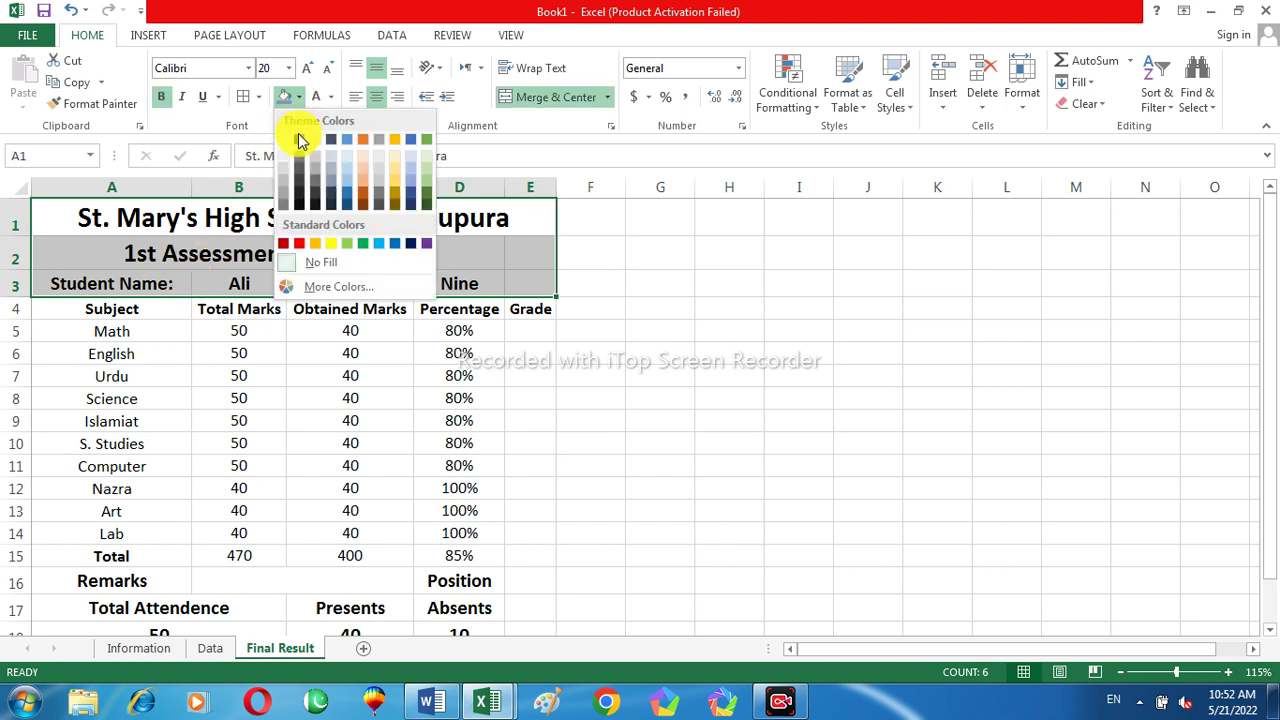
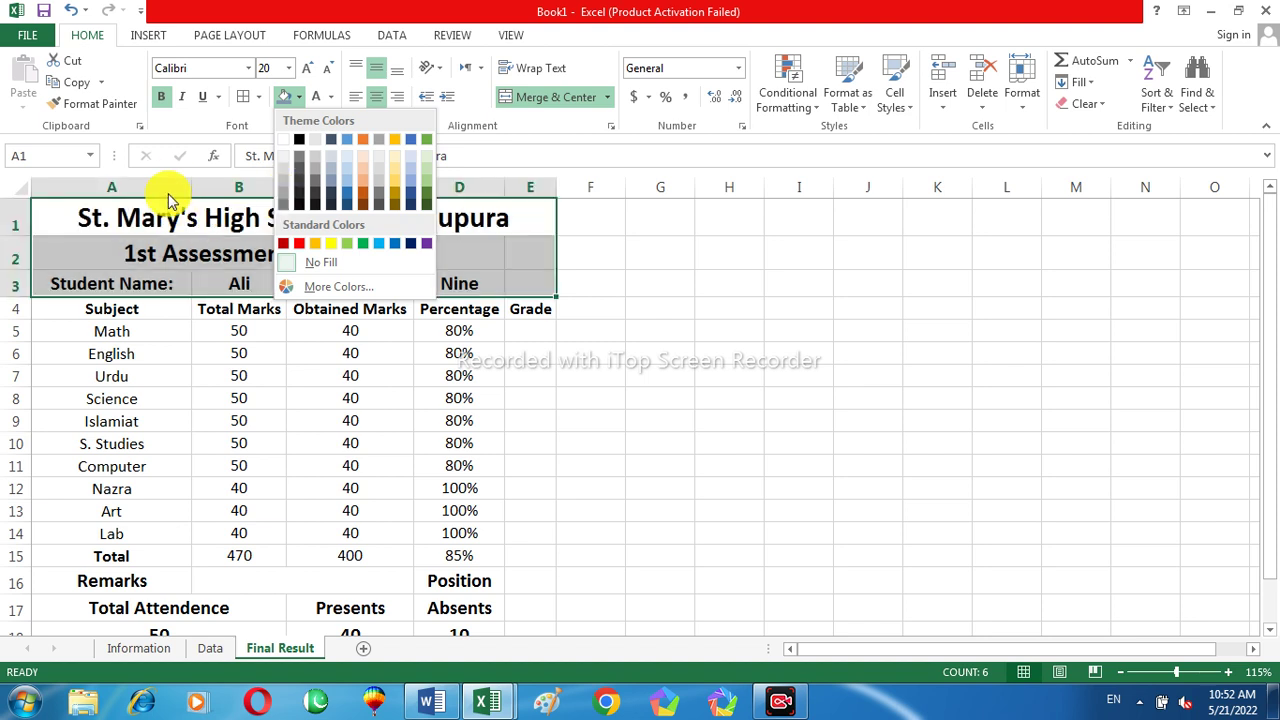
Step: Give rows 1–3 (school name, assessment, student details) a grey fill, then review the card A1:E19
left_click(285, 183)
left_click(88, 218)
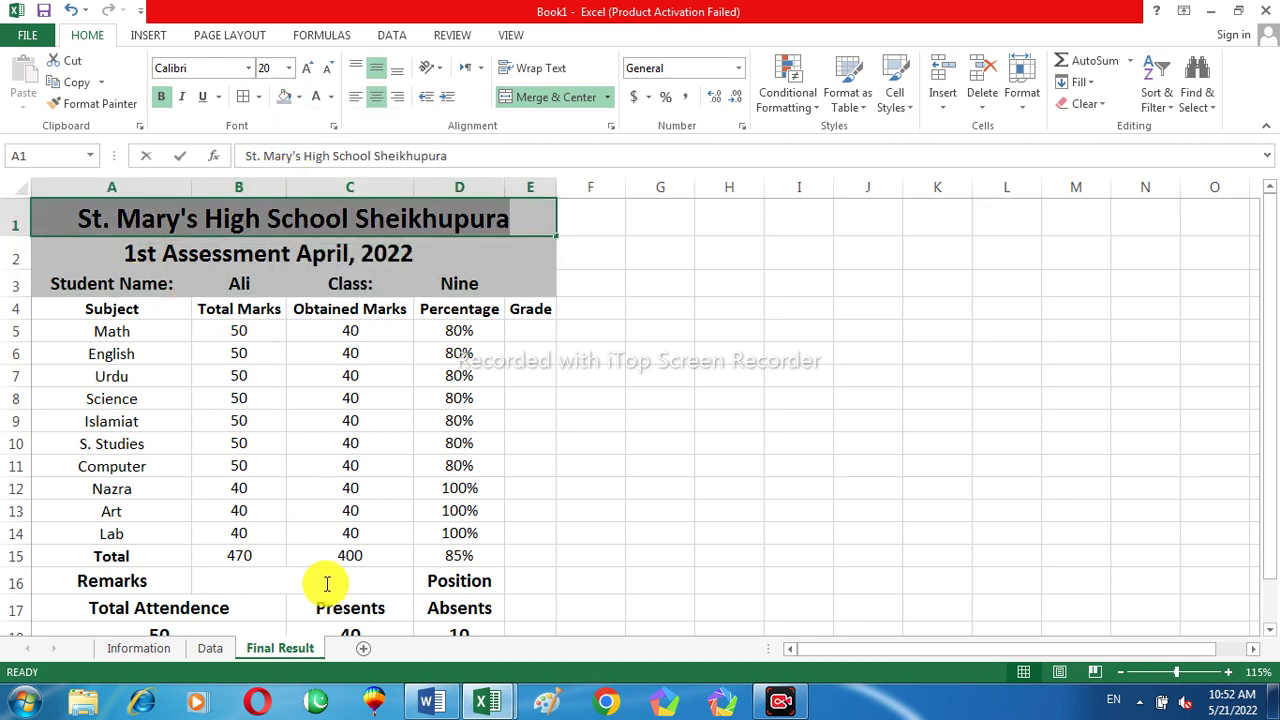
left_click(345, 355)
left_click_drag(90, 217, 394, 584)
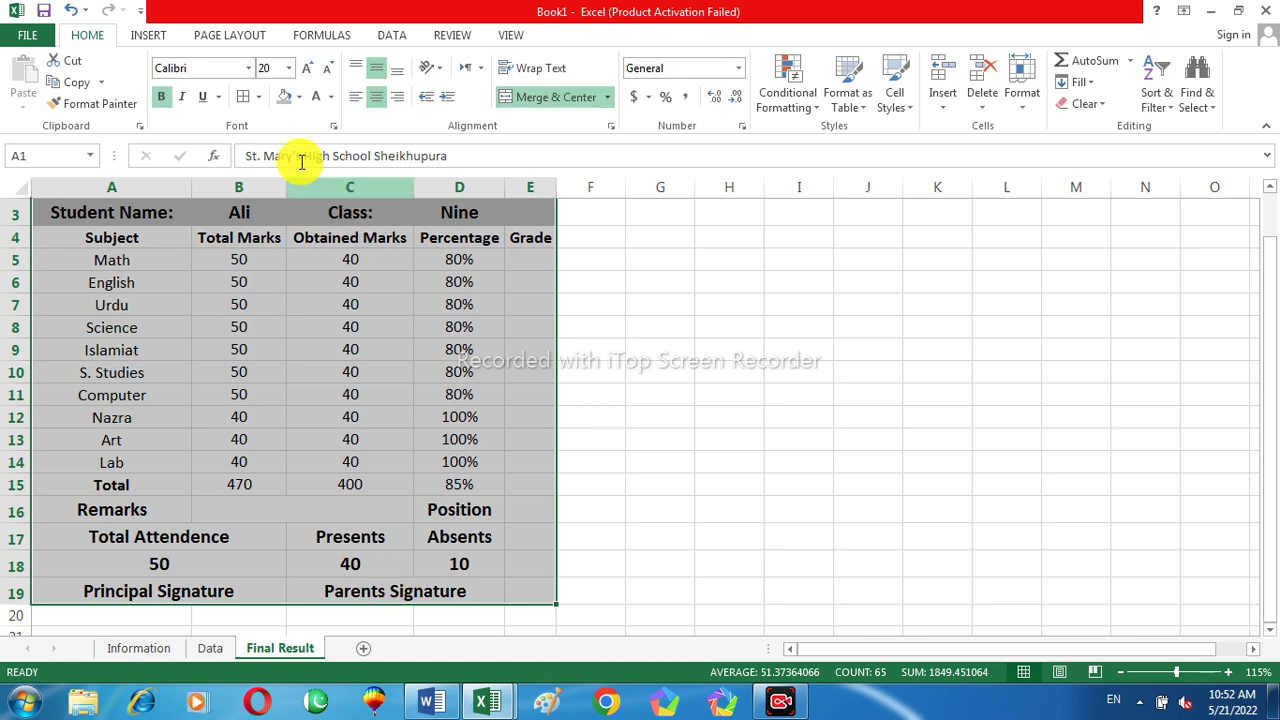
scroll(351, 300, "up", 1)
left_click(353, 335)
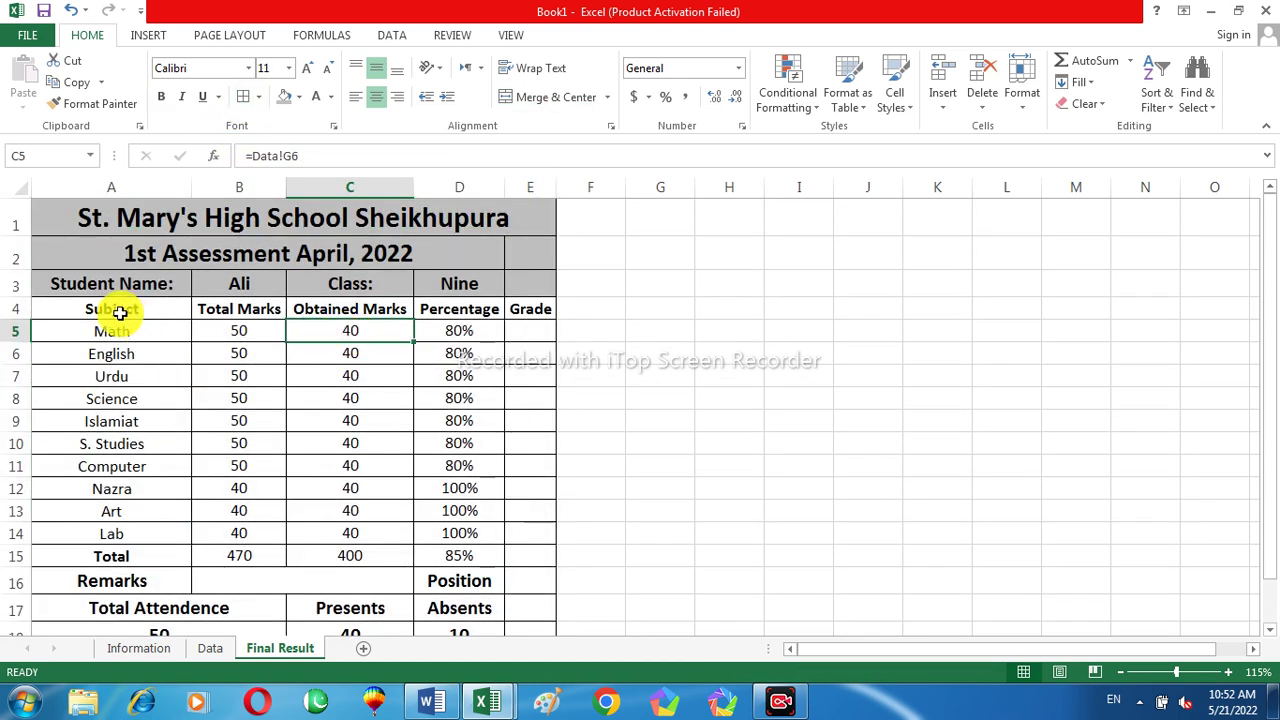
Step: Fill the Subject header row A4:E4 with grey
left_click_drag(119, 313, 511, 313)
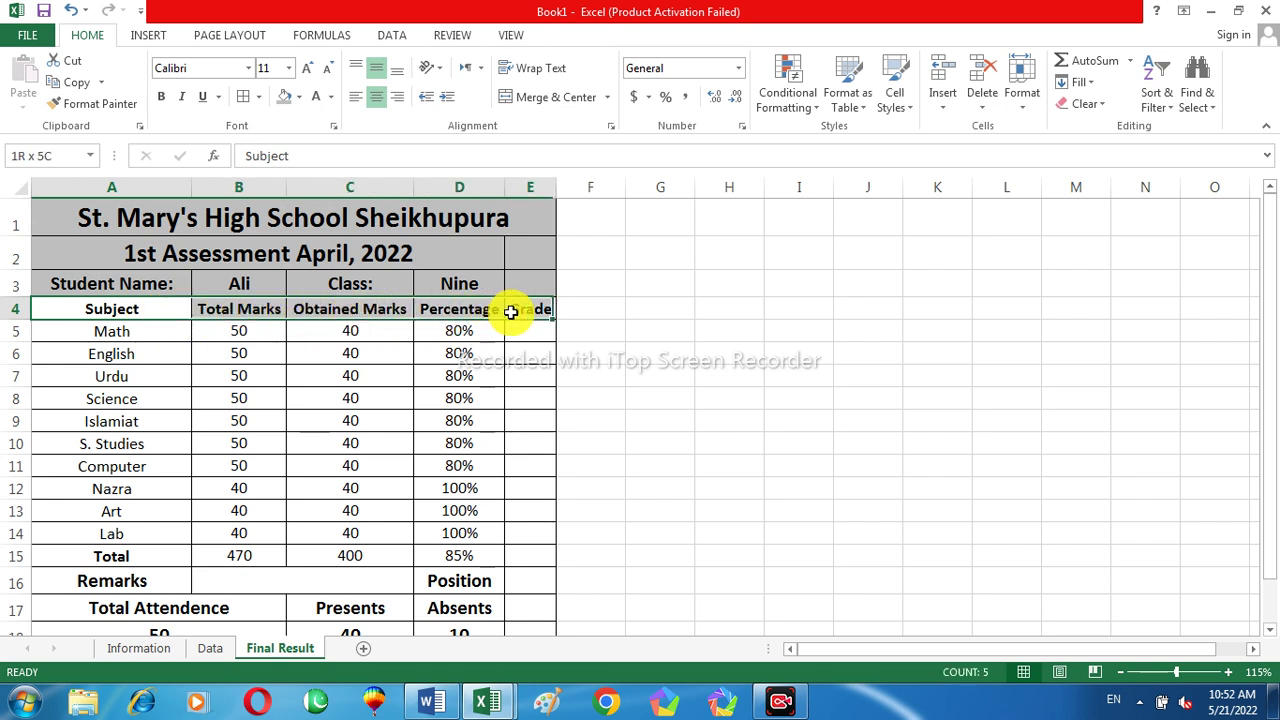
left_click(300, 100)
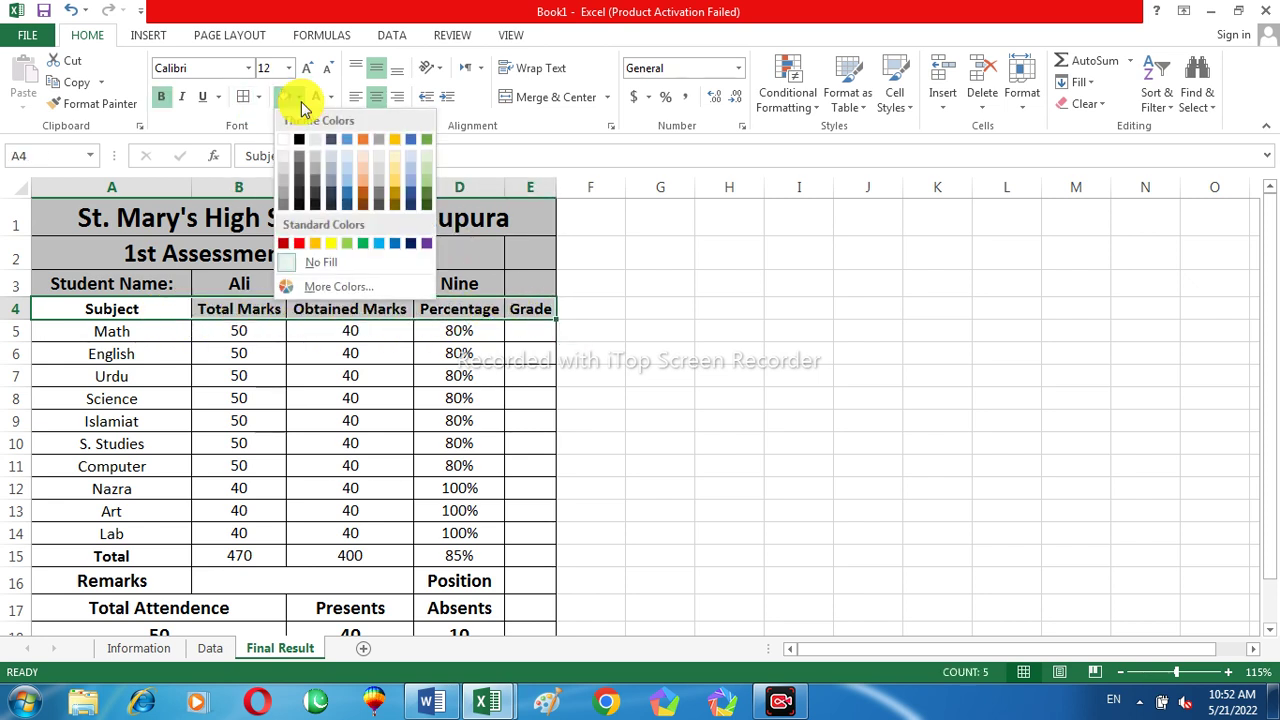
left_click(282, 207)
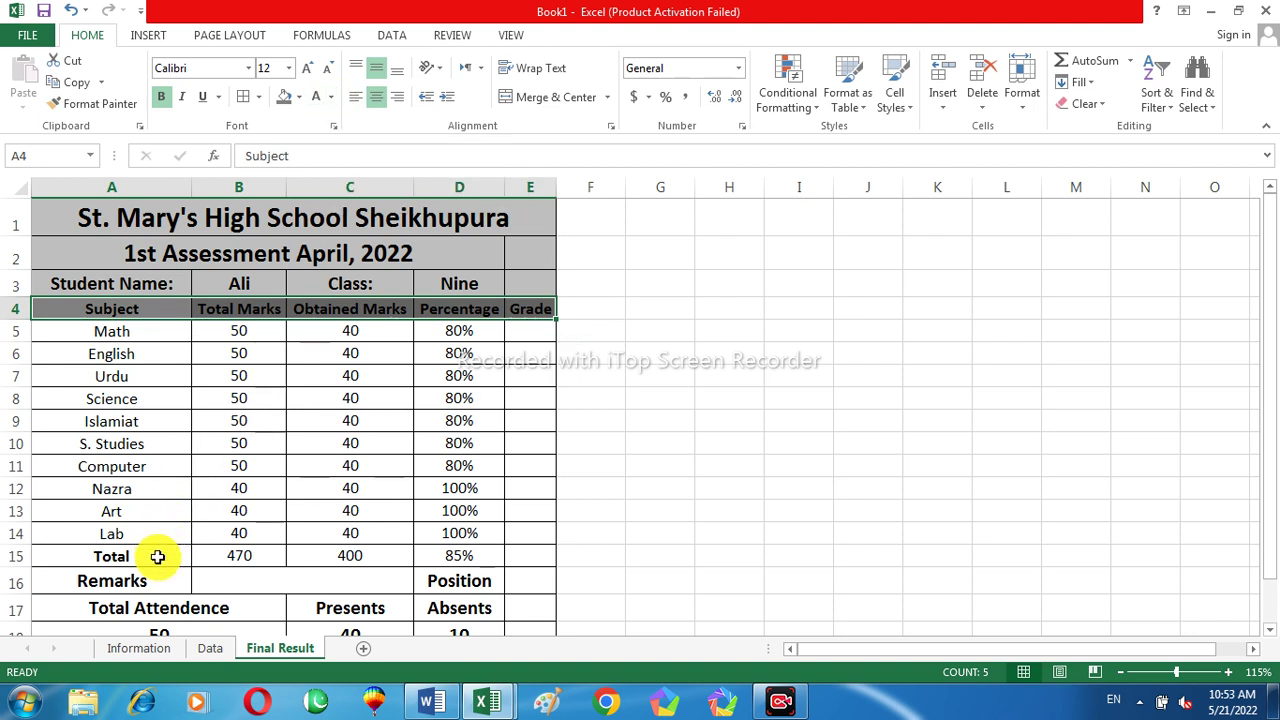
Step: Fill the Total row A15:E15 with a darker grey
left_click_drag(157, 557, 510, 562)
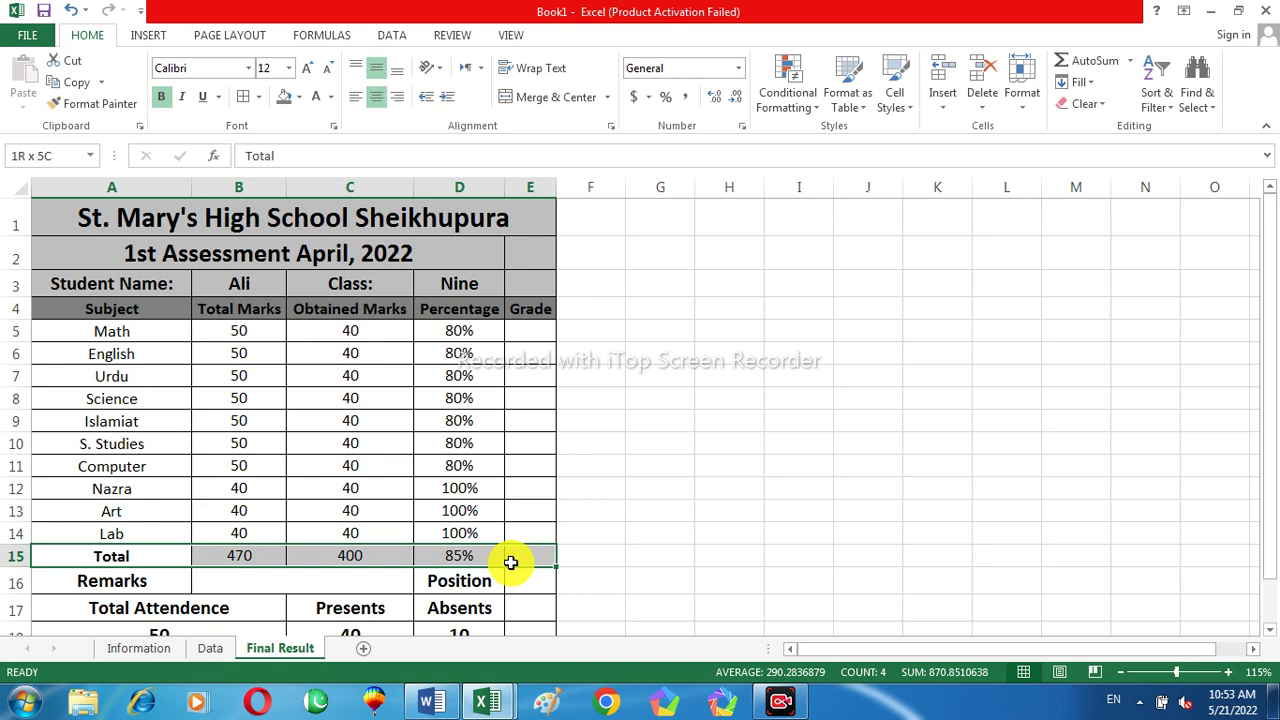
left_click(283, 98)
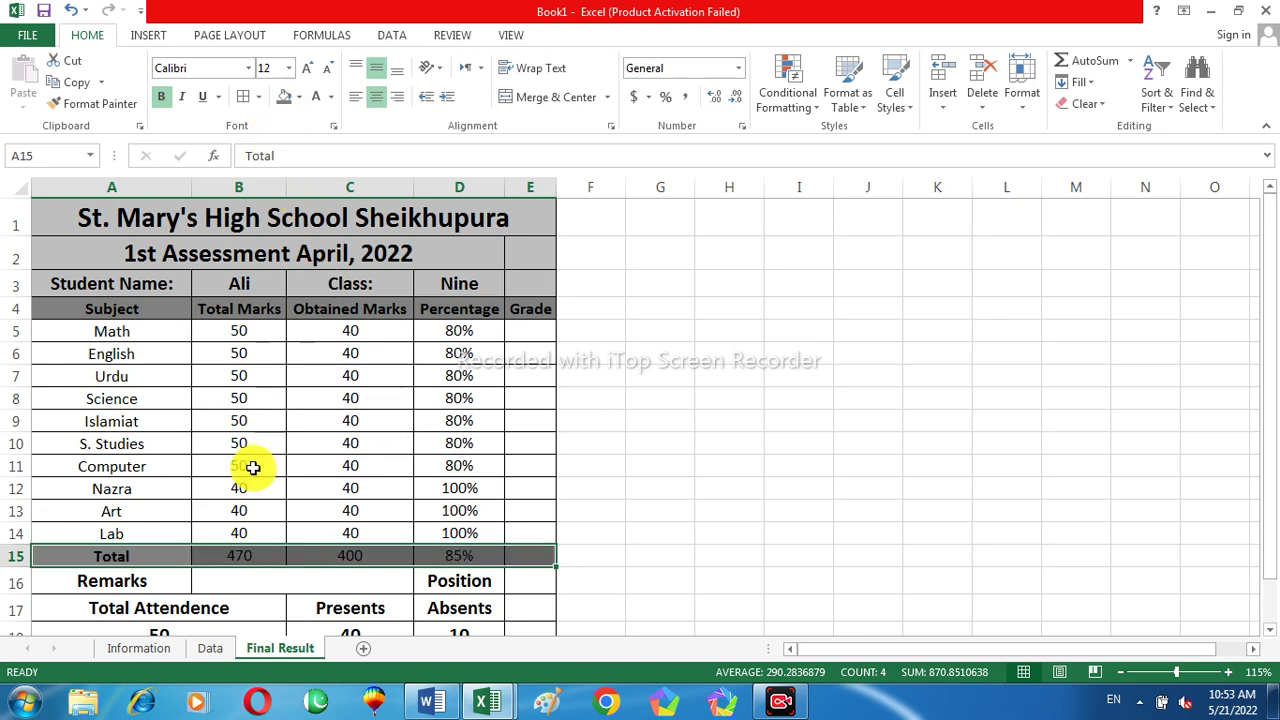
left_click(240, 421)
scroll(250, 465, "down", 1)
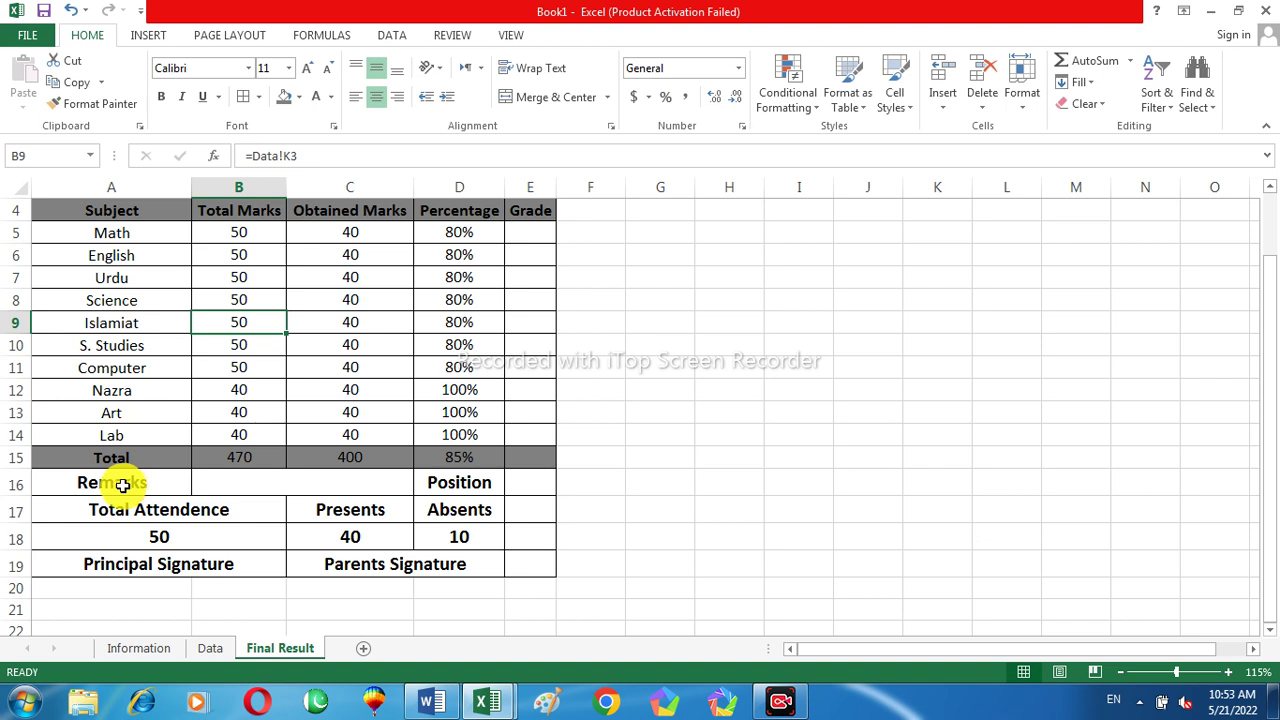
Step: Shade A16:E19 (Remarks, attendance and signature rows) with grey fill
left_click_drag(122, 485, 512, 570)
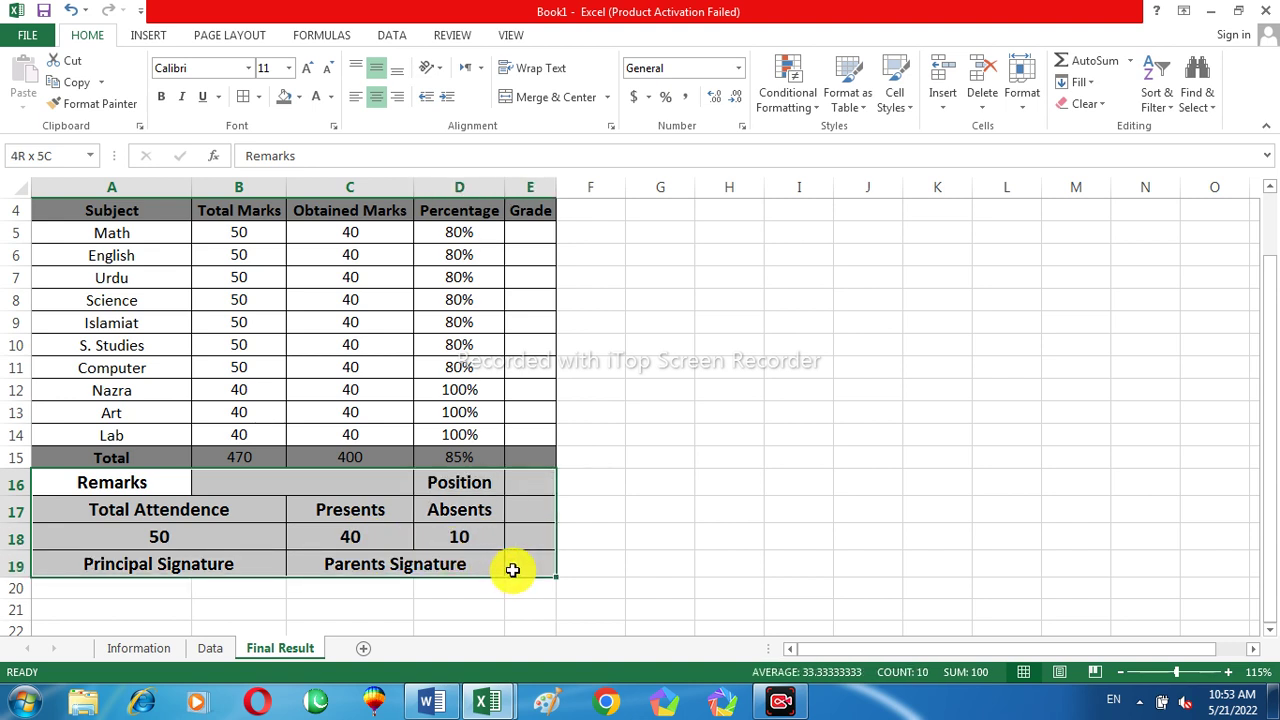
left_click(297, 97)
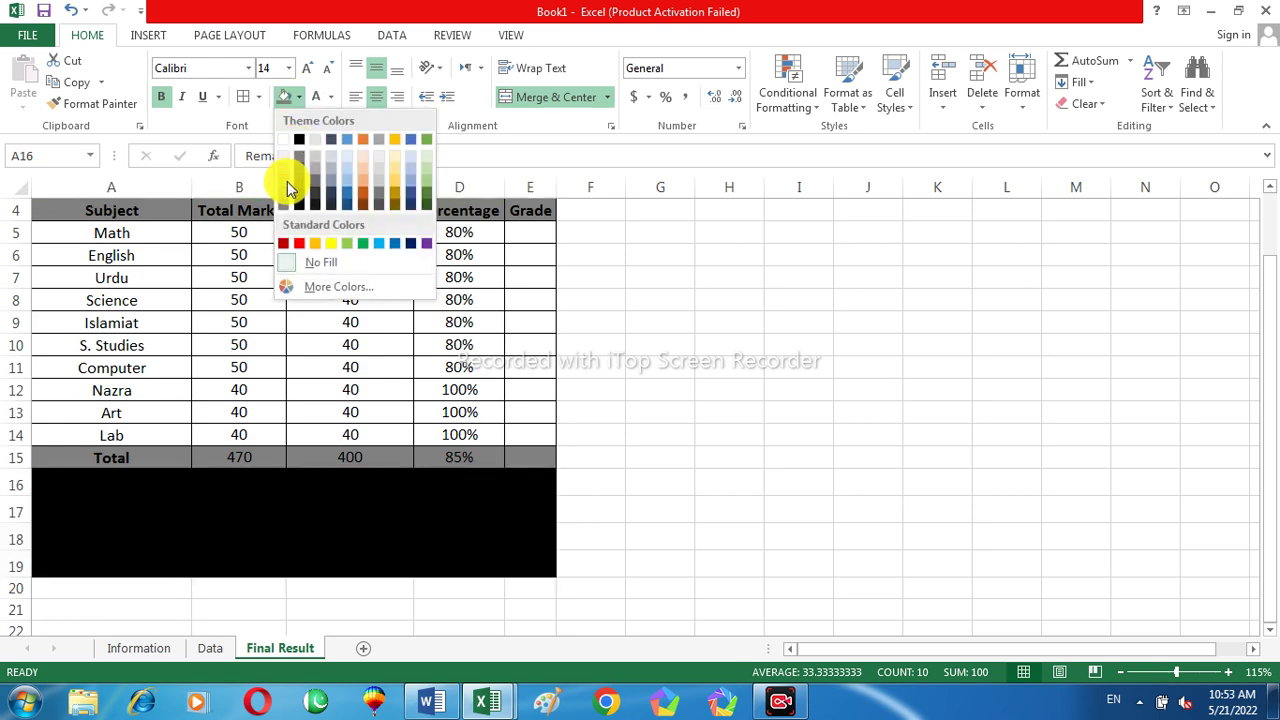
left_click(281, 197)
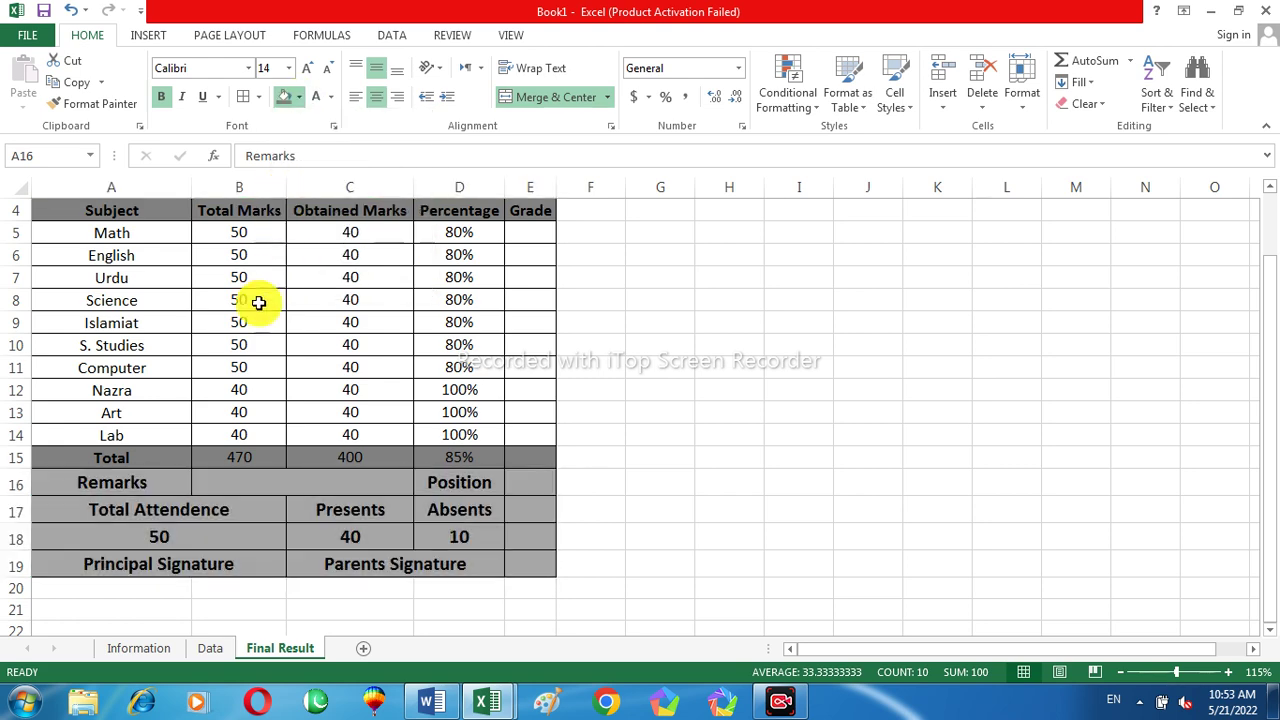
scroll(262, 315, "up", 1)
scroll(266, 330, "down", 2)
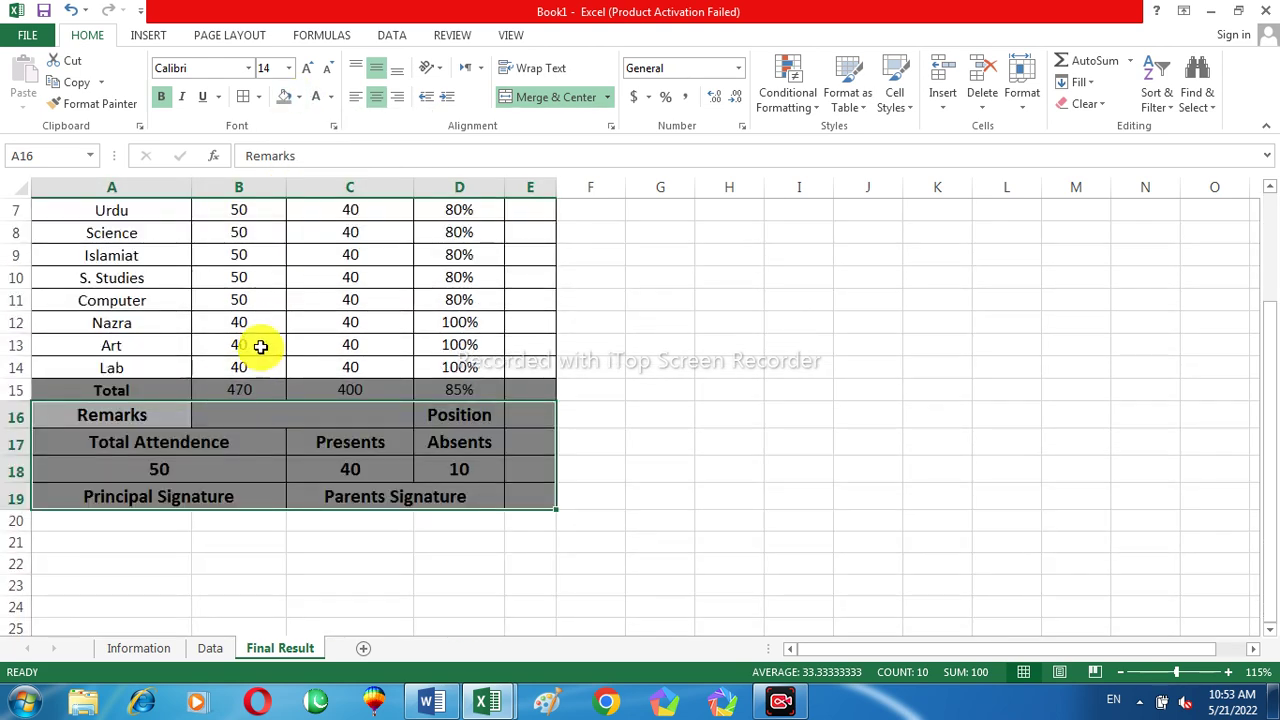
left_click(252, 350)
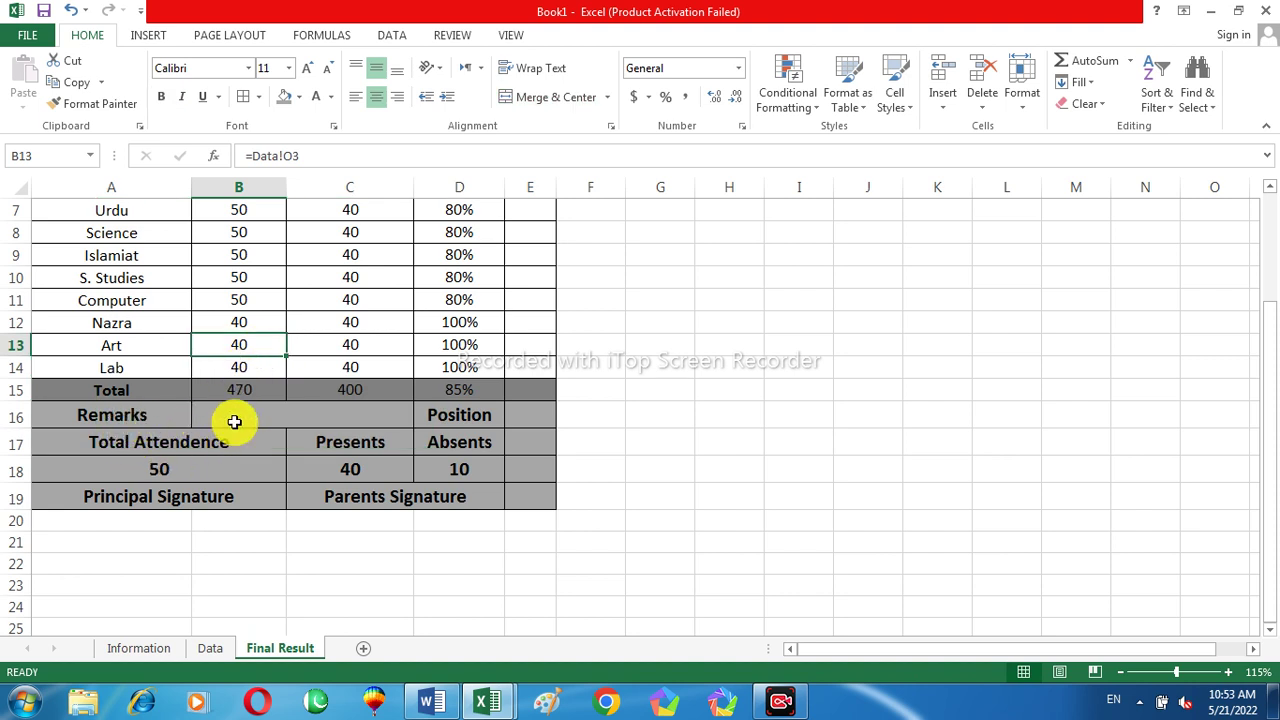
Step: Check the Position, Total Attendence, Principal Signature and Math percentage cells
left_click(530, 415)
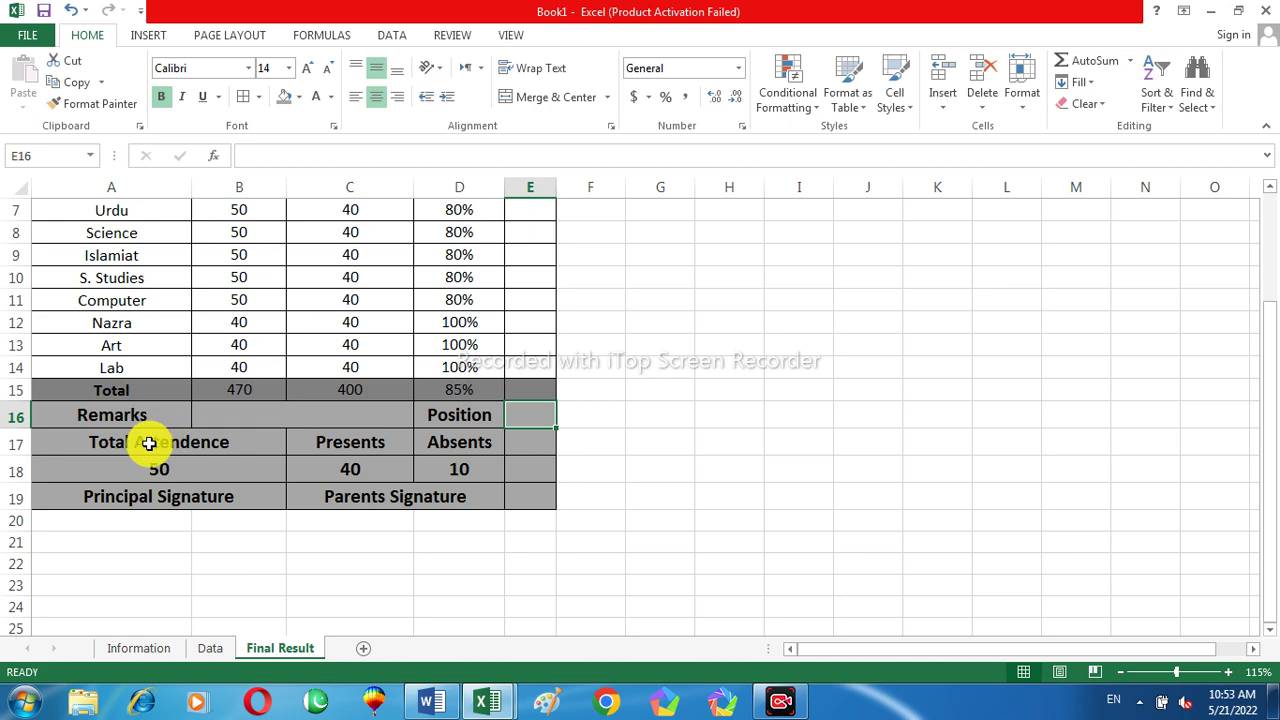
left_click(148, 443)
left_click(143, 500)
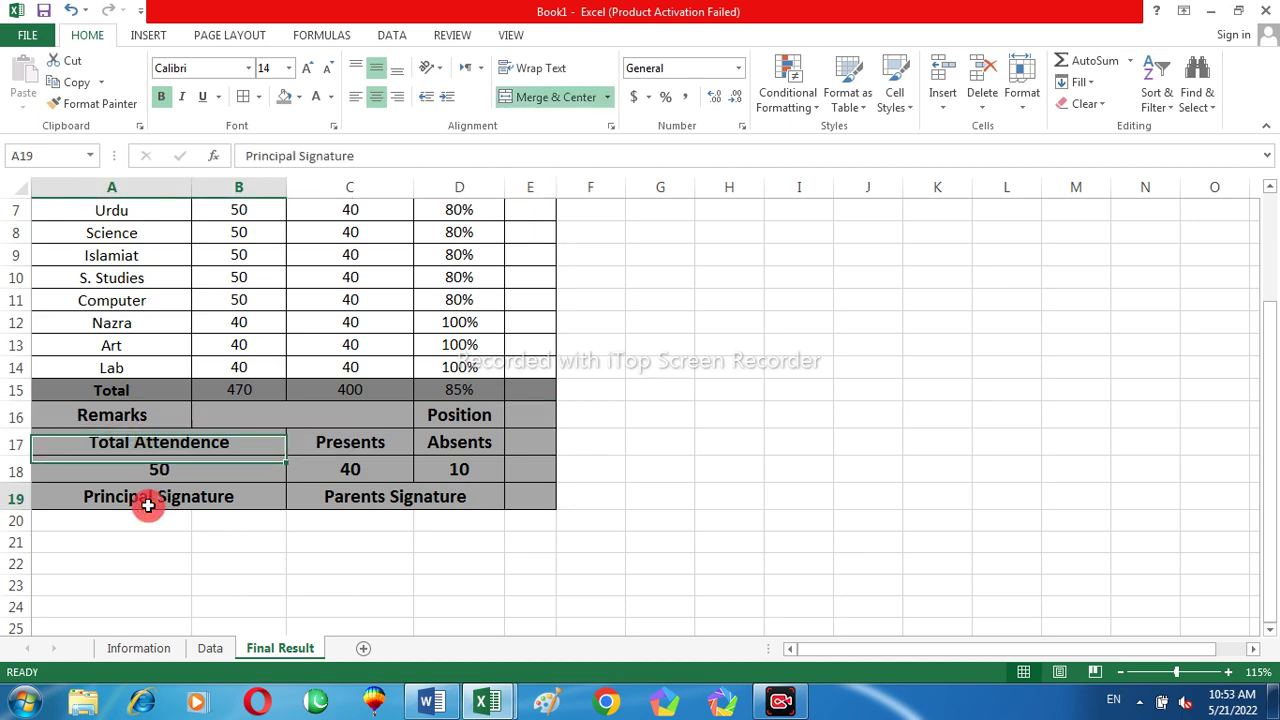
scroll(204, 391, "up", 2)
left_click(451, 333)
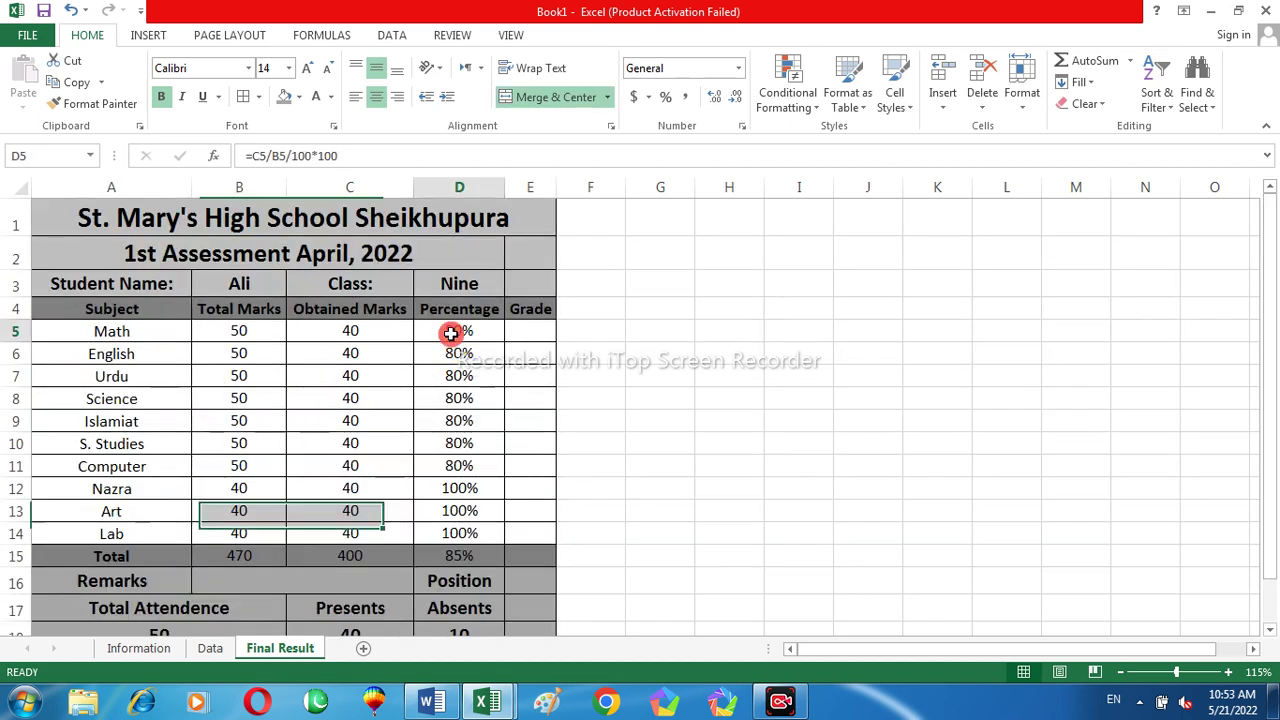
left_click(362, 334)
left_click(367, 361)
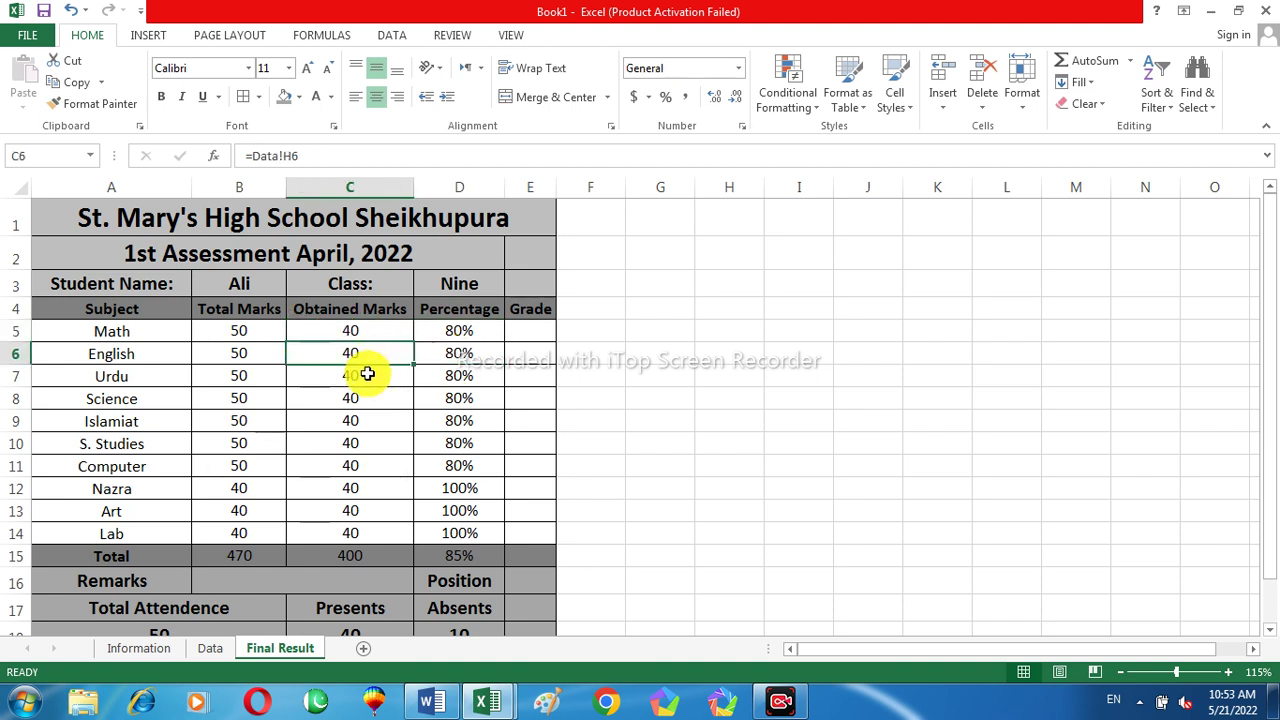
left_click(366, 376)
left_click(364, 400)
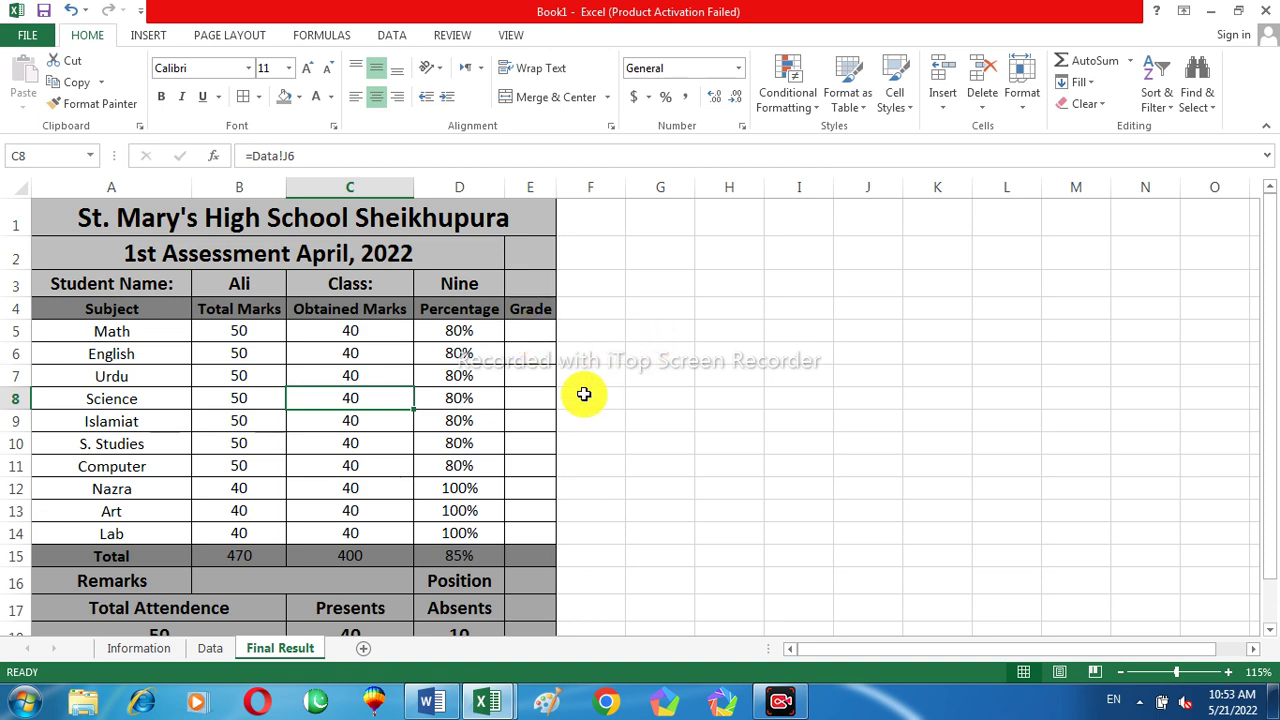
scroll(578, 395, "down", 2)
scroll(572, 408, "up", 1)
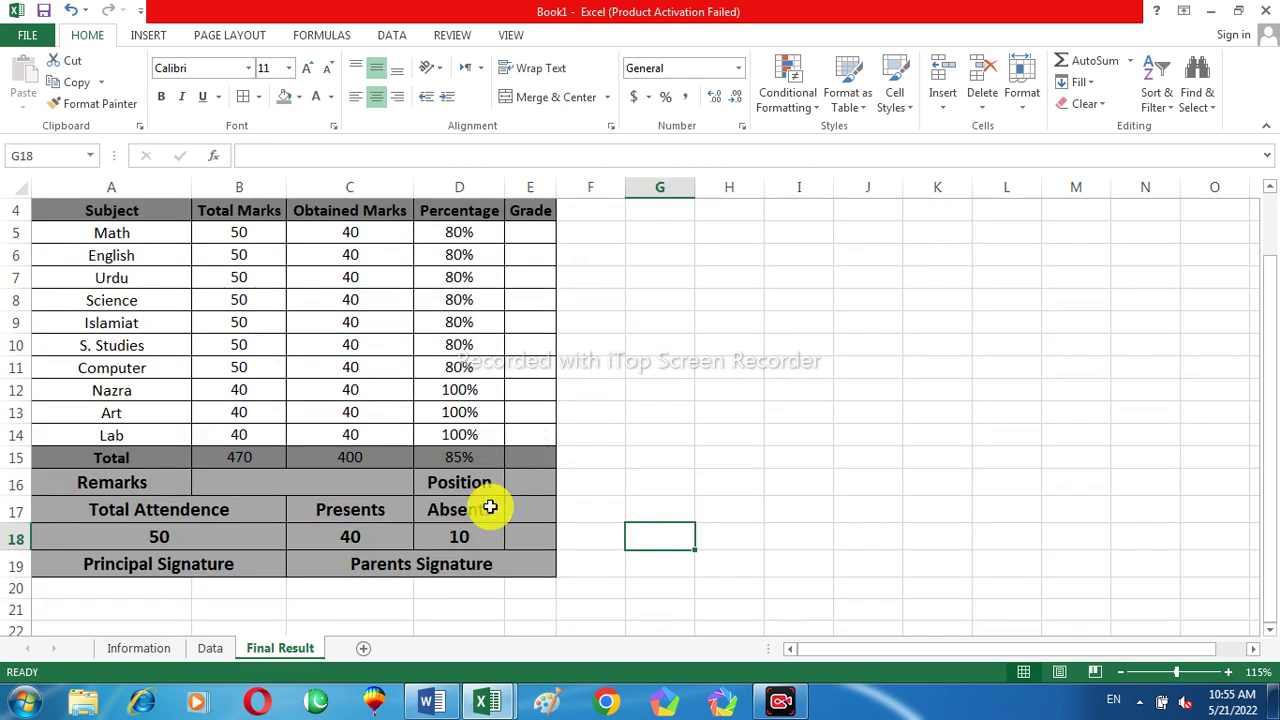
left_click(503, 508)
mouse_move(503, 508)
left_mouse_down()
mouse_move(520, 508)
mouse_move(508, 534)
left_mouse_up()
left_click(510, 96)
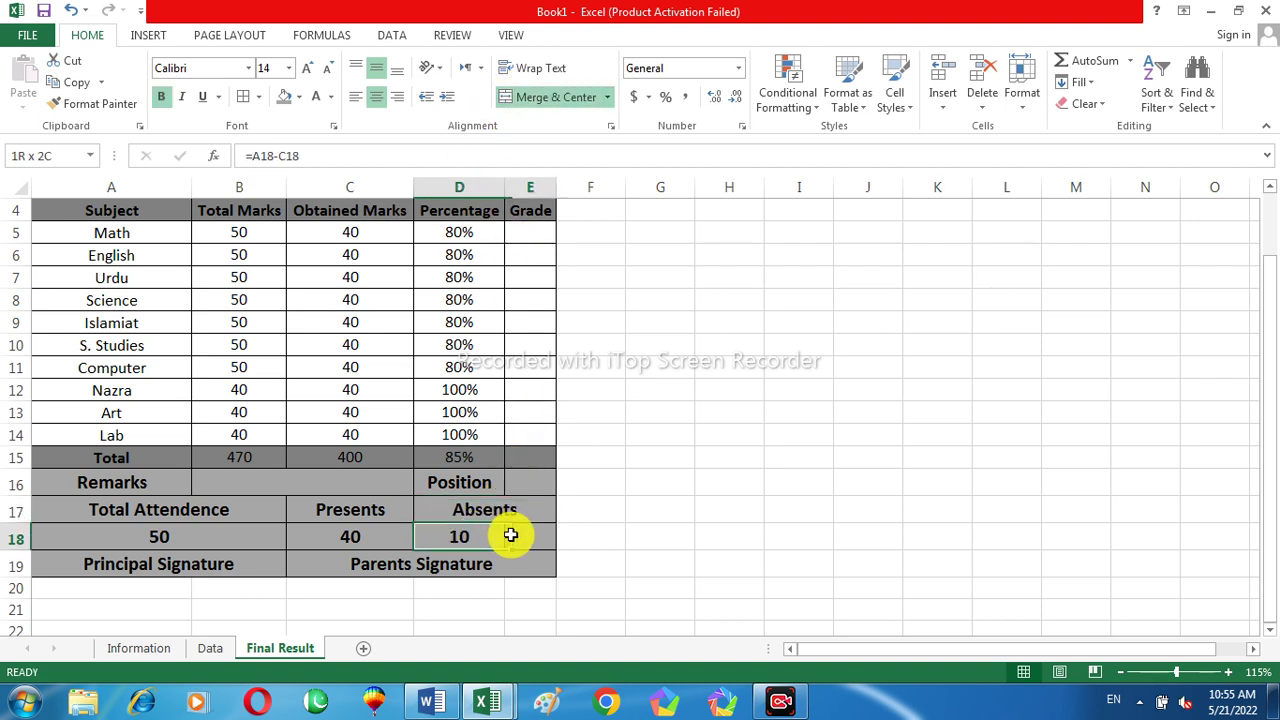
left_click(523, 96)
left_click(654, 474)
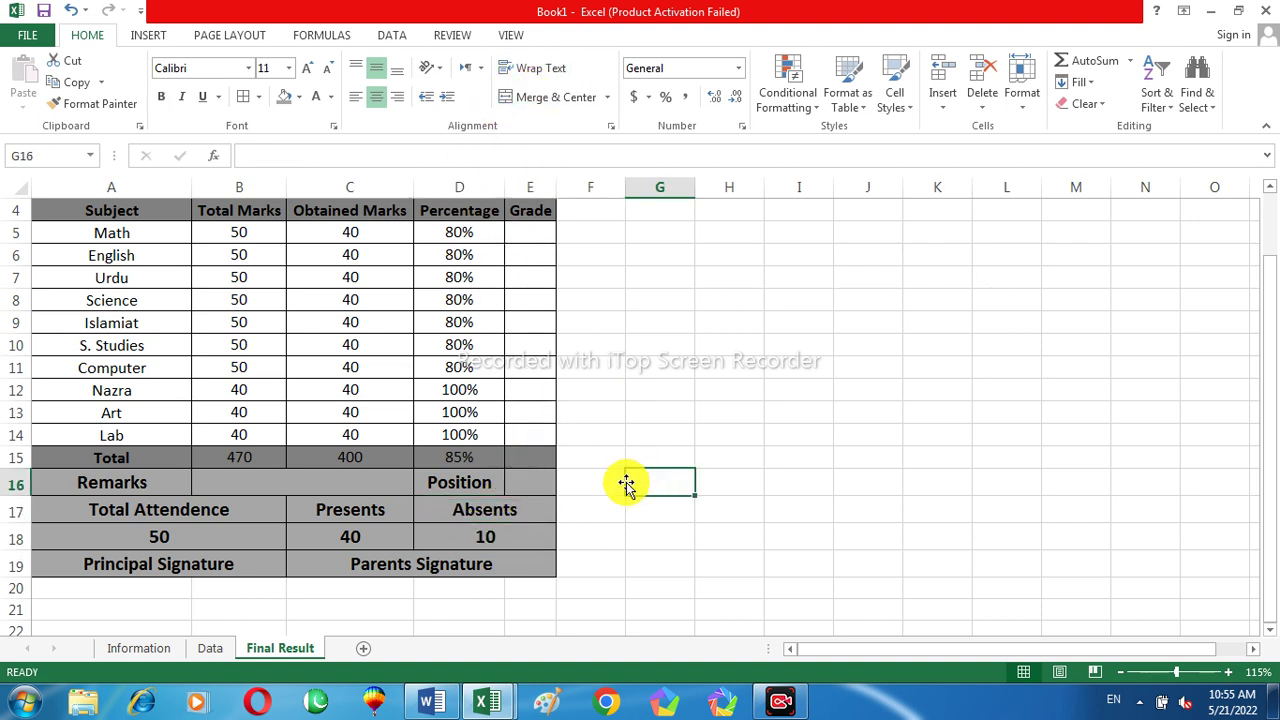
scroll(379, 516, "up", 1)
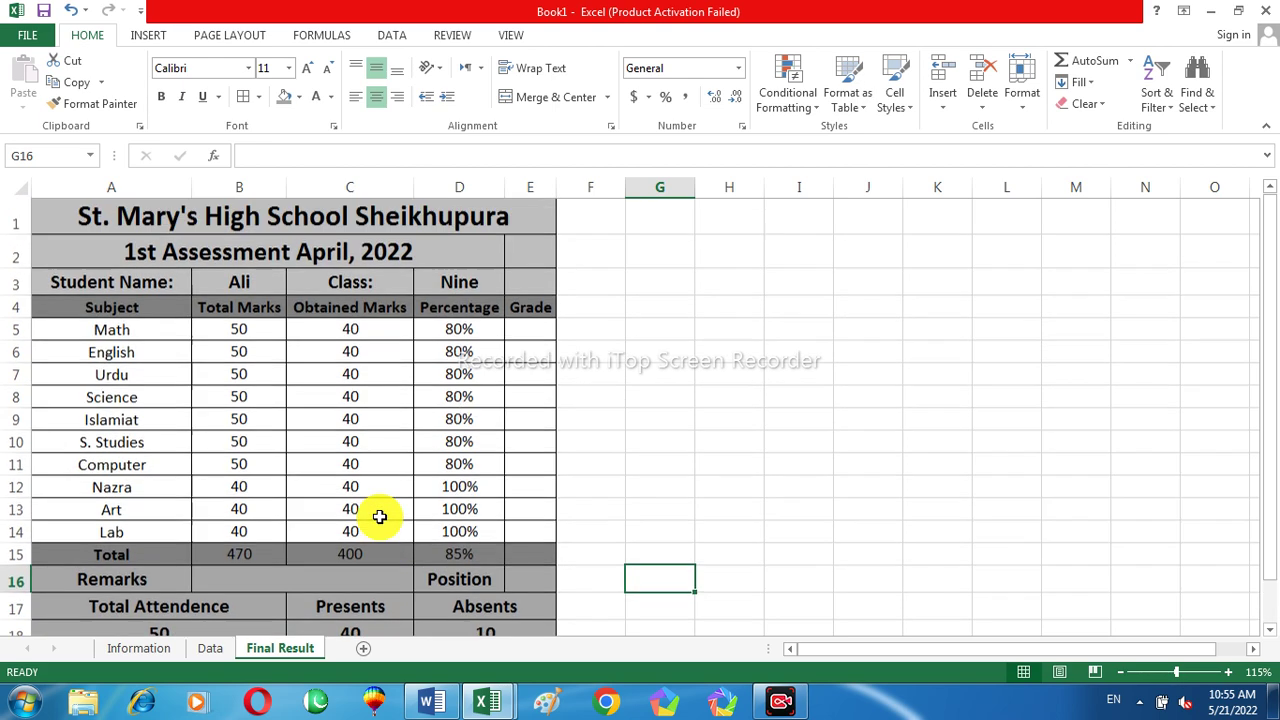
scroll(378, 516, "down", 1)
Step: Merge G7:M7 and type 'Grade, Position(Rank) And Remarks will learn Next Video Inshallah'
scroll(378, 516, "up", 1)
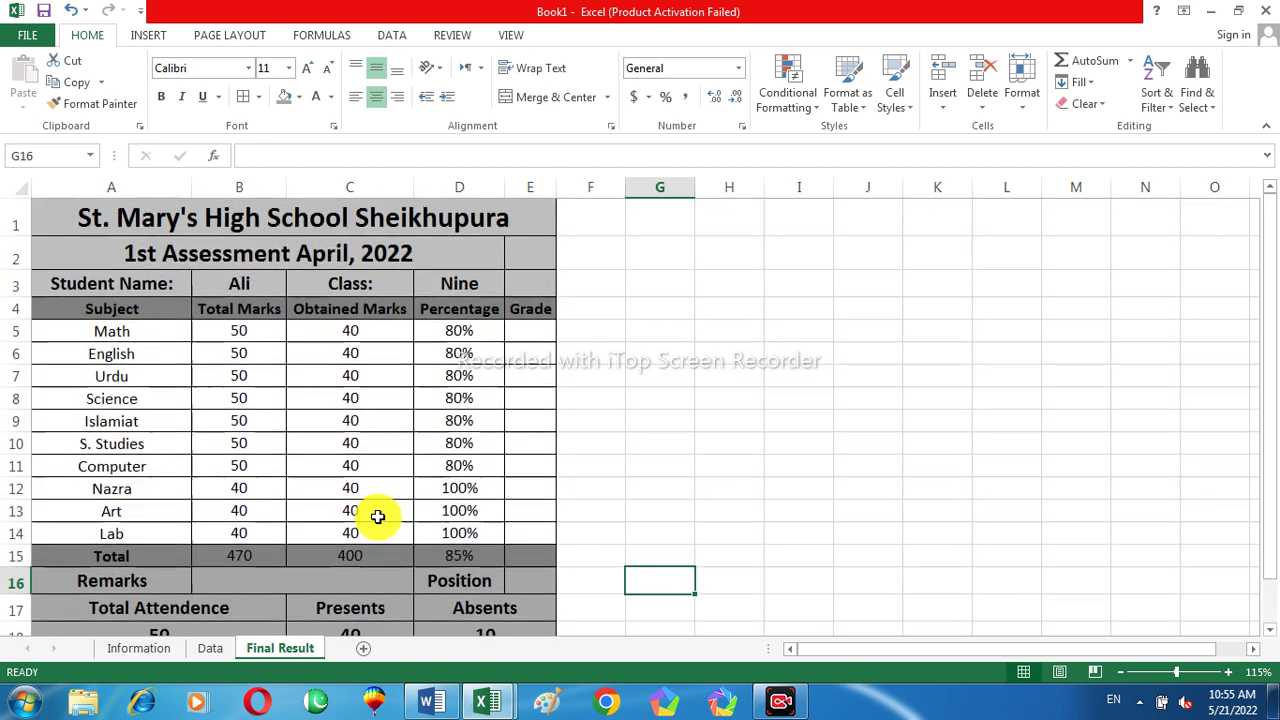
mouse_move(654, 372)
left_mouse_down()
mouse_move(738, 425)
mouse_move(1080, 444)
left_mouse_up()
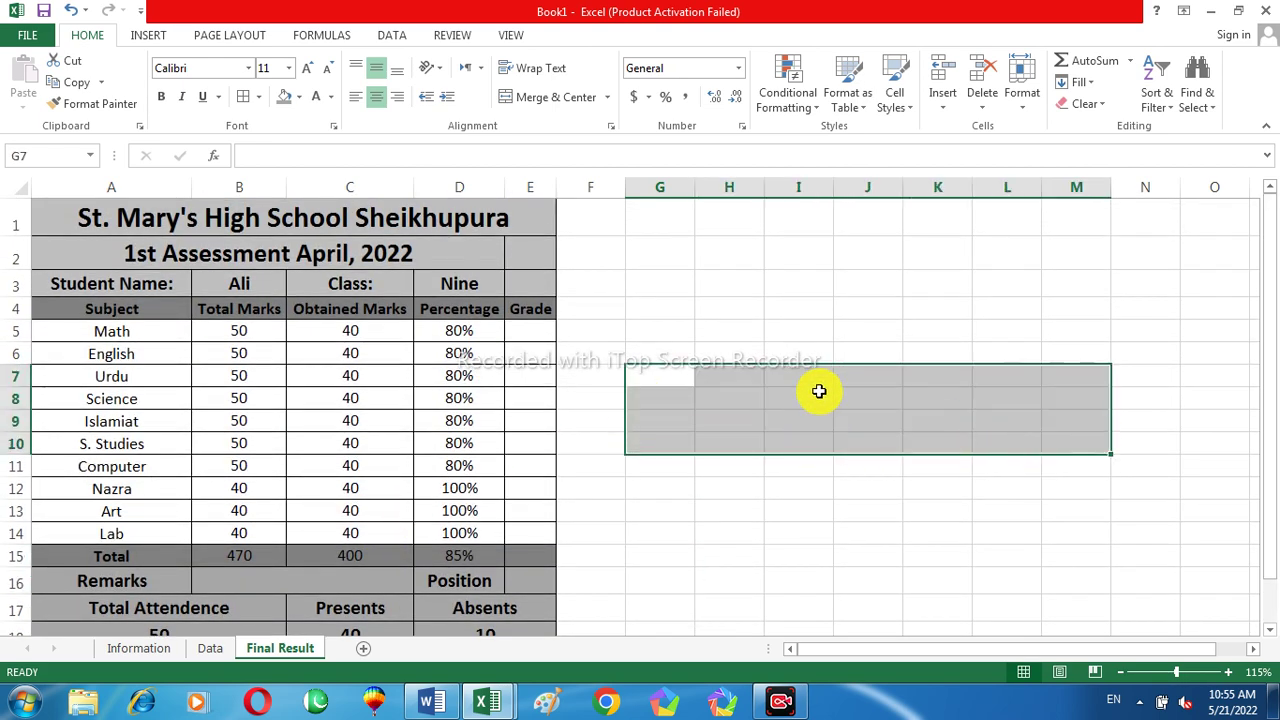
left_click(729, 377)
left_click_drag(663, 375, 1080, 376)
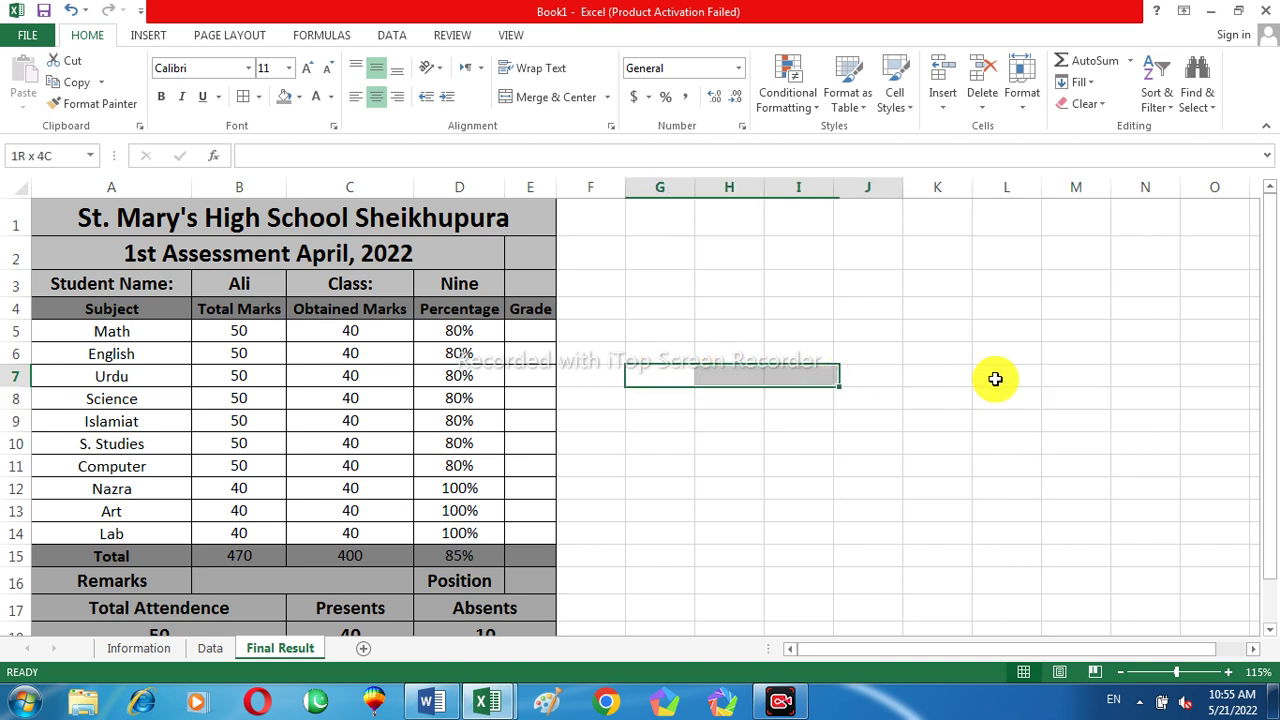
left_click(553, 96)
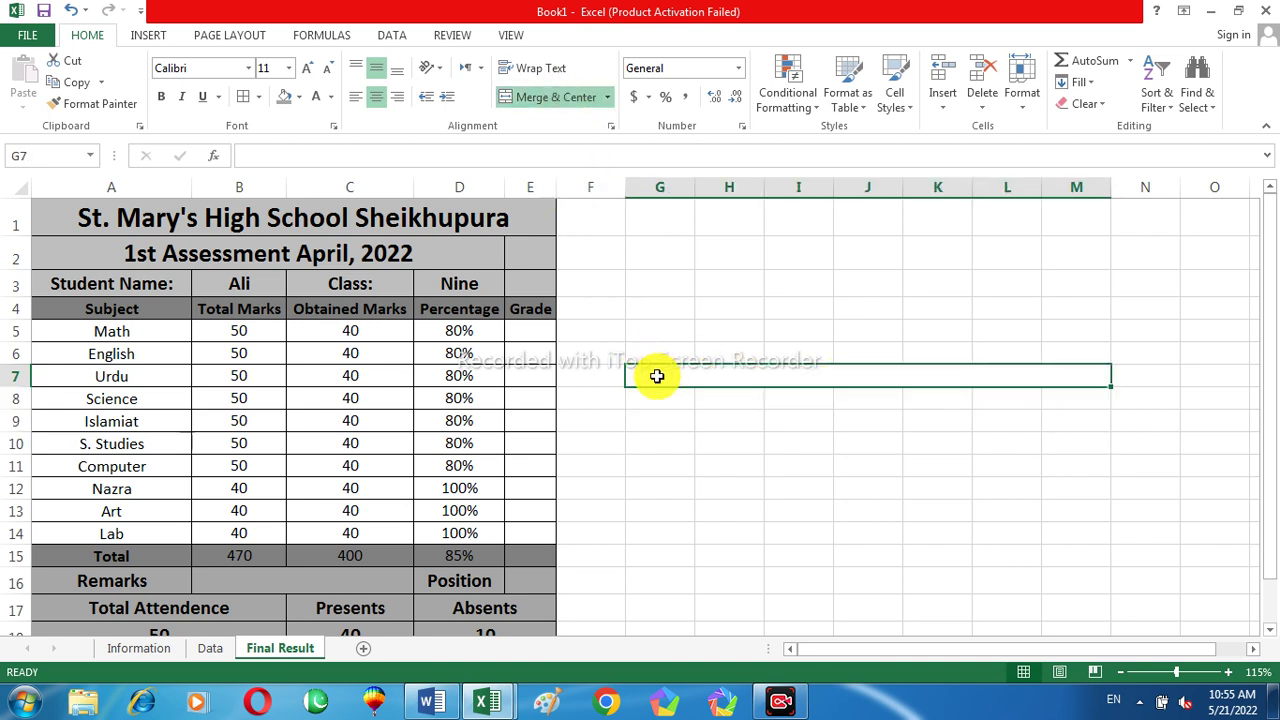
type("Grade, Position")
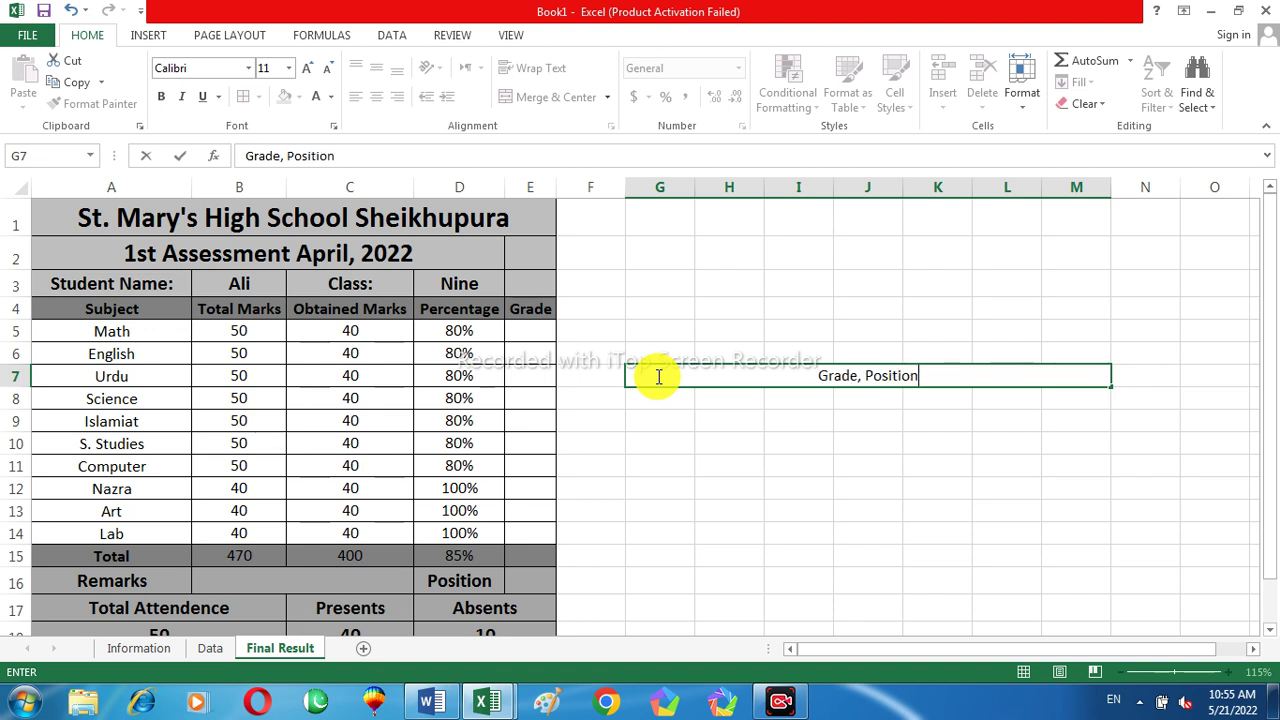
type("(Rank")
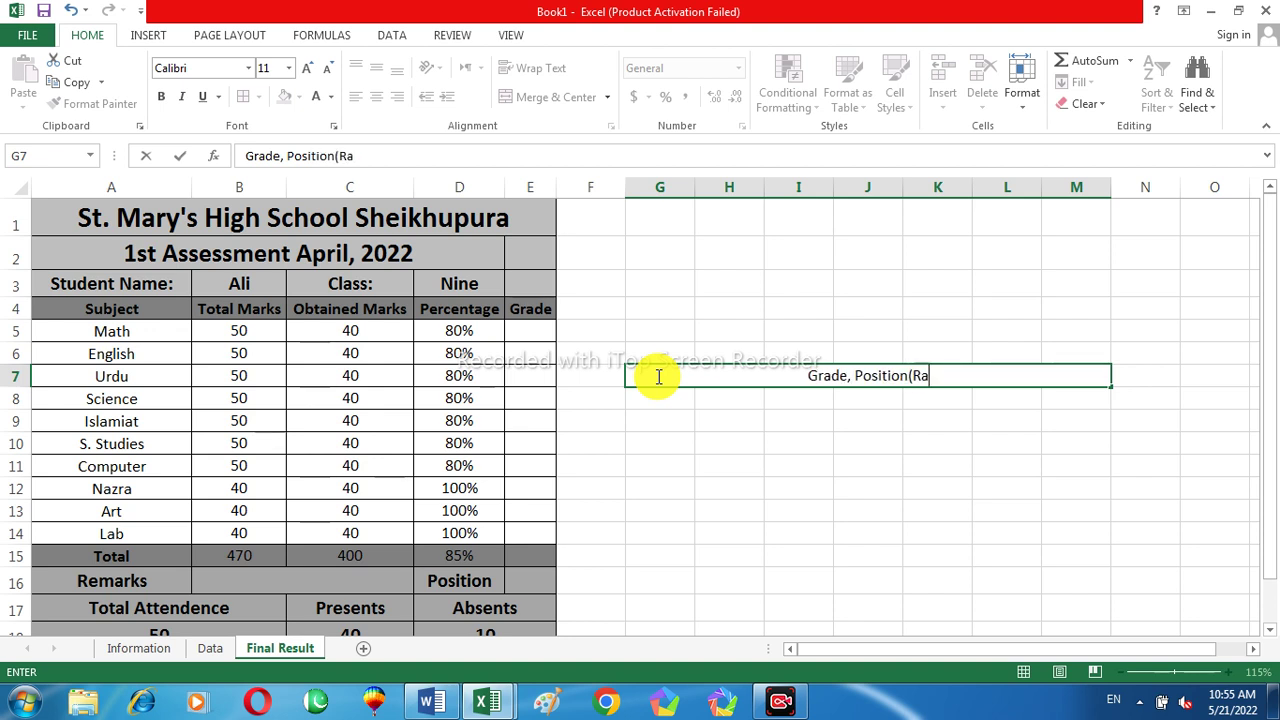
type(")")
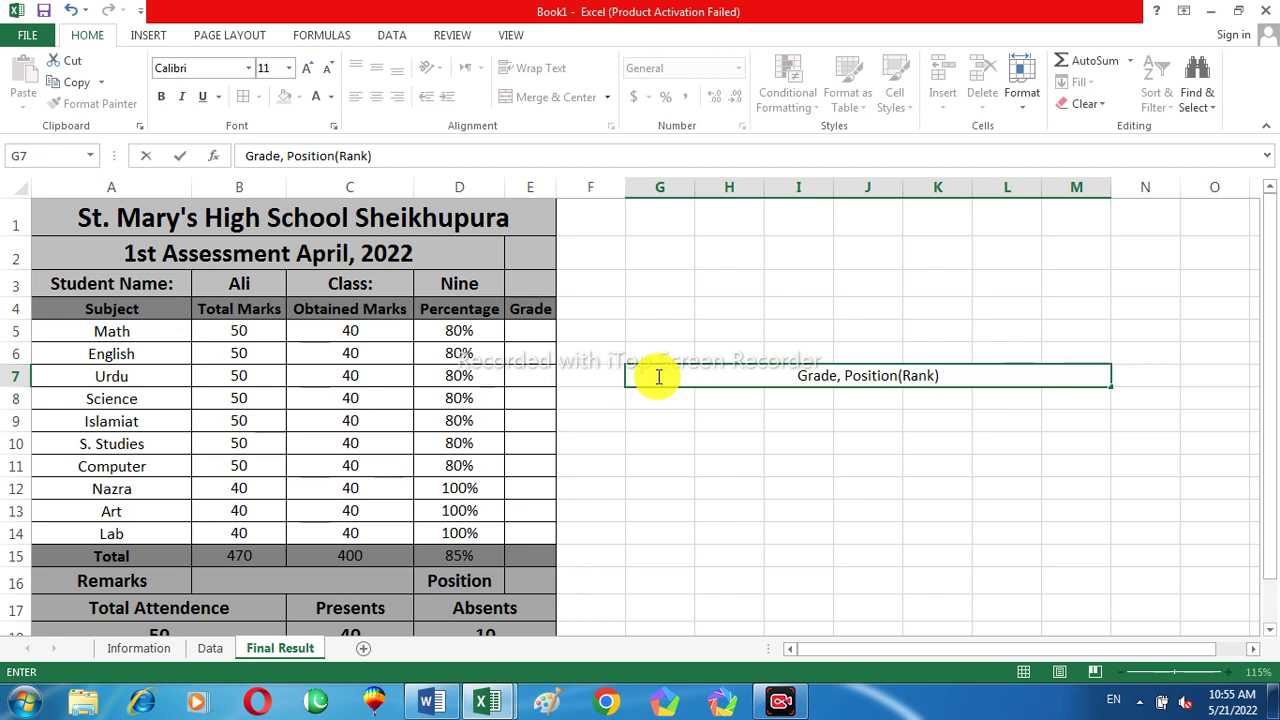
type(" And ")
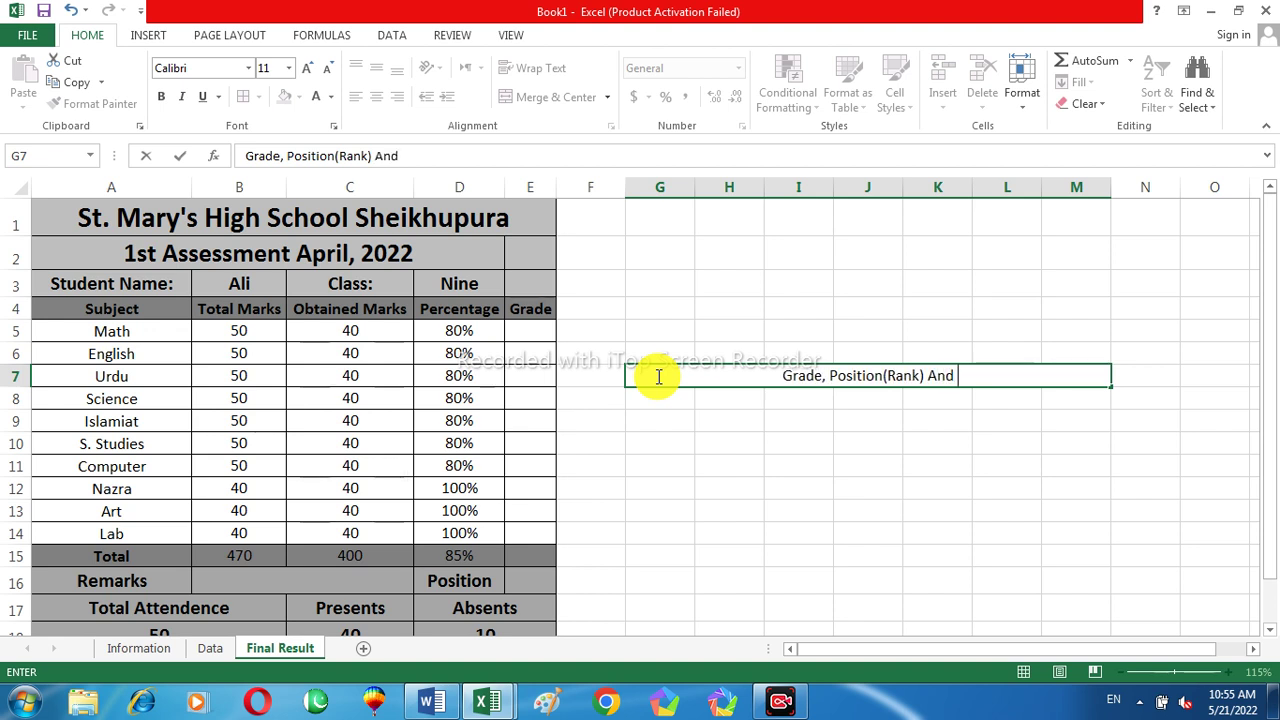
type("Remarks")
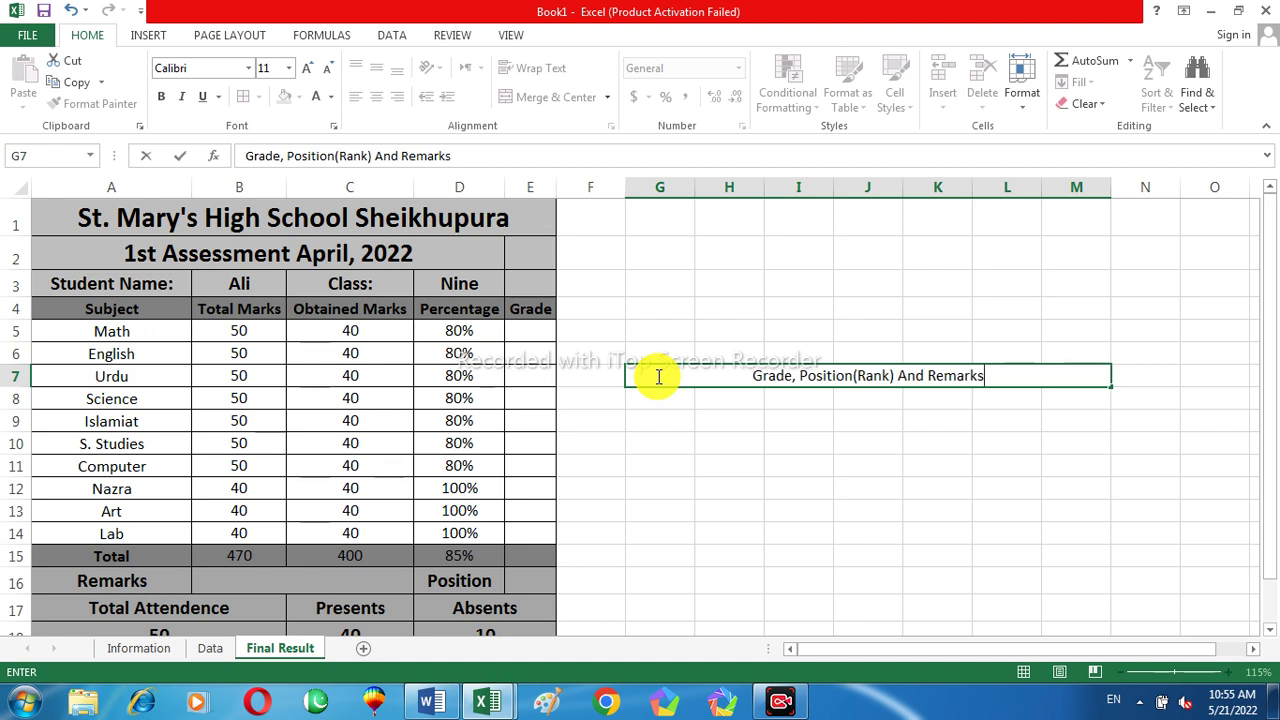
type(" will")
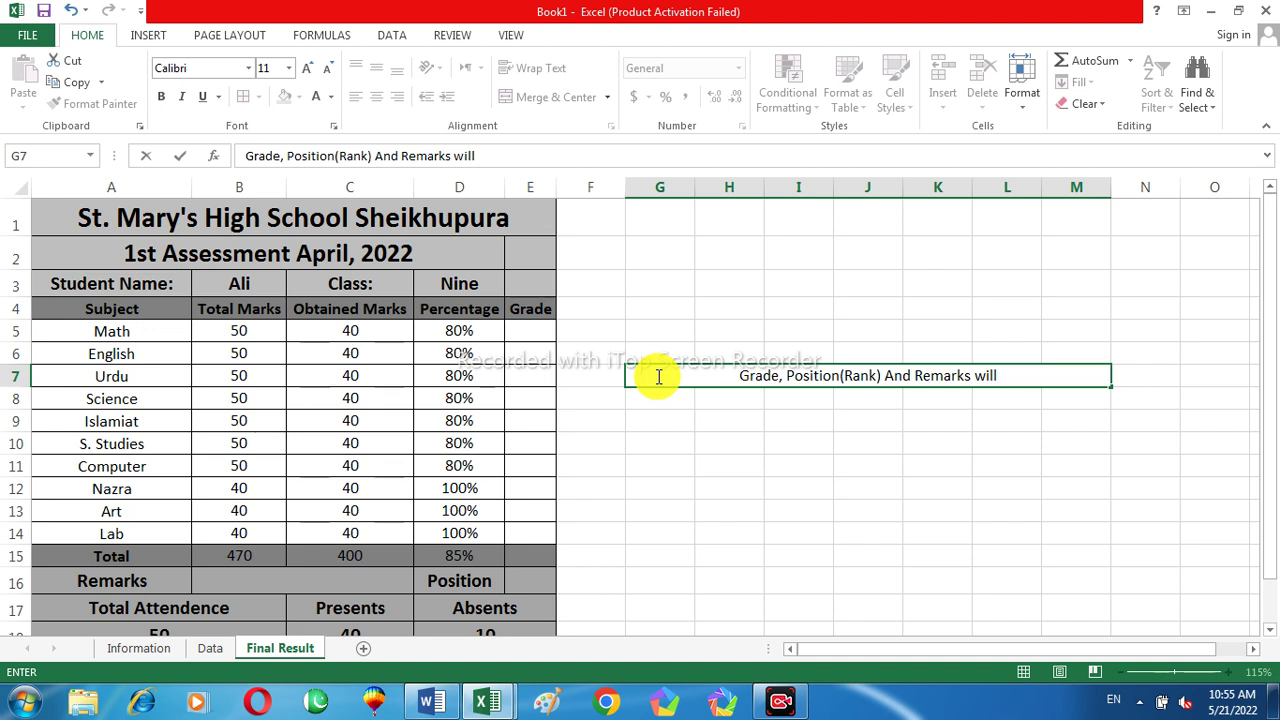
type(" learn")
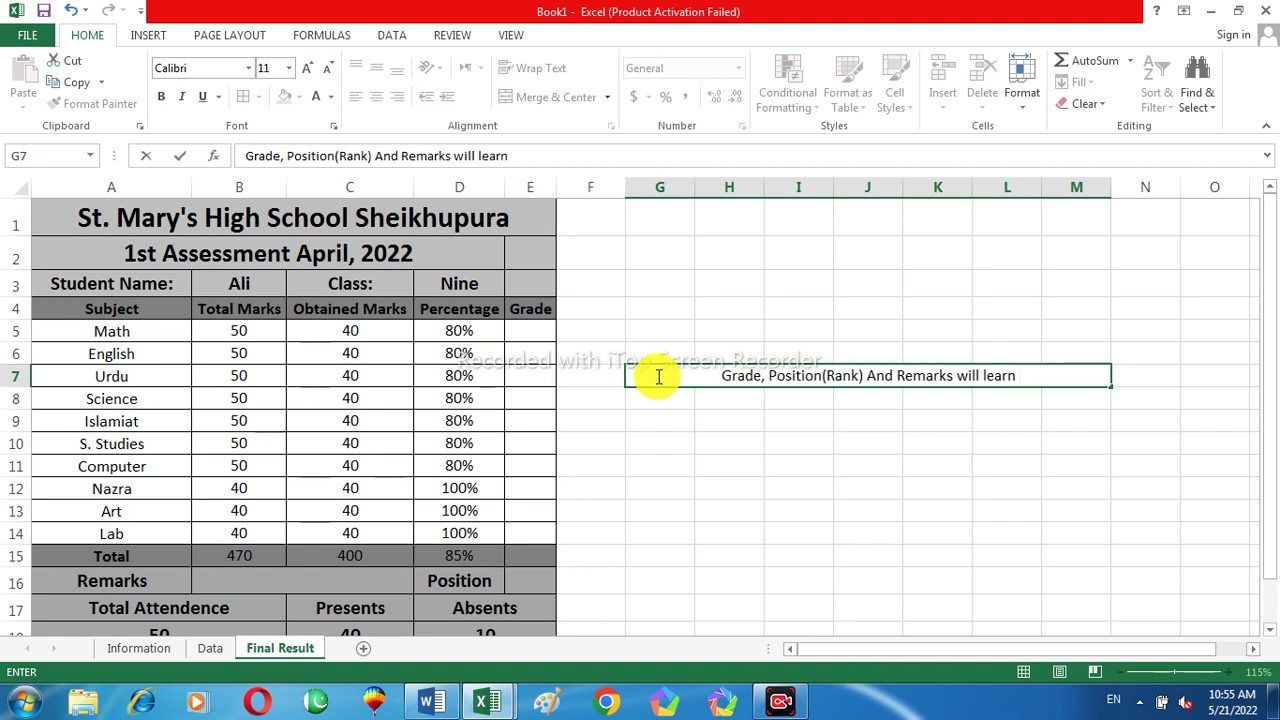
type(" Ne")
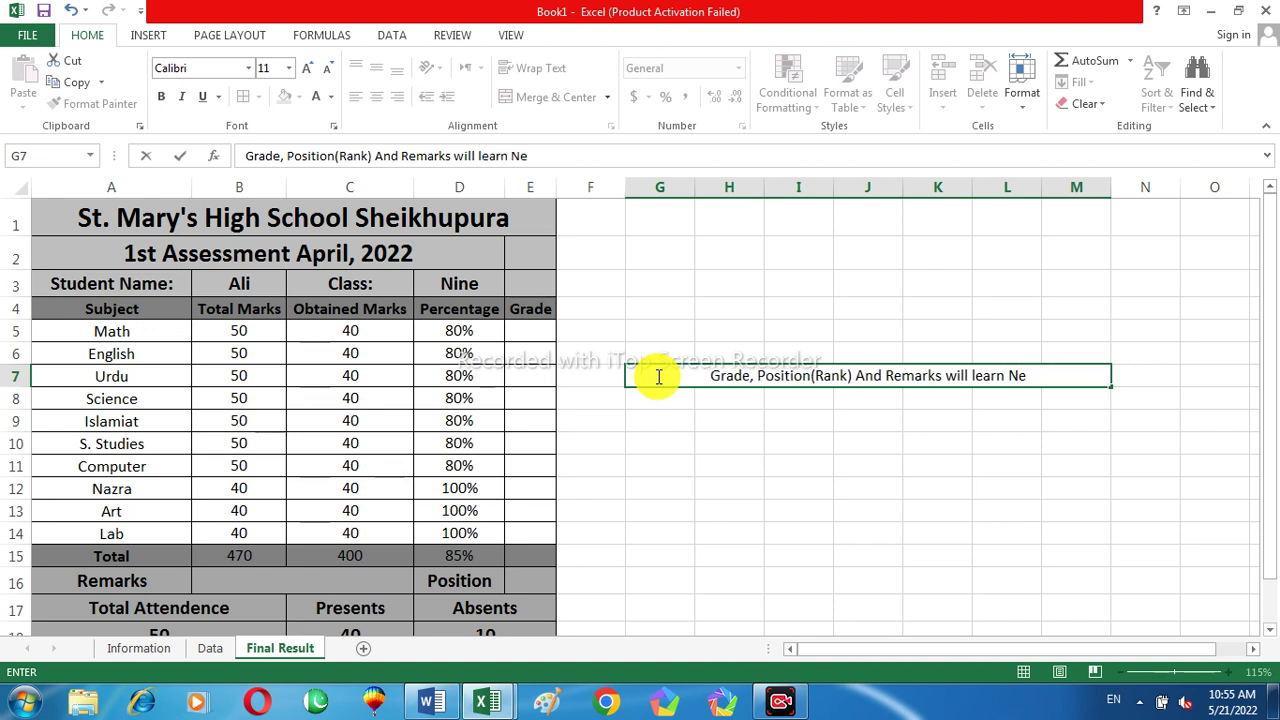
type("xt Vid")
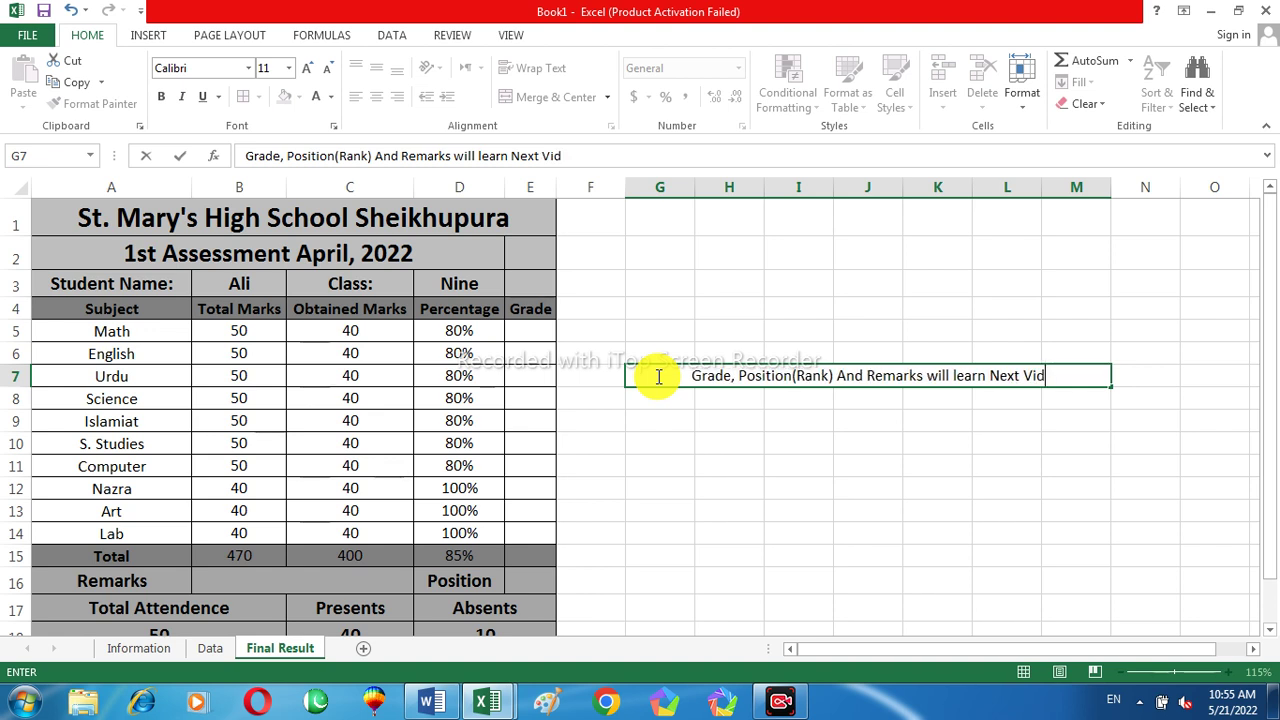
type("eo Inshal")
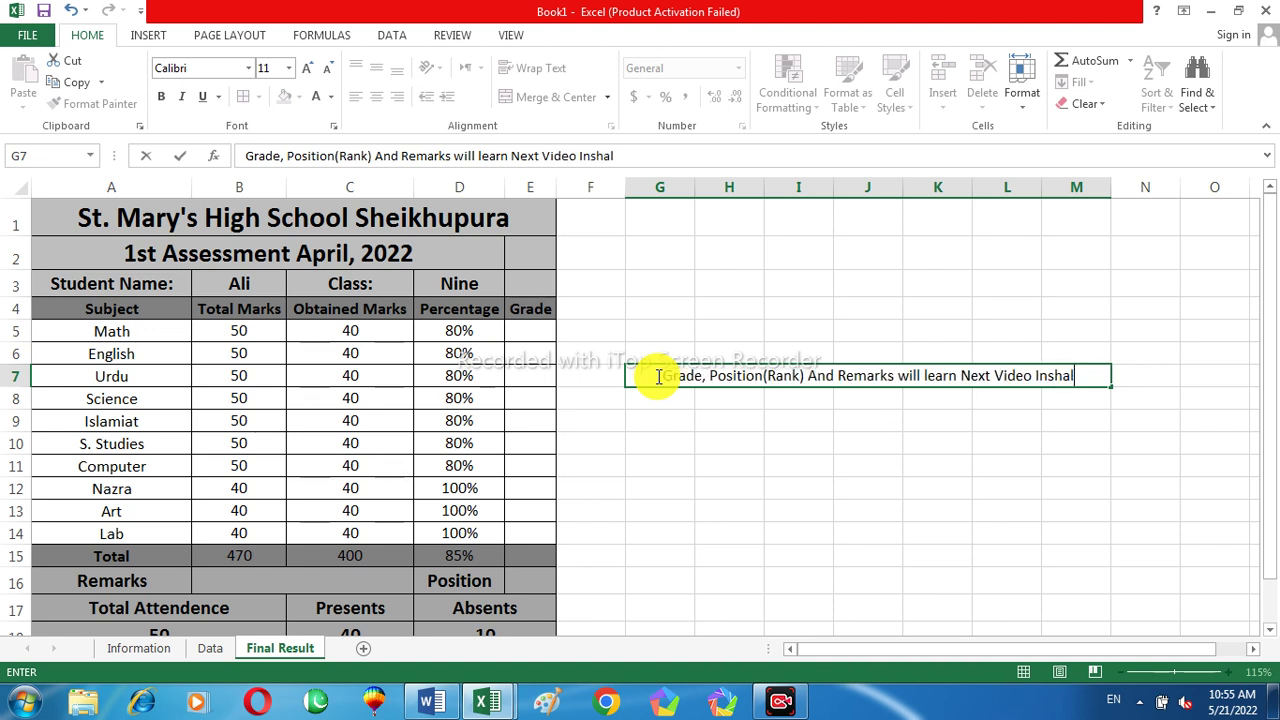
type("lah")
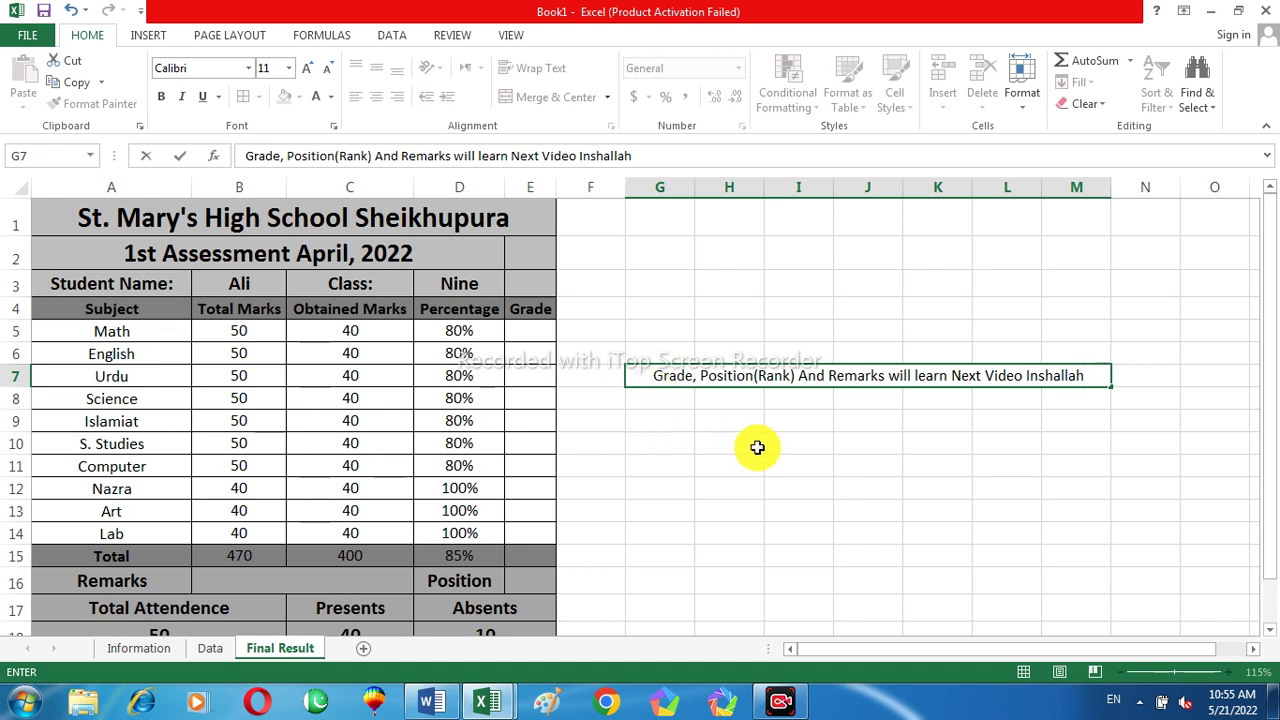
Step: Commit the merged note and go to the Information sheet
key("Return")
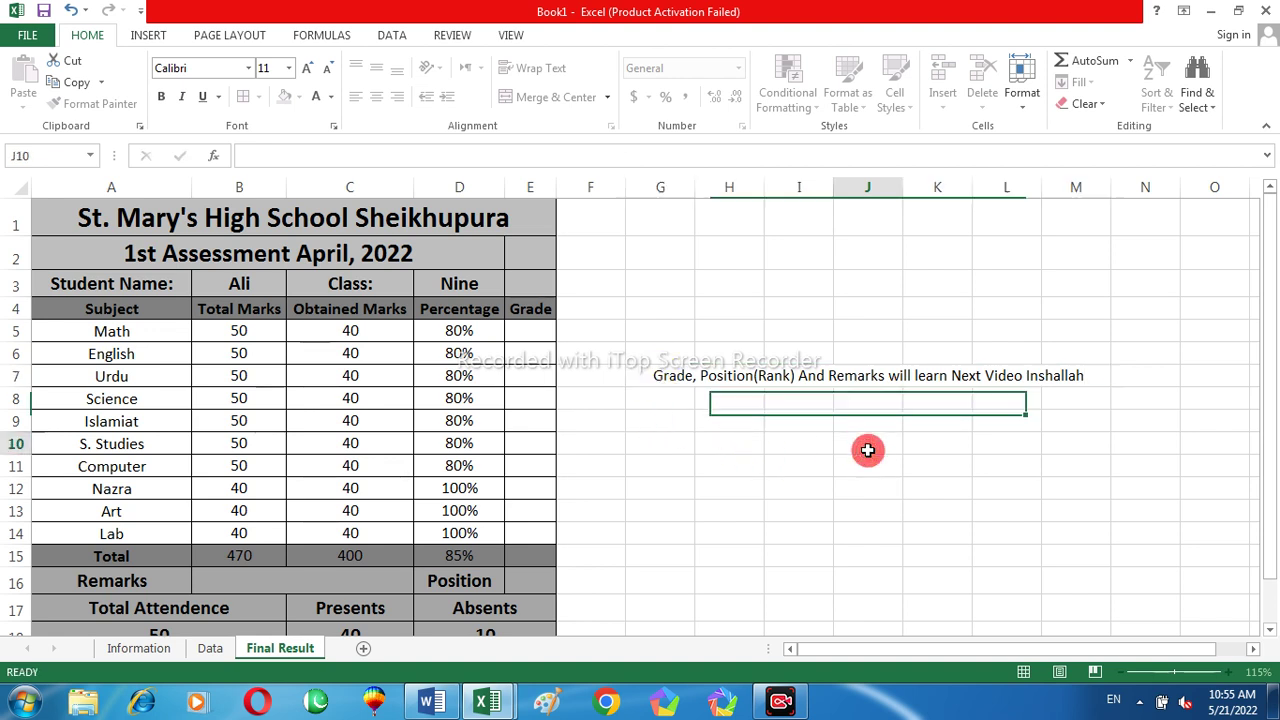
left_click(867, 451)
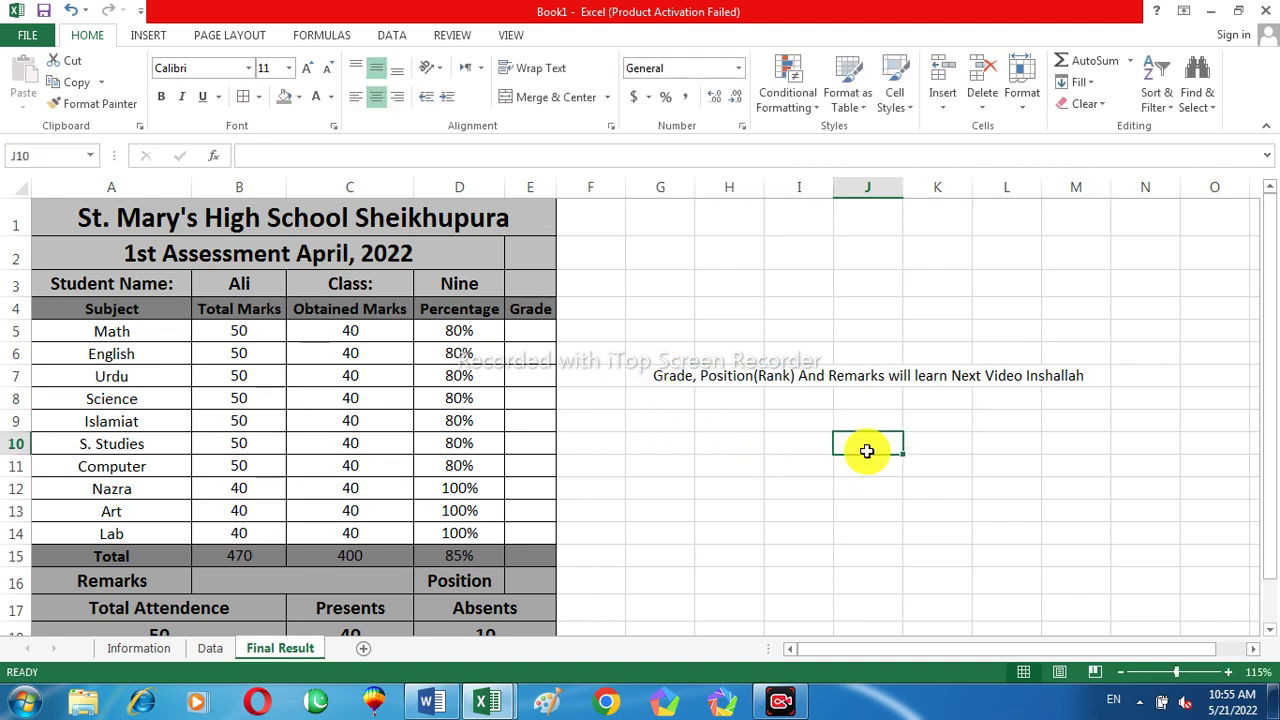
left_click(150, 648)
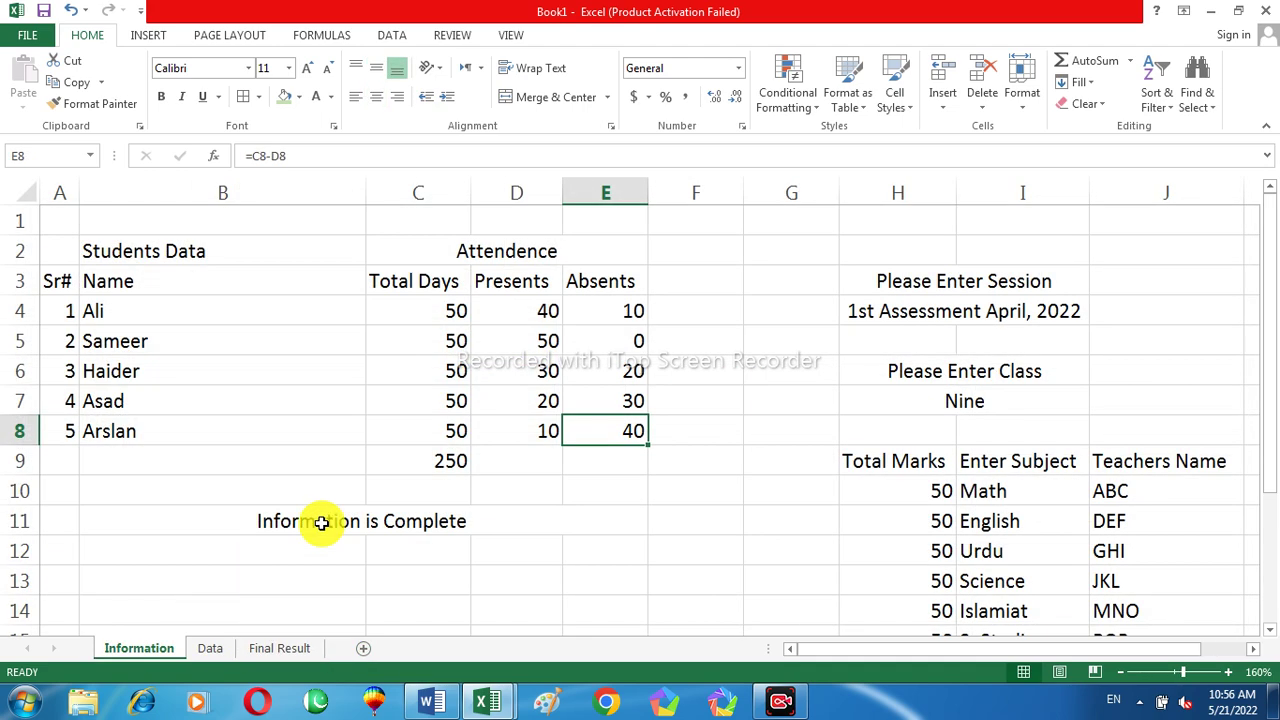
scroll(335, 515, "down", 1)
scroll(335, 515, "down", 1)
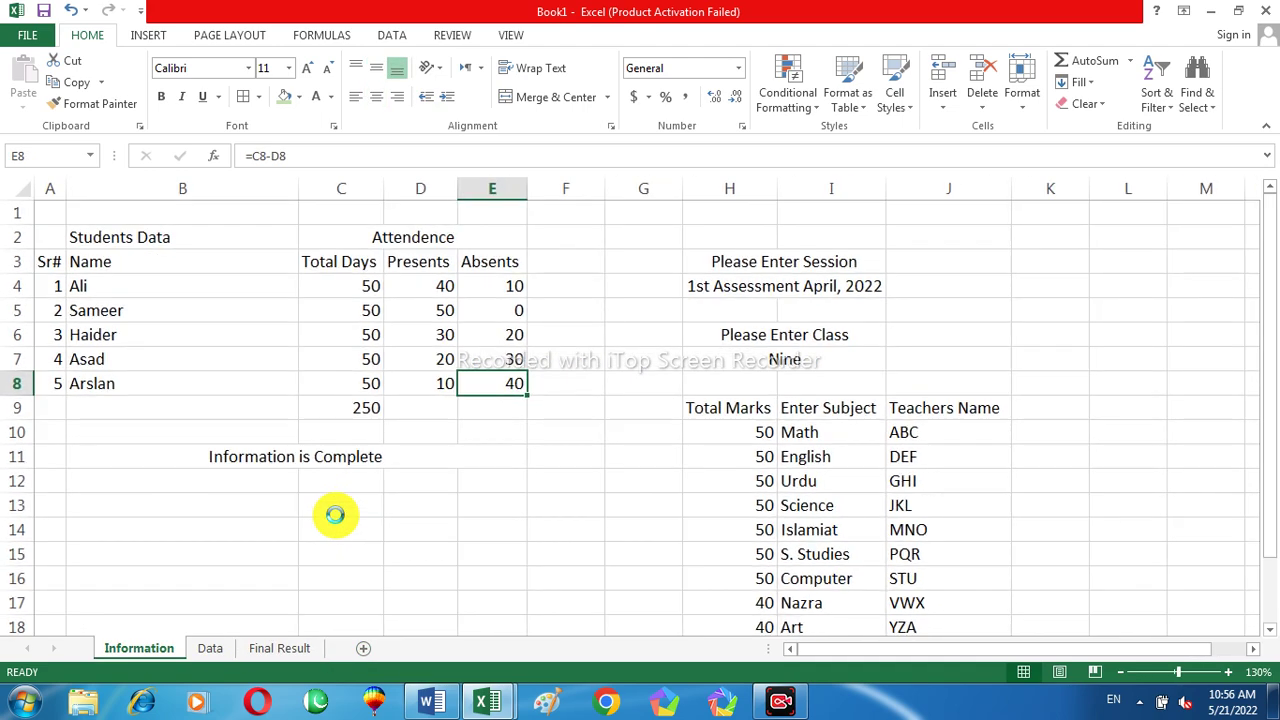
scroll(335, 515, "down", 1)
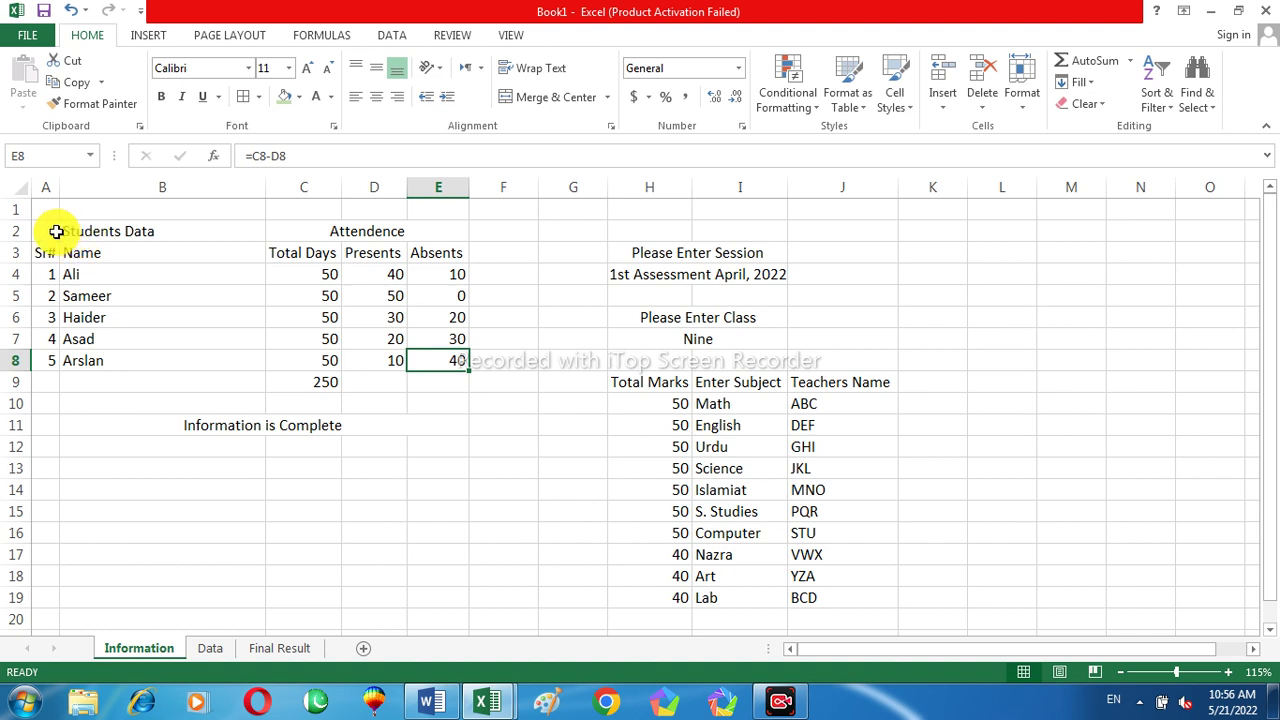
Step: Fill the Students Data block A2:B8 with green
left_click_drag(42, 229, 174, 364)
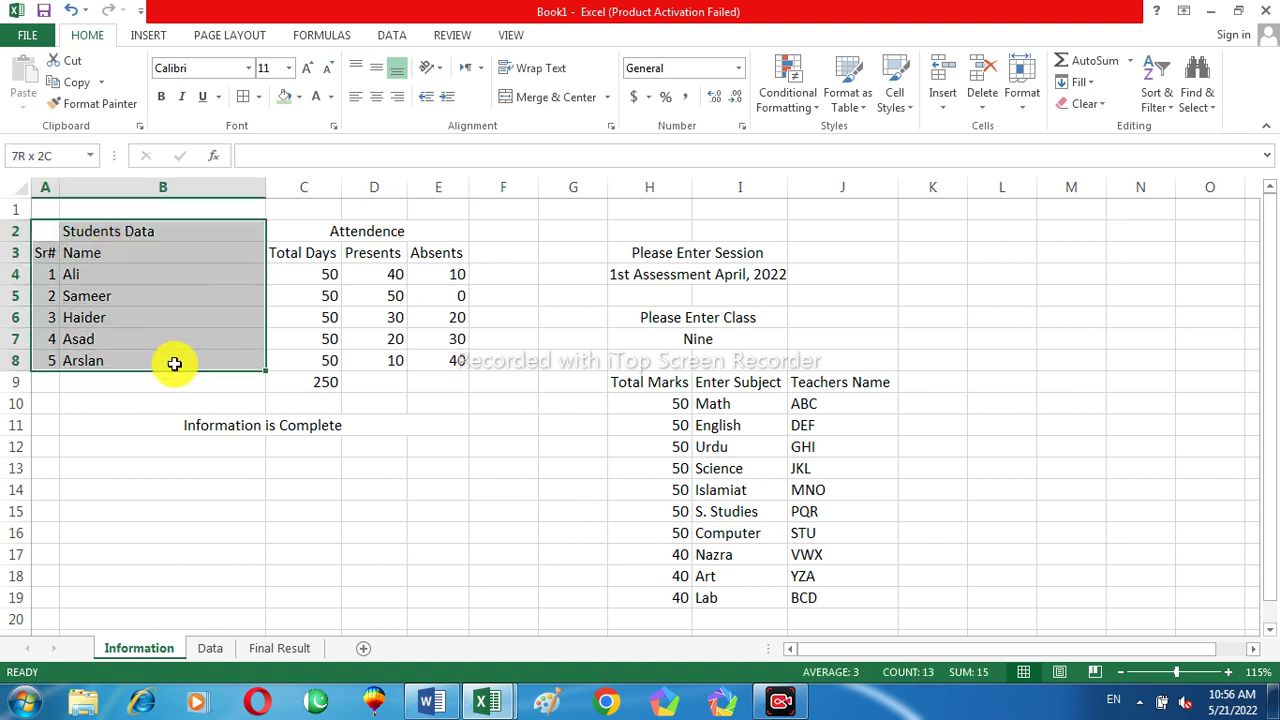
left_click(299, 98)
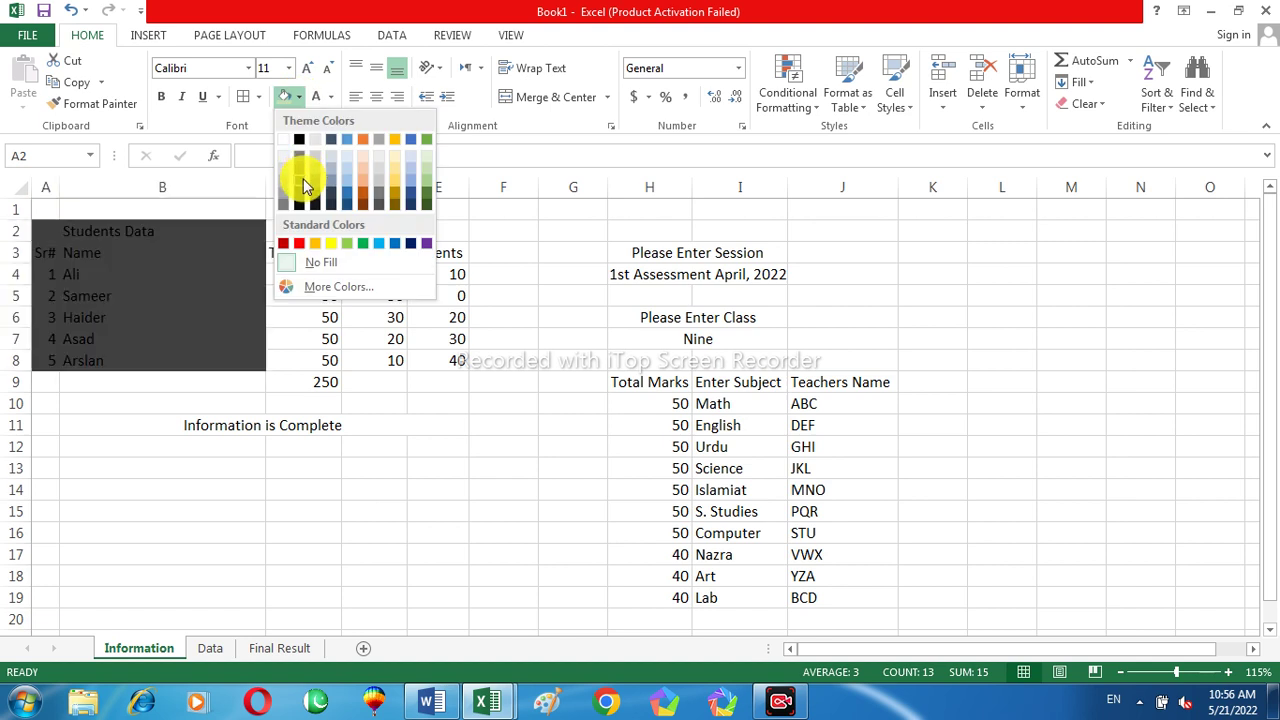
left_click(427, 178)
Step: Fill the Attendence block C2:E8 with gold, leaving the C9 total formula unchanged
mouse_move(309, 240)
left_mouse_down()
mouse_move(394, 290)
mouse_move(408, 354)
left_mouse_up()
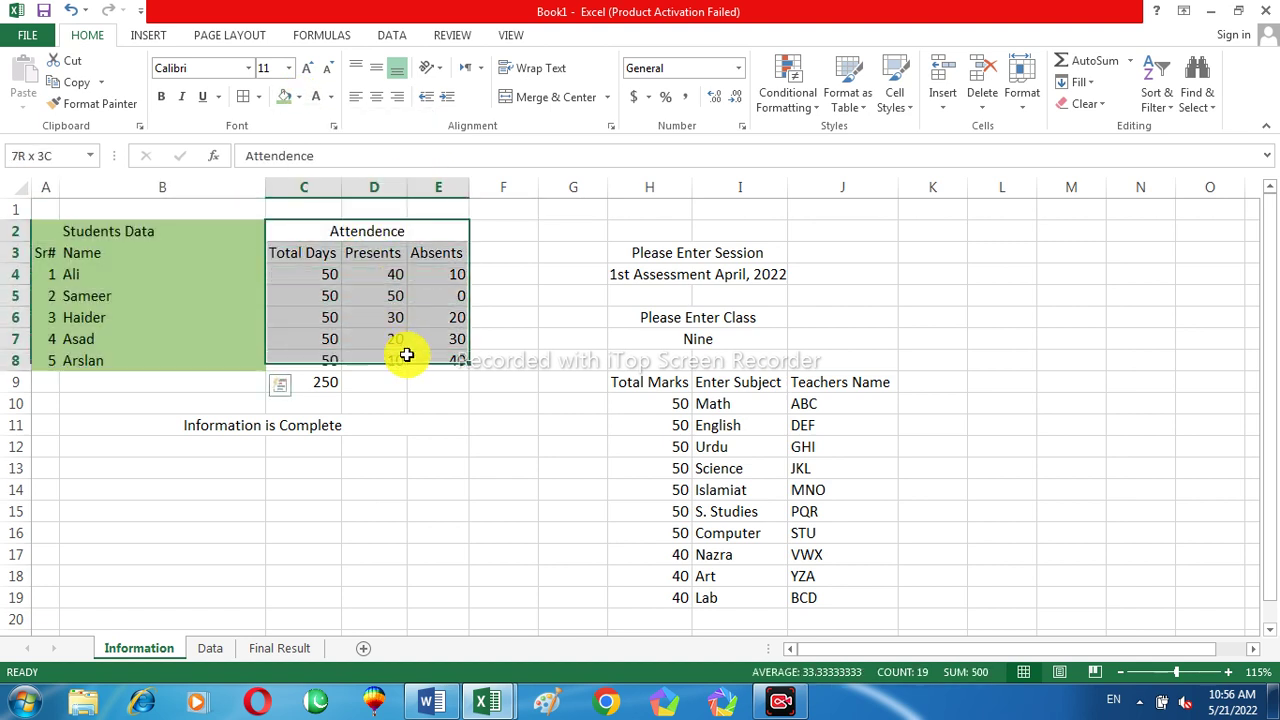
left_click(309, 385)
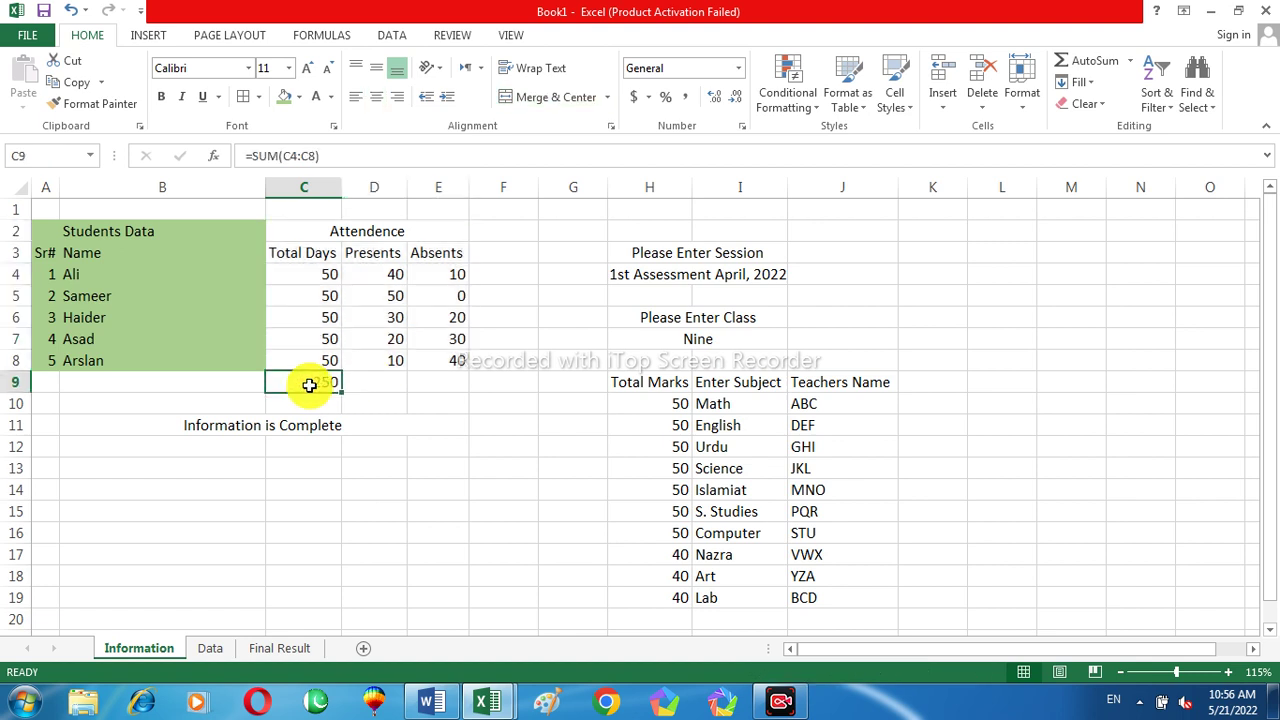
double_click(309, 385)
key("Escape")
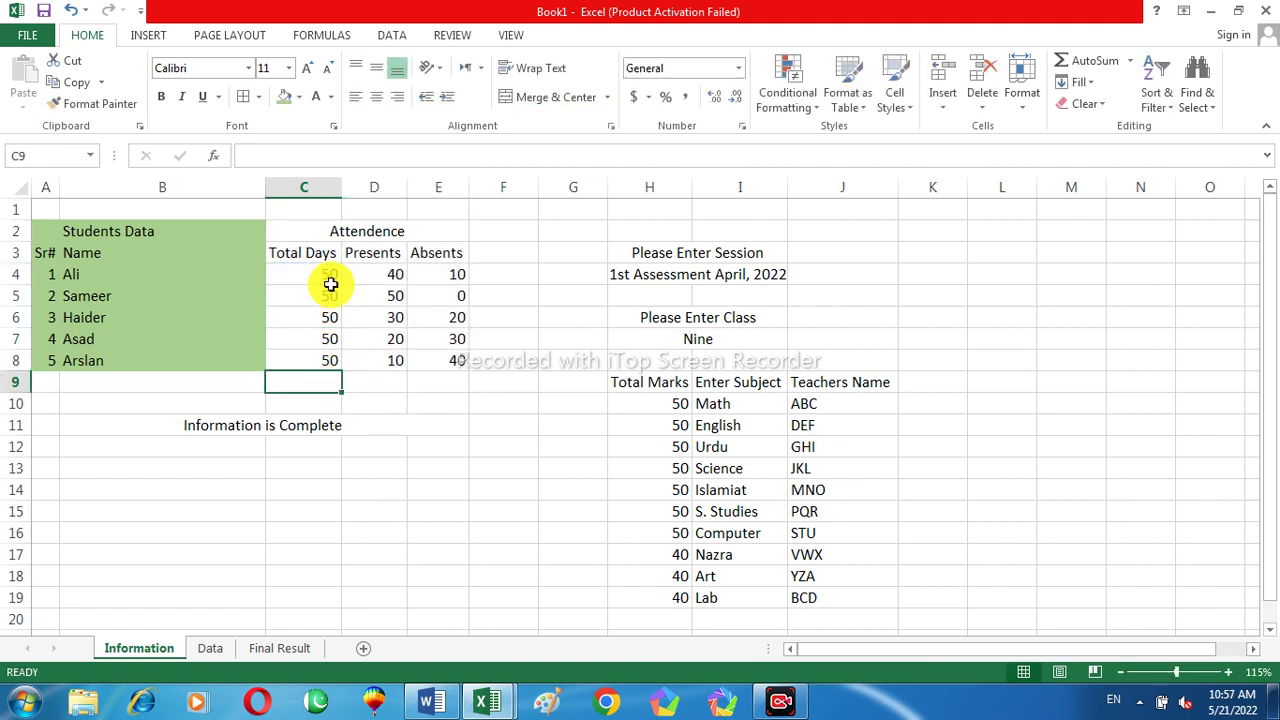
left_click_drag(323, 231, 450, 361)
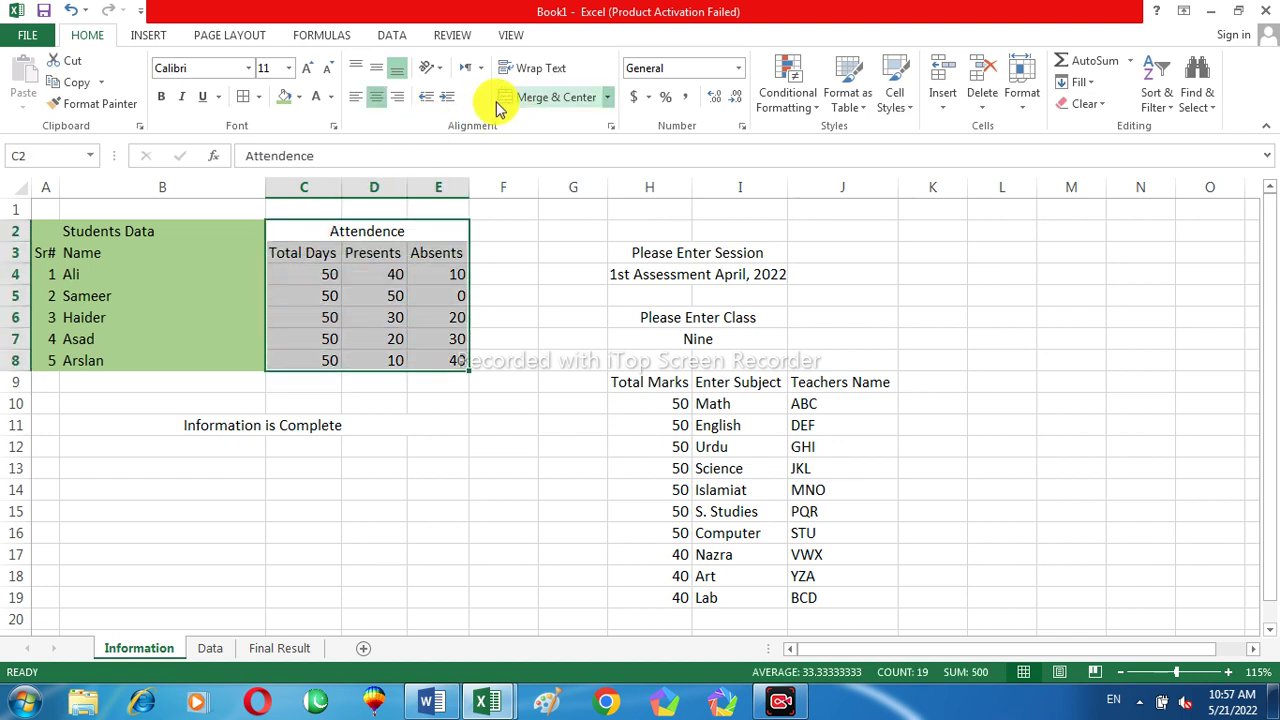
left_click(298, 96)
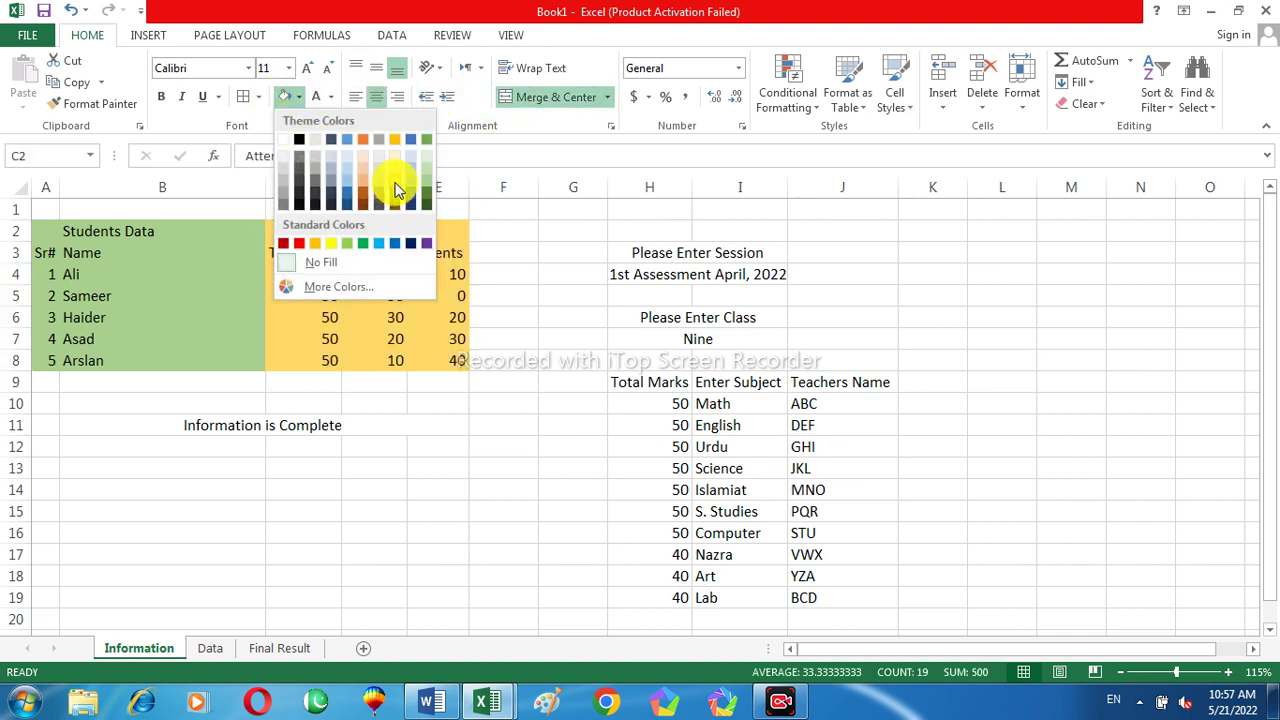
left_click(393, 180)
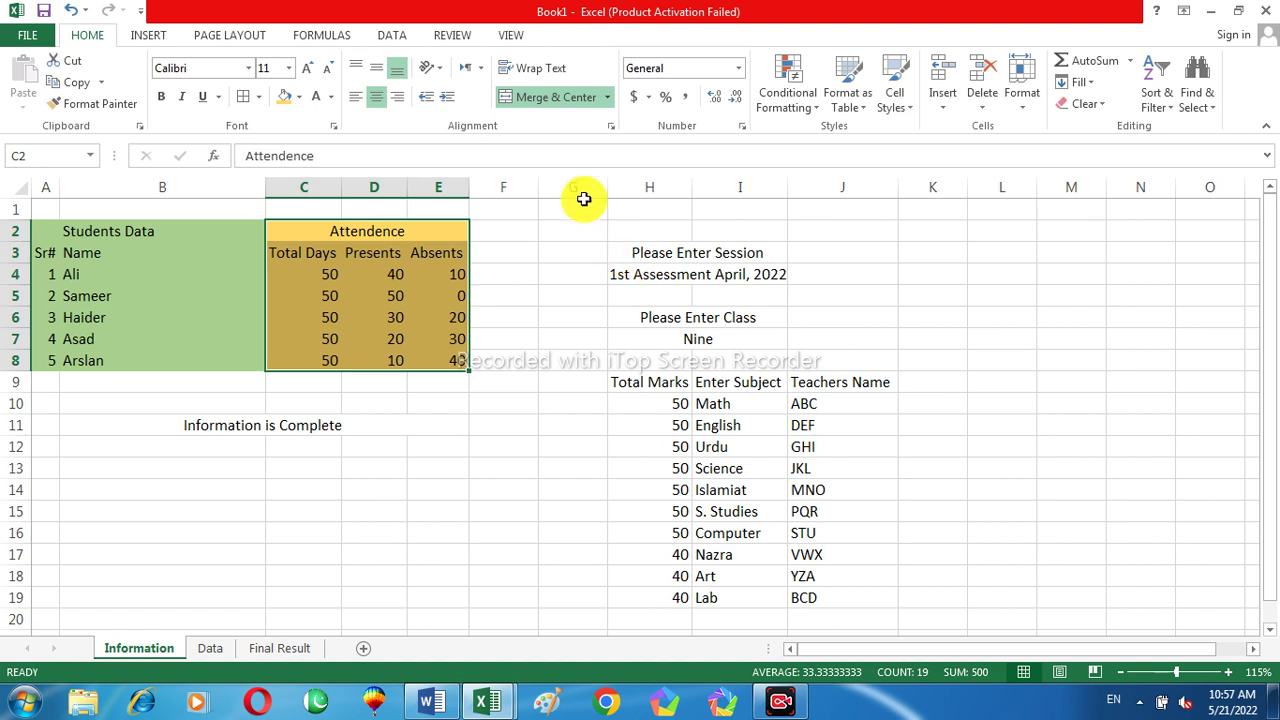
left_click(549, 190)
Step: Delete the empty columns F and G, then undo the deletion
left_click_drag(549, 190, 513, 186)
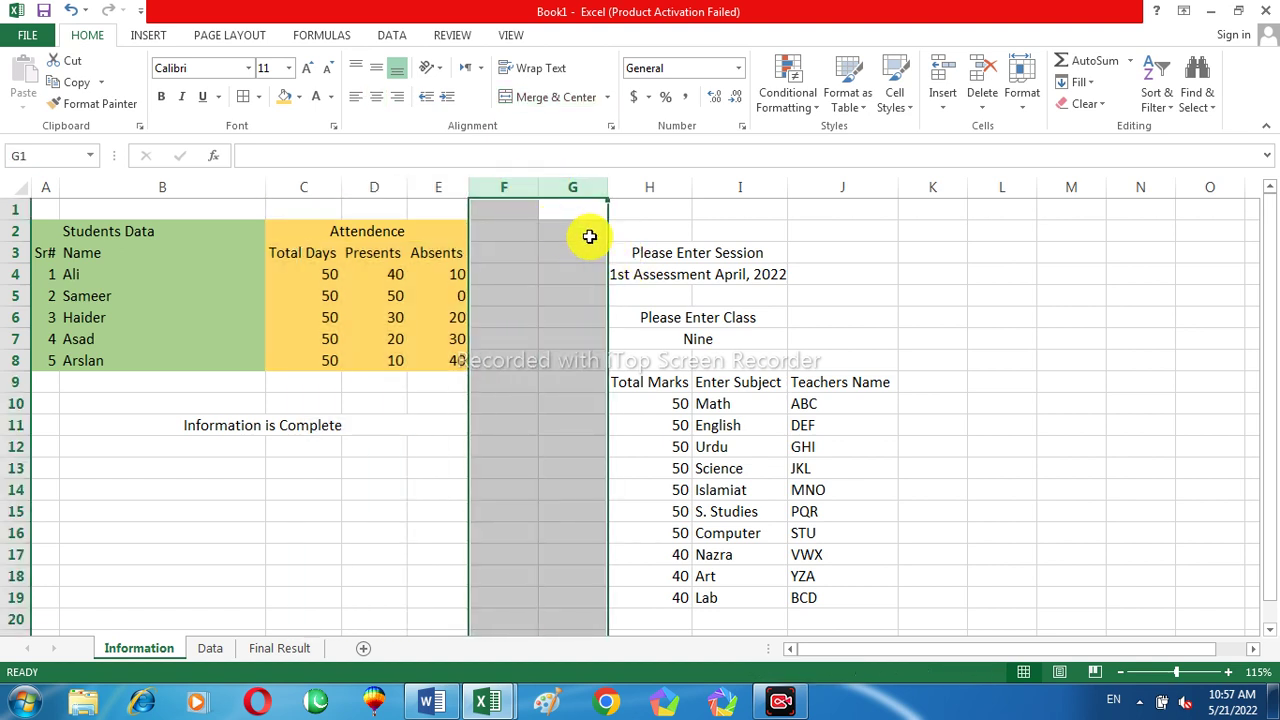
key("ctrl+minus")
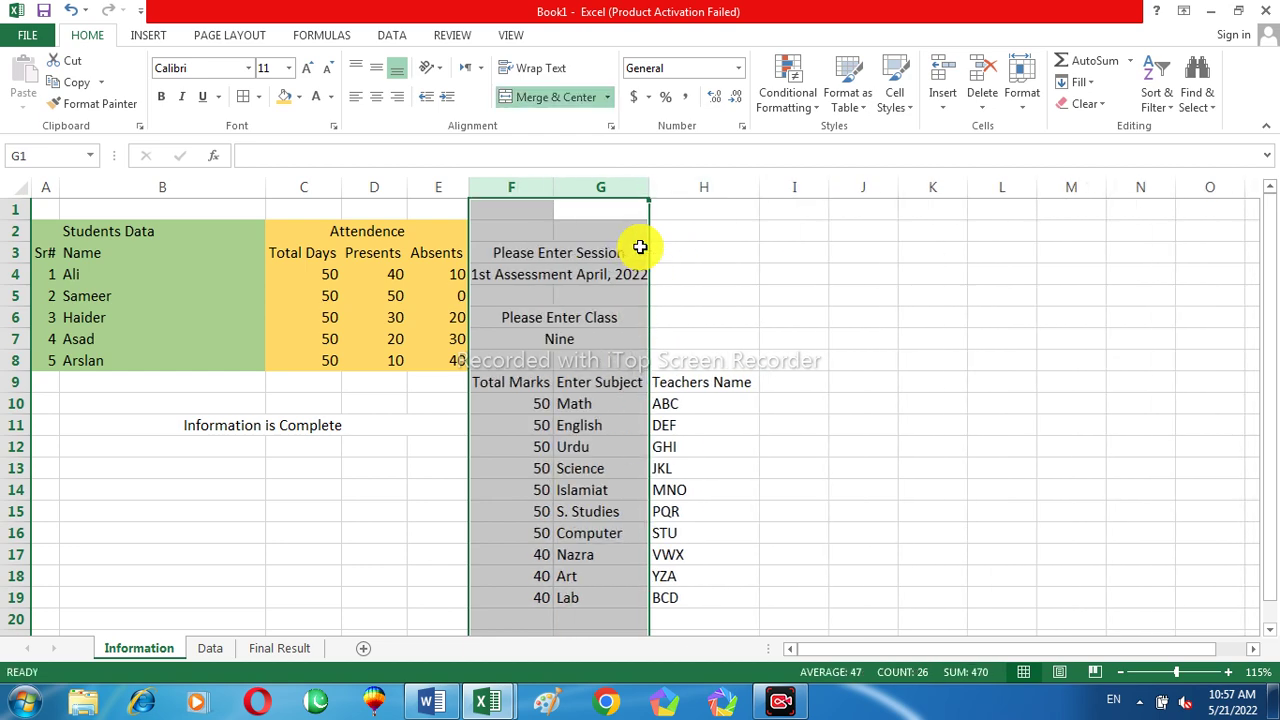
key("ctrl+z")
Step: Fill the Session cells H3:I4 and Class cells H6:I7 with green
left_click(652, 257)
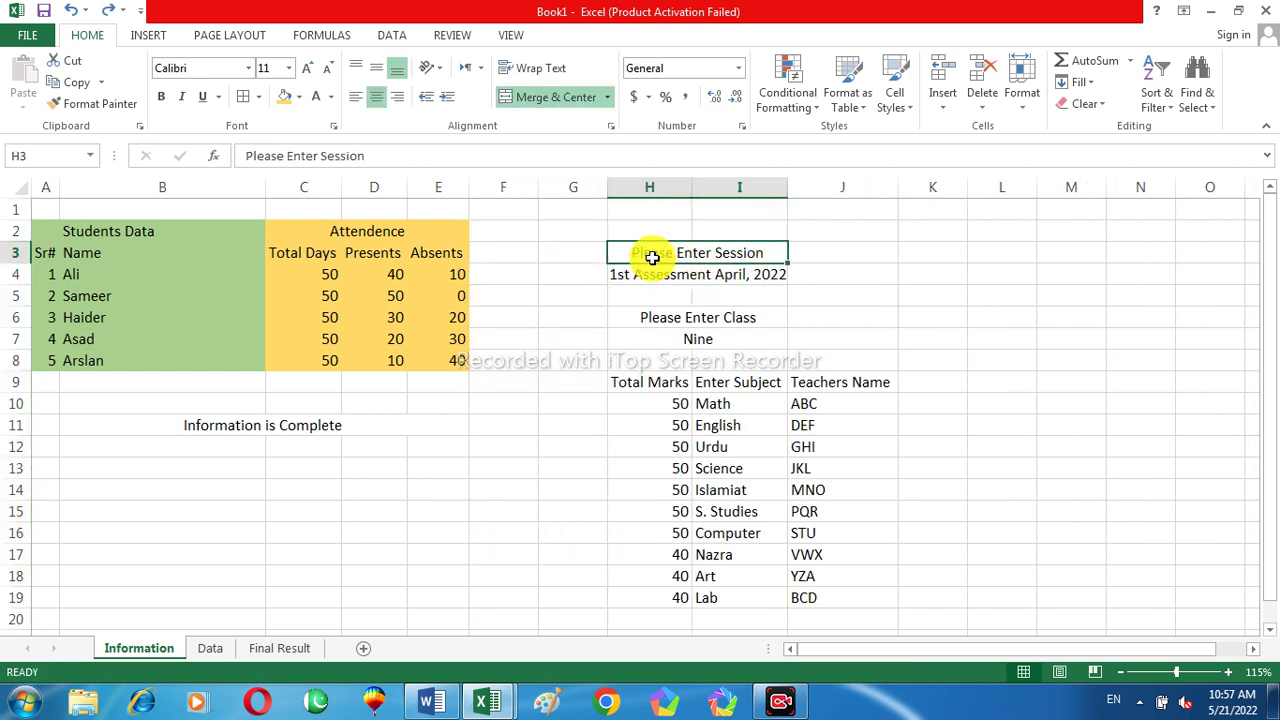
left_click_drag(648, 254, 648, 275)
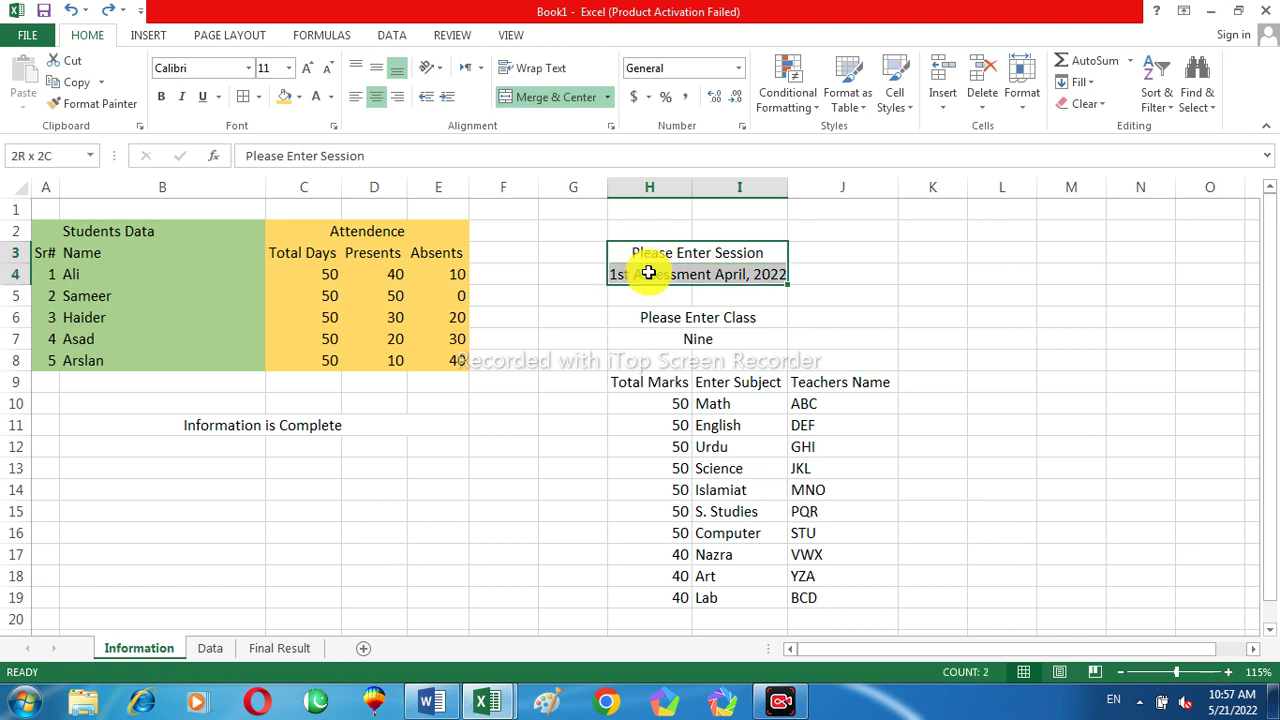
left_click(298, 97)
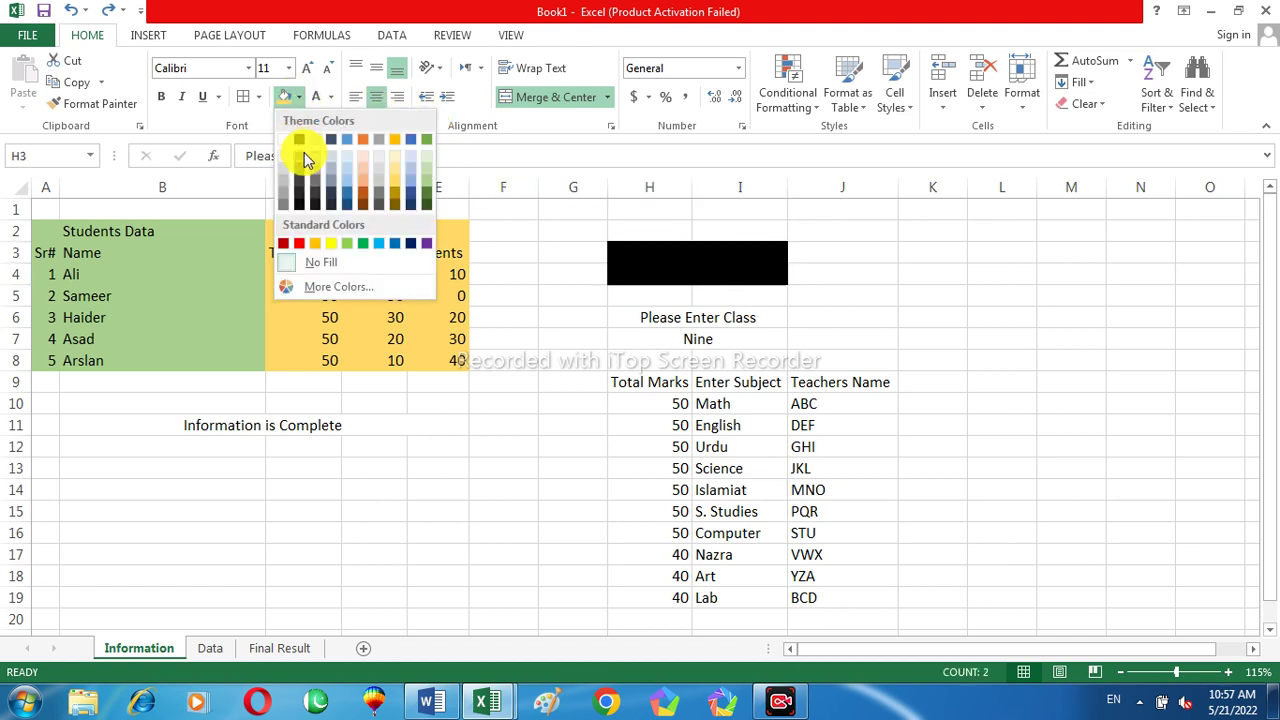
left_click(428, 142)
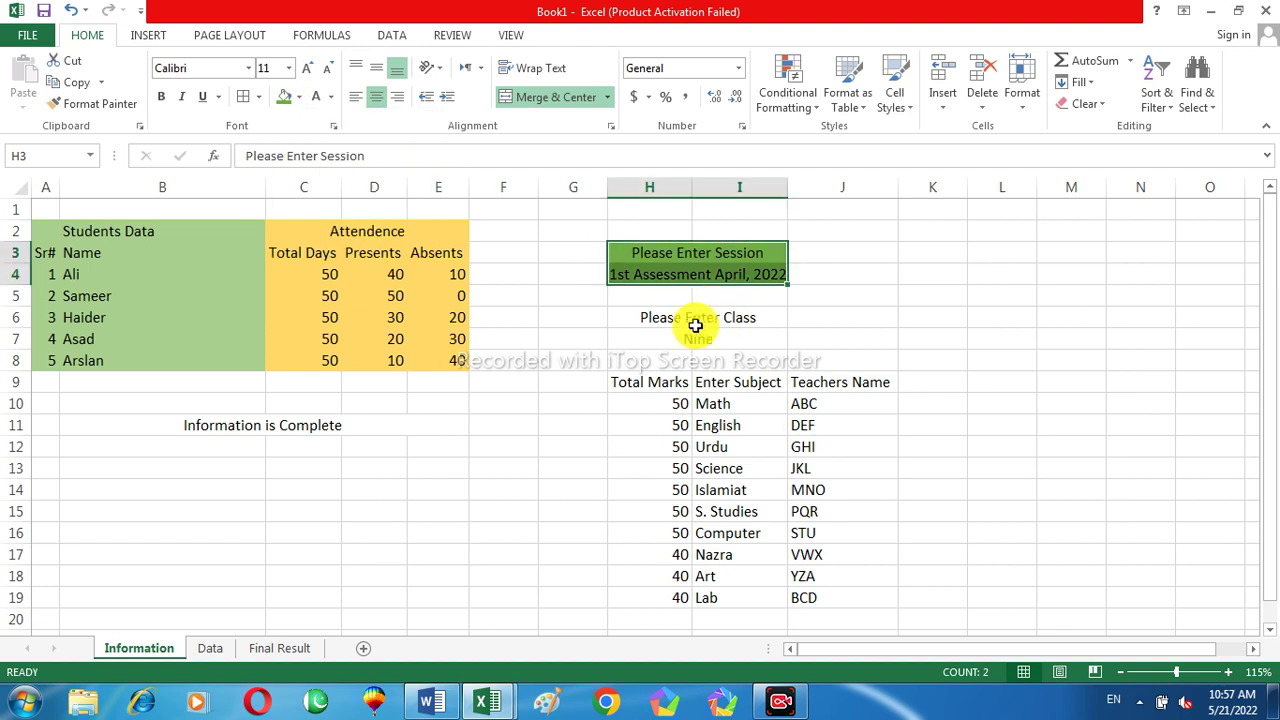
left_click_drag(694, 320, 694, 339)
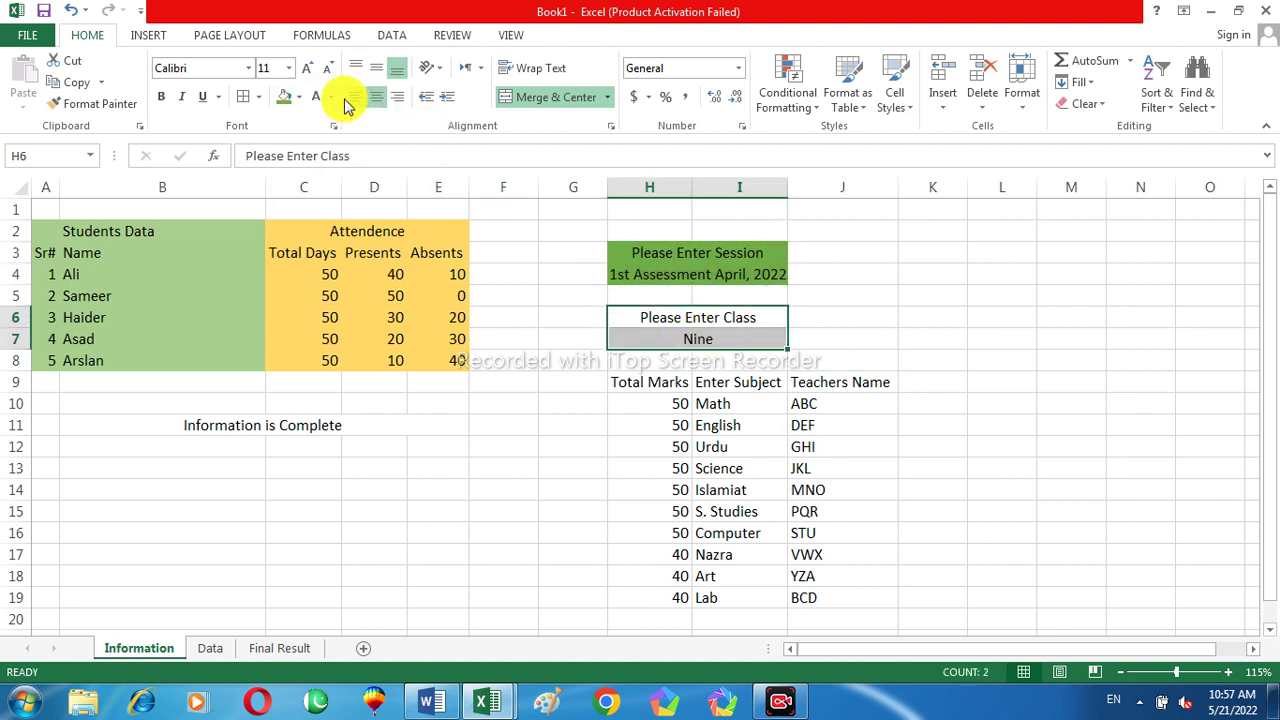
left_click(283, 98)
Step: Fill the marks, subject and teacher table H9:J19 with blue
left_click_drag(624, 384, 843, 595)
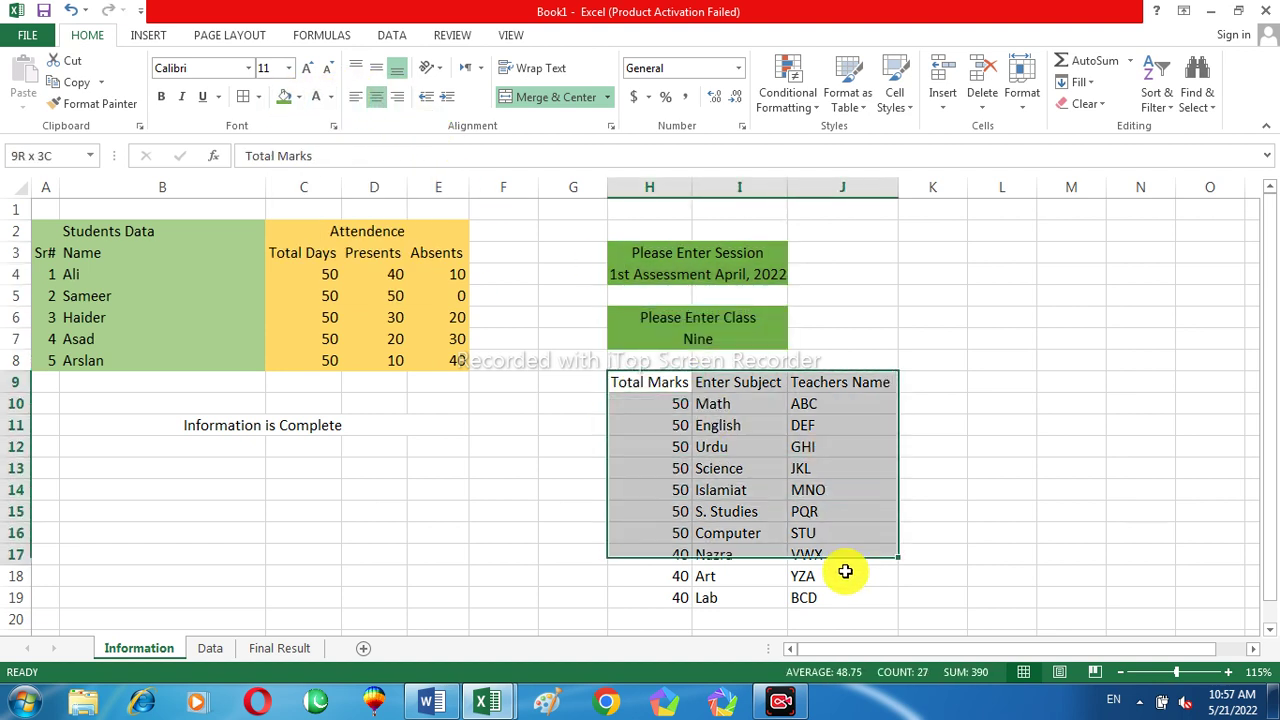
left_click(298, 98)
left_click(407, 187)
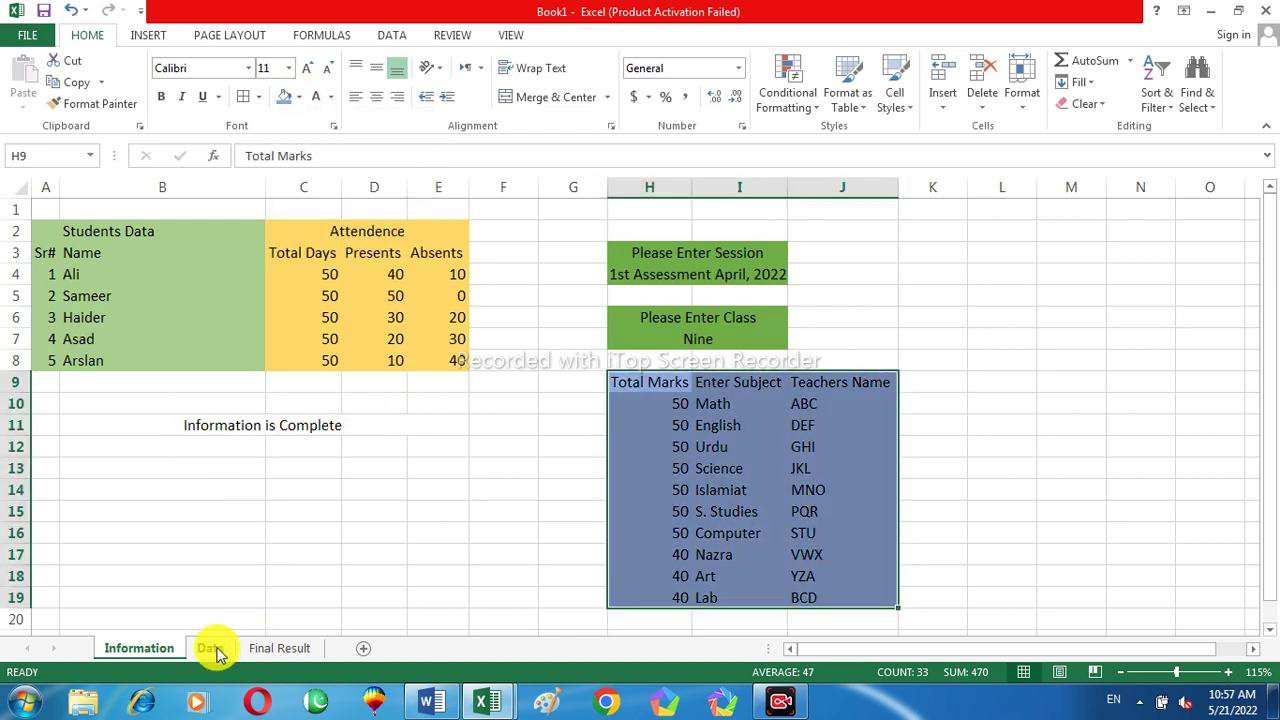
Step: Review the Data sheet's marks list and its '2nd Sheet is Complete' note
left_click(392, 530)
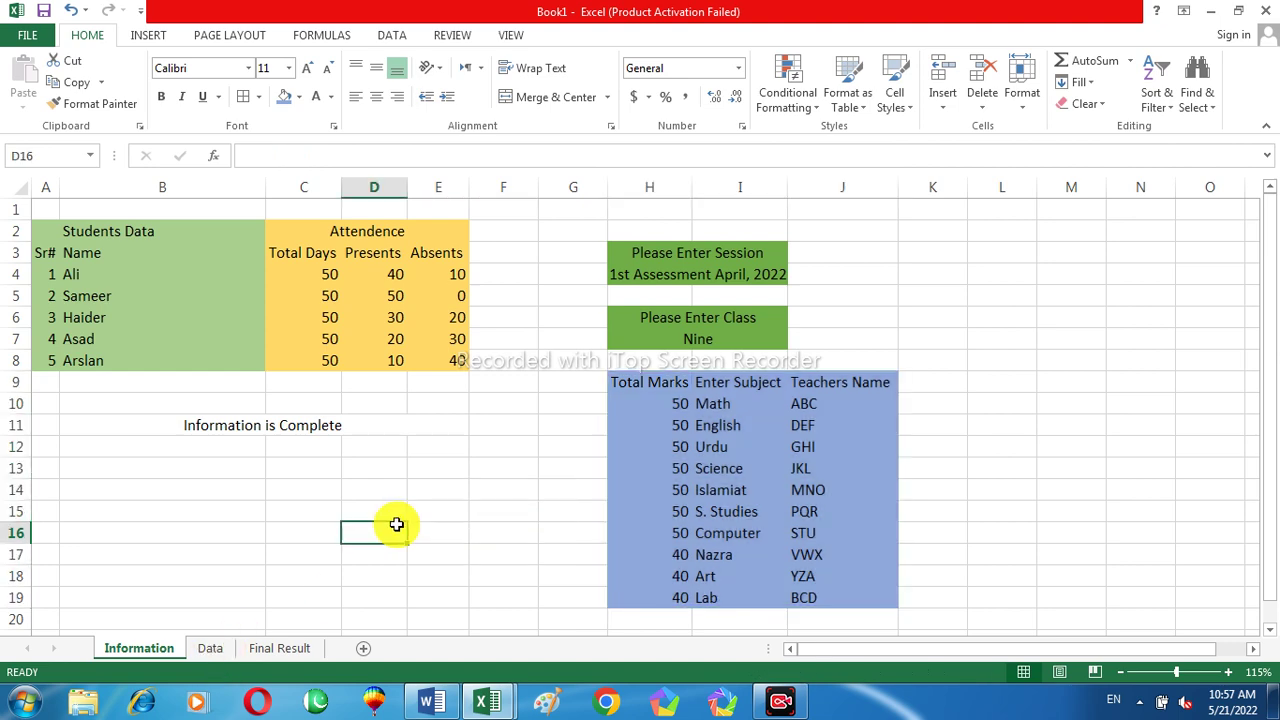
left_click(212, 649)
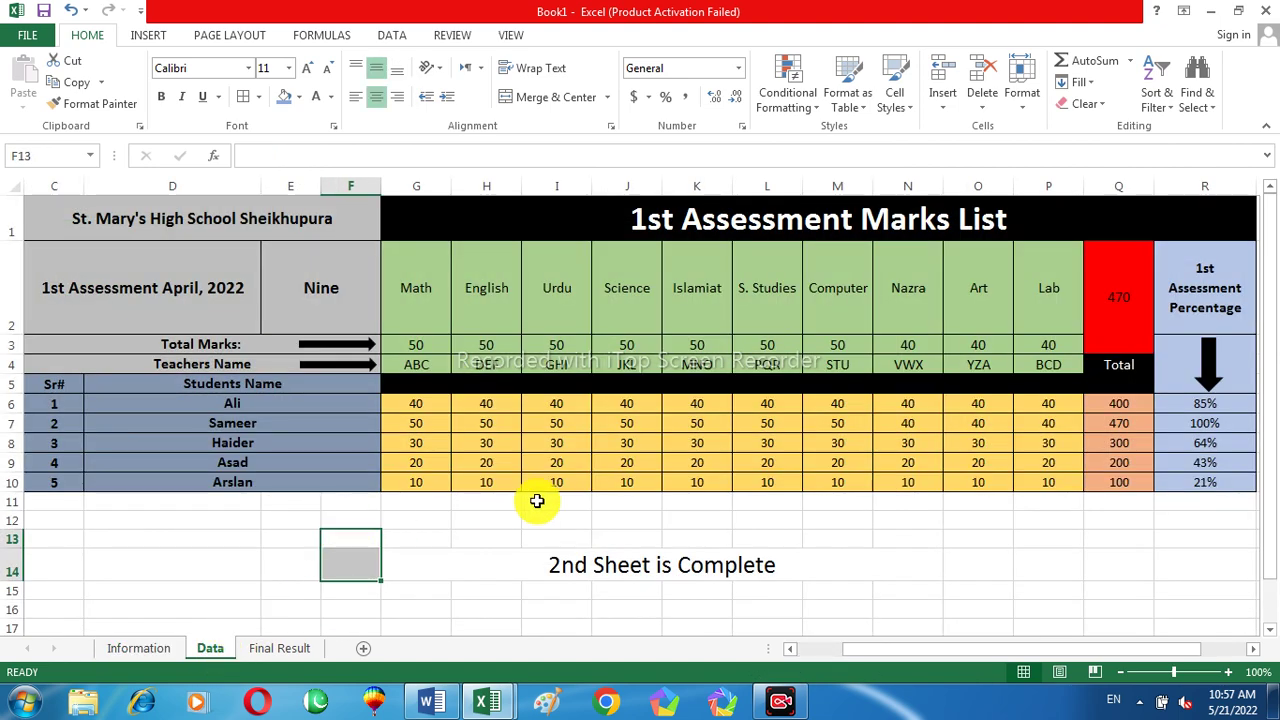
scroll(562, 477, "down", 1)
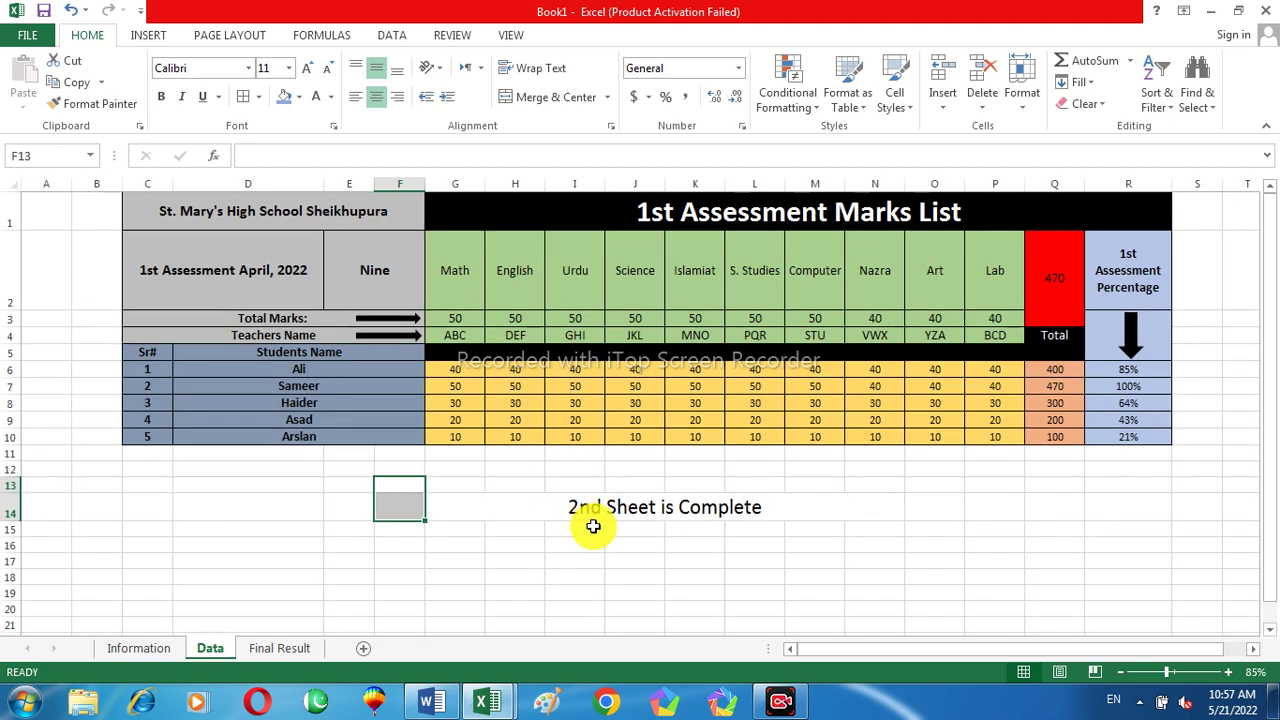
left_click(566, 506)
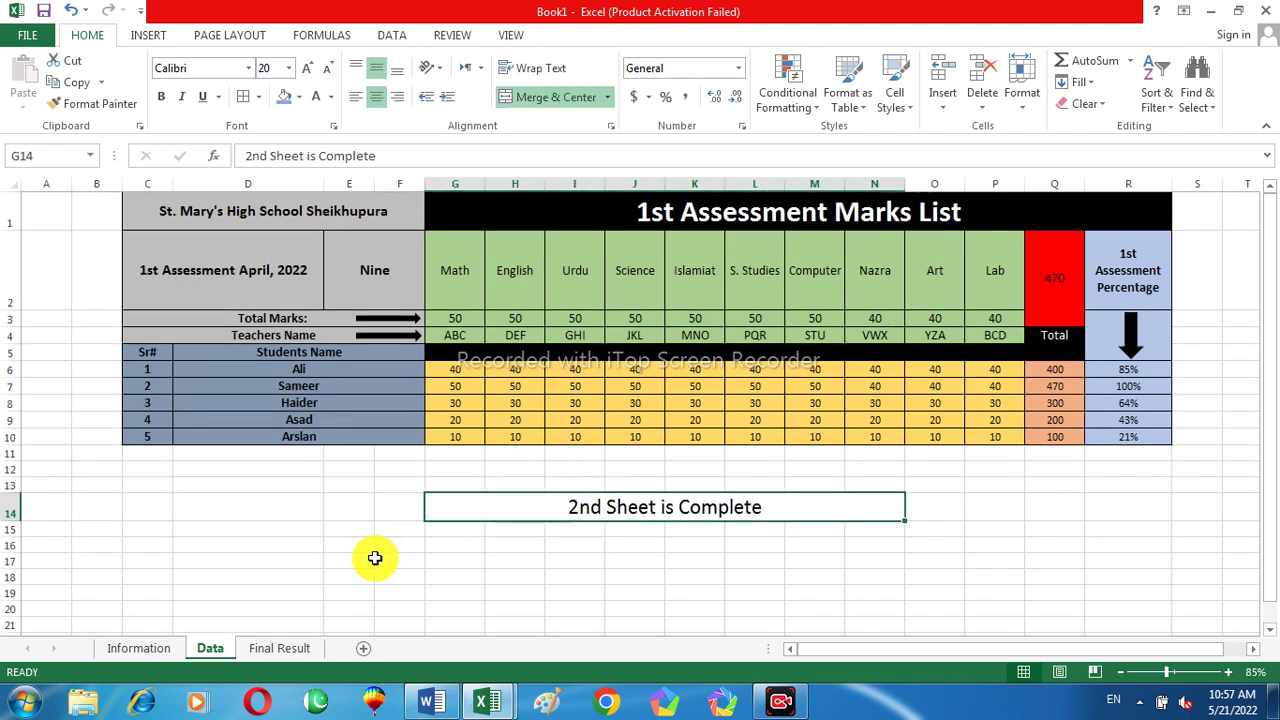
Step: Return to the Final Result sheet and look over the result card
left_click(282, 648)
scroll(732, 500, "down", 1)
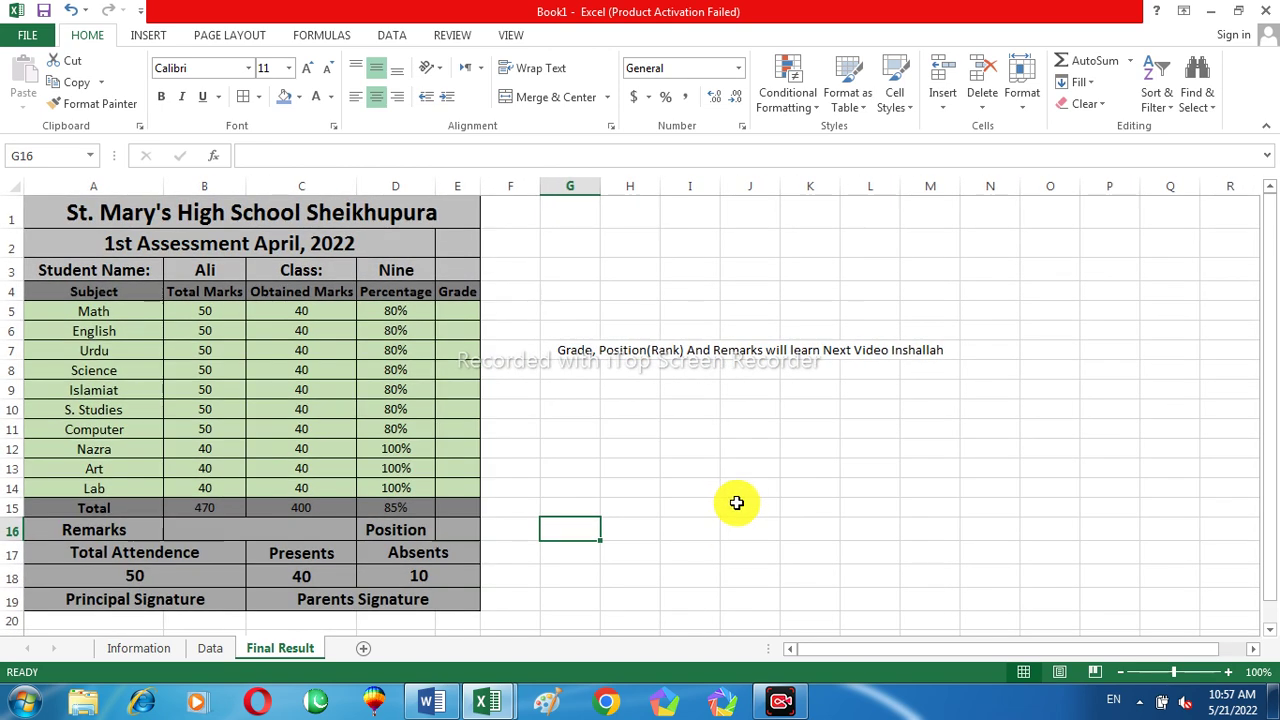
left_click(698, 447)
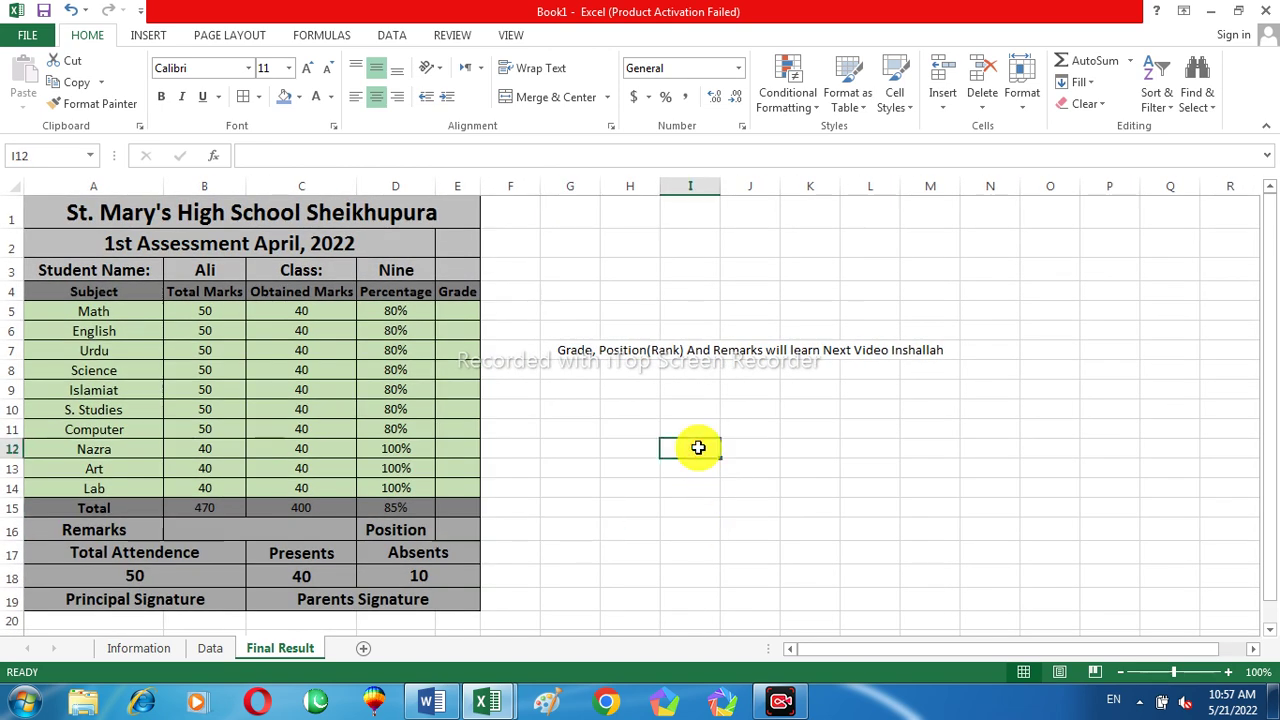